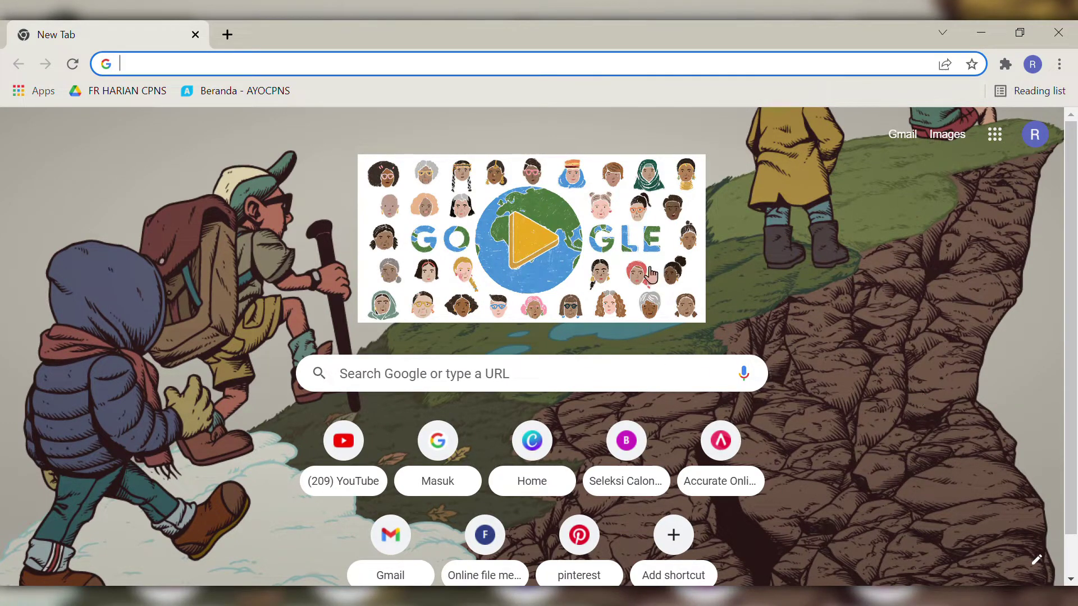
# - Open the Accurate Online website and log in to the account with the saved credentials
pyautogui.click(733, 448)
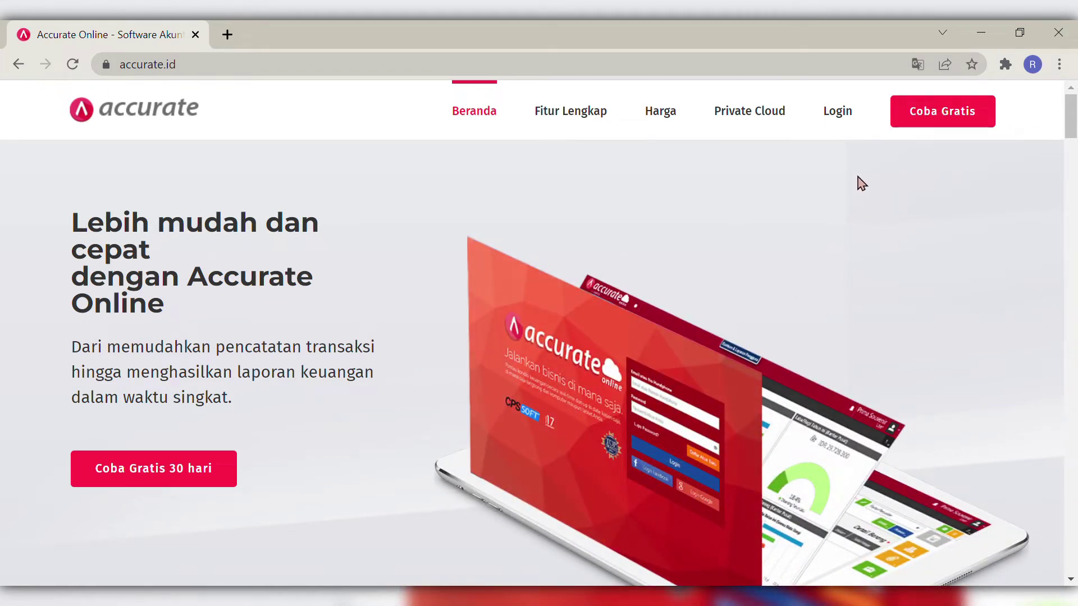
pyautogui.click(840, 128)
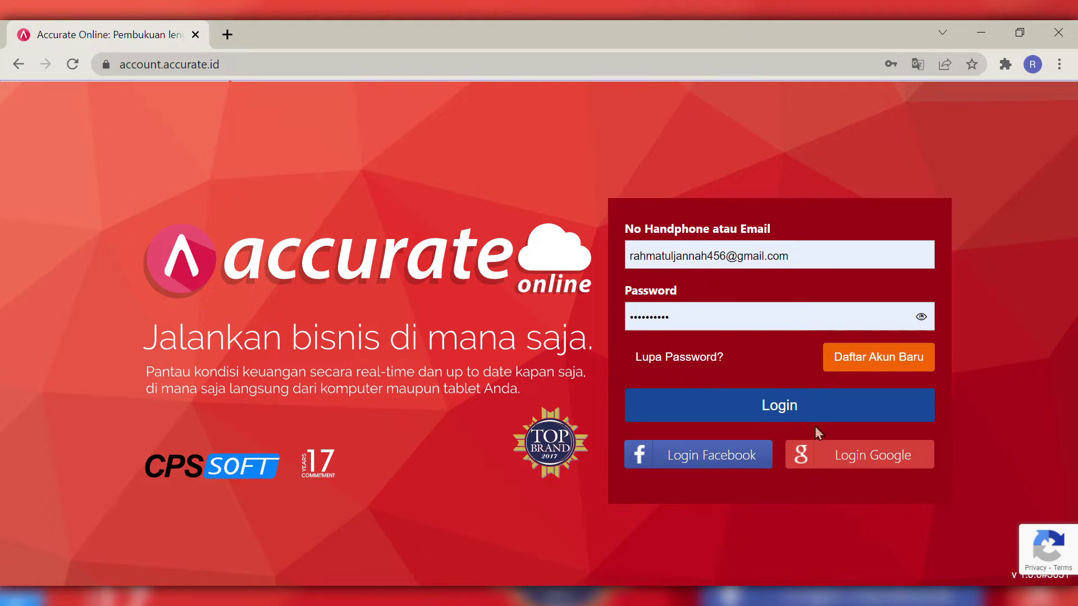
pyautogui.click(770, 407)
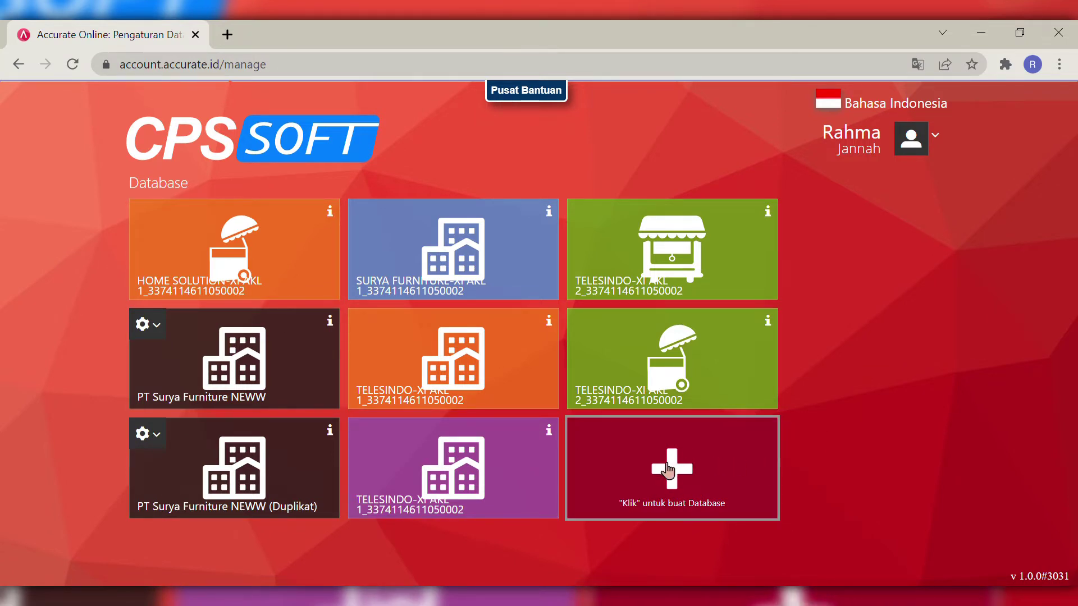
# - Start a new database with the alias PT Surya Furniture NEW 2
pyautogui.click(664, 471)
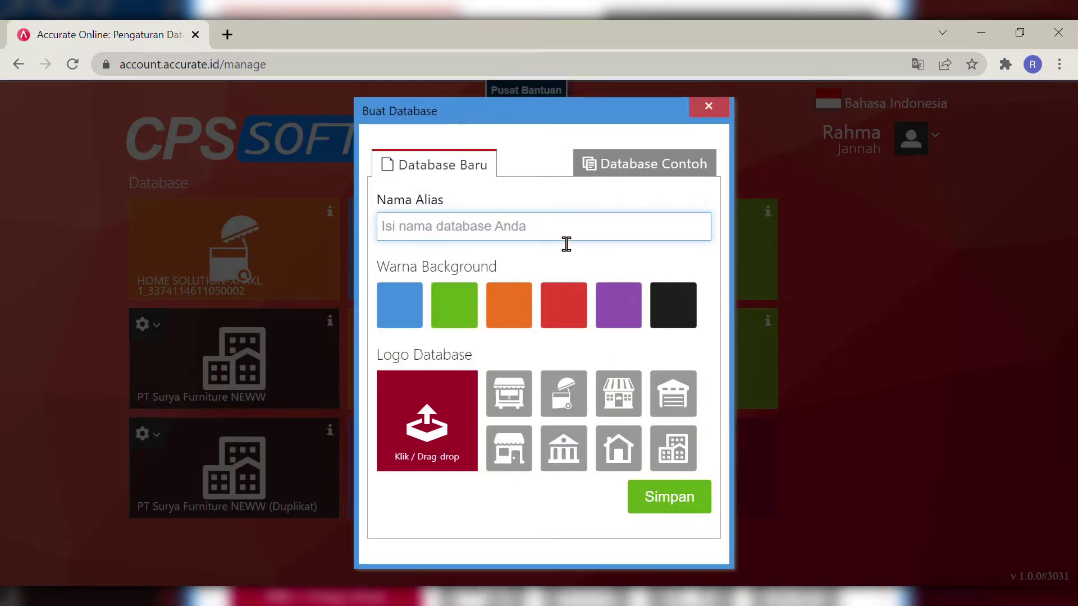
pyautogui.write('PT ')
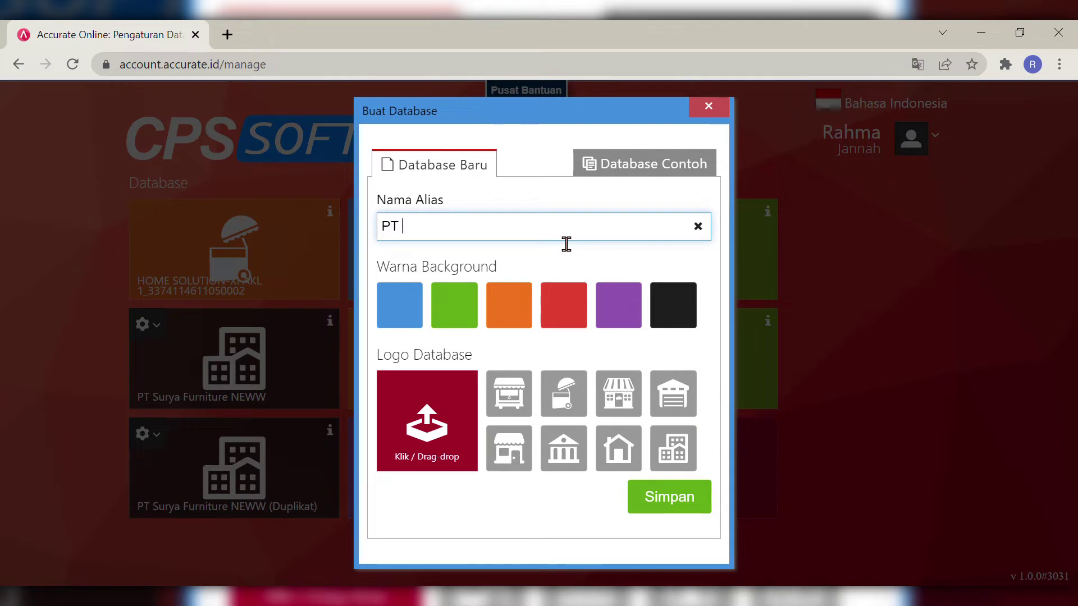
pyautogui.write('Surya Furniture')
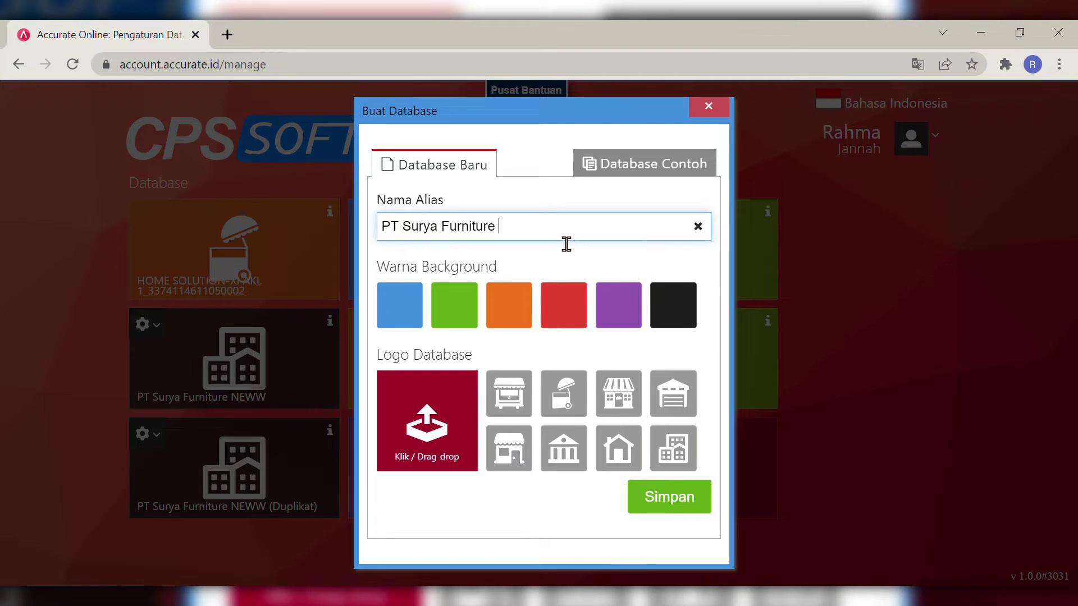
pyautogui.write('NEW 2')
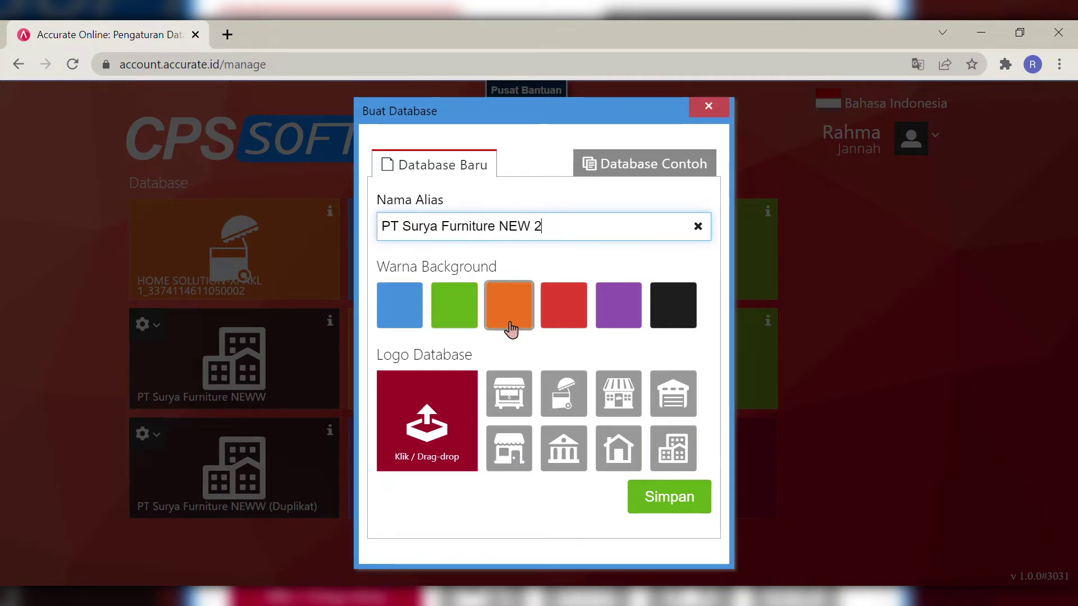
# - Give the new database a purple background and the office buildings logo, and save it
pyautogui.click(566, 328)
pyautogui.click(566, 328)
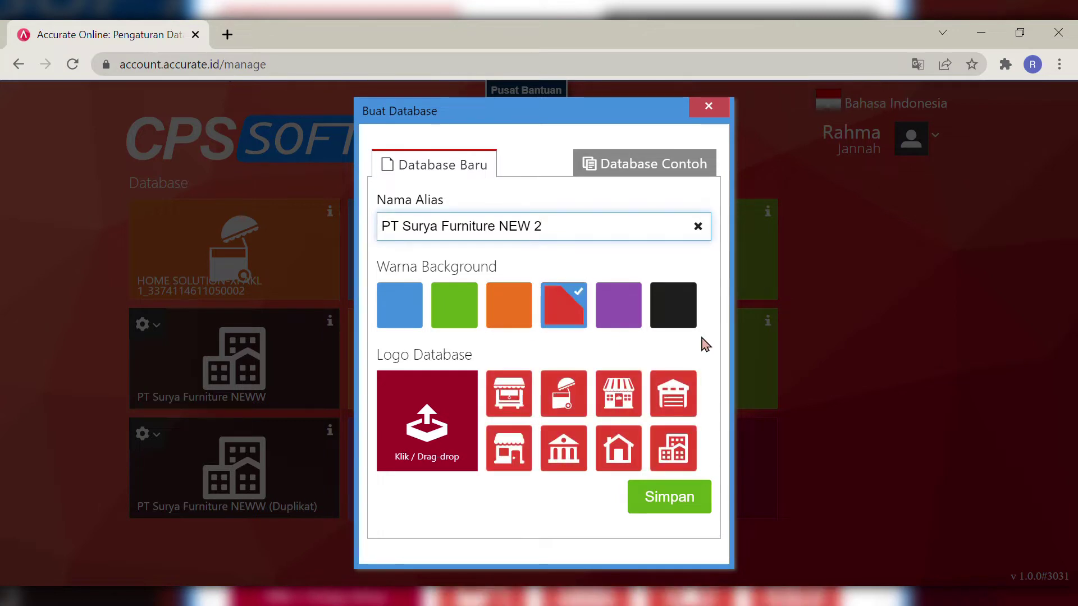
pyautogui.click(612, 310)
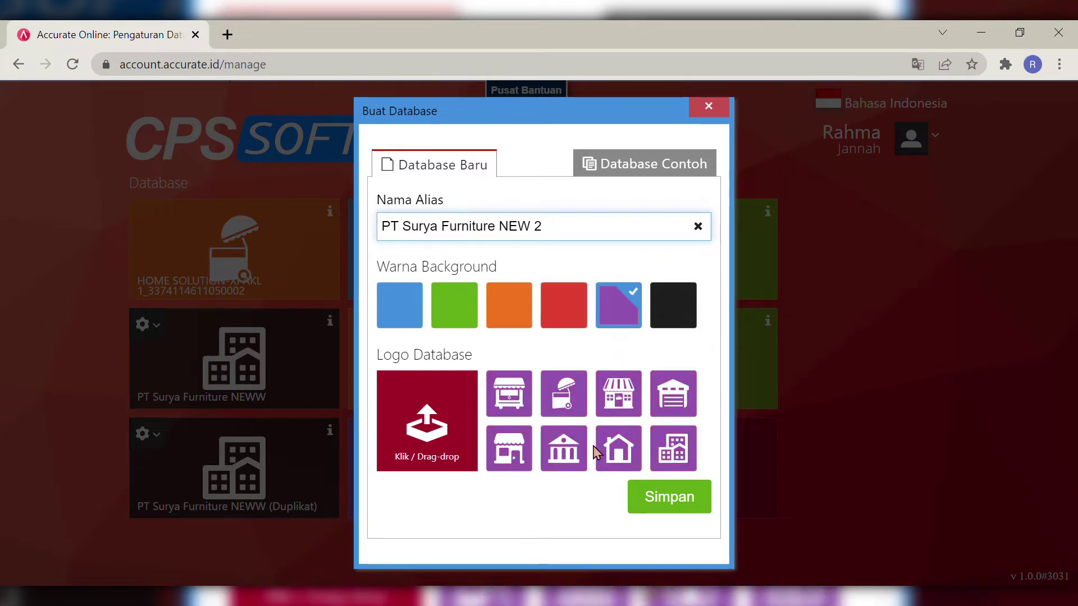
pyautogui.click(681, 454)
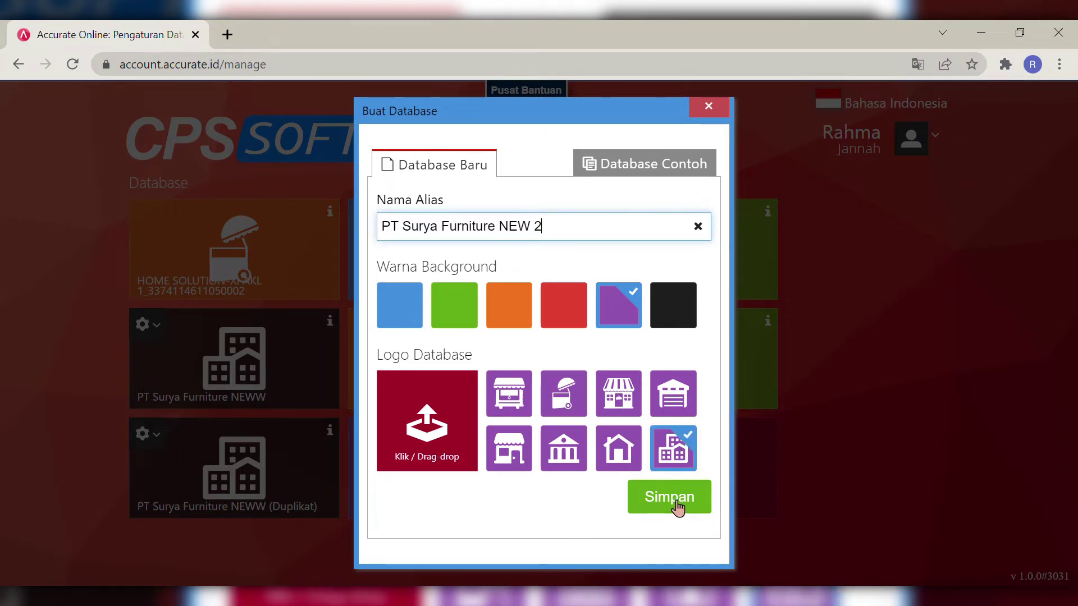
pyautogui.click(675, 504)
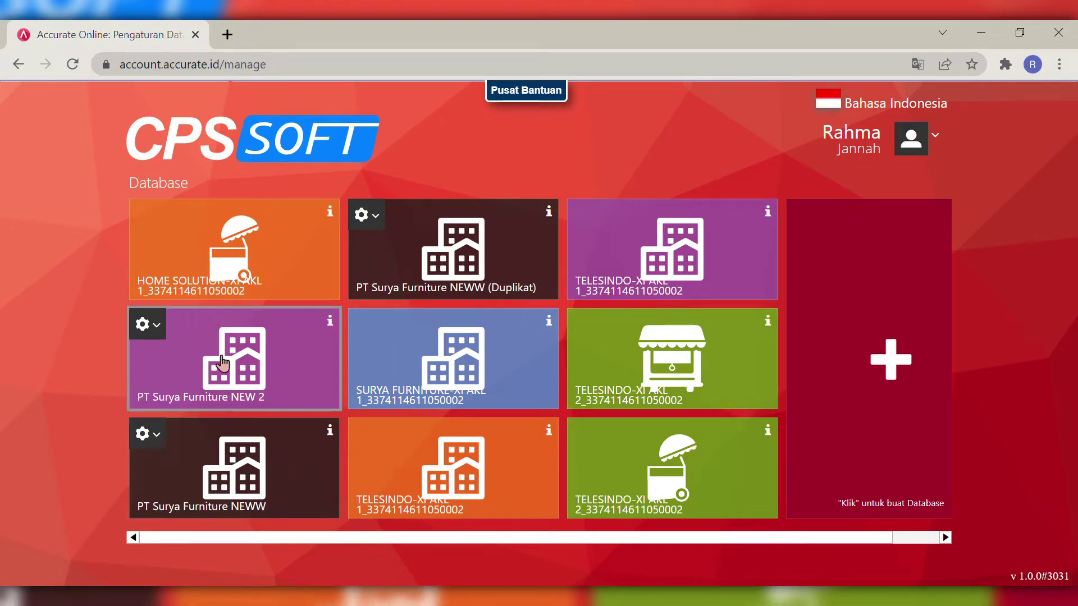
# - Open the PT Surya Furniture NEW 2 database and enter PT Surya Furniture as the company name
pyautogui.click(222, 363)
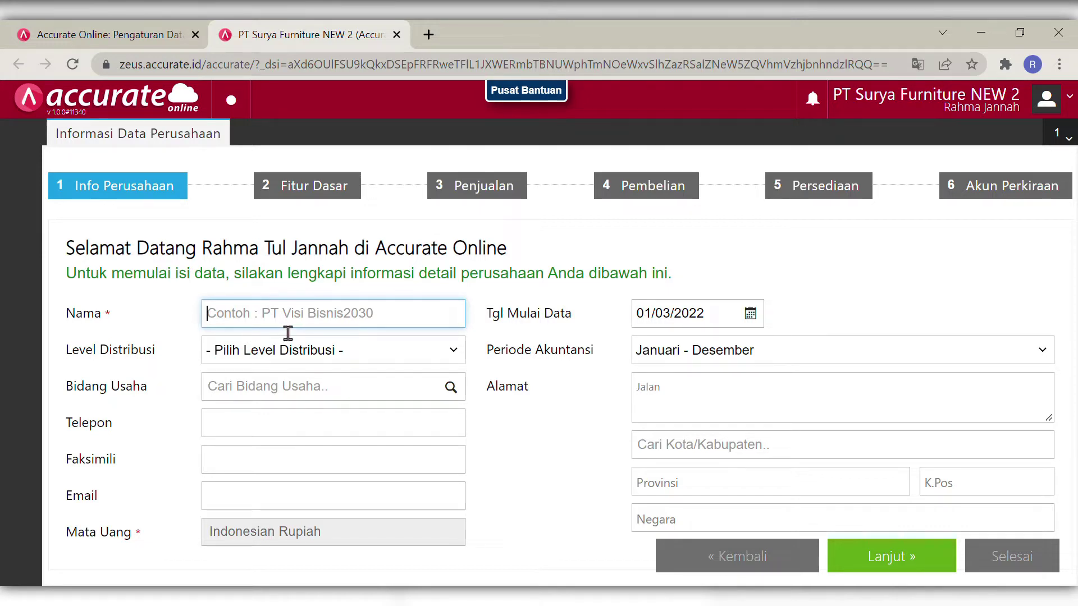
pyautogui.click(286, 326)
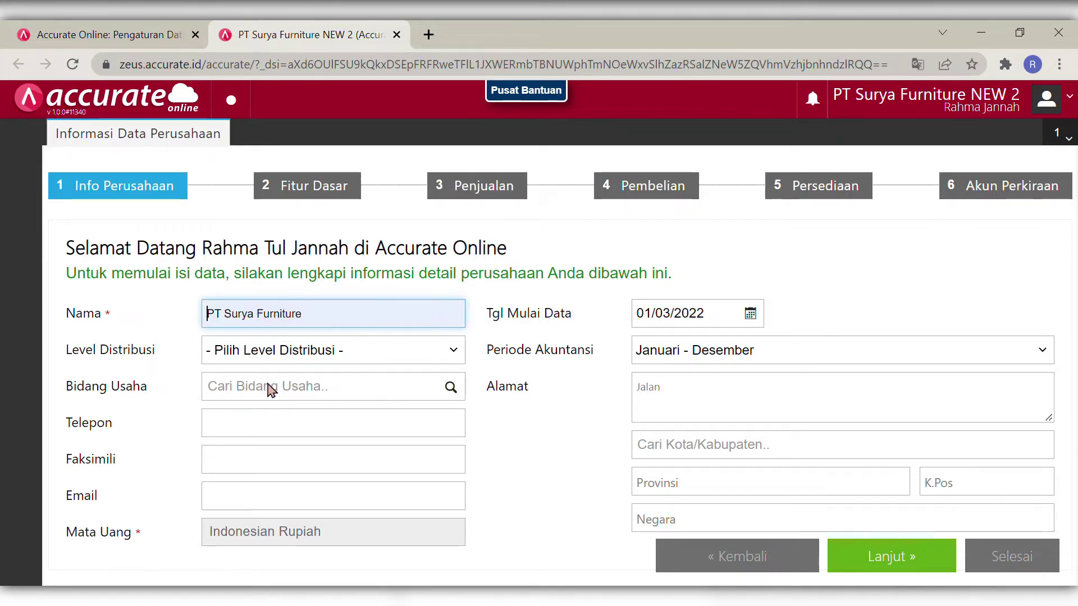
pyautogui.click(272, 387)
# - Set the company's distribution level to Distributor and its business field to Others (Lainnya)
pyautogui.click(335, 360)
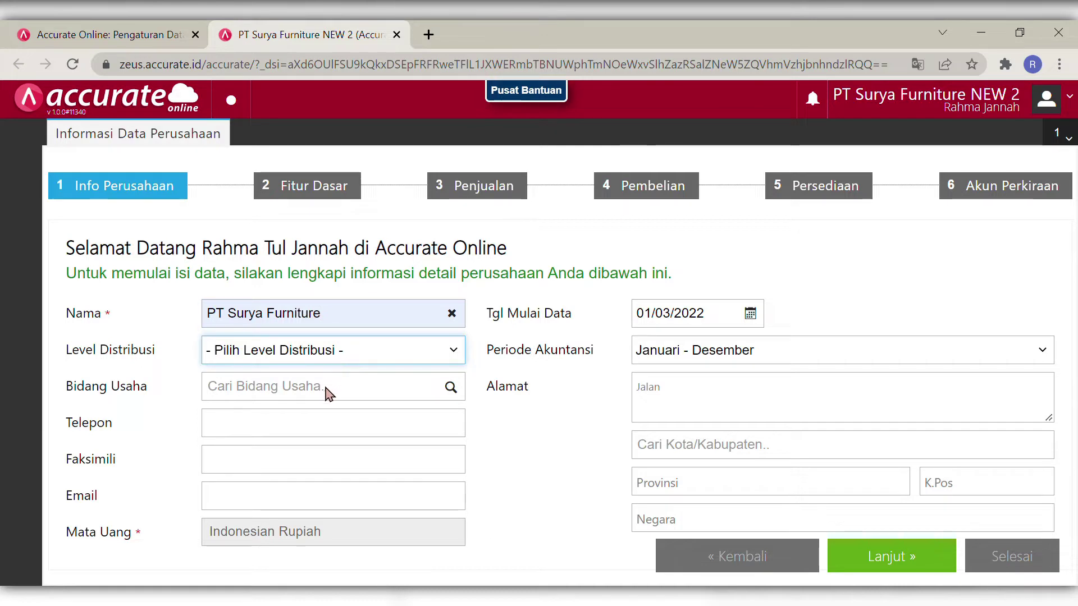
pyautogui.click(323, 408)
pyautogui.click(315, 392)
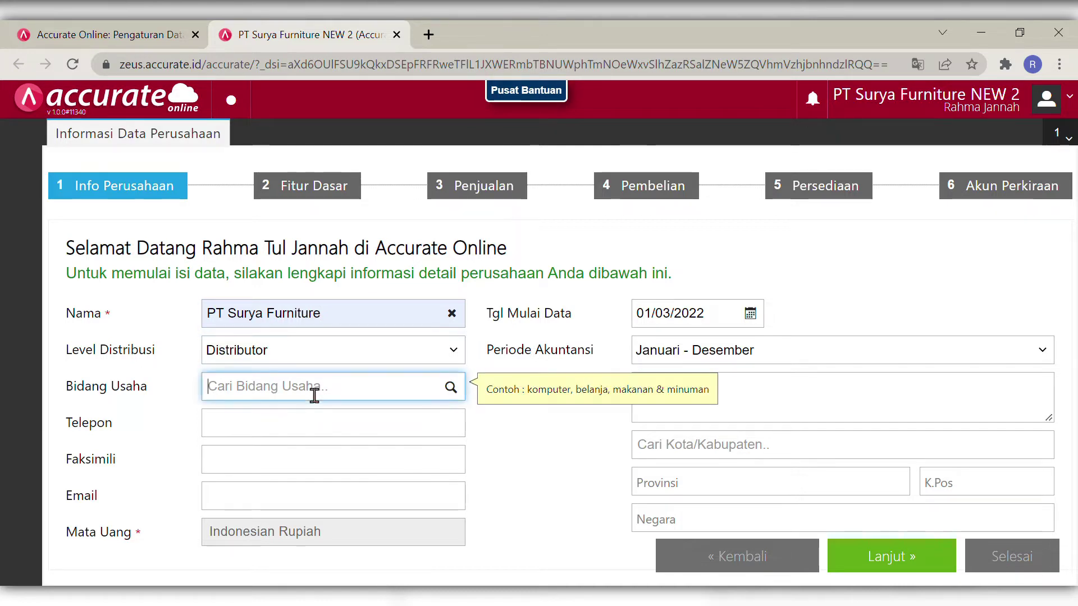
pyautogui.write('OT')
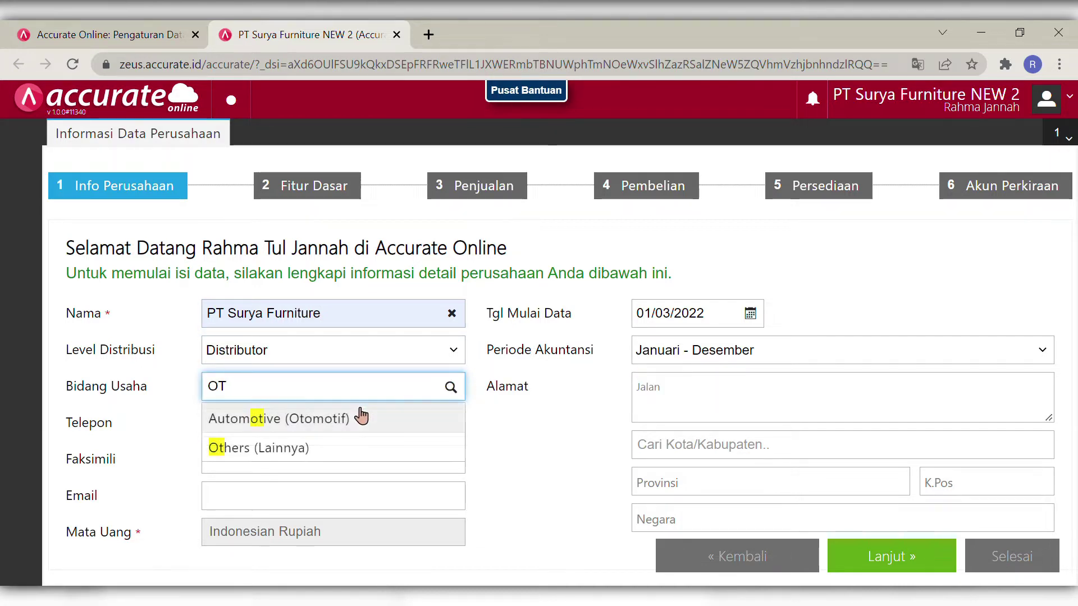
pyautogui.click(320, 449)
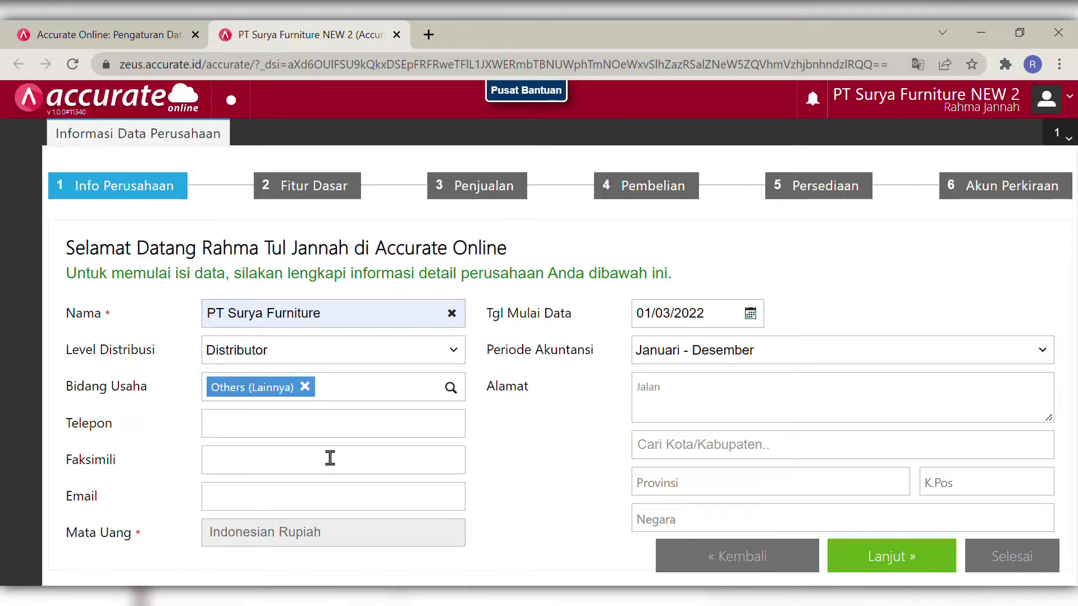
# - Fill in the company's phone number, fax number and e-mail address
pyautogui.click(369, 441)
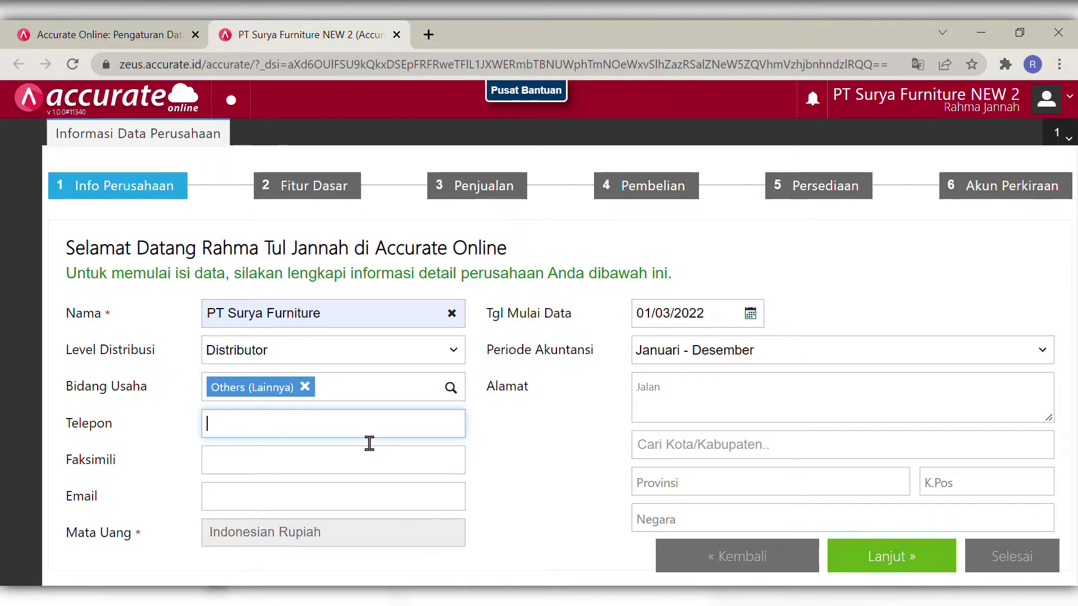
pyautogui.click(330, 297)
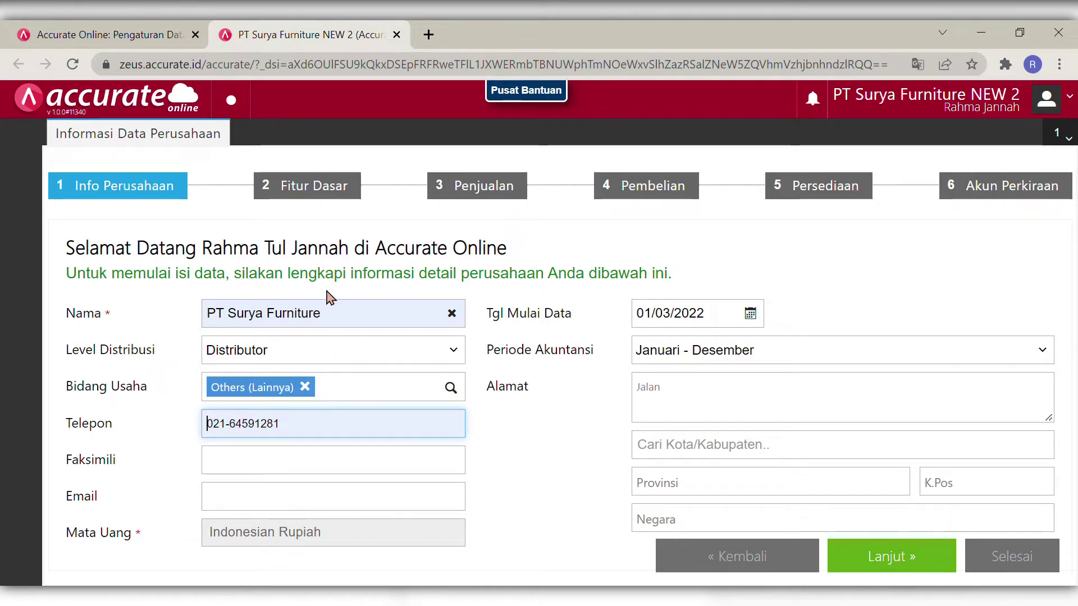
pyautogui.click(322, 273)
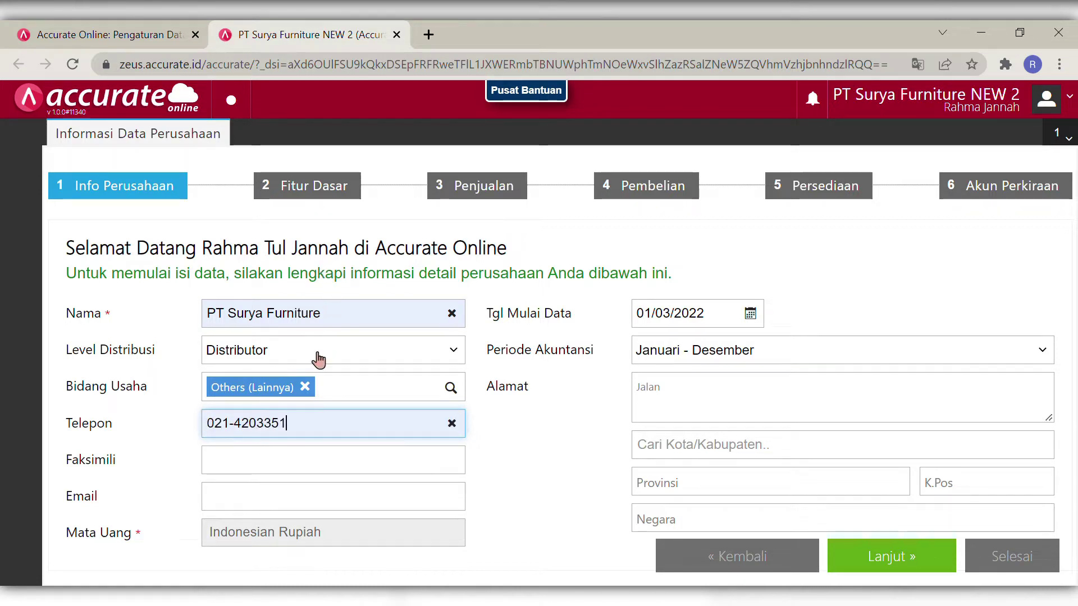
pyautogui.click(300, 474)
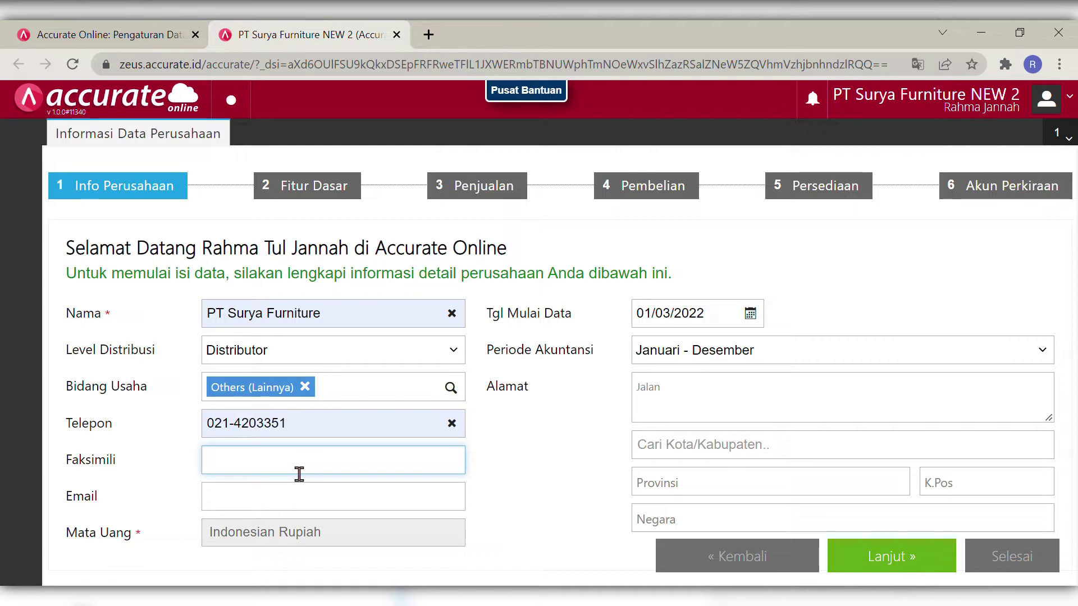
pyautogui.click(281, 364)
pyautogui.click(309, 508)
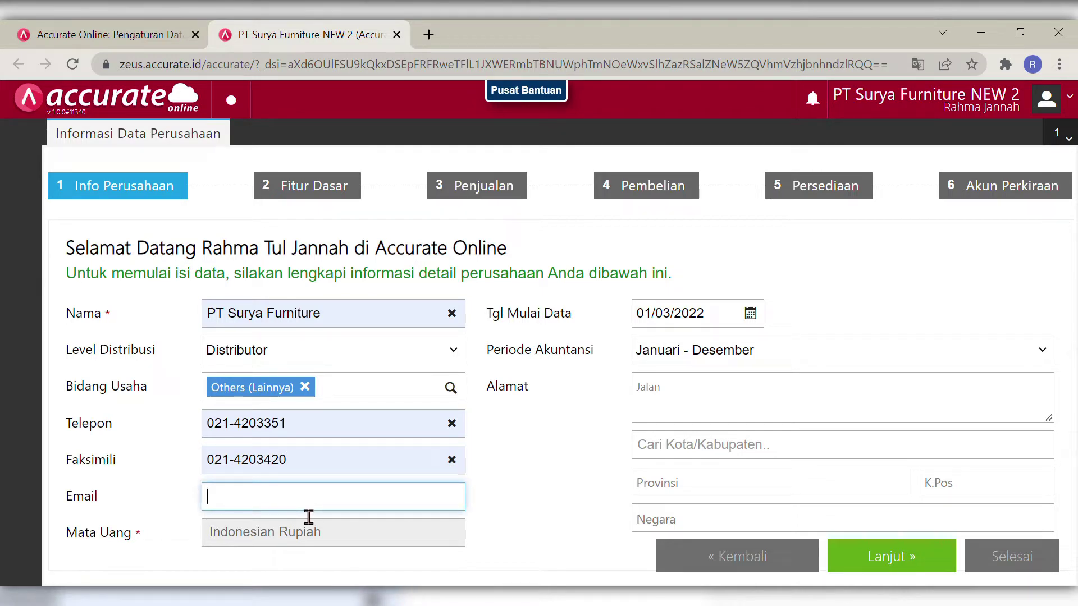
pyautogui.click(284, 430)
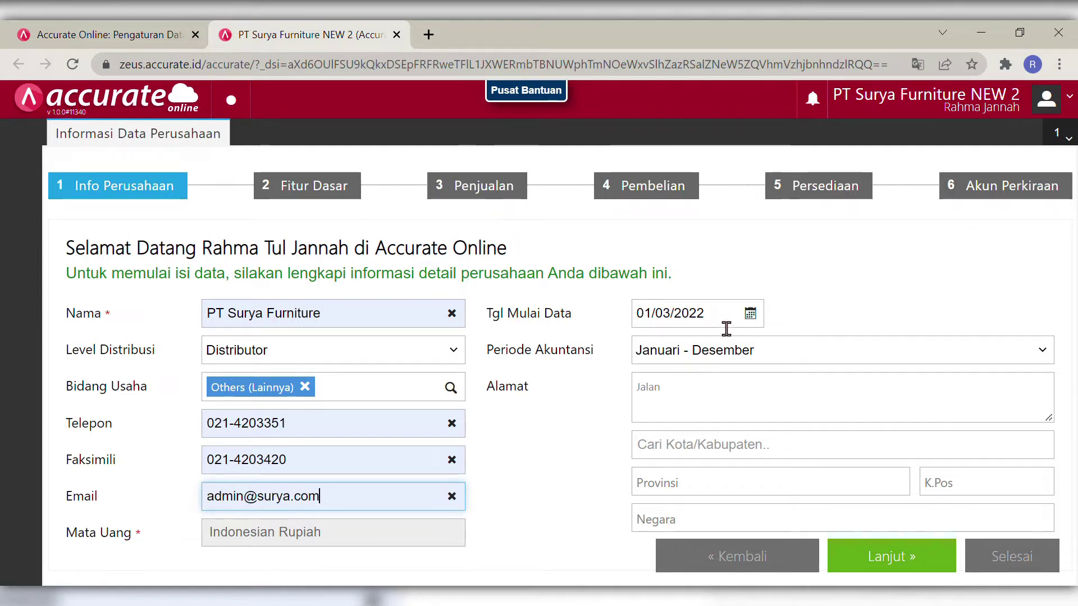
# - Set the company's data start date to 01/01/2019
pyautogui.click(727, 328)
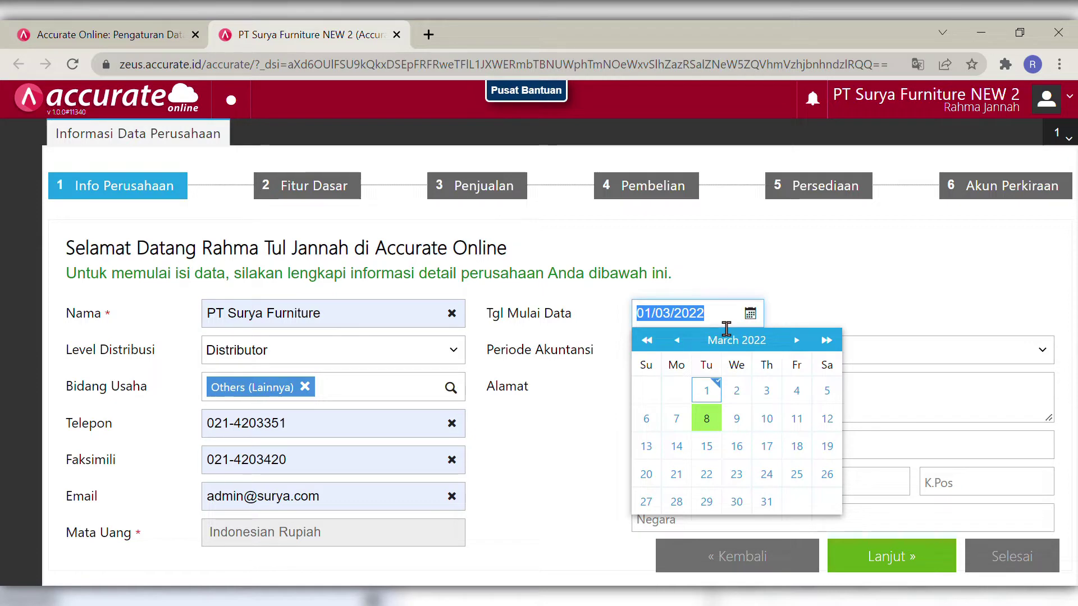
pyautogui.press('BackSpace')
pyautogui.write('01/01/201')
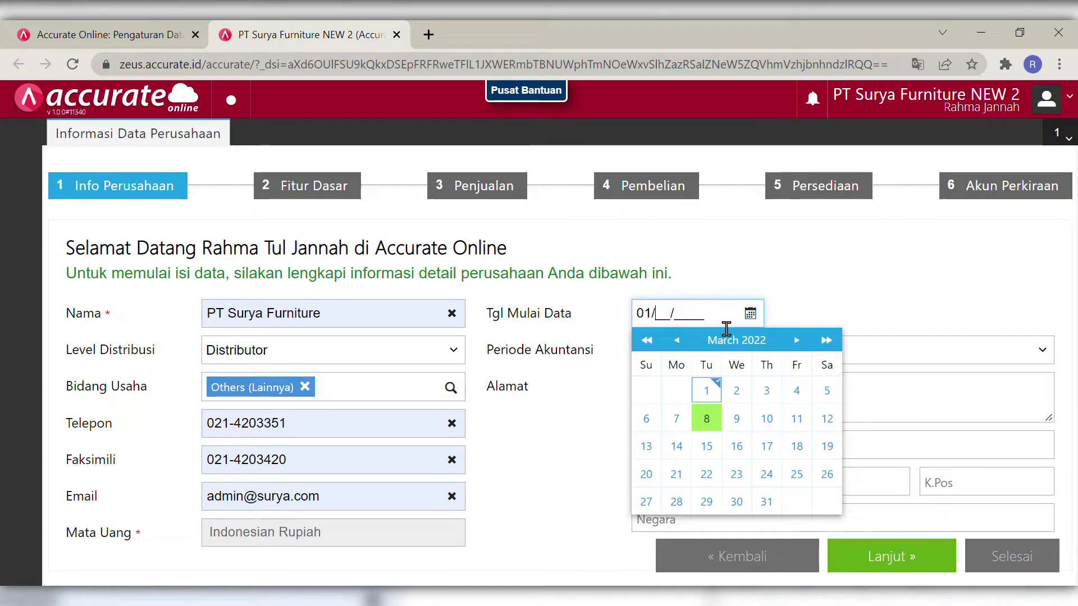
pyautogui.write('9')
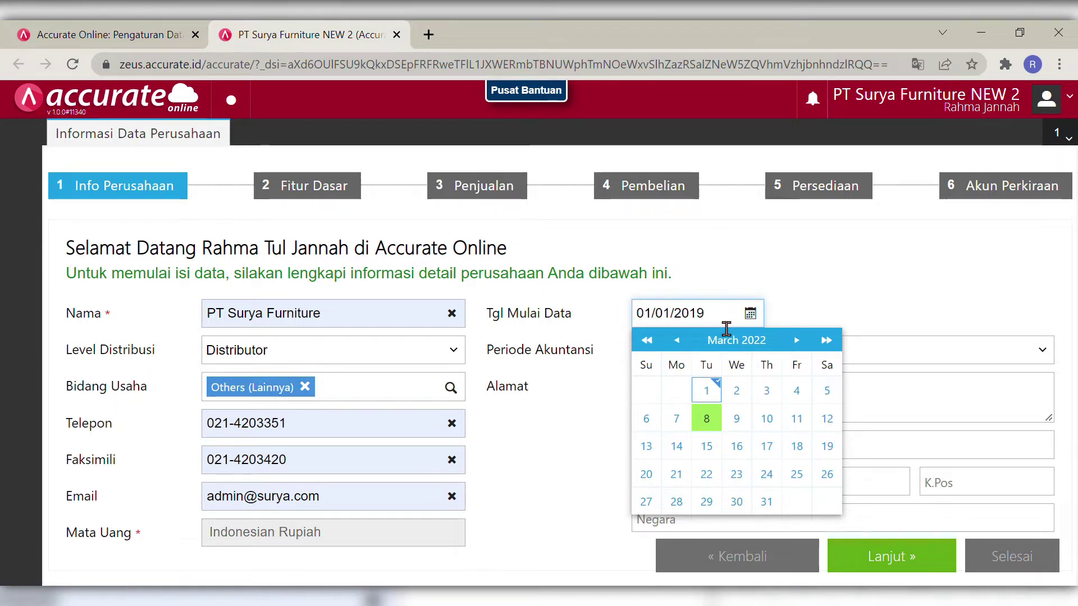
pyautogui.click(751, 277)
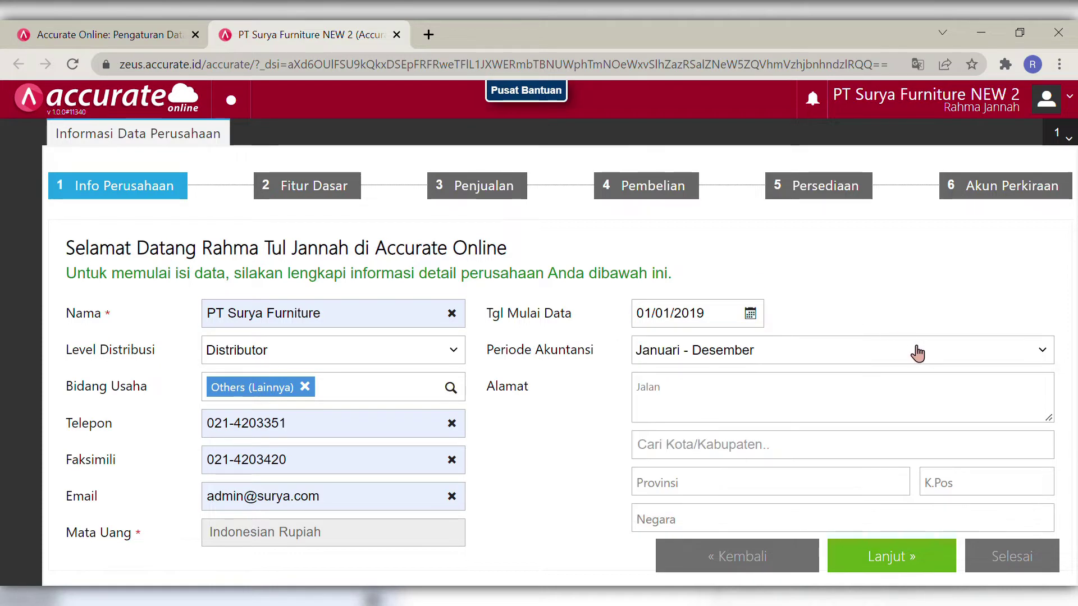
# - Fill in the company's address with its street, city or regency, and postal code
pyautogui.click(798, 407)
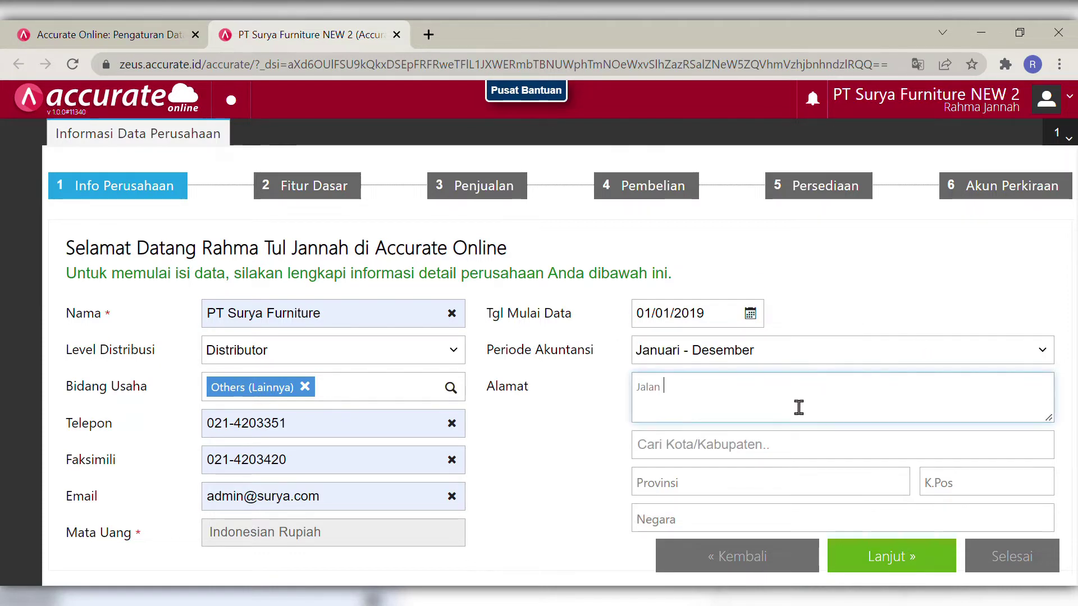
pyautogui.write('Kelapa Gad')
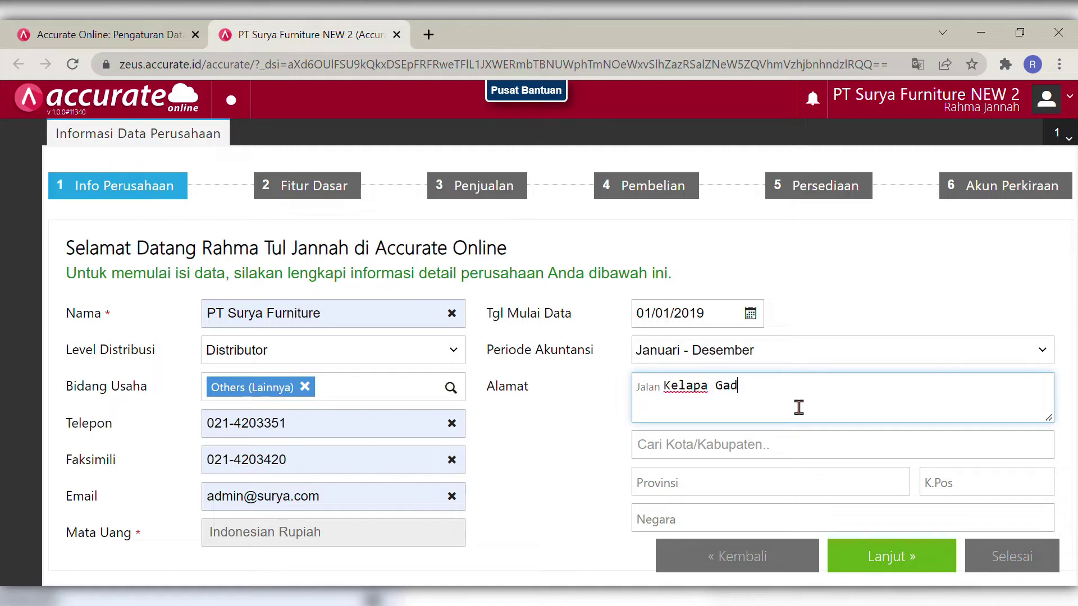
pyautogui.write('ing Utara')
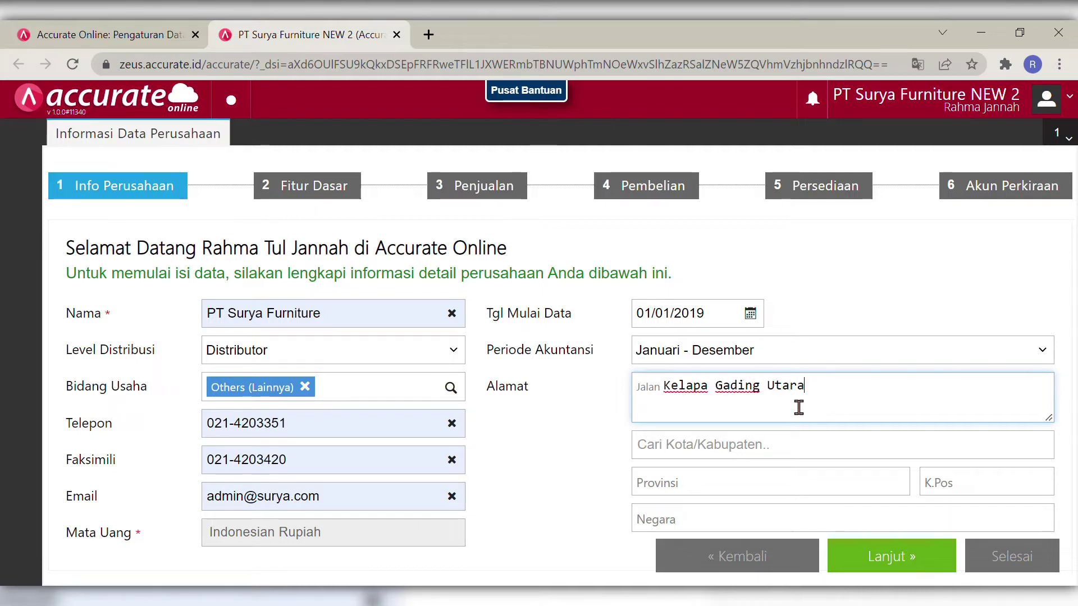
pyautogui.click(779, 462)
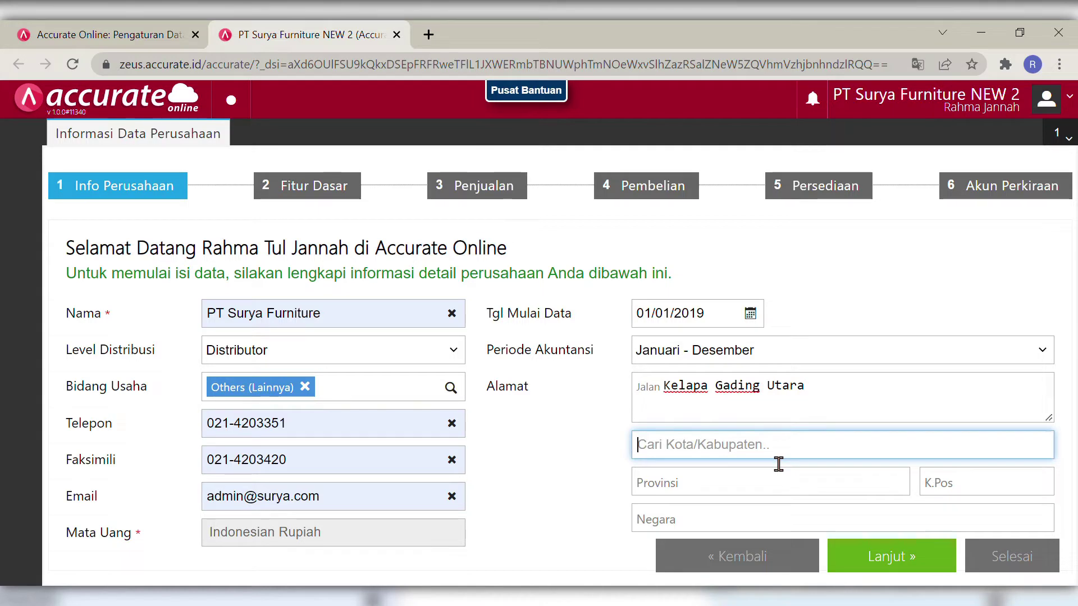
pyautogui.write('DKI')
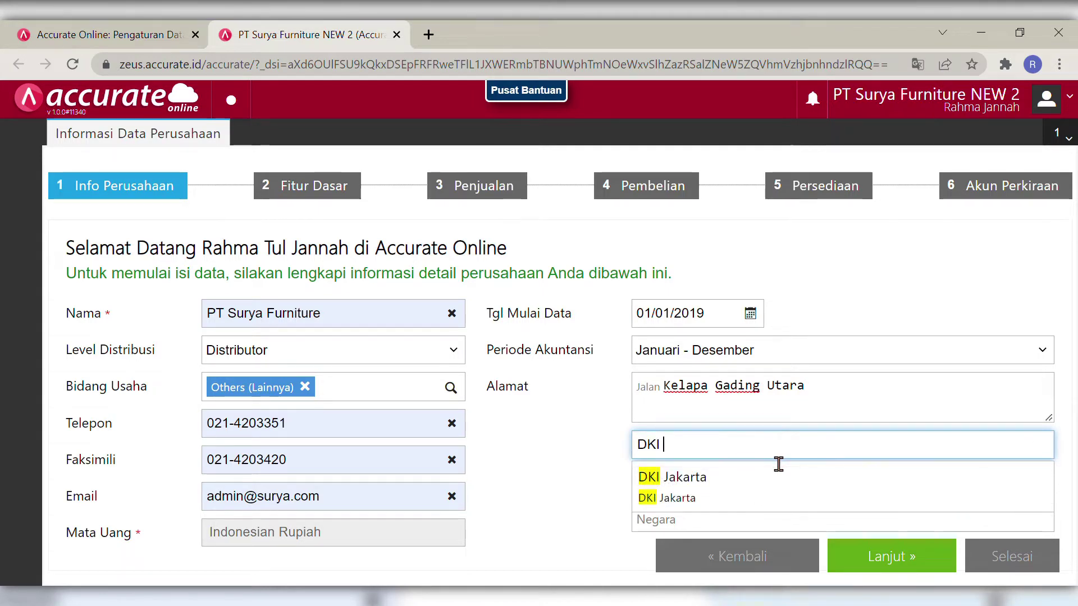
pyautogui.click(754, 478)
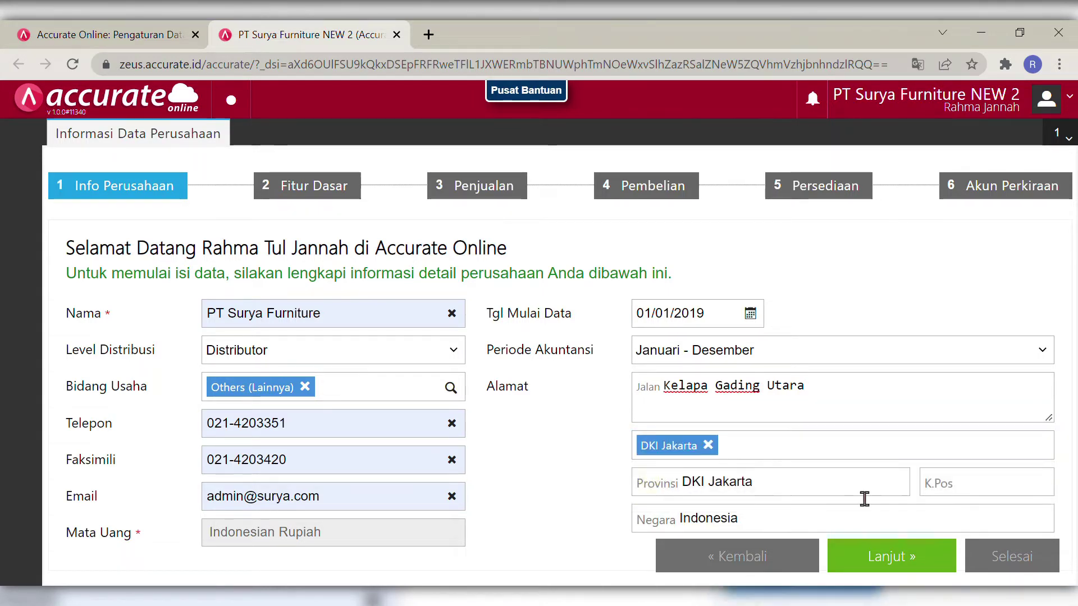
pyautogui.click(988, 495)
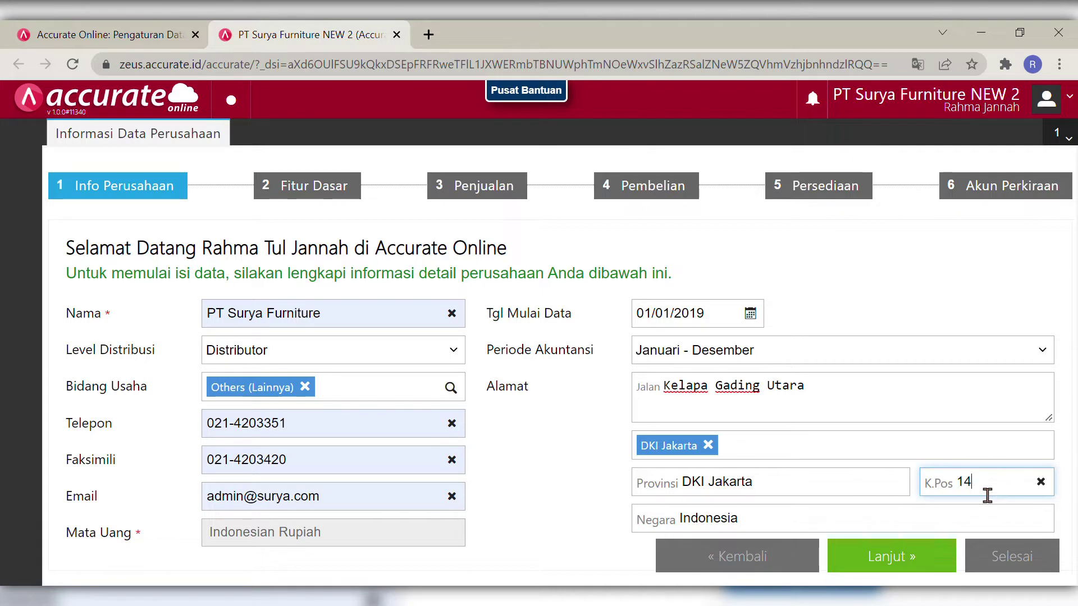
pyautogui.write('14360')
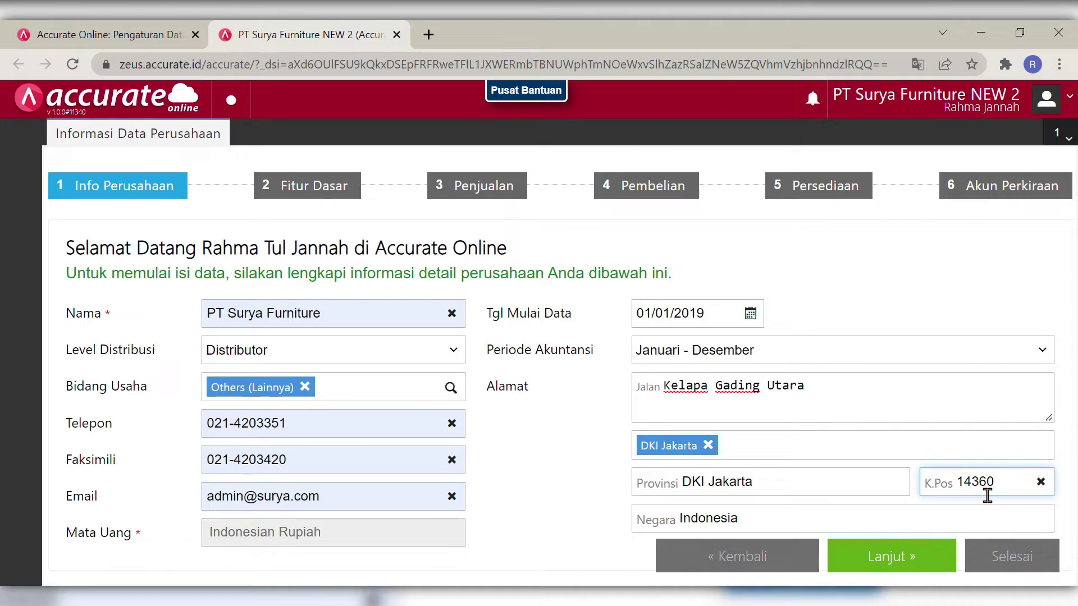
# - Continue to the basic features, enable foreign-currency transactions and add Singapore Dollar (SGD) as the currency
pyautogui.click(901, 296)
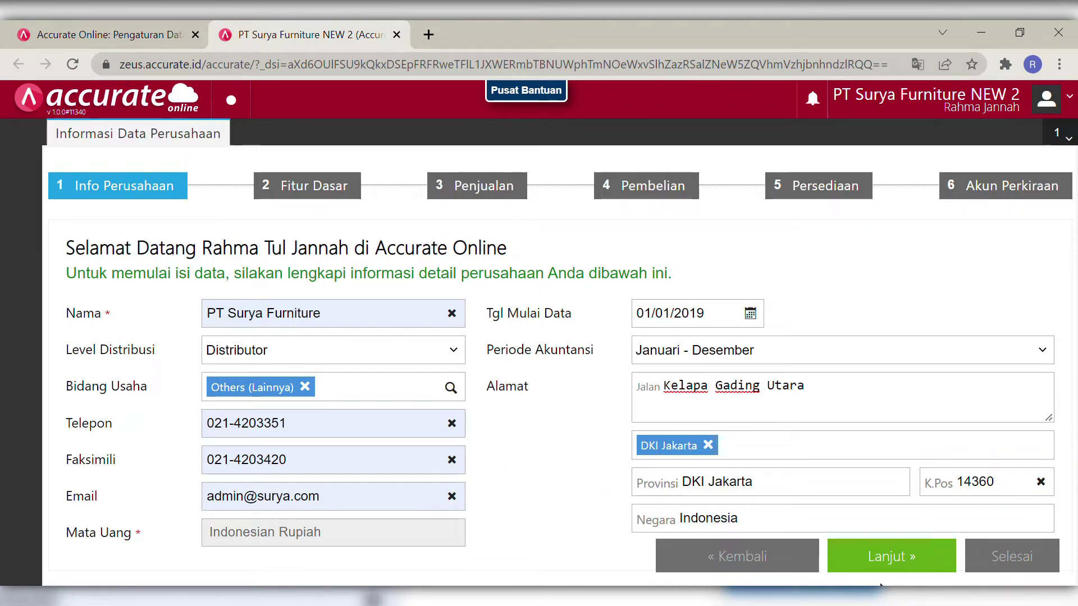
pyautogui.click(891, 557)
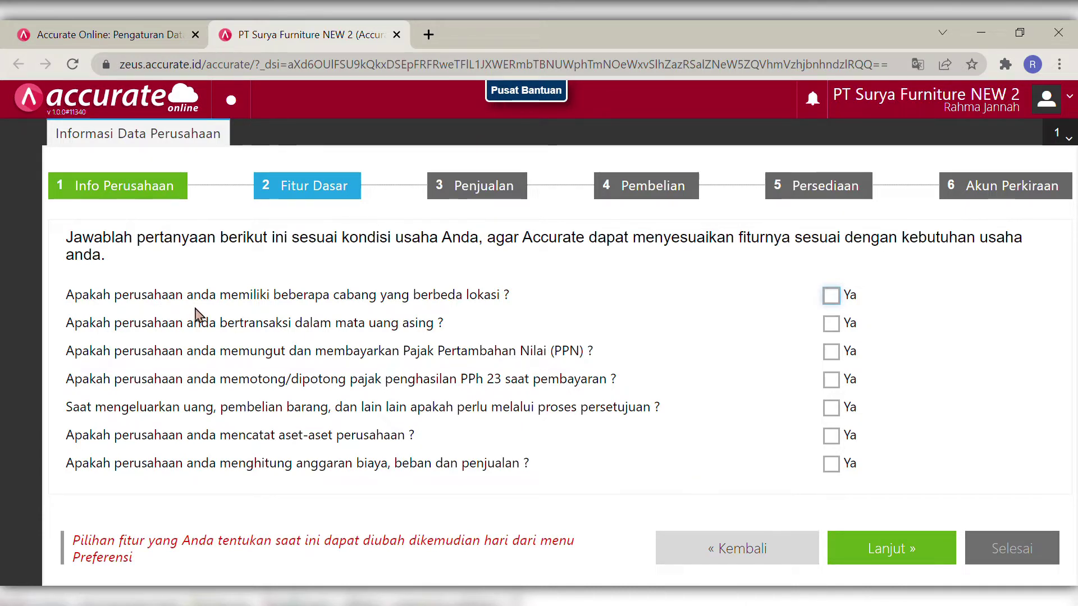
pyautogui.click(831, 323)
pyautogui.click(623, 372)
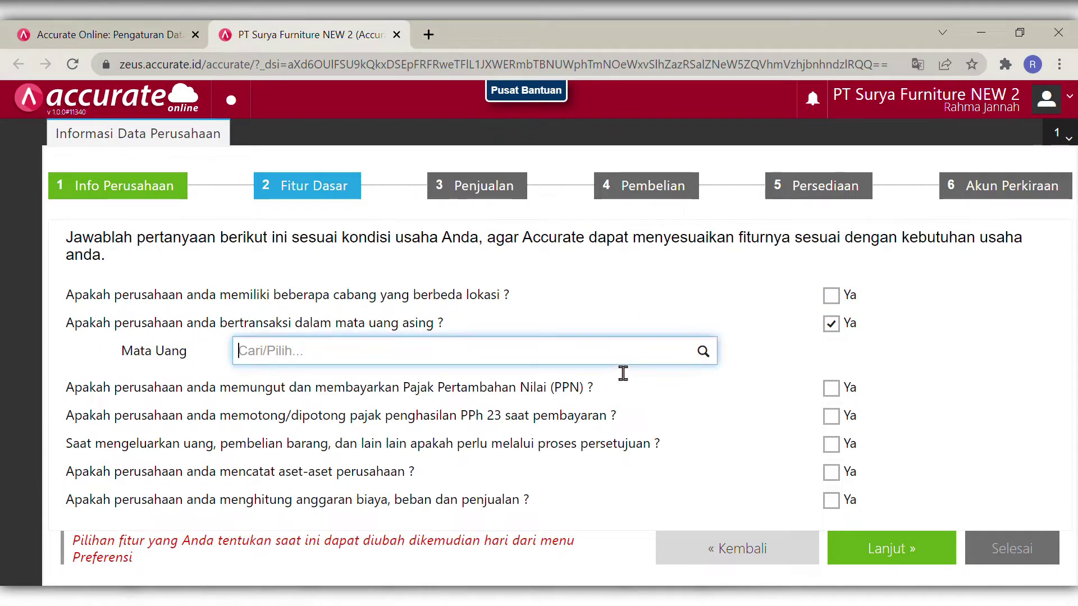
pyautogui.write('SGD')
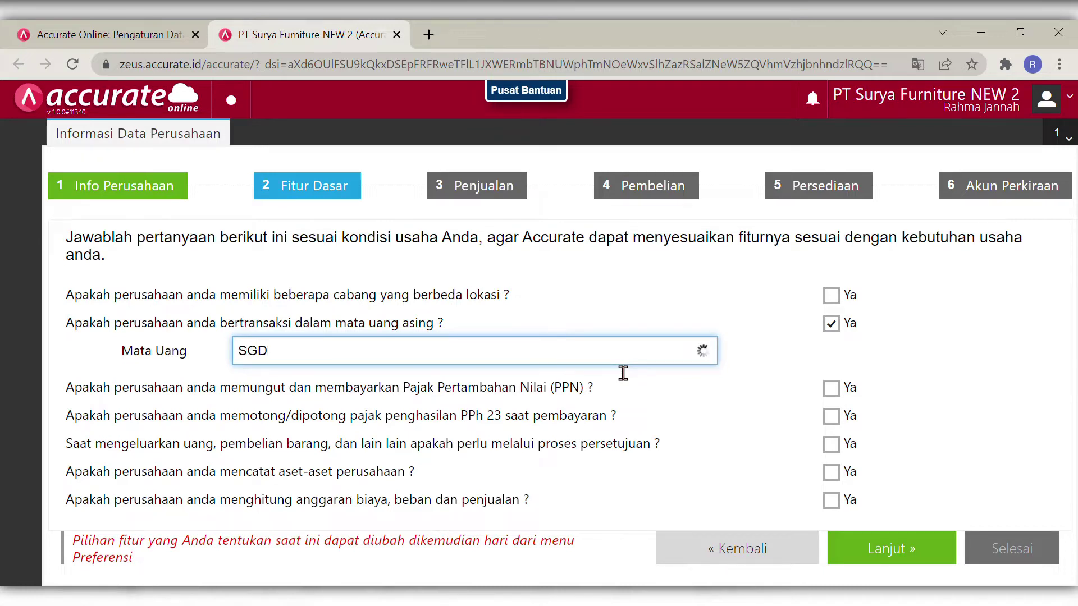
pyautogui.press('Return')
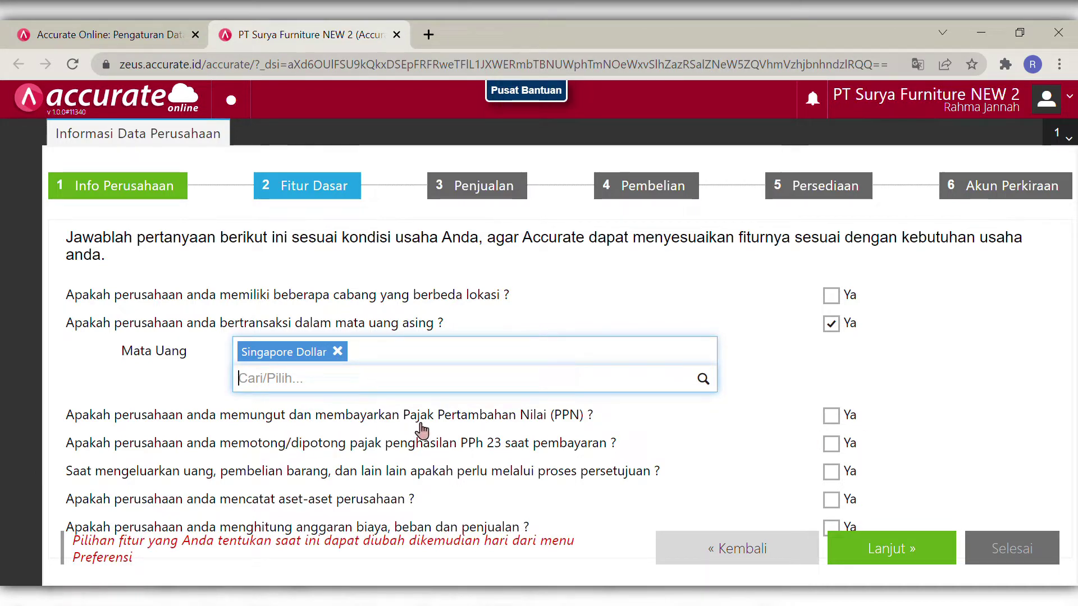
# - Enable value-added tax (PPN) and company asset recording in the basic features, and continue to the sales questions
pyautogui.click(832, 416)
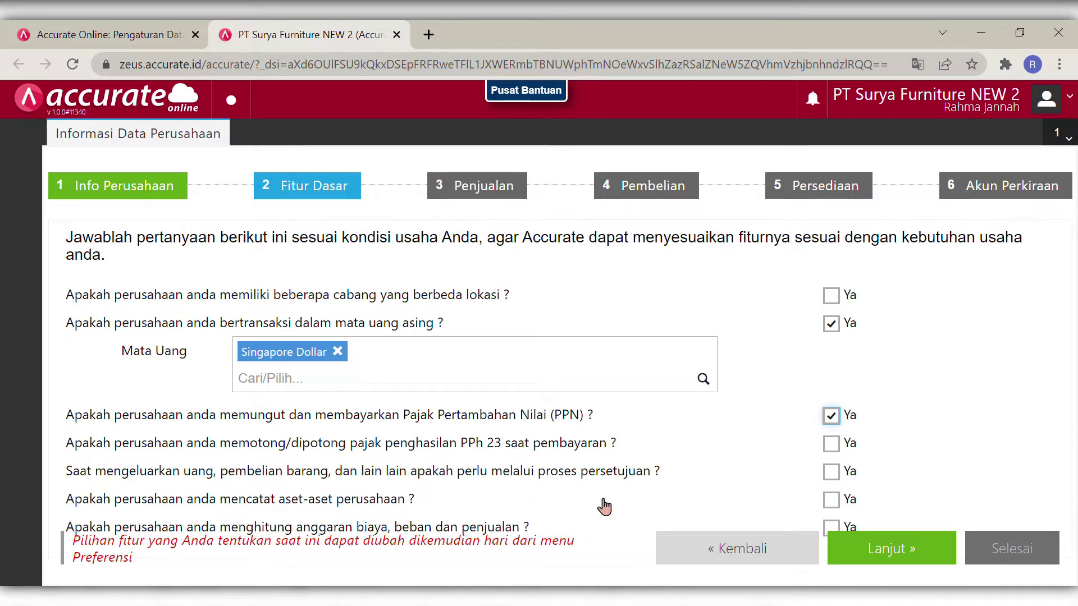
pyautogui.click(838, 500)
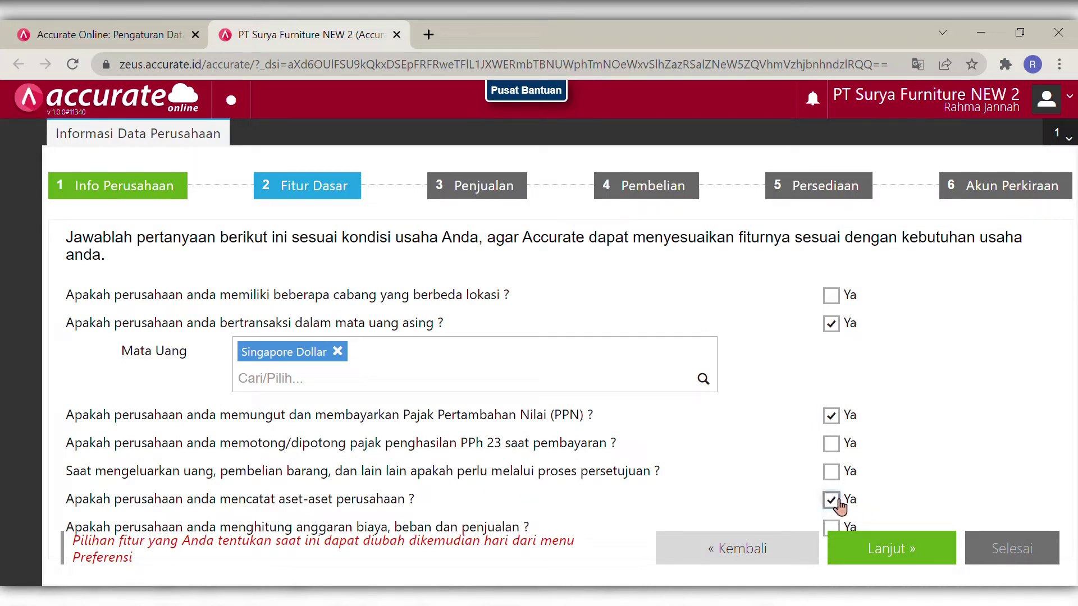
pyautogui.click(955, 447)
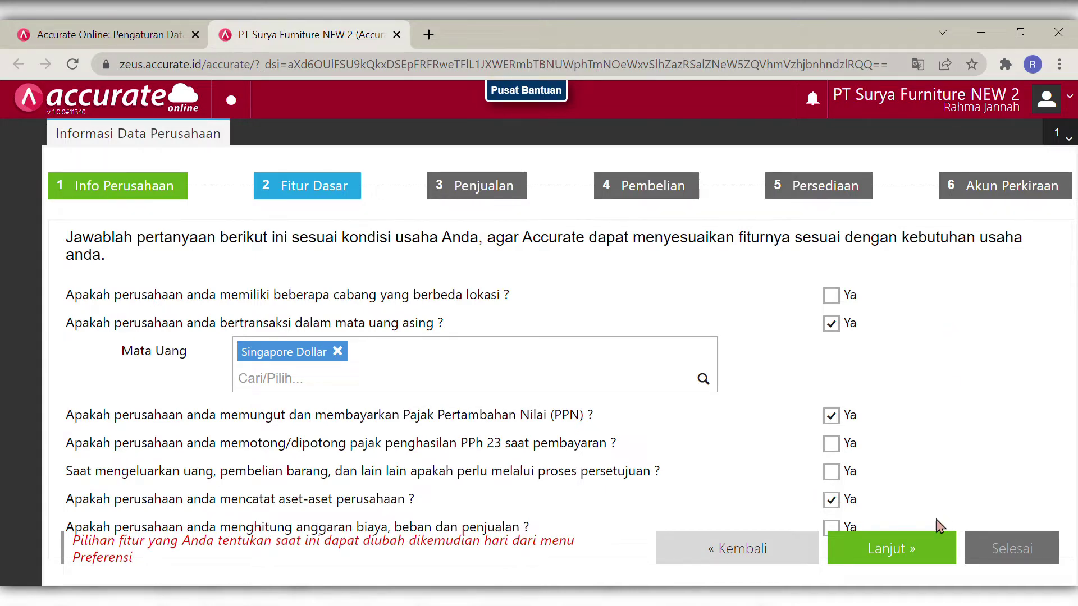
pyautogui.click(890, 550)
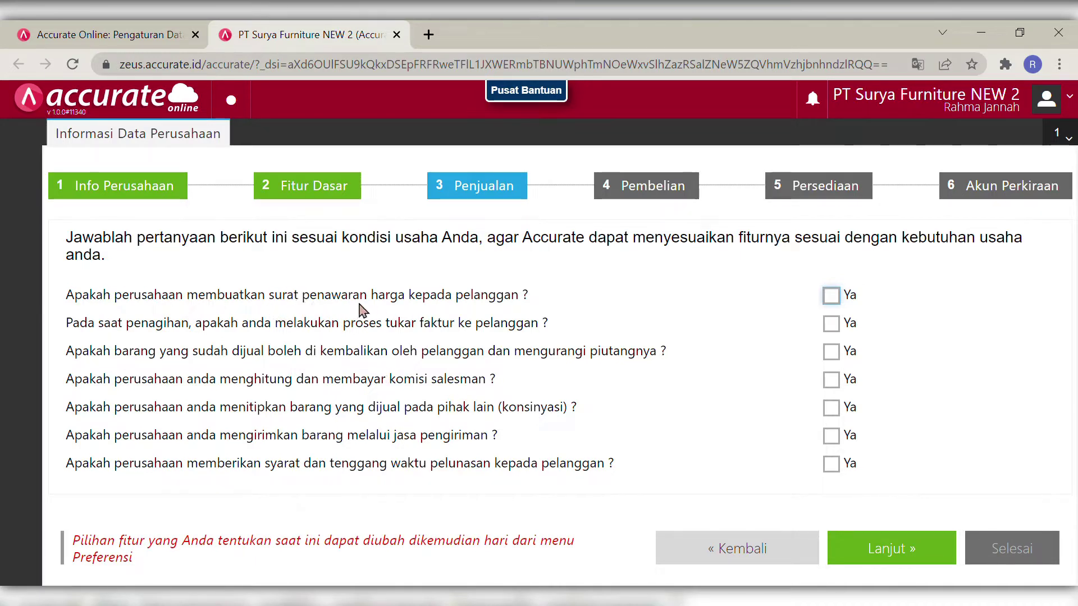
# - Enable customer price quotations, sales returns, salesman commissions, shipping services and customer payment terms, and continue to purchasing
pyautogui.click(833, 298)
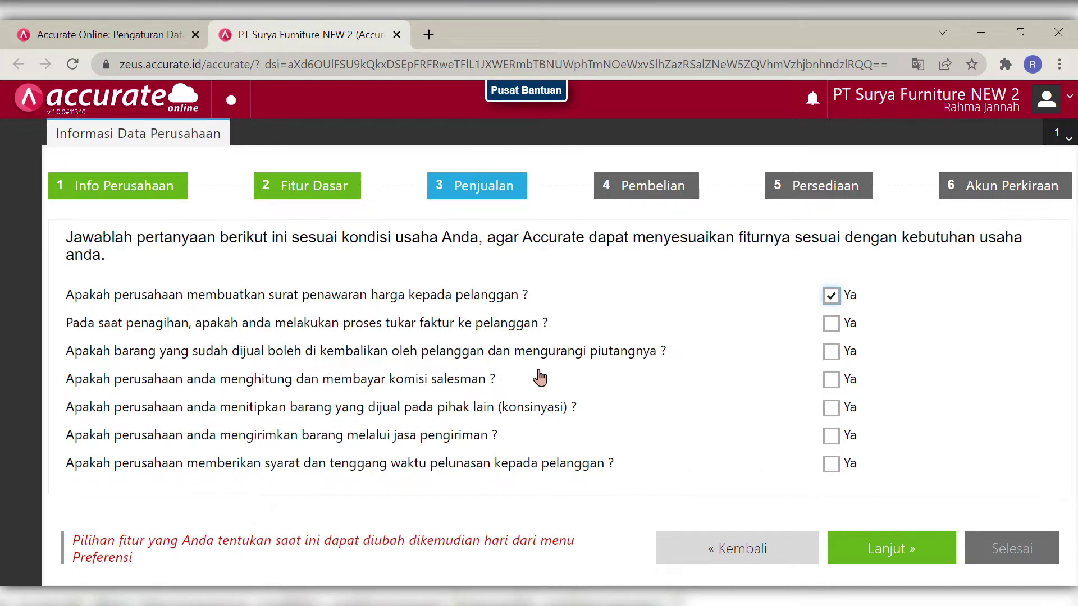
pyautogui.click(832, 352)
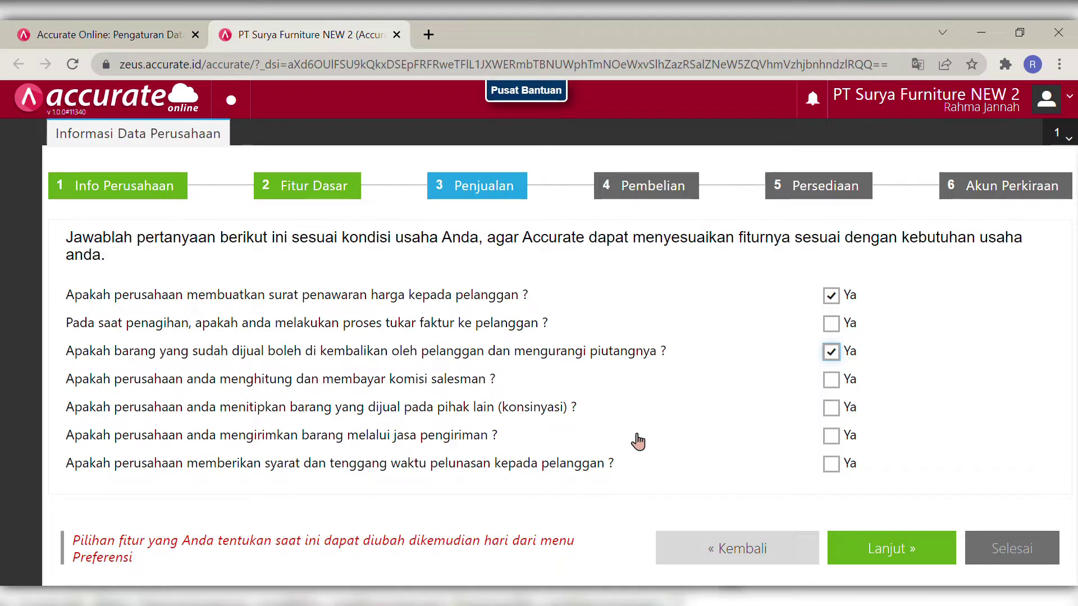
pyautogui.click(838, 385)
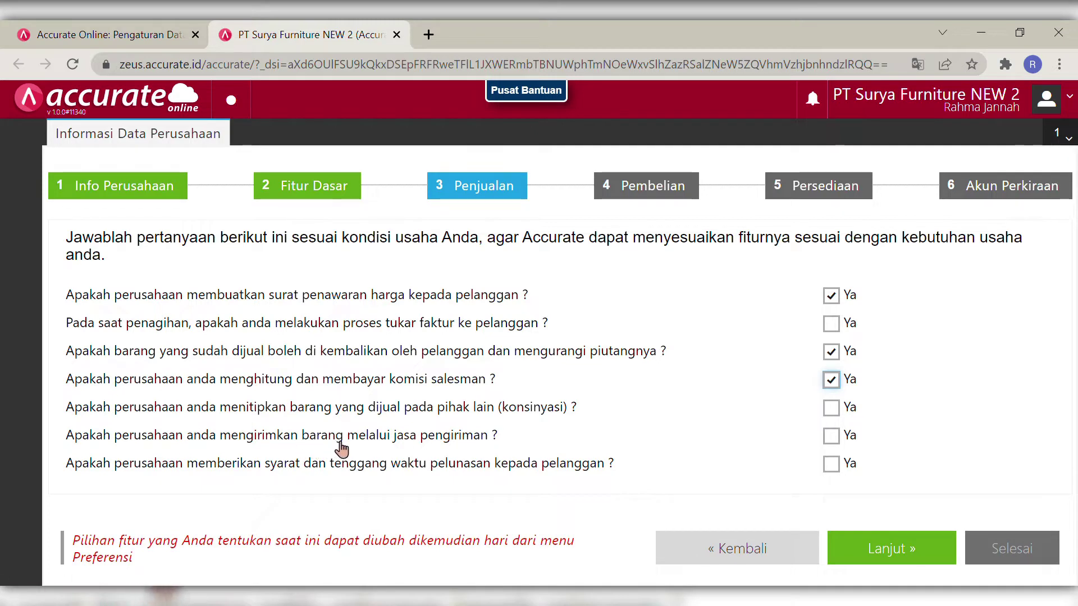
pyautogui.click(833, 436)
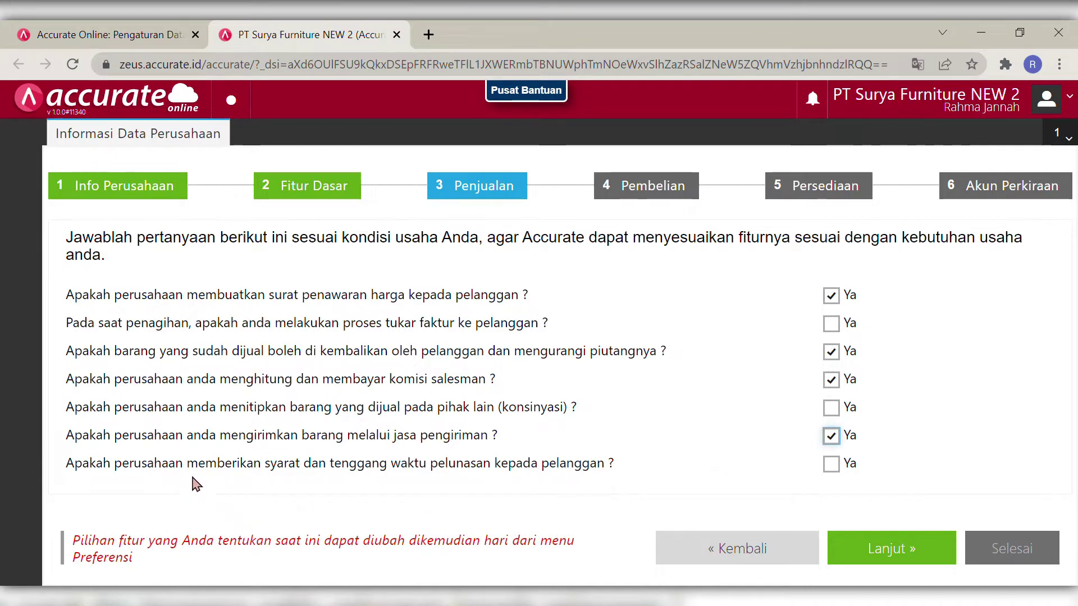
pyautogui.click(832, 464)
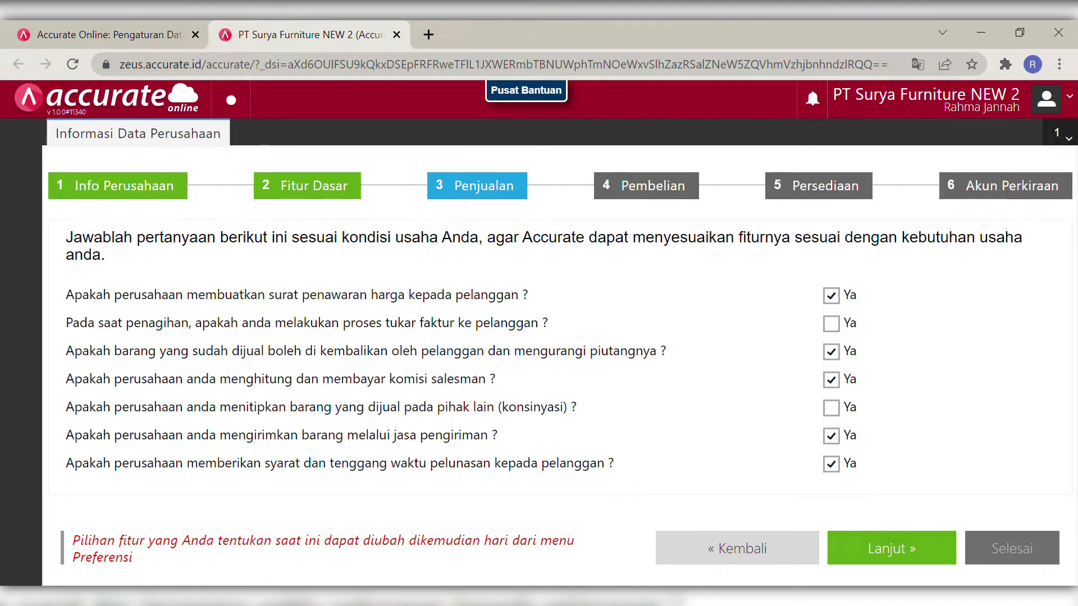
pyautogui.click(895, 552)
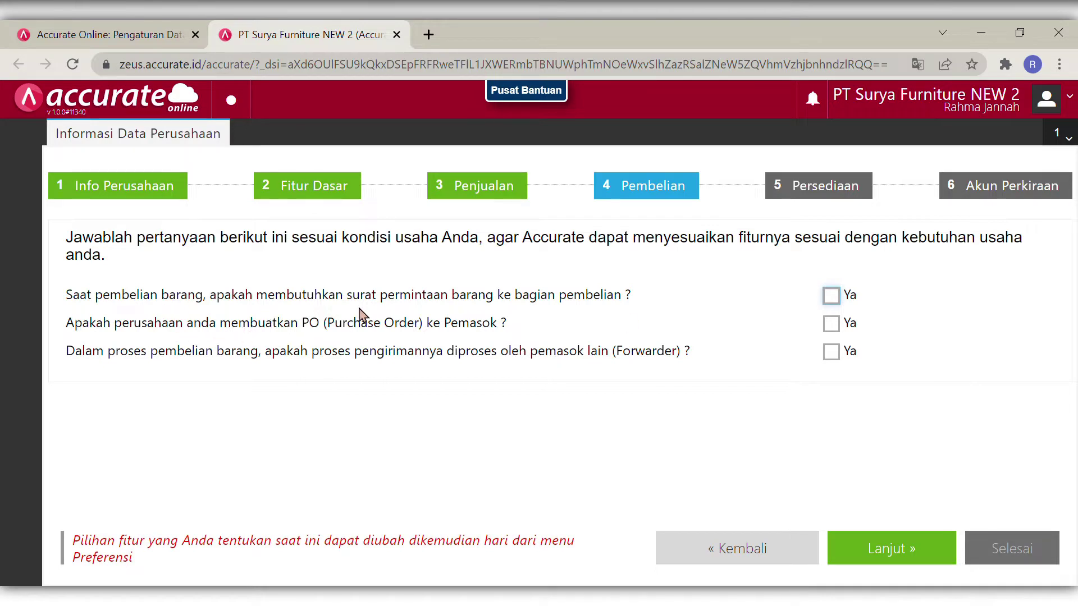
# - Enable purchase requests, purchase orders to suppliers and forwarder deliveries, and continue to the inventory questions
pyautogui.click(842, 302)
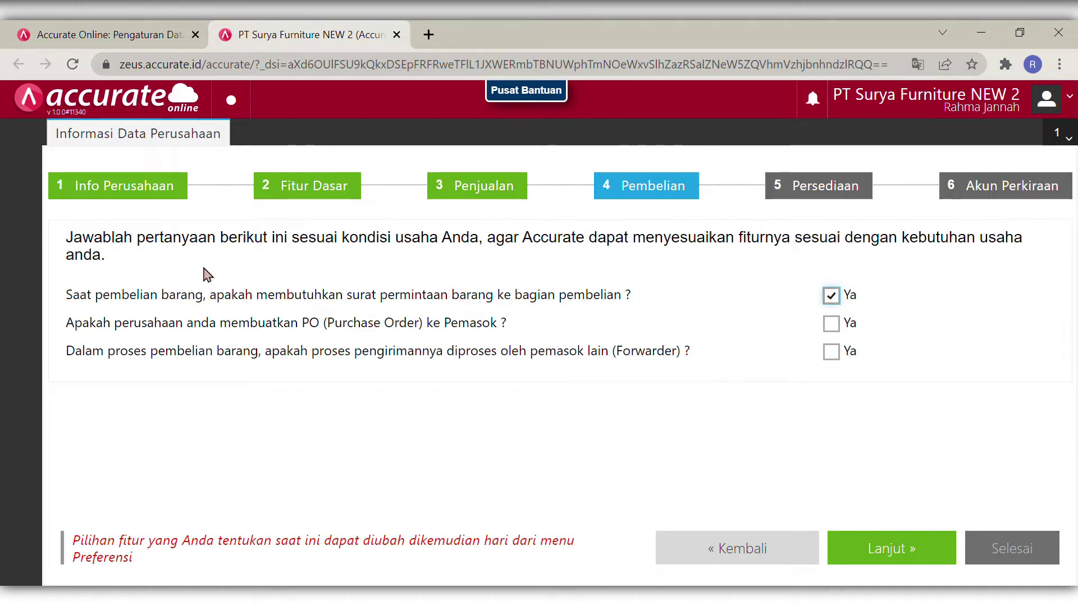
pyautogui.click(850, 325)
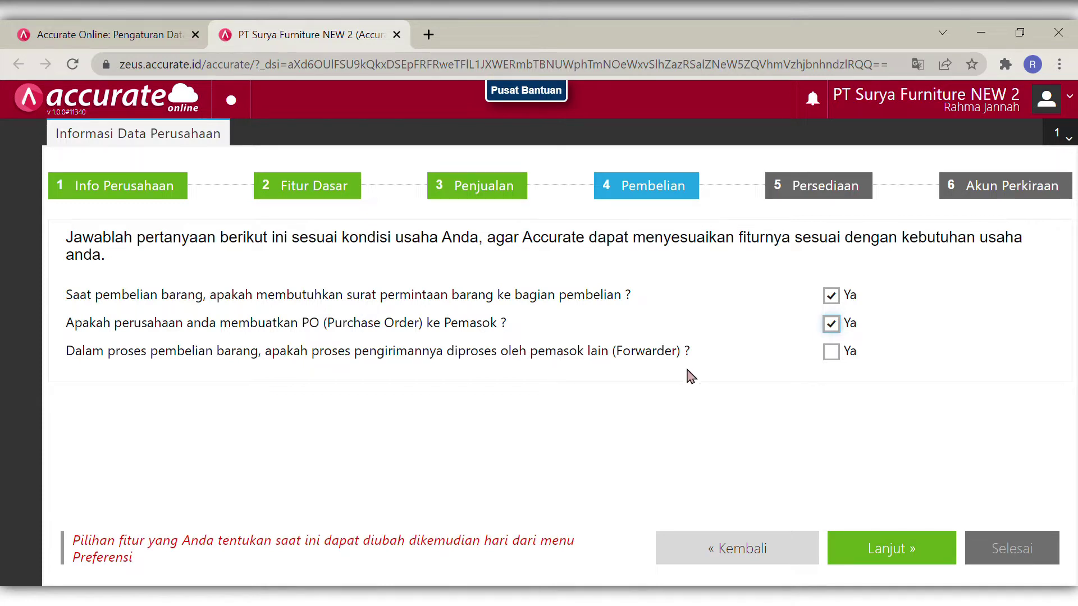
pyautogui.click(832, 357)
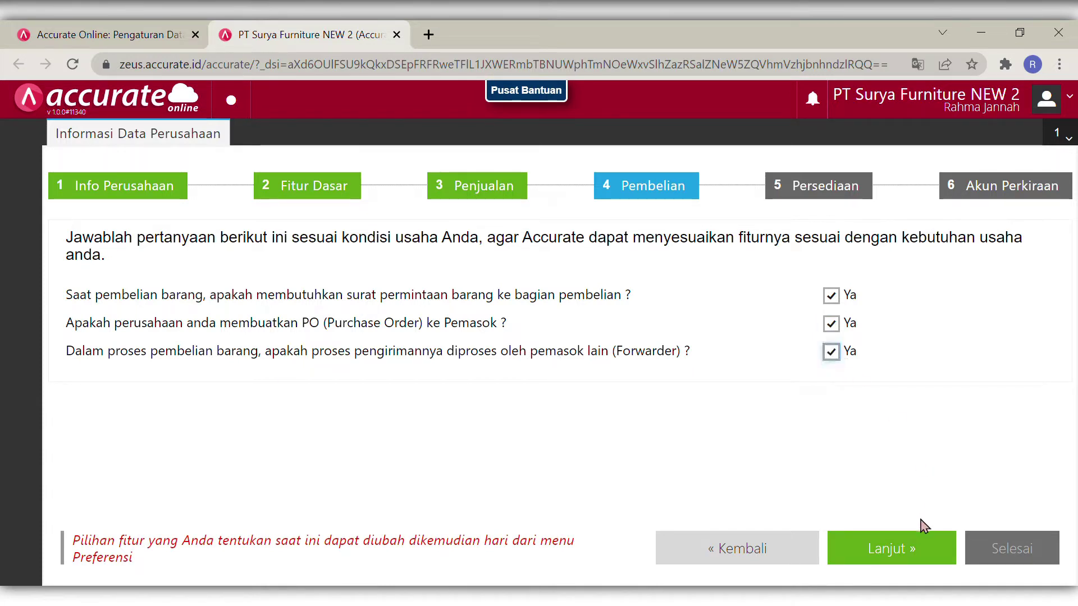
pyautogui.click(895, 547)
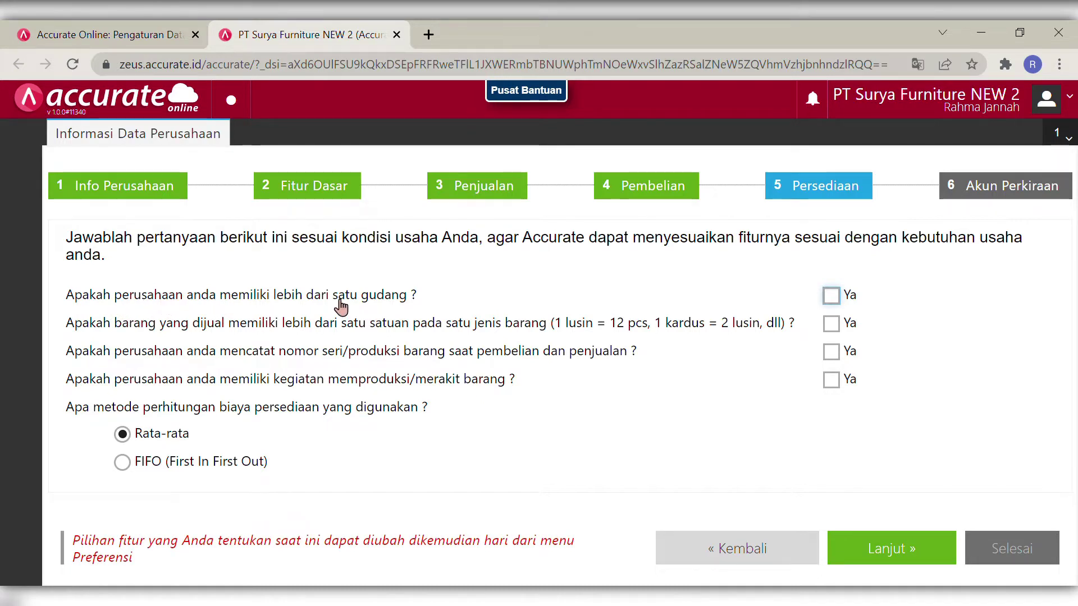
# - Enable multiple warehouses and goods production/assembly, and set the inventory costing method to FIFO (First In First Out)
pyautogui.click(847, 310)
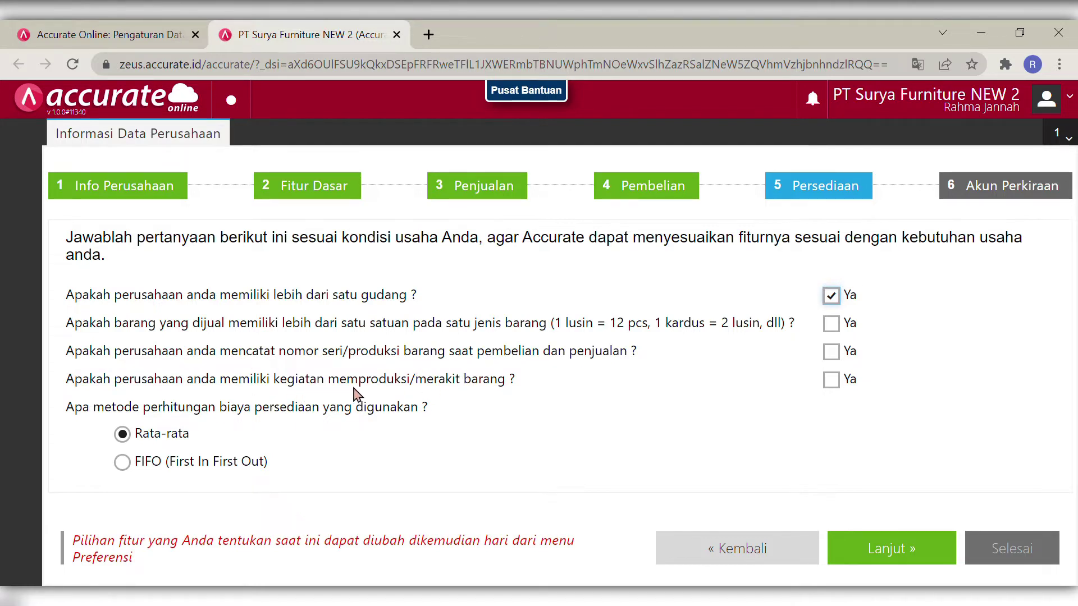
pyautogui.click(847, 382)
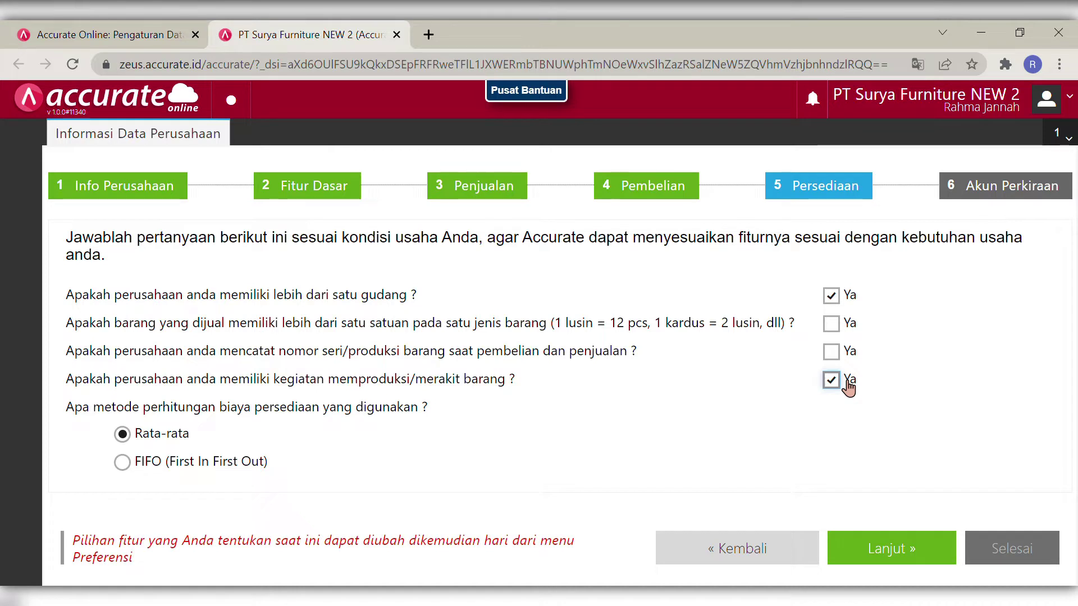
pyautogui.click(131, 461)
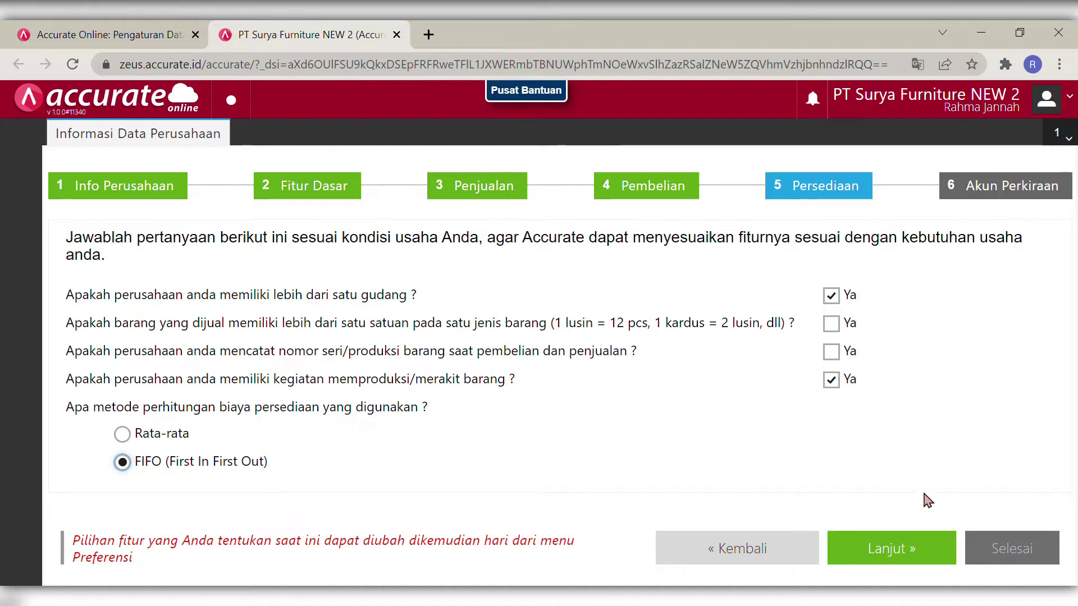
# - Continue to the account setup and turn off automatic creation of the chart of accounts
pyautogui.click(903, 549)
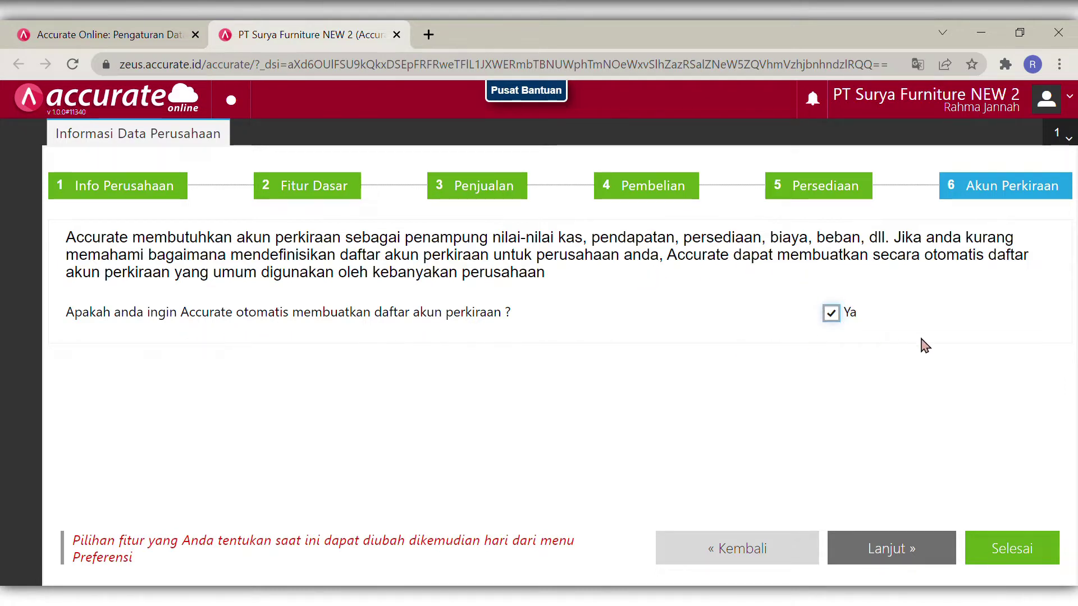
pyautogui.click(837, 320)
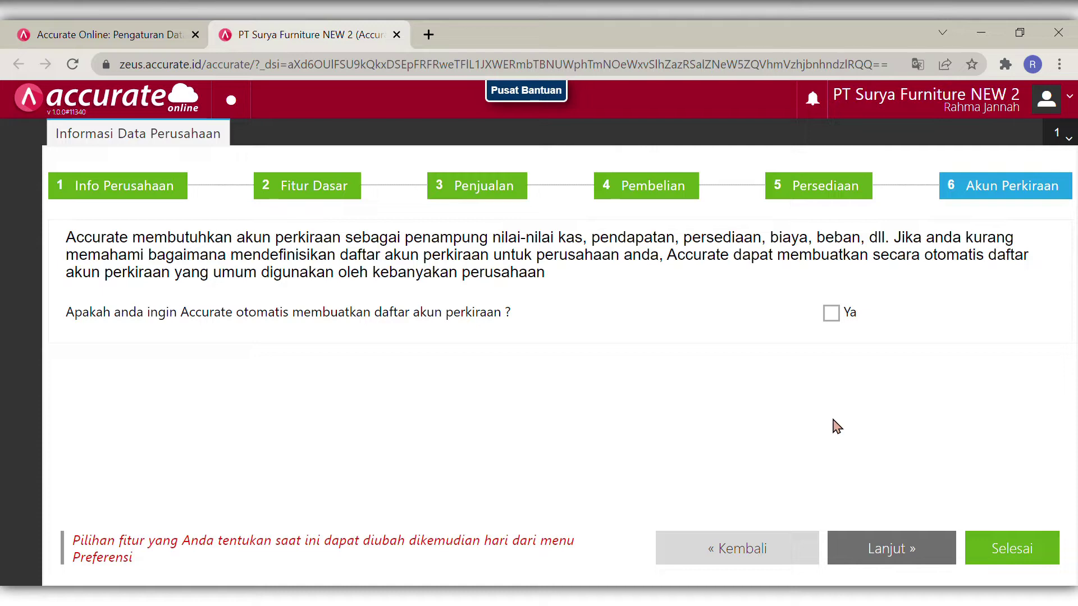
# - Return to the company information and review the answers on every setup page up to the chart of accounts
pyautogui.click(756, 551)
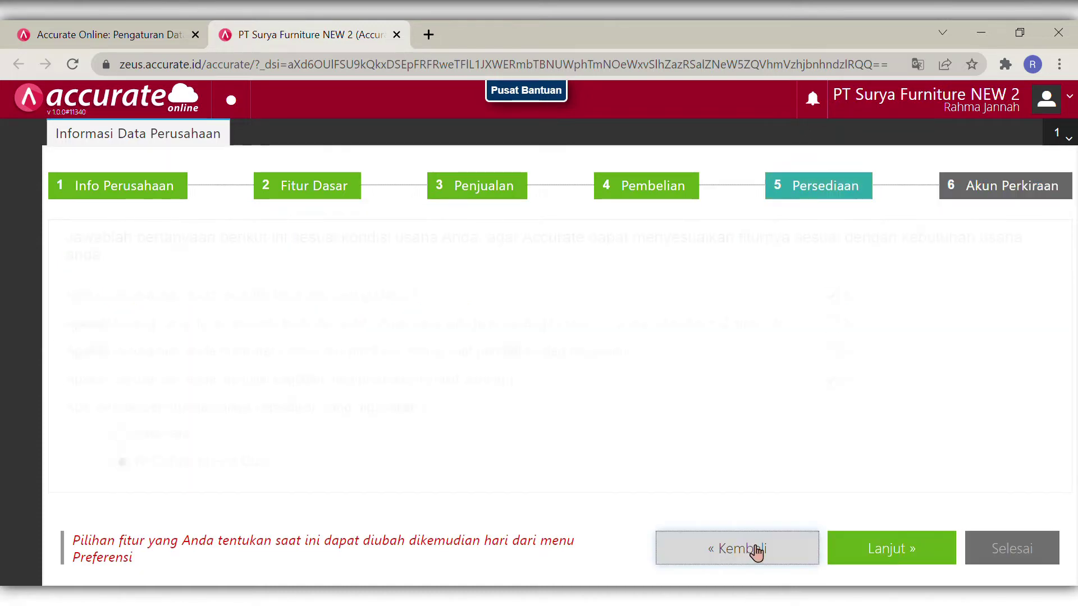
pyautogui.click(756, 551)
pyautogui.click(756, 551)
pyautogui.click(757, 551)
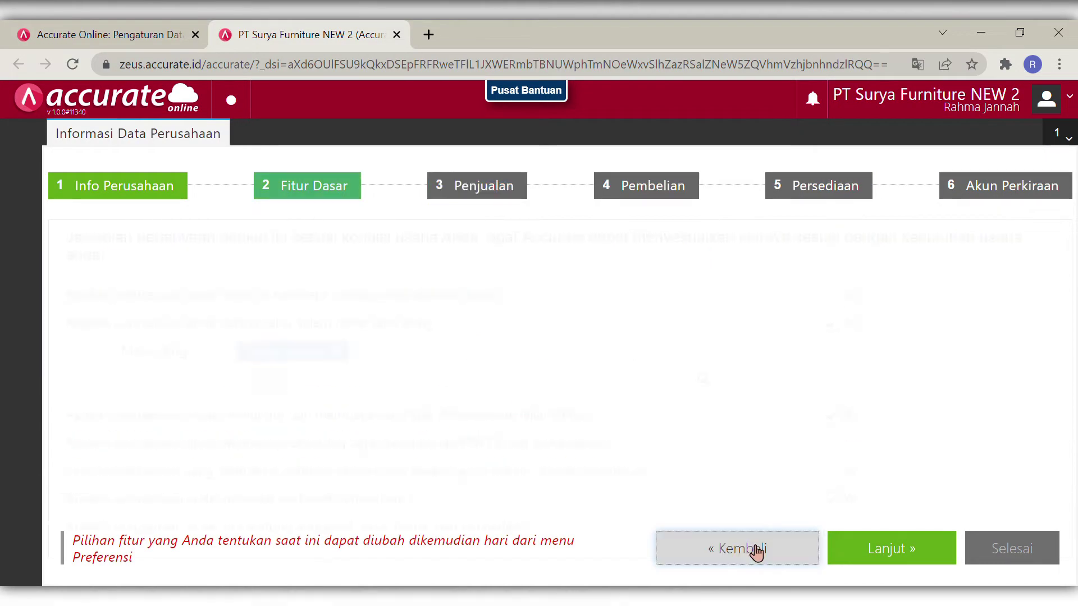
pyautogui.click(756, 551)
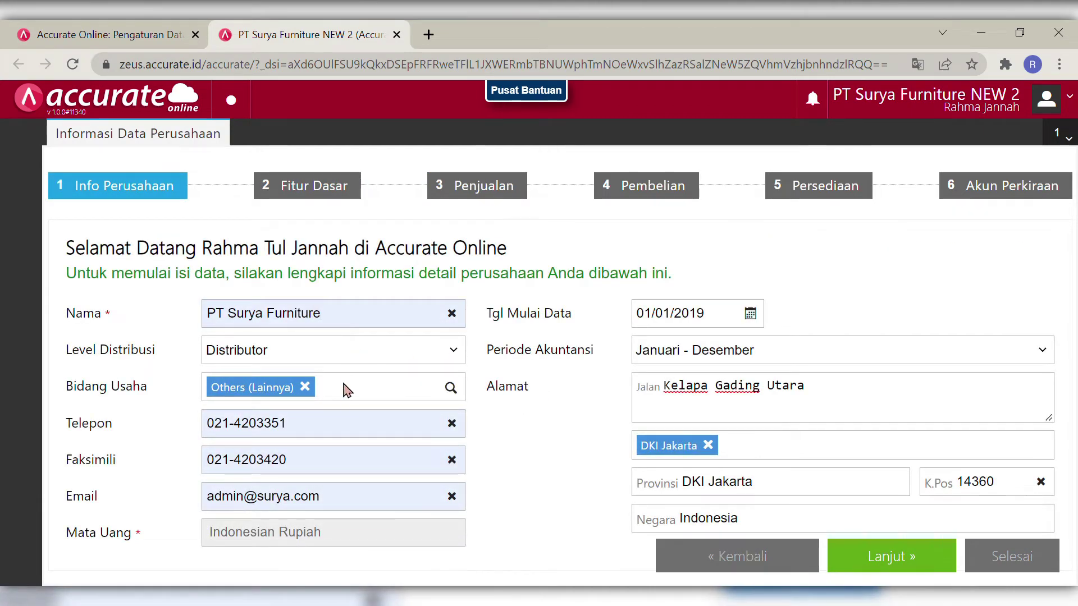
pyautogui.click(906, 559)
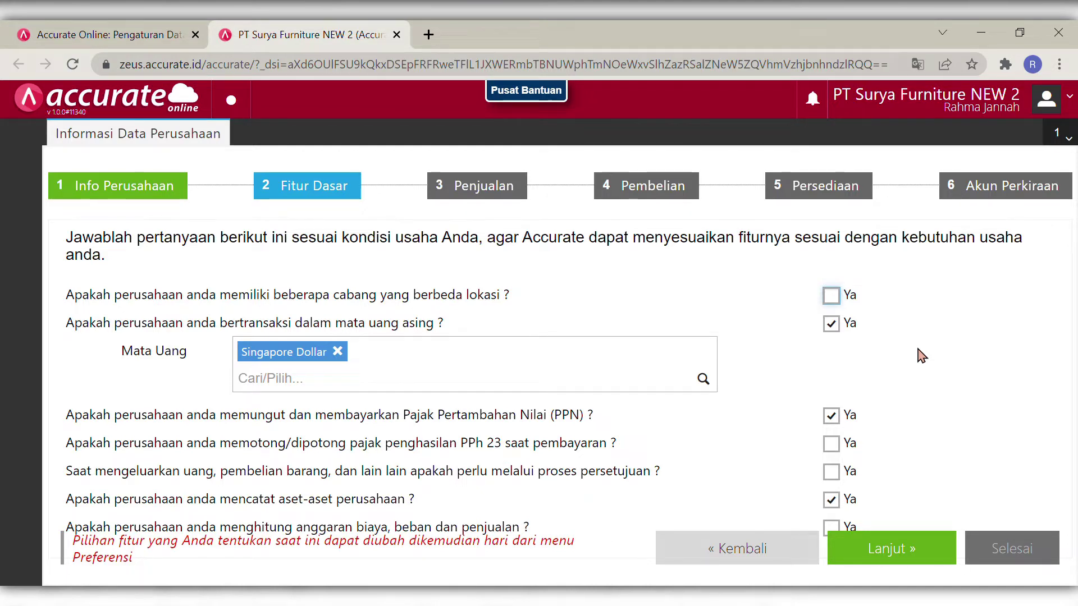
pyautogui.click(877, 550)
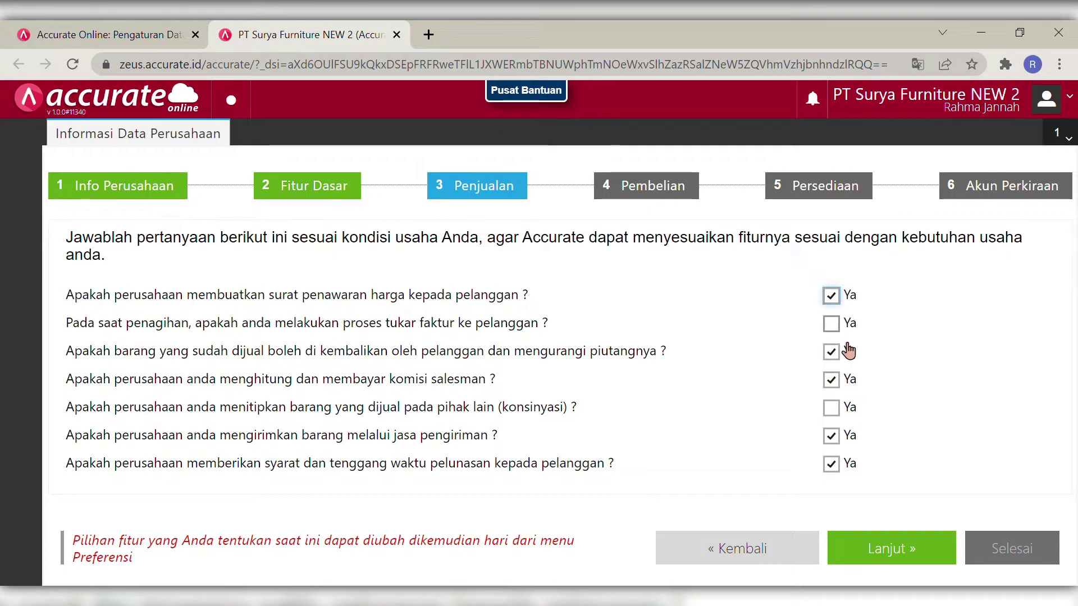
pyautogui.click(891, 551)
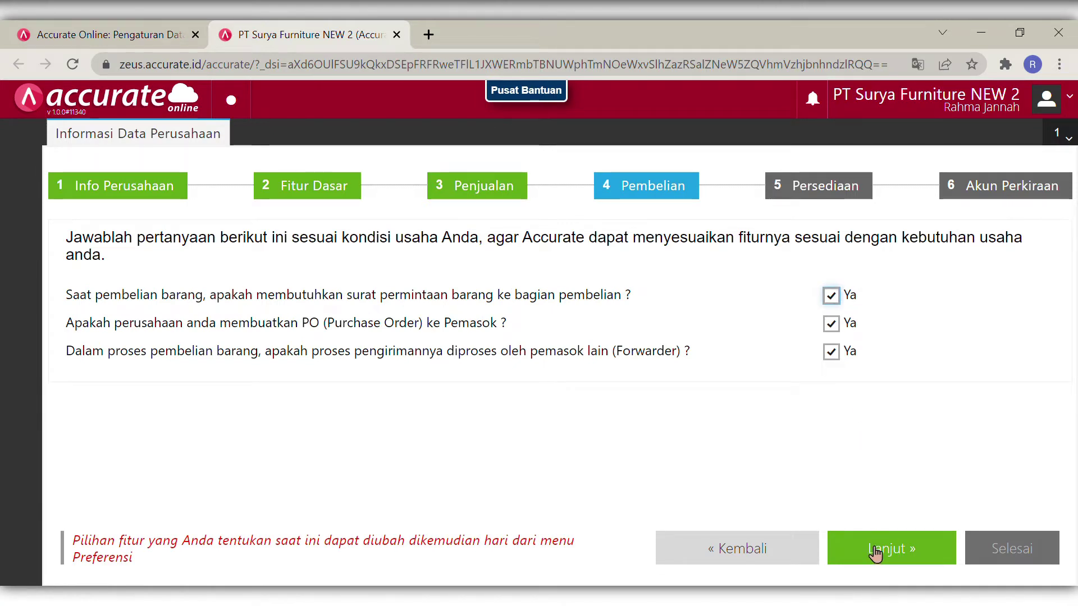
pyautogui.click(875, 552)
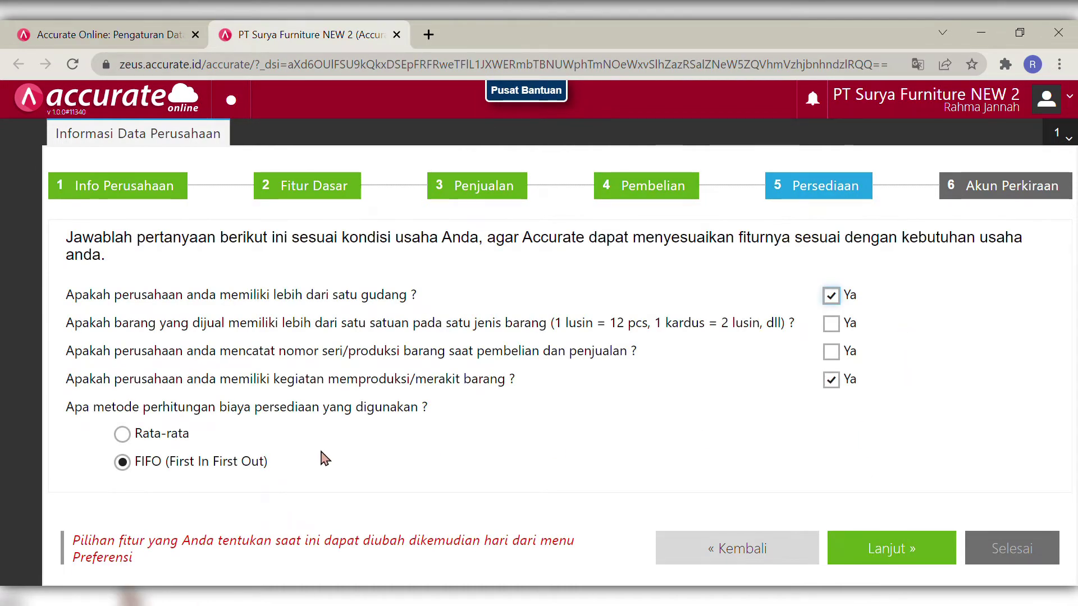
pyautogui.click(882, 552)
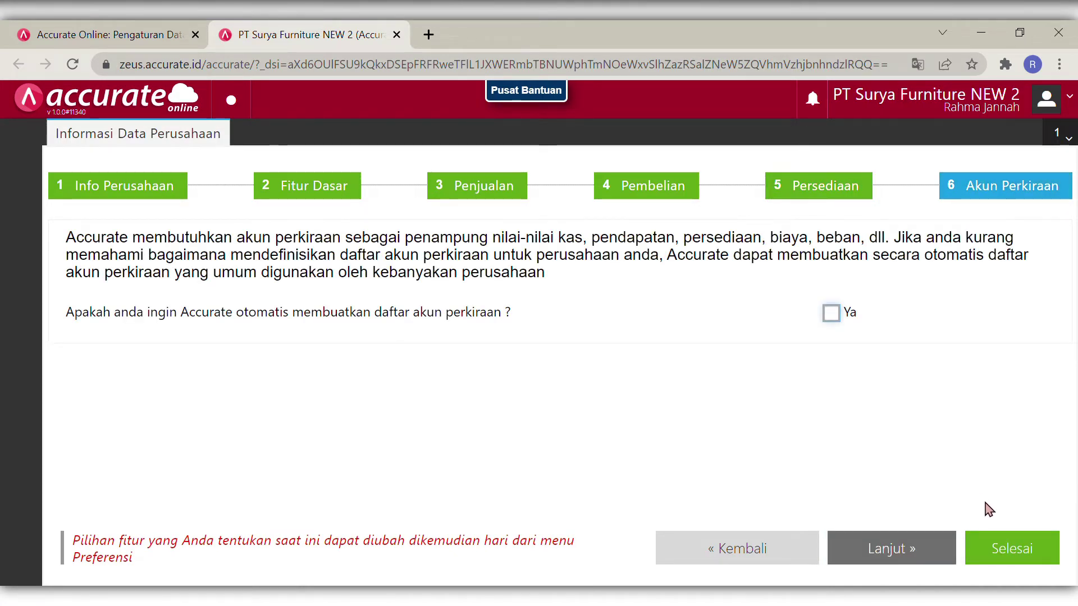
# - Finish the company setup, dismiss the welcome introduction and view the full list of company data preparation tasks
pyautogui.click(1018, 554)
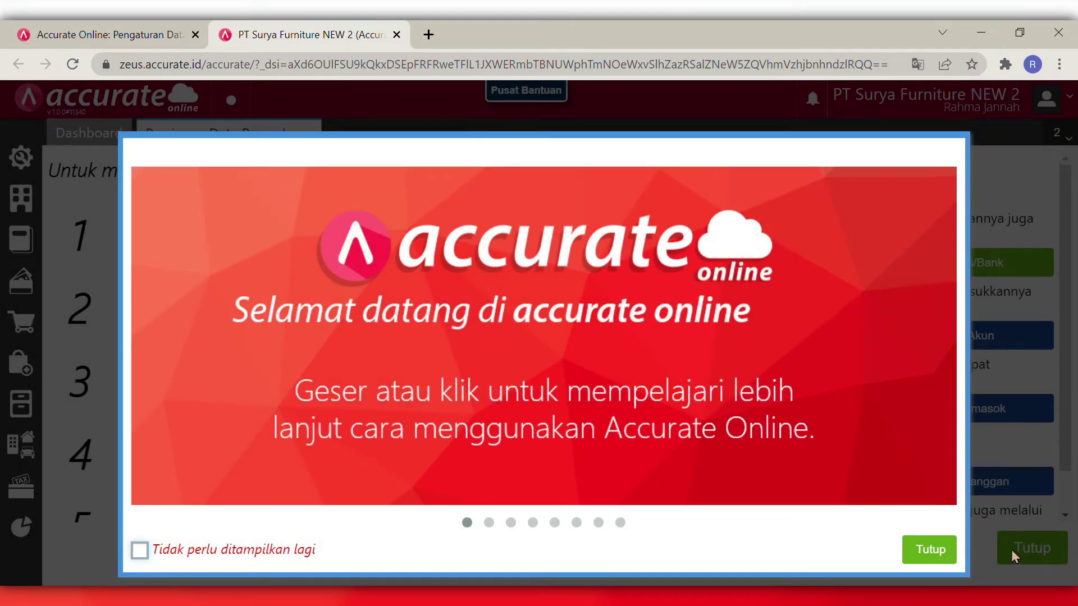
pyautogui.click(921, 550)
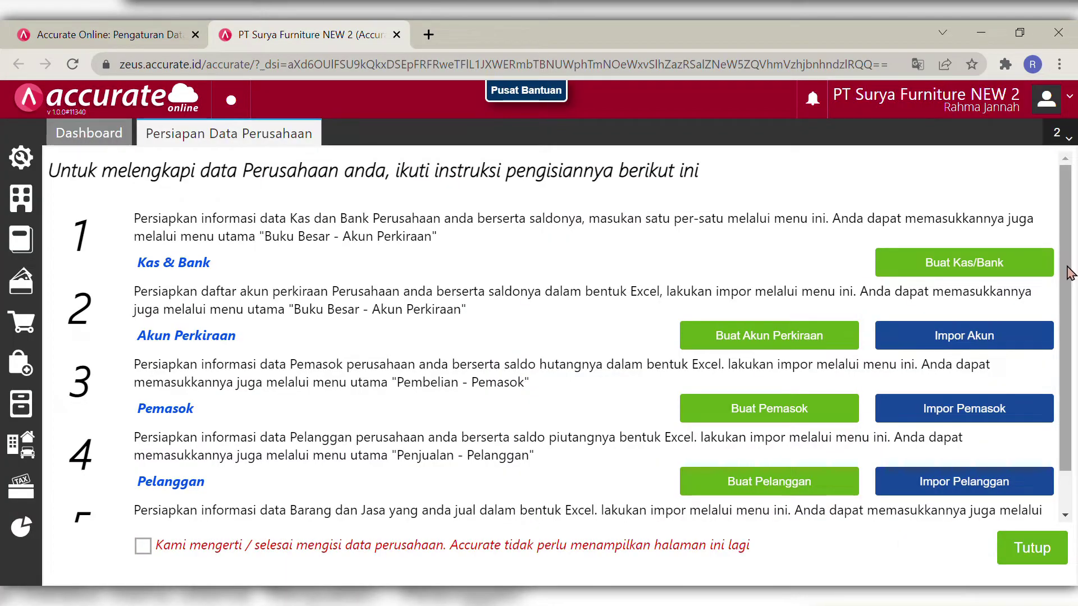
pyautogui.moveTo(1067, 267); pyautogui.dragTo(1060, 200)
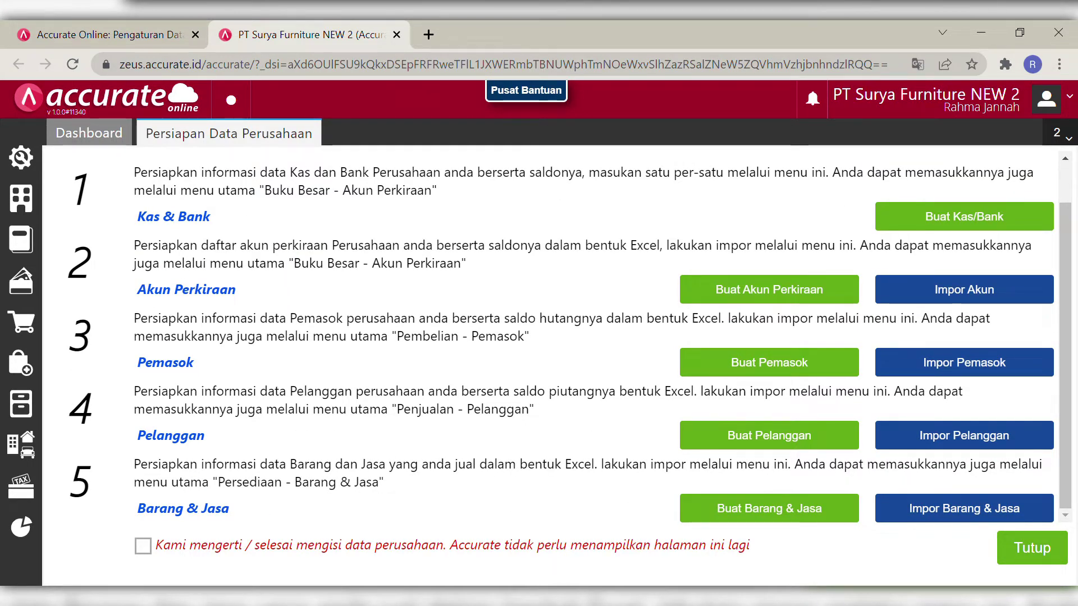
# - Import the chart of accounts from 1. Daftar Akun.xls with the detected column mapping, updating data that already exists in the database
pyautogui.click(965, 300)
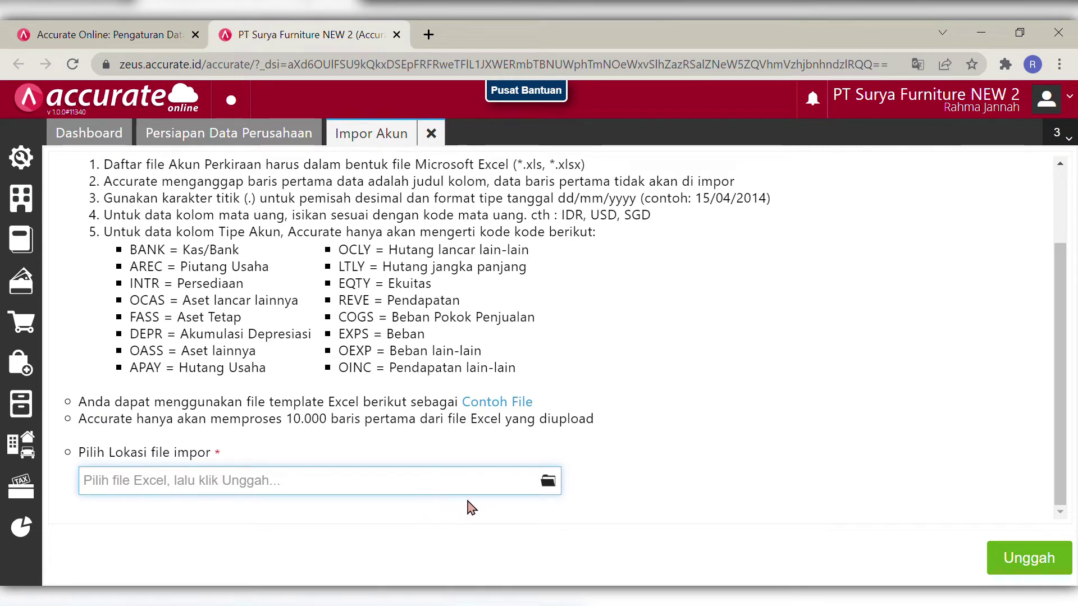
pyautogui.click(549, 483)
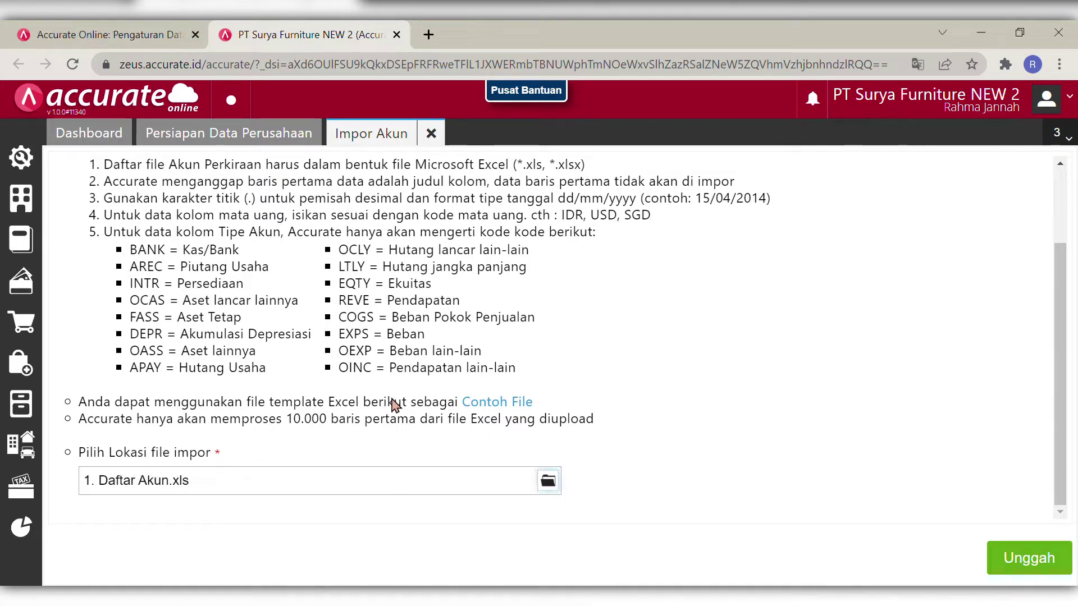
pyautogui.click(1018, 563)
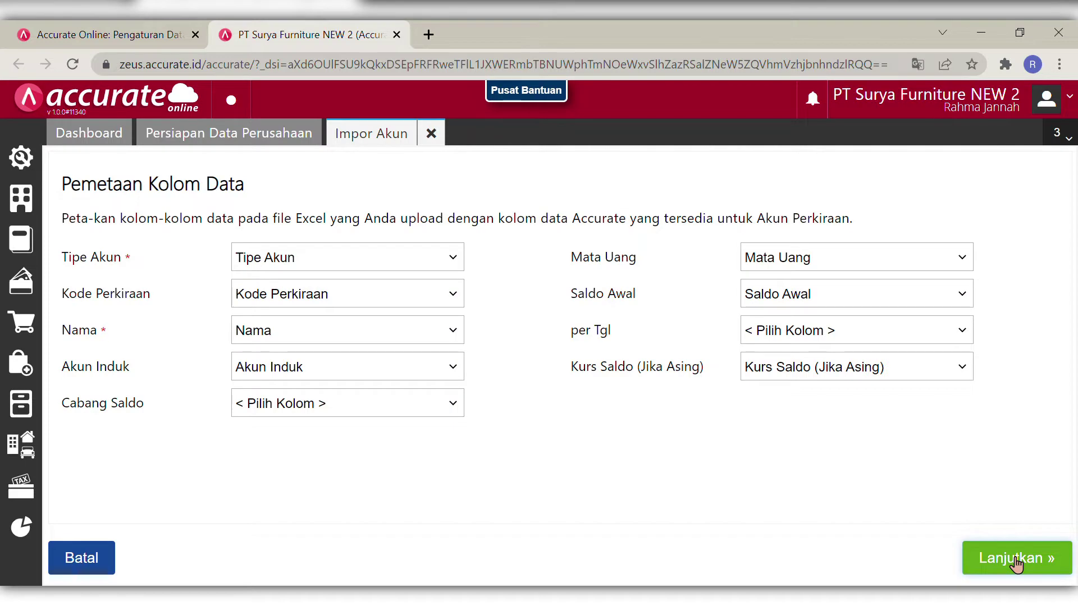
pyautogui.click(1017, 563)
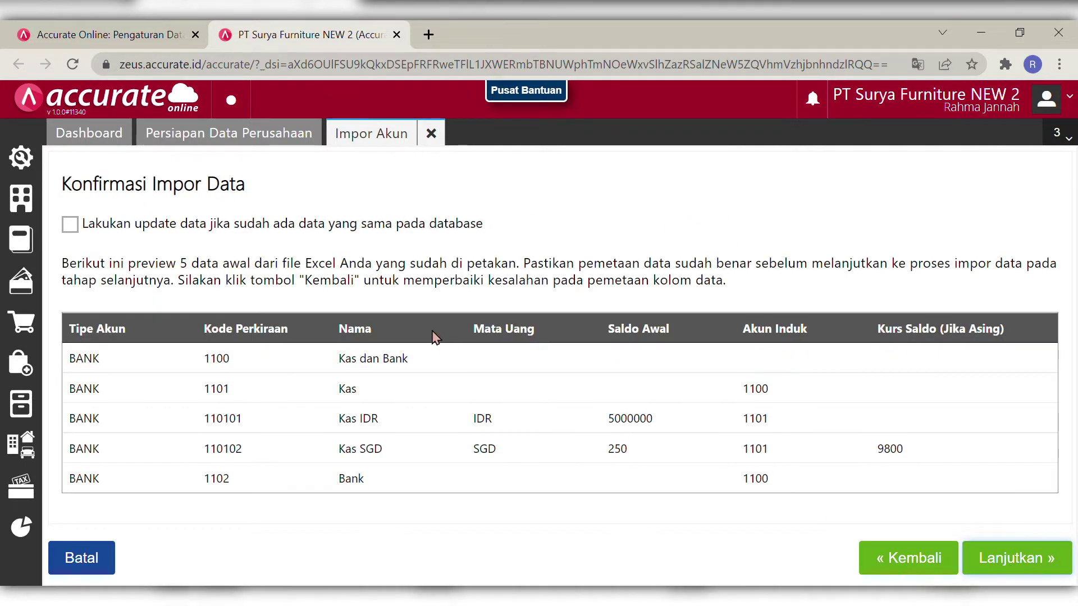
pyautogui.click(80, 225)
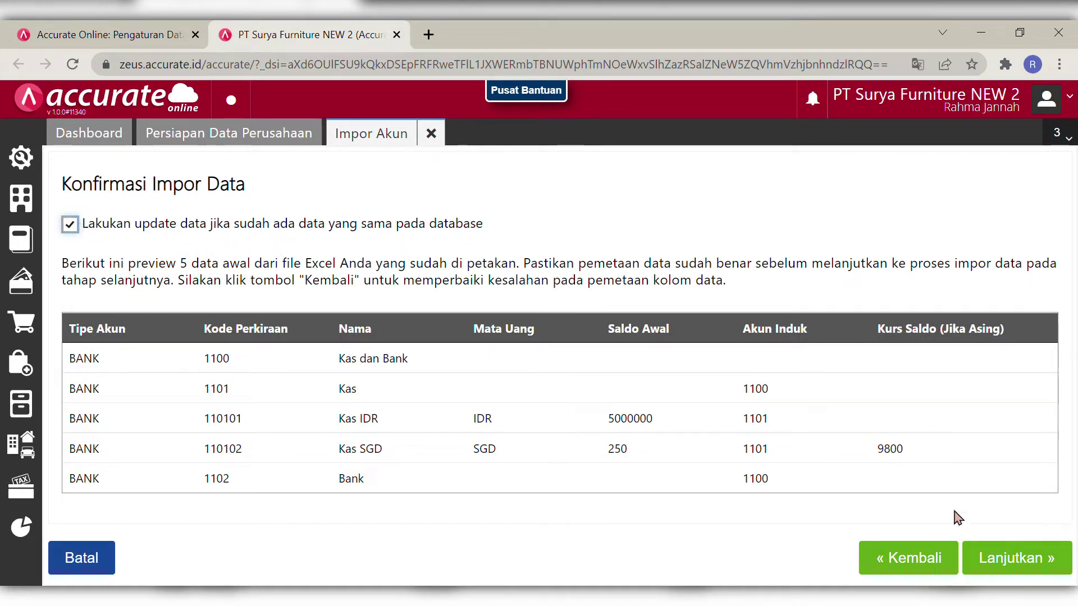
pyautogui.click(1017, 562)
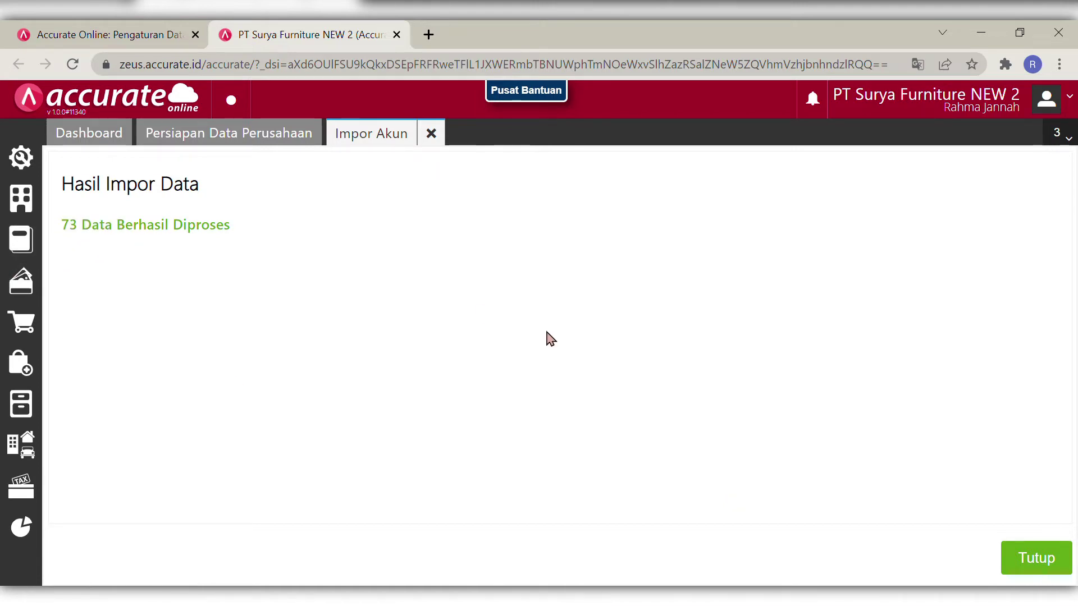
pyautogui.click(1043, 560)
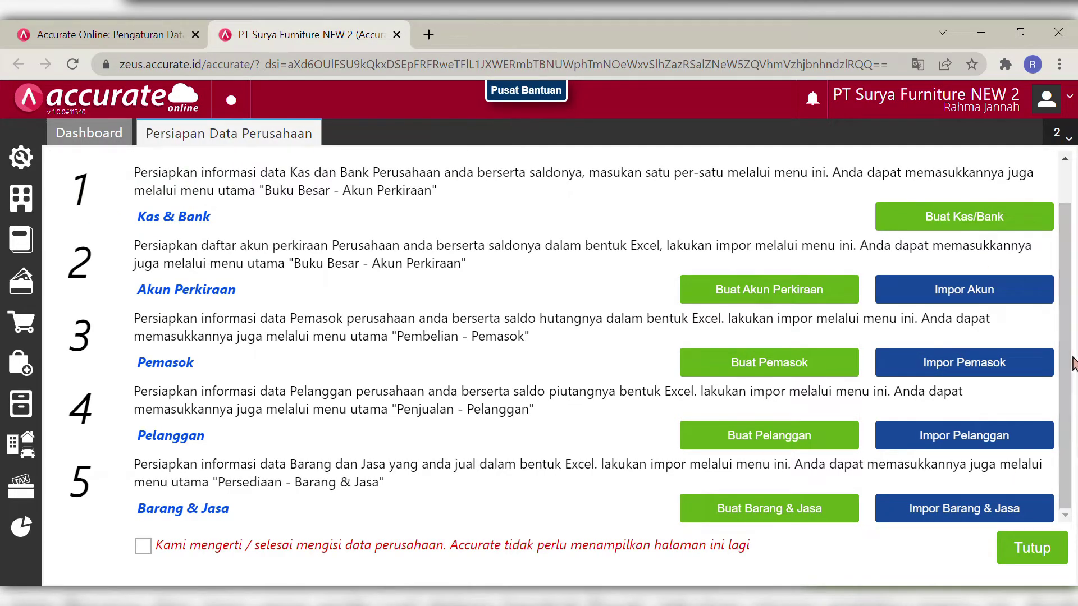
# - Import the suppliers from 2.Daftar Pemasok..xls, updating existing data and saving opening balances as additional new balances
pyautogui.click(989, 363)
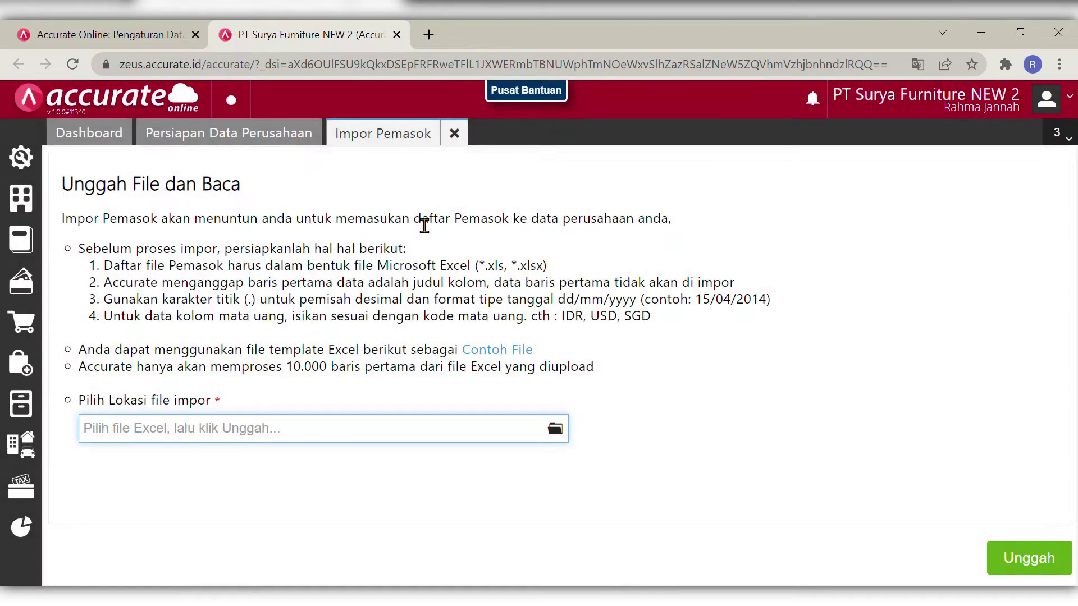
pyautogui.click(557, 432)
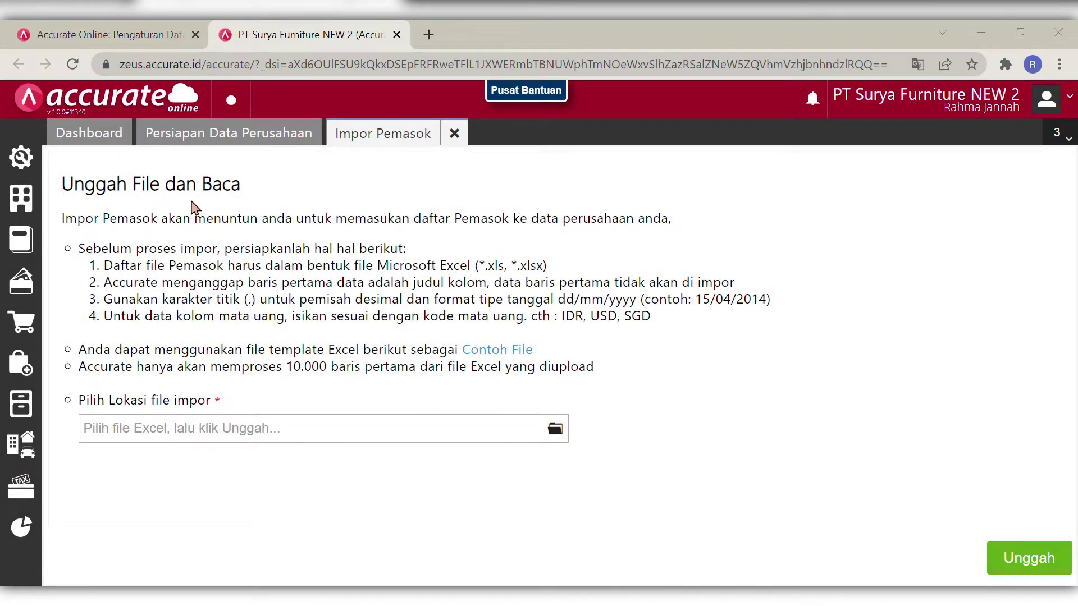
pyautogui.doubleClick(395, 402)
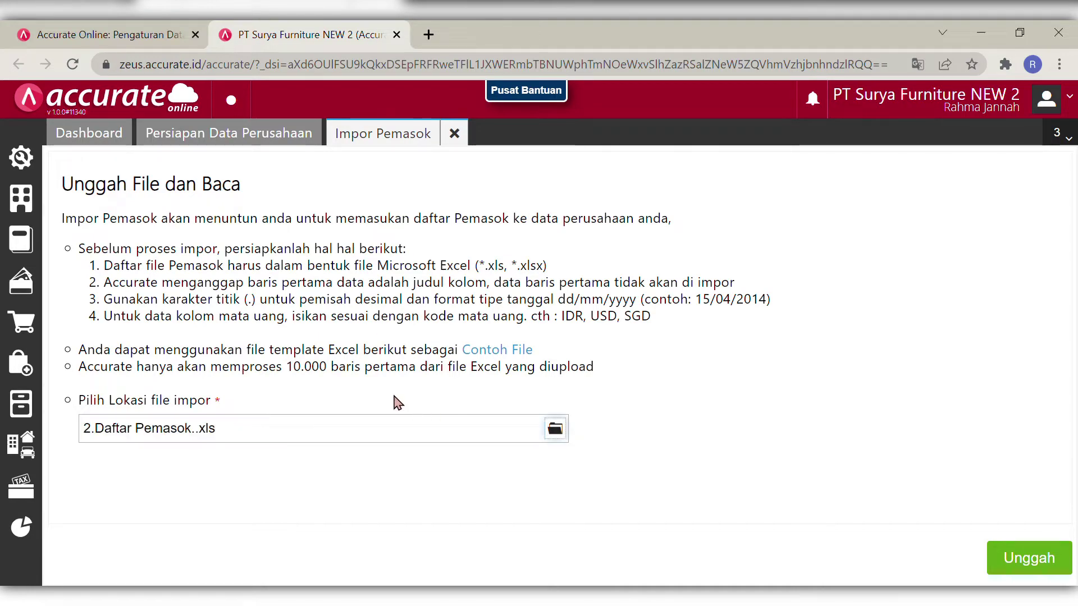
pyautogui.click(1018, 563)
pyautogui.click(1019, 564)
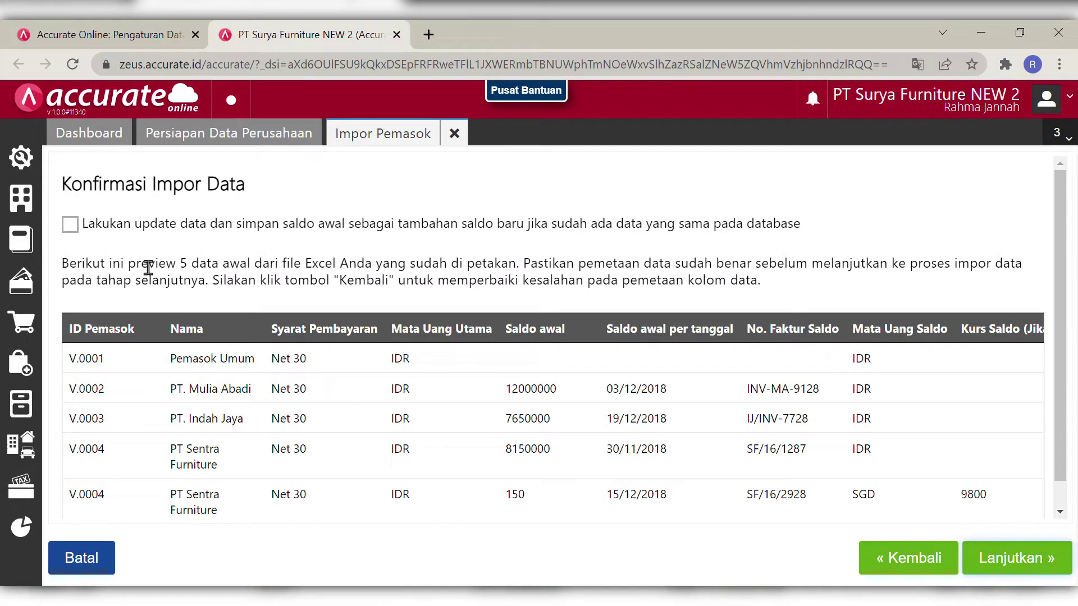
pyautogui.click(70, 224)
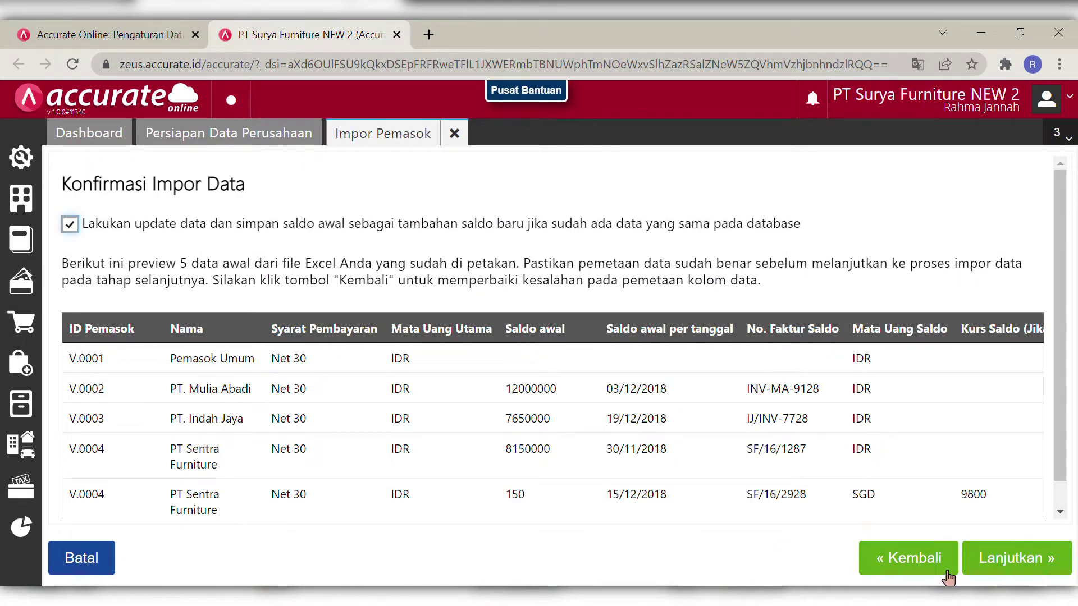
pyautogui.click(1009, 563)
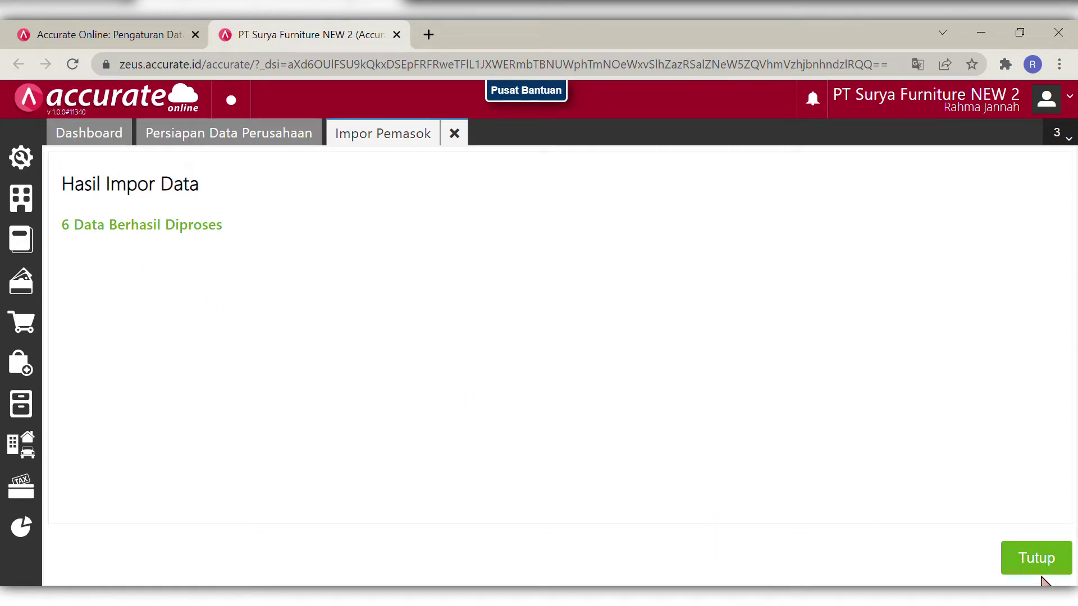
pyautogui.click(1025, 567)
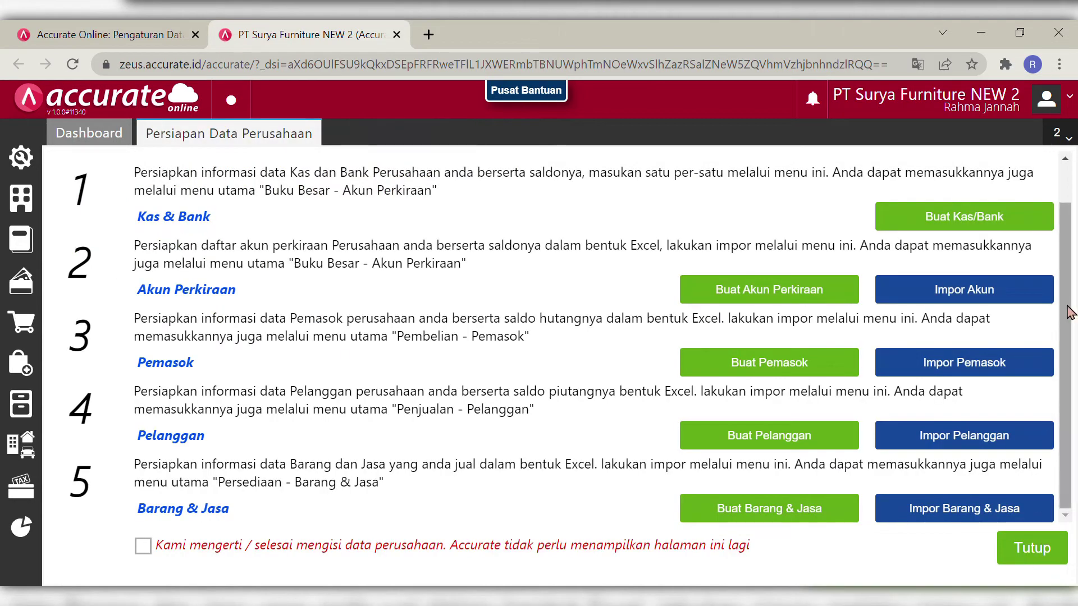
# - Import the customers from 3.Daftar Pelanggan.xls, updating existing data and saving opening balances as additional new balances
pyautogui.click(934, 443)
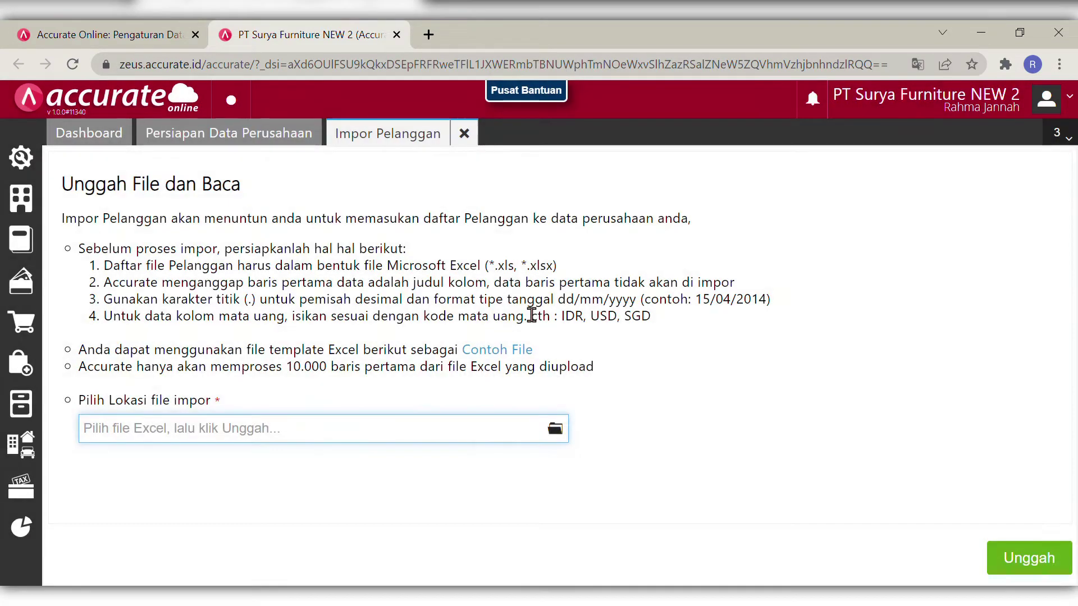
pyautogui.click(555, 430)
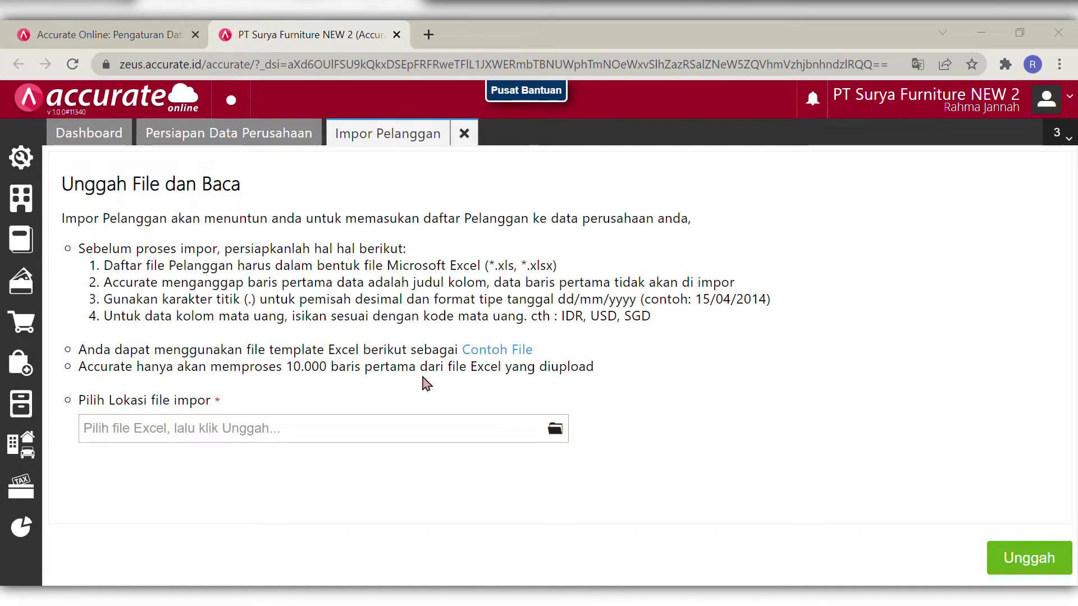
pyautogui.doubleClick(415, 412)
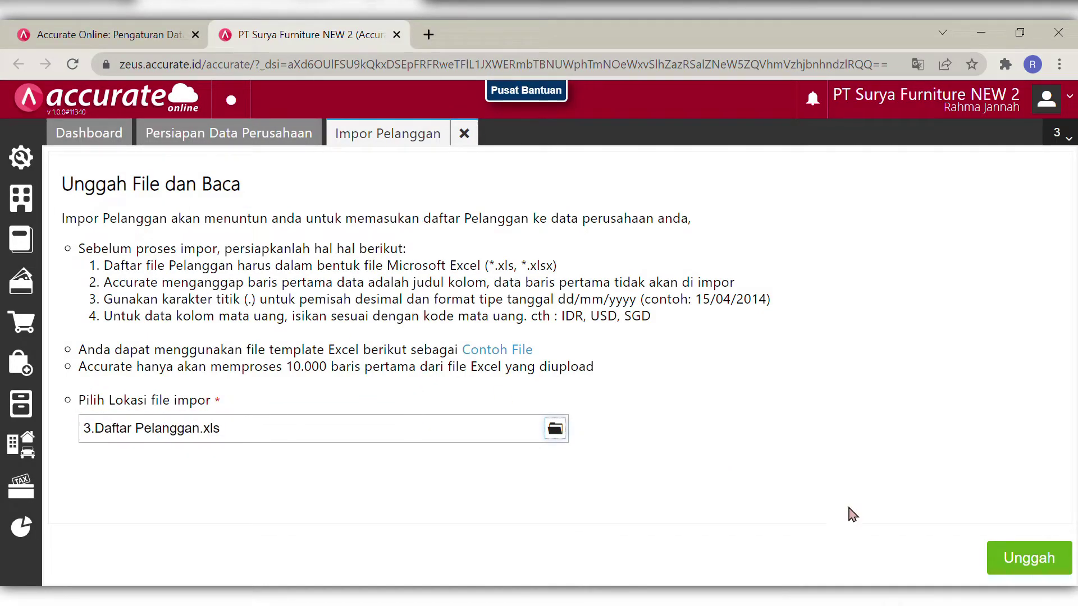
pyautogui.click(1036, 564)
pyautogui.click(1016, 558)
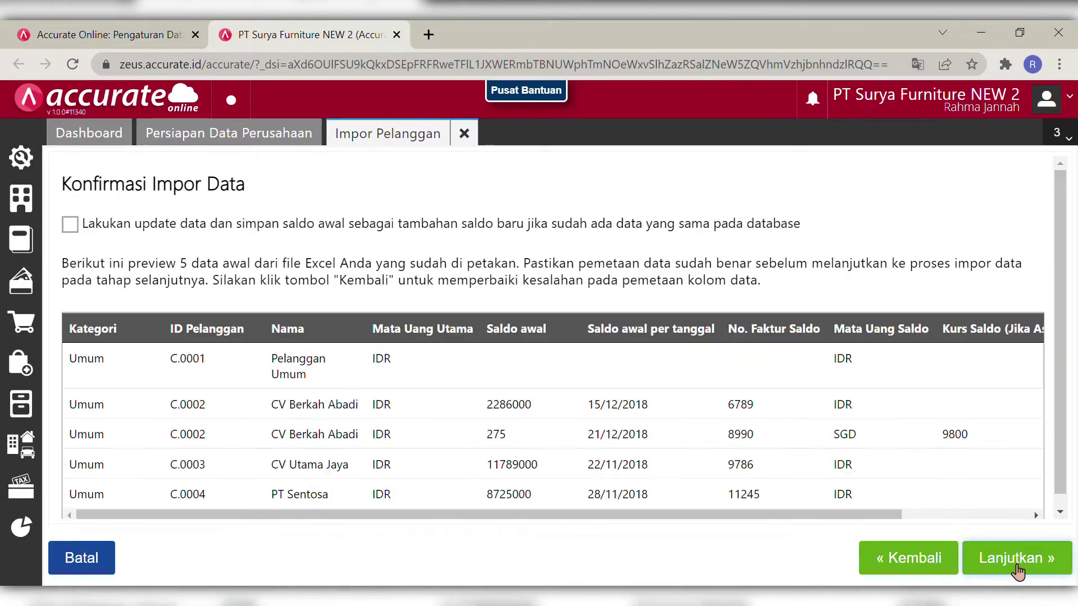
pyautogui.click(70, 224)
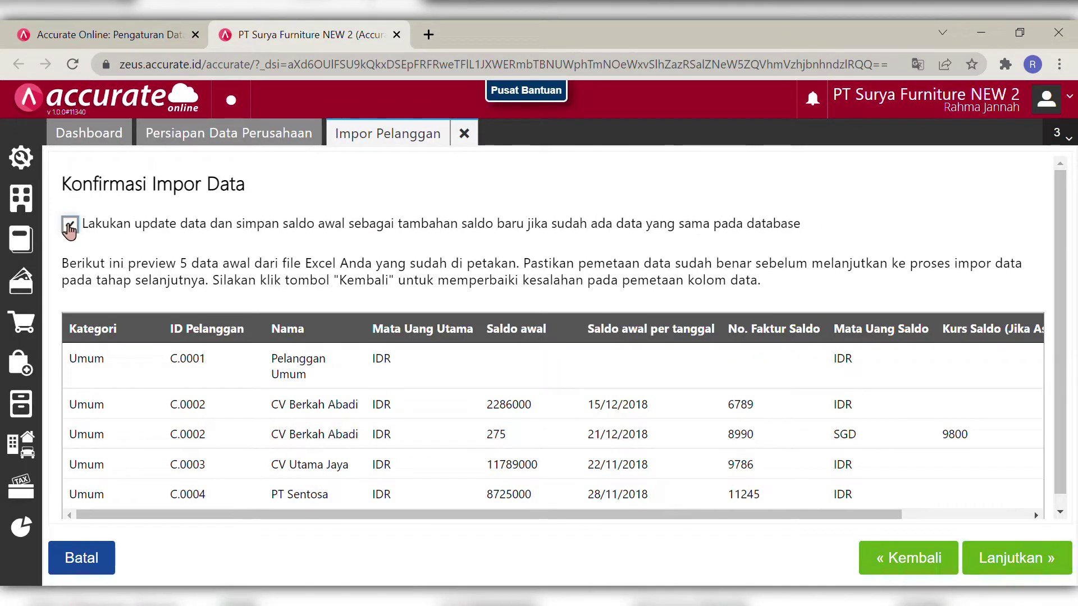
pyautogui.click(1014, 557)
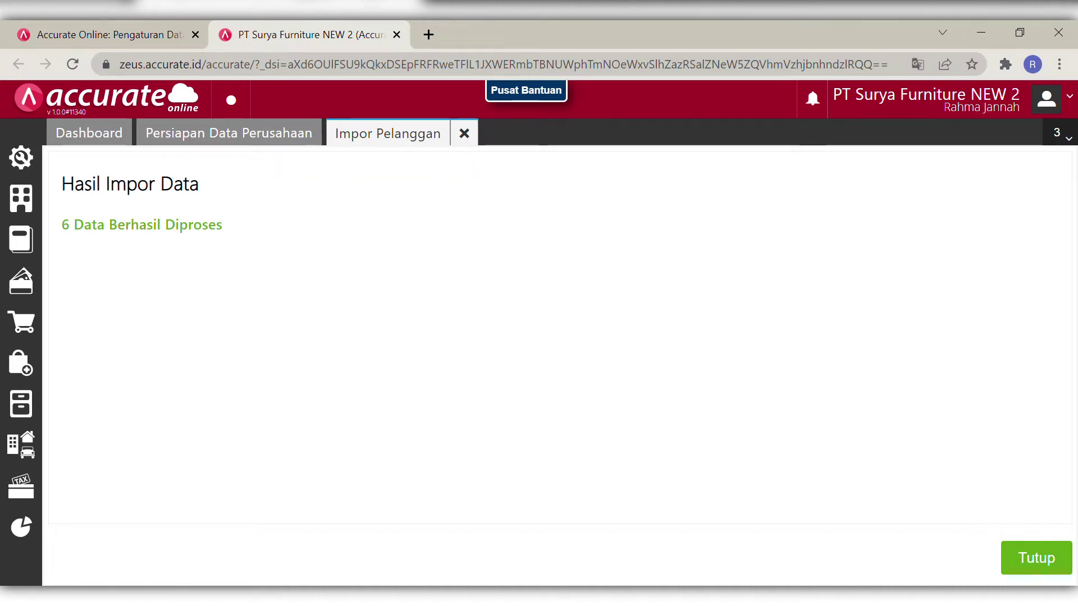
pyautogui.click(1048, 568)
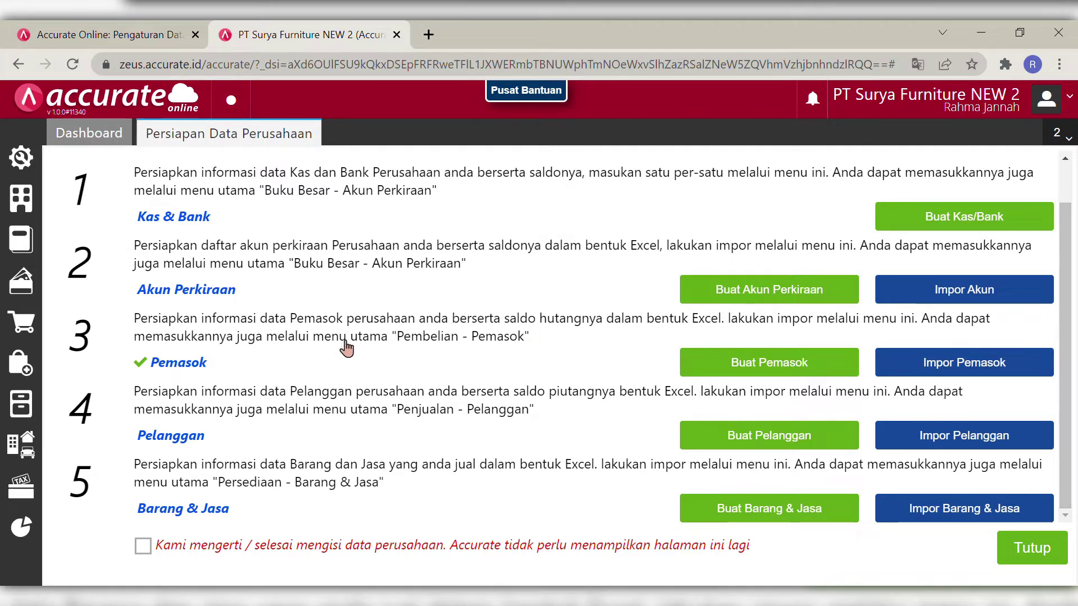
# - Create and save a new inventory item category named Kursi
pyautogui.click(23, 403)
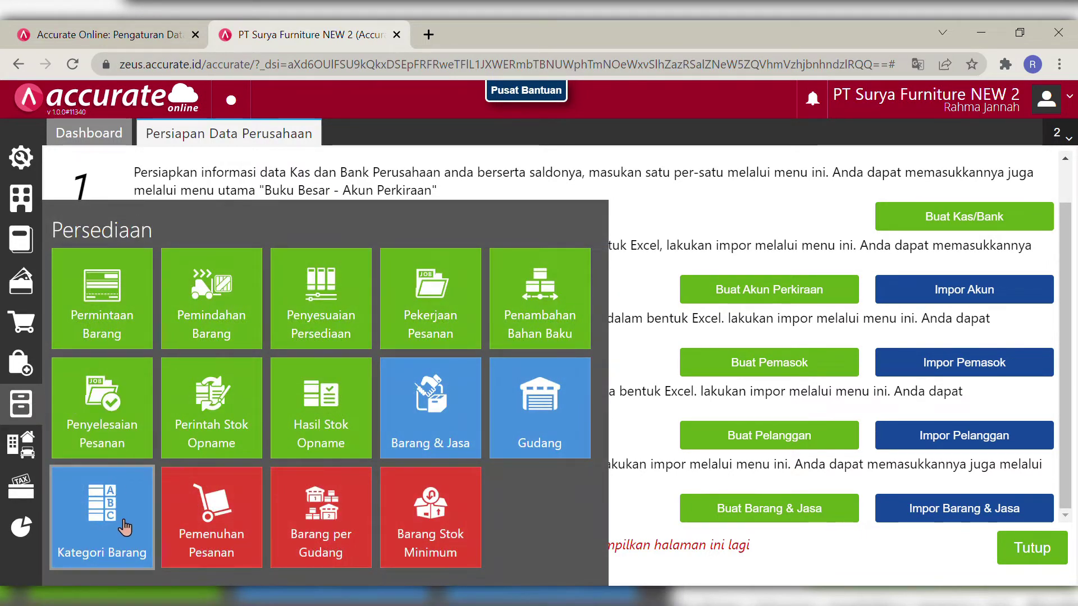
pyautogui.click(125, 527)
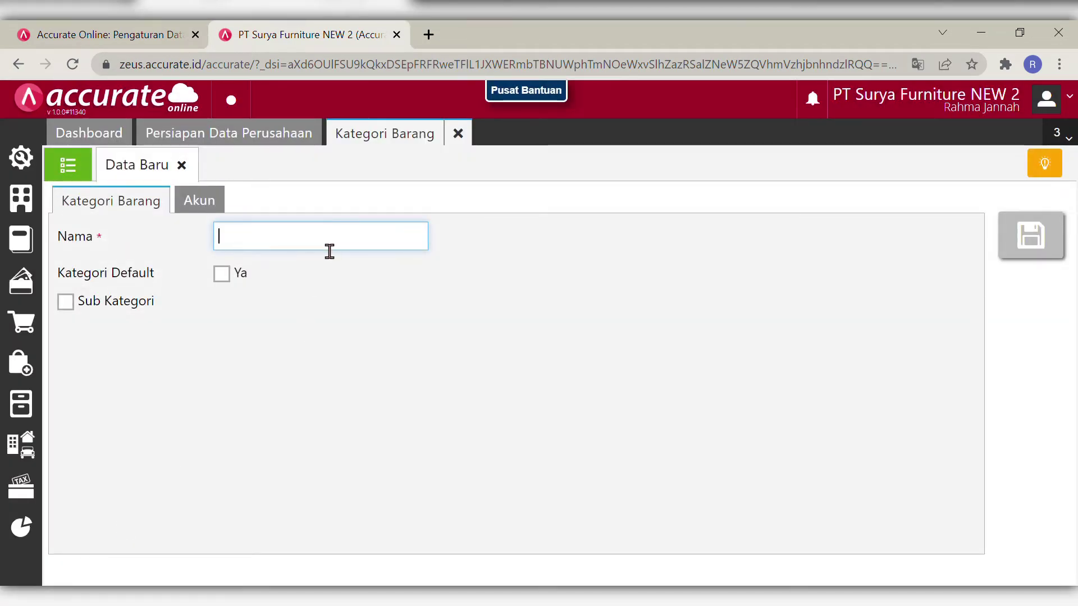
pyautogui.write('Kursi')
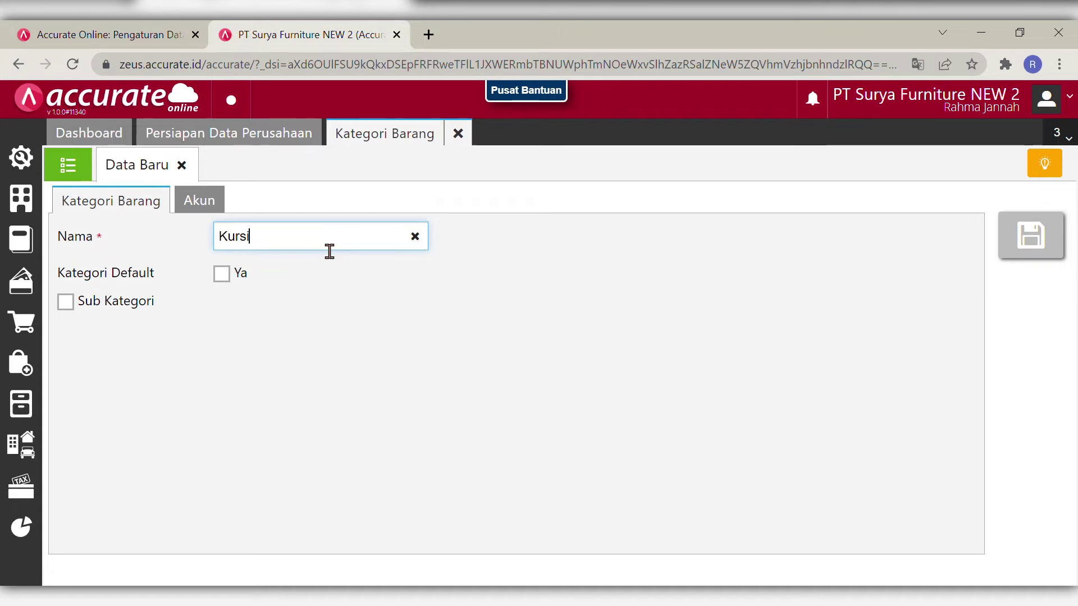
pyautogui.click(562, 364)
pyautogui.click(1033, 263)
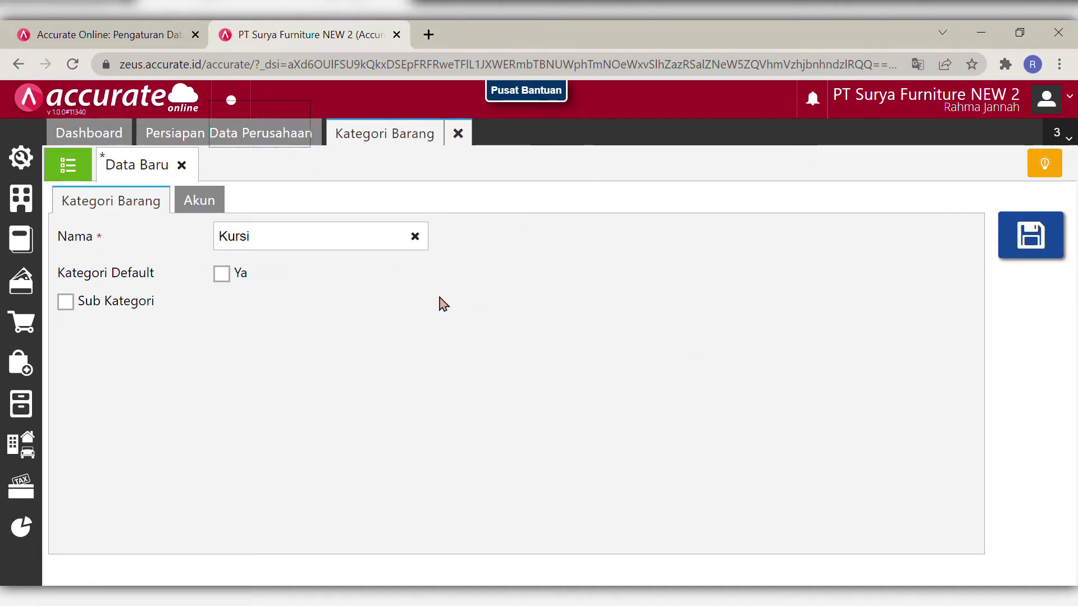
# - Create and save an item category named Meja, check the category list and close the item categories
pyautogui.click(356, 256)
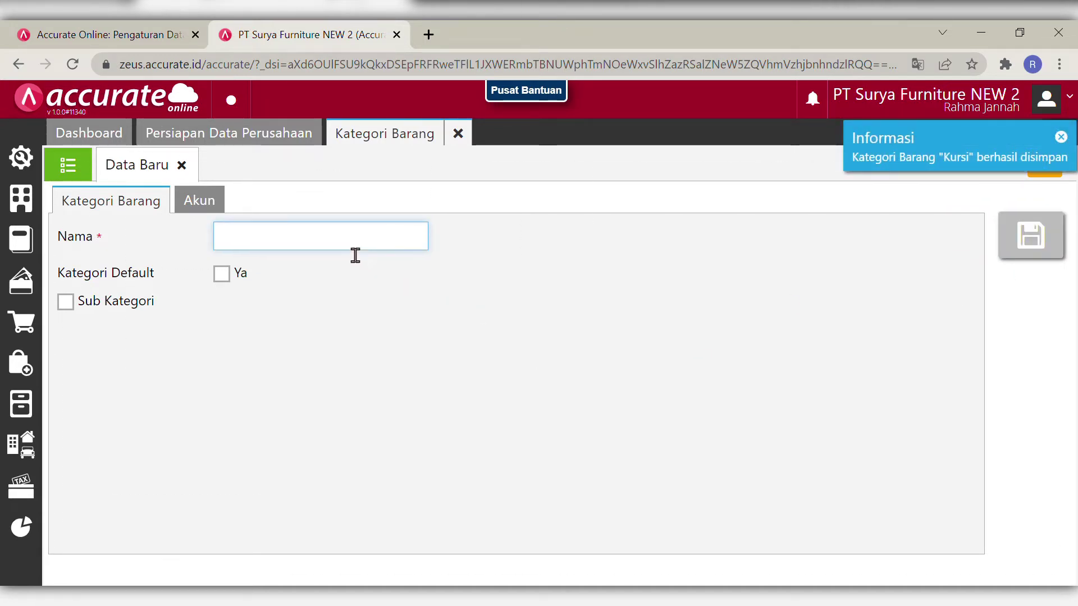
pyautogui.write('Mr')
pyautogui.press('BackSpace')
pyautogui.write('eja')
pyautogui.press('BackSpace')
pyautogui.press('BackSpace')
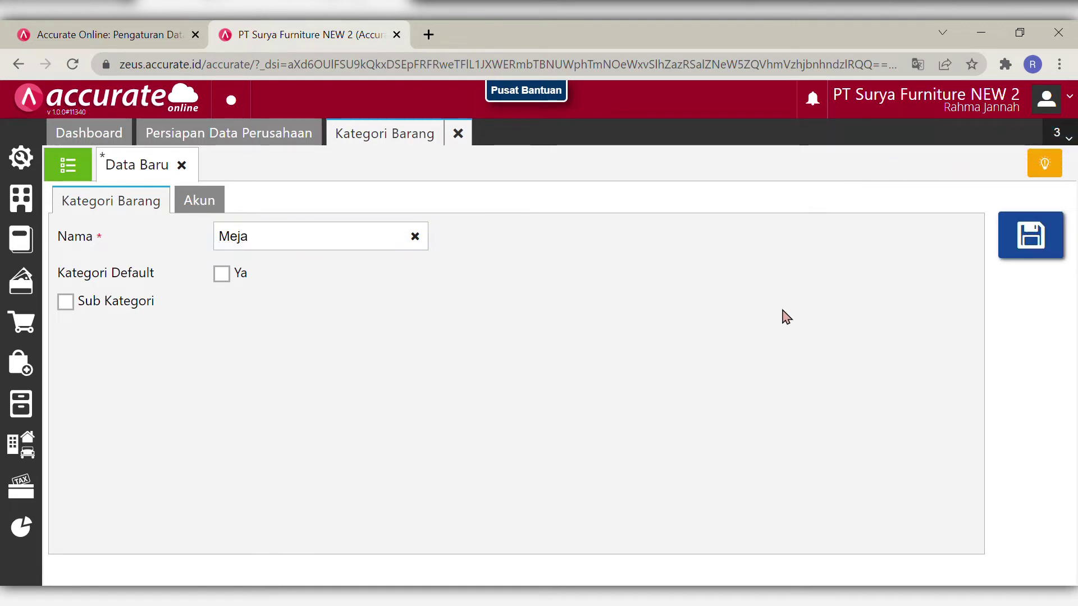
pyautogui.click(1031, 235)
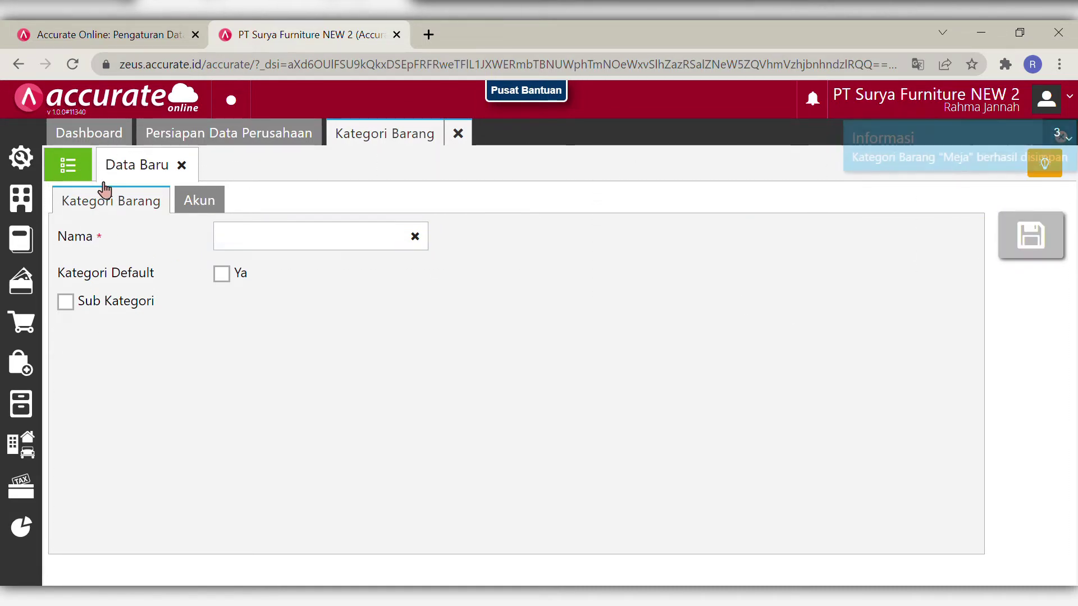
pyautogui.click(82, 175)
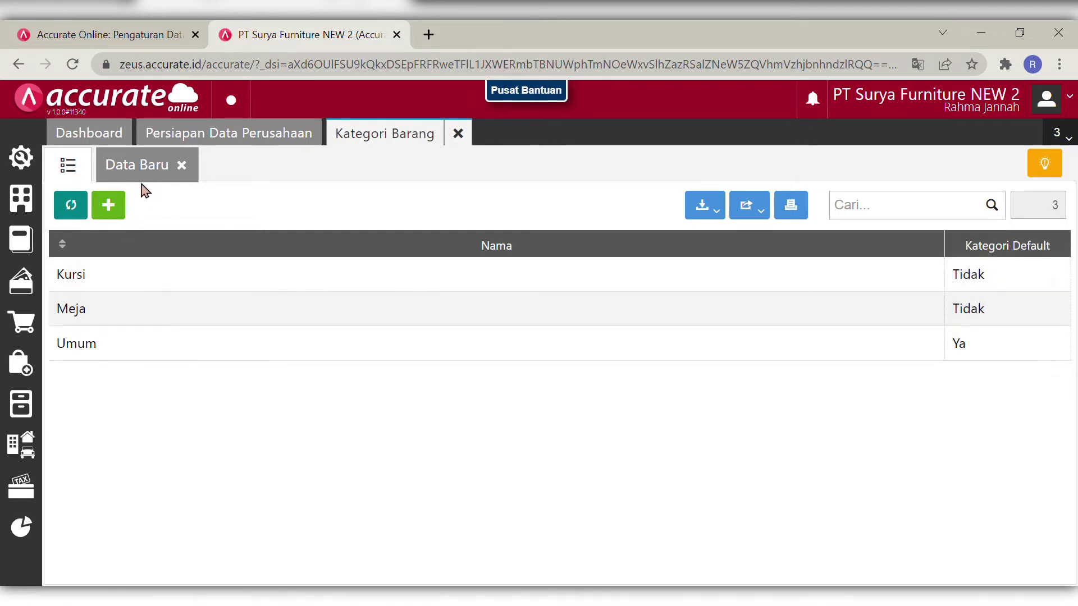
pyautogui.click(150, 166)
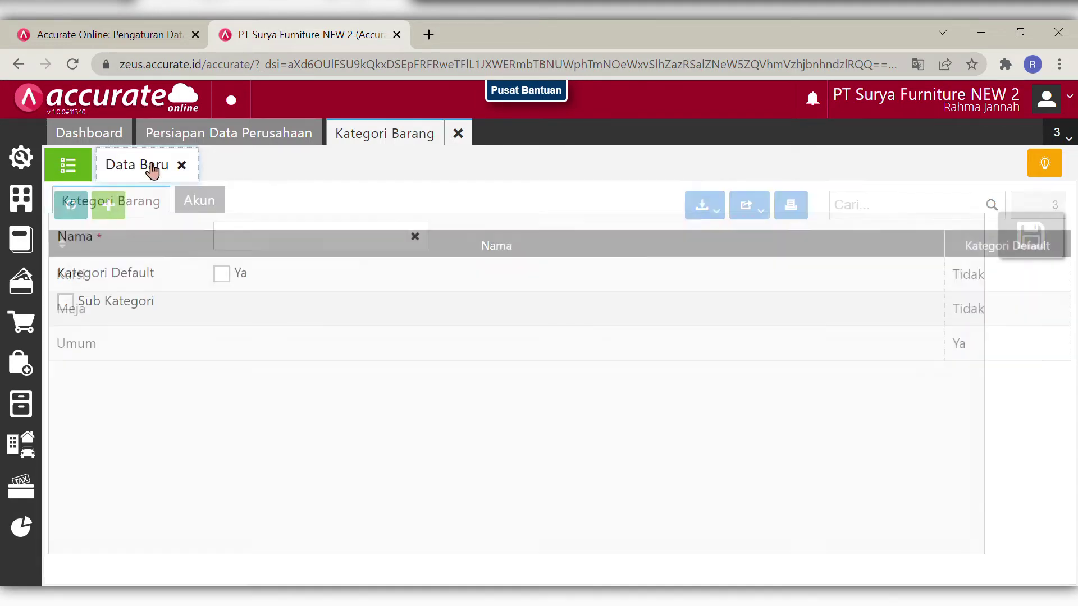
pyautogui.click(458, 133)
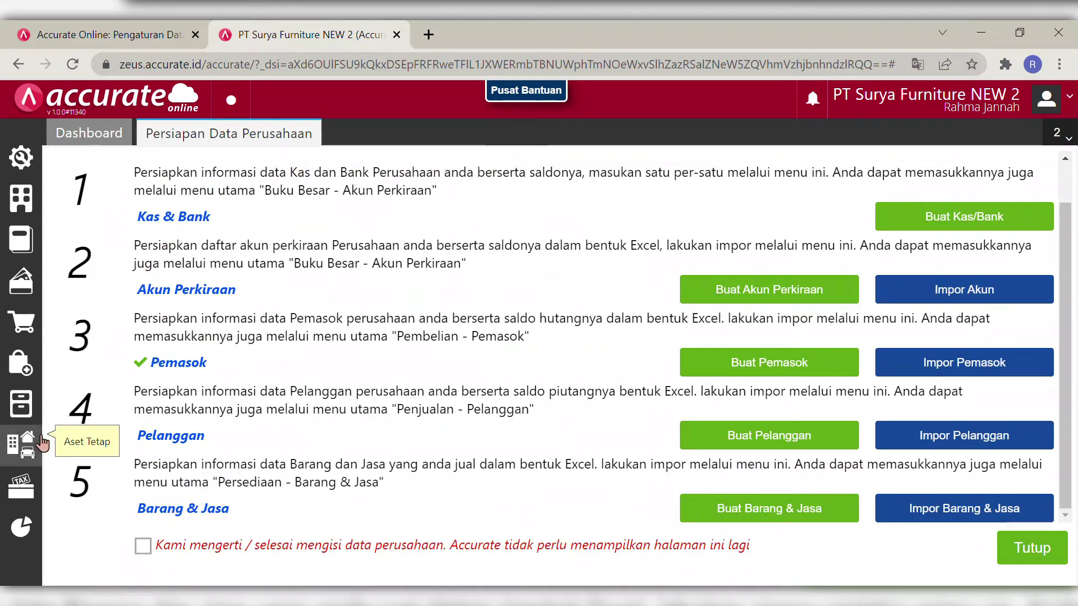
# - Create and save a new inventory warehouse named Depan
pyautogui.click(25, 400)
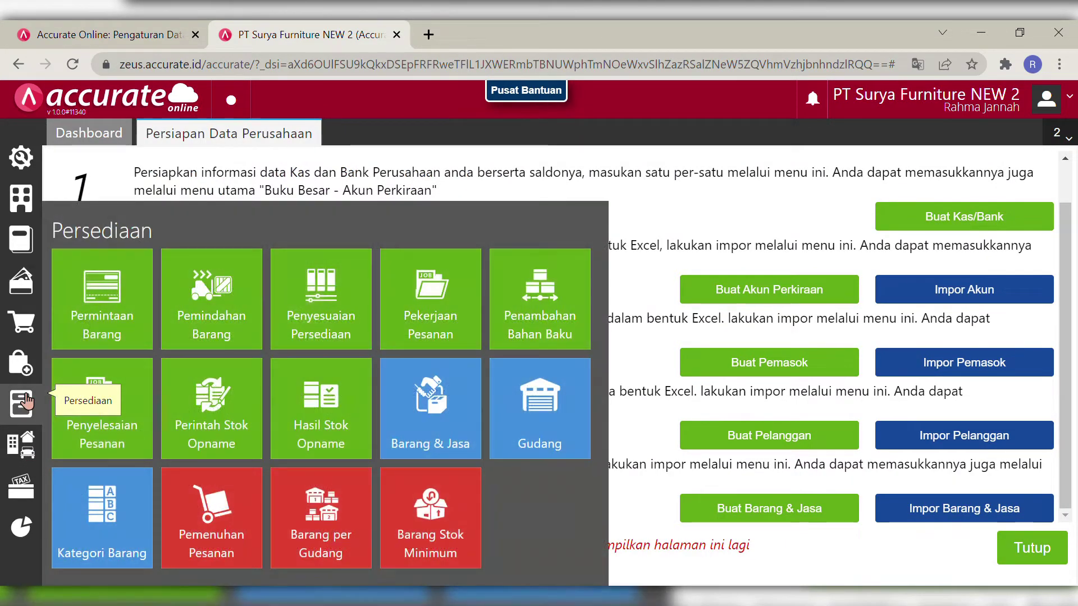
pyautogui.click(538, 420)
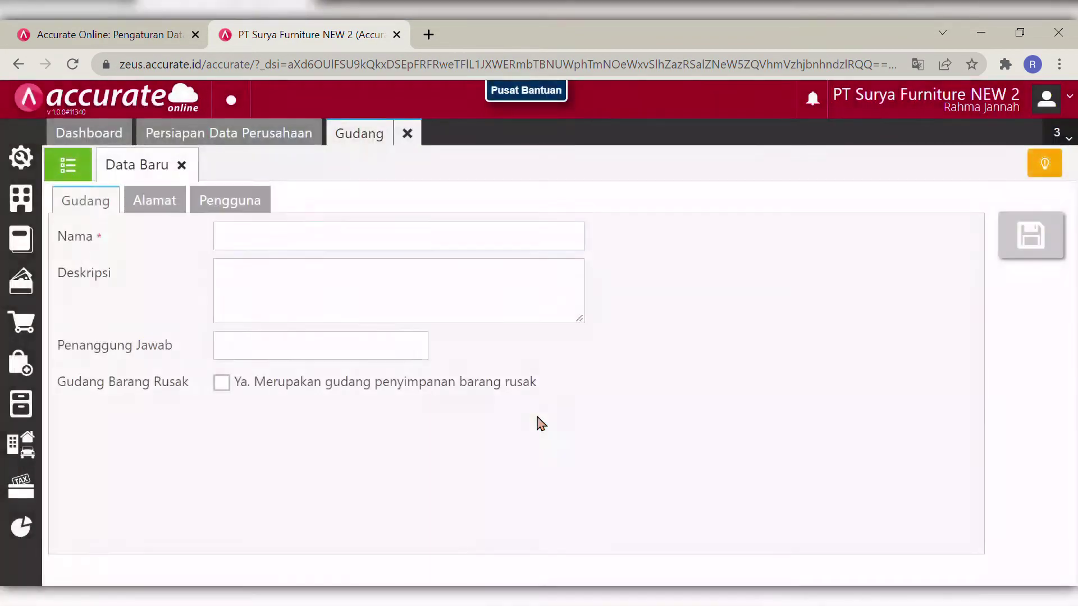
pyautogui.write('Depan')
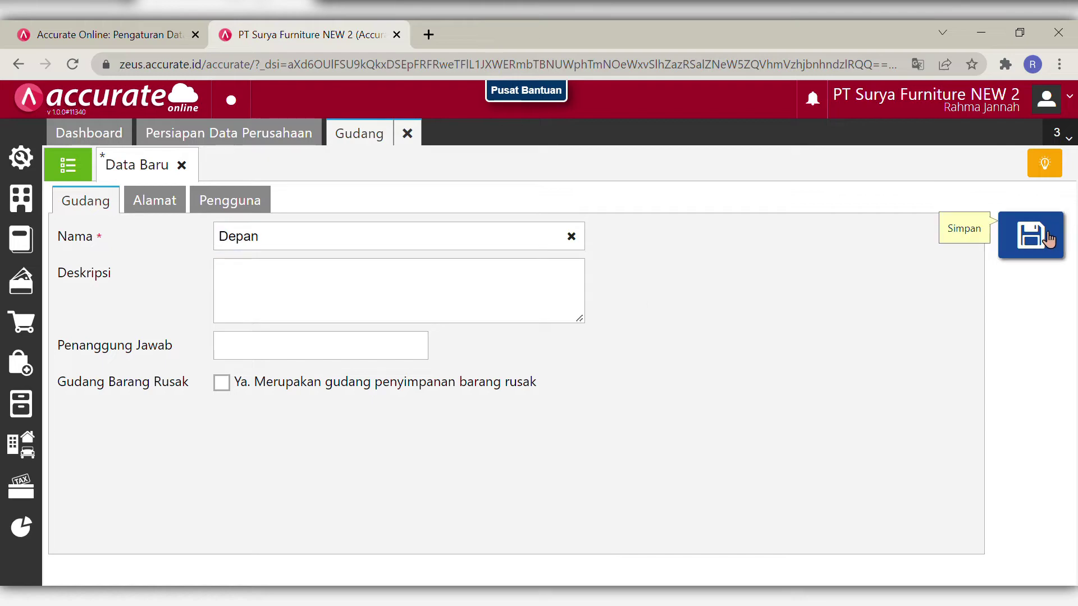
pyautogui.click(1048, 238)
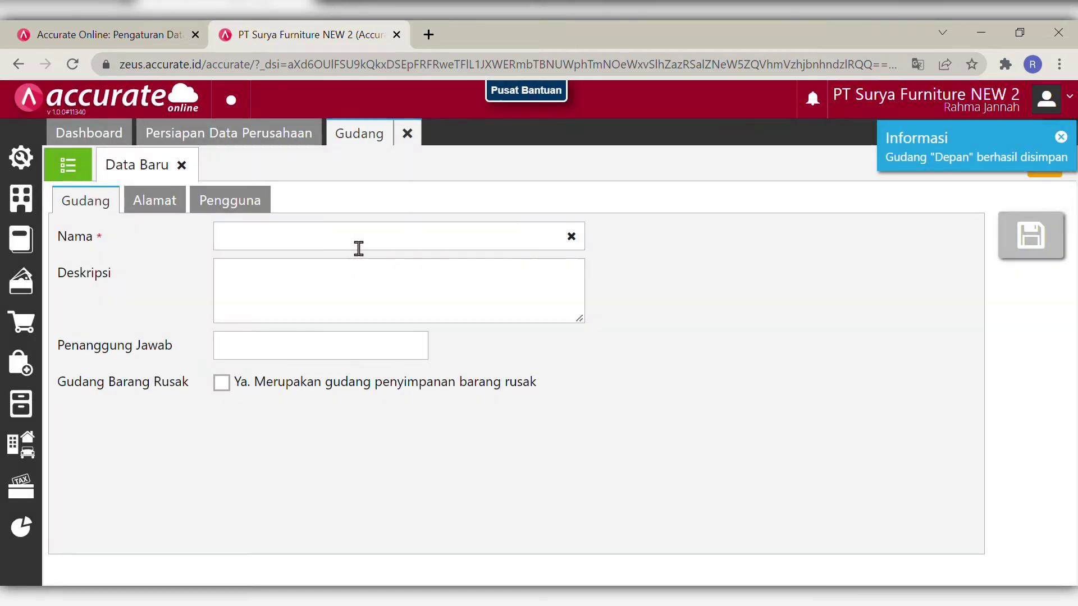
# - Create and save a warehouse named Belakang, check the warehouse list and close the warehouses
pyautogui.click(359, 249)
pyautogui.write('Belakang')
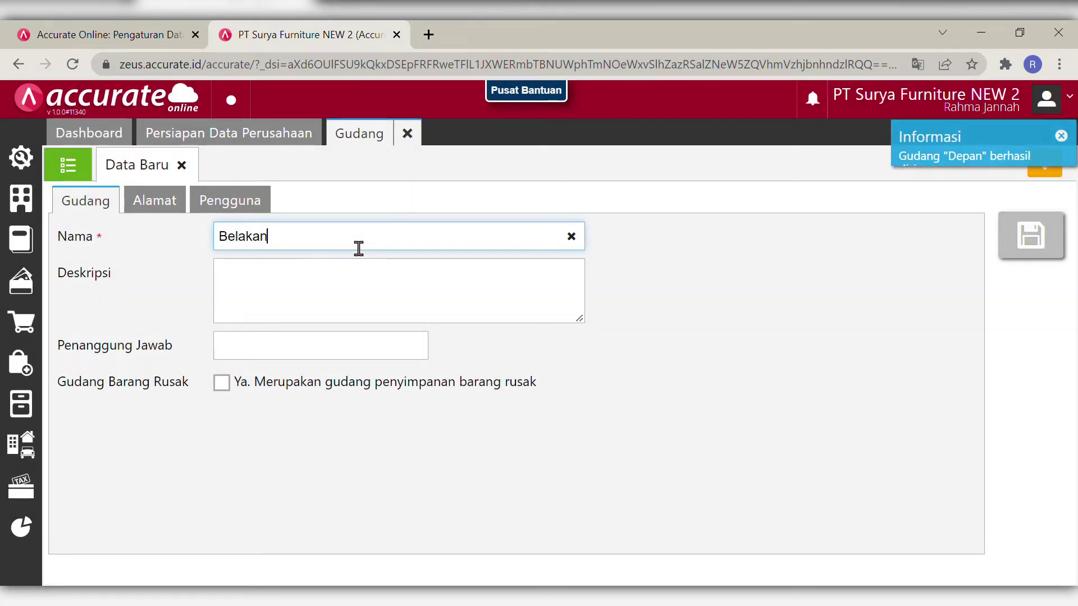
pyautogui.click(804, 368)
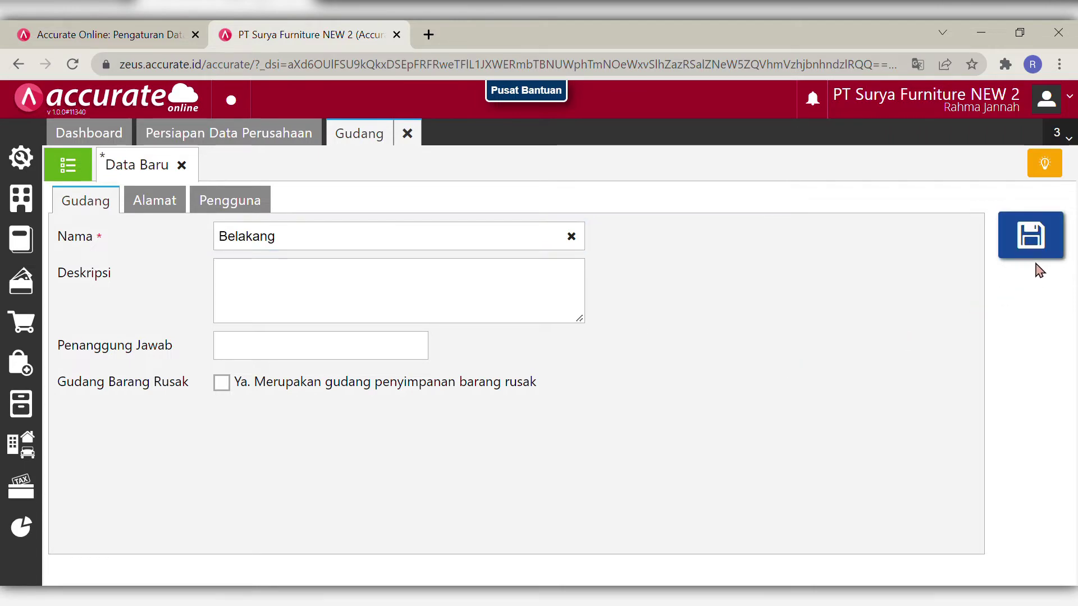
pyautogui.click(1031, 237)
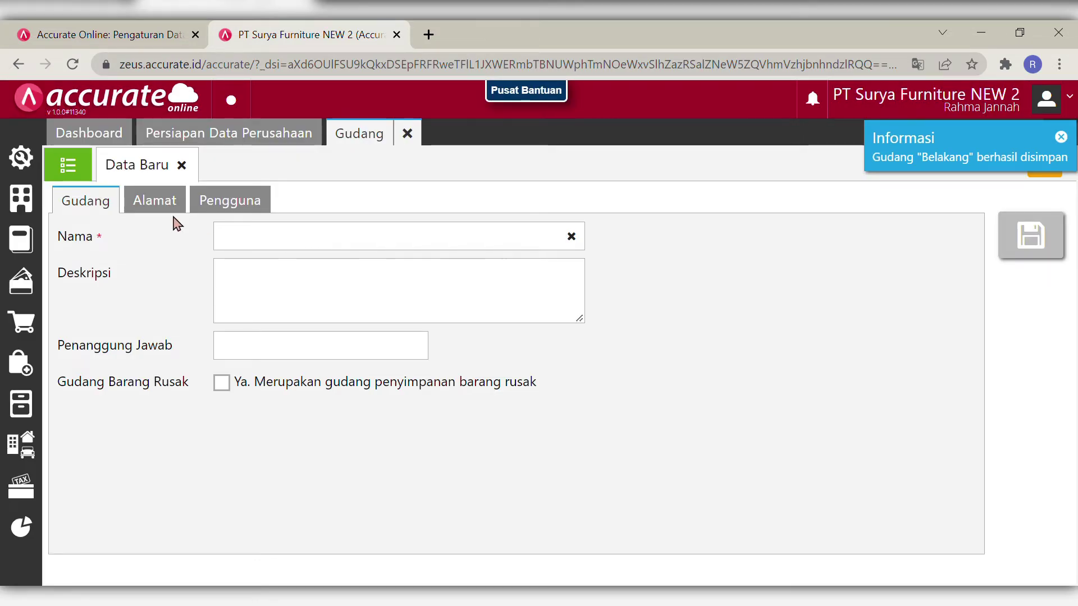
pyautogui.click(85, 179)
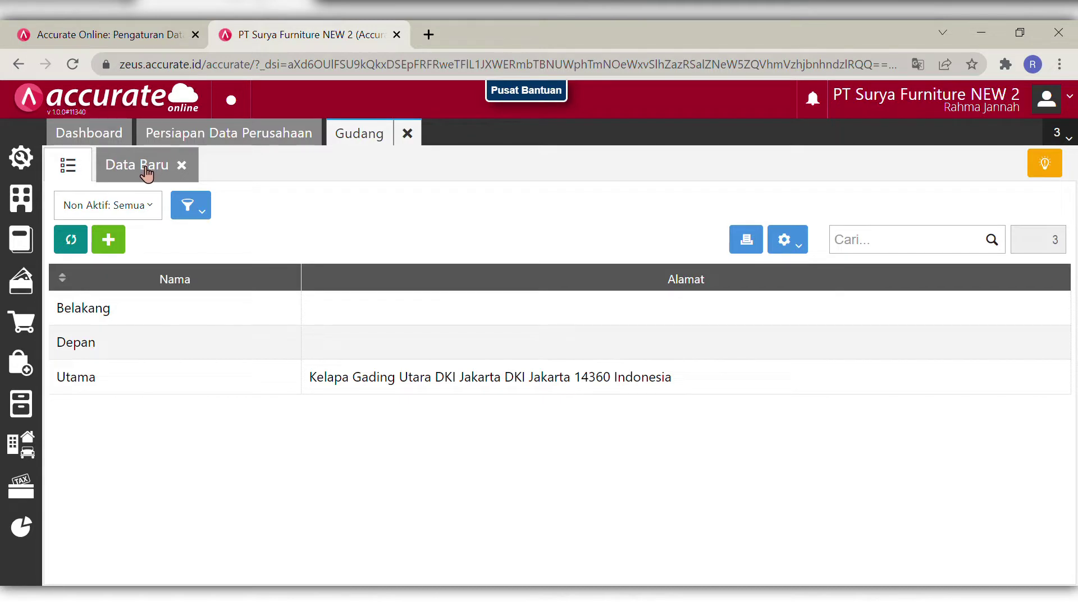
pyautogui.click(146, 174)
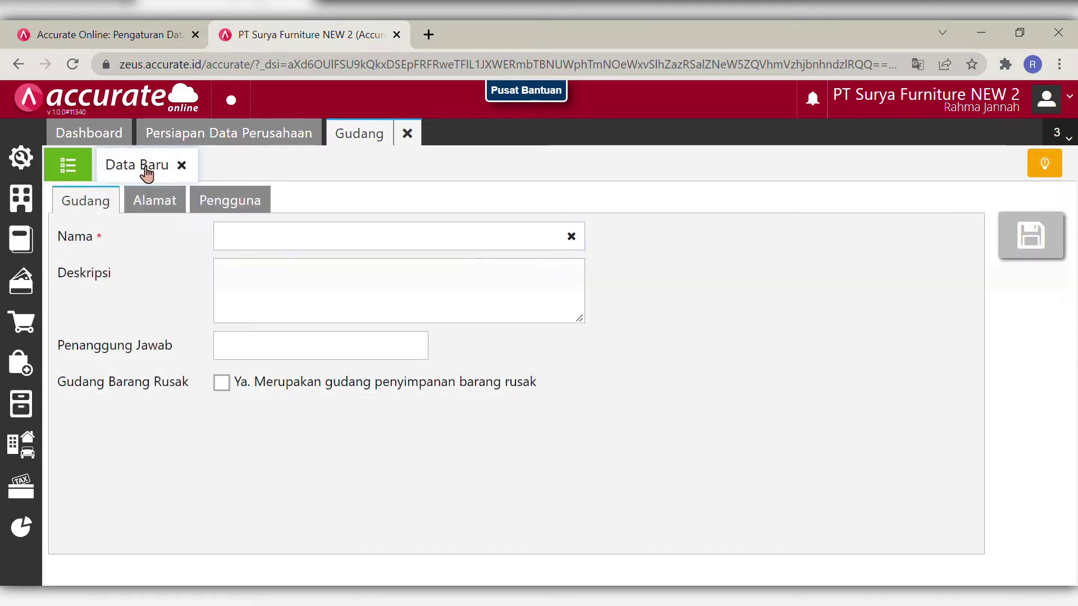
pyautogui.click(306, 139)
pyautogui.click(378, 140)
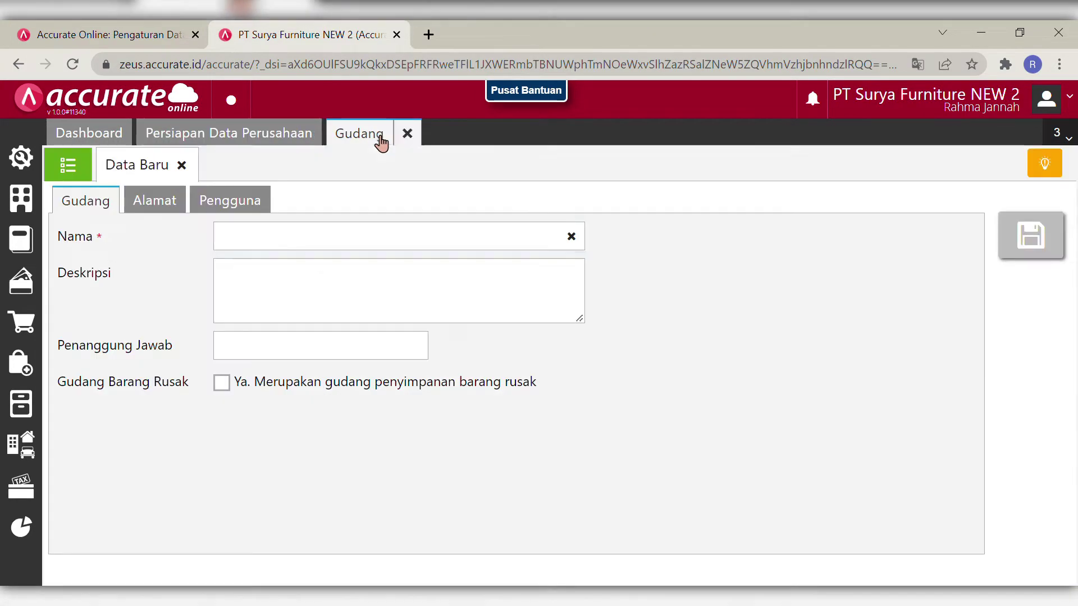
pyautogui.click(418, 136)
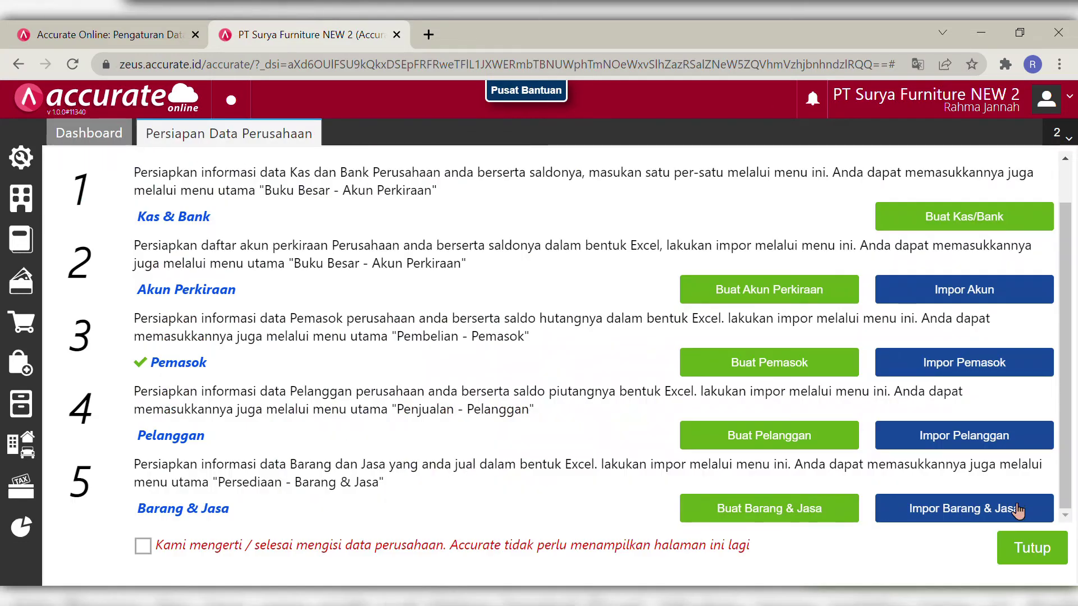
# - Import the goods and services from 4.Daftar Barang.xls, updating existing data and saving opening balances as additional new balances
pyautogui.click(972, 521)
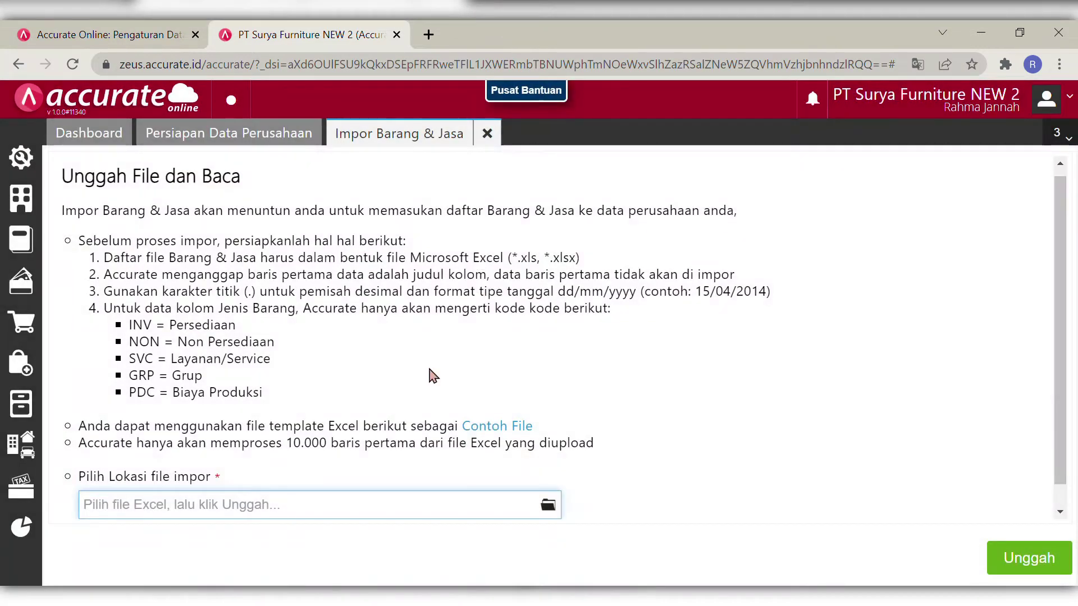
pyautogui.click(549, 507)
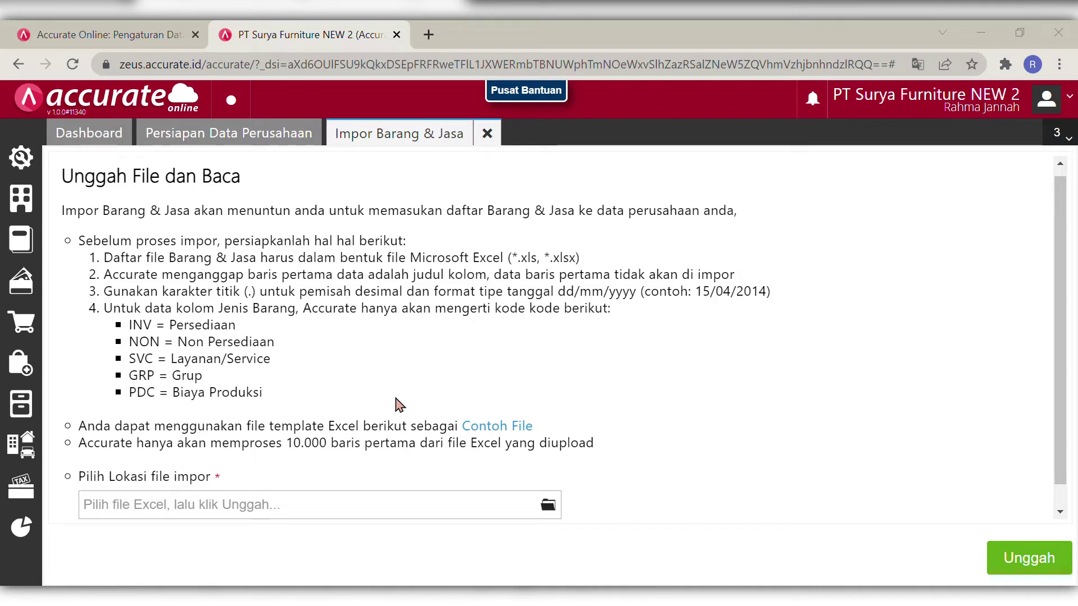
pyautogui.click(396, 399)
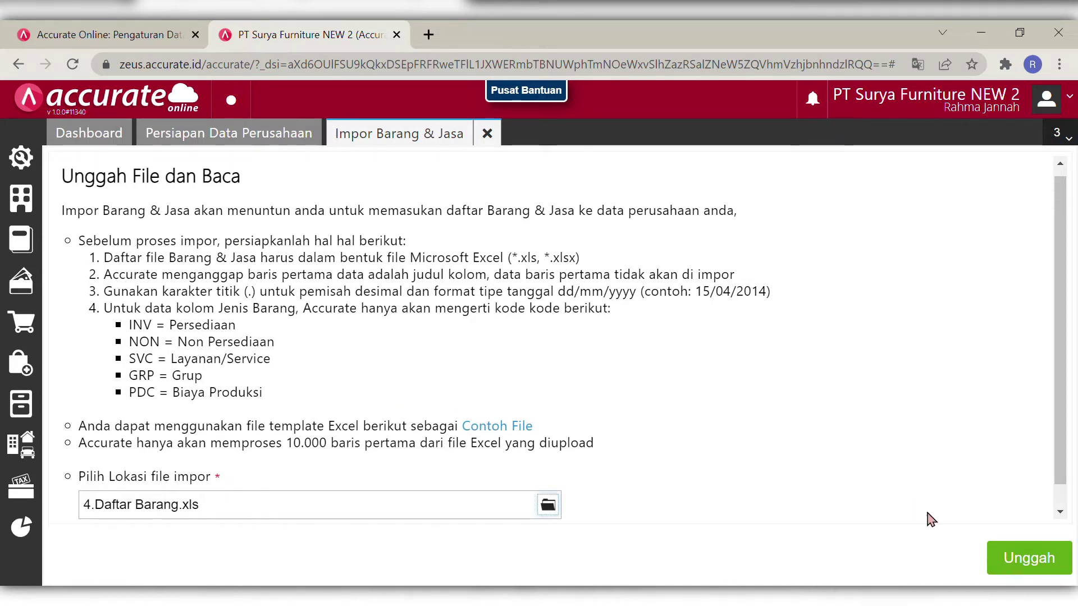
pyautogui.click(1021, 561)
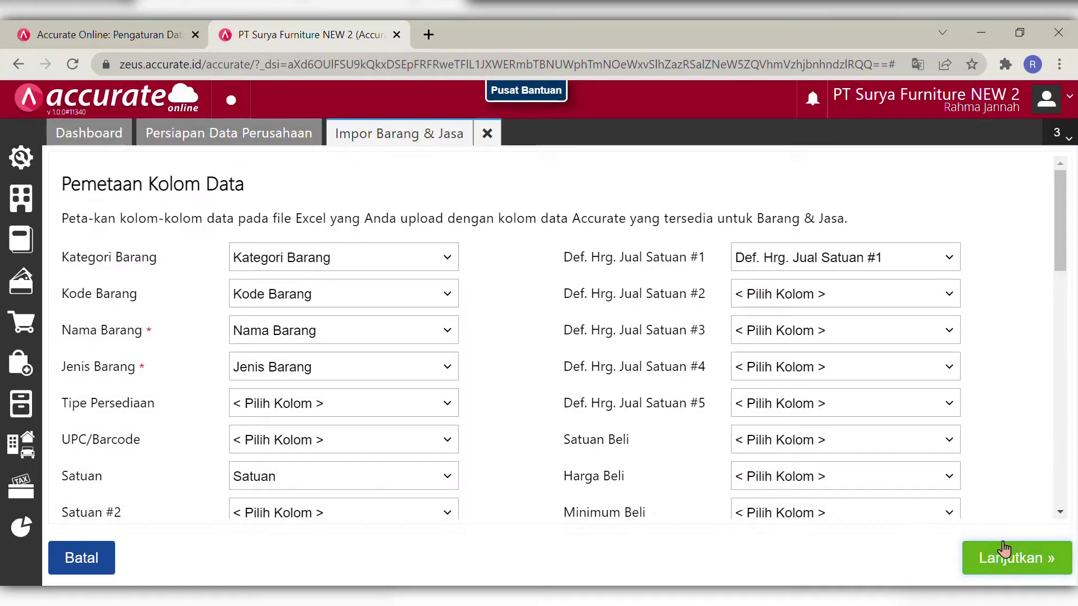
pyautogui.click(1028, 560)
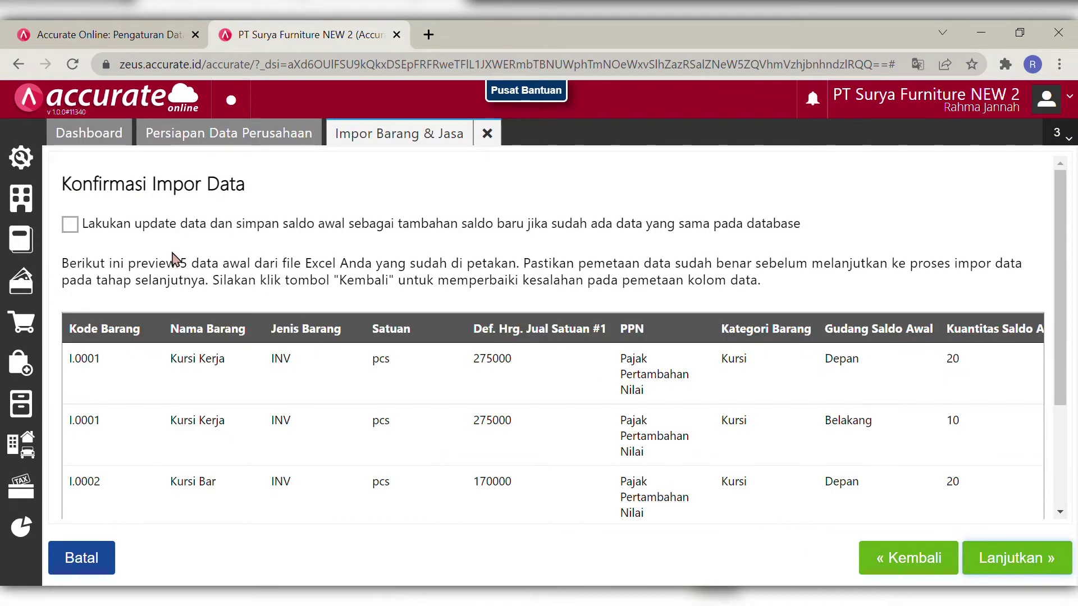
pyautogui.click(86, 229)
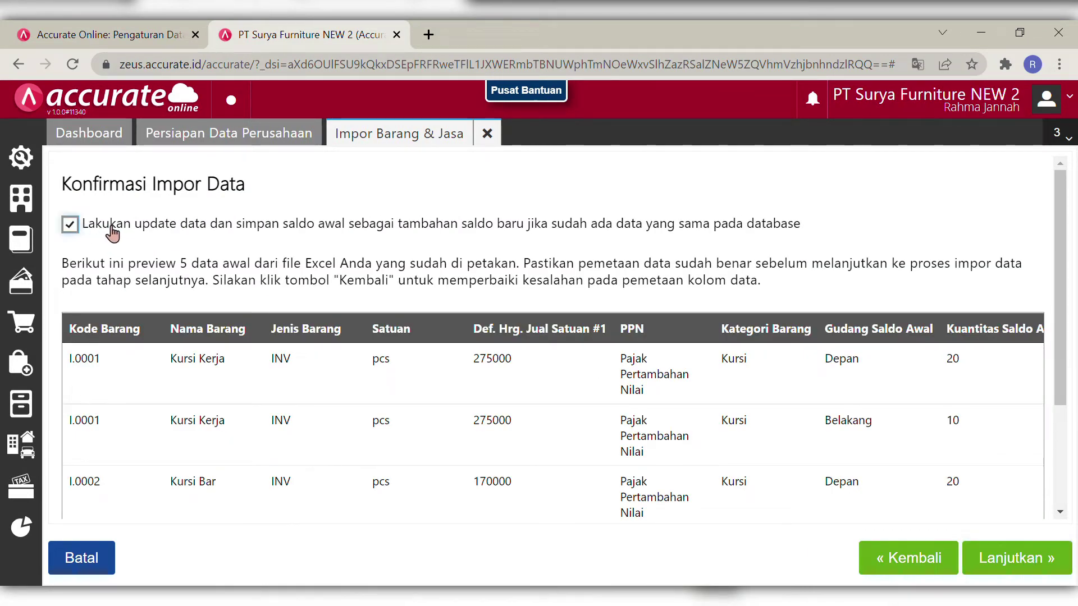
pyautogui.click(1045, 567)
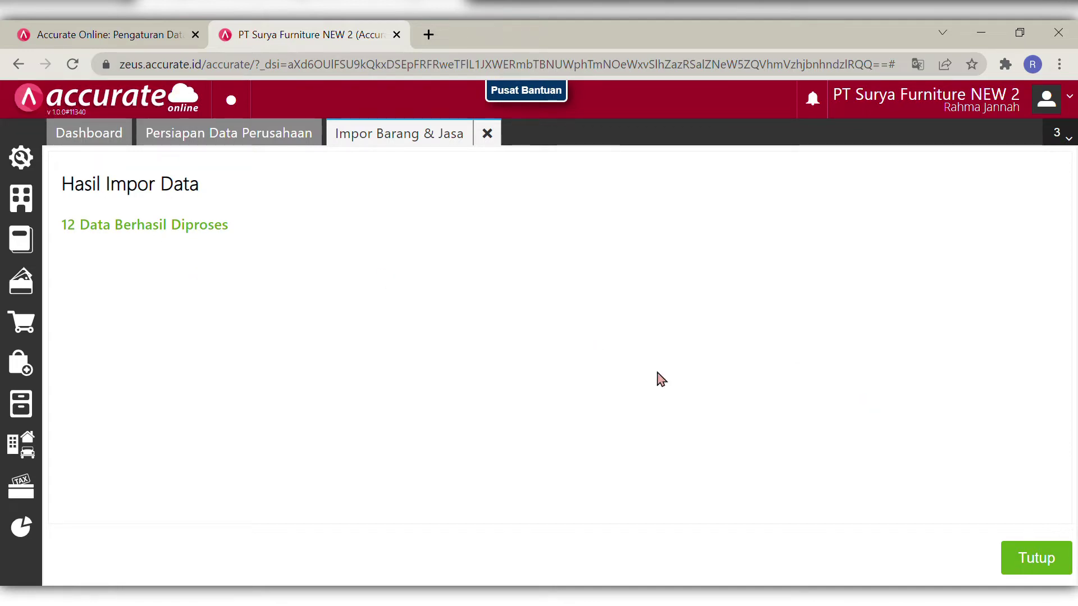
pyautogui.click(1038, 559)
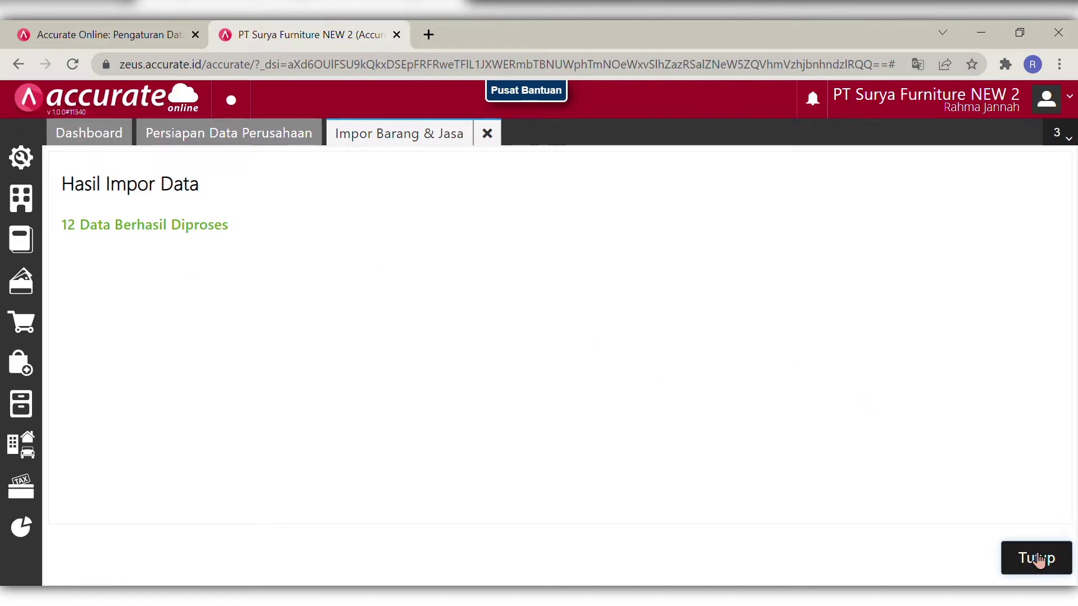
pyautogui.scroll(2, 1070, 448)
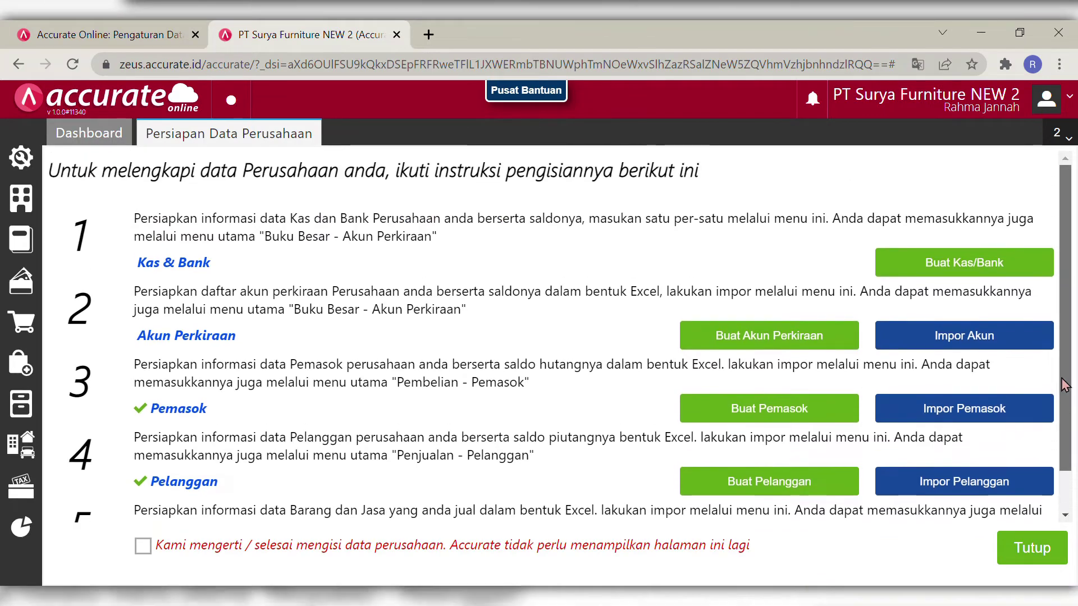
pyautogui.scroll(-2, 1067, 449)
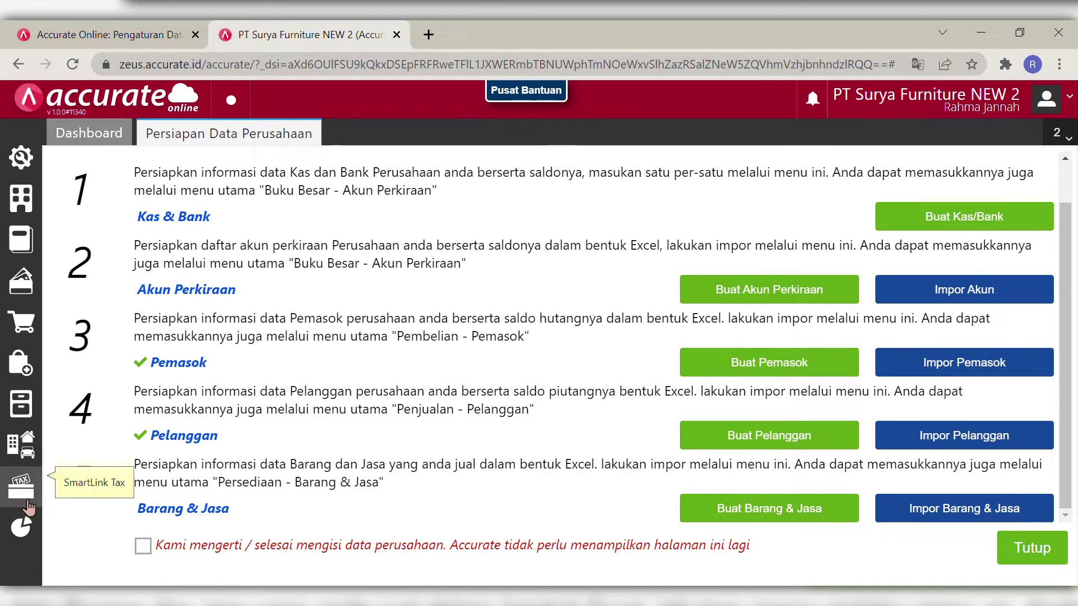
# - Create and save a new fixed asset category named Tanah
pyautogui.click(24, 446)
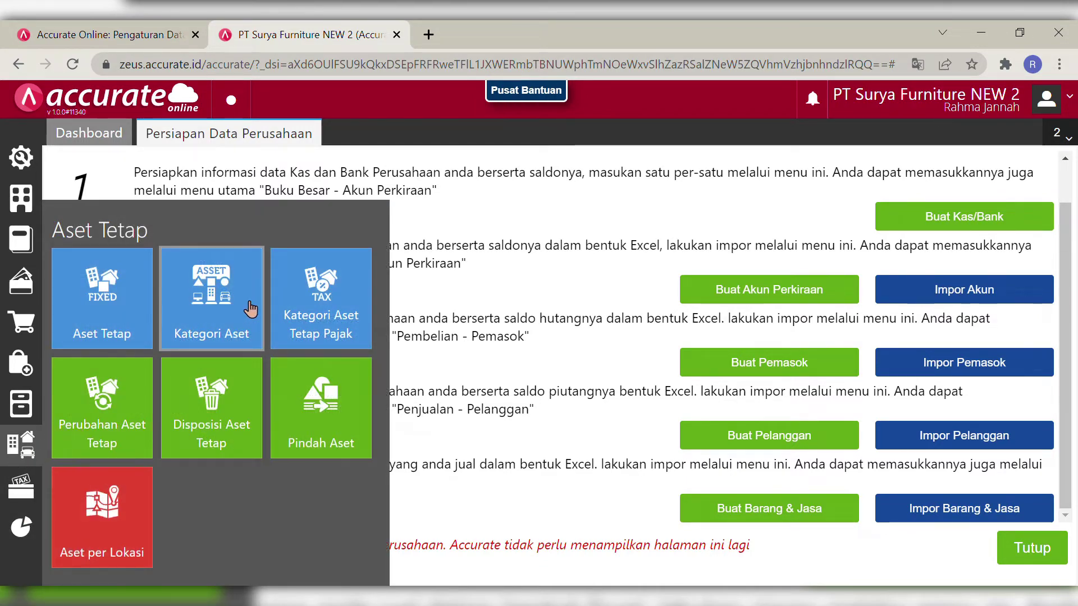
pyautogui.click(222, 305)
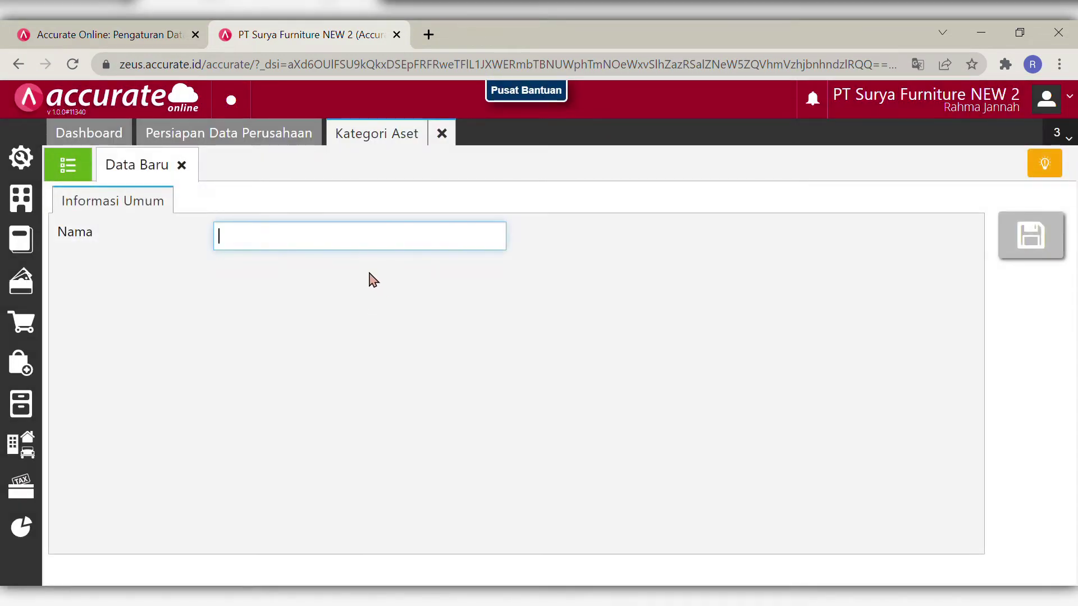
pyautogui.write('Tanah')
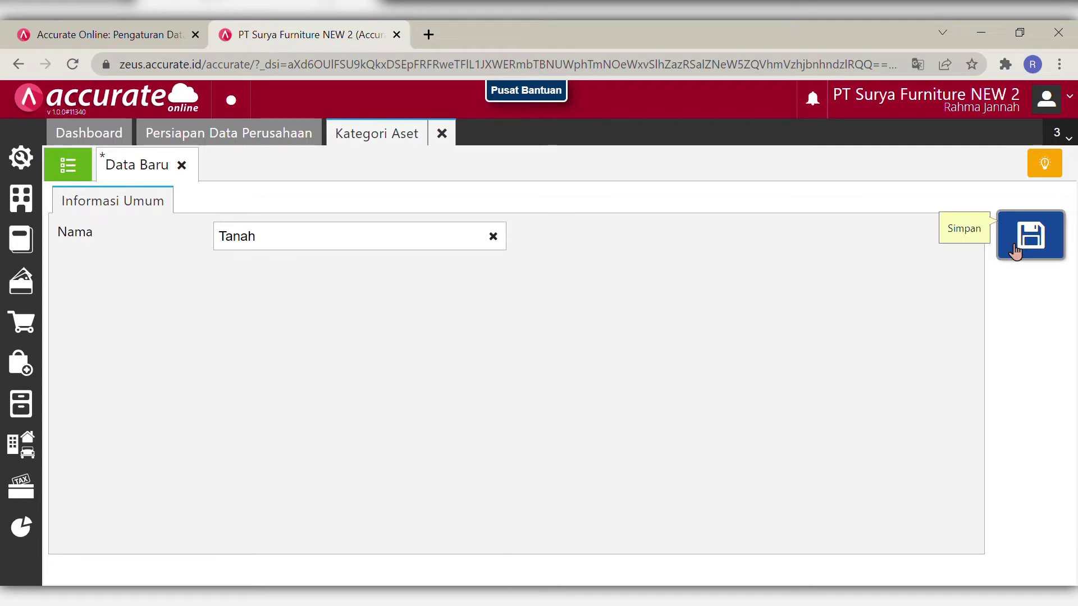
pyautogui.click(1017, 246)
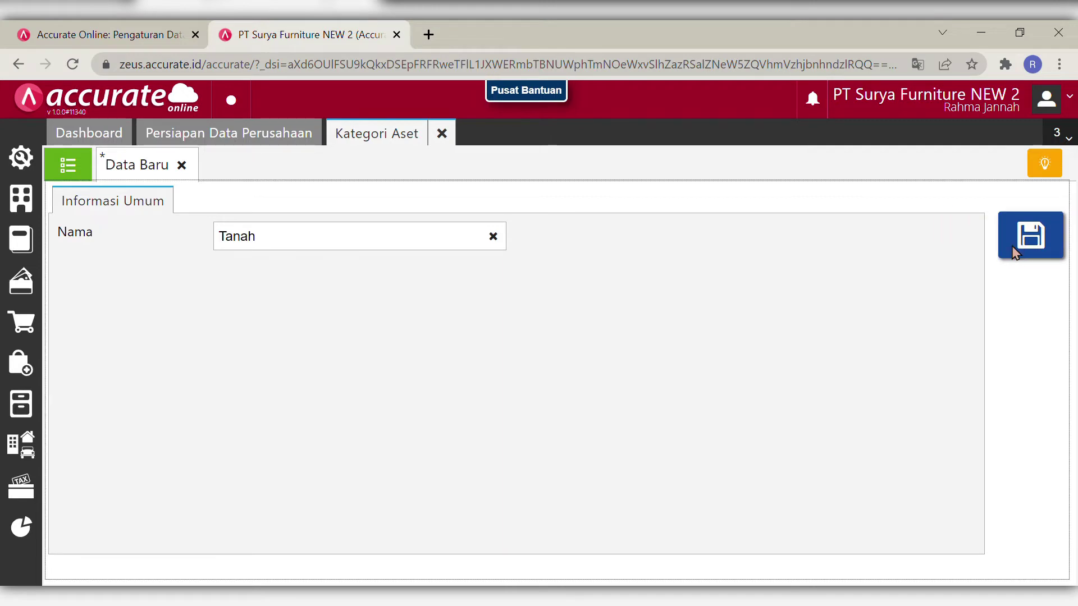
# - Create and save two more asset categories named Gedung and Peralatan
pyautogui.click(403, 253)
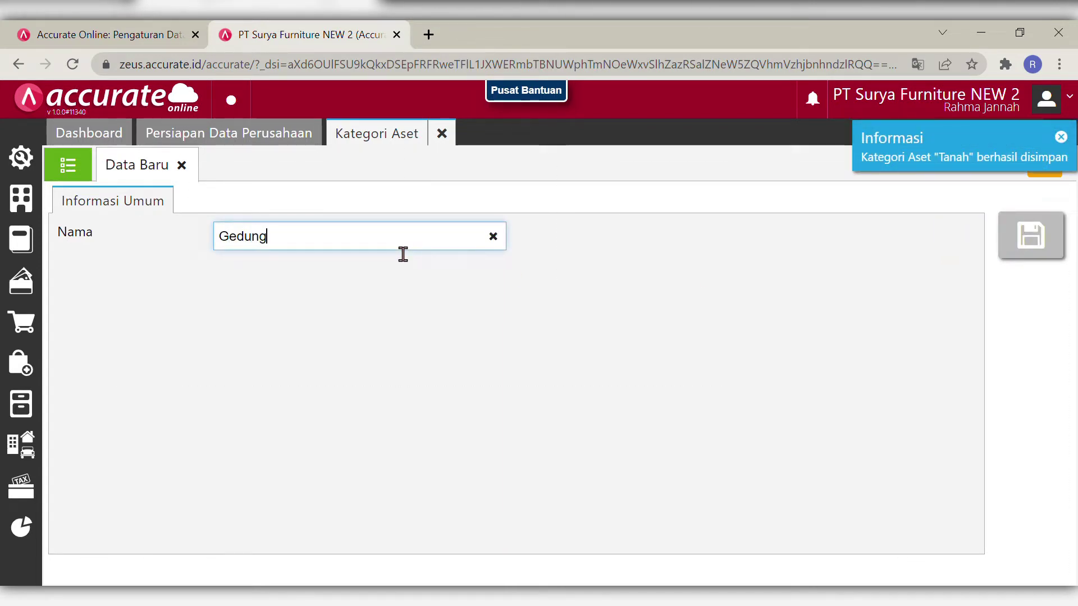
pyautogui.click(384, 303)
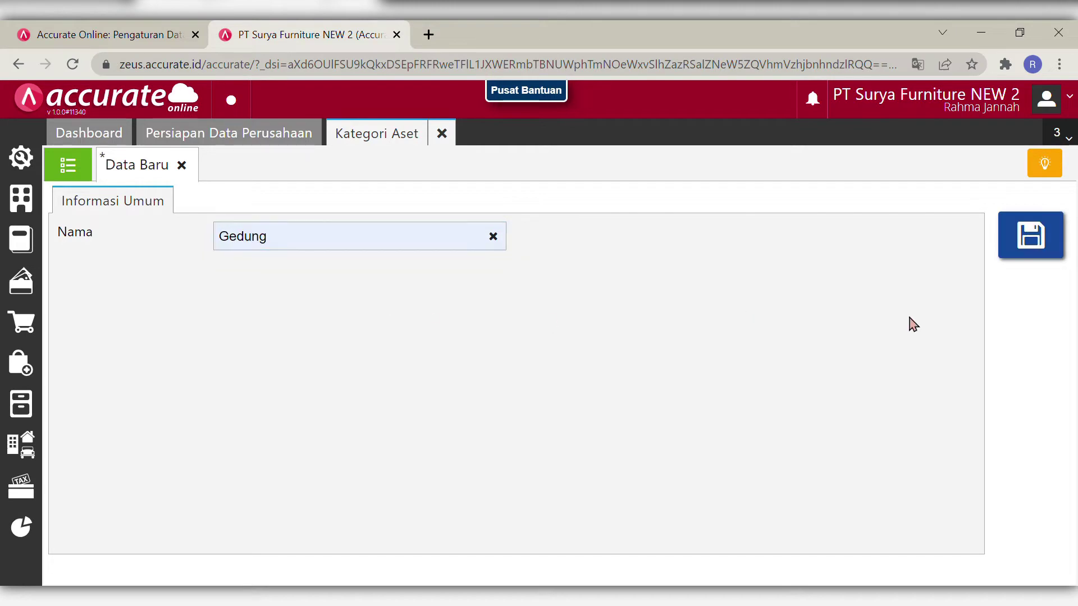
pyautogui.click(1032, 247)
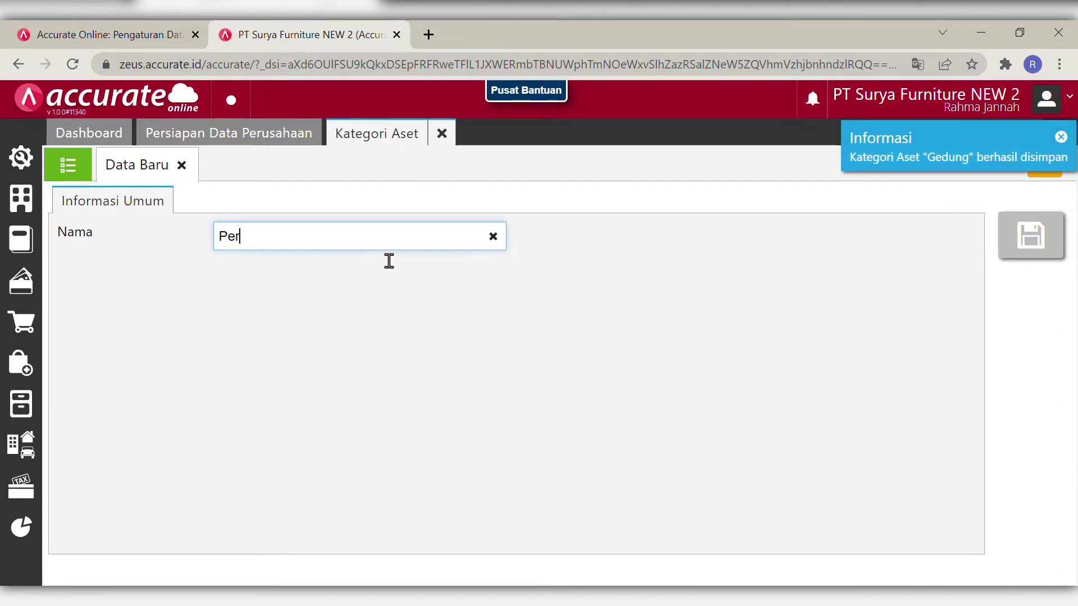
pyautogui.write('Peralatan')
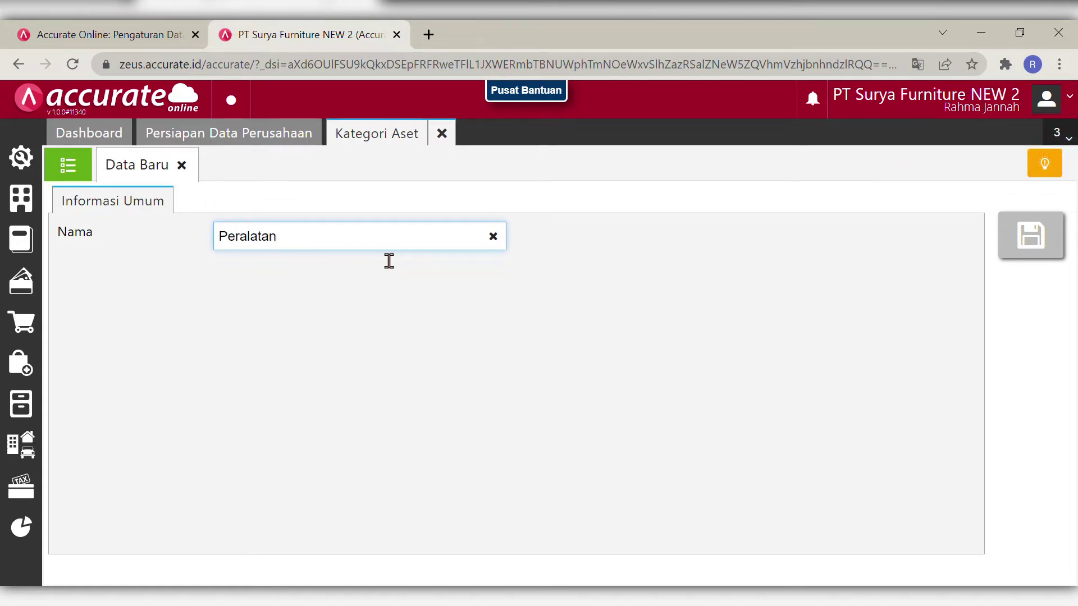
pyautogui.click(701, 352)
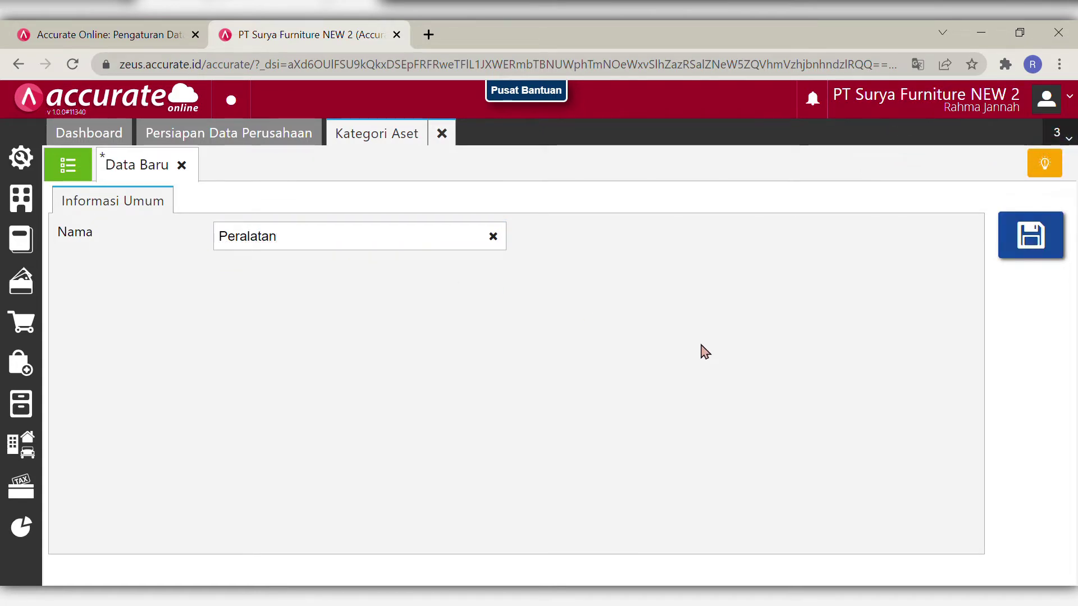
pyautogui.click(1033, 247)
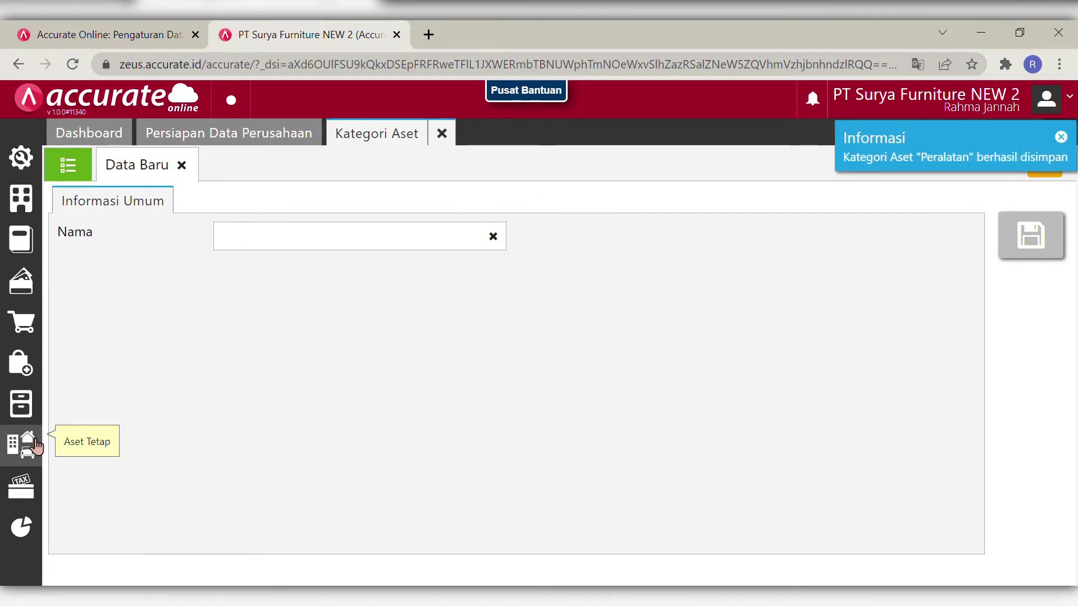
# - Start a fixed asset import from Excel and choose 5.Daftar Aset Tetap.xls as the import file
pyautogui.click(34, 443)
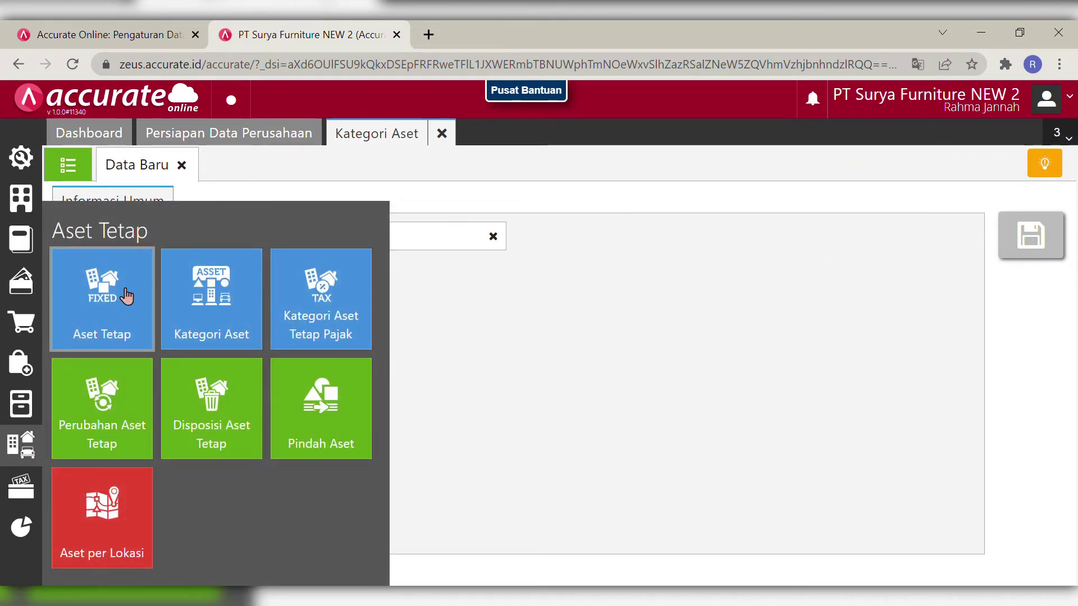
pyautogui.click(126, 296)
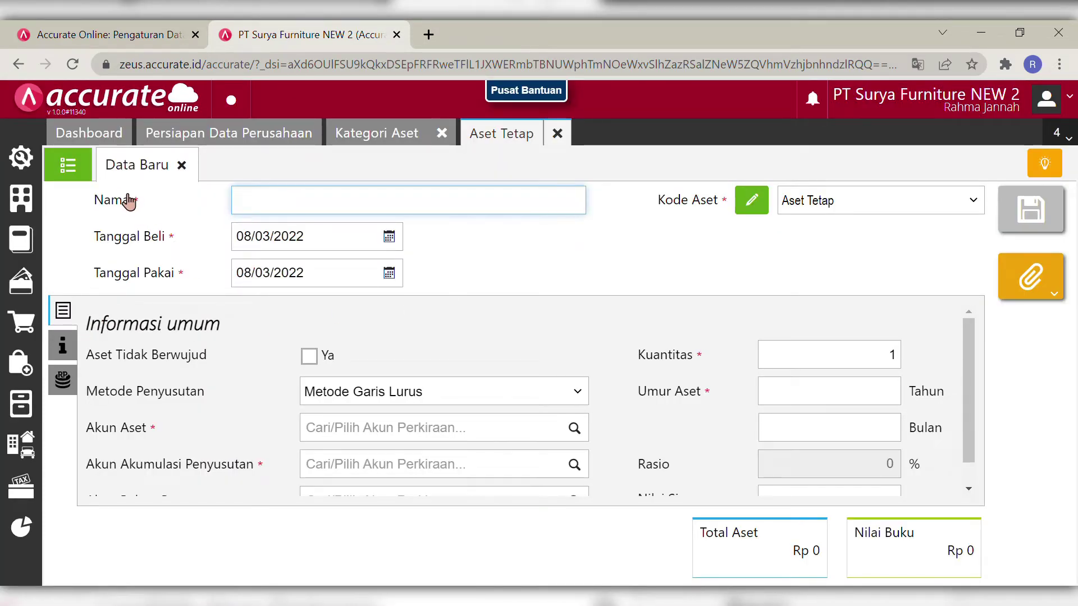
pyautogui.click(68, 167)
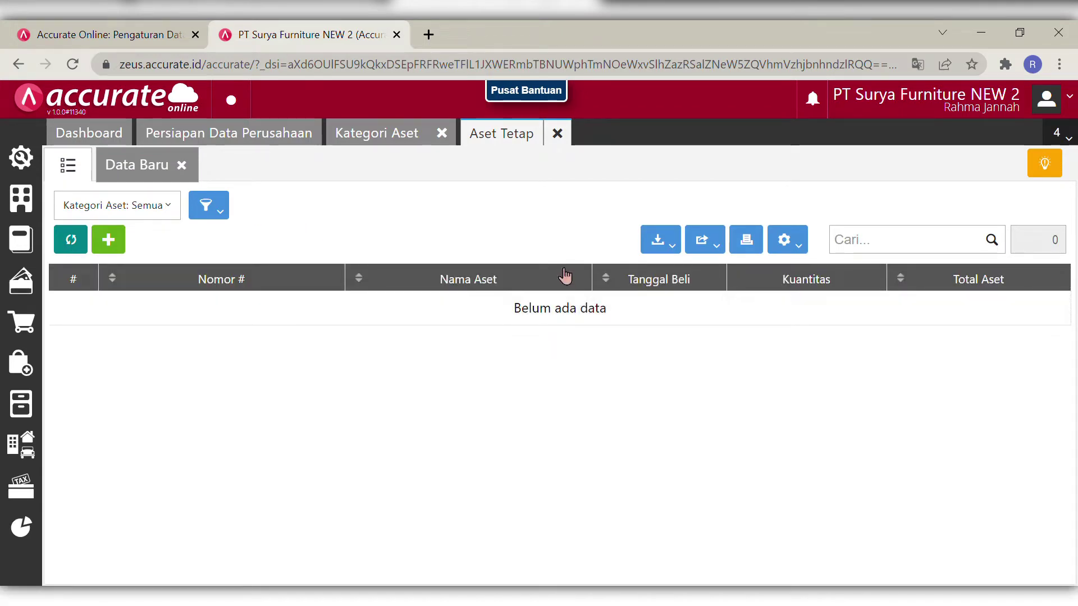
pyautogui.click(668, 246)
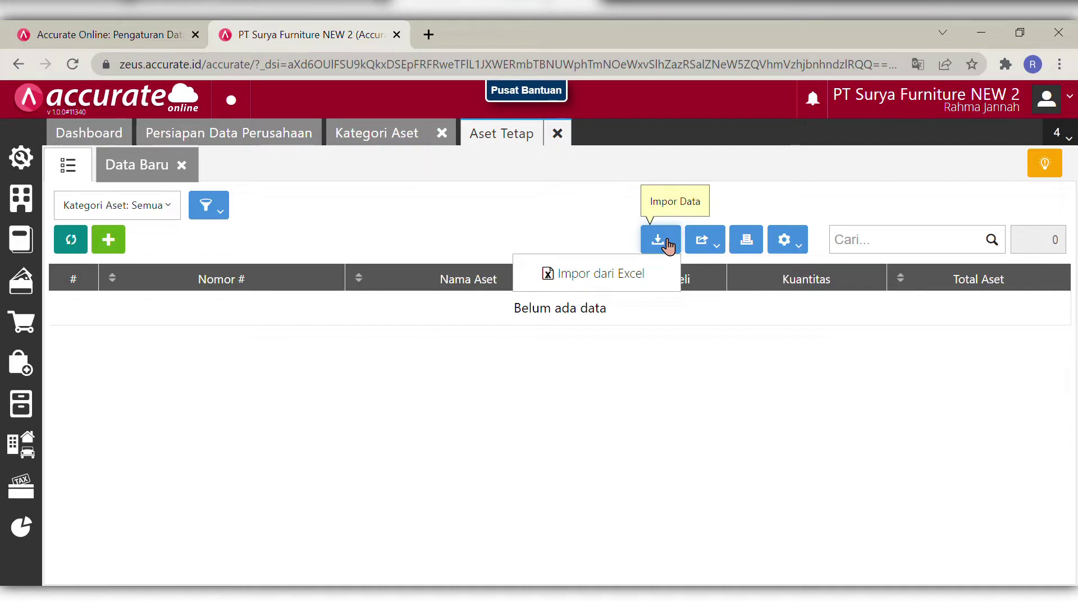
pyautogui.click(625, 278)
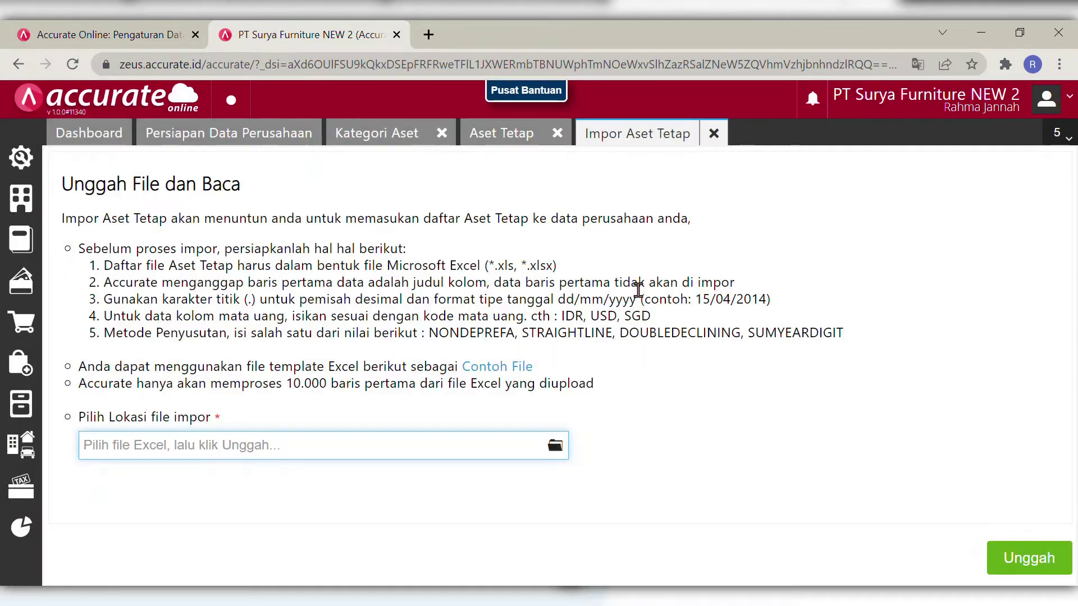
pyautogui.click(566, 452)
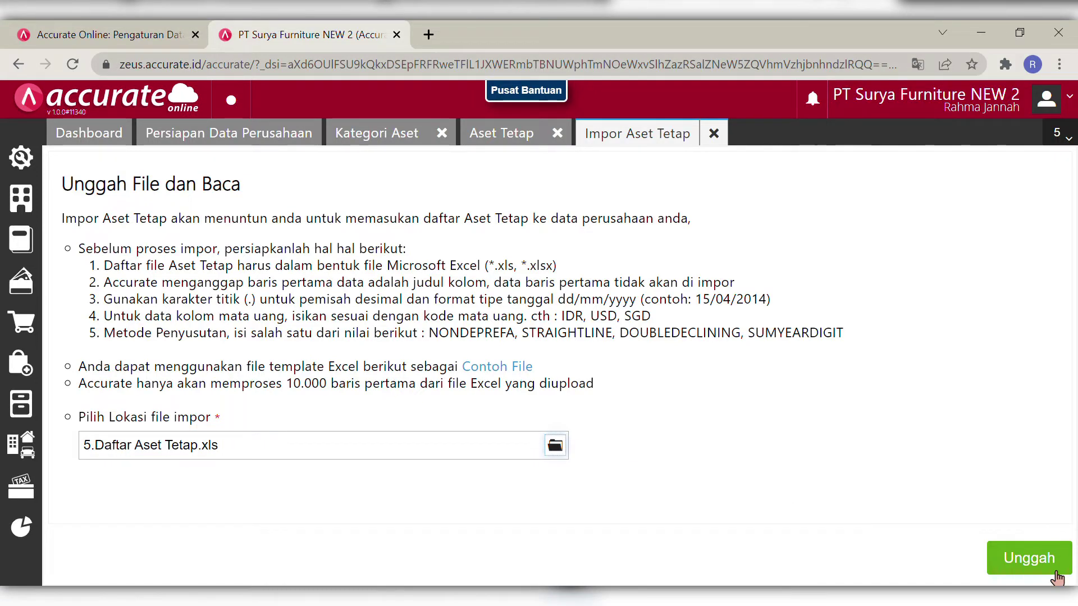
# - Upload the fixed asset file, accept the column mapping, complete the import and close the fixed asset and asset category pages
pyautogui.click(1033, 568)
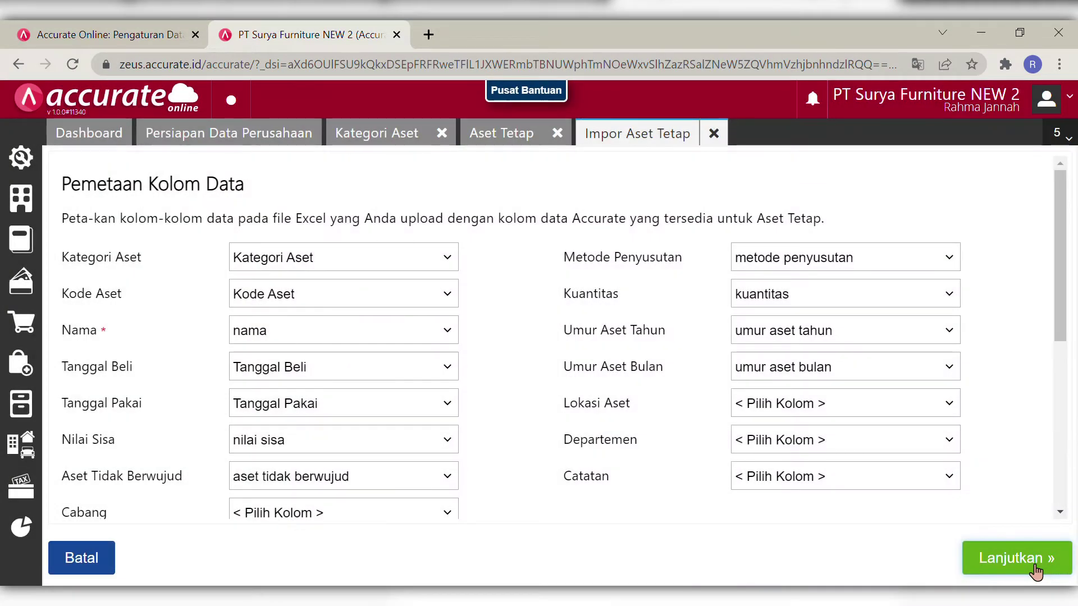
pyautogui.click(1035, 571)
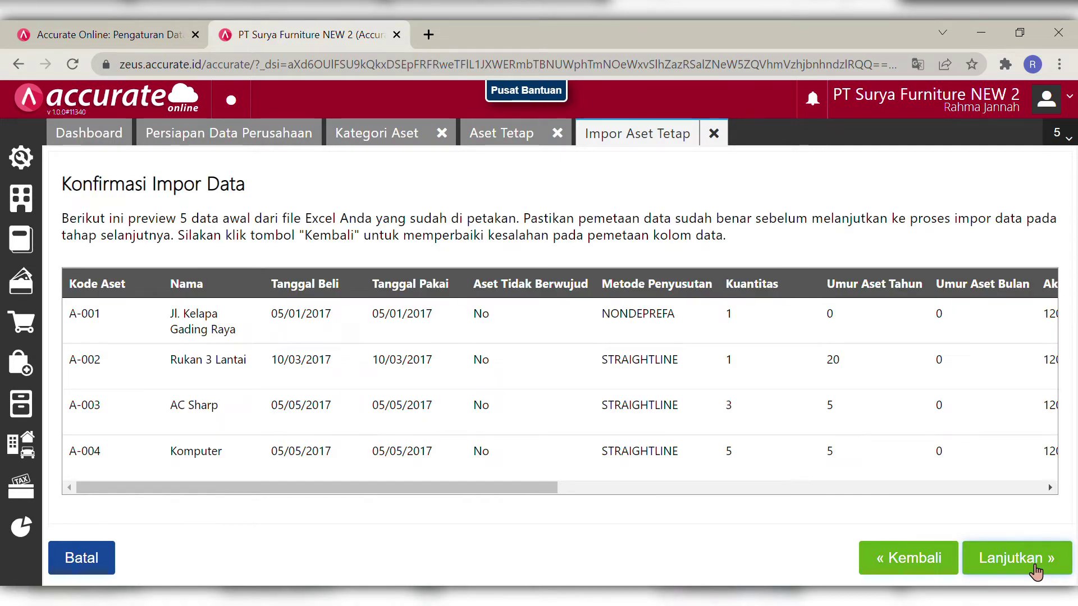
pyautogui.click(1036, 571)
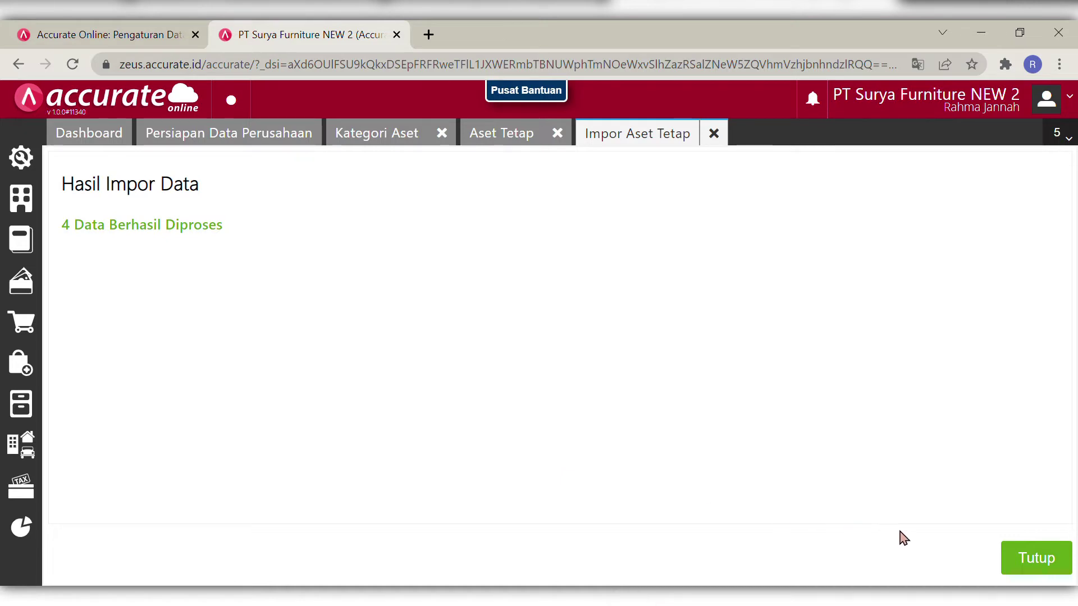
pyautogui.click(1038, 567)
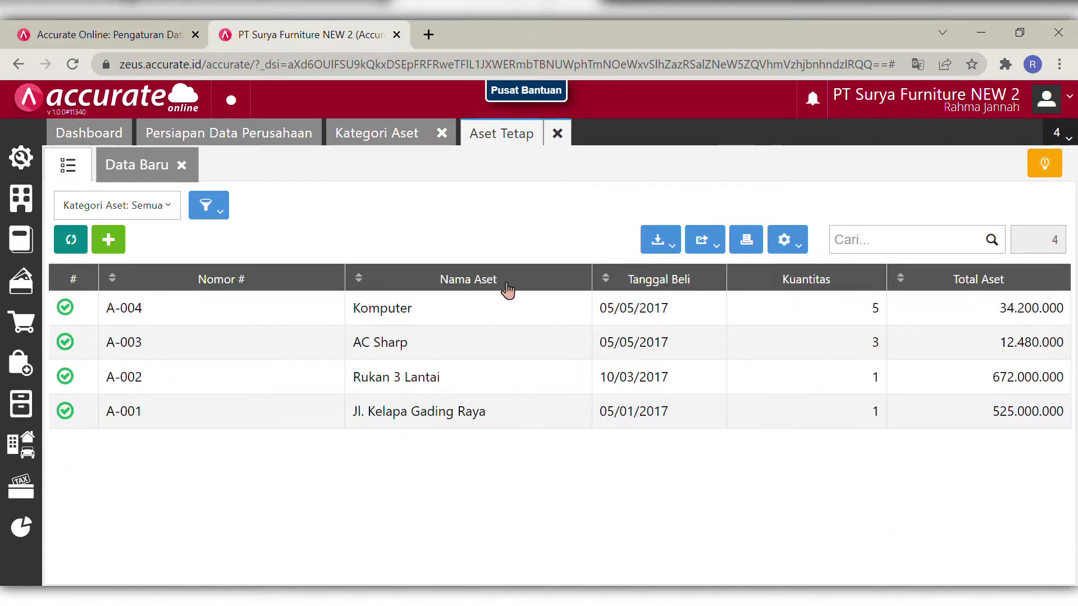
pyautogui.click(565, 140)
pyautogui.click(443, 140)
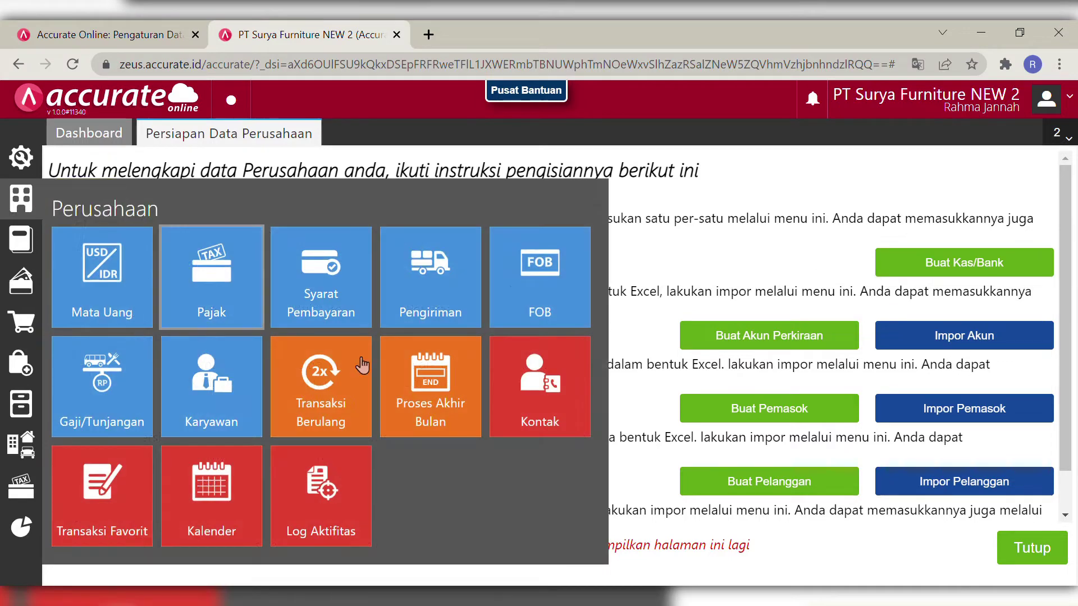
# - Create and save a month-end process for Desember 2018
pyautogui.click(404, 351)
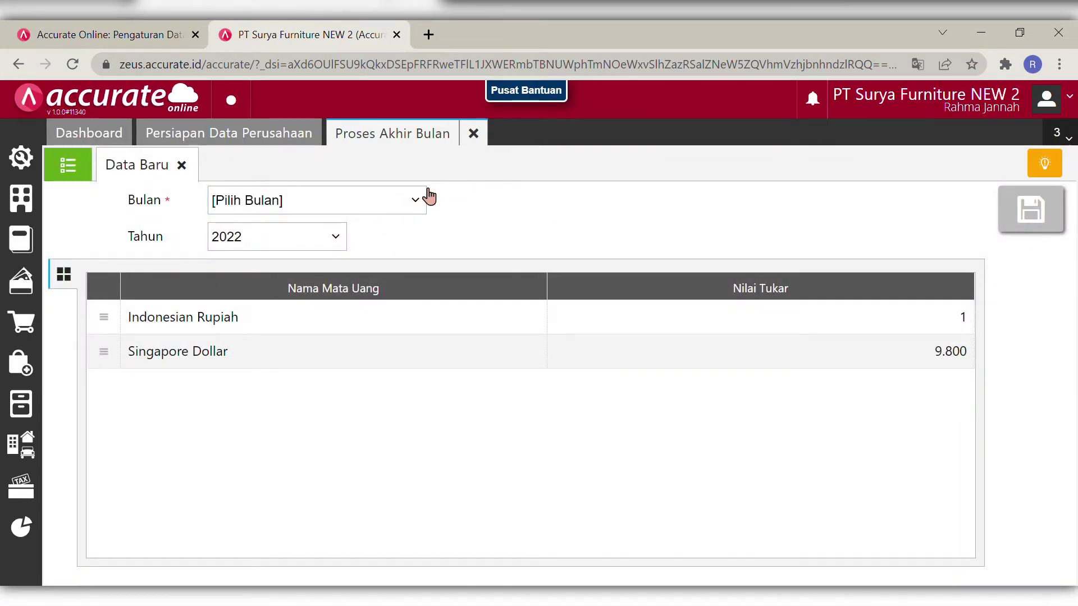
pyautogui.click(421, 207)
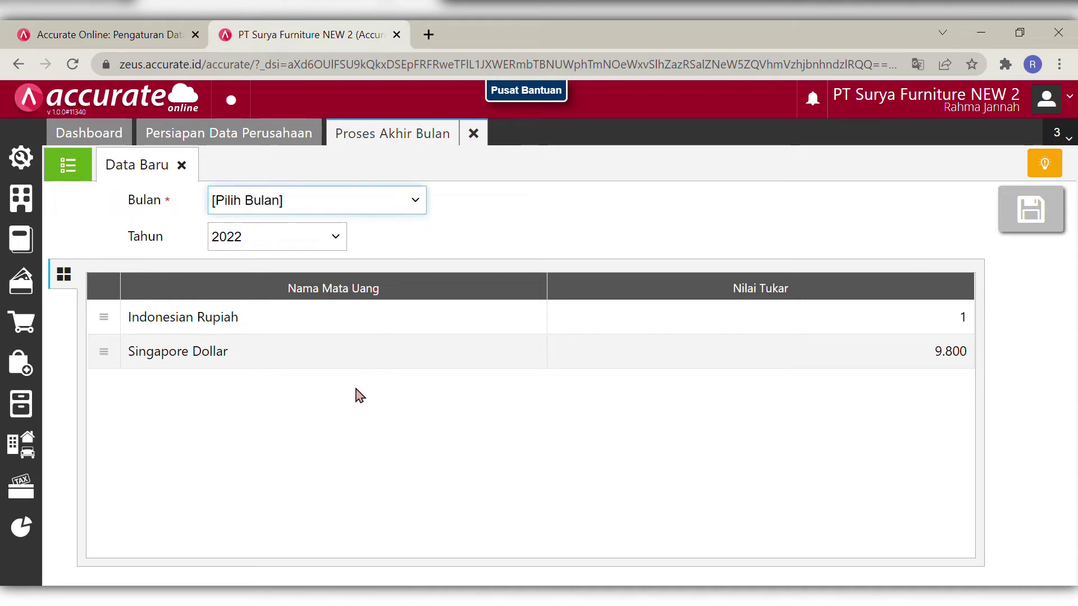
pyautogui.click(342, 425)
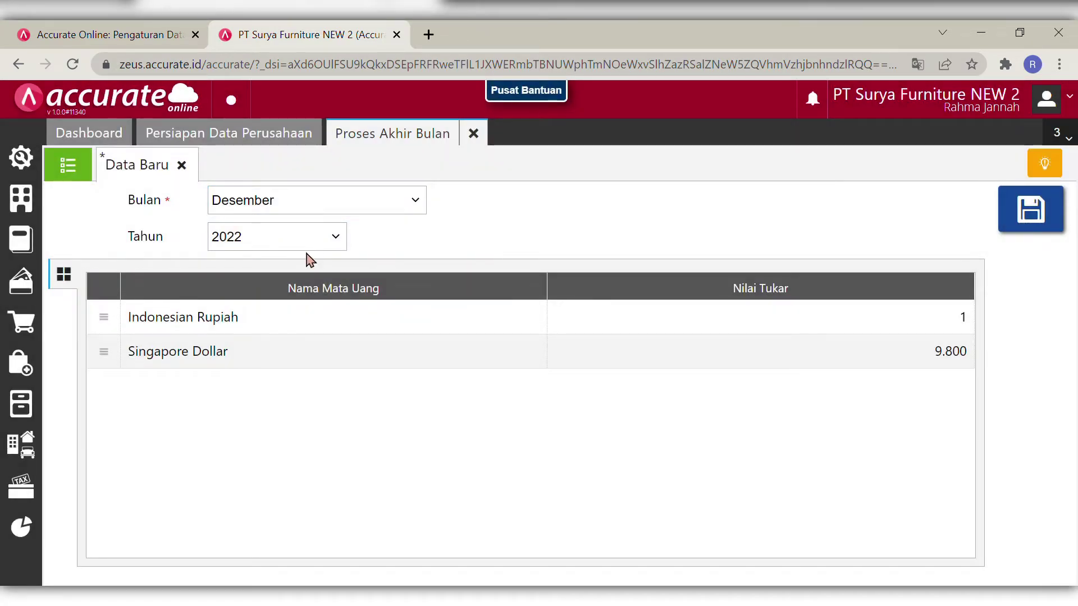
pyautogui.click(343, 238)
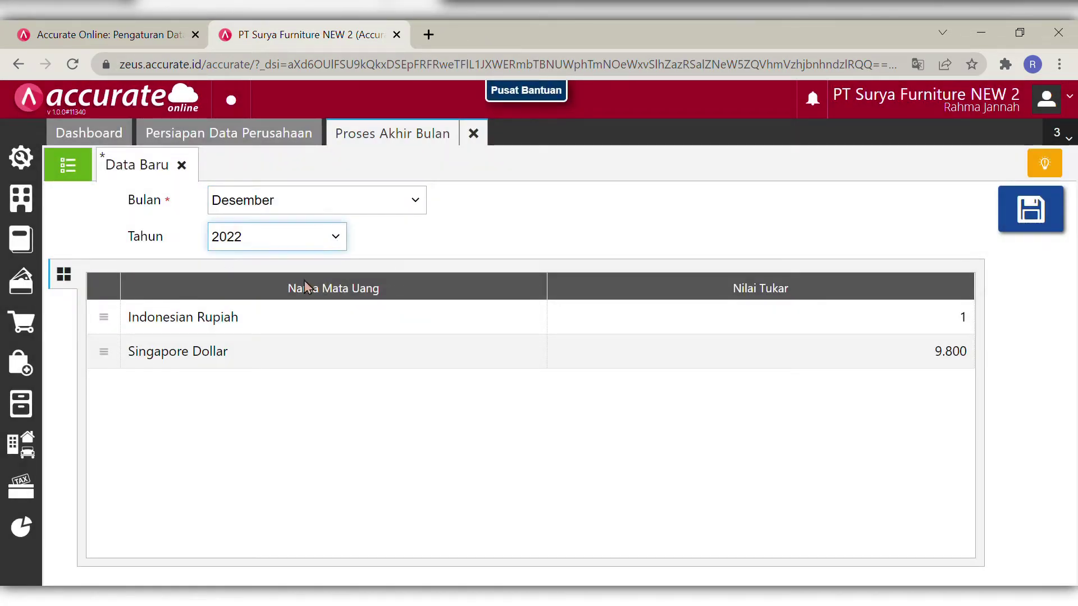
pyautogui.click(308, 281)
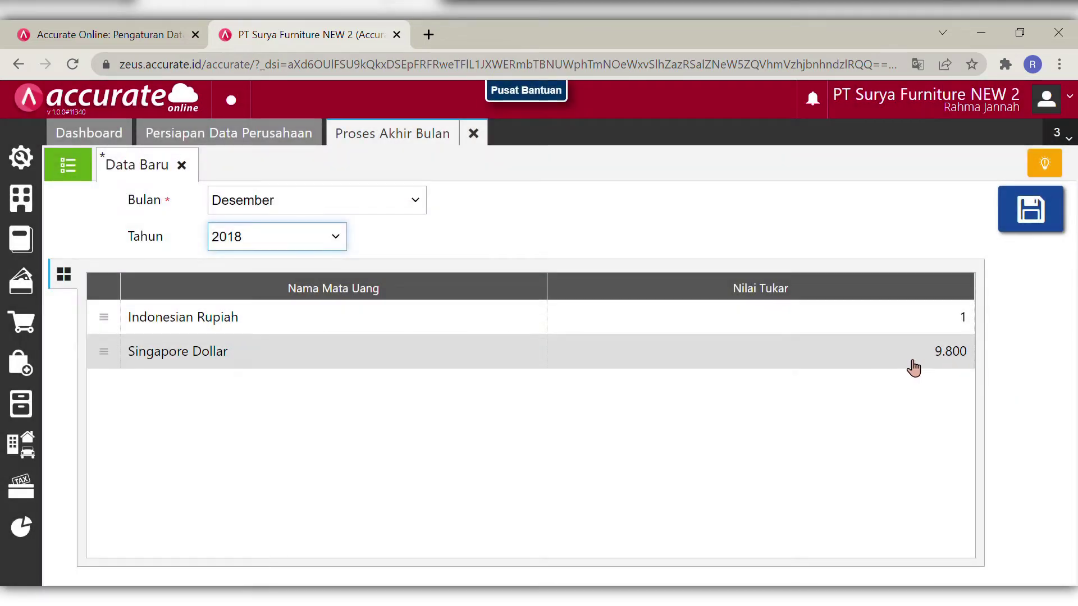
pyautogui.click(1019, 307)
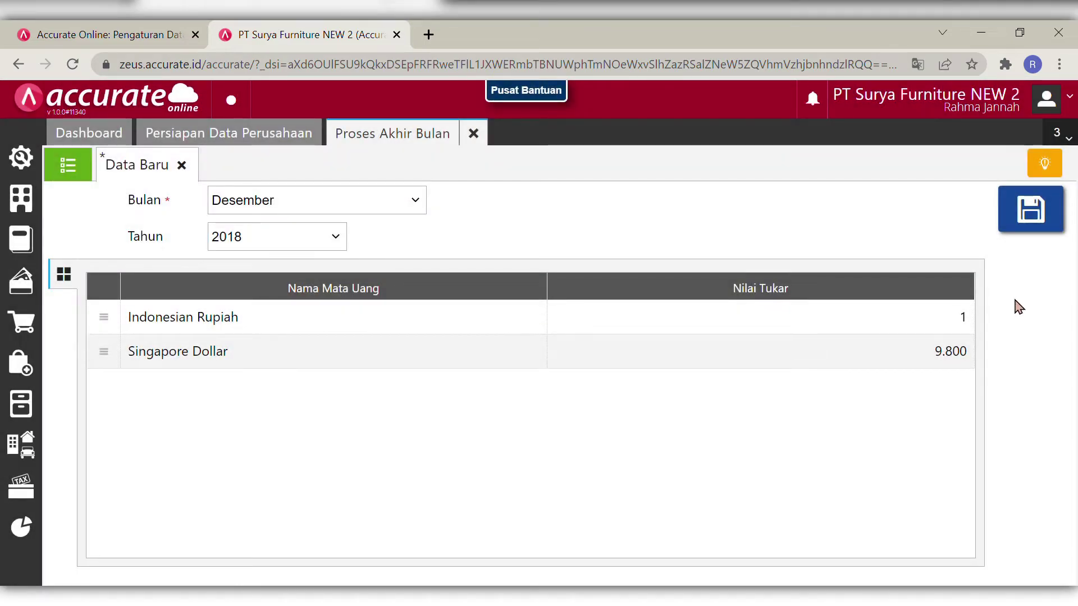
pyautogui.click(1033, 225)
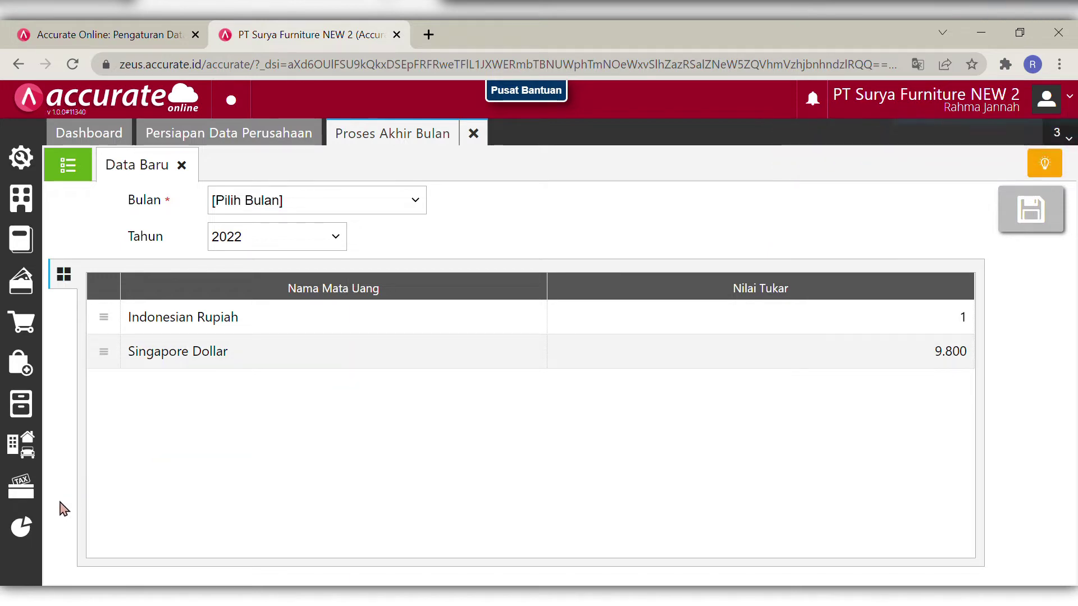
# - Find the Neraca (Induk Skontro) report by searching for induk and display it as of 01/01/2019
pyautogui.click(22, 528)
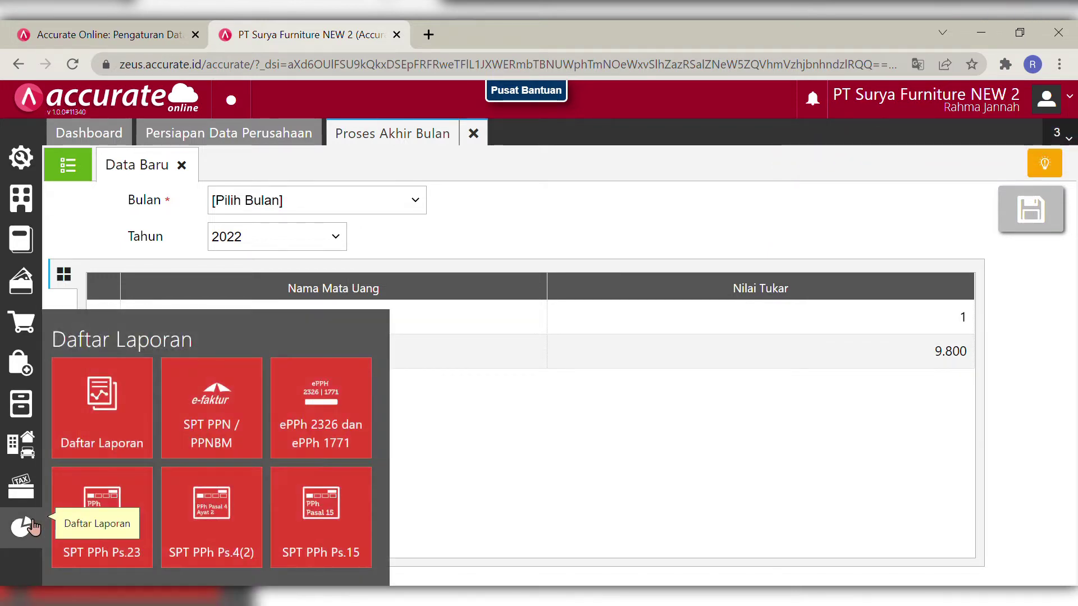
pyautogui.click(110, 425)
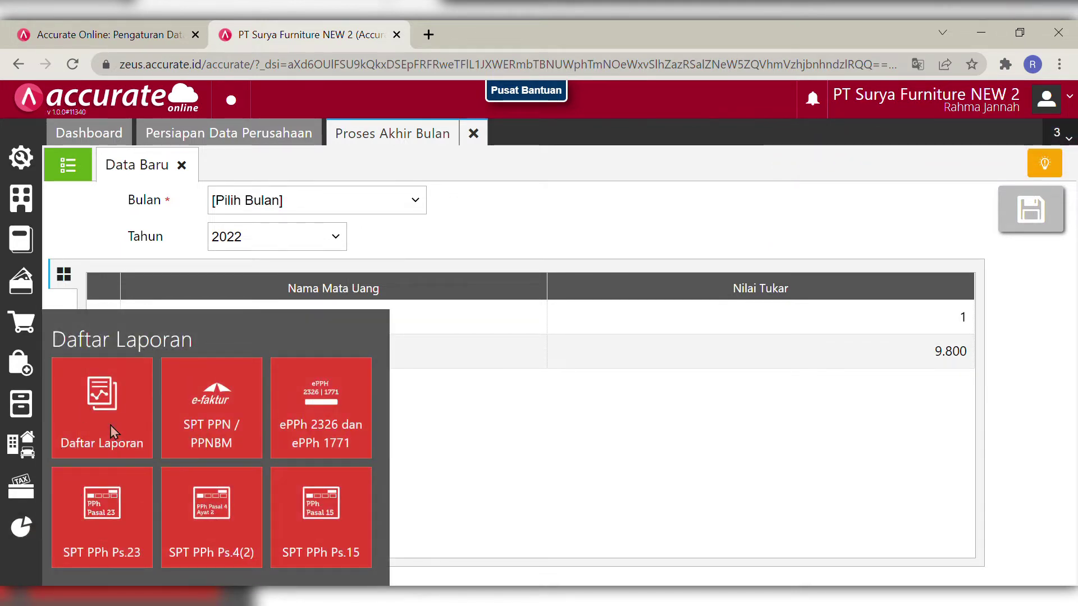
pyautogui.click(850, 222)
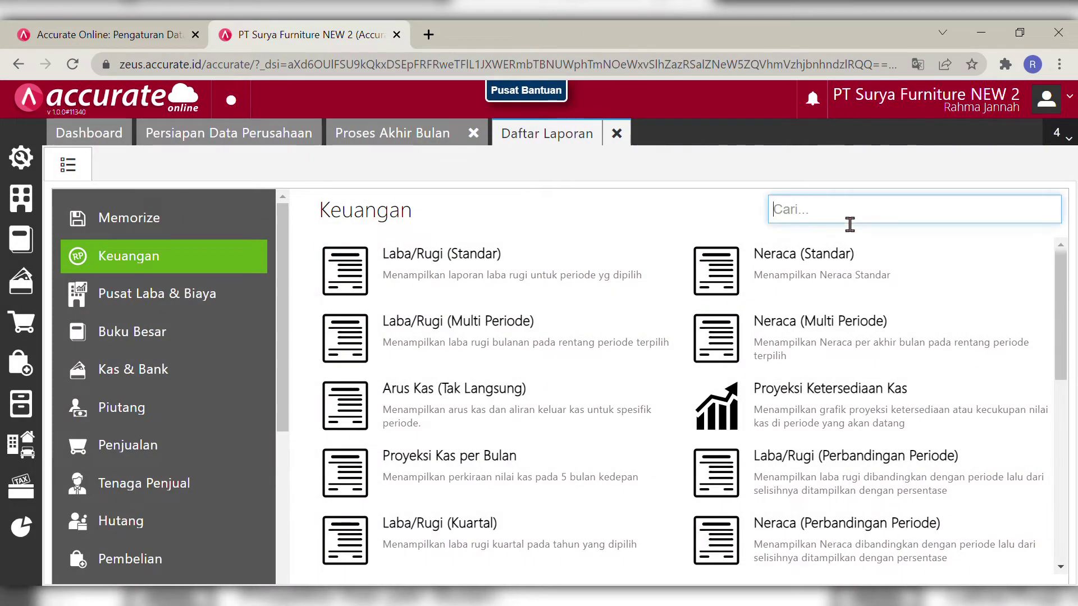
pyautogui.write('induk')
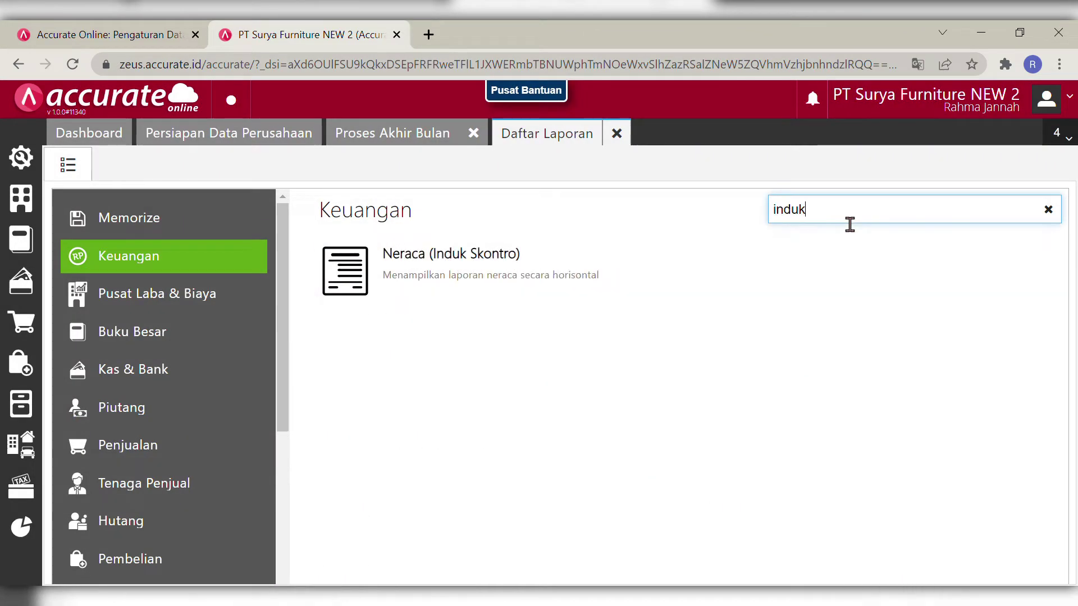
pyautogui.click(512, 279)
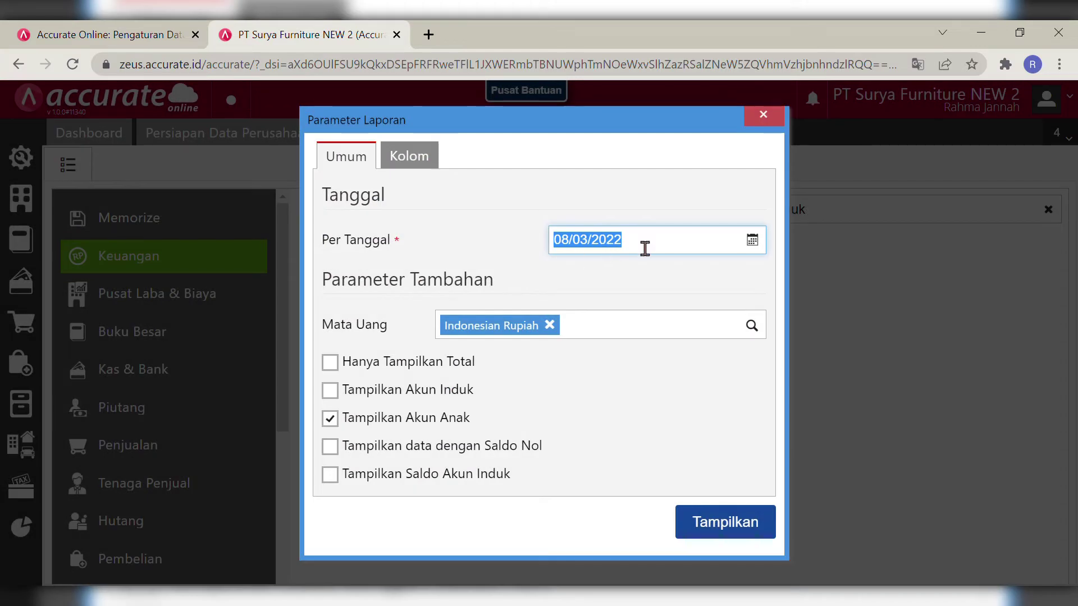
pyautogui.press('BackSpace')
pyautogui.write('01/01/2')
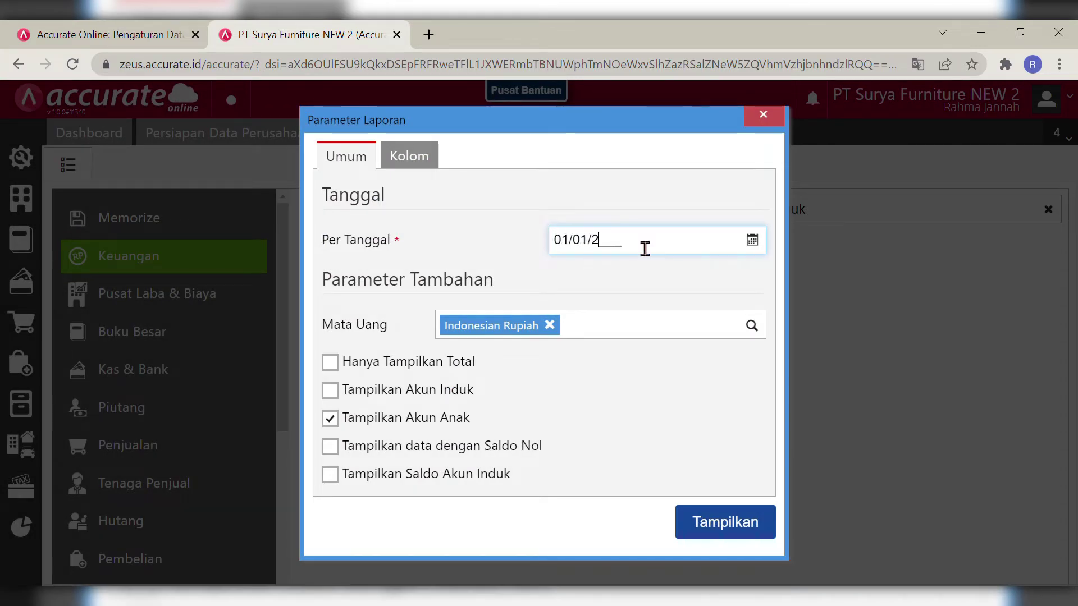
pyautogui.write('019')
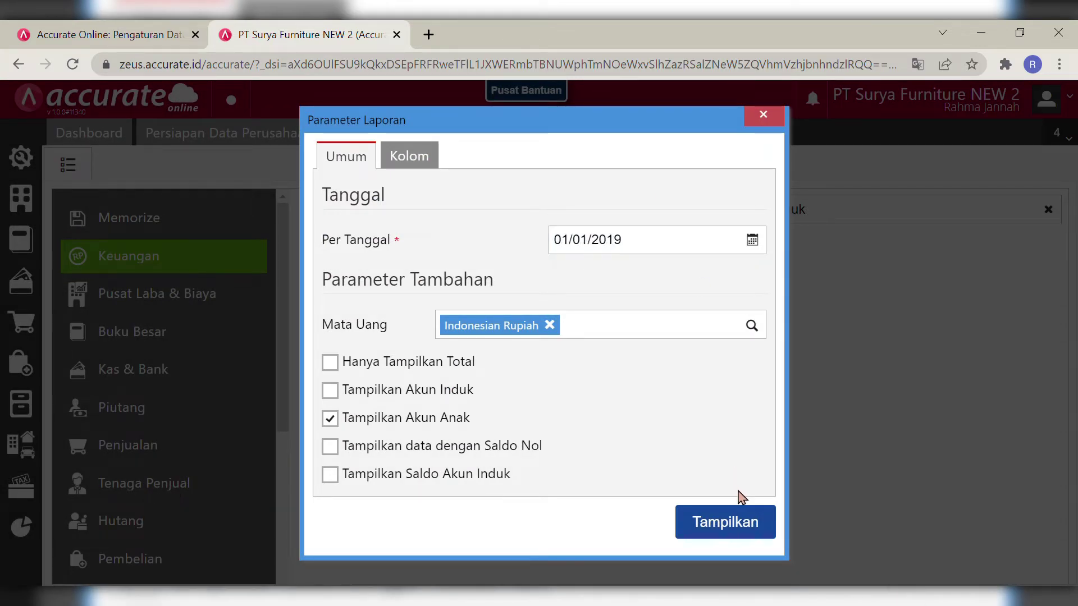
pyautogui.click(737, 522)
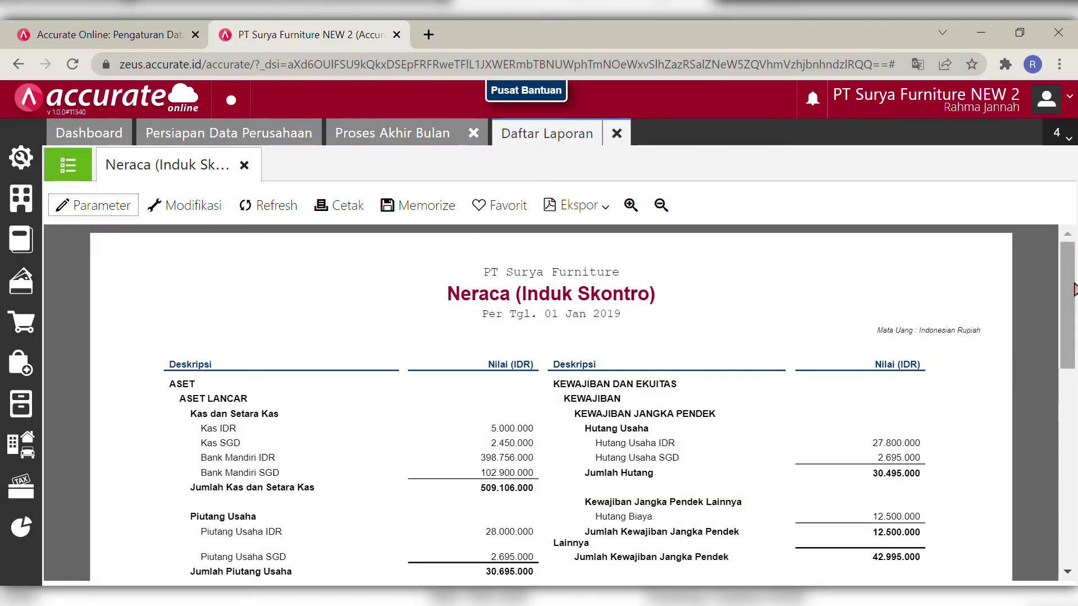
# - Review the balance sheet down to the asset, liability and equity totals, and close the reports and month-end process pages
pyautogui.scroll(-2, 1072, 311)
pyautogui.moveTo(1071, 312); pyautogui.dragTo(1071, 438)
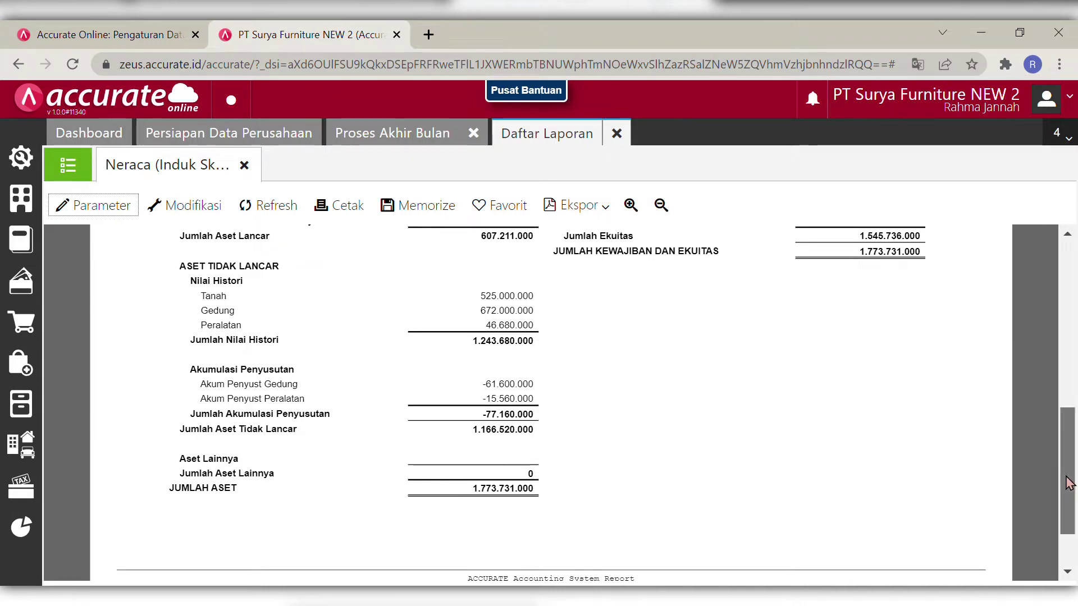
pyautogui.moveTo(1068, 485)
pyautogui.mouseDown()
pyautogui.moveTo(1029, 307)
pyautogui.moveTo(1056, 470)
pyautogui.mouseUp()
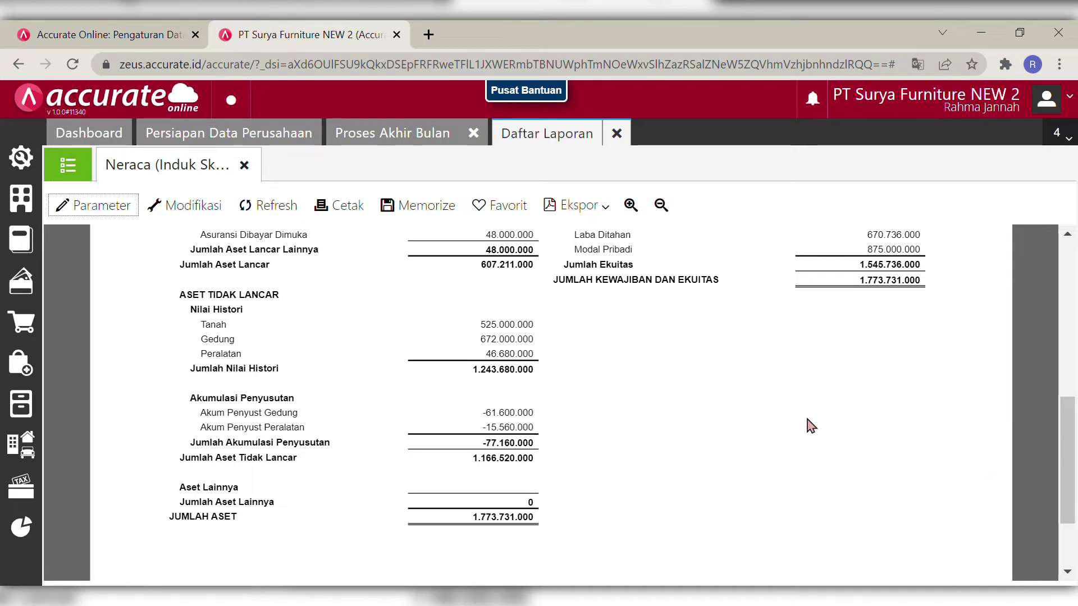
pyautogui.click(627, 146)
pyautogui.click(474, 135)
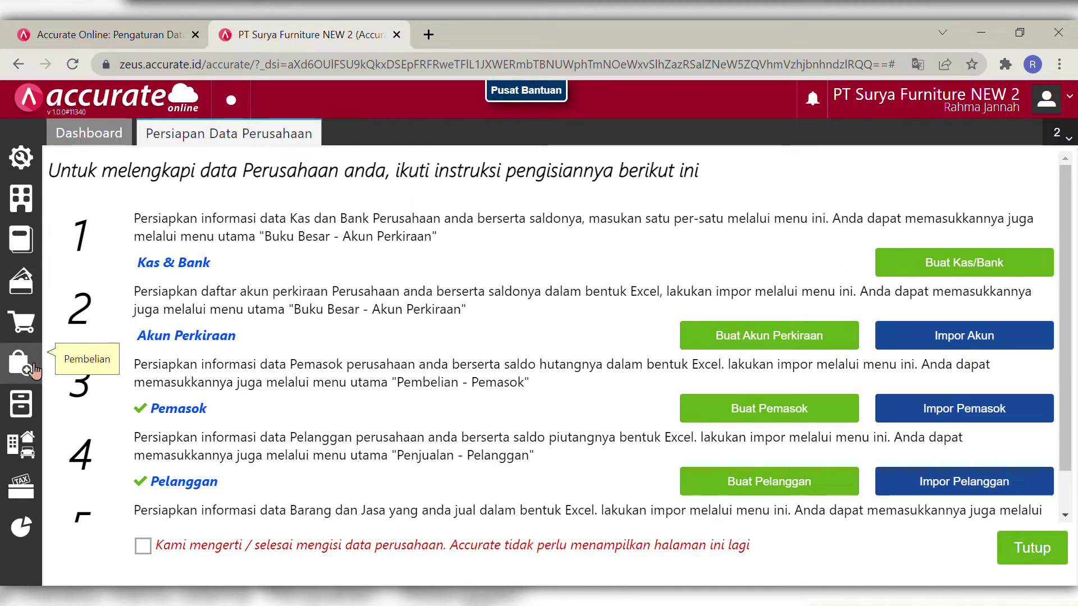
# - Start a new Permintaan Barang inventory request and set its date to 02/01/2019
pyautogui.click(21, 403)
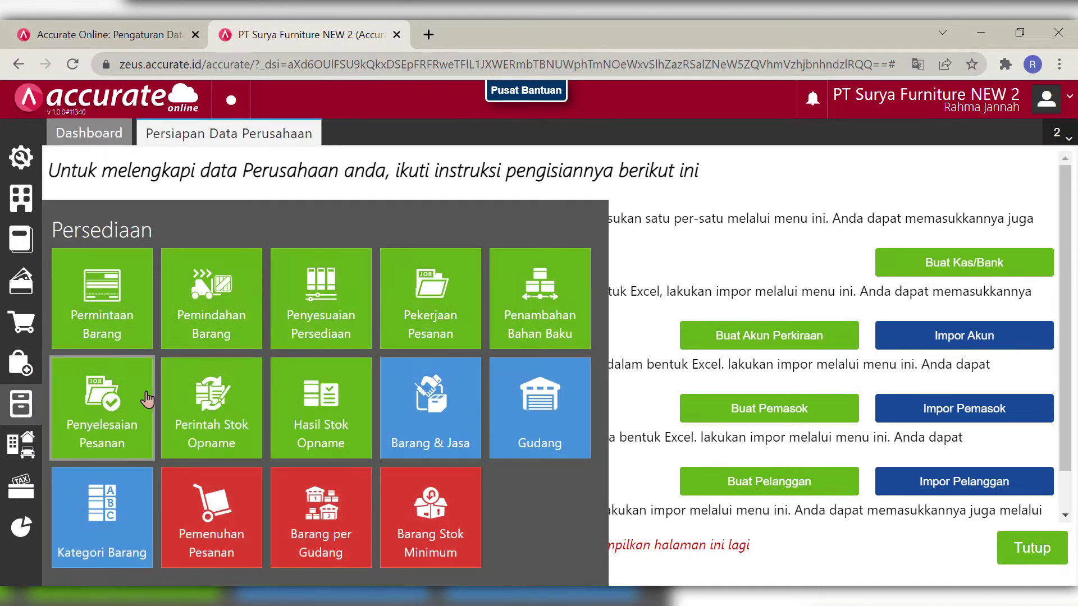
pyautogui.click(131, 319)
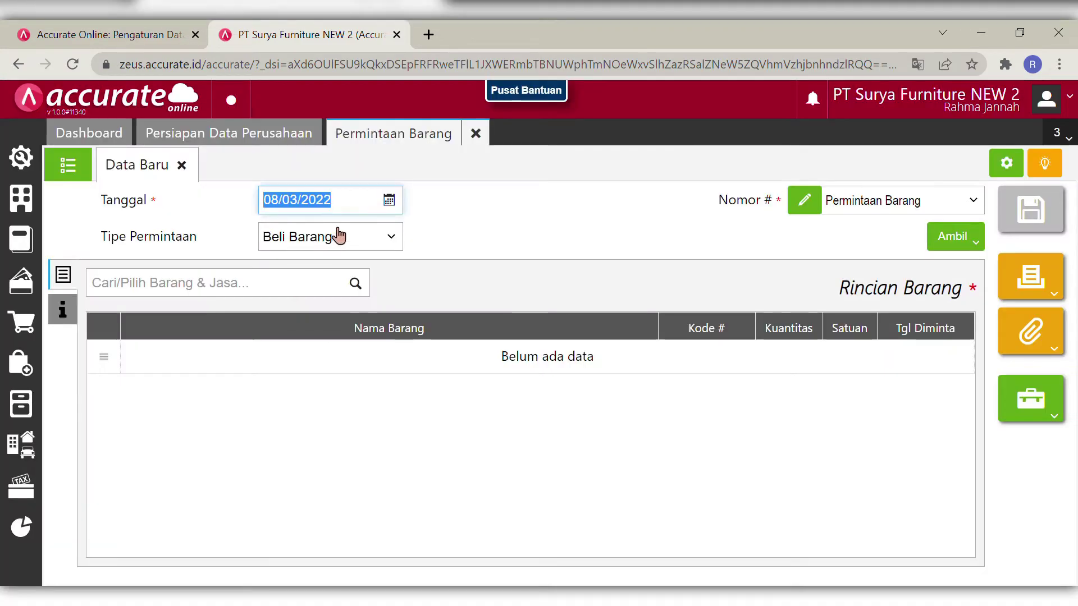
pyautogui.press('BackSpace')
pyautogui.write('02/01/')
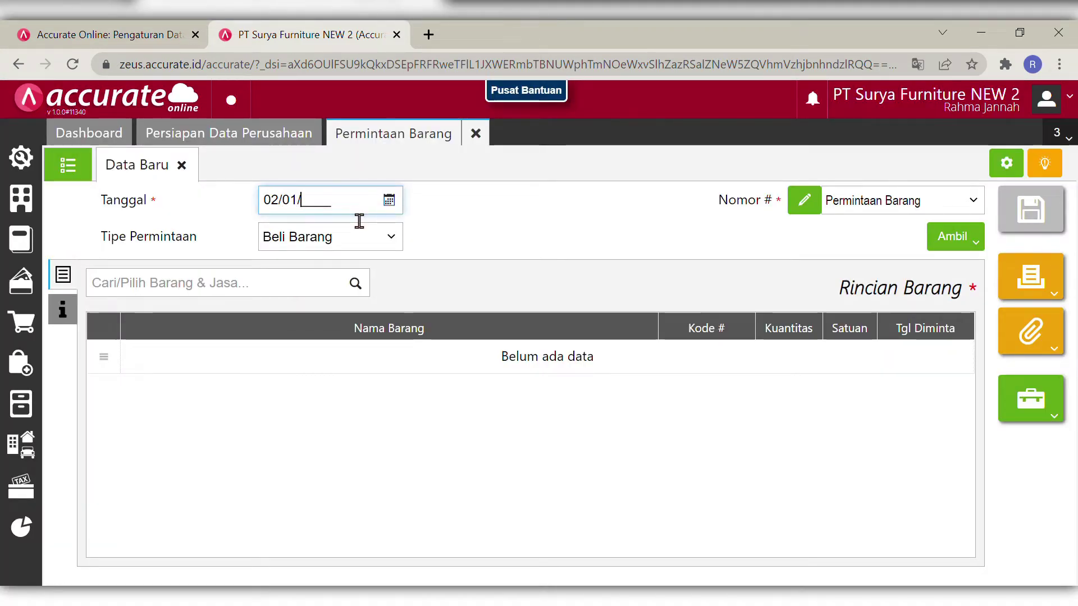
pyautogui.write('2019')
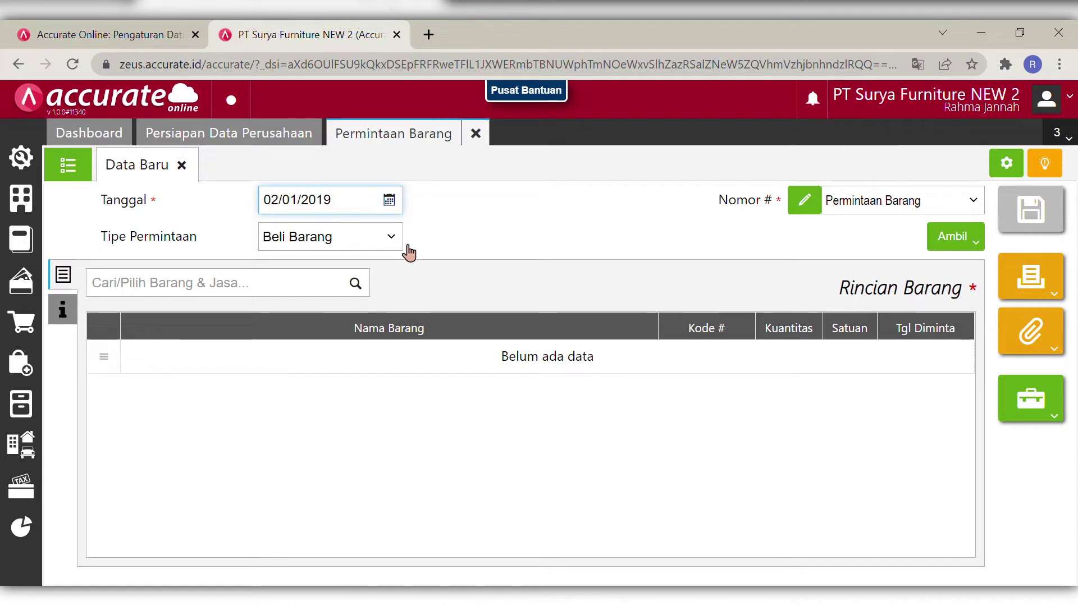
pyautogui.click(578, 259)
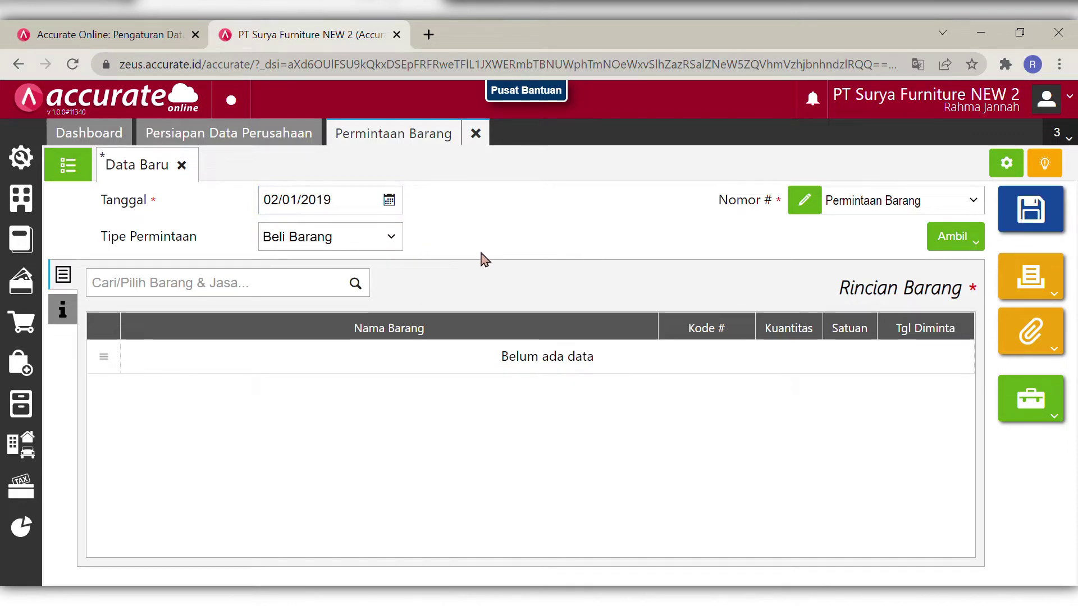
# - Add Meja Persegi to the item request with a quantity of 10 PCS and requested date 03/01/2019
pyautogui.click(290, 302)
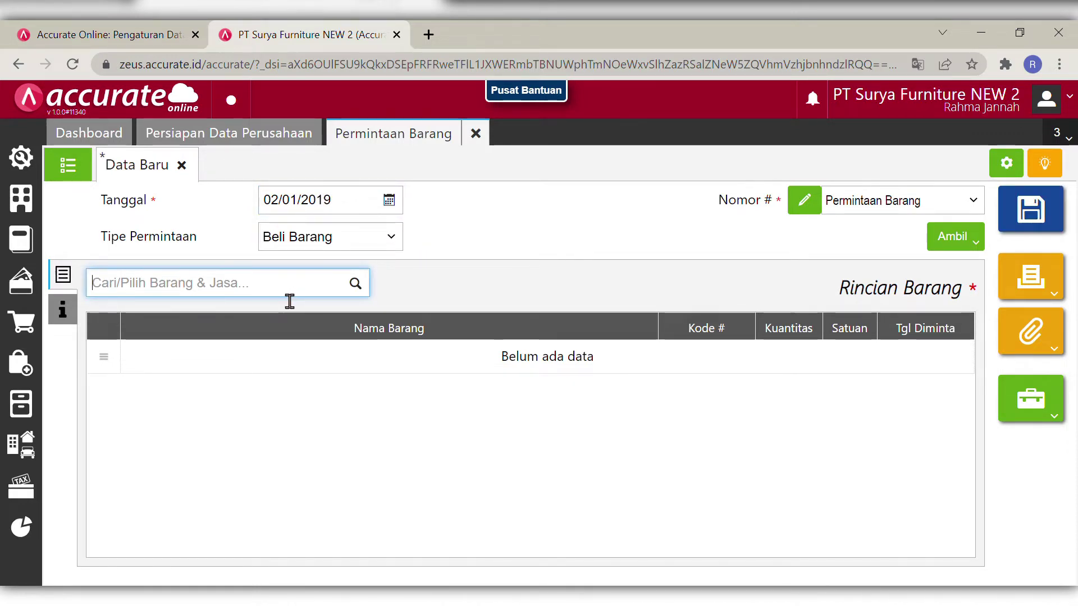
pyautogui.write('meja per')
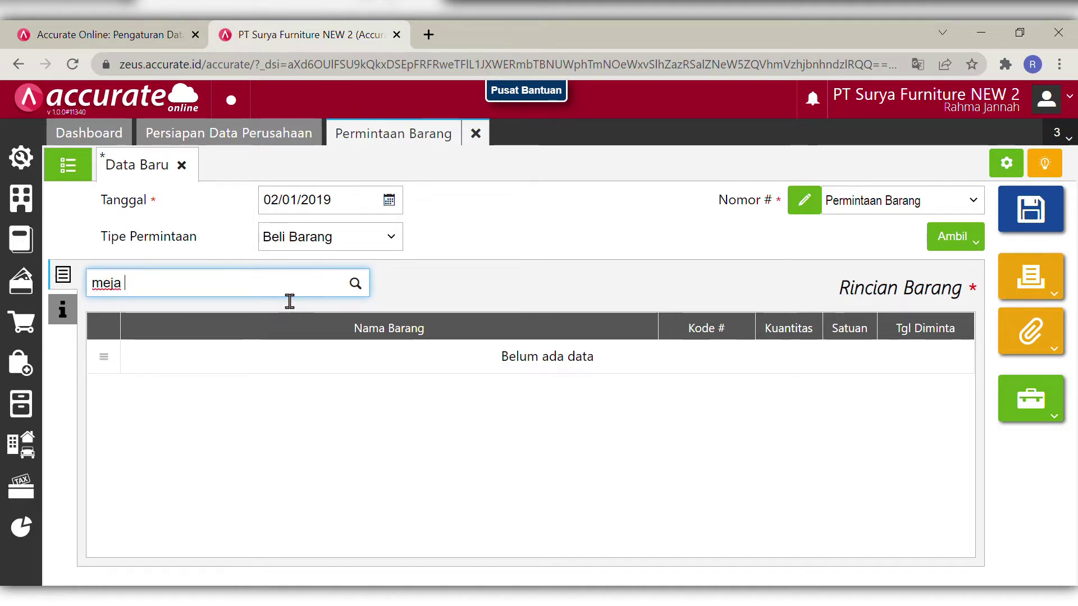
pyautogui.click(272, 336)
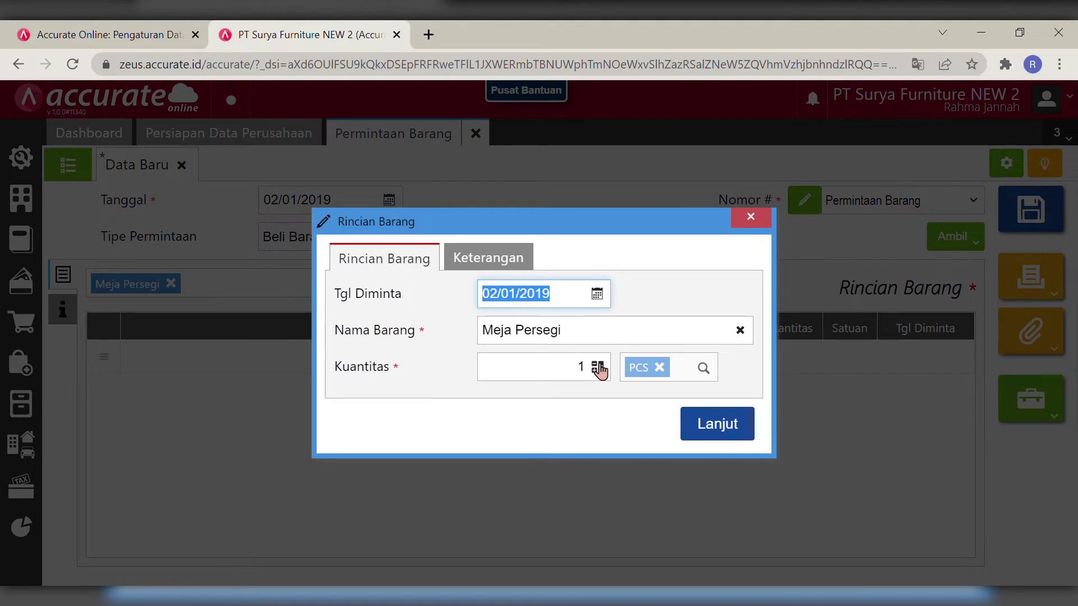
pyautogui.click(599, 373)
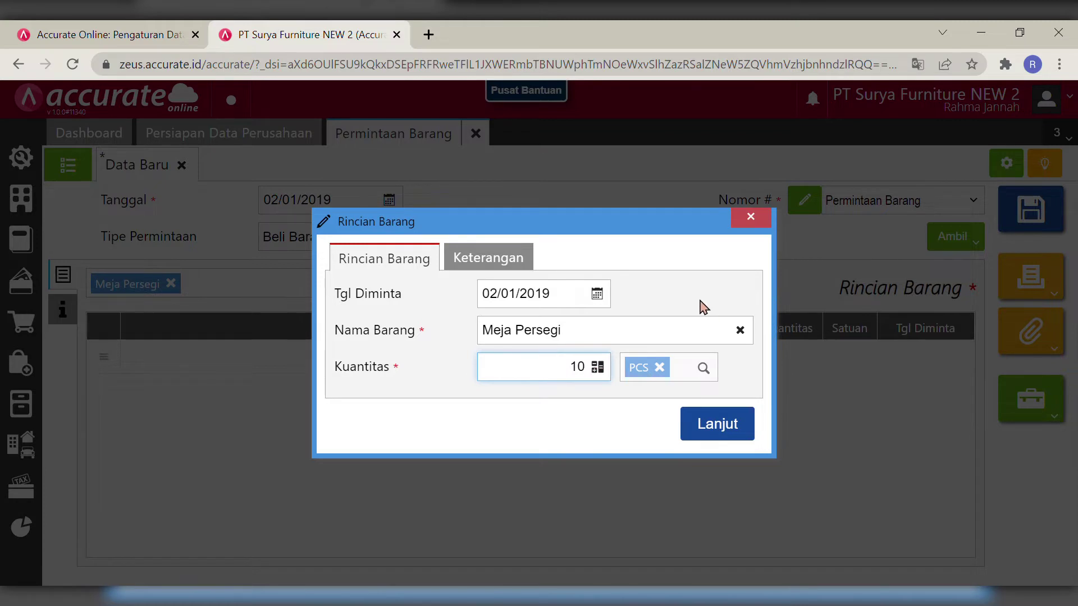
pyautogui.click(567, 307)
pyautogui.press('BackSpace')
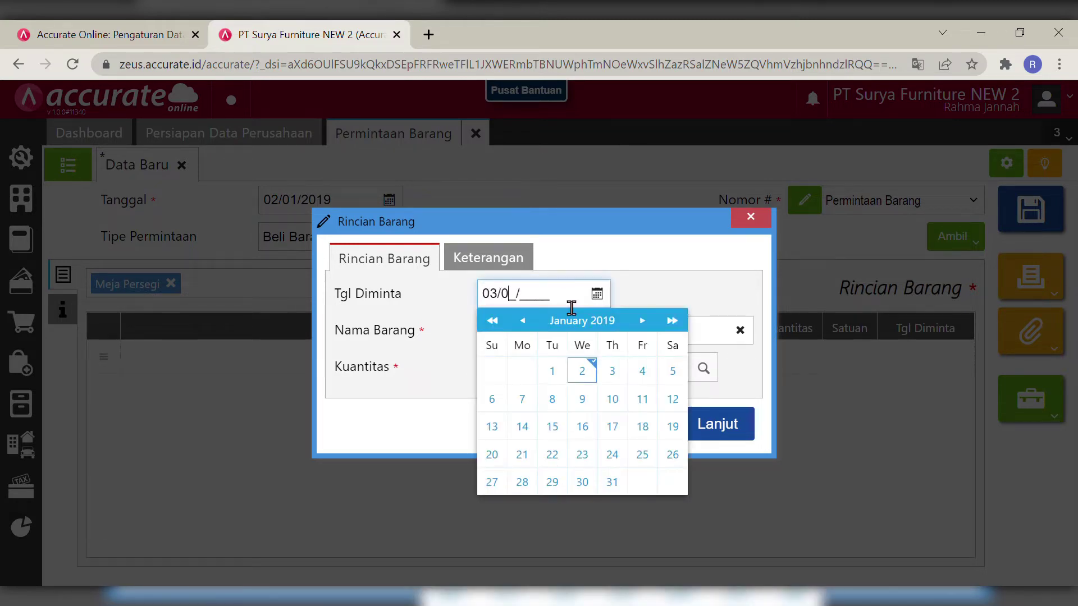
pyautogui.click(712, 284)
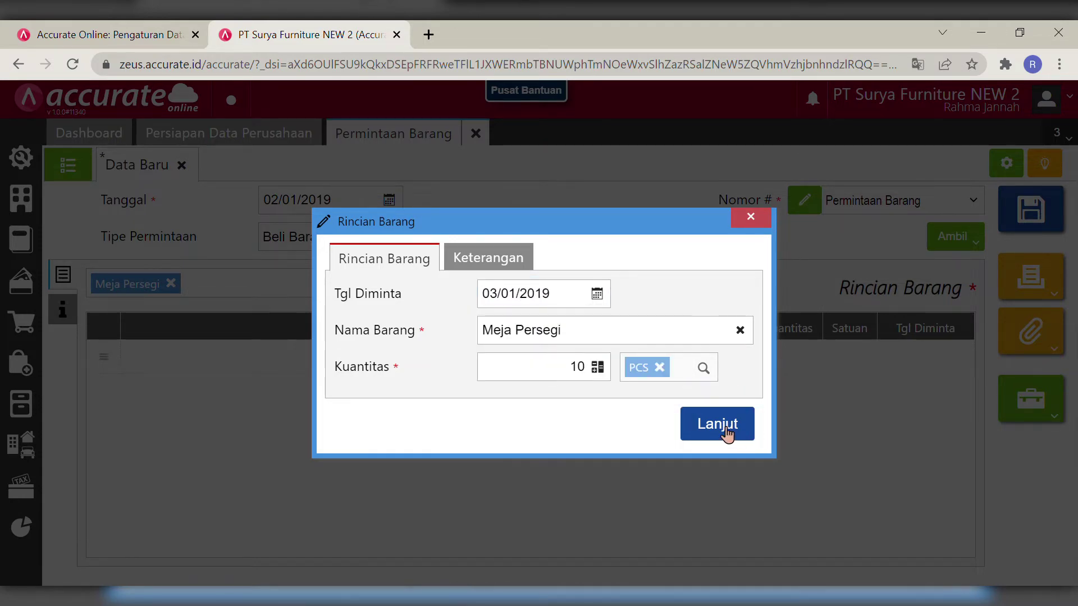
pyautogui.click(739, 439)
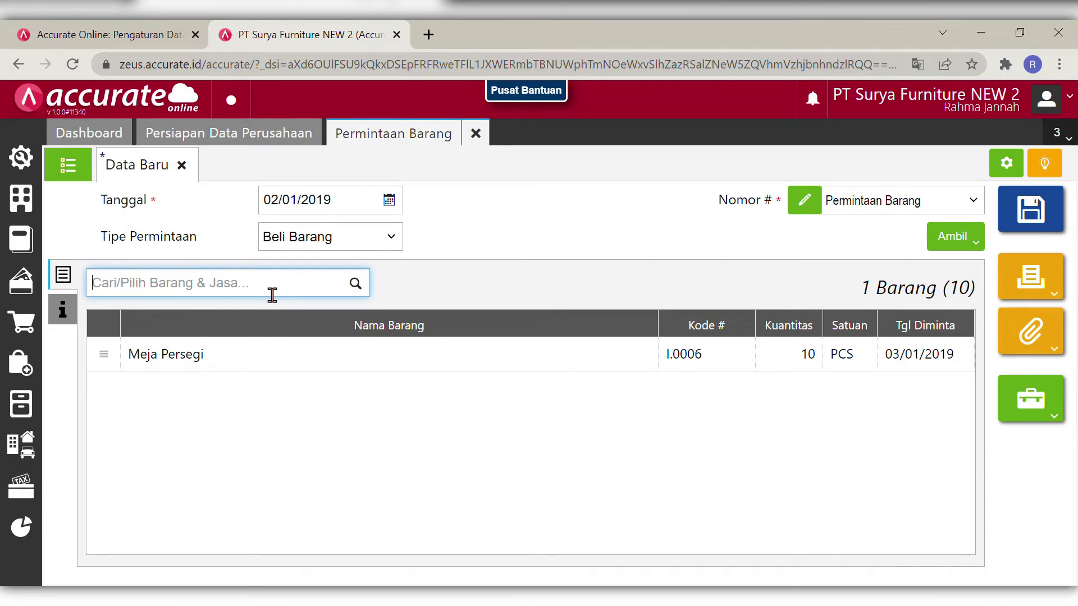
# - Add Meja Bundar to the item request with a quantity of 20 PCS and requested date 03/01/2019
pyautogui.write('meja bu')
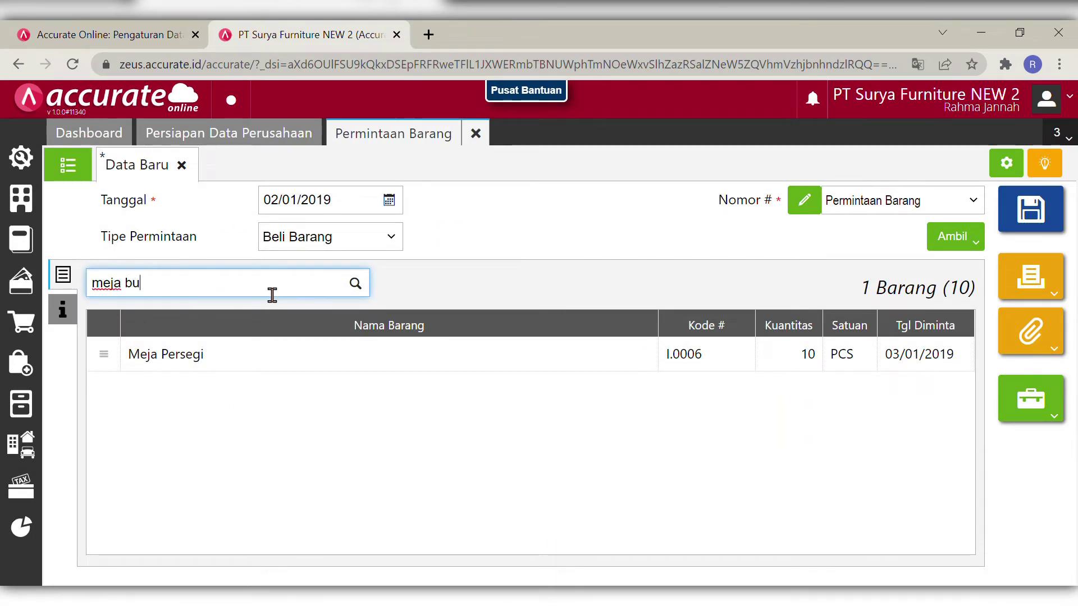
pyautogui.write('n')
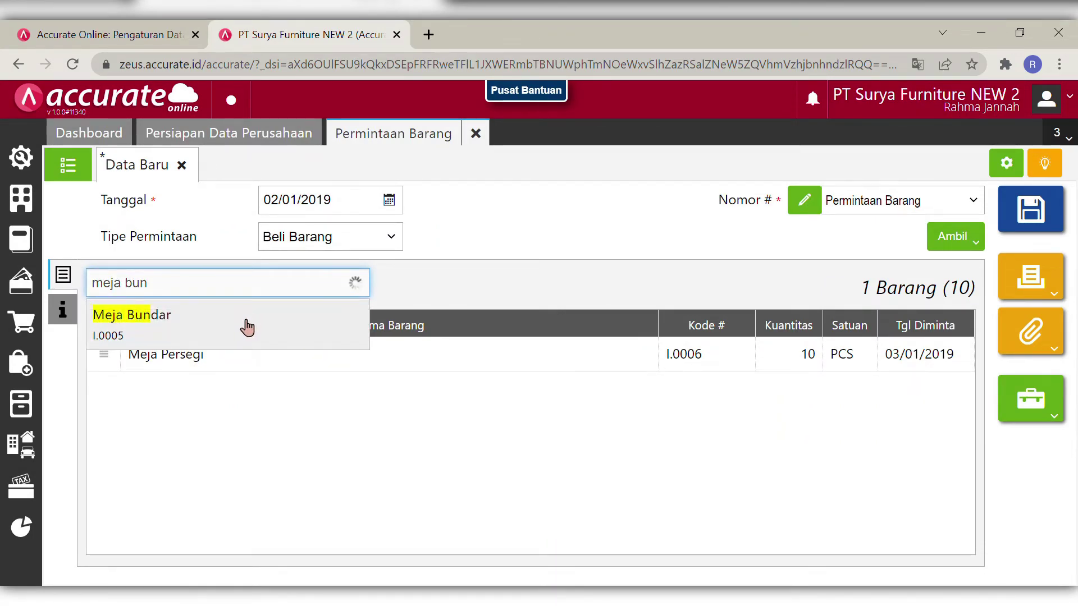
pyautogui.click(248, 327)
pyautogui.press('BackSpace')
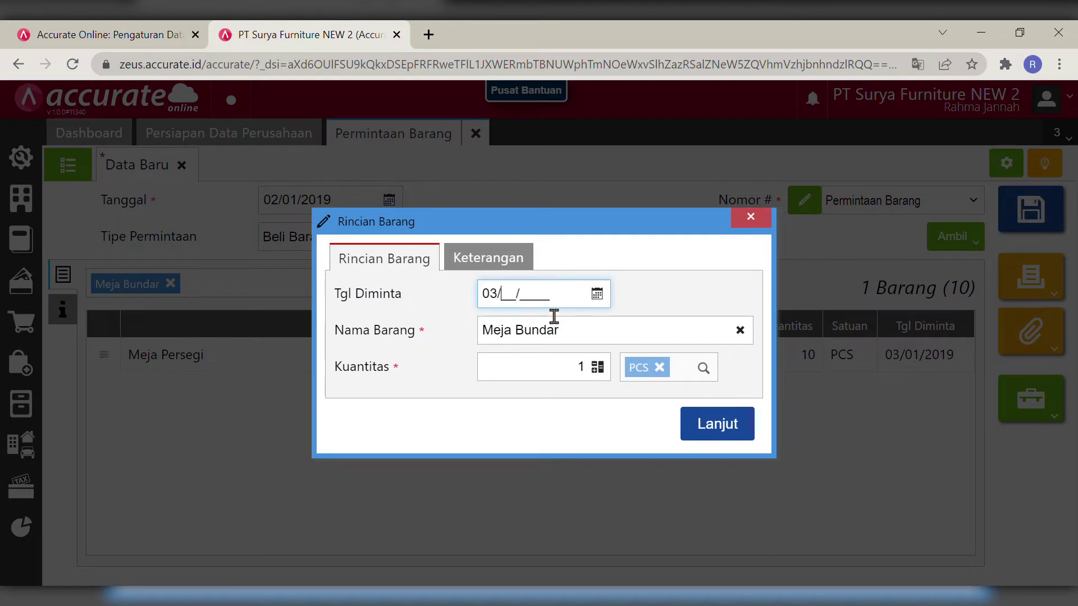
pyautogui.click(597, 375)
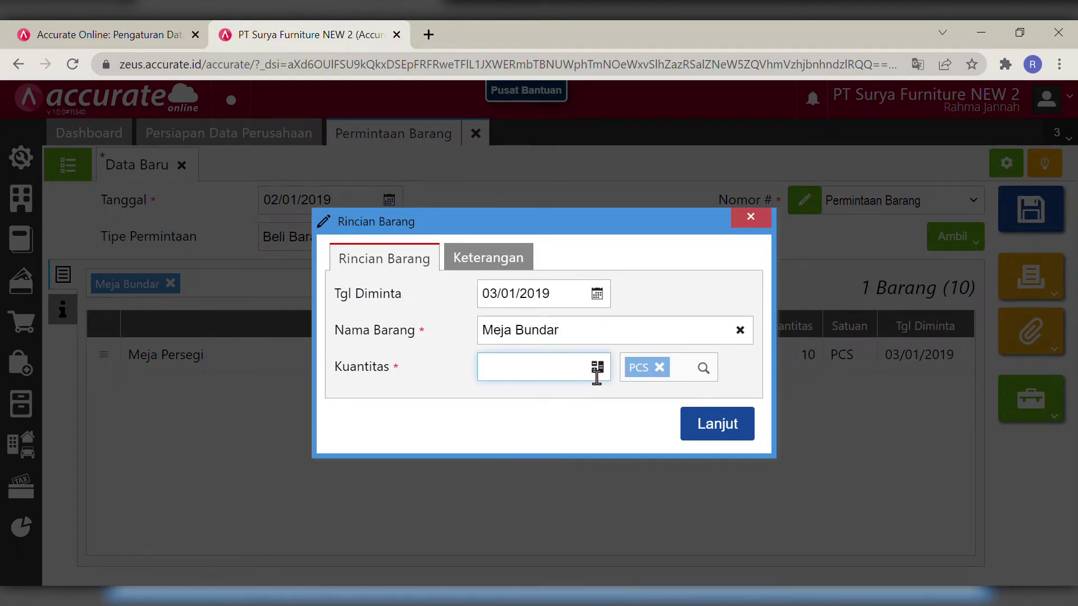
pyautogui.write('20')
pyautogui.click(667, 312)
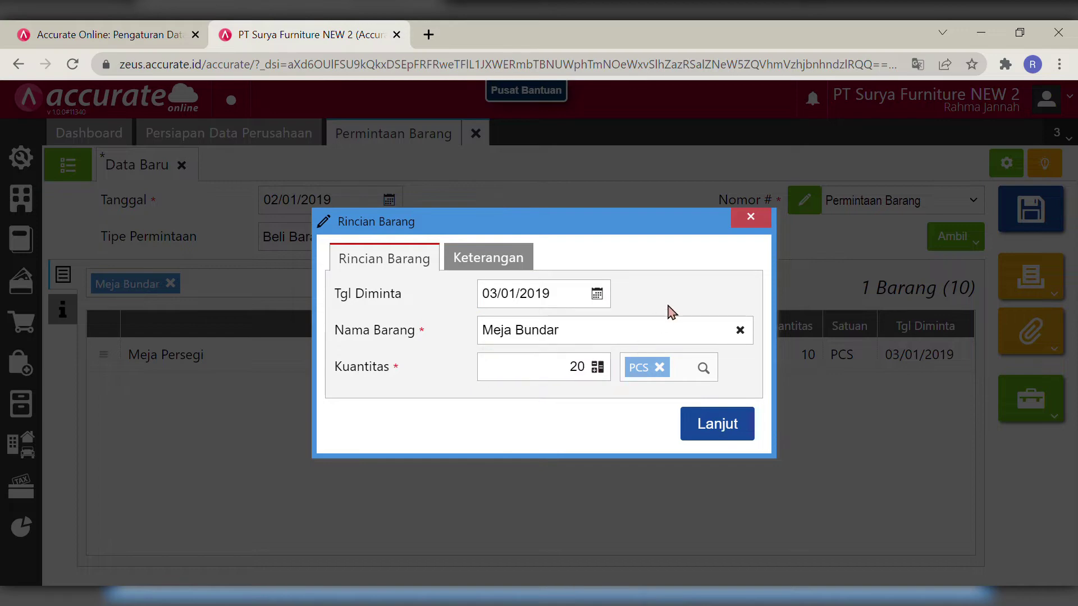
pyautogui.click(717, 423)
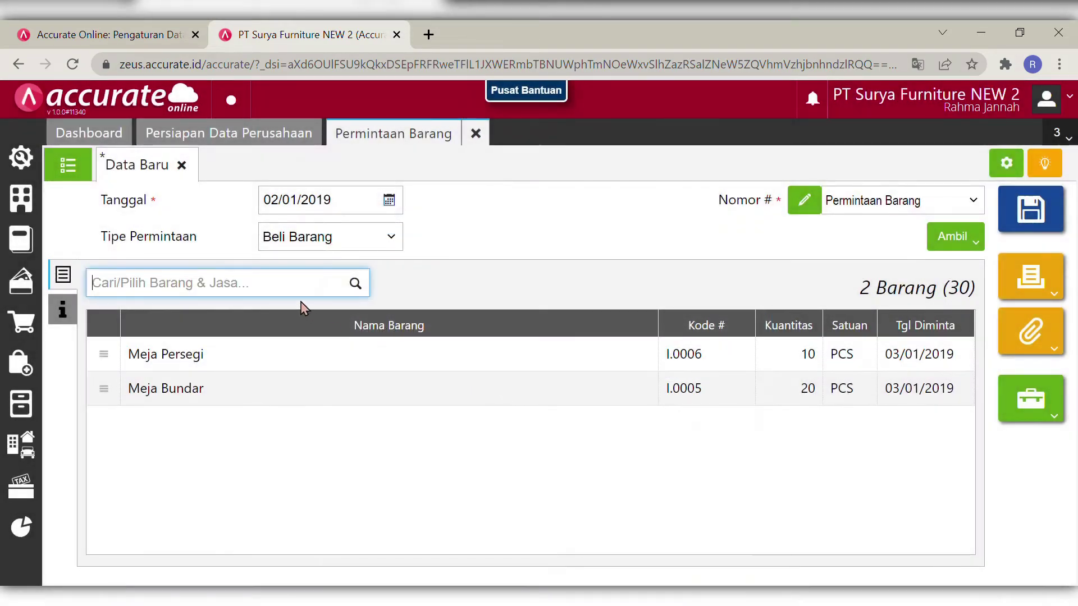
# - Add Meja Kerja to the item request with a quantity of 10 PCS and requested date 03/01/2019
pyautogui.write('meja k')
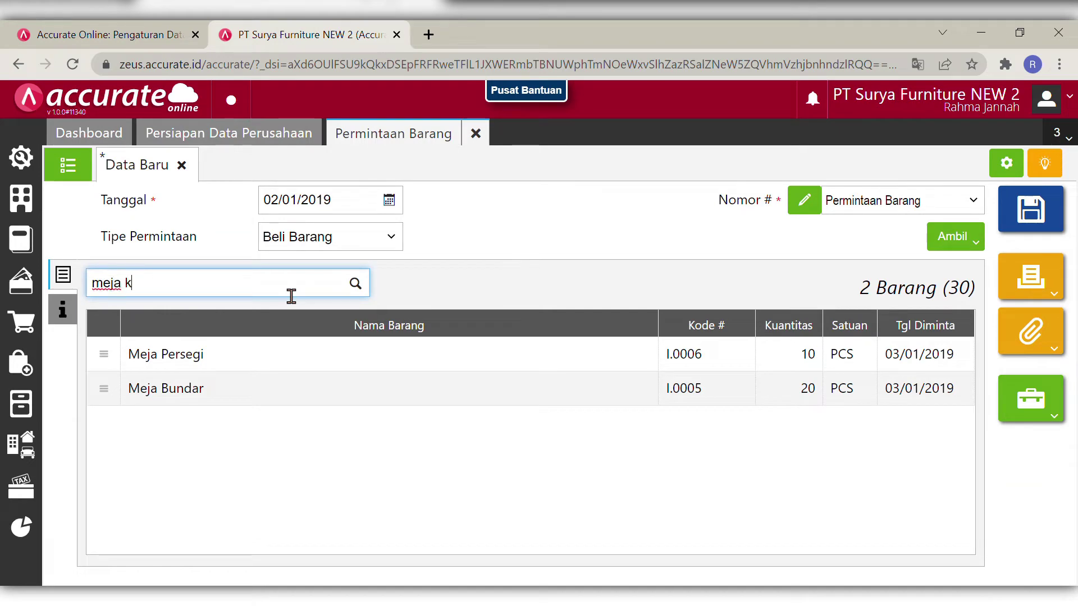
pyautogui.write('er')
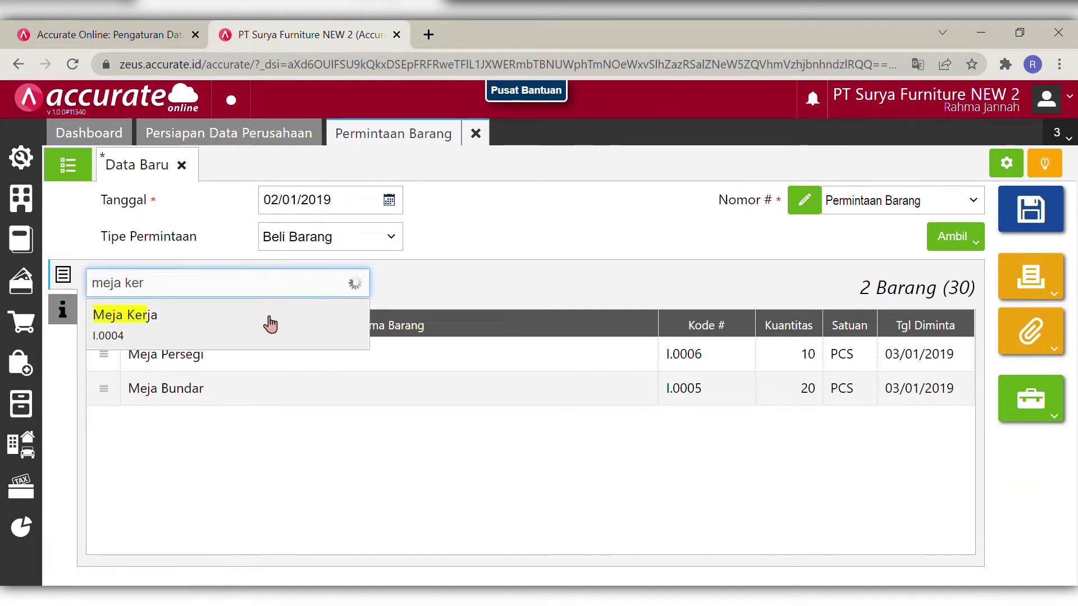
pyautogui.click(270, 319)
pyautogui.press('BackSpace')
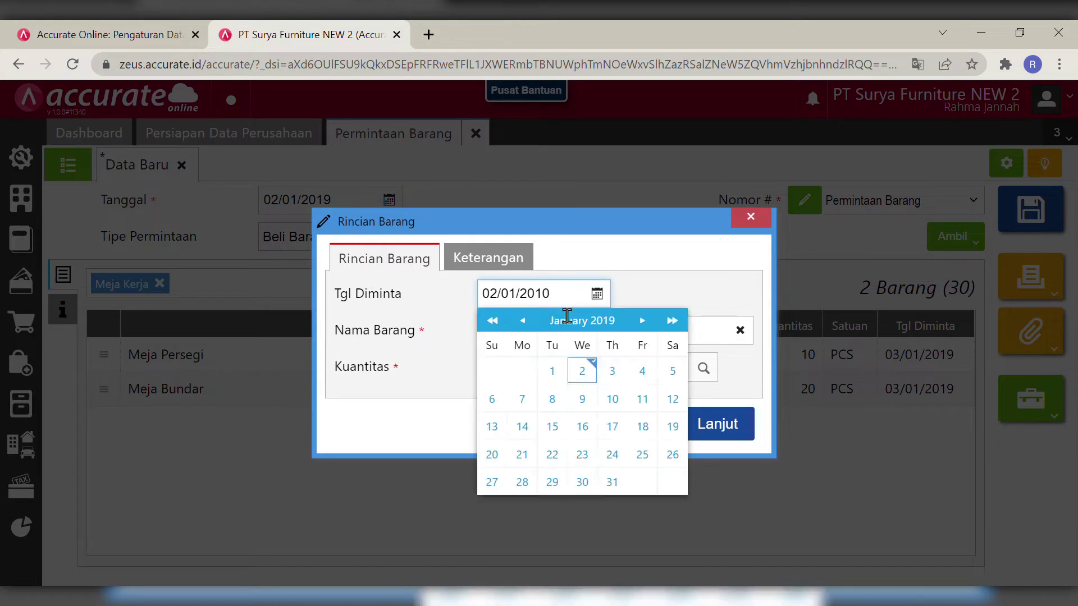
pyautogui.hotkey('ctrl', 'a')
pyautogui.press('BackSpace')
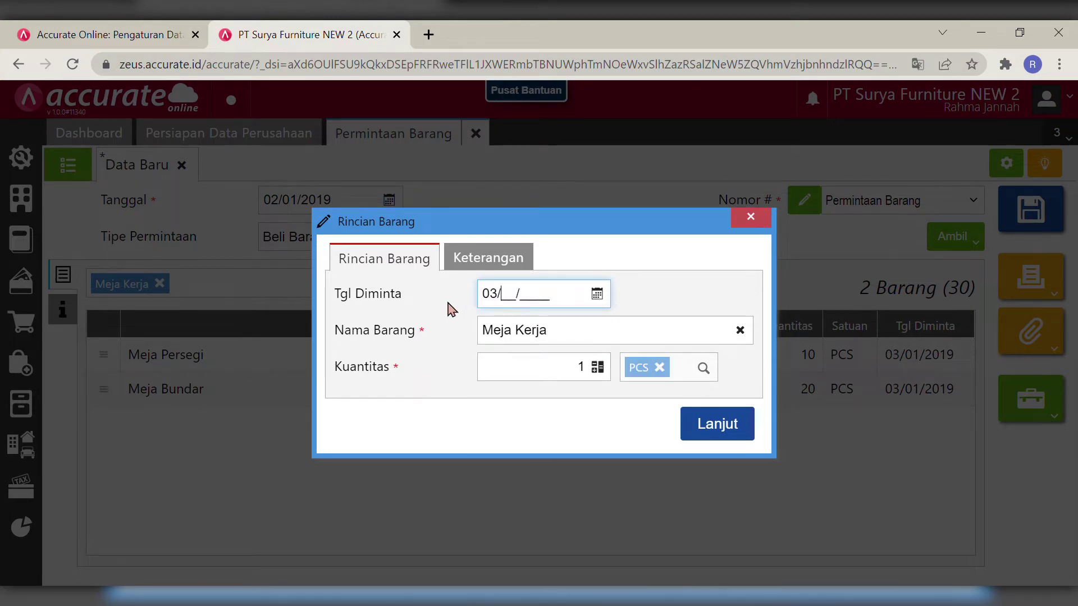
pyautogui.click(595, 377)
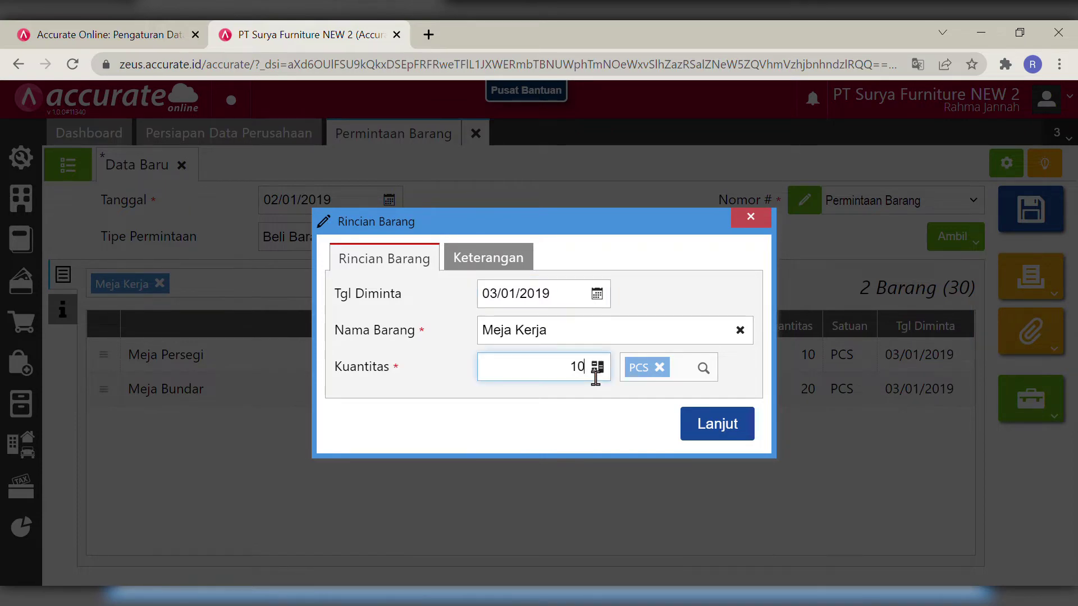
pyautogui.write('0')
pyautogui.click(693, 304)
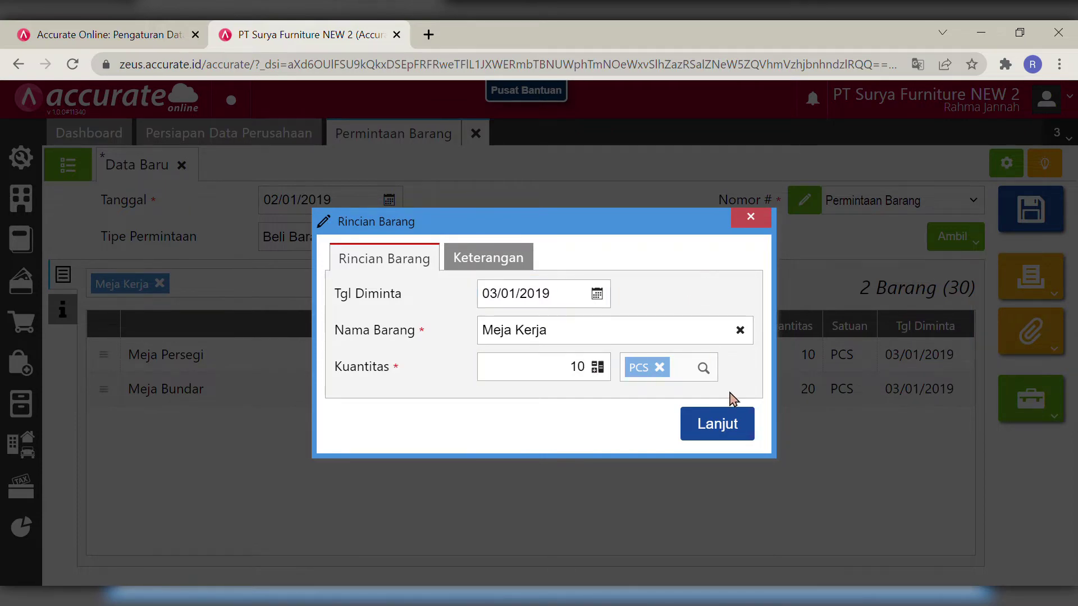
pyautogui.click(712, 425)
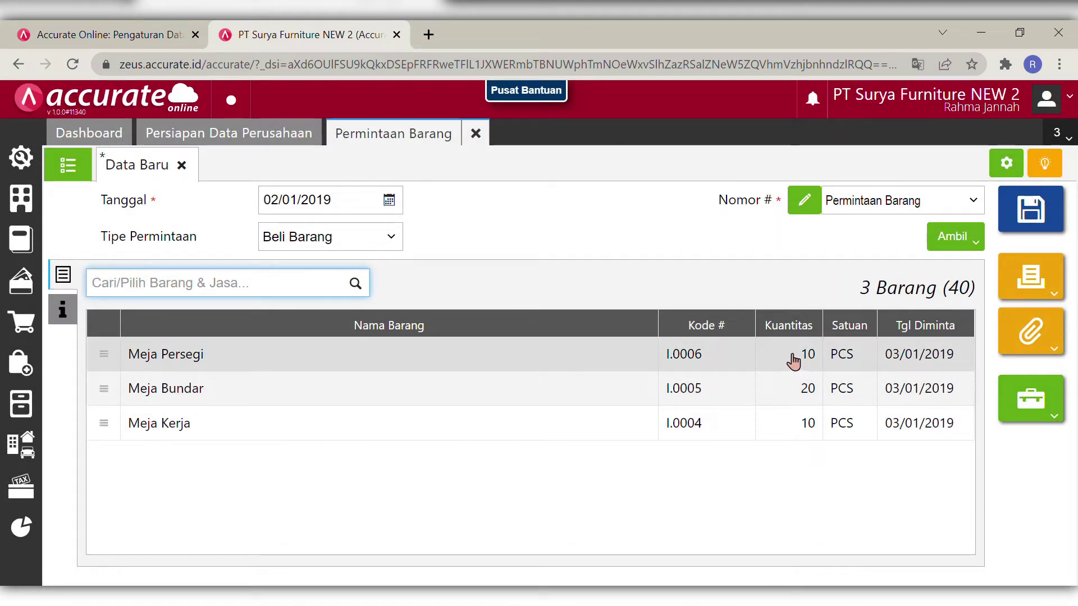
# - Check the item details of the Meja Persegi, Meja Bundar and Meja Kerja lines one after another
pyautogui.click(794, 361)
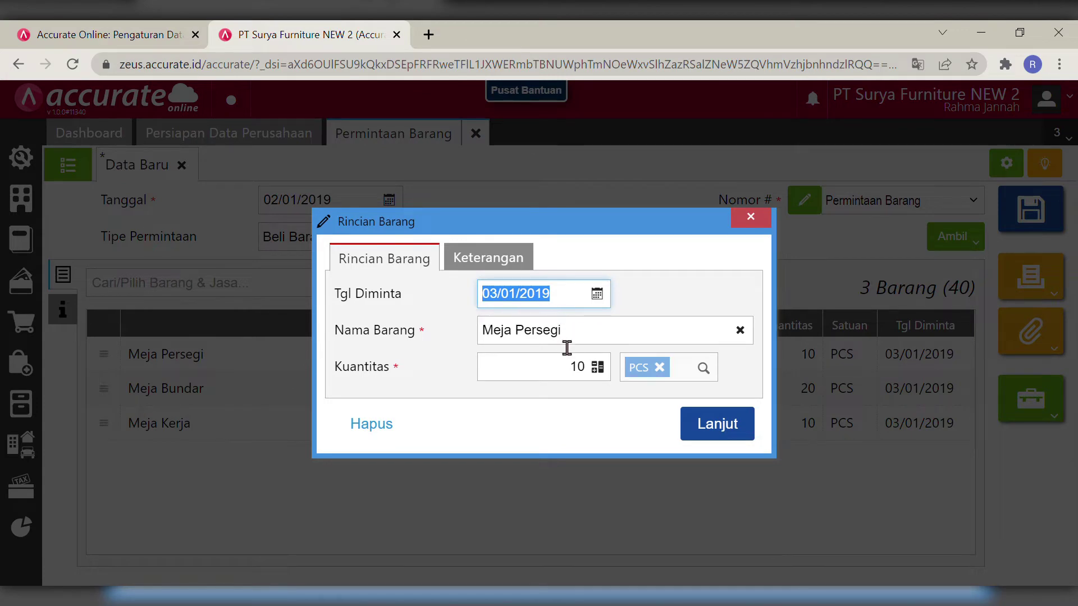
pyautogui.click(746, 429)
pyautogui.click(815, 390)
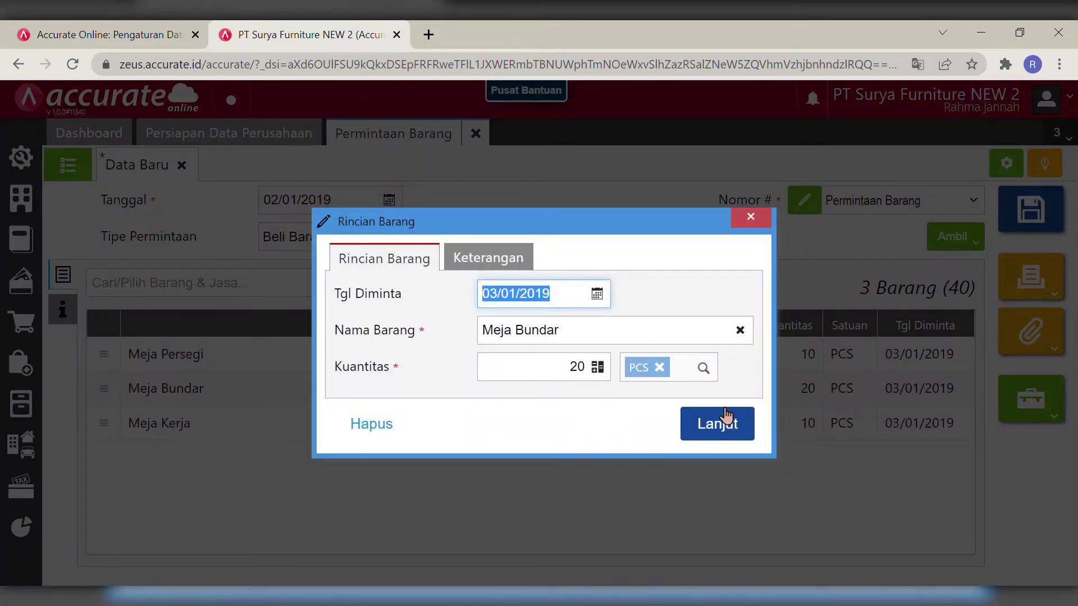
pyautogui.click(752, 432)
pyautogui.click(842, 429)
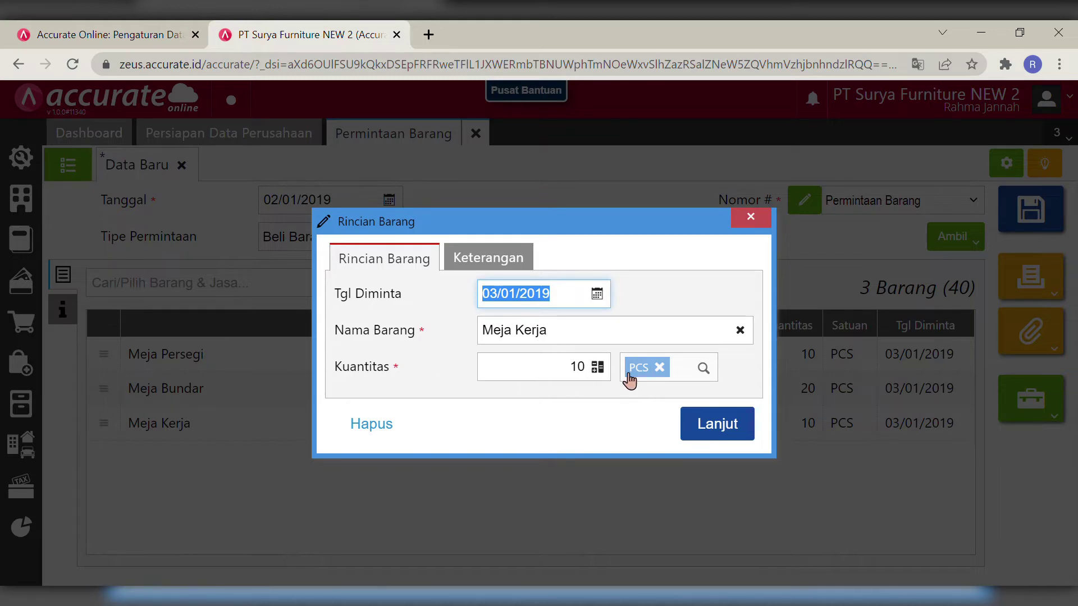
pyautogui.click(703, 422)
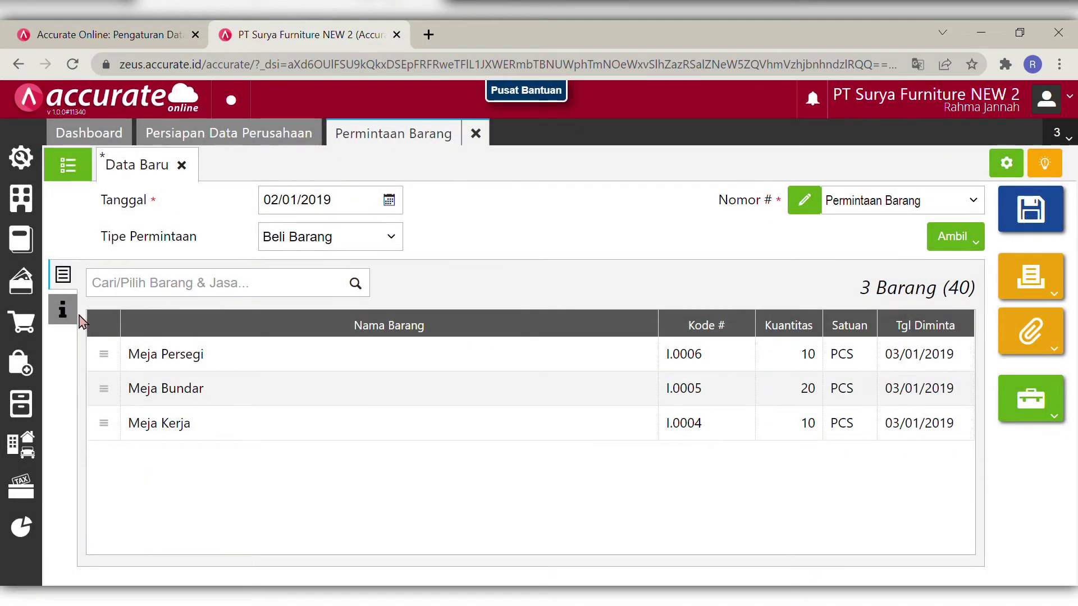
# - Fill in the item request's description with "Permintaan pembelian barang oleh bagian gudang"
pyautogui.click(80, 317)
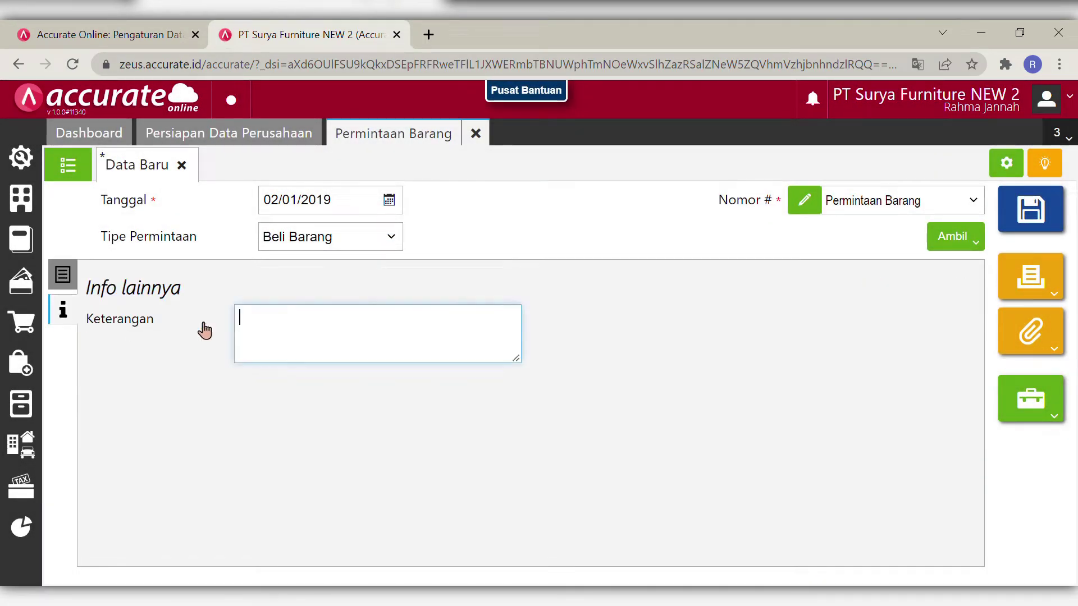
pyautogui.click(278, 348)
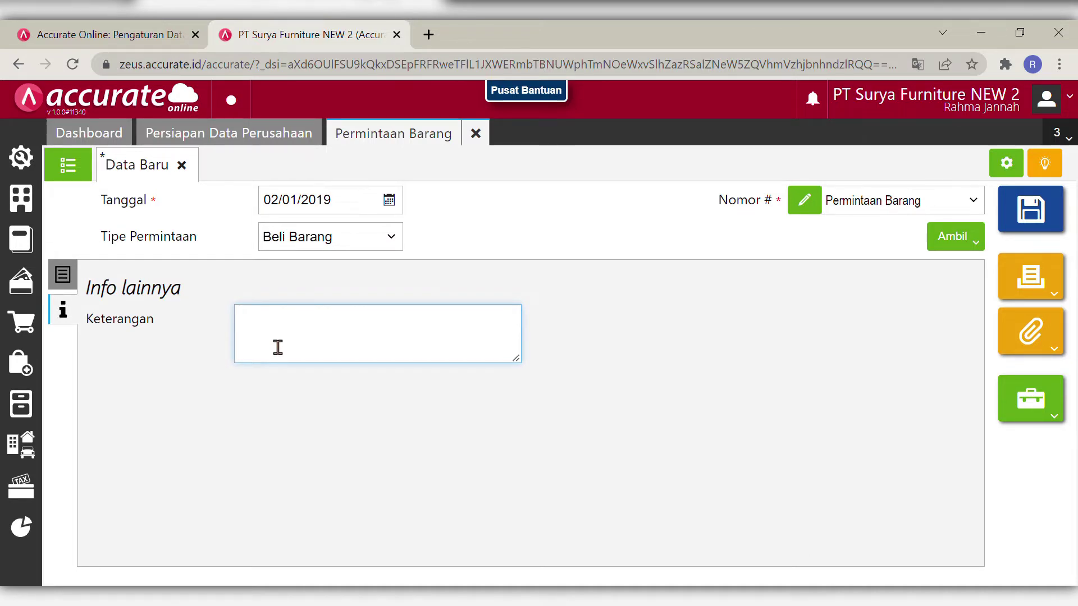
pyautogui.write('Perm')
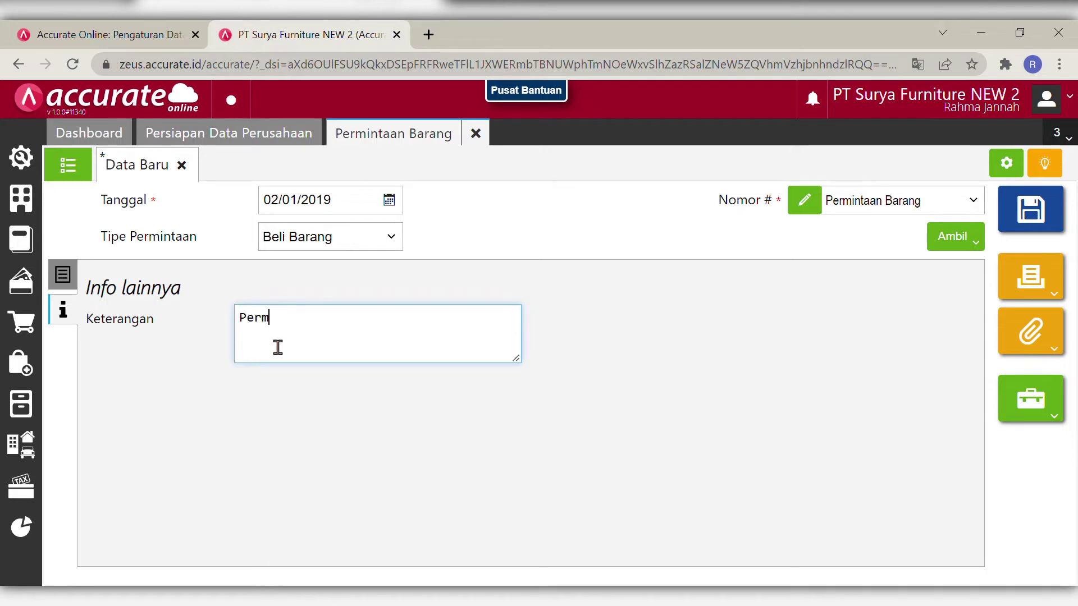
pyautogui.write('intaan')
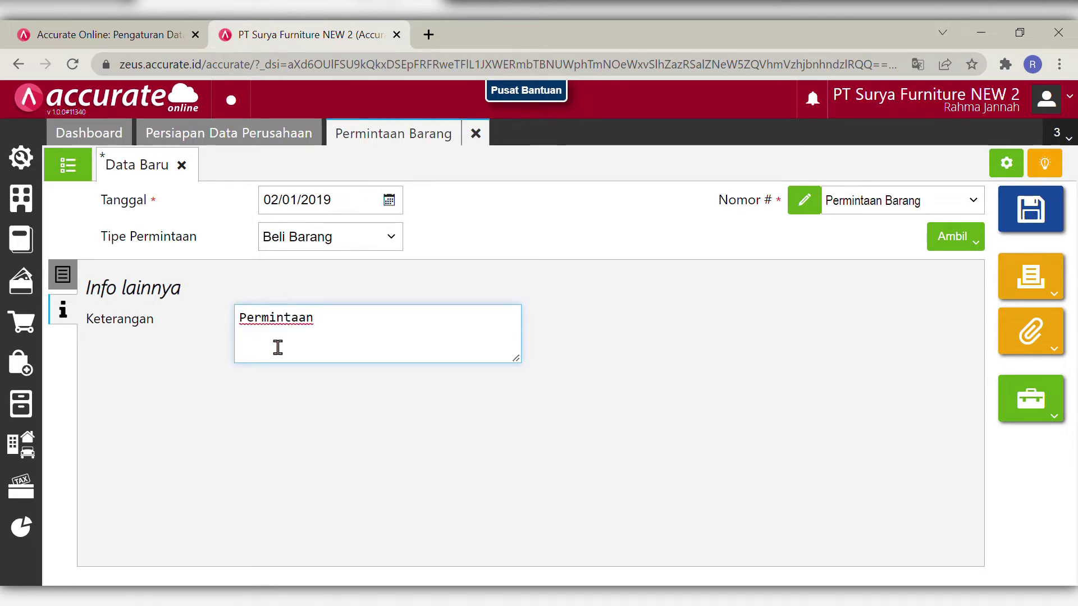
pyautogui.write(' pembelian bara')
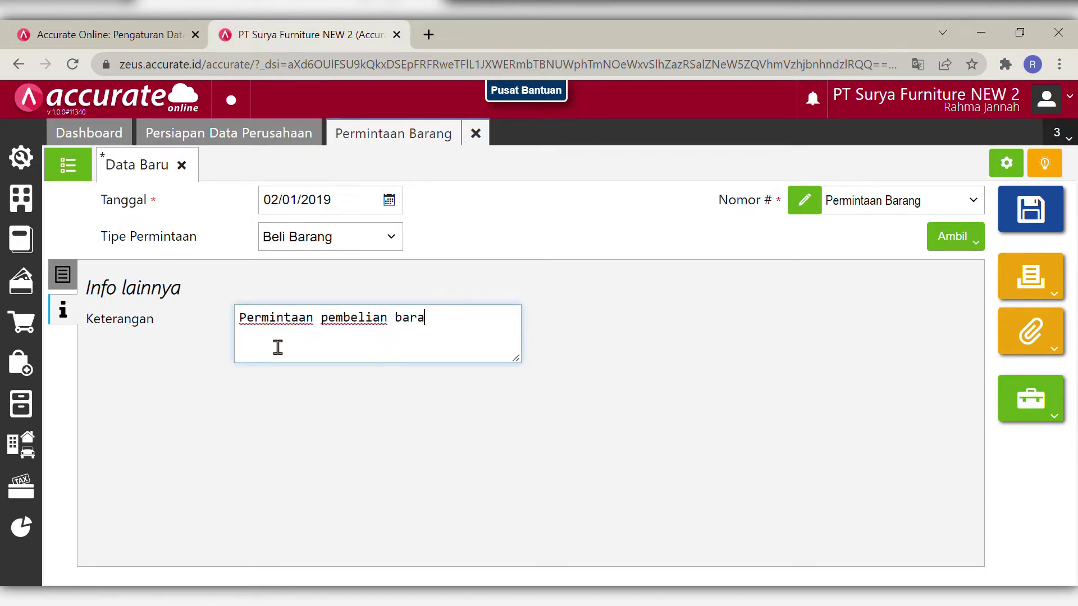
pyautogui.write('ng')
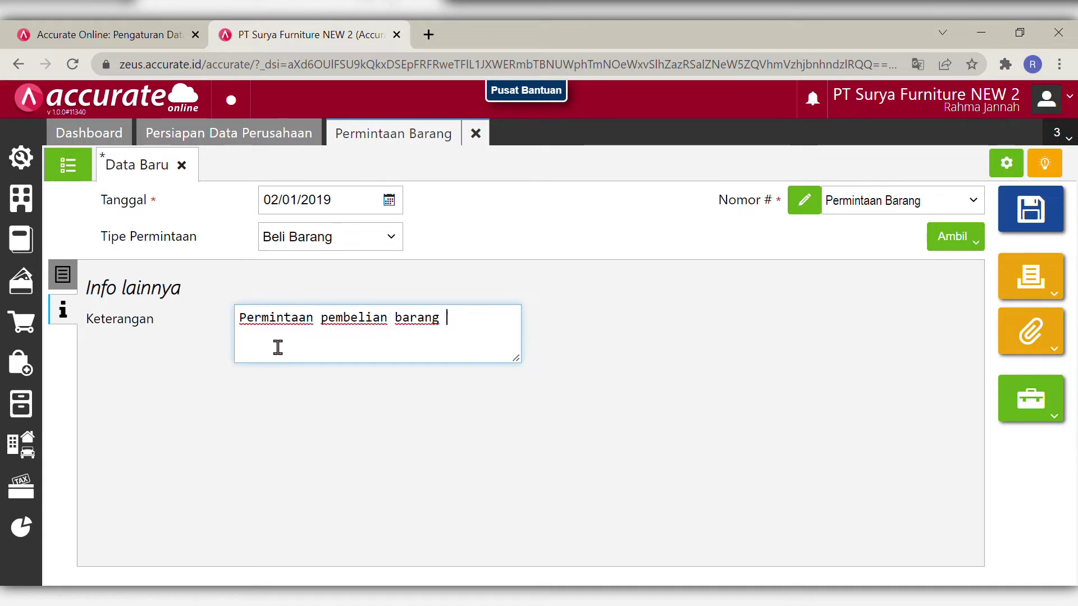
pyautogui.write(' pleh bagian g')
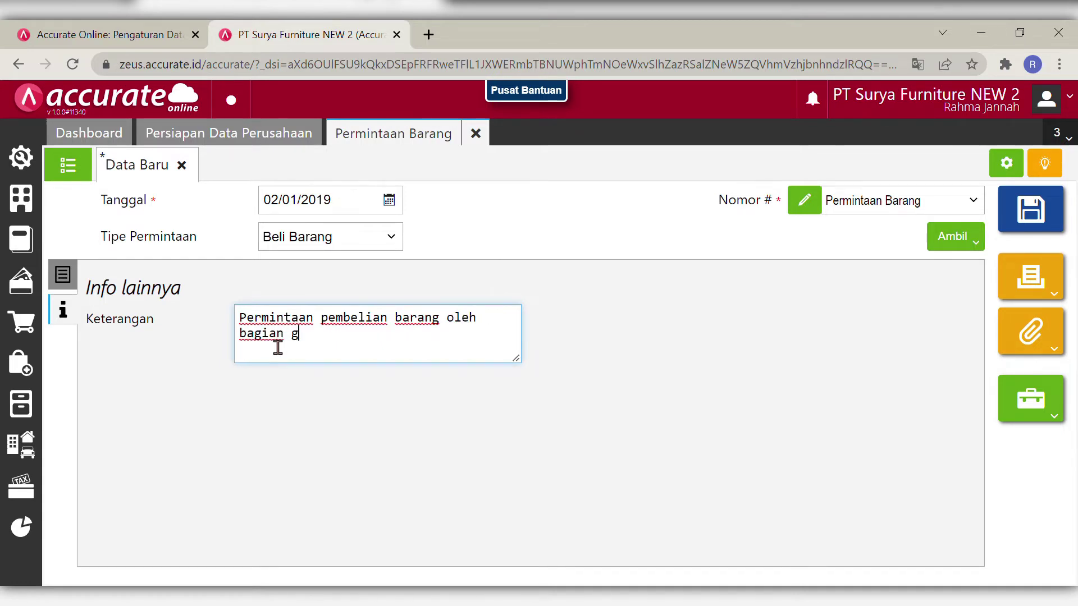
pyautogui.write('udang')
pyautogui.click(325, 423)
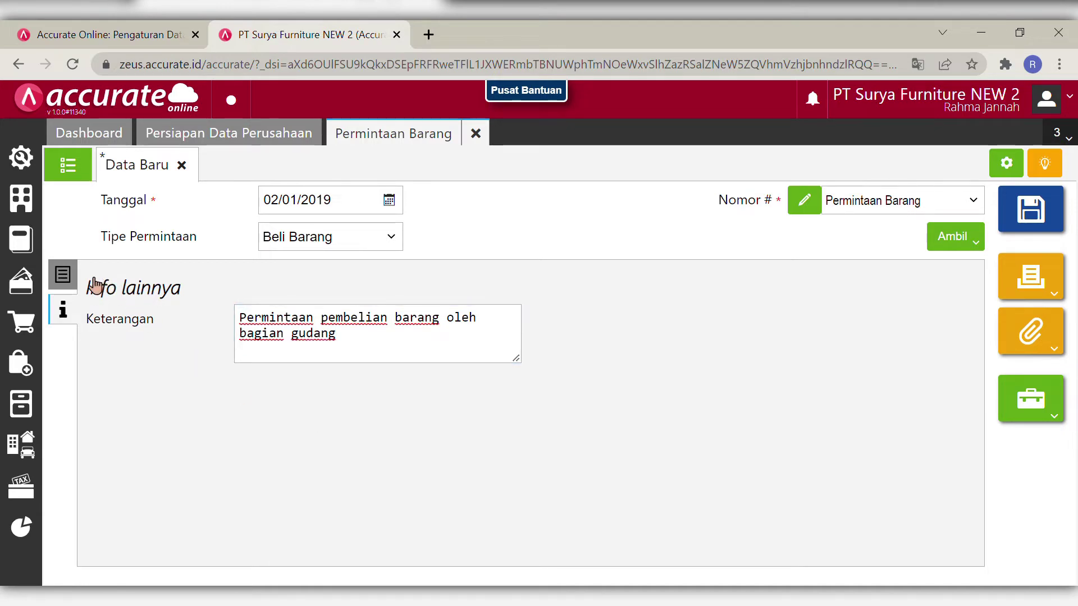
# - Return to the request's item lines, save the item request and close the Permintaan Barang form
pyautogui.click(63, 274)
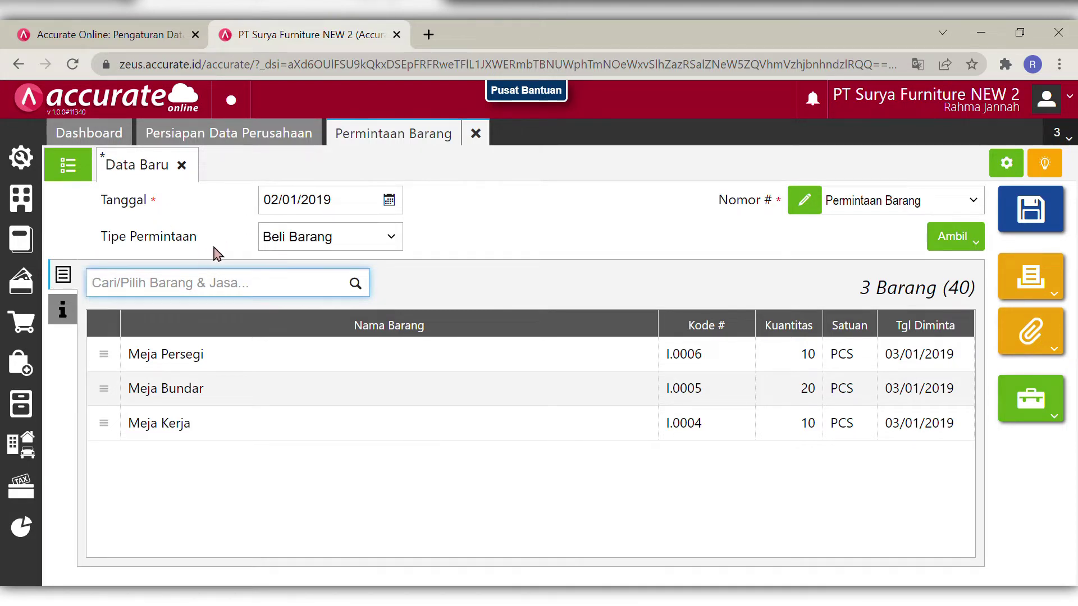
pyautogui.click(603, 279)
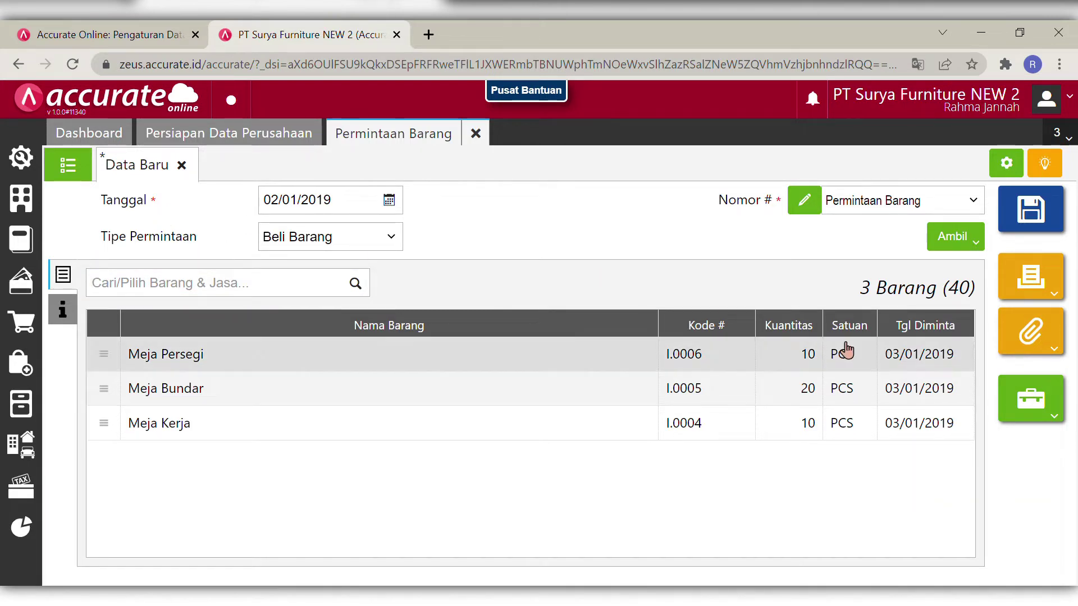
pyautogui.click(1044, 221)
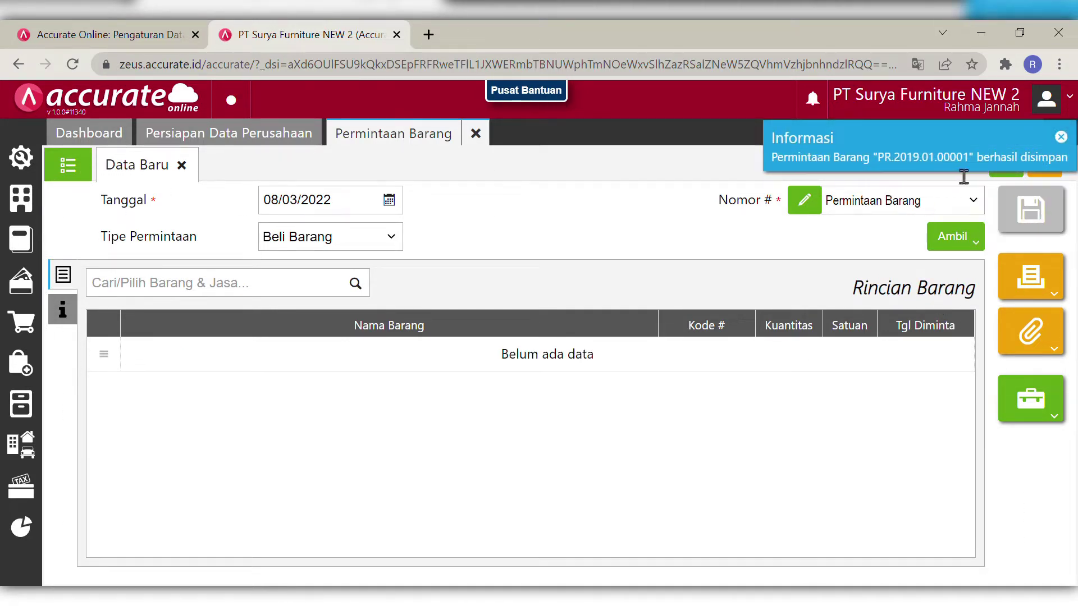
pyautogui.click(476, 133)
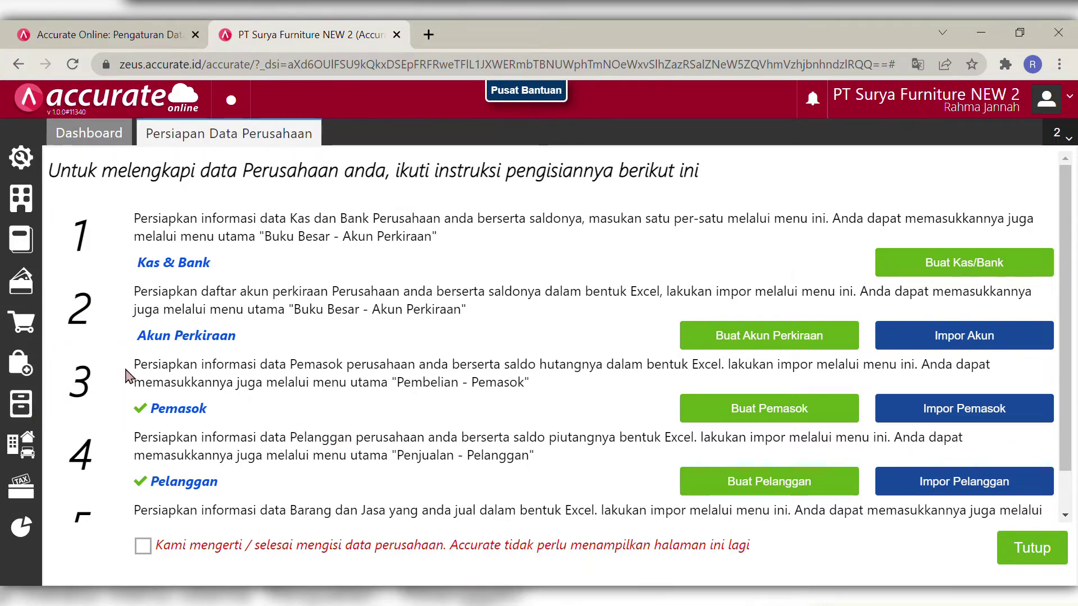
# - Start a new purchase order (Pesanan Pembelian) for supplier PT Sentra Furniture, dated 03/01/2019
pyautogui.click(24, 368)
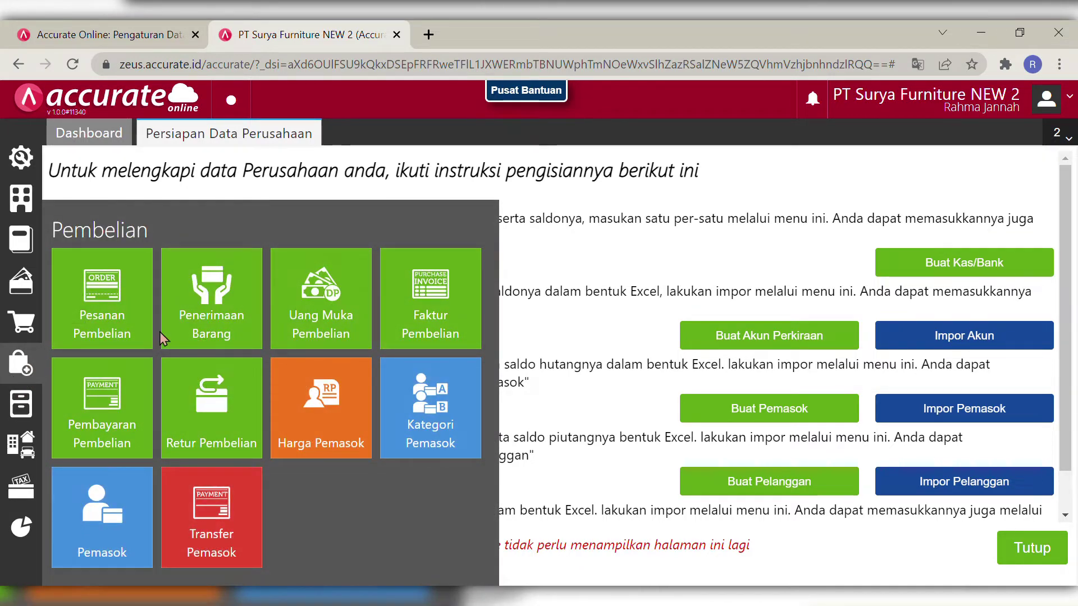
pyautogui.click(107, 308)
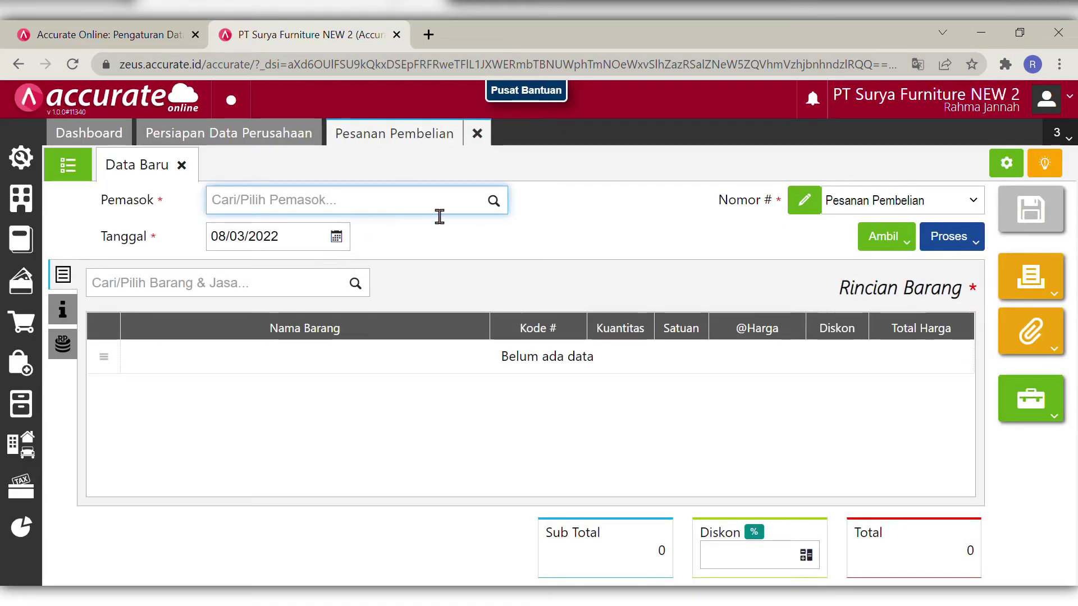
pyautogui.click(494, 202)
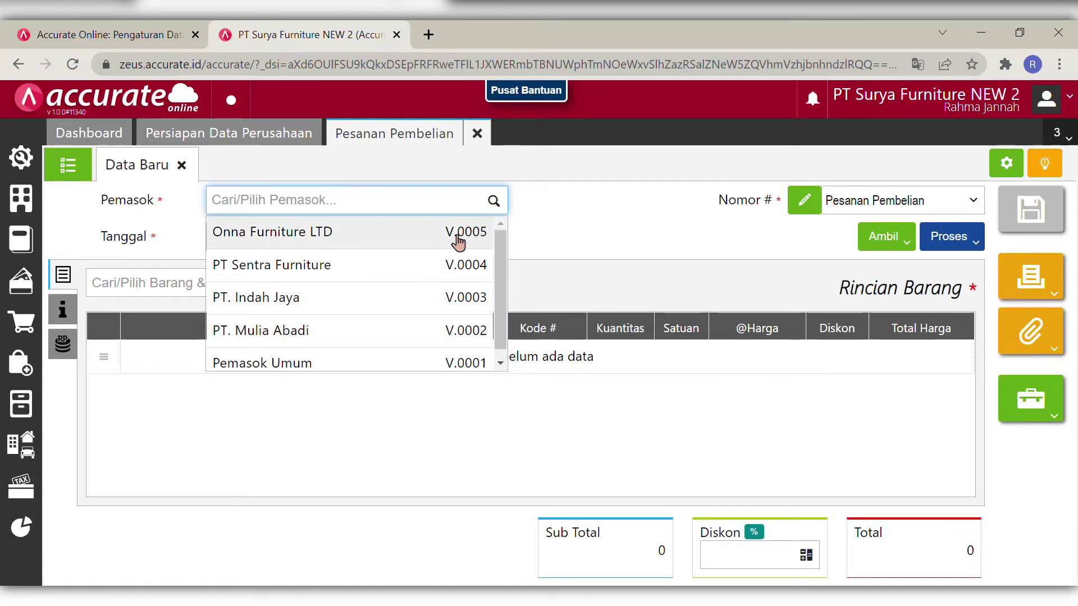
pyautogui.click(427, 266)
pyautogui.click(313, 247)
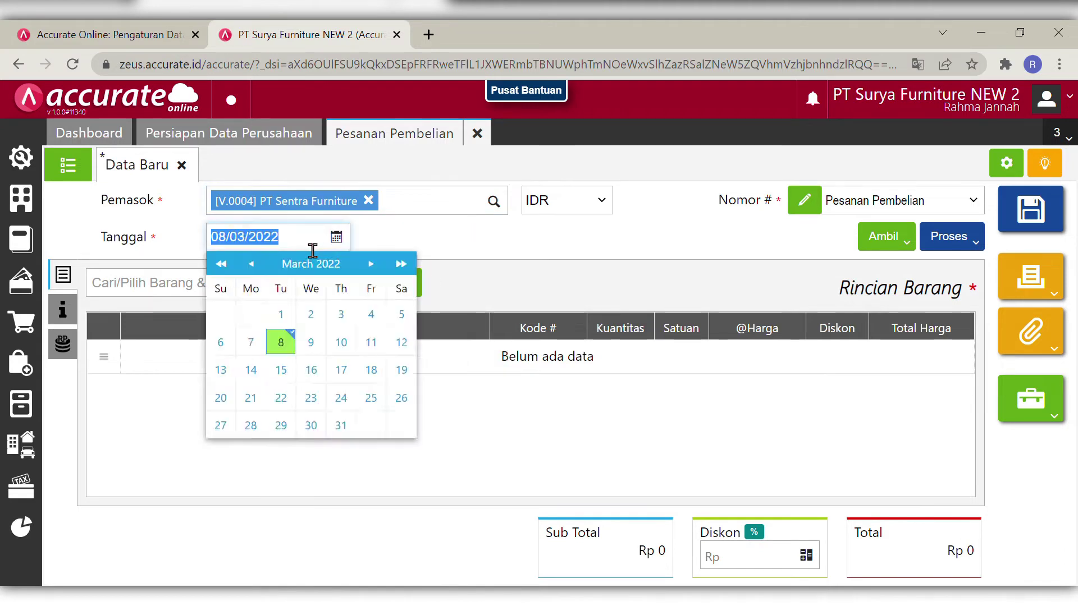
pyautogui.write('03/01/2')
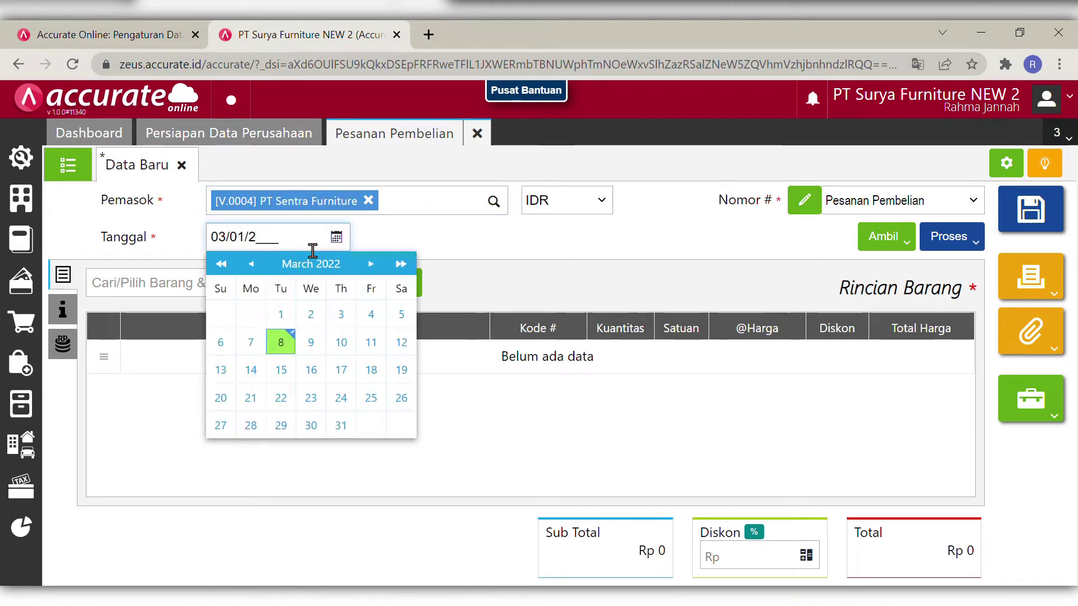
pyautogui.write('019')
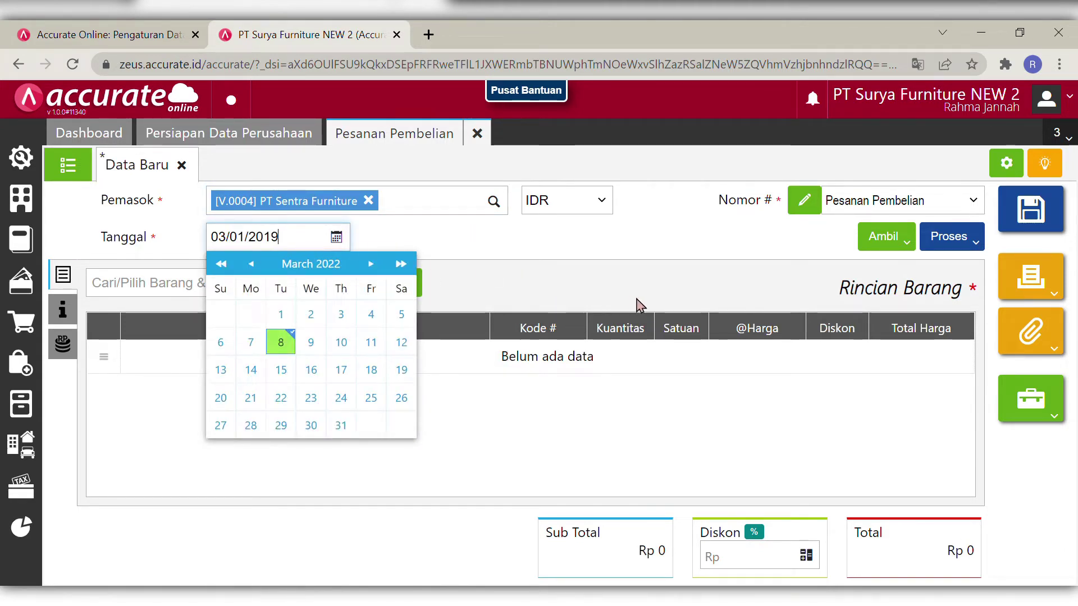
pyautogui.click(558, 287)
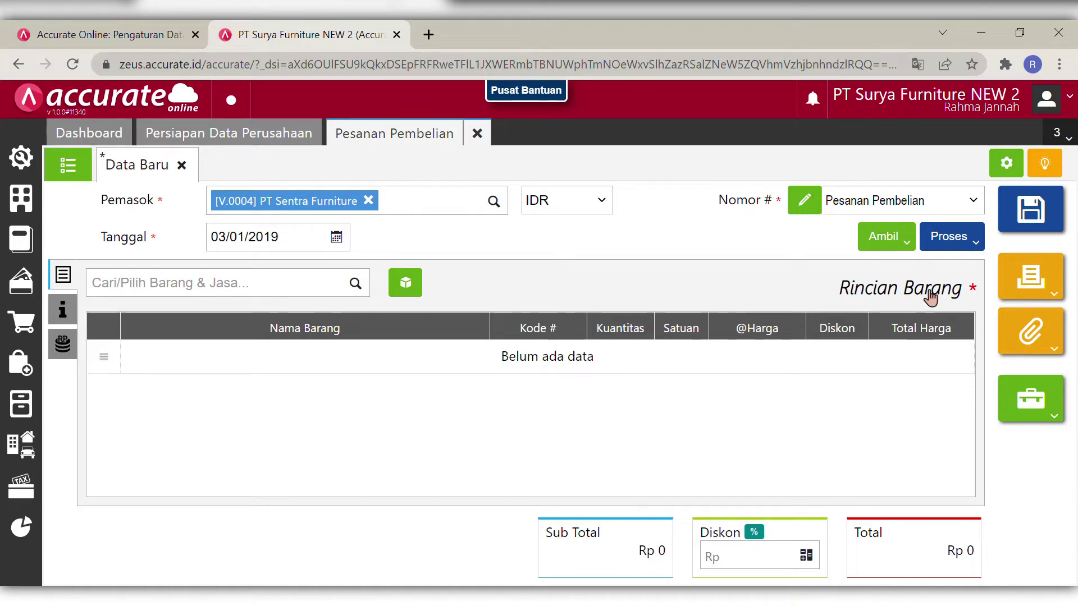
# - Copy only Meja Bundar from the 02/01/2019 item request into the purchase order, excluding Meja Persegi and Meja Kerja
pyautogui.click(891, 247)
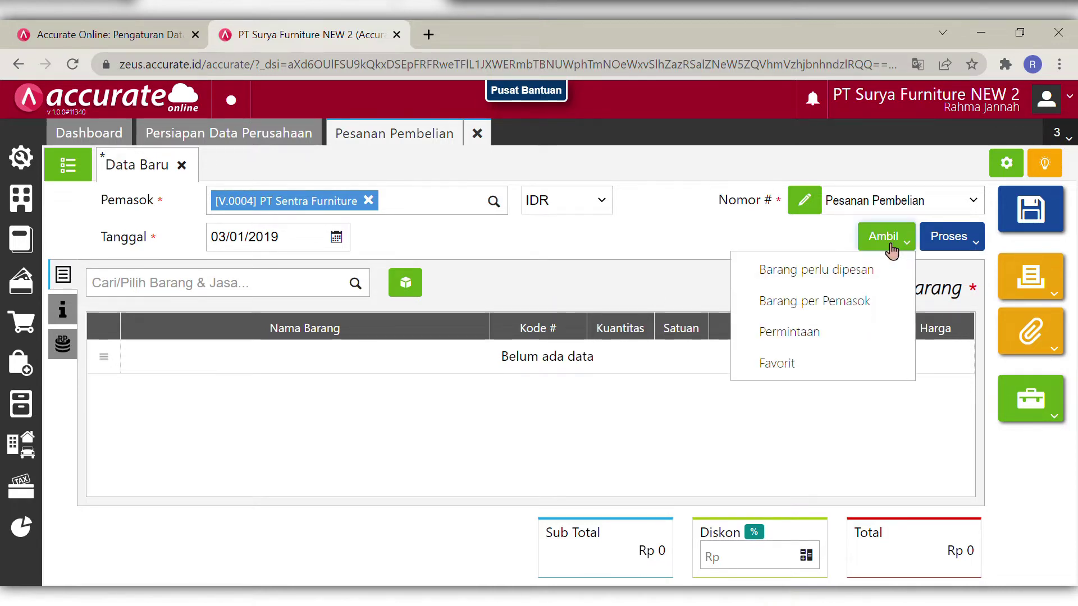
pyautogui.click(800, 341)
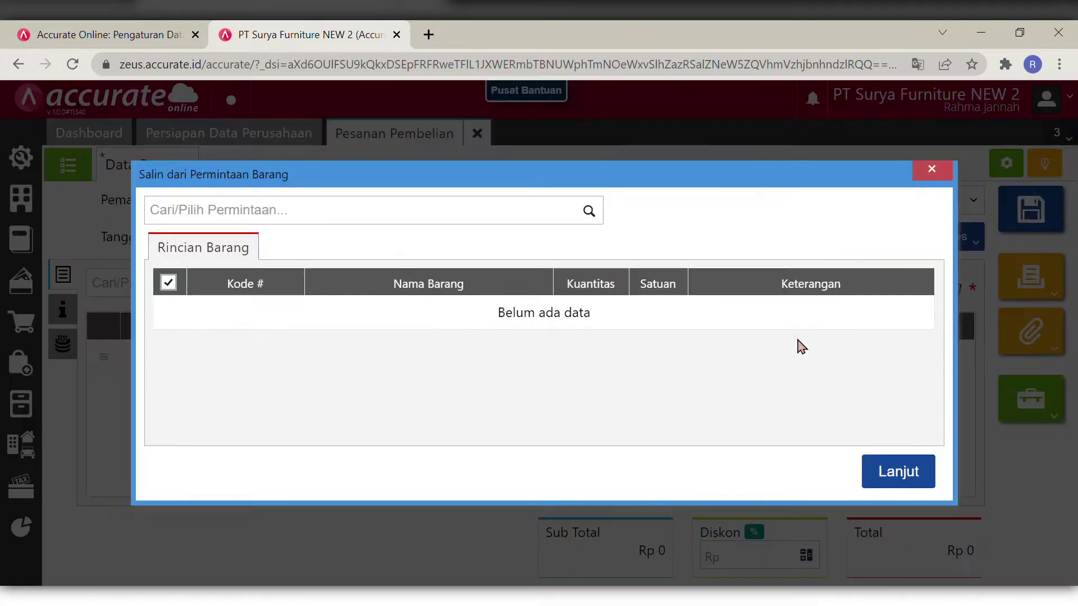
pyautogui.click(590, 215)
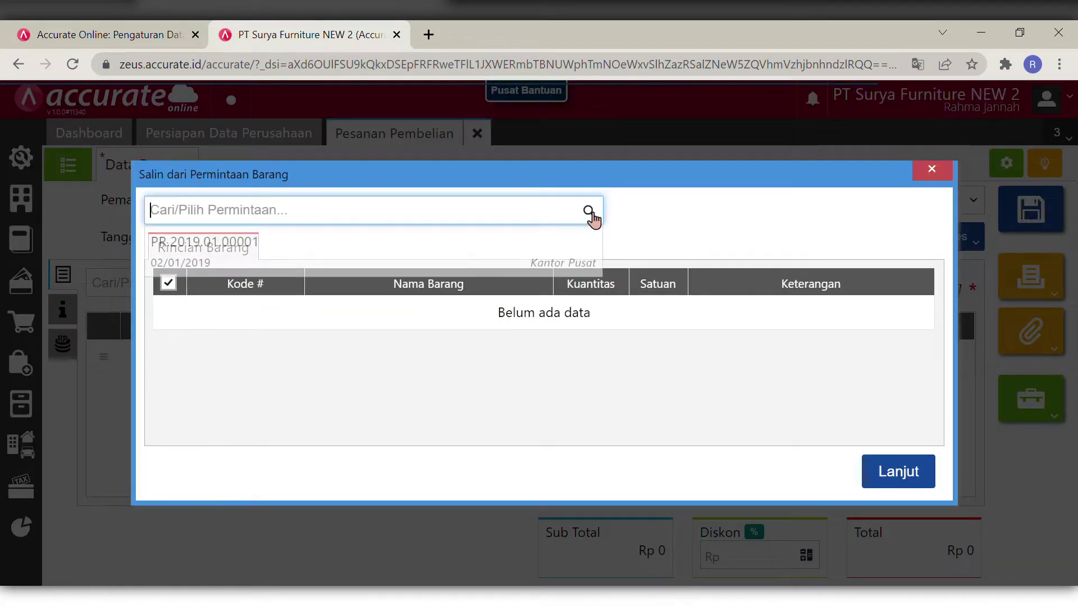
pyautogui.click(532, 254)
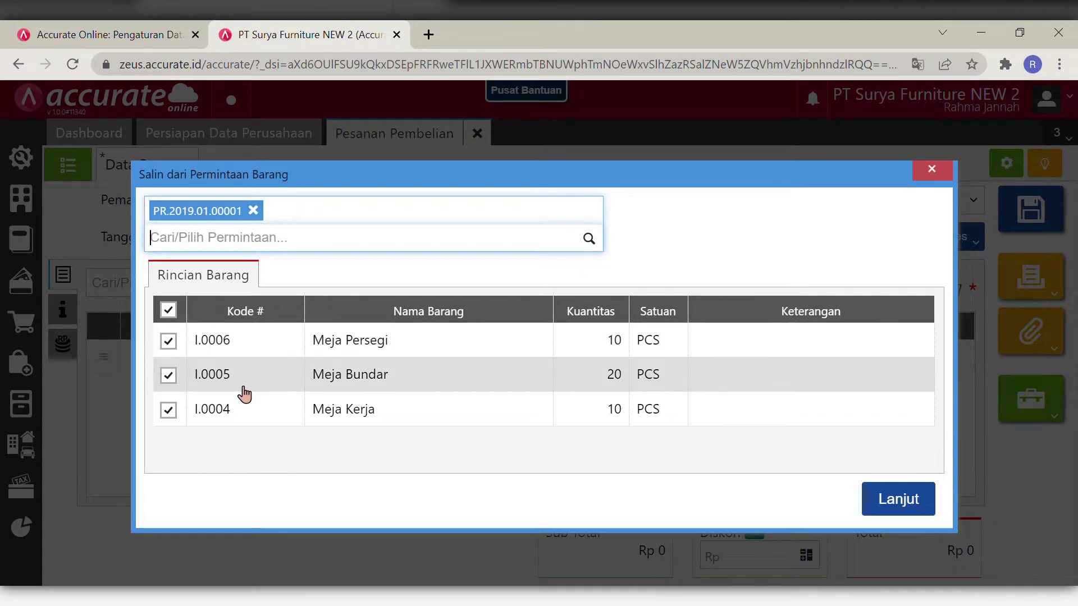
pyautogui.click(173, 351)
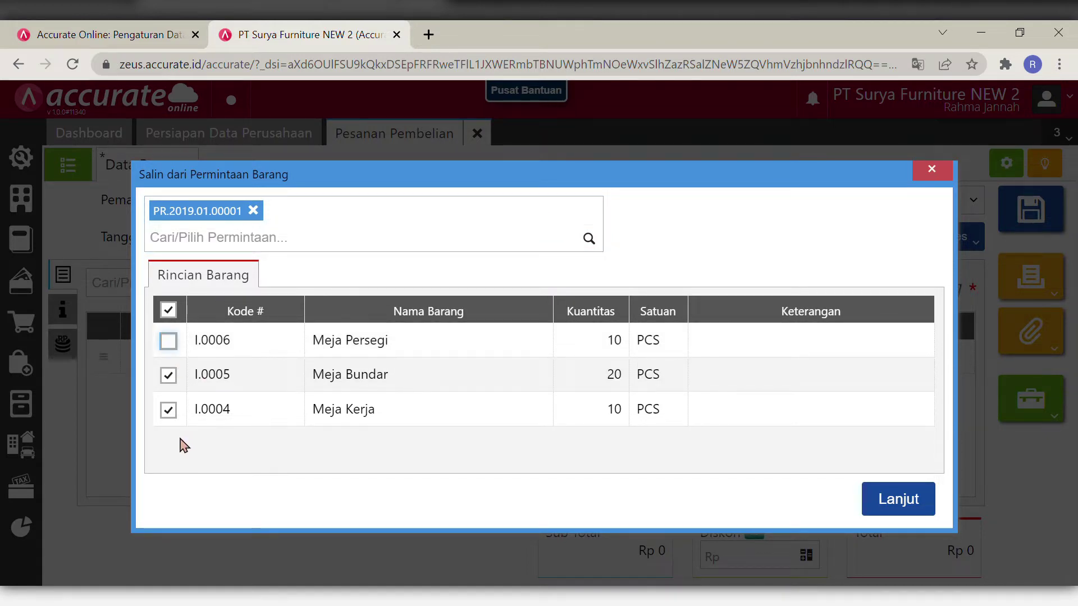
pyautogui.click(178, 411)
pyautogui.click(898, 500)
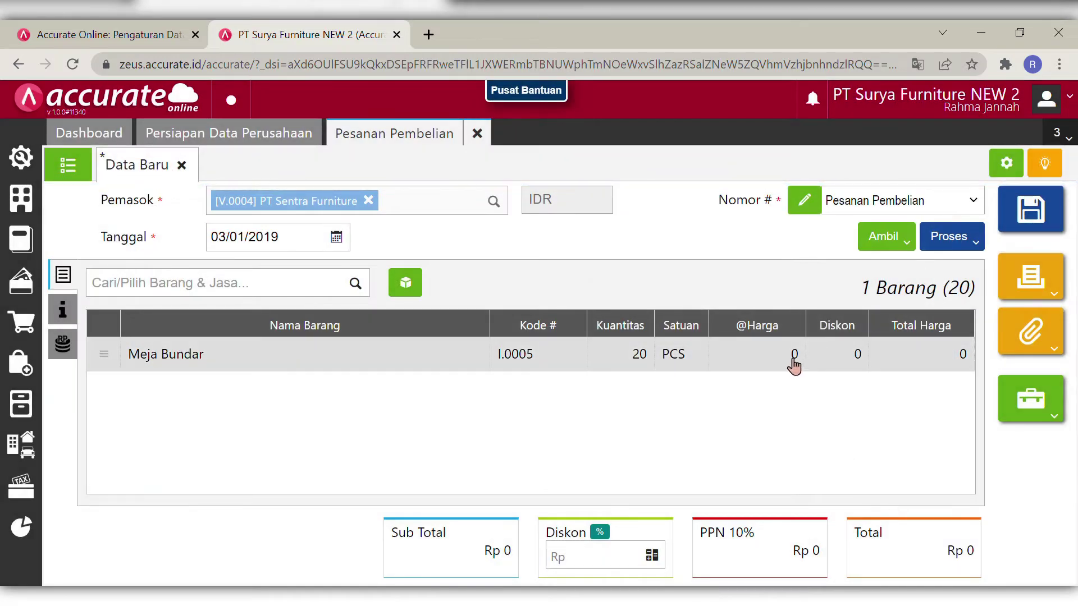
# - Set the unit price of the Meja Bundar line to Rp 95.000 and confirm the item details
pyautogui.click(794, 362)
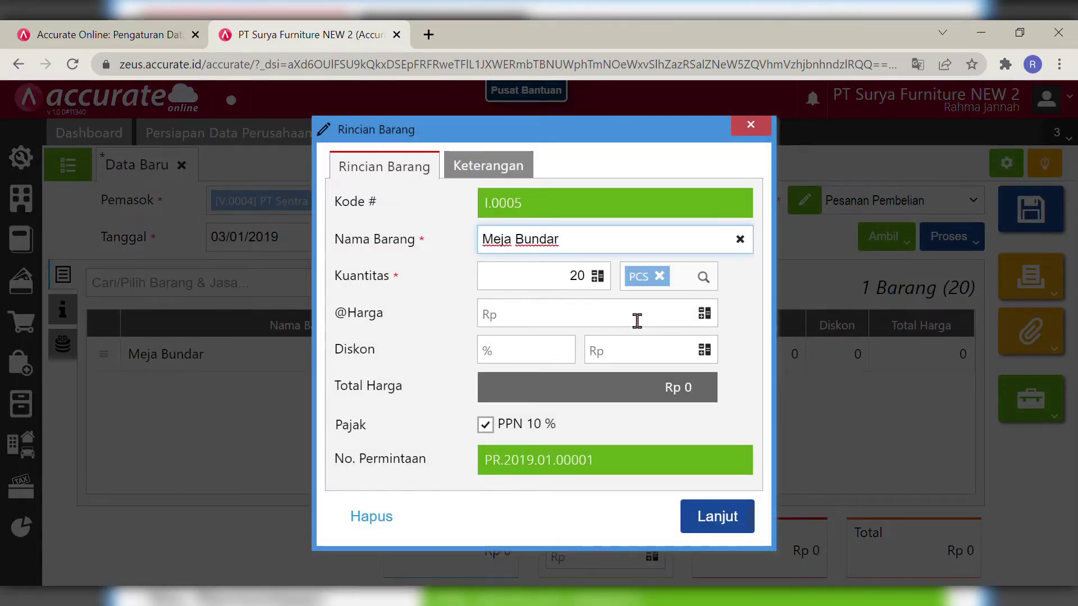
pyautogui.click(637, 321)
pyautogui.write('9')
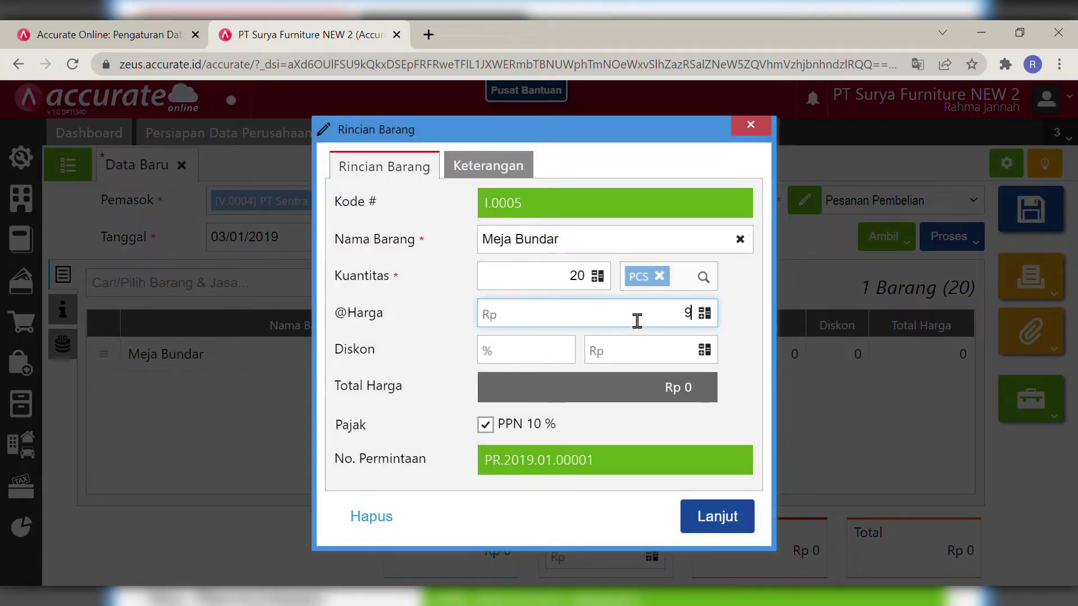
pyautogui.write('50')
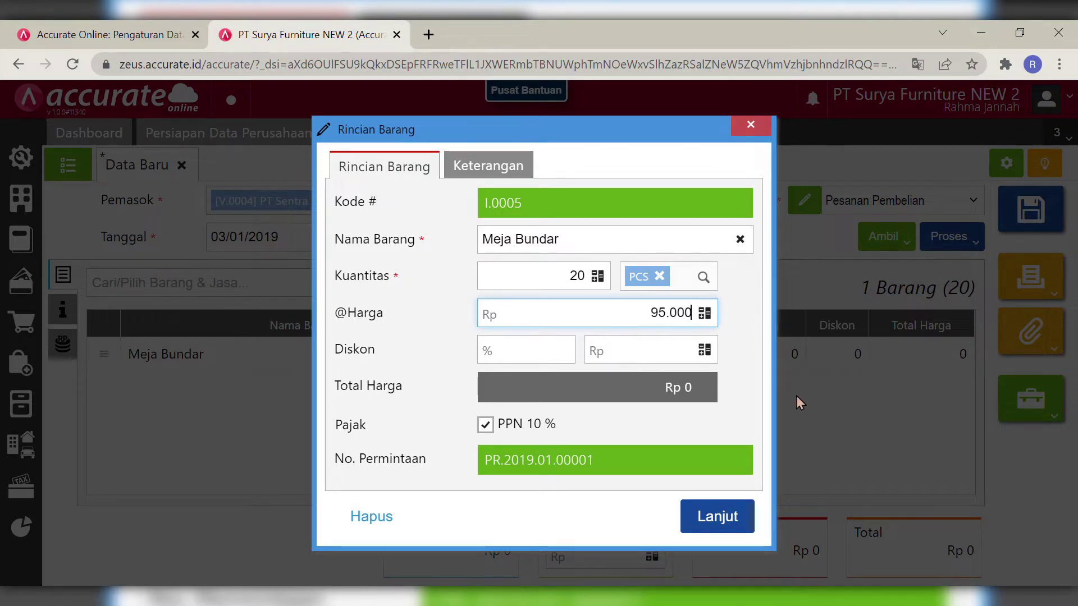
pyautogui.click(754, 406)
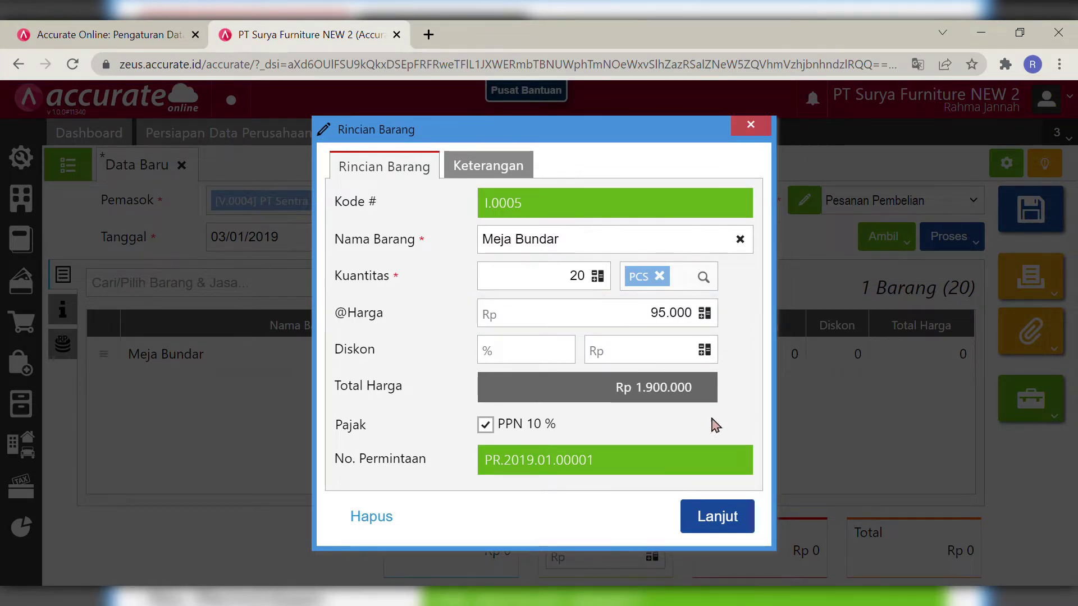
pyautogui.click(718, 517)
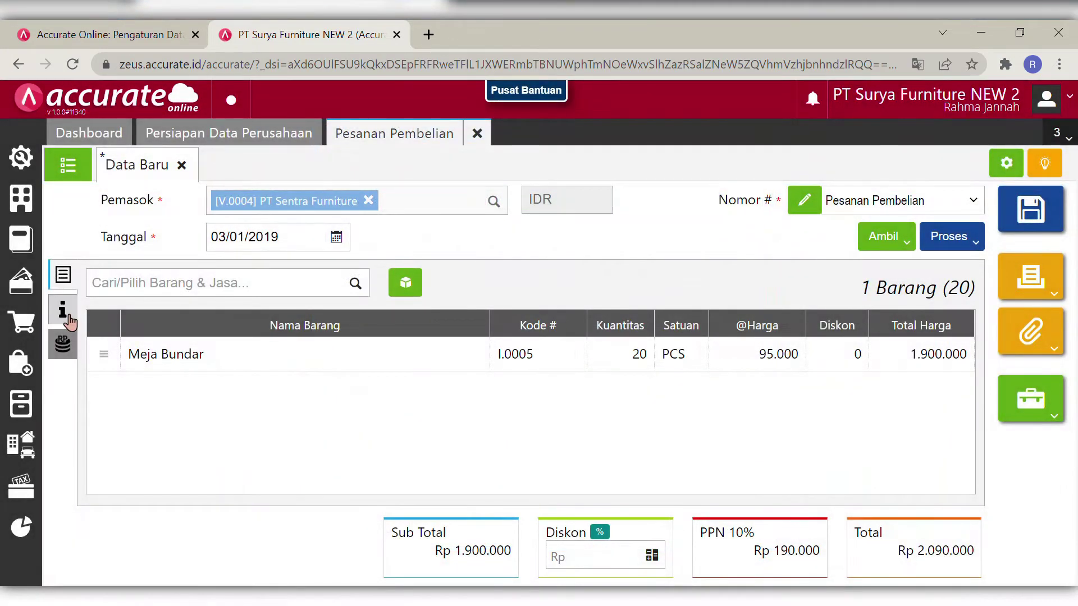
# - Replace the purchase order's description (Keterangan) in the additional info with "Pemesanan dari permintaan barang"
pyautogui.click(73, 317)
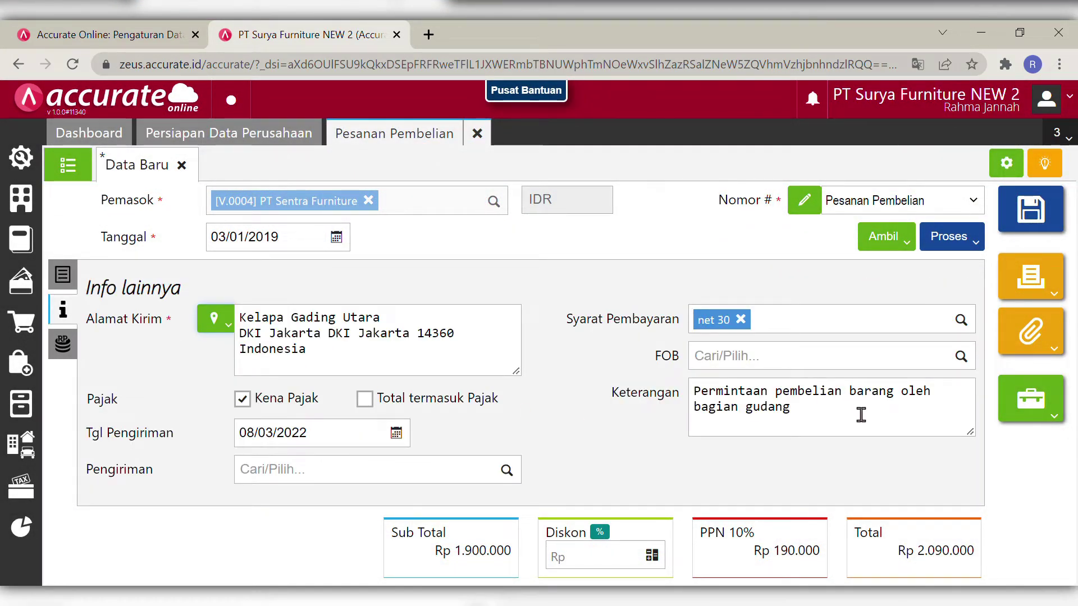
pyautogui.moveTo(842, 430); pyautogui.dragTo(694, 392)
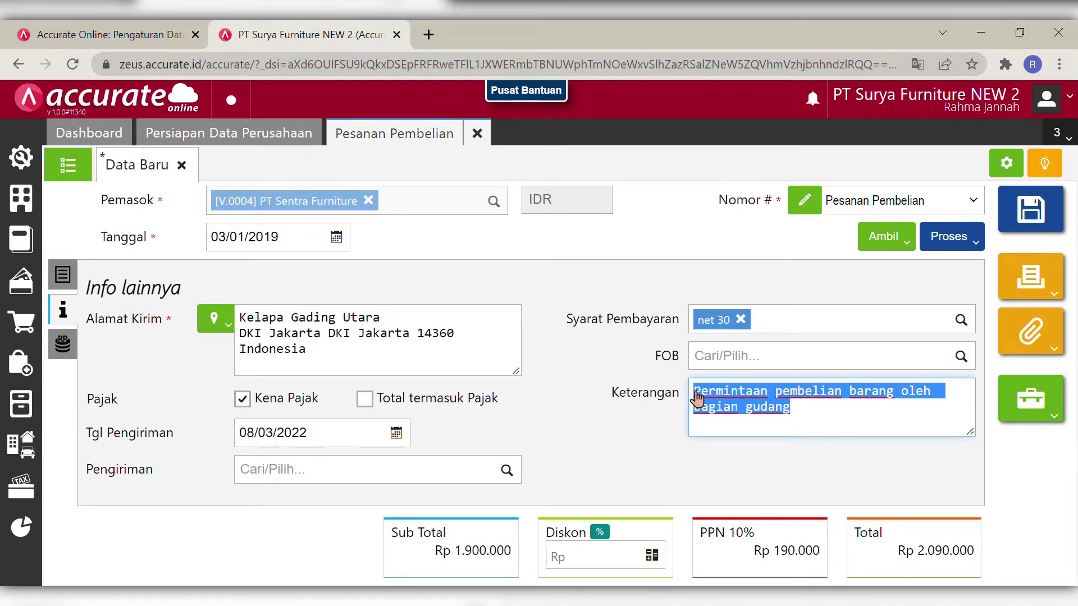
pyautogui.press('BackSpace')
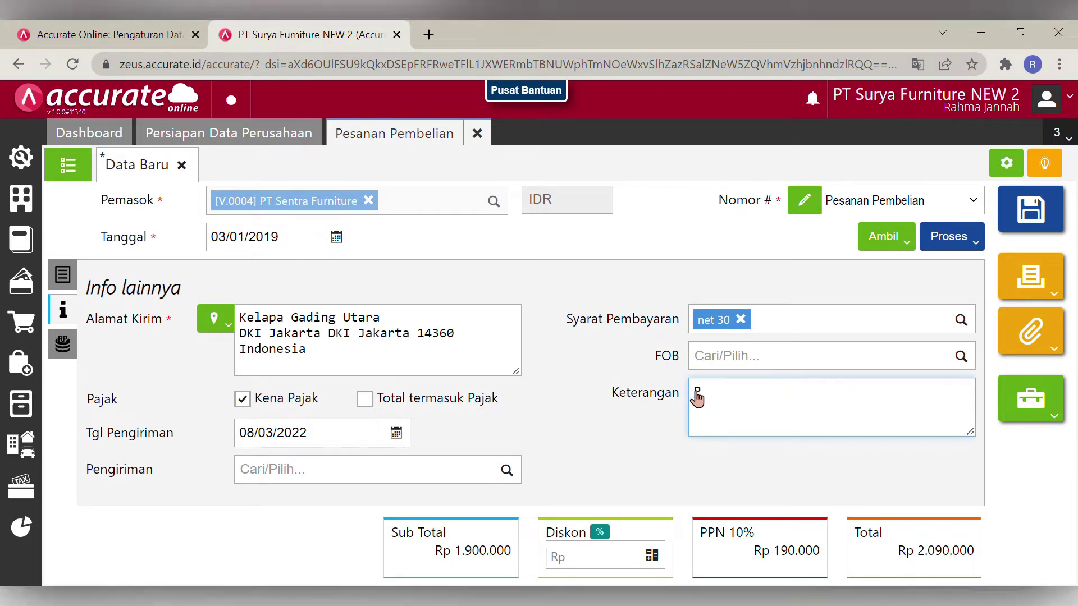
pyautogui.write('Pemesan')
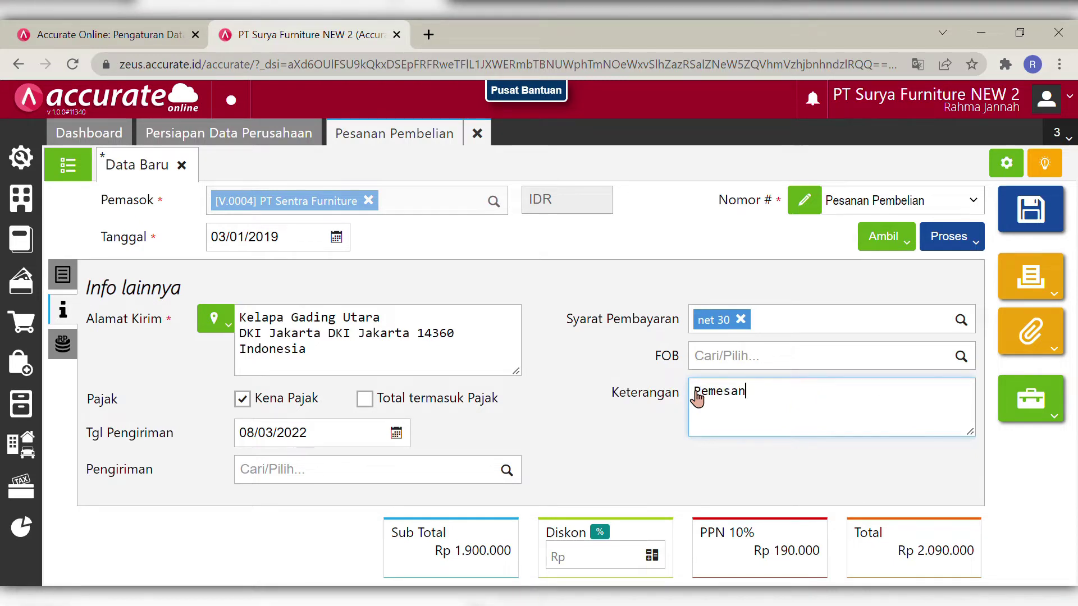
pyautogui.write('an ')
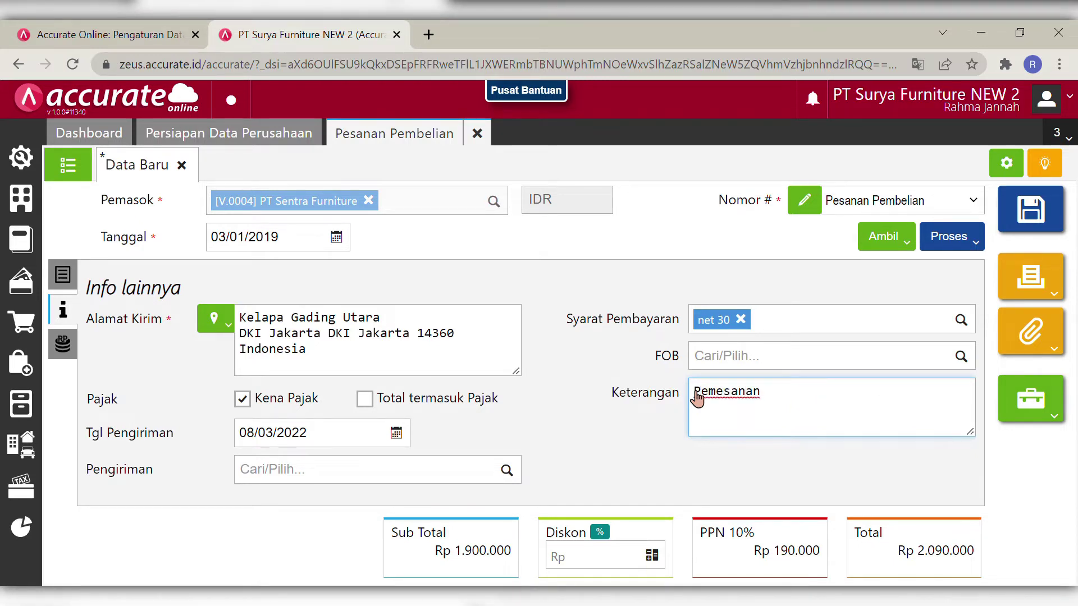
pyautogui.write('dari ')
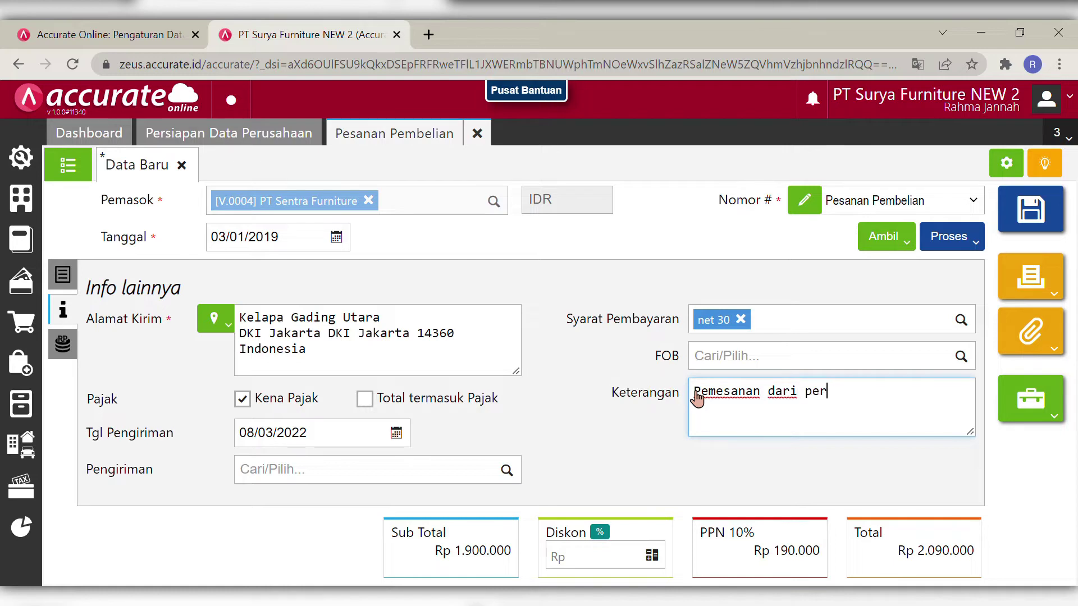
pyautogui.write('permintaan barang')
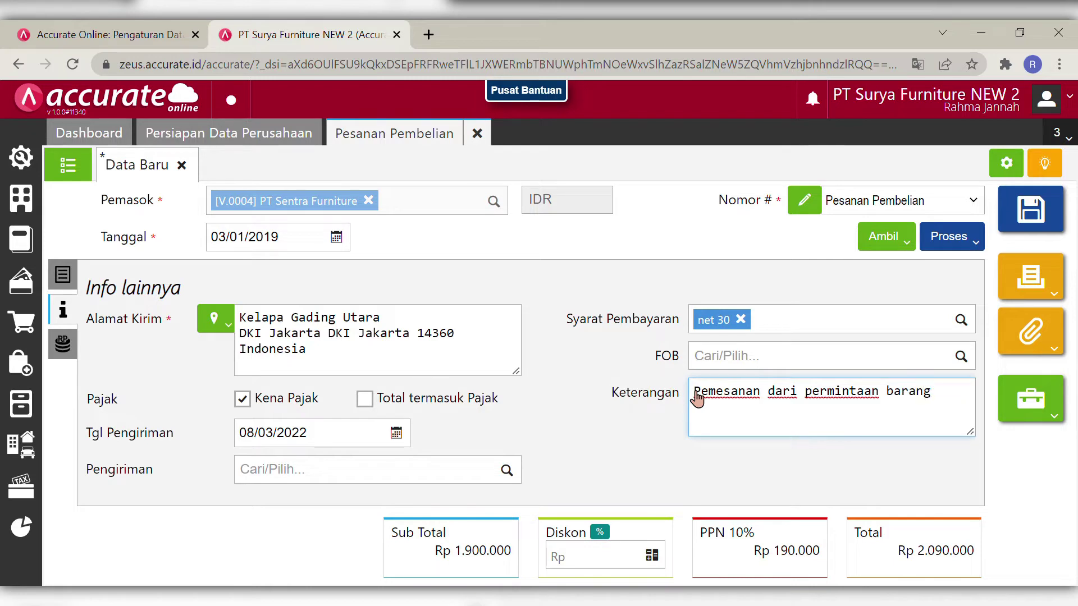
pyautogui.click(619, 448)
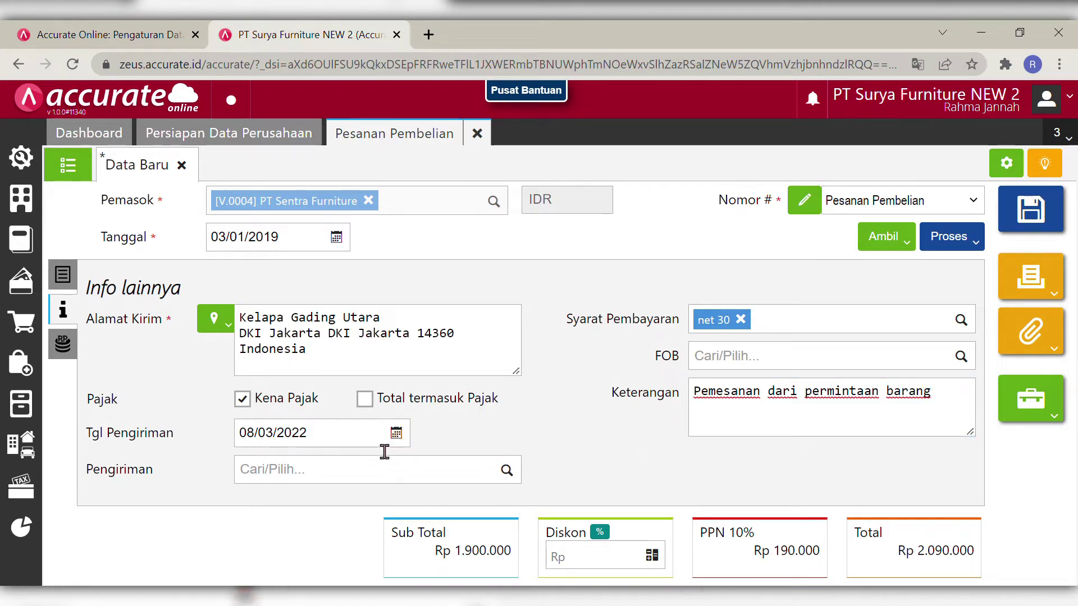
# - Set the purchase order's delivery date (Tgl Pengiriman) to 04/01/2019
pyautogui.click(368, 437)
pyautogui.press('BackSpace')
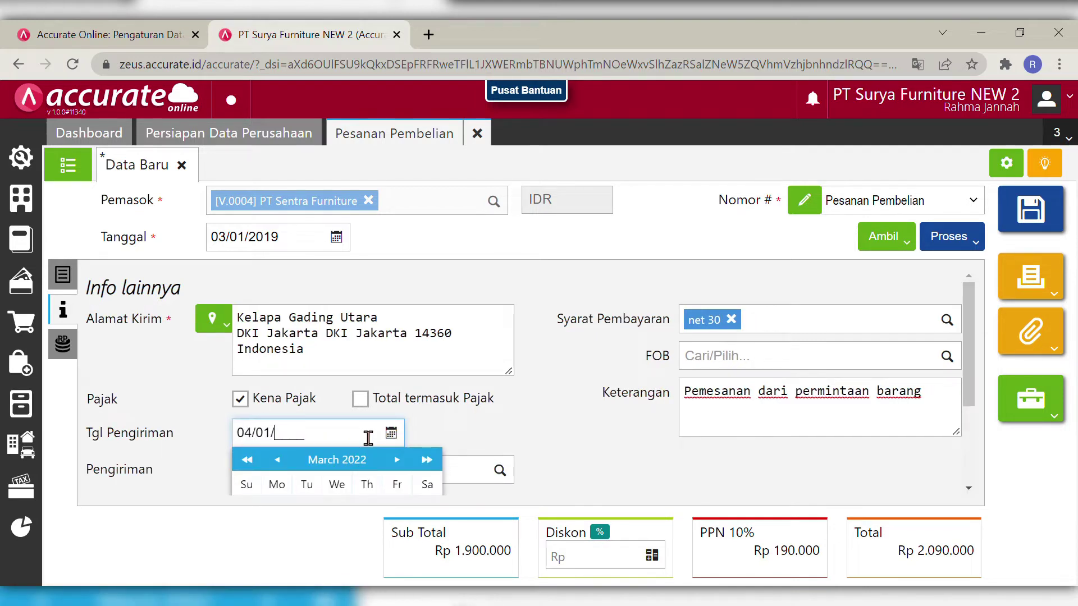
pyautogui.write('04/01/2019')
pyautogui.click(596, 460)
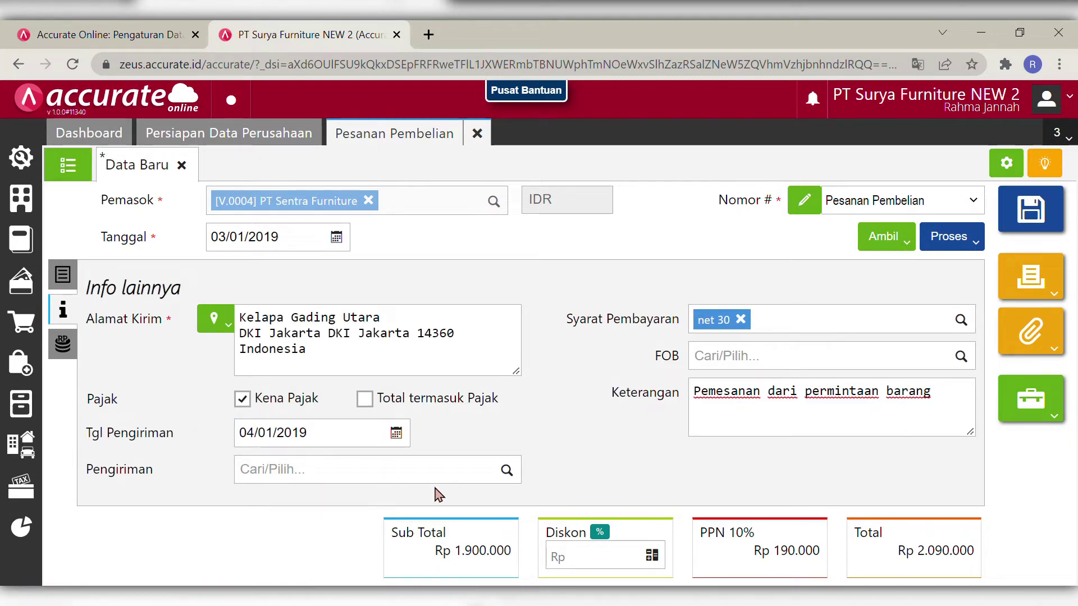
# - Recheck the Meja Bundar line's item details and save the PT Sentra Furniture purchase order
pyautogui.click(63, 275)
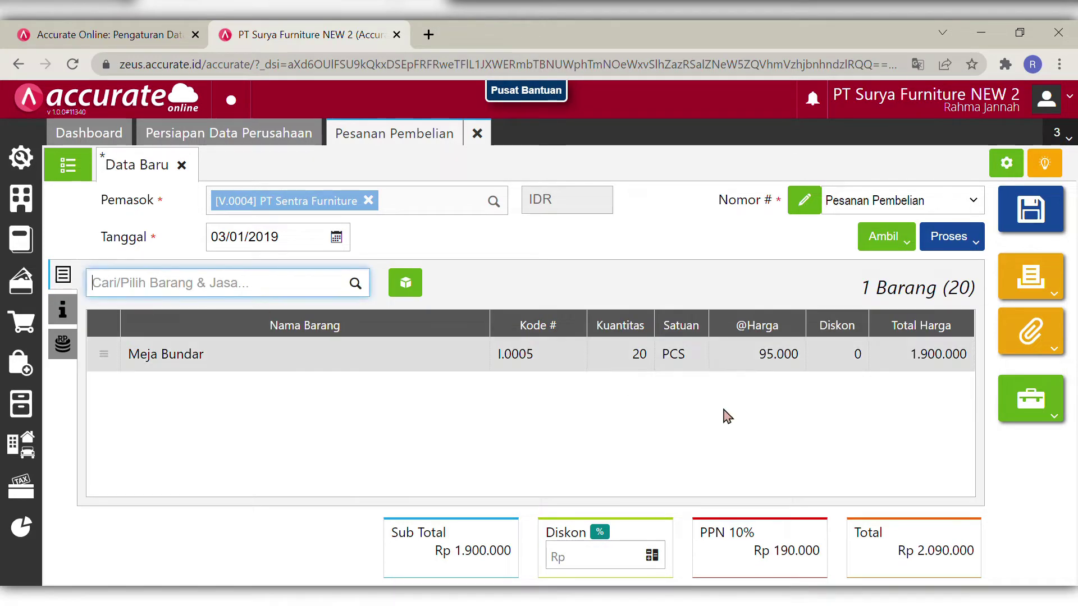
pyautogui.click(779, 357)
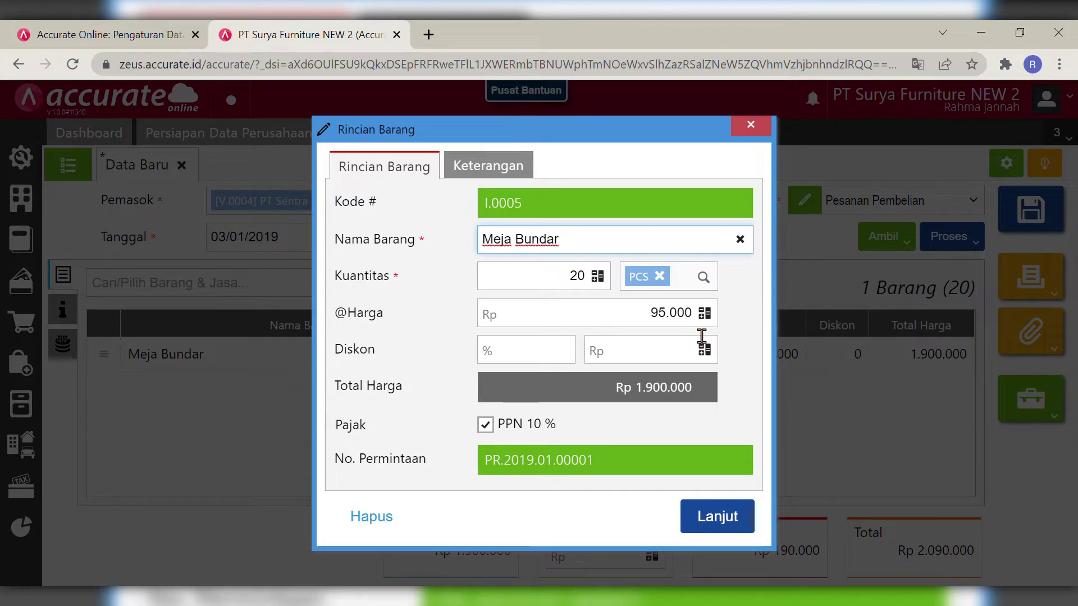
pyautogui.click(719, 520)
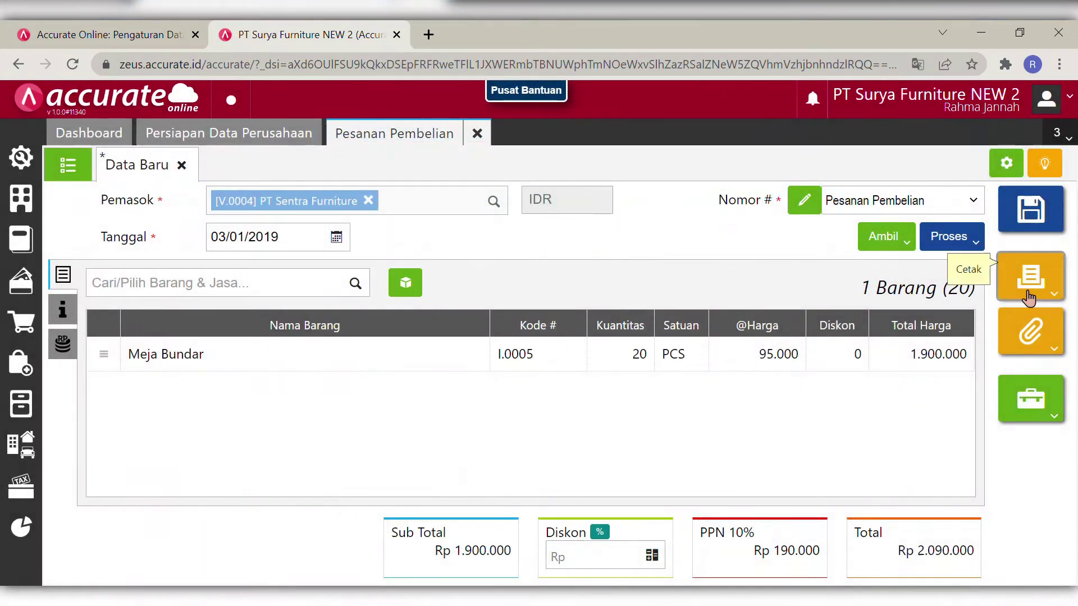
pyautogui.click(1028, 225)
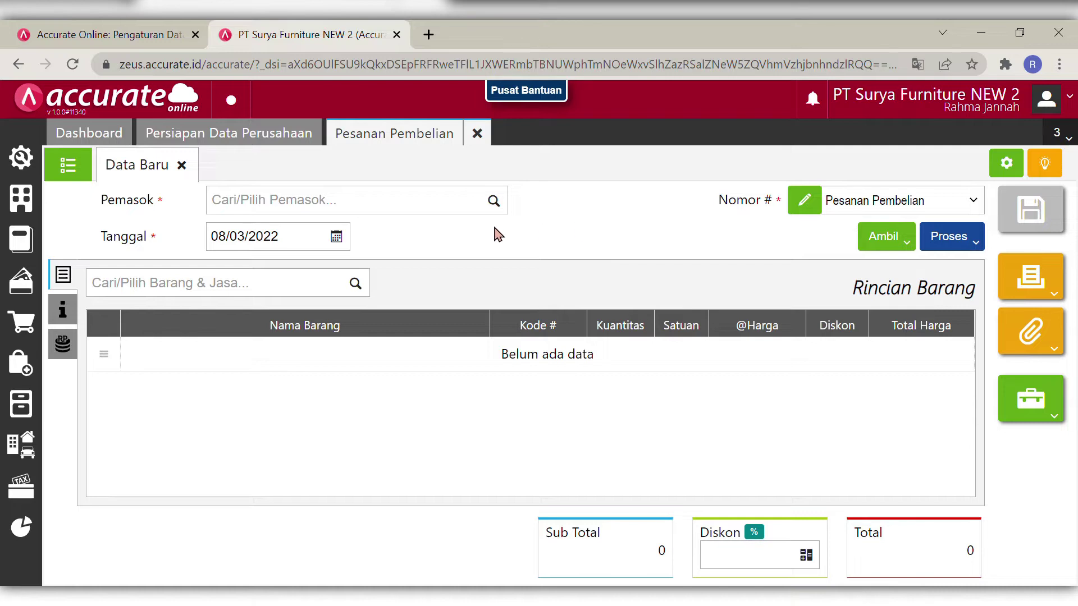
# - Fill in the new purchase order's header with supplier PT. Indah Jaya and the date 03/01/2019
pyautogui.click(475, 216)
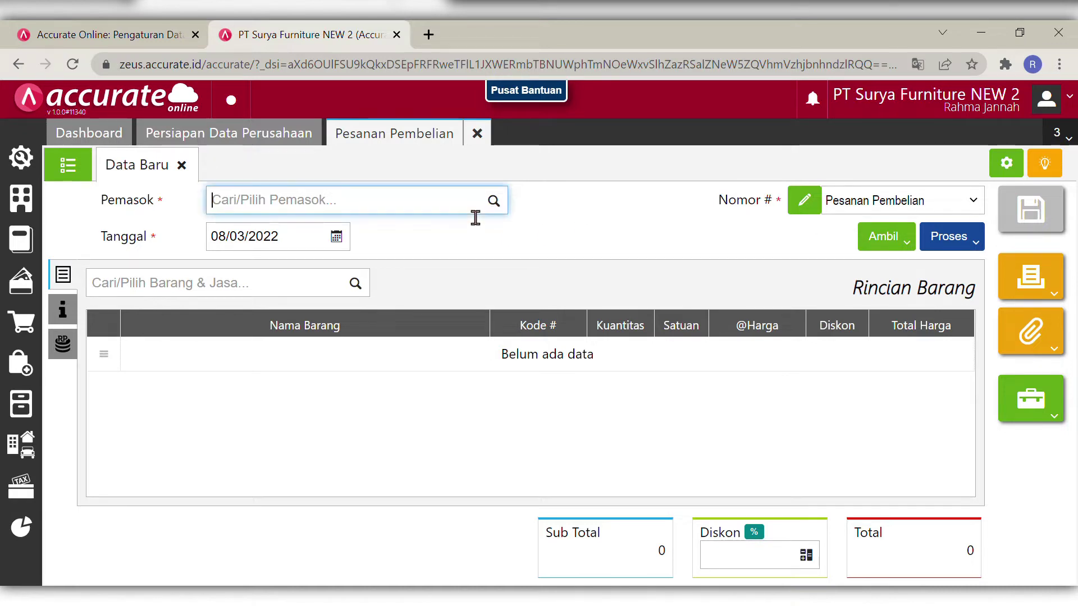
pyautogui.write('indah')
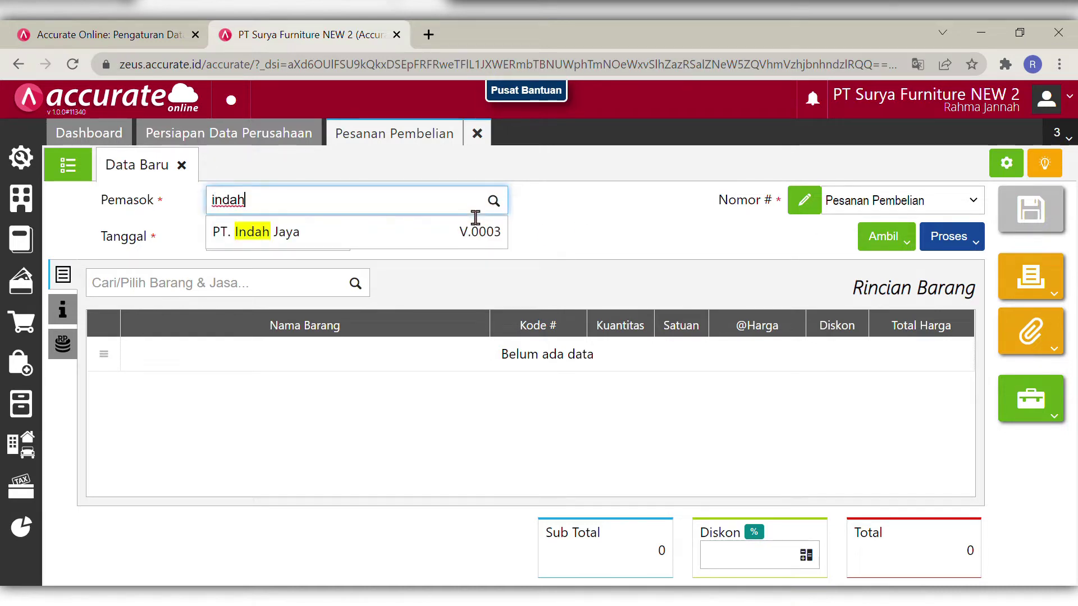
pyautogui.click(416, 243)
pyautogui.click(312, 247)
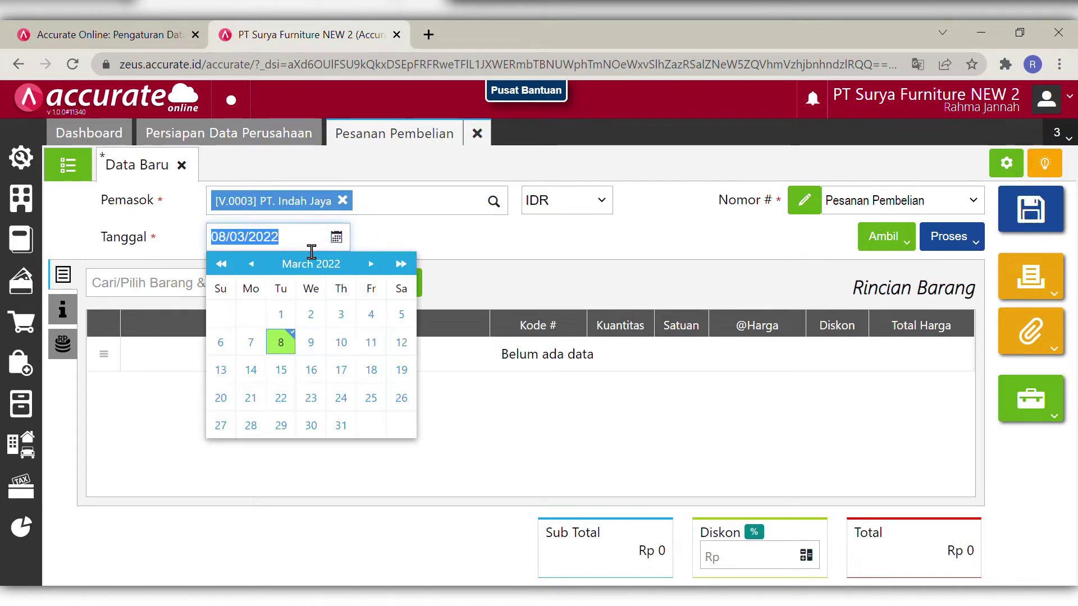
pyautogui.press('BackSpace')
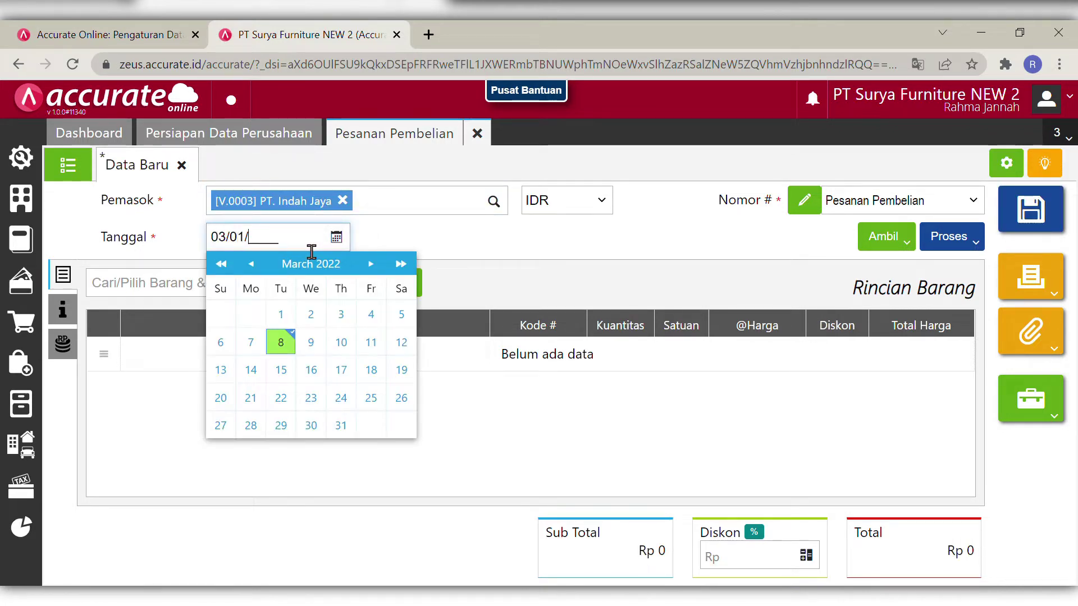
pyautogui.write('03/01/2019')
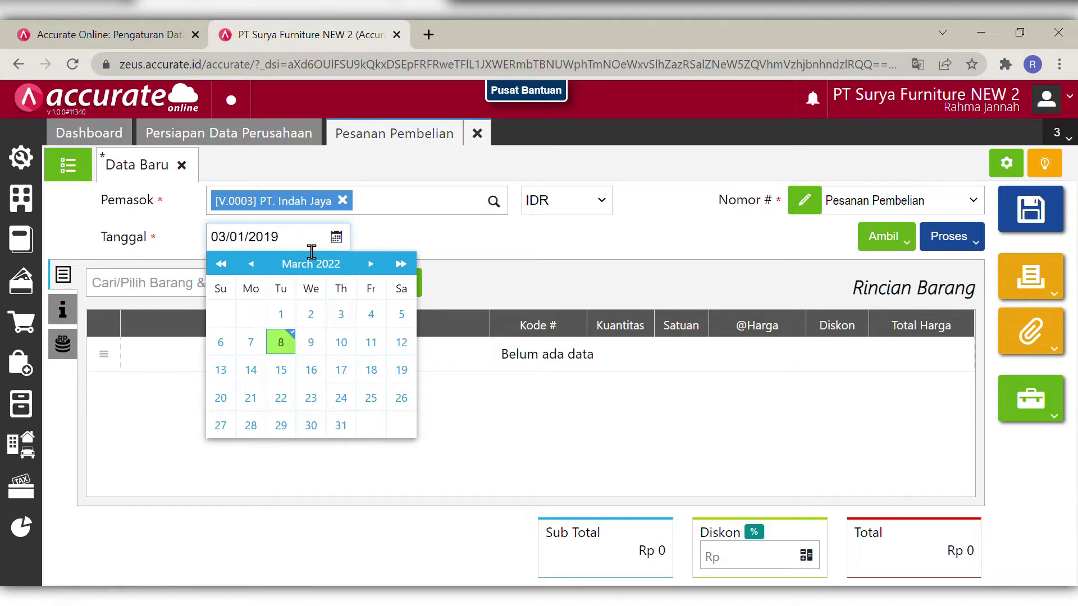
pyautogui.click(577, 269)
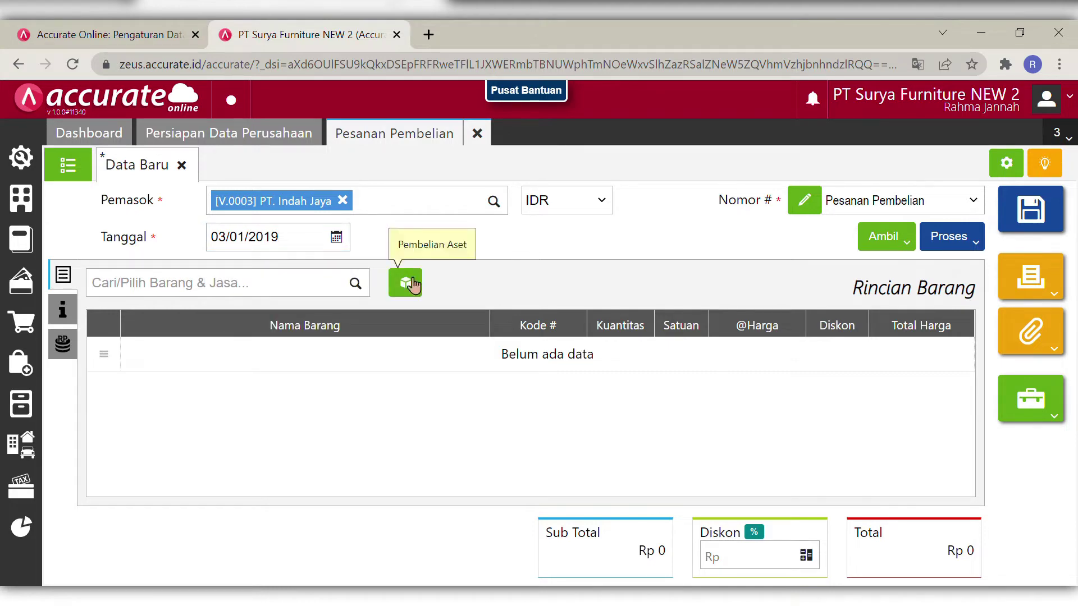
# - Copy the remaining Meja Persegi and Meja Kerja lines from the existing item request into the purchase order
pyautogui.click(897, 240)
pyautogui.click(795, 336)
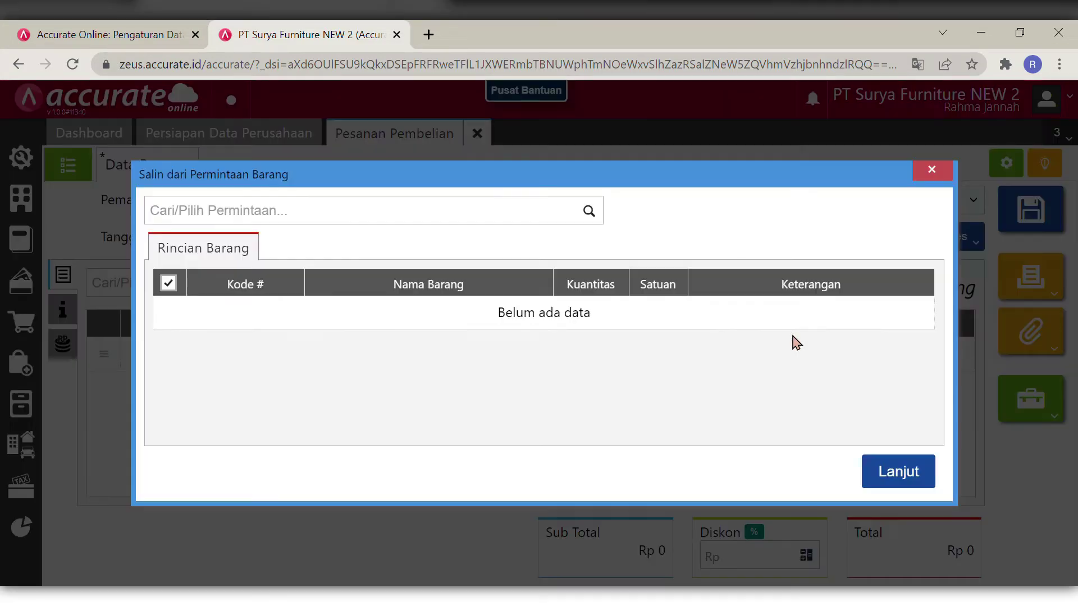
pyautogui.click(600, 214)
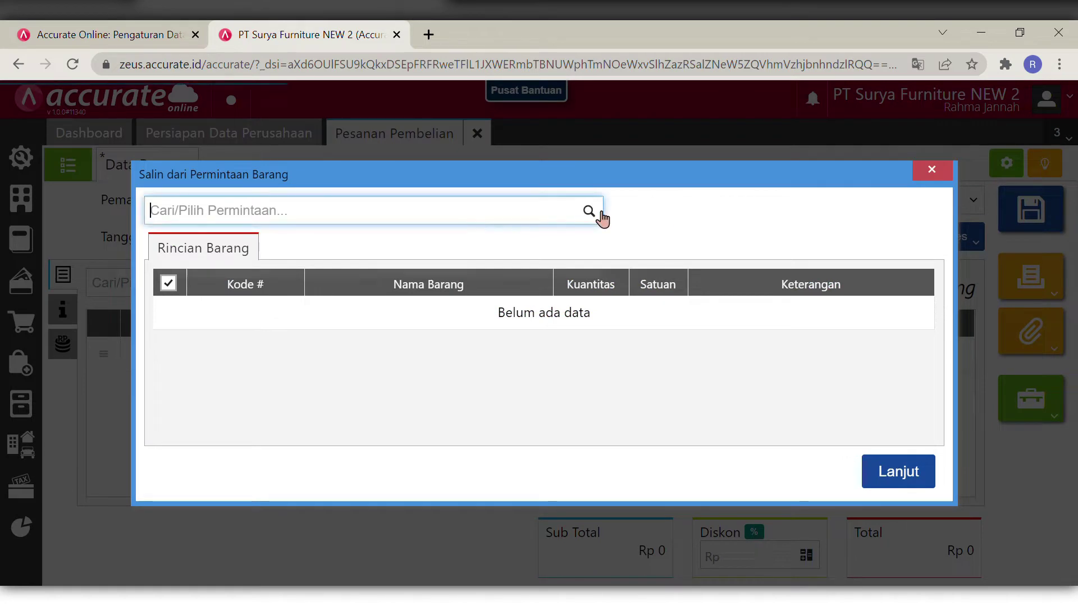
pyautogui.click(557, 254)
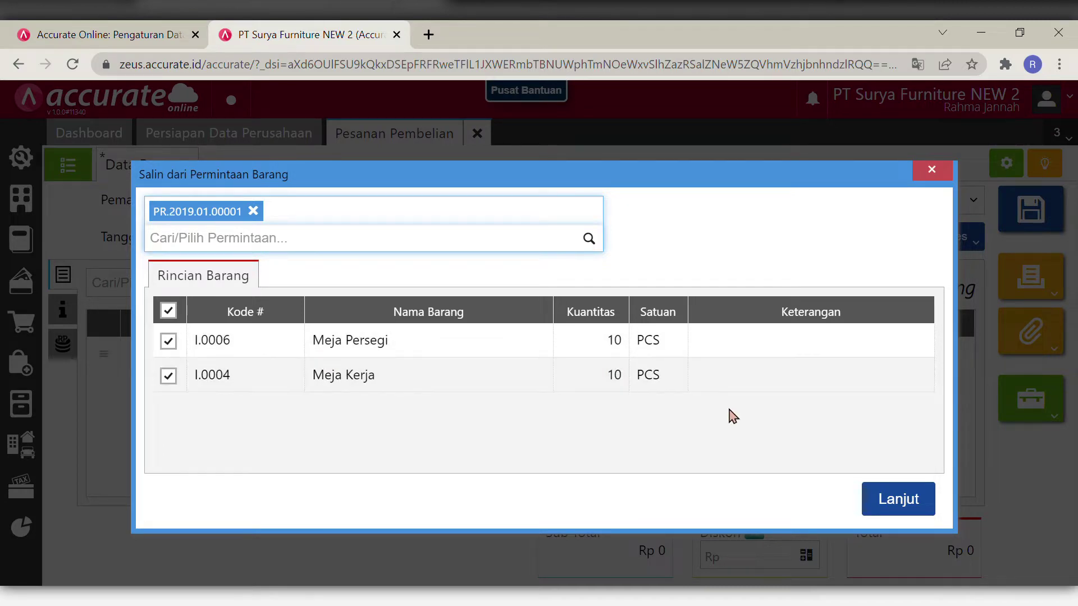
pyautogui.click(909, 505)
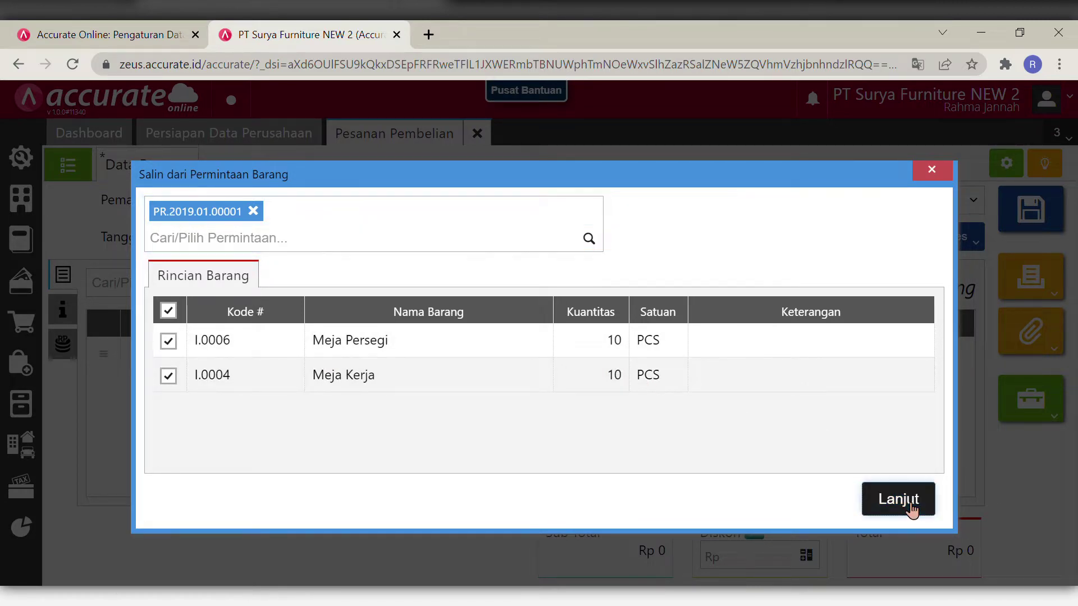
# - Set the unit price of the Meja Persegi line to Rp 77.000 and confirm the item details
pyautogui.click(790, 355)
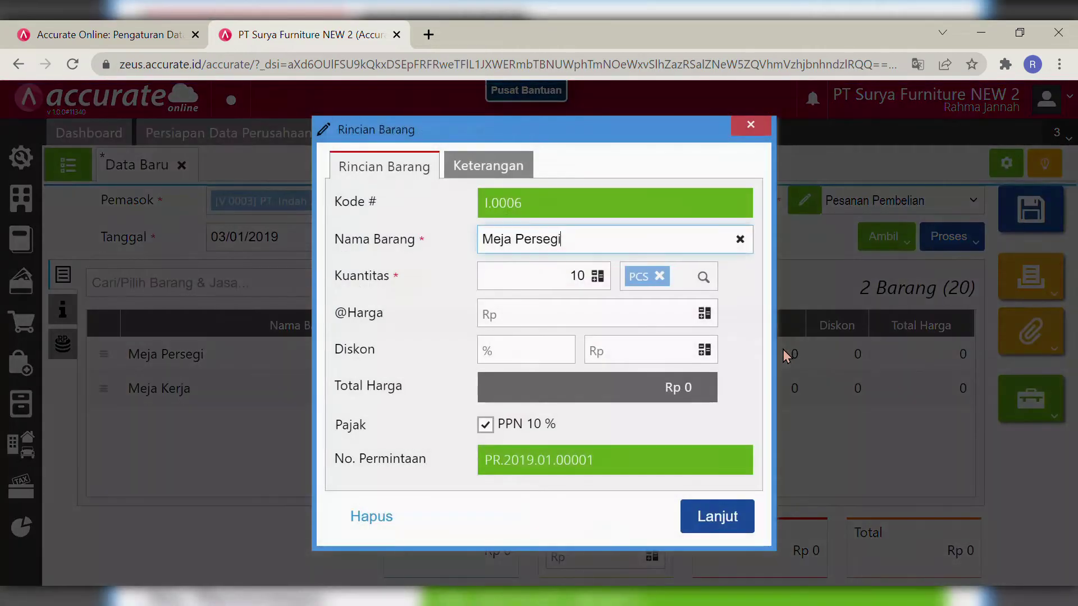
pyautogui.click(657, 326)
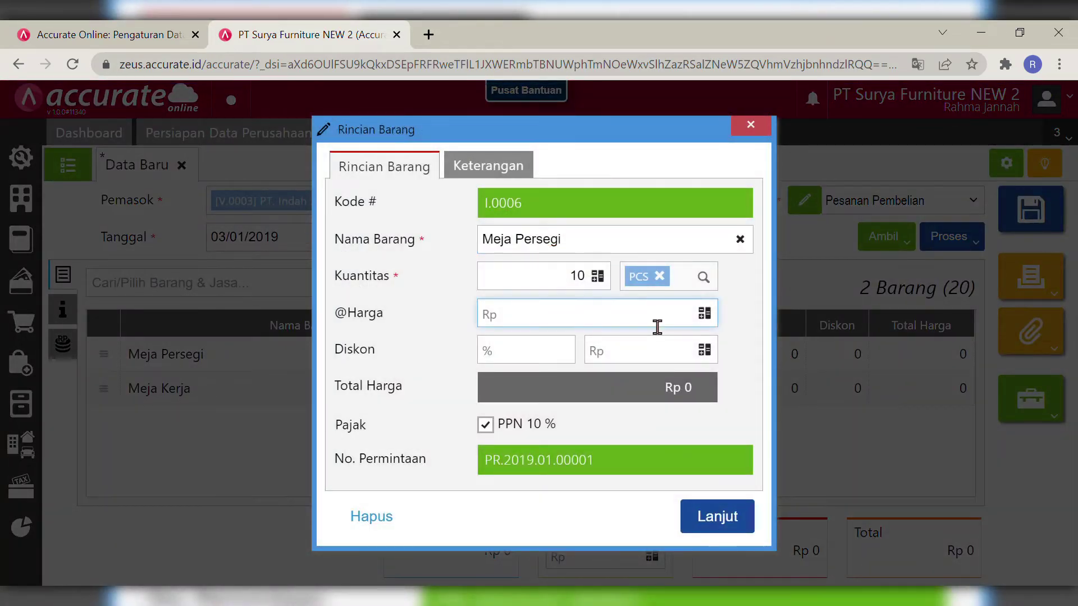
pyautogui.write('77.000')
pyautogui.click(752, 420)
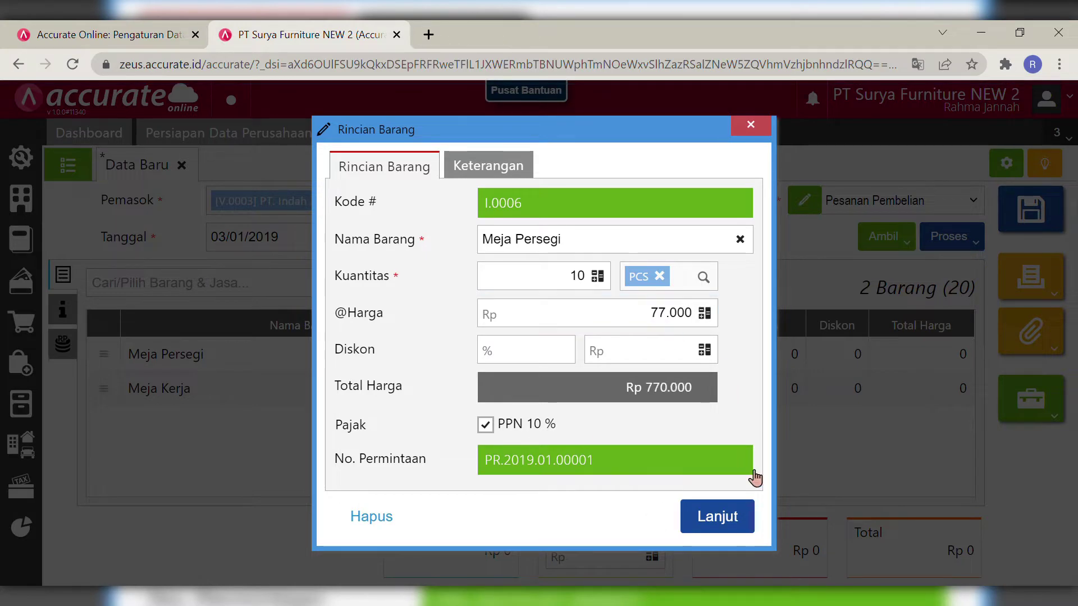
pyautogui.click(718, 515)
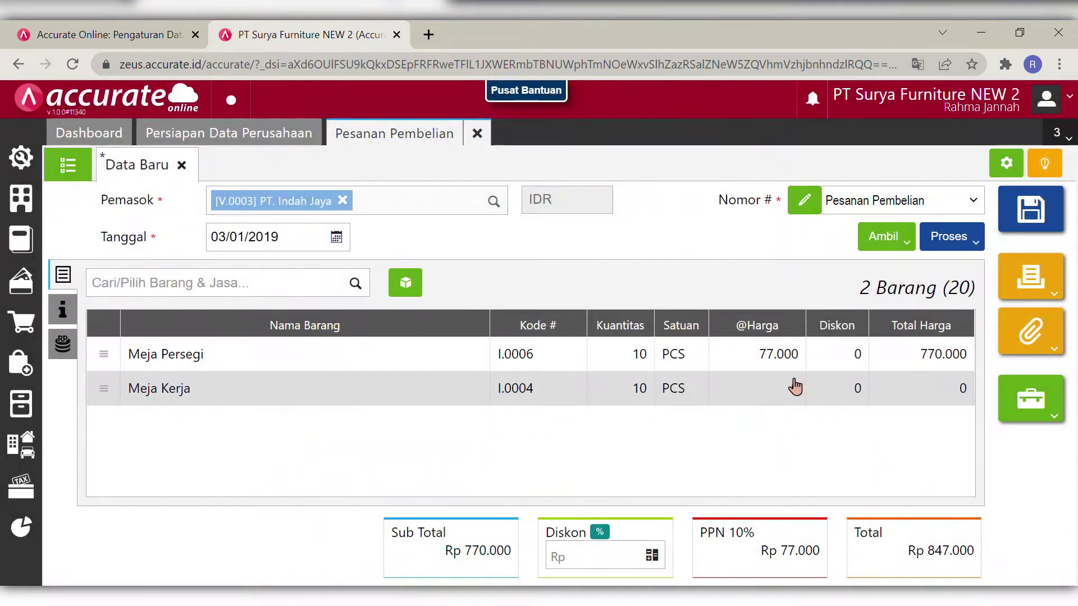
# - Set the unit price of the Meja Kerja line to Rp 88.000 and confirm the item details
pyautogui.click(795, 387)
pyautogui.click(687, 315)
pyautogui.write('88')
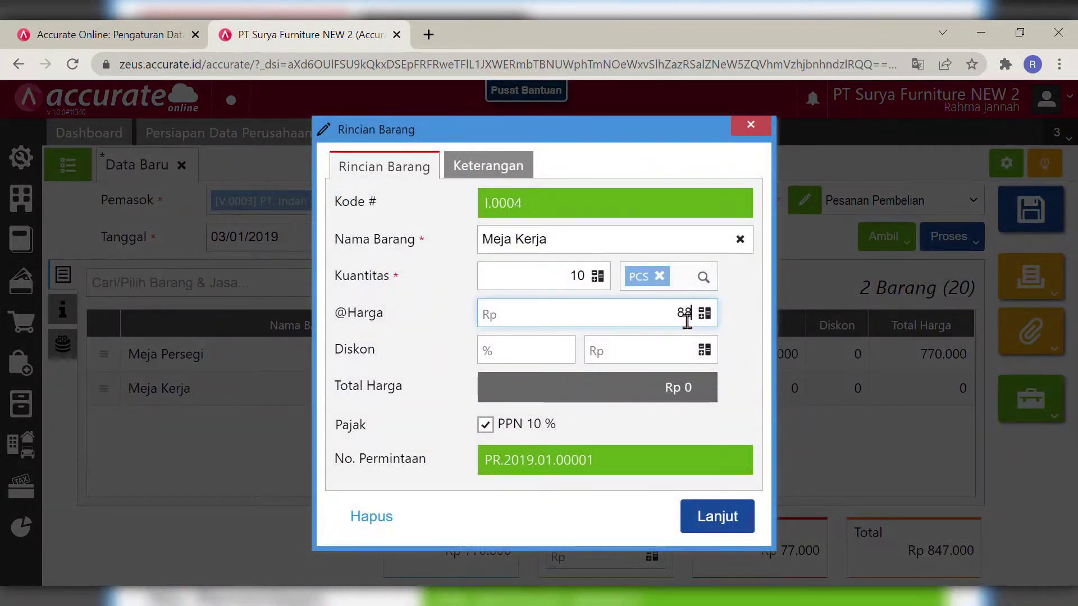
pyautogui.write('000')
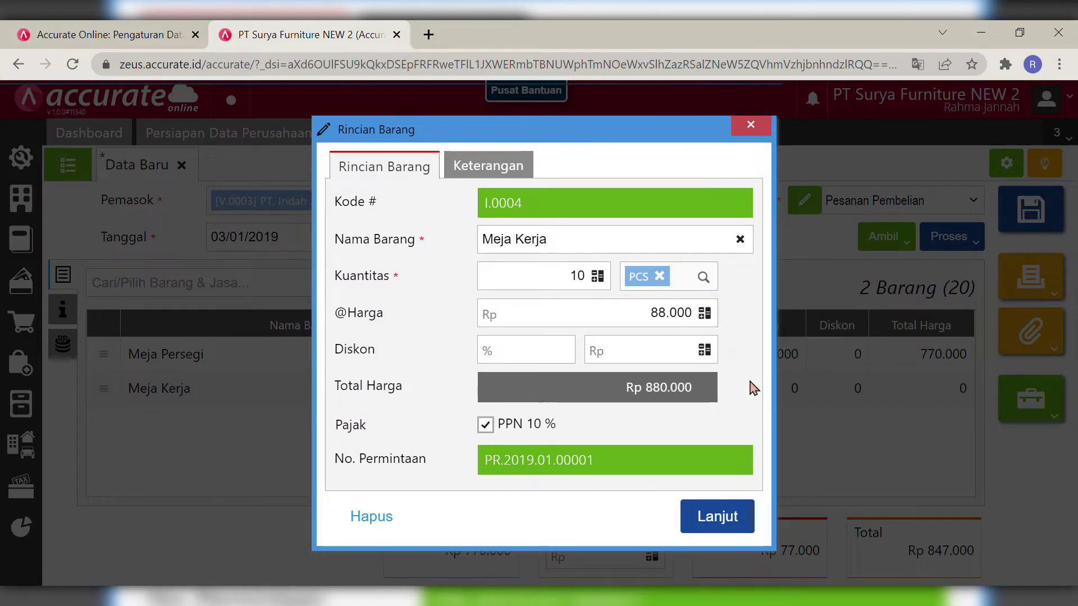
pyautogui.click(720, 519)
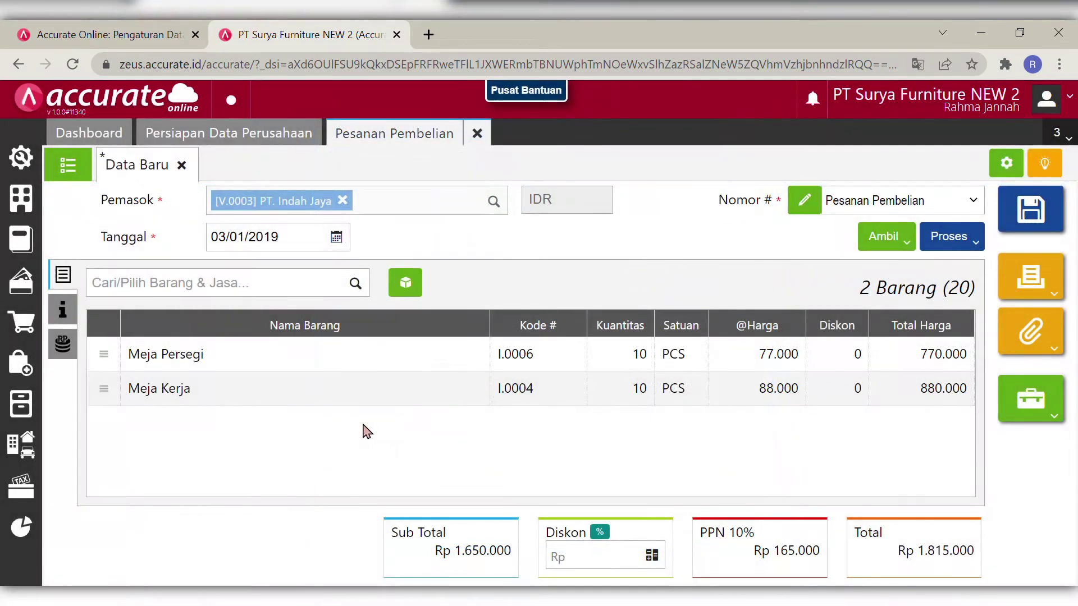
# - Fill in the purchase order's description as "Pemesanan barang dari permintaan gudang"
pyautogui.click(76, 336)
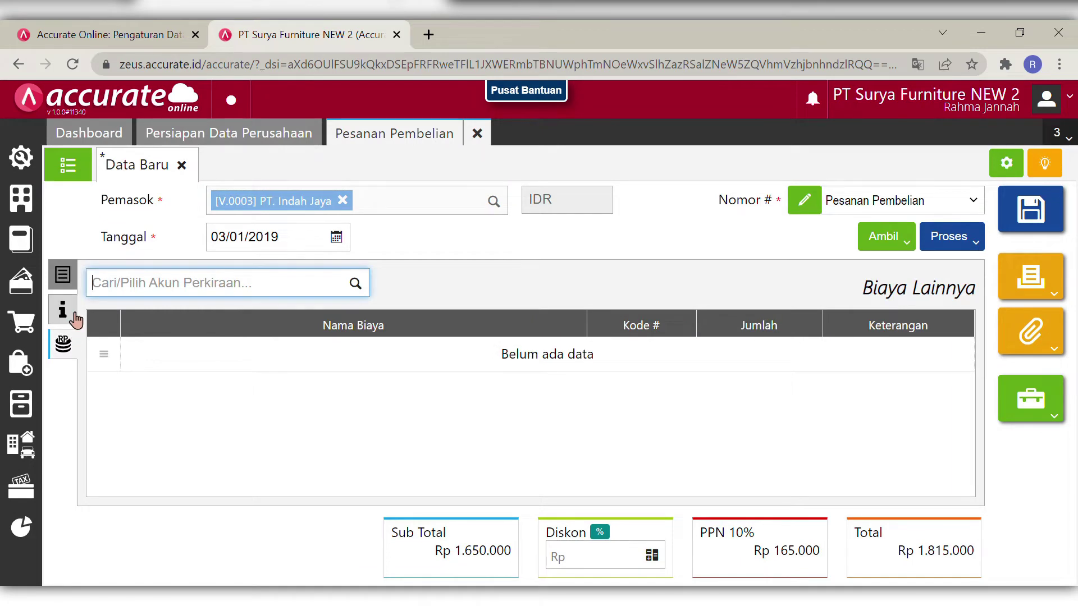
pyautogui.click(66, 312)
pyautogui.moveTo(796, 409); pyautogui.dragTo(678, 396)
pyautogui.press('BackSpace')
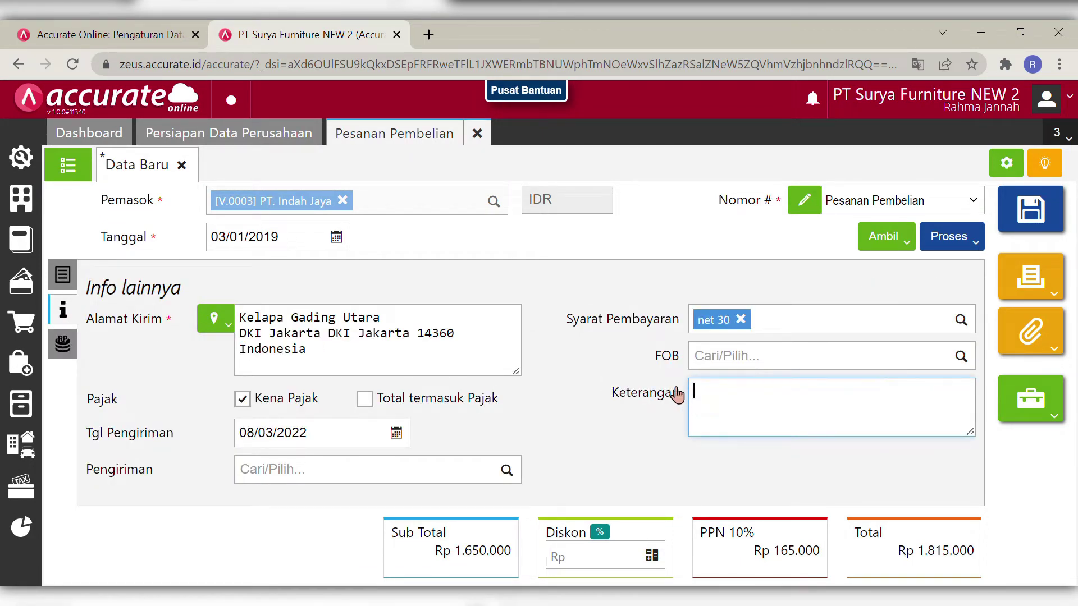
pyautogui.write('Pemesan')
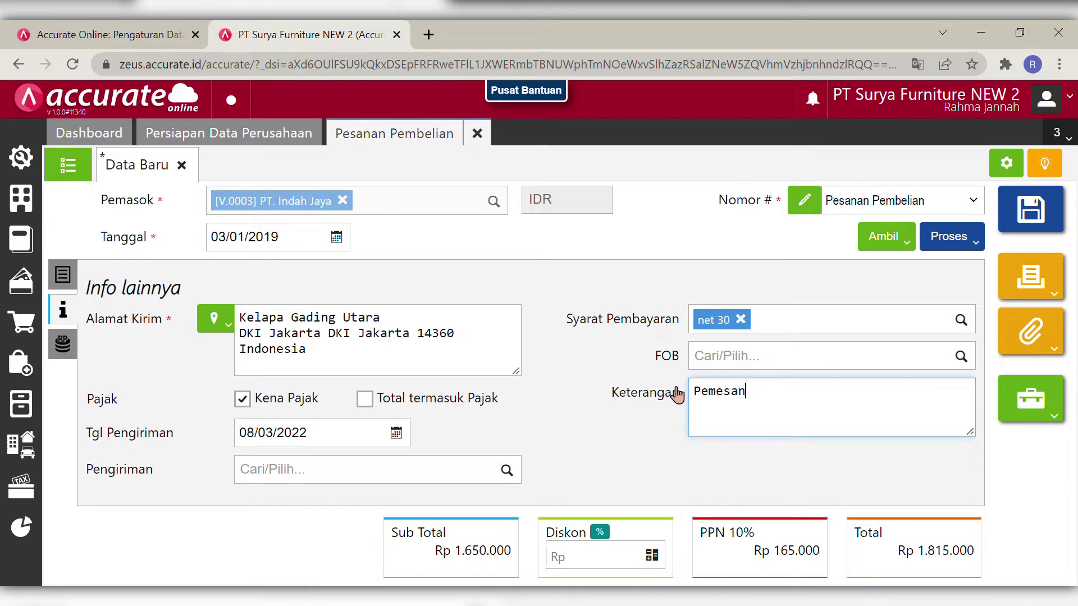
pyautogui.write('an barang da')
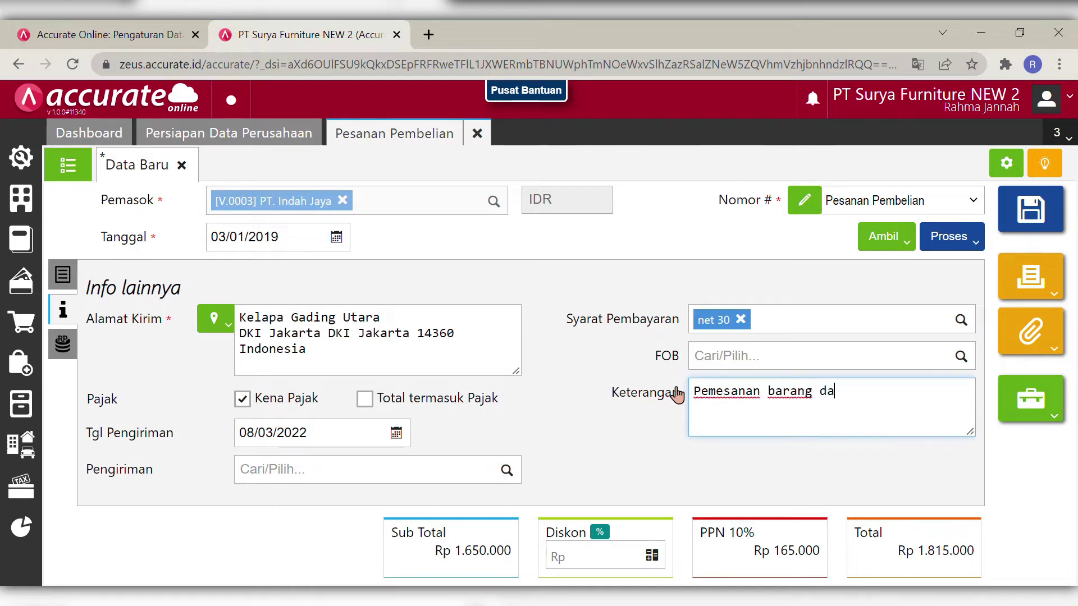
pyautogui.write('ri permintaan gudang')
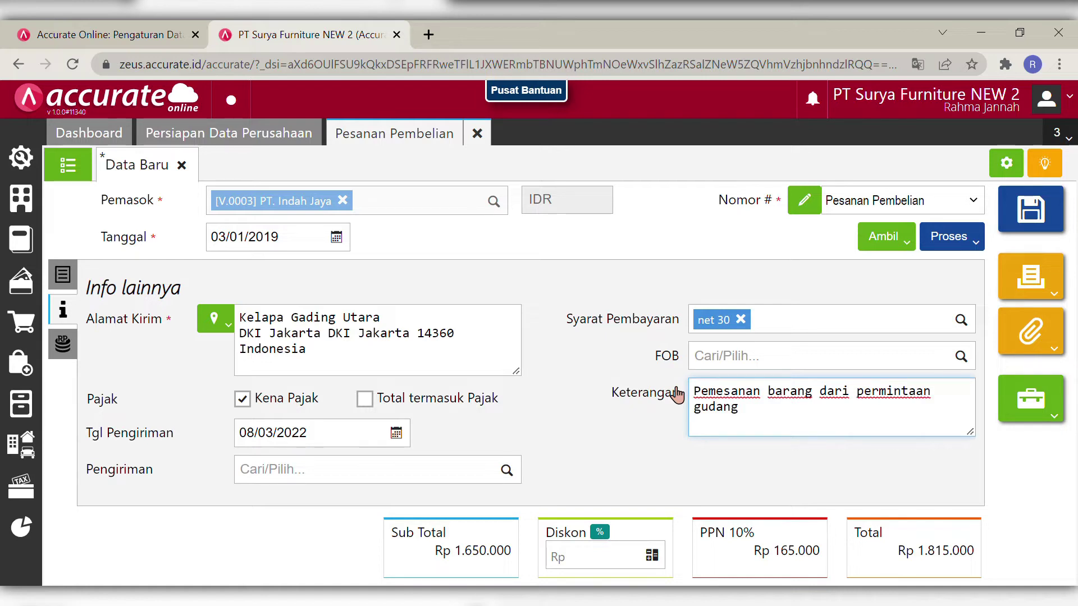
# - Set the purchase order's delivery date to 04/01/2019
pyautogui.click(394, 433)
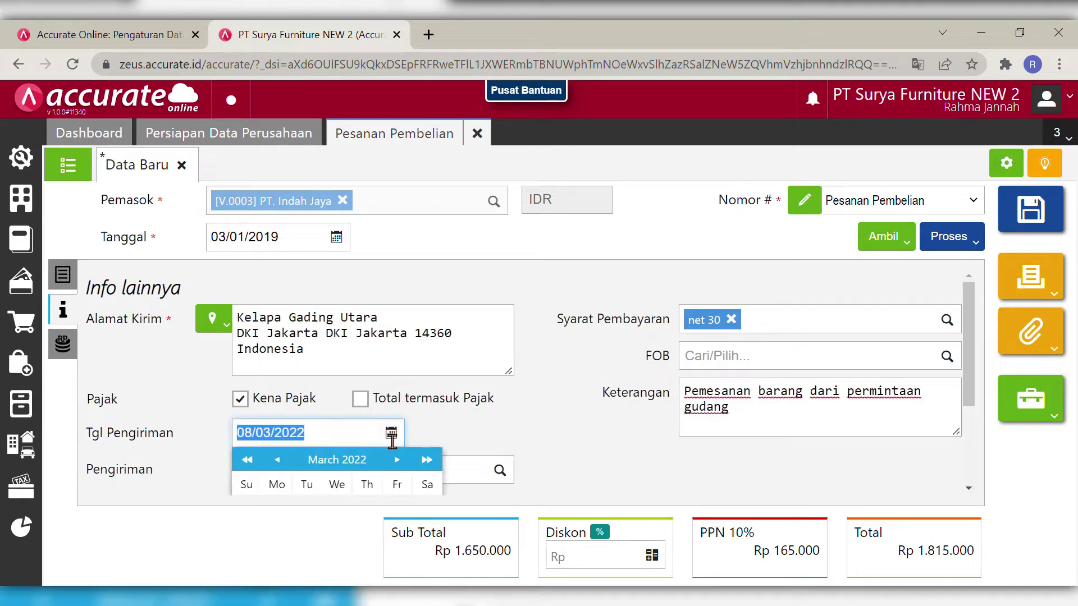
pyautogui.press('BackSpace')
pyautogui.write('0')
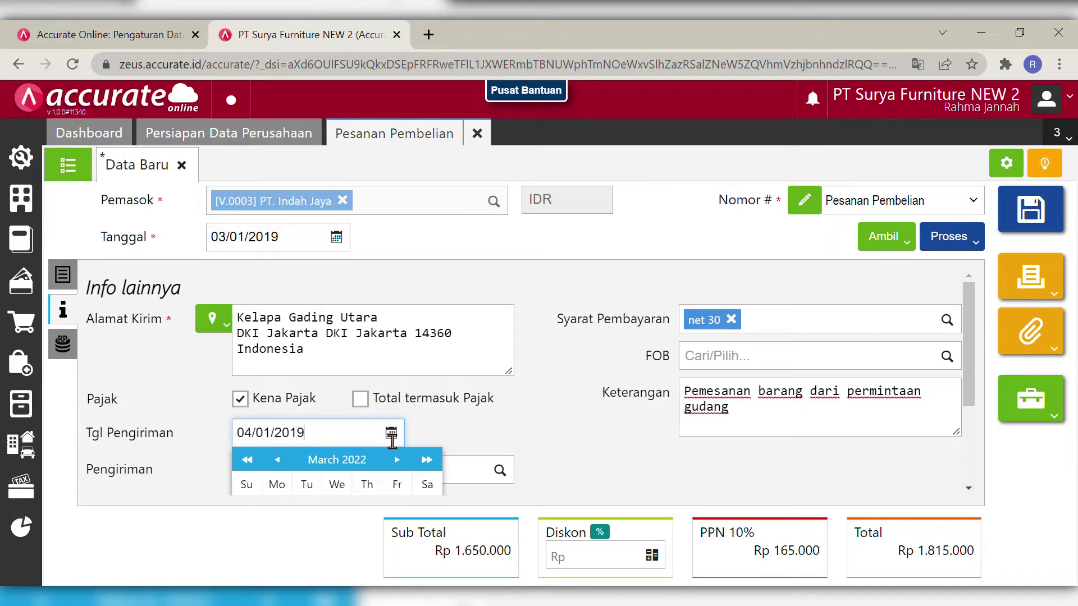
pyautogui.click(621, 445)
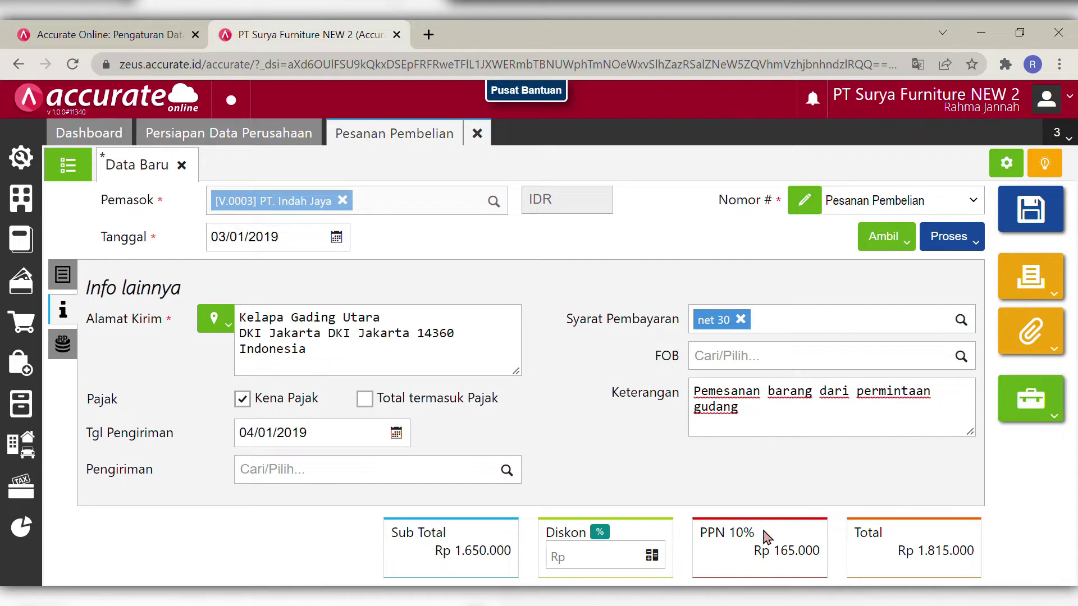
# - Return to the order's item details, save the purchase order for PT. Indah Jaya and close the purchase order form
pyautogui.click(64, 276)
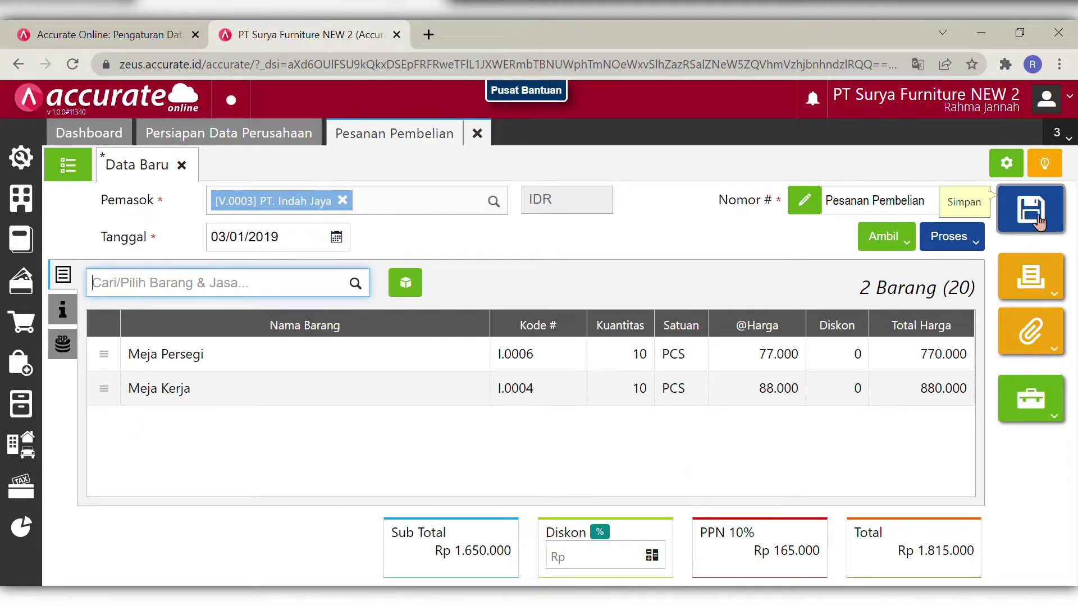
pyautogui.click(1031, 211)
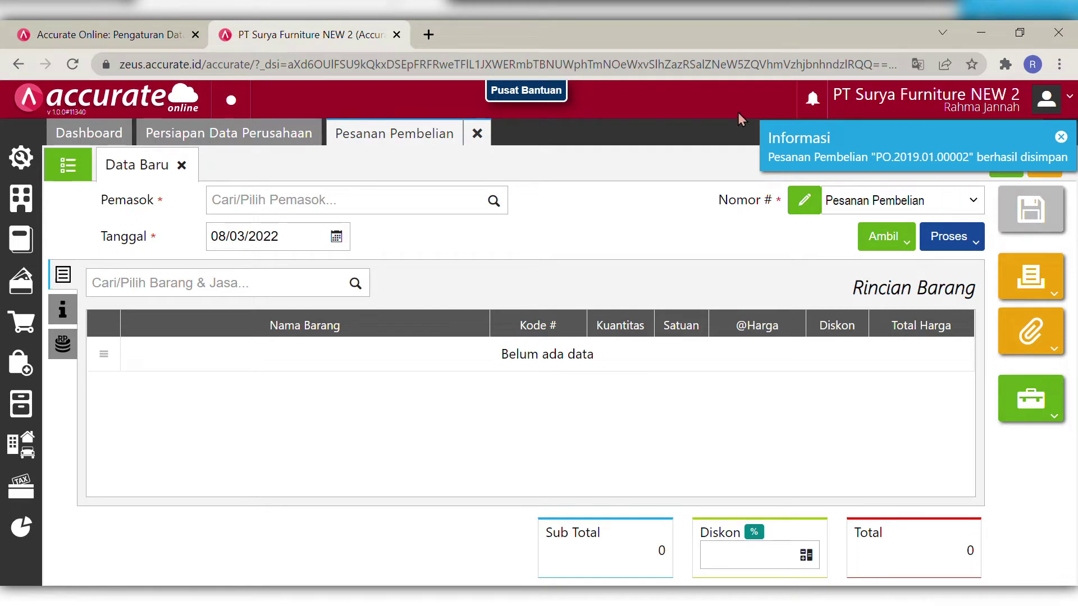
pyautogui.click(478, 135)
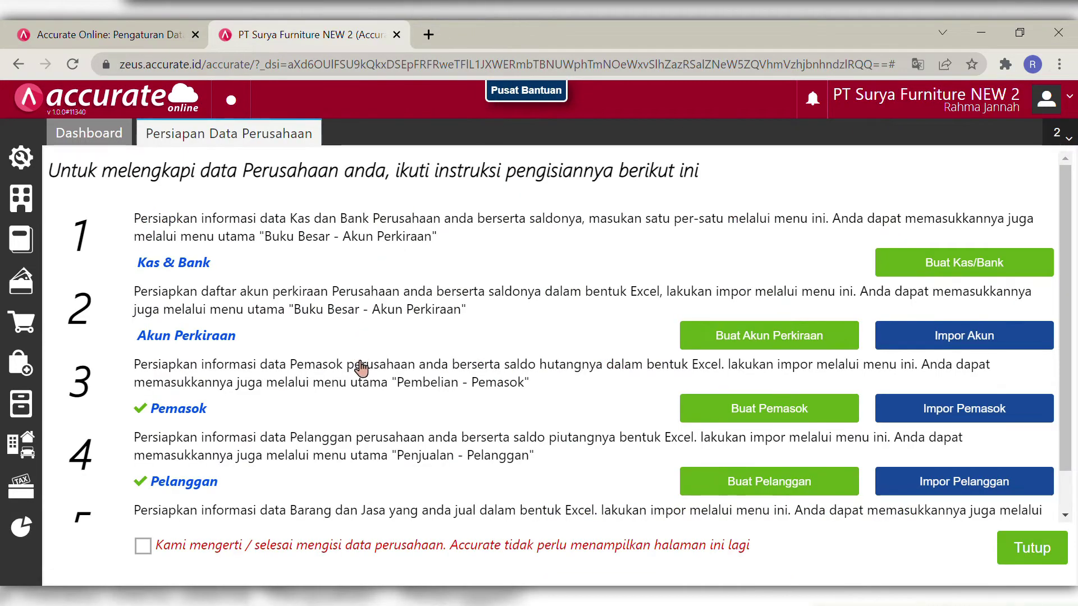
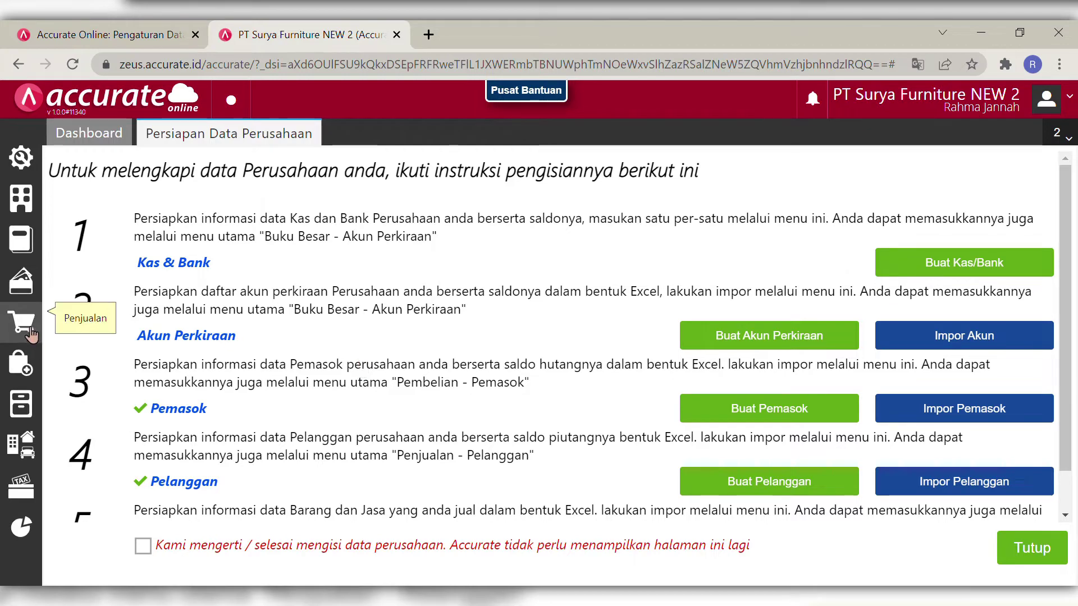
# - Start a new goods receipt (Penerimaan Barang) with PT Sentra Furniture as the supplier
pyautogui.click(25, 371)
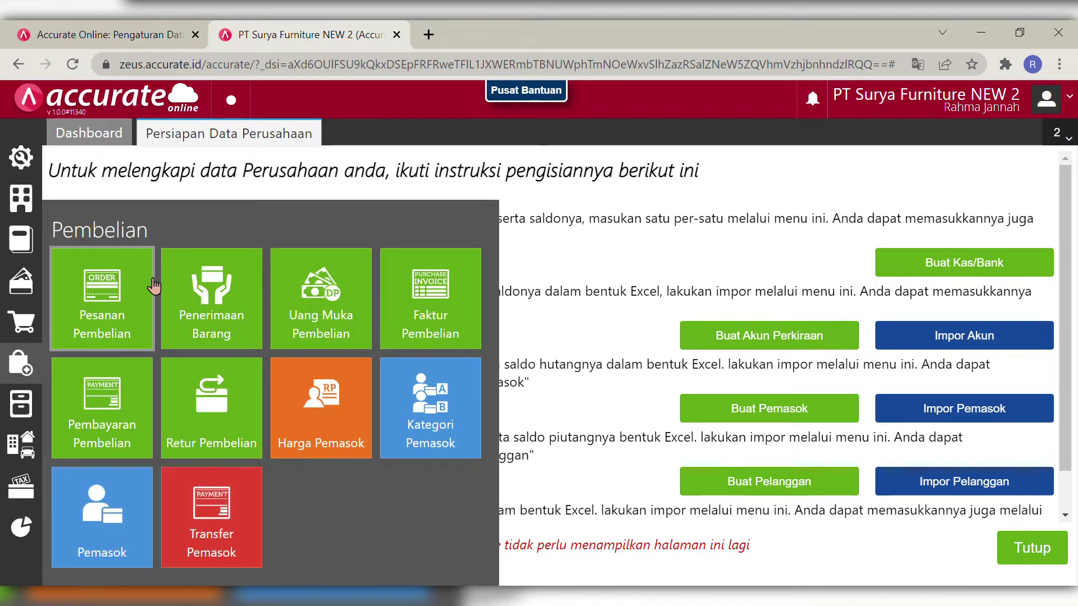
pyautogui.click(219, 307)
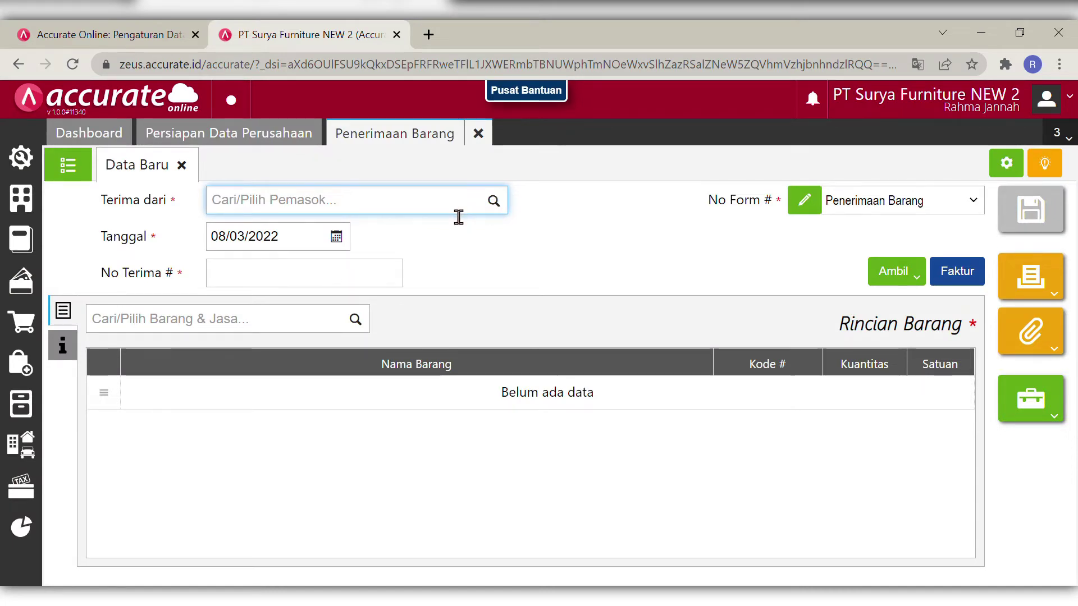
pyautogui.write('sent')
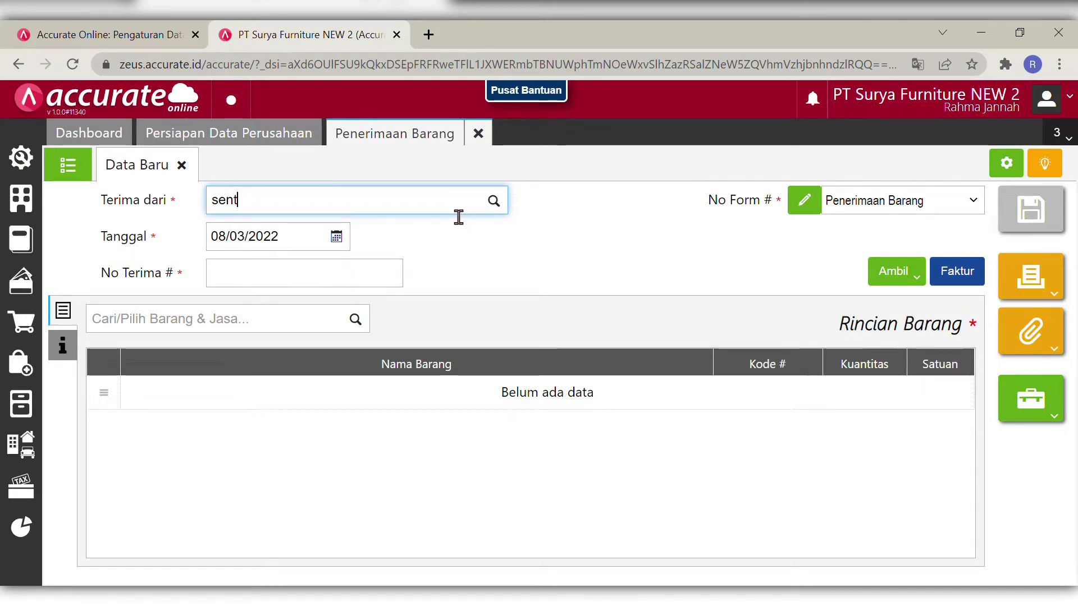
pyautogui.click(436, 232)
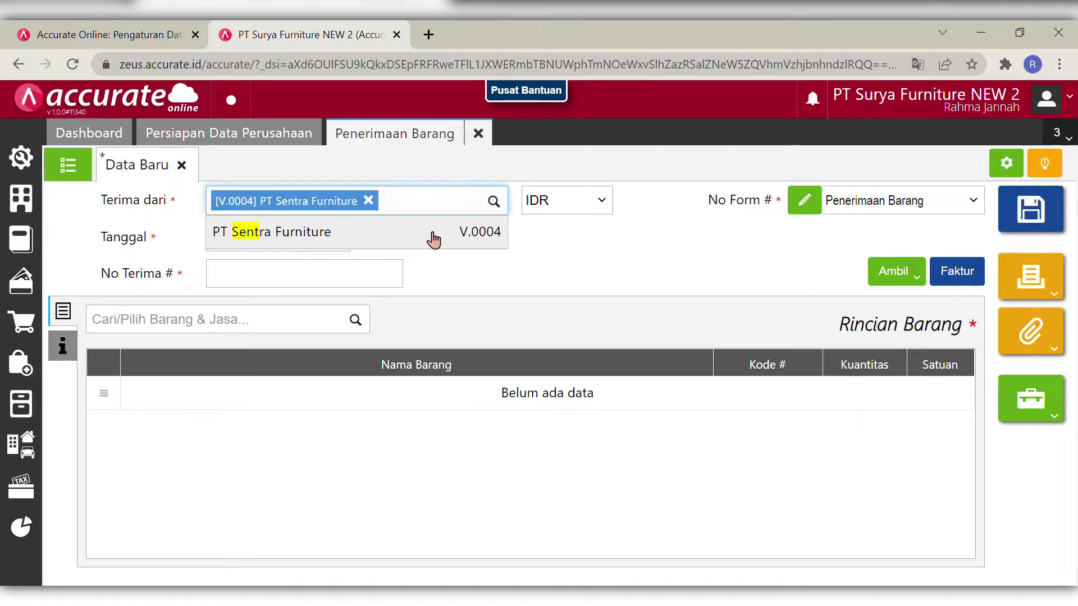
# - Set the goods receipt's date to 04/01/2019 and its receipt number (No Terima) to 9095
pyautogui.click(318, 249)
pyautogui.press('BackSpace')
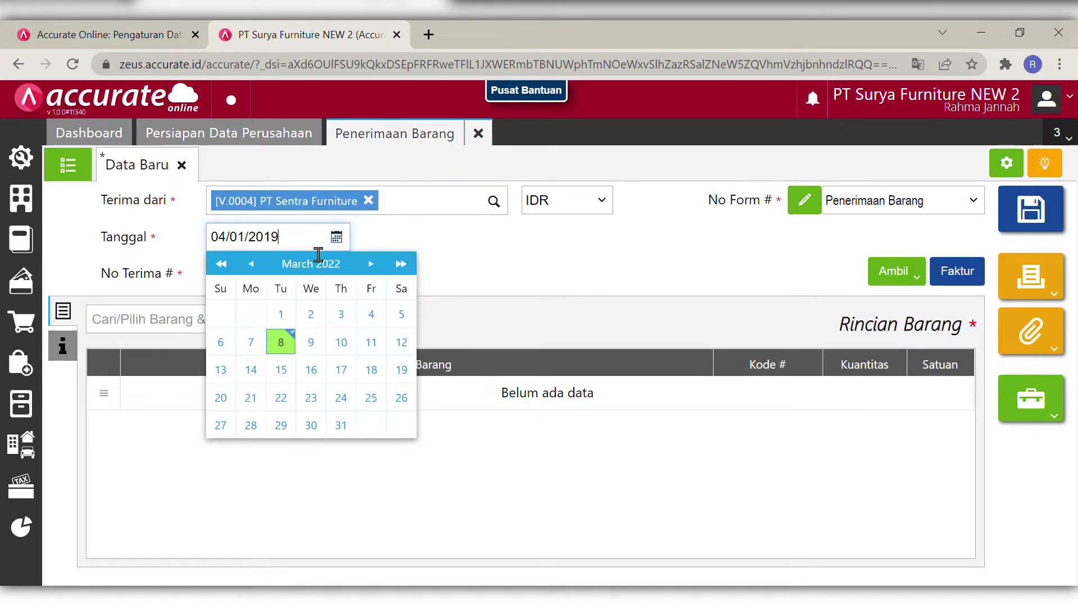
pyautogui.click(452, 255)
pyautogui.click(369, 288)
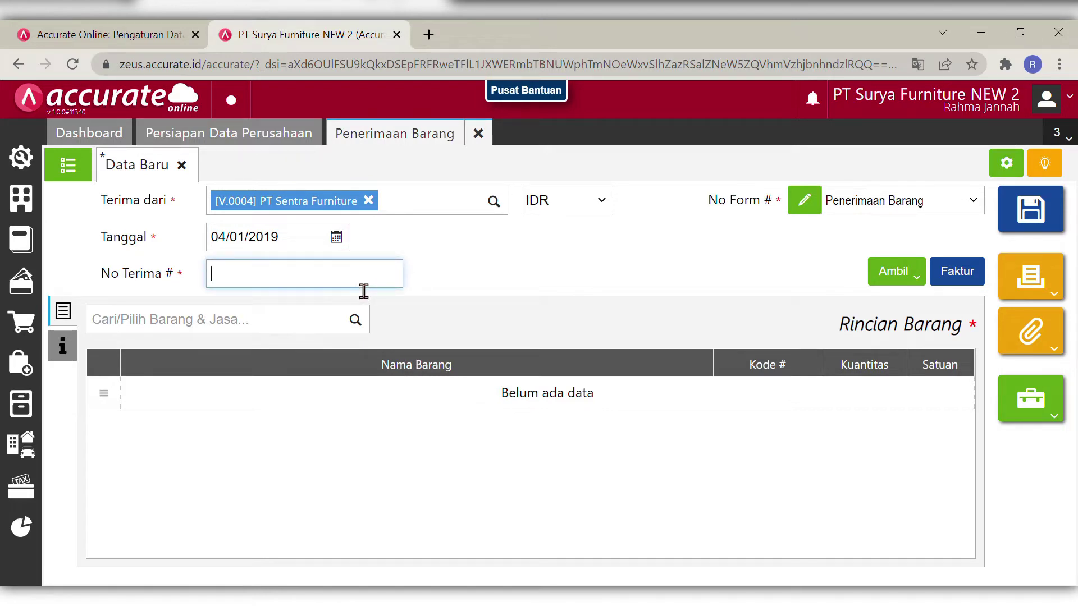
pyautogui.click(585, 302)
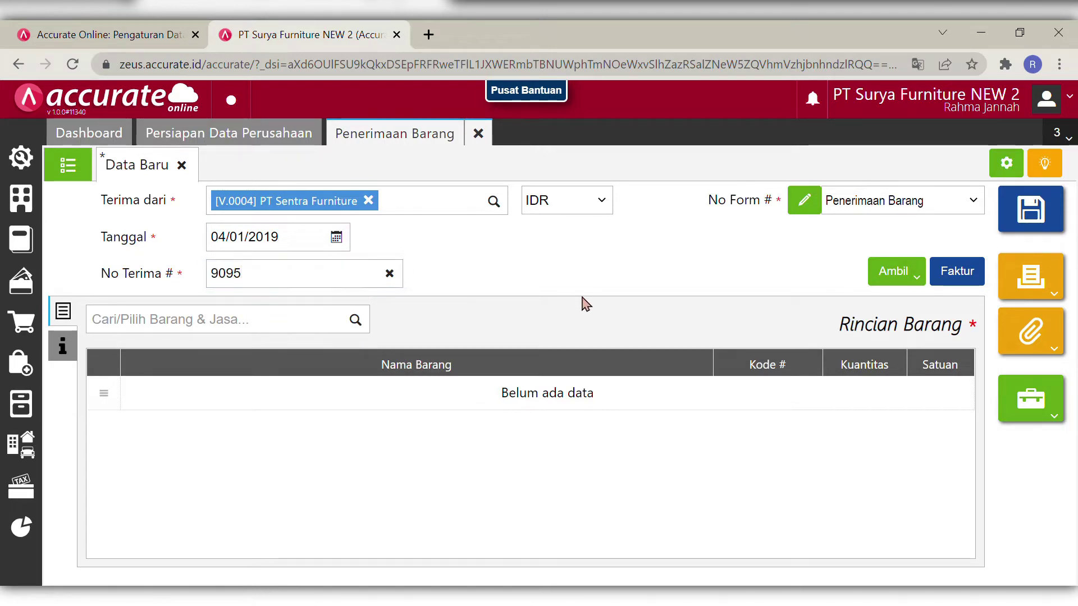
# - Copy the Meja Bundar line from PT Sentra Furniture's purchase order dated 03/01/2019 into the goods receipt
pyautogui.click(899, 279)
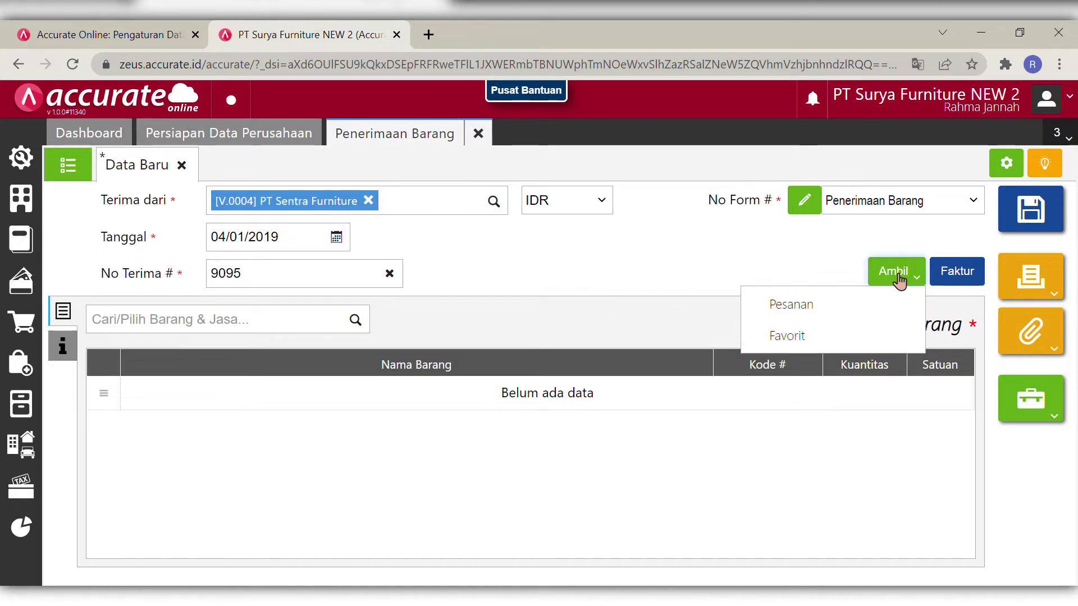
pyautogui.click(822, 313)
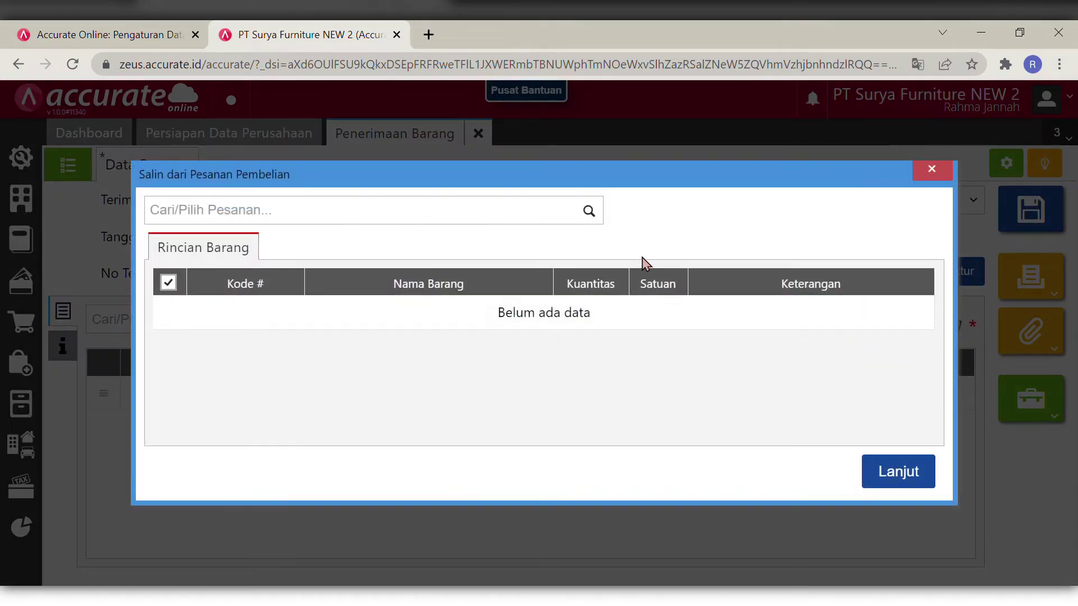
pyautogui.click(597, 216)
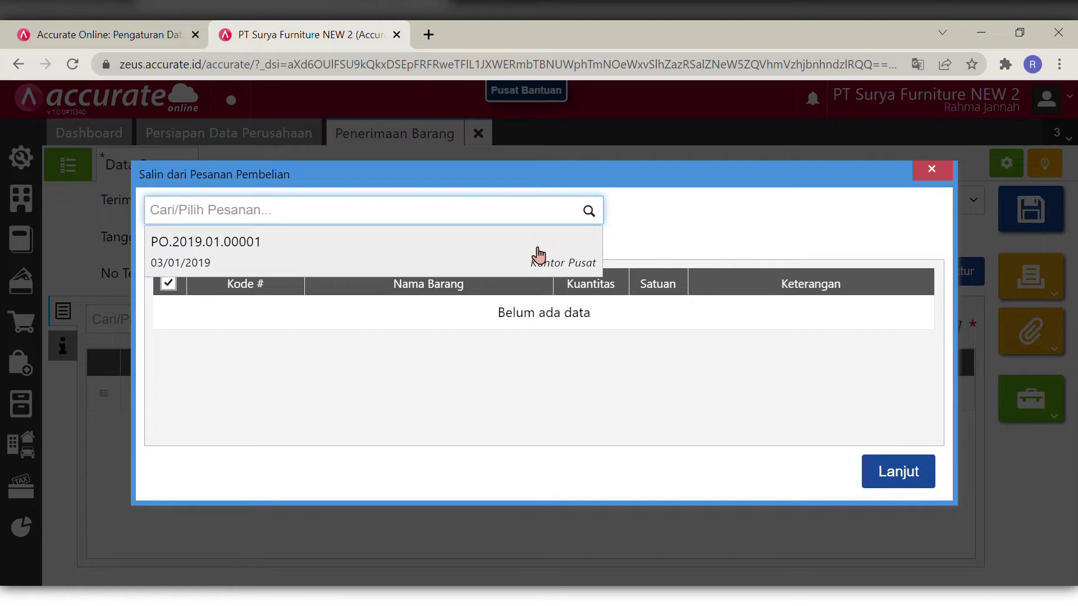
pyautogui.click(538, 255)
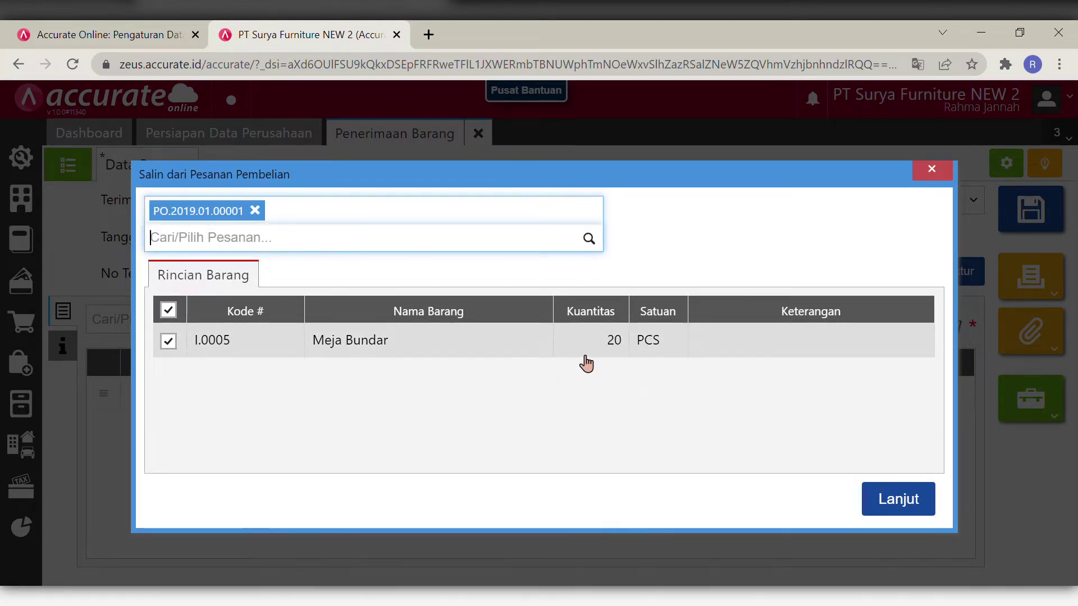
pyautogui.click(902, 500)
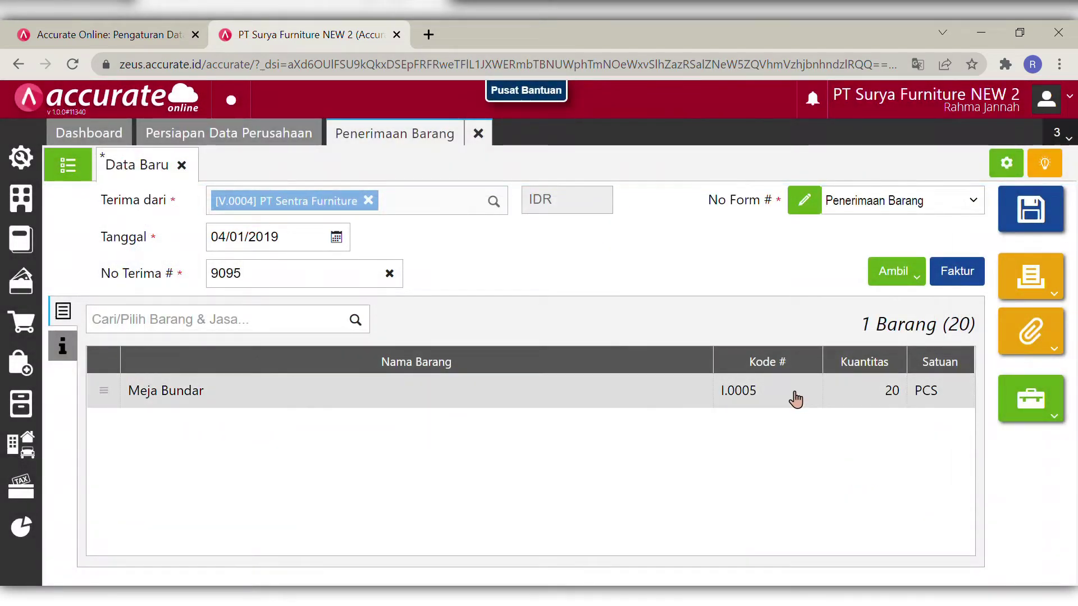
# - Change the Meja Bundar line's warehouse to Depan and confirm the item details
pyautogui.click(796, 400)
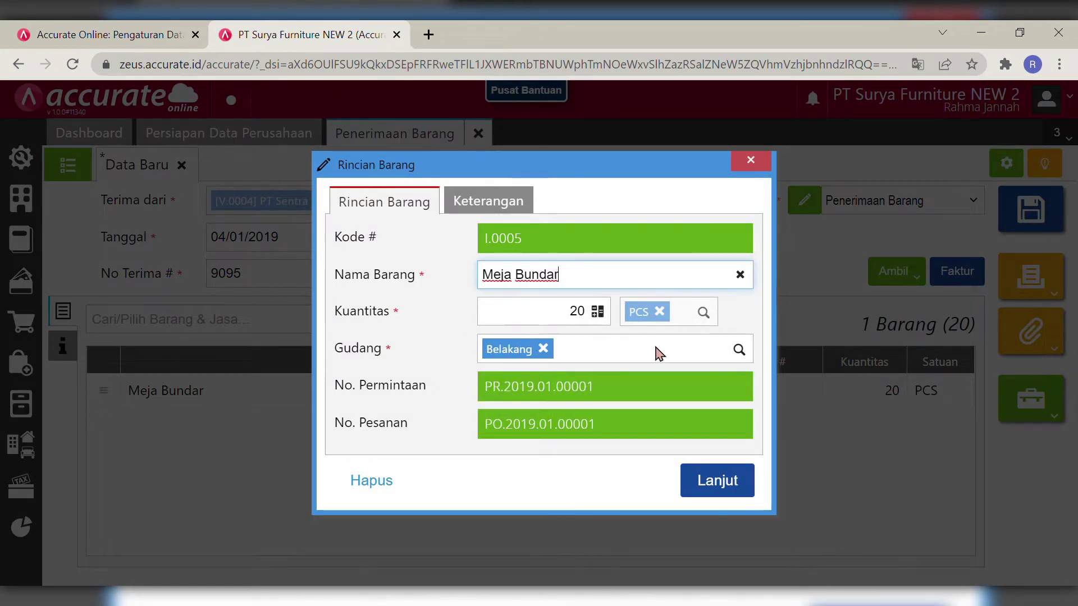
pyautogui.click(739, 351)
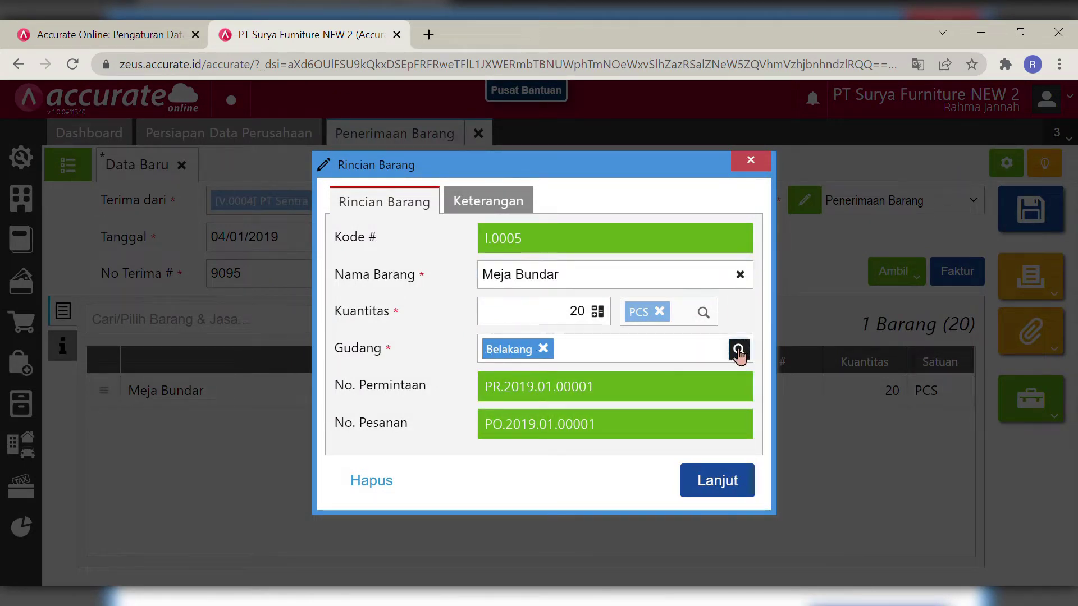
pyautogui.click(683, 383)
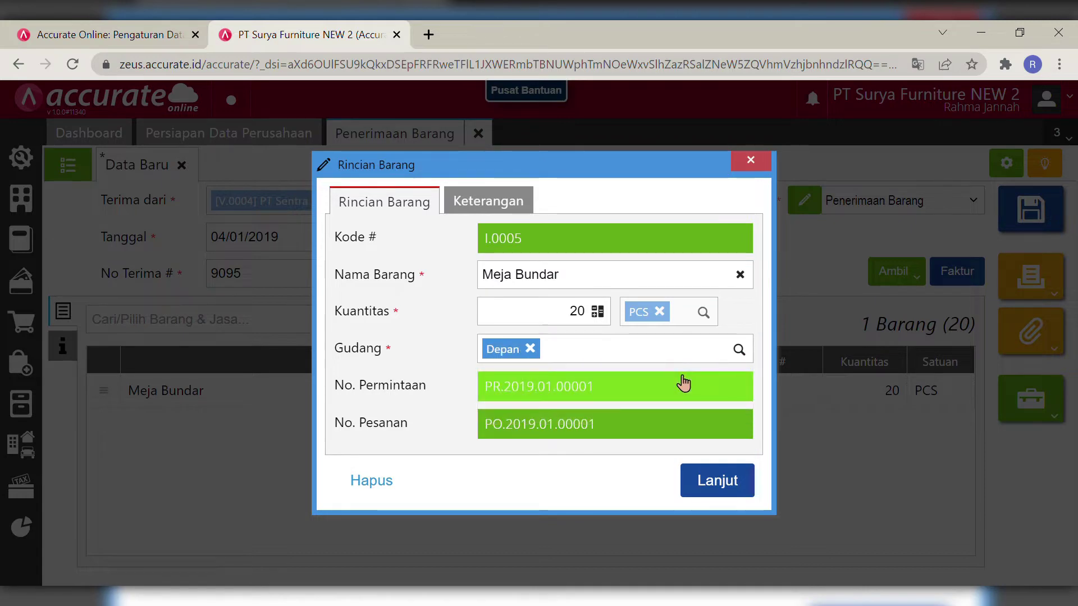
pyautogui.click(717, 481)
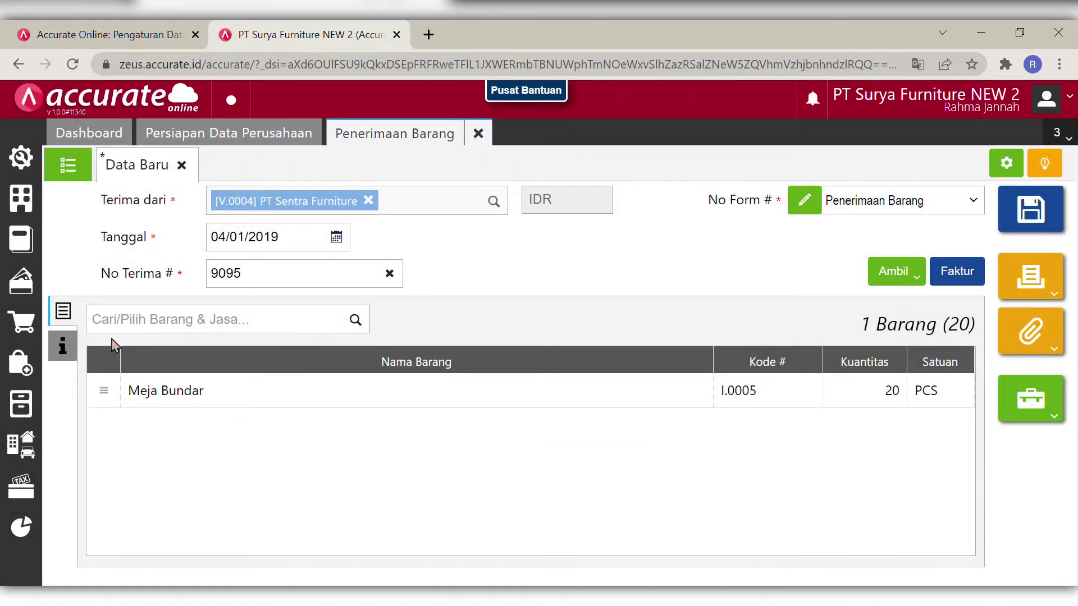
# - Add "Mobil Box" as a new shipping method and assign it to the goods receipt's additional information
pyautogui.click(63, 346)
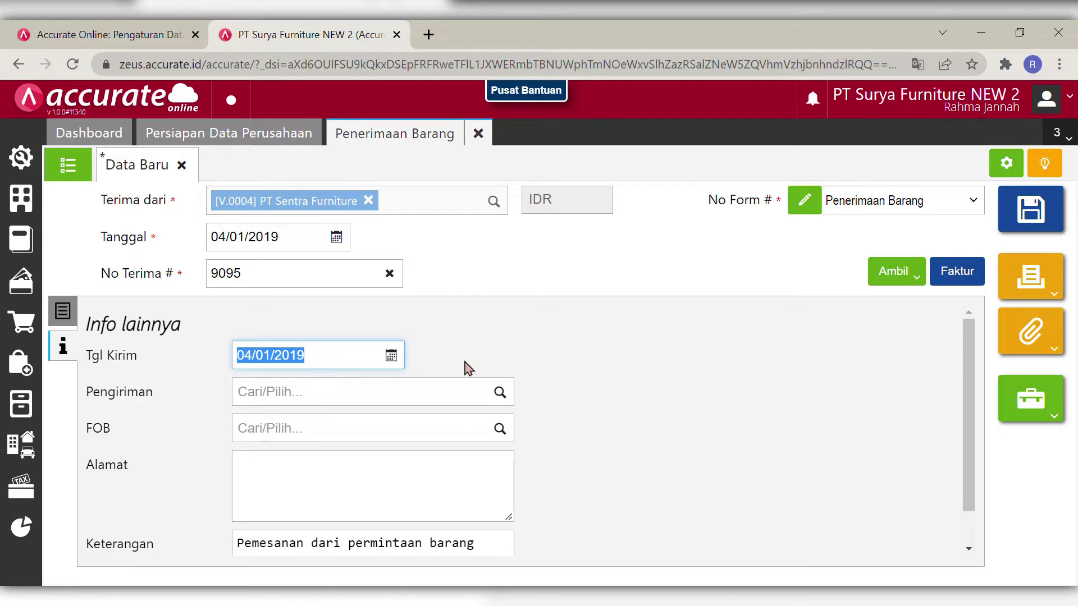
pyautogui.click(622, 394)
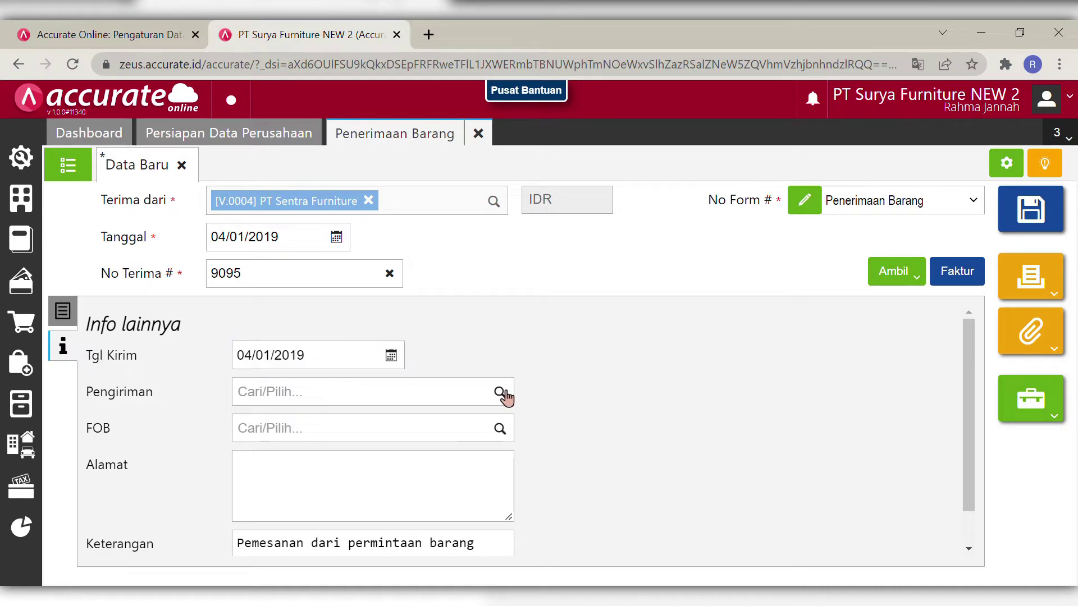
pyautogui.click(488, 400)
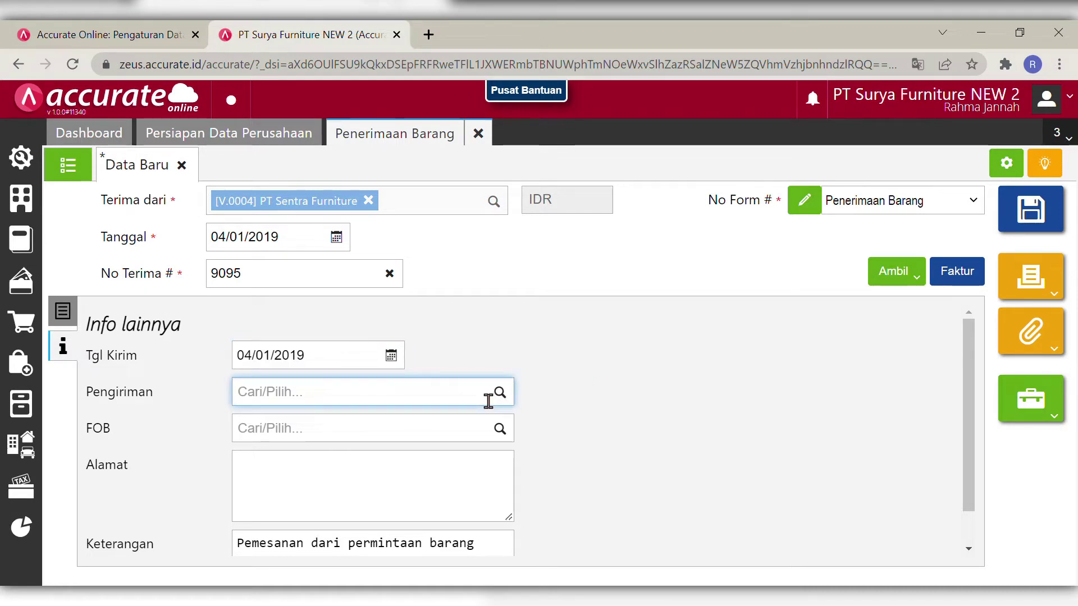
pyautogui.write('Mobil ')
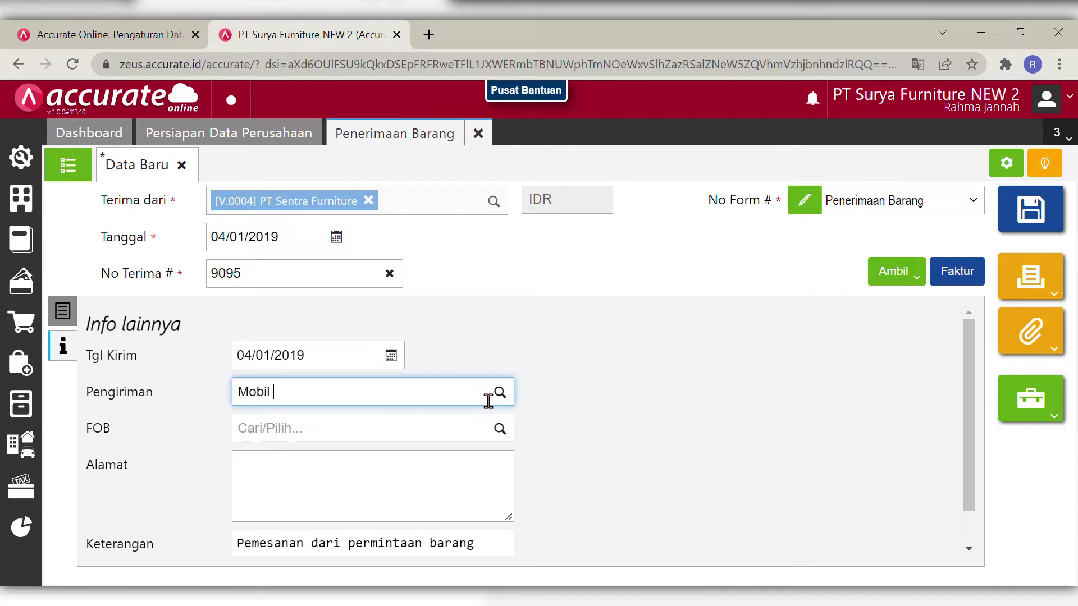
pyautogui.write('Box')
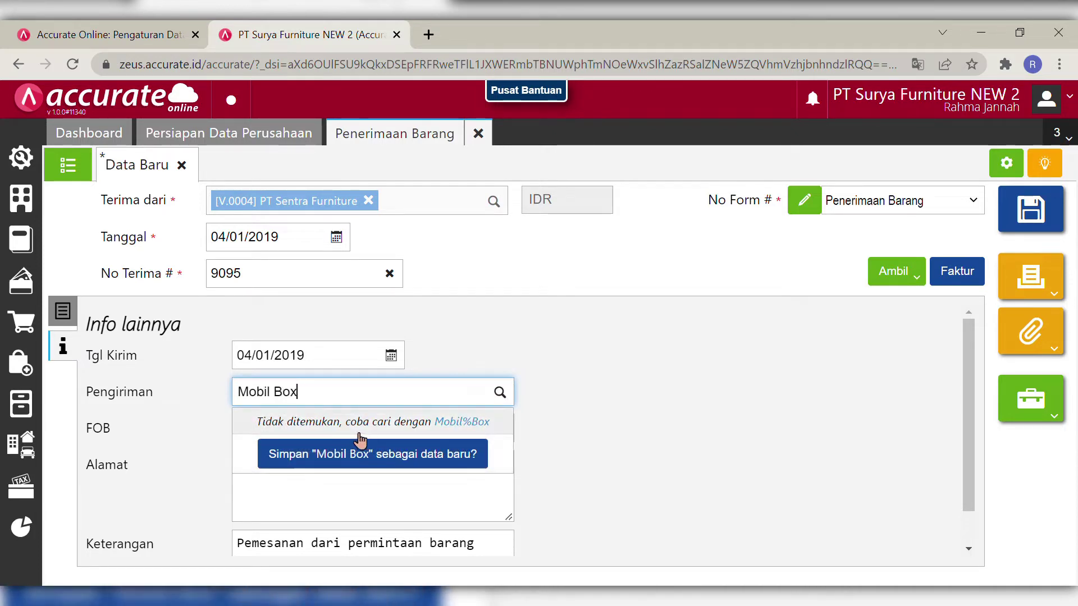
pyautogui.click(426, 468)
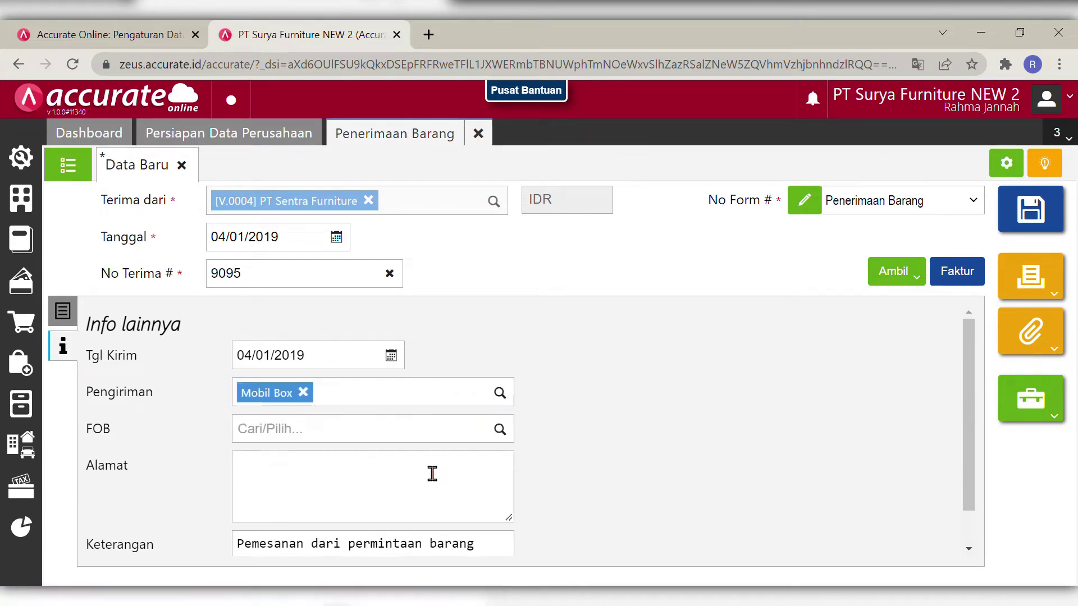
pyautogui.scroll(-1, 970, 488)
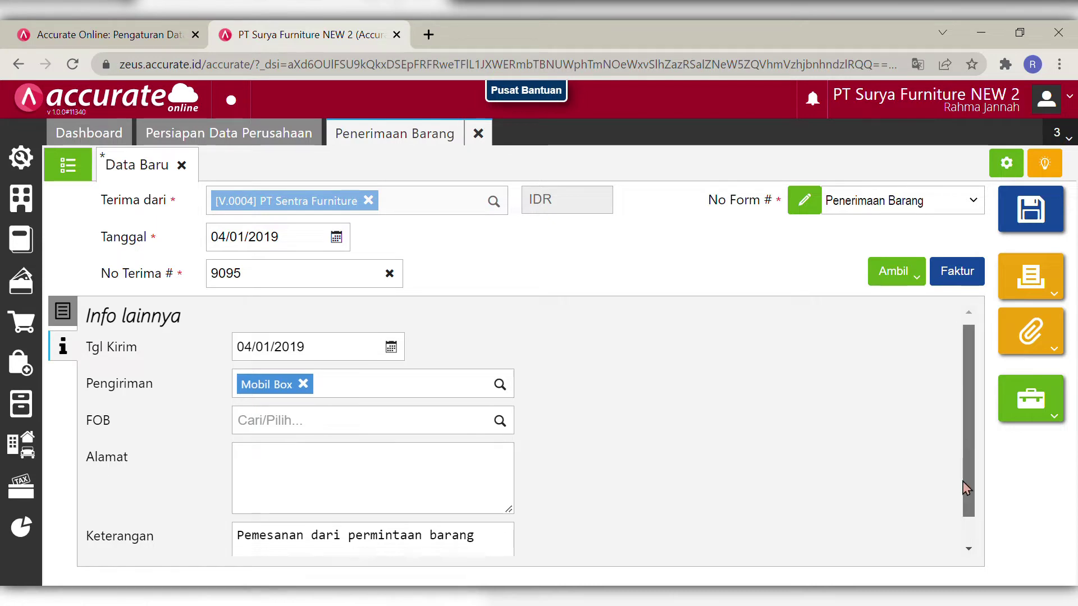
# - Replace the goods receipt's description (Keterangan) with "Penerimaan barang dari PT Surya Furniture"
pyautogui.moveTo(477, 512); pyautogui.dragTo(197, 505)
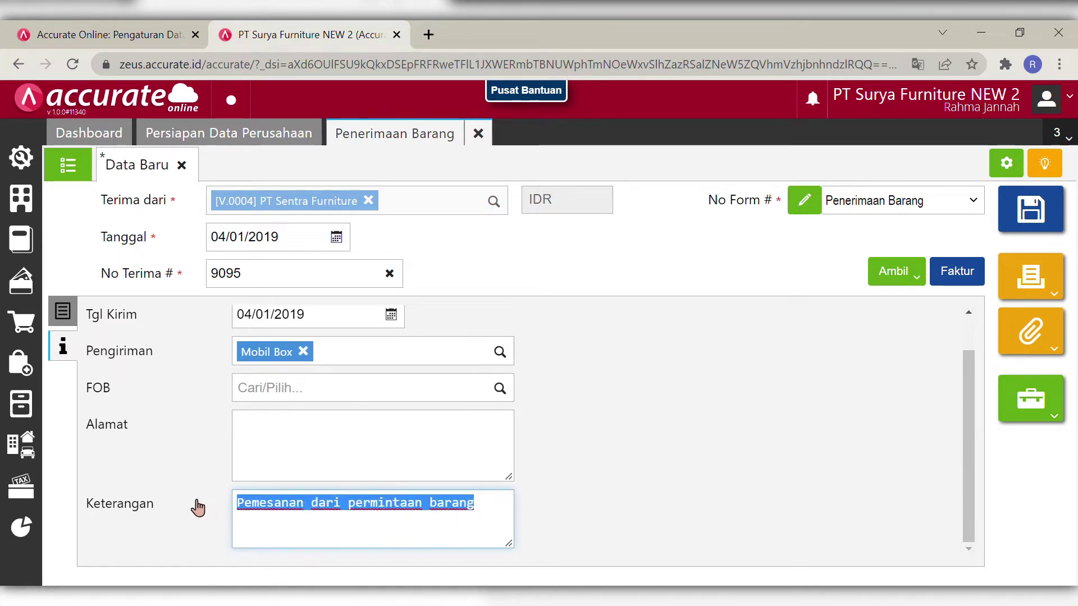
pyautogui.press('BackSpace')
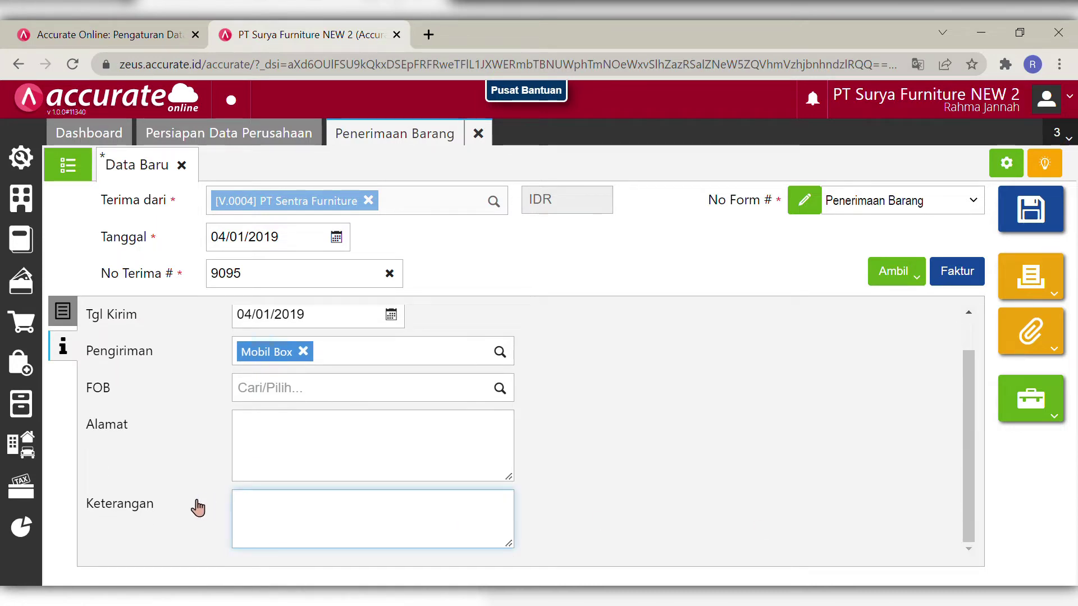
pyautogui.write('Penerim')
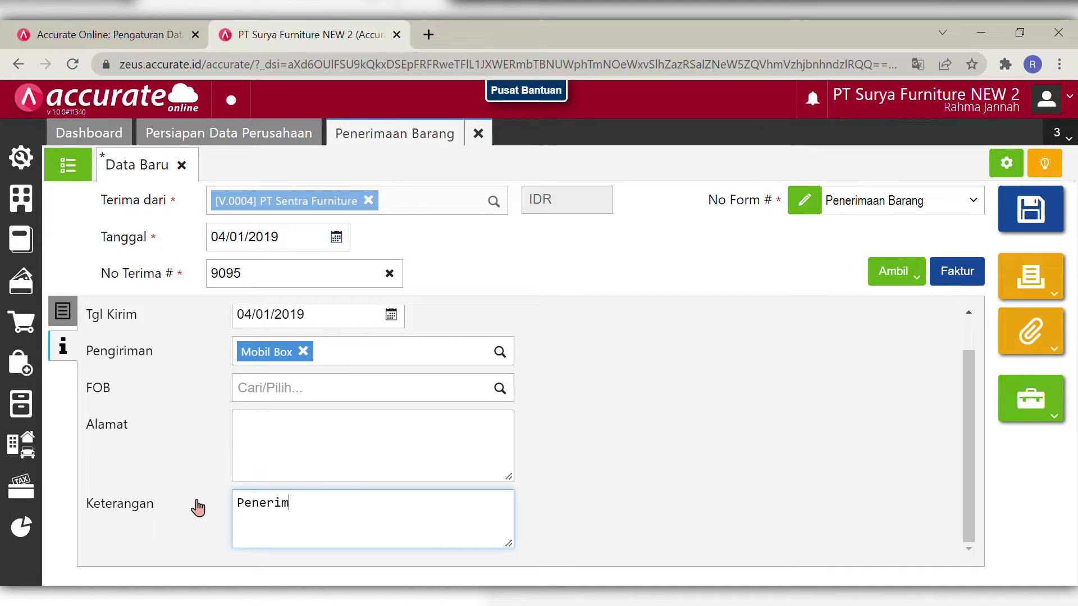
pyautogui.write('aan baran')
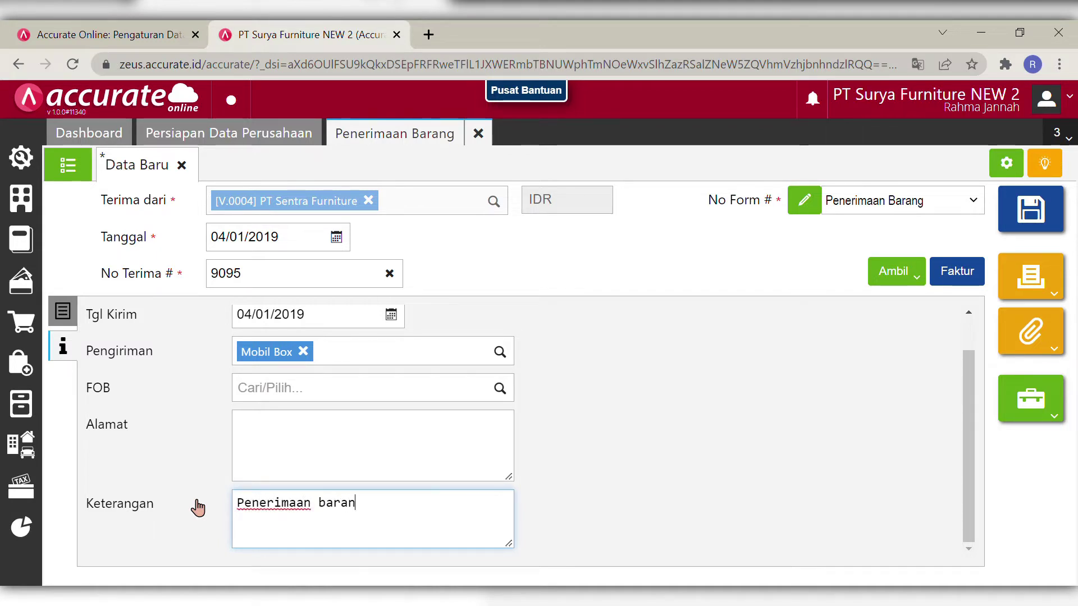
pyautogui.write('g dari PT Surya')
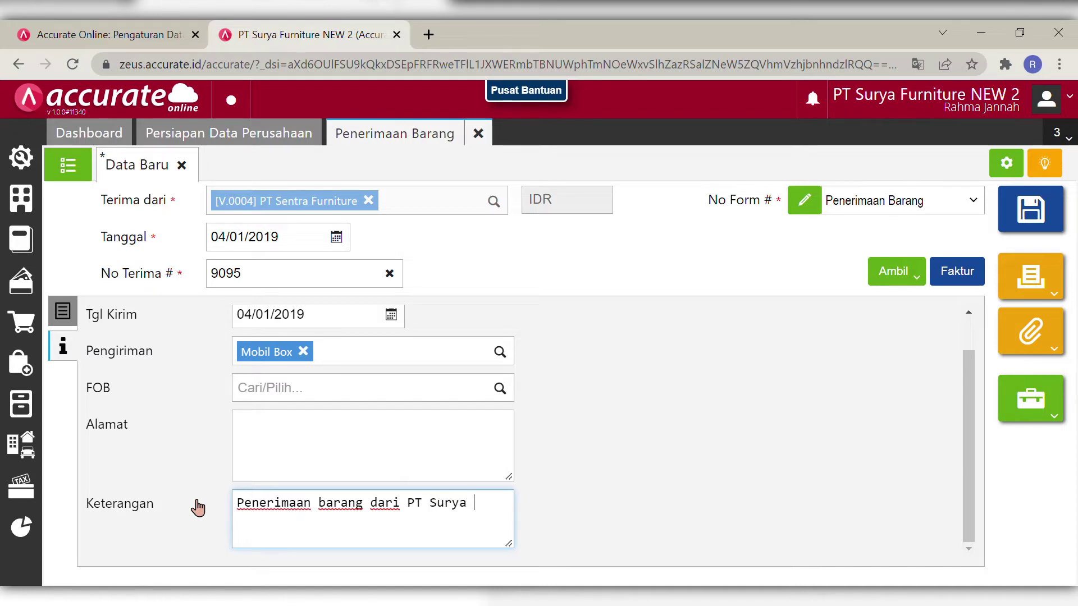
pyautogui.write(' Furniture')
pyautogui.click(674, 528)
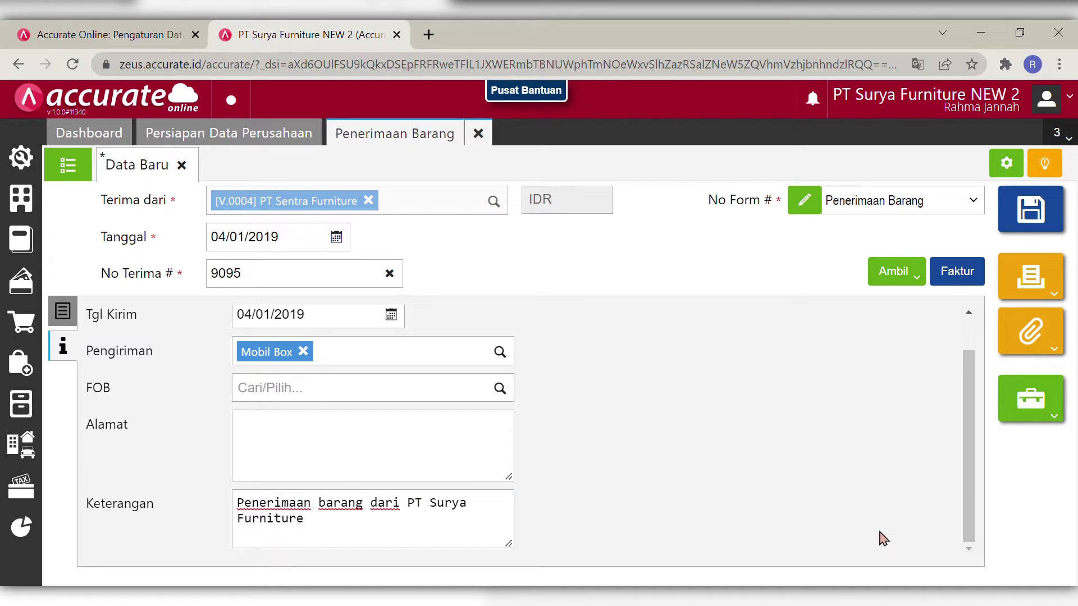
pyautogui.moveTo(974, 507); pyautogui.dragTo(969, 465)
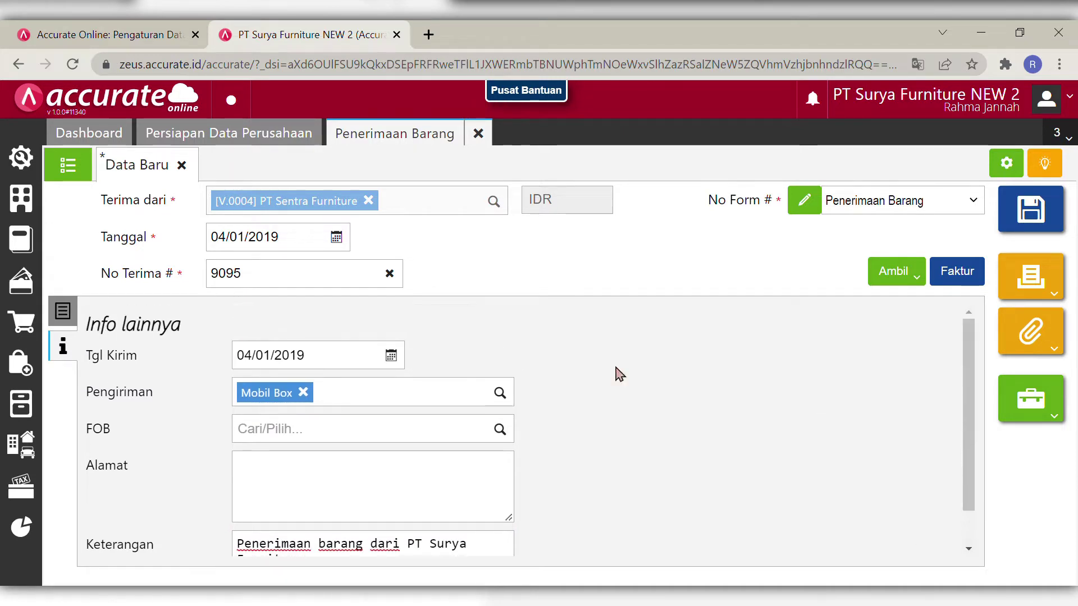
# - Review the Meja Bundar line's item details and the goods receipt's shipping information and description
pyautogui.click(62, 310)
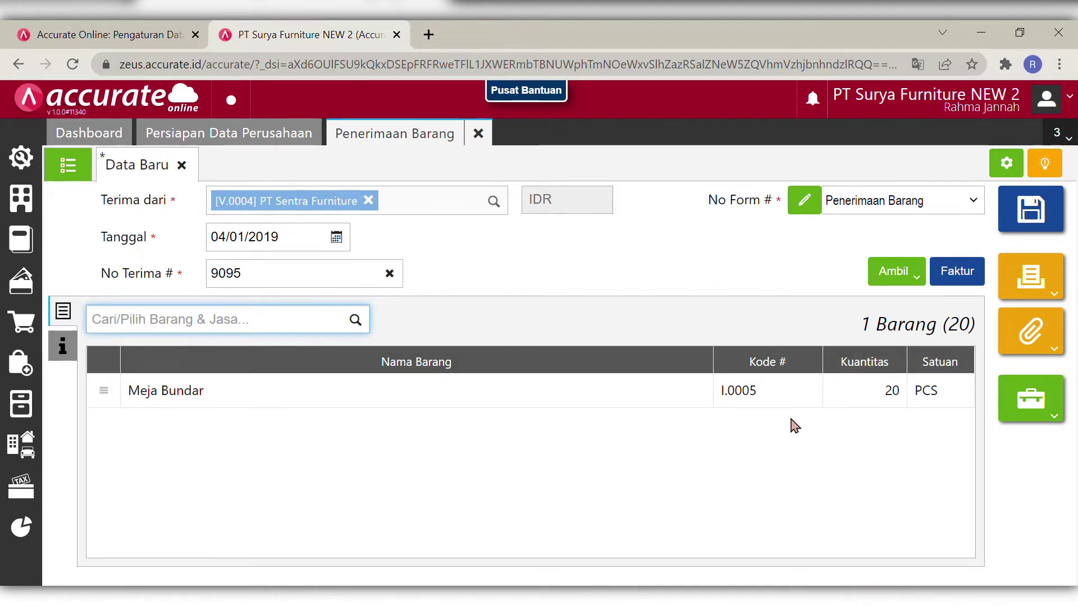
pyautogui.click(806, 403)
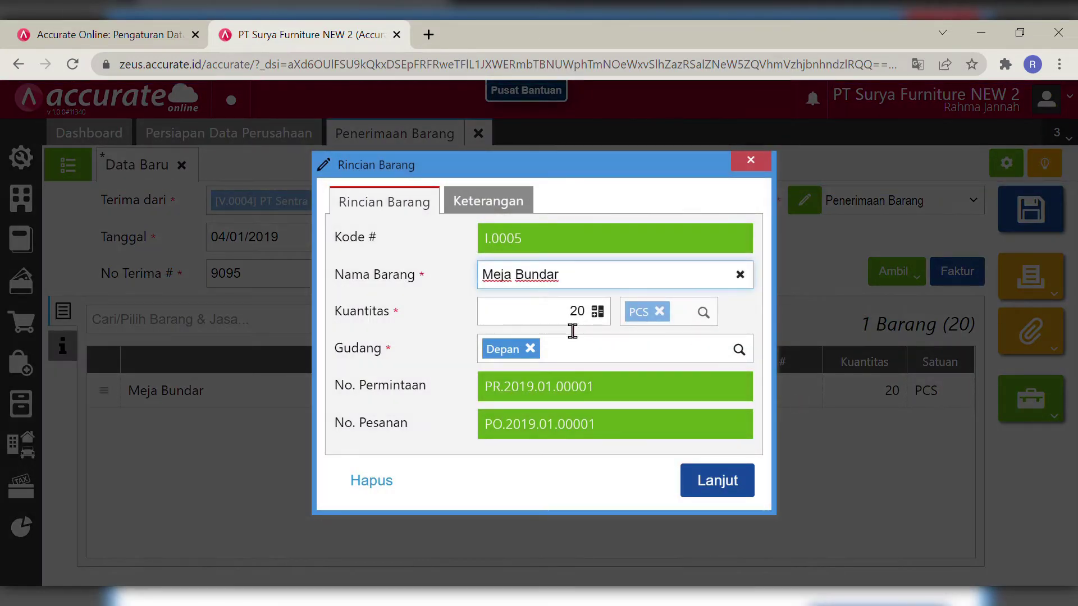
pyautogui.click(730, 489)
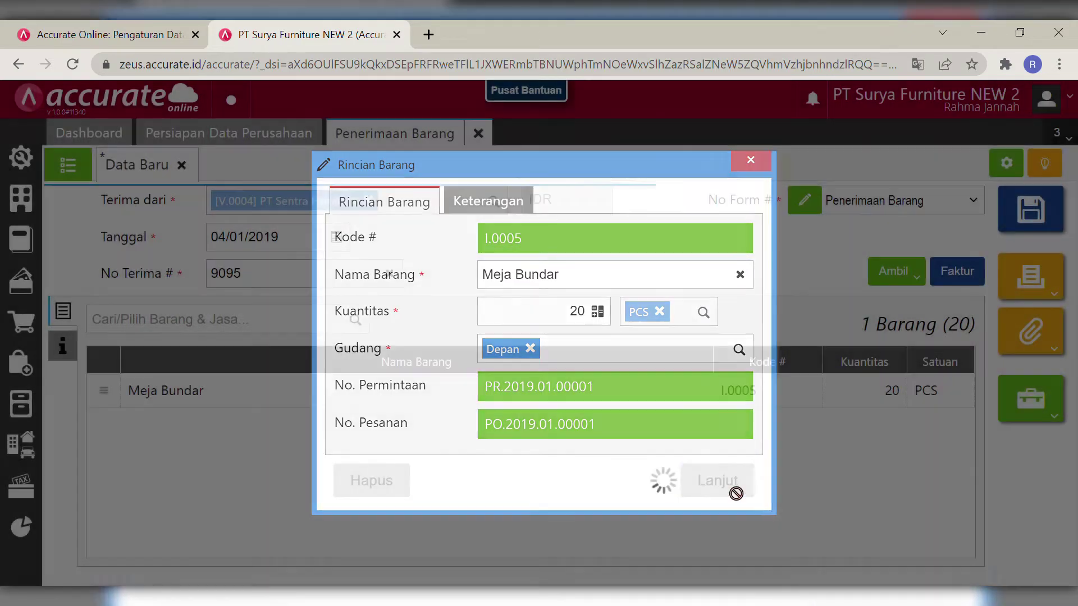
pyautogui.click(64, 348)
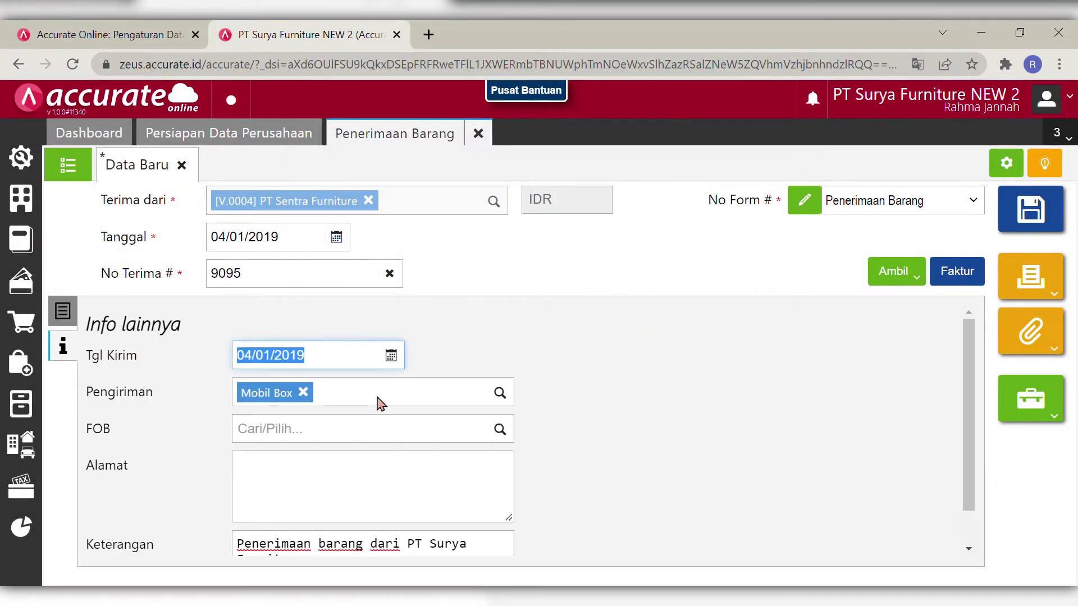
pyautogui.click(691, 364)
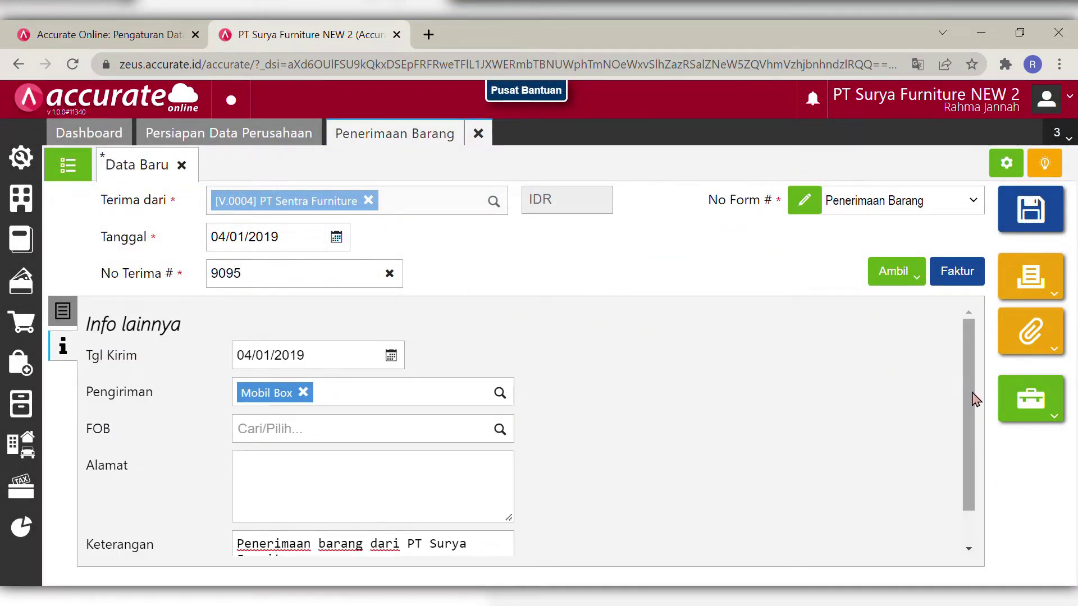
pyautogui.moveTo(971, 397); pyautogui.dragTo(982, 453)
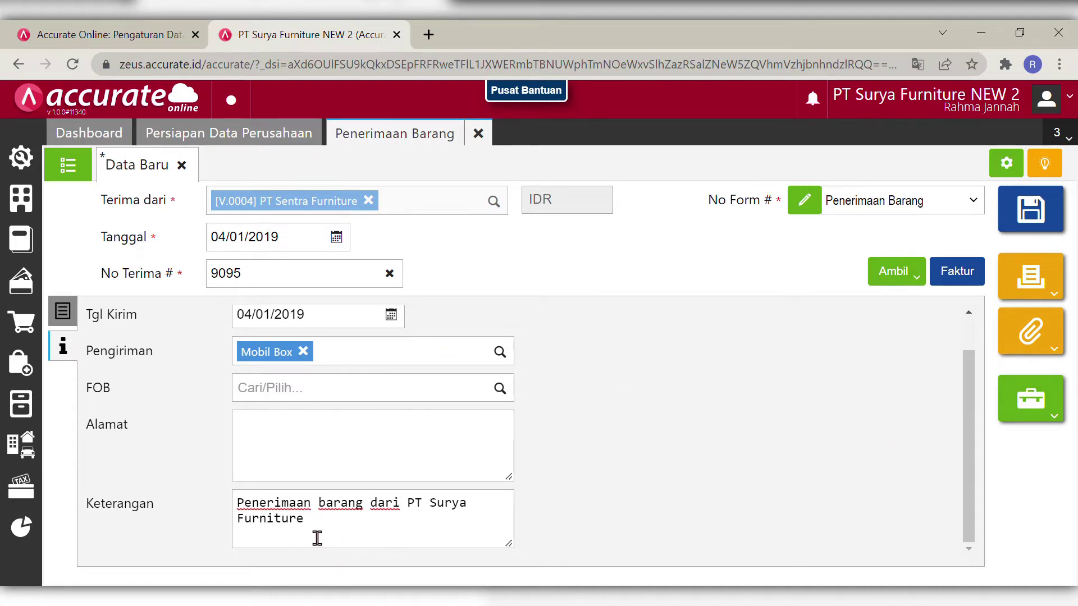
# - Save the goods receipt from PT Sentra Furniture and close the goods receipt form
pyautogui.click(76, 313)
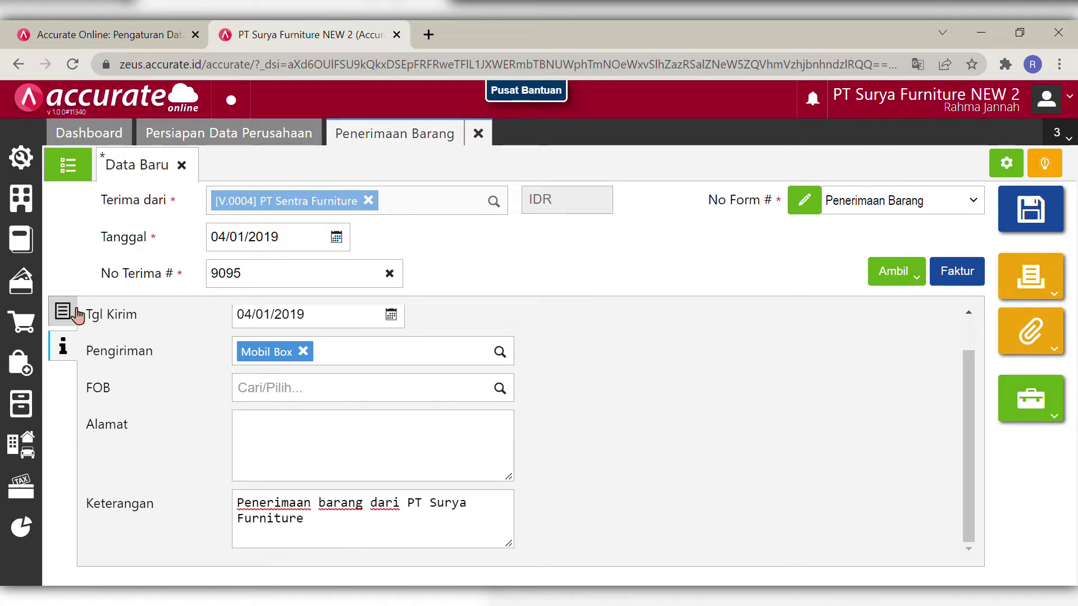
pyautogui.click(1028, 217)
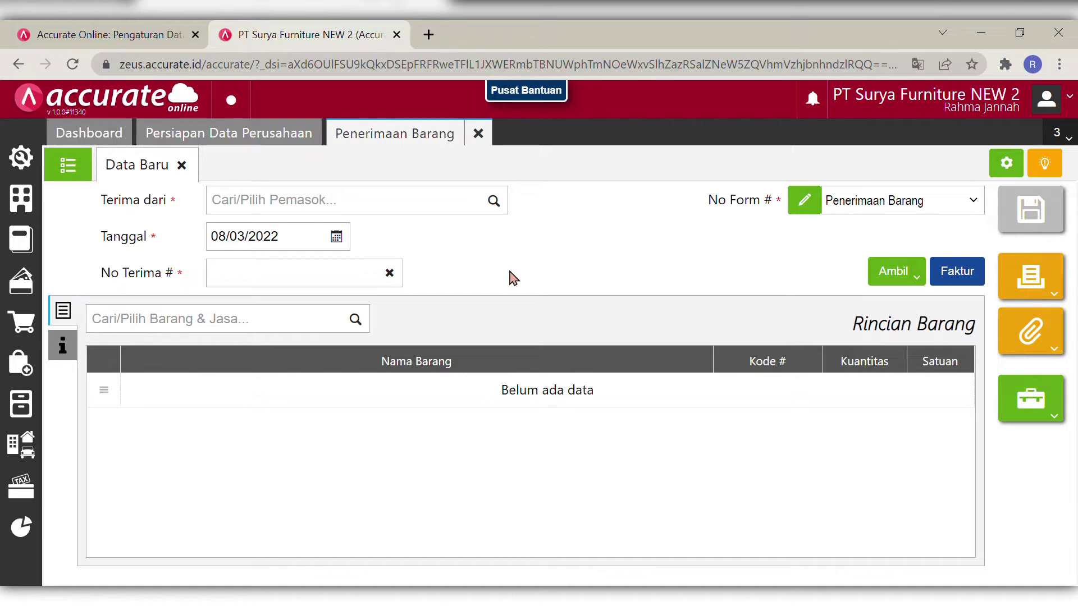
pyautogui.click(479, 134)
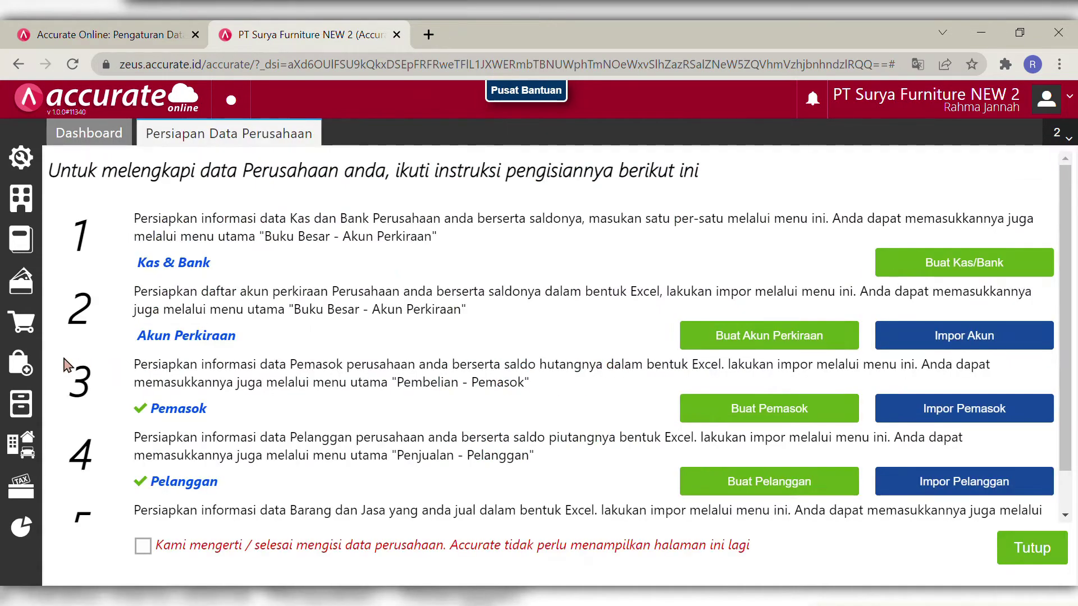
# - Start a new purchase invoice (Faktur Pembelian) with PT. Indah Jaya as the supplier
pyautogui.click(28, 368)
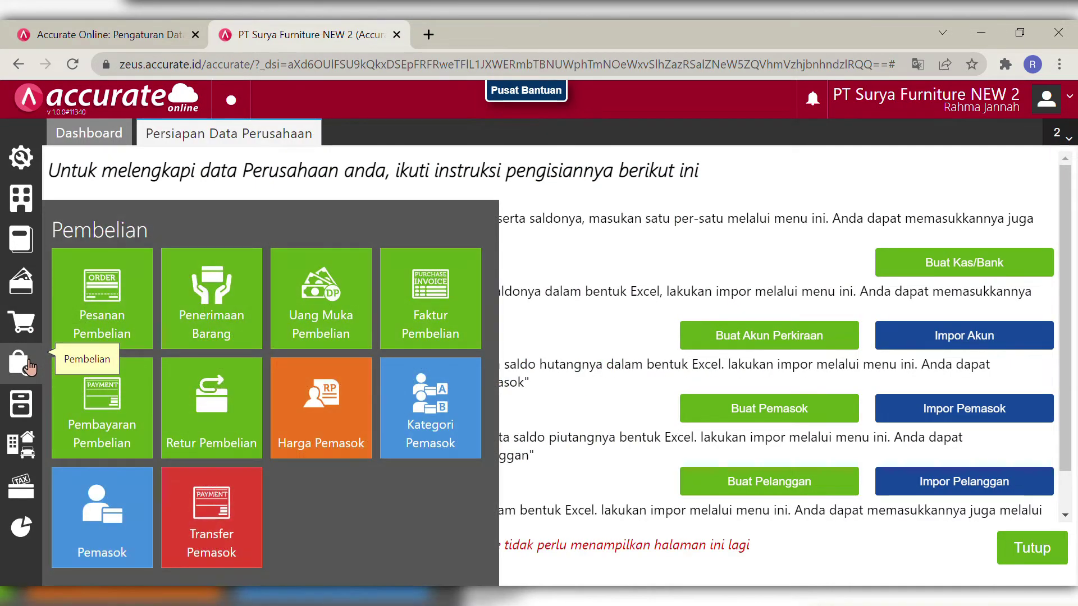
pyautogui.click(434, 316)
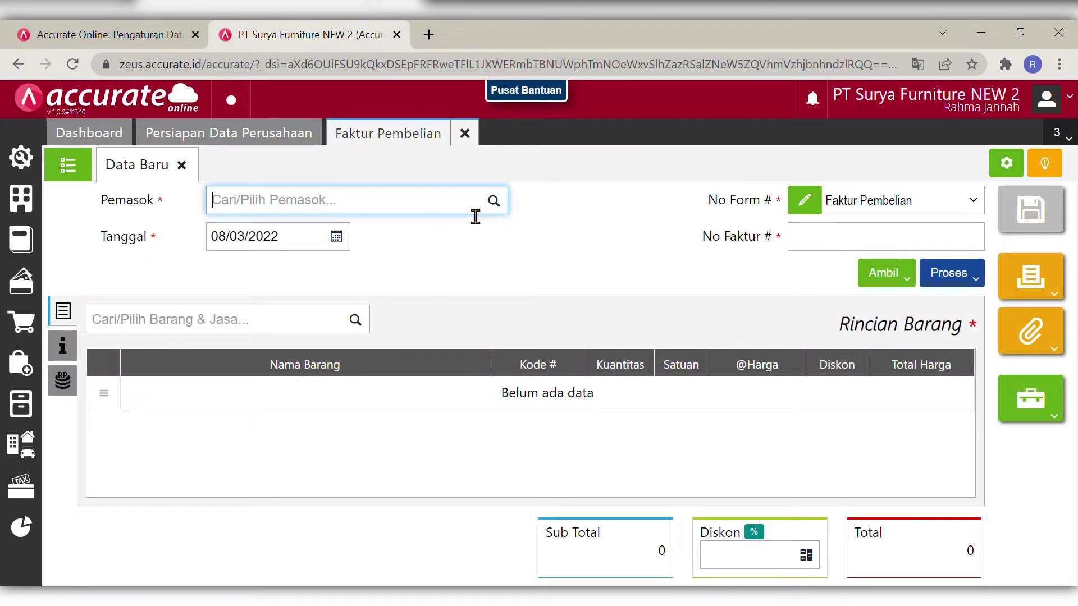
pyautogui.write('ind')
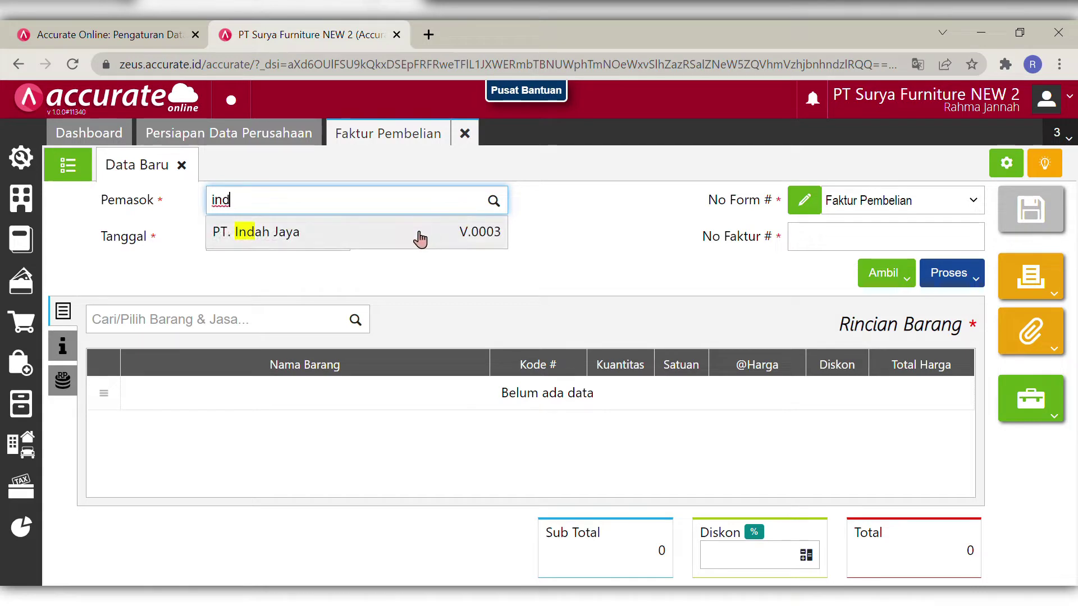
pyautogui.click(421, 234)
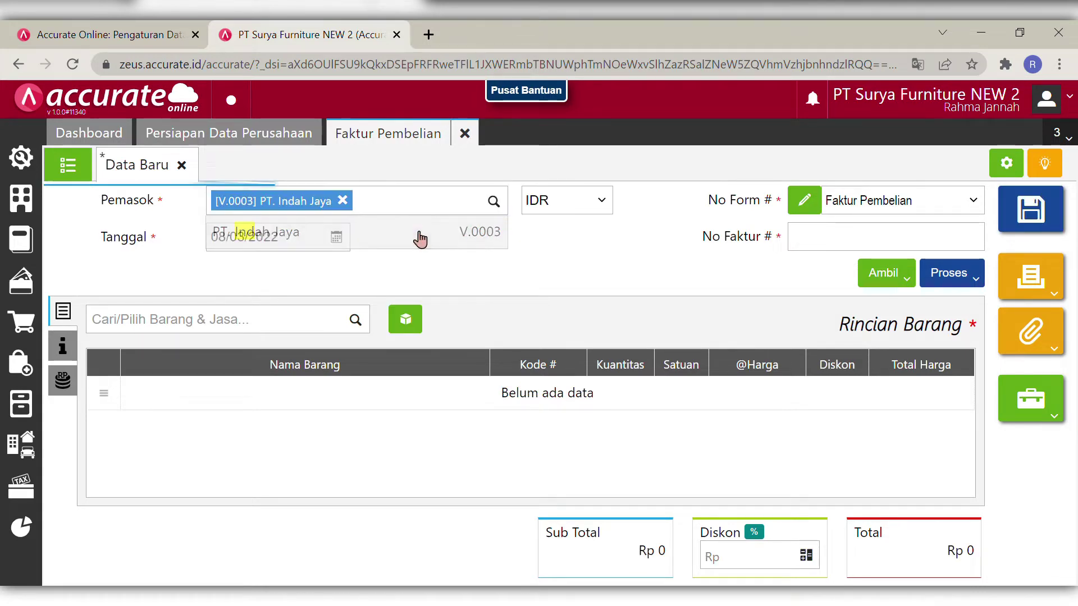
# - Set the purchase invoice's date to 05/01/2019 and its invoice number (No Faktur) to INV-Indah/010
pyautogui.click(311, 247)
pyautogui.press('BackSpace')
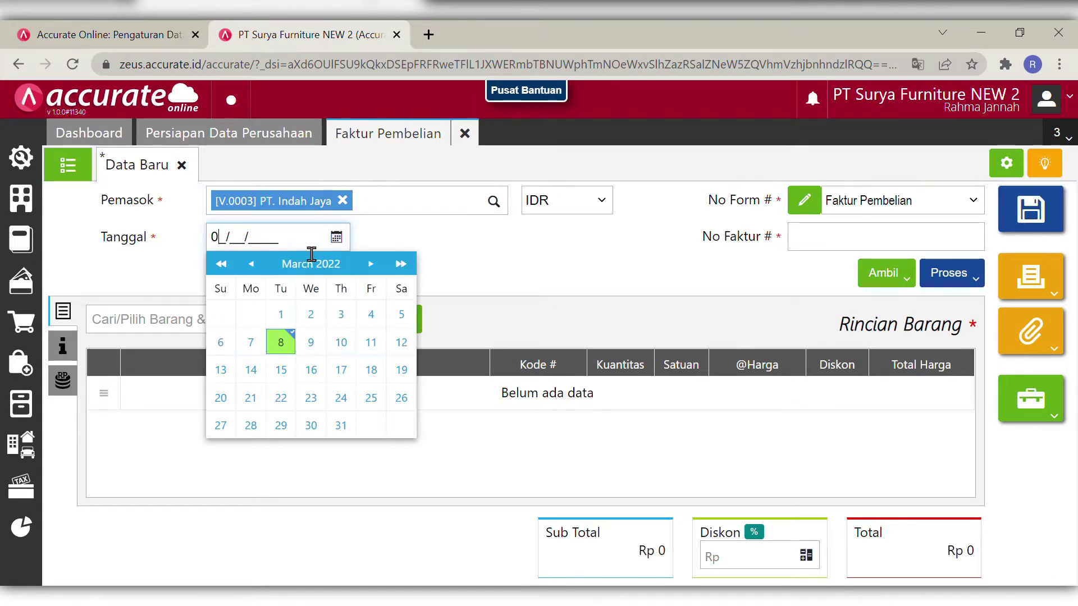
pyautogui.write('05/01/2019')
pyautogui.click(584, 308)
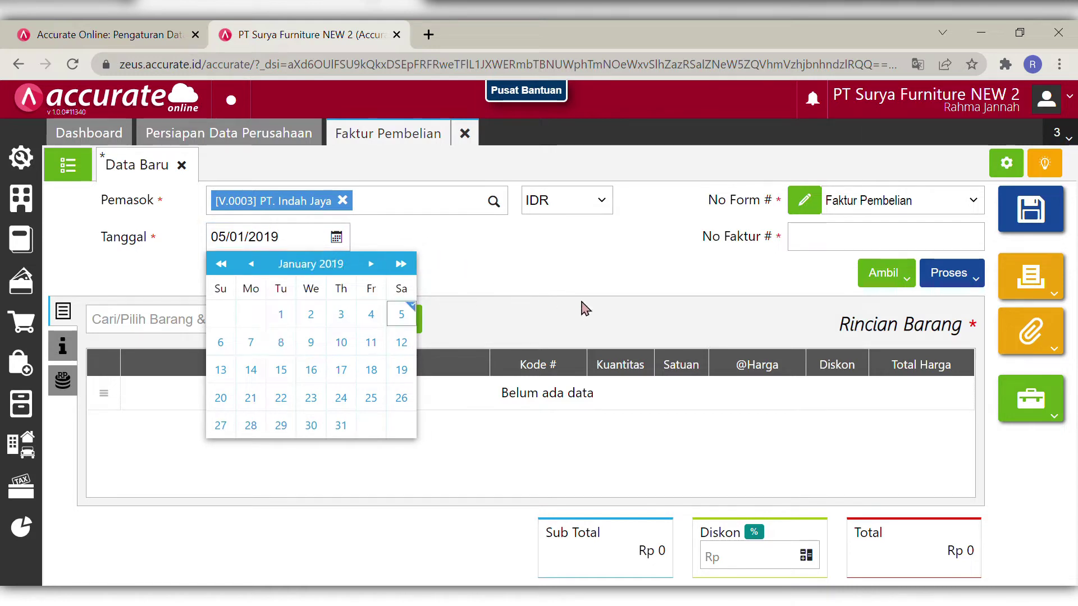
pyautogui.click(835, 249)
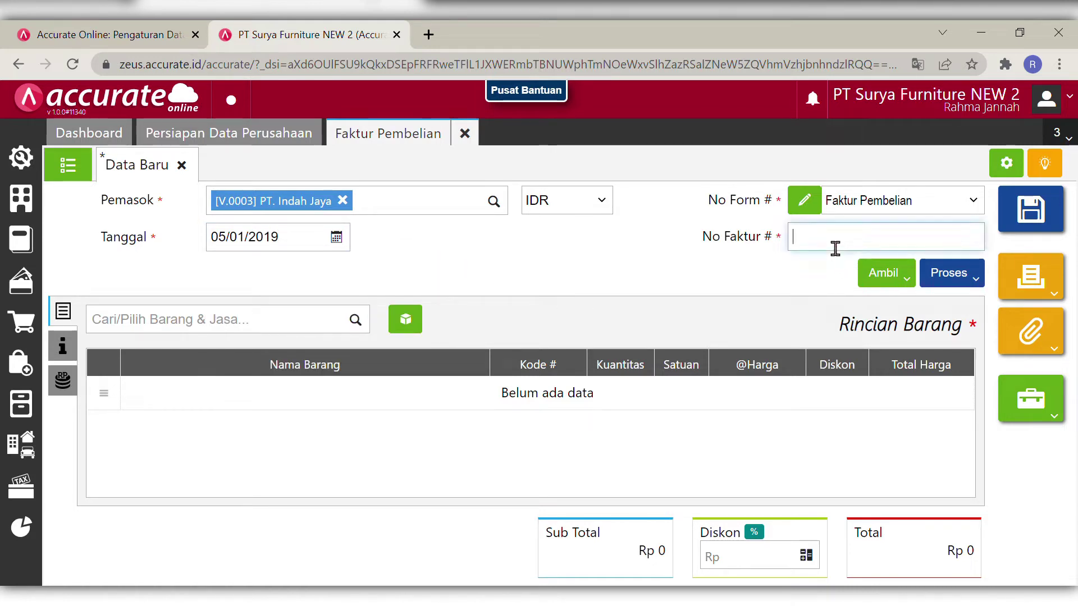
pyautogui.write('INV-Indah/0')
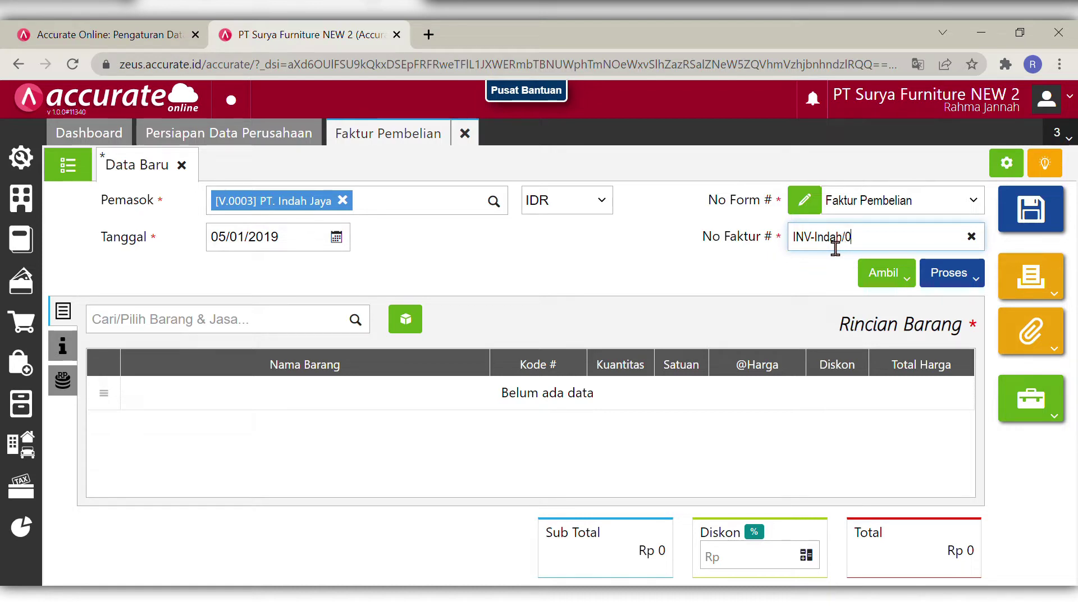
pyautogui.write('10')
pyautogui.click(580, 294)
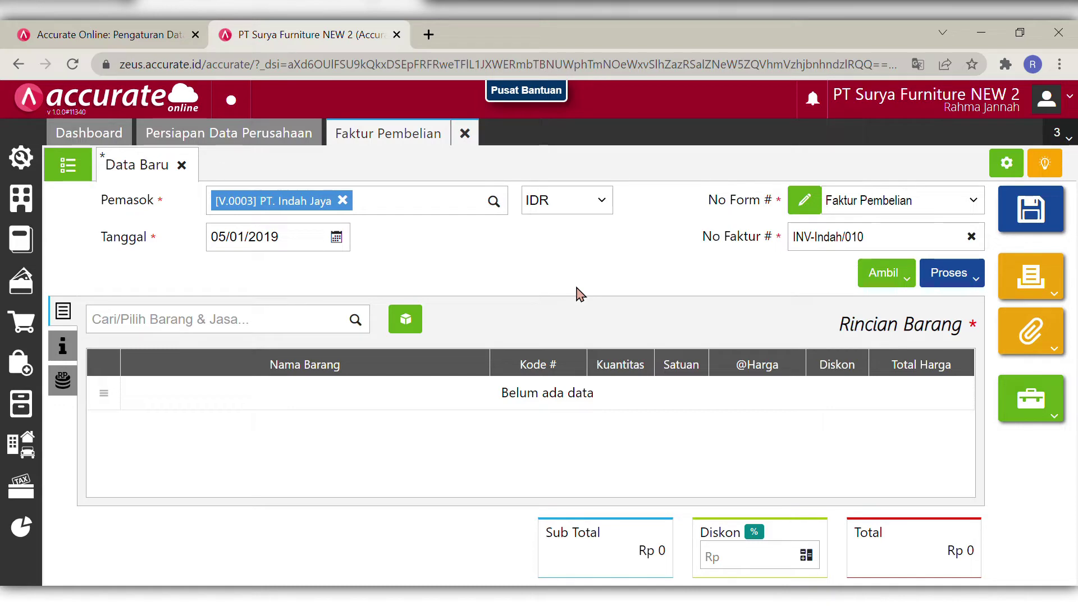
# - Copy the Meja Persegi and Meja Kerja items from PT. Indah Jaya's purchase order into the purchase invoice
pyautogui.click(897, 277)
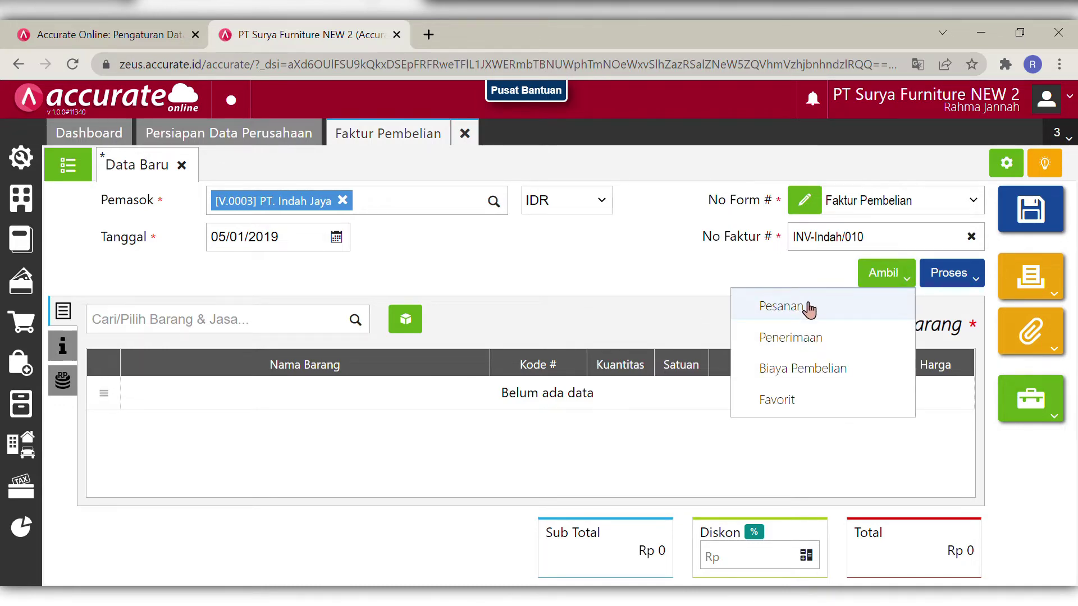
pyautogui.click(809, 309)
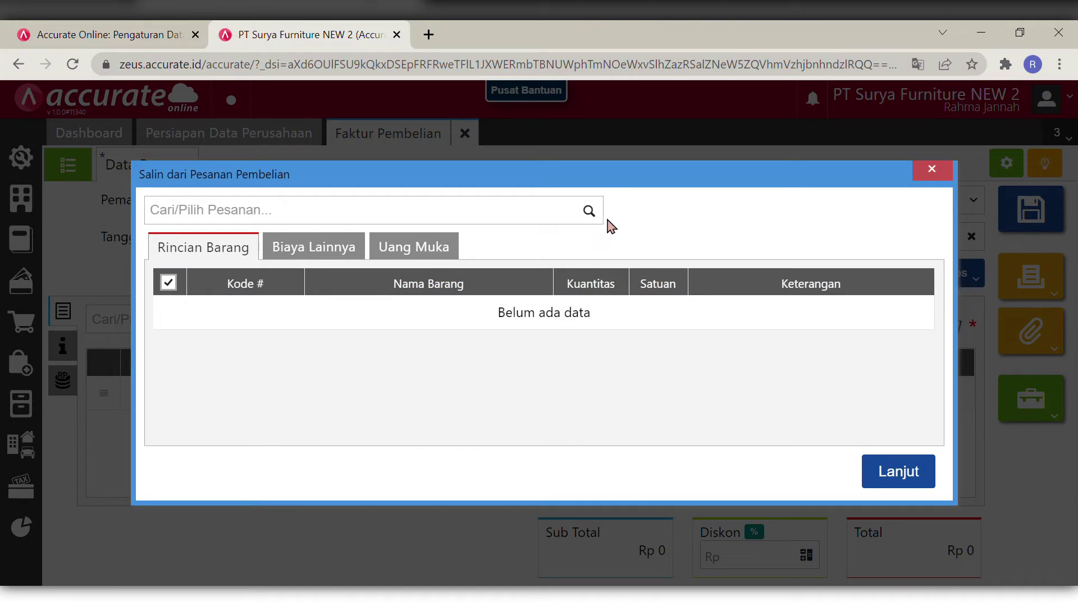
pyautogui.click(589, 211)
pyautogui.click(529, 272)
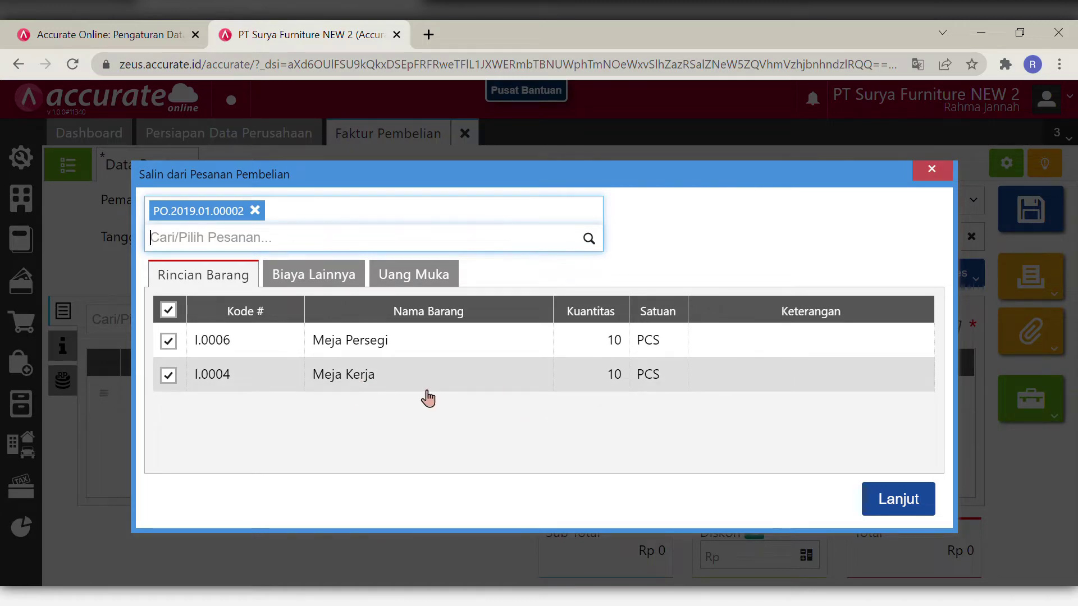
pyautogui.click(905, 504)
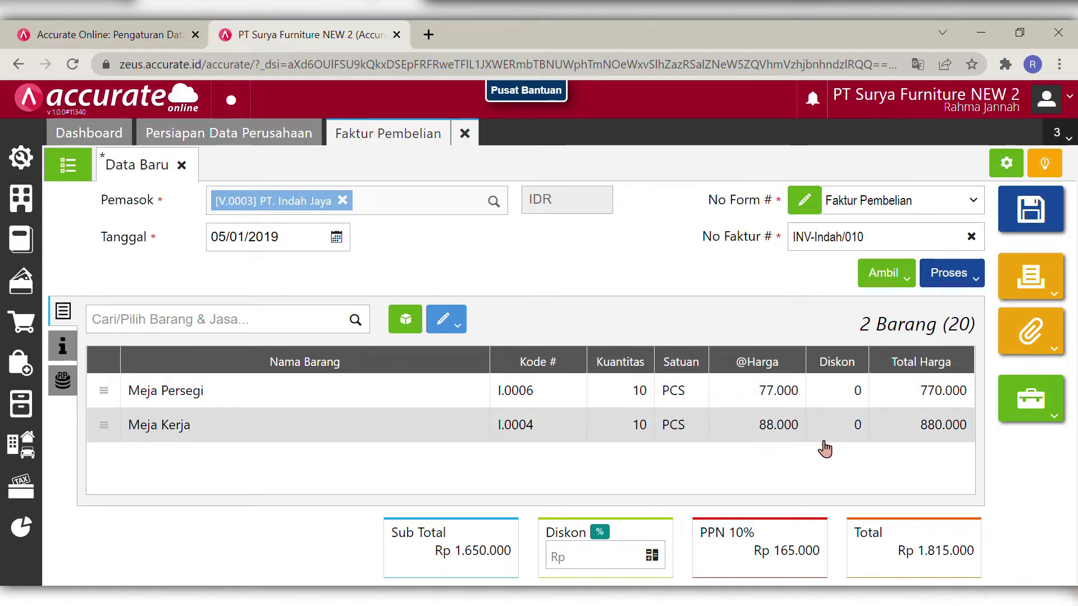
# - In the invoice's additional information, set the delivery date to 05/01/2019 and the shipping method to Mobil Box
pyautogui.click(63, 348)
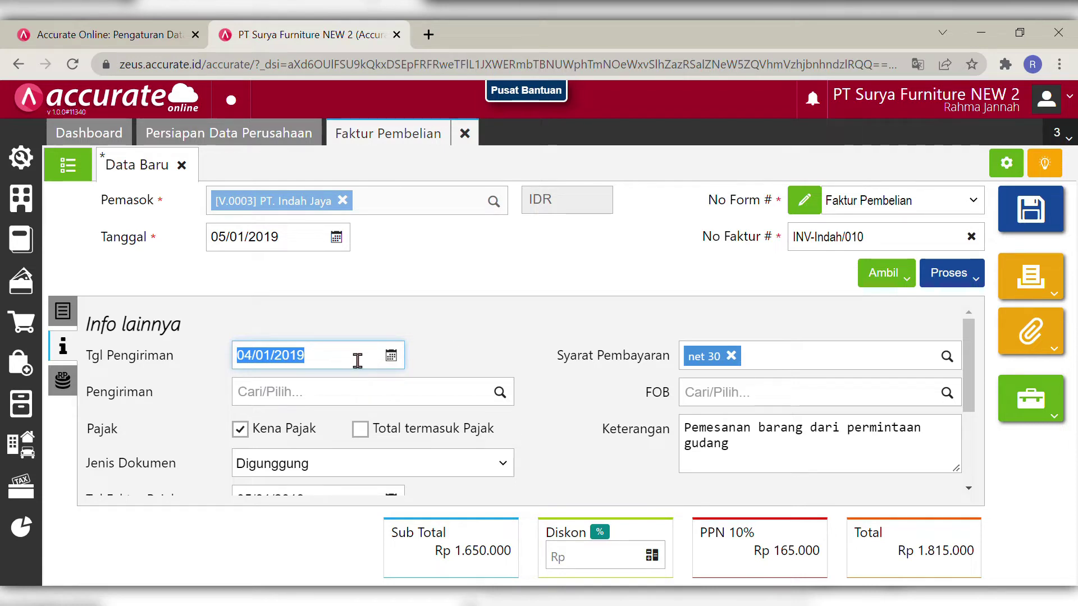
pyautogui.write('05/')
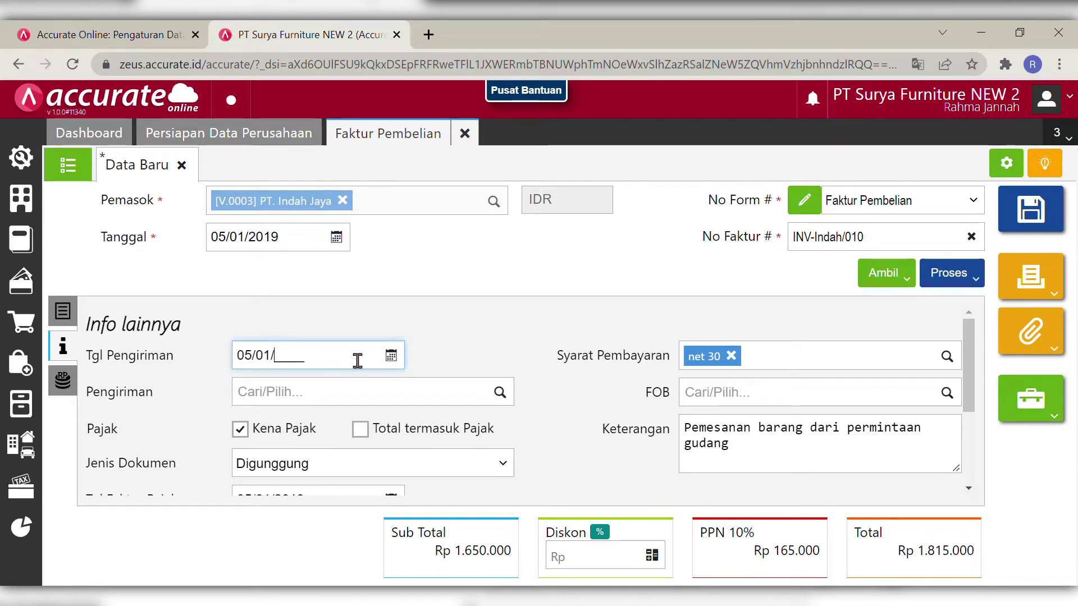
pyautogui.write('01/2019')
pyautogui.click(534, 344)
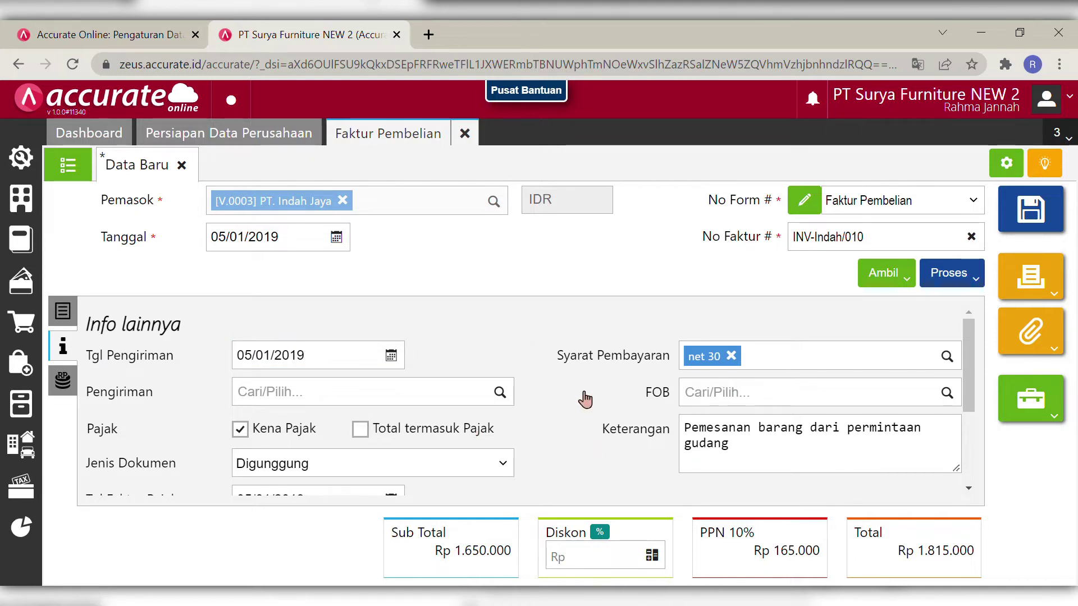
pyautogui.click(470, 403)
pyautogui.write('m')
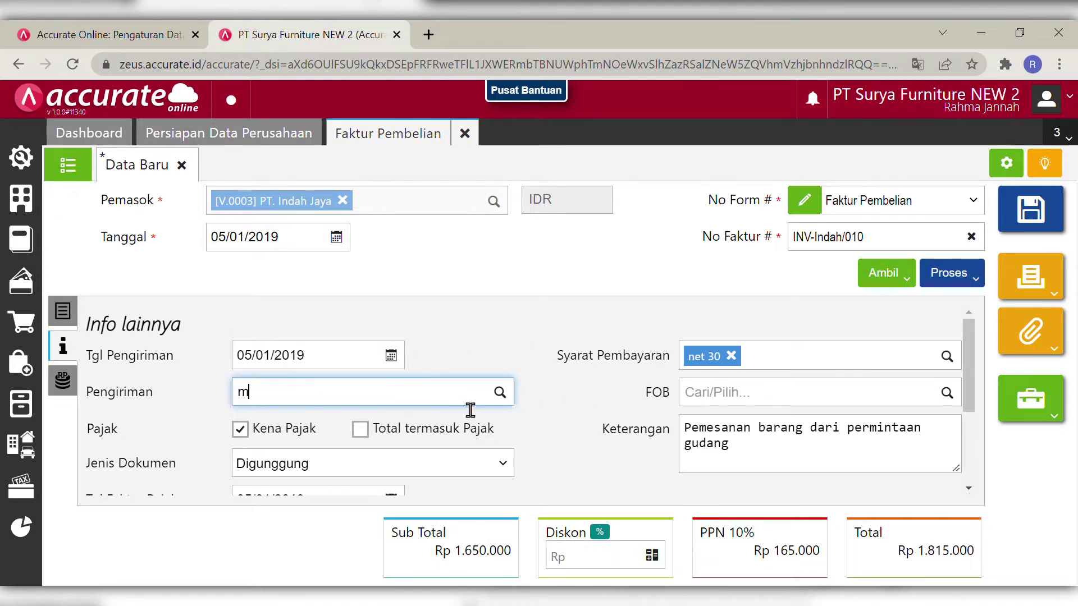
pyautogui.write('obi')
pyautogui.click(436, 433)
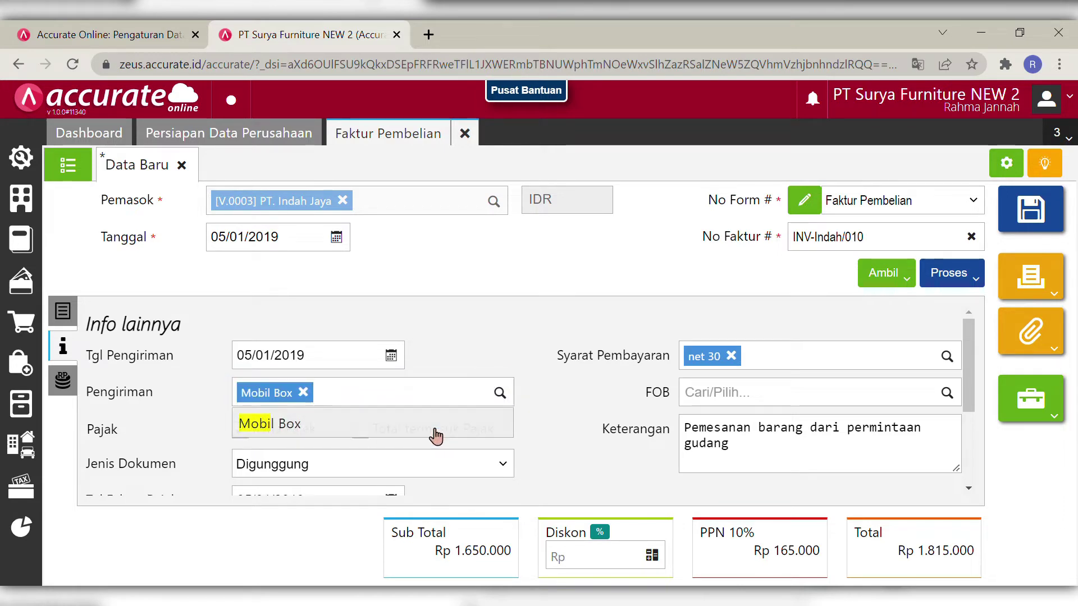
# - Replace the invoice's description (Keterangan) with "Mengirimkan barang sekaligus tagihannya"
pyautogui.moveTo(753, 448); pyautogui.dragTo(689, 431)
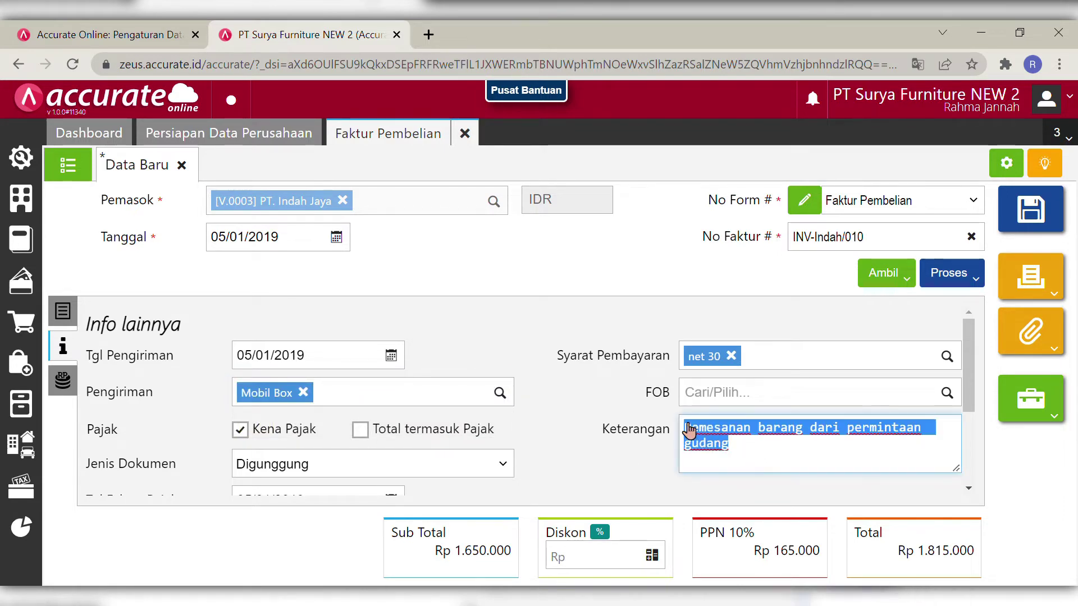
pyautogui.press('BackSpace')
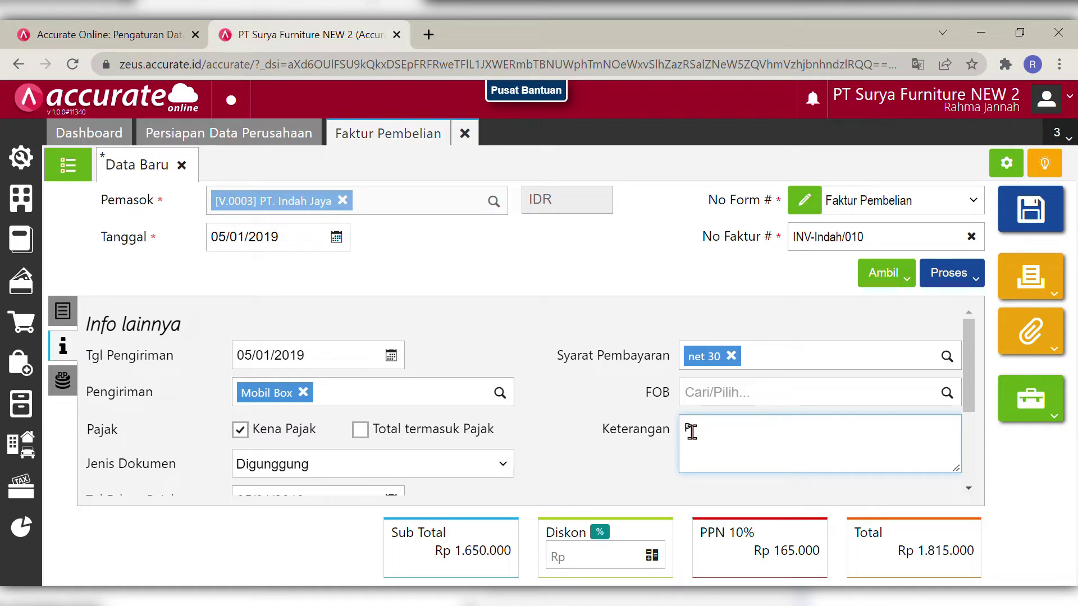
pyautogui.write('Mengirimkan ')
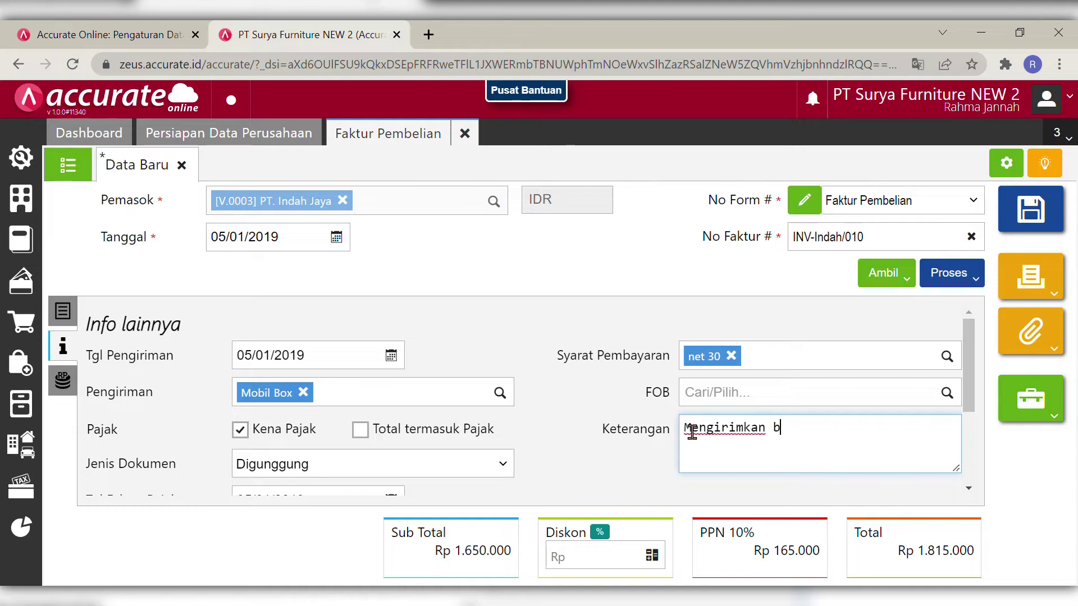
pyautogui.write('barang sekalig')
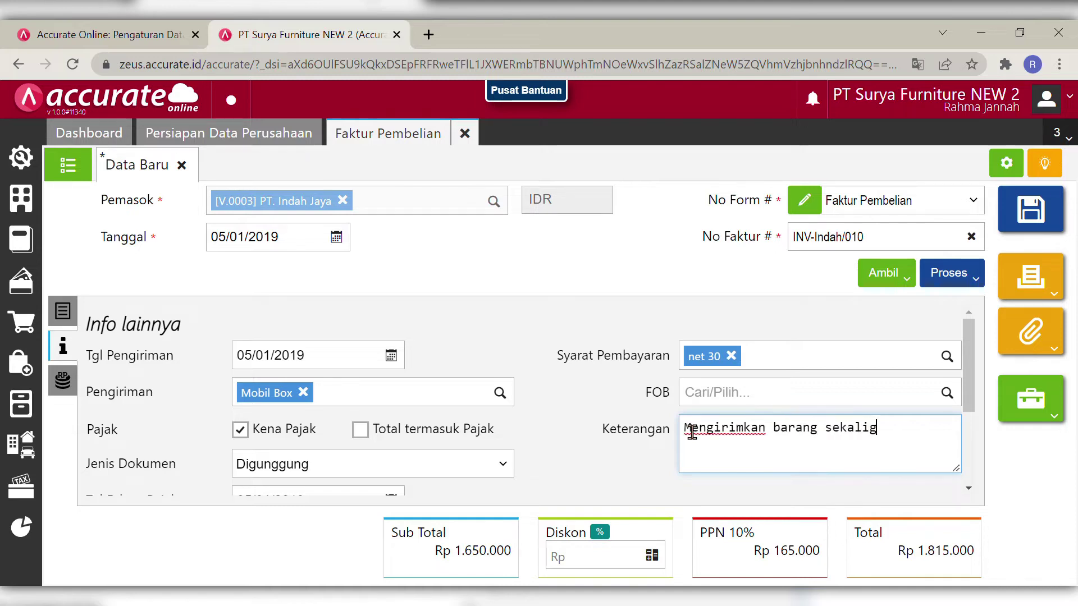
pyautogui.write('us tag')
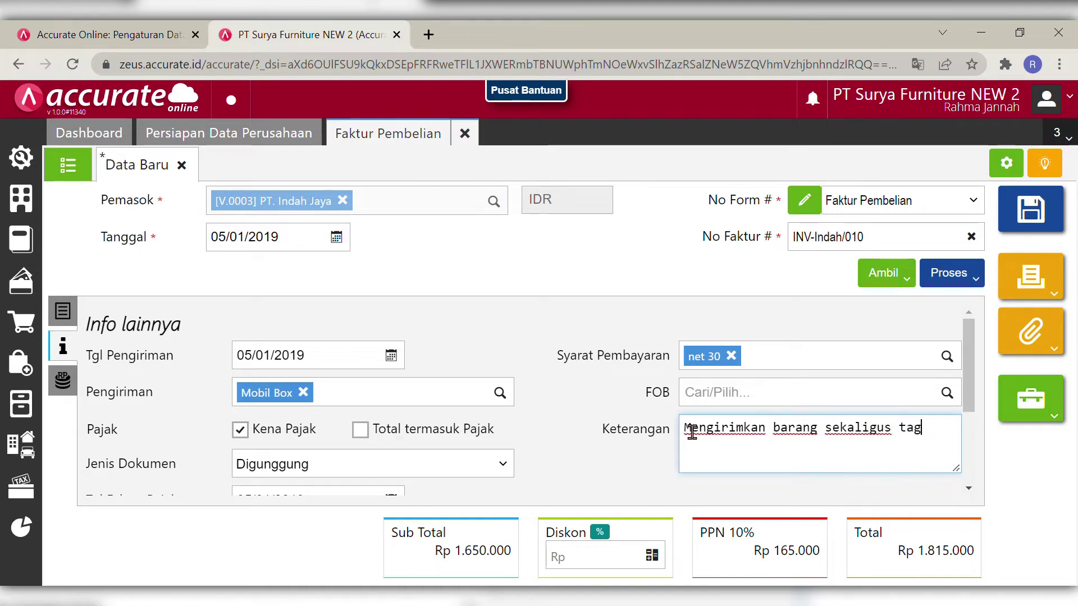
pyautogui.write('ihannya')
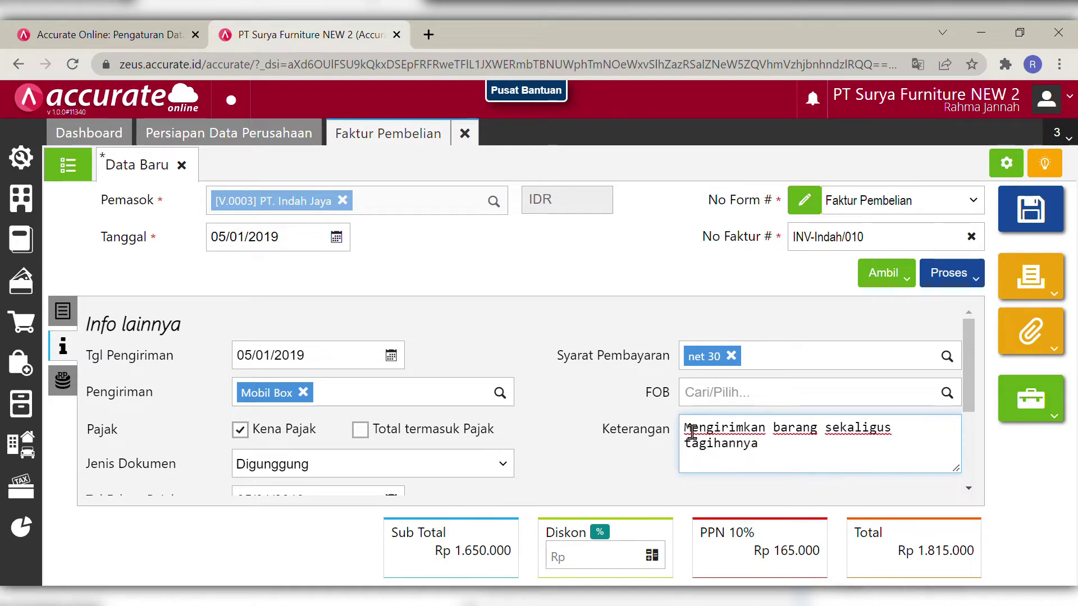
pyautogui.click(655, 423)
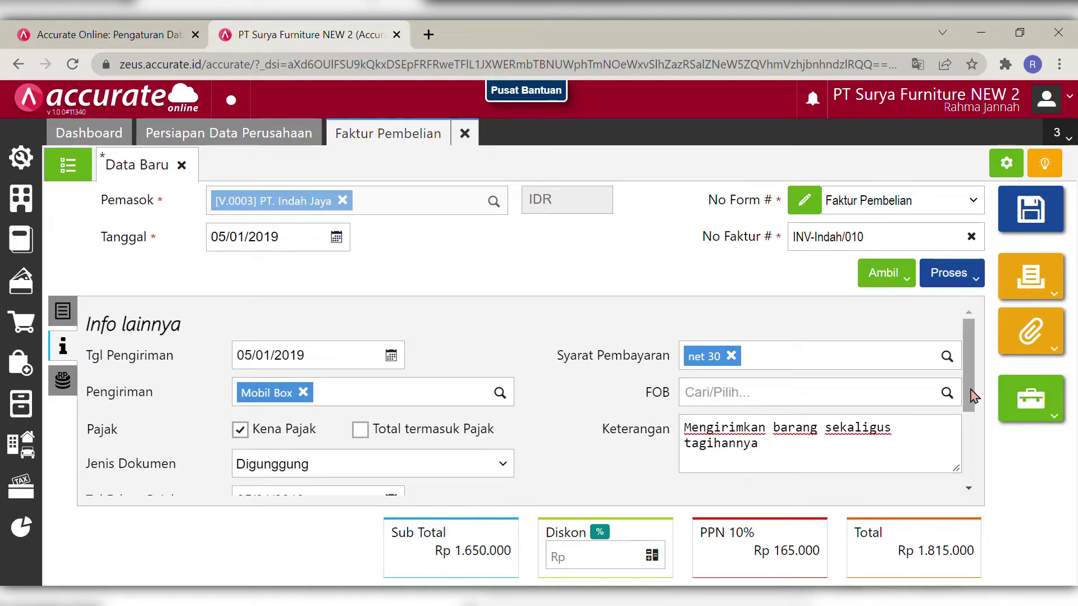
pyautogui.moveTo(974, 396); pyautogui.dragTo(941, 321)
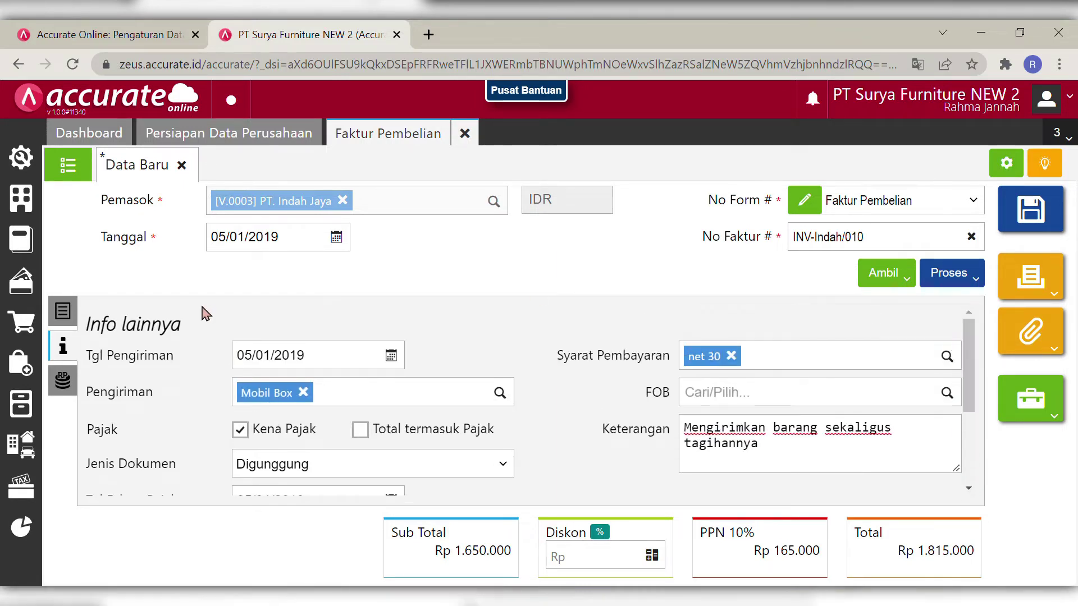
# - Change the warehouse (Gudang) of the Meja Persegi item line to Depan
pyautogui.click(63, 312)
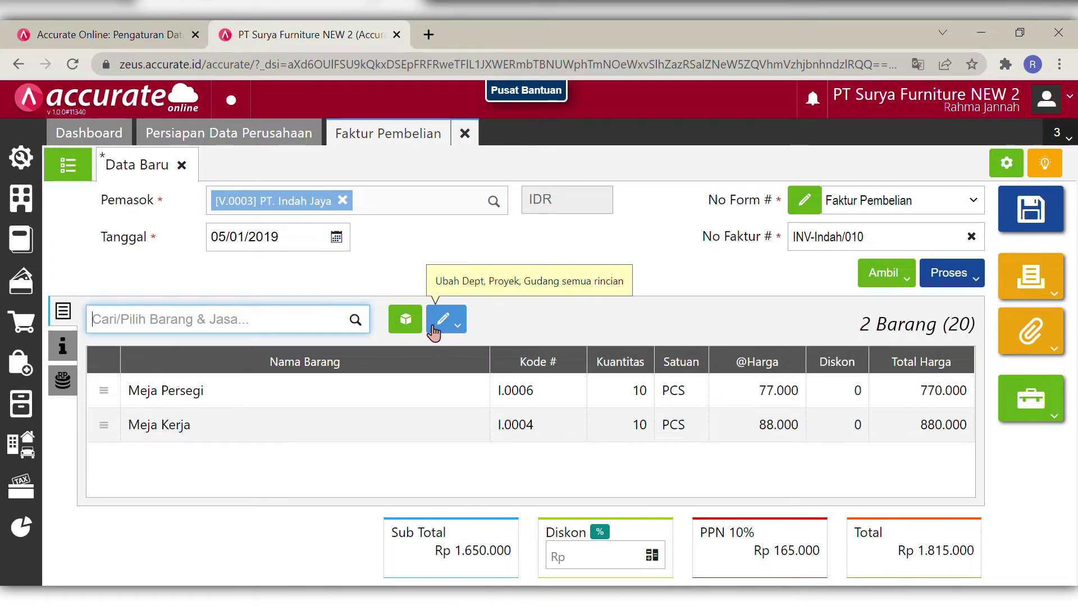
pyautogui.click(719, 397)
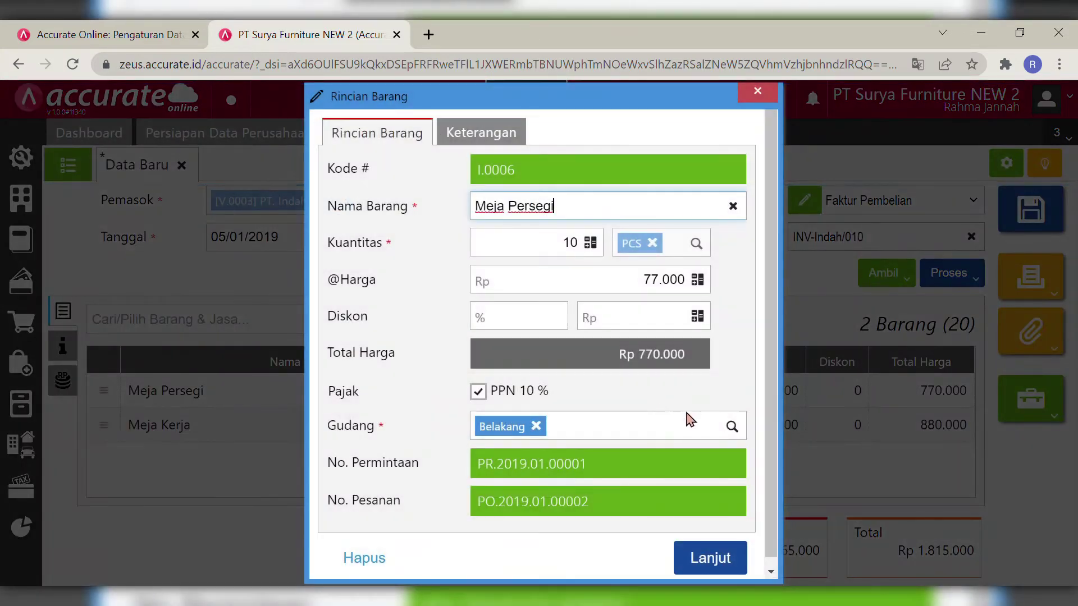
pyautogui.click(740, 431)
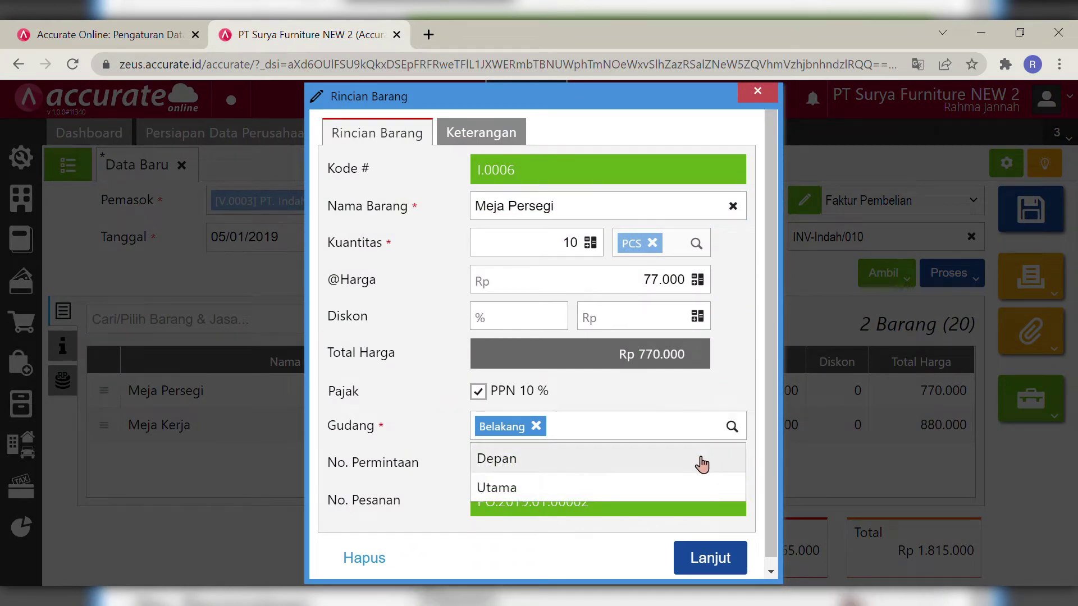
pyautogui.click(702, 460)
pyautogui.click(719, 570)
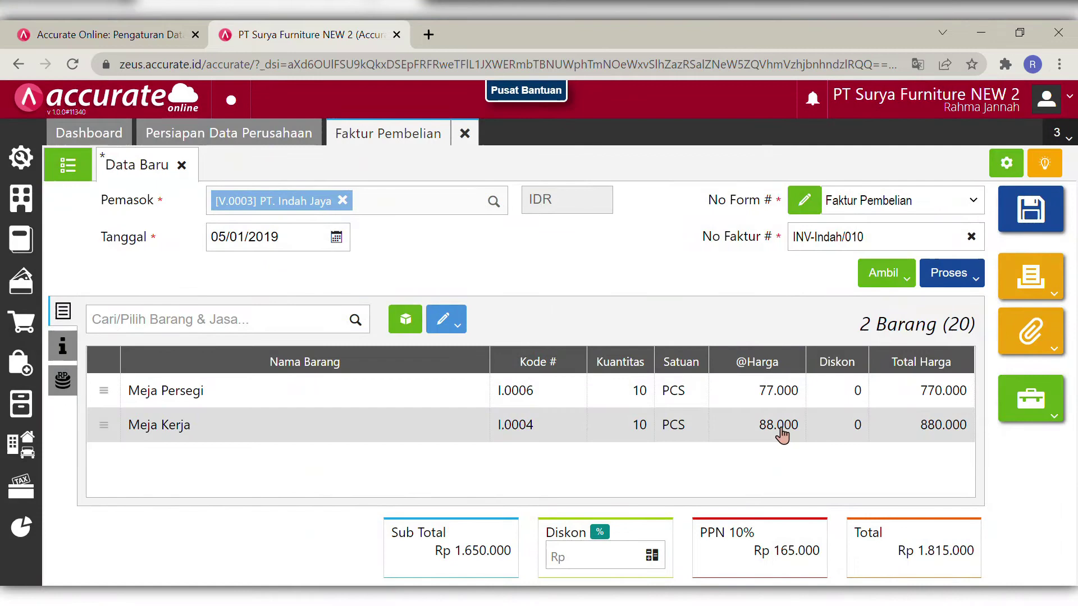
# - Change the warehouse (Gudang) of the Meja Kerja item line to Depan
pyautogui.click(781, 436)
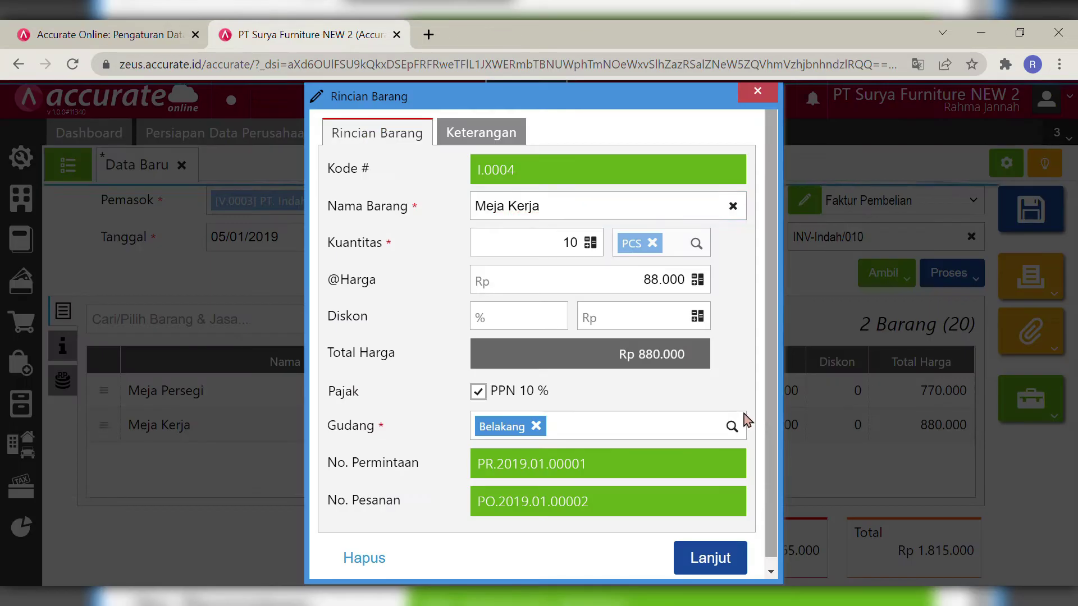
pyautogui.click(734, 429)
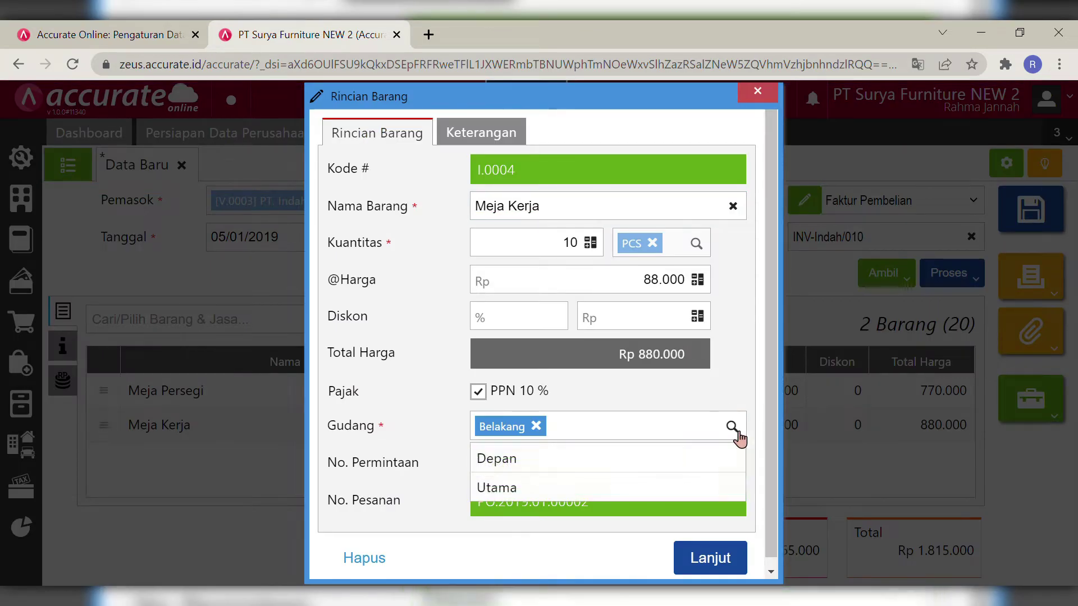
pyautogui.click(705, 459)
pyautogui.click(721, 563)
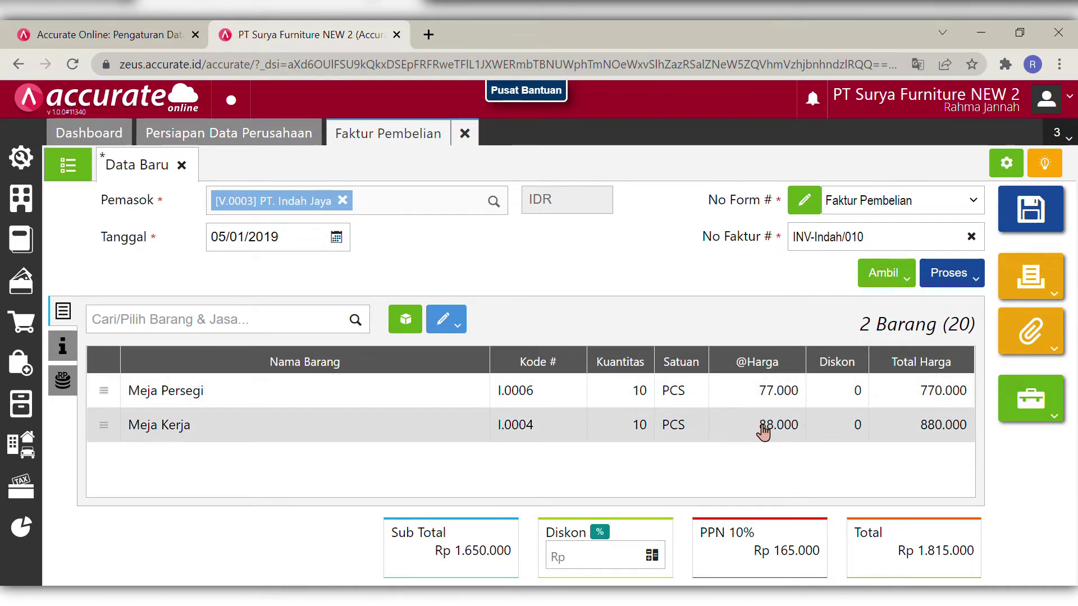
# - Recheck both item lines and the additional information, and save and close the purchase invoice
pyautogui.click(764, 433)
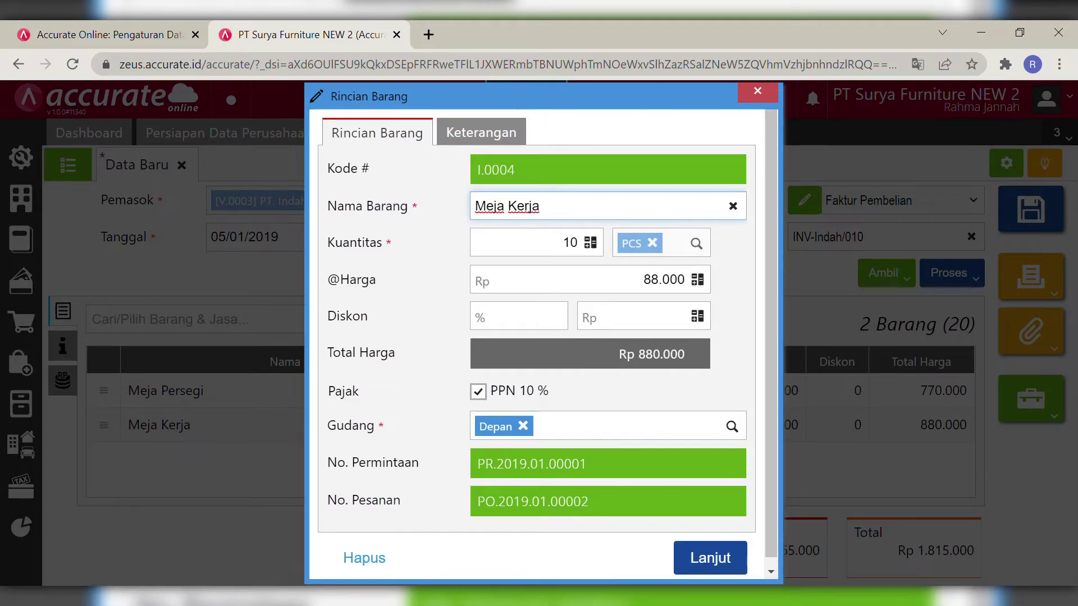
pyautogui.click(711, 562)
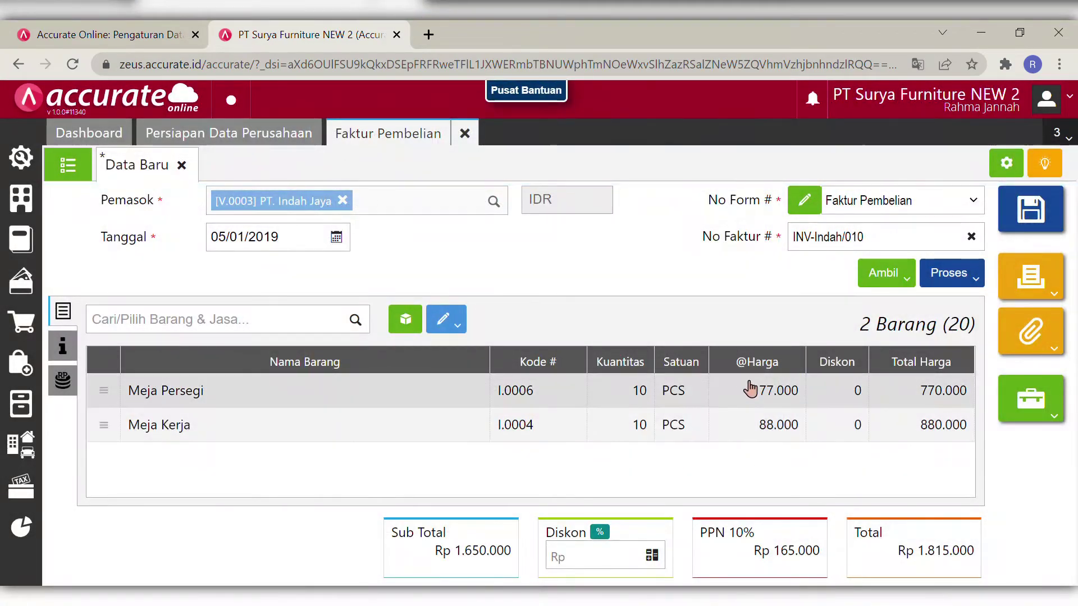
pyautogui.click(747, 388)
pyautogui.click(720, 563)
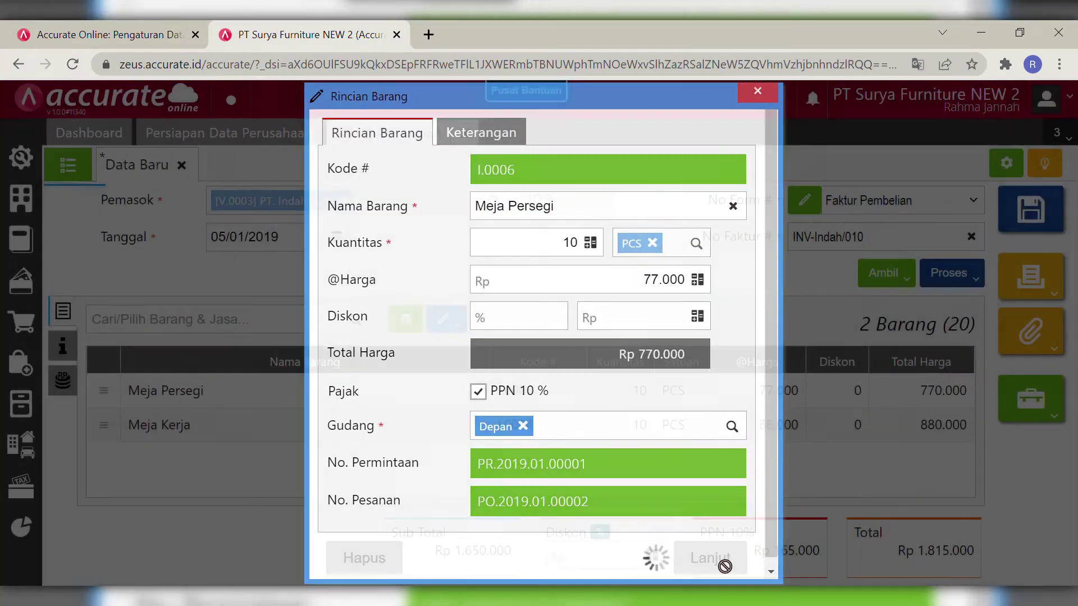
pyautogui.click(62, 347)
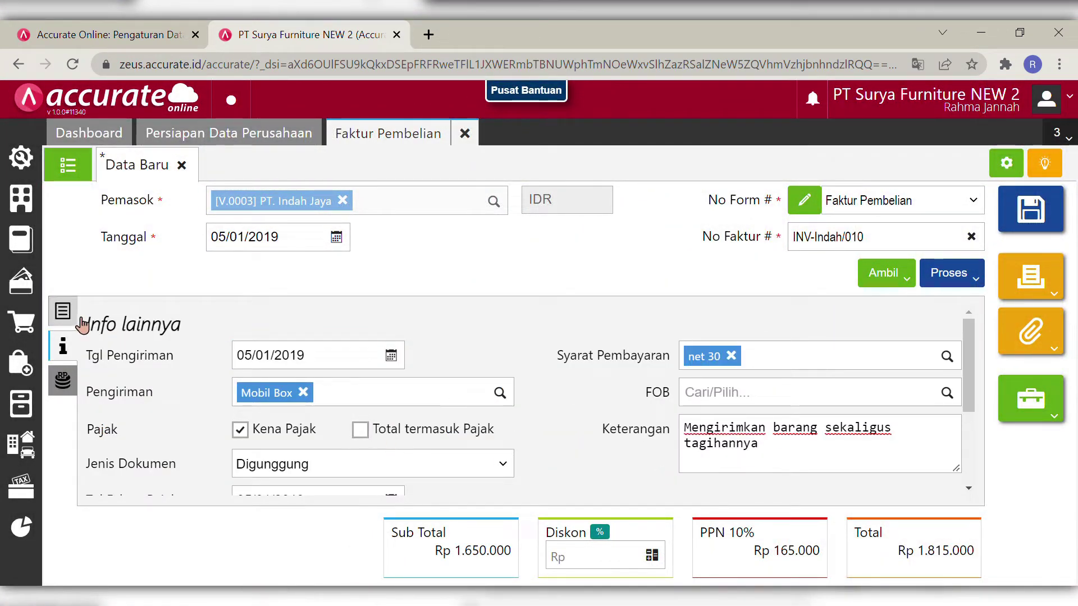
pyautogui.click(63, 312)
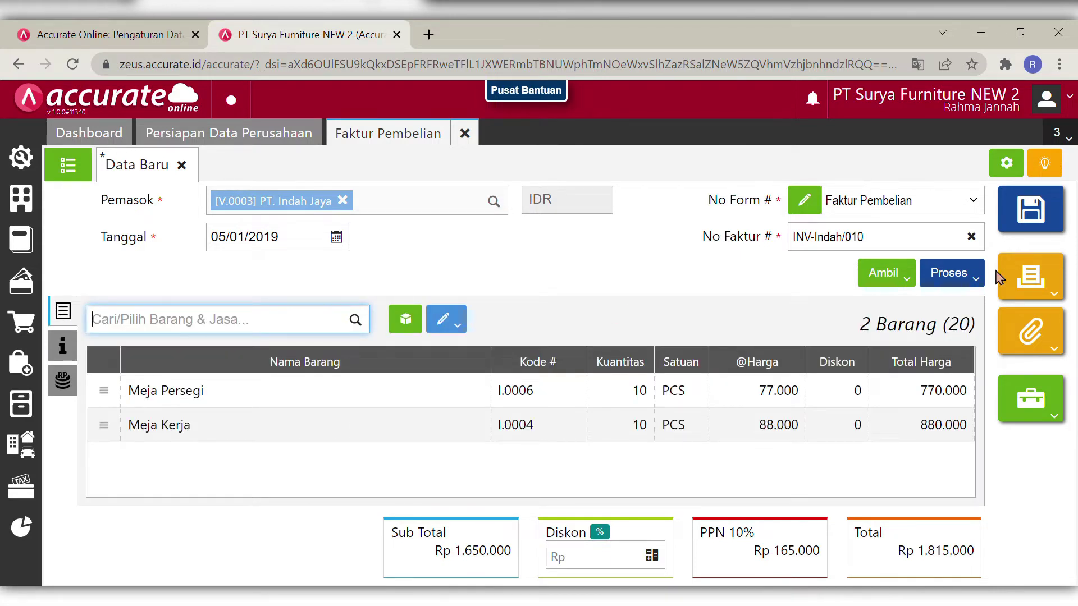
pyautogui.click(1042, 216)
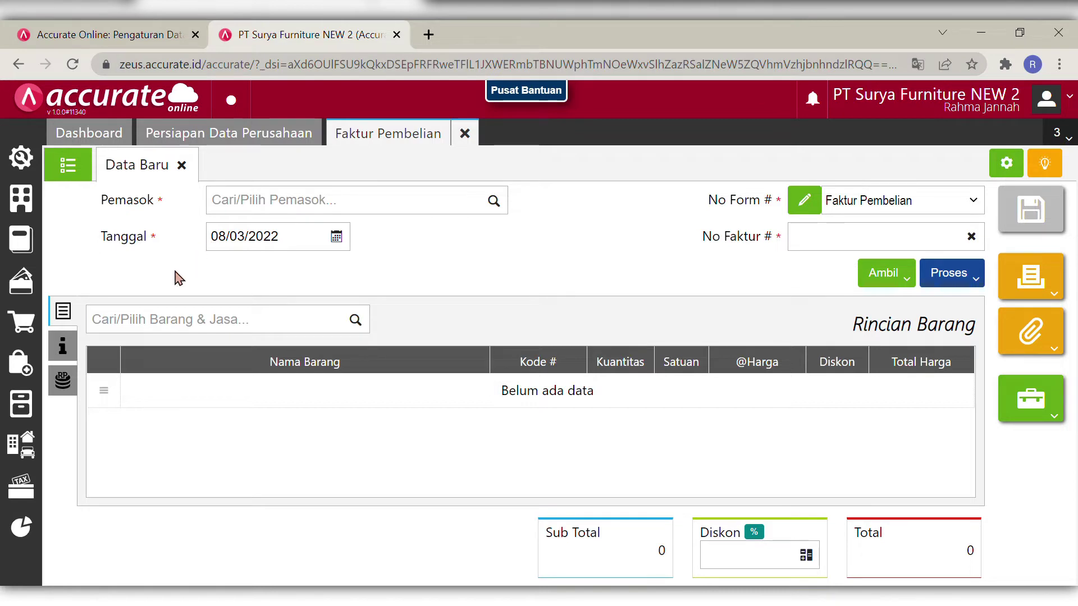
pyautogui.click(465, 134)
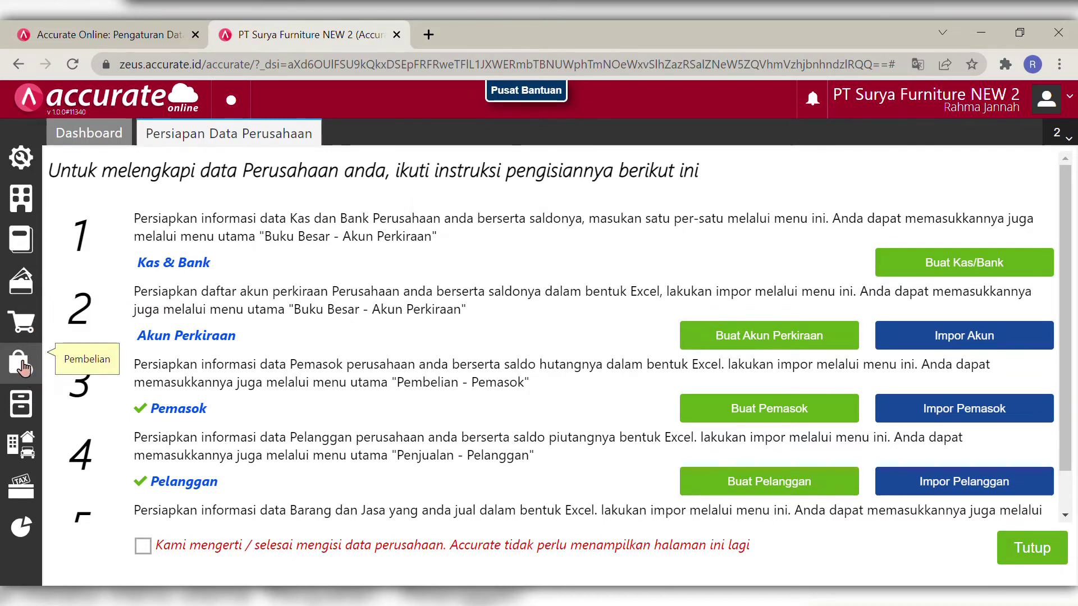
# - Start a new purchase payment (Pembayaran Pembelian) to supplier PT. Indah Jaya, paid from Bank Mandiri IDR
pyautogui.click(23, 368)
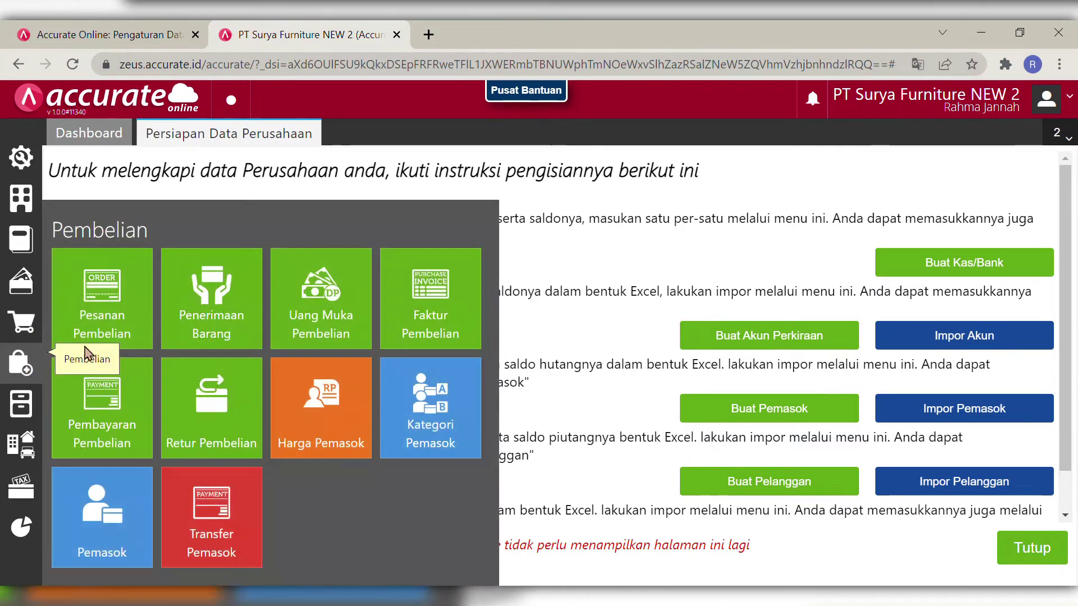
pyautogui.click(123, 412)
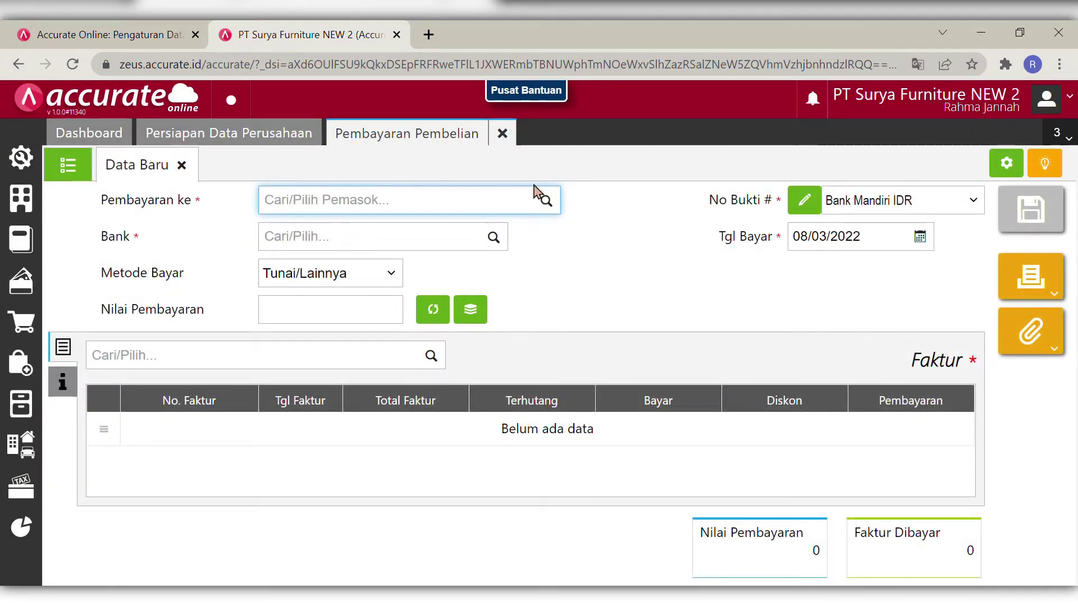
pyautogui.write('p')
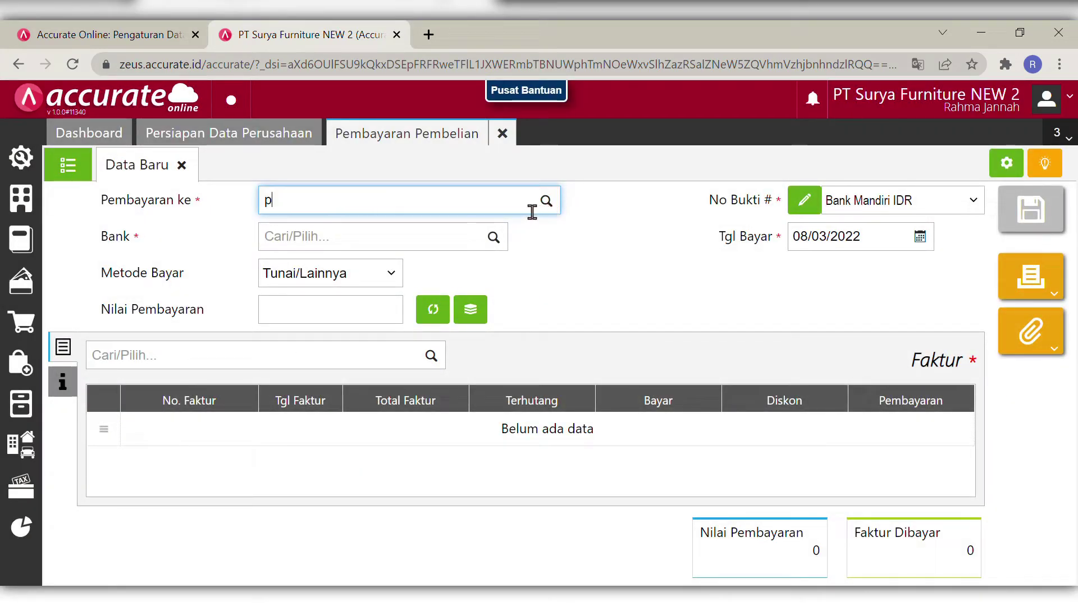
pyautogui.write('t')
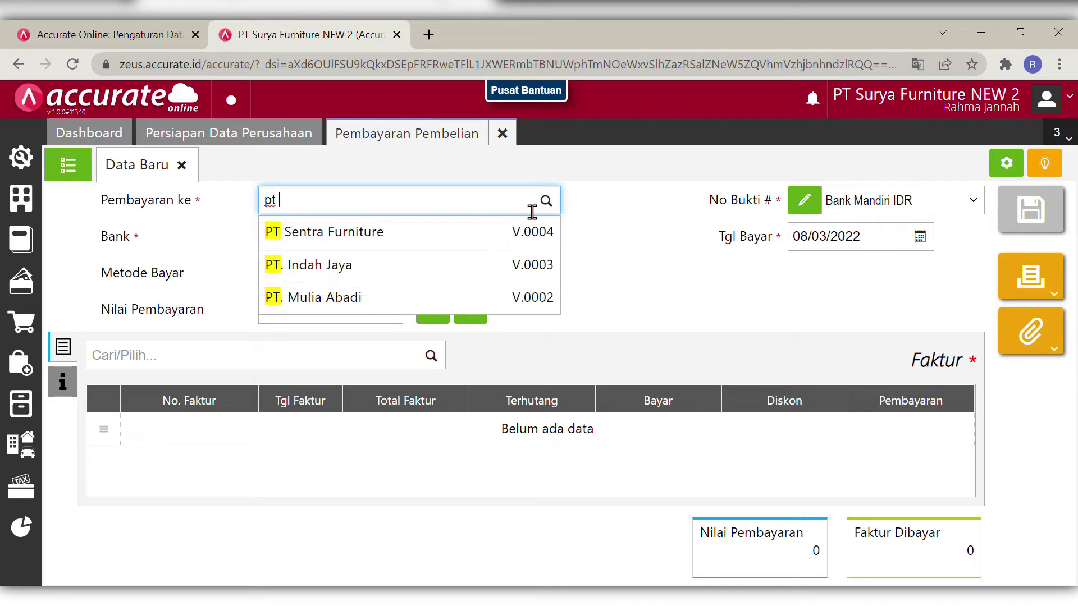
pyautogui.click(465, 262)
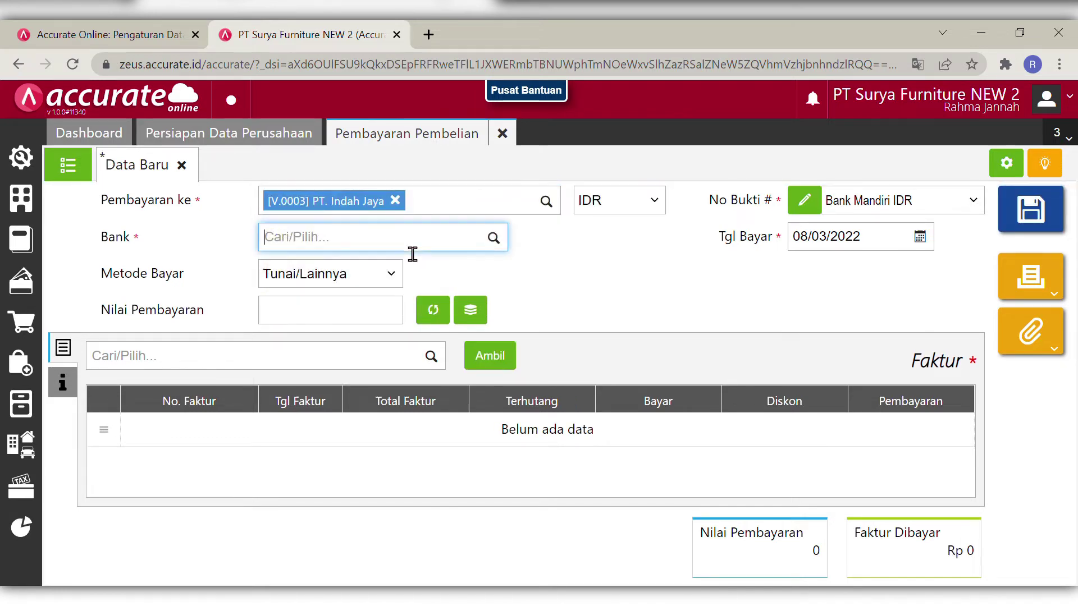
pyautogui.write('man')
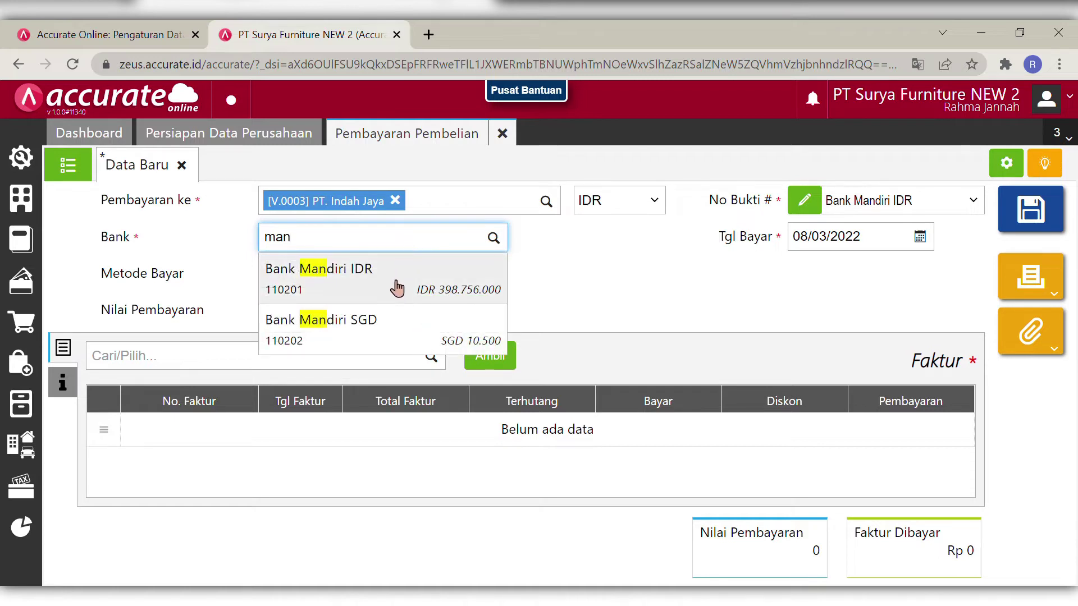
pyautogui.click(397, 290)
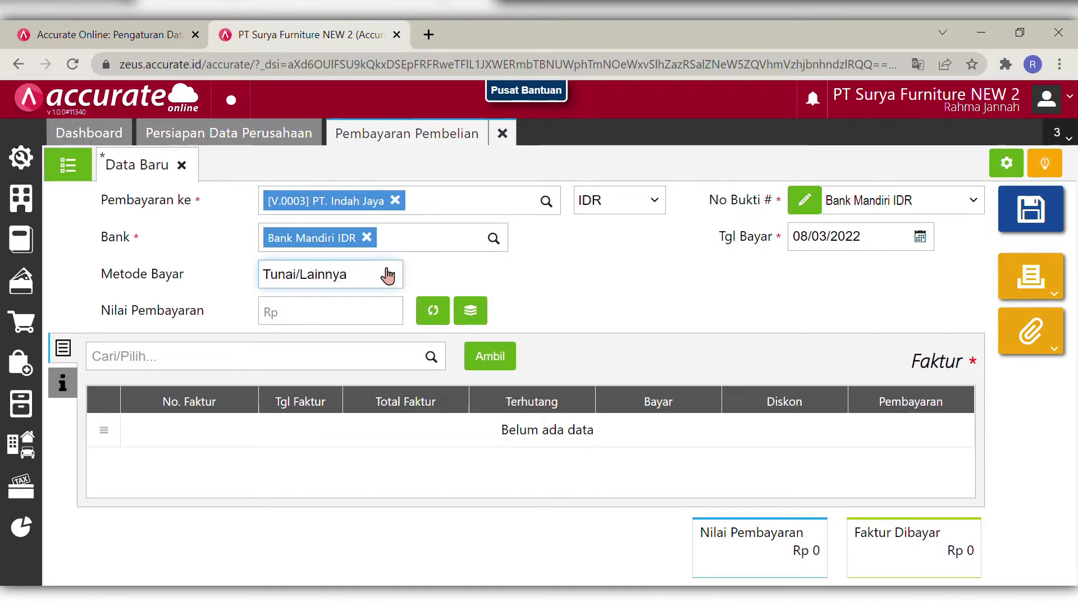
# - Set the payment method (Metode Bayar) to Cek/Giro with cheque number GR0095
pyautogui.press('Down')
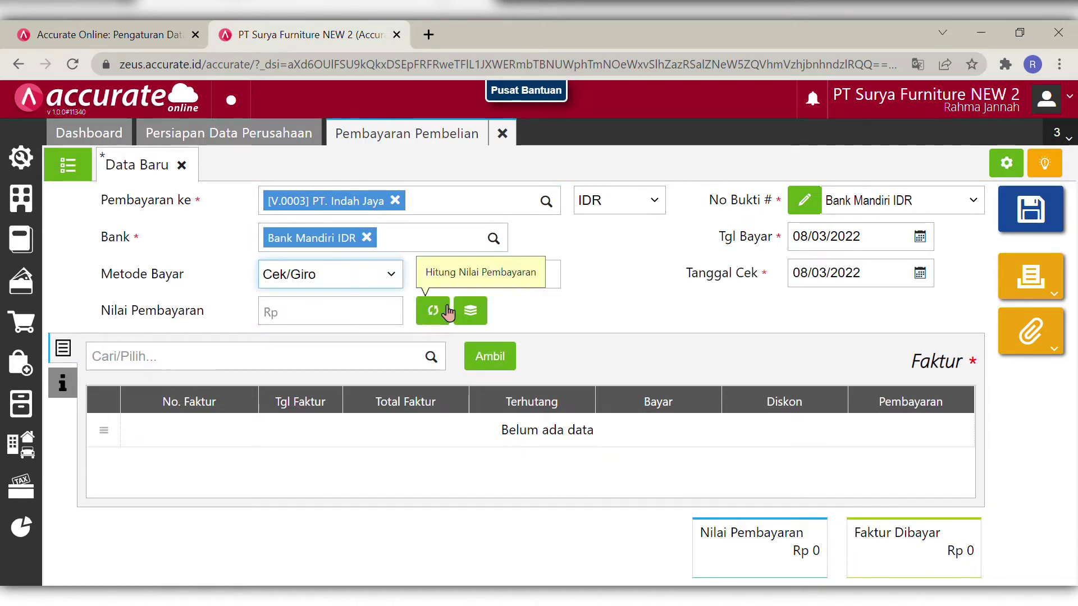
pyautogui.click(519, 285)
pyautogui.write('G')
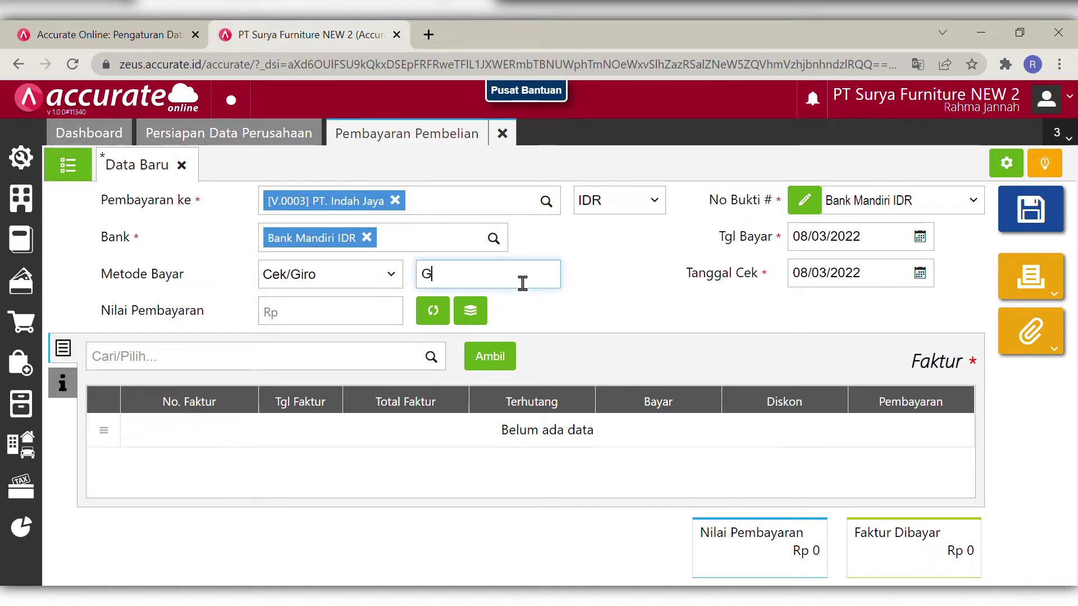
pyautogui.write('R0095')
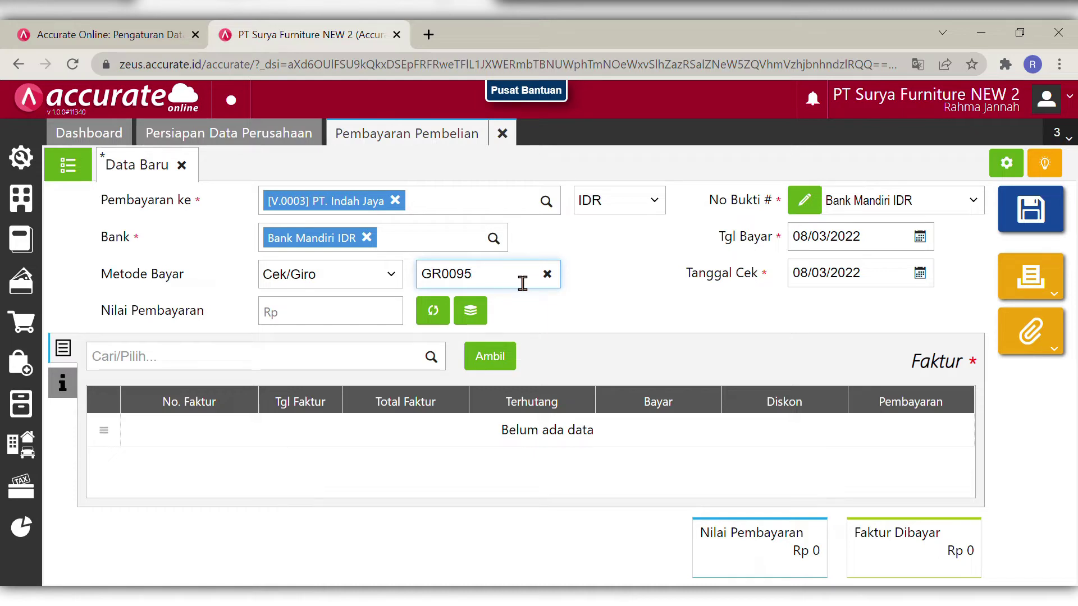
# - Set the cheque date (Tanggal Cek) to 12/01/2019 and the payment date (Tgl Bayar) to 06/01/2019
pyautogui.click(882, 290)
pyautogui.press('BackSpace')
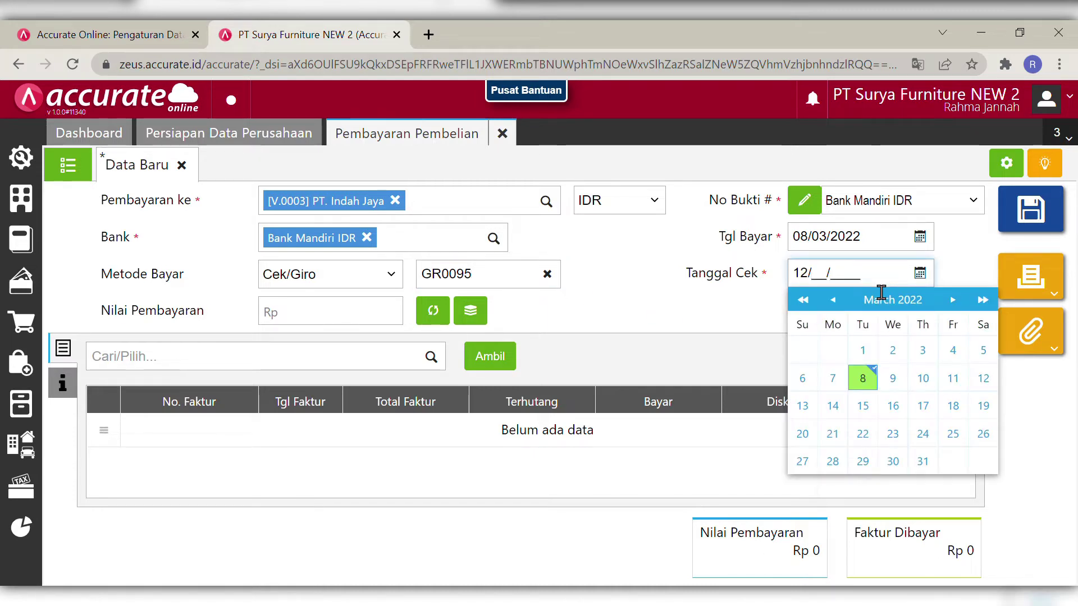
pyautogui.write('12/01/2019')
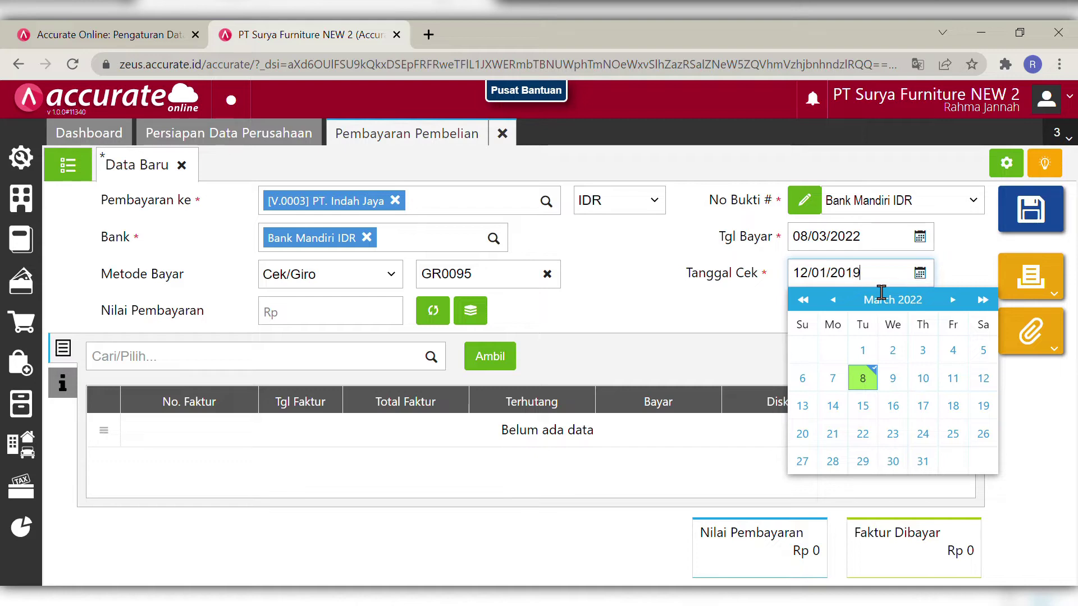
pyautogui.click(876, 247)
pyautogui.press('BackSpace')
pyautogui.write('06/0')
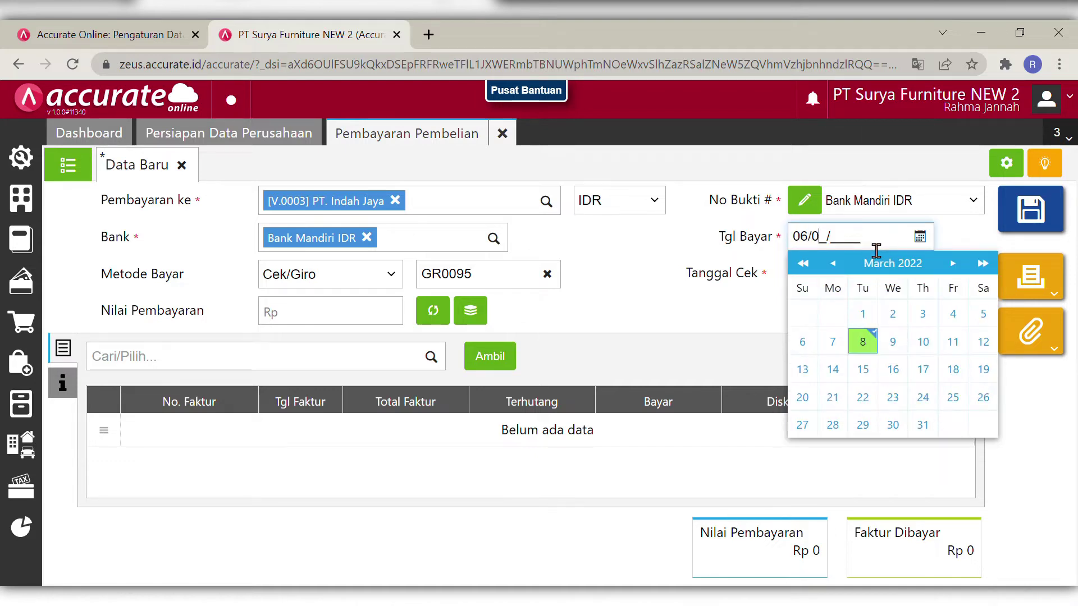
pyautogui.write('1/2019')
pyautogui.click(694, 334)
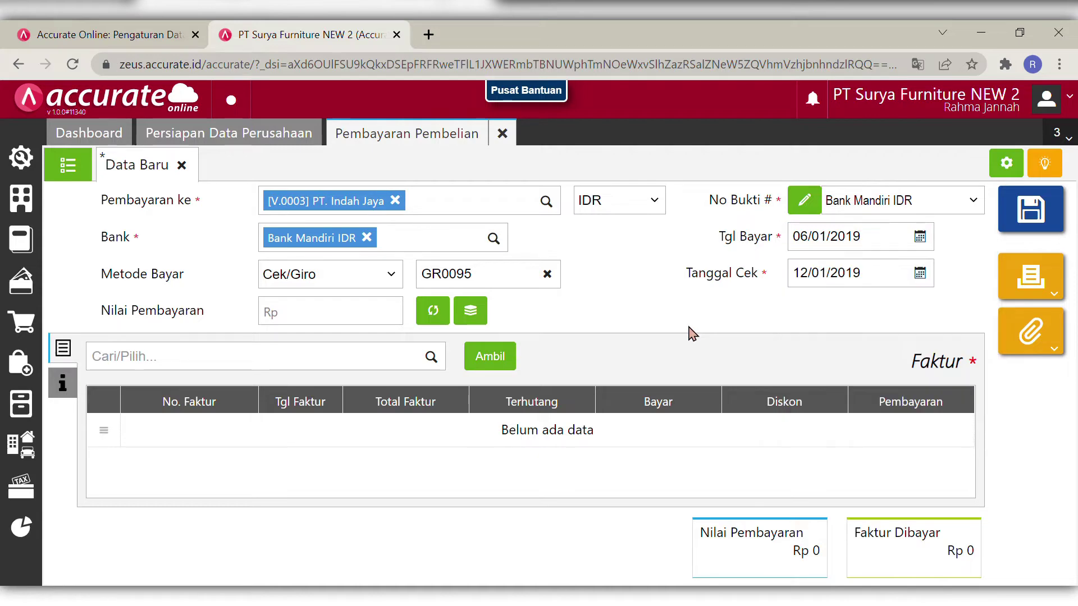
# - Add the unpaid invoice IJ/INV-7728 to the payment and have the payment amount (Nilai Pembayaran) calculated from it
pyautogui.click(488, 358)
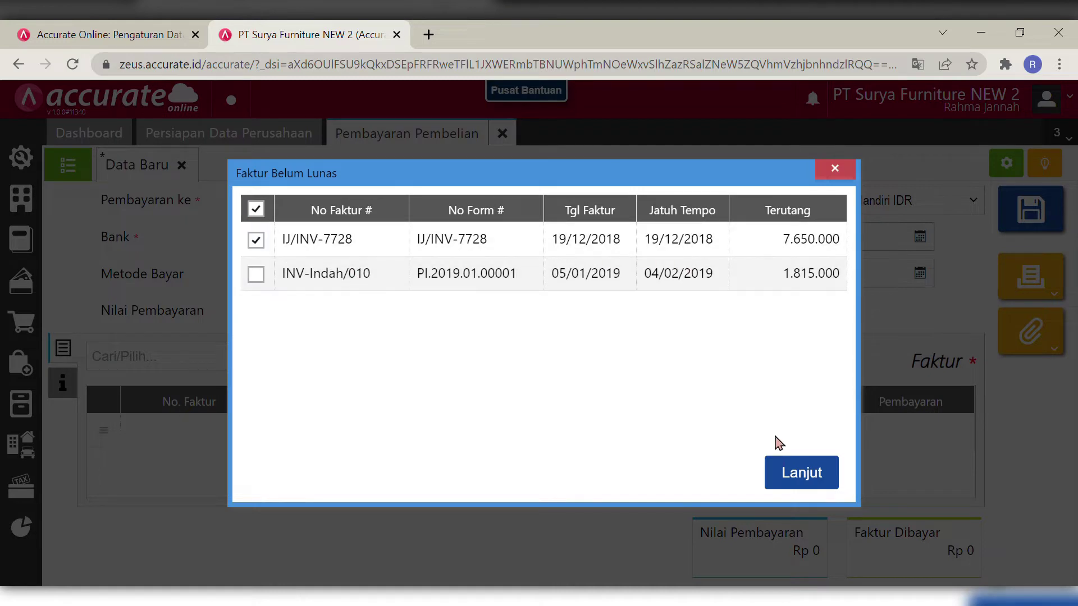
pyautogui.click(809, 476)
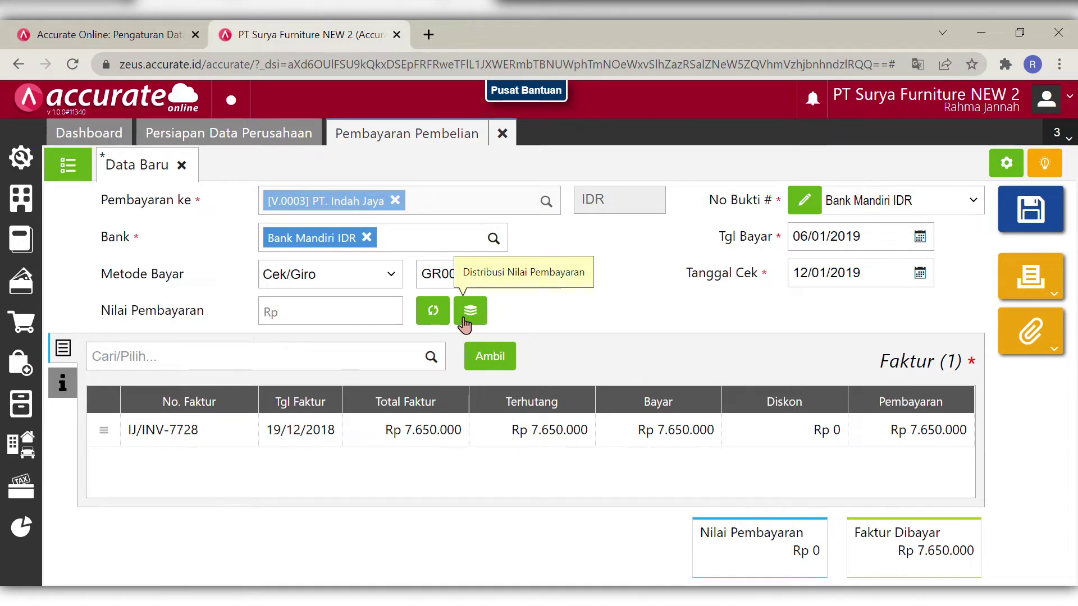
pyautogui.click(432, 313)
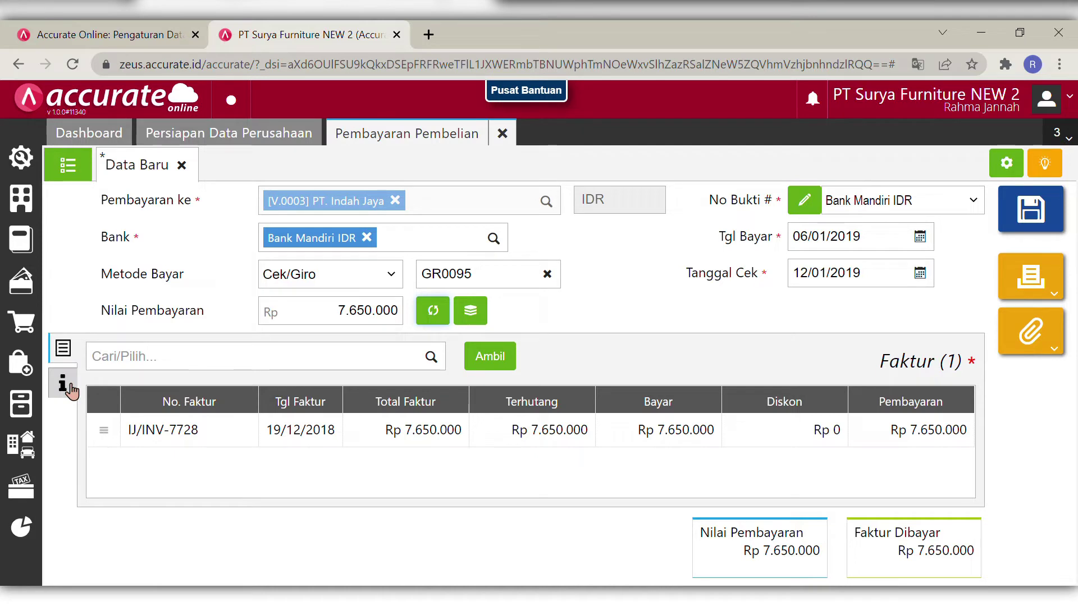
# - Enter "Melunasi hutang kepada PT Indah Jaya" as the payment's description (Keterangan)
pyautogui.click(72, 392)
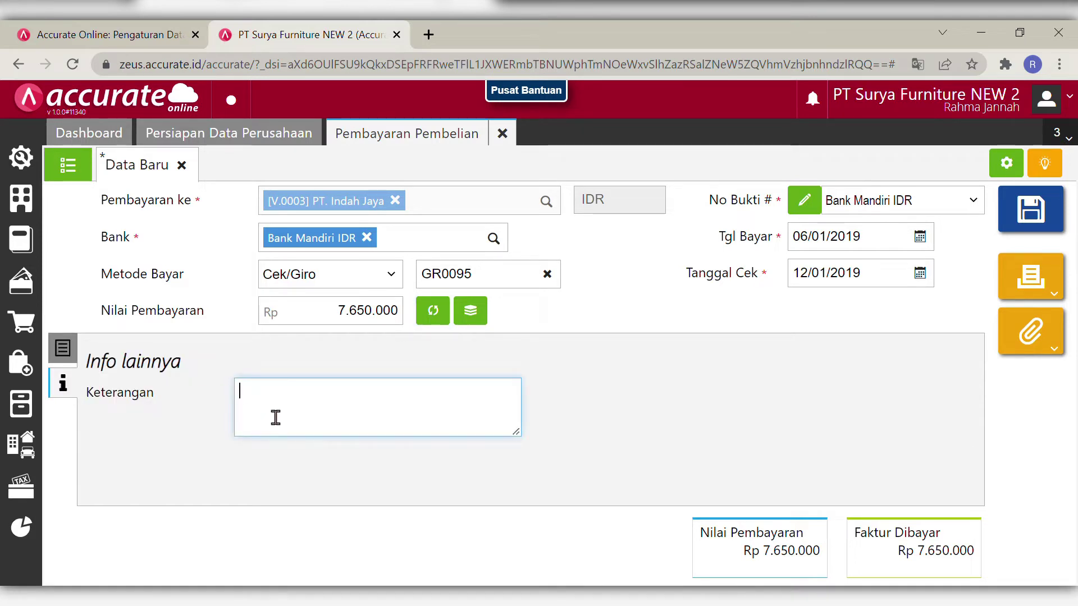
pyautogui.write('Melunasi hutan')
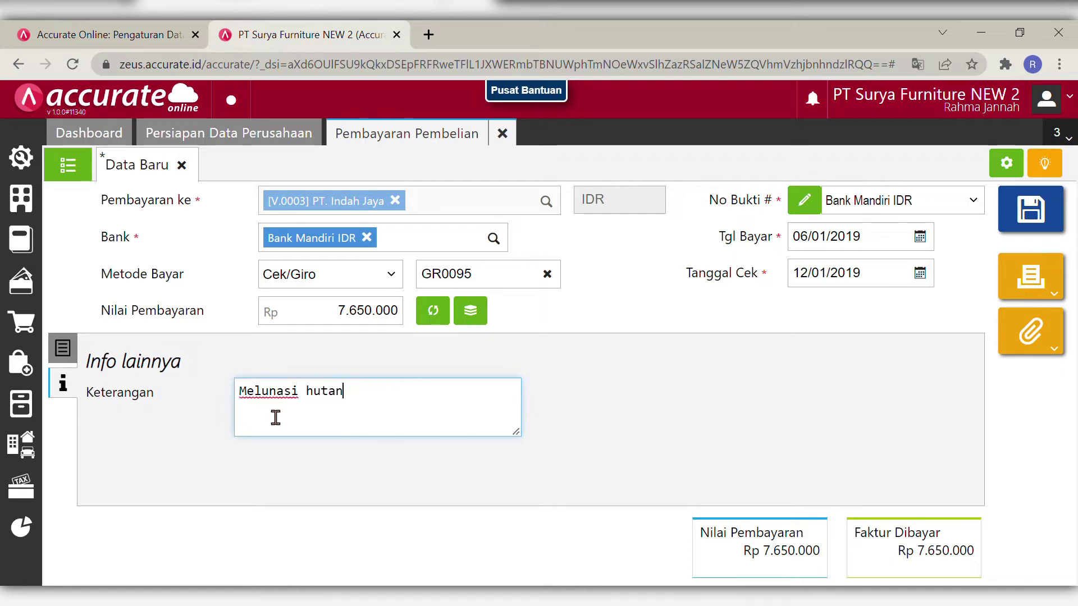
pyautogui.write('g kepada PT ')
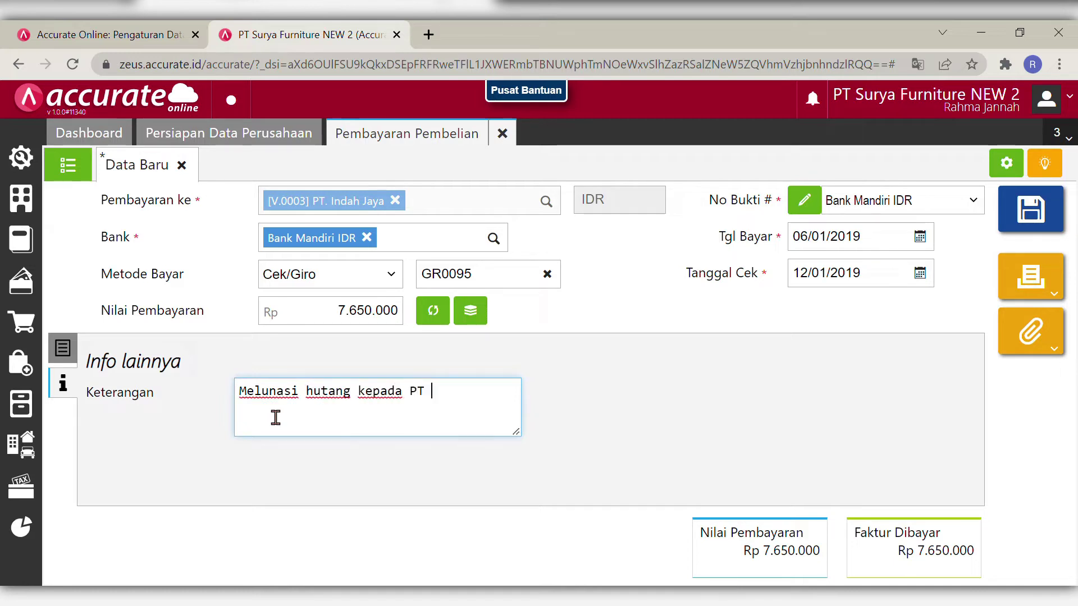
pyautogui.write('Indah Jaya')
pyautogui.click(164, 431)
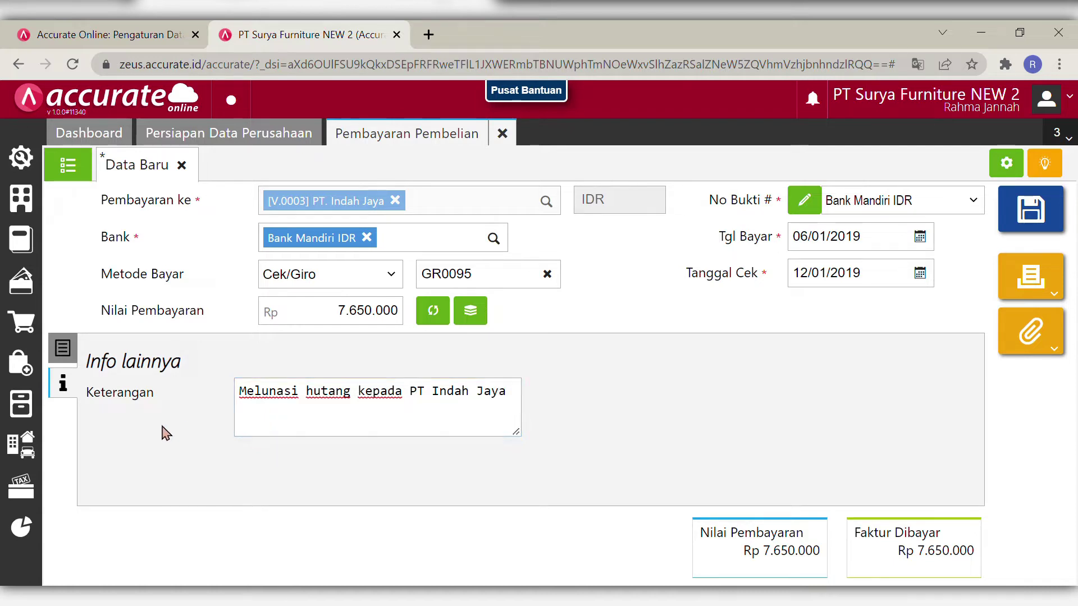
# - Recheck the payment's invoice details, save the purchase payment and close the payment form
pyautogui.click(64, 349)
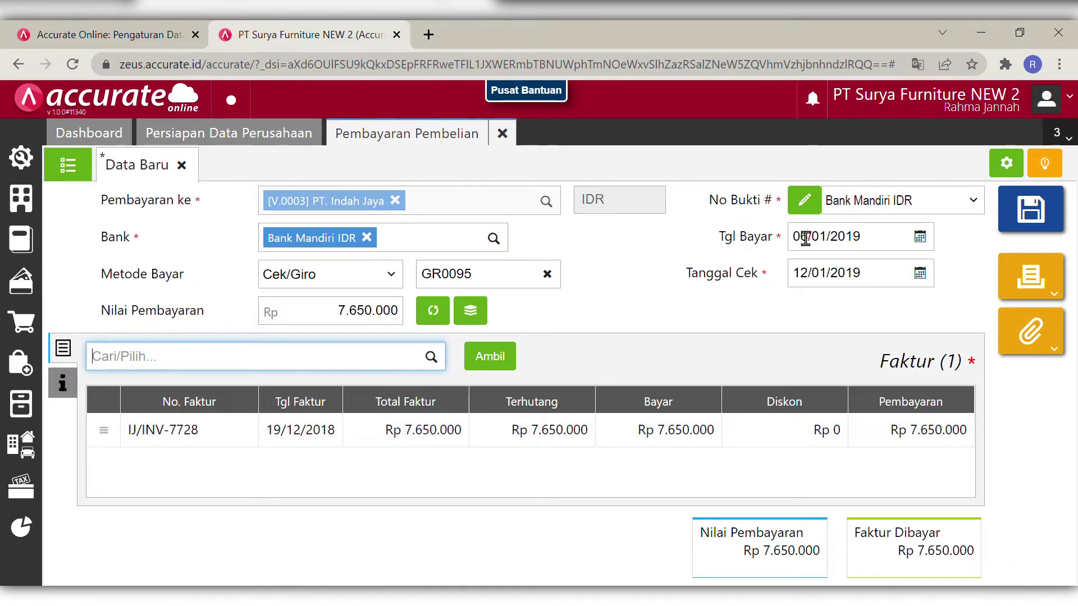
pyautogui.click(1028, 223)
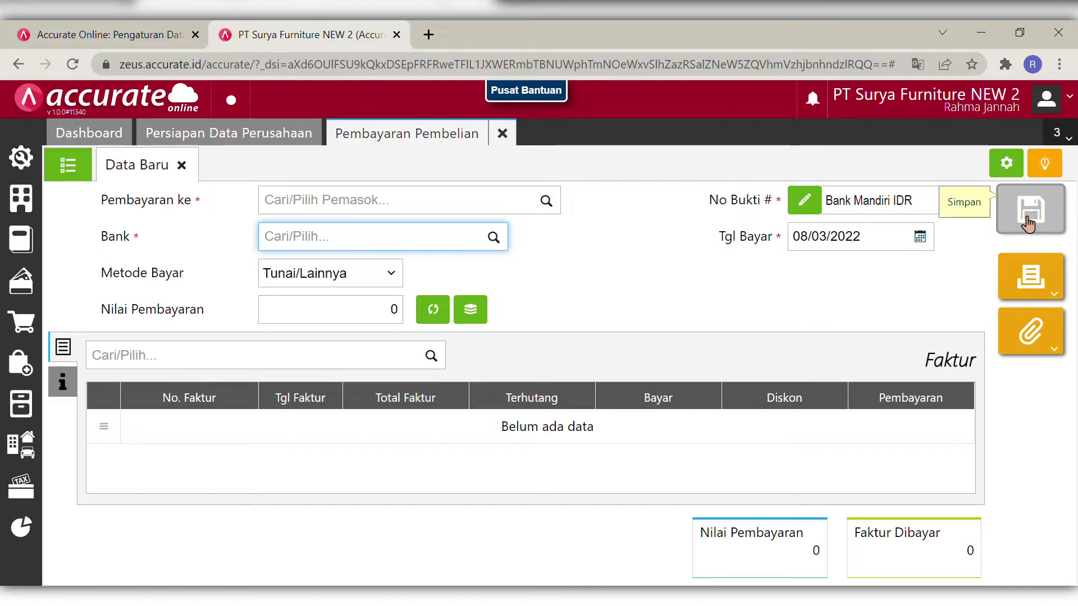
pyautogui.click(754, 296)
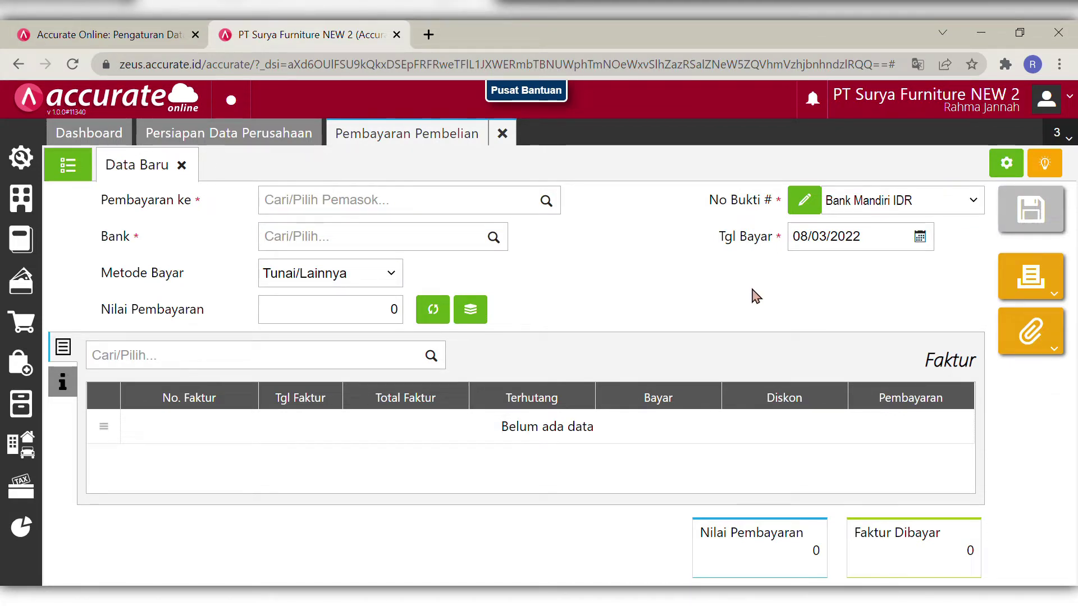
pyautogui.click(502, 133)
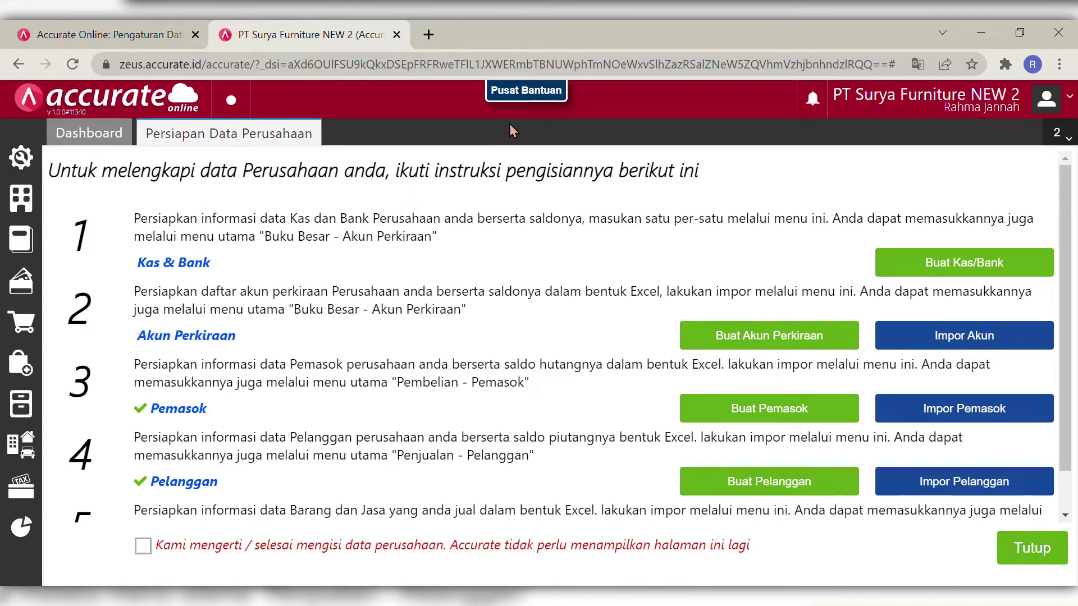
# - Create and save a new supplier (Pemasok) named Armada Express
pyautogui.click(35, 369)
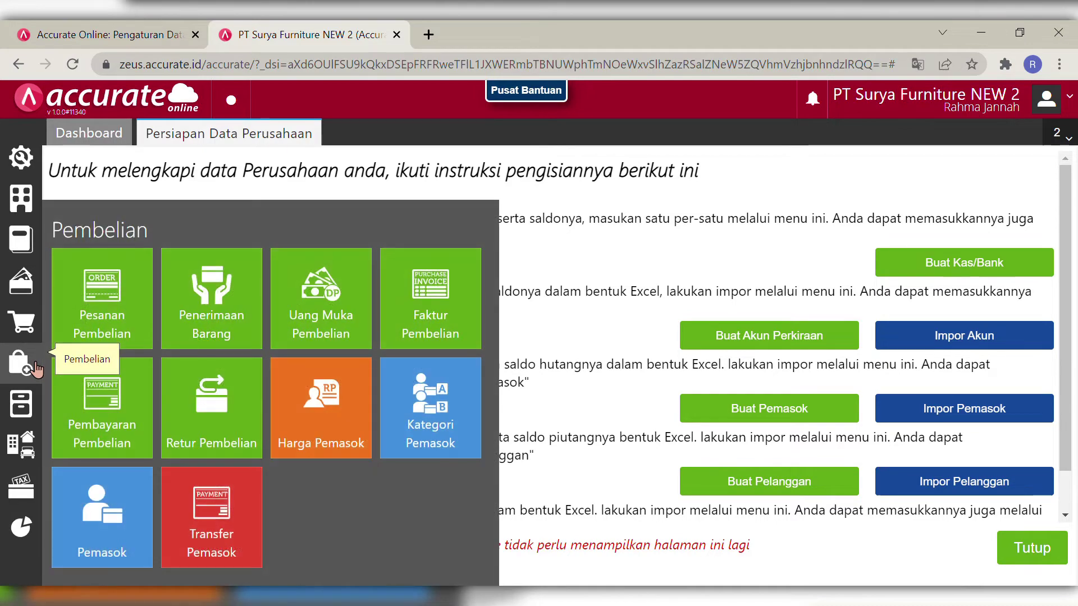
pyautogui.click(130, 518)
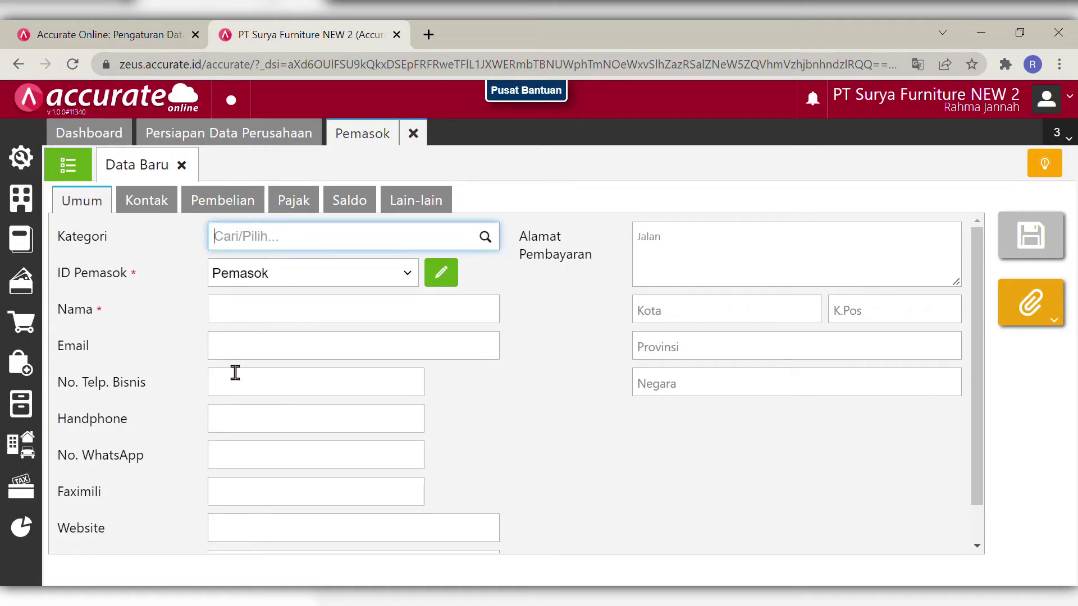
pyautogui.click(287, 319)
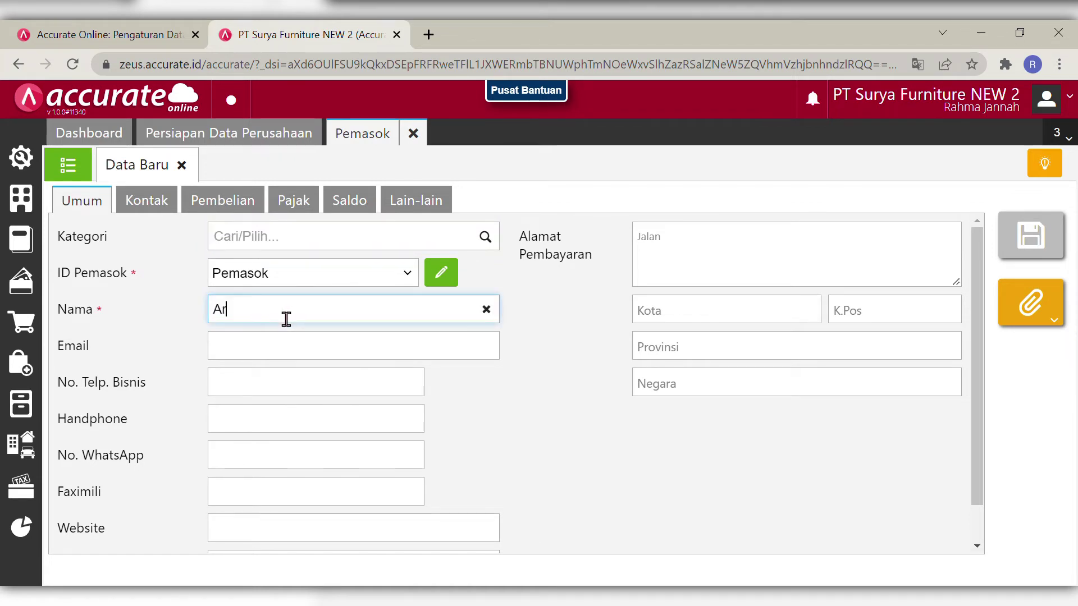
pyautogui.write('Armada Express')
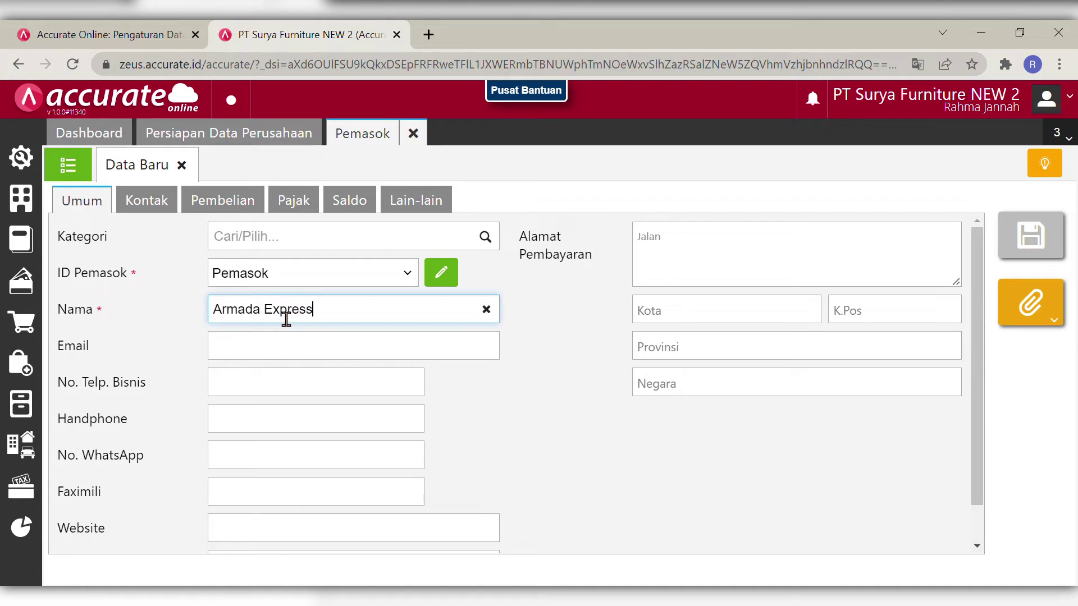
pyautogui.click(578, 455)
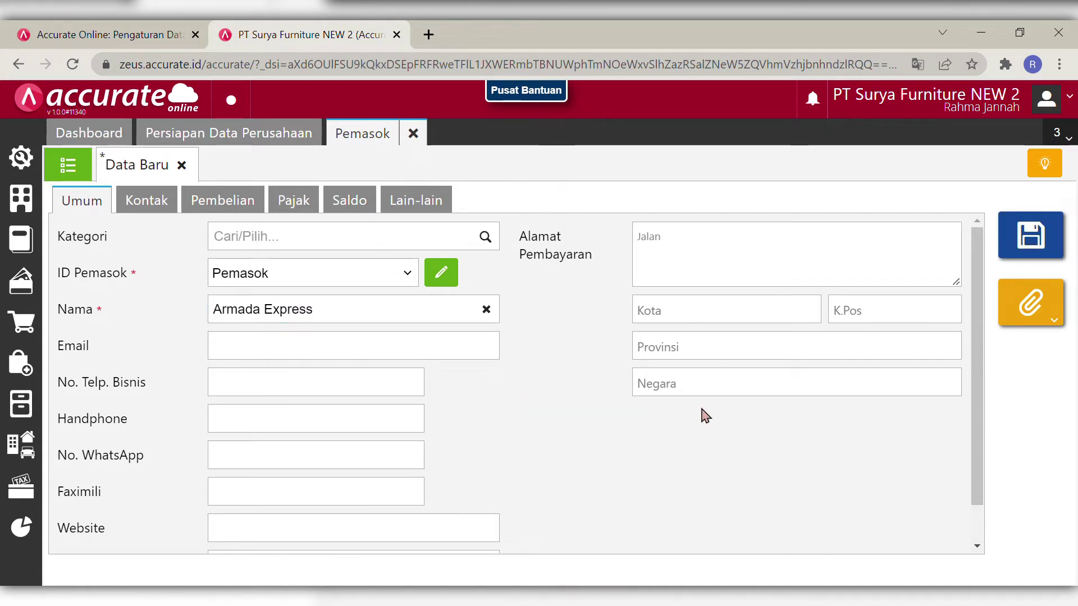
pyautogui.moveTo(974, 365); pyautogui.dragTo(965, 306)
pyautogui.click(1033, 247)
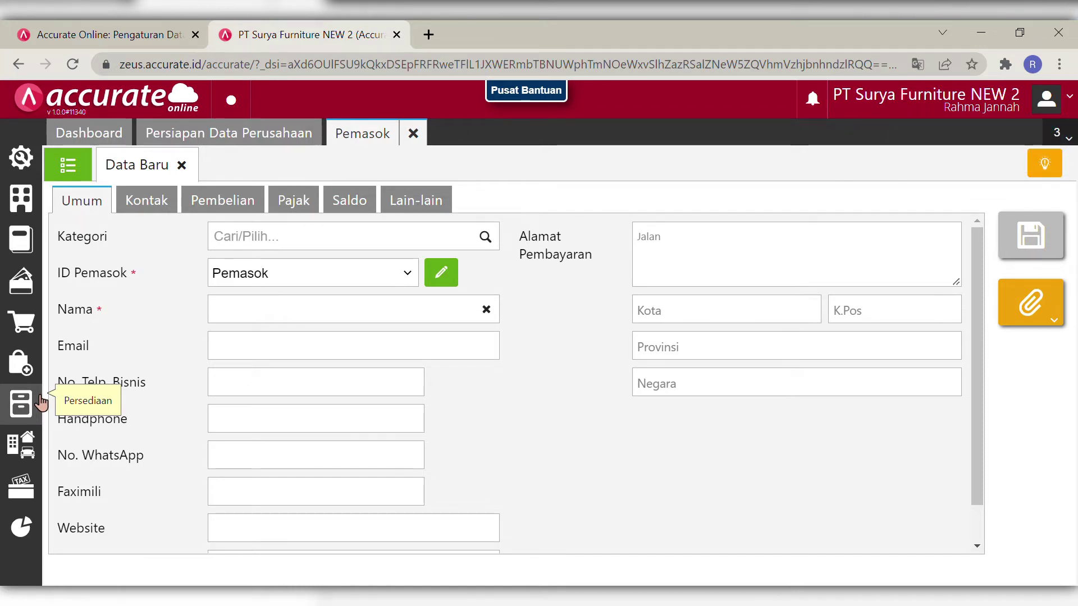
# - Start a new purchase invoice (Faktur Pembelian) for supplier PT Sentra Furniture
pyautogui.click(25, 366)
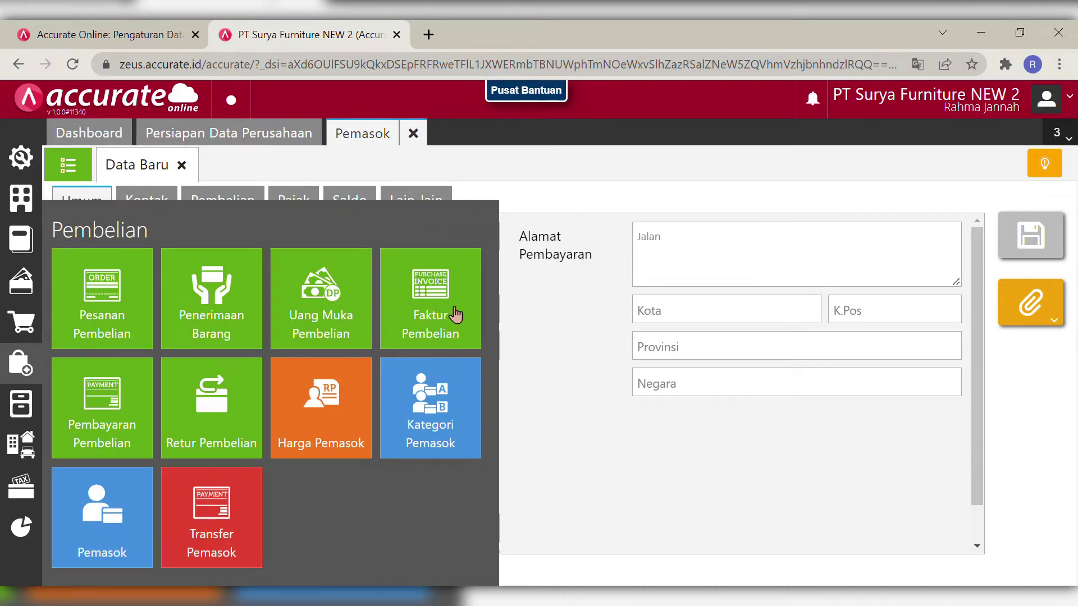
pyautogui.click(449, 309)
pyautogui.click(474, 202)
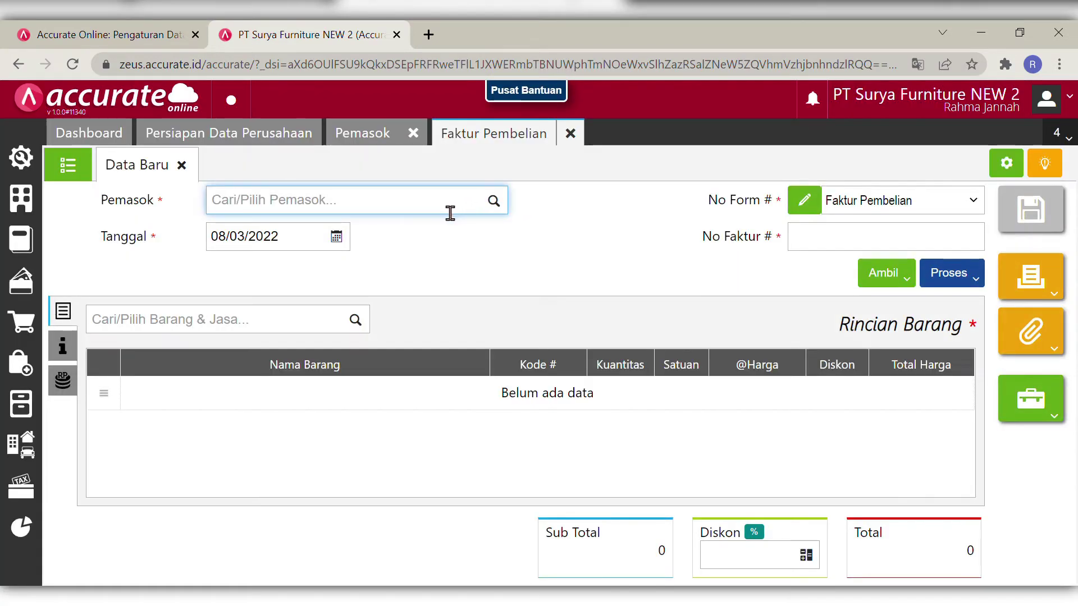
pyautogui.write('sent')
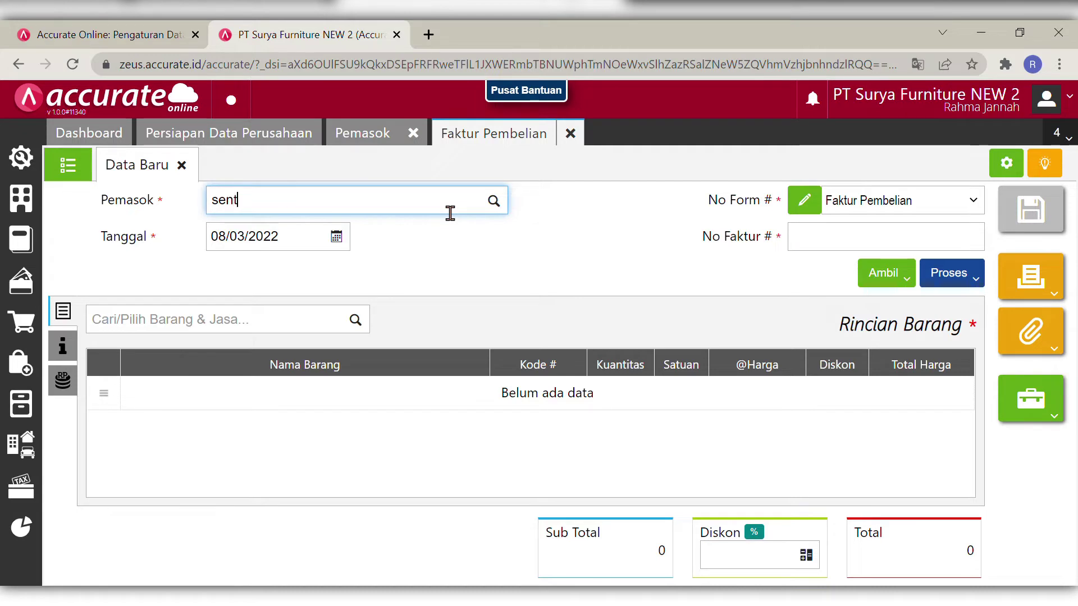
pyautogui.click(410, 233)
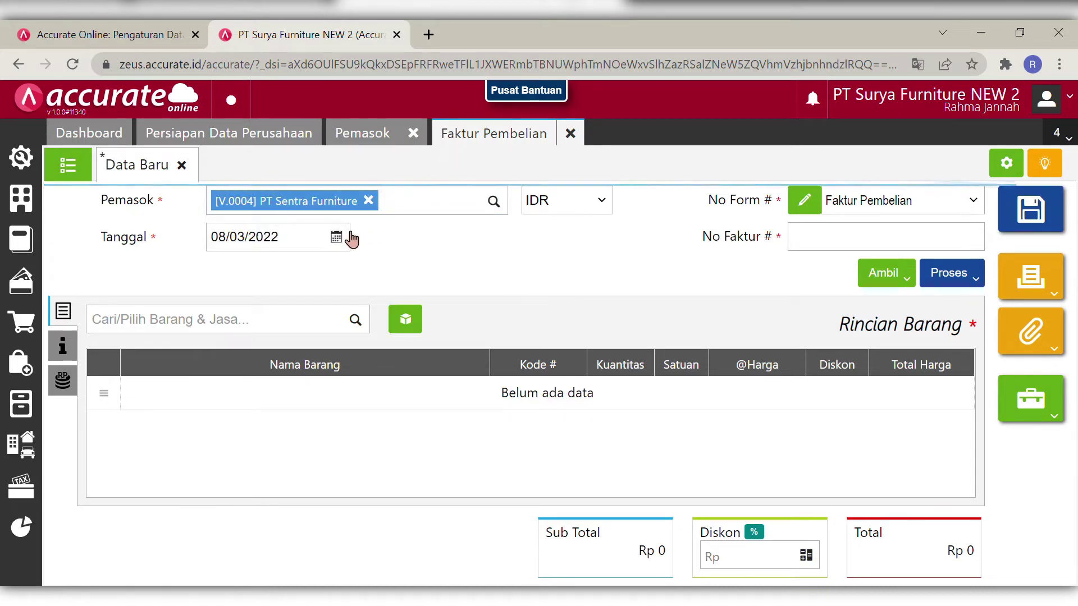
# - Set the purchase invoice's date (Tanggal) to 08/01/2019 and its invoice number (No Faktur) to Sentra-017
pyautogui.press('BackSpace')
pyautogui.write('08/')
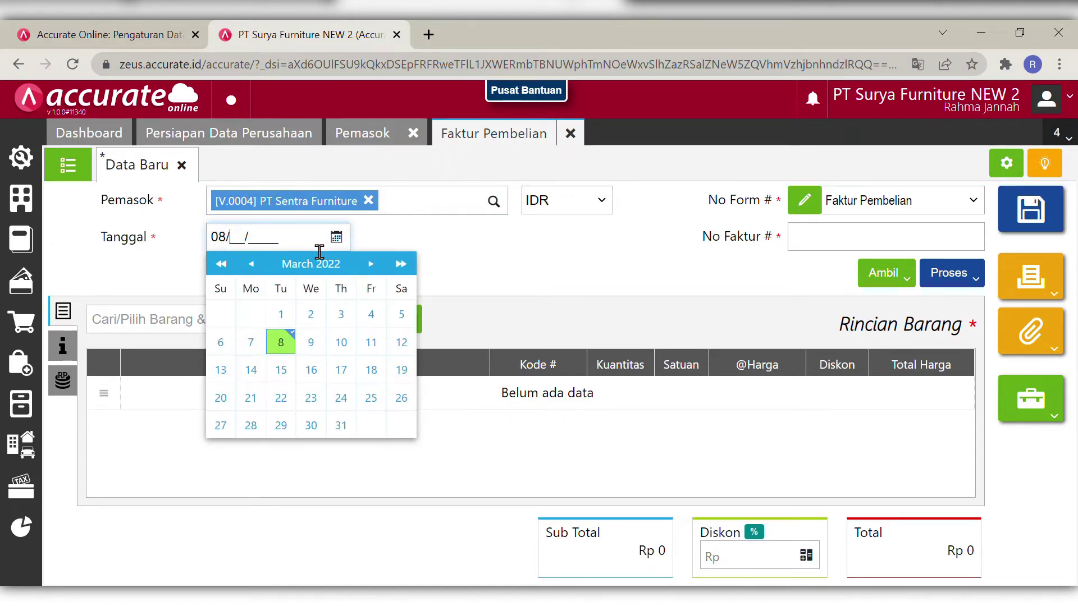
pyautogui.write('01/2019')
pyautogui.click(591, 267)
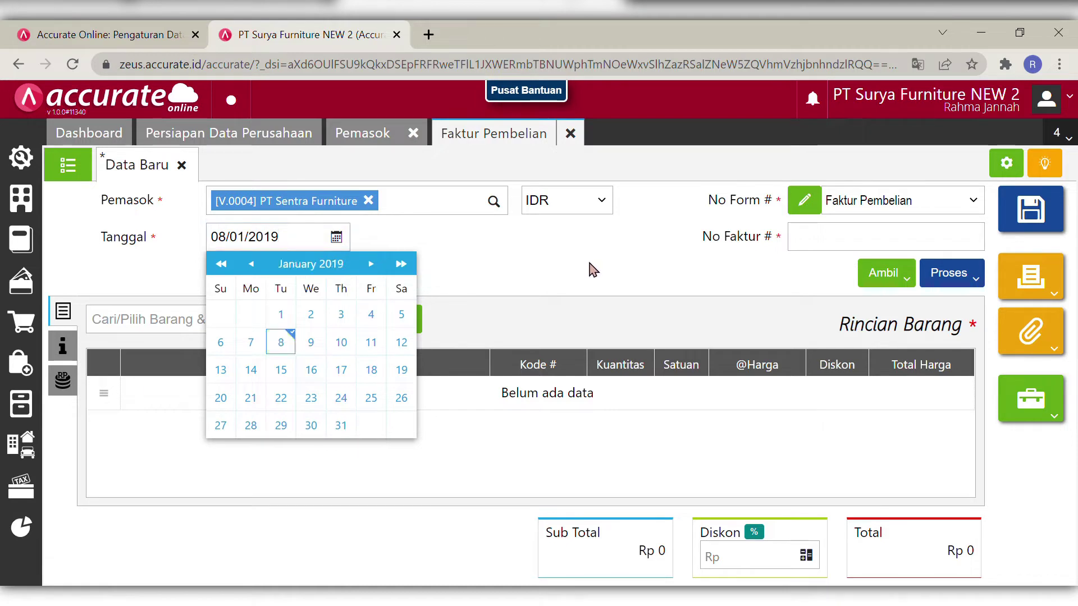
pyautogui.click(835, 249)
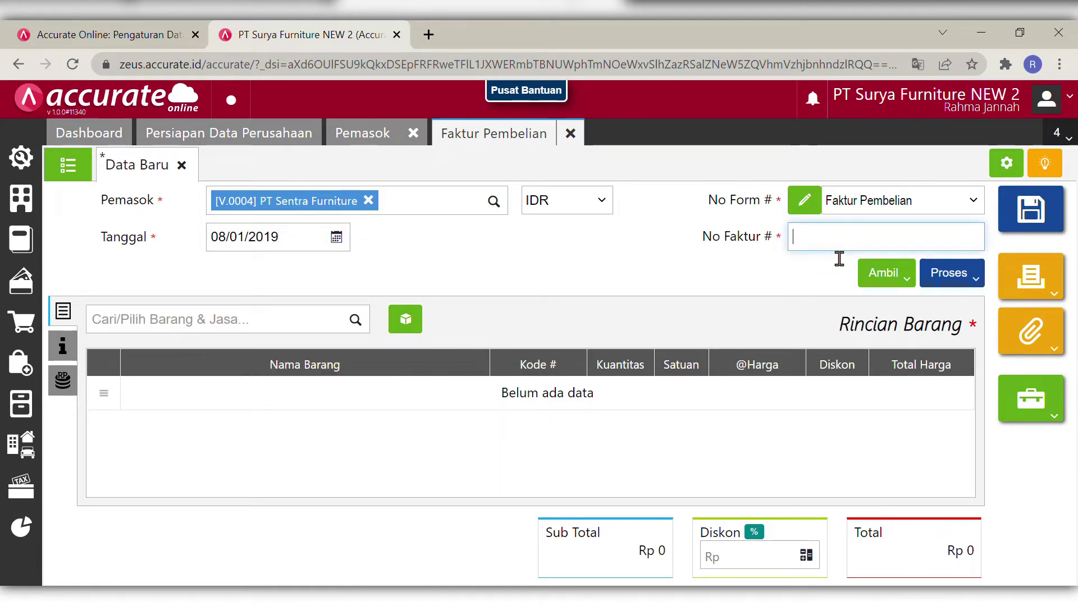
pyautogui.write('Sentra-017')
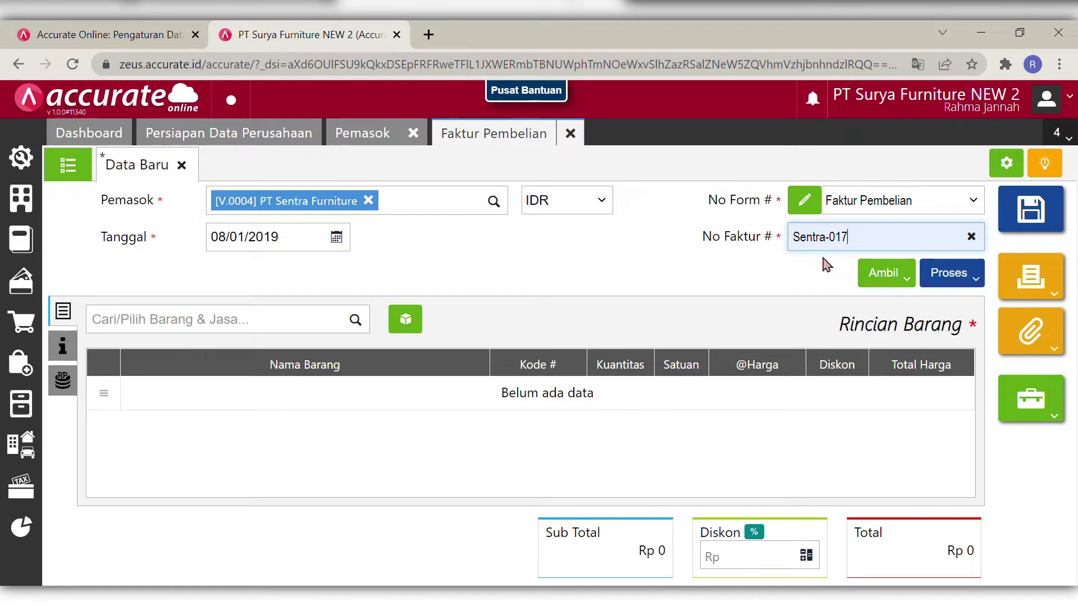
# - Copy the Meja Bundar item into the invoice from goods receipt (Penerimaan) 9095
pyautogui.click(899, 279)
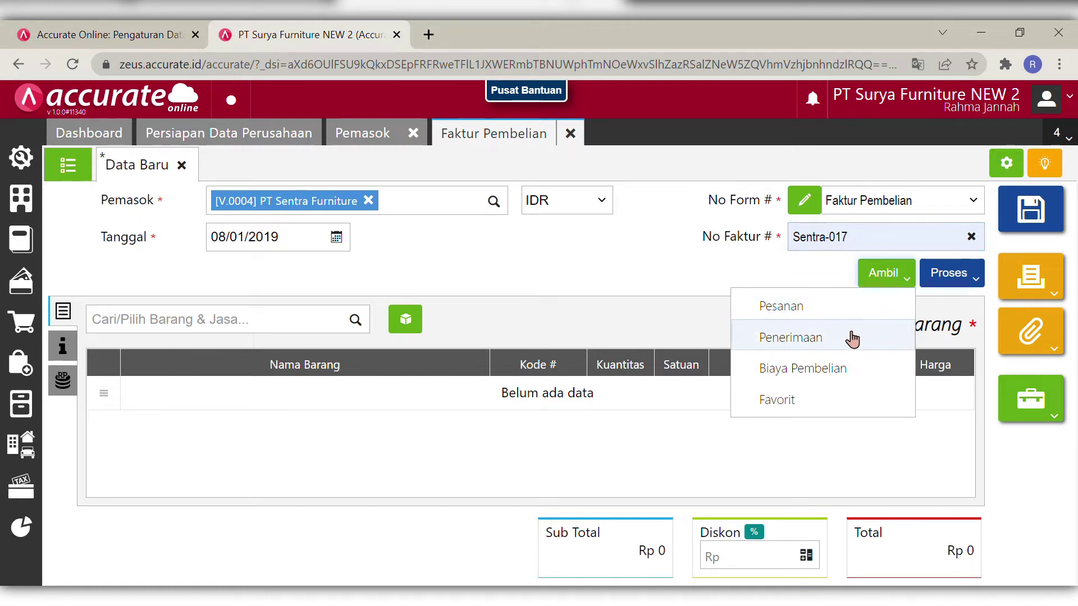
pyautogui.click(821, 341)
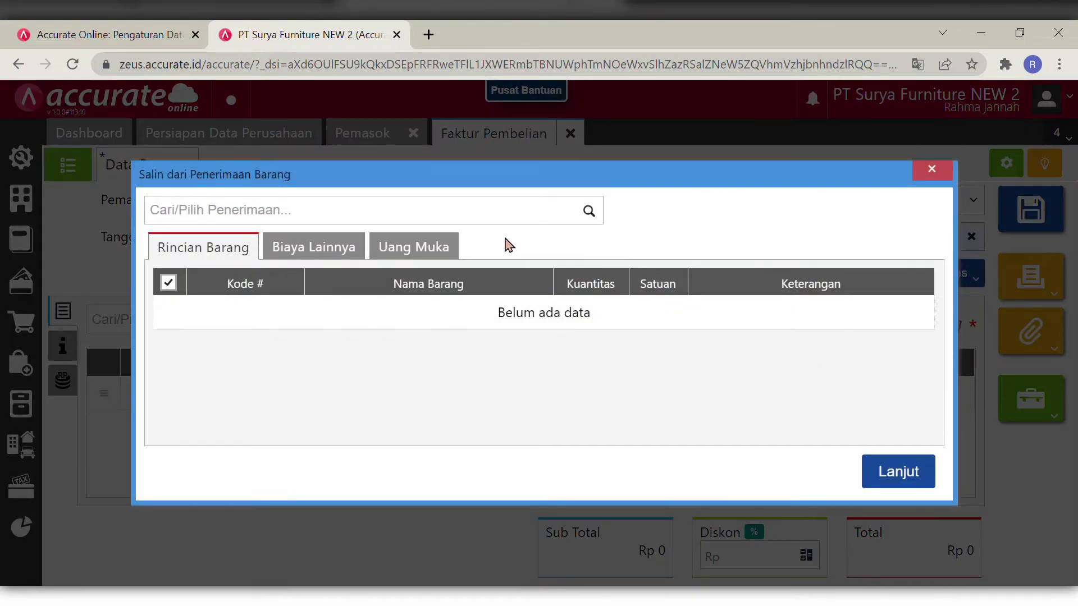
pyautogui.click(589, 212)
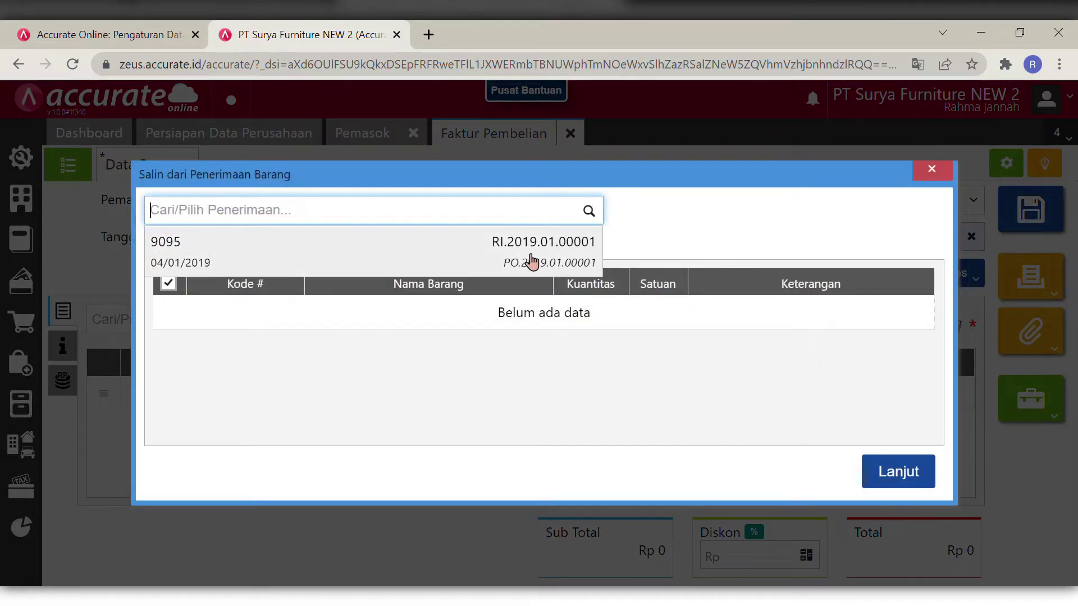
pyautogui.click(439, 240)
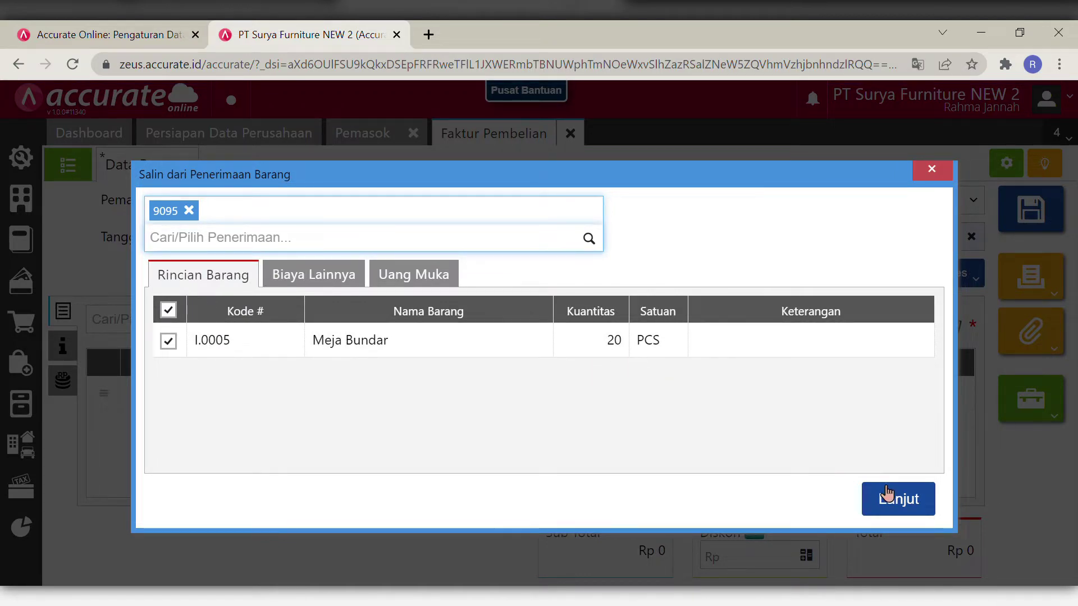
pyautogui.click(913, 499)
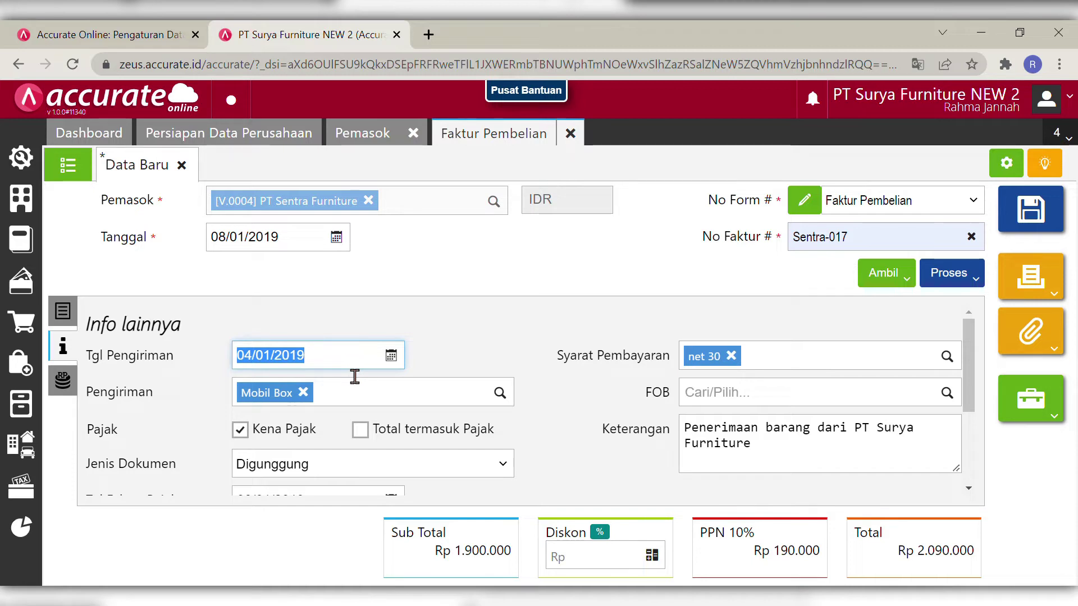
# - Replace the invoice's description (Keterangan) with "Menerima tagihan dari PT Sentra Furniture" and go to its other costs (Biaya Lainnya)
pyautogui.click(531, 369)
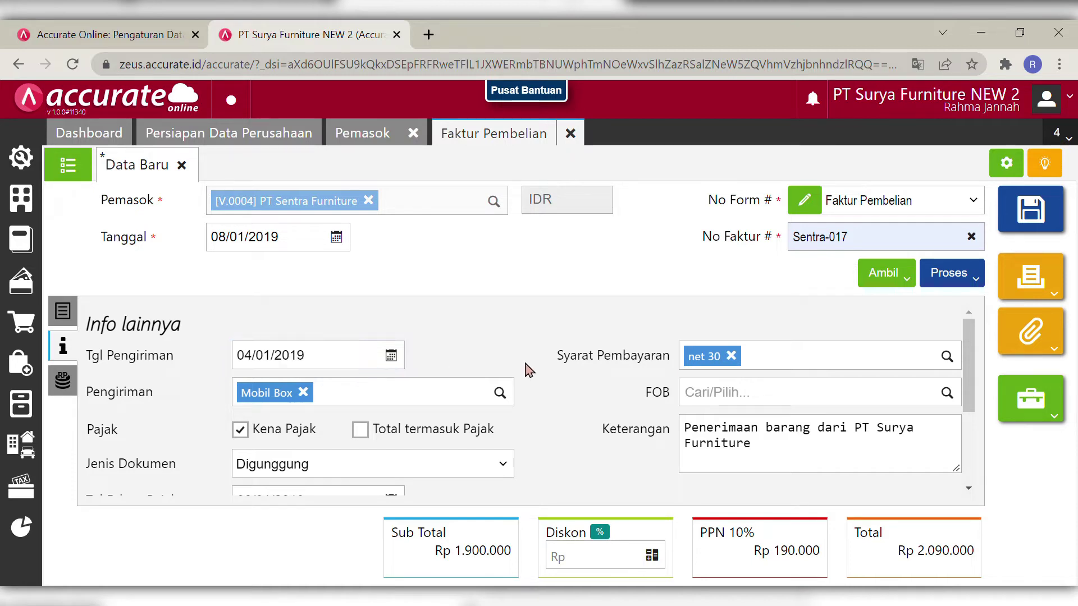
pyautogui.moveTo(776, 469); pyautogui.dragTo(686, 428)
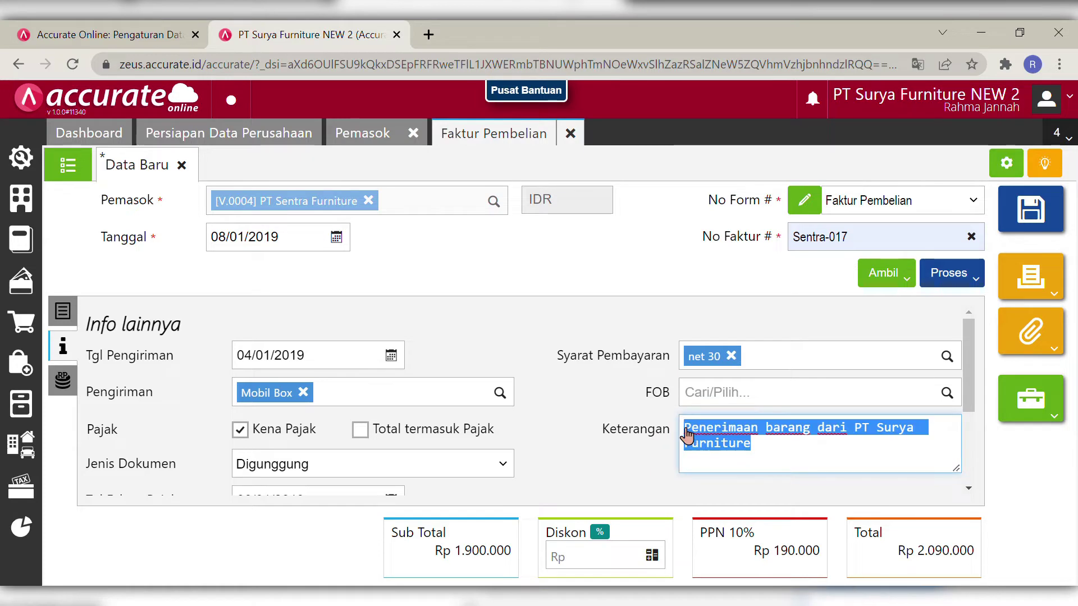
pyautogui.press('BackSpace')
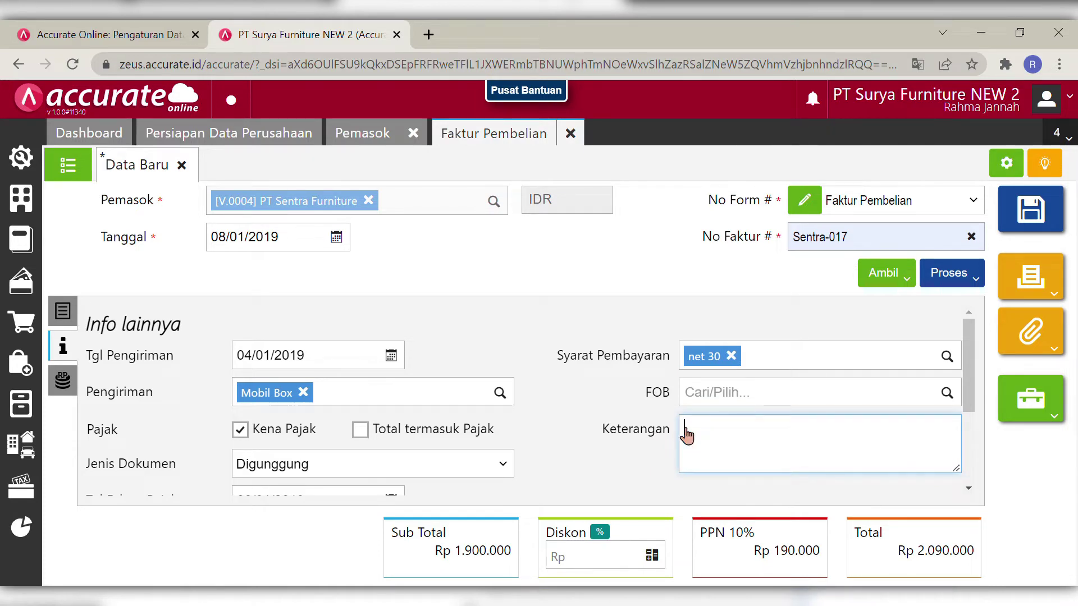
pyautogui.write('Menerima tagih')
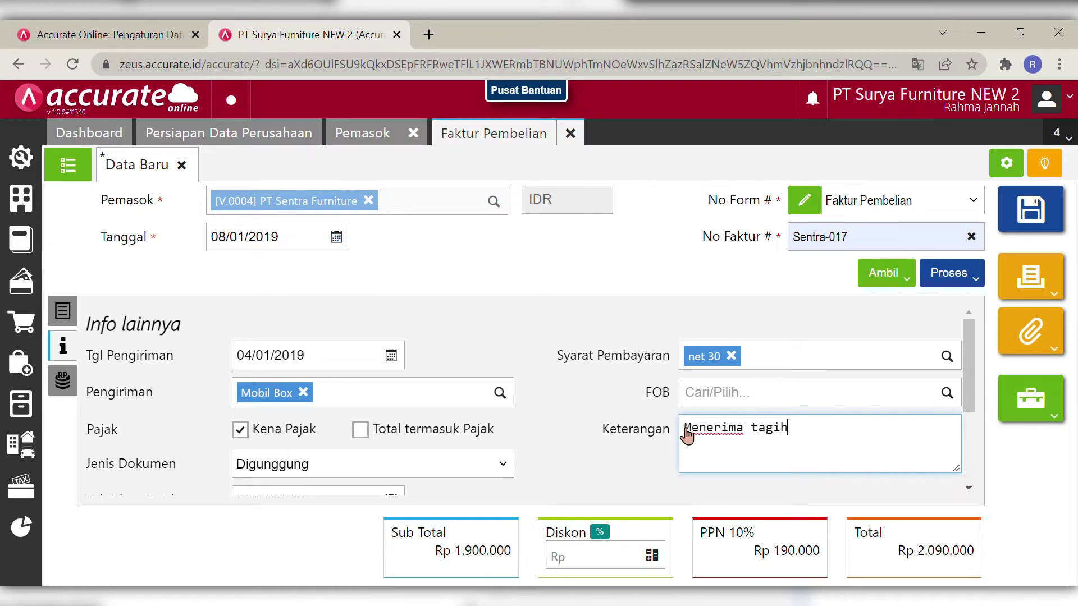
pyautogui.write('an dari')
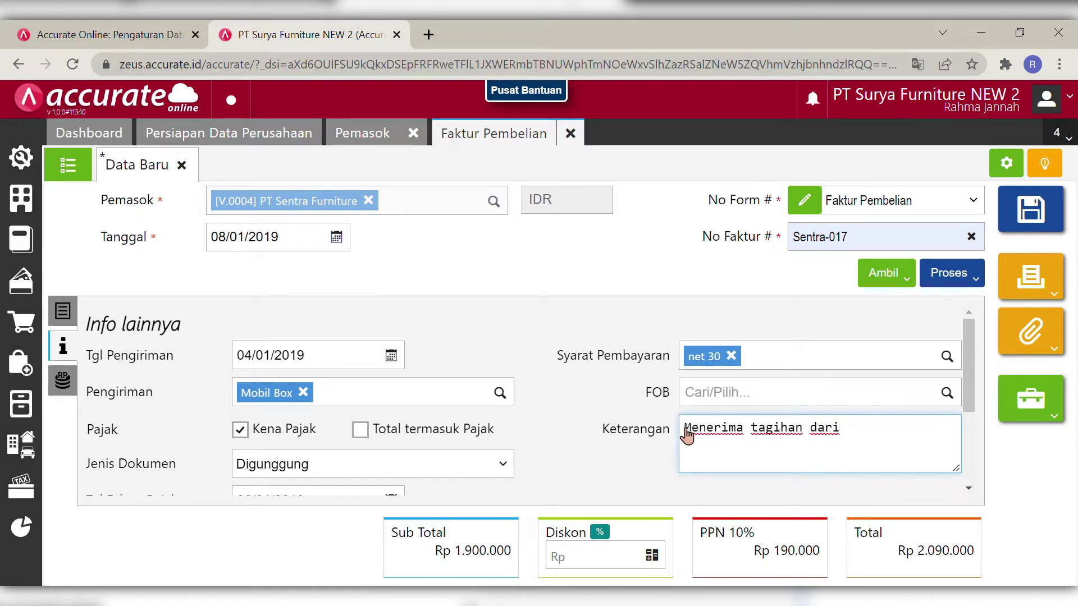
pyautogui.write(' PT Sentra Fur')
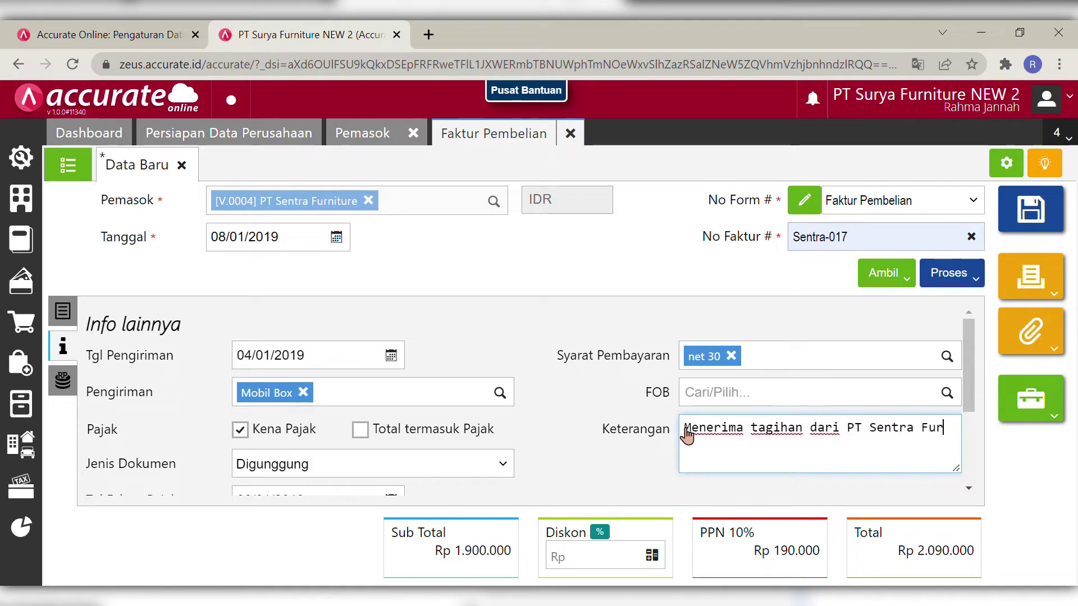
pyautogui.write('niture')
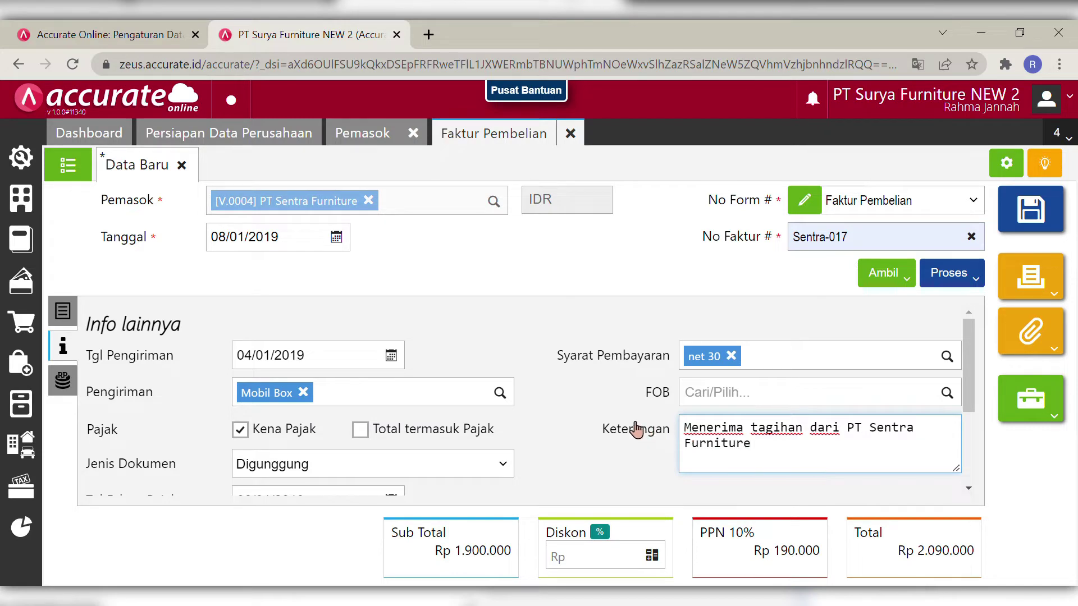
pyautogui.click(579, 406)
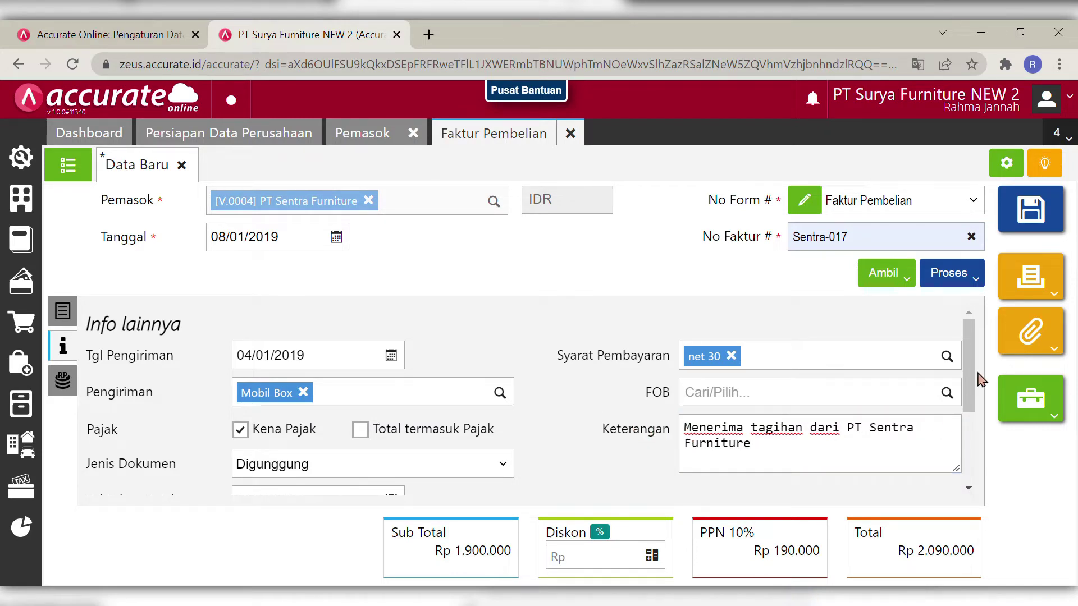
pyautogui.moveTo(966, 373); pyautogui.dragTo(919, 350)
pyautogui.click(71, 394)
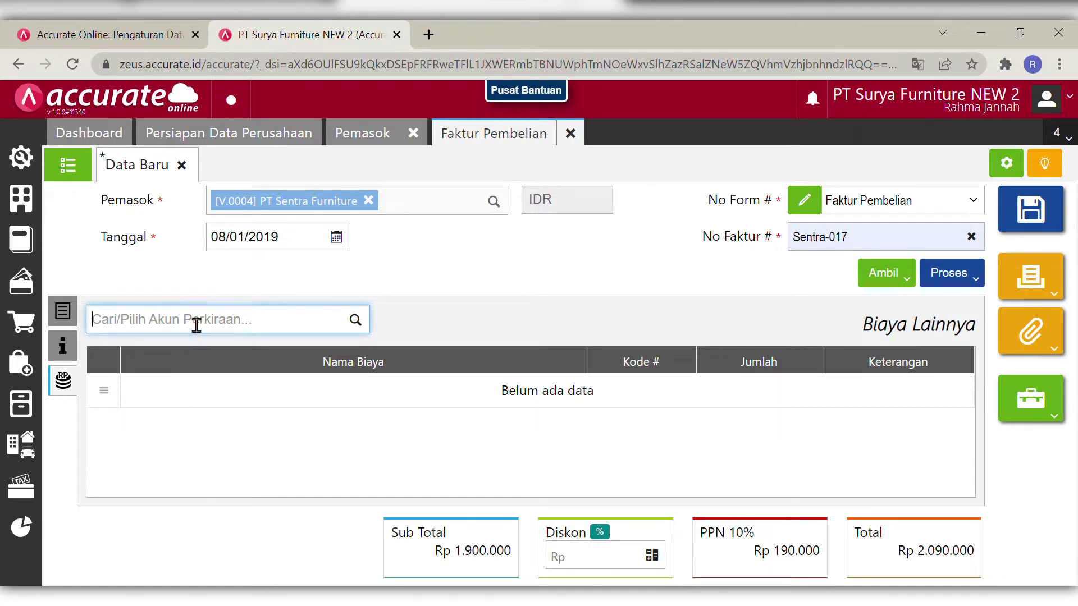
pyautogui.write('bia')
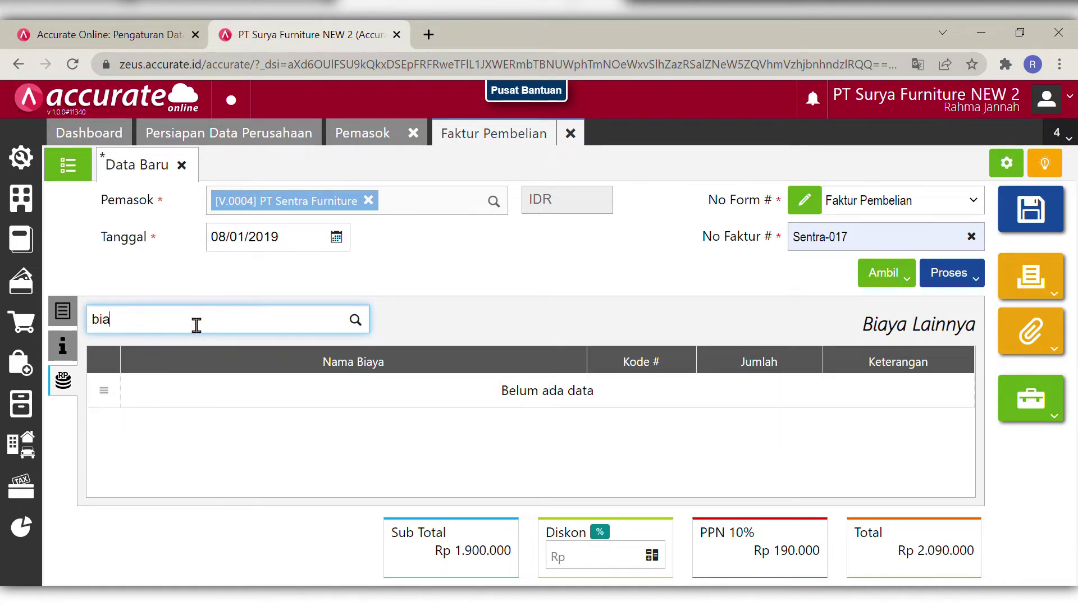
pyautogui.write('ya ang')
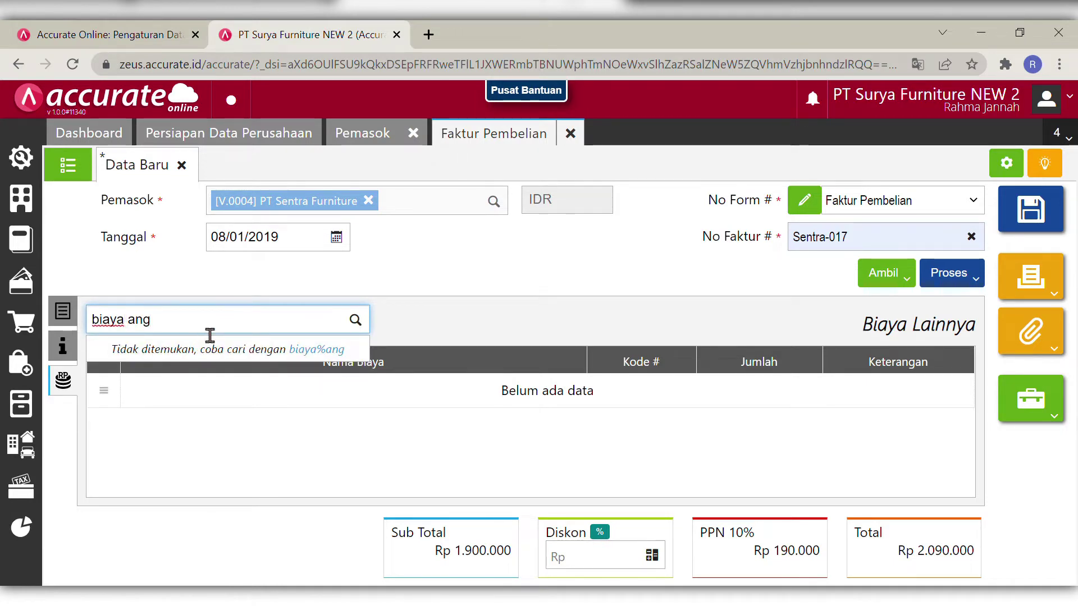
pyautogui.press('BackSpace')
pyautogui.press('BackSpace')
pyautogui.press('BackSpace')
pyautogui.press('BackSpace')
pyautogui.press('BackSpace')
pyautogui.press('BackSpace')
pyautogui.press('BackSpace')
pyautogui.press('BackSpace')
# - Add the Beban Angkut Pembelian cost of Rp 500.000, allocated to the goods and billed to supplier Armada Express
pyautogui.write('angku')
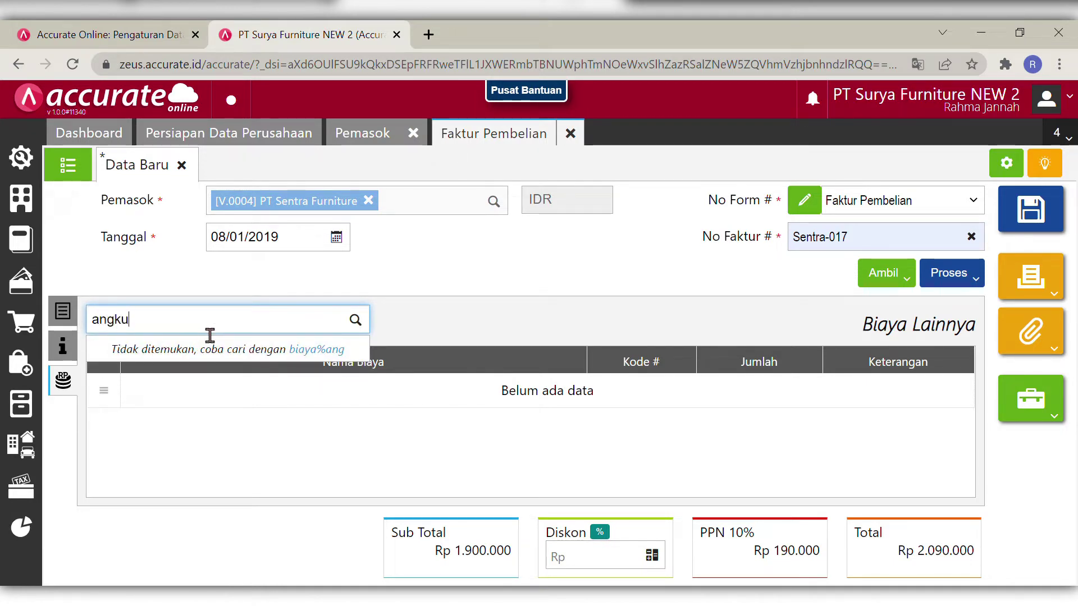
pyautogui.write('t')
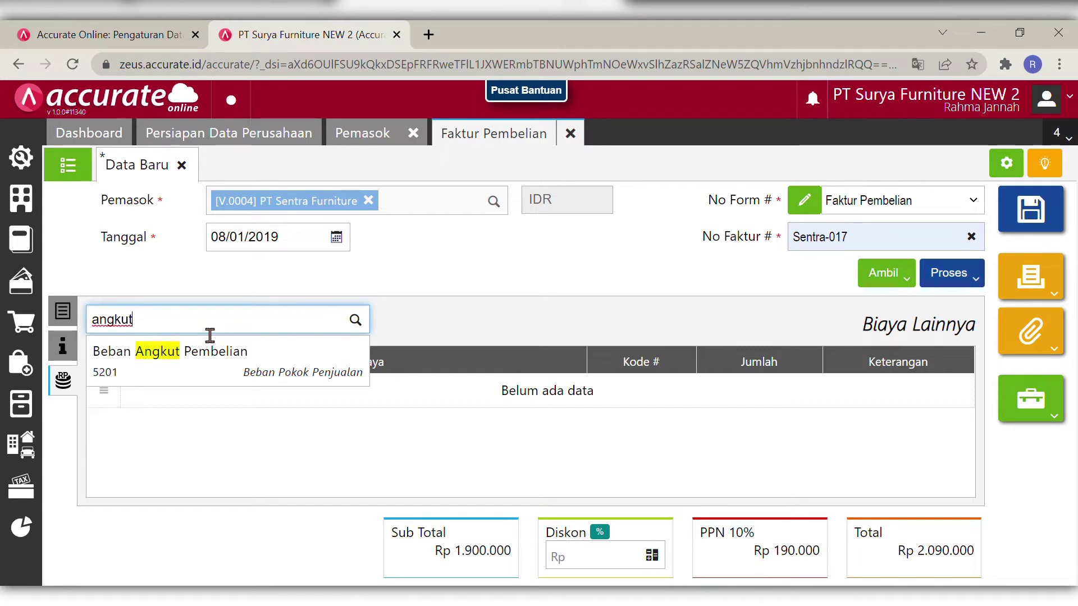
pyautogui.click(205, 370)
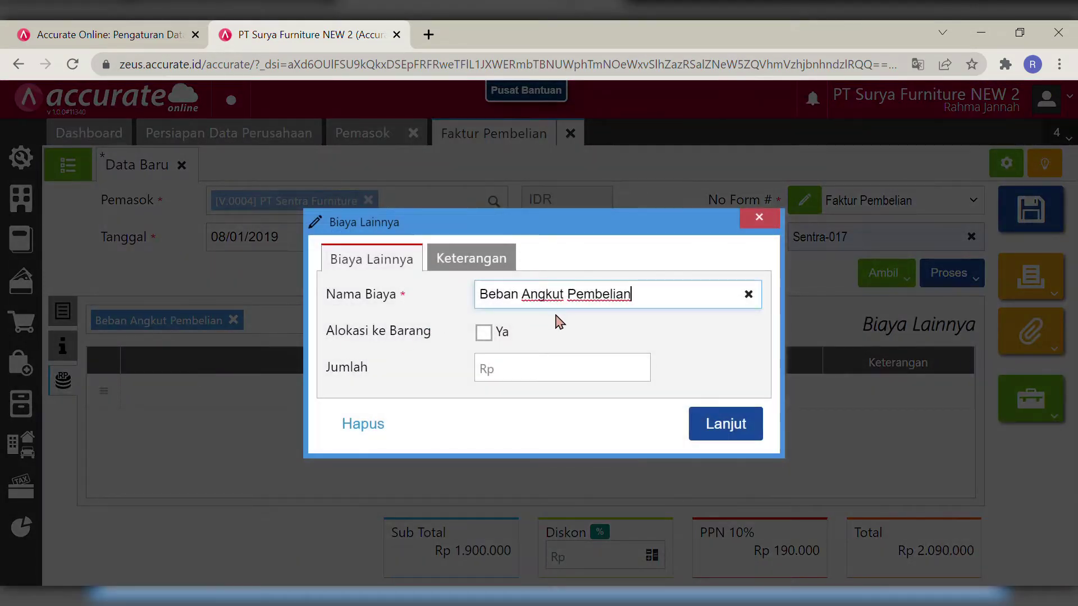
pyautogui.click(484, 333)
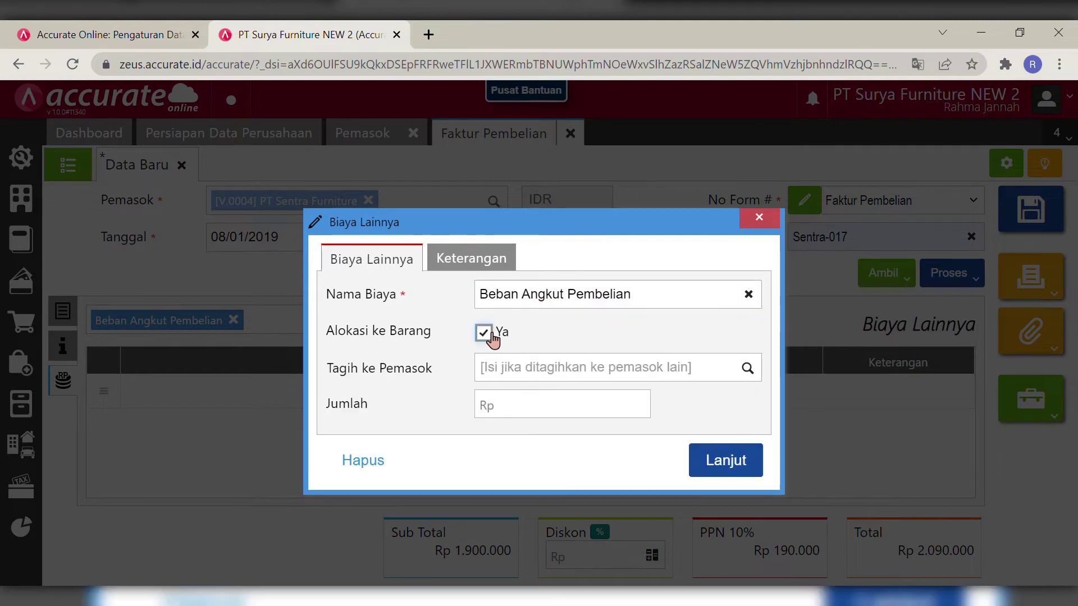
pyautogui.click(747, 368)
pyautogui.click(680, 418)
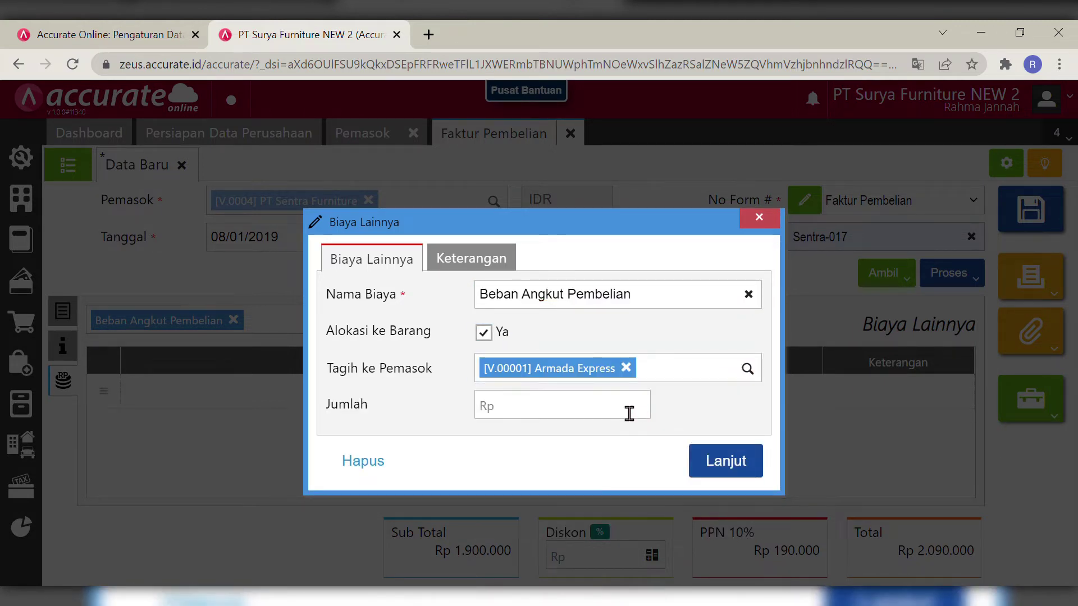
pyautogui.click(615, 407)
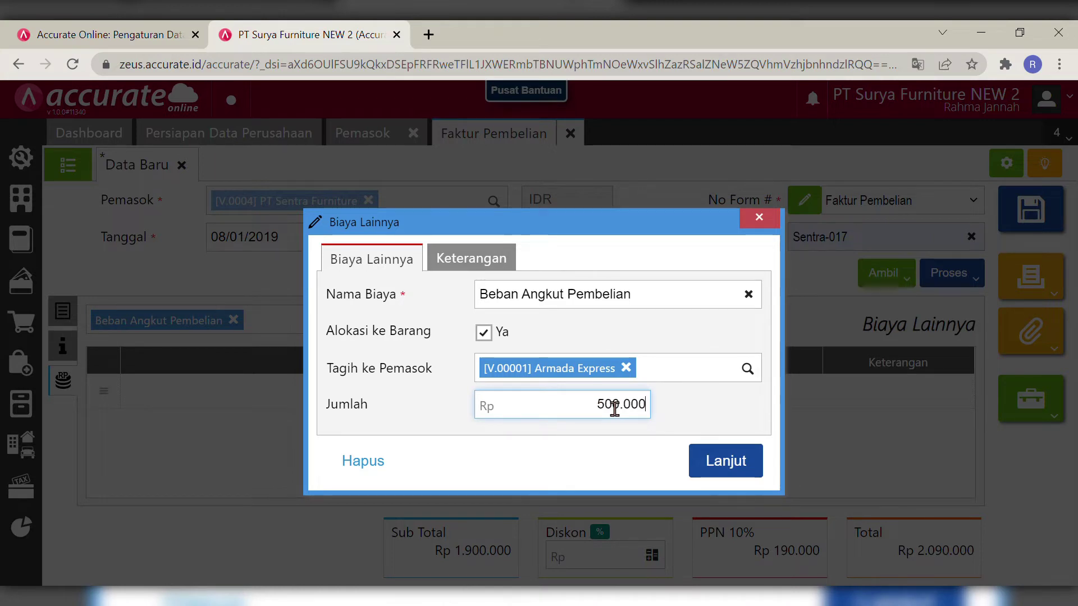
pyautogui.click(722, 411)
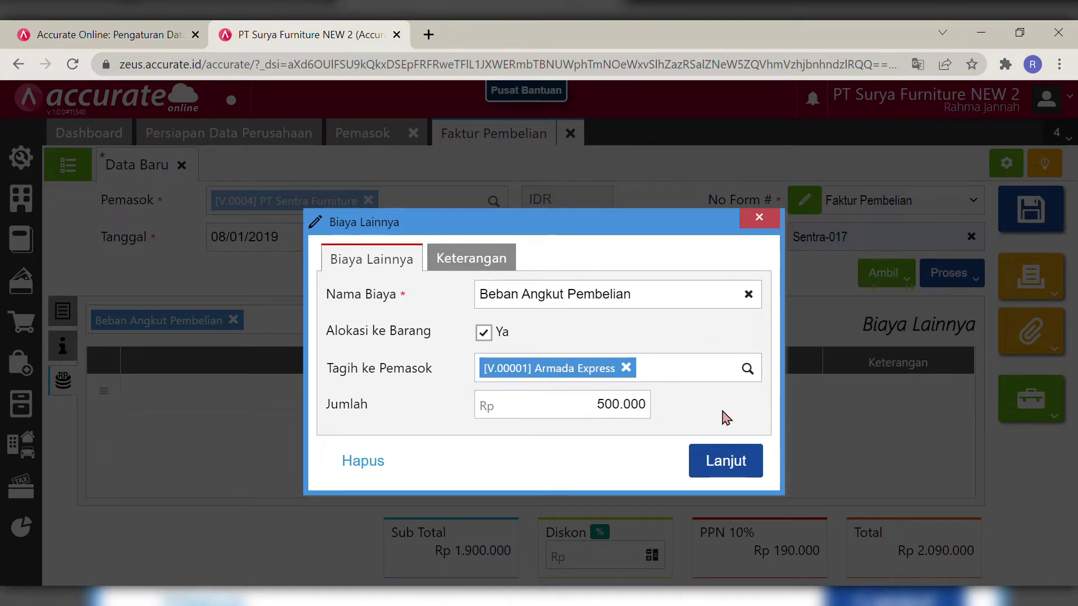
pyautogui.click(724, 461)
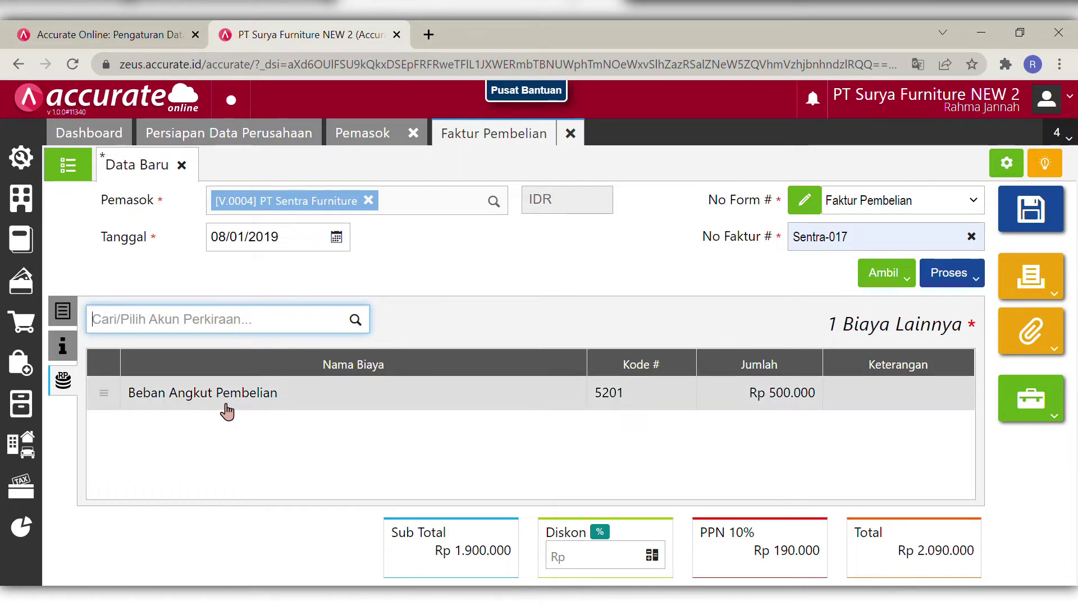
# - Recheck the invoice's freight cost, other info and Meja Bundar item details, and save the purchase invoice
pyautogui.click(782, 401)
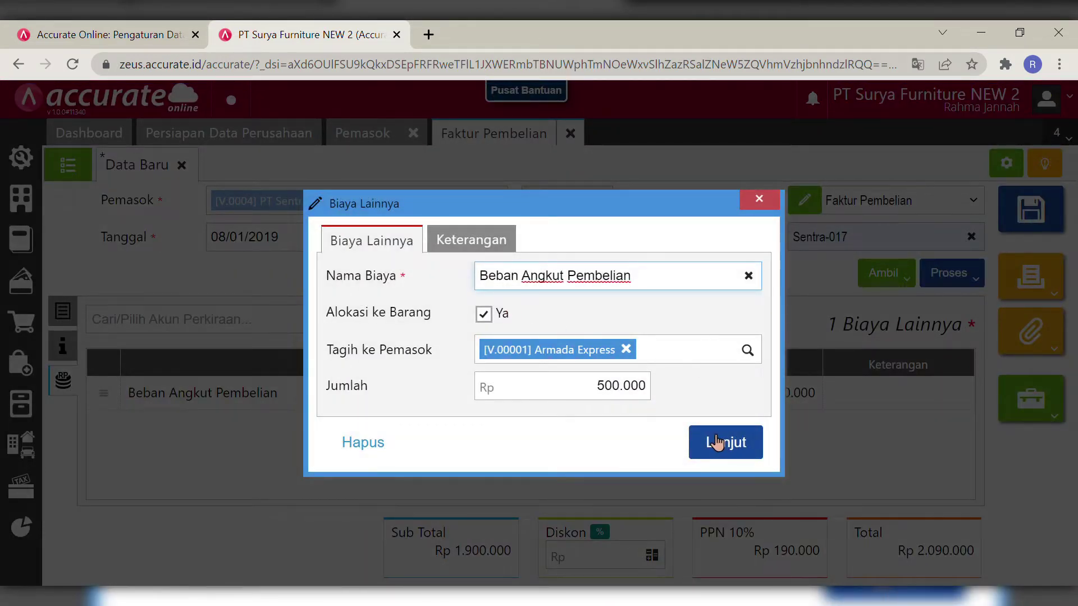
pyautogui.click(729, 450)
pyautogui.click(72, 347)
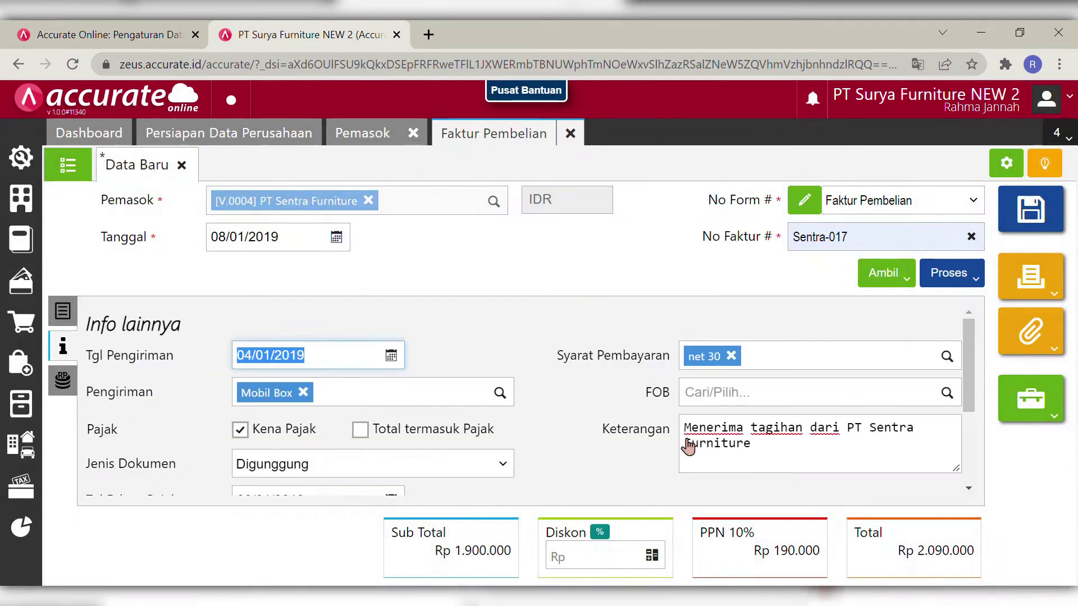
pyautogui.click(63, 311)
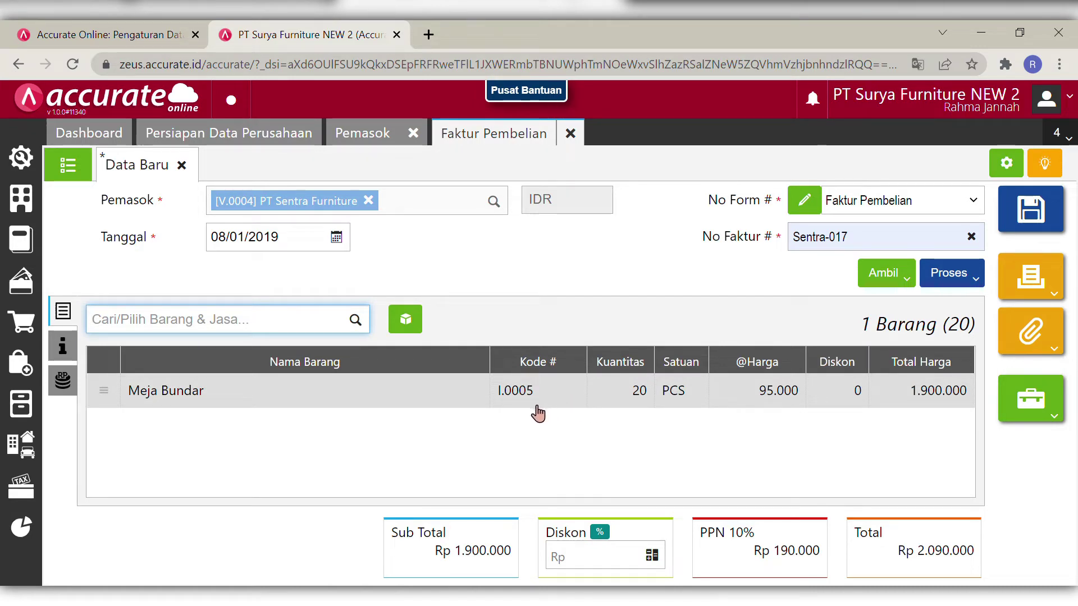
pyautogui.click(632, 399)
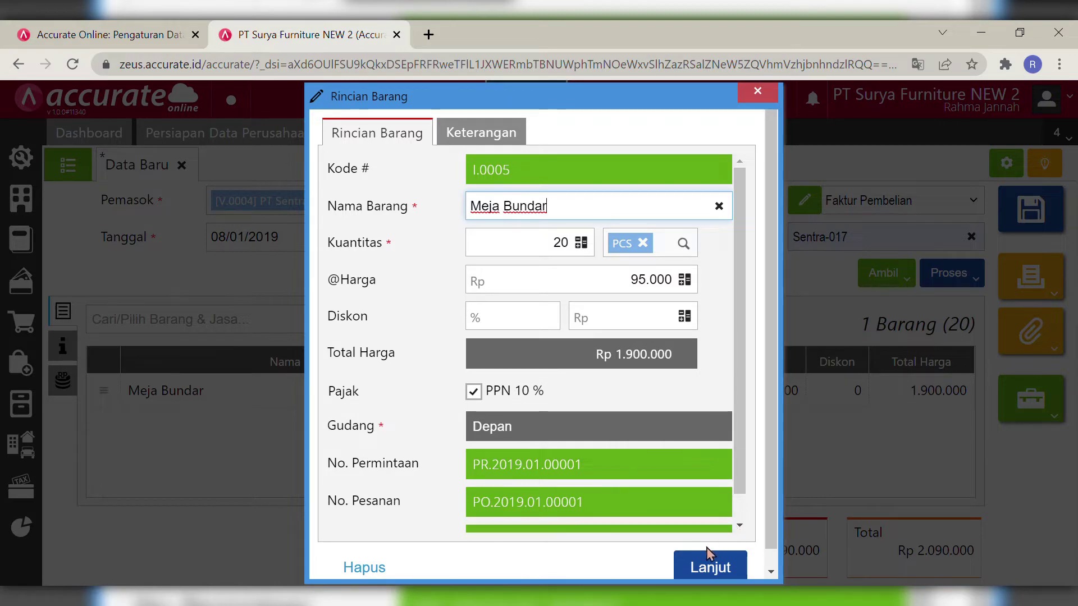
pyautogui.click(709, 567)
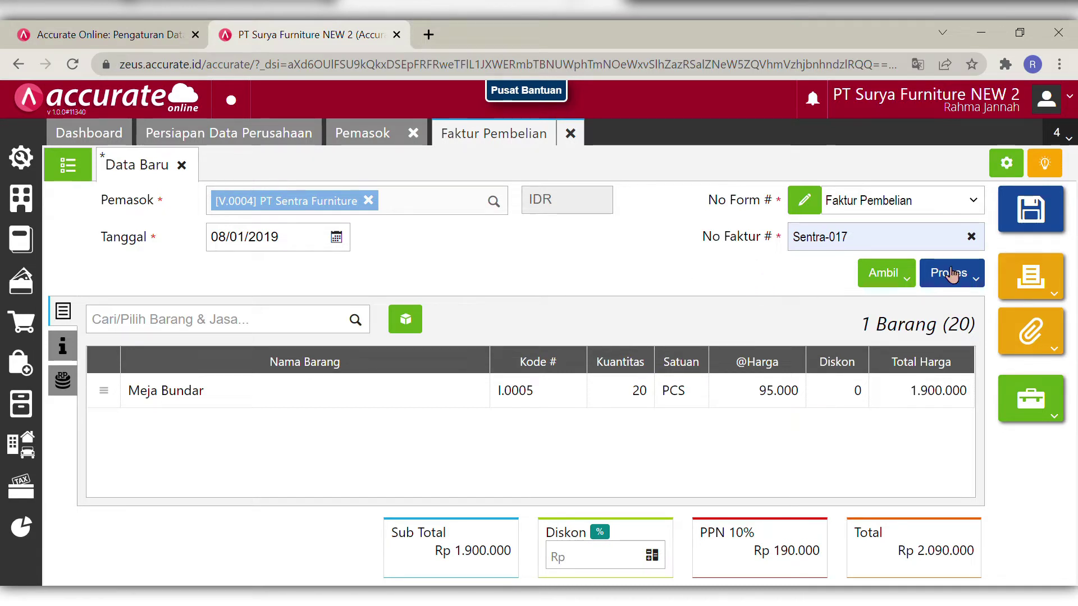
pyautogui.click(1048, 210)
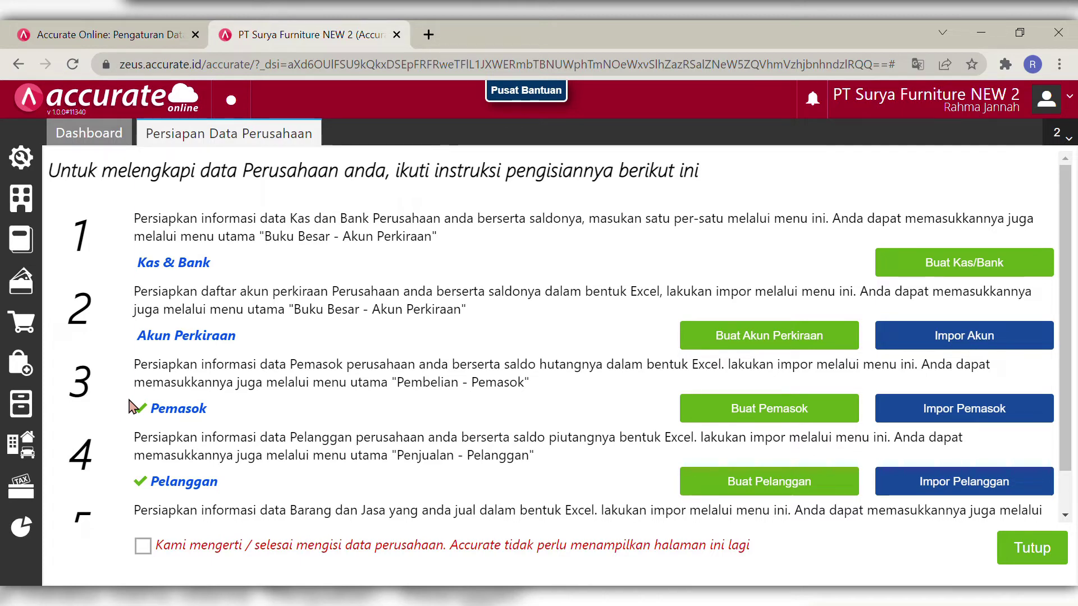
# - Start a new purchase invoice (Faktur Pembelian) for supplier Armada Express, dated 09/01/2019, with invoice number AE1007
pyautogui.click(37, 366)
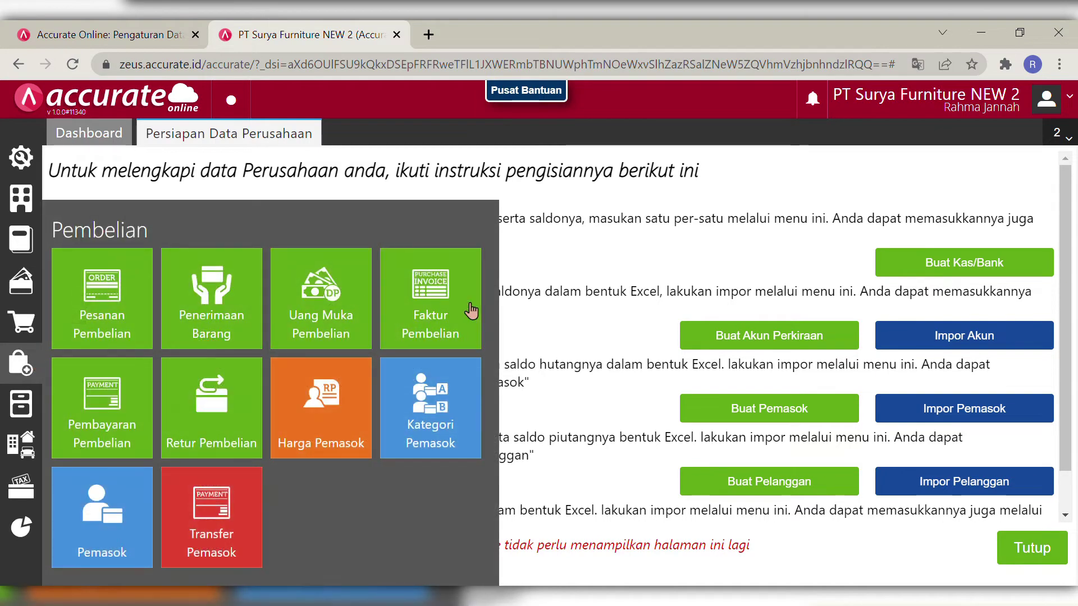
pyautogui.click(463, 304)
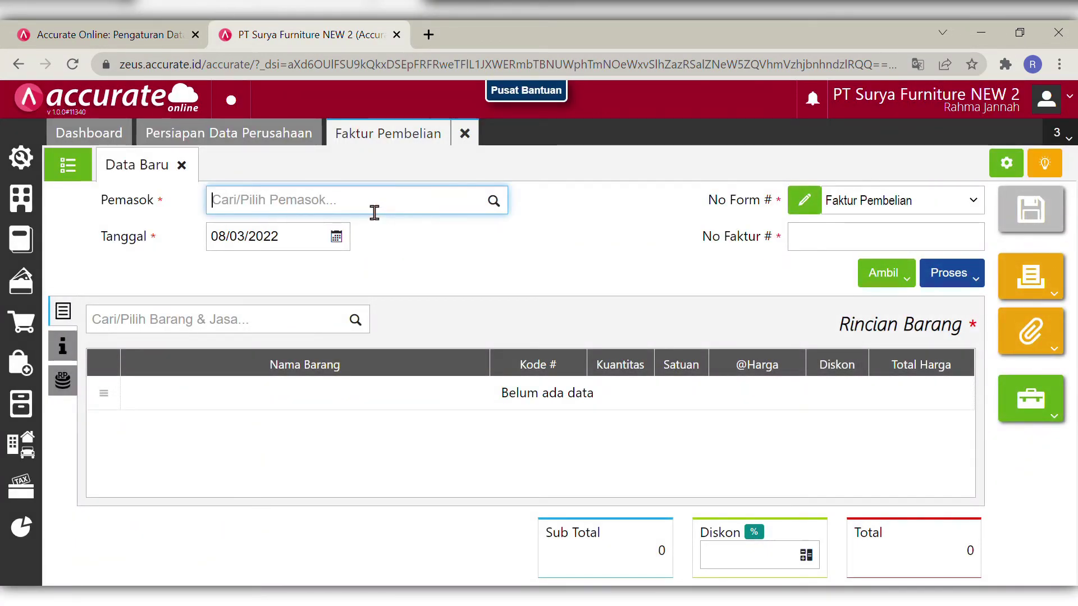
pyautogui.write('ARM')
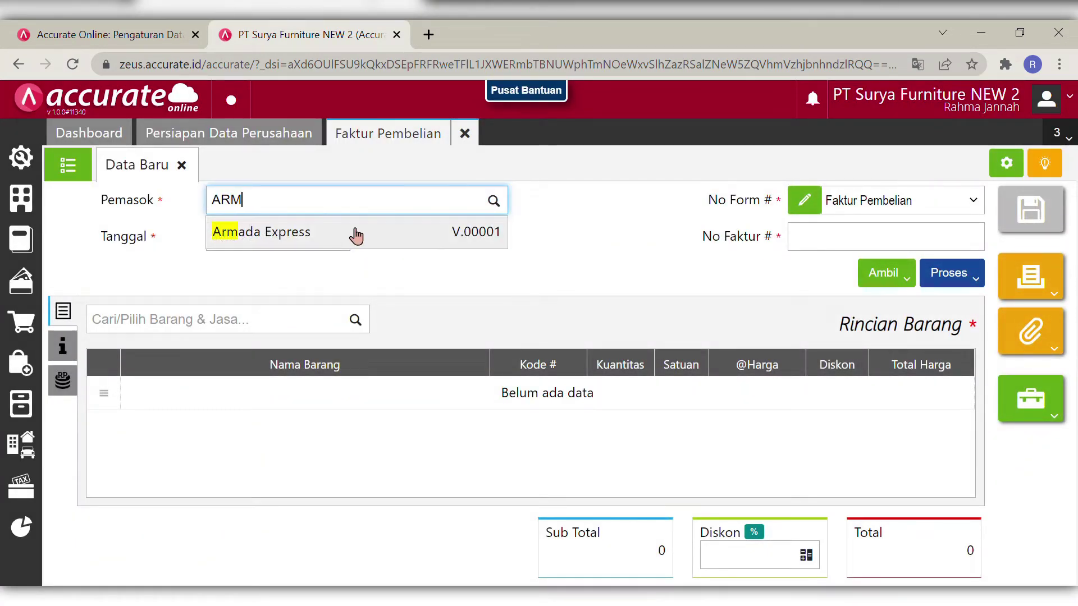
pyautogui.click(356, 234)
pyautogui.press('BackSpace')
pyautogui.write('0910')
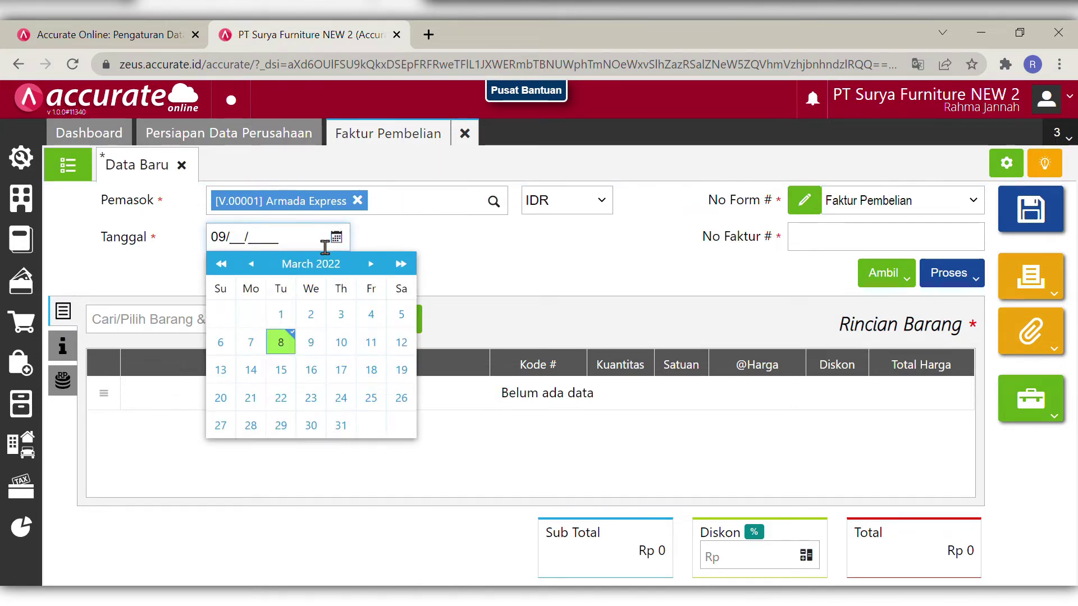
pyautogui.write('01')
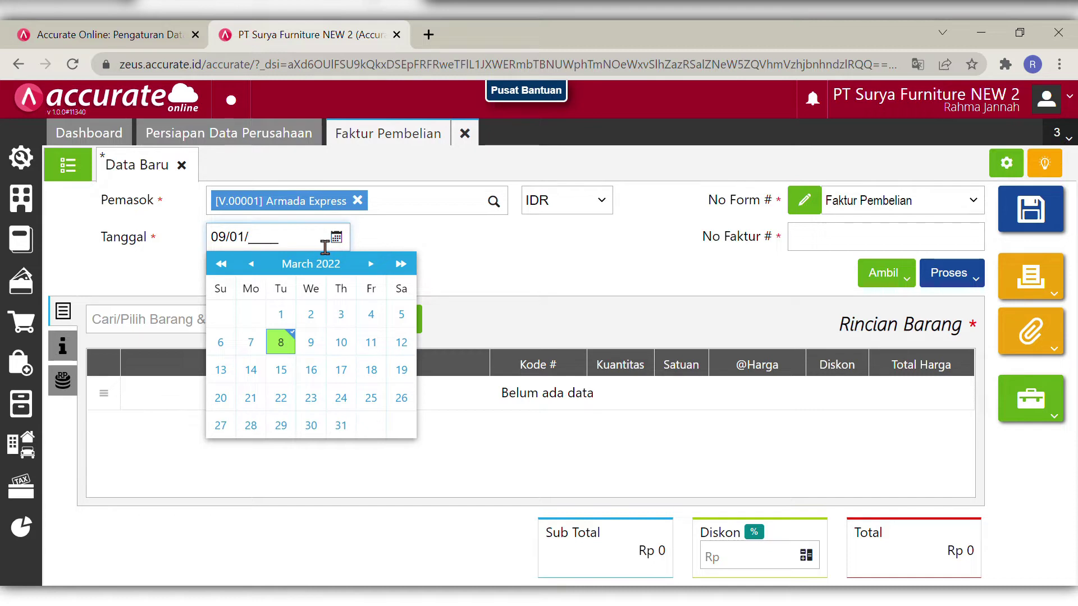
pyautogui.write('2019')
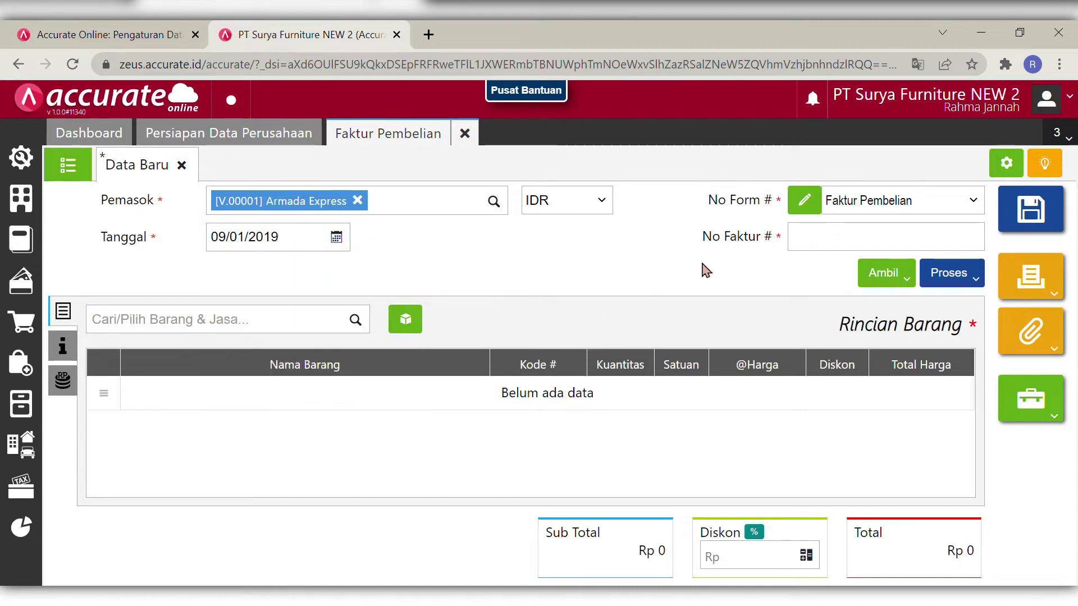
pyautogui.click(816, 249)
pyautogui.write('AE1007')
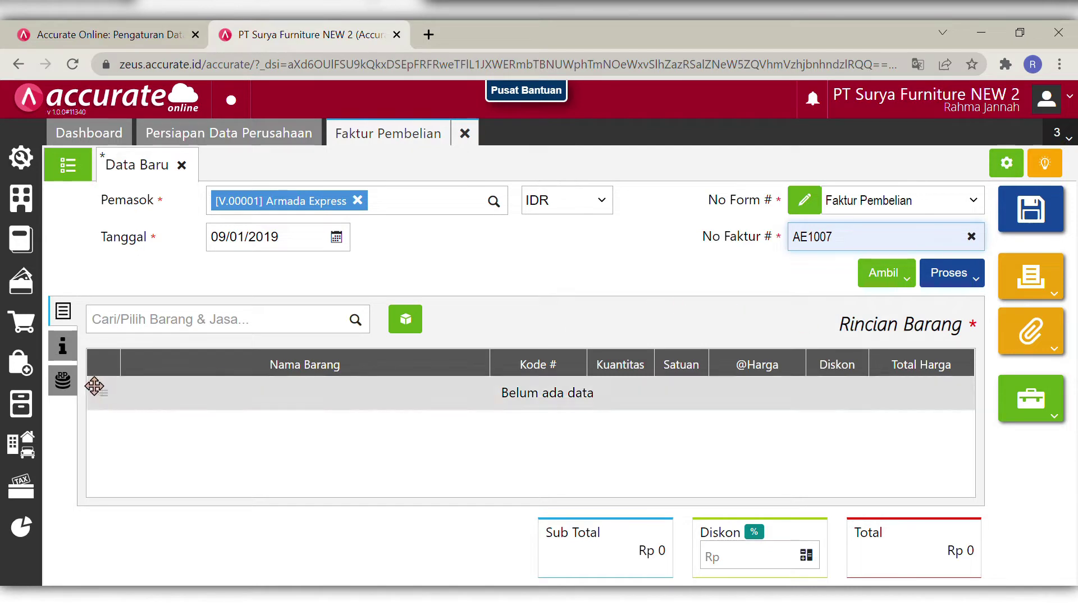
# - Copy the Beban Angkut Pembelian cost from the purchase costs (Biaya Pembelian) of bill Sentra-017 into the invoice's other costs
pyautogui.click(64, 381)
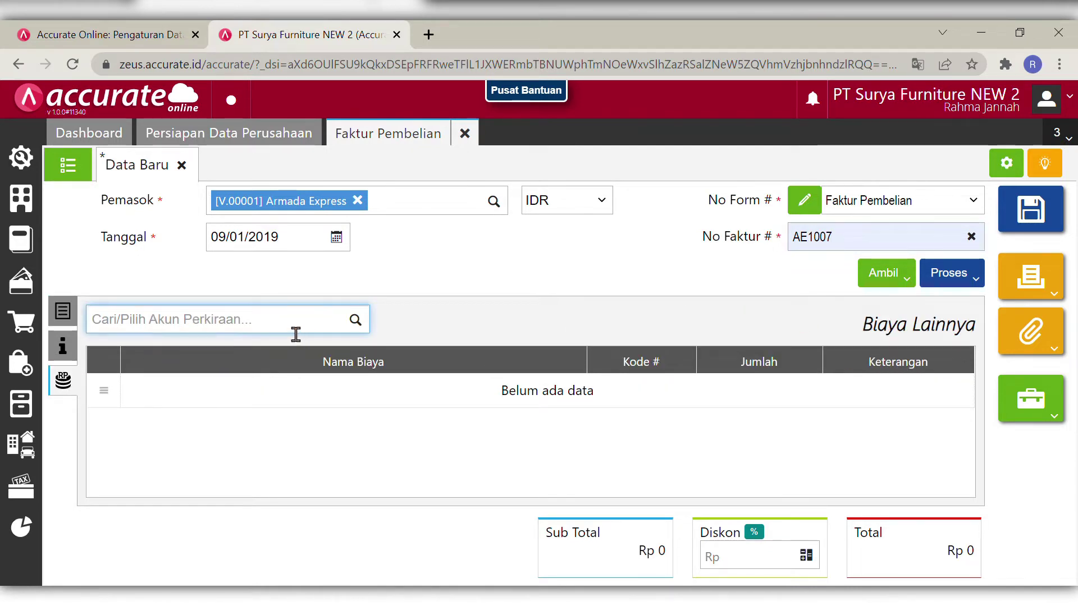
pyautogui.click(882, 275)
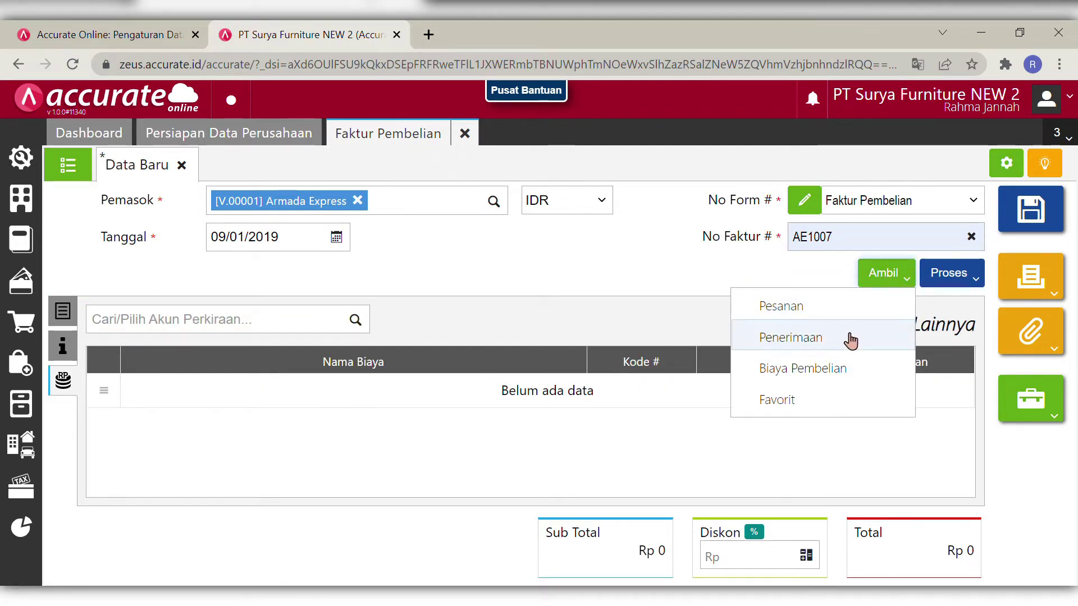
pyautogui.click(819, 385)
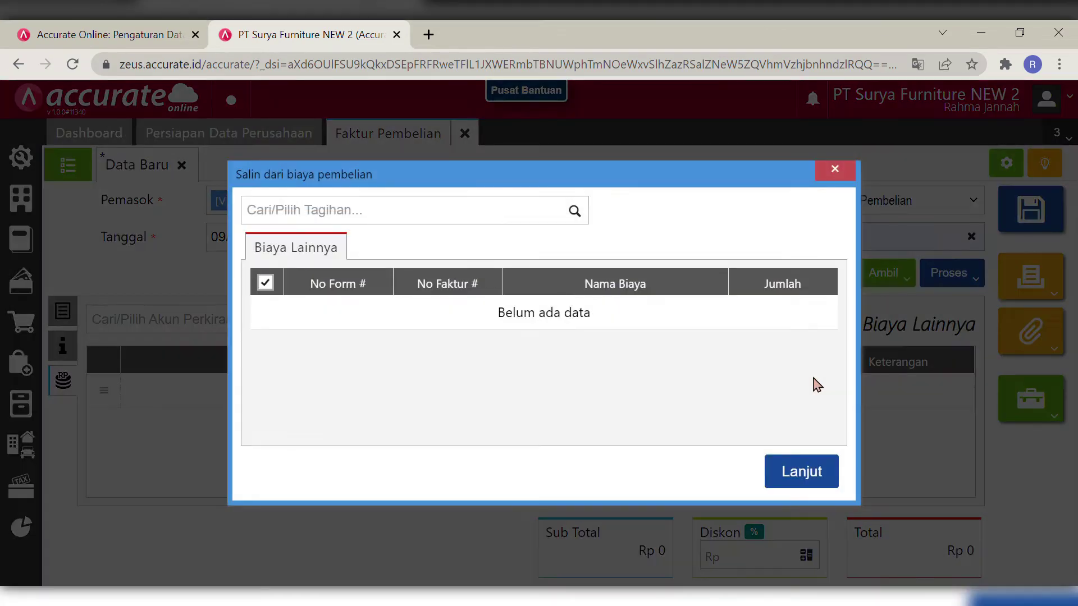
pyautogui.click(574, 213)
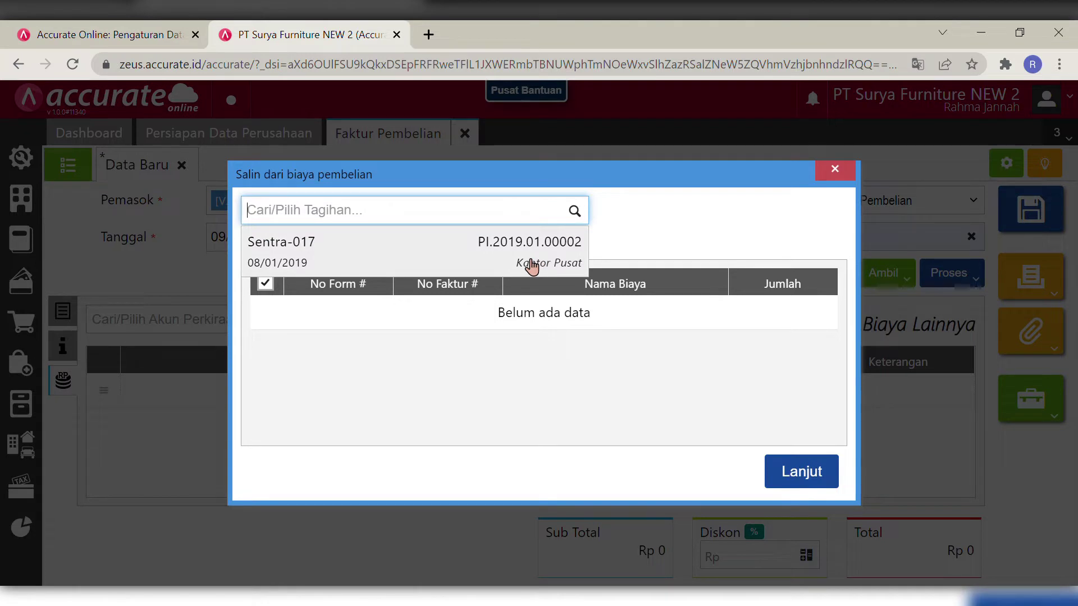
pyautogui.click(532, 268)
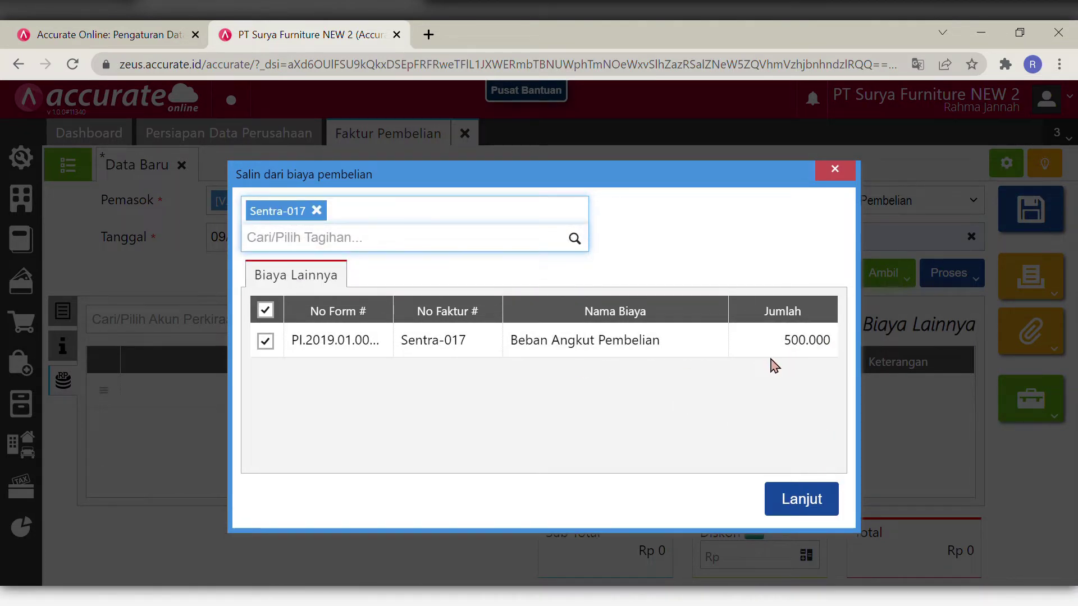
pyautogui.click(797, 507)
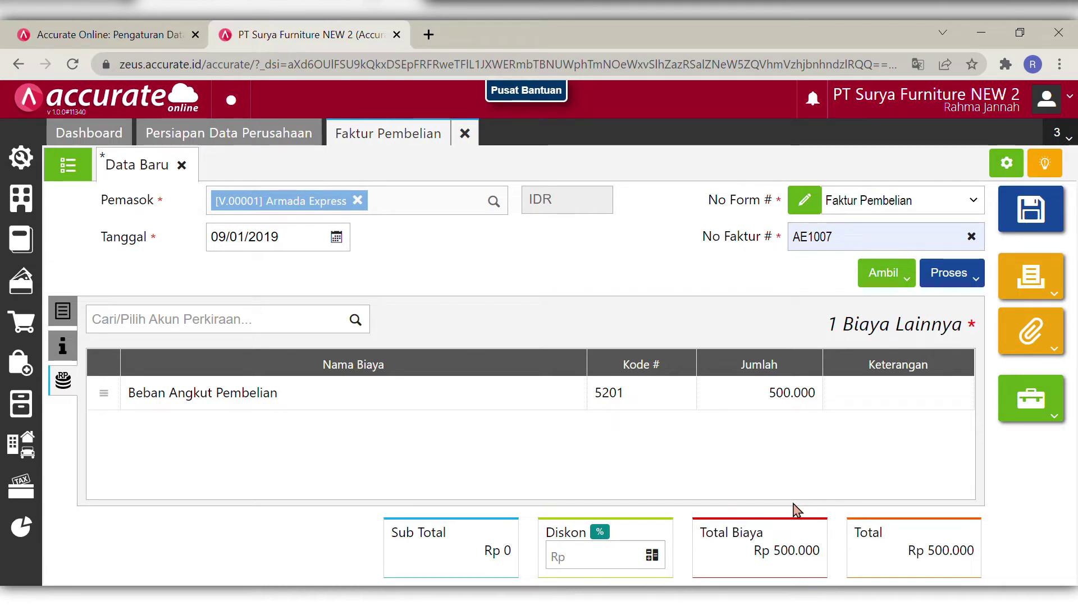
# - Set the amount (Jumlah) of the Beban Angkut Pembelian cost to 475.000
pyautogui.click(788, 406)
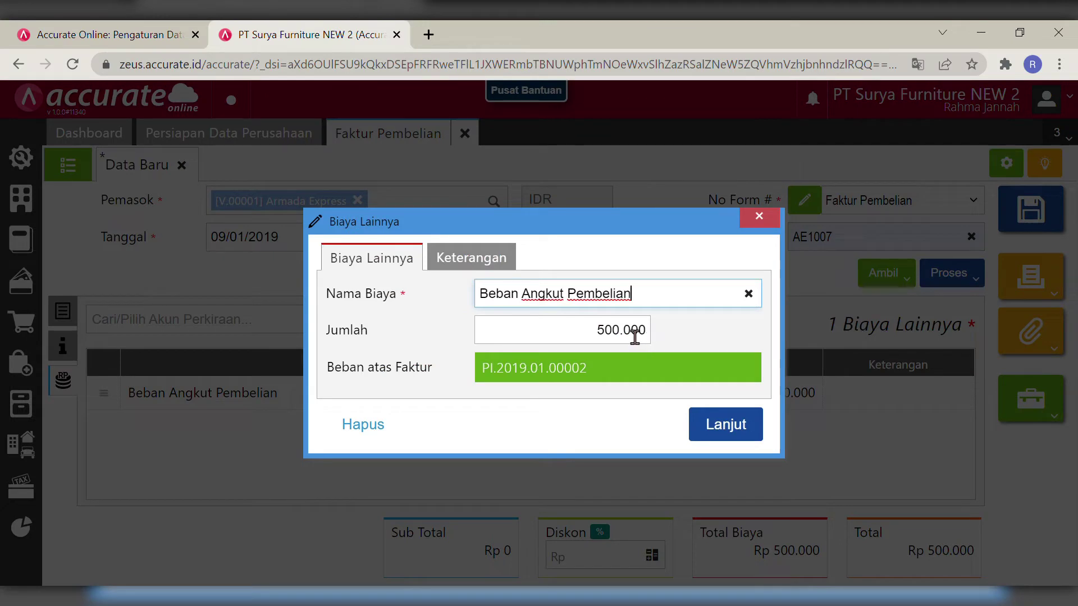
pyautogui.click(614, 339)
pyautogui.press('BackSpace')
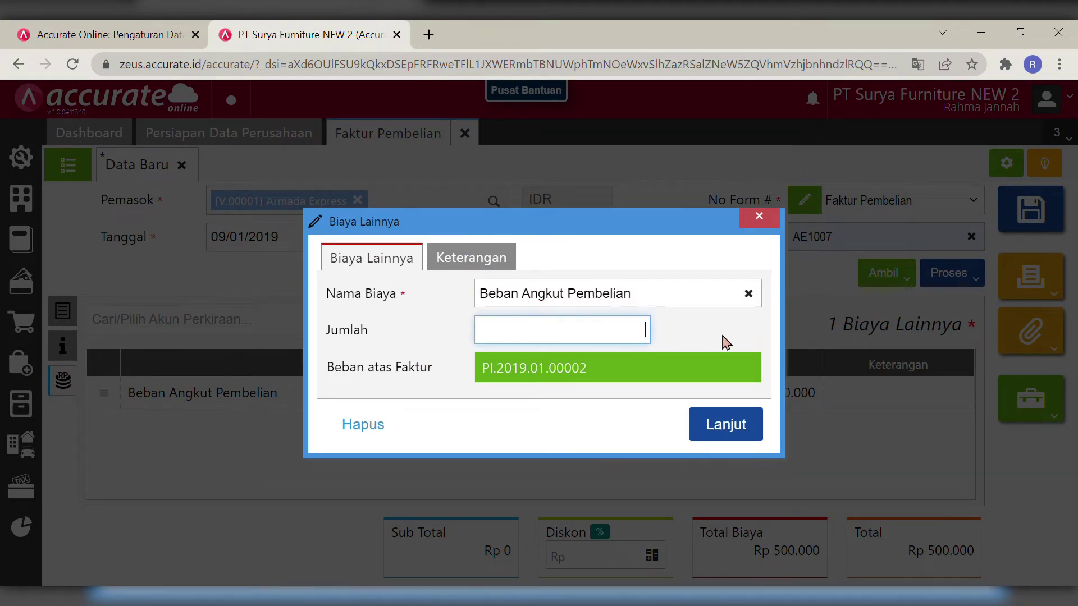
pyautogui.write('475.000')
pyautogui.click(740, 429)
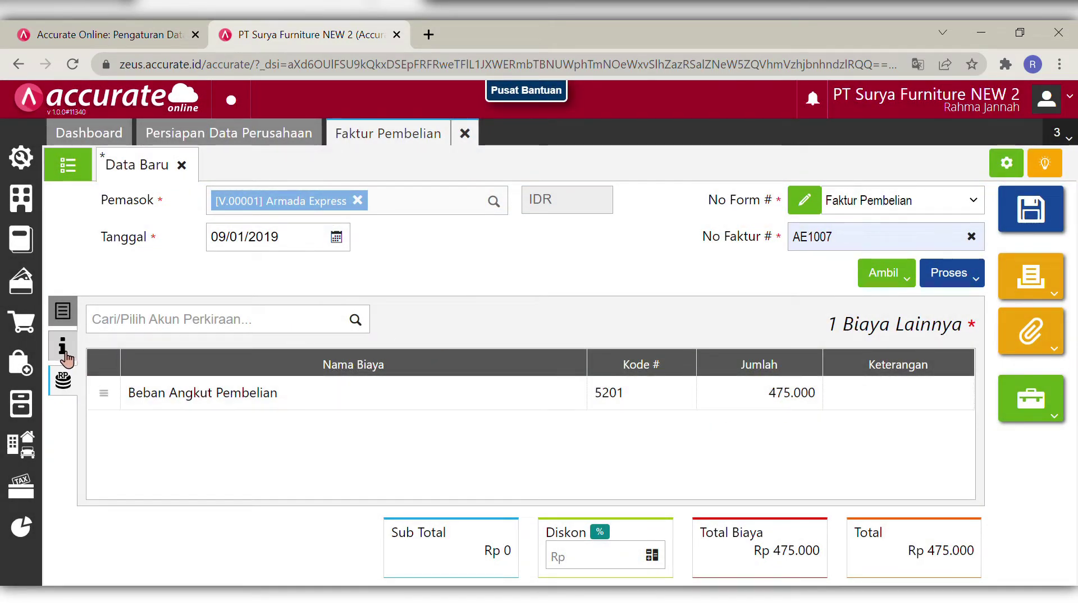
# - Enter "Tagihan dari Armada Express" as the invoice's description (Keterangan) in its other info
pyautogui.click(64, 354)
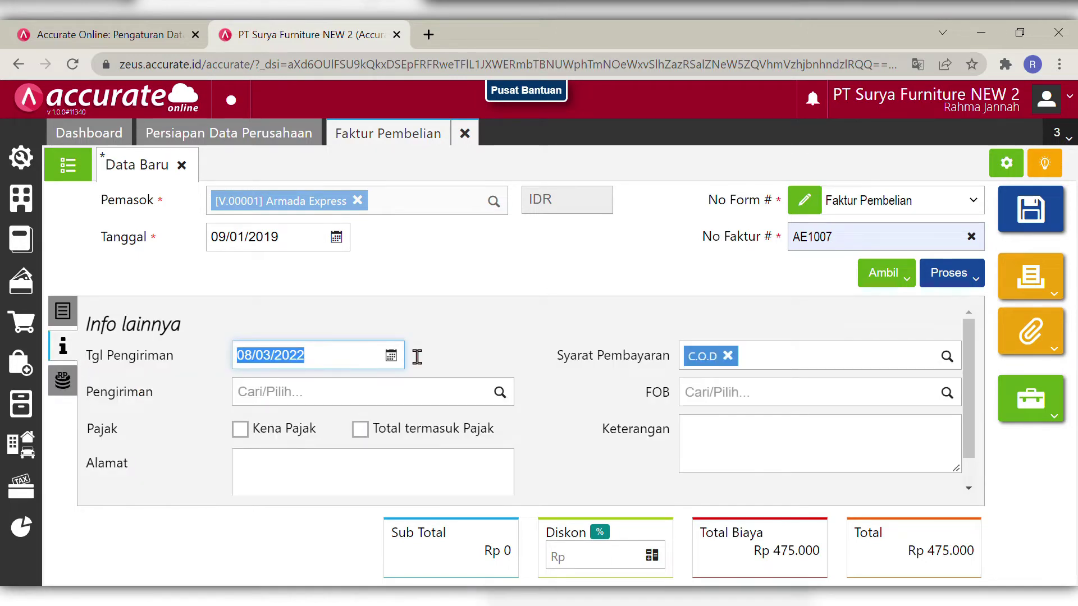
pyautogui.click(557, 361)
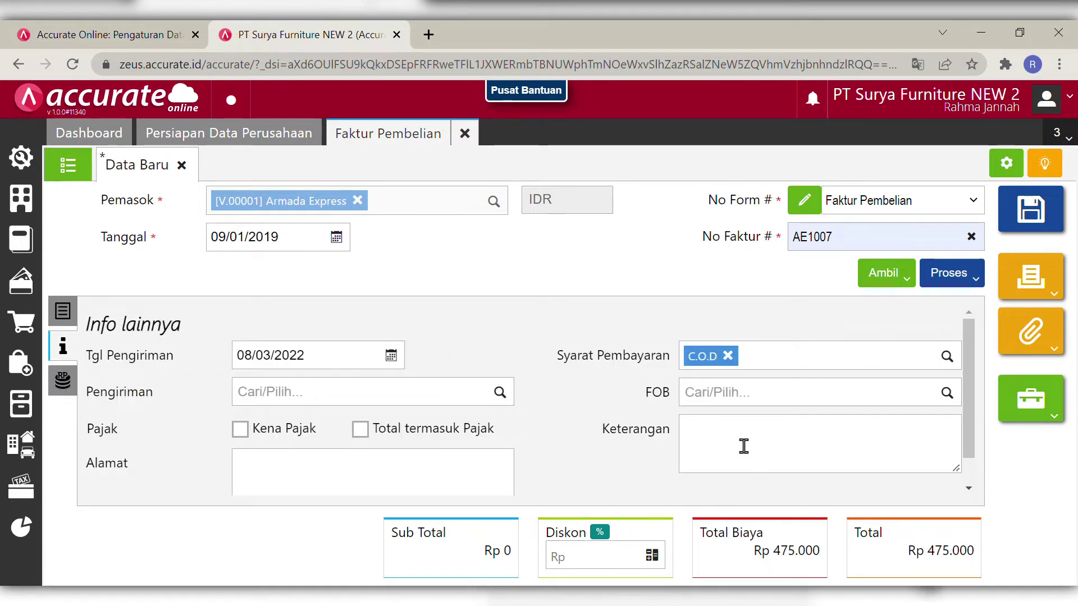
pyautogui.click(72, 383)
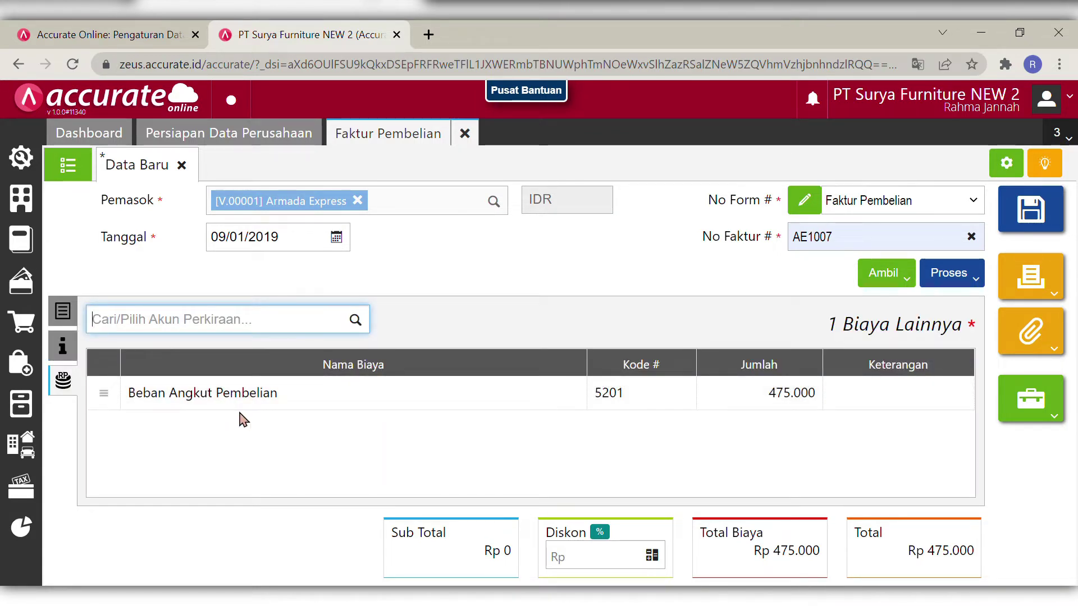
pyautogui.click(64, 348)
pyautogui.click(745, 439)
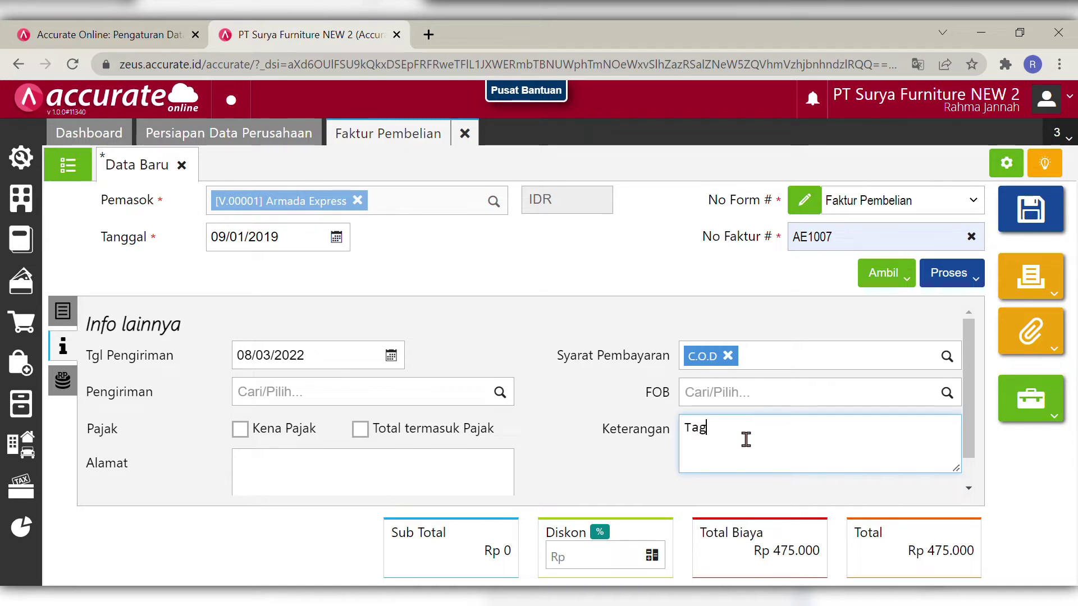
pyautogui.write('Tagihan dari Armada E')
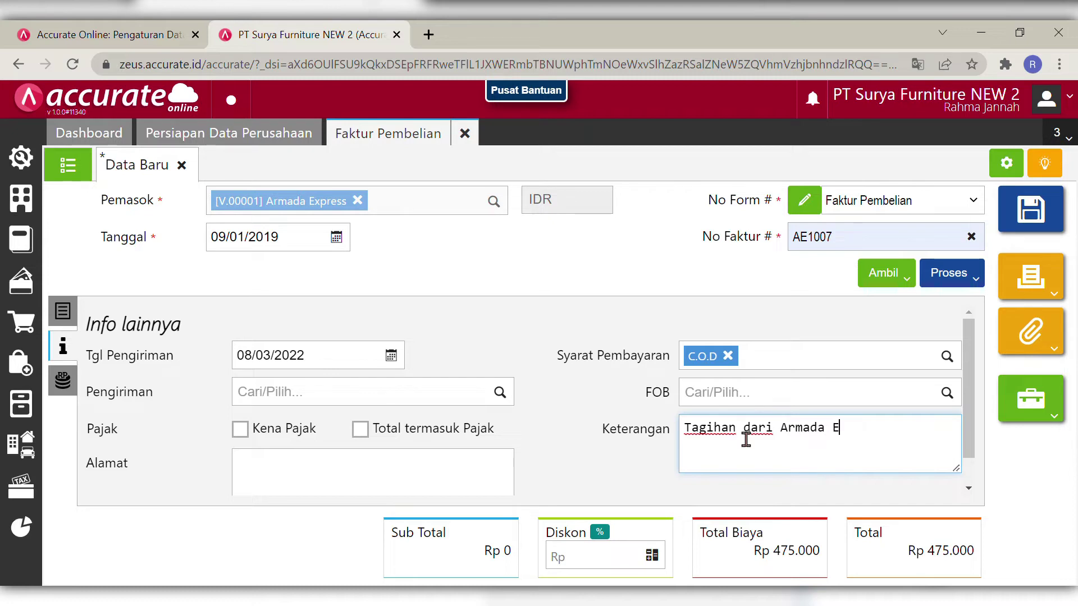
pyautogui.write('ress')
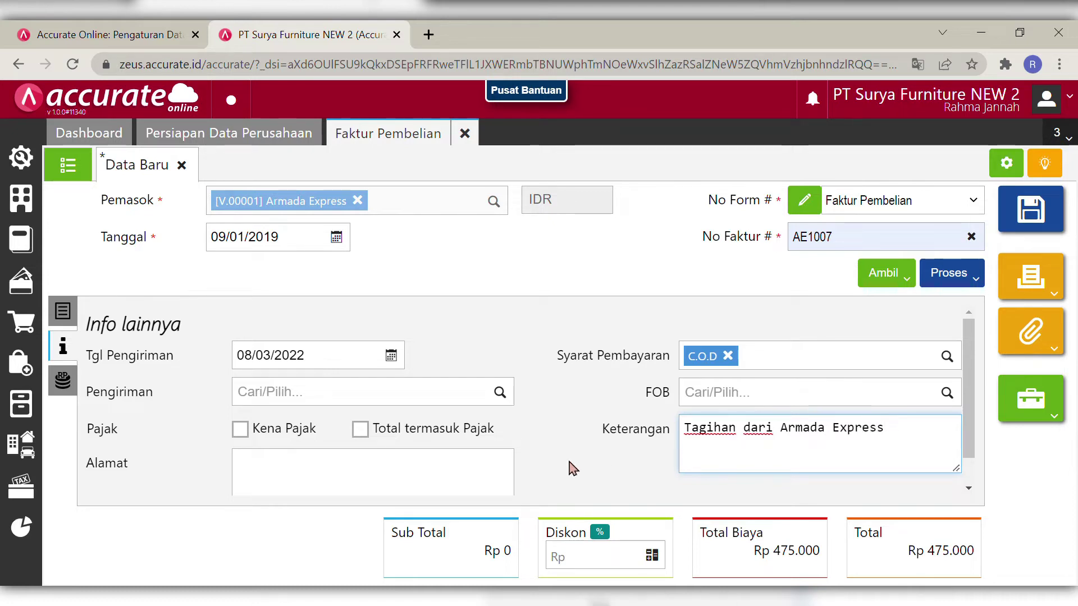
pyautogui.click(554, 470)
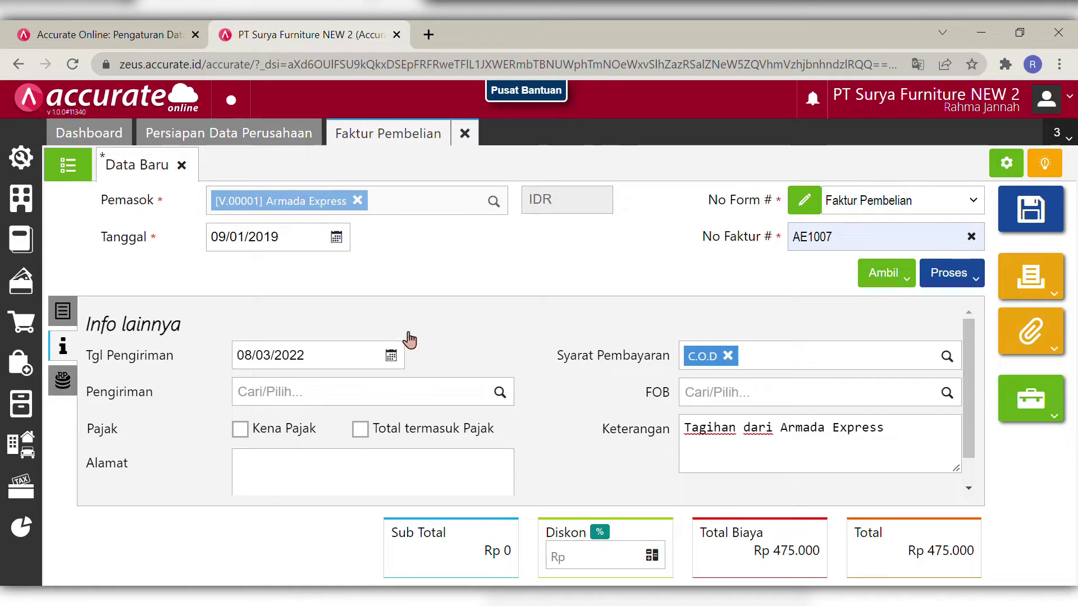
# - Recheck the invoice's other costs and item details, and save the Armada Express purchase invoice
pyautogui.click(64, 385)
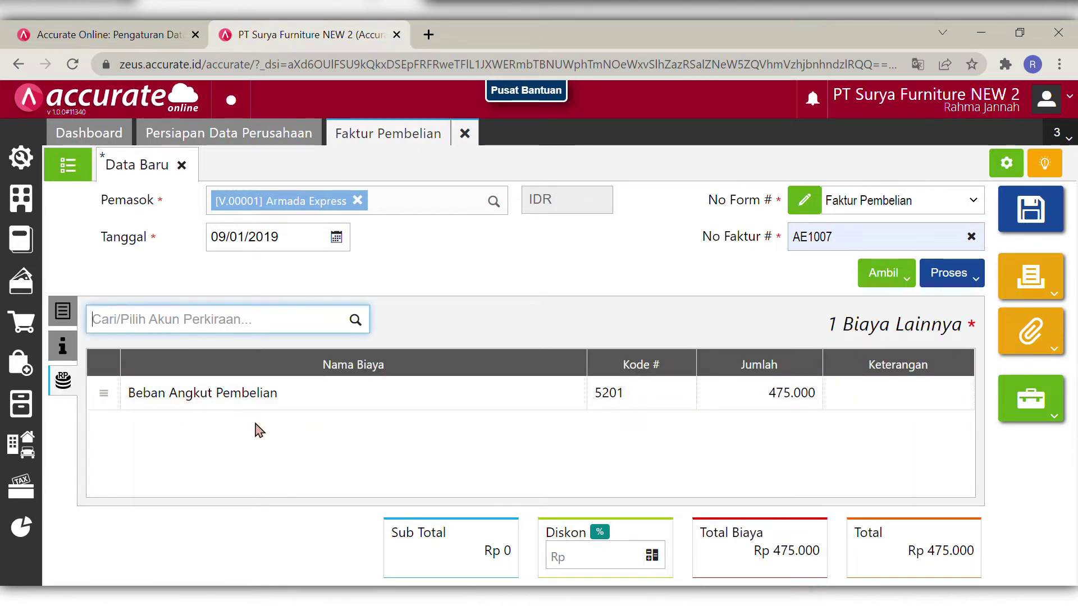
pyautogui.click(70, 318)
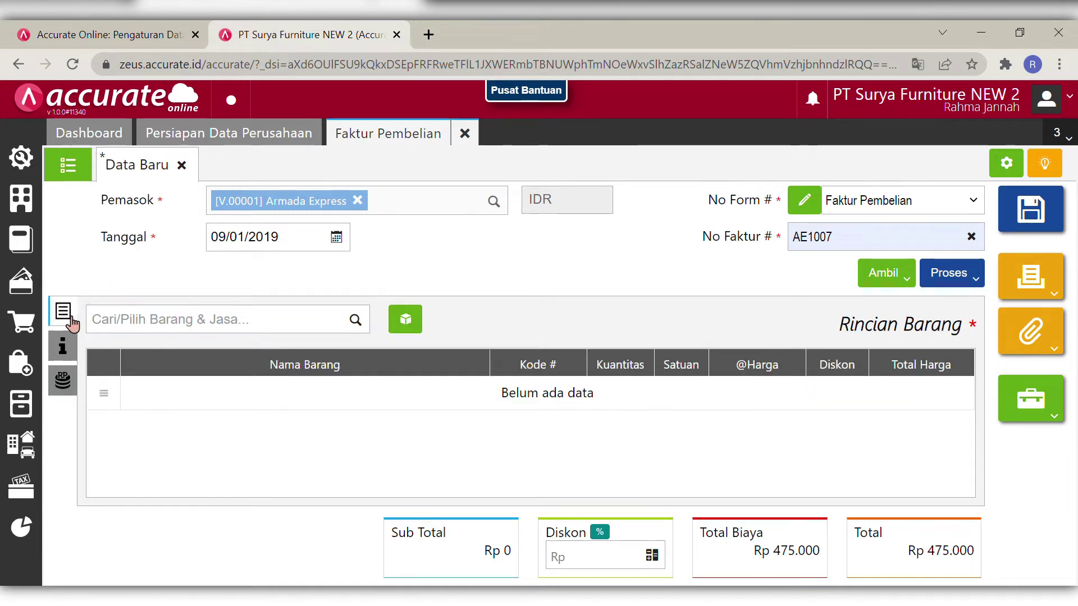
pyautogui.click(673, 291)
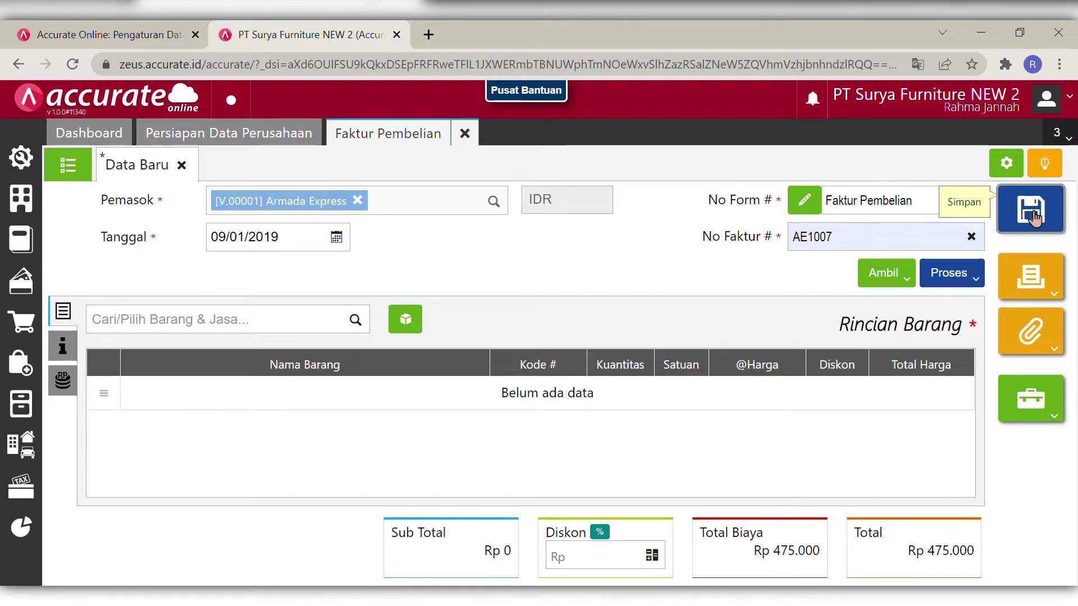
pyautogui.click(1032, 212)
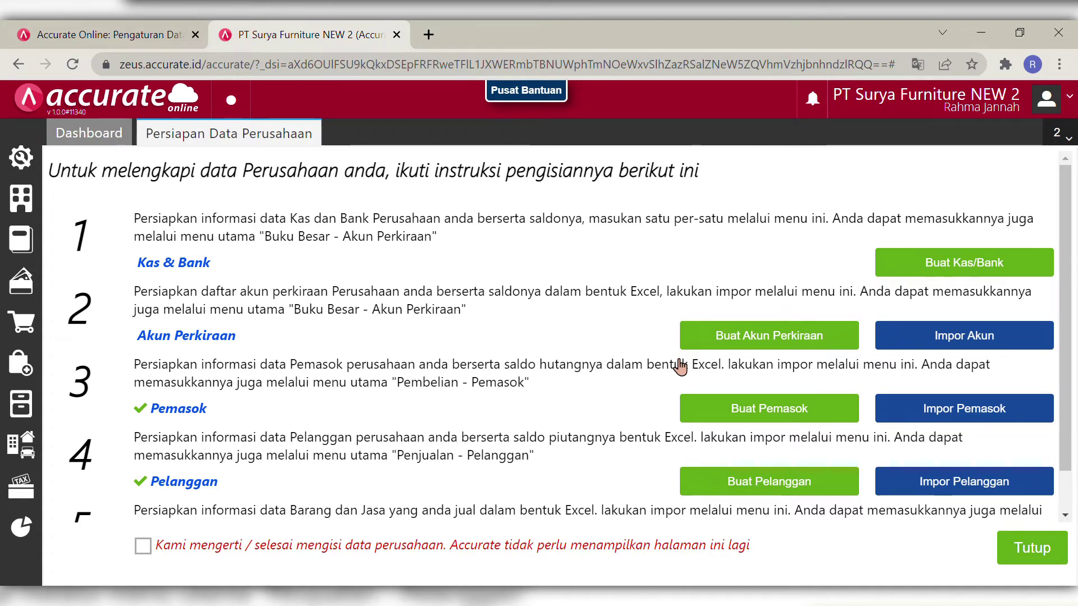
# - Start a purchase down payment (Uang Muka Pembelian) for PT. Mulia Abadi, dated 10/01/2019, with invoice number DP/1818
pyautogui.click(20, 360)
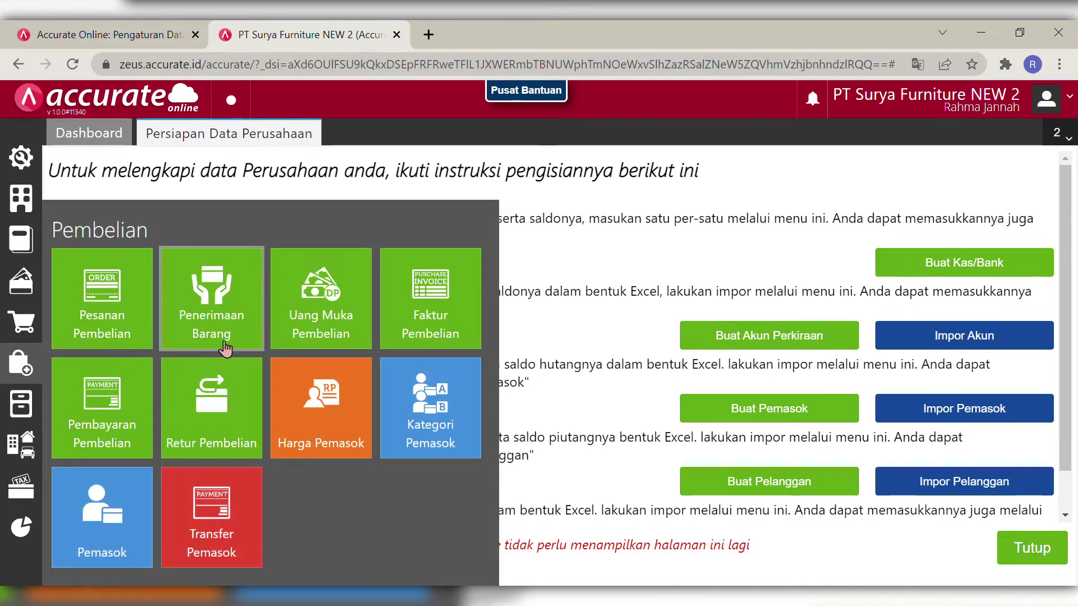
pyautogui.click(298, 328)
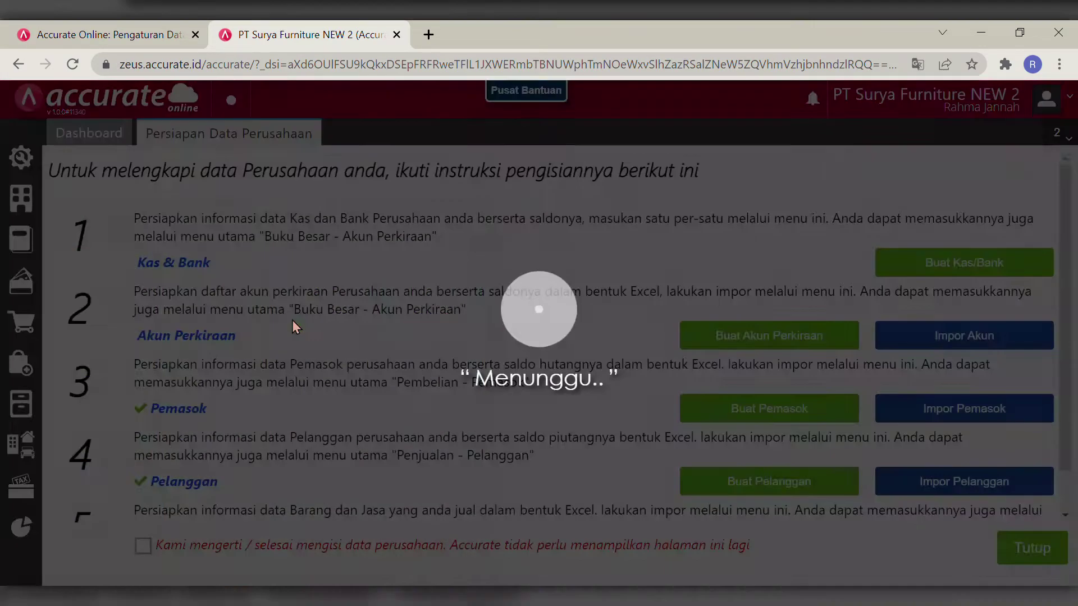
pyautogui.write('mul')
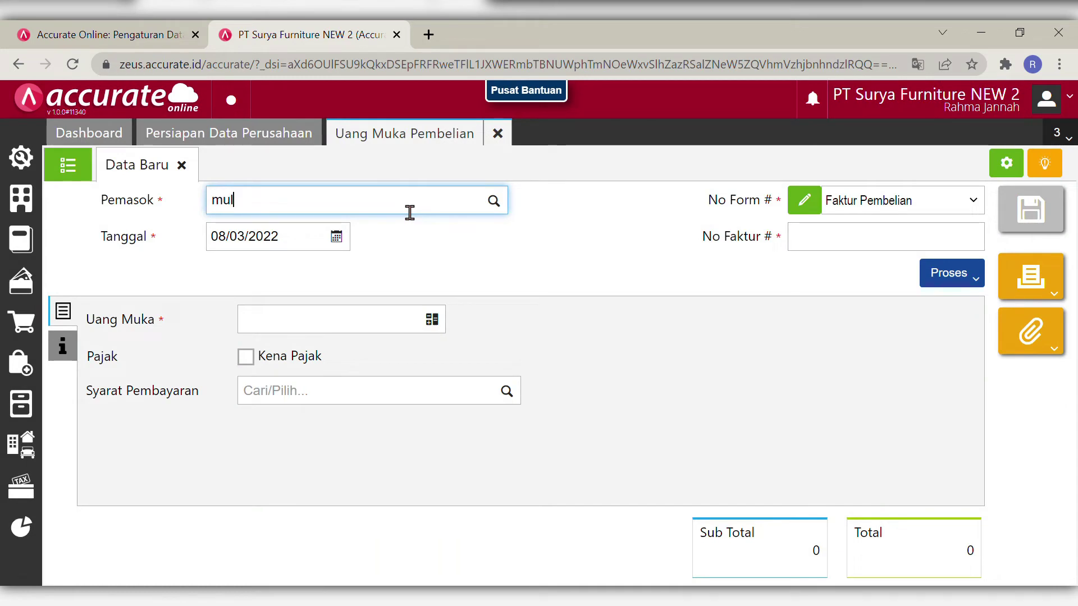
pyautogui.write('i')
pyautogui.click(354, 240)
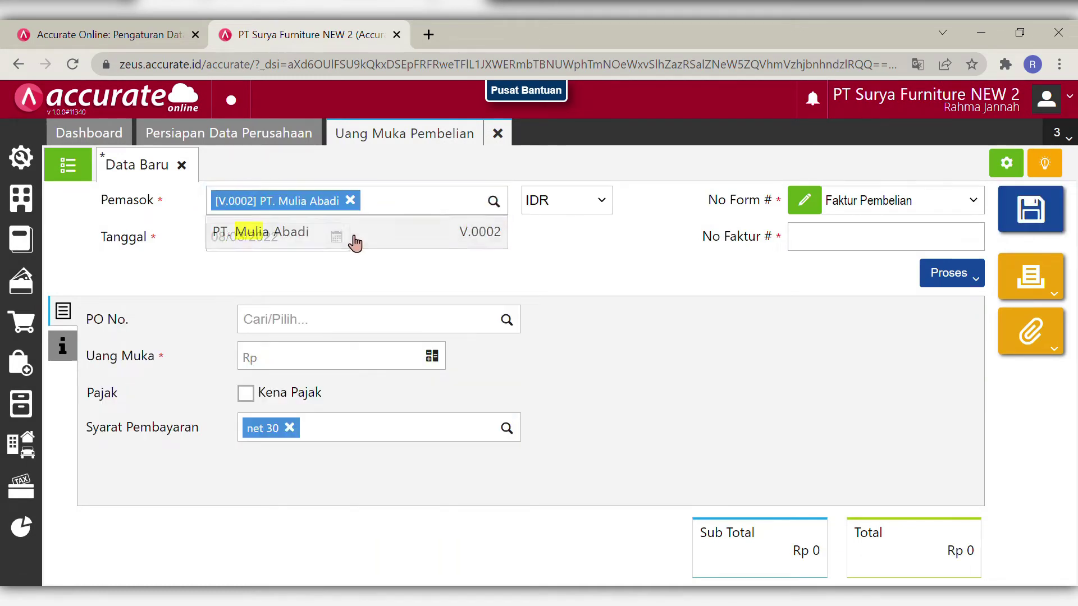
pyautogui.click(318, 247)
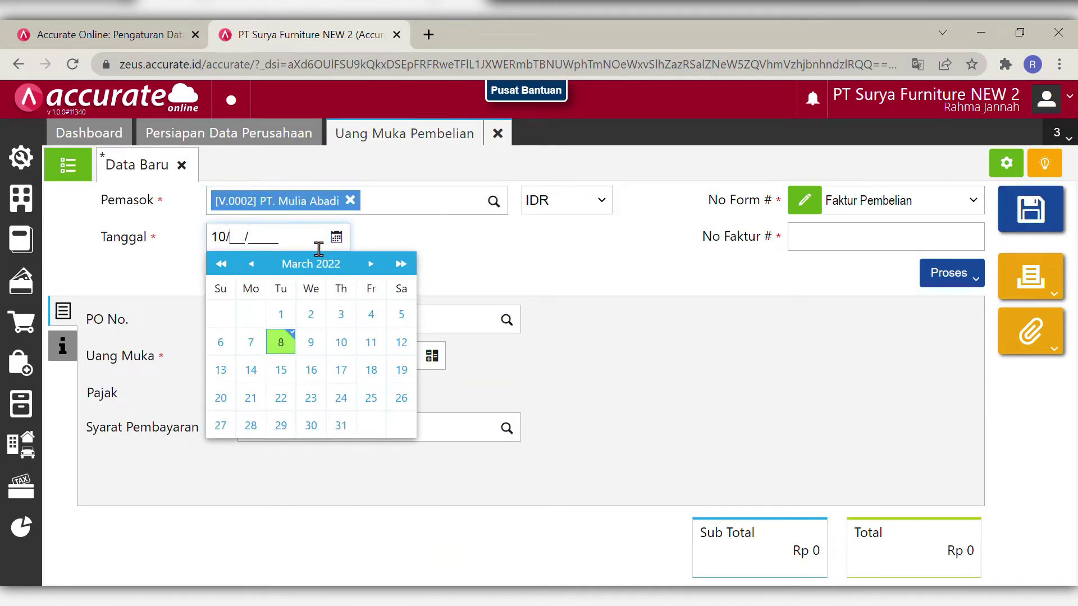
pyautogui.click(645, 313)
pyautogui.click(828, 236)
pyautogui.write('DP/1818')
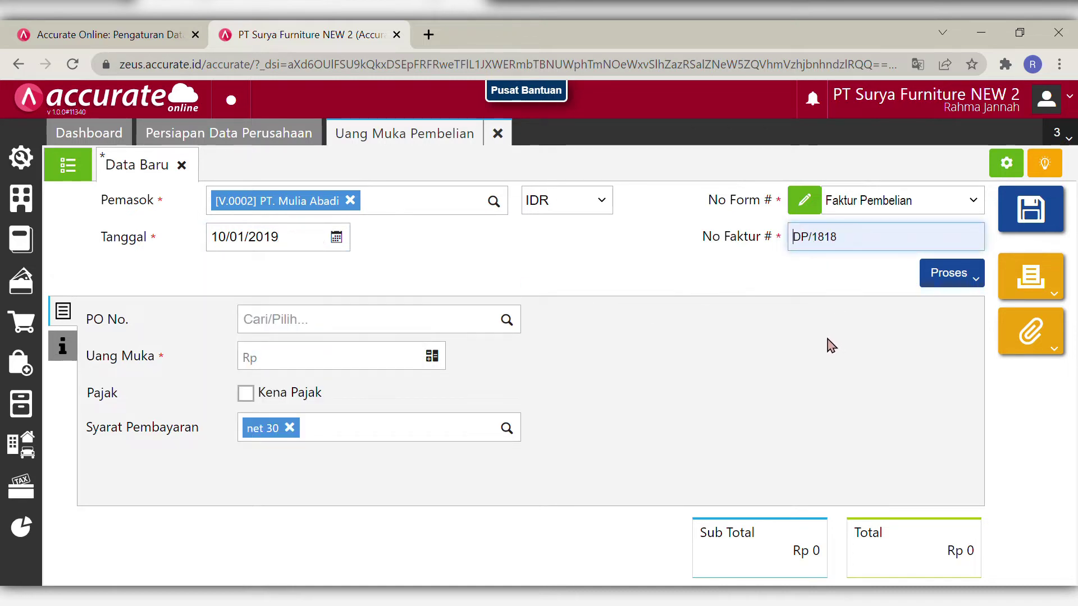
# - Set the down payment (Uang Muka) to 7.500.000 and make it taxable with Pajak Pertambahan Nilai, PPN 10%
pyautogui.click(416, 367)
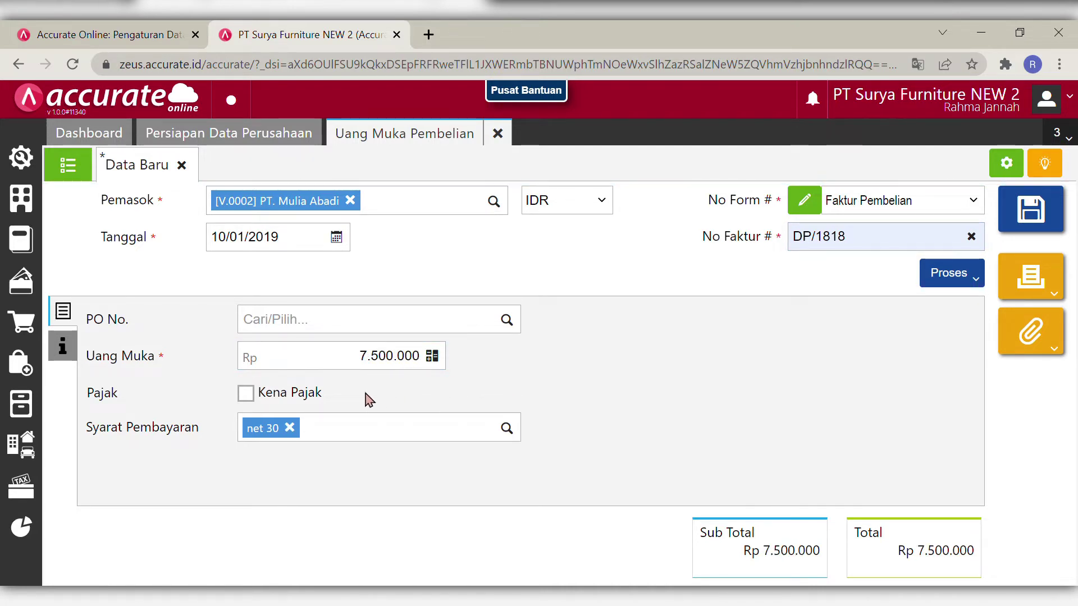
pyautogui.click(246, 394)
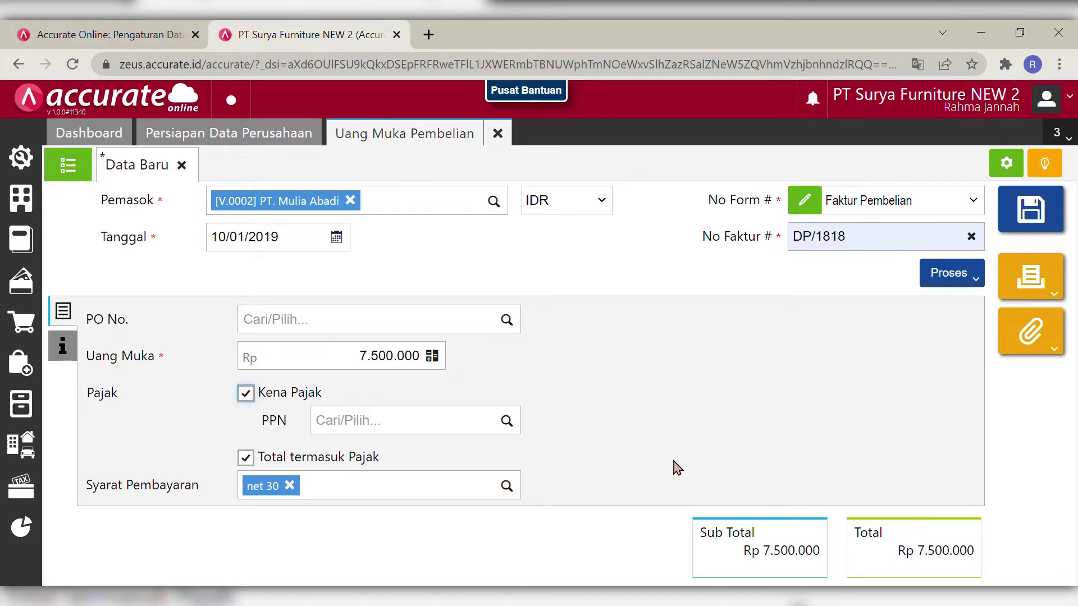
pyautogui.click(531, 440)
pyautogui.click(513, 421)
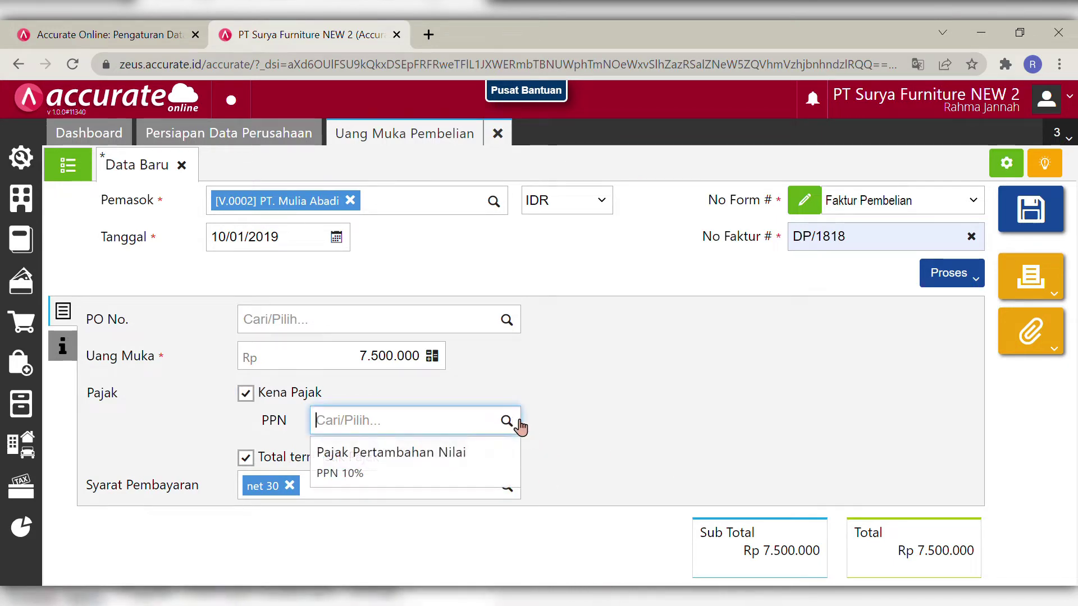
pyautogui.click(477, 449)
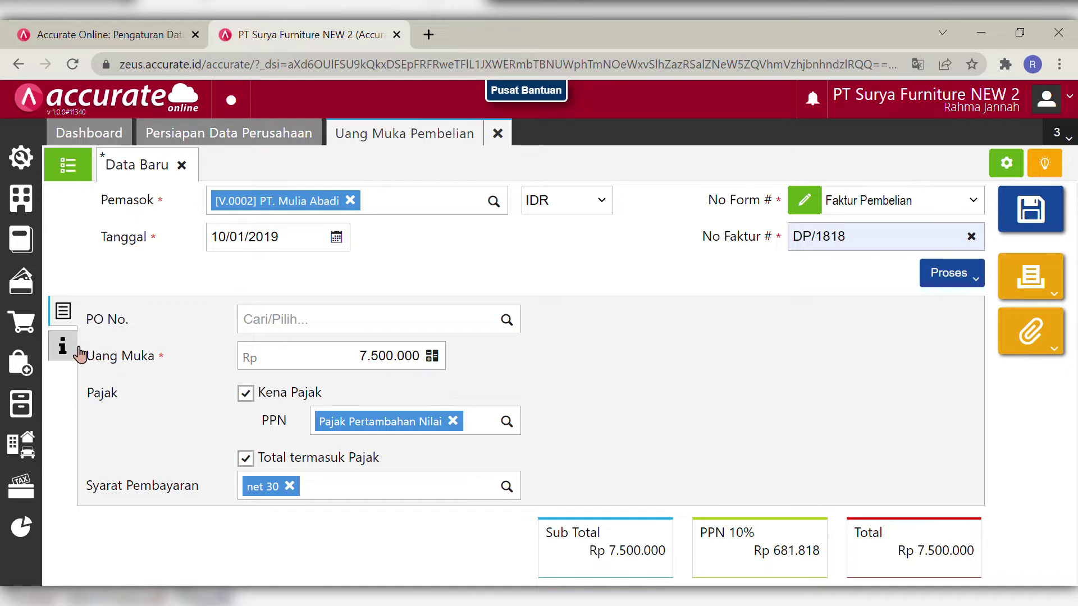
# - Enter "Deposit untuk mengurangi nilai faktur pembelian" as the down payment's description (Keterangan) in its other info
pyautogui.click(71, 348)
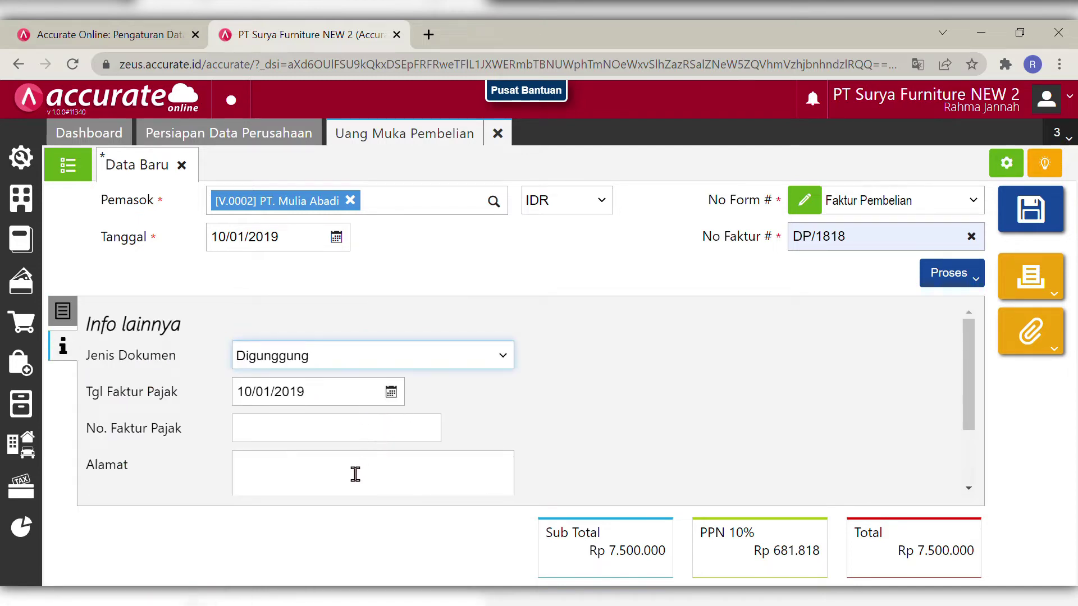
pyautogui.click(966, 360)
pyautogui.moveTo(971, 369); pyautogui.dragTo(962, 464)
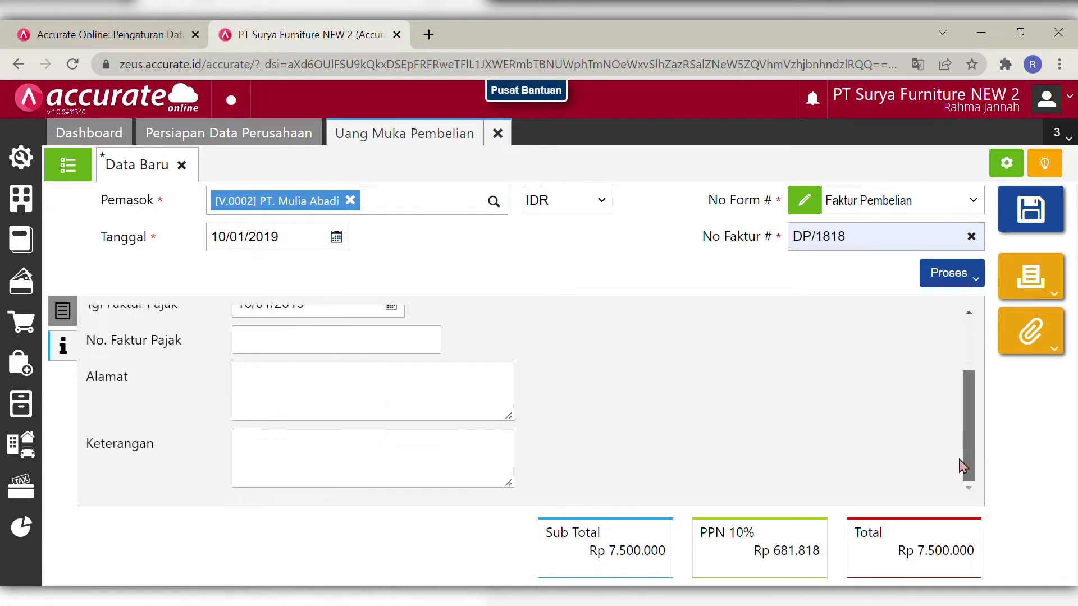
pyautogui.click(387, 481)
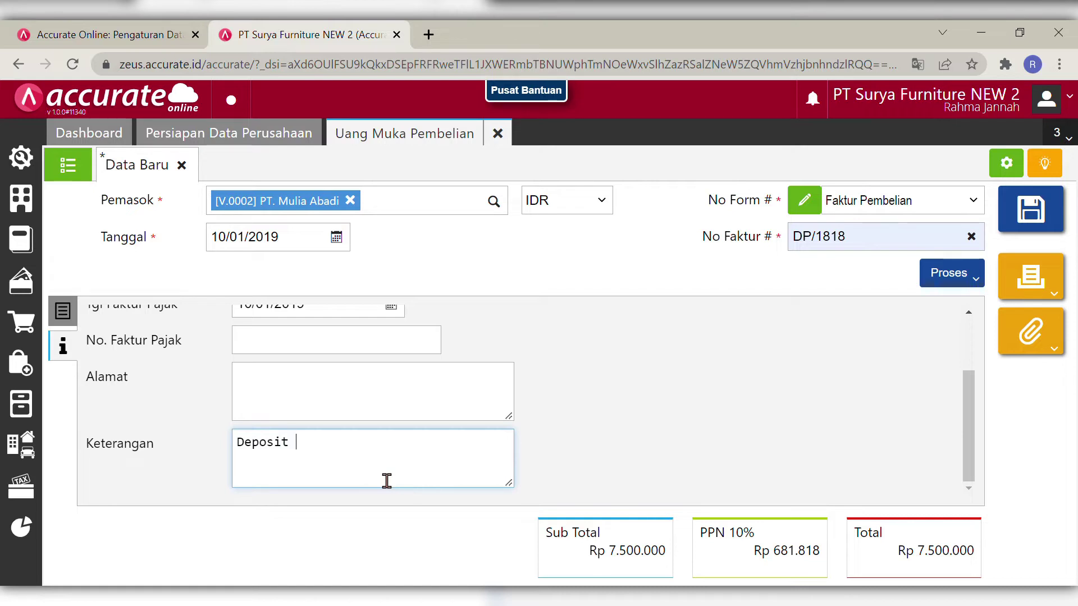
pyautogui.write('Deposit untuk mengu')
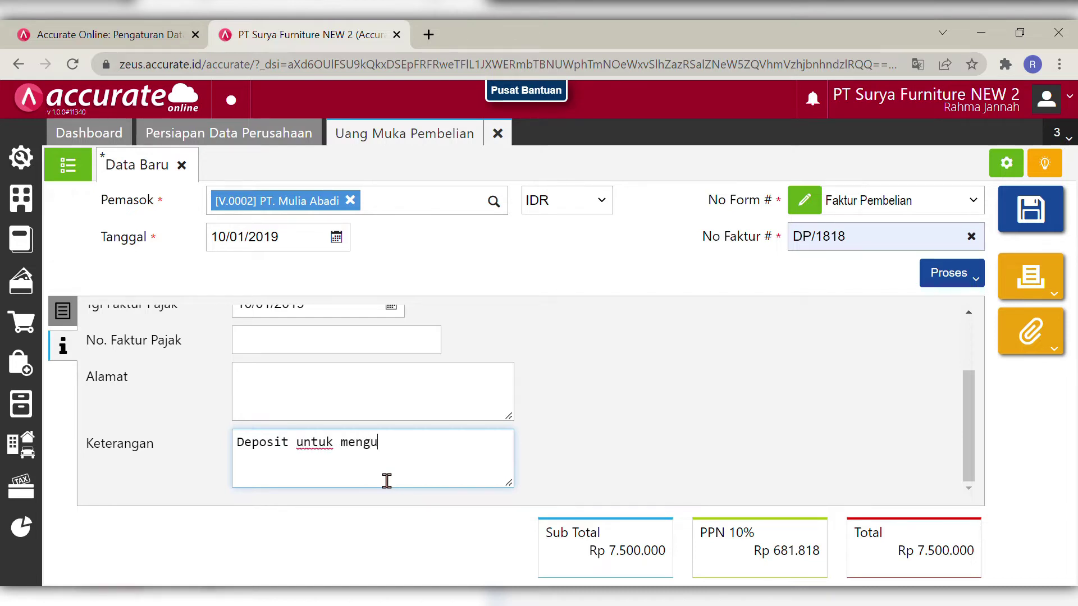
pyautogui.write('rangi ')
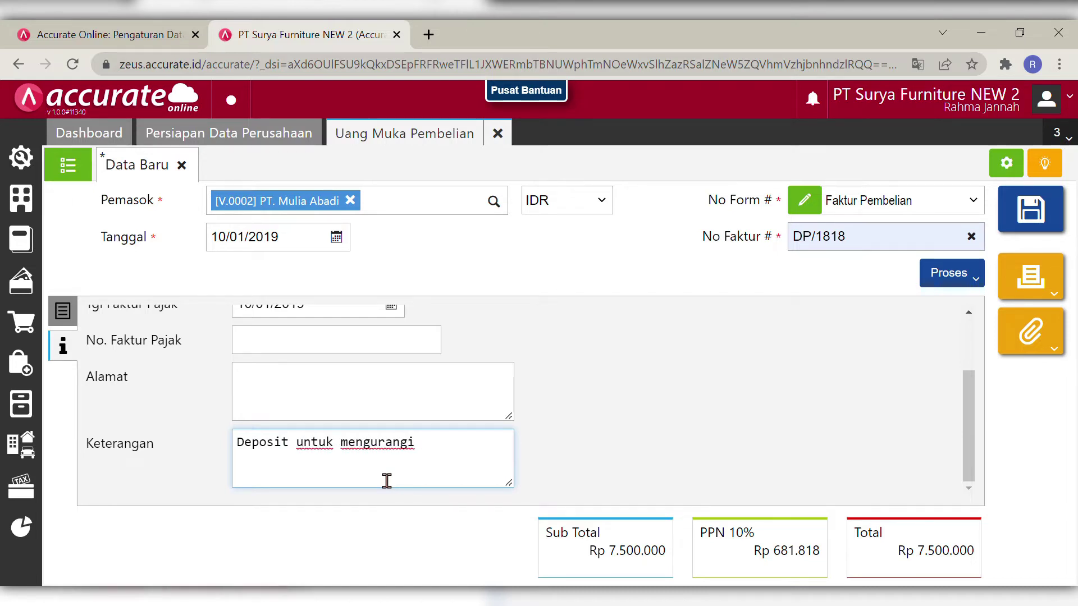
pyautogui.write('nilai fak')
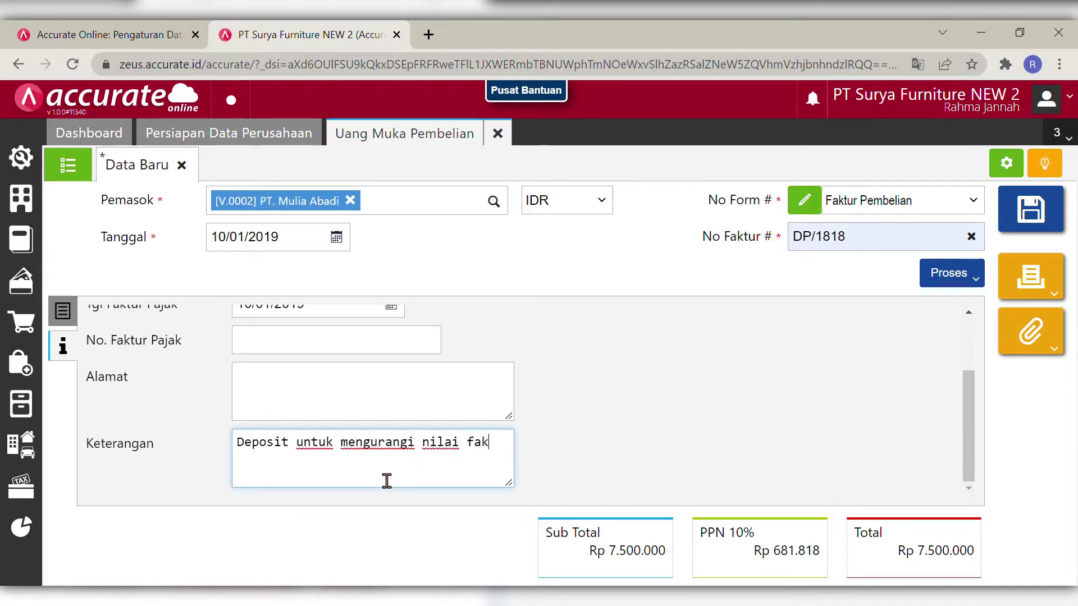
pyautogui.write('tur pembe')
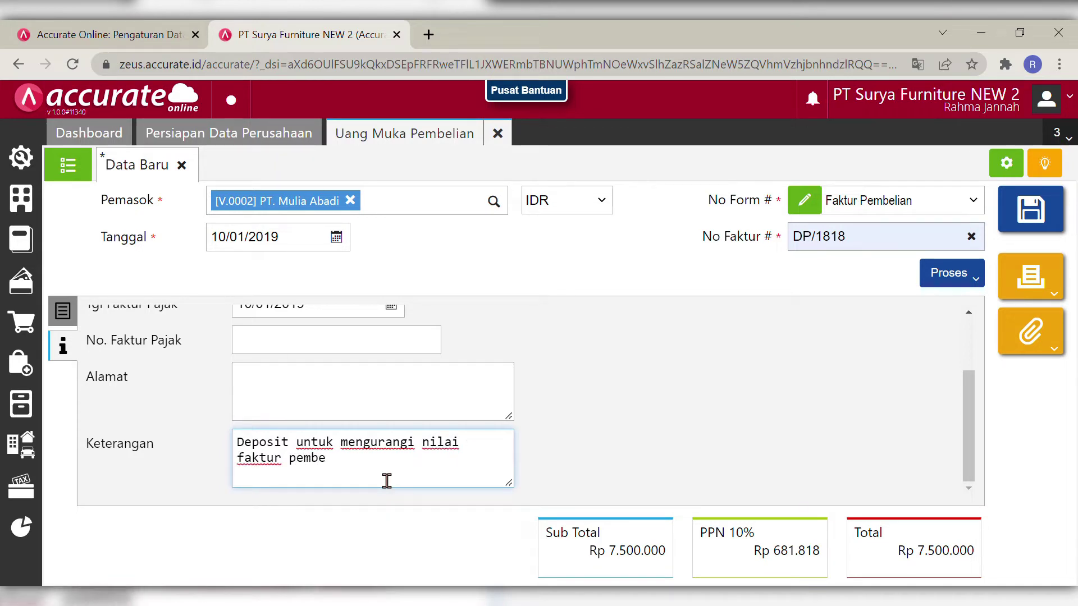
pyautogui.write('lian')
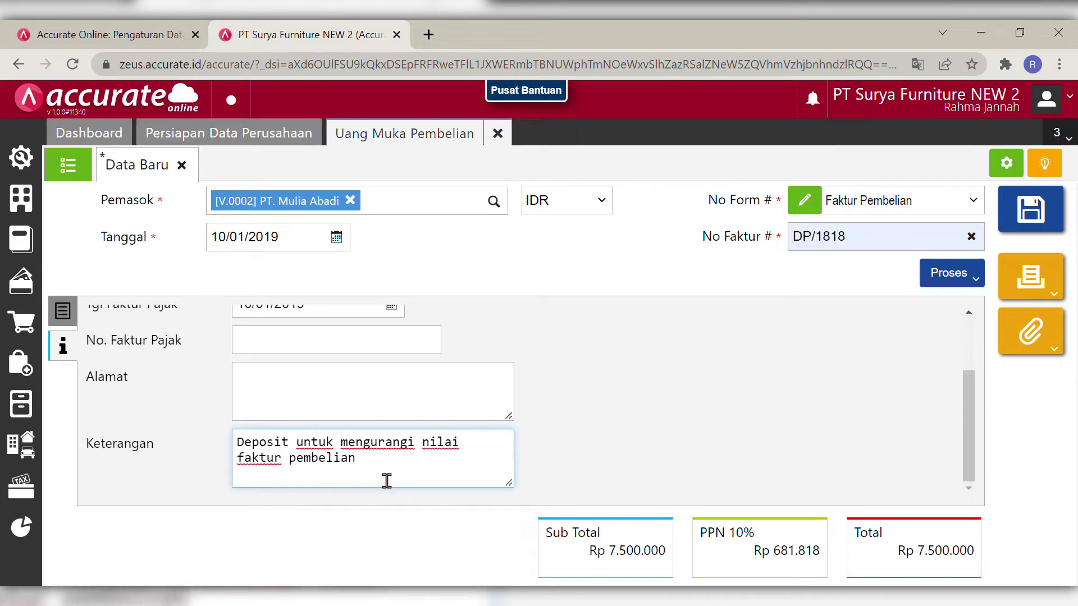
pyautogui.click(699, 459)
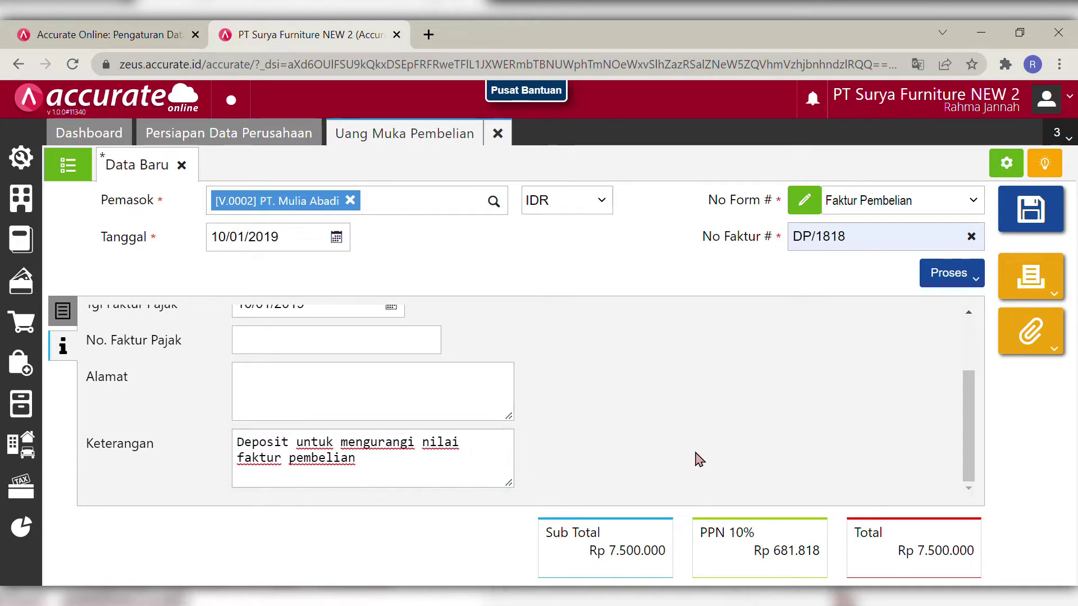
pyautogui.moveTo(970, 449); pyautogui.dragTo(945, 374)
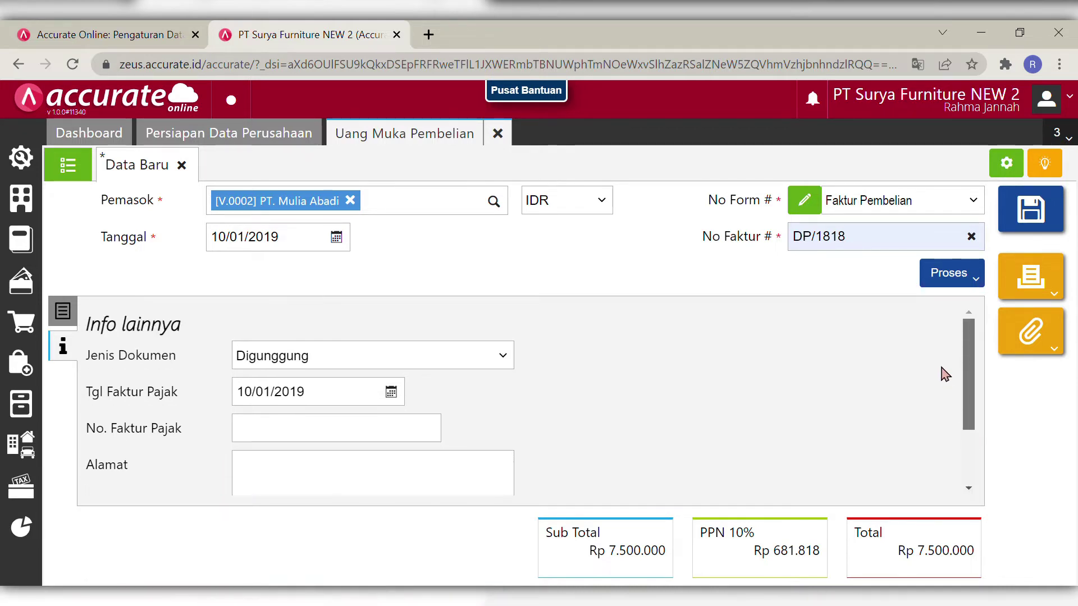
# - Return to the down payment's details and process it into a purchase payment (Pembayaran)
pyautogui.click(65, 310)
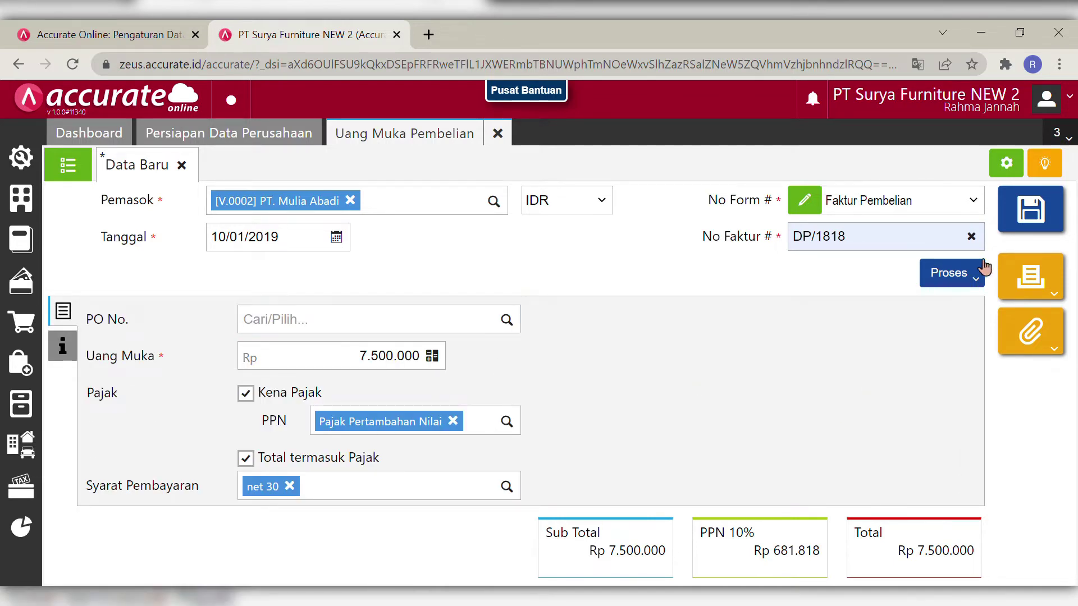
pyautogui.click(950, 275)
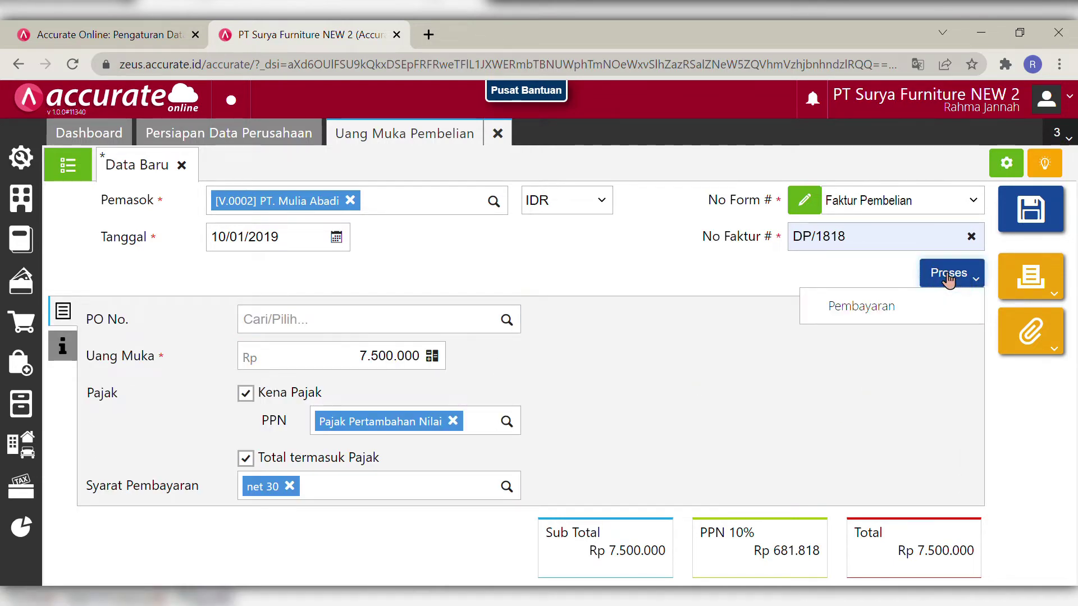
pyautogui.click(902, 316)
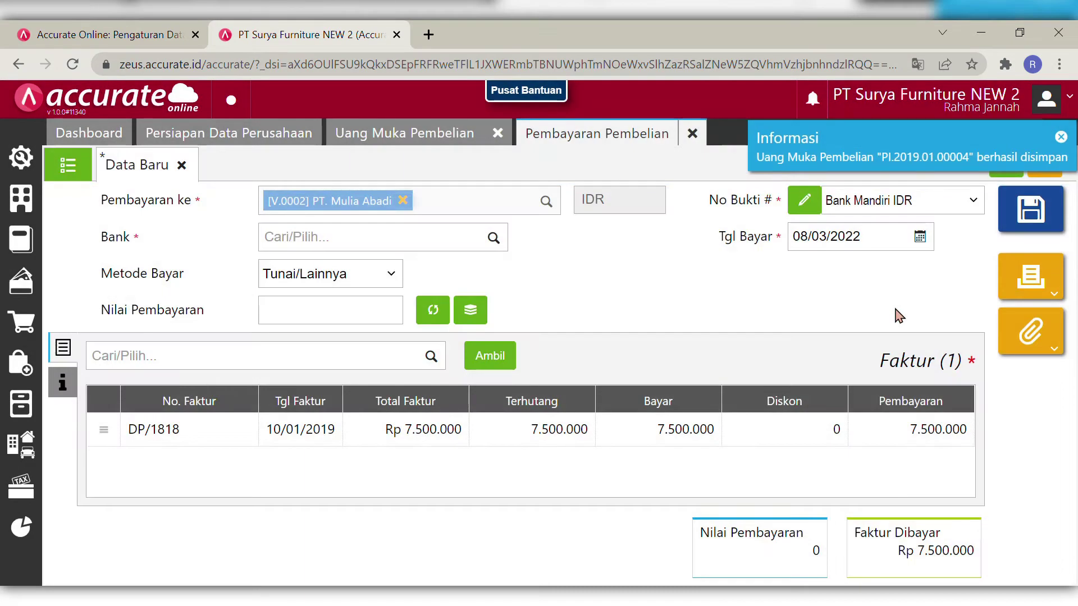
# - Choose Bank Mandiri IDR as the payment's bank and Transfer Bank as its payment method (Metode Bayar)
pyautogui.click(495, 239)
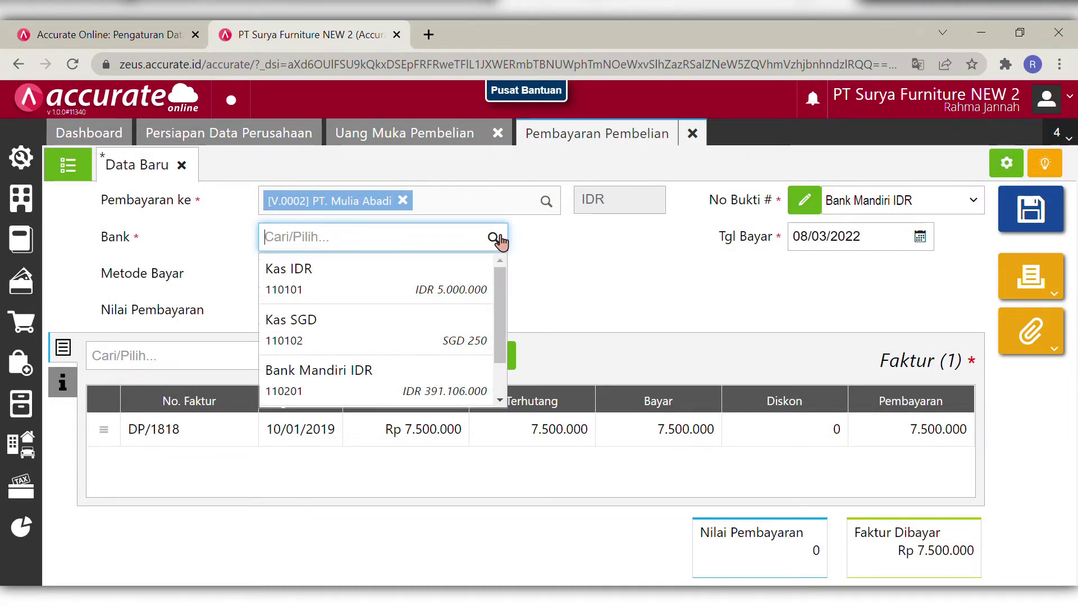
pyautogui.click(426, 378)
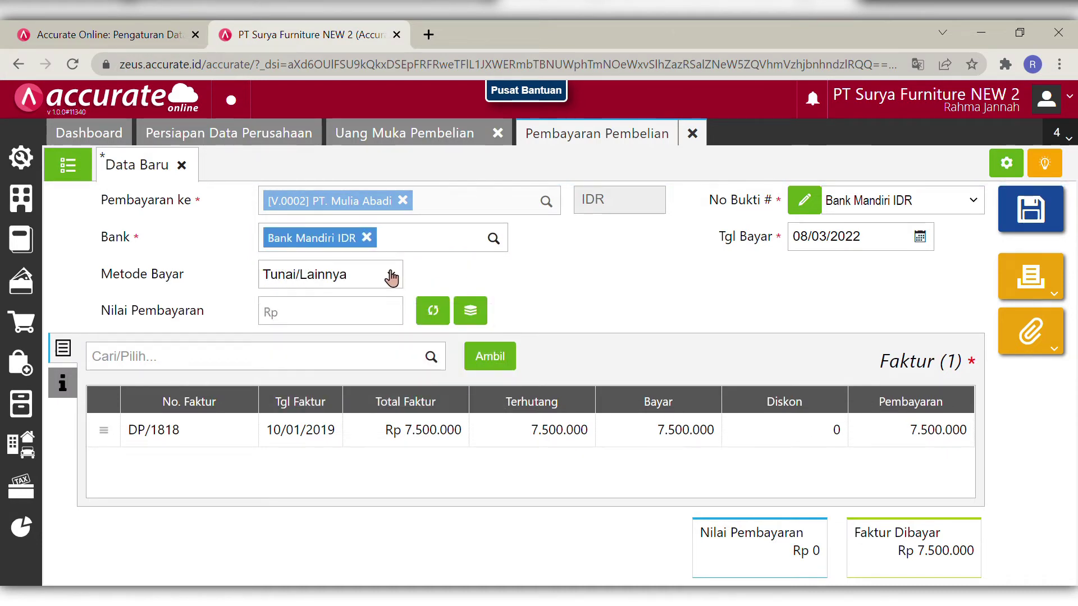
pyautogui.click(391, 276)
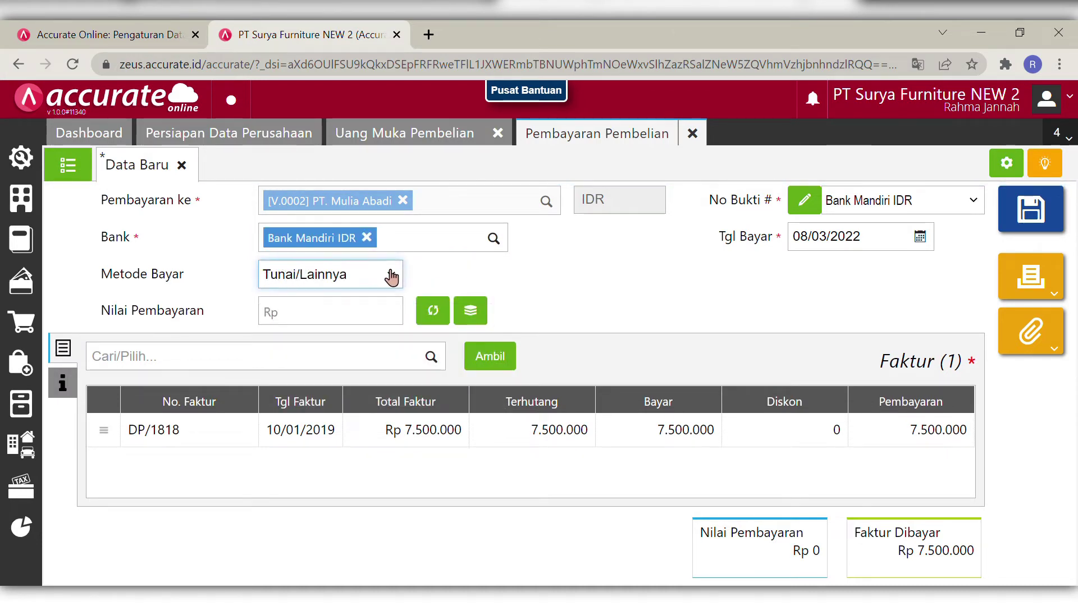
pyautogui.click(368, 317)
# - Set the payment date (Tgl Bayar) to 10/01/2019 and fill the payment value with the invoice's 7.500.000
pyautogui.click(896, 247)
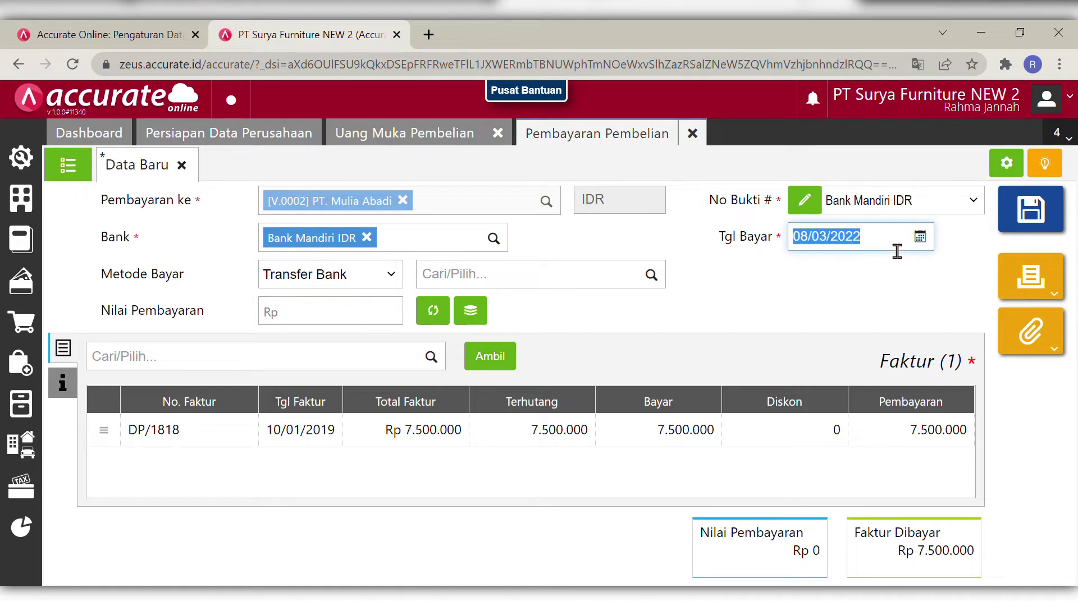
pyautogui.press('BackSpace')
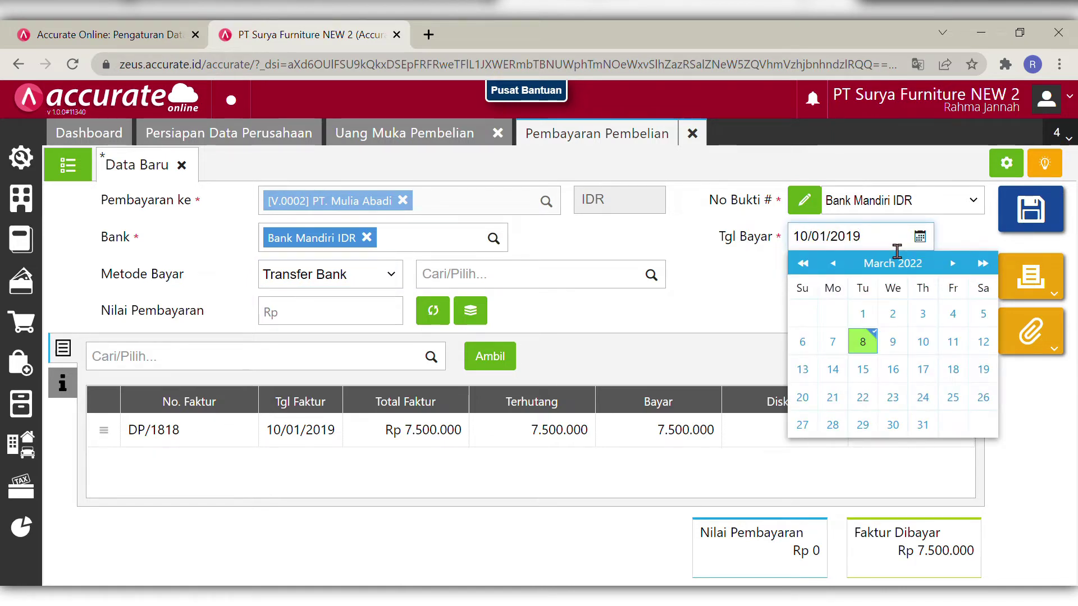
pyautogui.write('10/01/2019')
pyautogui.click(726, 368)
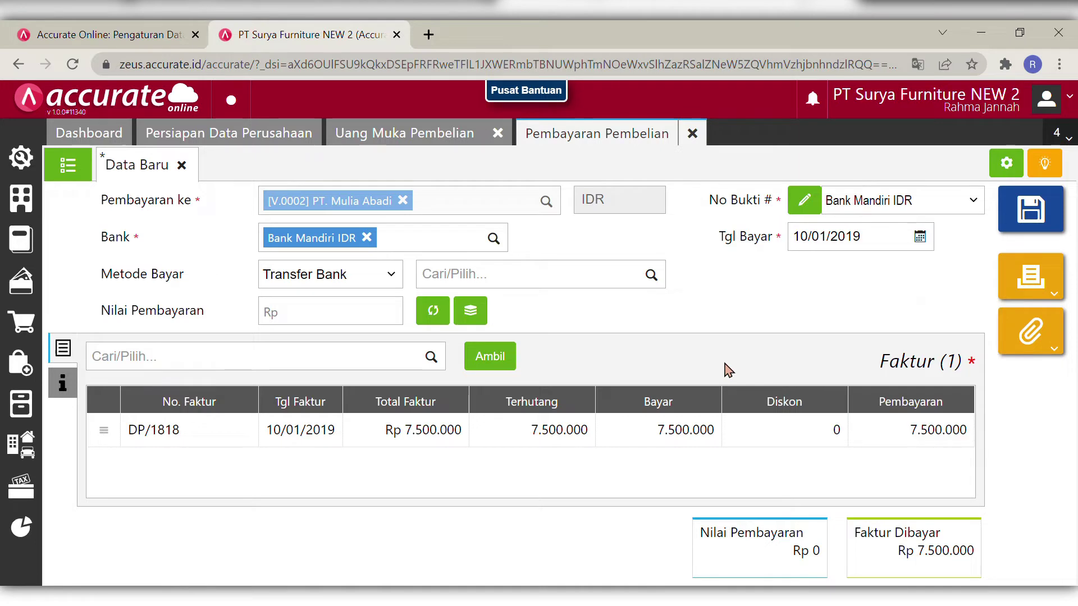
pyautogui.click(436, 316)
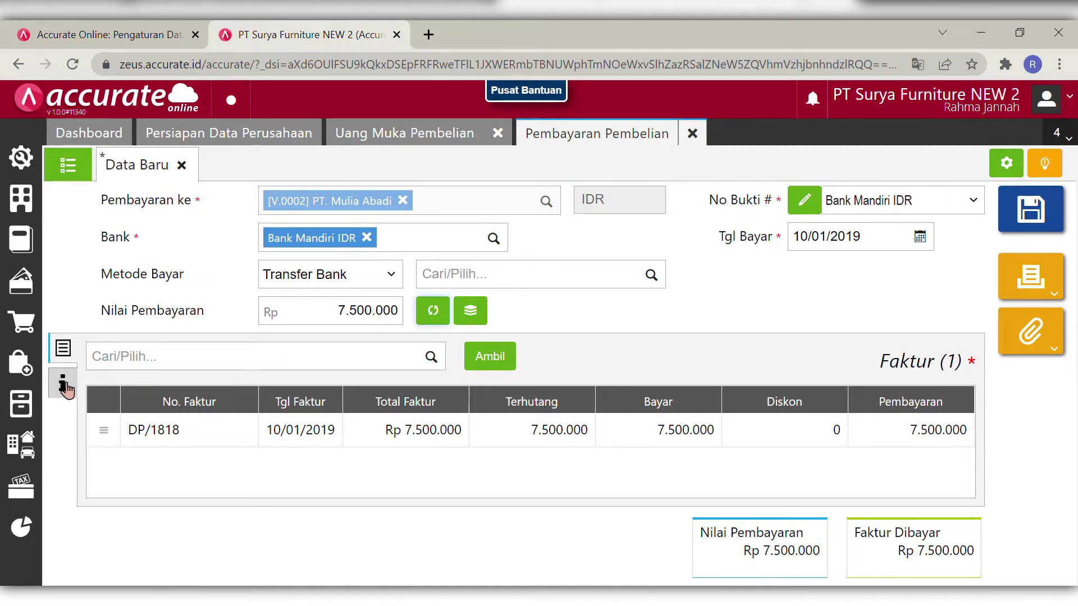
# - Enter "Melakukan pembayaran deposit" as the payment's description (Keterangan) and return to its invoice list
pyautogui.click(62, 385)
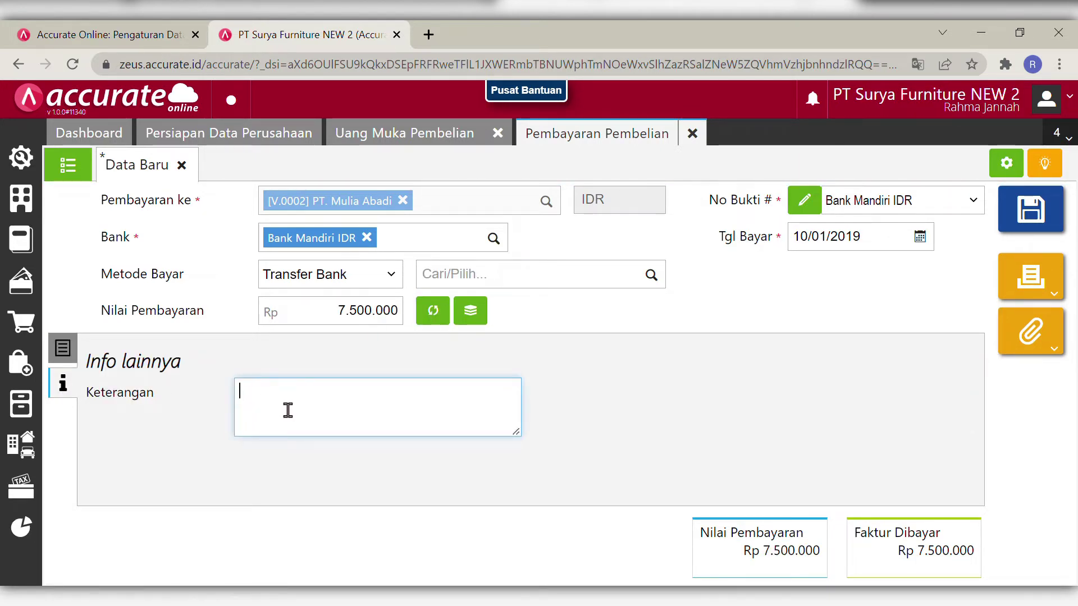
pyautogui.write('Melakukan pembayara')
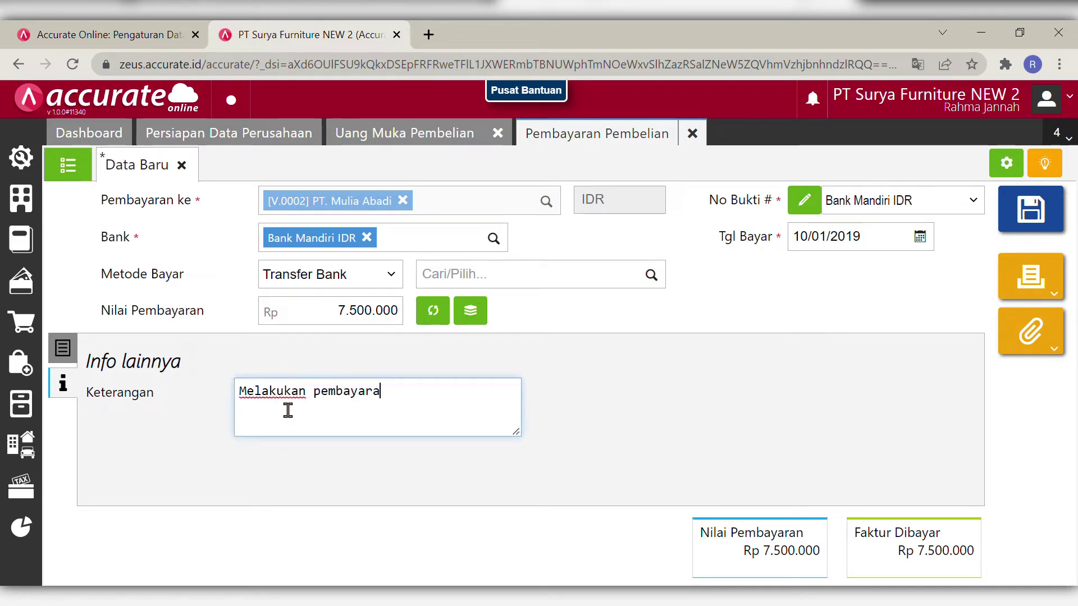
pyautogui.write('n deposit')
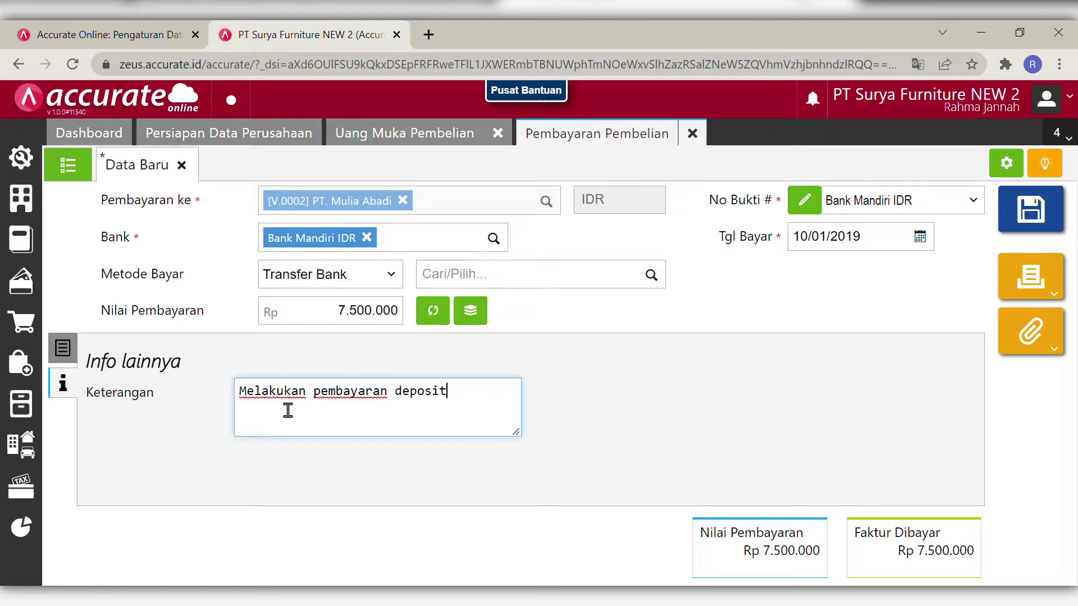
pyautogui.click(651, 429)
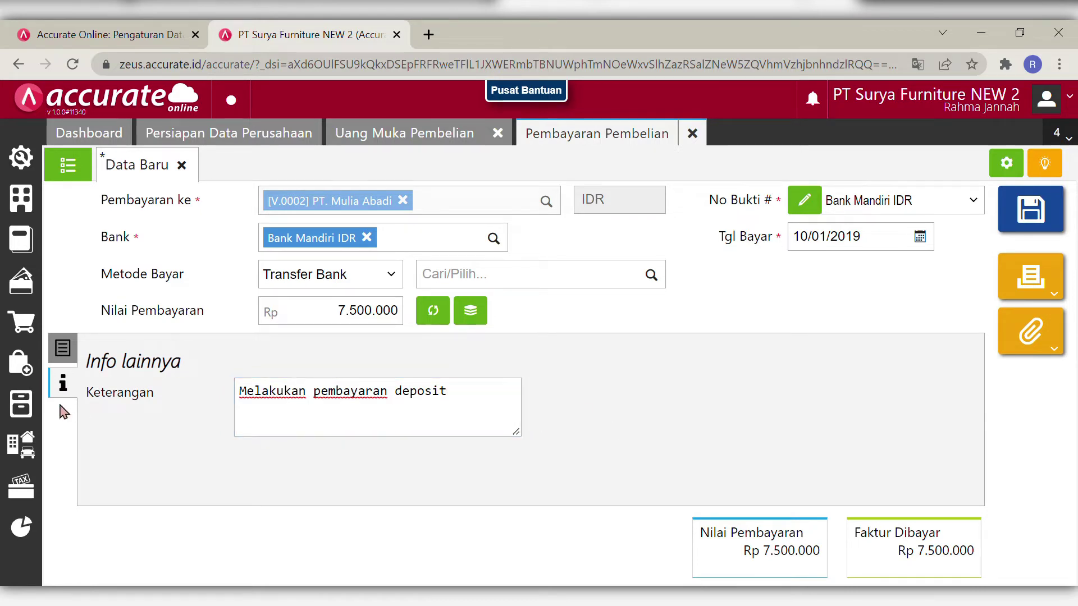
pyautogui.click(62, 348)
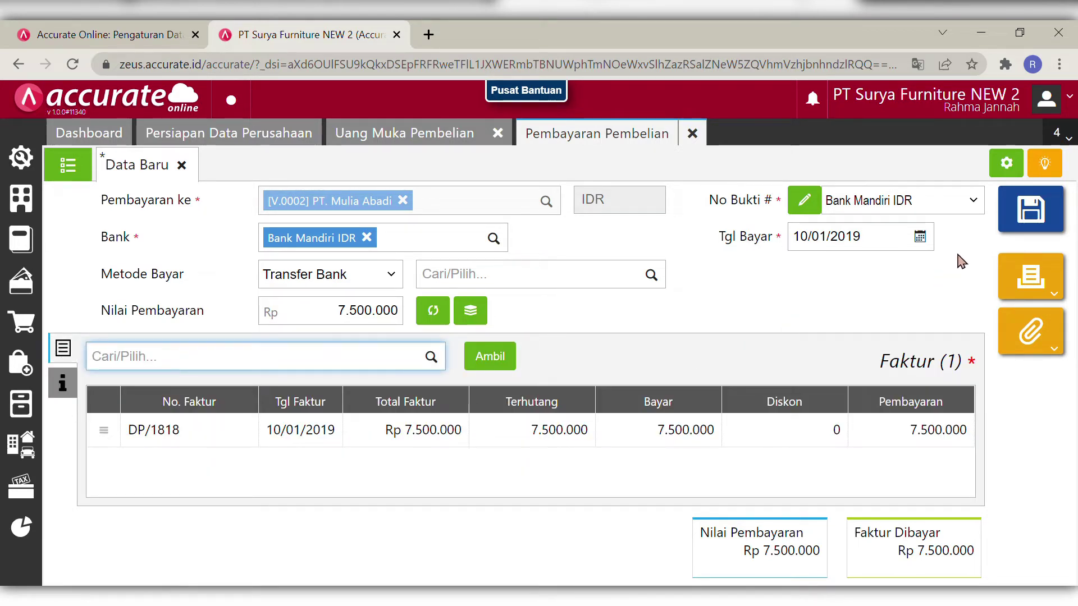
# - Save the purchase payment and close the Pembayaran Pembelian and Uang Muka Pembelian forms
pyautogui.click(1023, 217)
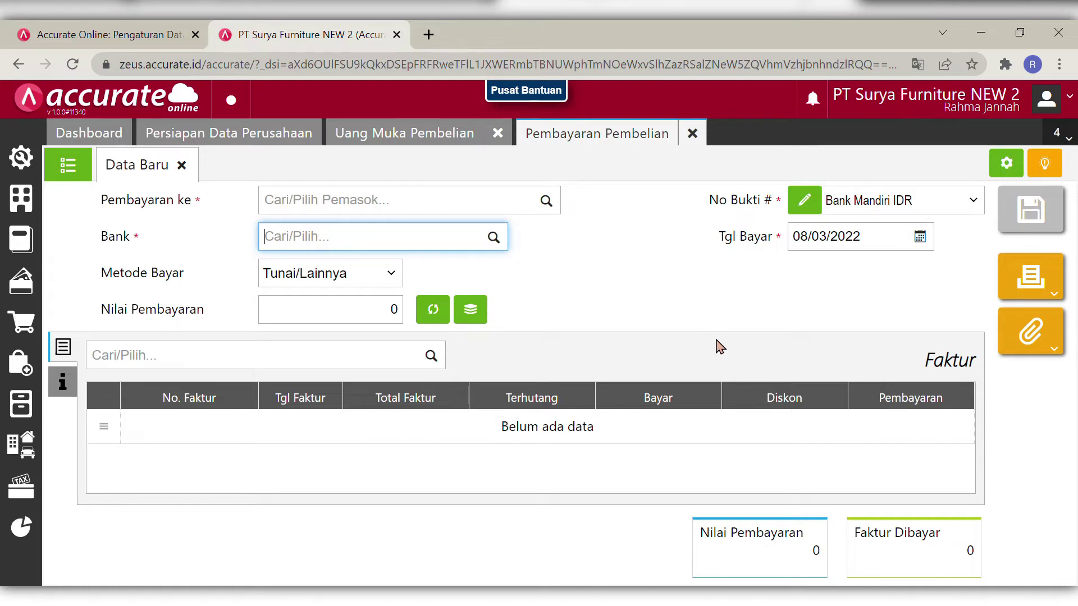
pyautogui.click(693, 133)
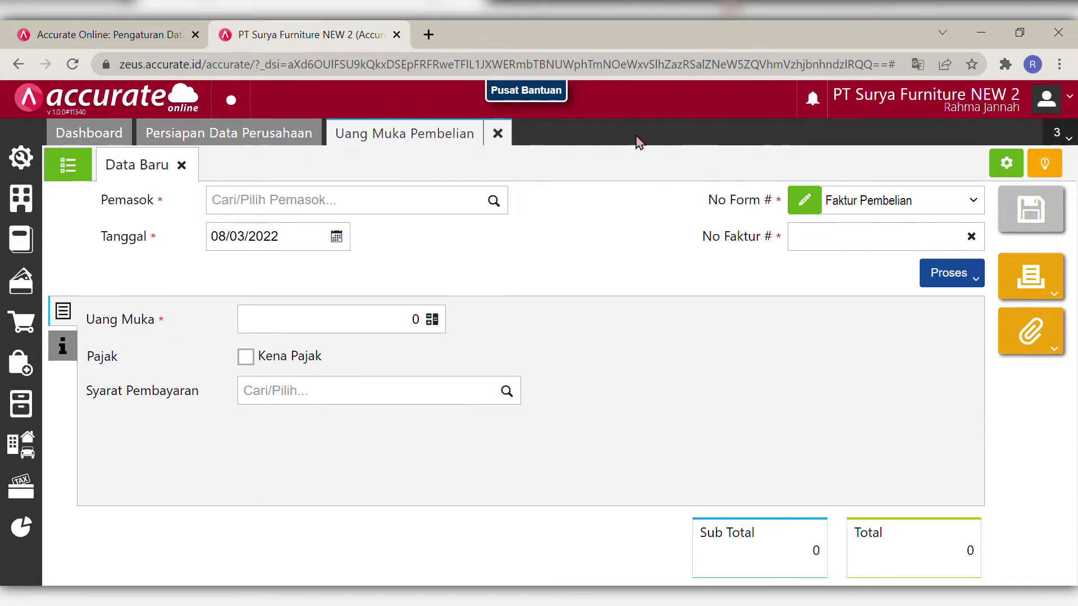
pyautogui.click(505, 139)
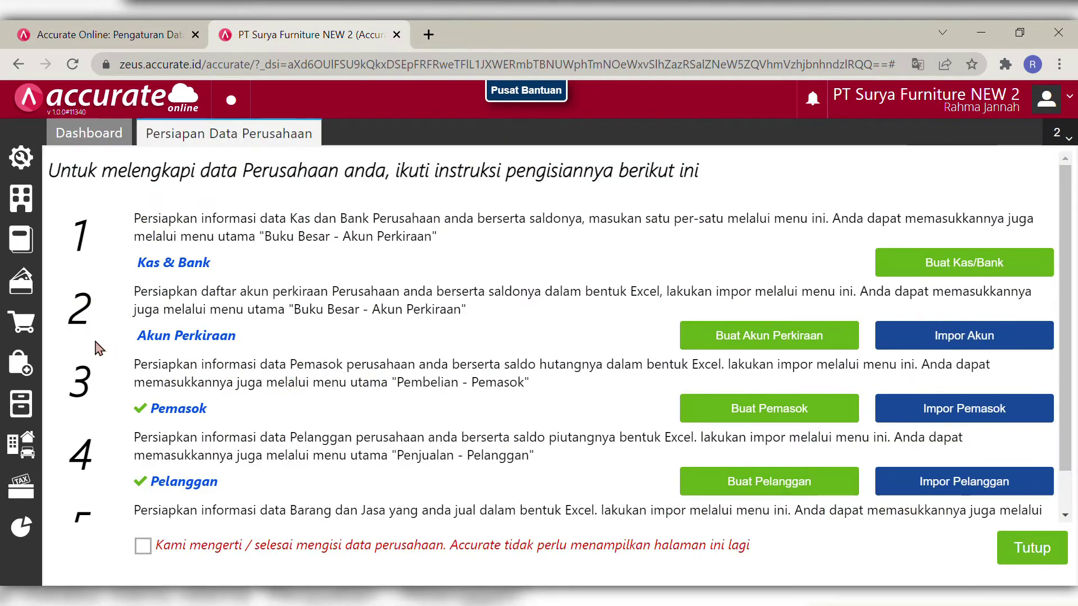
# - Create a new purchase order (Pesanan Pembelian) with PT. Mulia Abadi as the supplier
pyautogui.click(20, 363)
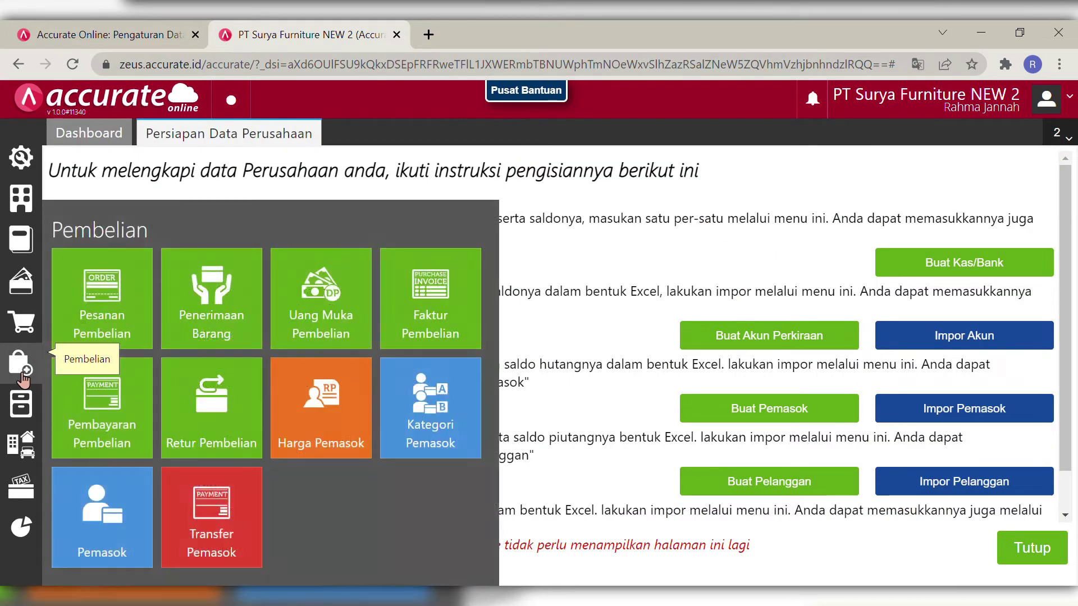
pyautogui.click(112, 325)
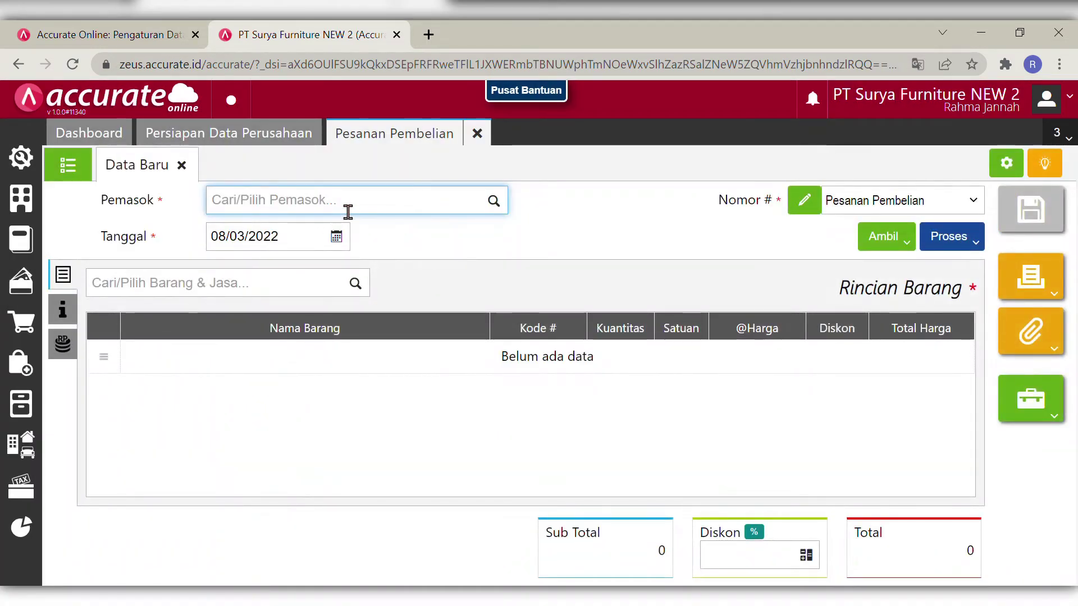
pyautogui.write('mulai')
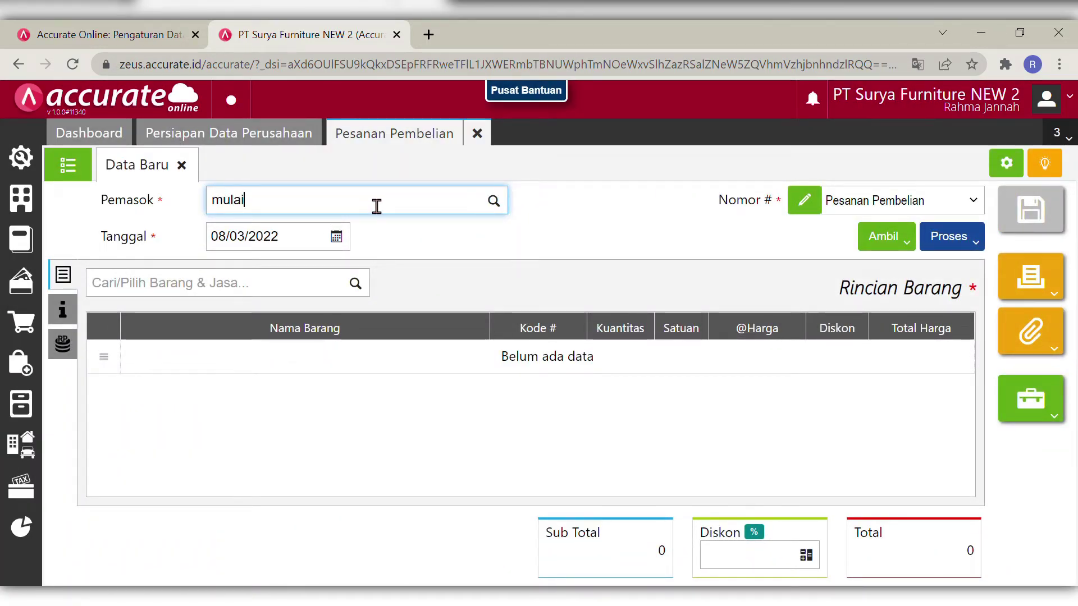
pyautogui.press('BackSpace')
pyautogui.press('BackSpace')
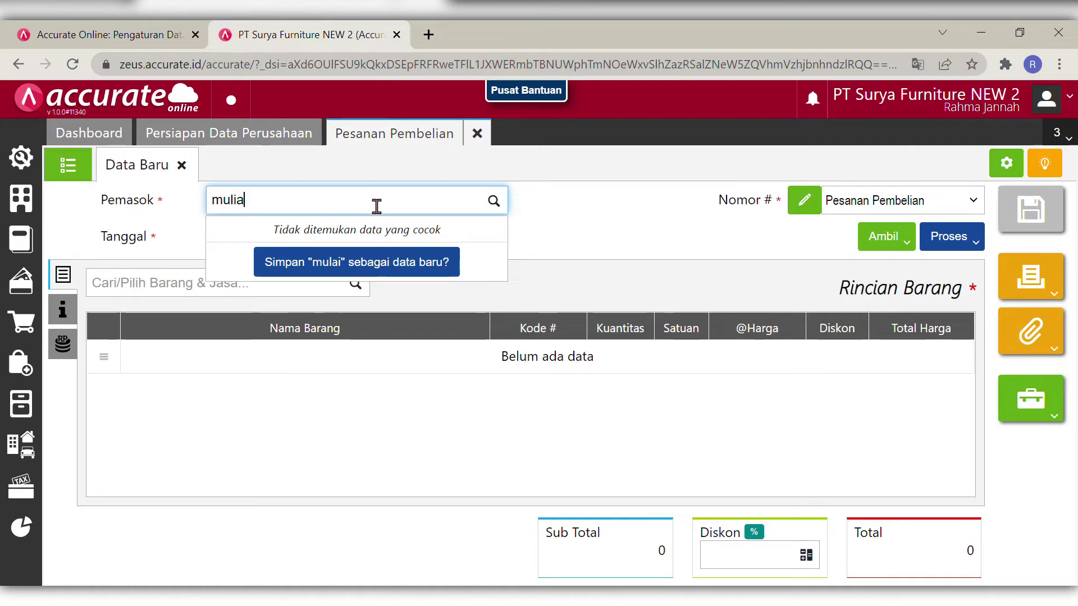
pyautogui.click(329, 234)
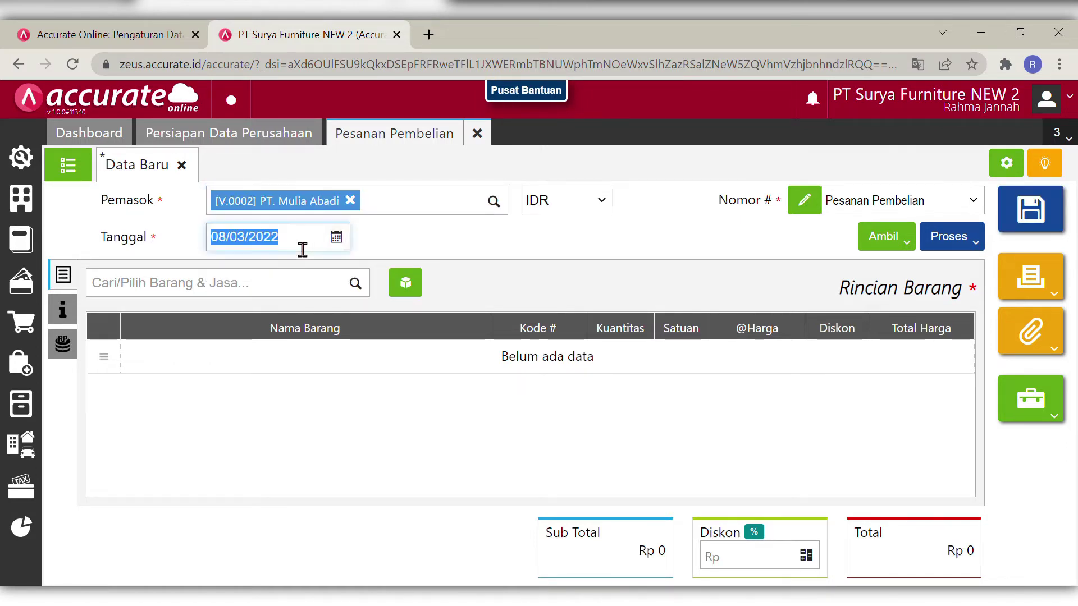
# - Set the purchase order's date (Tanggal) to 11/01/2019
pyautogui.press('BackSpace')
pyautogui.write('11/01/')
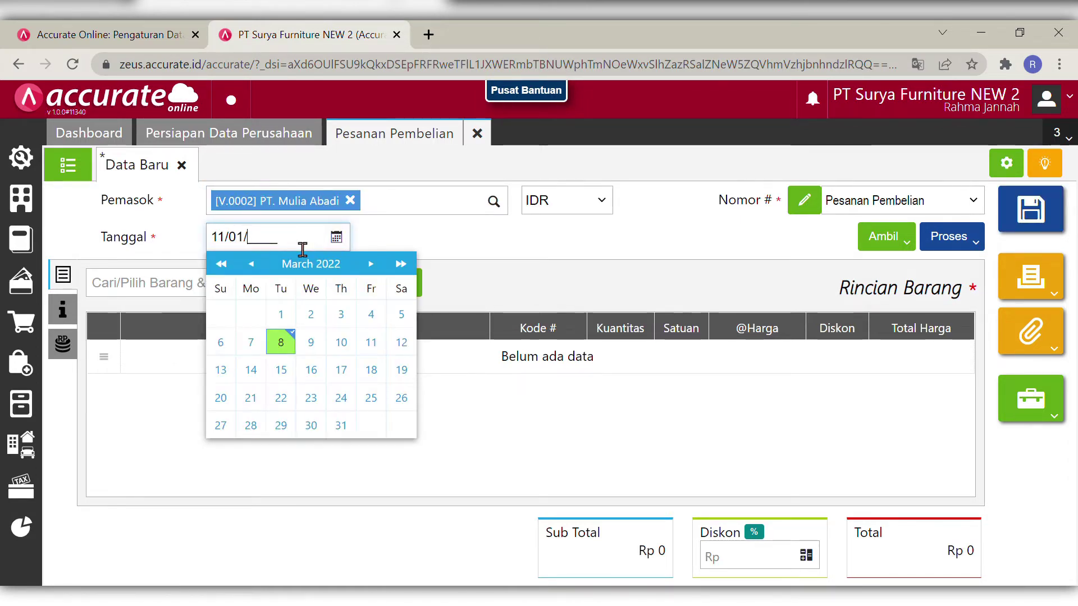
pyautogui.write('2019')
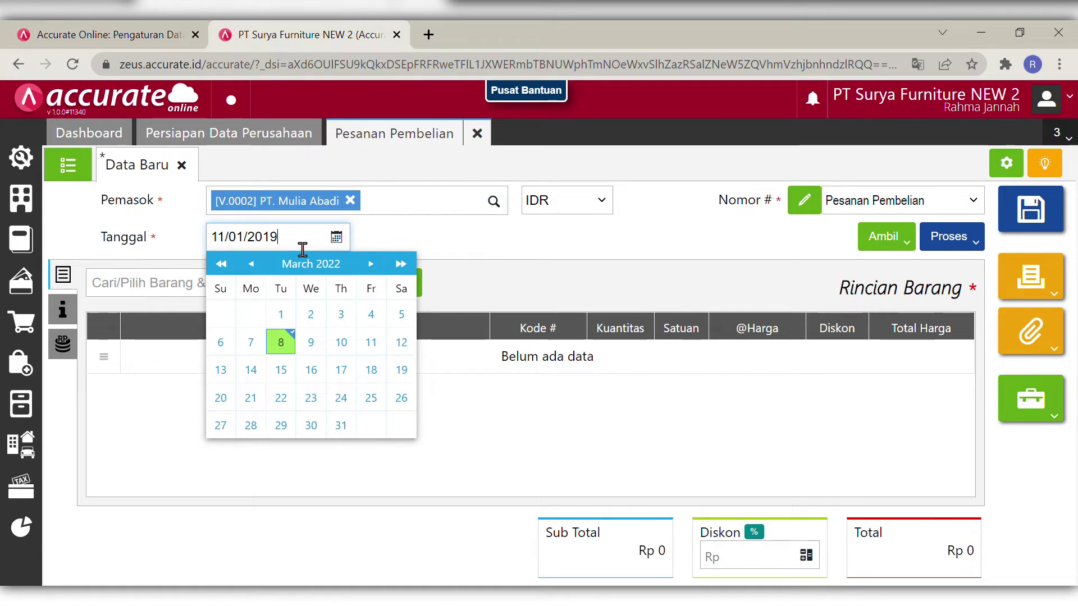
pyautogui.click(522, 265)
# - Add the item Kursi Bar to the purchase order with a quantity of 250 PCS at a unit price of Rp 50.000
pyautogui.click(311, 298)
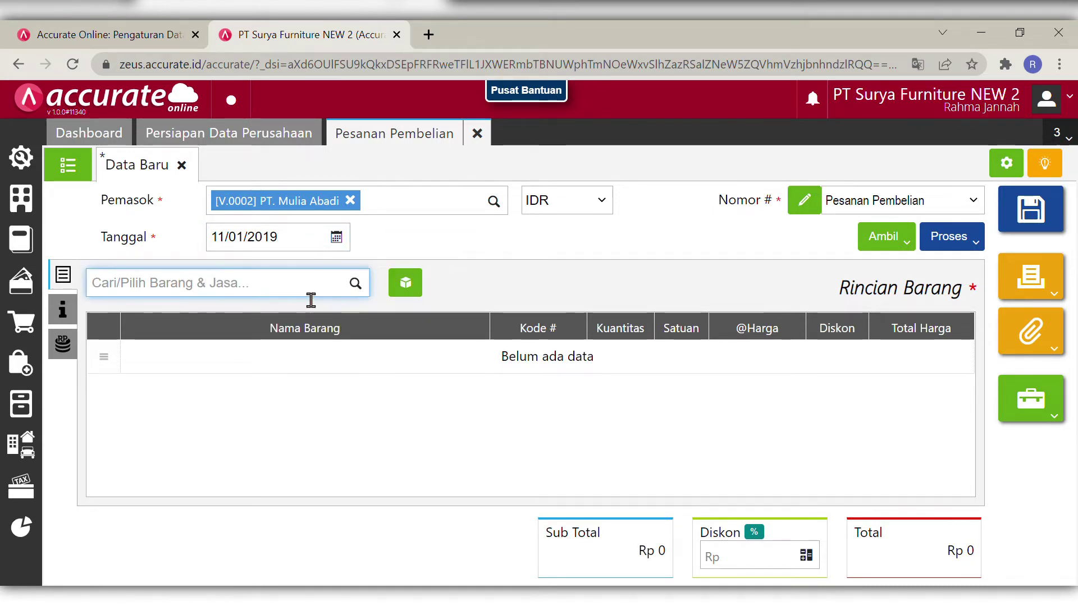
pyautogui.write('kurs')
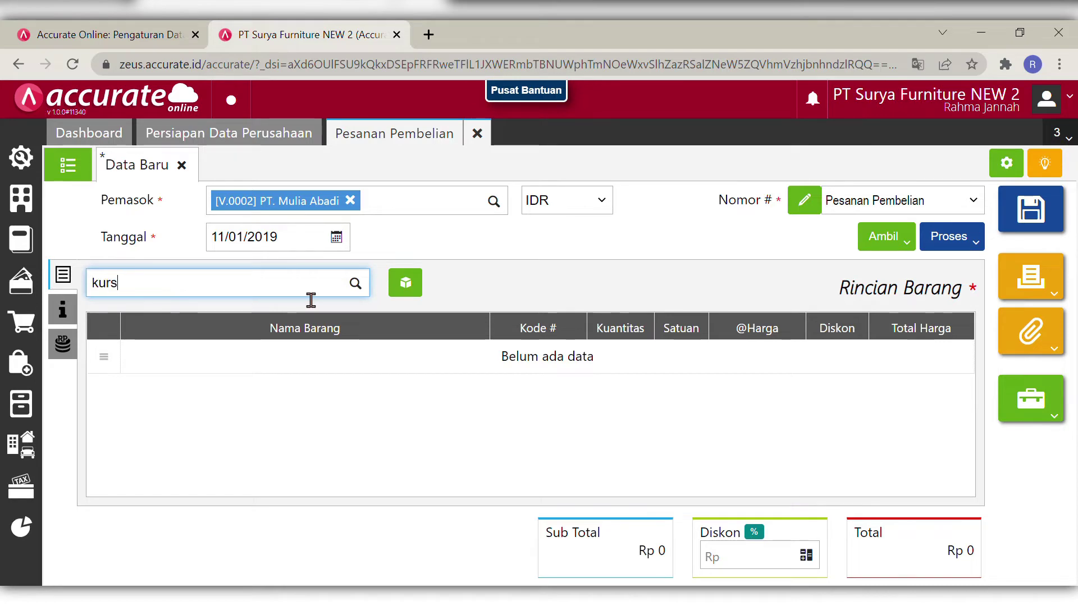
pyautogui.write('i ba')
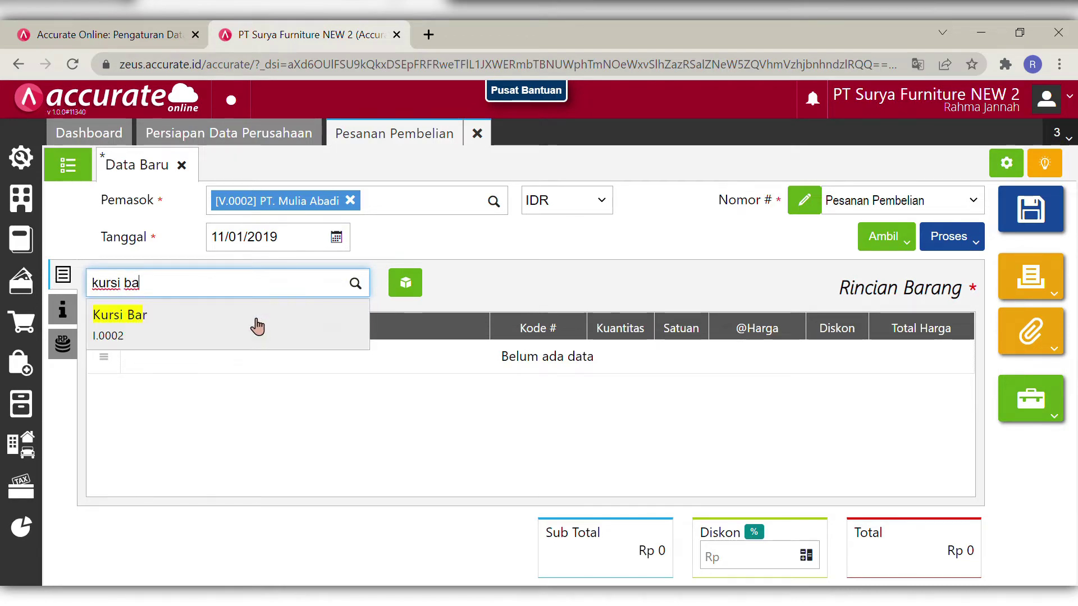
pyautogui.click(188, 319)
pyautogui.click(598, 305)
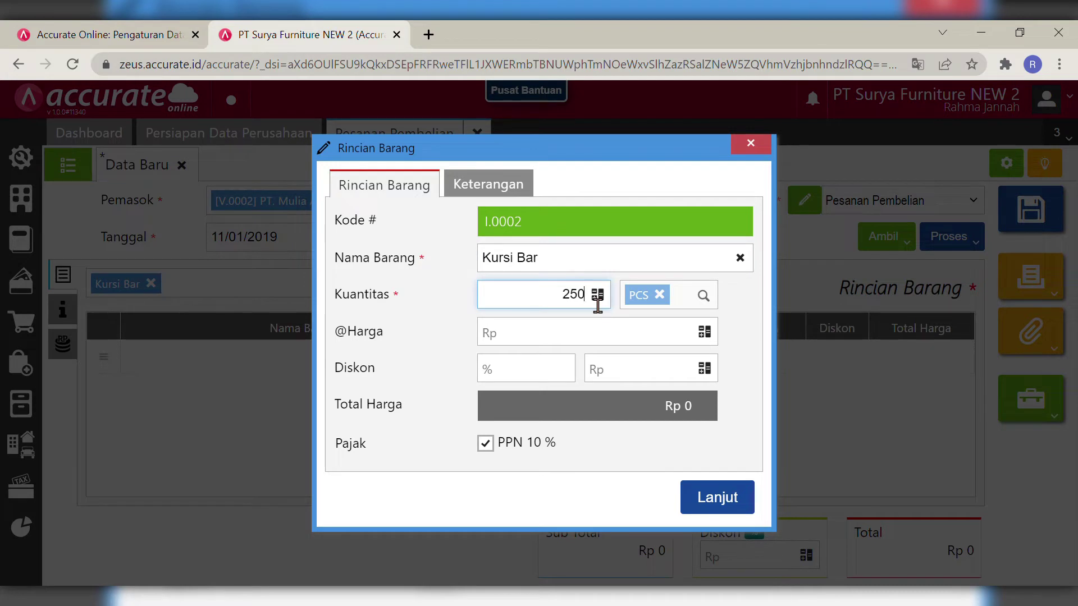
pyautogui.click(653, 336)
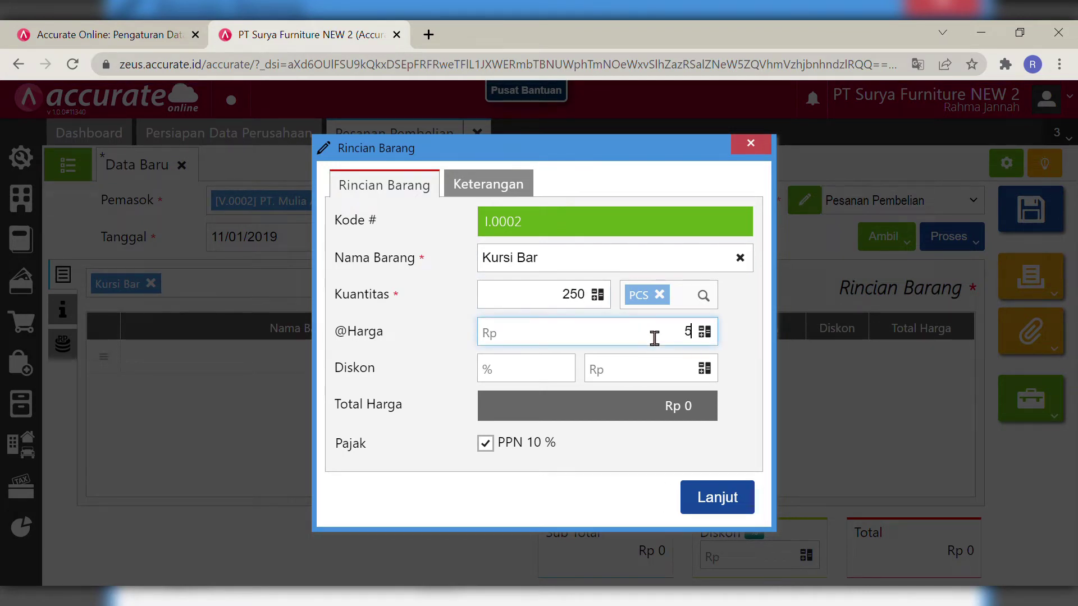
pyautogui.click(747, 397)
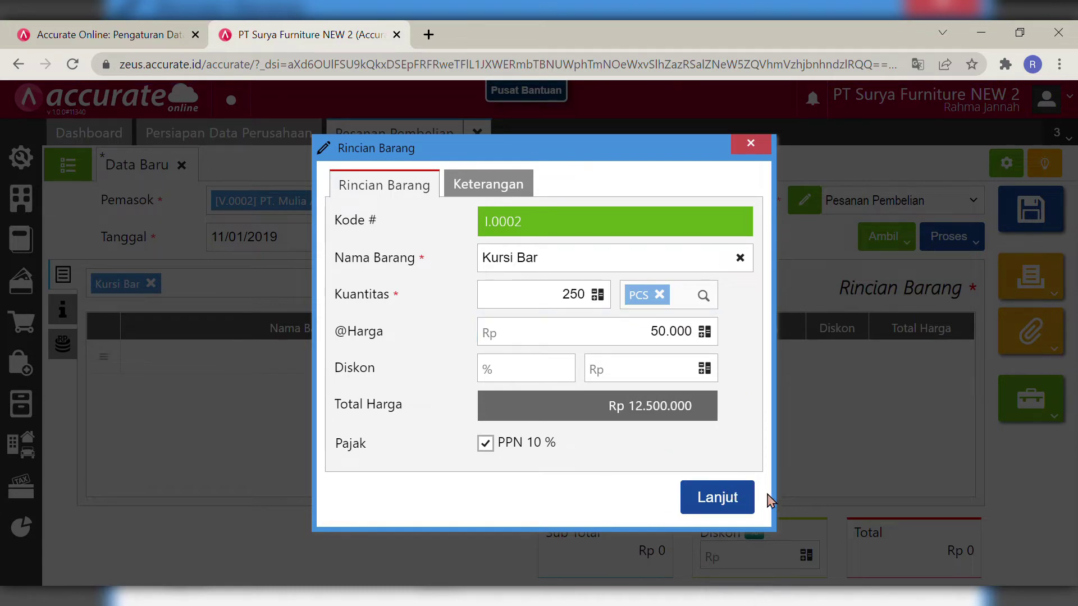
pyautogui.click(721, 505)
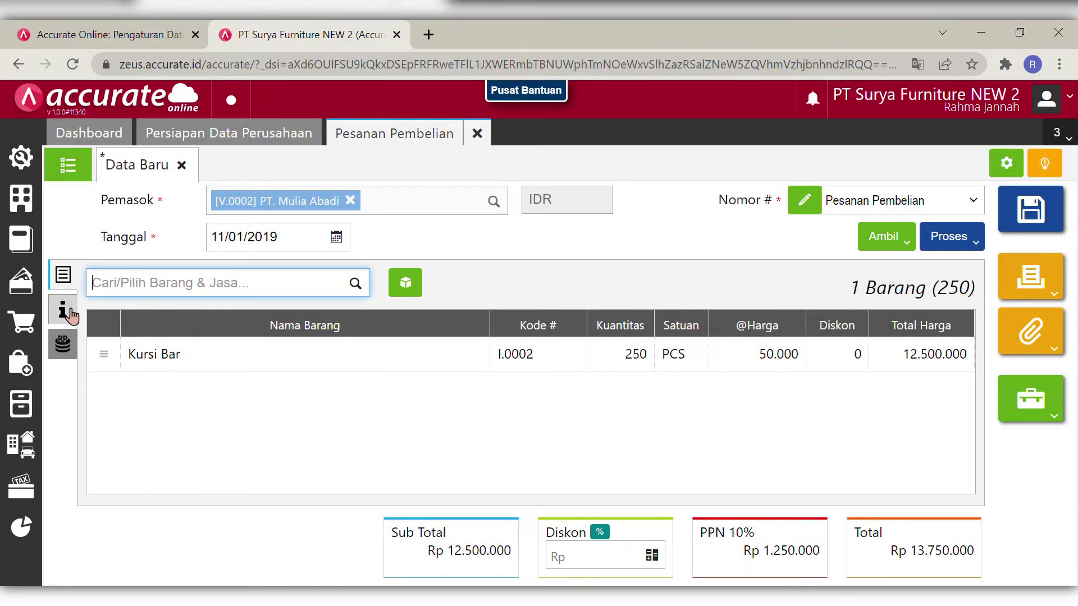
# - Enter "Pesanan pembelian" as the description (Keterangan) in the purchase order's additional info
pyautogui.click(67, 312)
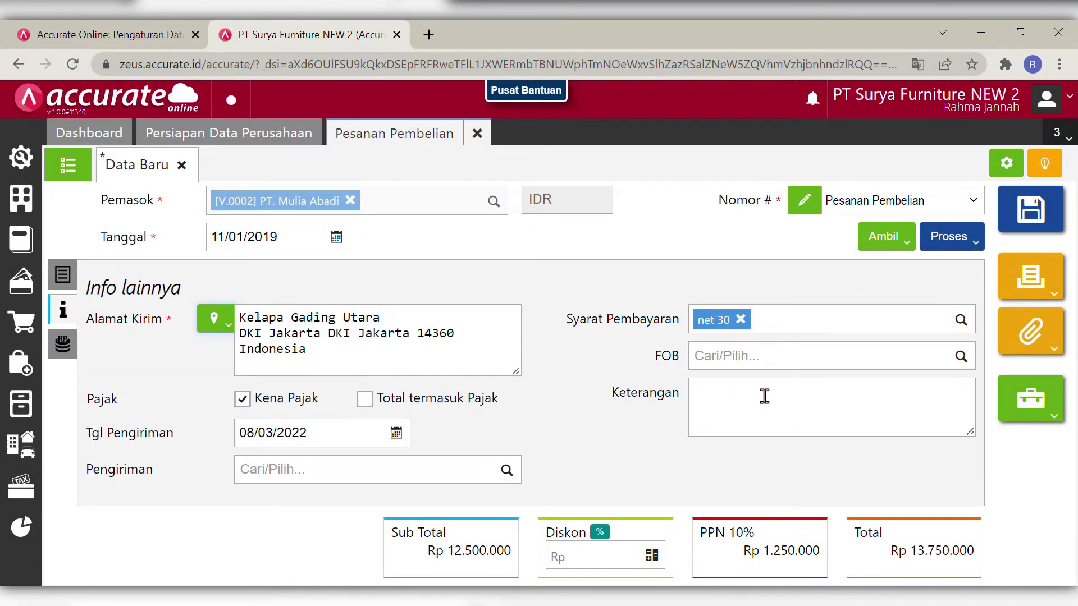
pyautogui.click(740, 415)
pyautogui.write('Pe')
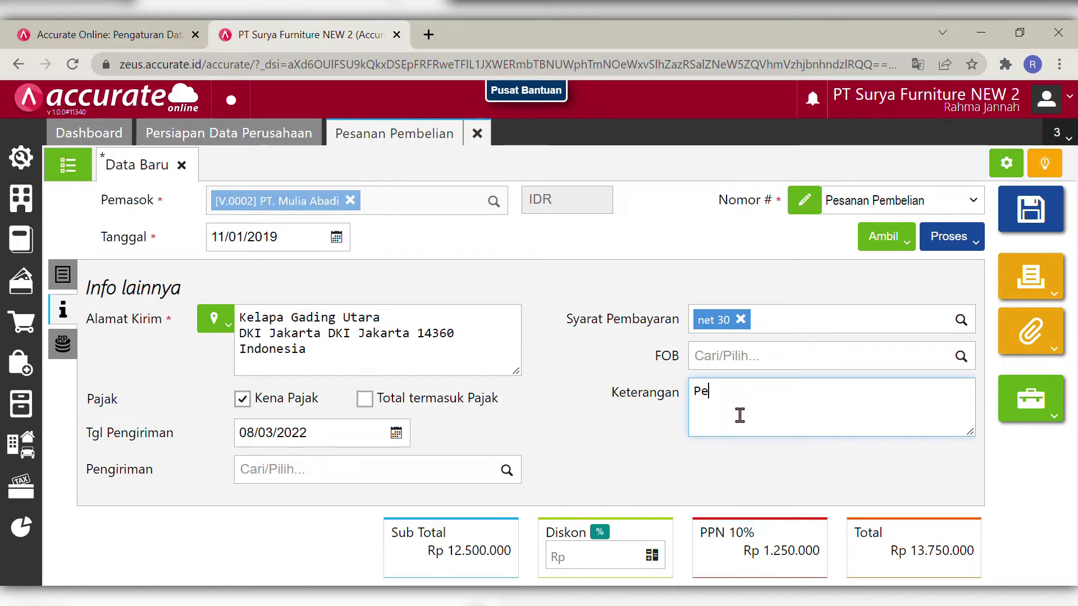
pyautogui.write('sanan pembelian')
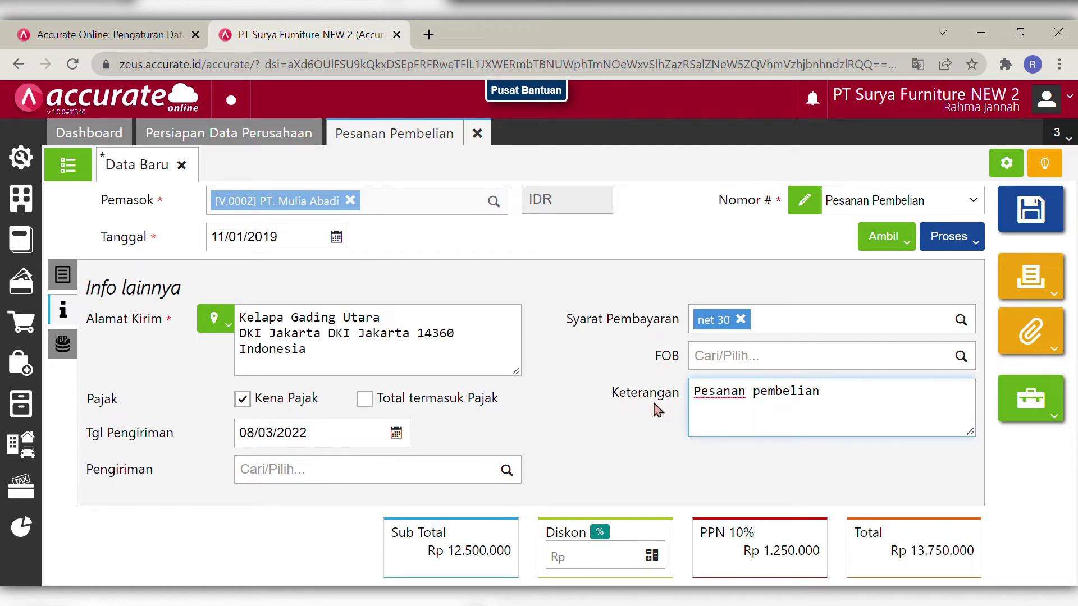
pyautogui.click(578, 434)
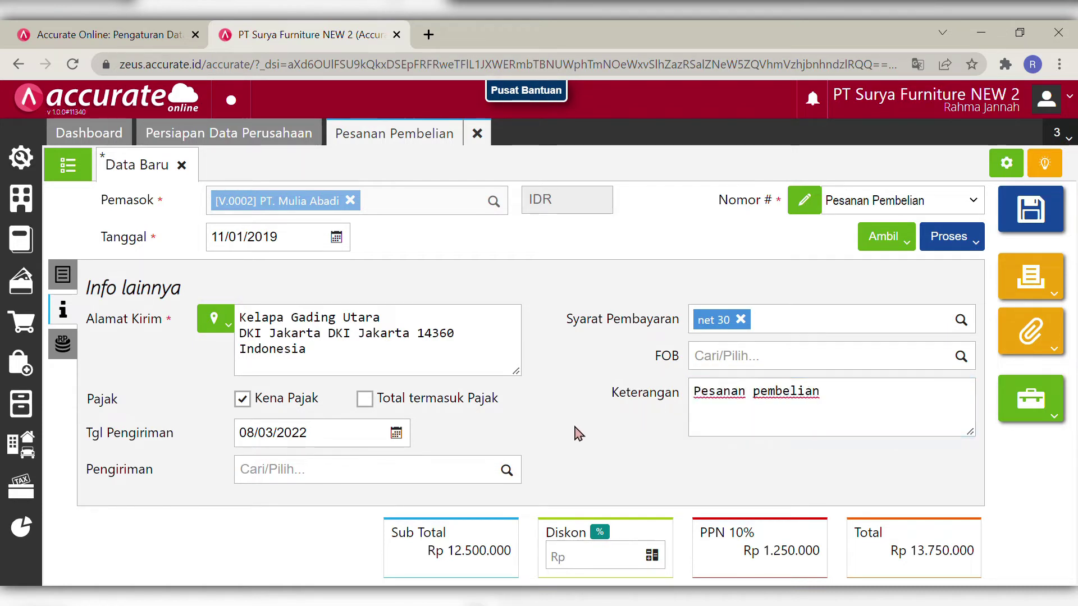
# - Set the delivery date (Tgl Pengiriman) to 11/01/2019 and save the purchase order
pyautogui.click(336, 453)
pyautogui.press('BackSpace')
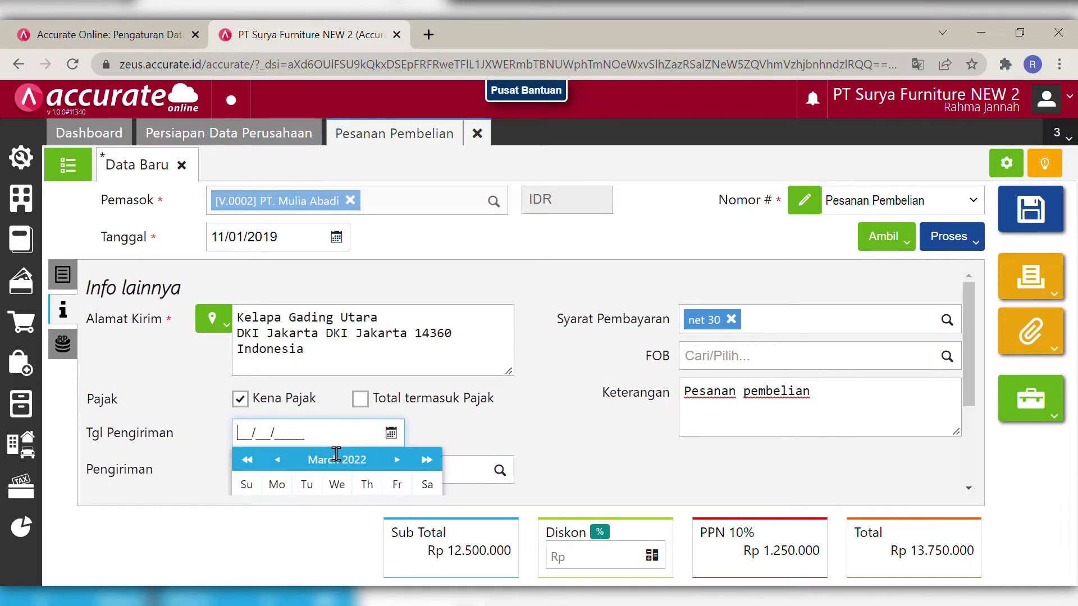
pyautogui.write('11/01/2019')
pyautogui.click(611, 437)
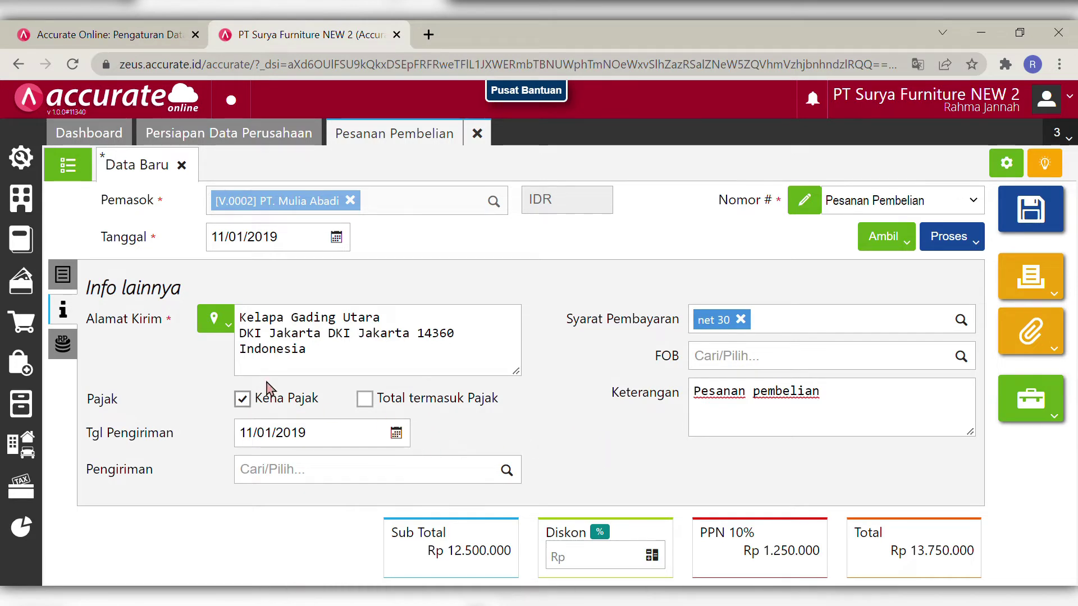
pyautogui.click(63, 275)
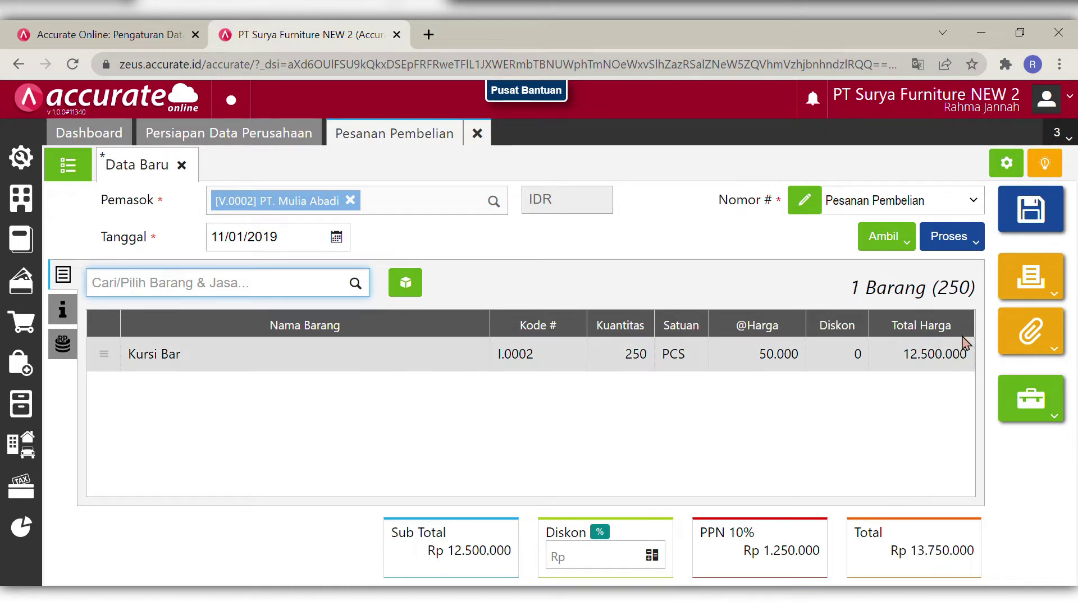
pyautogui.click(1040, 223)
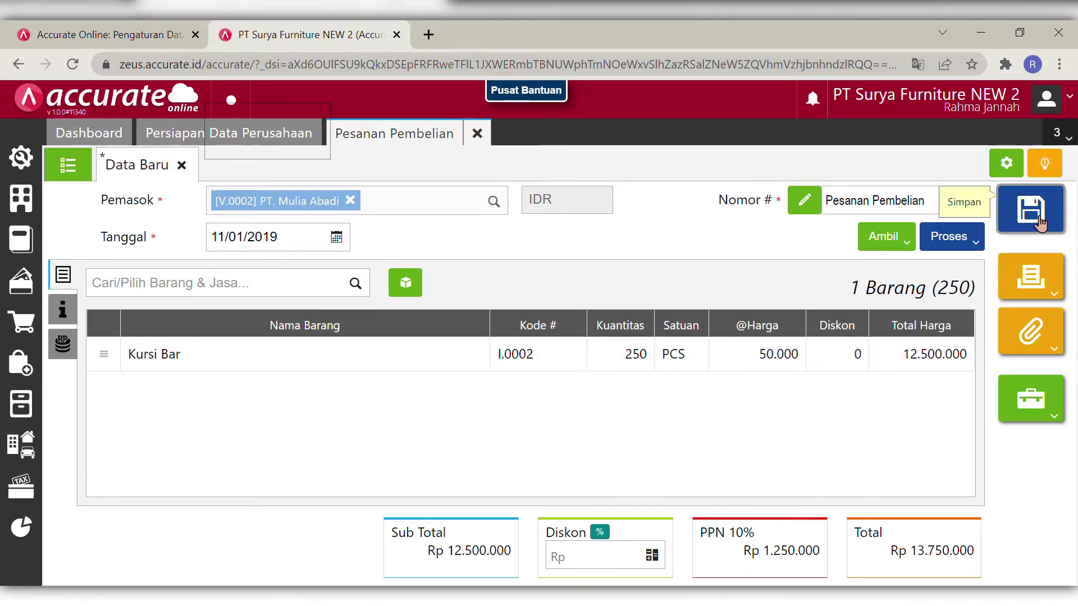
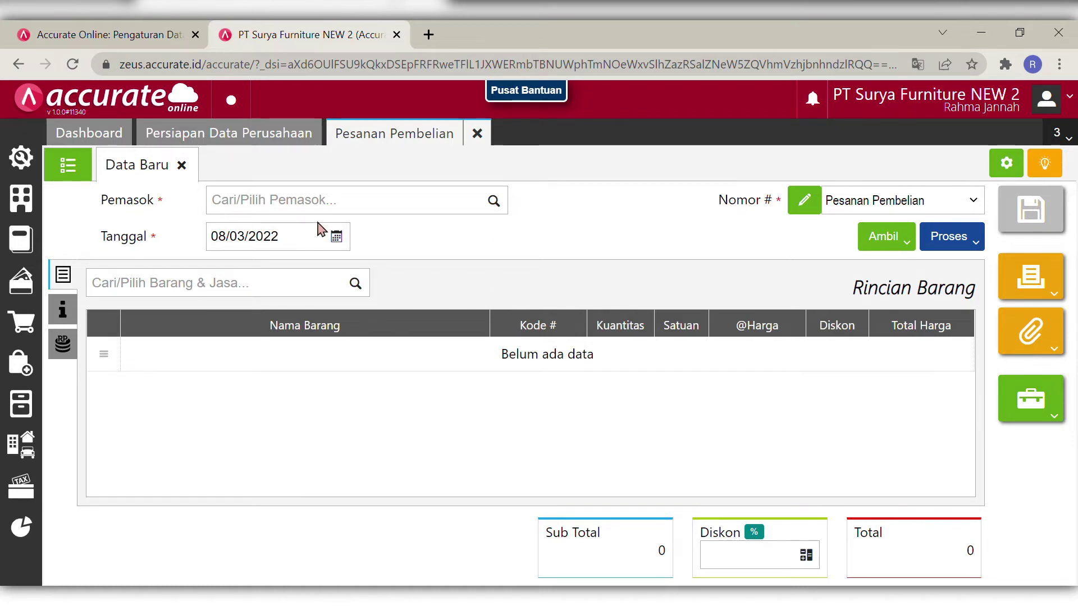
# - Create a new purchase invoice (Faktur Pembelian) with PT. Mulia Abadi as the supplier
pyautogui.moveTo(33, 377)
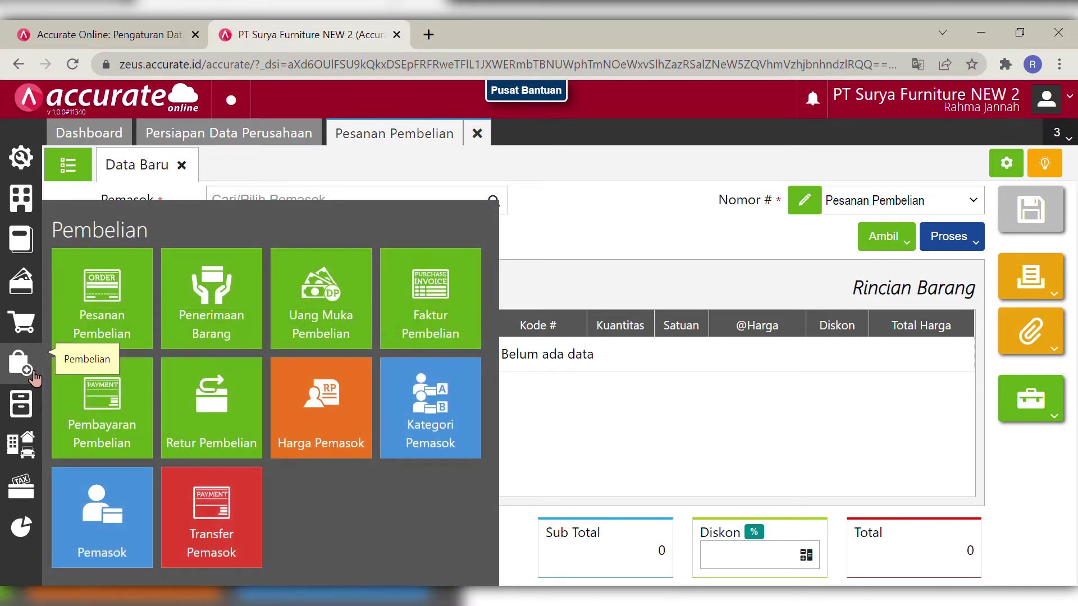
pyautogui.click(450, 305)
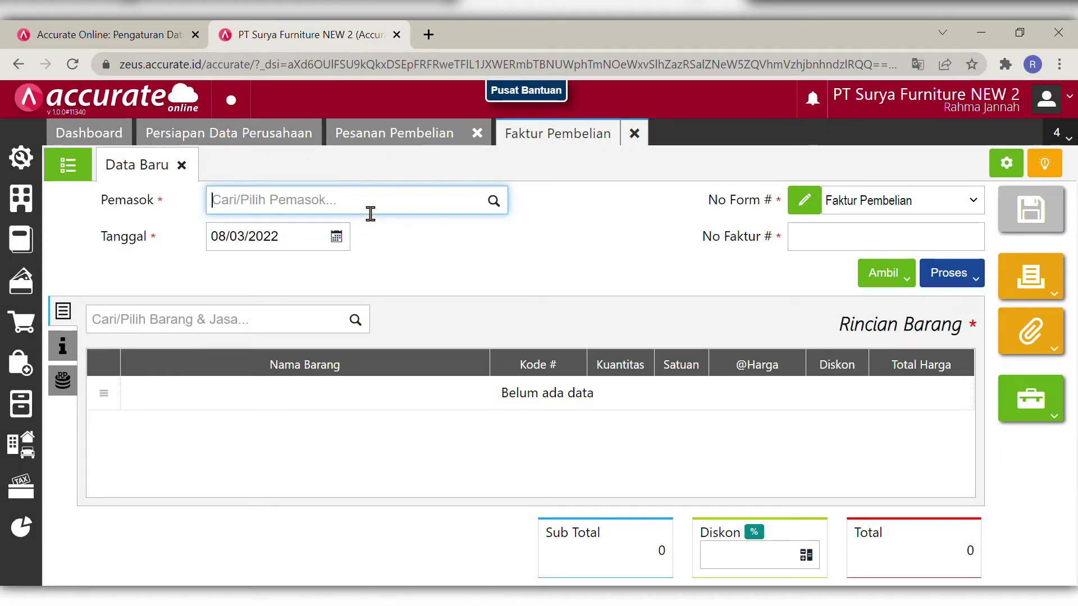
pyautogui.write('mul')
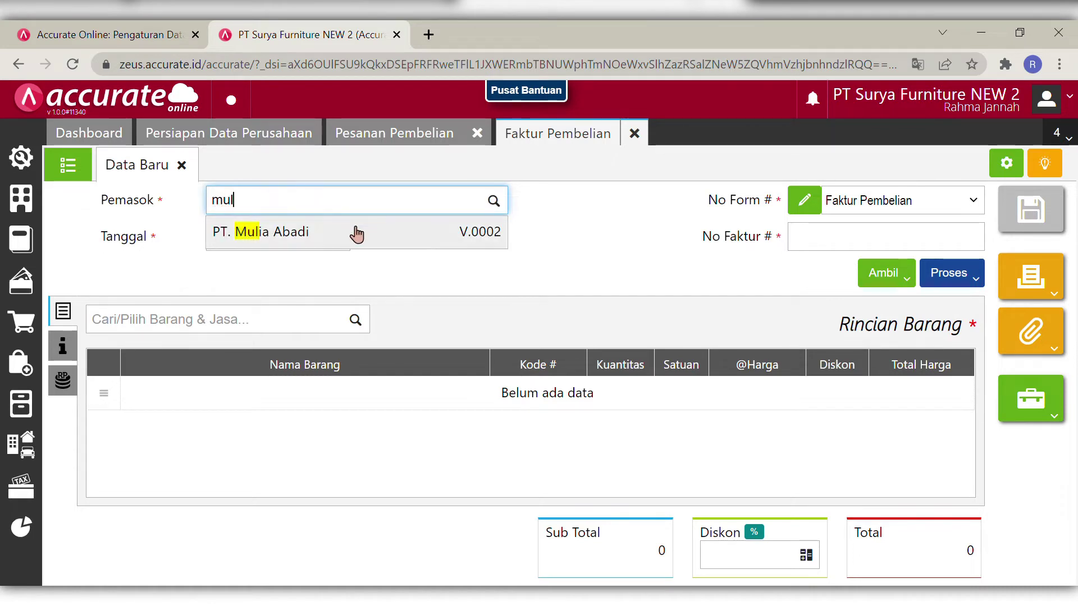
pyautogui.click(356, 232)
# - Set the purchase invoice's date to 12/01/2019 and its invoice number (No Faktur) to Faktur-Jan/906
pyautogui.click(315, 247)
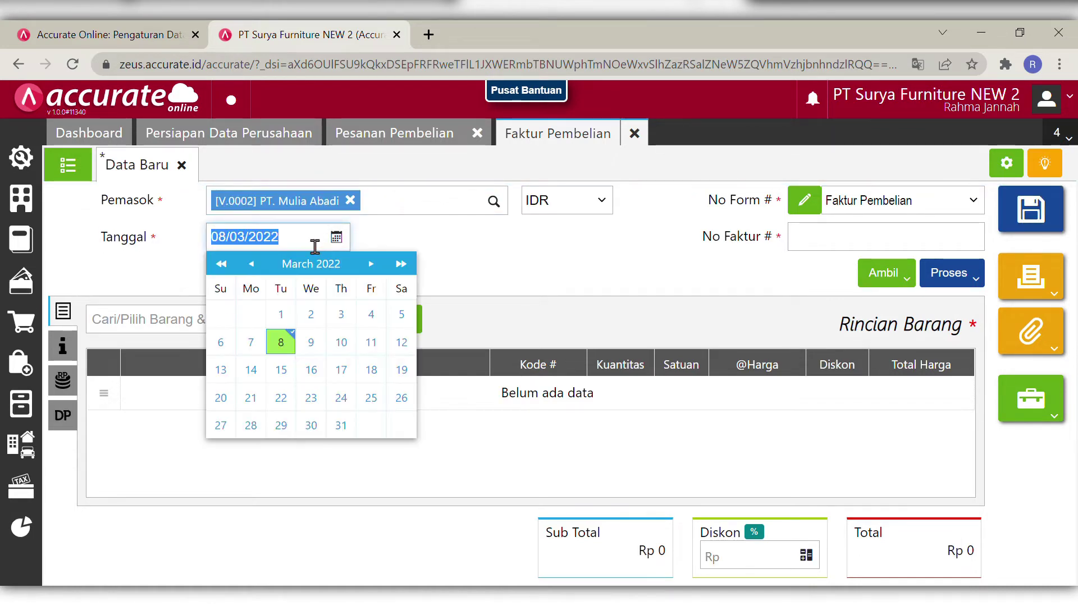
pyautogui.press('BackSpace')
pyautogui.write('12/01/2019')
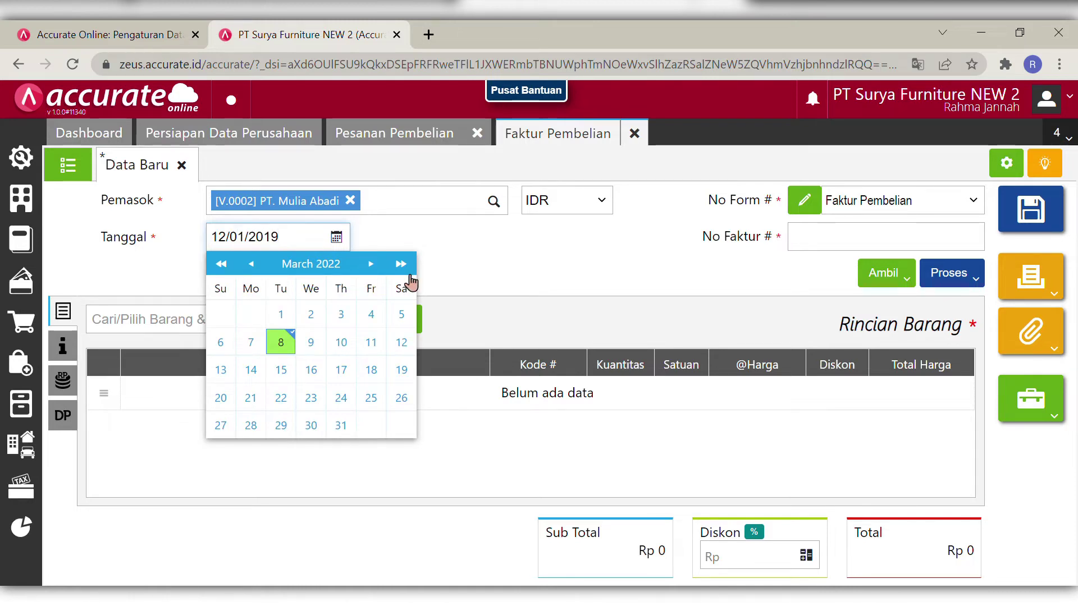
pyautogui.click(508, 286)
pyautogui.click(813, 240)
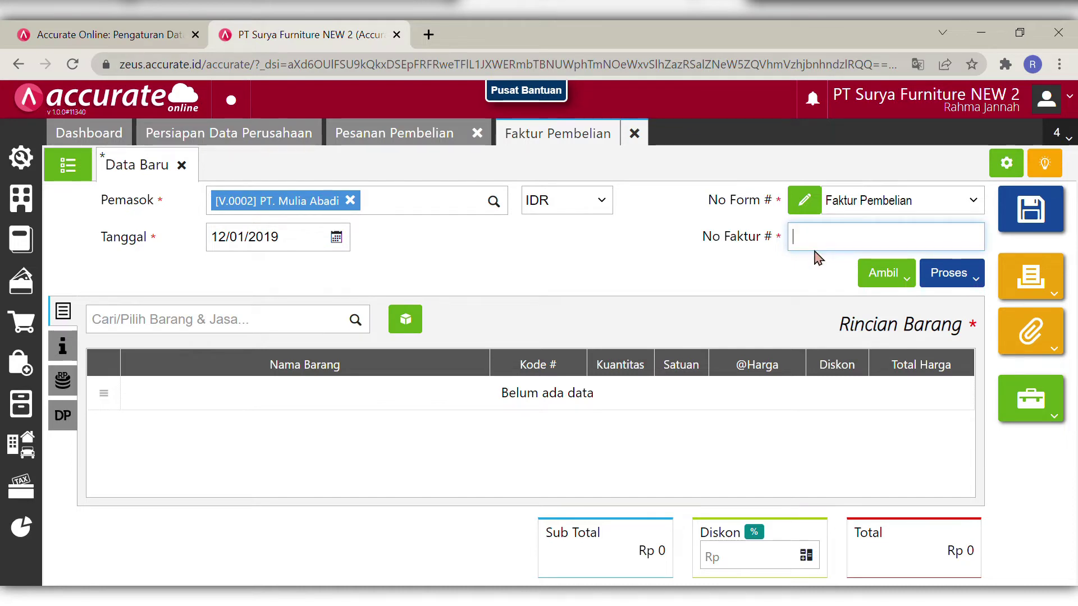
pyautogui.write('Faktur-Jan/906')
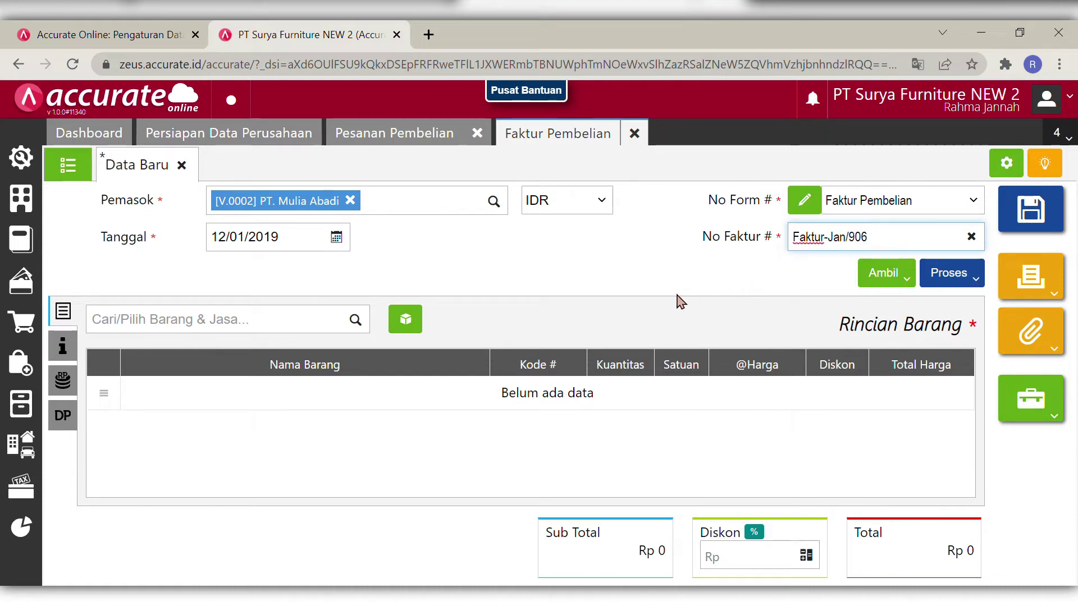
pyautogui.click(660, 303)
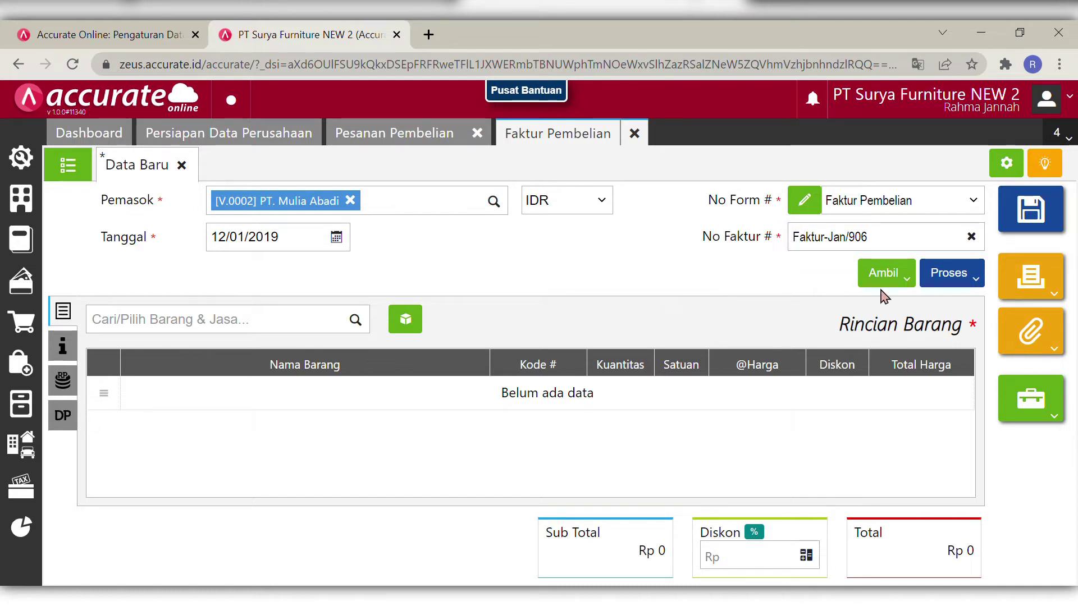
# - Copy PT. Mulia Abadi's purchase order (Pesanan) dated 11/01/2019, including its Kursi Bar item, into the purchase invoice
pyautogui.click(890, 273)
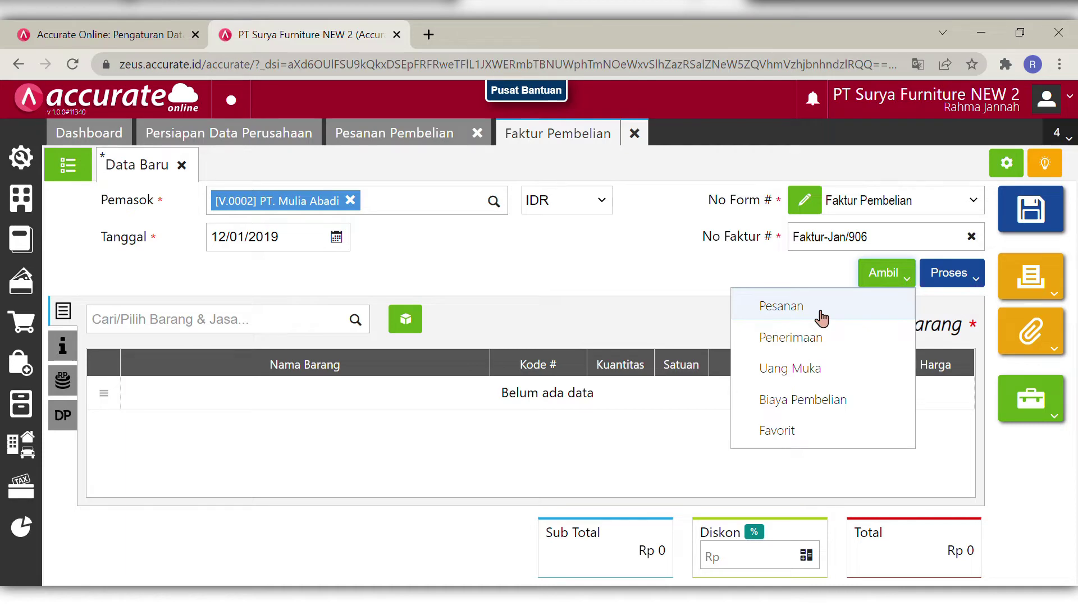
pyautogui.click(820, 318)
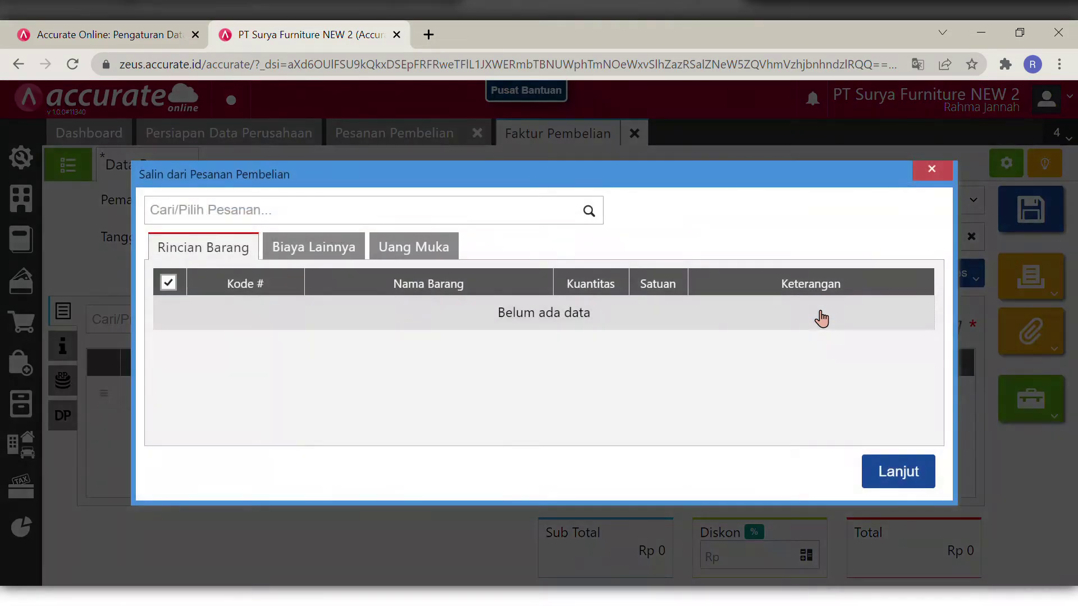
pyautogui.click(598, 213)
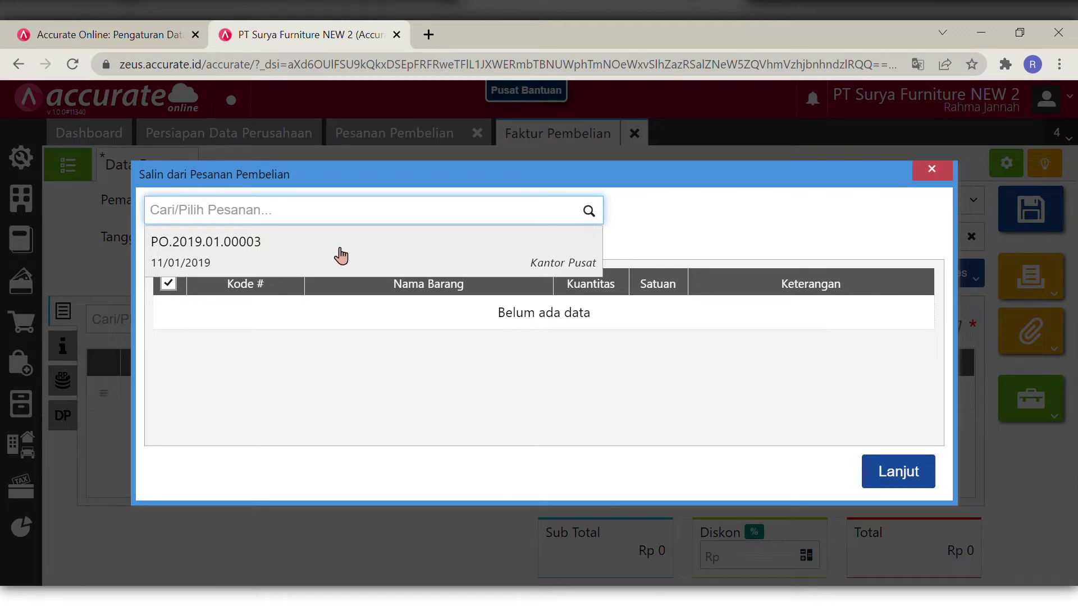
pyautogui.click(341, 256)
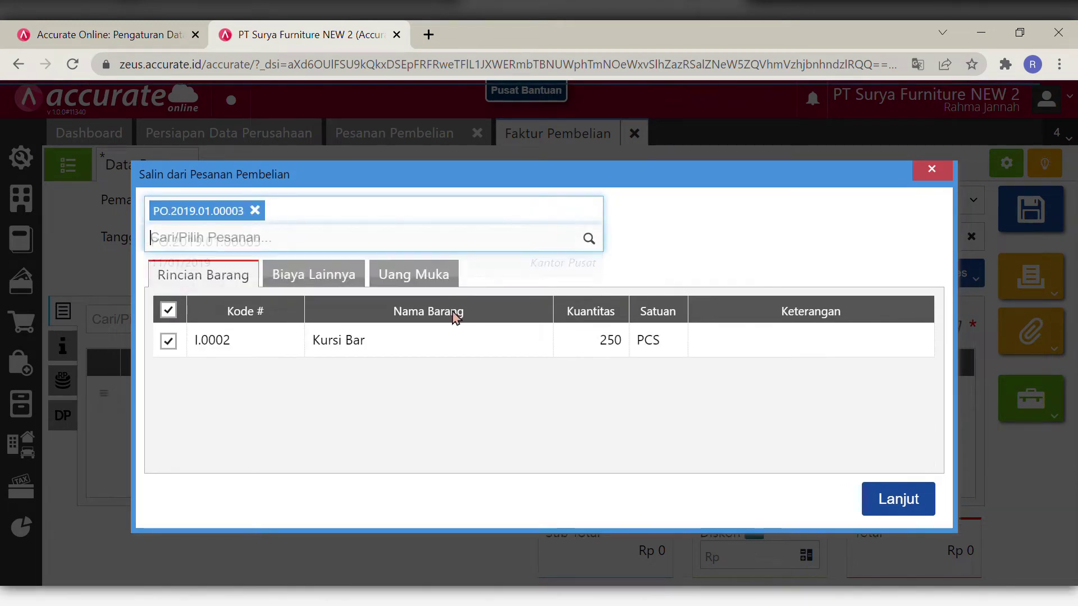
pyautogui.click(895, 484)
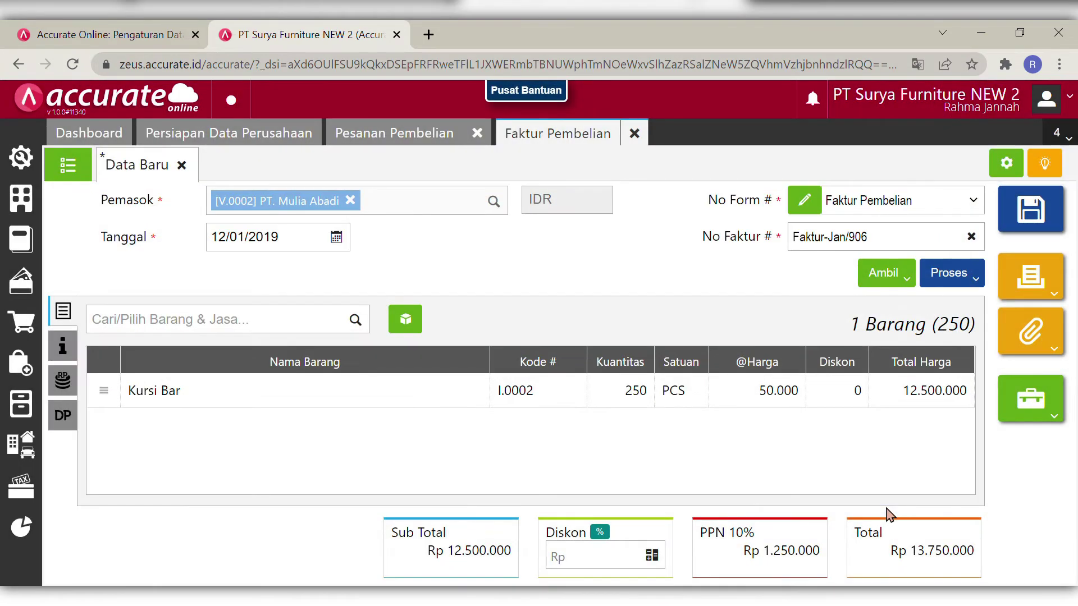
# - Set the warehouse (Gudang) of the invoice's Kursi Bar item to Depan
pyautogui.click(407, 321)
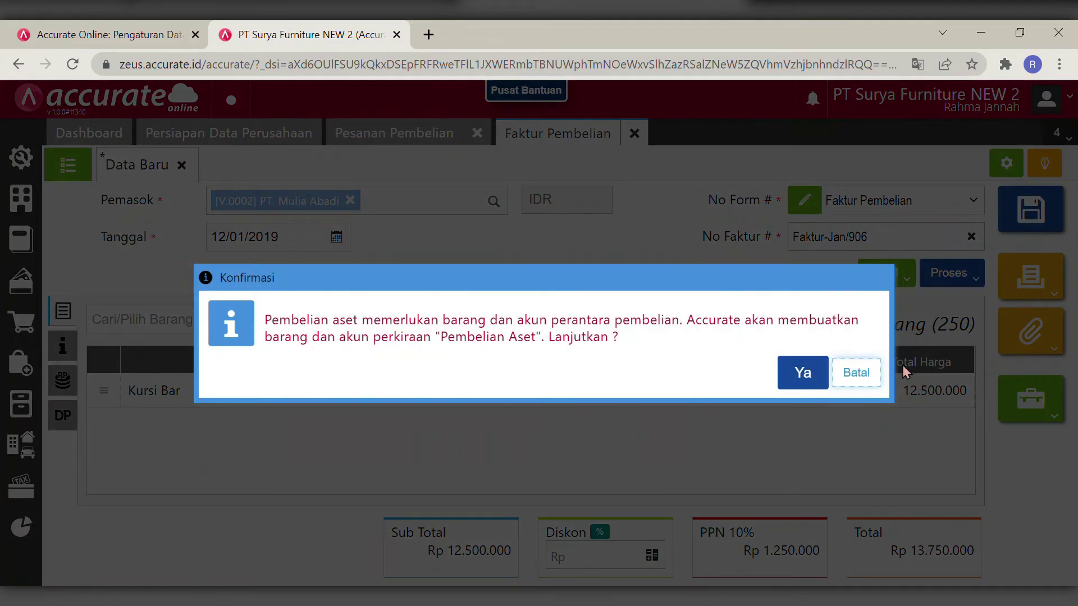
pyautogui.click(856, 373)
pyautogui.click(720, 390)
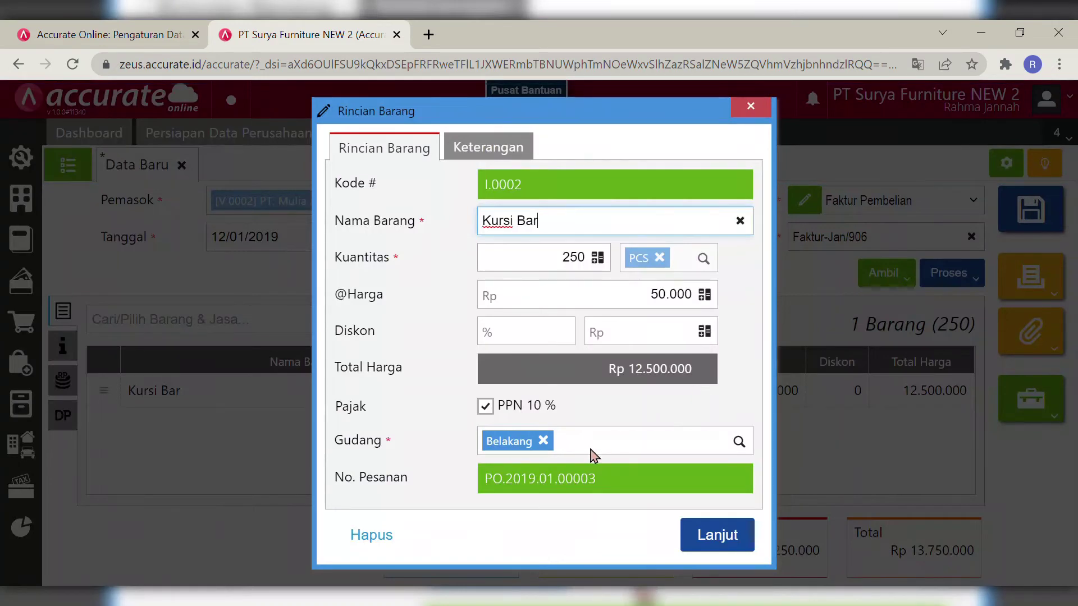
pyautogui.click(746, 447)
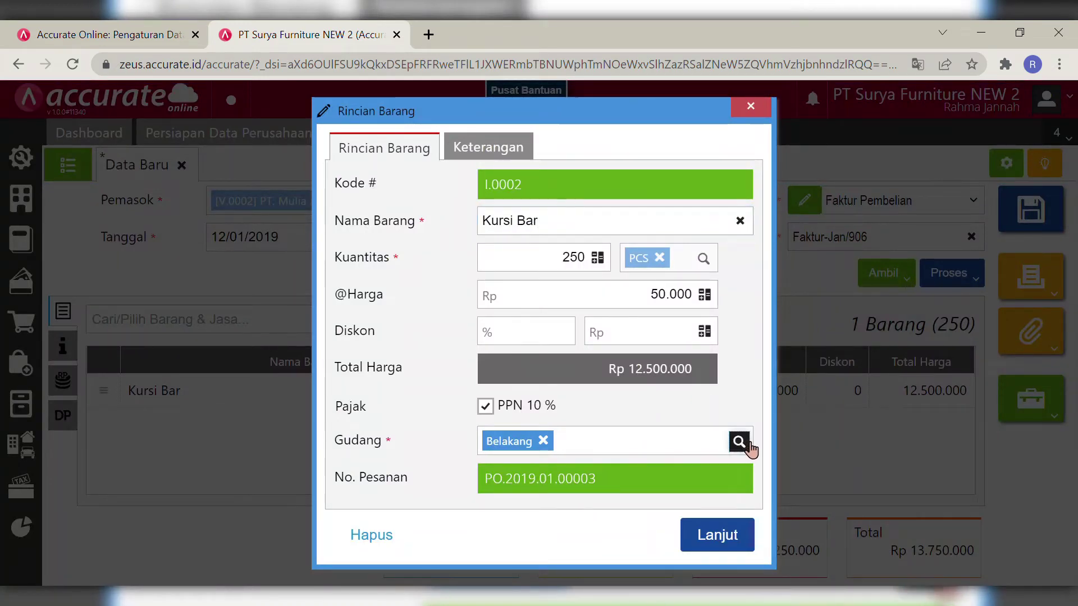
pyautogui.click(616, 477)
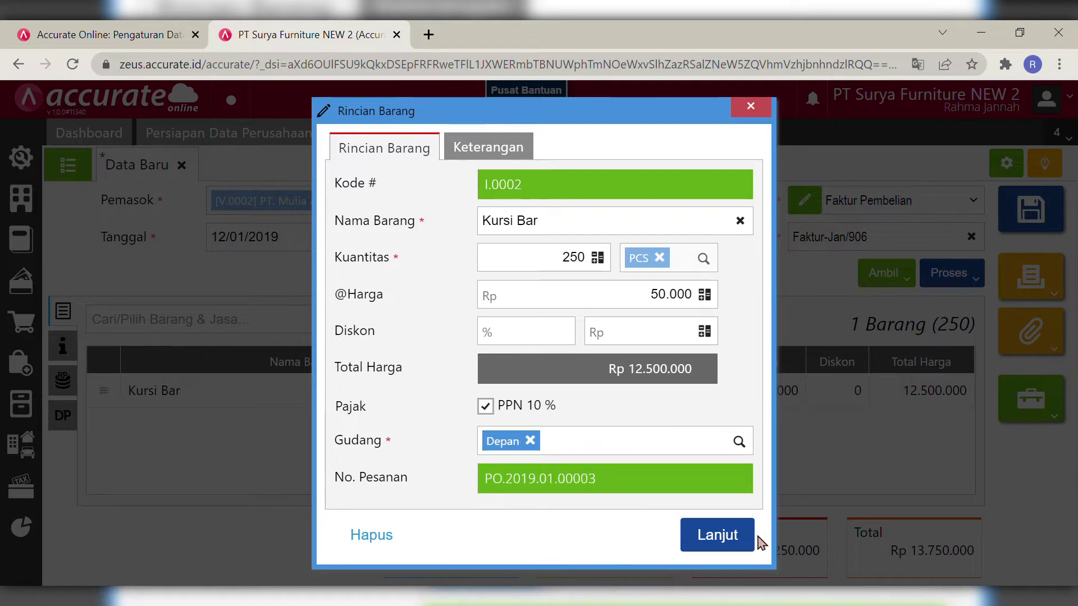
pyautogui.click(725, 535)
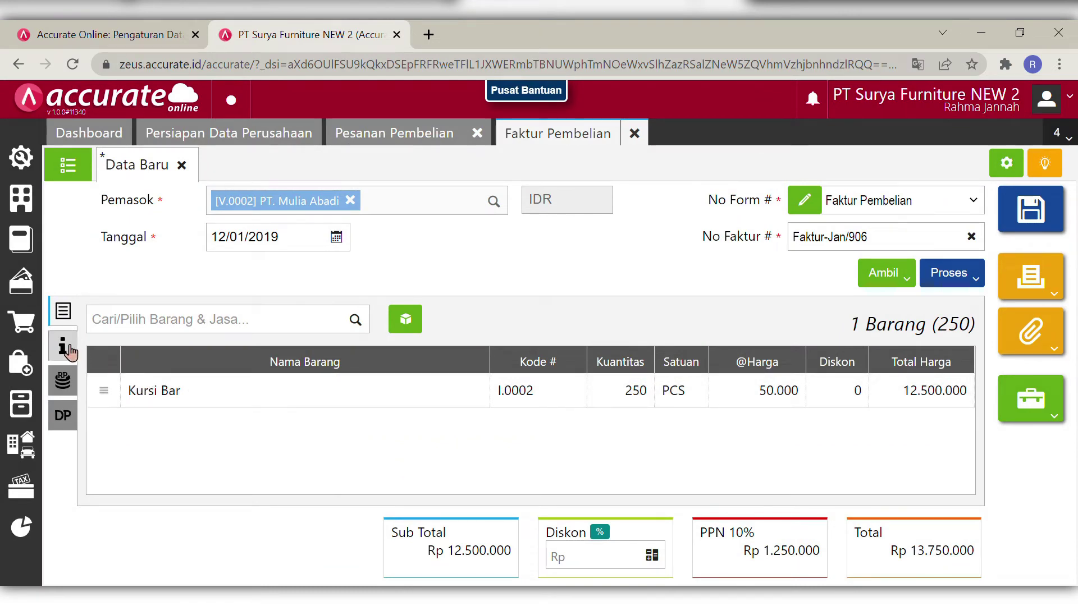
# - Replace the description (Keterangan) in the invoice's additional info with "Penerimaan barang atas pesanan tanggal 11 Januari 2019"
pyautogui.click(66, 350)
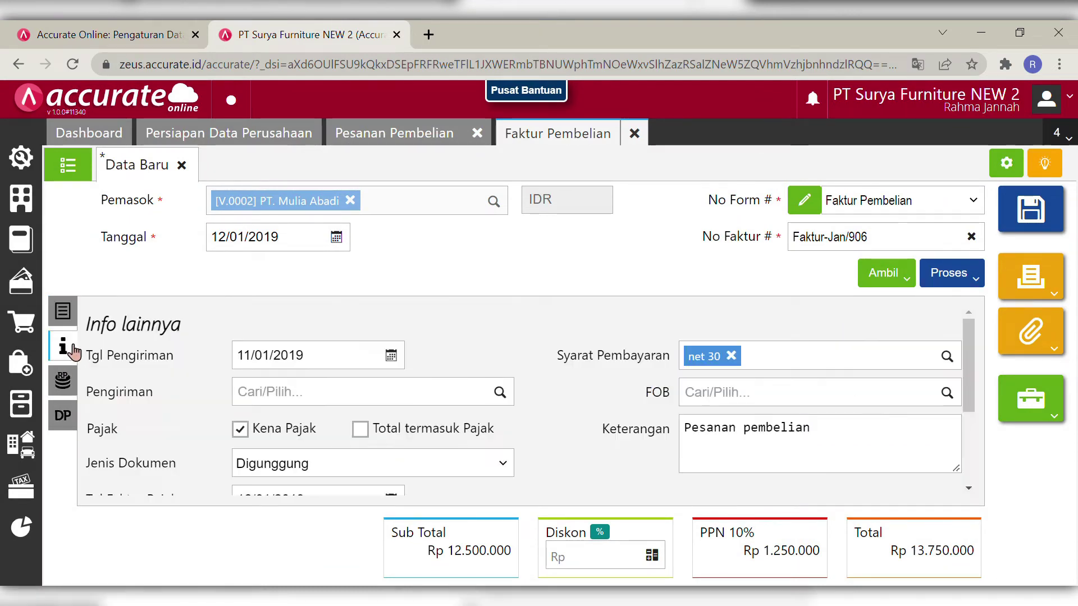
pyautogui.moveTo(829, 451); pyautogui.dragTo(676, 436)
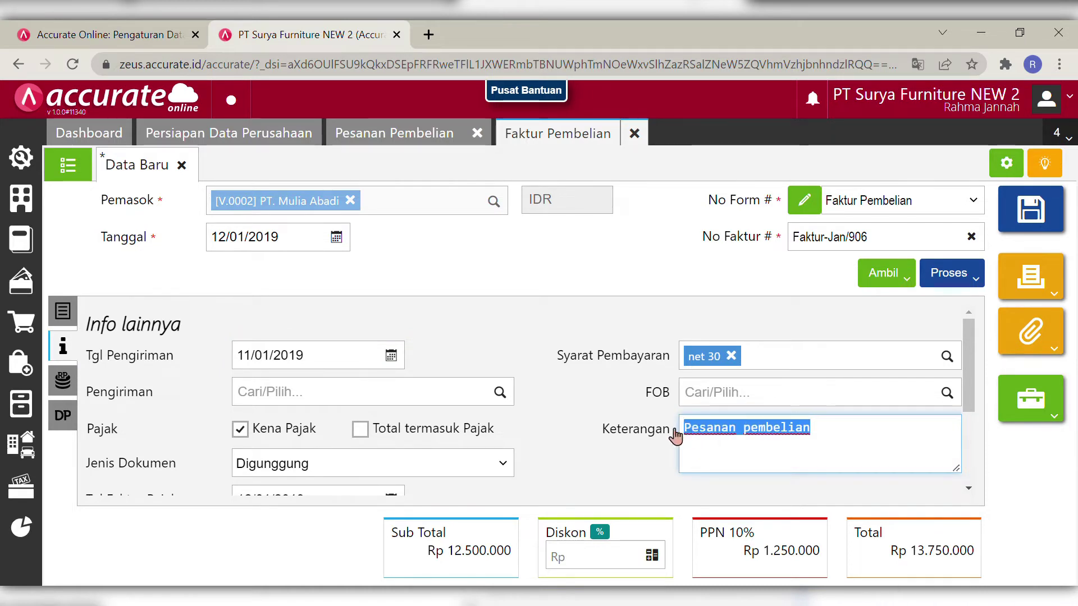
pyautogui.press('BackSpace')
pyautogui.write('Pene')
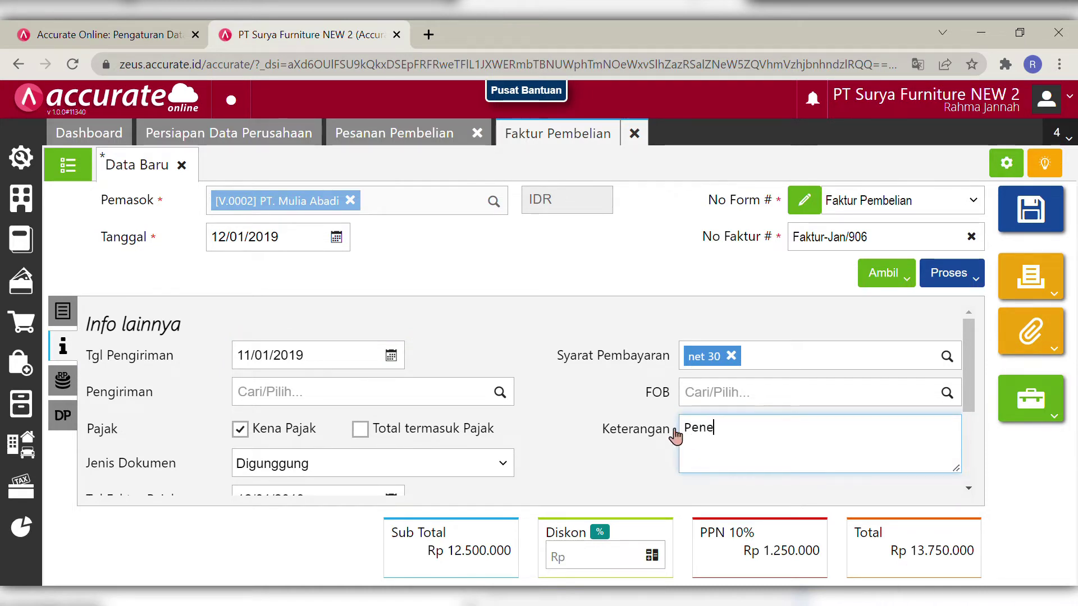
pyautogui.write('rimaan barang ')
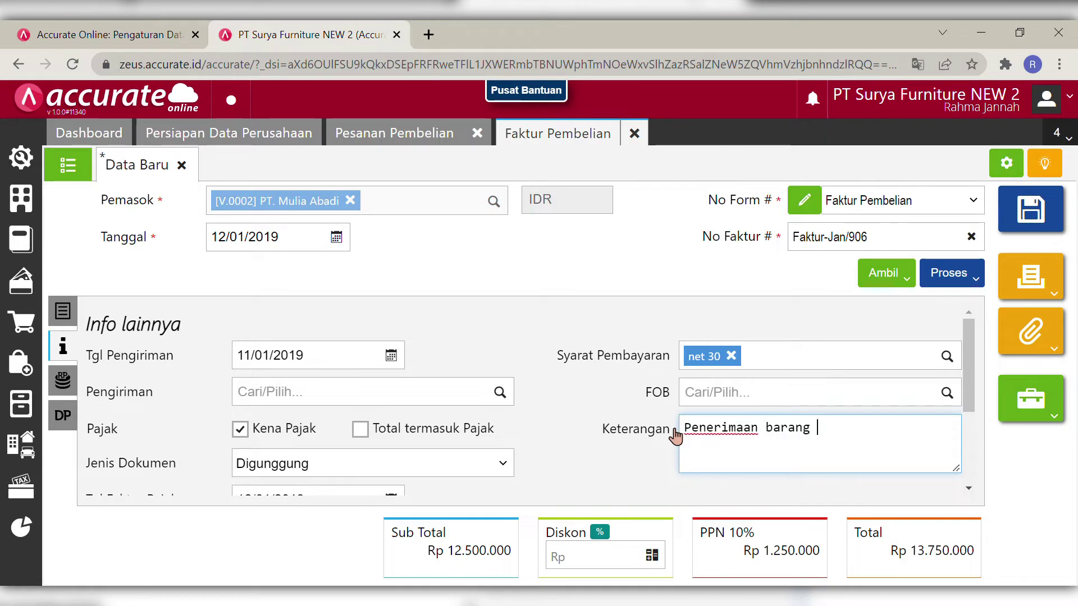
pyautogui.write('atas pesanan t')
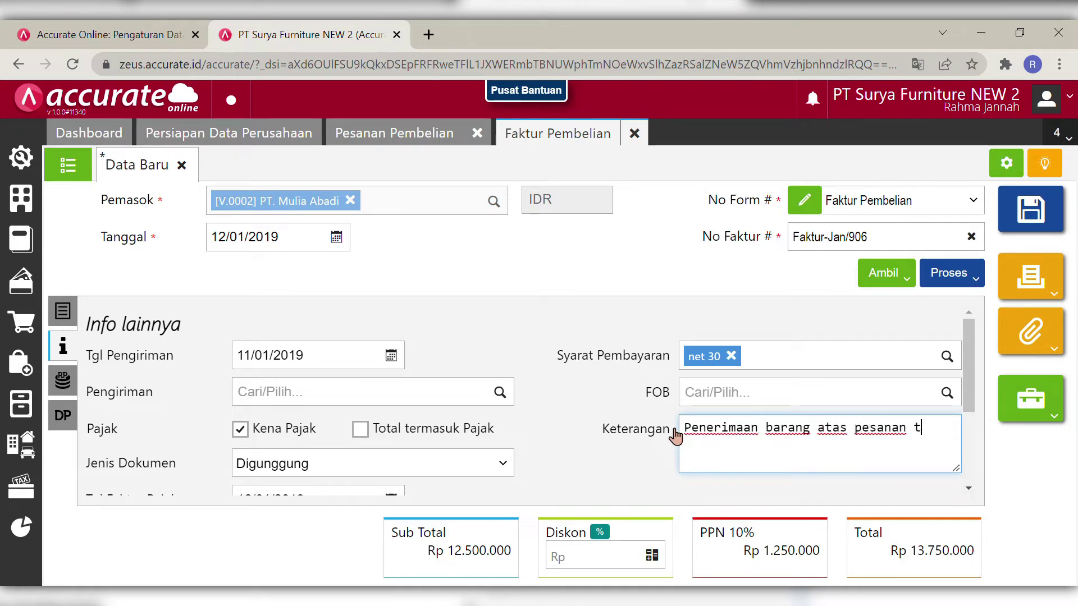
pyautogui.write('anggal 11')
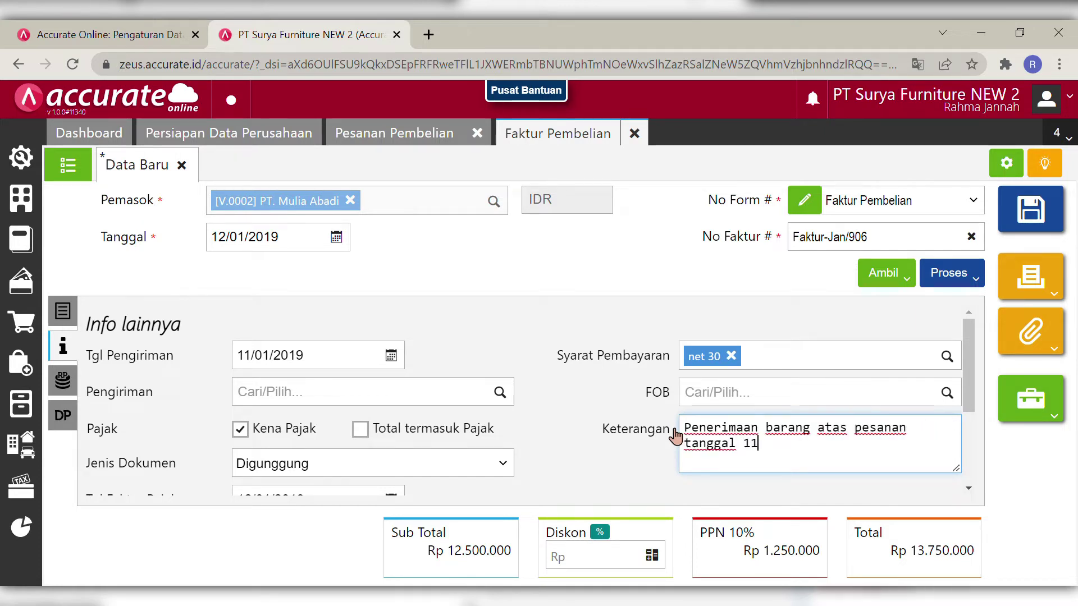
pyautogui.write(' Januari ')
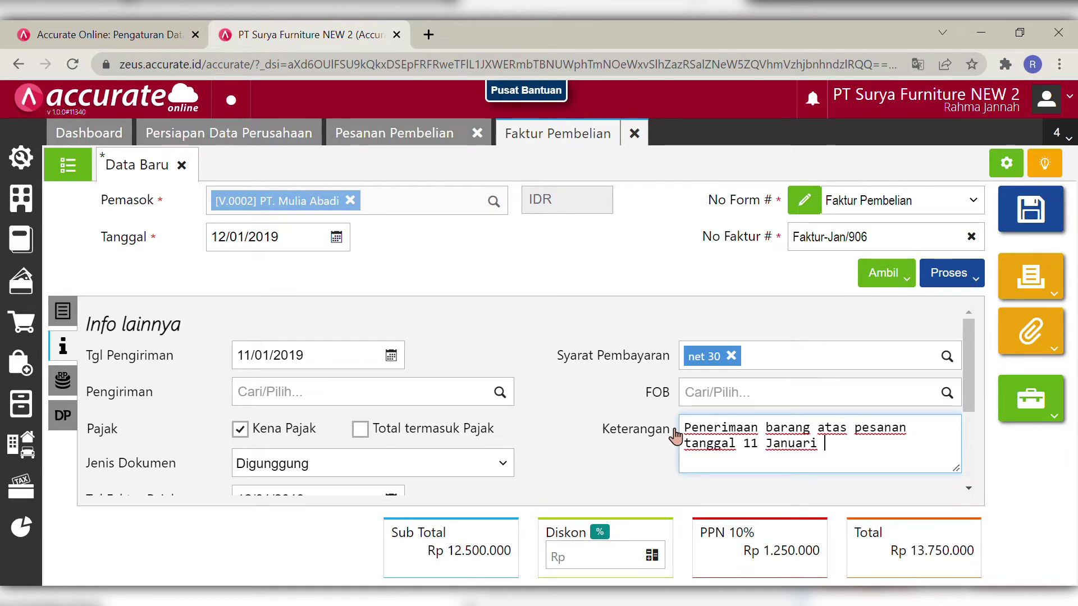
pyautogui.write('2019')
pyautogui.click(582, 450)
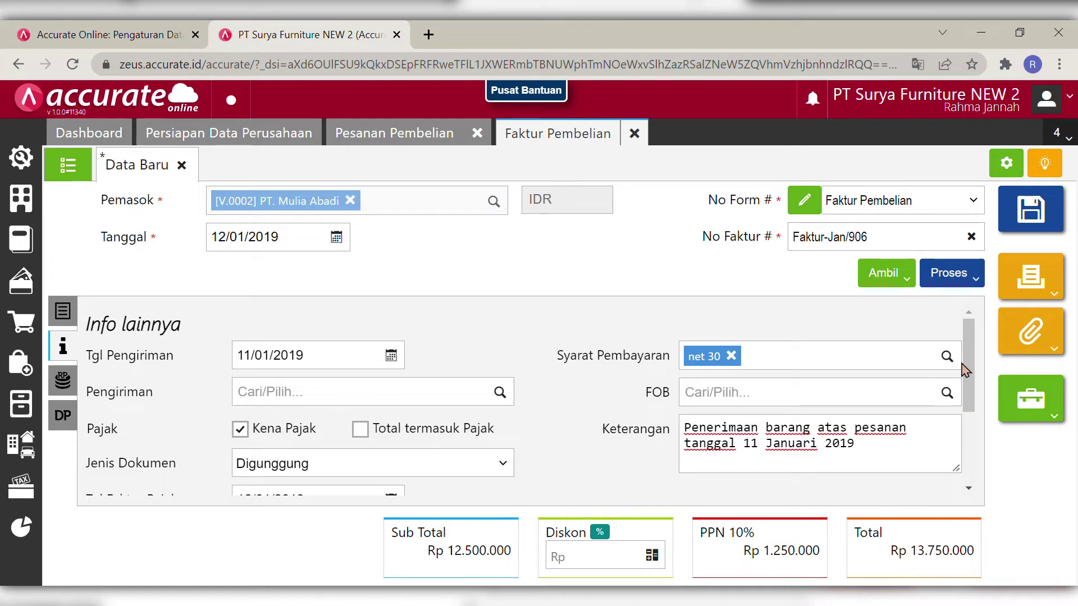
# - Apply the supplier's down payment (Uang Muka) of Rp 7.500.000 dated 10/01/2019 to the purchase invoice
pyautogui.moveTo(968, 368); pyautogui.dragTo(929, 318)
pyautogui.click(73, 414)
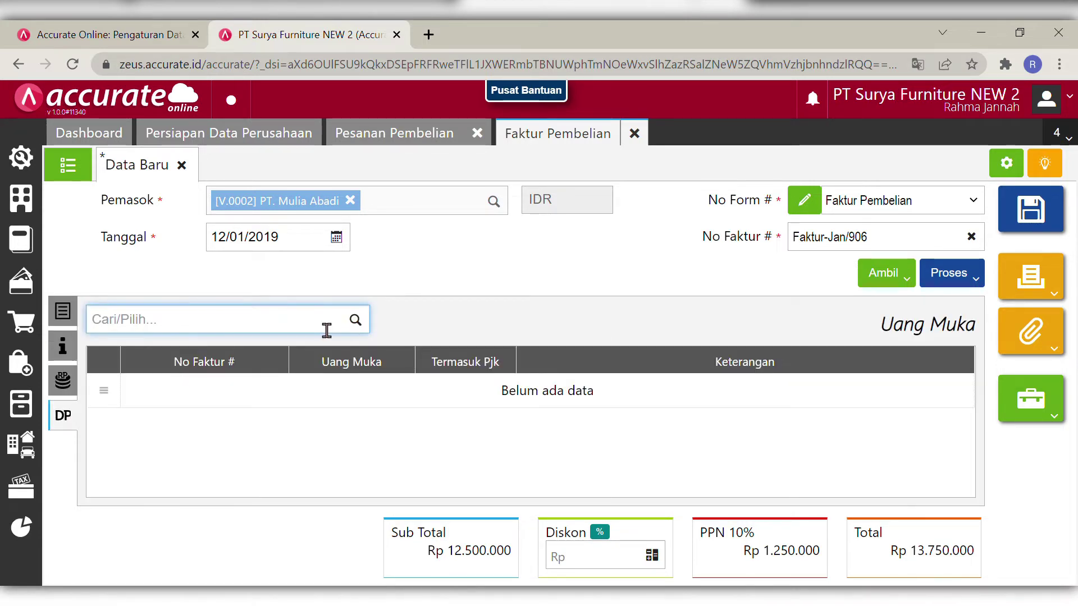
pyautogui.click(356, 320)
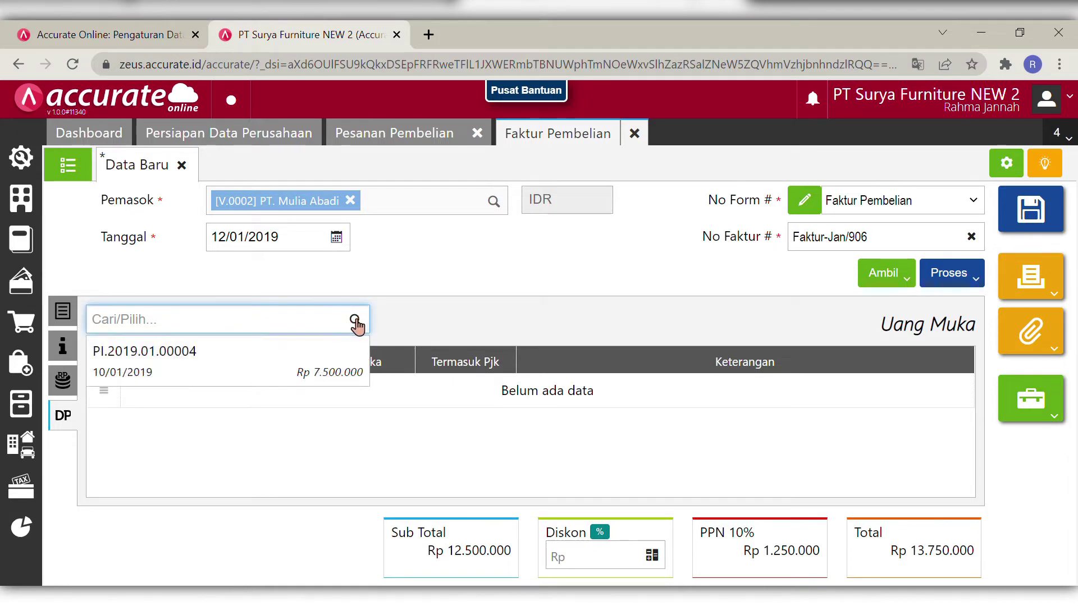
pyautogui.click(304, 368)
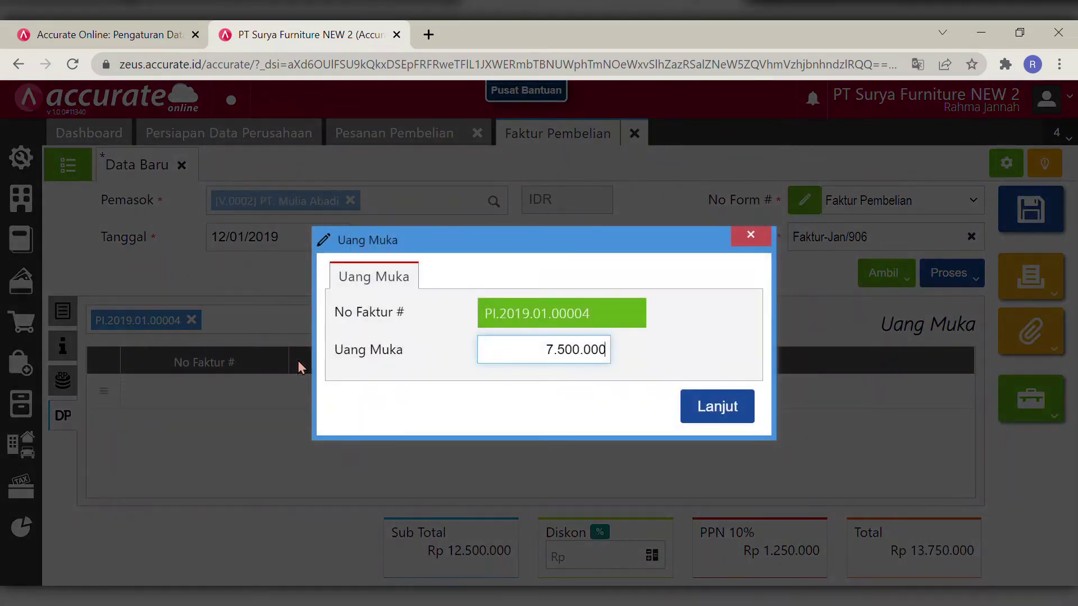
pyautogui.click(728, 417)
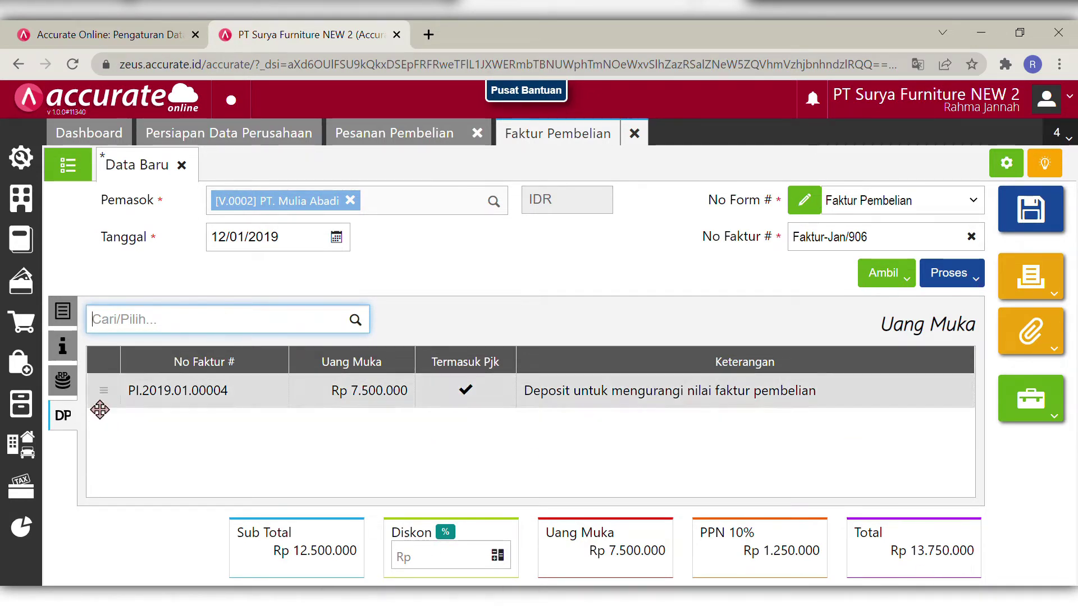
# - Review the purchase invoice's additional info and item details, and save the invoice
pyautogui.click(68, 354)
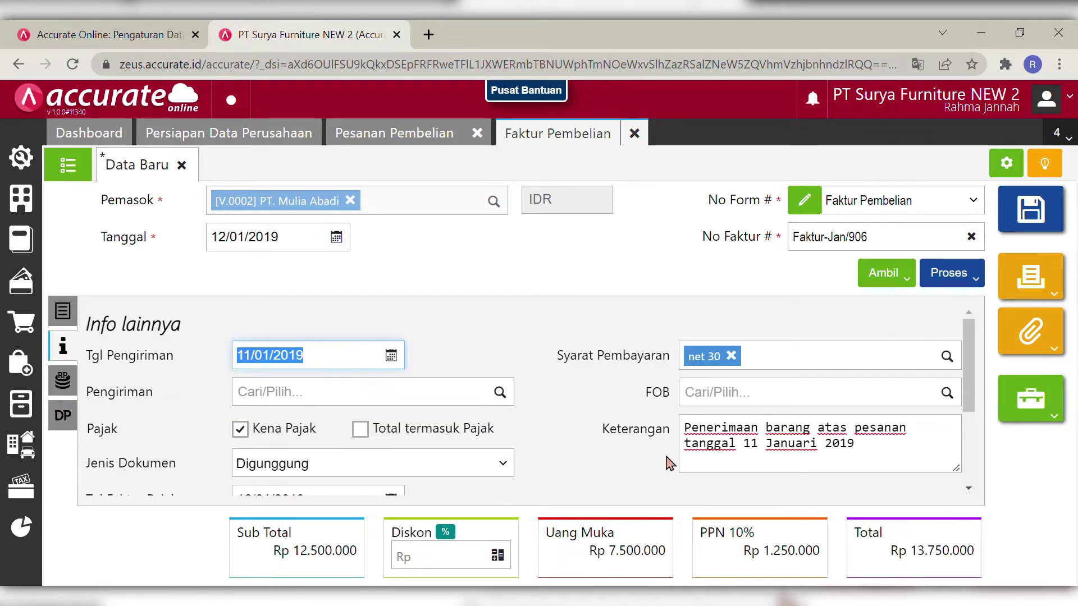
pyautogui.click(72, 316)
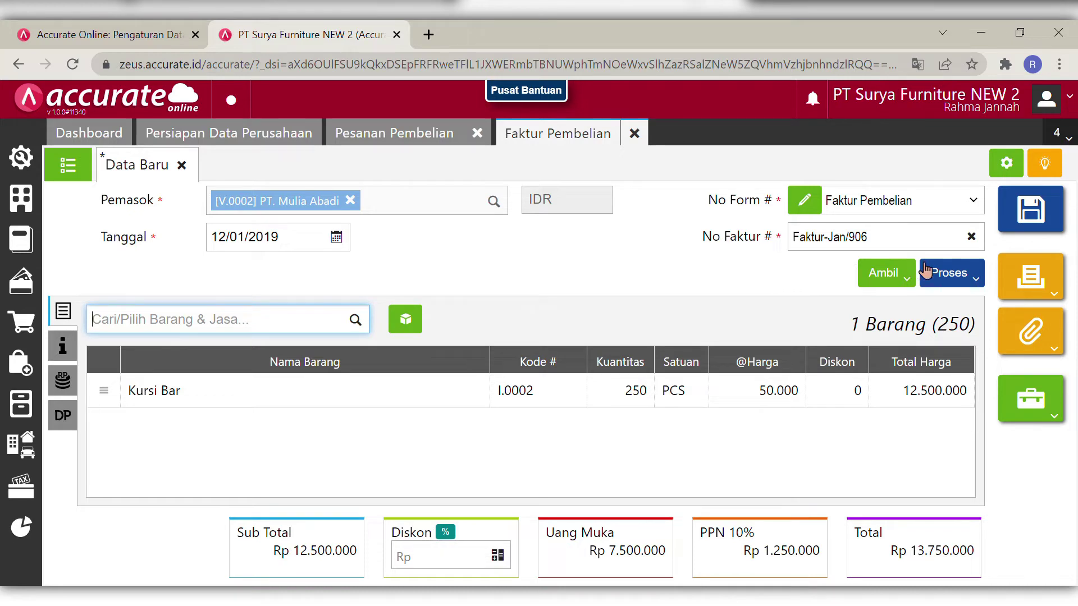
pyautogui.click(1030, 221)
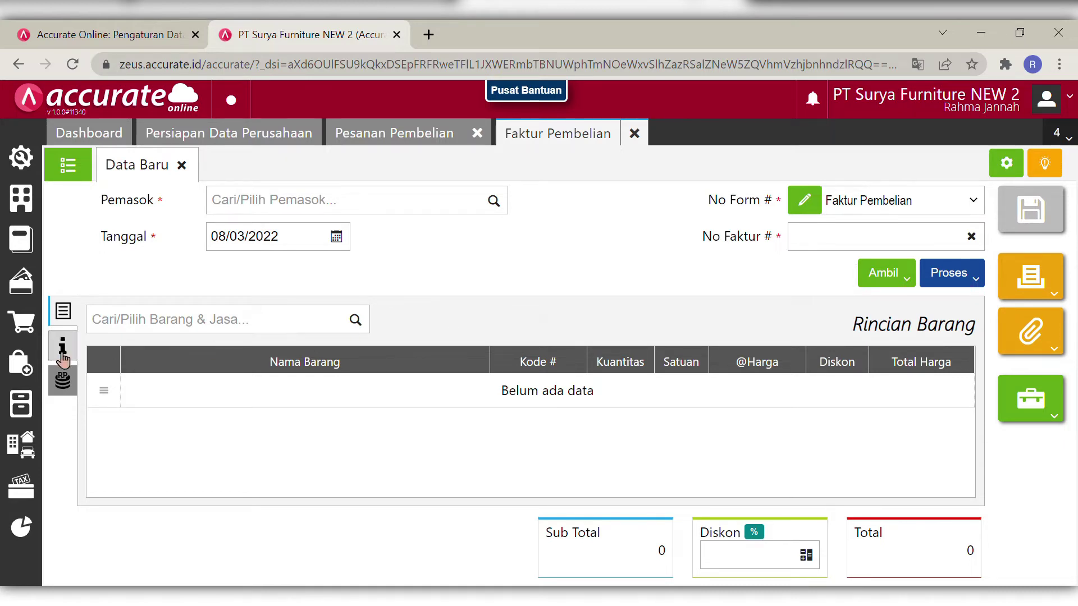
# - Create a new purchase return (Retur Pembelian) with PT. Mulia Abadi as the supplier
pyautogui.click(31, 362)
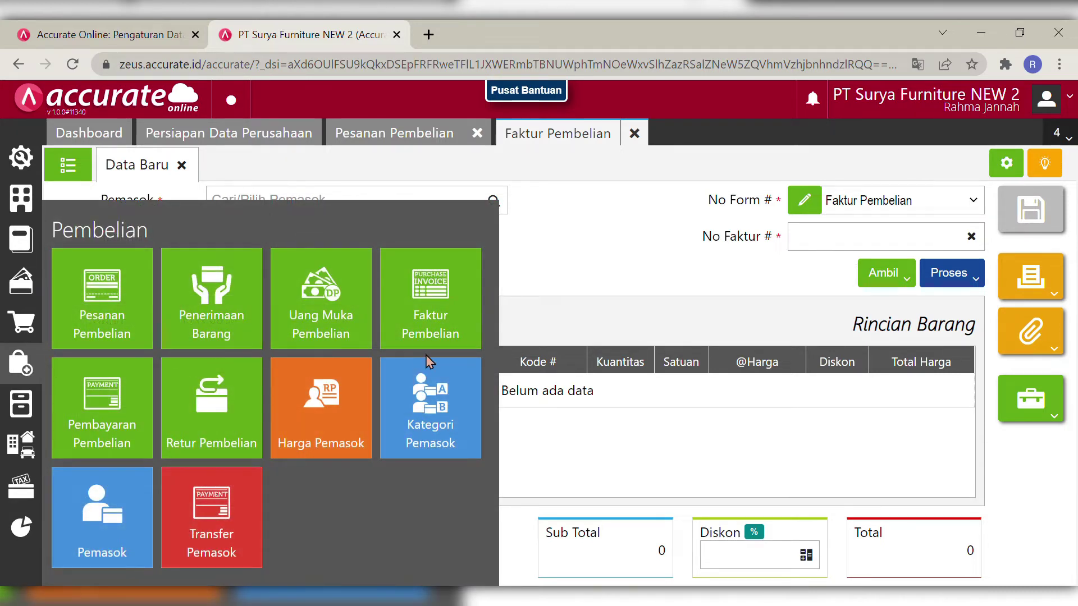
pyautogui.click(242, 429)
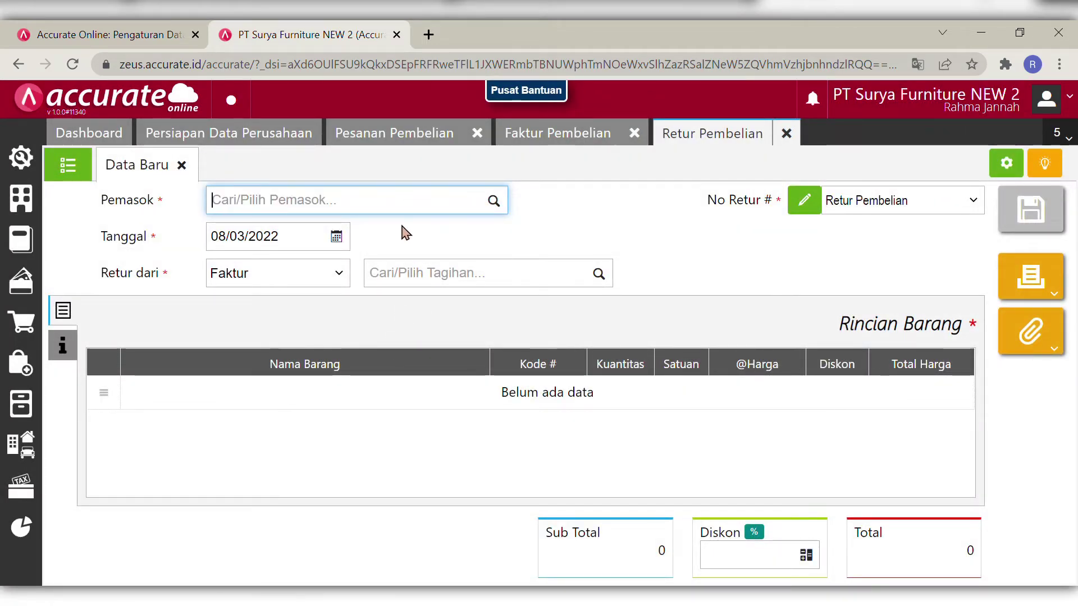
pyautogui.write('muli')
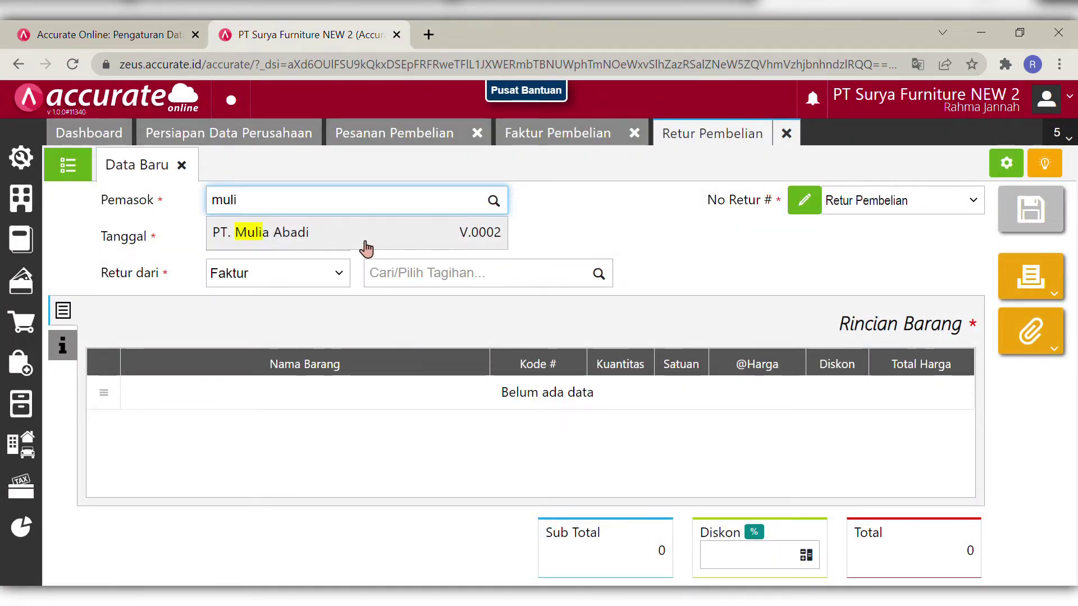
pyautogui.click(366, 245)
# - Set the purchase return's date (Tanggal) to 12/01/2019
pyautogui.click(287, 247)
pyautogui.press('BackSpace')
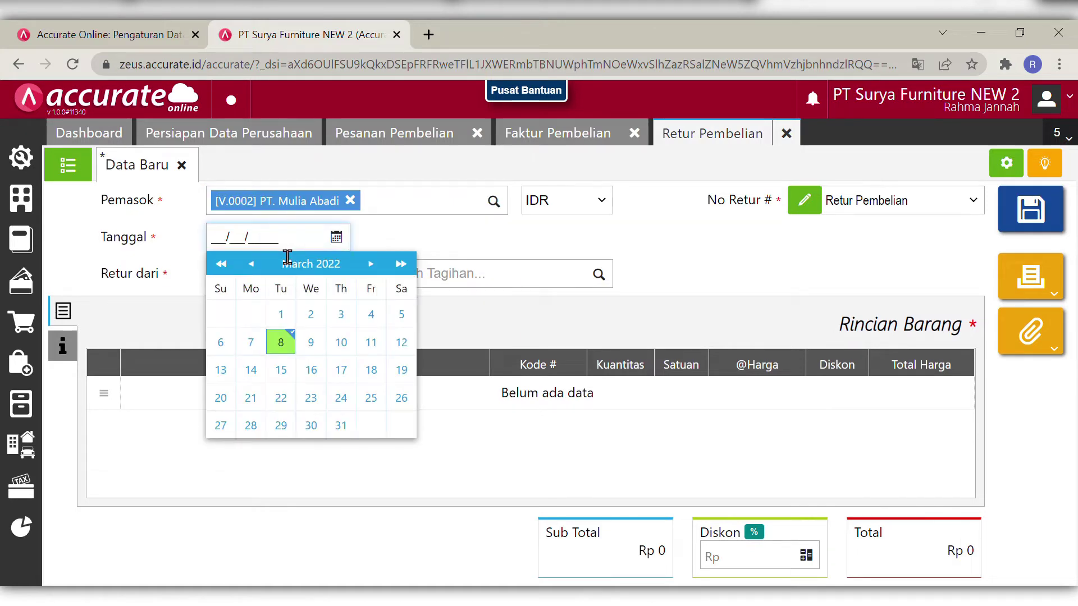
pyautogui.write('12/01/2019')
pyautogui.press('Return')
pyautogui.press('Tab')
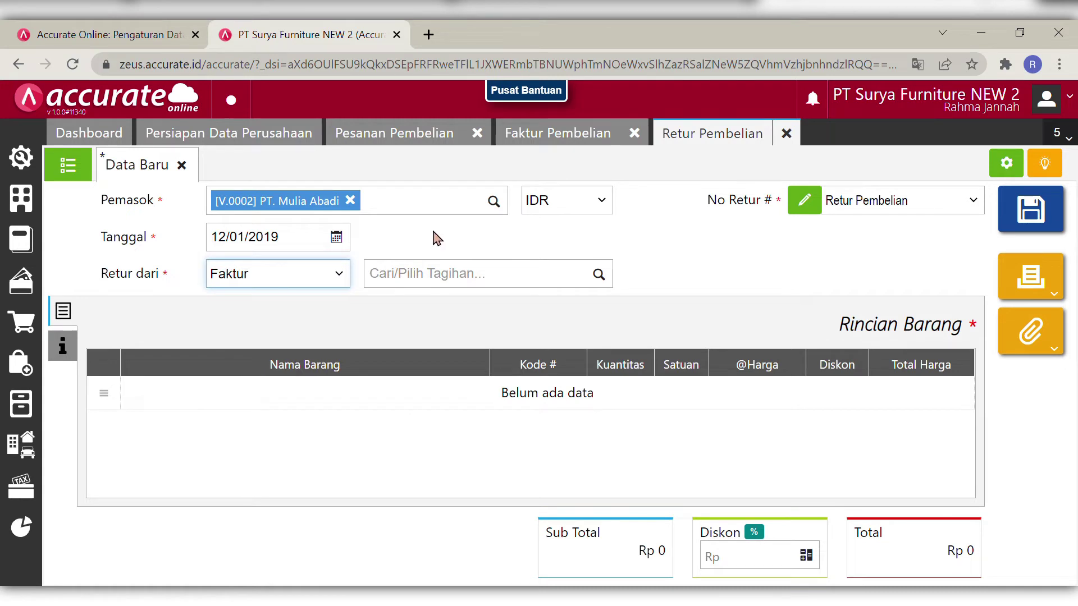
# - Base the return on invoice Faktur-Jan/906 and bring in its Kursi Bar item
pyautogui.click(599, 277)
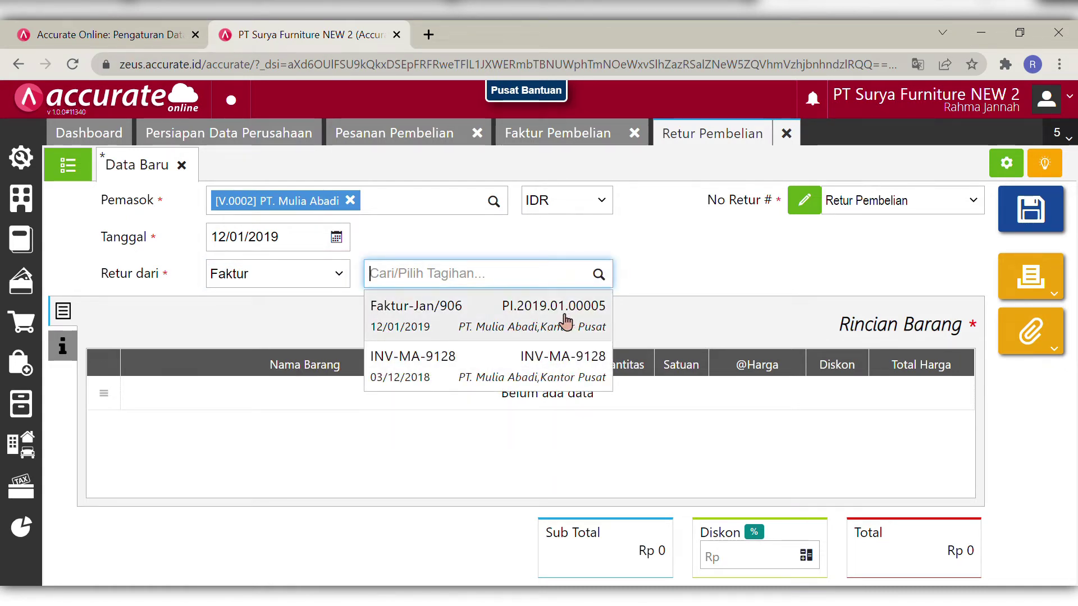
pyautogui.click(475, 326)
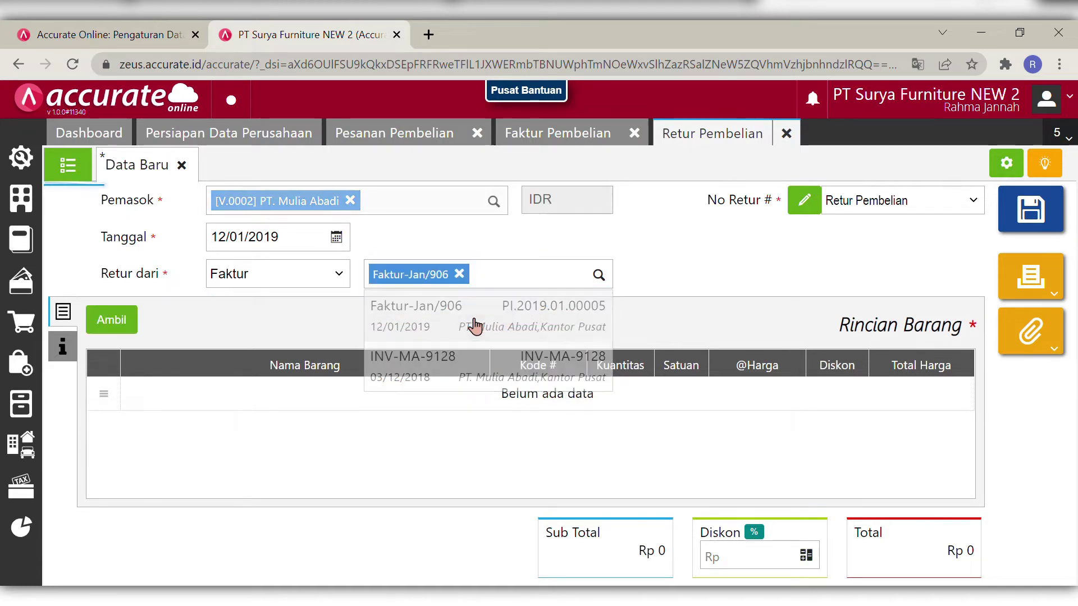
pyautogui.click(111, 320)
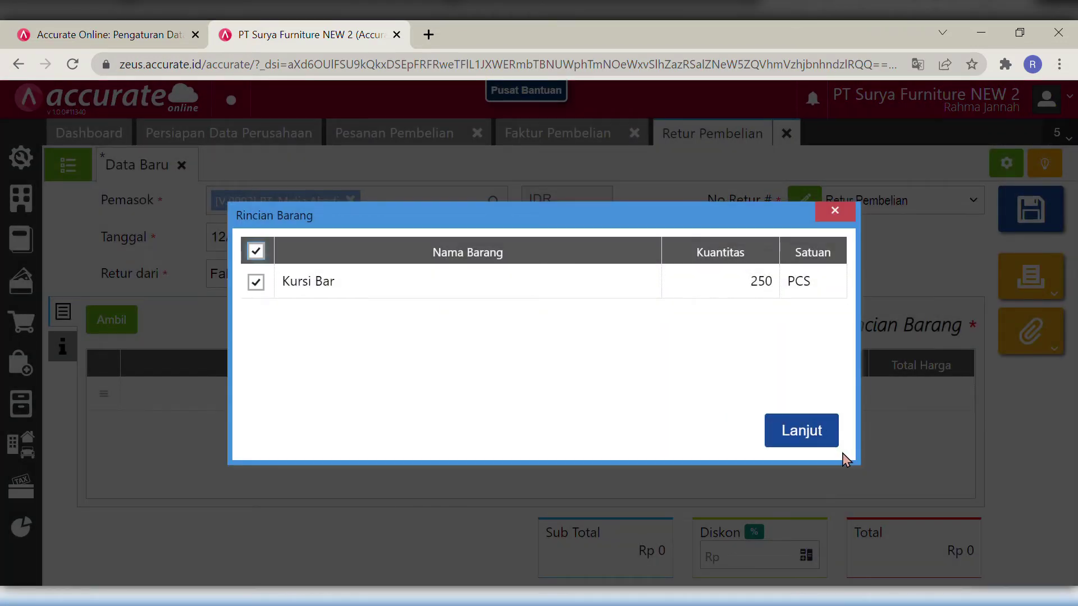
pyautogui.click(804, 438)
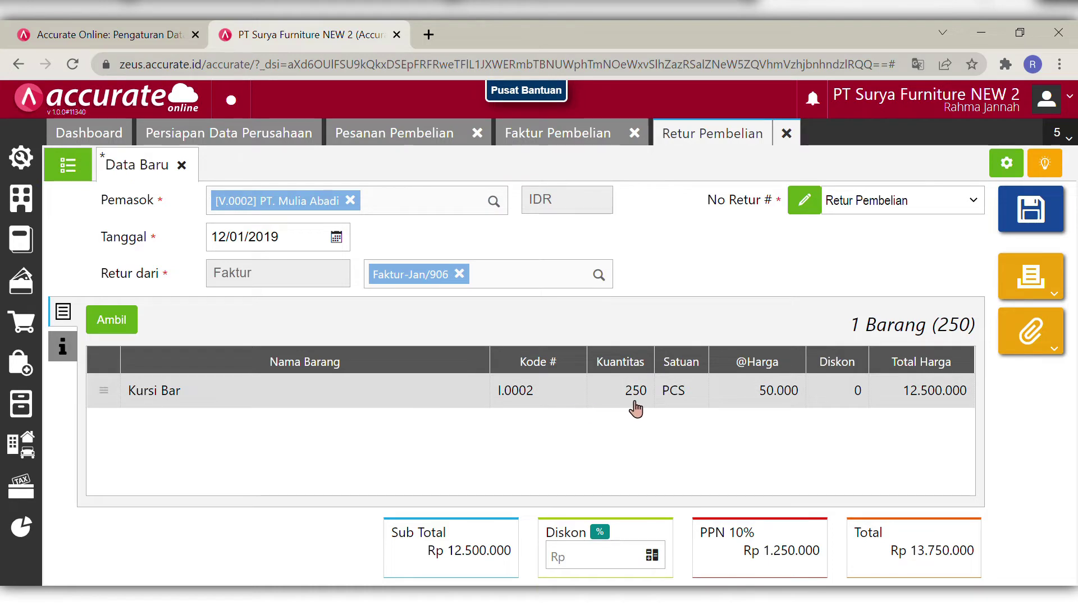
# - Set the returned Kursi Bar quantity (Kuantitas) to 1 PCS
pyautogui.click(644, 400)
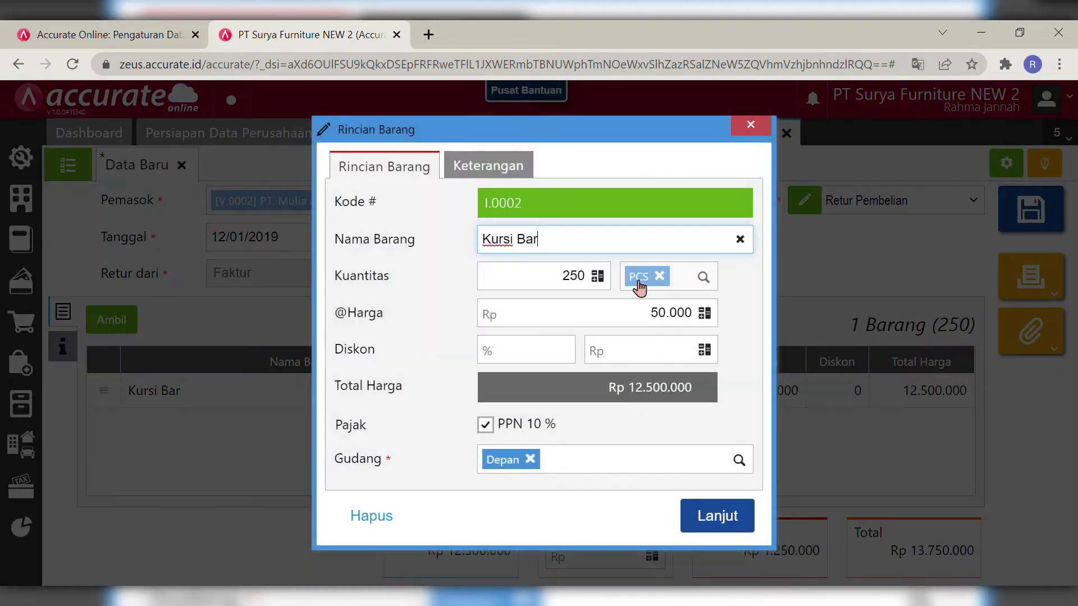
pyautogui.click(584, 284)
pyautogui.moveTo(585, 288); pyautogui.dragTo(604, 289)
pyautogui.press('BackSpace')
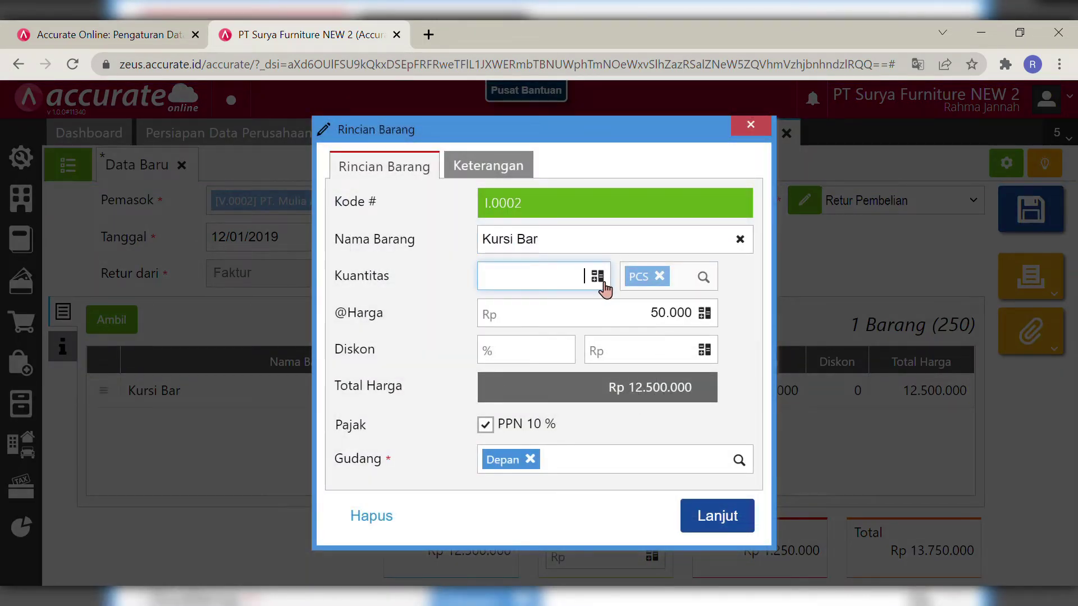
pyautogui.click(740, 409)
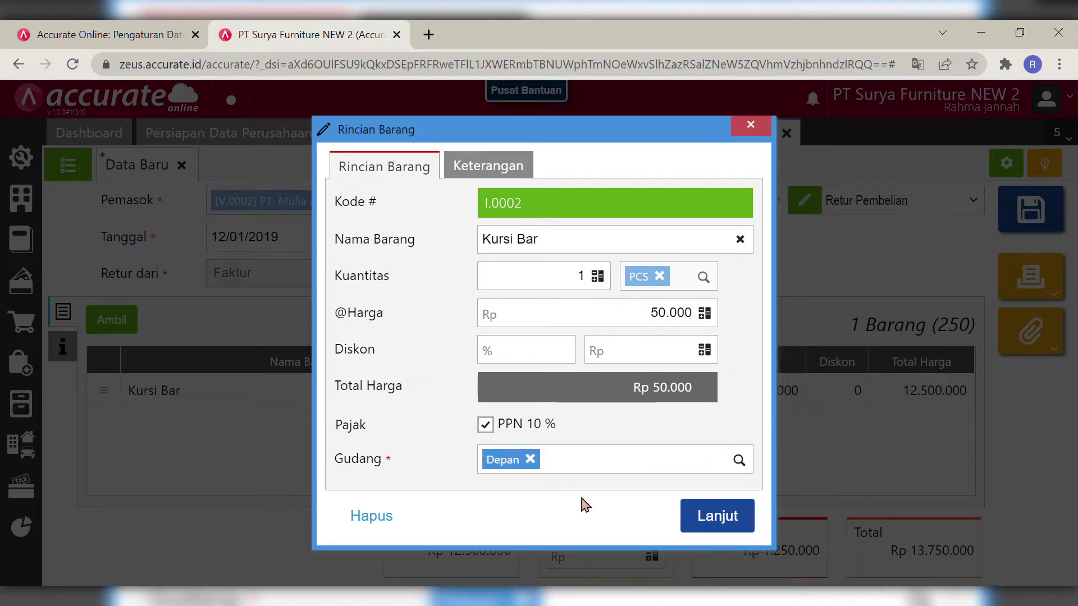
pyautogui.click(724, 519)
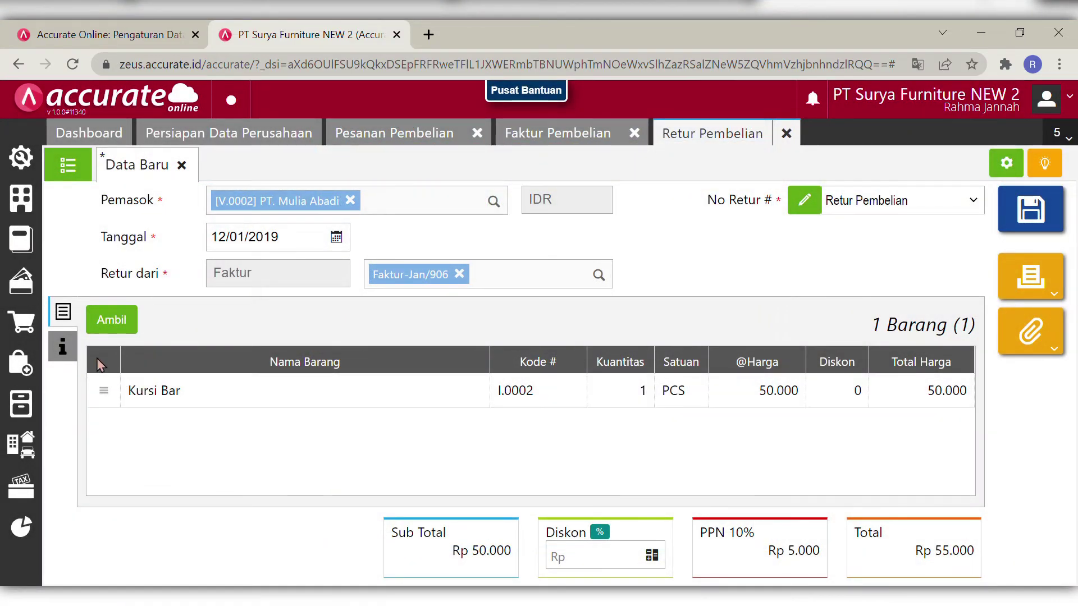
# - Enter "Retur barang karena cacat dan tidak bisa dijual kembali" as the purchase return's Keterangan
pyautogui.click(81, 354)
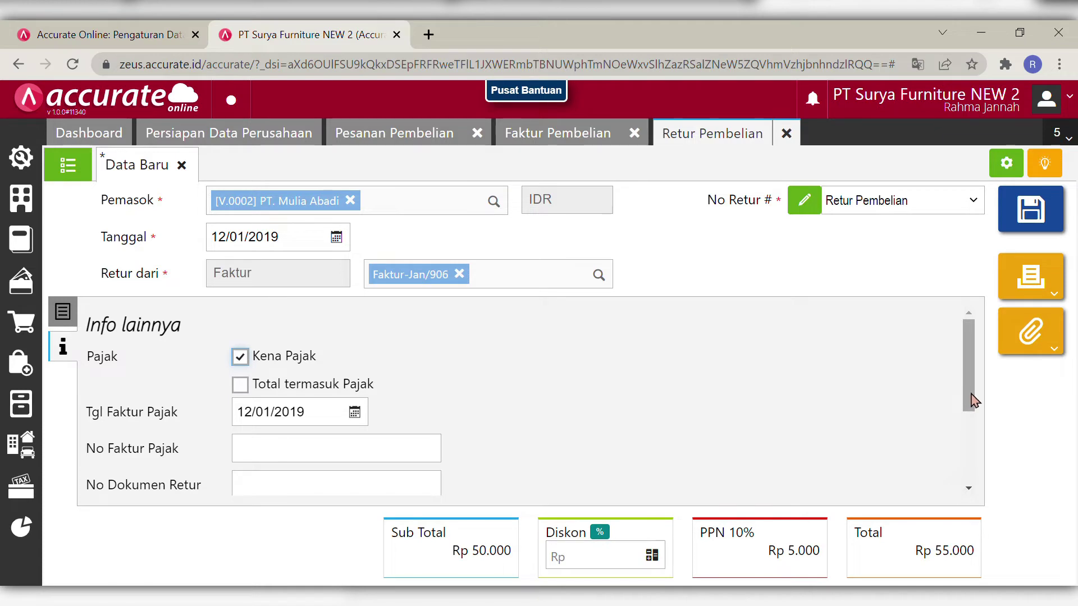
pyautogui.moveTo(974, 399); pyautogui.dragTo(972, 471)
pyautogui.click(391, 476)
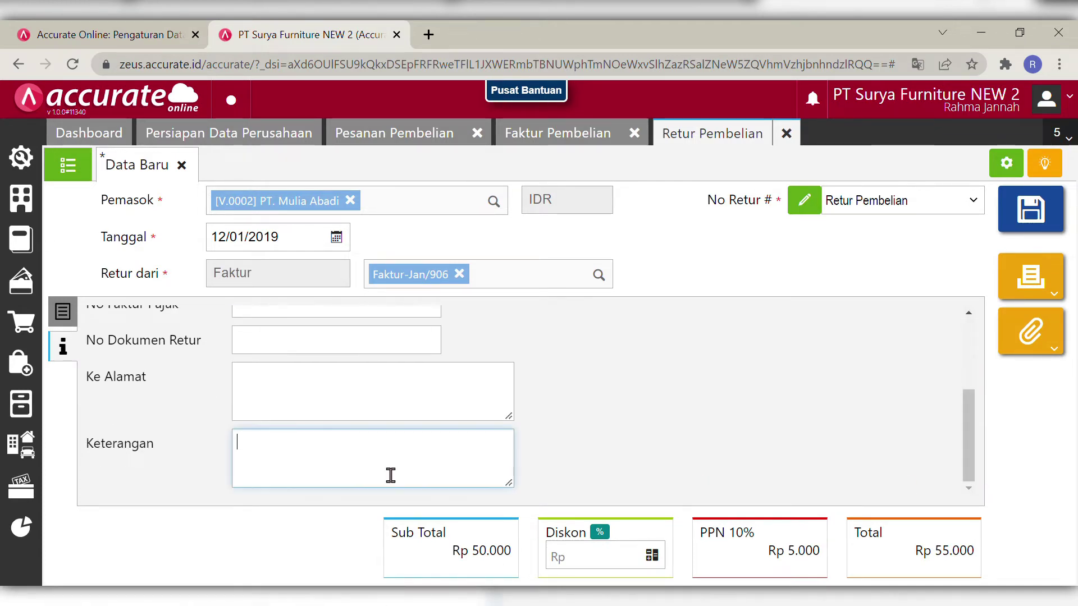
pyautogui.write('Retur ')
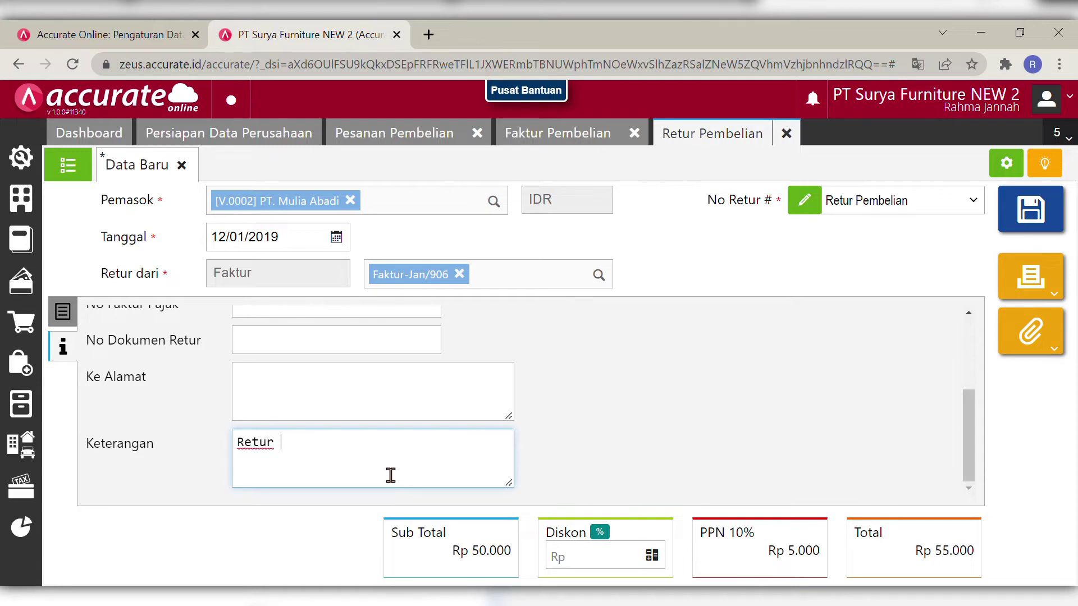
pyautogui.write('barang karena ')
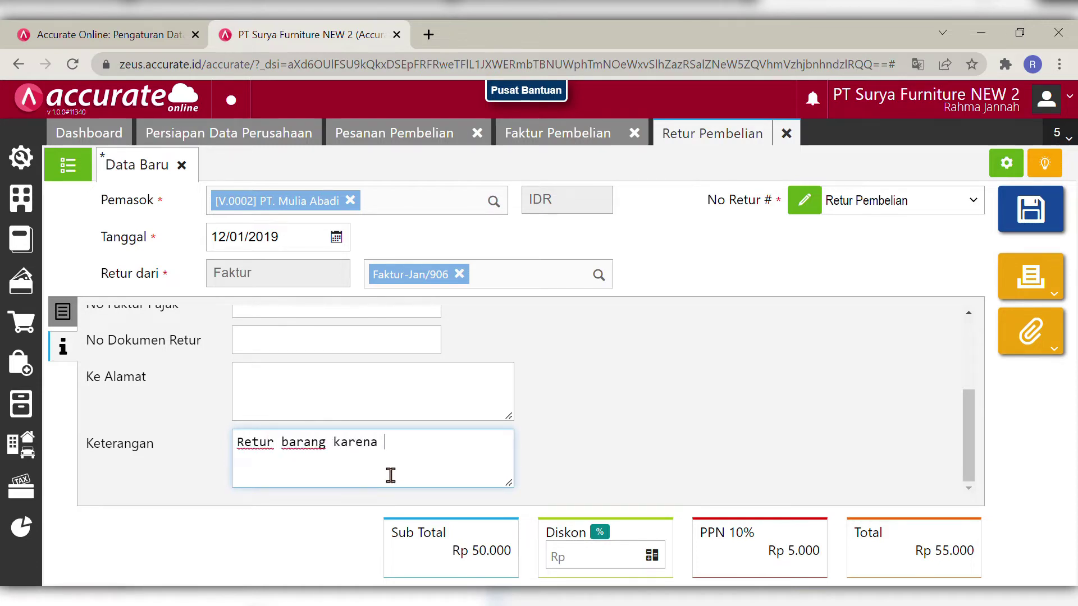
pyautogui.write('cacat dan t')
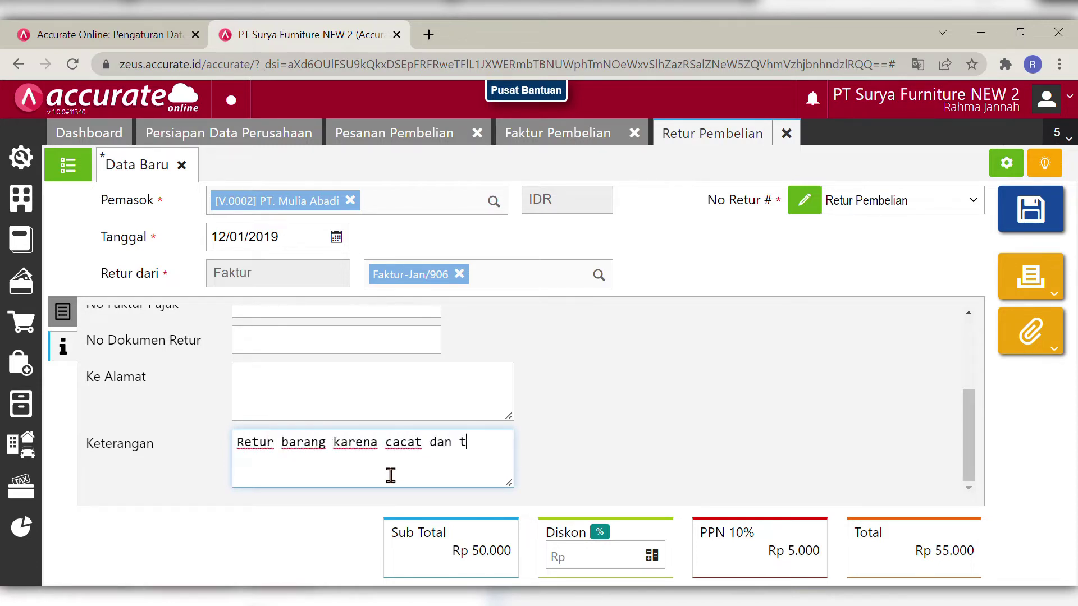
pyautogui.write('idak bisa duju')
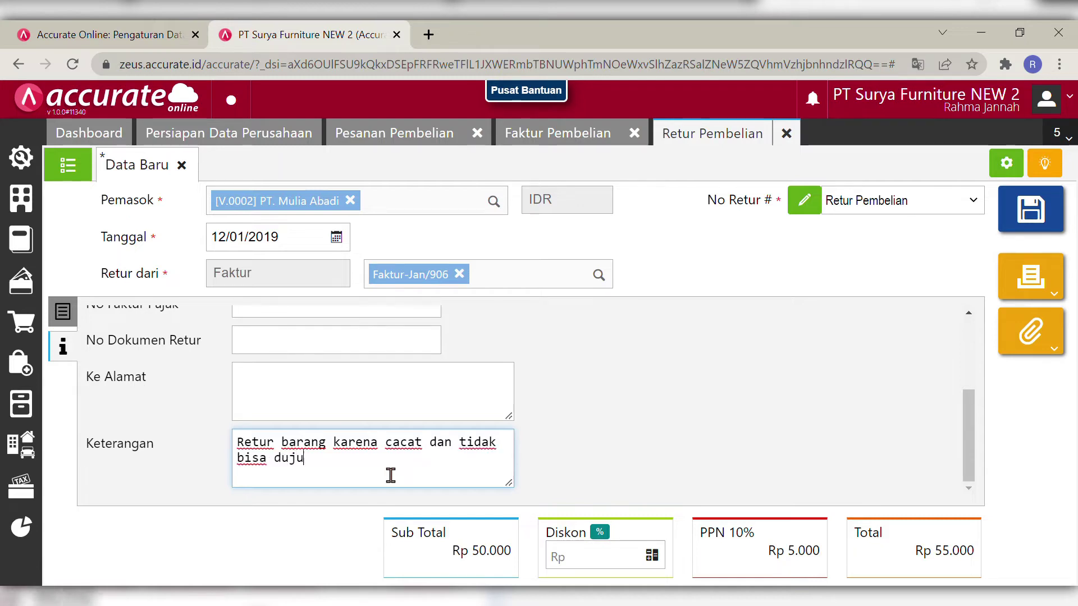
pyautogui.press('BackSpace')
pyautogui.press('BackSpace')
pyautogui.press('BackSpace')
pyautogui.write('ijual kembali')
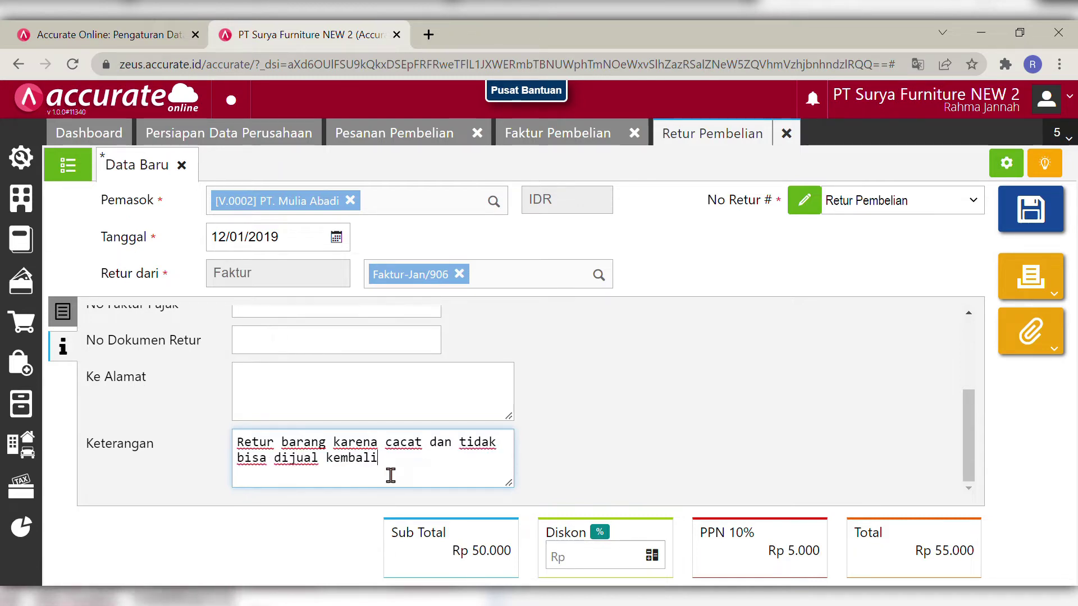
pyautogui.click(636, 420)
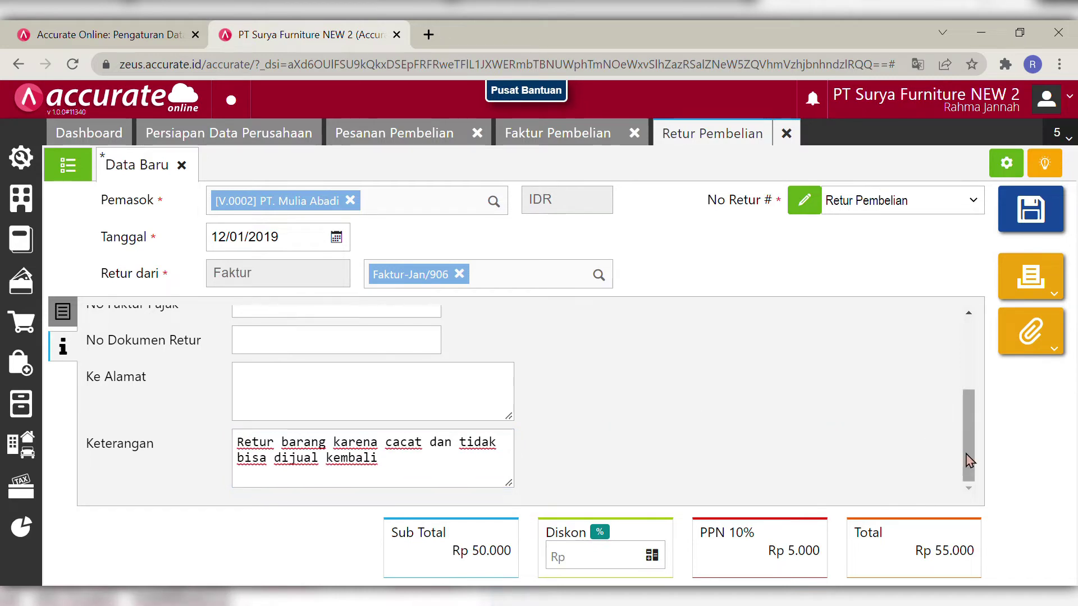
pyautogui.moveTo(967, 462); pyautogui.dragTo(939, 332)
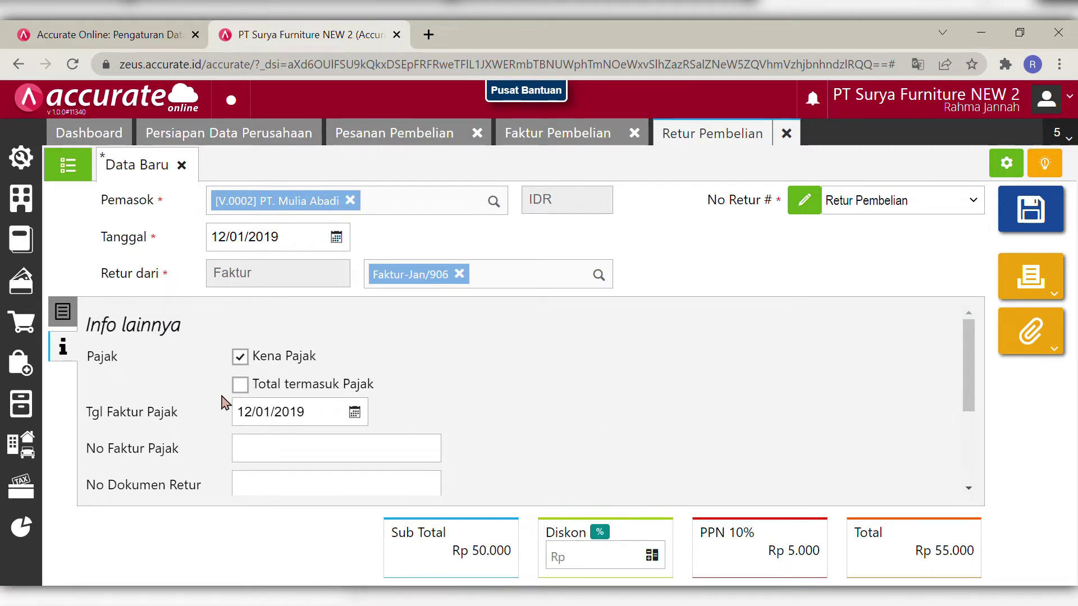
# - Review the Kursi Bar item details of the purchase return and save the return
pyautogui.click(63, 312)
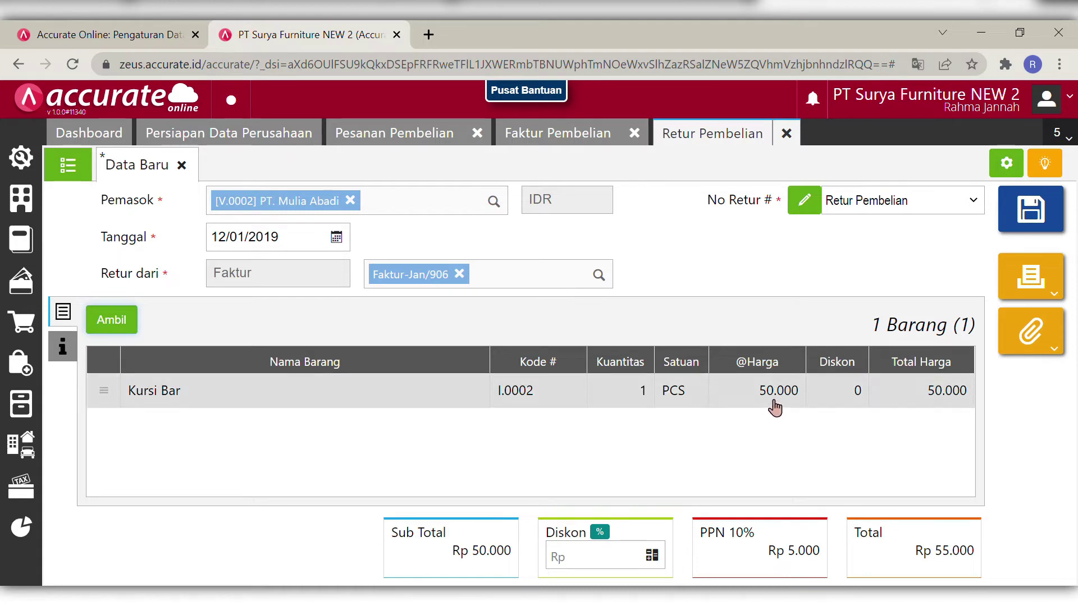
pyautogui.click(746, 391)
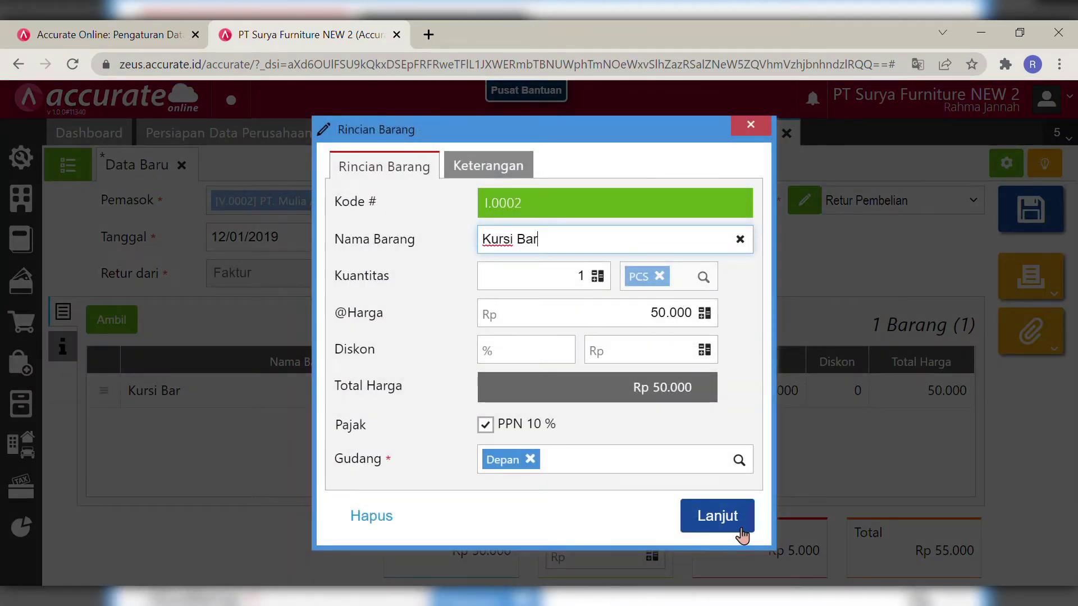
pyautogui.click(724, 520)
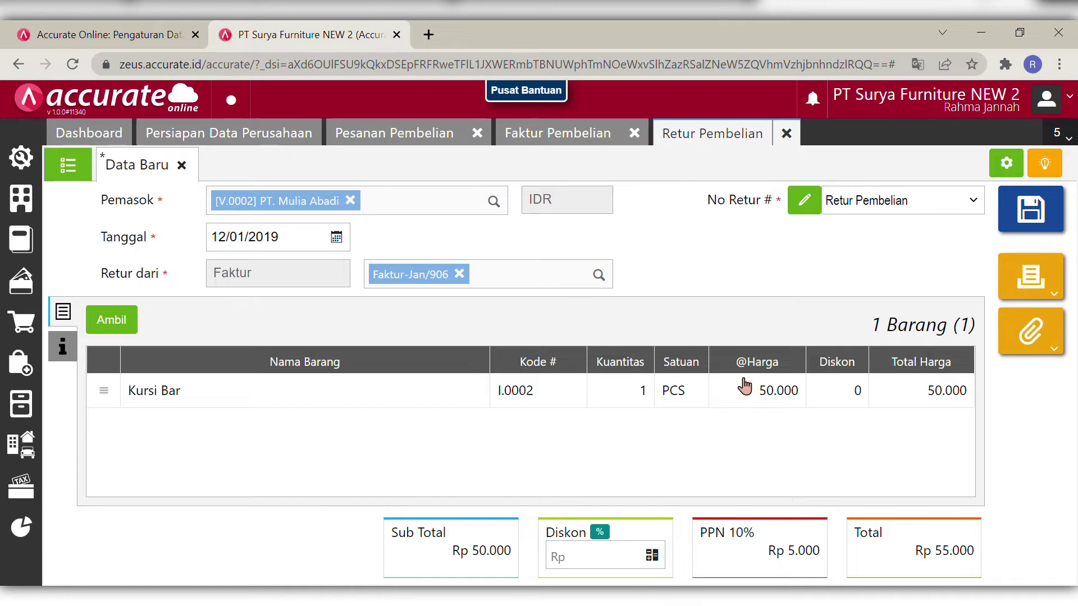
pyautogui.click(1037, 214)
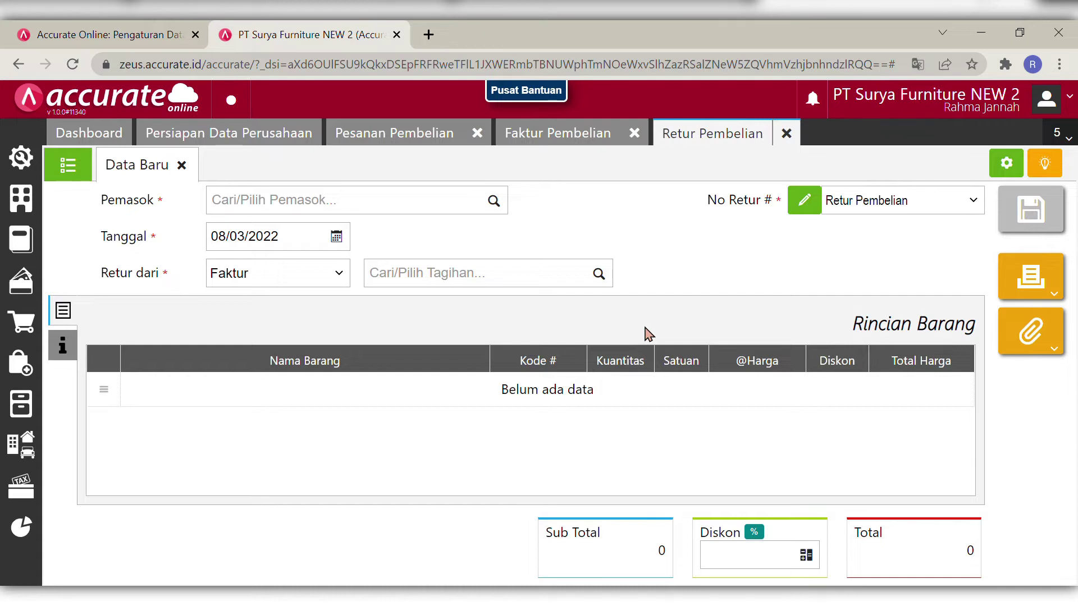
# - Close the Retur Pembelian, Faktur Pembelian and Pesanan Pembelian pages
pyautogui.click(787, 133)
pyautogui.click(636, 135)
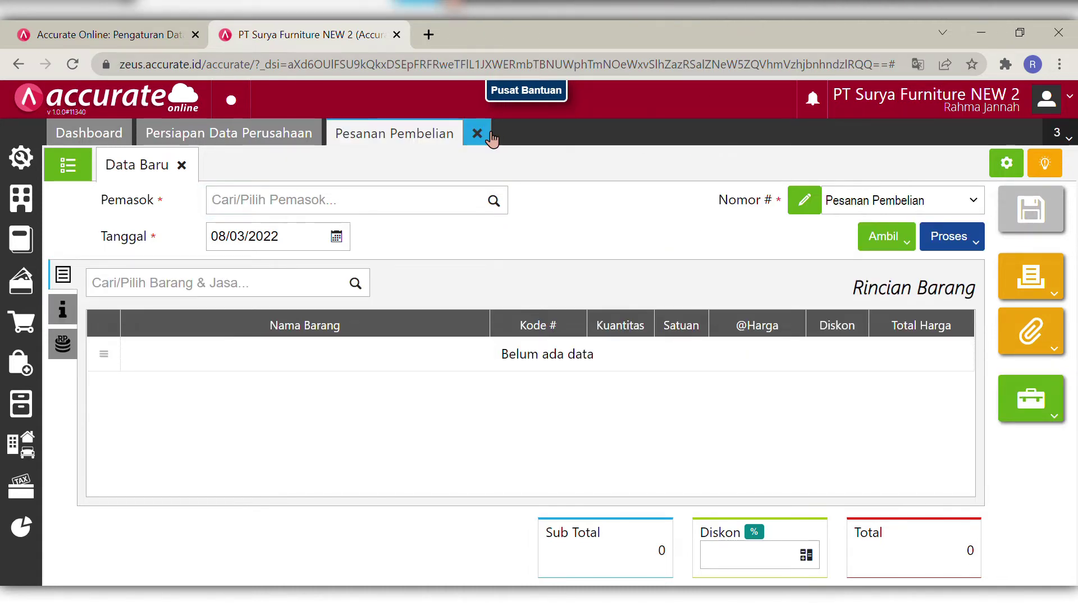
pyautogui.click(476, 133)
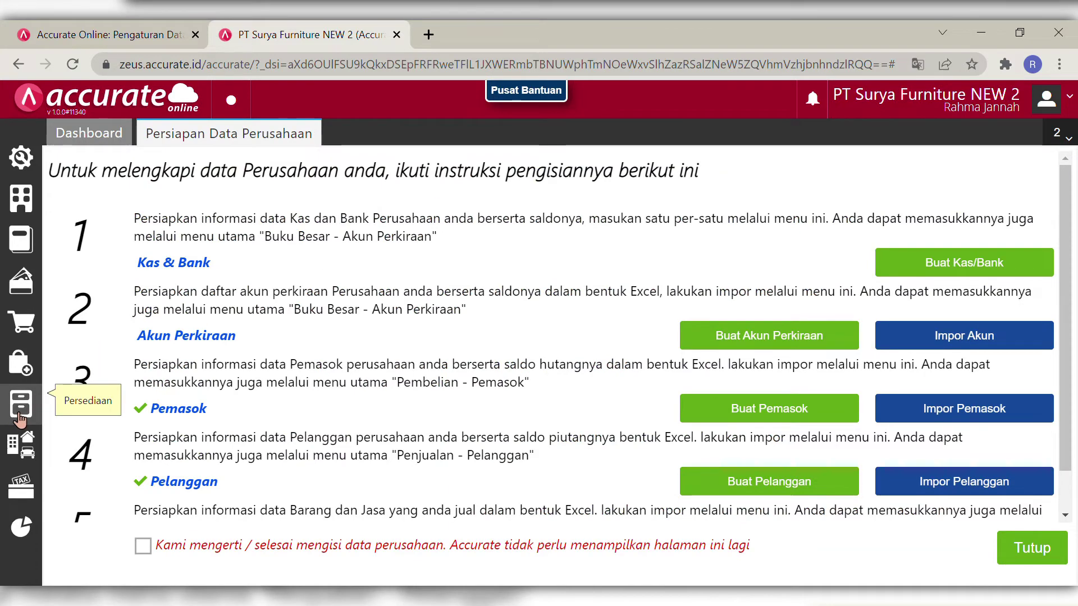
# - Start a new inventory item in Barang & Jasa and assign it to the Meja category
pyautogui.click(20, 415)
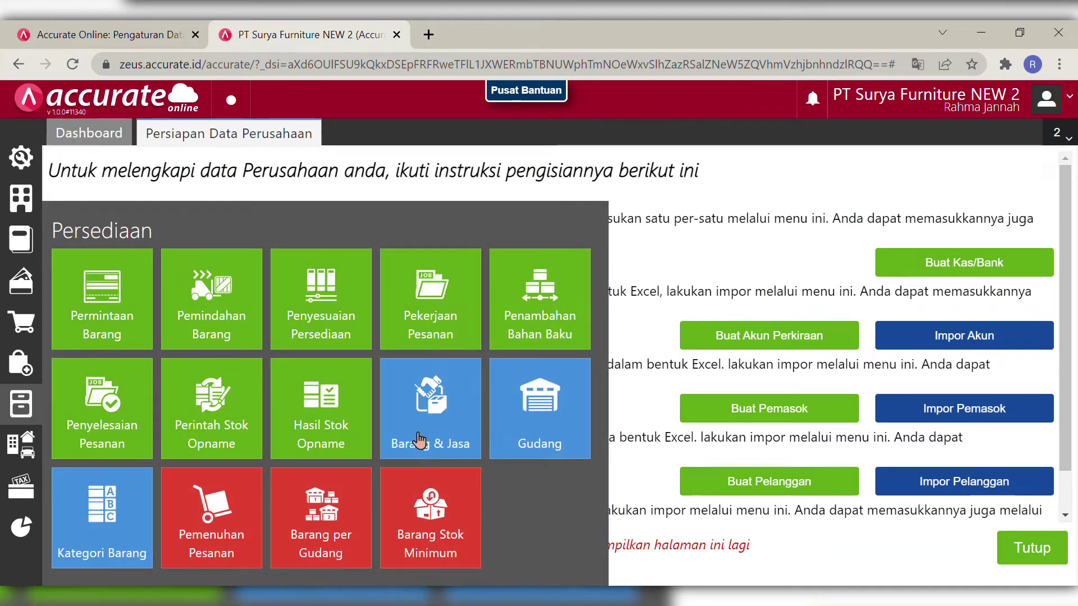
pyautogui.click(420, 440)
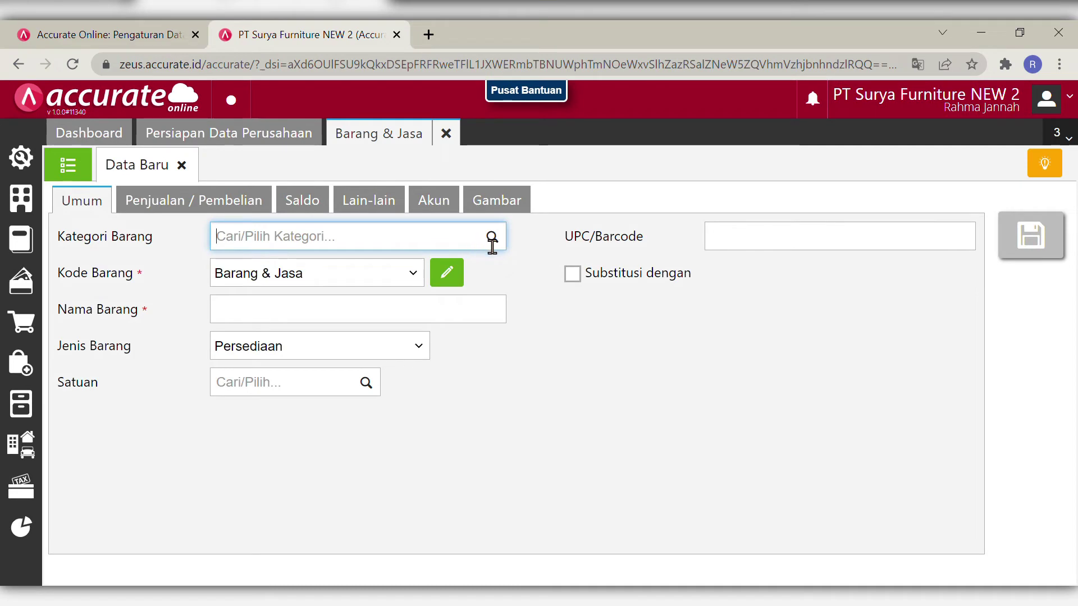
pyautogui.click(493, 235)
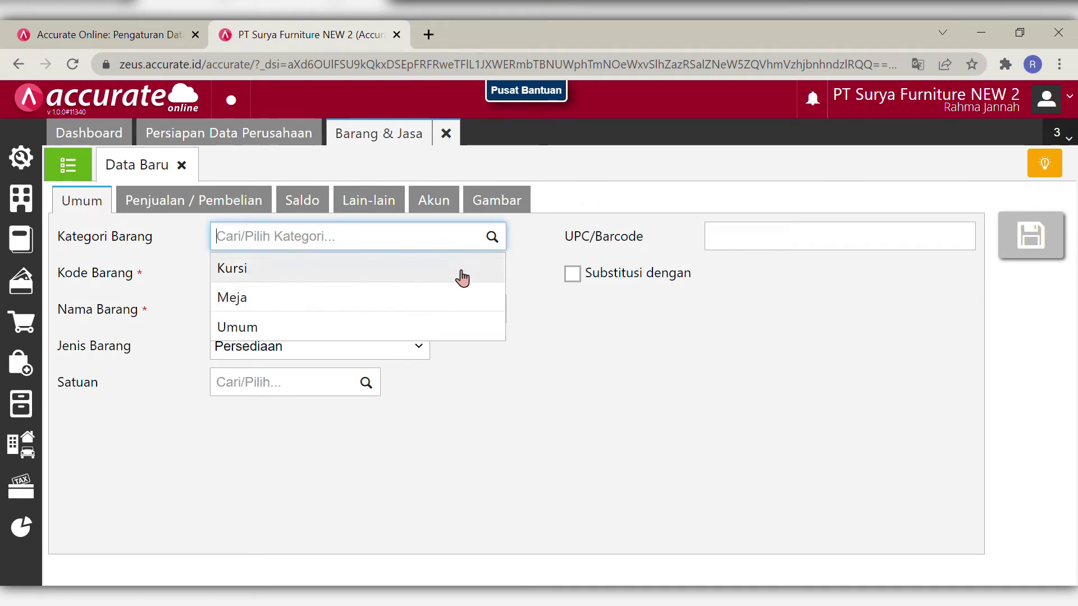
pyautogui.click(417, 303)
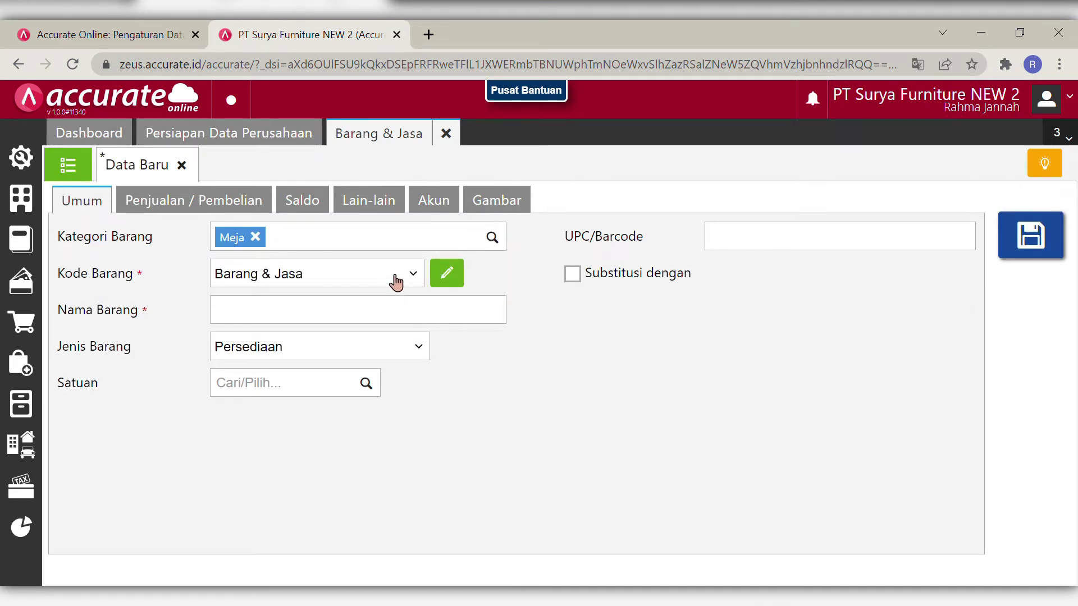
# - Name the new item Meja Kaca and set its unit (Satuan) to PCS
pyautogui.click(393, 317)
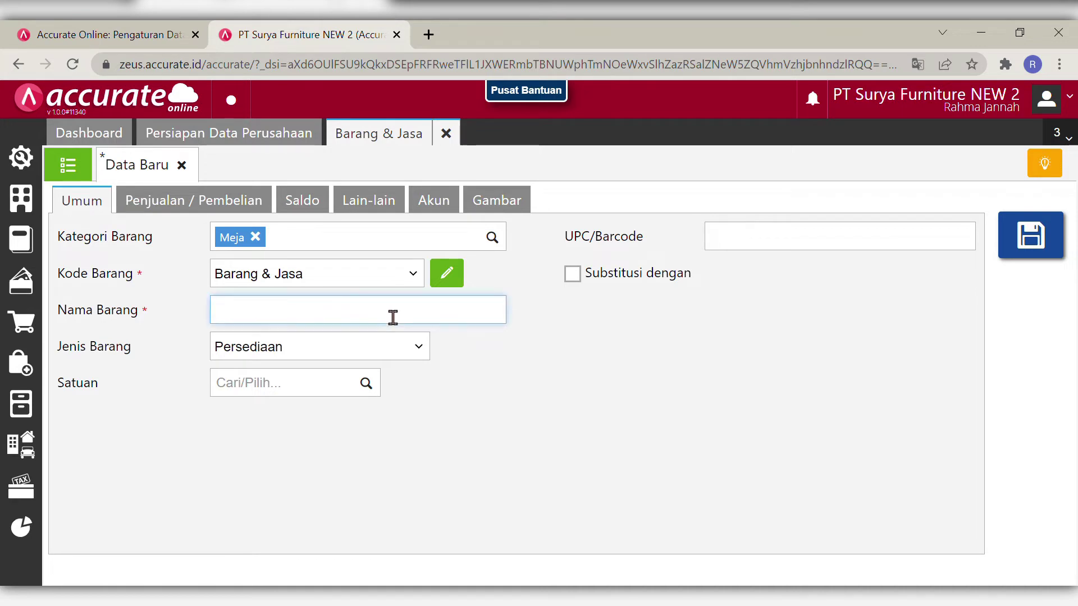
pyautogui.write('M')
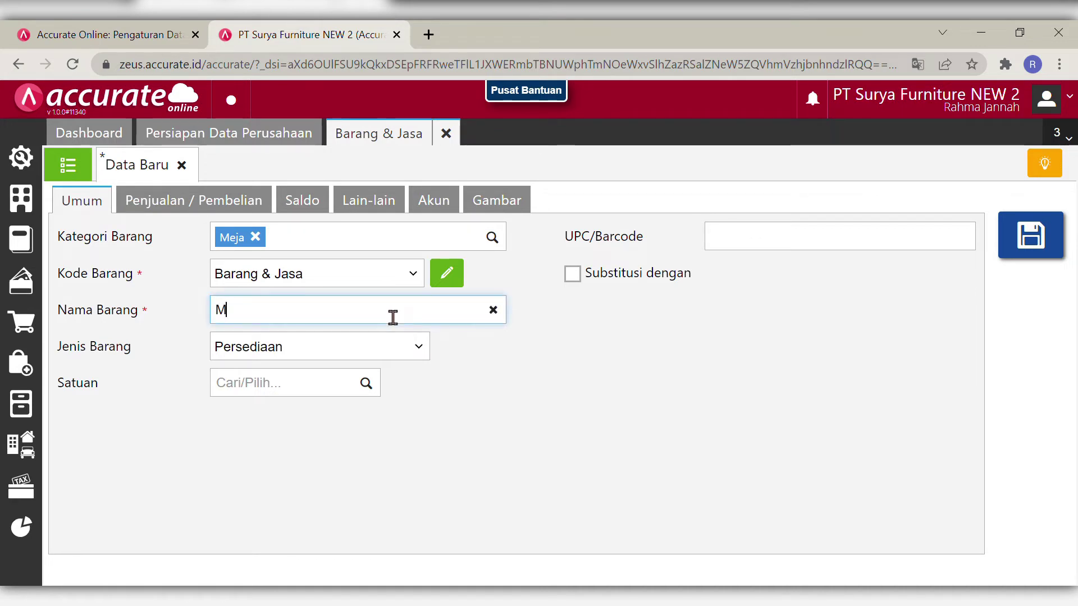
pyautogui.write('eja Kaca')
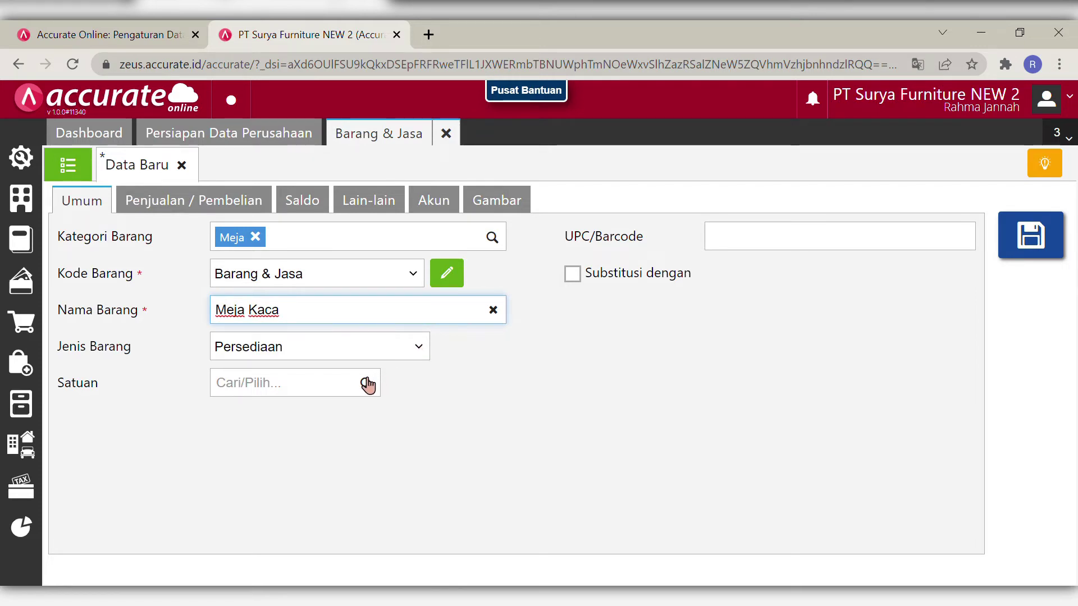
pyautogui.click(368, 385)
pyautogui.click(328, 419)
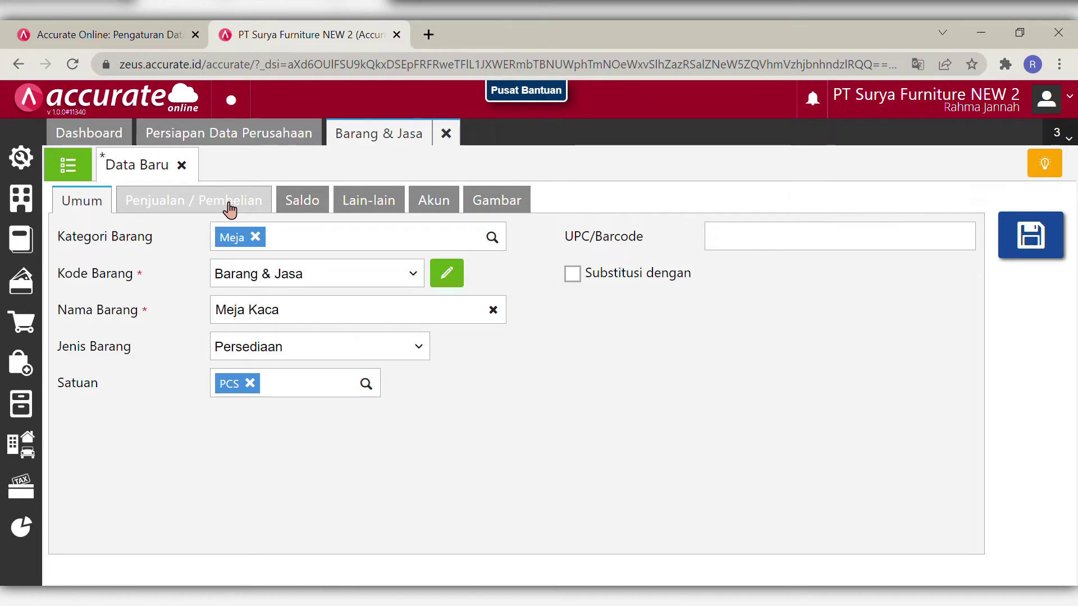
# - Set Meja Kaca's default selling price (Def. Hrg. Jual Satuan #1) to 375.000 per PCS
pyautogui.click(230, 208)
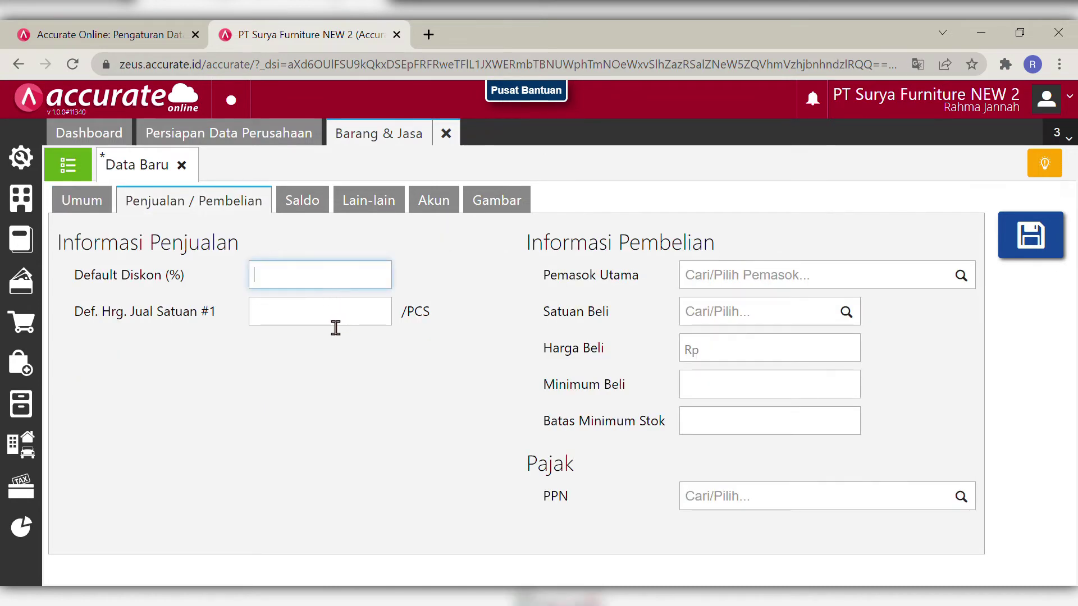
pyautogui.click(336, 323)
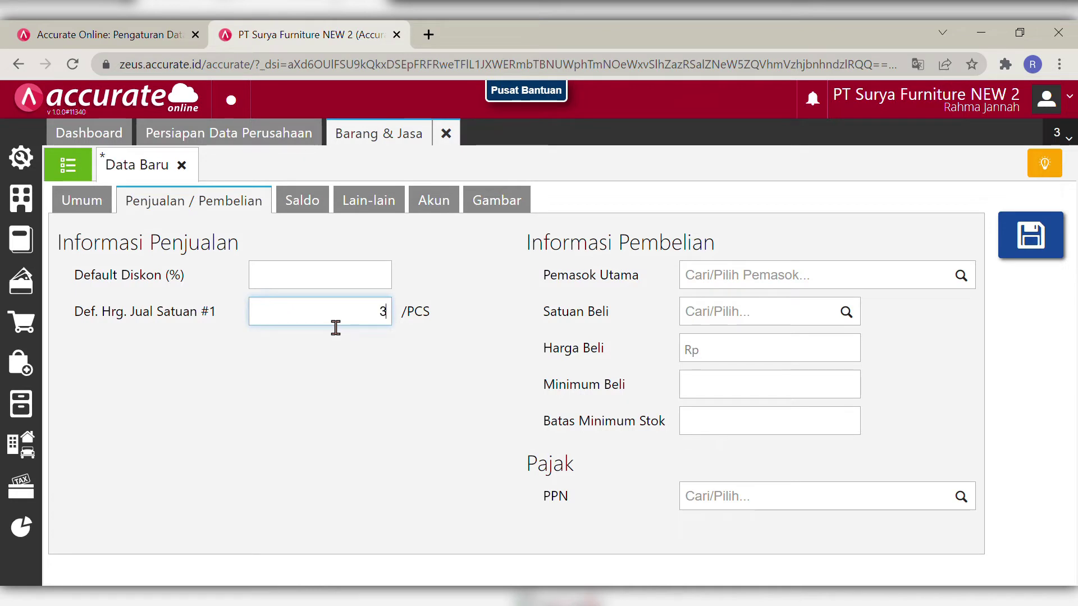
pyautogui.write('37.500')
pyautogui.click(368, 387)
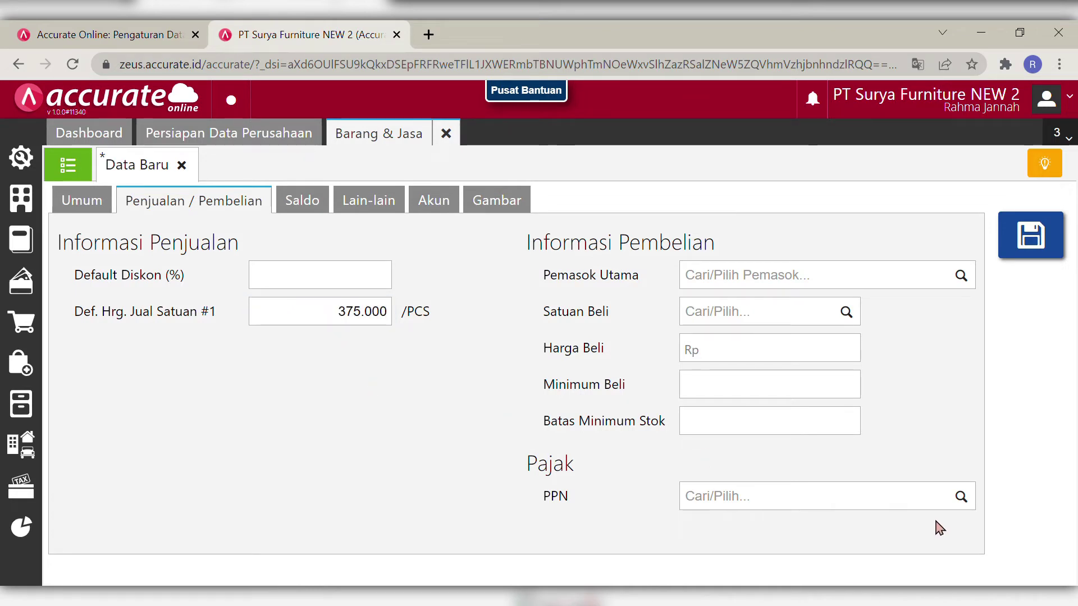
# - Assign Pajak Pertambahan Nilai (PPN 10%) as the tax of Meja Kaca and recheck the item's general and sales data
pyautogui.click(960, 496)
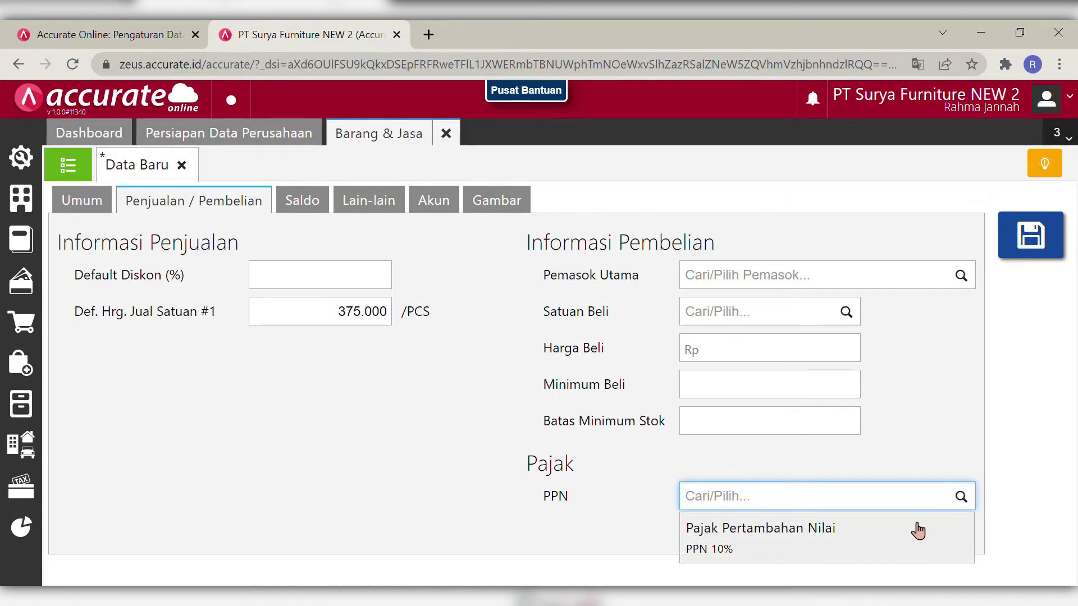
pyautogui.click(916, 529)
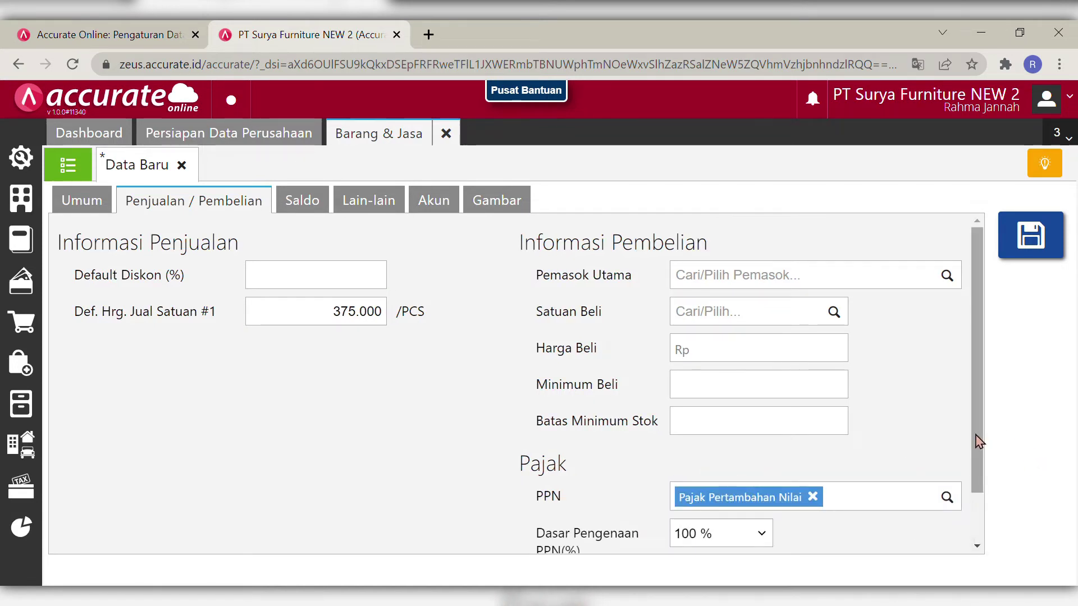
pyautogui.moveTo(977, 443); pyautogui.dragTo(977, 397)
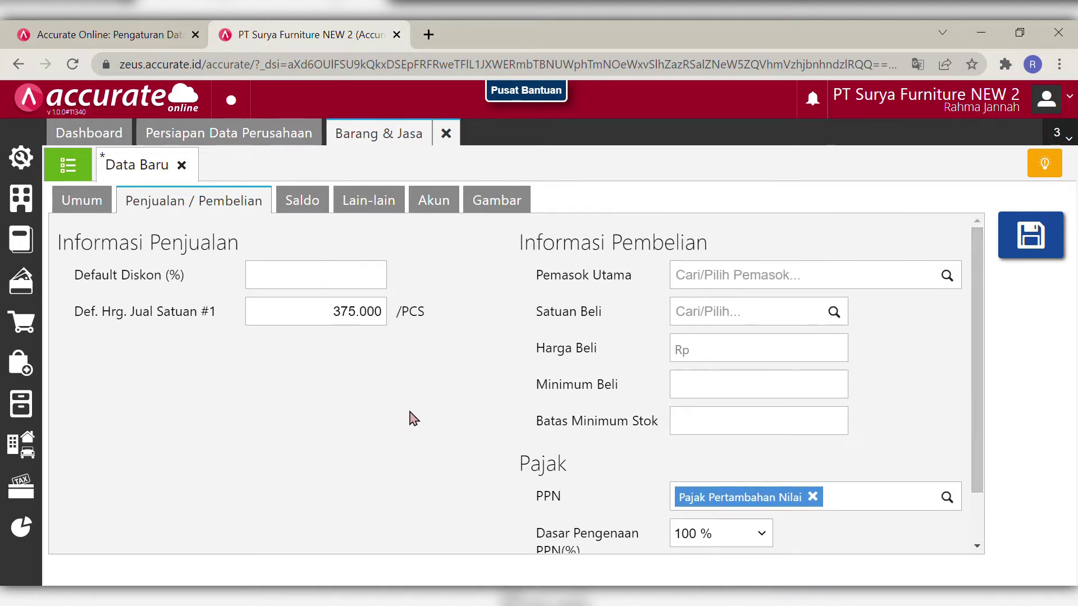
pyautogui.click(95, 211)
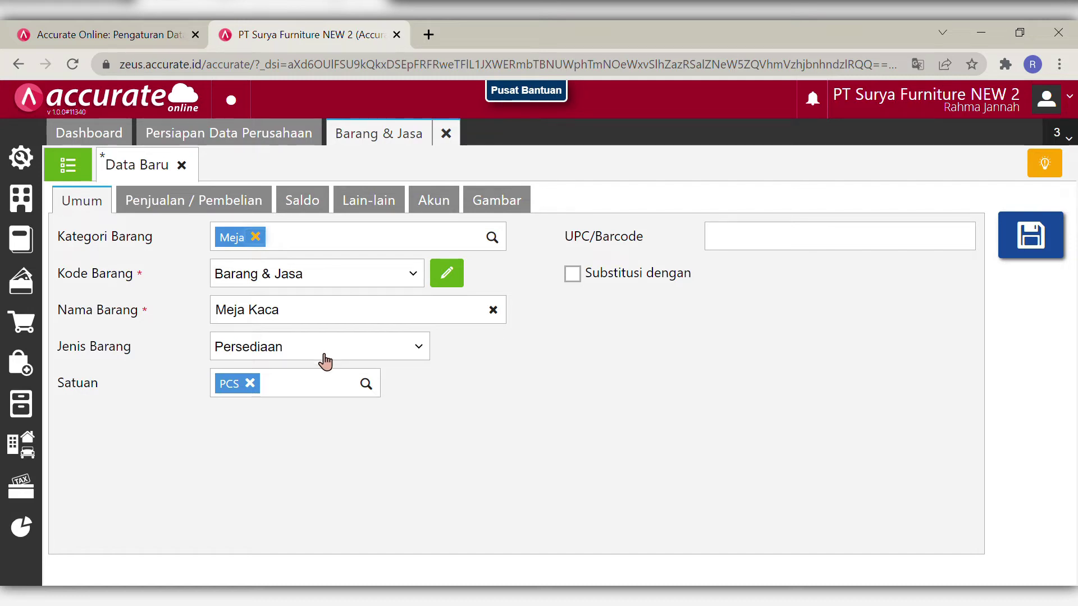
pyautogui.click(258, 200)
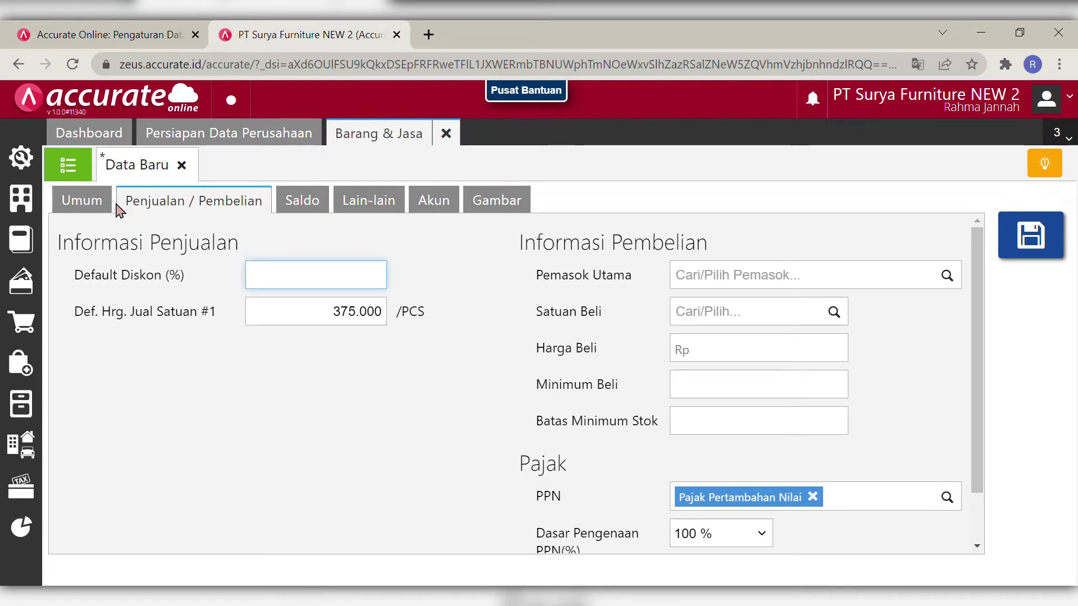
# - Save the Meja Kaca item and start a new purchase invoice (Faktur Pembelian)
pyautogui.click(90, 202)
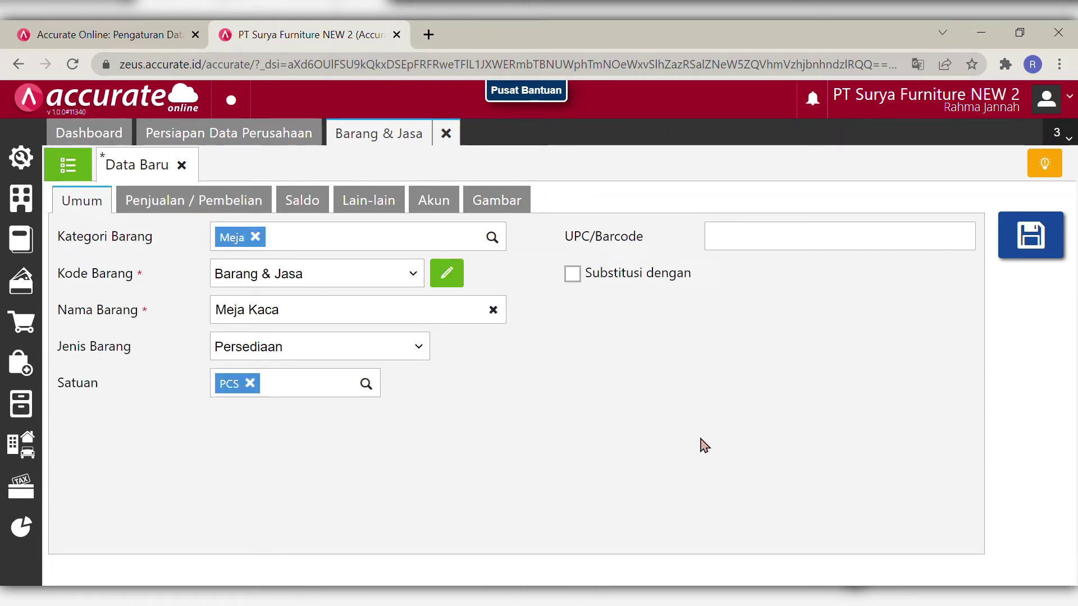
pyautogui.click(1032, 249)
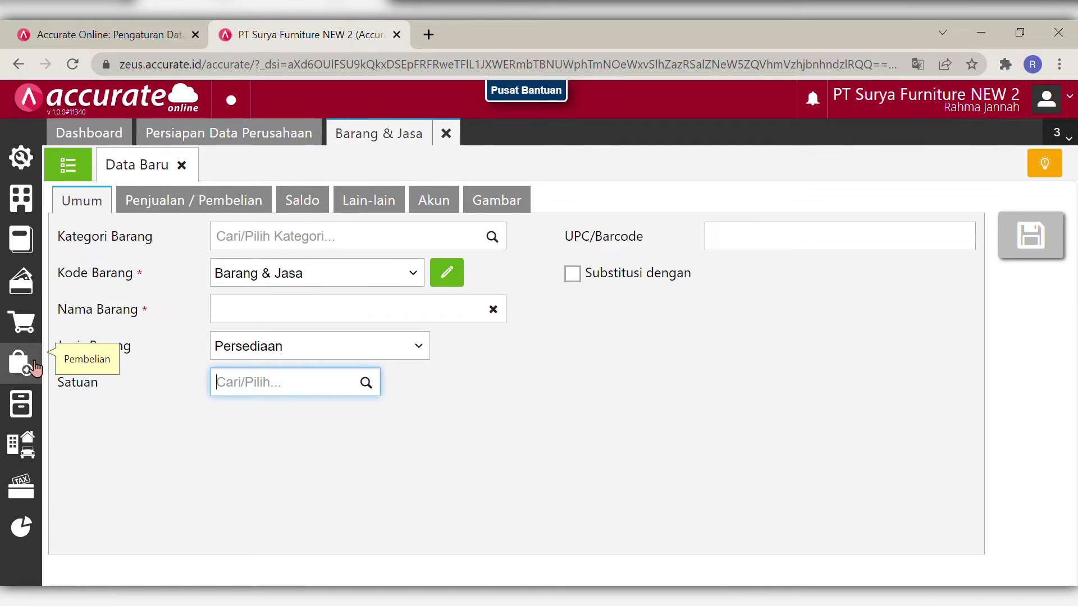
pyautogui.click(34, 368)
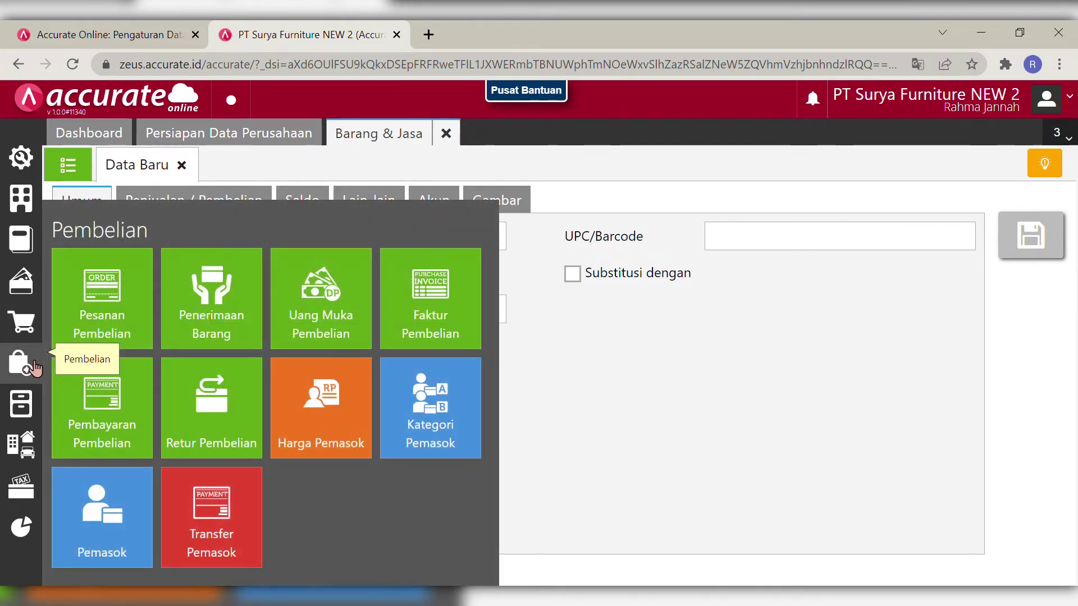
pyautogui.click(416, 318)
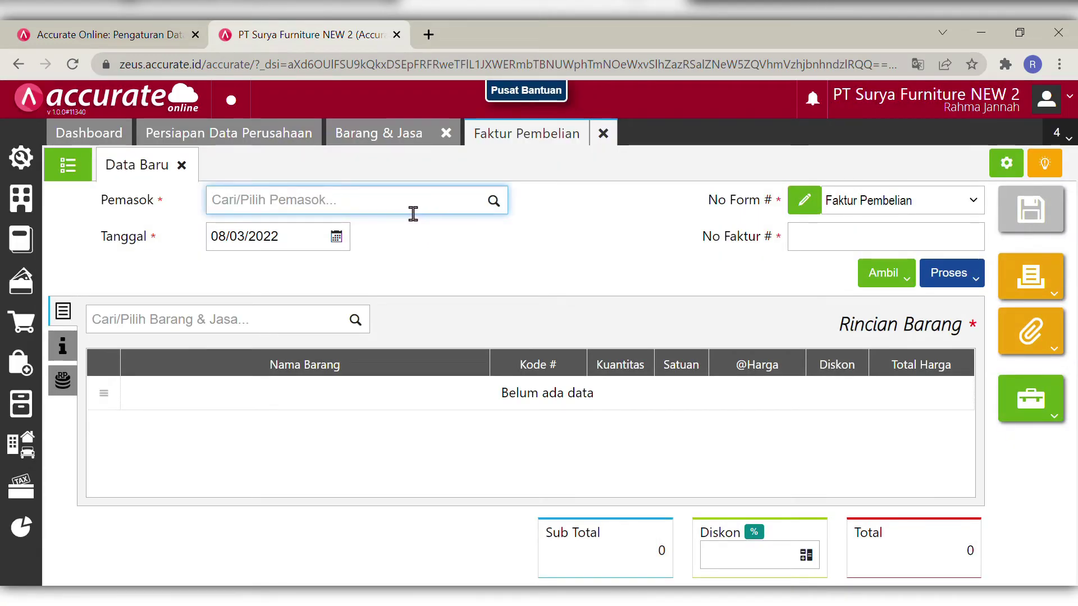
# - Set the invoice's supplier to Pemasok Umum, its date to 13/01/2019 and its No Faktur to 08791
pyautogui.write('pemas')
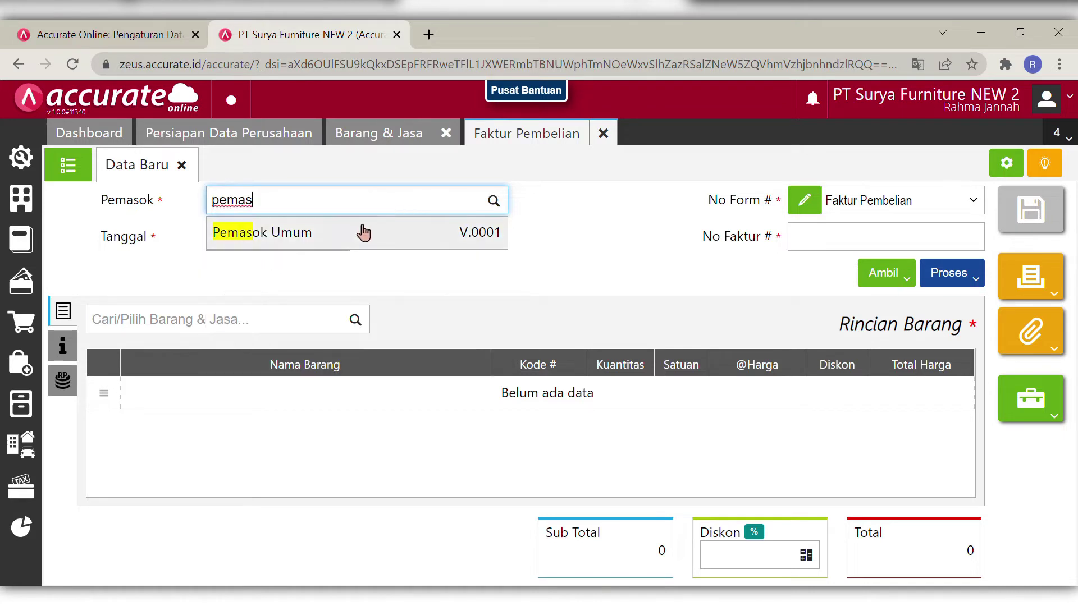
pyautogui.click(361, 230)
pyautogui.click(308, 250)
pyautogui.write('1')
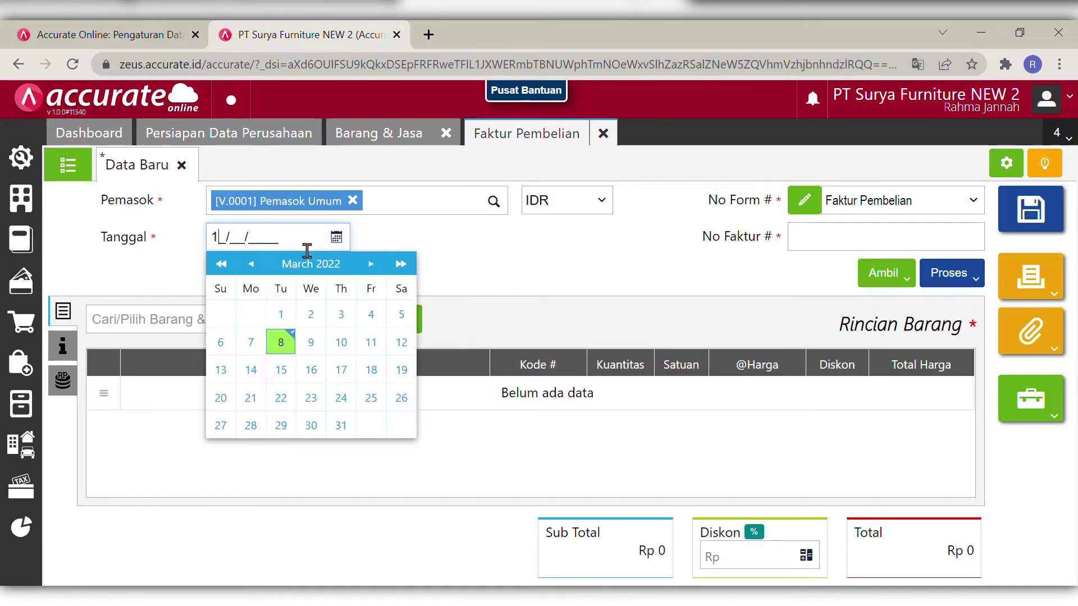
pyautogui.write('3/01/201')
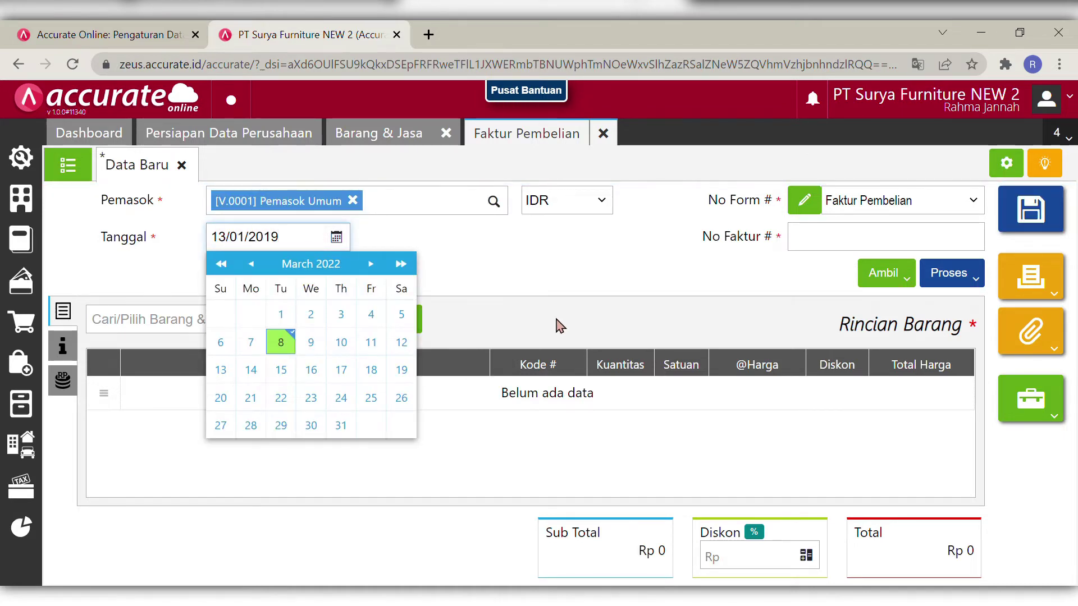
pyautogui.write('9')
pyautogui.click(827, 243)
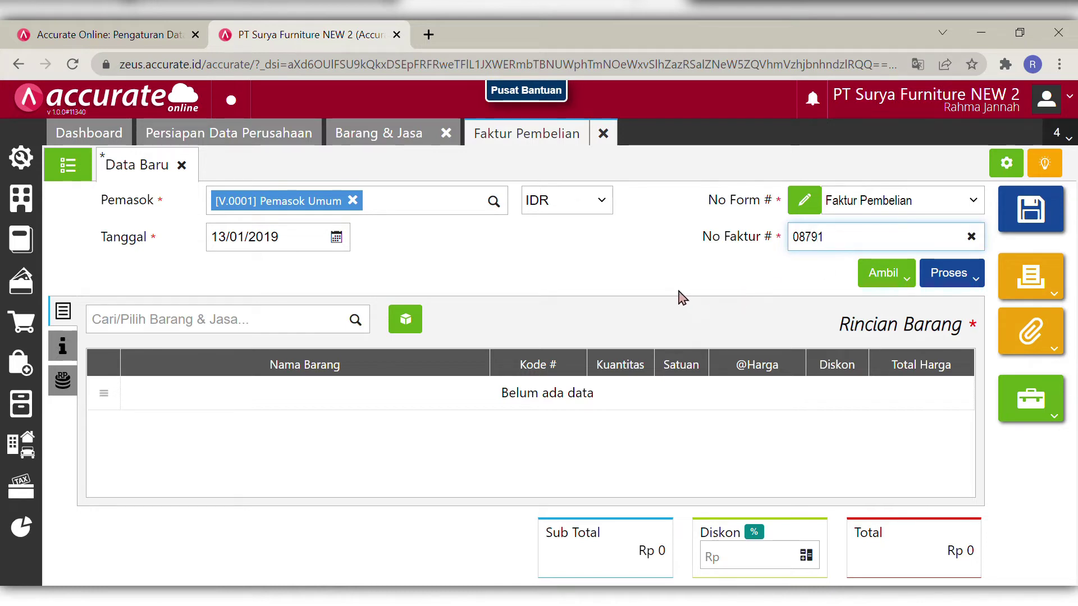
pyautogui.click(621, 289)
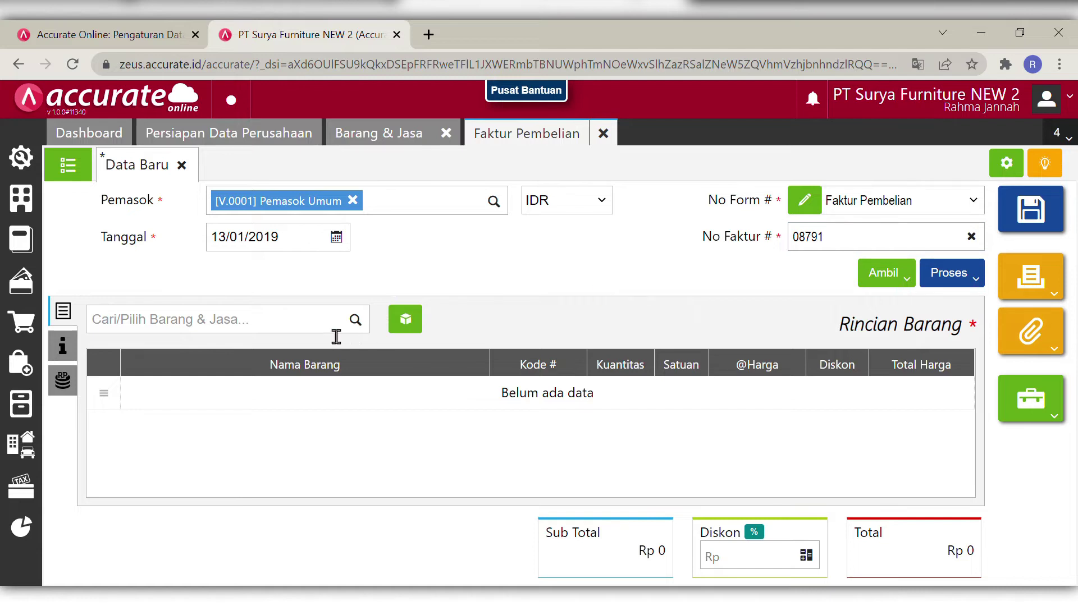
# - Find Meja Kaca among the goods and add it as an item line on the purchase invoice
pyautogui.click(304, 336)
pyautogui.write('m')
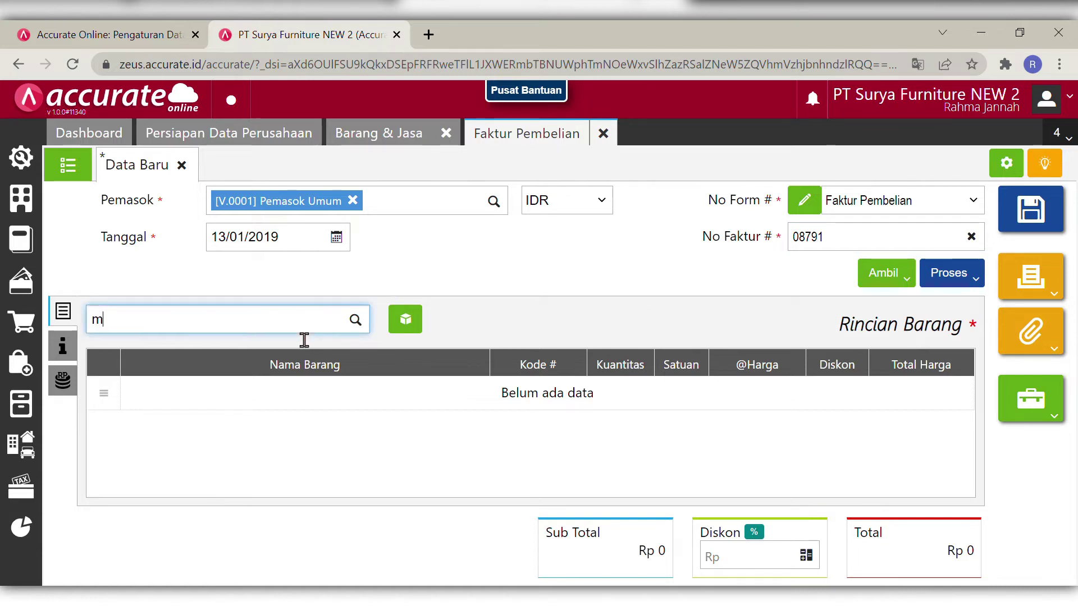
pyautogui.write('e ja')
pyautogui.press('BackSpace')
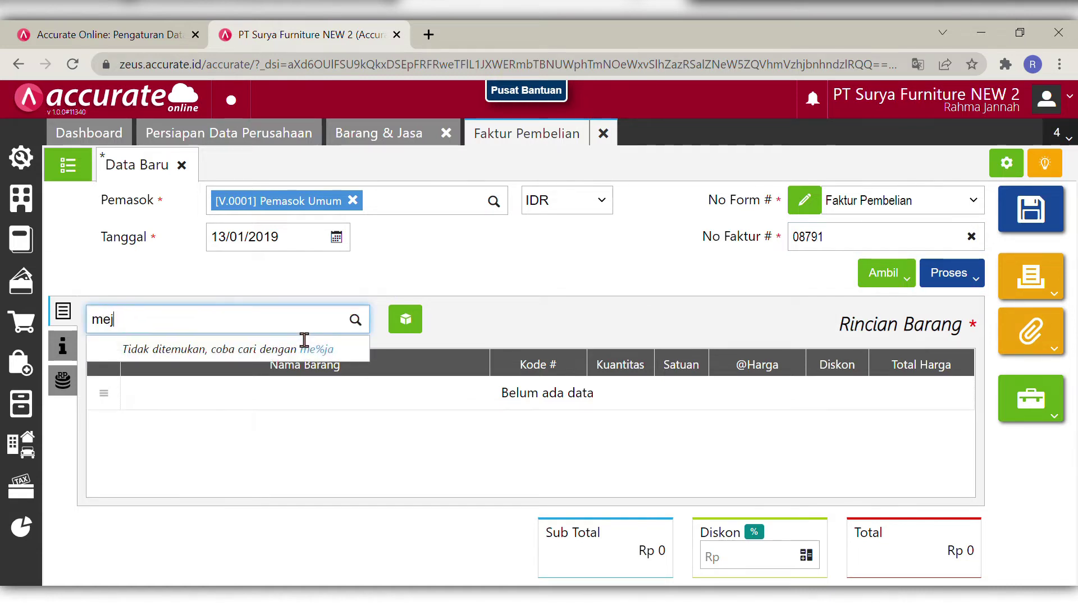
pyautogui.write('a')
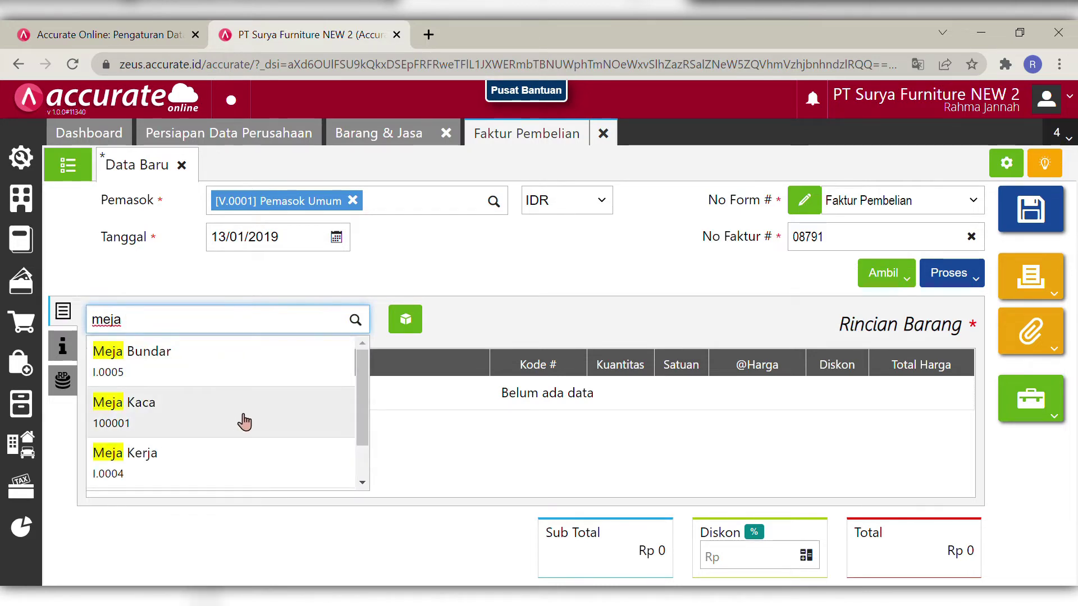
pyautogui.click(241, 415)
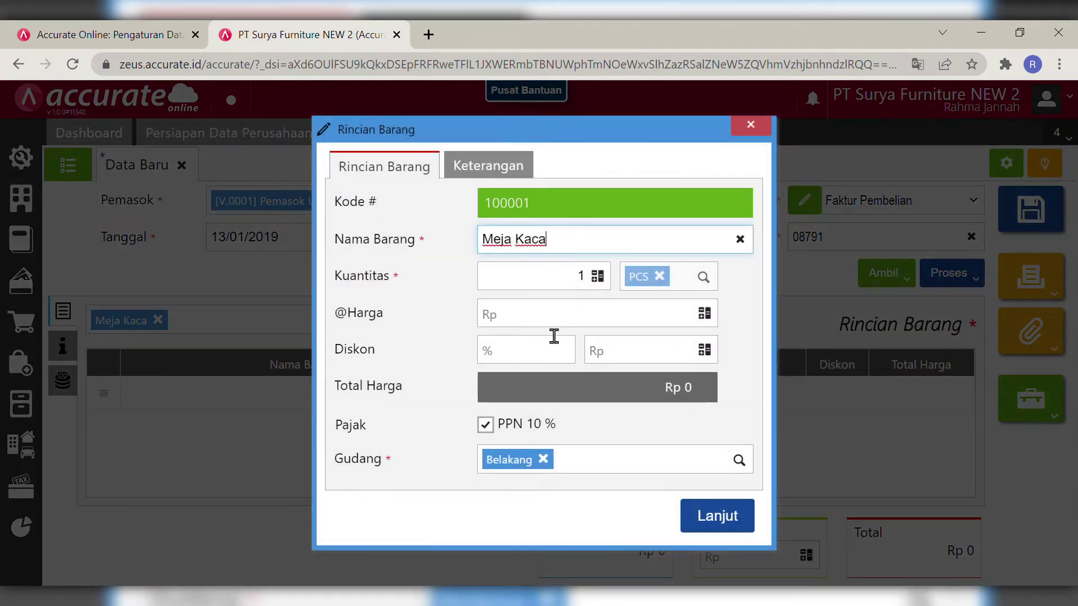
# - Set the Meja Kaca line to quantity 100, unit price Rp 85.000 and warehouse (Gudang) Depan, and confirm it
pyautogui.click(599, 287)
pyautogui.write('00')
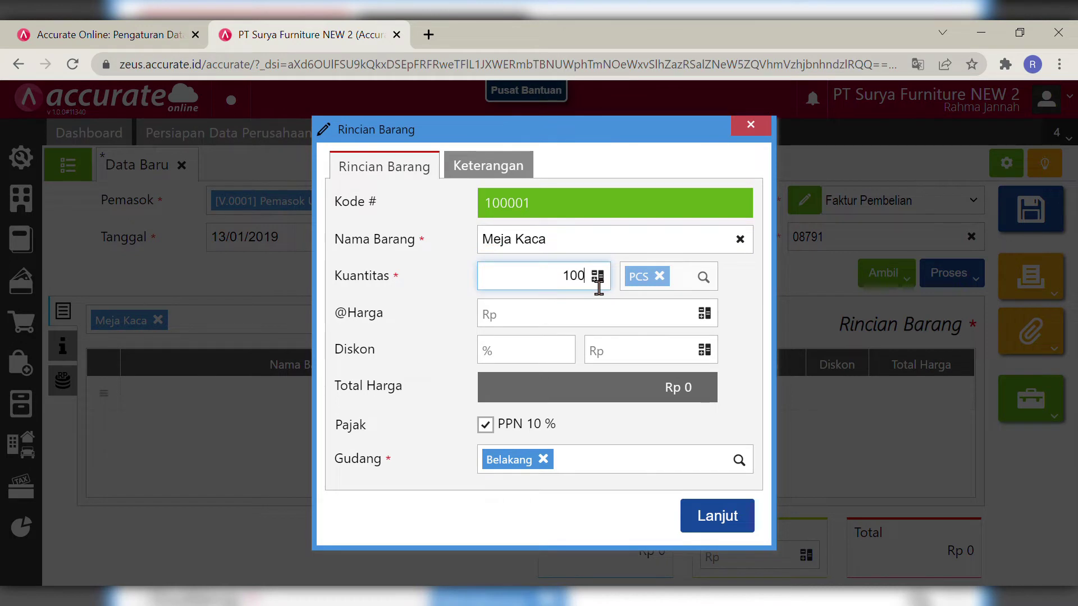
pyautogui.click(679, 322)
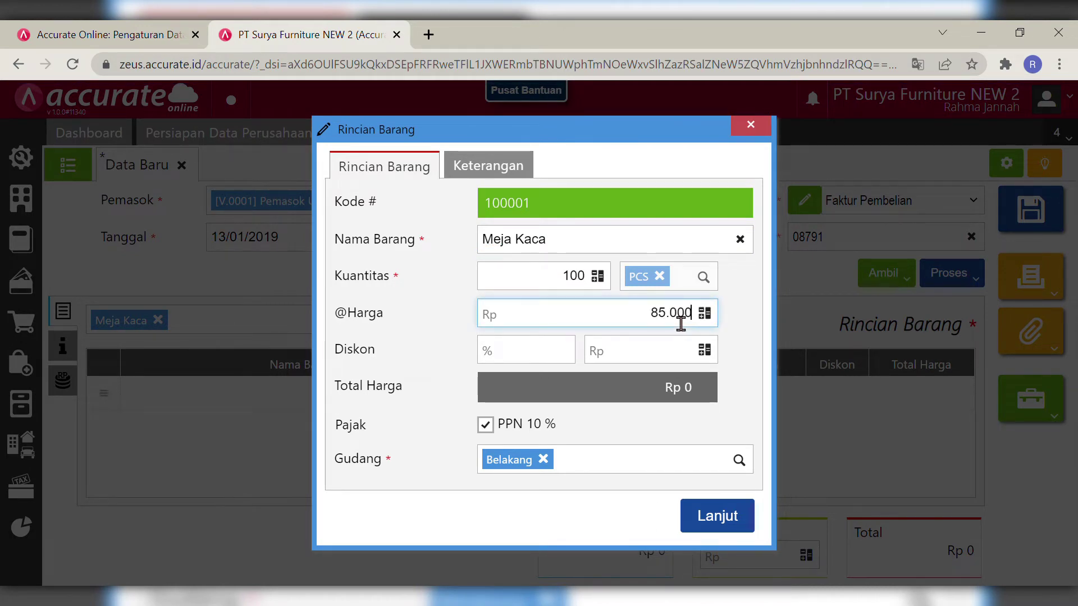
pyautogui.click(740, 461)
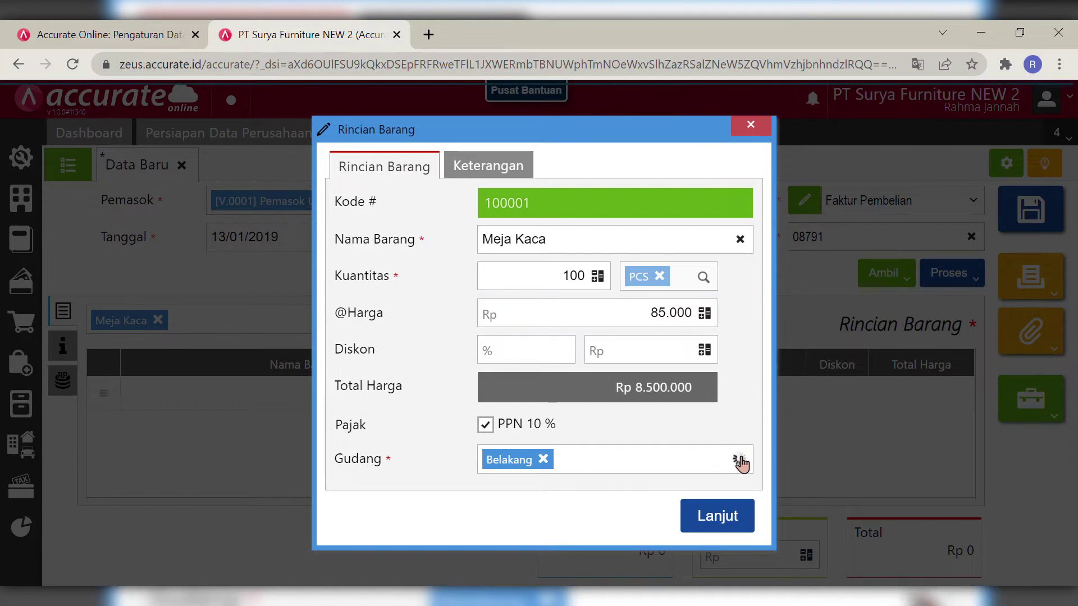
pyautogui.click(617, 498)
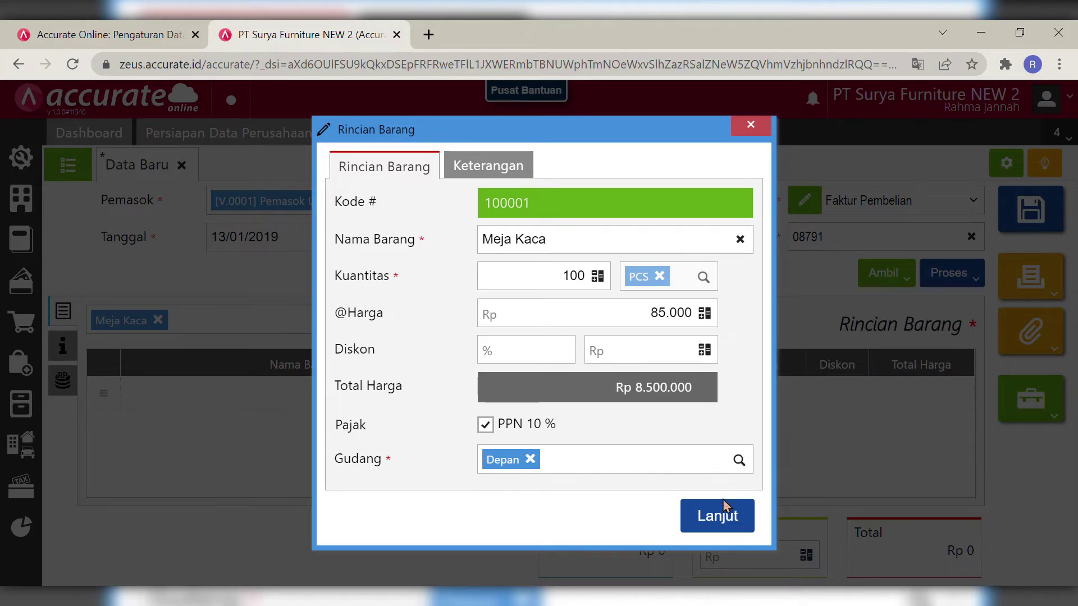
pyautogui.click(717, 516)
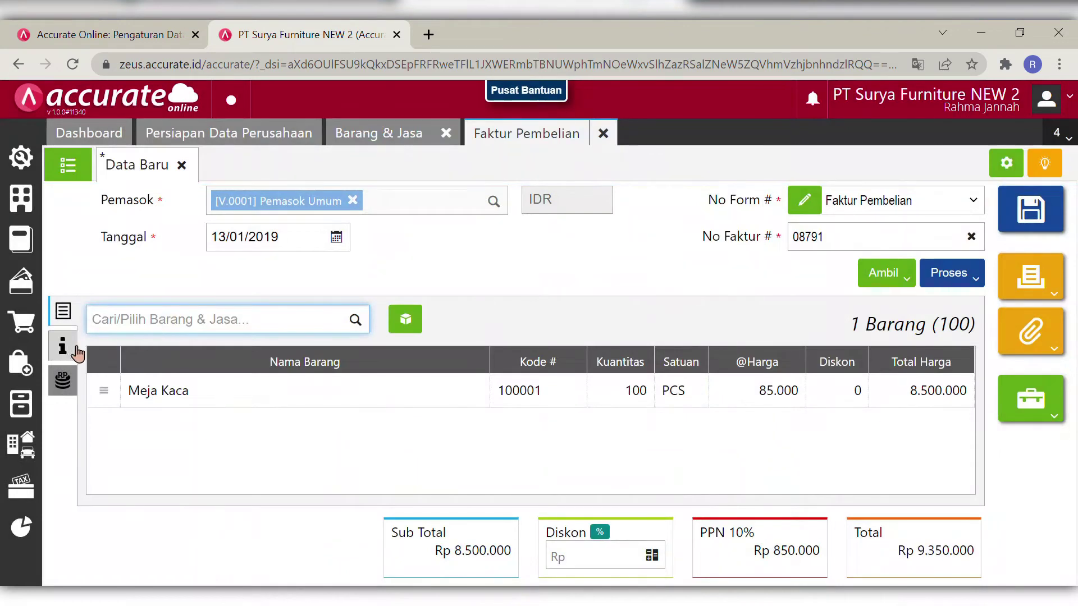
# - Enter "Pembelian secara tunai" as the Keterangan in the invoice's additional information (Info lainnya)
pyautogui.click(72, 352)
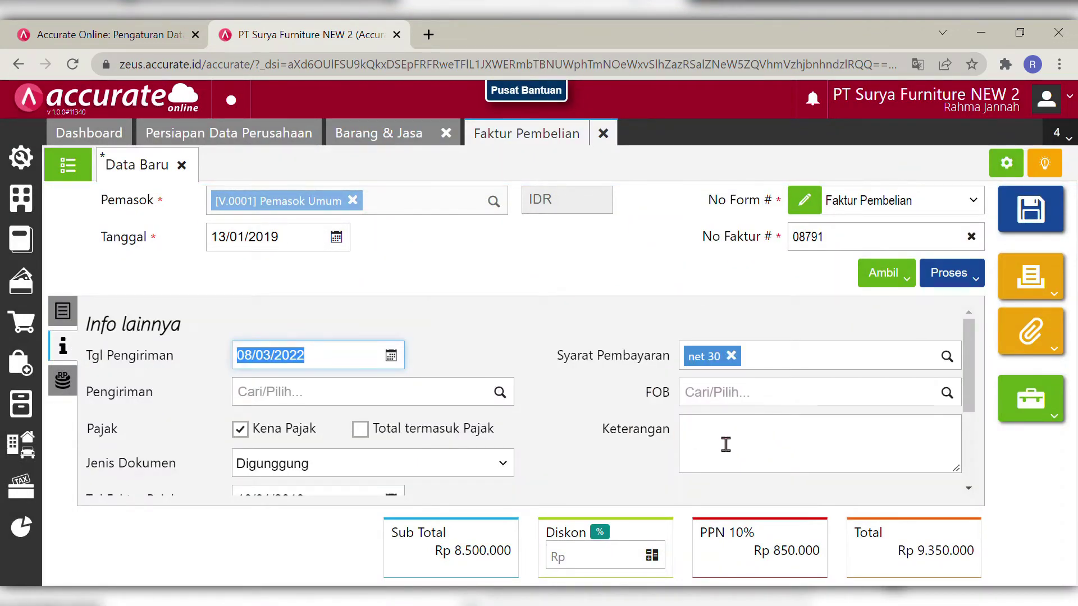
pyautogui.click(724, 443)
pyautogui.write('P')
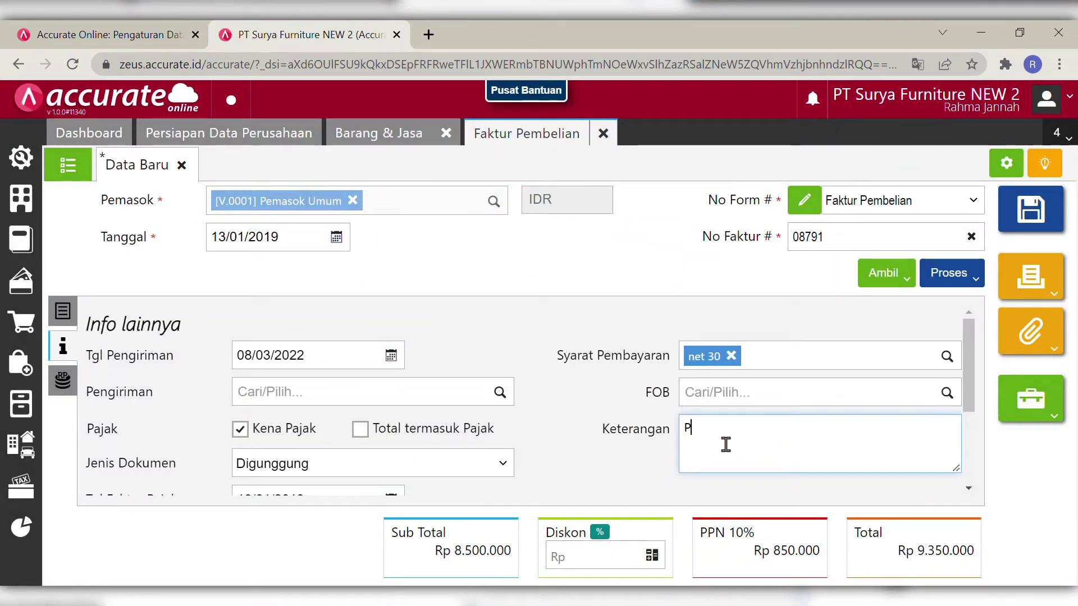
pyautogui.write('embelian secara tunai')
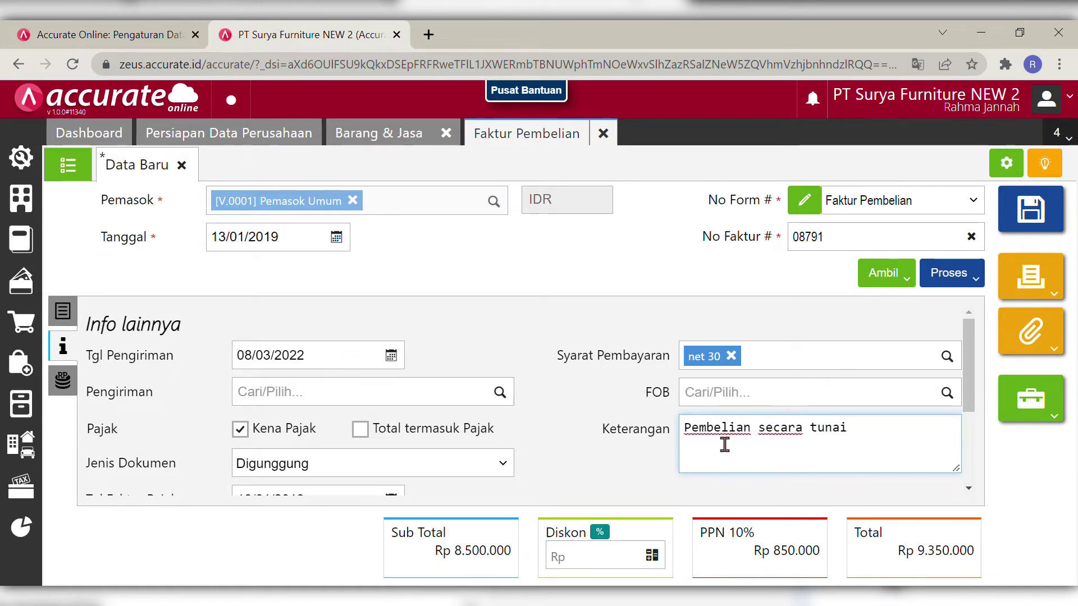
pyautogui.click(577, 452)
# - Set the invoice's delivery date (Tgl Pengiriman) to 13/01/2019 and check the remaining additional information
pyautogui.click(348, 368)
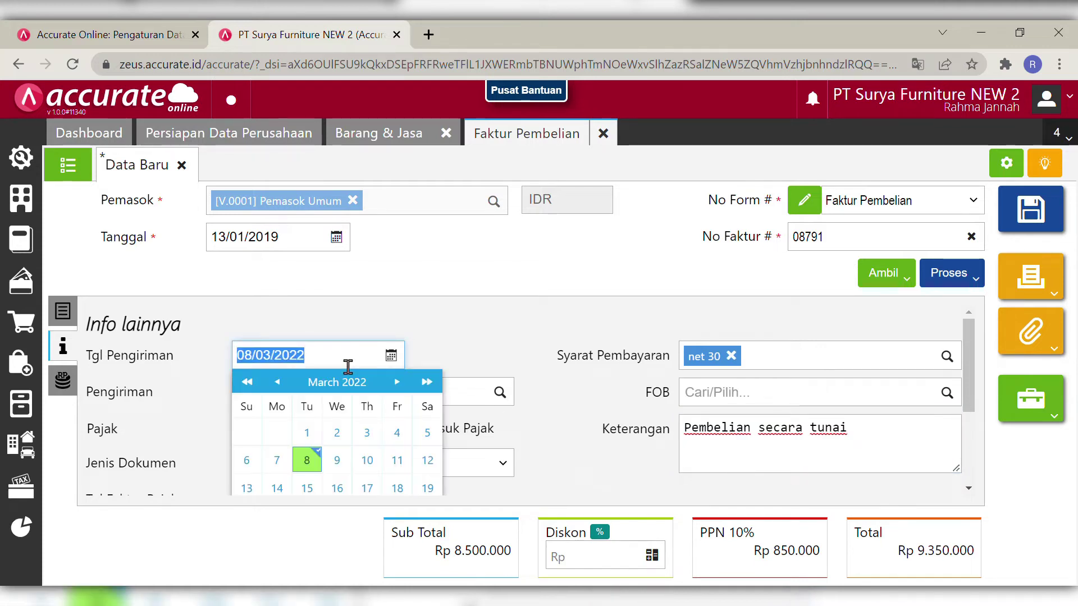
pyautogui.press('BackSpace')
pyautogui.write('13/01/201')
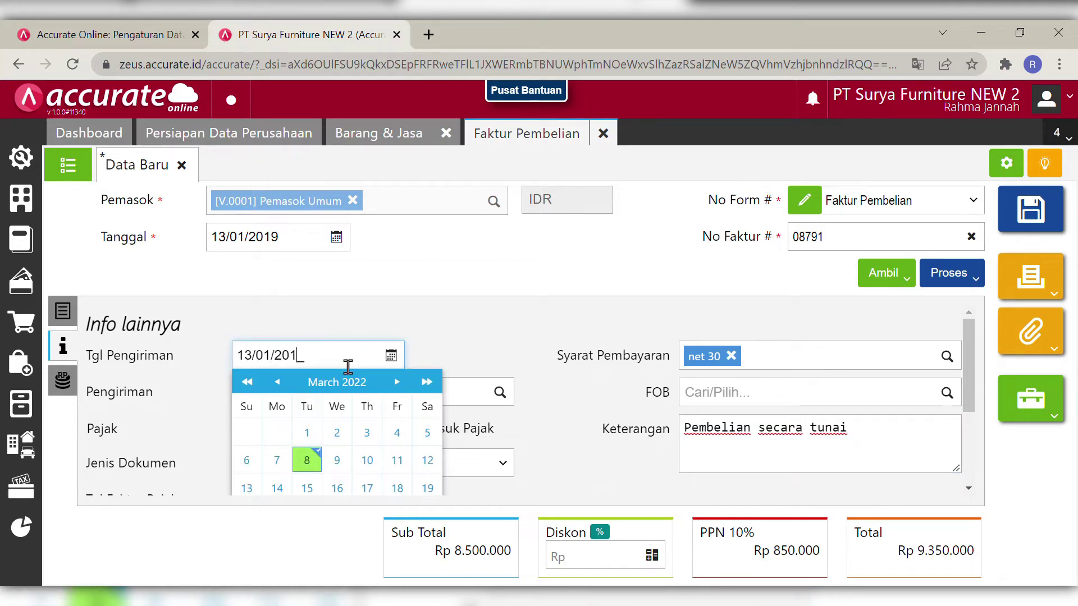
pyautogui.write('9')
pyautogui.click(487, 421)
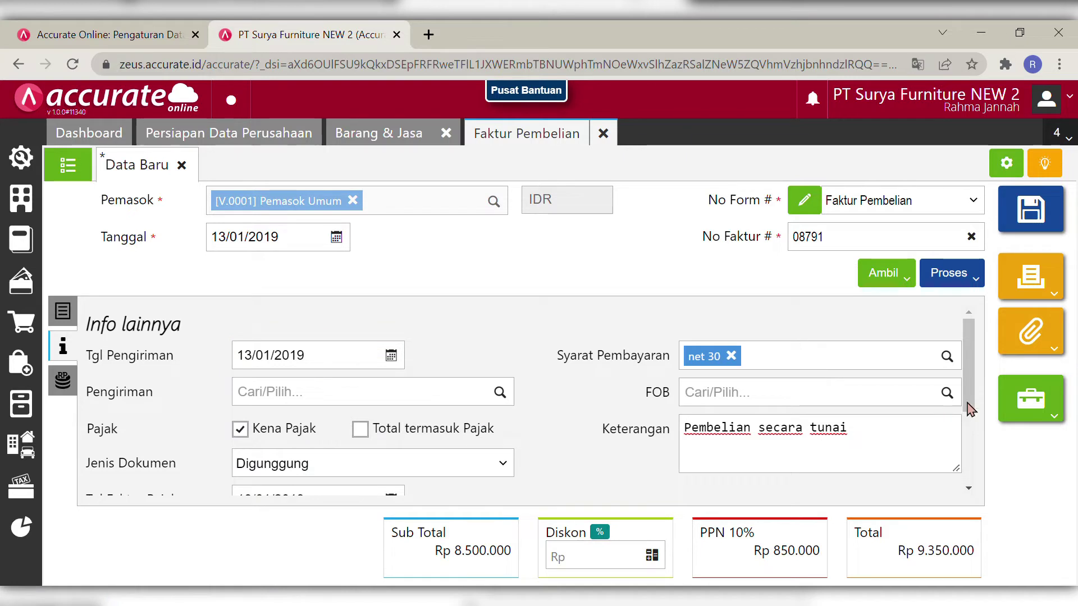
pyautogui.moveTo(969, 386); pyautogui.dragTo(954, 337)
# - Recheck the Meja Kaca line's details and process the invoice into a purchase payment (Pembayaran Pembelian)
pyautogui.click(62, 310)
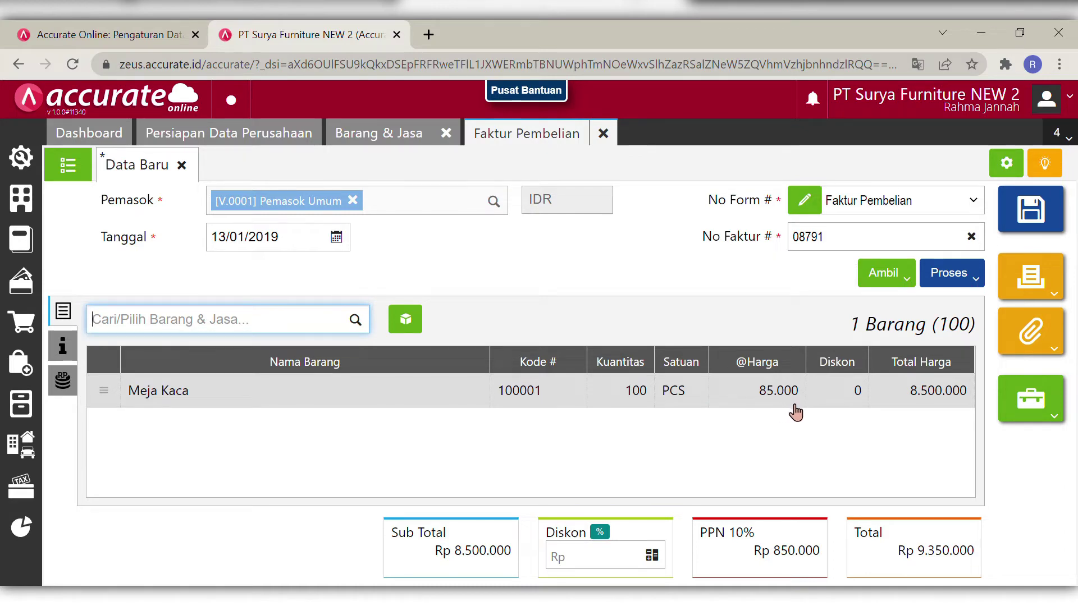
pyautogui.click(758, 392)
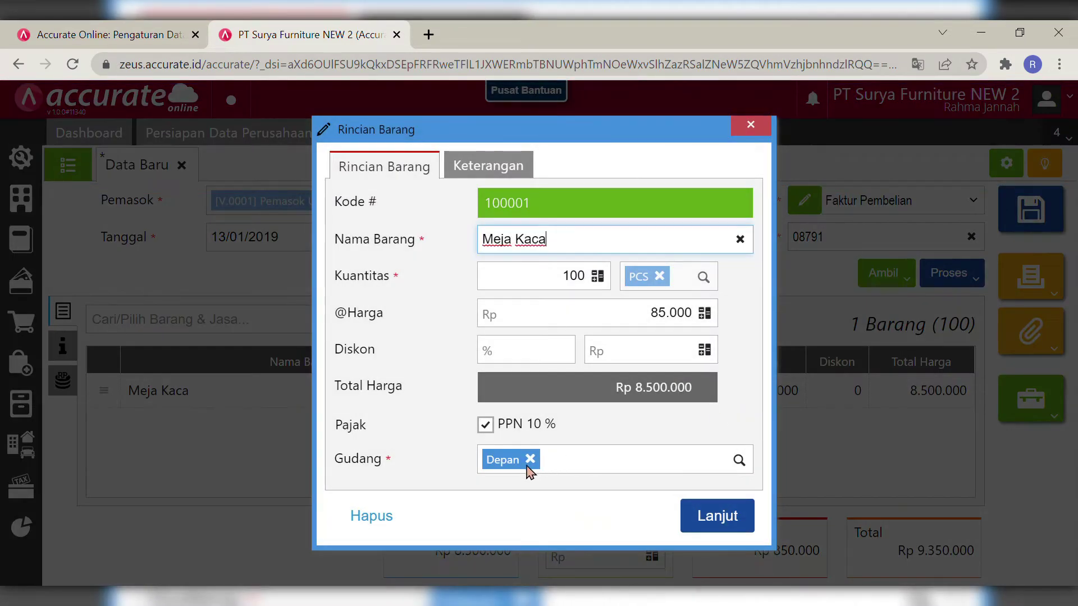
pyautogui.click(717, 520)
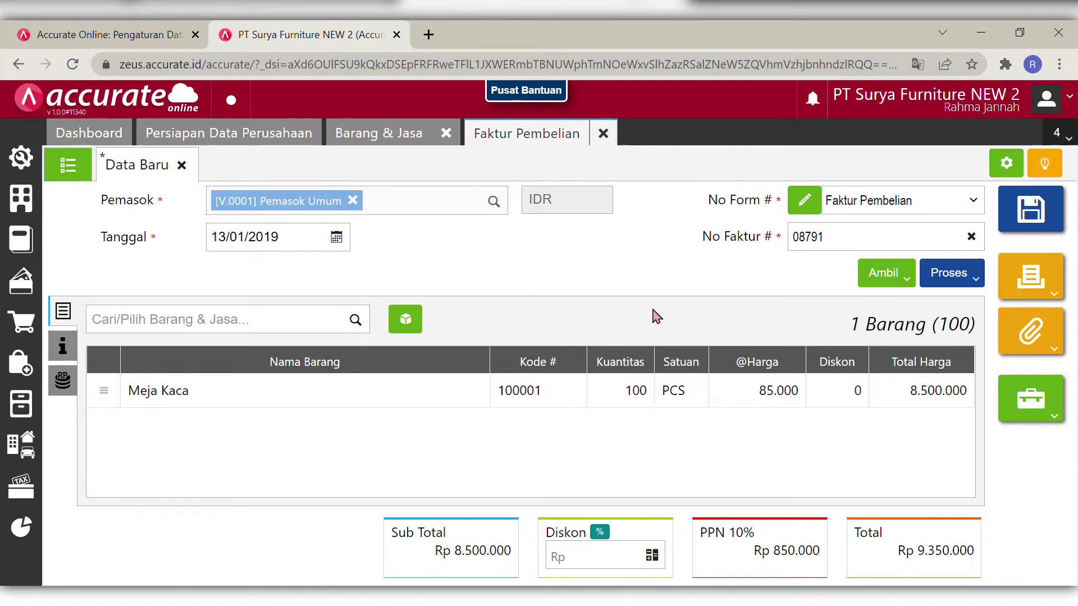
pyautogui.click(954, 285)
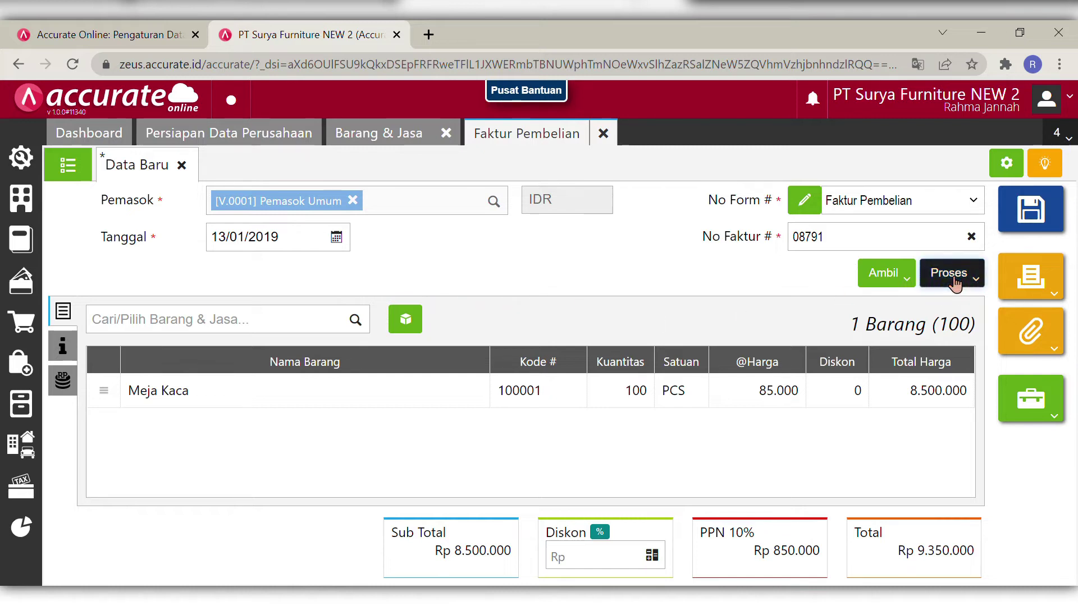
pyautogui.click(902, 309)
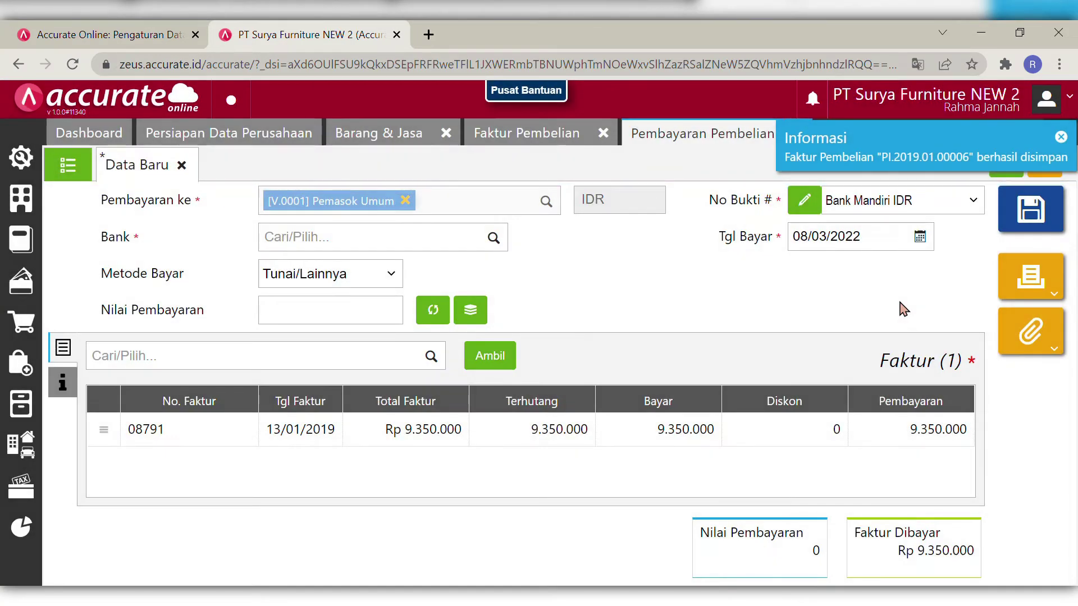
# - Set the payment's bank to Bank Mandiri IDR and its payment method (Metode Bayar) to Transfer Bank
pyautogui.click(472, 238)
pyautogui.write('mandi')
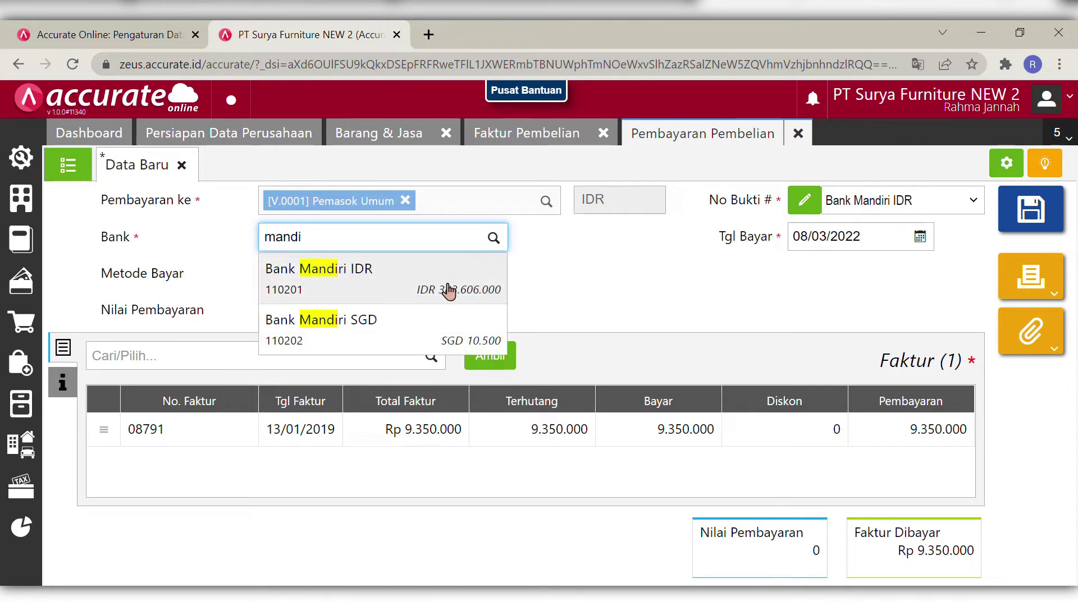
pyautogui.click(448, 290)
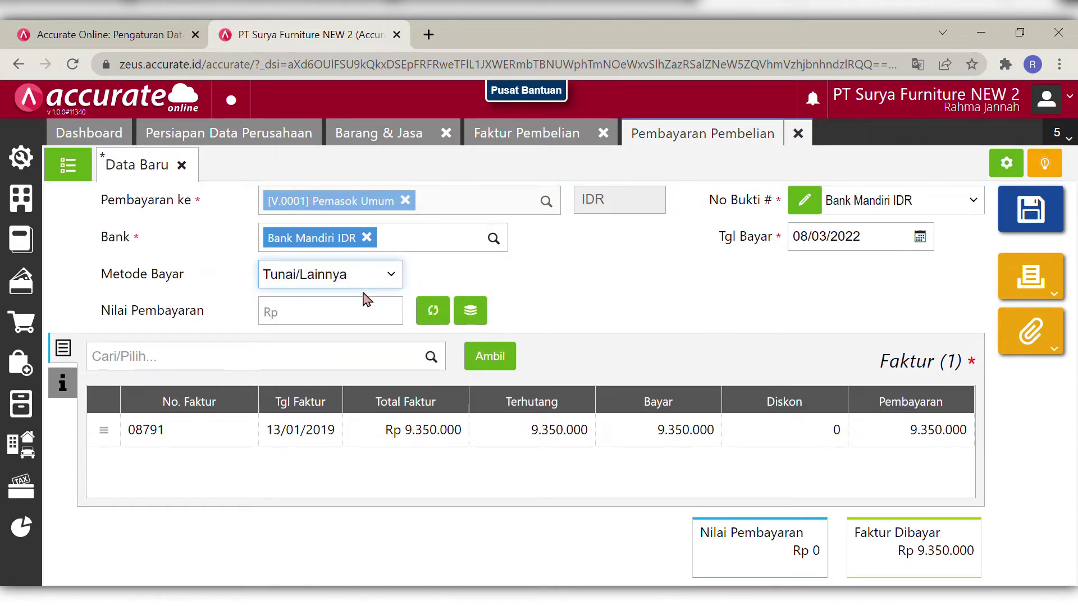
pyautogui.press('Down')
# - Set the payment date (Tgl Bayar) to 13/01/2019 and fill Nilai Pembayaran with the full invoice amount of Rp 9.350.000
pyautogui.click(880, 240)
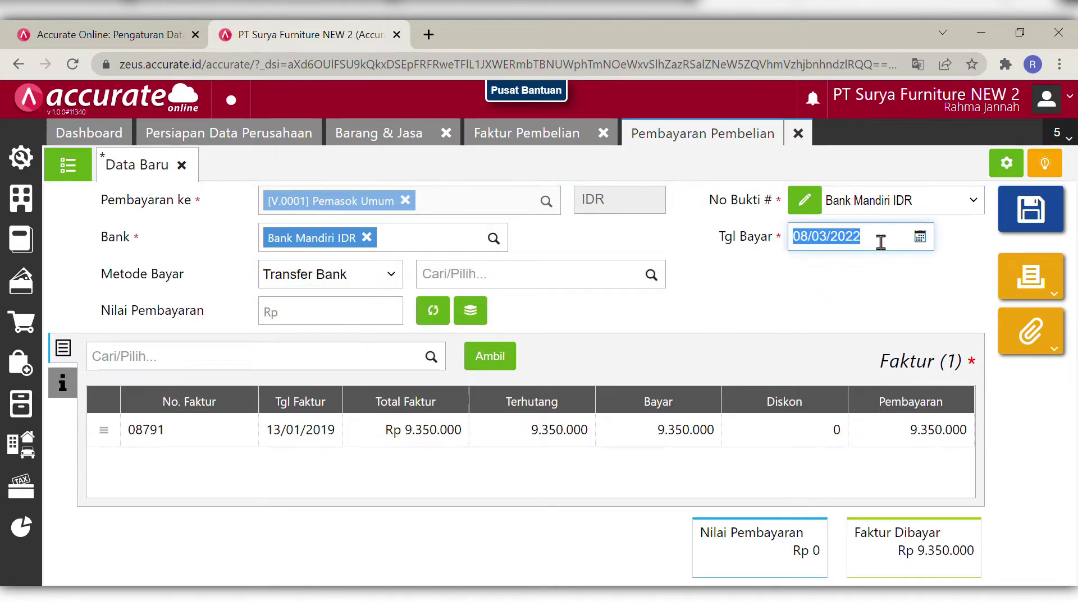
pyautogui.press('BackSpace')
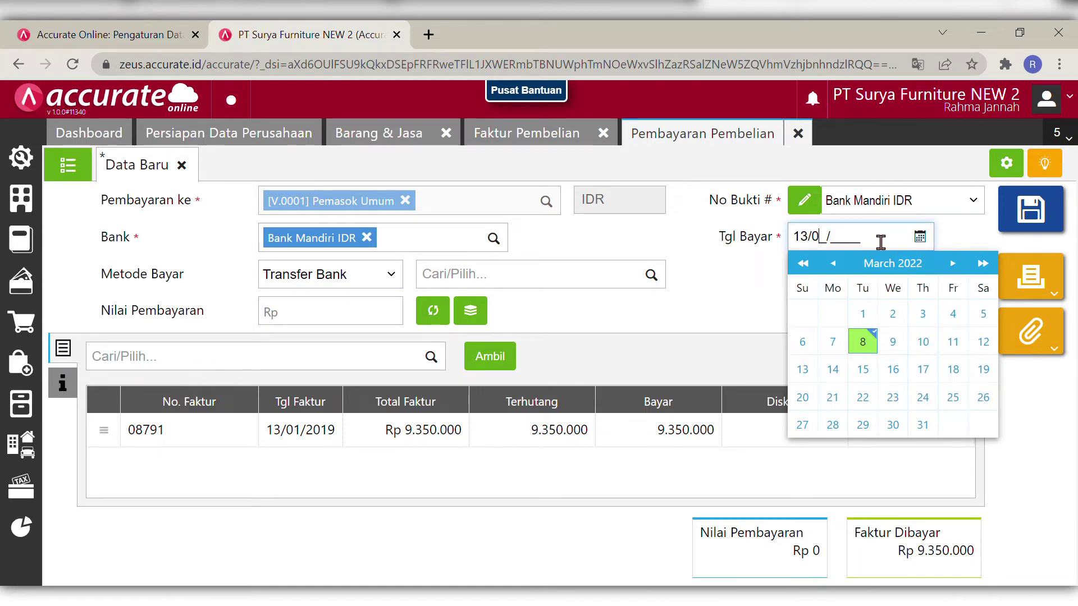
pyautogui.write('13/01/2019')
pyautogui.click(673, 356)
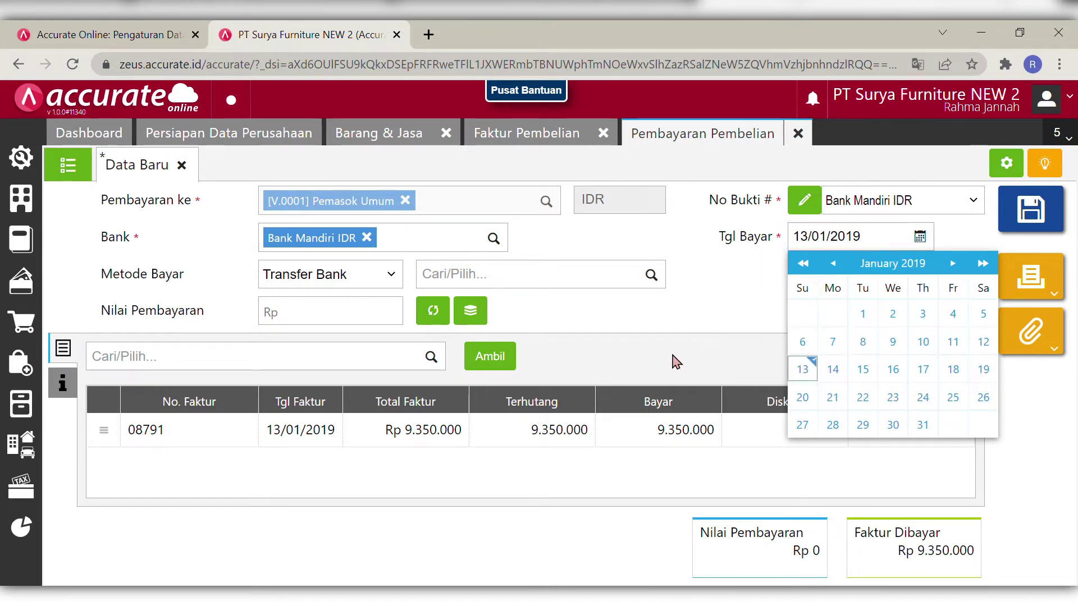
pyautogui.click(439, 317)
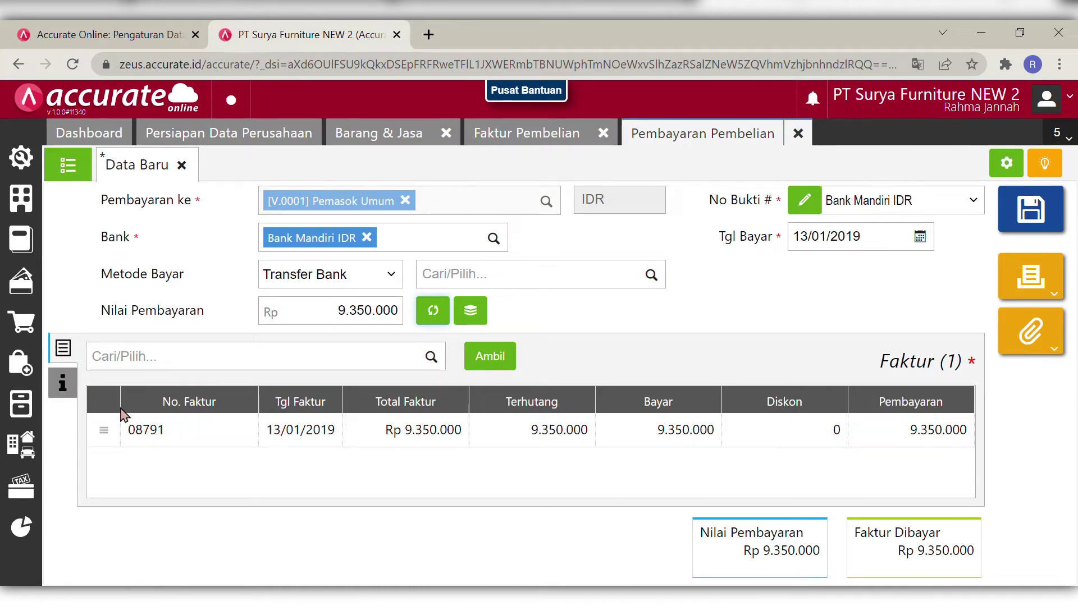
# - Enter "Pembayaran atas pembelian secara tunai" as the payment's Keterangan, recheck the paid invoice line, and save the purchase payment
pyautogui.click(73, 389)
pyautogui.click(294, 416)
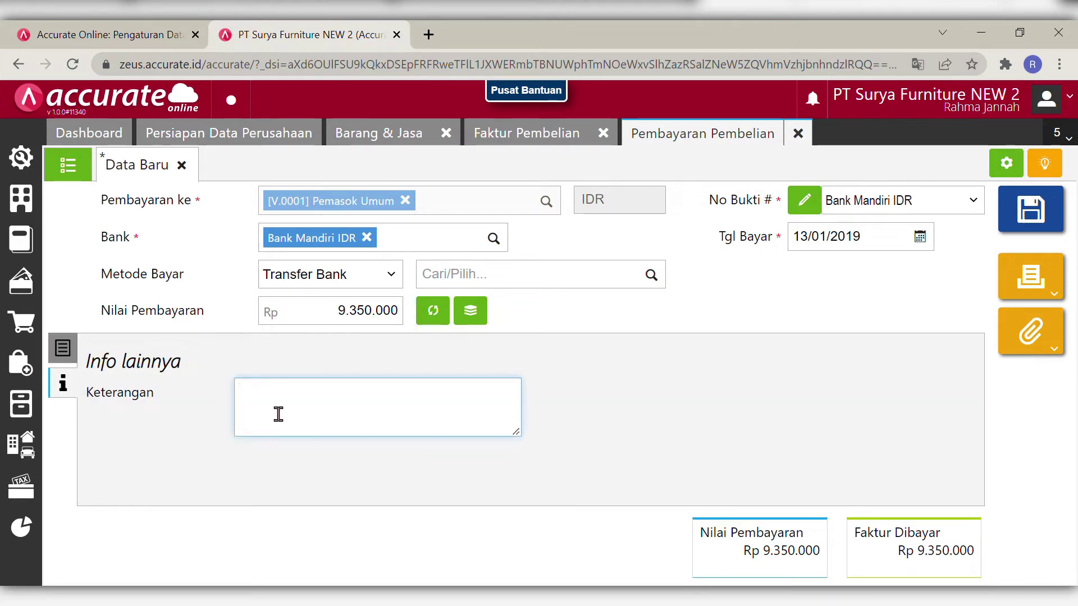
pyautogui.write('Pembayaran aat')
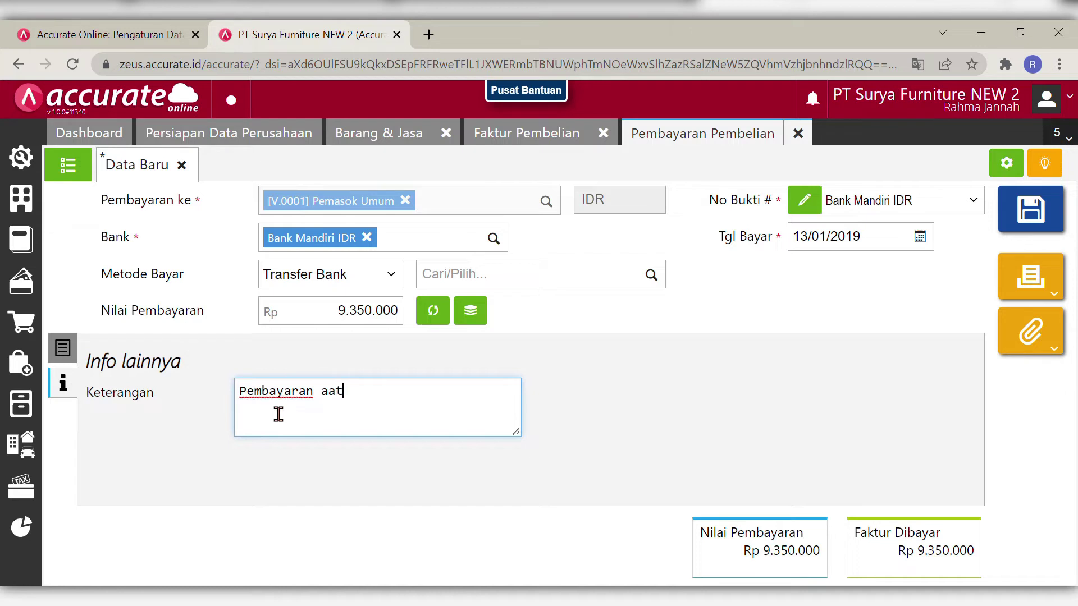
pyautogui.press('BackSpace')
pyautogui.press('BackSpace')
pyautogui.press('BackSpace')
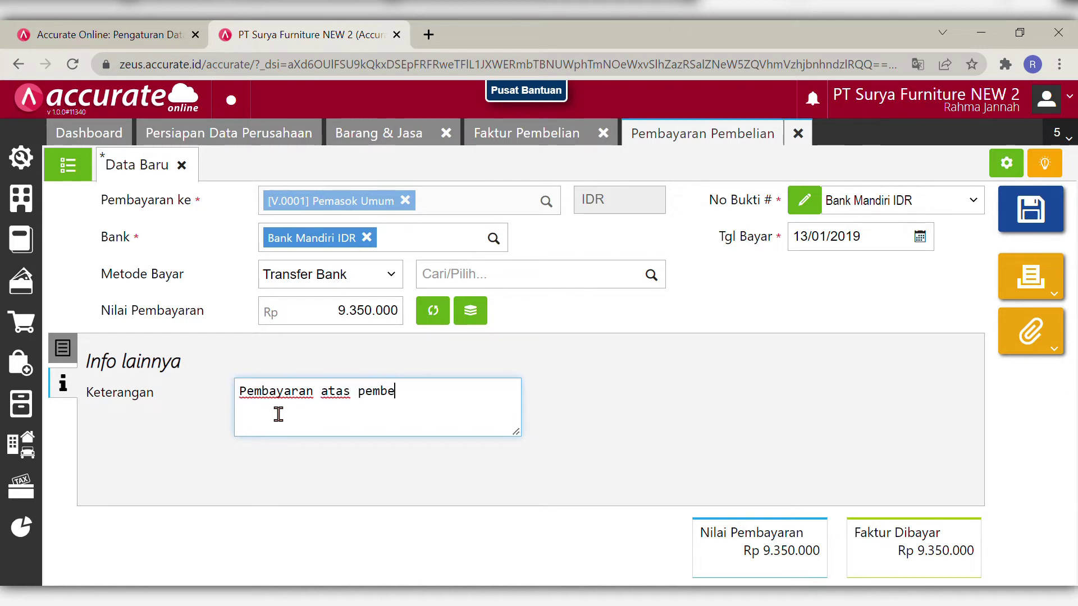
pyautogui.write('tas pembelian secara t')
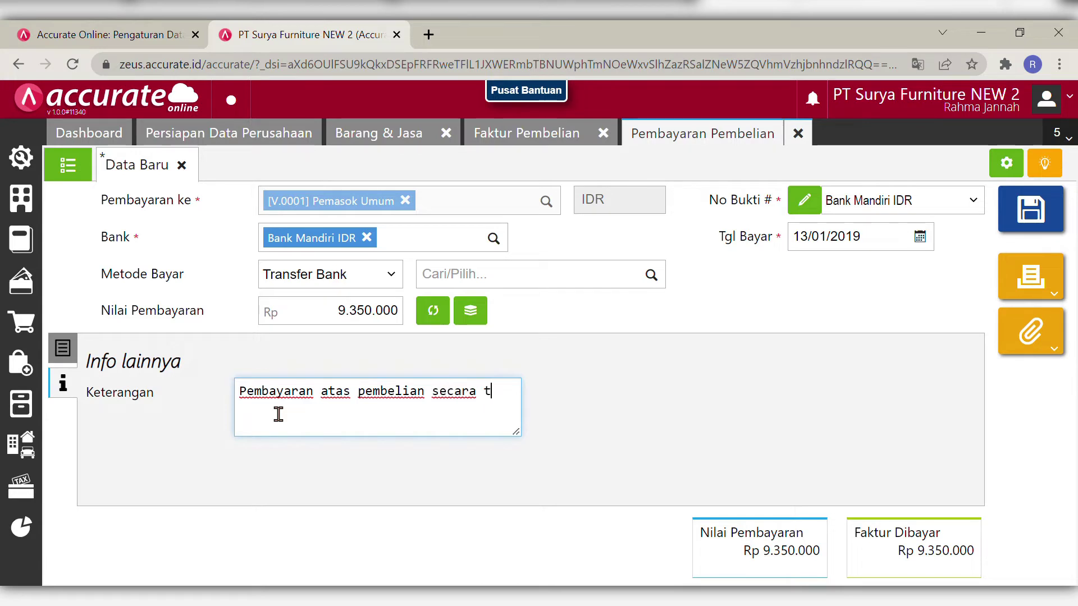
pyautogui.write('unai')
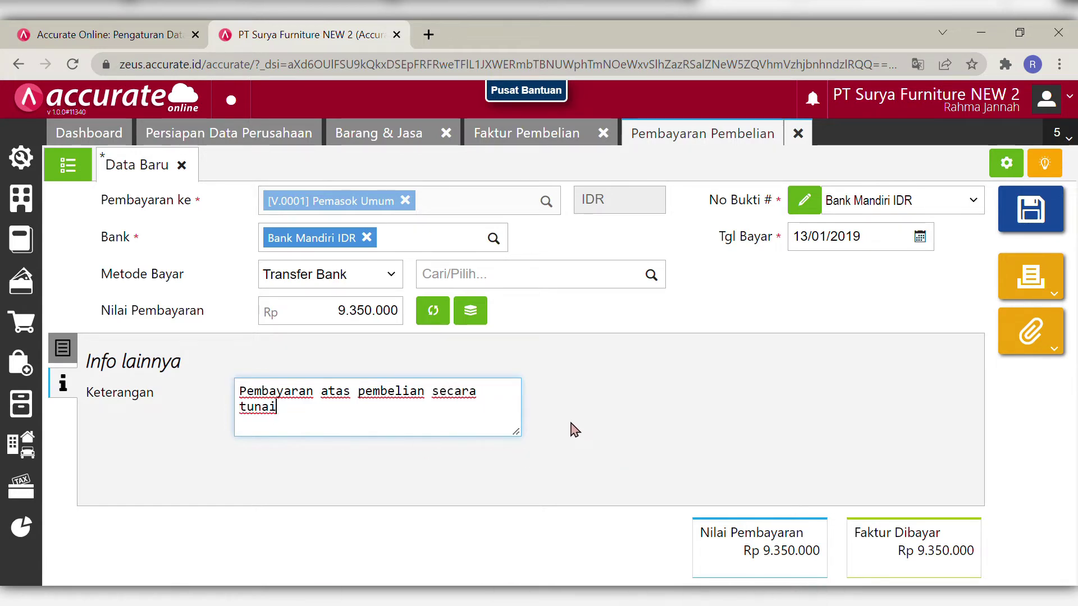
pyautogui.click(262, 475)
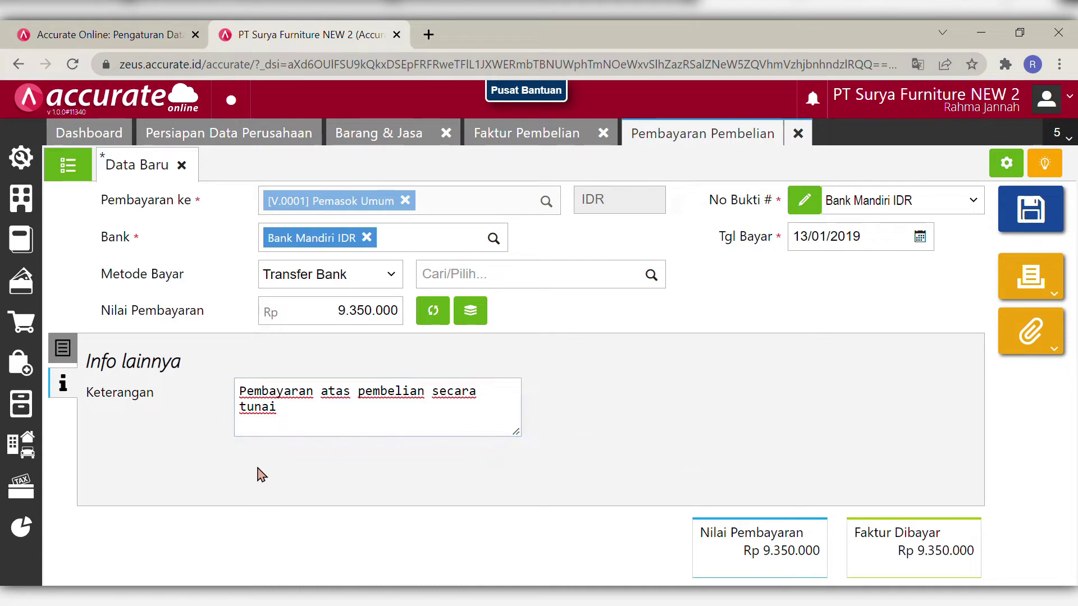
pyautogui.click(64, 350)
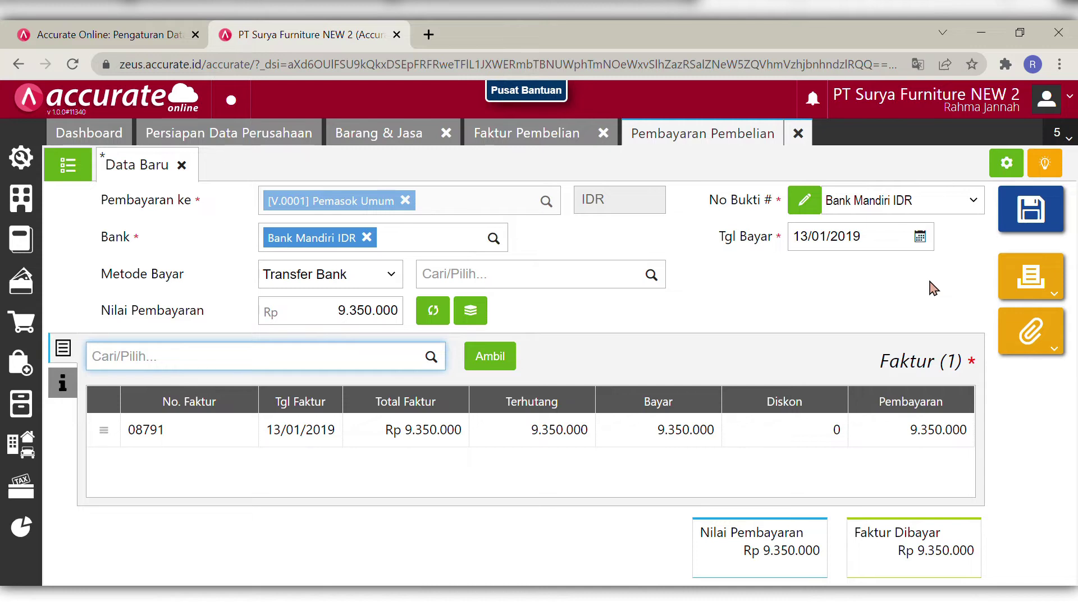
pyautogui.click(1033, 216)
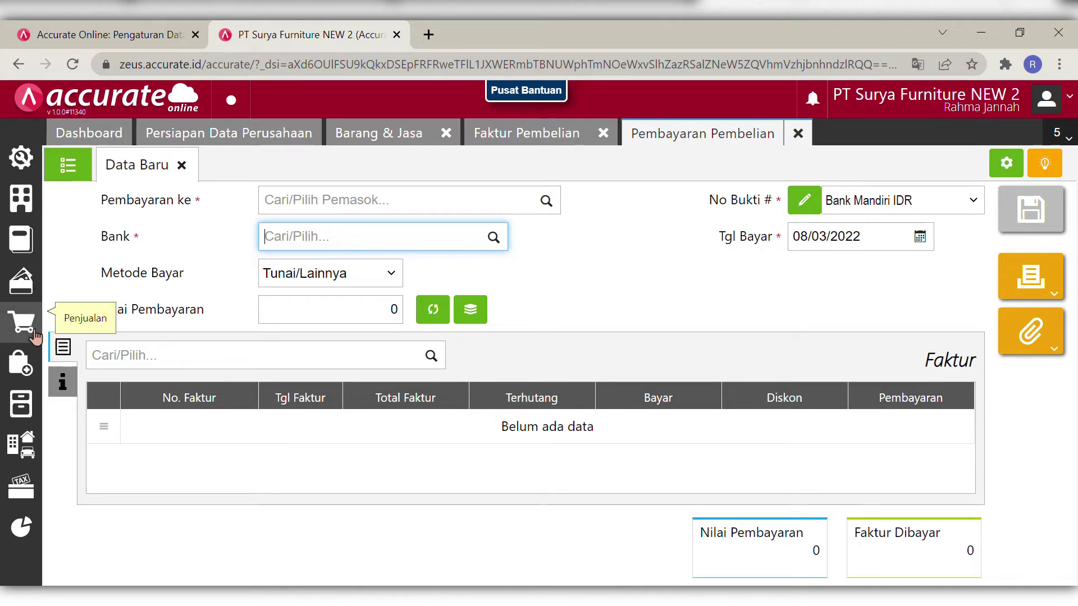
# - Open a blank purchase payment (Pembayaran Pembelian) and look up the supplier PT. Mulia Abadi with "mul" for Pembayaran ke
pyautogui.click(27, 368)
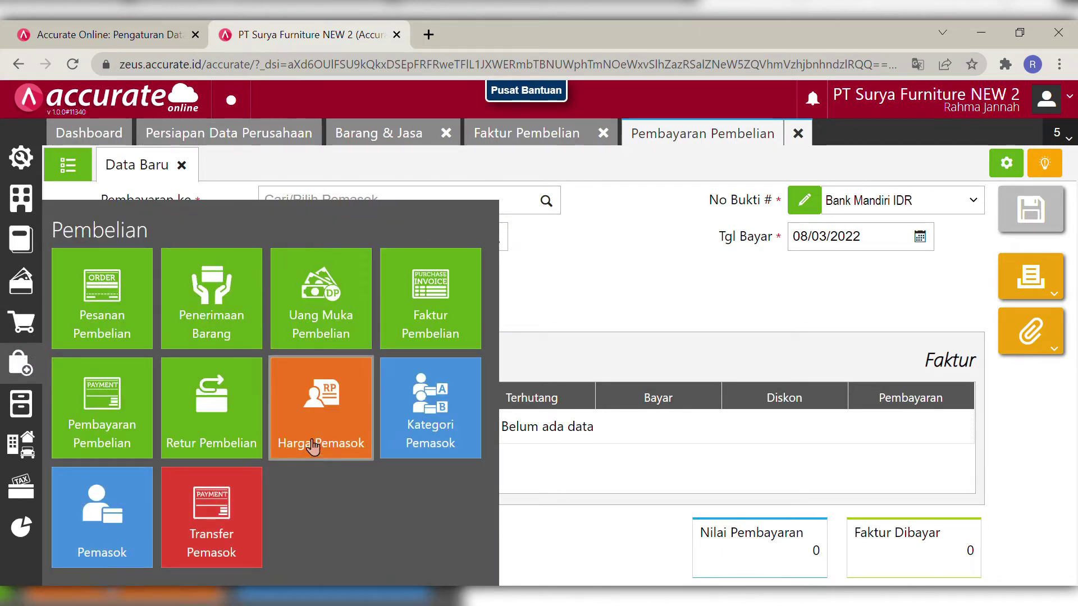
pyautogui.click(126, 428)
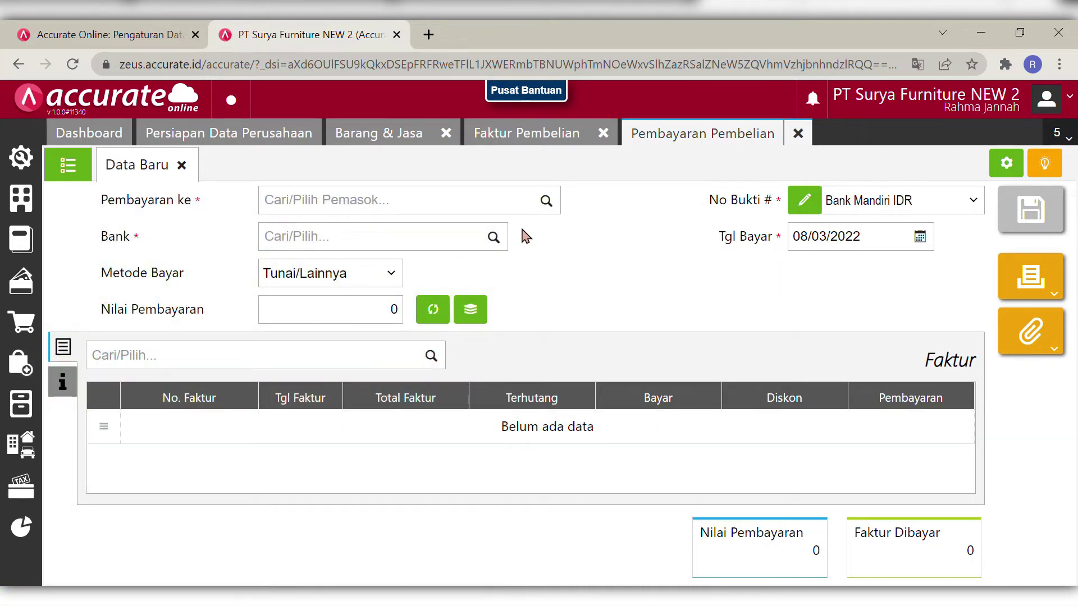
pyautogui.click(531, 212)
pyautogui.write('mul')
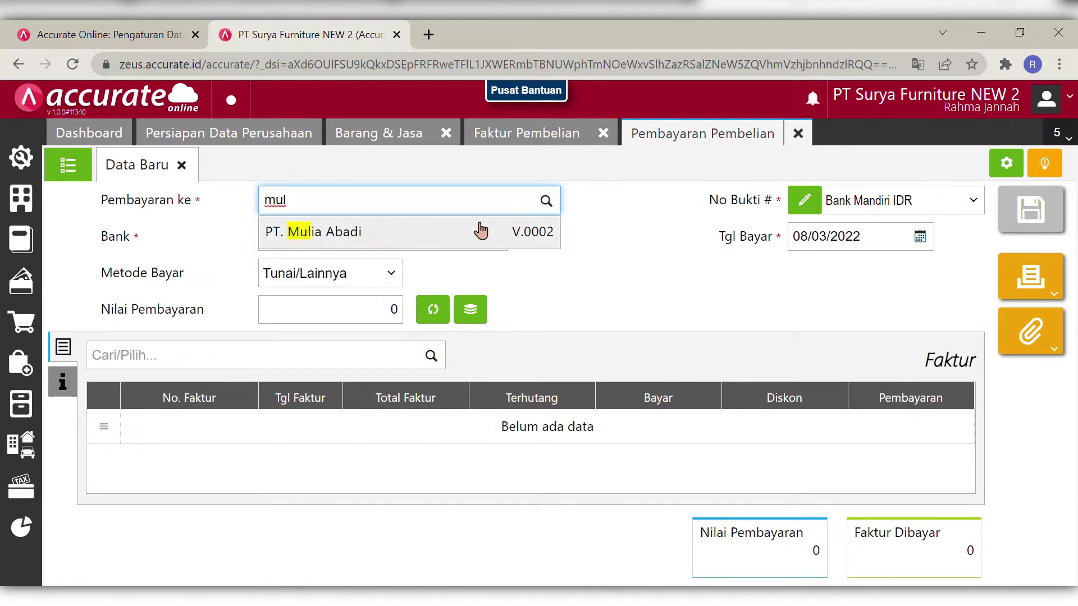
# - Choose PT. Mulia Abadi as the payee and Bank Mandiri IDR as the bank for the new purchase payment
pyautogui.click(471, 235)
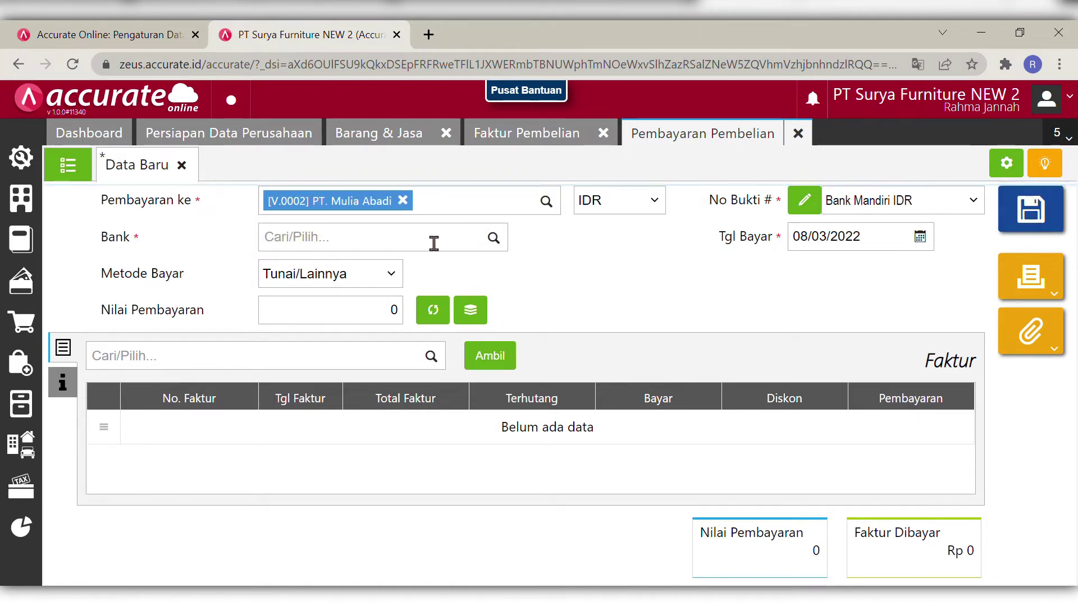
pyautogui.click(494, 238)
pyautogui.click(421, 379)
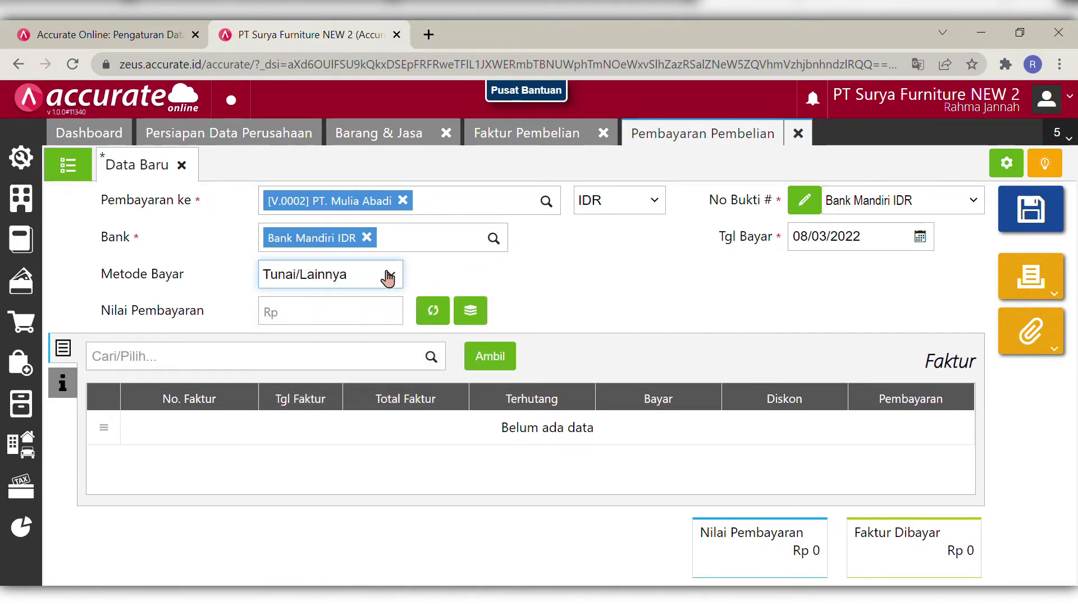
# - Set the payment method to Cek/Giro with cheque number GR0098
pyautogui.click(387, 277)
pyautogui.click(362, 316)
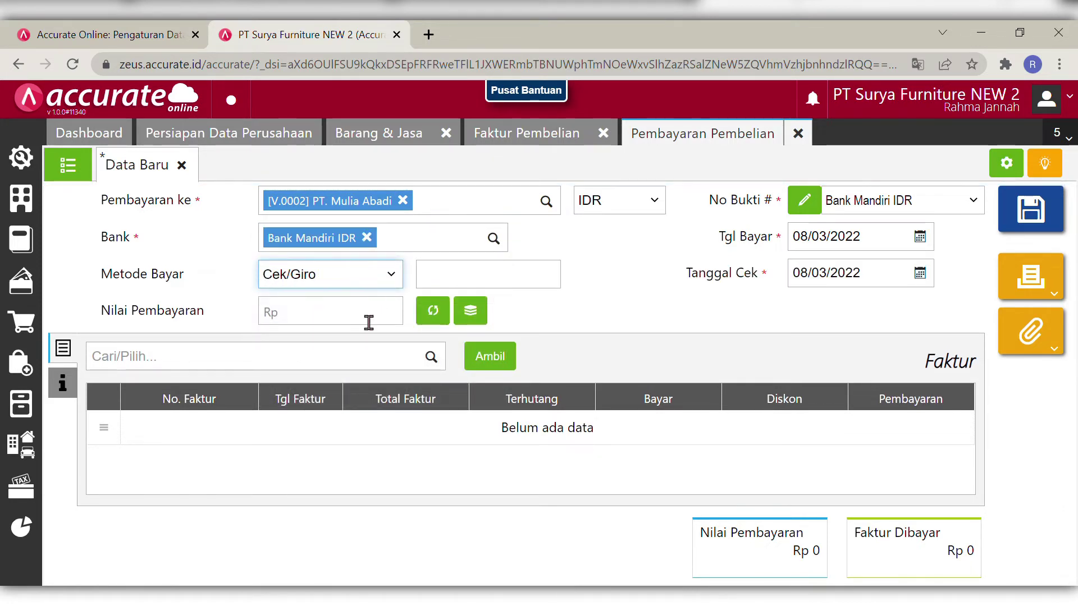
pyautogui.click(532, 291)
pyautogui.write('G')
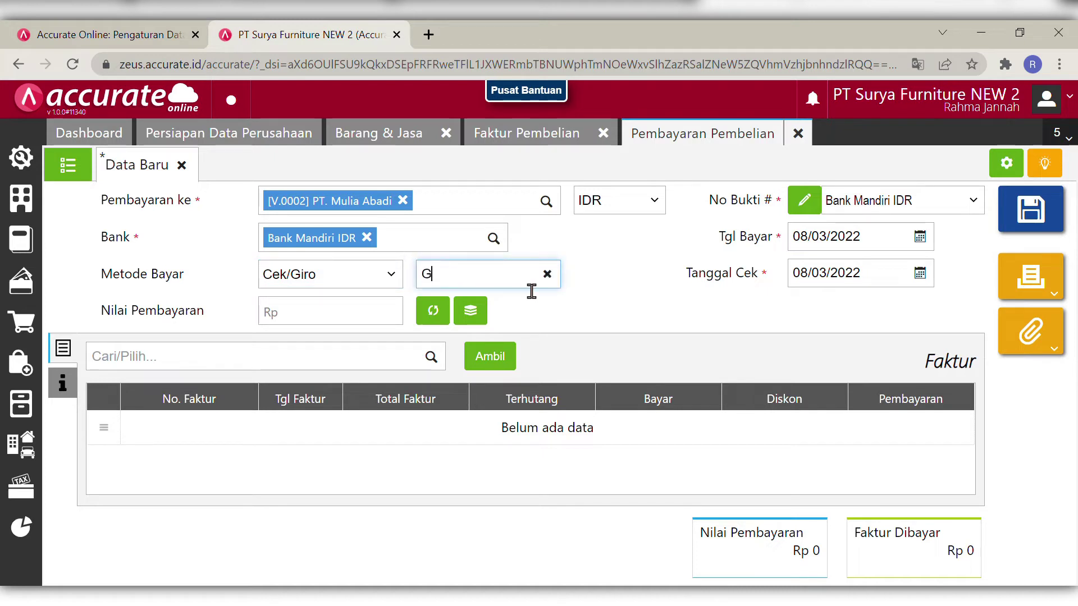
pyautogui.write('R0098')
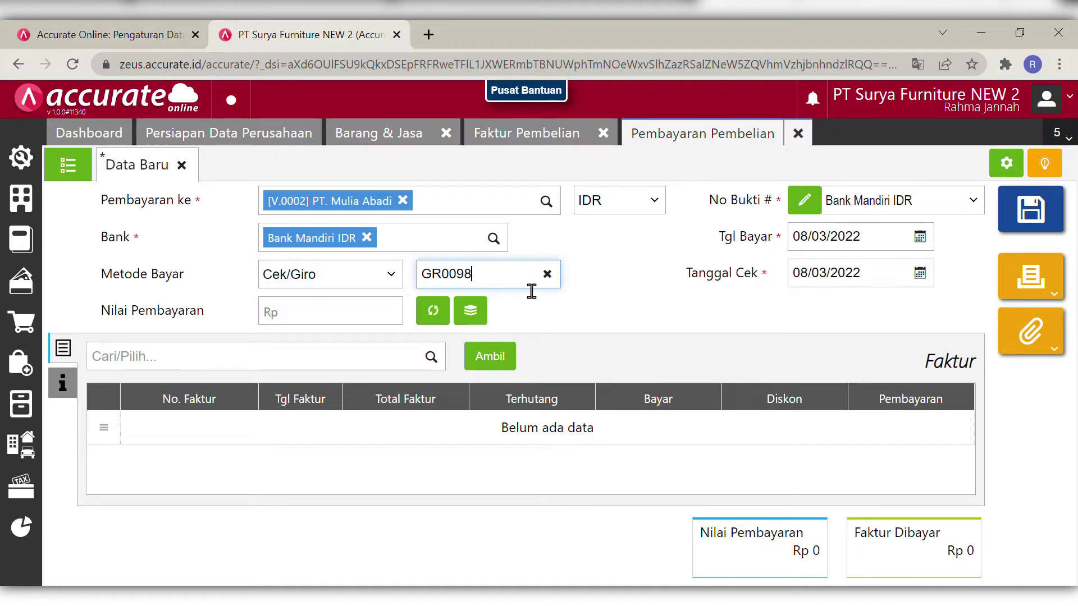
# - Set the cheque date to 31/01/2019 and the payment date to 13/01/2019
pyautogui.click(878, 289)
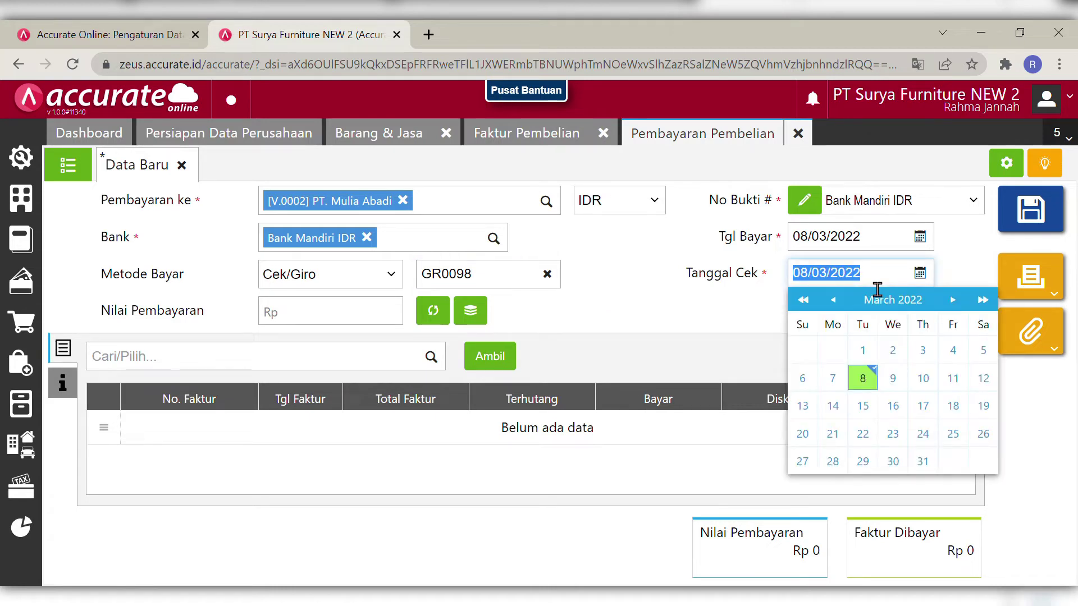
pyautogui.write('31/01/2019')
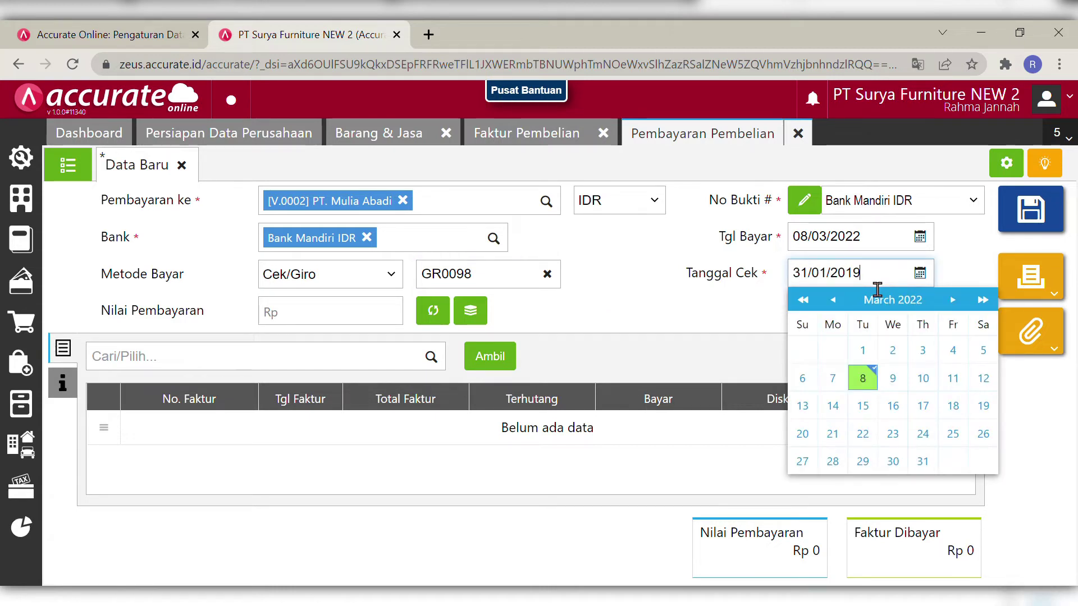
pyautogui.click(878, 247)
pyautogui.press('BackSpace')
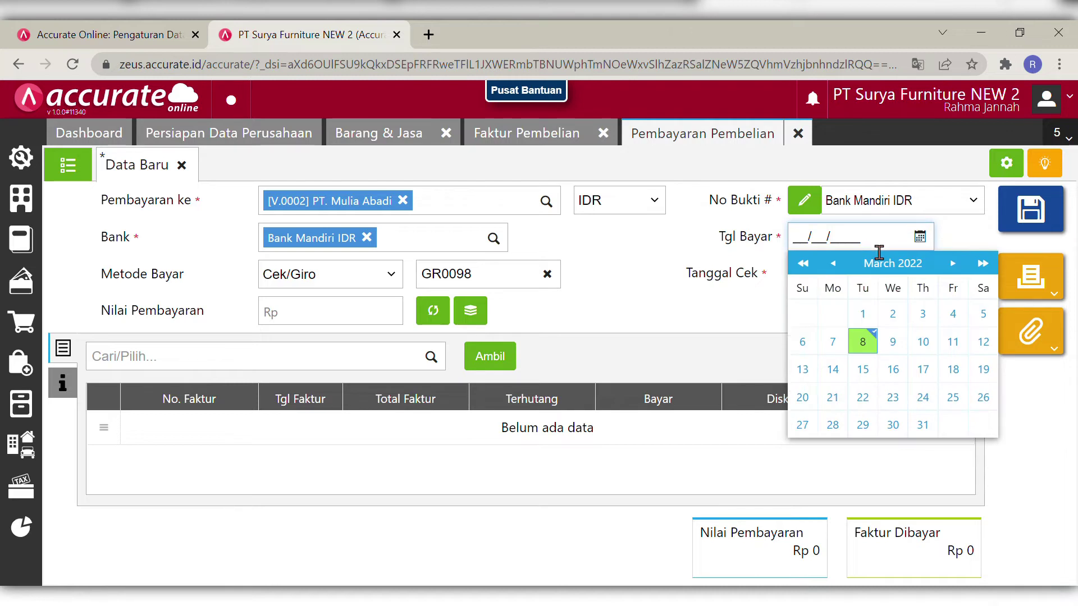
pyautogui.write('130120')
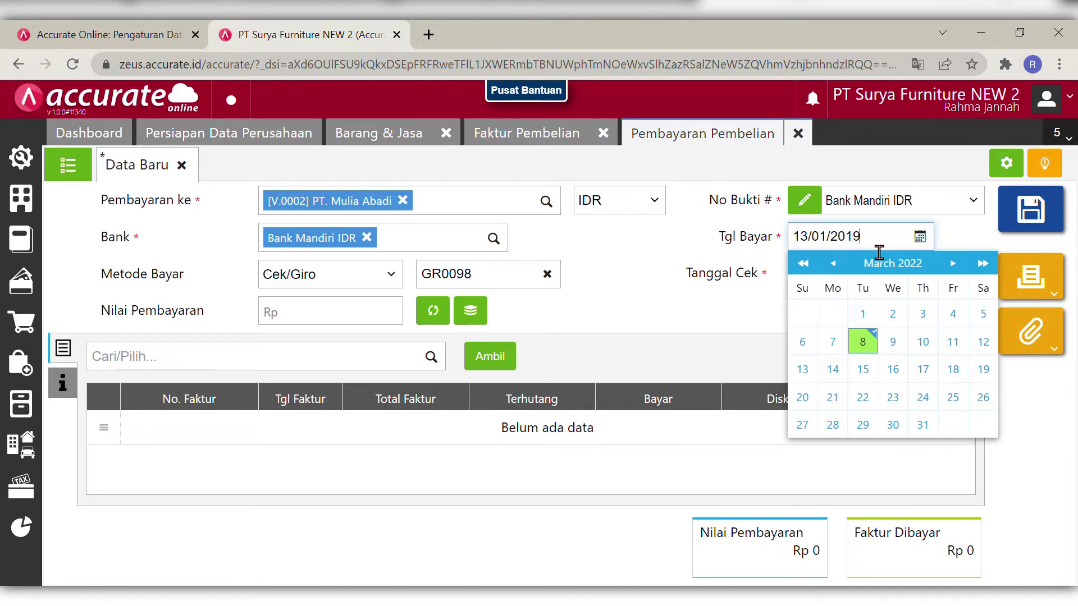
pyautogui.click(663, 335)
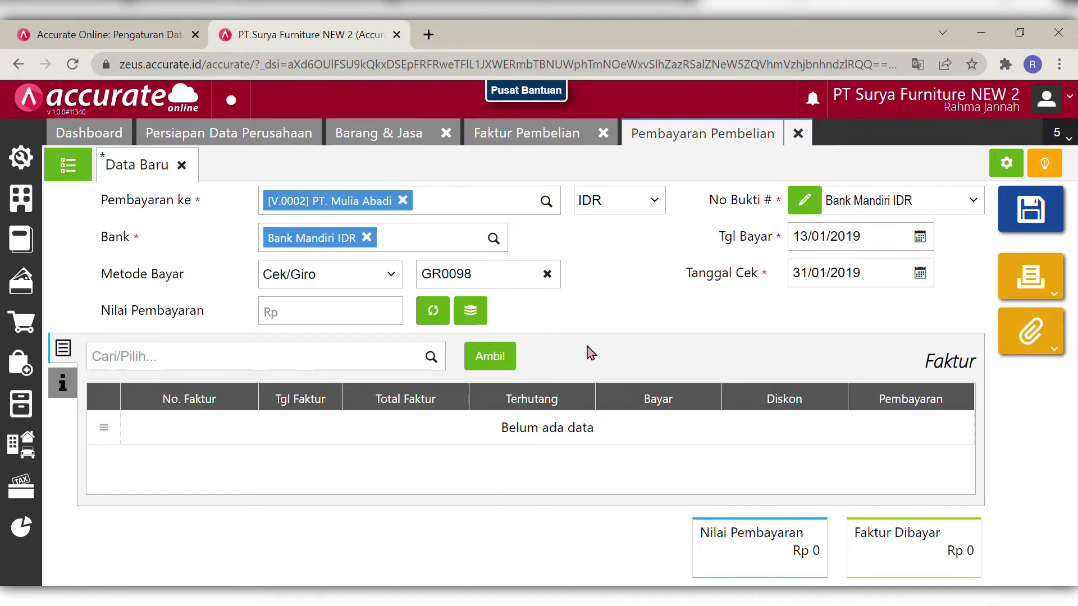
# - Load only invoice INV-MA-9128 from the supplier's unpaid invoices, leaving out Faktur-Jan/906
pyautogui.click(492, 356)
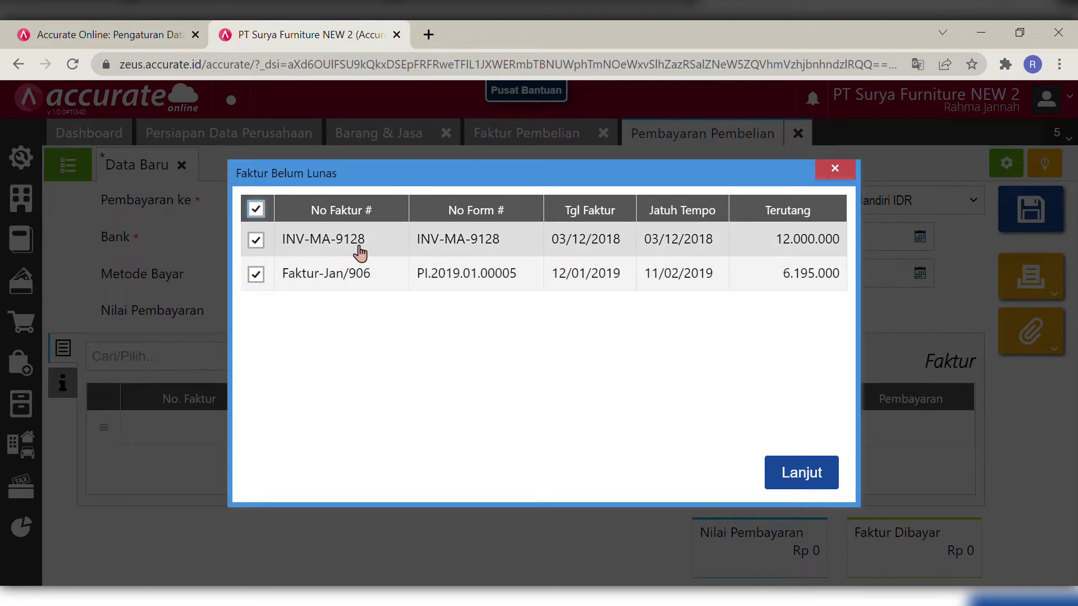
pyautogui.click(256, 274)
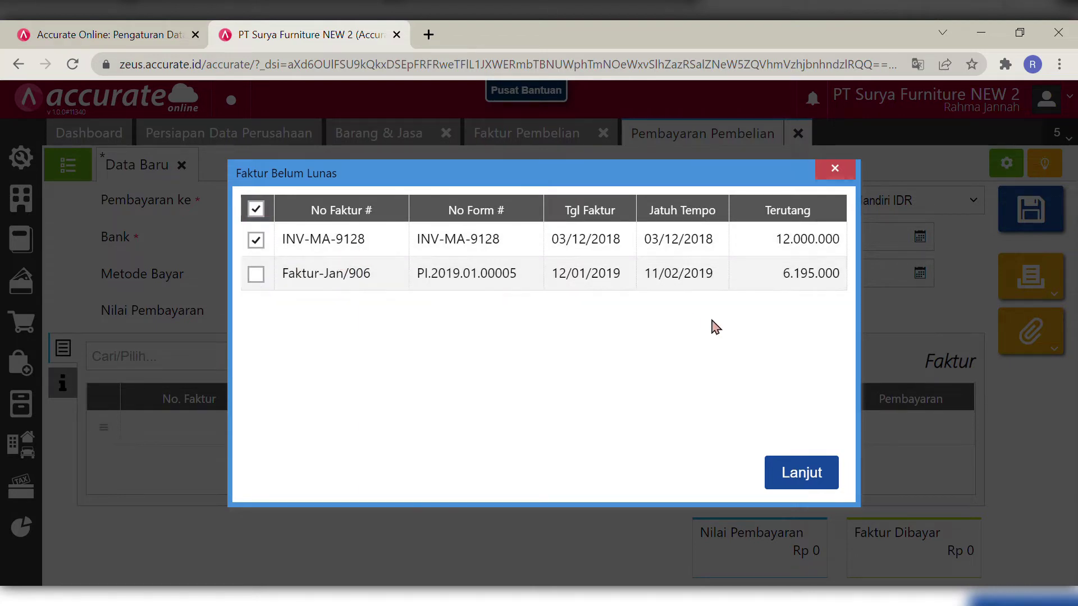
pyautogui.click(811, 475)
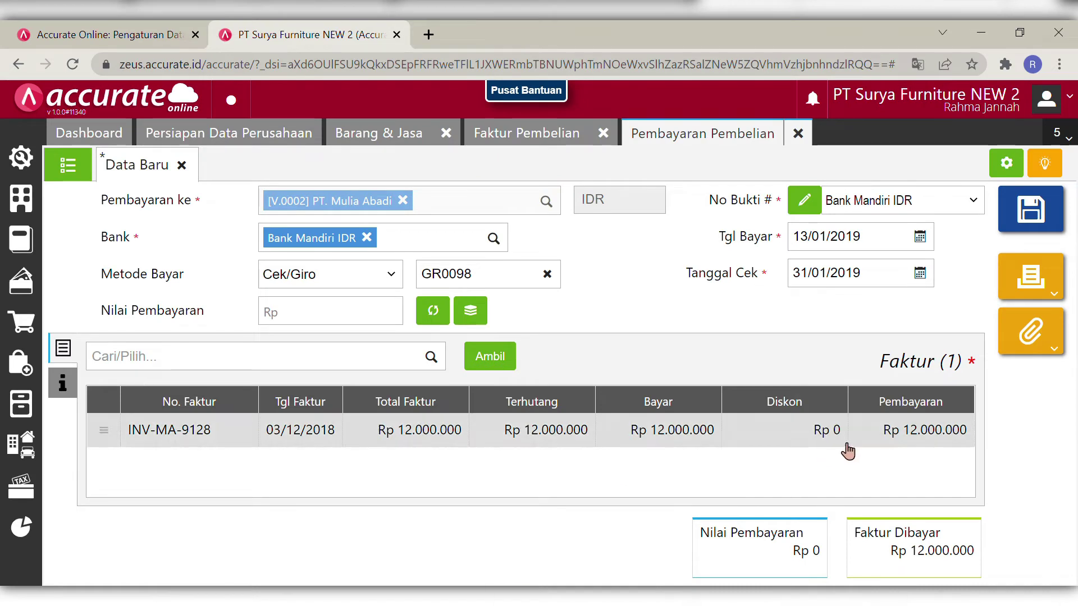
# - Set the amount paid on invoice INV-MA-9128 to Rp 10.000.000 and calculate the payment value from it
pyautogui.click(667, 436)
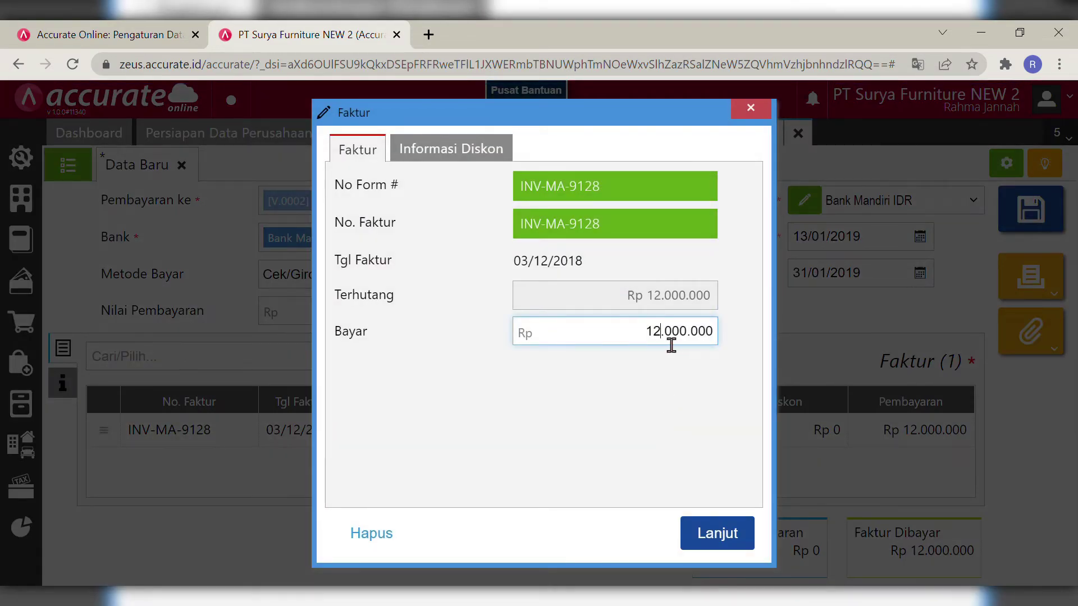
pyautogui.moveTo(671, 346); pyautogui.dragTo(677, 346)
pyautogui.click(702, 401)
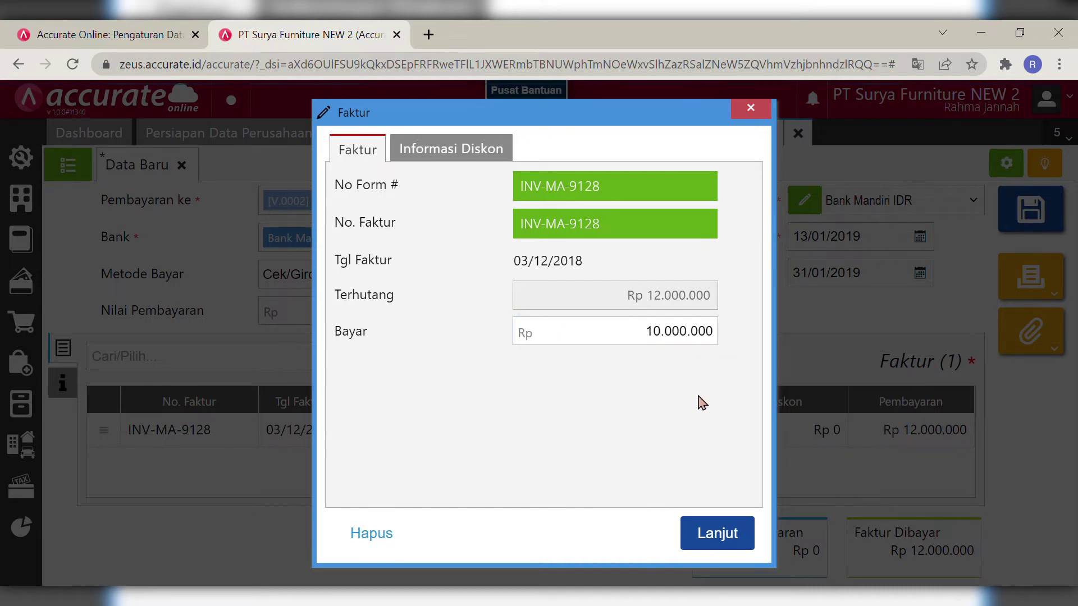
pyautogui.click(718, 533)
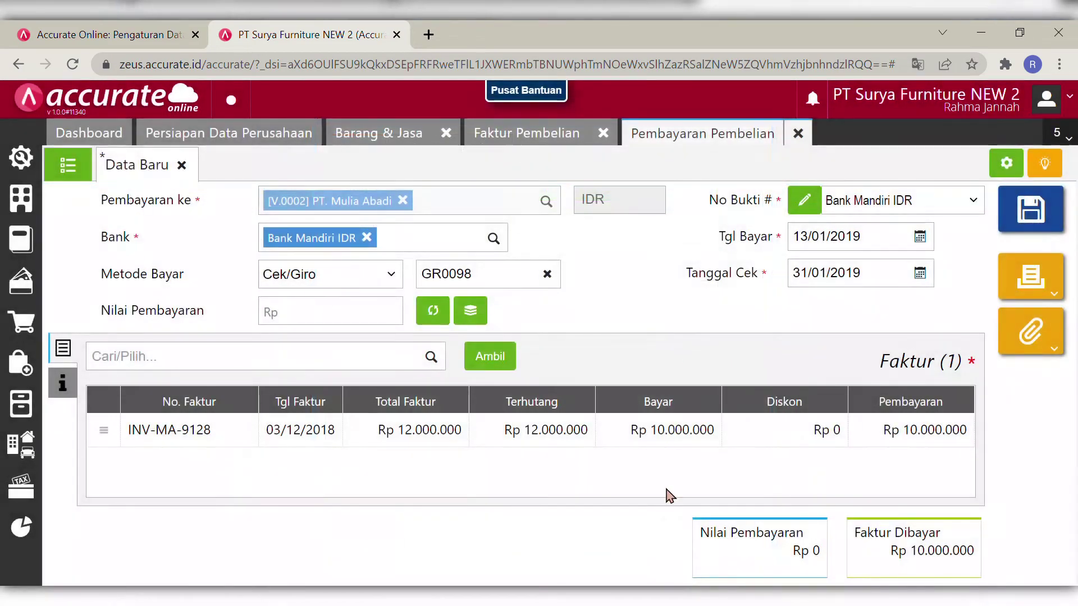
pyautogui.click(436, 316)
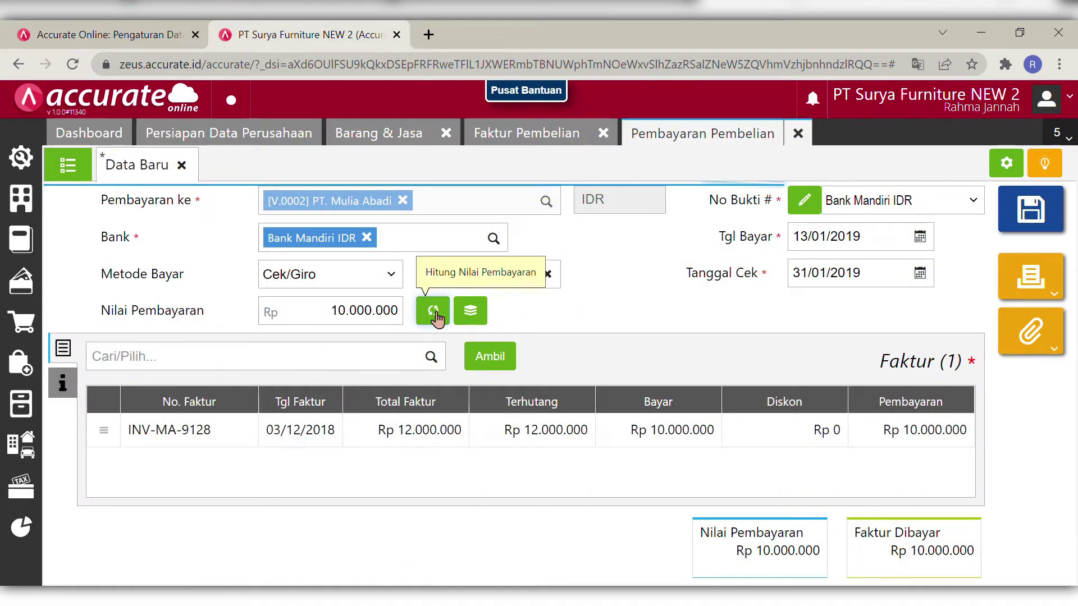
# - Enter "Pelunasan sebagian" as the payment's description in the additional information
pyautogui.click(63, 384)
pyautogui.click(381, 428)
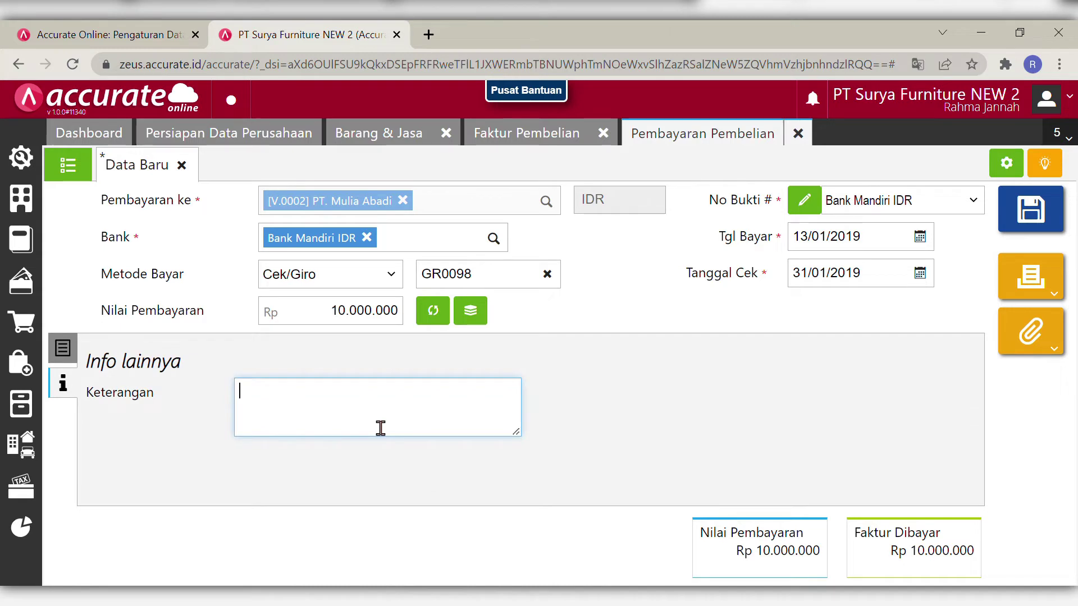
pyautogui.write('Pelunasan sebag')
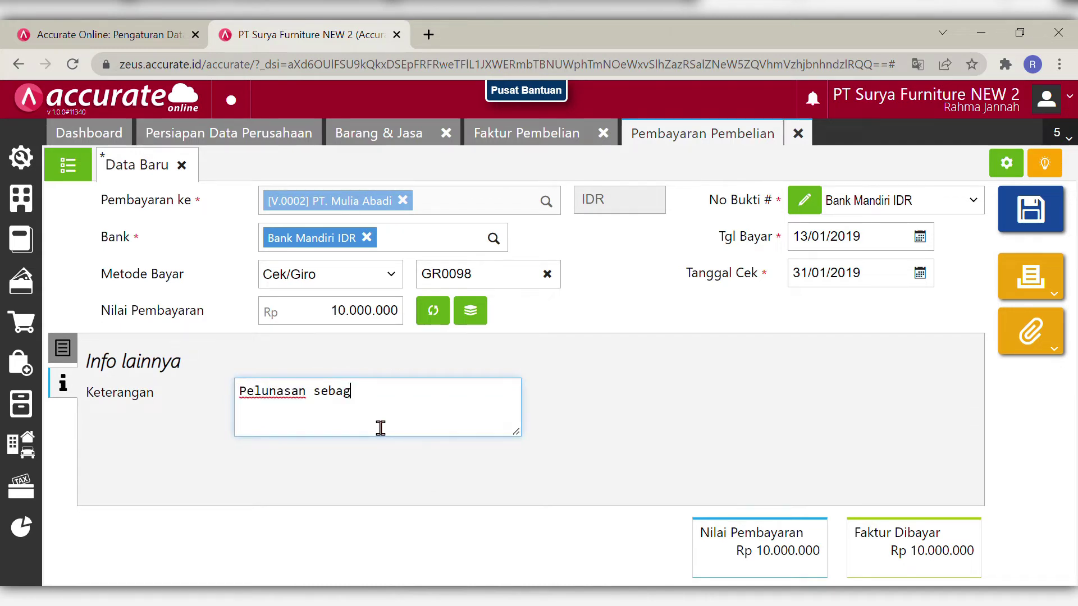
pyautogui.write('ian')
pyautogui.click(308, 479)
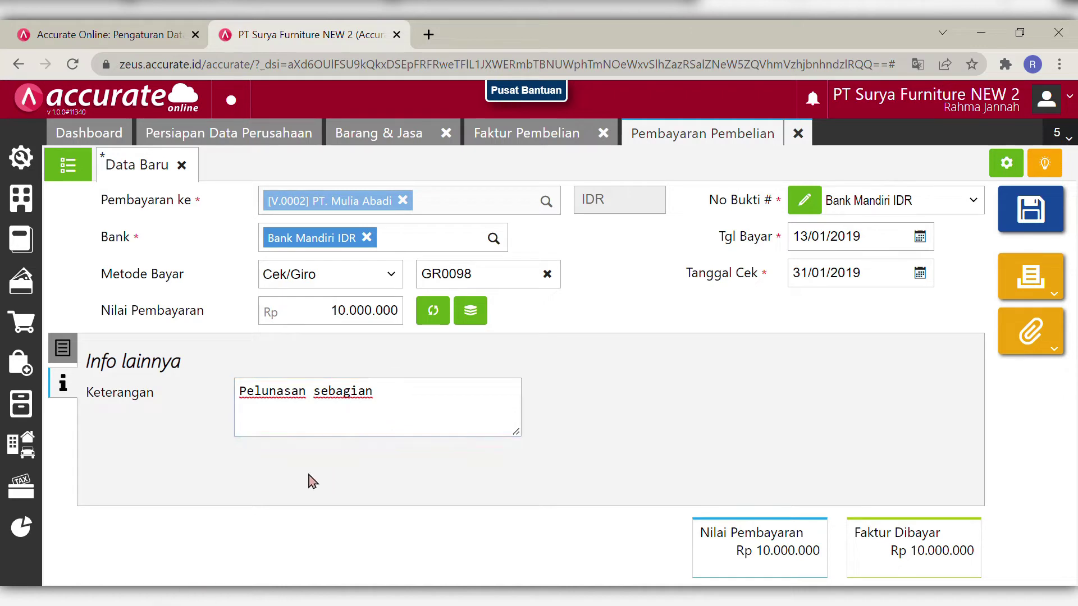
# - Review the invoice details and description of the purchase payment and save it
pyautogui.click(63, 349)
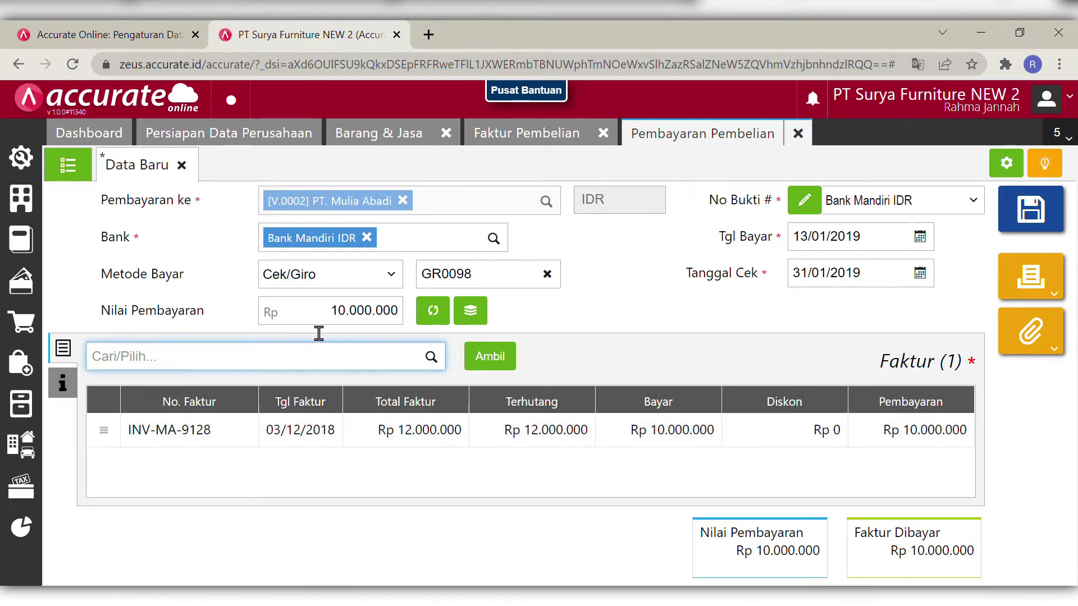
pyautogui.click(62, 384)
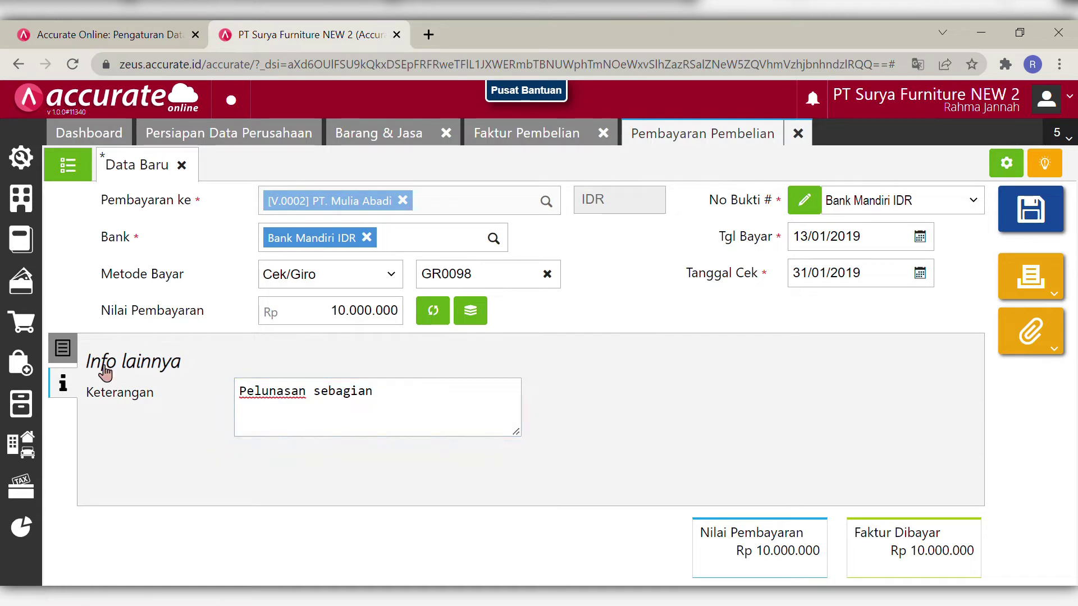
pyautogui.click(63, 350)
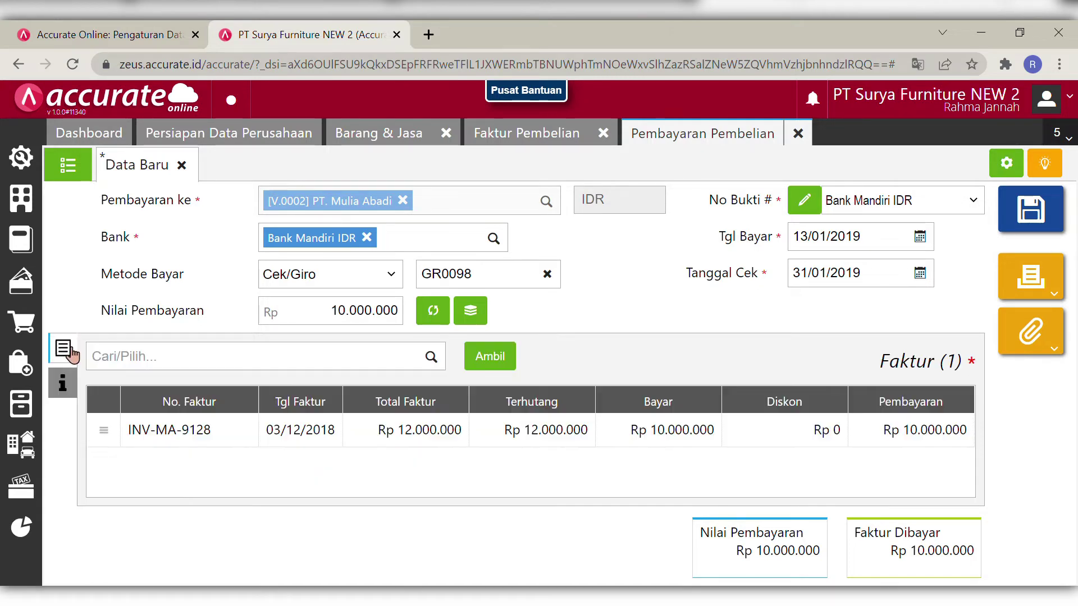
pyautogui.click(752, 343)
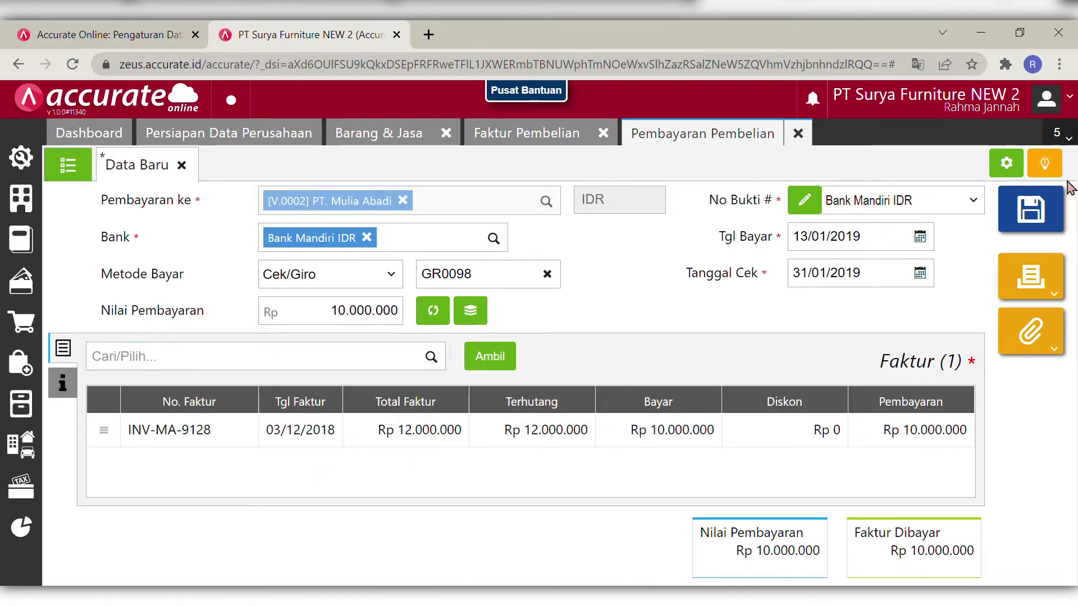
pyautogui.click(1028, 221)
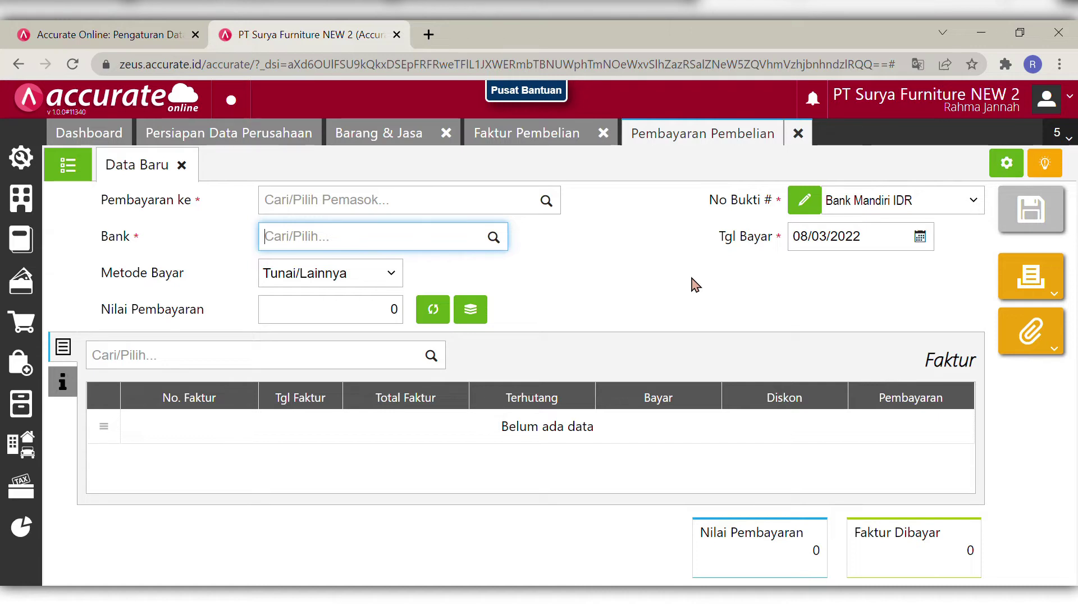
# - Close the Pembayaran Pembelian, Faktur Pembelian and Barang & Jasa forms
pyautogui.click(798, 133)
pyautogui.click(603, 133)
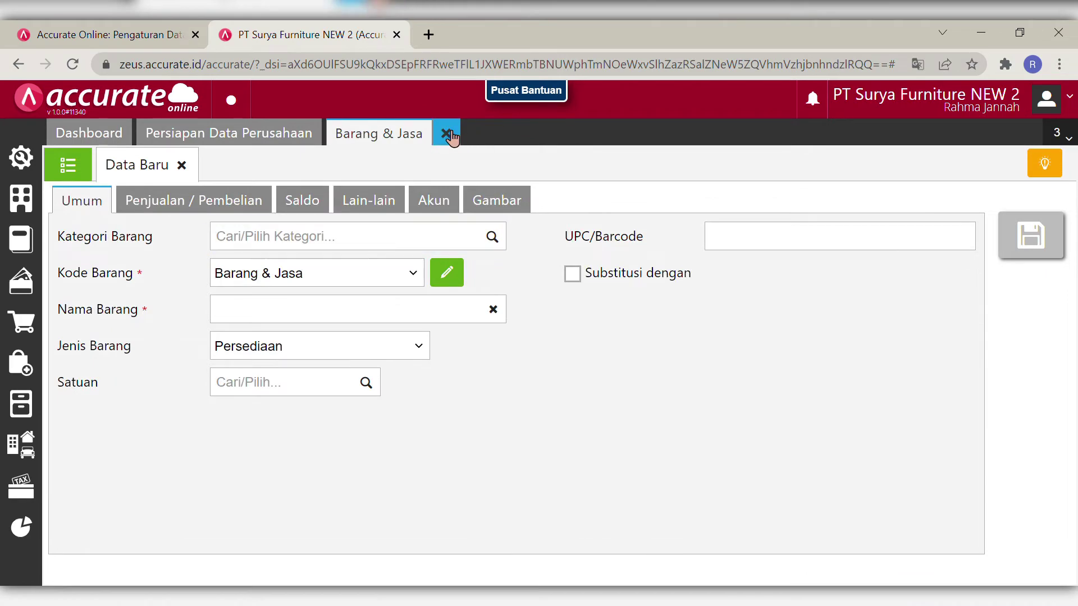
pyautogui.click(445, 133)
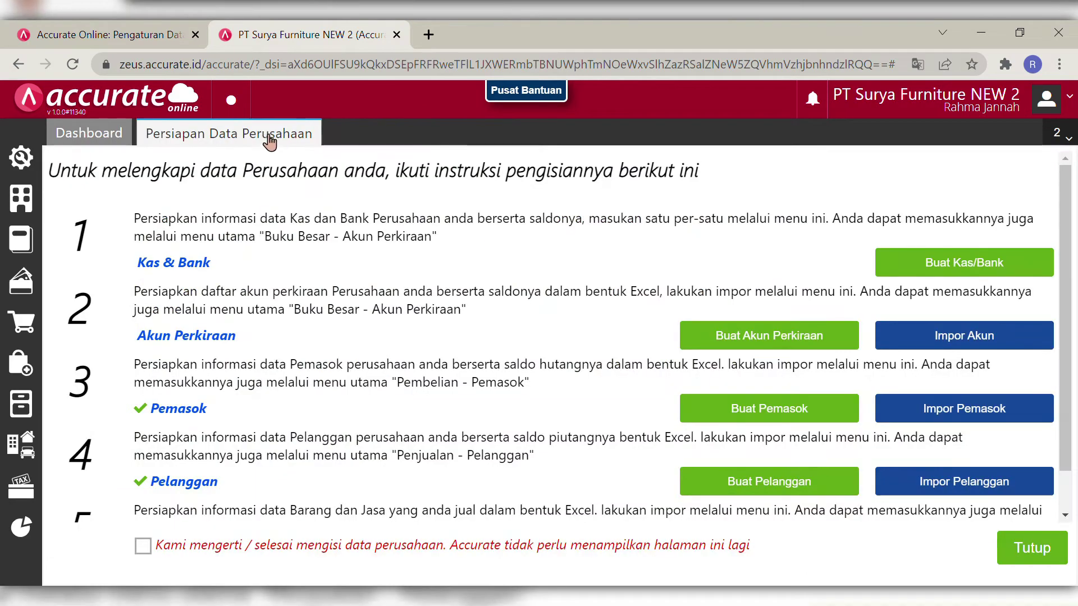
# - Enable the purchase feature Tagihan Dimuka (Mendahului Terima Barang) in the company preferences and save them
pyautogui.click(28, 196)
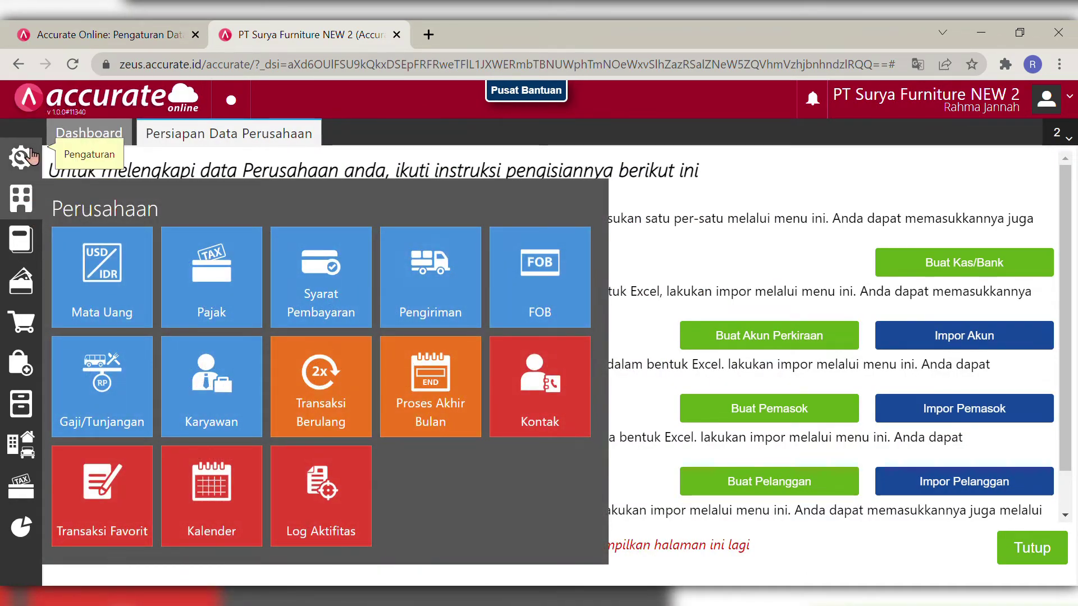
pyautogui.click(31, 156)
pyautogui.click(96, 231)
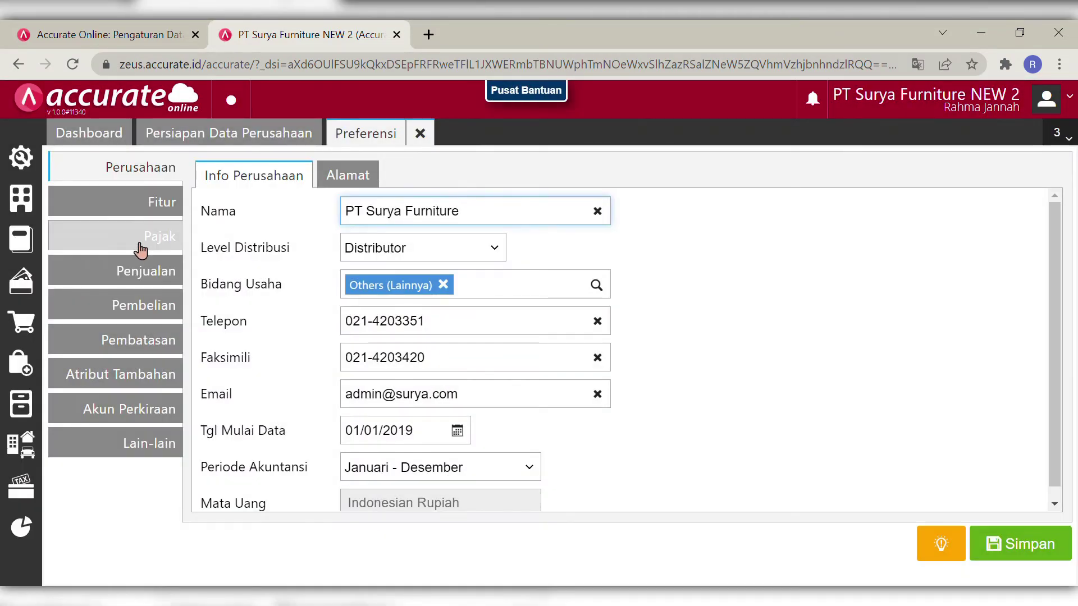
pyautogui.click(146, 211)
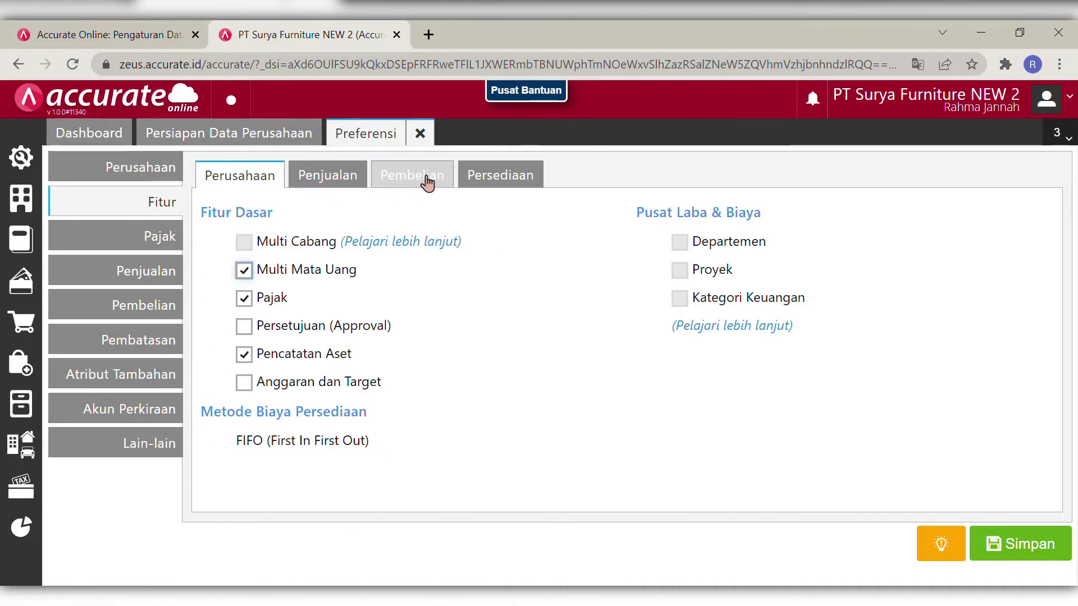
pyautogui.click(428, 179)
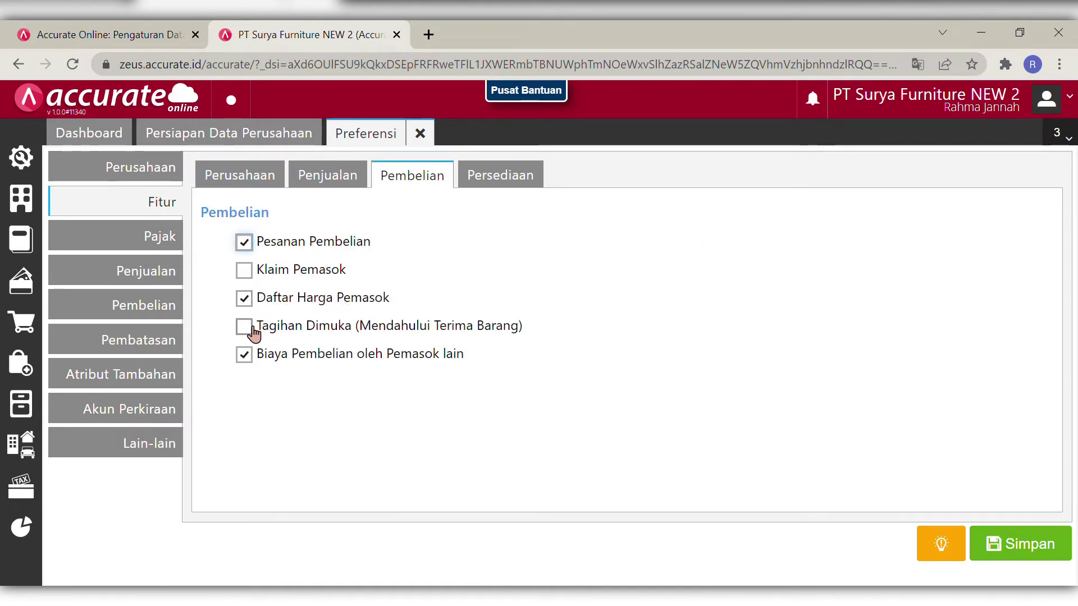
pyautogui.click(245, 330)
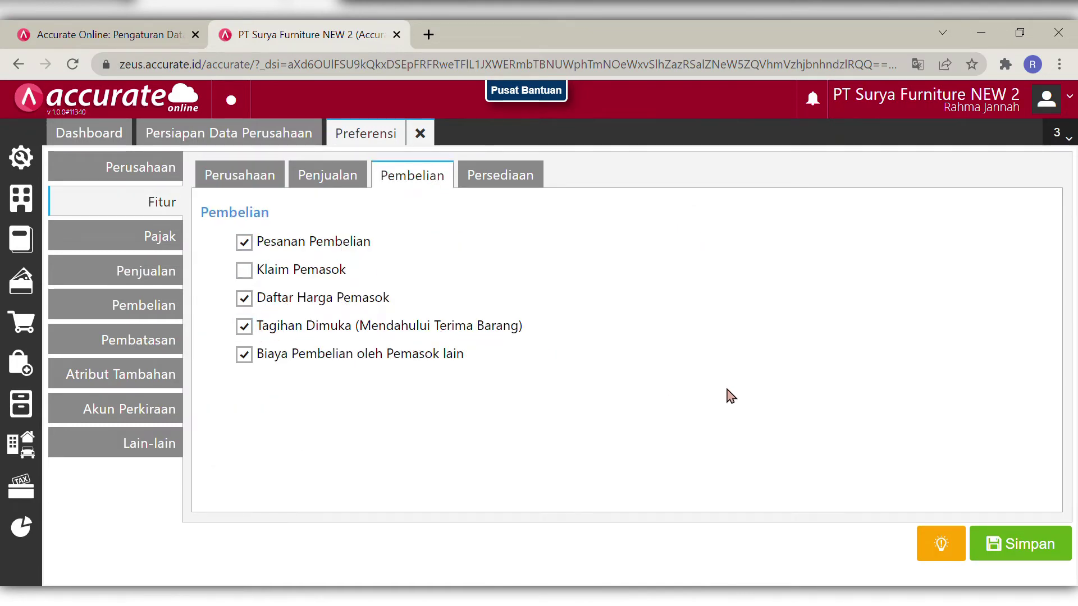
pyautogui.click(993, 540)
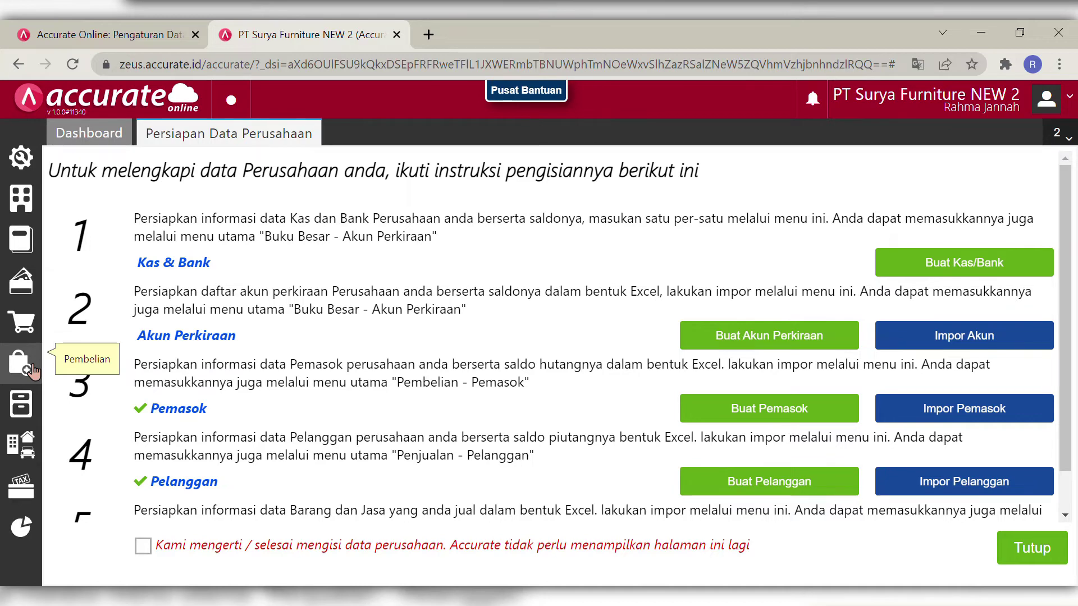
# - Open a new purchase invoice (Faktur Pembelian) and save "CV Sumber Kayu" as its new supplier
pyautogui.click(29, 368)
pyautogui.click(445, 299)
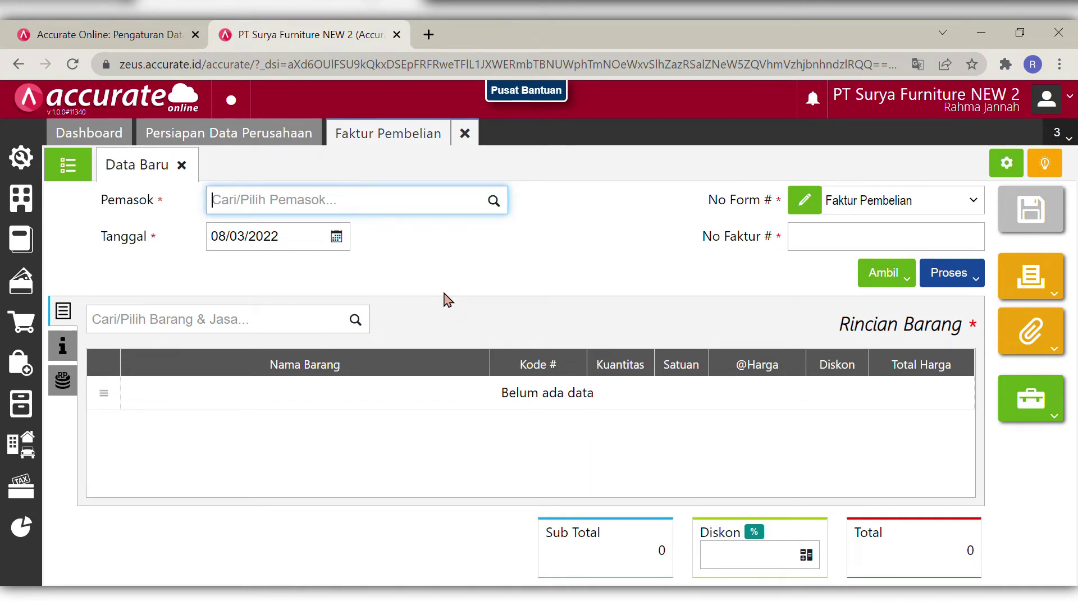
pyautogui.write('cv su')
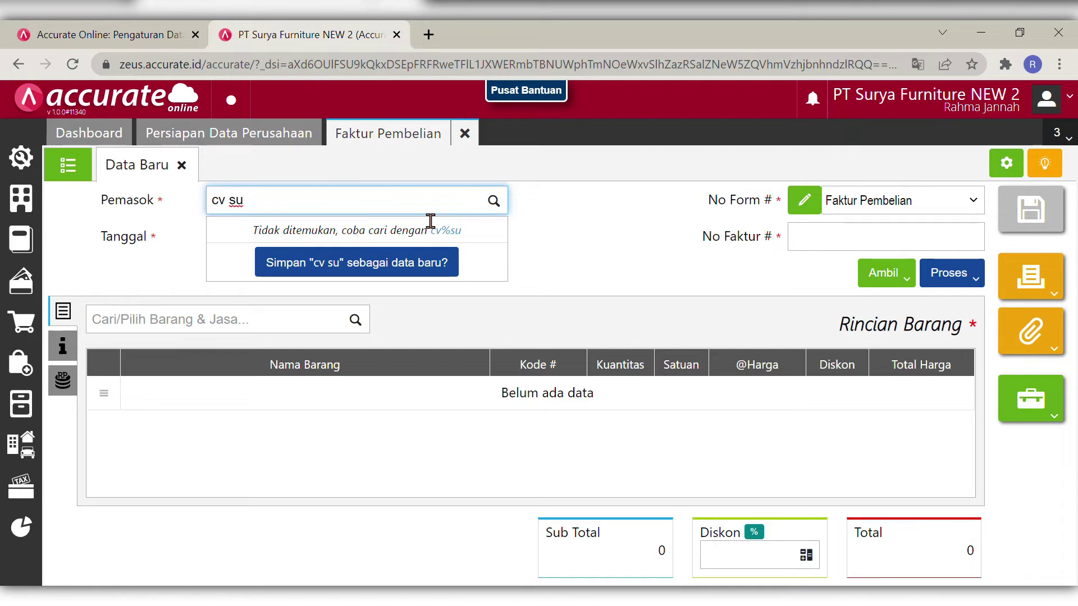
pyautogui.press('BackSpace')
pyautogui.press('BackSpace')
pyautogui.press('BackSpace')
pyautogui.press('BackSpace')
pyautogui.press('BackSpace')
pyautogui.write('CV SU')
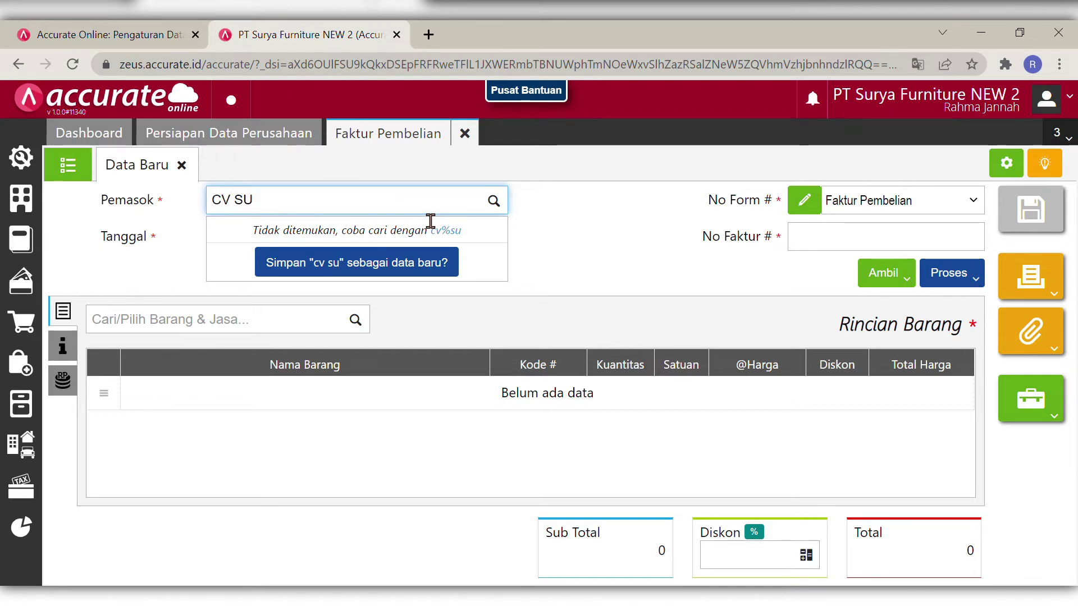
pyautogui.press('BackSpace')
pyautogui.write('umber K')
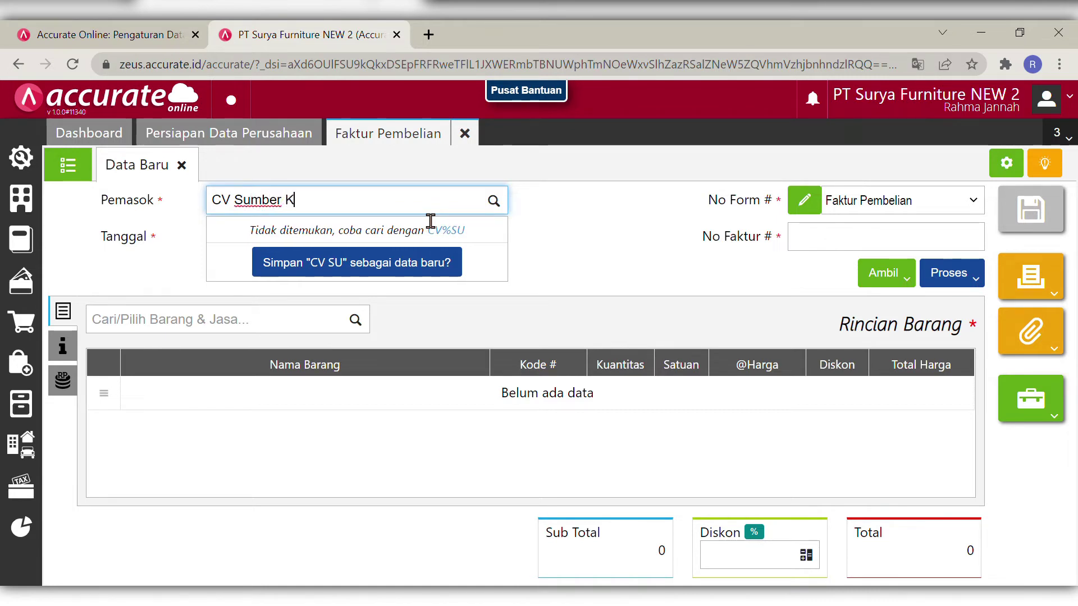
pyautogui.write('ayu')
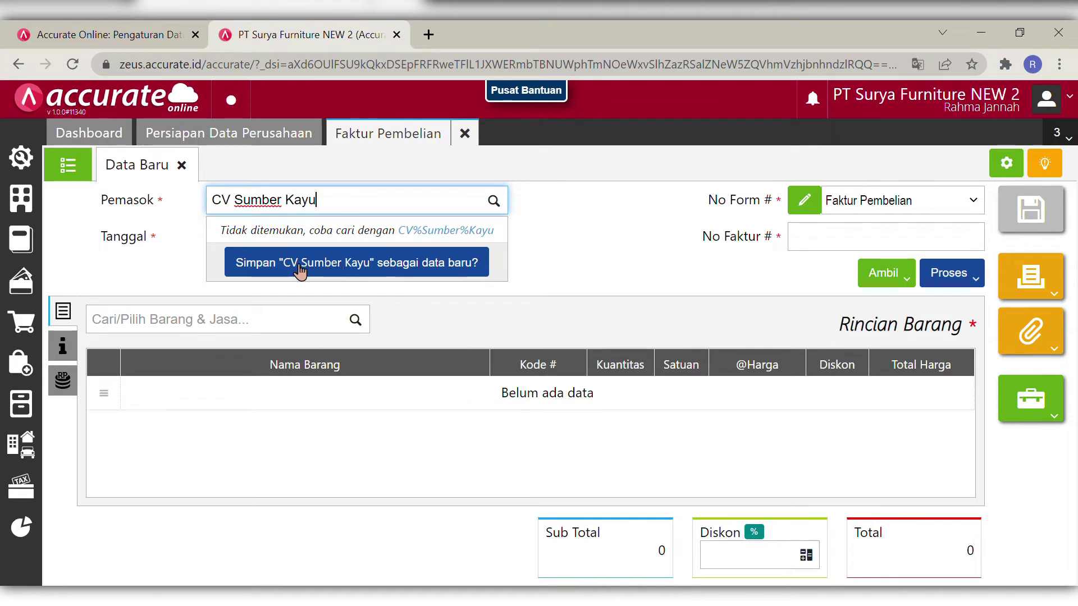
pyautogui.click(397, 267)
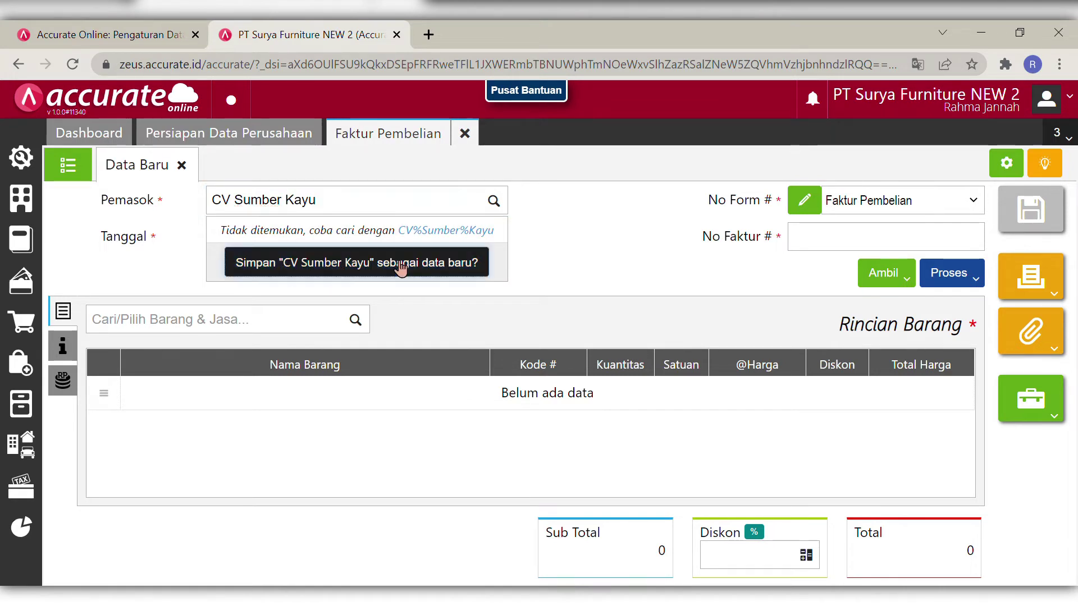
# - Set the invoice date to 14/01/2019 and the invoice number to Sumber/2019-776
pyautogui.click(315, 248)
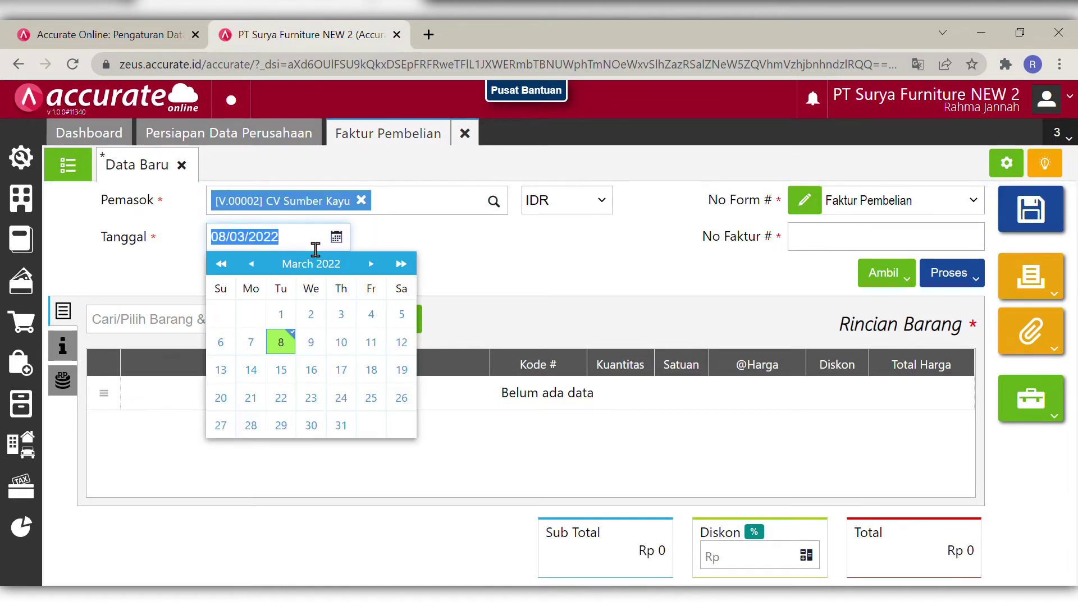
pyautogui.press('BackSpace')
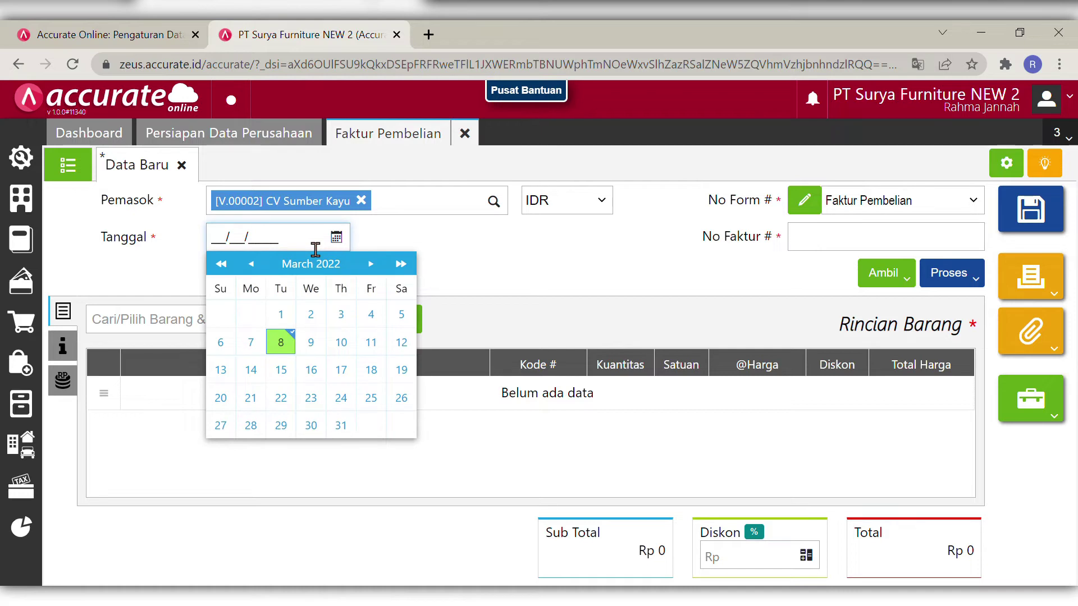
pyautogui.write('14/01/2019')
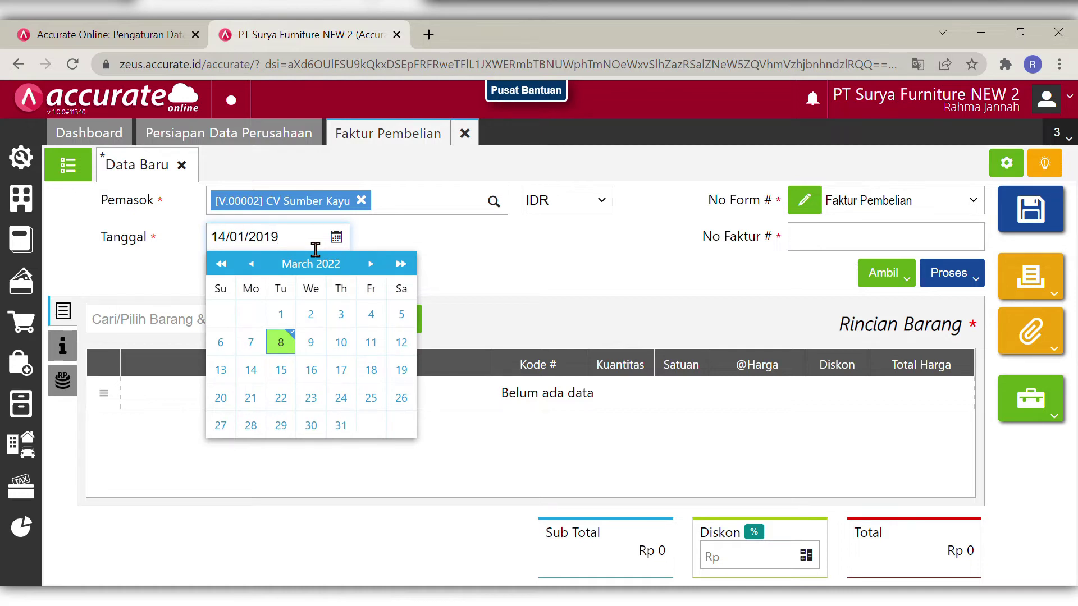
pyautogui.click(604, 287)
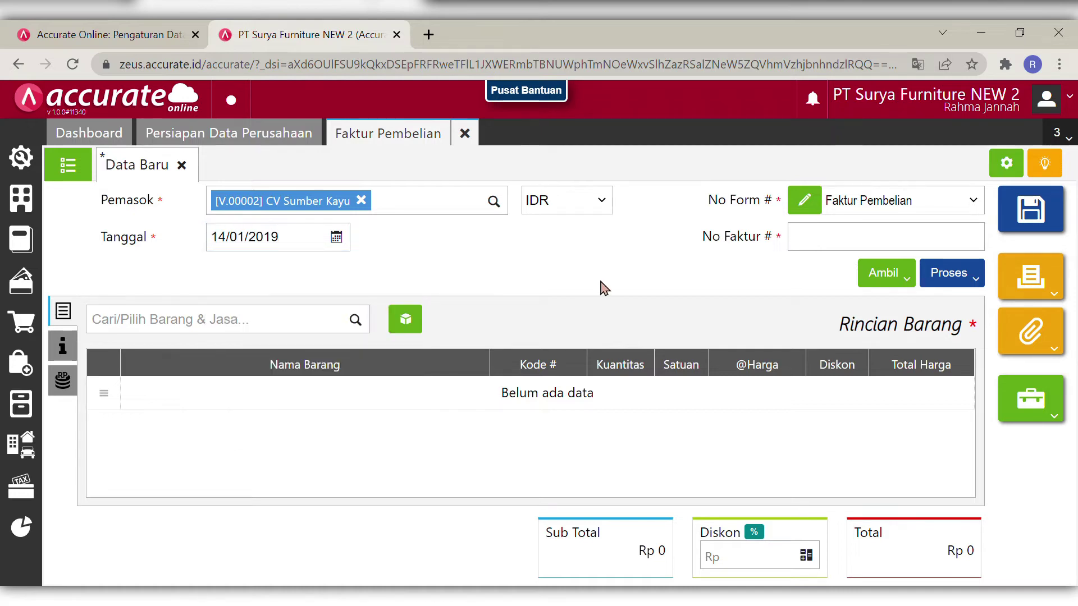
pyautogui.click(830, 250)
pyautogui.write('S')
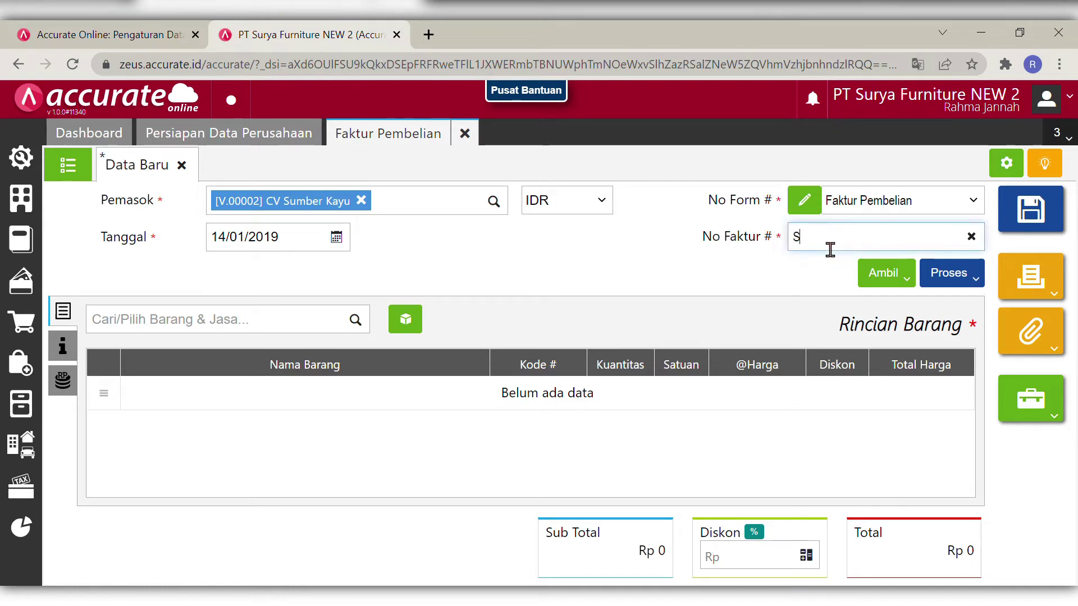
pyautogui.write('umber')
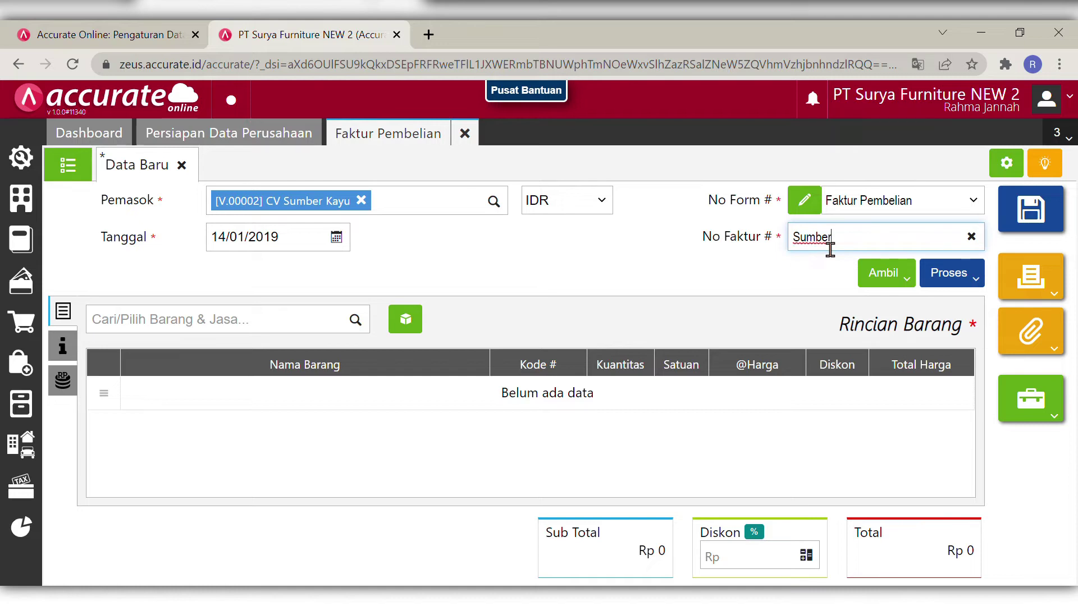
pyautogui.write('/2019-776')
pyautogui.click(664, 296)
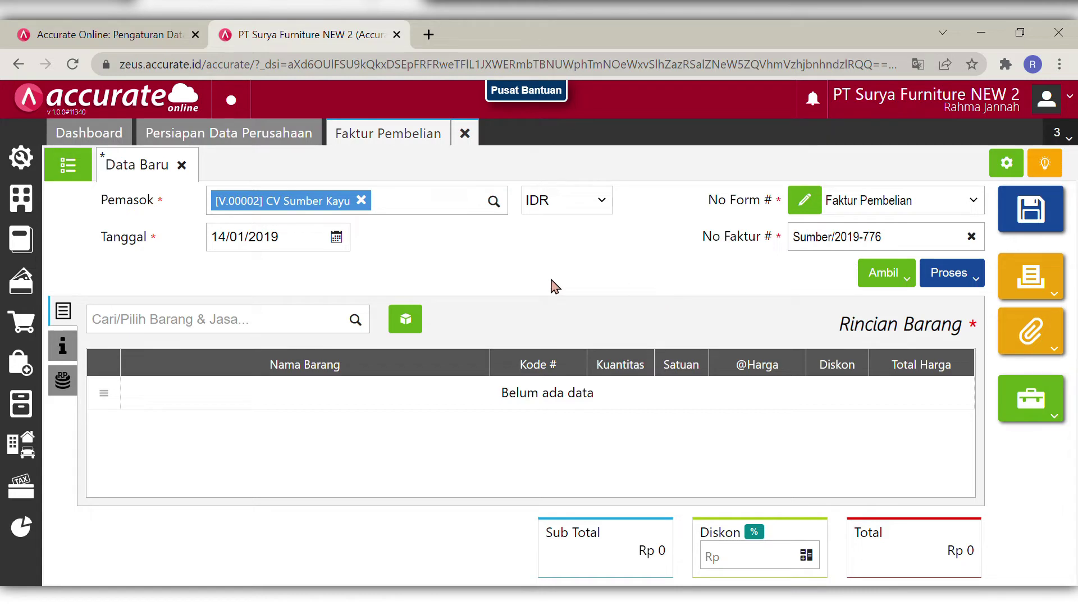
pyautogui.click(334, 324)
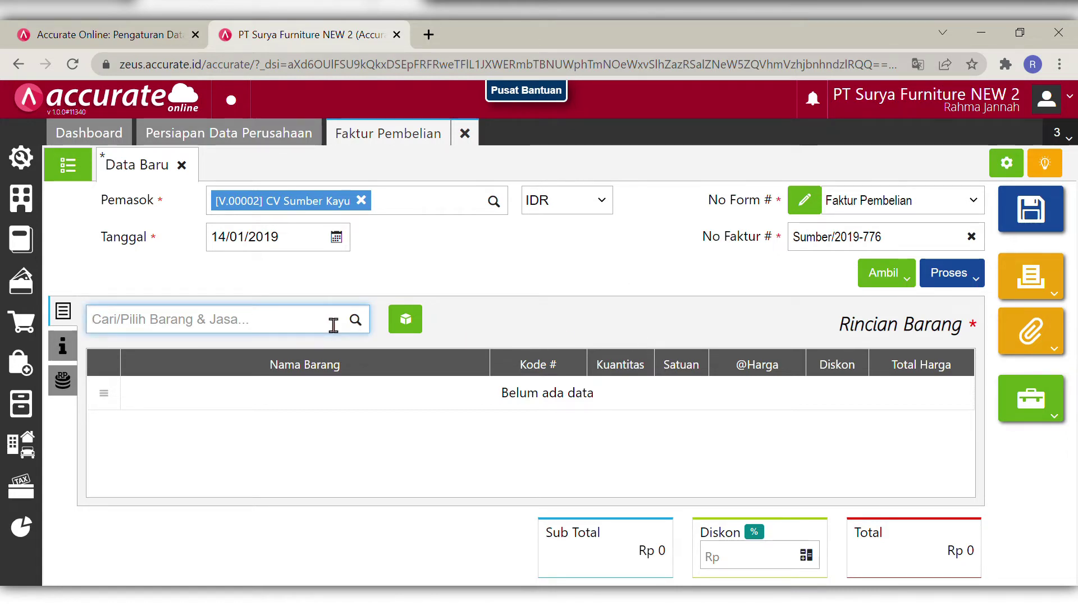
pyautogui.write('kur')
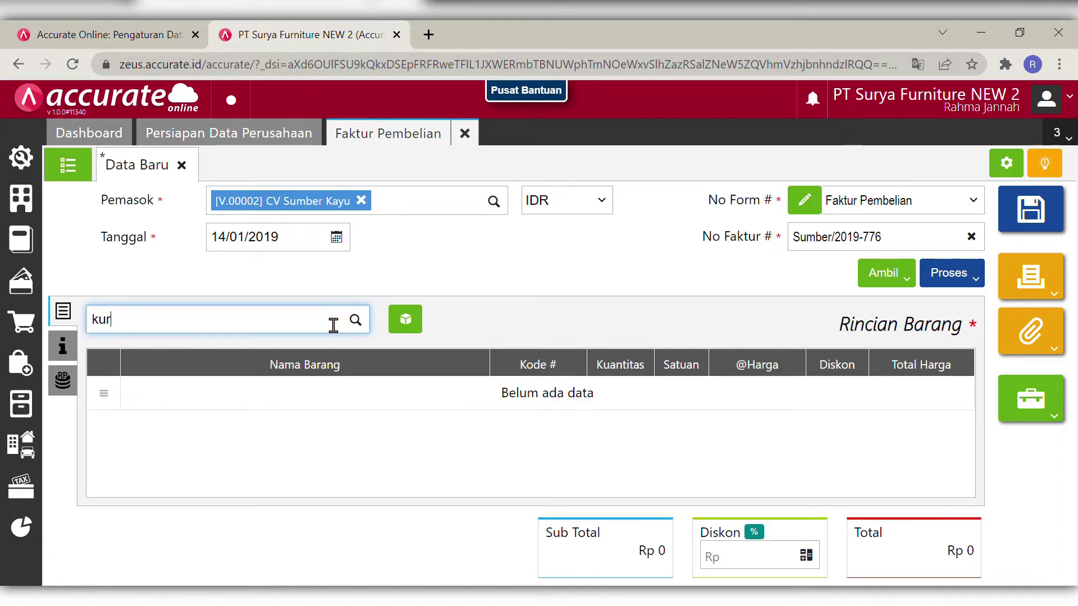
pyautogui.write('s')
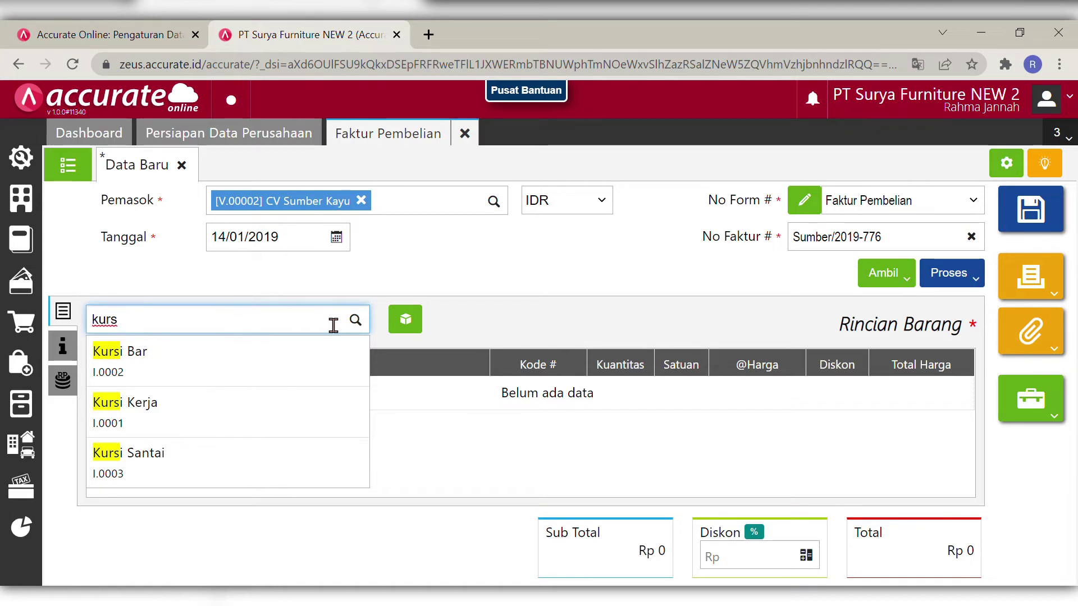
pyautogui.click(584, 294)
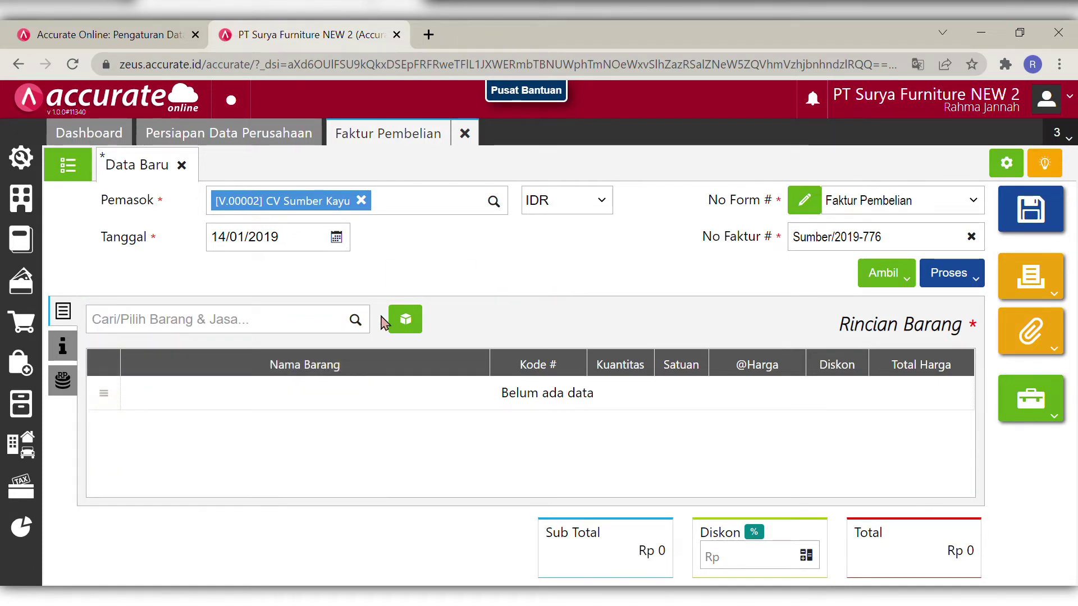
# - Add the item Kursi Kerja to the invoice with a quantity of 100 PCS and a unit price of Rp 100.000
pyautogui.click(326, 331)
pyautogui.write('kursi')
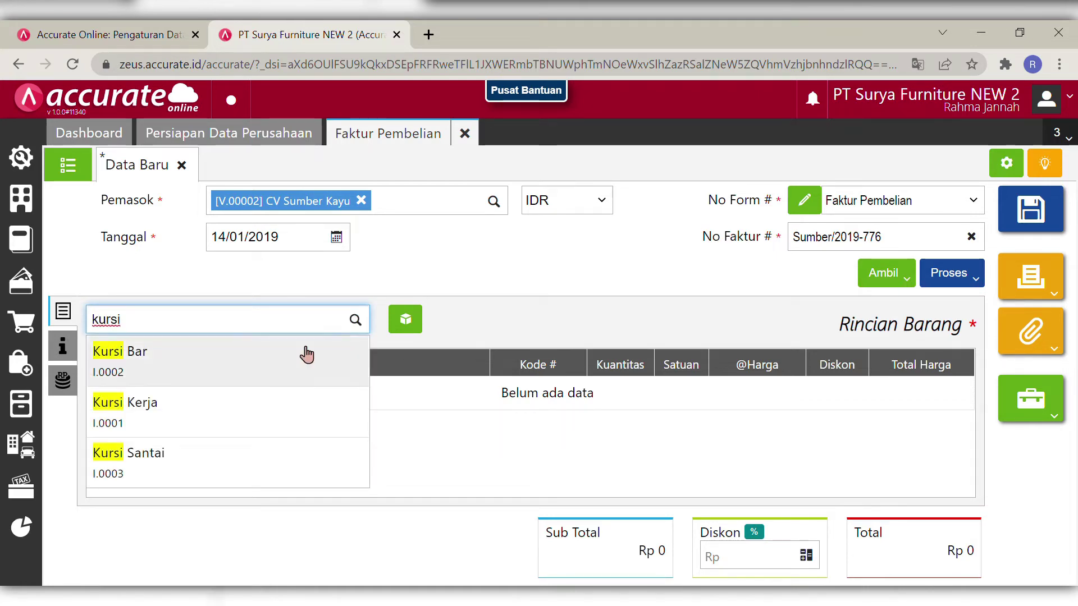
pyautogui.click(269, 413)
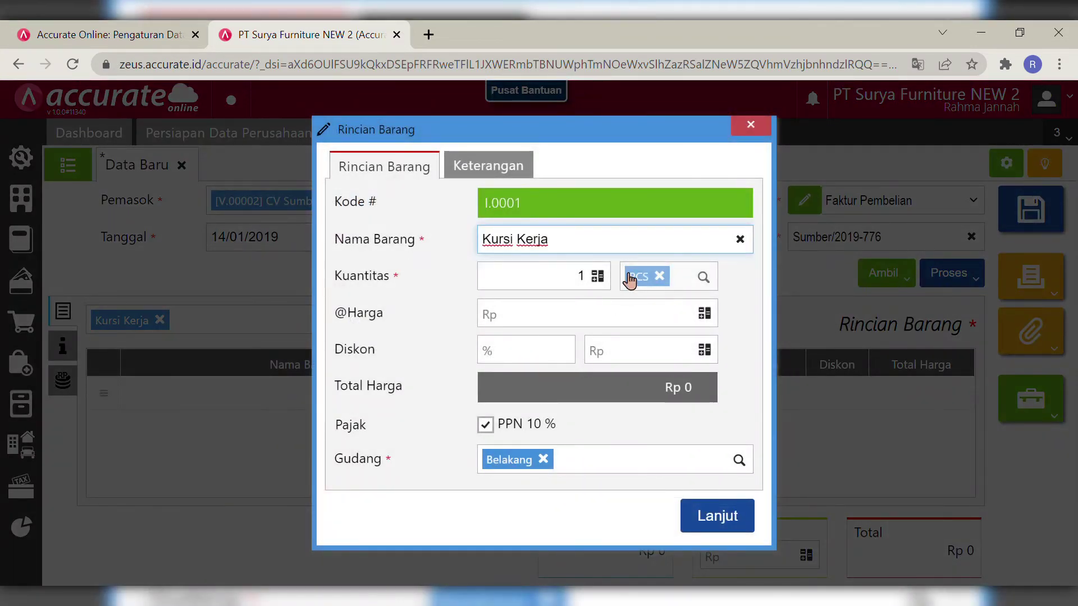
pyautogui.click(597, 282)
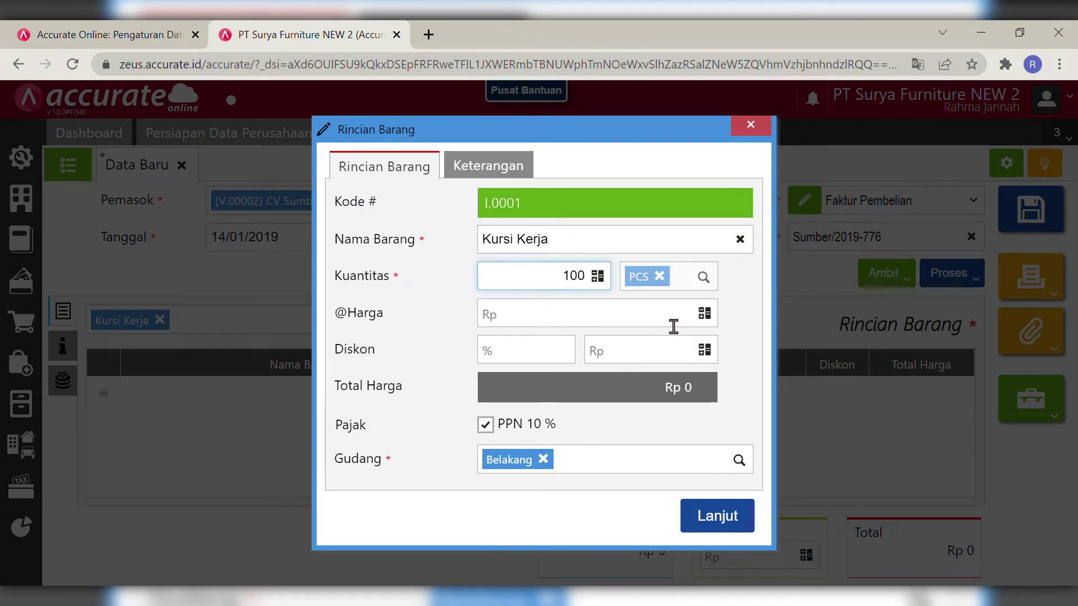
pyautogui.press('Tab')
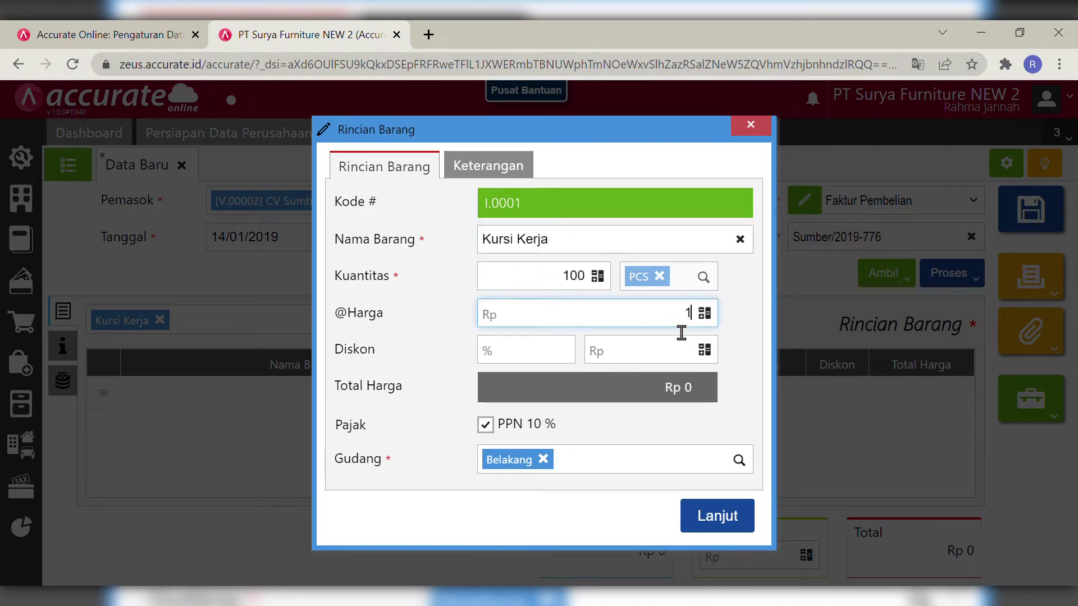
pyautogui.write('100.000')
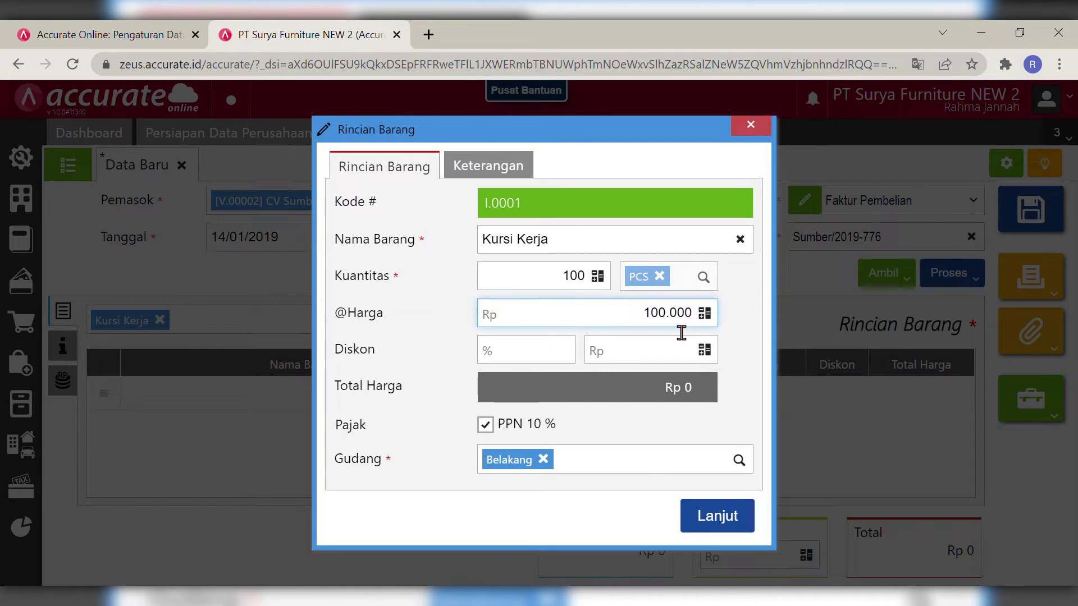
# - Give the Kursi Kerja line a 15% discount, keep the Belakang warehouse and confirm the line
pyautogui.click(564, 361)
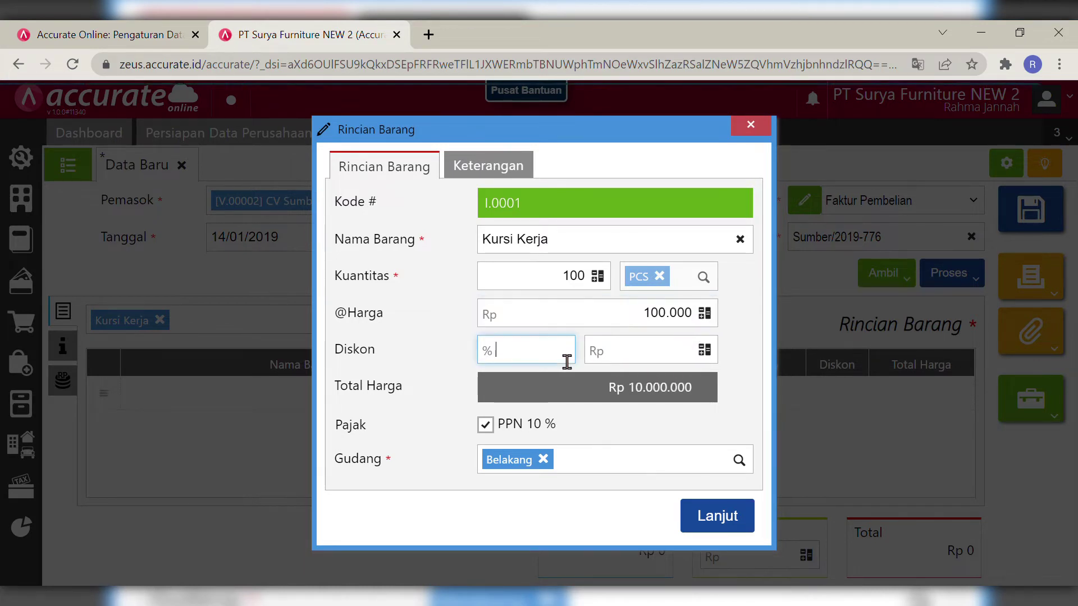
pyautogui.write('15')
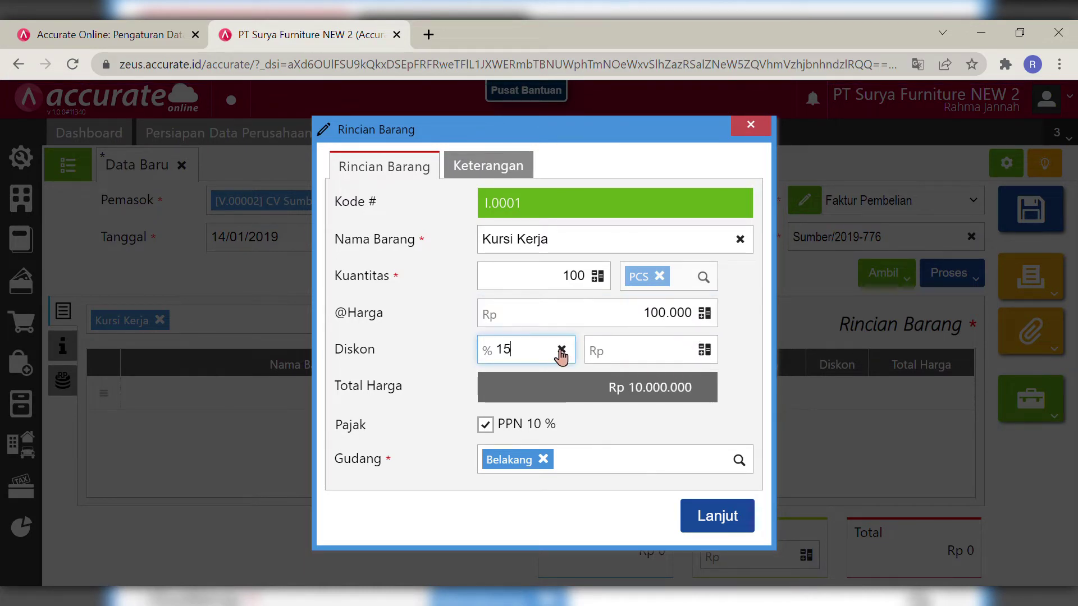
pyautogui.click(751, 354)
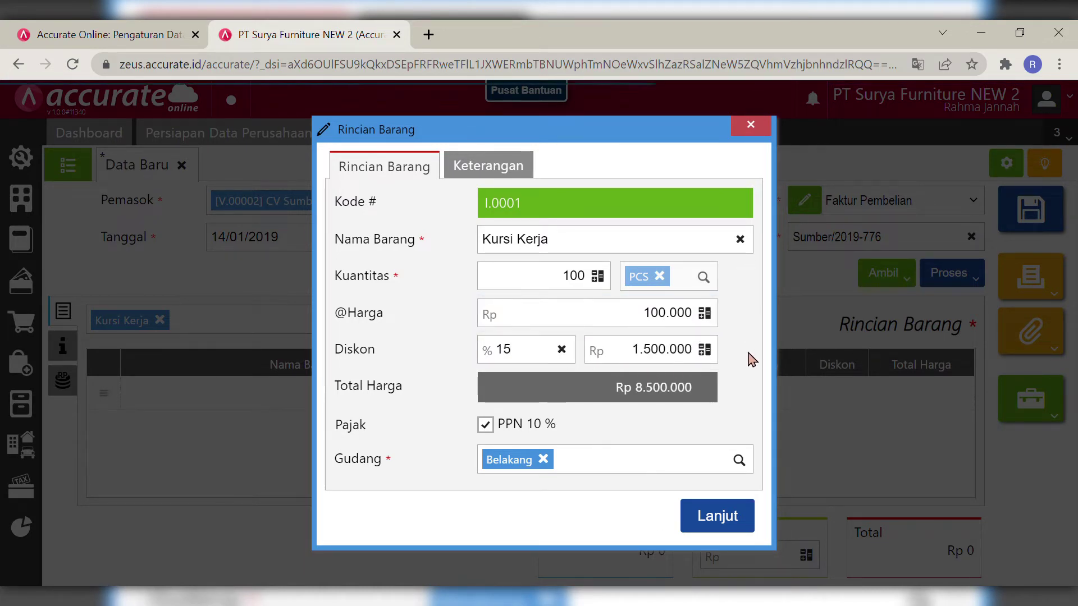
pyautogui.click(749, 465)
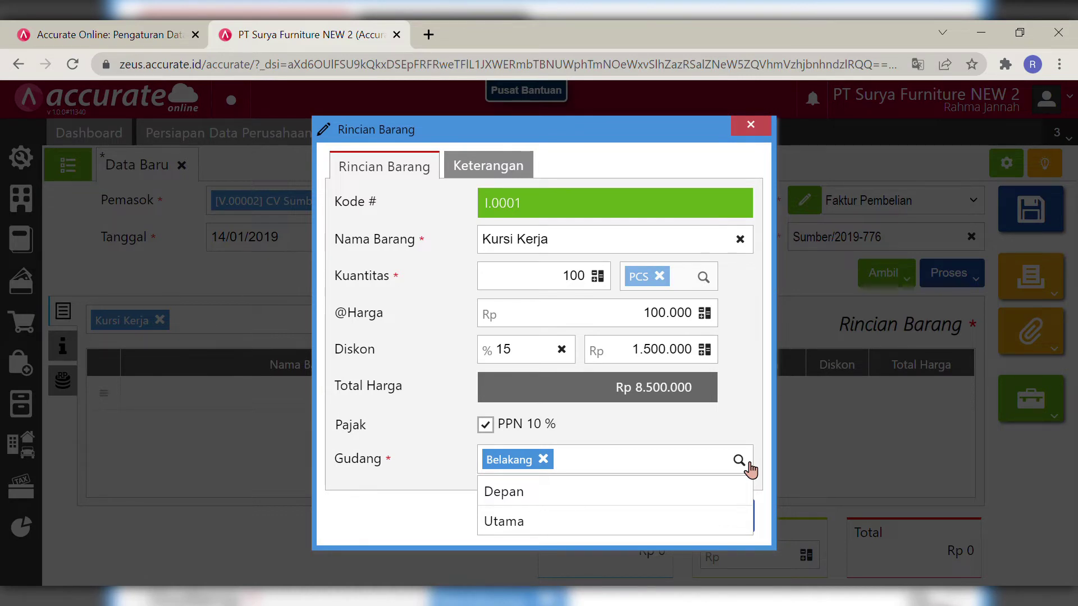
pyautogui.click(750, 427)
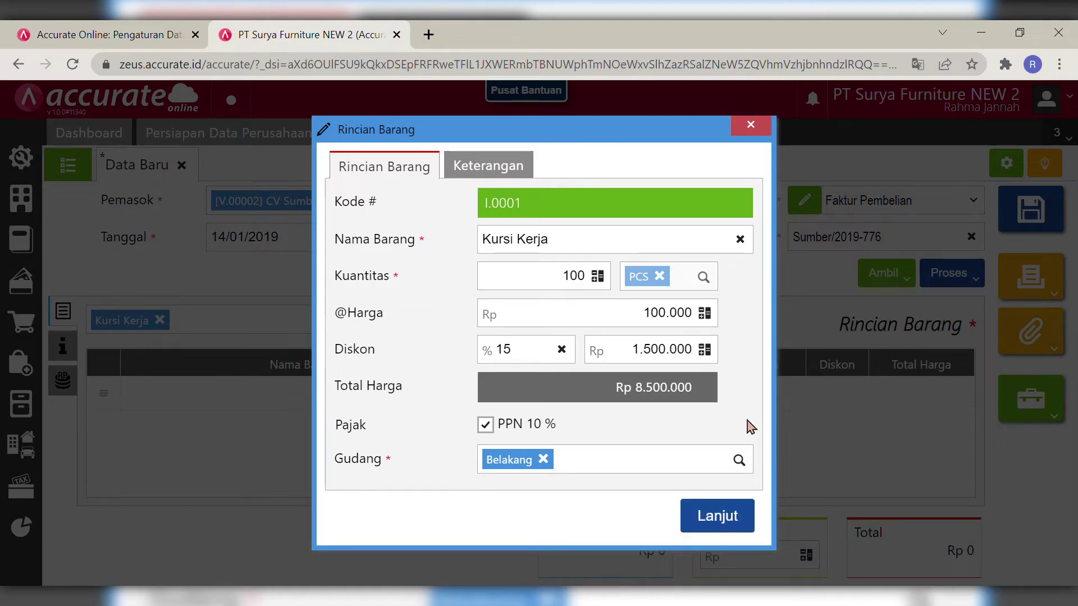
pyautogui.click(725, 521)
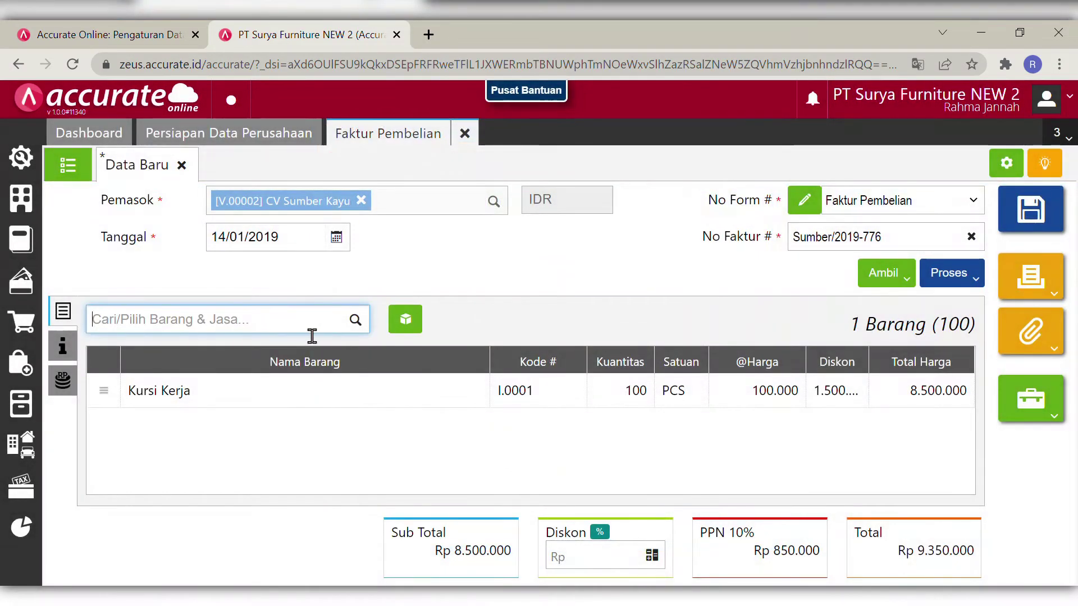
# - Add the item Kursi Santai to the invoice with a quantity of 50 PCS and a unit price of Rp 80.000
pyautogui.write('kursi')
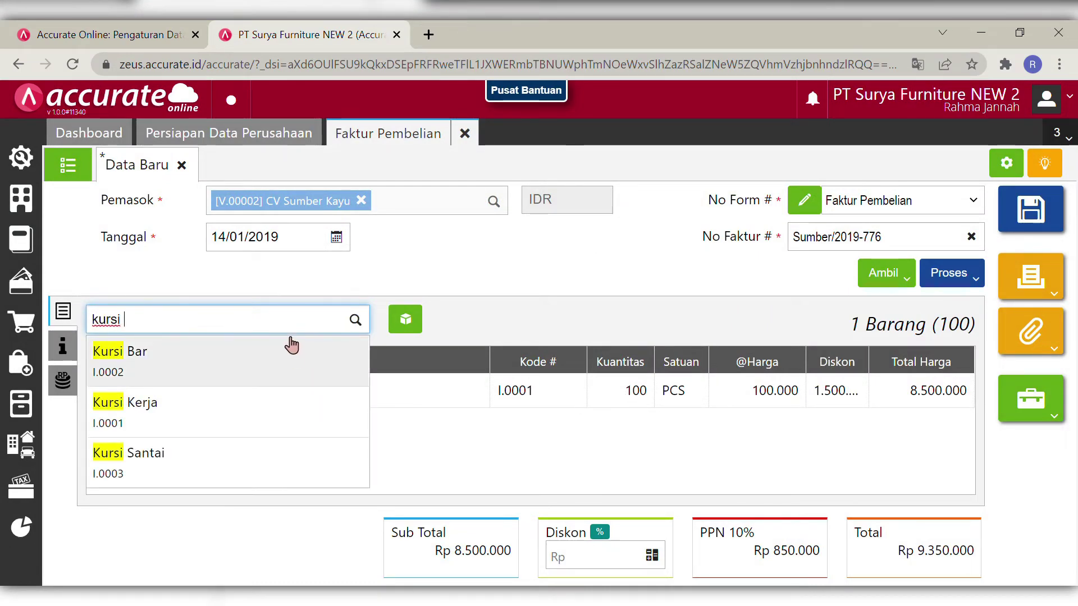
pyautogui.click(234, 462)
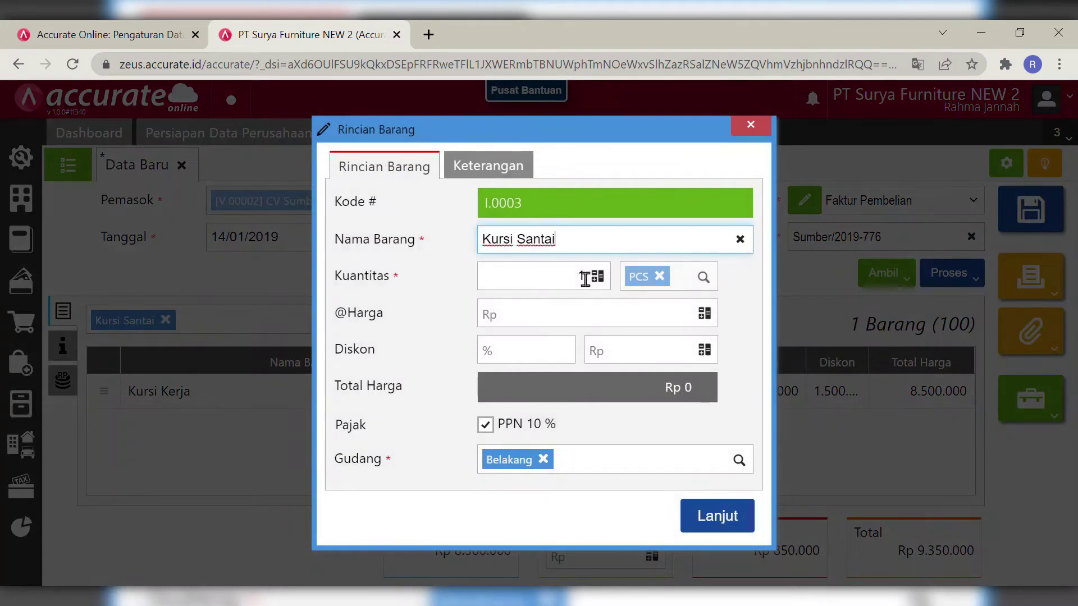
pyautogui.click(599, 289)
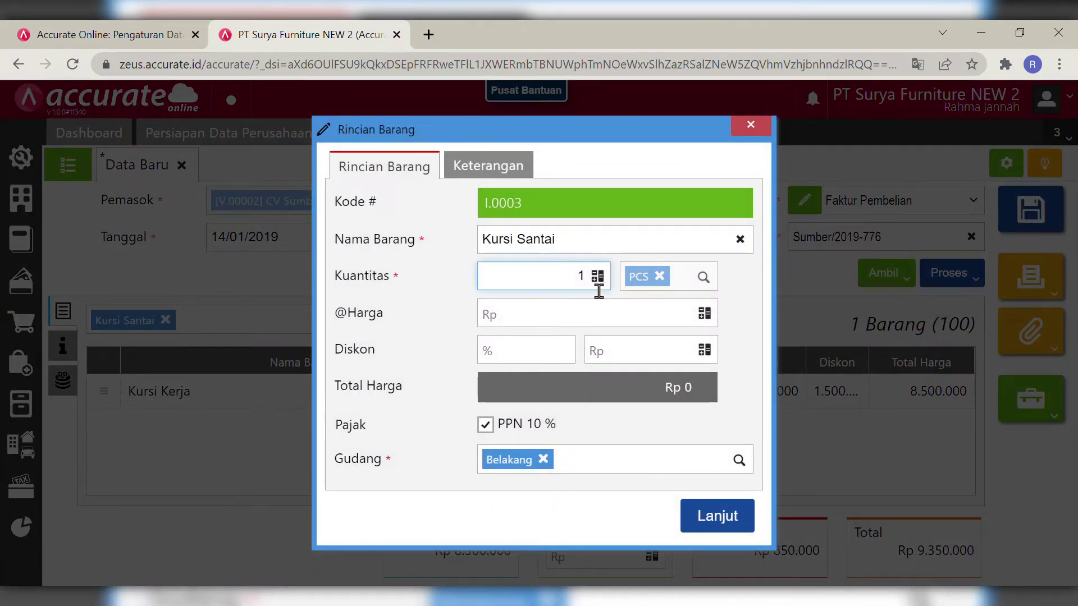
pyautogui.press('BackSpace')
pyautogui.click(681, 321)
pyautogui.write('80.000')
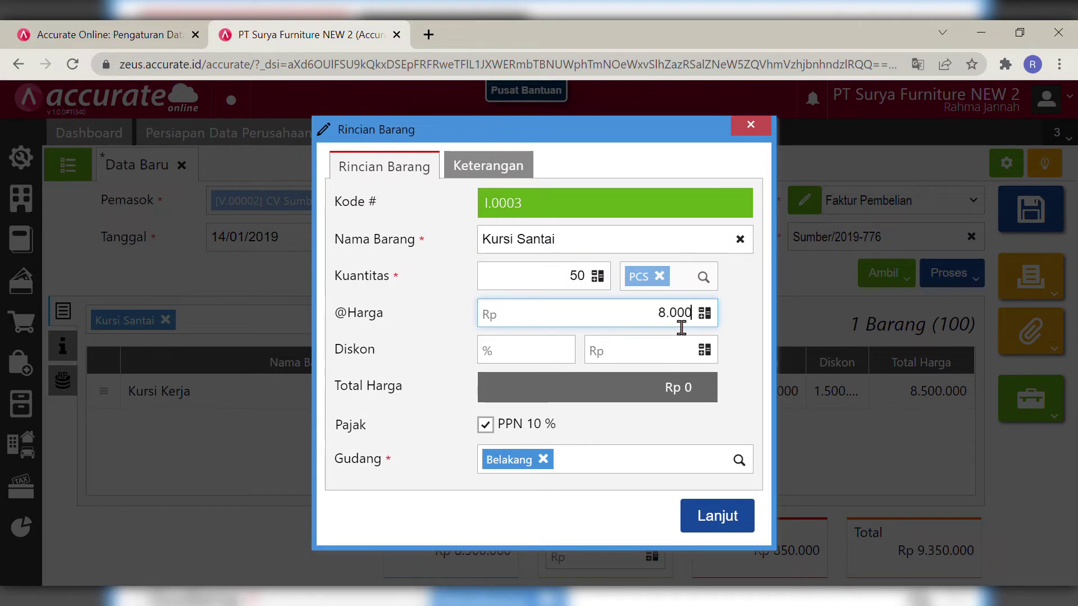
pyautogui.click(752, 388)
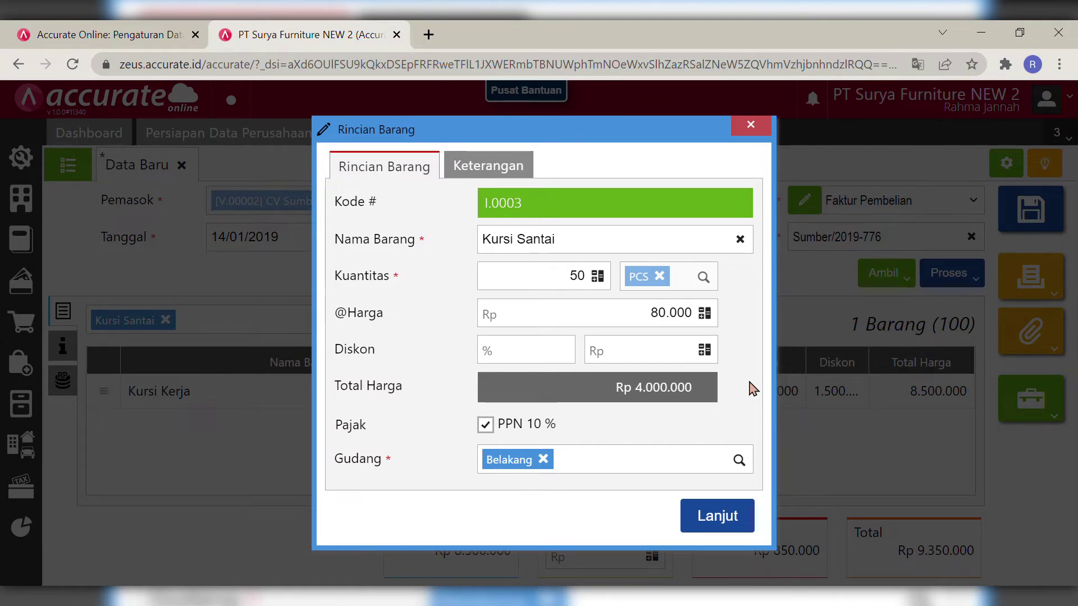
pyautogui.click(719, 515)
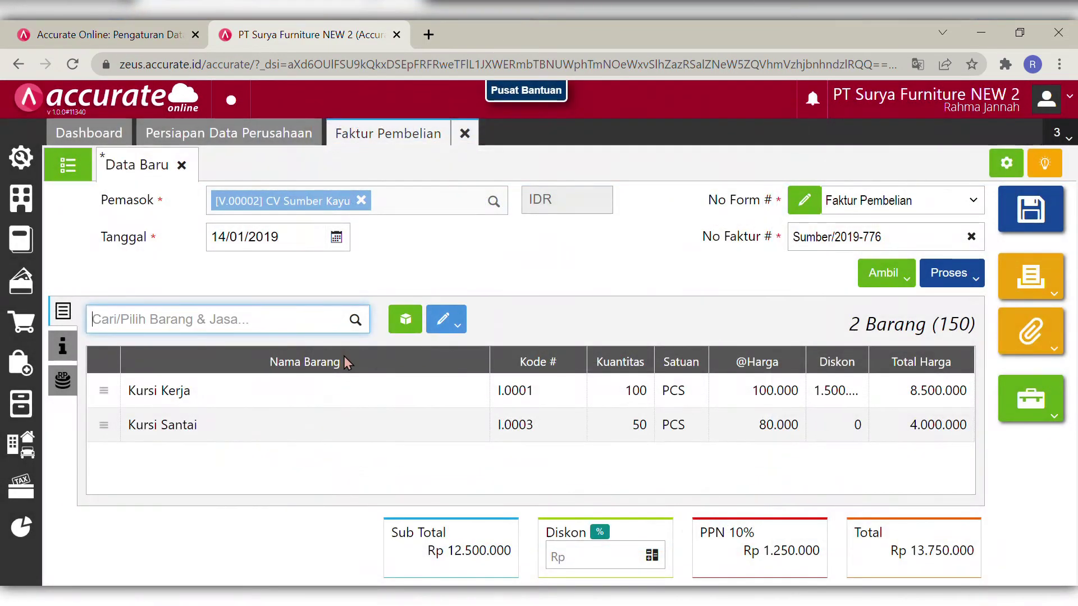
# - Mark the invoice as advance billing by enabling Tagihan Dimuka, and return to the item lines
pyautogui.click(75, 352)
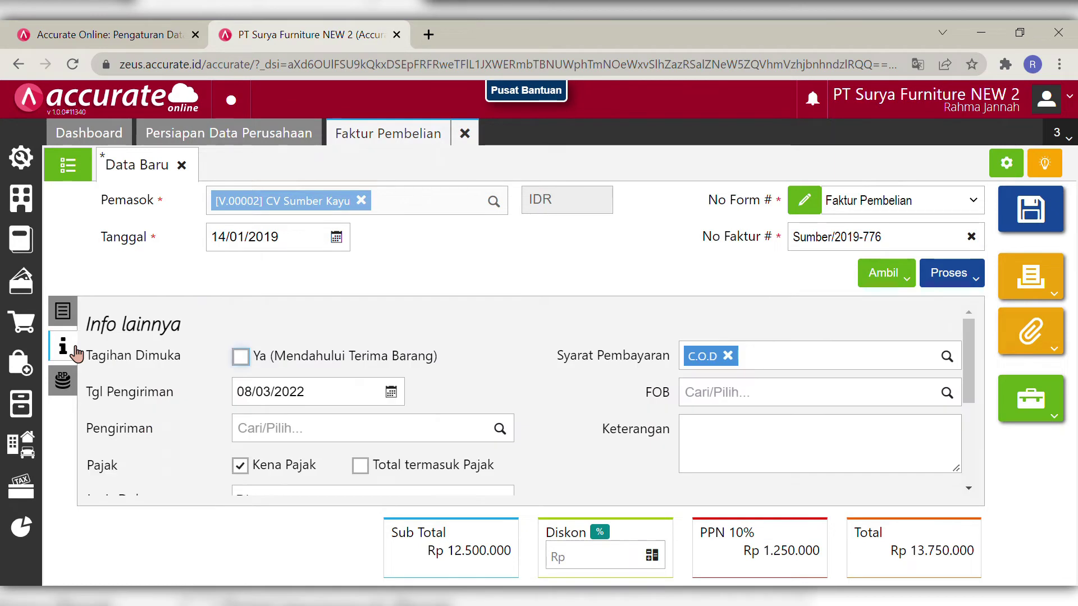
pyautogui.click(248, 360)
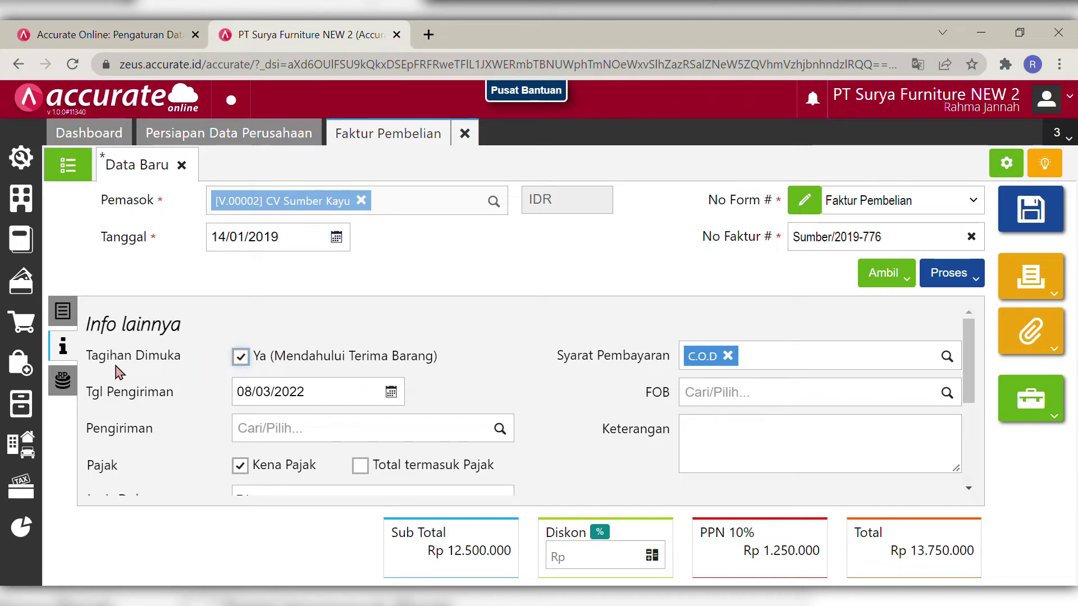
pyautogui.click(78, 324)
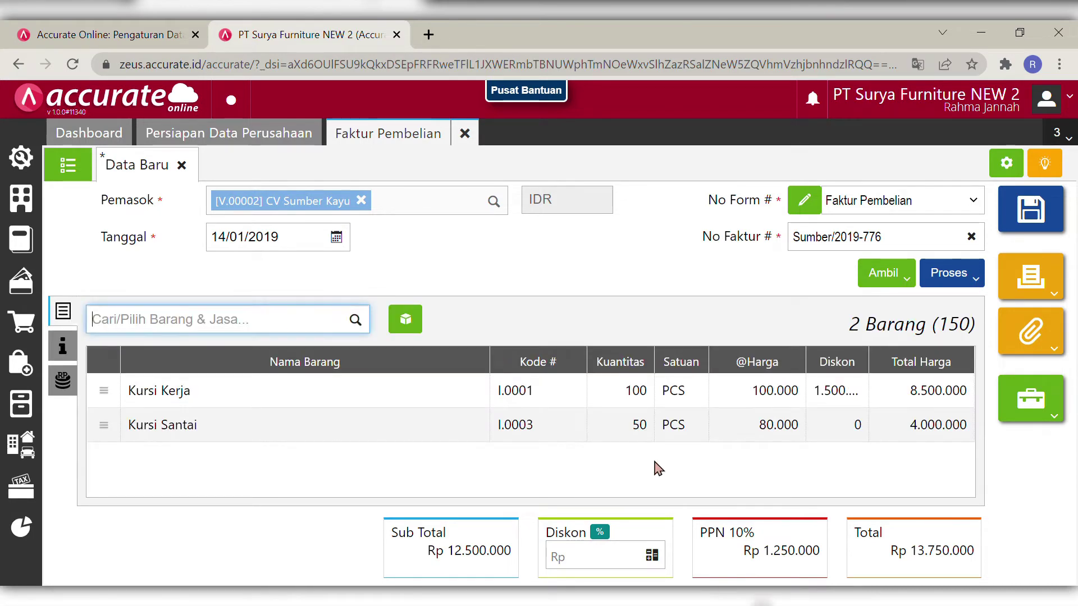
# - Review the line details of Kursi Kerja and Kursi Santai on the advance-billed invoice
pyautogui.click(636, 401)
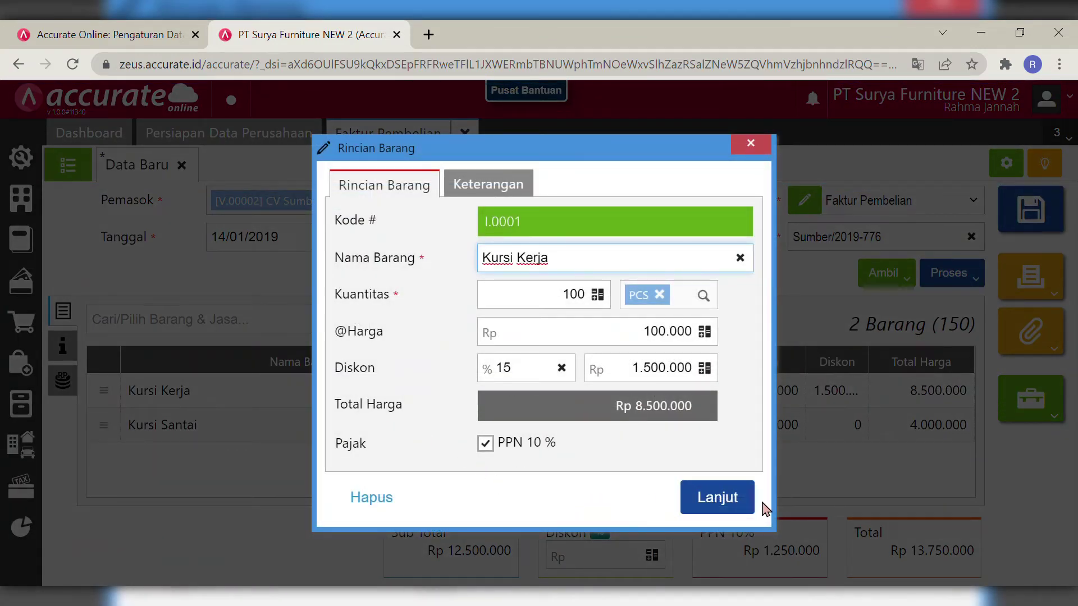
pyautogui.click(717, 504)
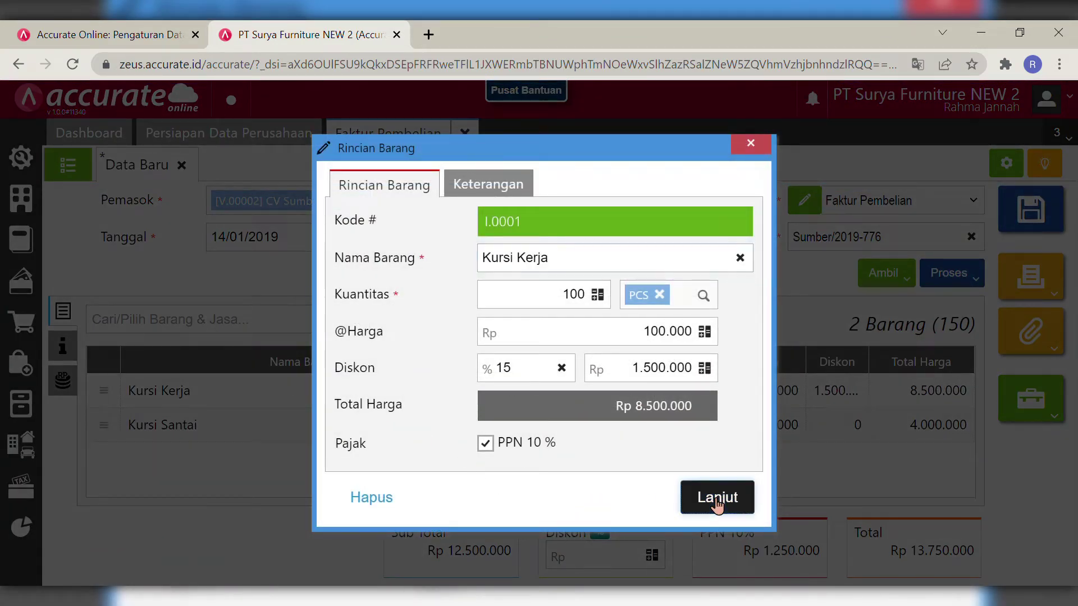
pyautogui.click(649, 426)
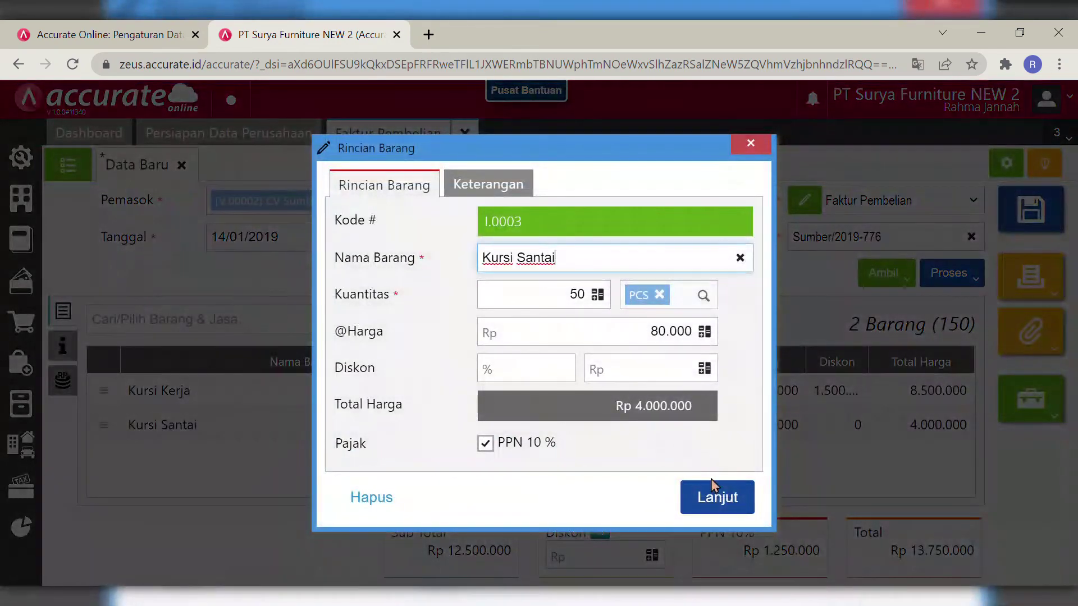
pyautogui.click(702, 500)
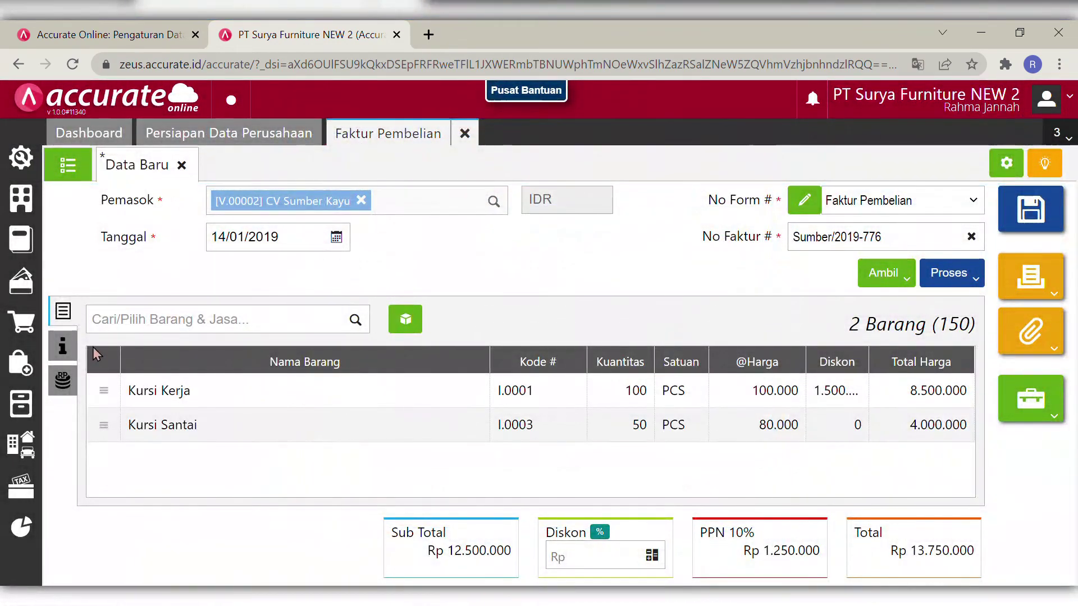
# - Set the invoice's delivery date (Tgl Pengiriman) to 15/01/2019
pyautogui.click(68, 348)
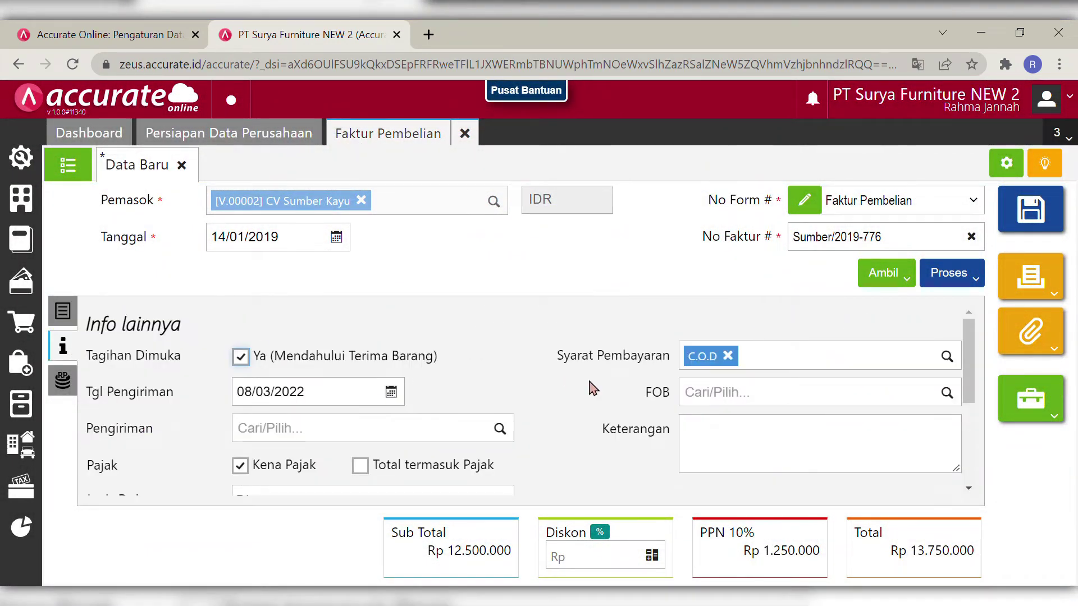
pyautogui.click(361, 412)
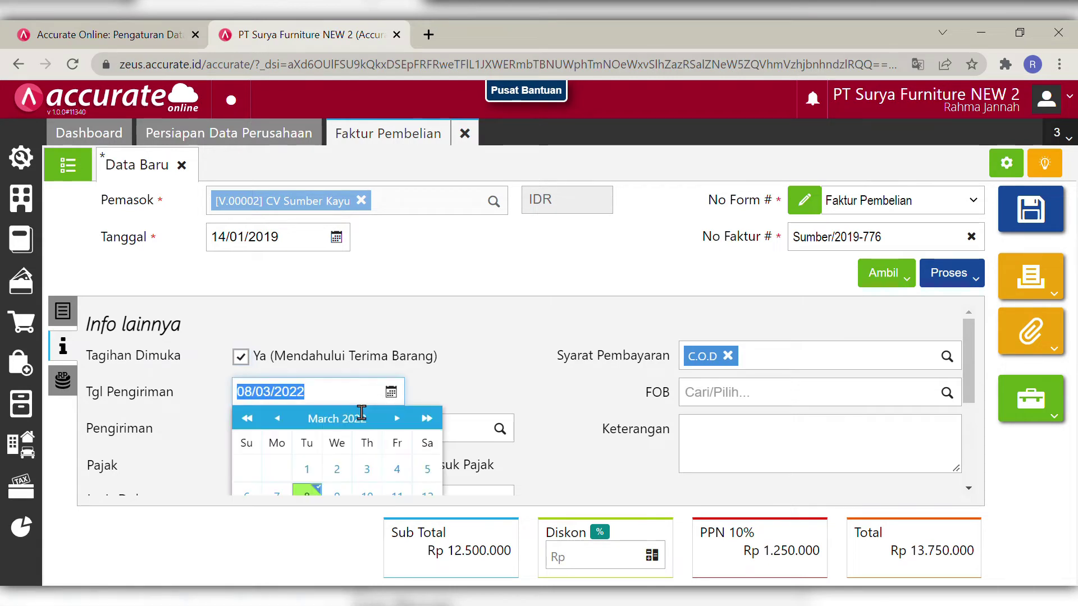
pyautogui.press('BackSpace')
pyautogui.write('15/01/')
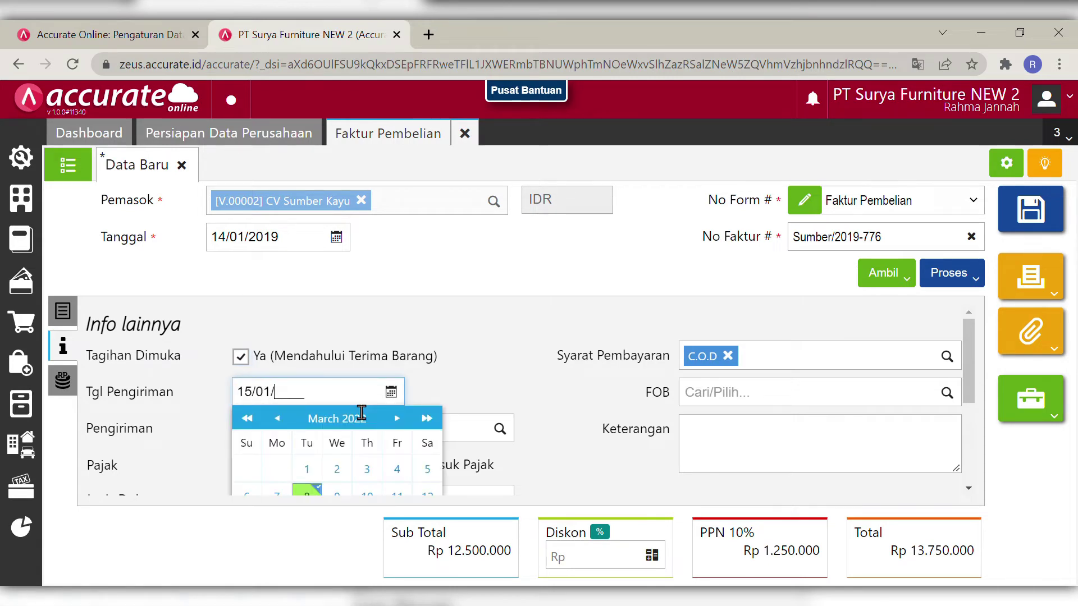
pyautogui.write('2019')
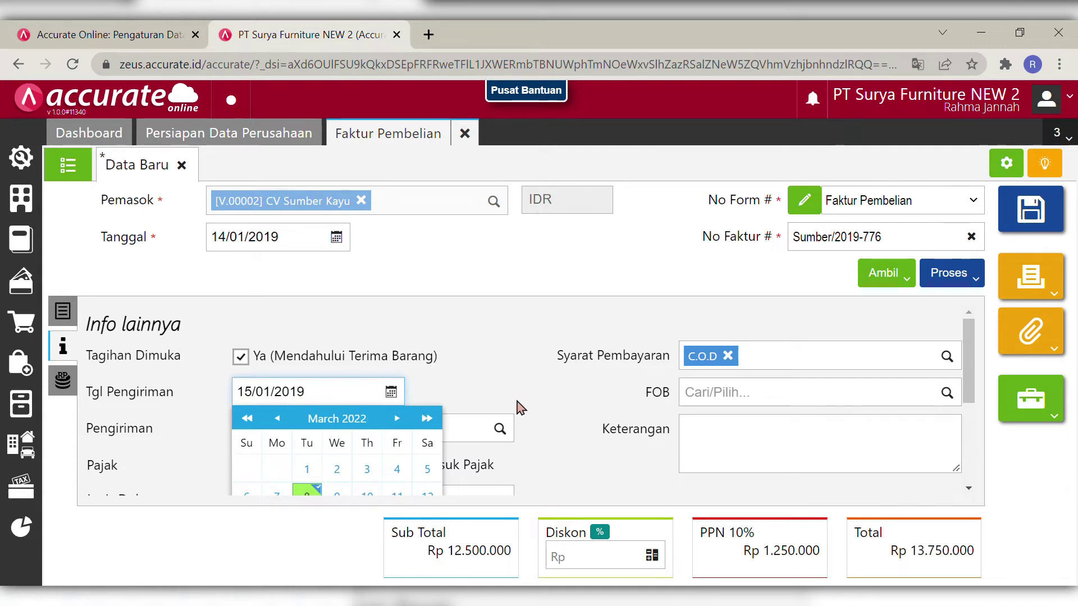
pyautogui.click(572, 419)
# - Enter the invoice description "Tagihan dan pelunasan sebelum penerimaan barang"
pyautogui.click(753, 448)
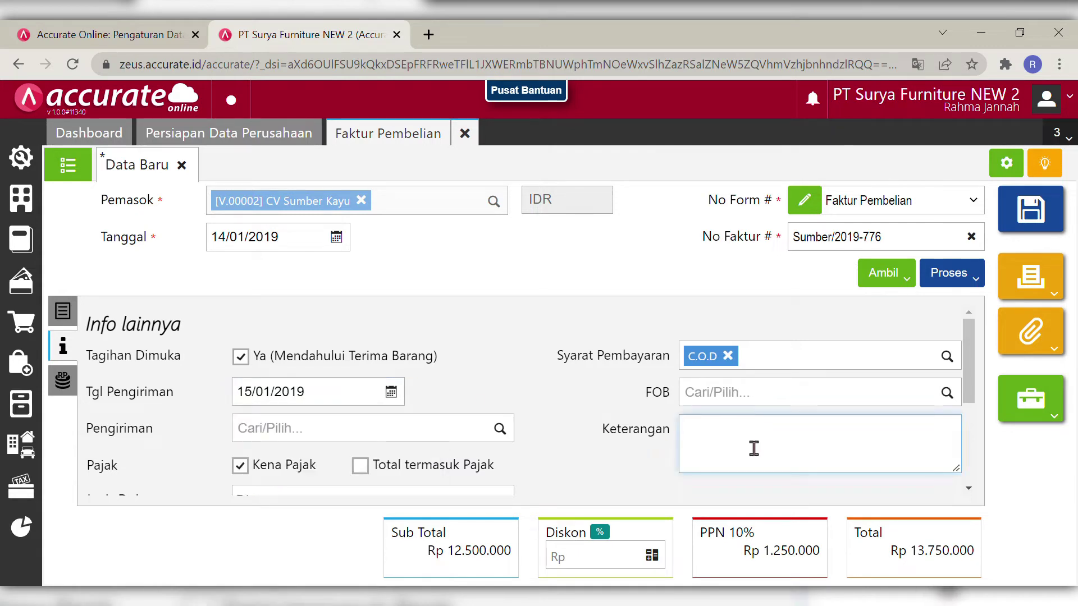
pyautogui.write('Tagihan dan p')
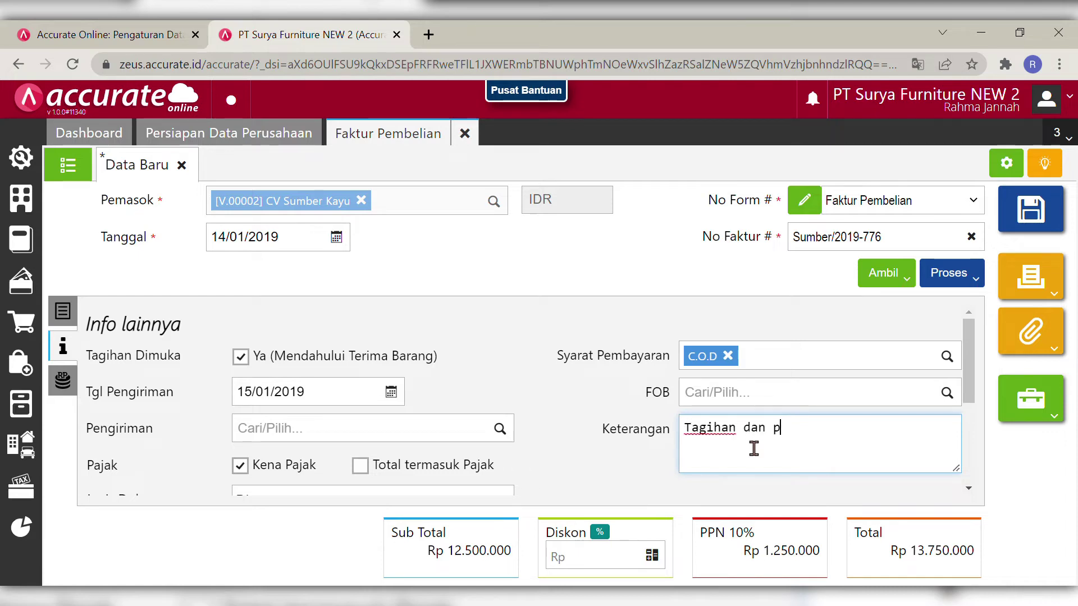
pyautogui.write('elunasan se')
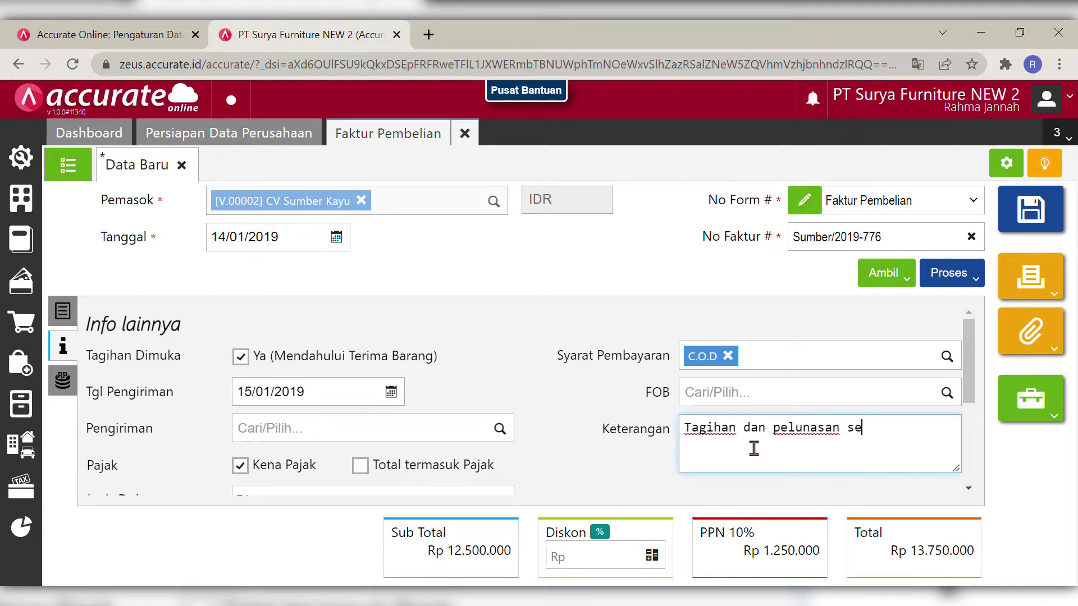
pyautogui.write('belum penerim')
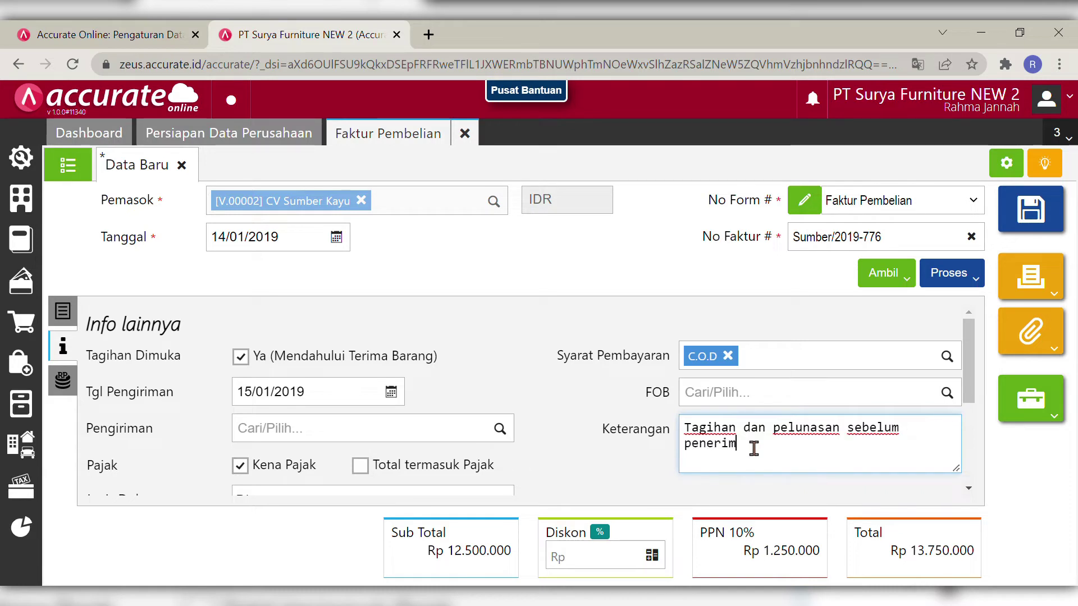
pyautogui.write('aan barang')
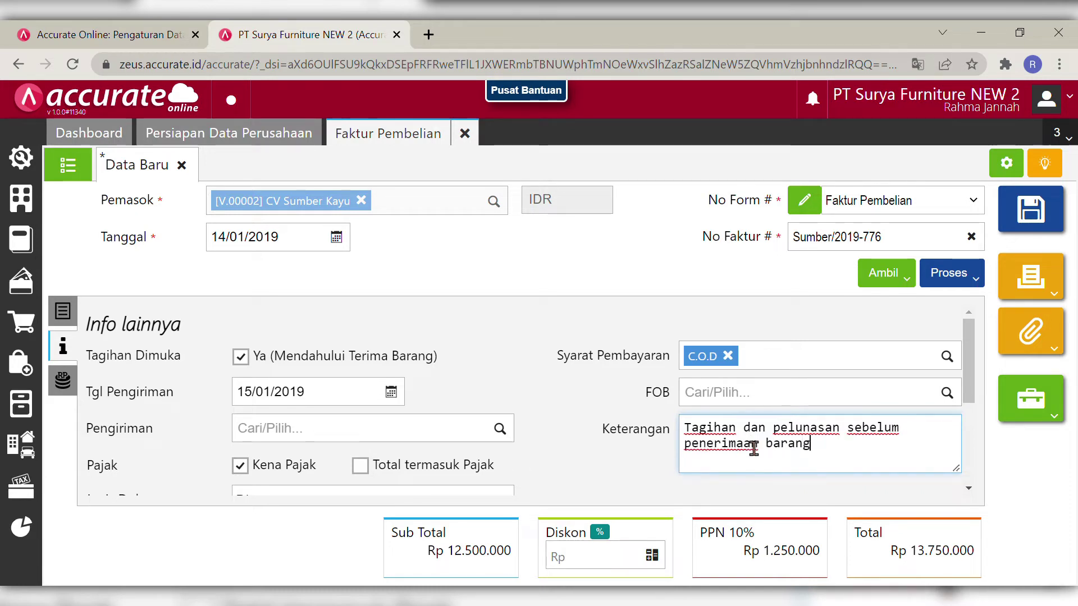
pyautogui.click(598, 490)
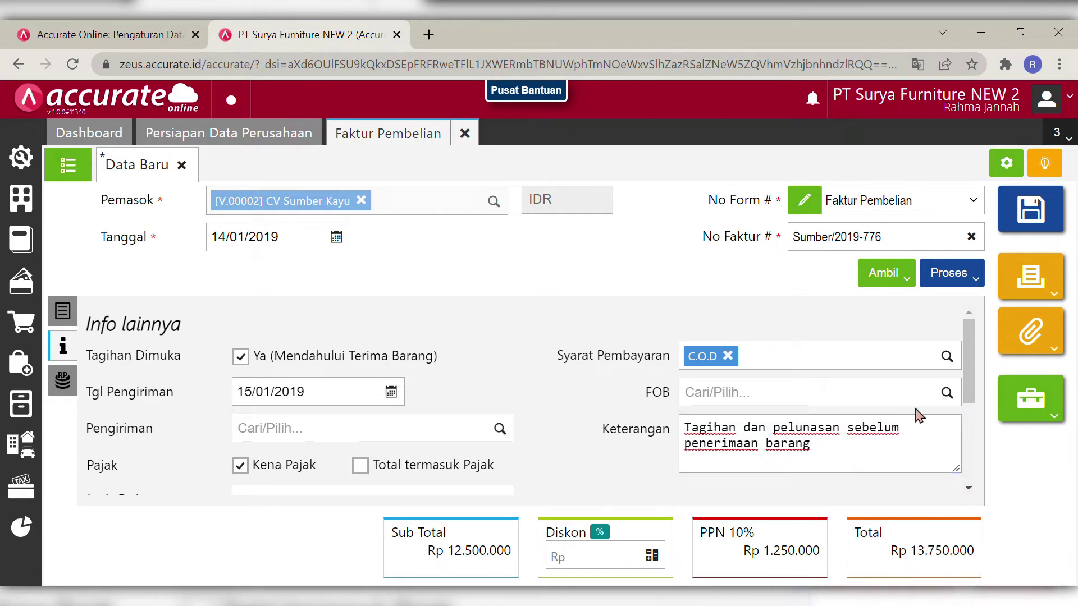
pyautogui.moveTo(969, 381); pyautogui.dragTo(947, 335)
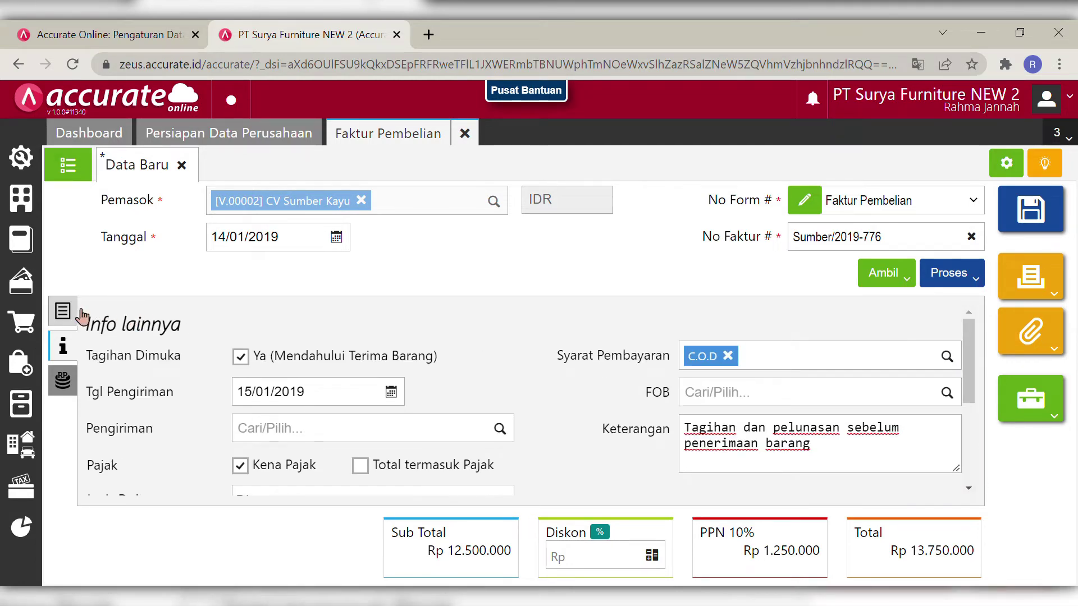
# - Recheck the invoice's items and additional info, and process the invoice into a purchase payment (Pembayaran)
pyautogui.click(63, 311)
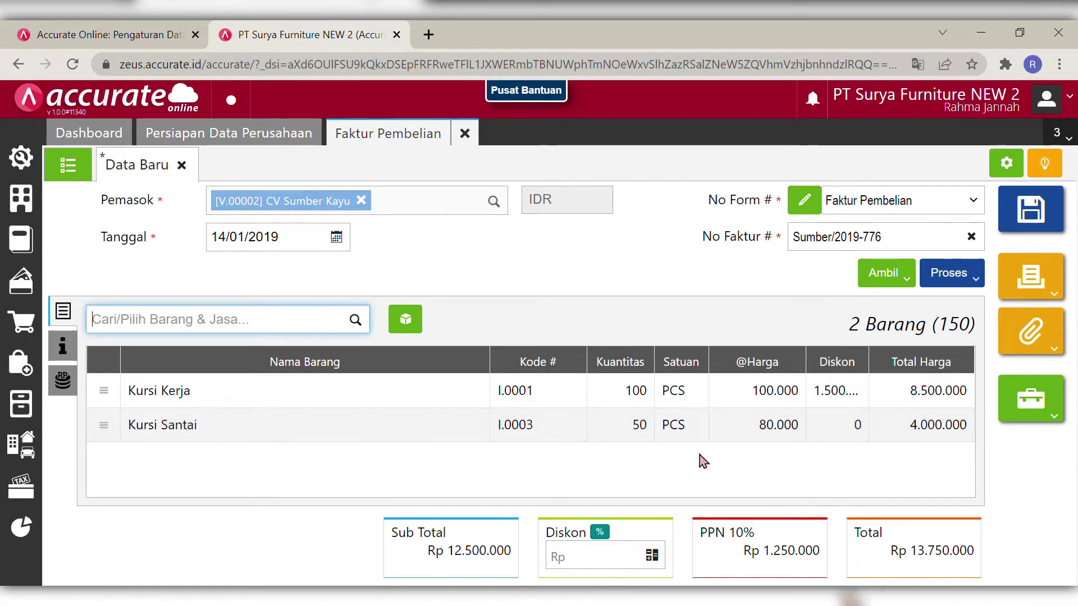
pyautogui.click(67, 350)
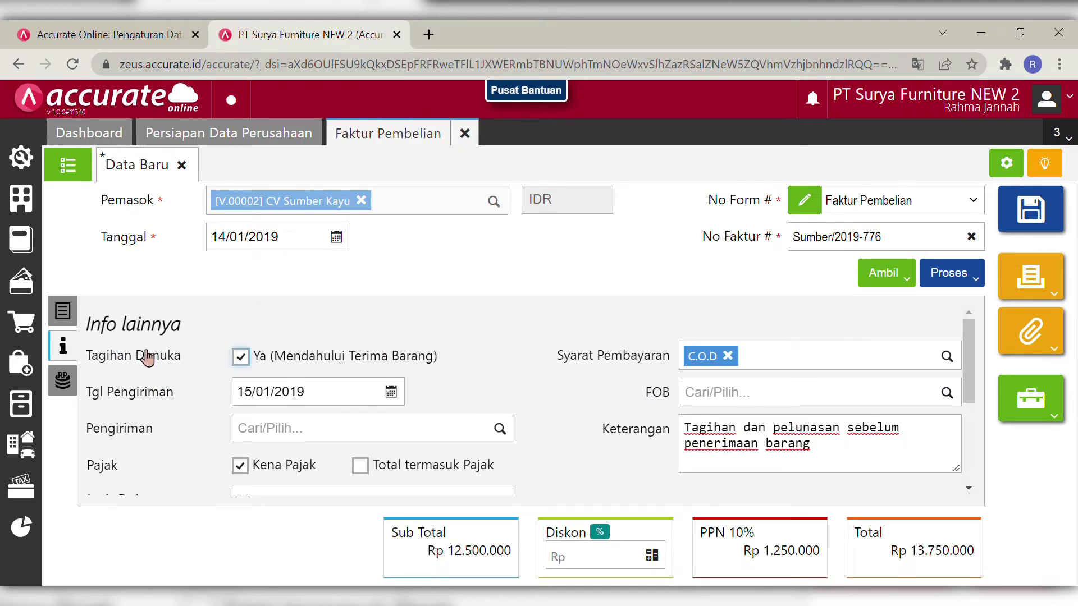
pyautogui.click(63, 311)
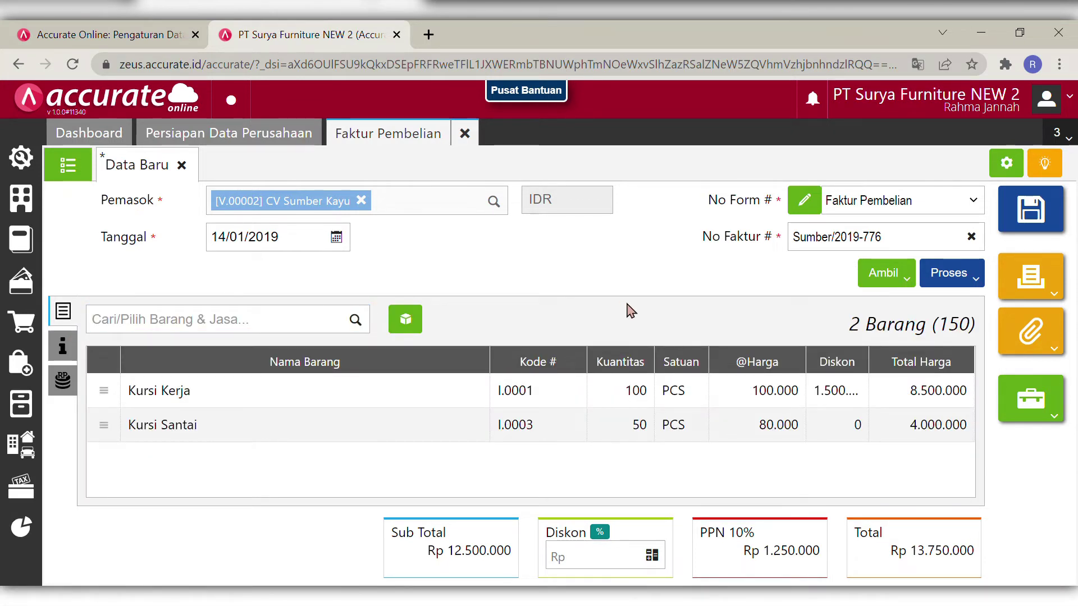
pyautogui.click(957, 274)
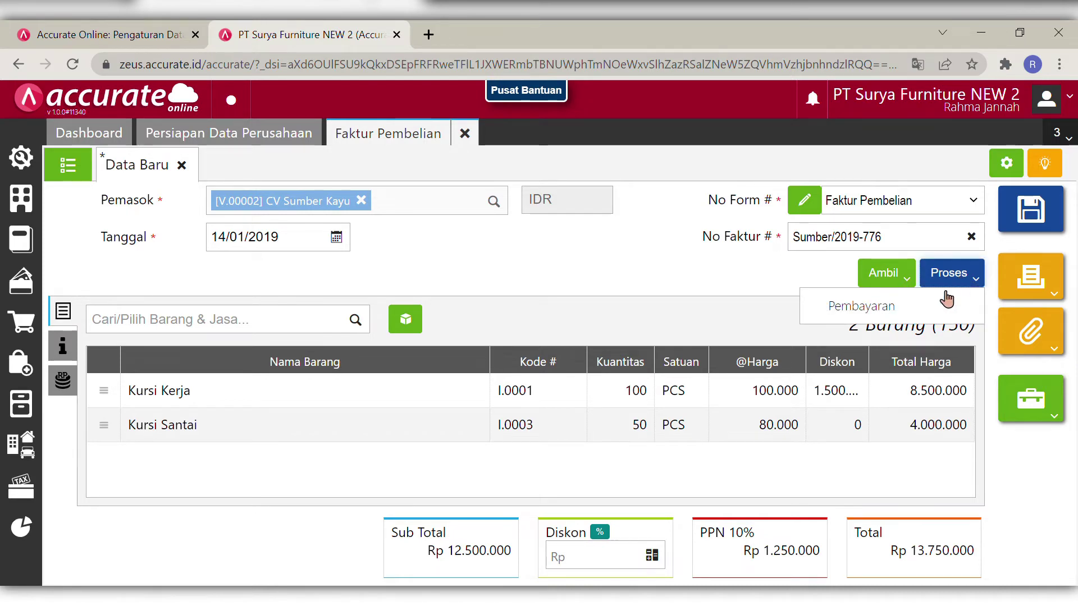
pyautogui.click(857, 308)
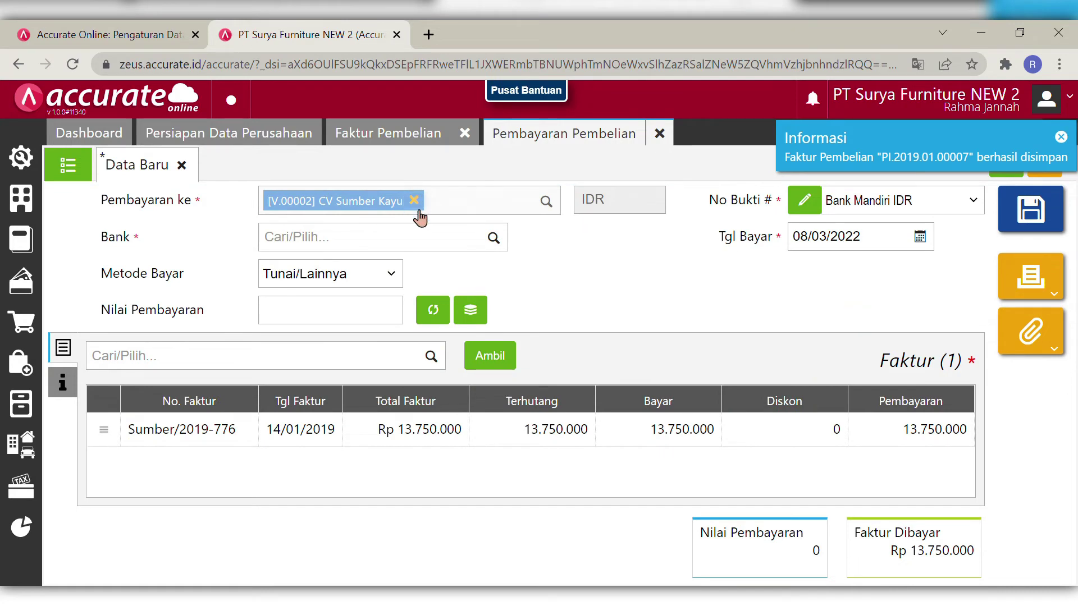
# - Pay from Bank Mandiri IDR and set the payment method to Transfer Bank
pyautogui.click(497, 240)
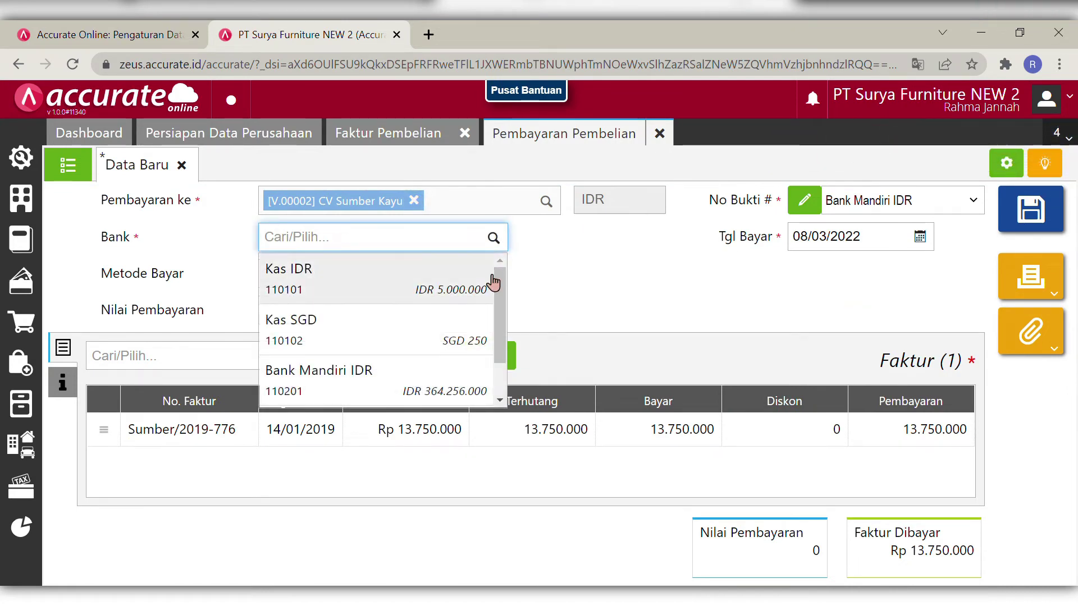
pyautogui.click(436, 384)
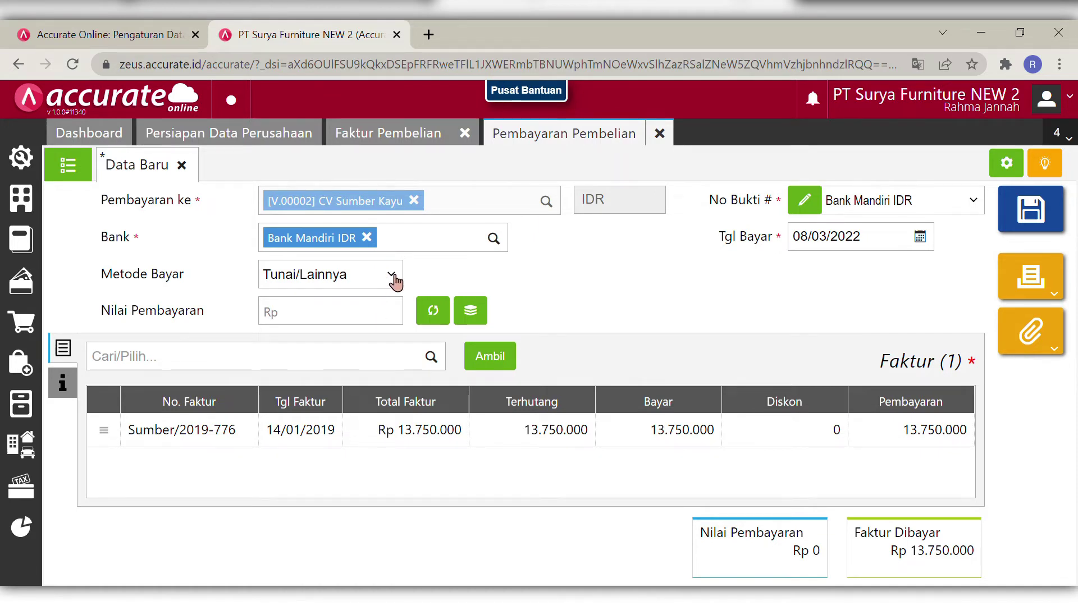
pyautogui.click(391, 277)
pyautogui.click(362, 332)
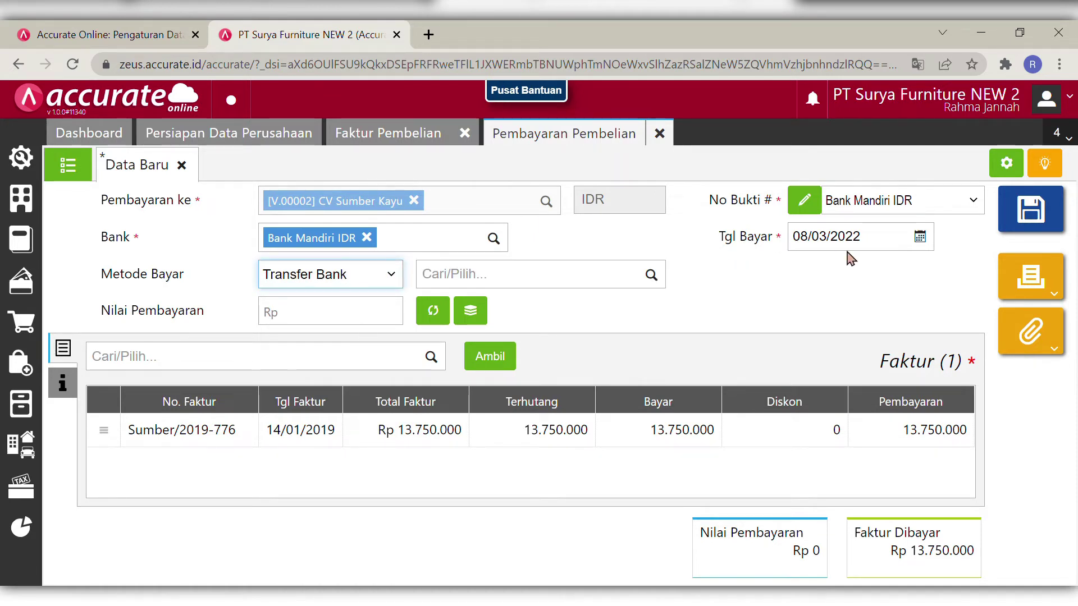
# - Set the payment date to 14/01/2019 and fill the payment value with the invoice's full Rp 13.750.000
pyautogui.click(879, 259)
pyautogui.press('BackSpace')
pyautogui.write('14/01/')
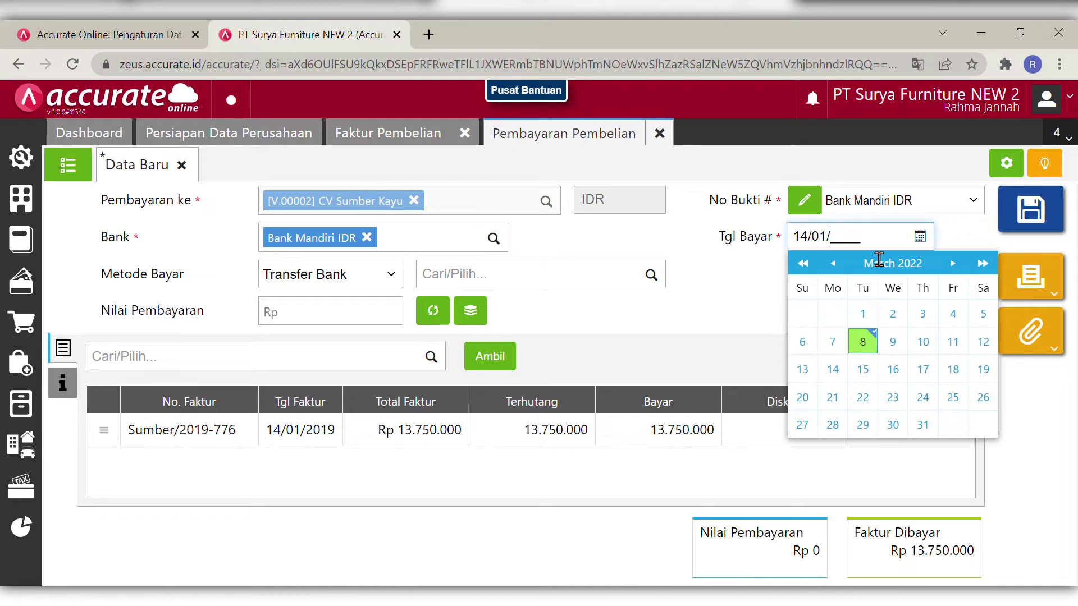
pyautogui.write('2019')
pyautogui.click(746, 318)
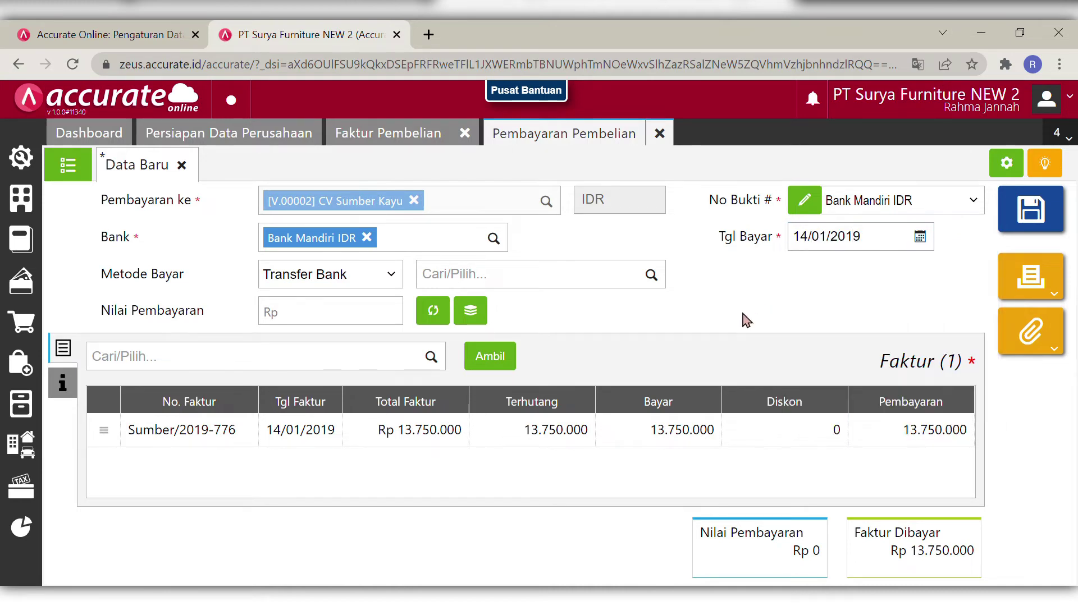
pyautogui.click(444, 308)
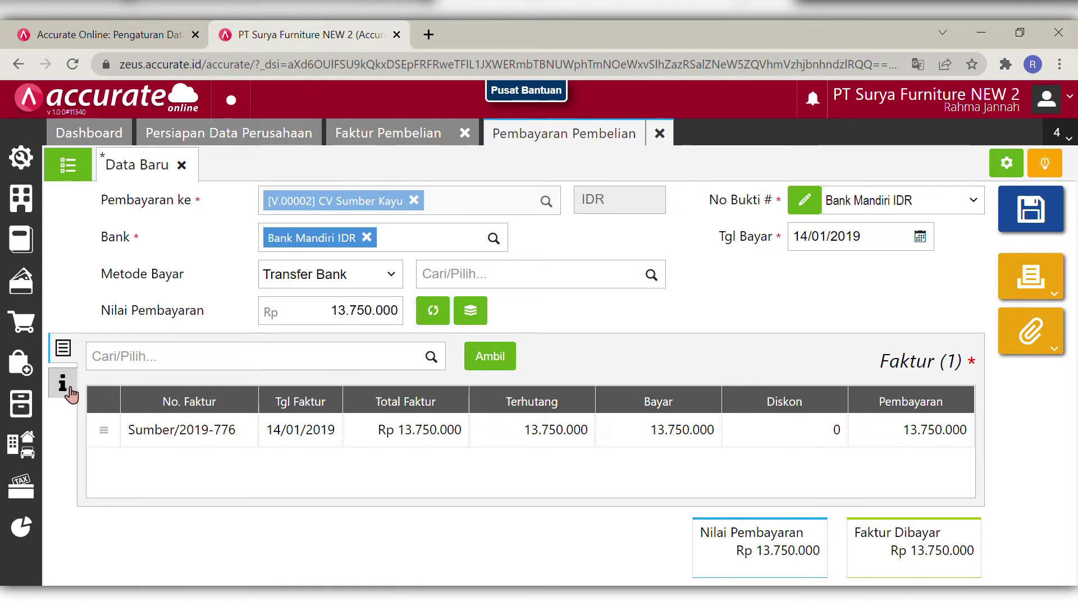
# - Enter the payment description "Pelunasan sebelum penerimaan barang" and return to the list of invoices being paid
pyautogui.click(63, 383)
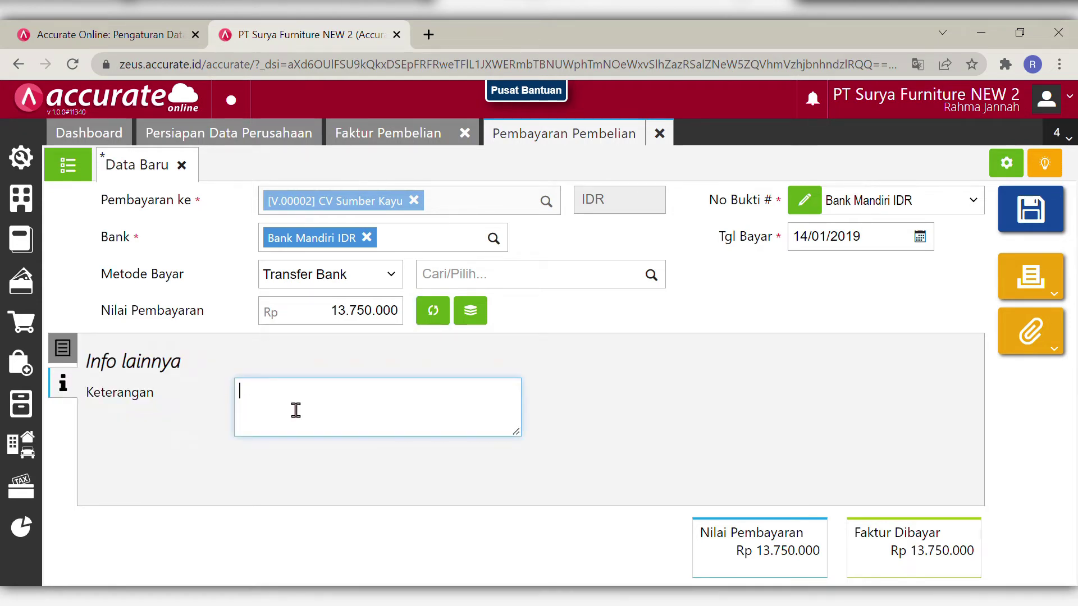
pyautogui.write('Pembayaran tai')
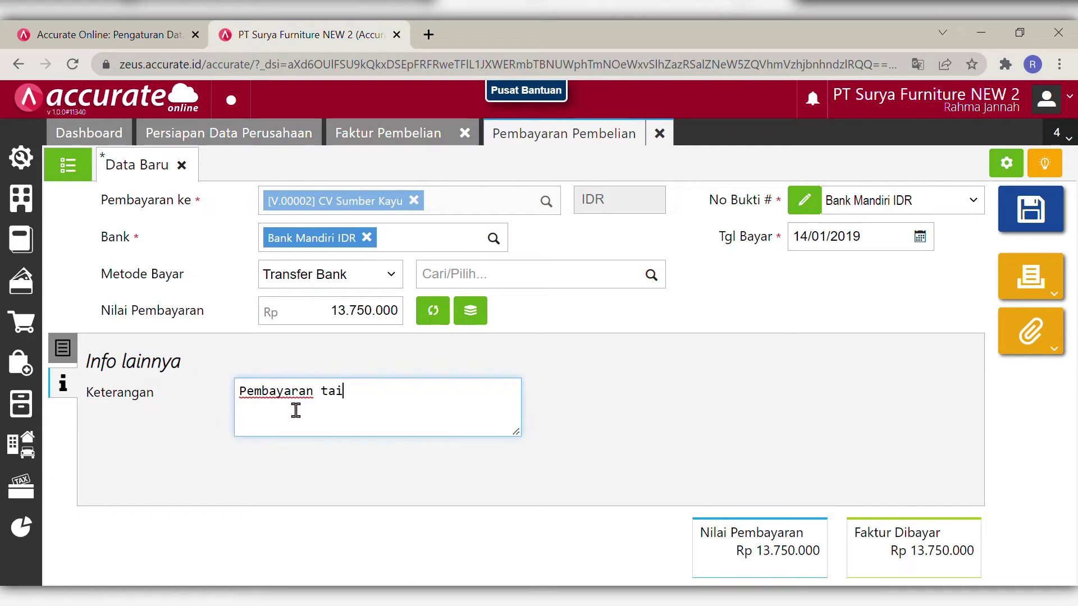
pyautogui.press('BackSpace')
pyautogui.press('BackSpace')
pyautogui.press('BackSpace')
pyautogui.press('BackSpace')
pyautogui.press('BackSpace')
pyautogui.press('BackSpace')
pyautogui.write('lunasan sebelum')
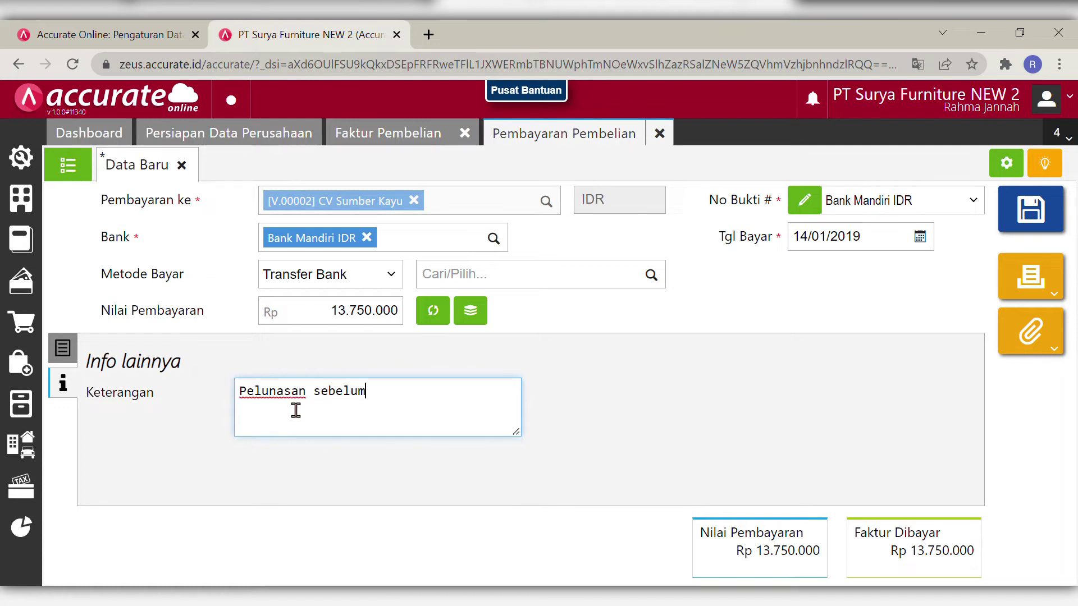
pyautogui.write(' penerimaan barang')
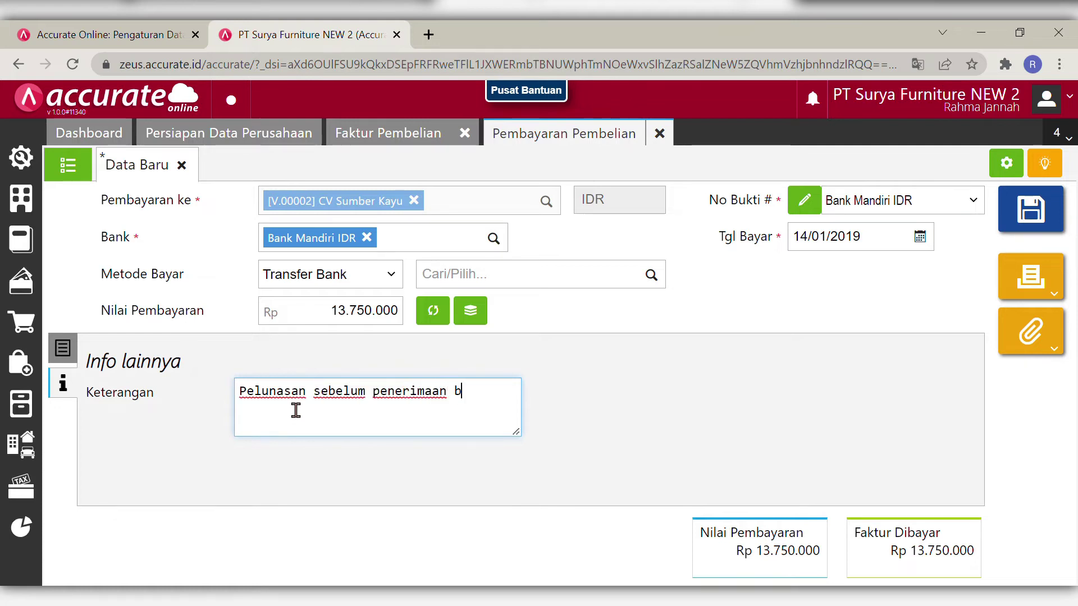
pyautogui.click(673, 449)
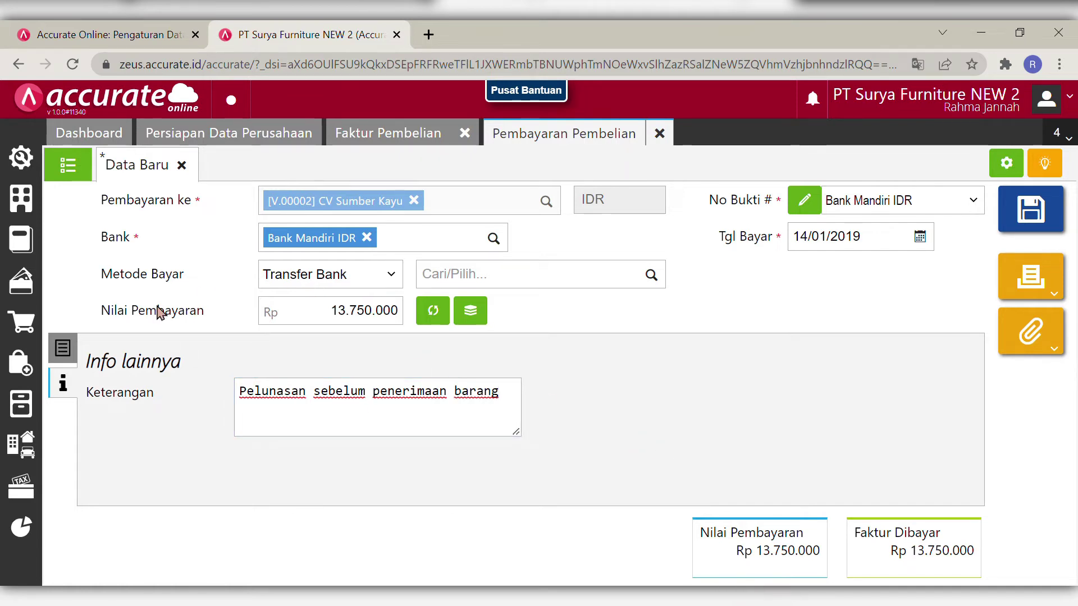
pyautogui.click(63, 349)
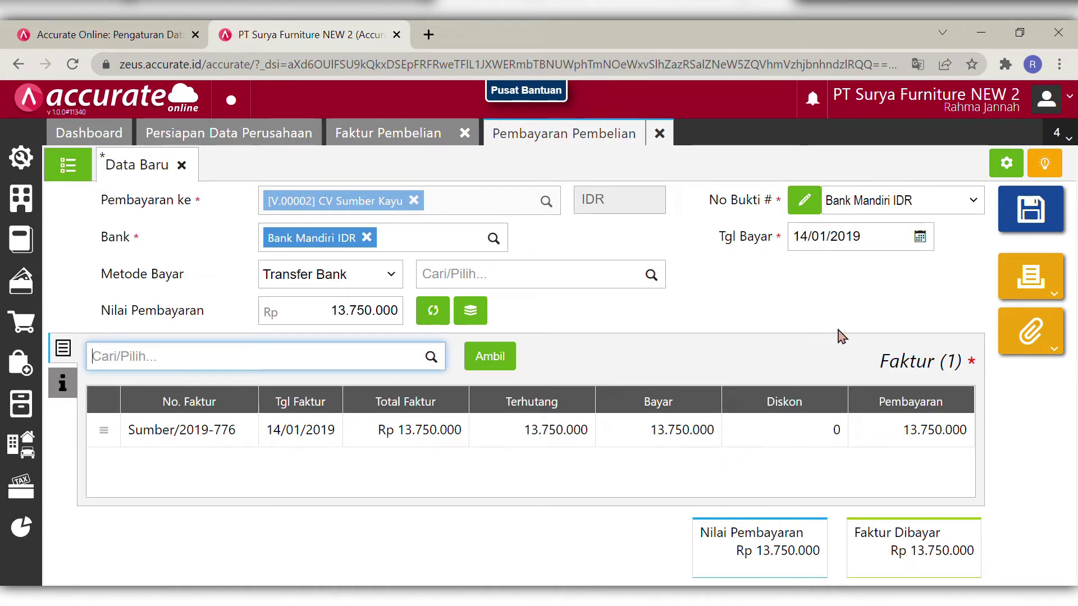
# - Save the purchase payment and start a new goods receipt (Penerimaan Barang) from supplier CV Sumber Kayu
pyautogui.click(1035, 213)
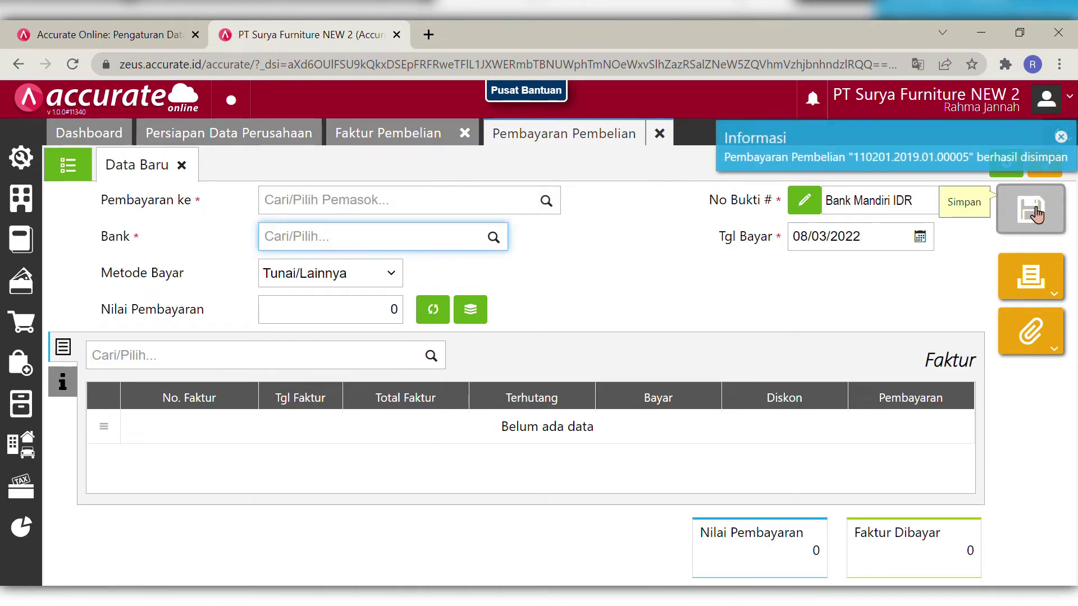
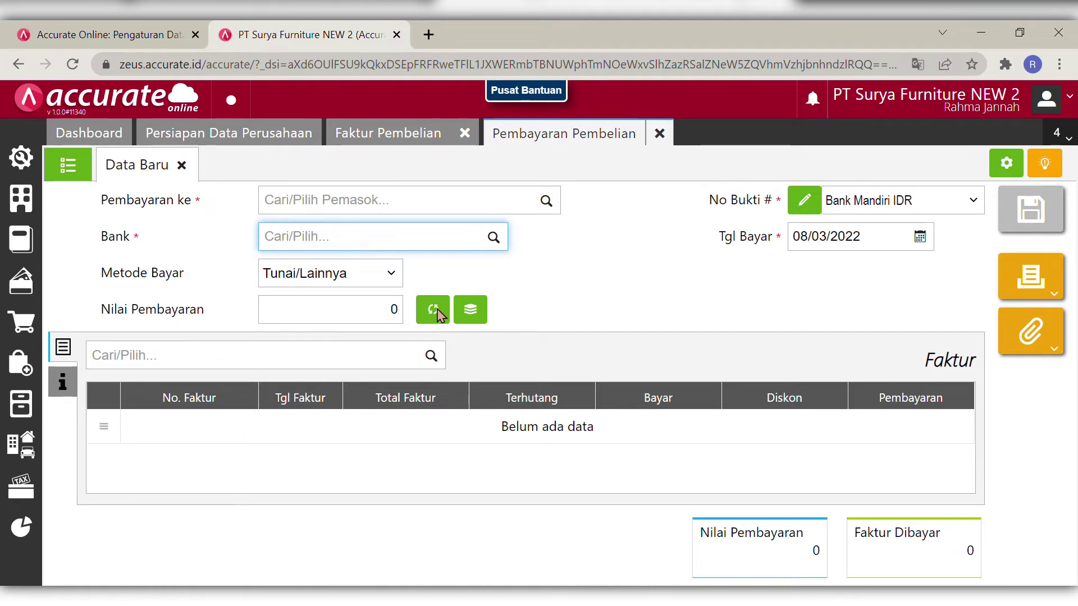
pyautogui.click(33, 360)
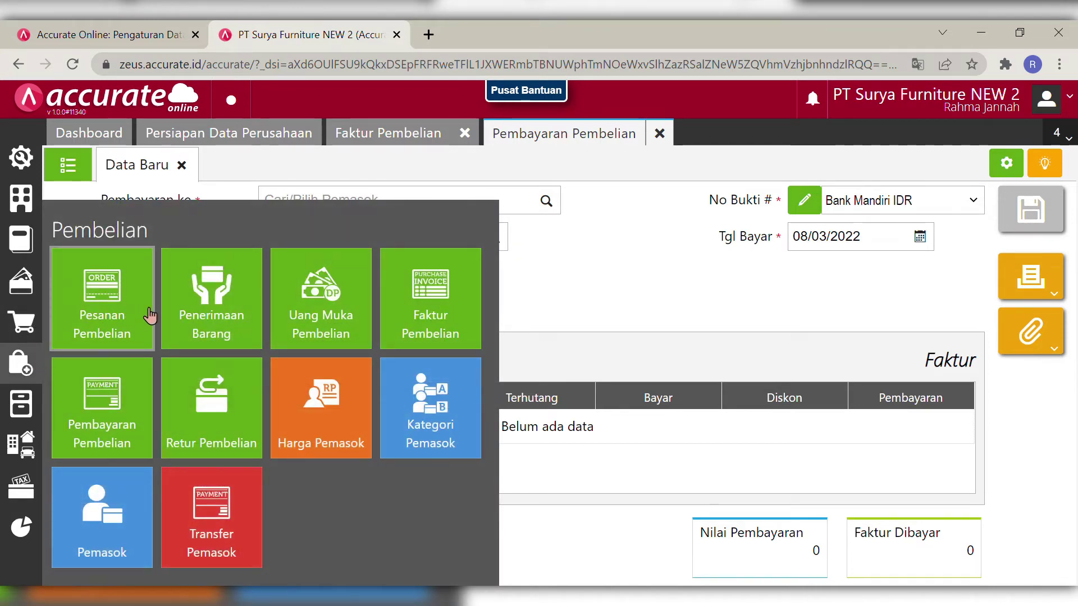
pyautogui.click(222, 312)
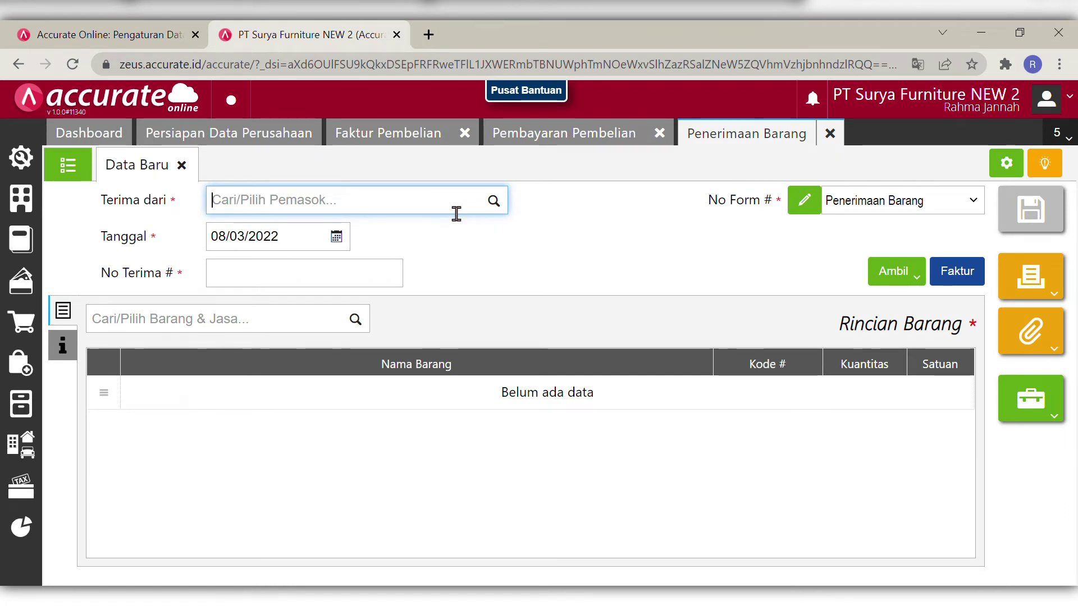
pyautogui.write('cv')
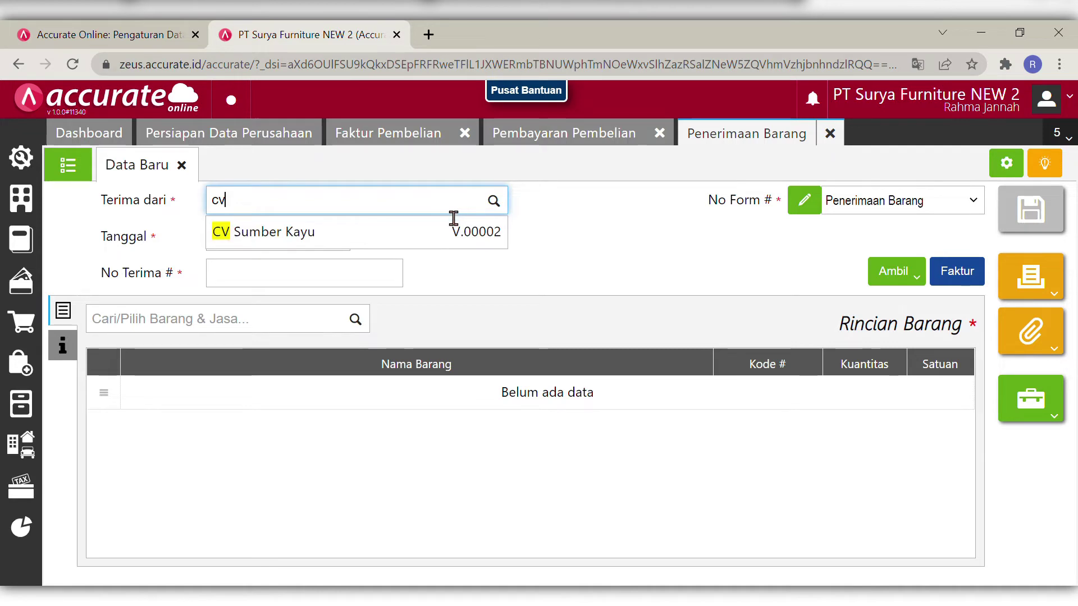
pyautogui.click(453, 233)
# - Set the goods receipt's date to 15/01/2019 and its receipt number (No Terima) to SJ1010
pyautogui.click(321, 247)
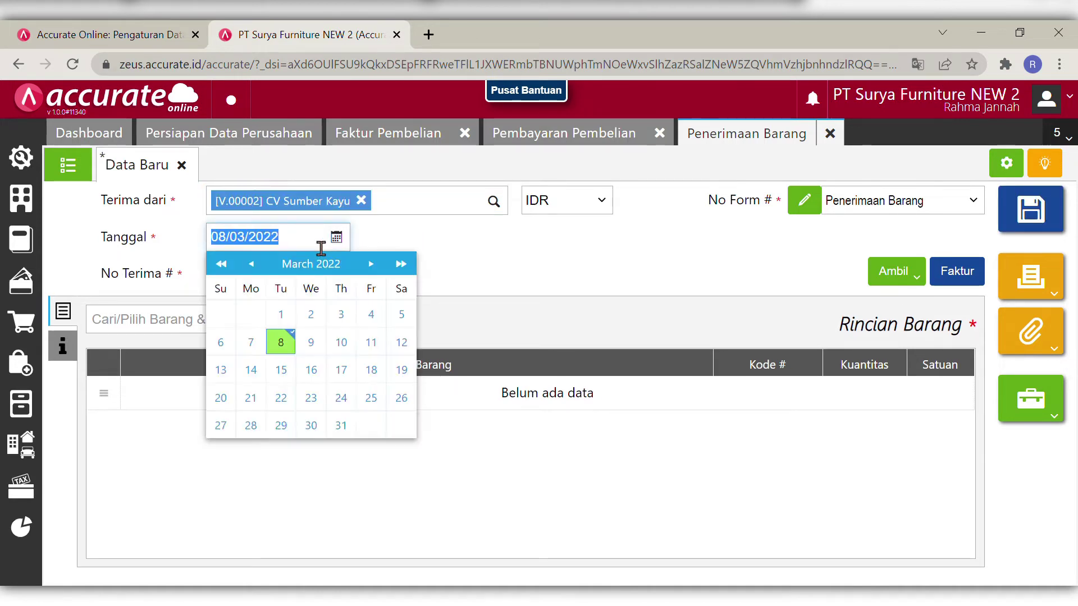
pyautogui.press('BackSpace')
pyautogui.write('15')
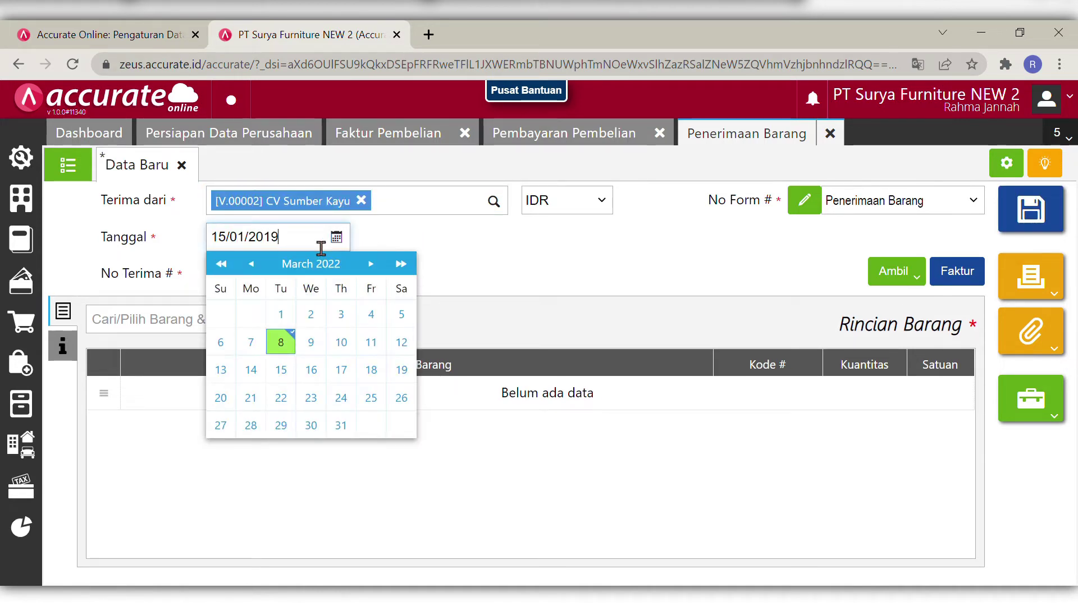
pyautogui.click(494, 248)
pyautogui.click(368, 287)
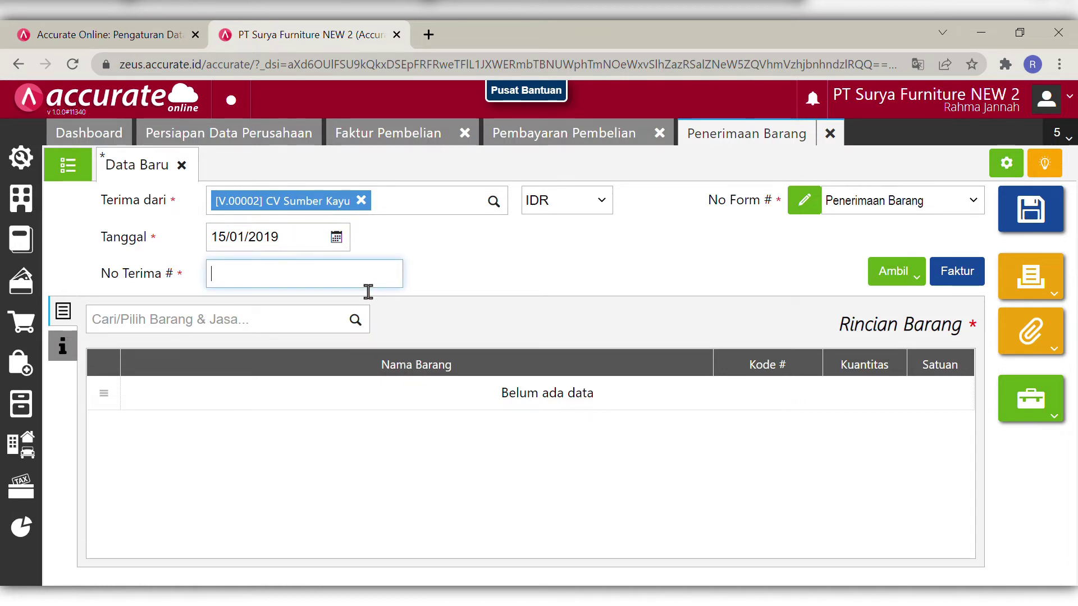
pyautogui.write('SJ101')
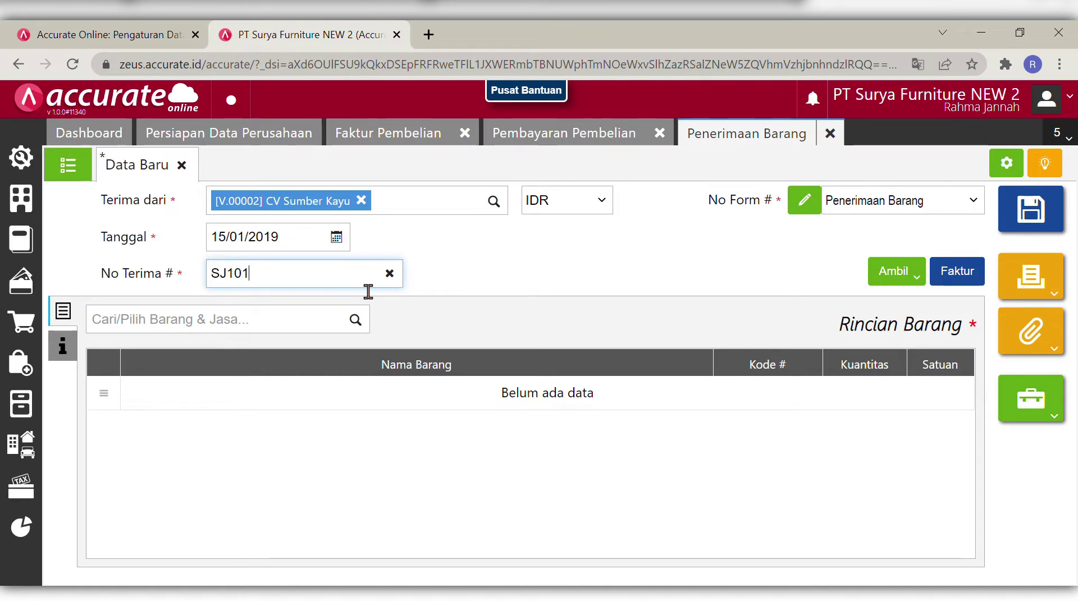
pyautogui.write('0')
pyautogui.click(748, 270)
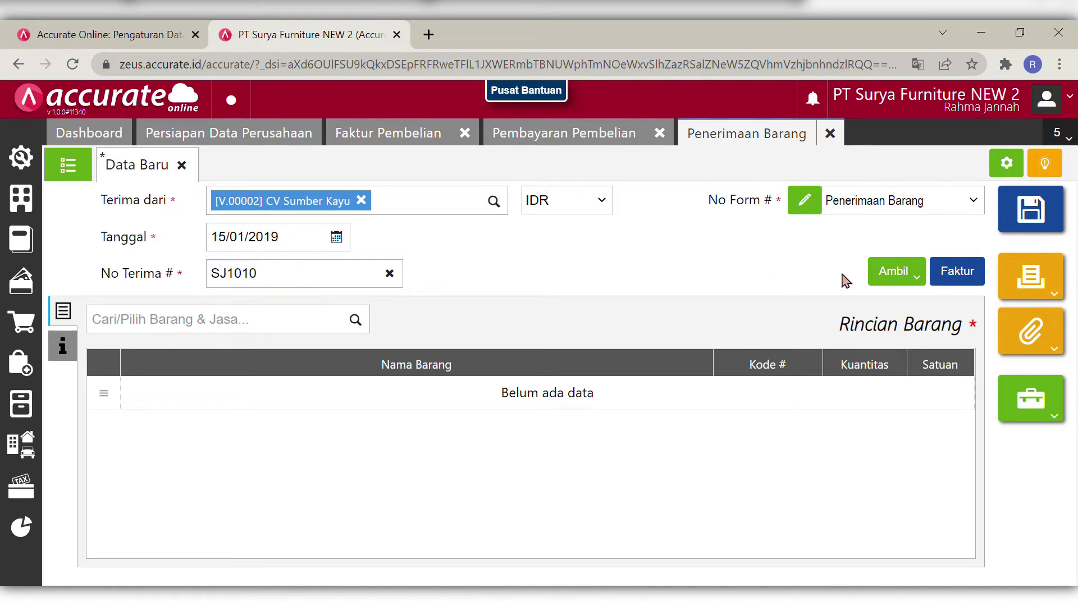
pyautogui.click(896, 272)
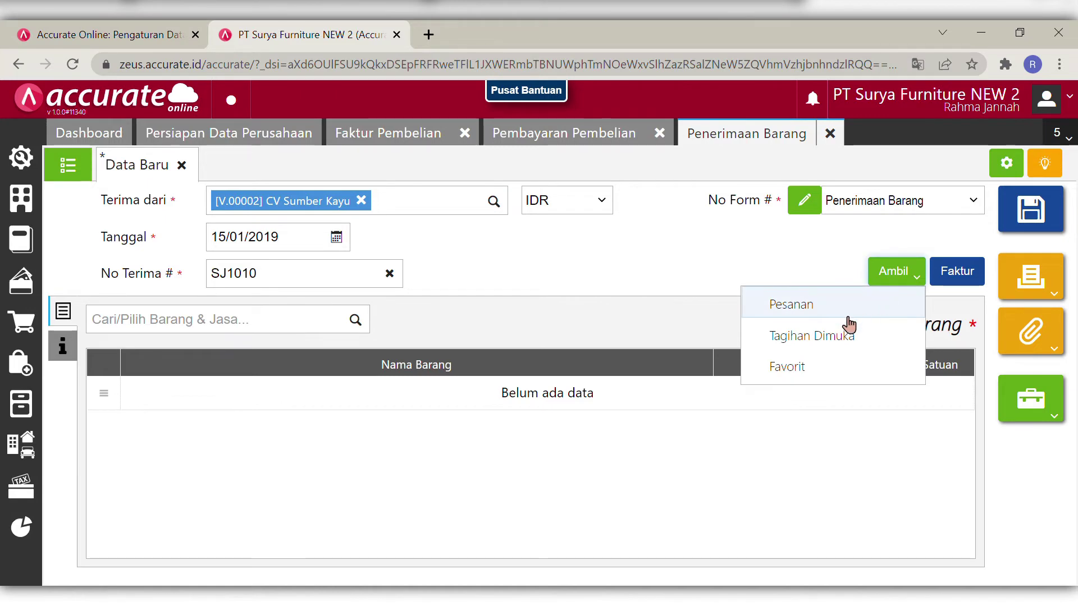
pyautogui.click(847, 315)
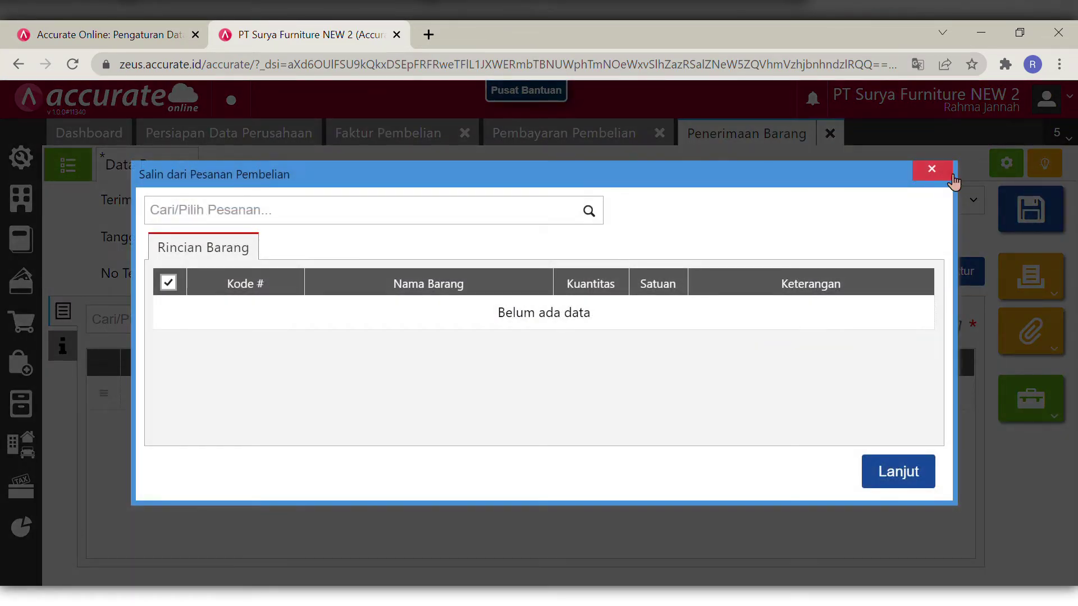
pyautogui.click(932, 169)
# - Copy all items, Kursi Kerja and Kursi Santai, from advance bill (Tagihan Dimuka) PI.2019.01.00007 into the goods receipt
pyautogui.click(896, 272)
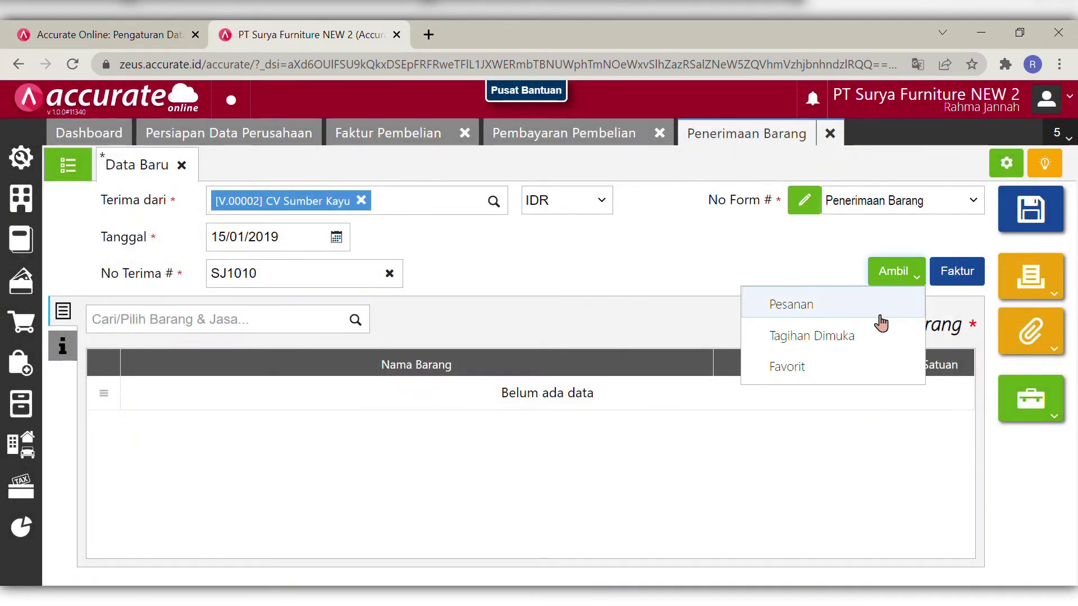
pyautogui.click(849, 336)
pyautogui.click(580, 213)
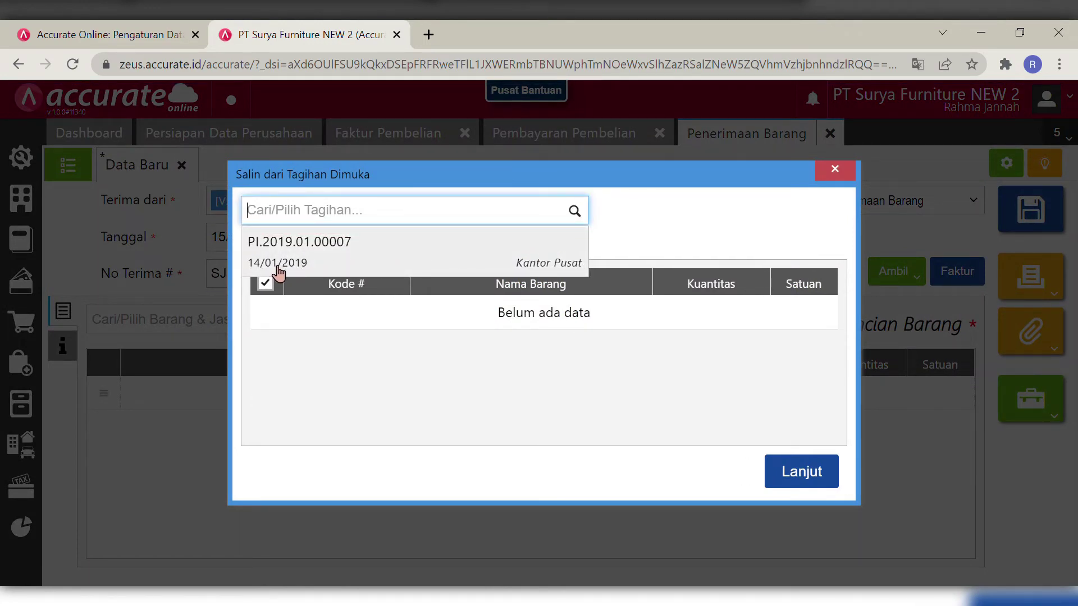
pyautogui.click(498, 254)
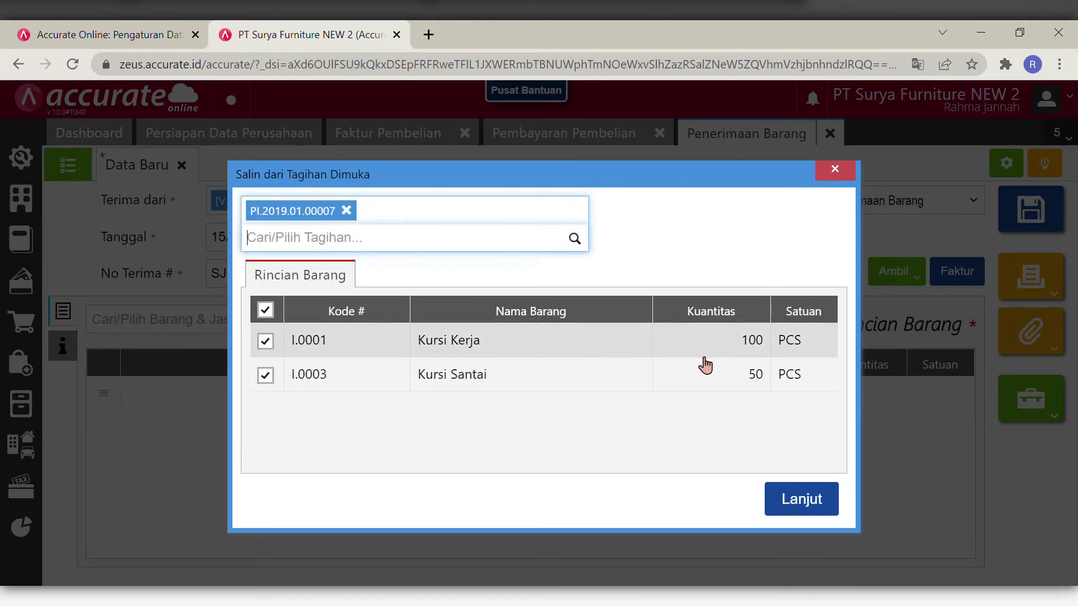
pyautogui.click(798, 507)
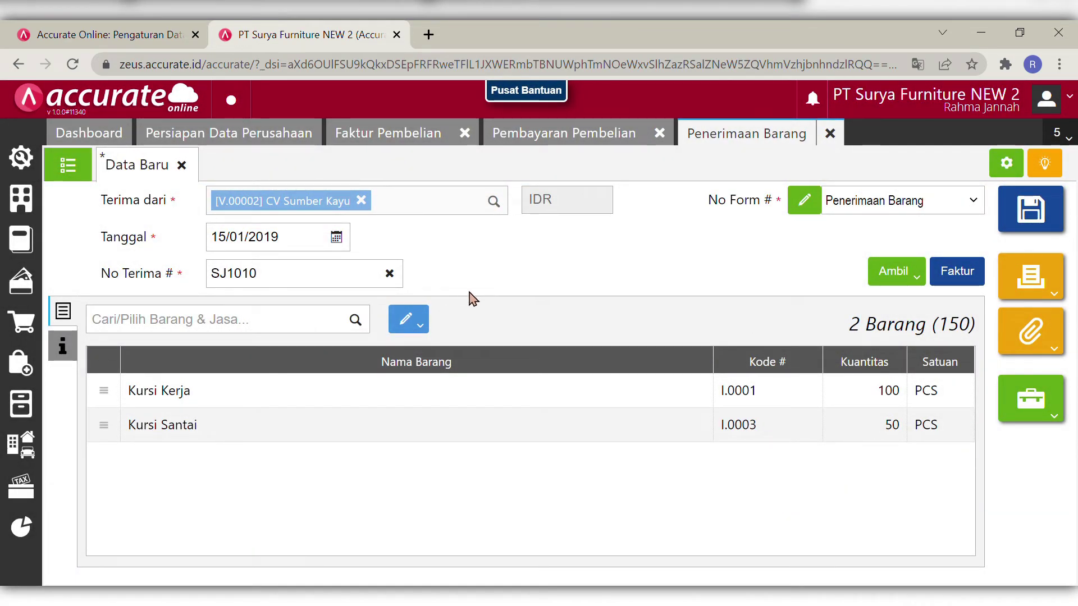
# - Change the warehouse (Gudang) of all received items to Depan
pyautogui.click(400, 324)
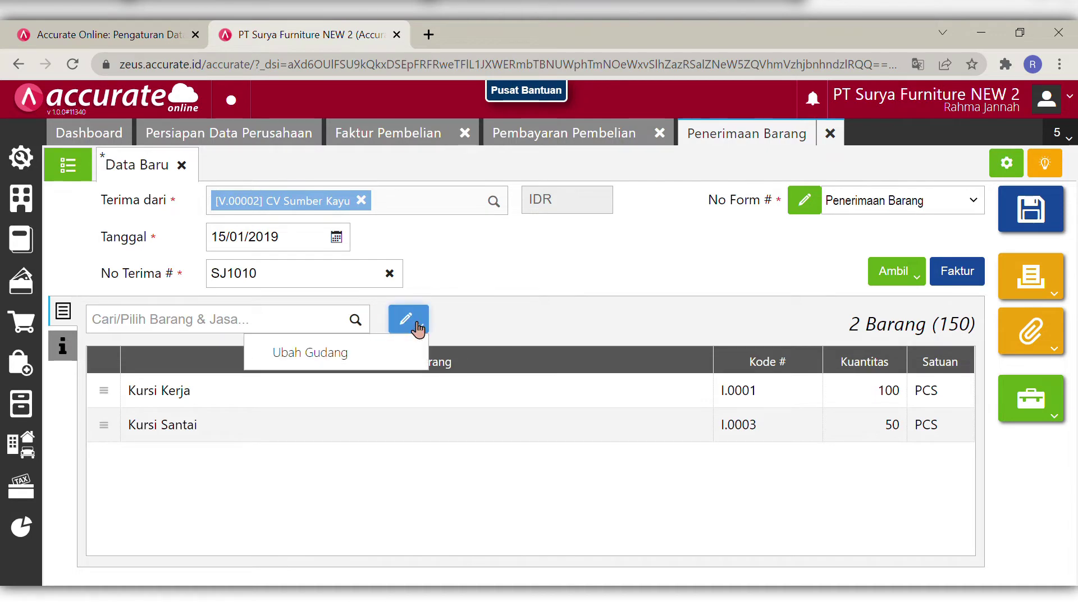
pyautogui.click(384, 351)
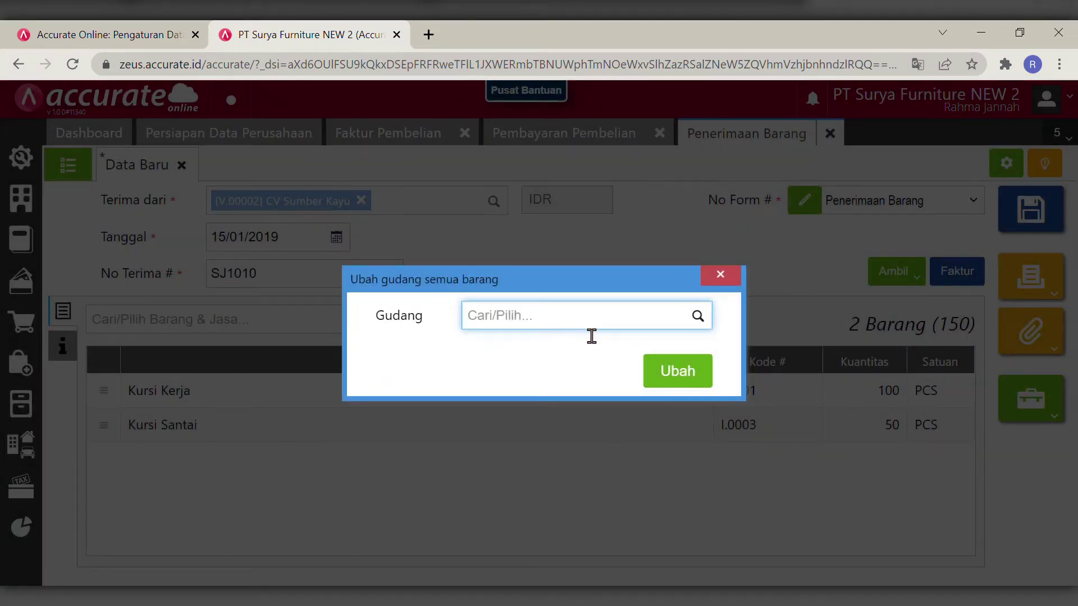
pyautogui.write('DE')
pyautogui.click(567, 355)
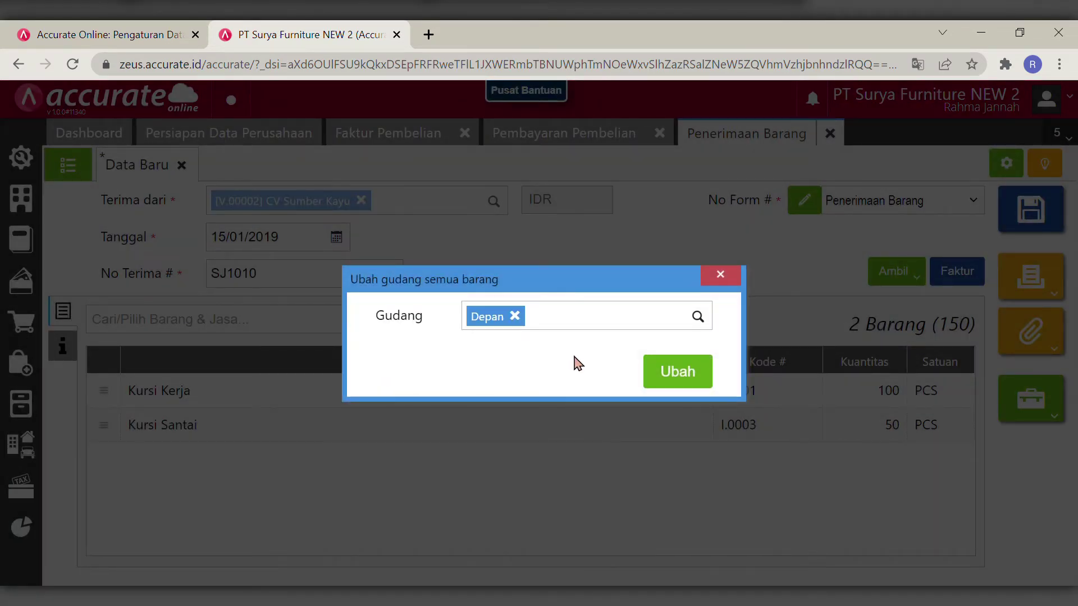
pyautogui.click(676, 375)
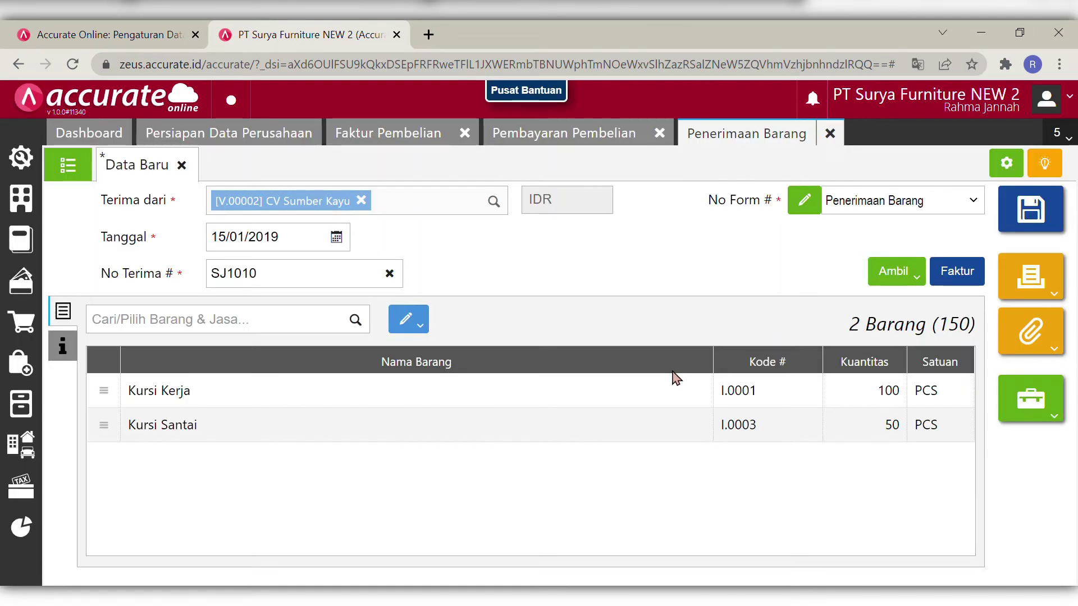
# - In the receipt's additional info, set the shipping date to 15/01/2019 and the shipping method (Pengiriman) to Mobil Box
pyautogui.click(62, 347)
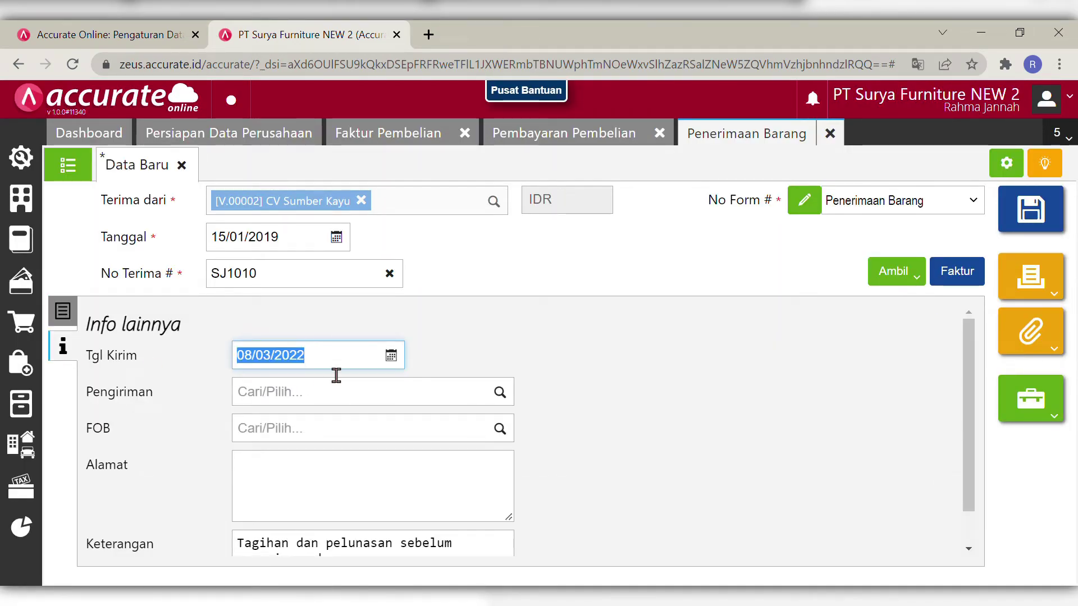
pyautogui.press('BackSpace')
pyautogui.write('150')
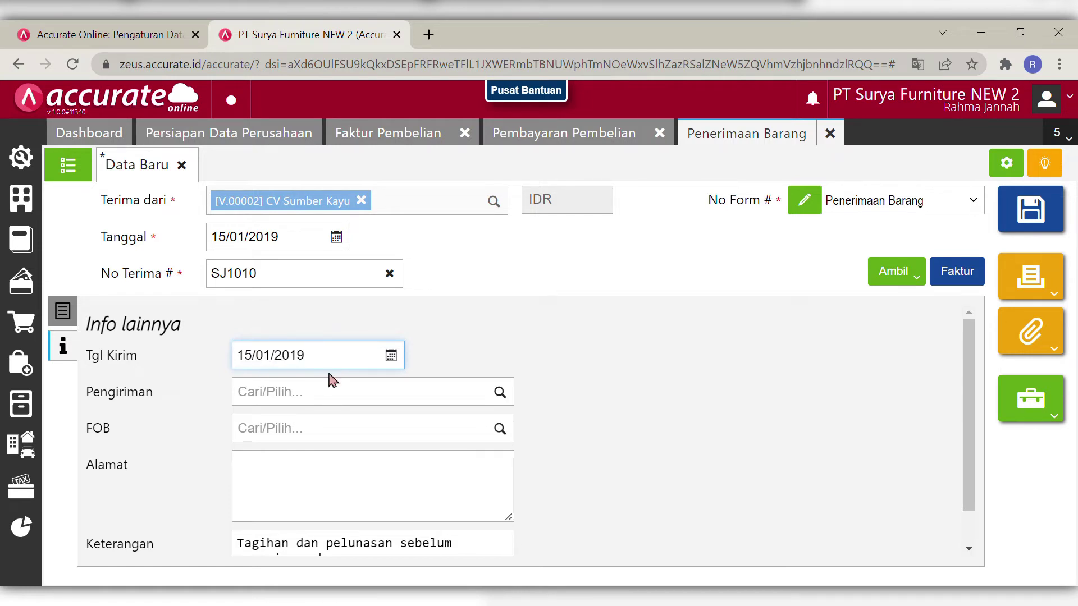
pyautogui.click(451, 404)
pyautogui.write('MOBI')
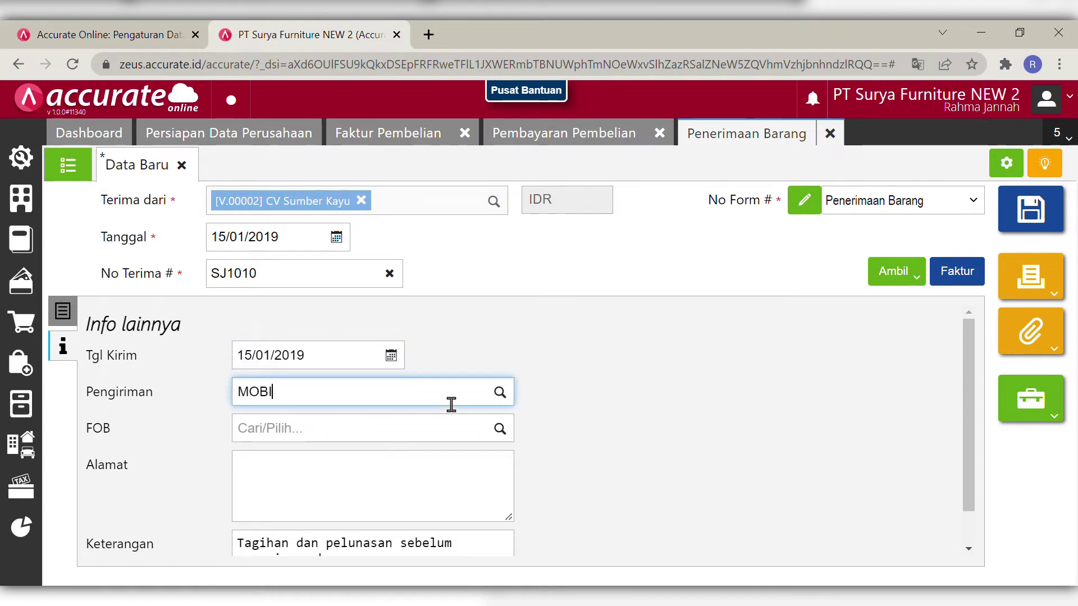
pyautogui.click(396, 433)
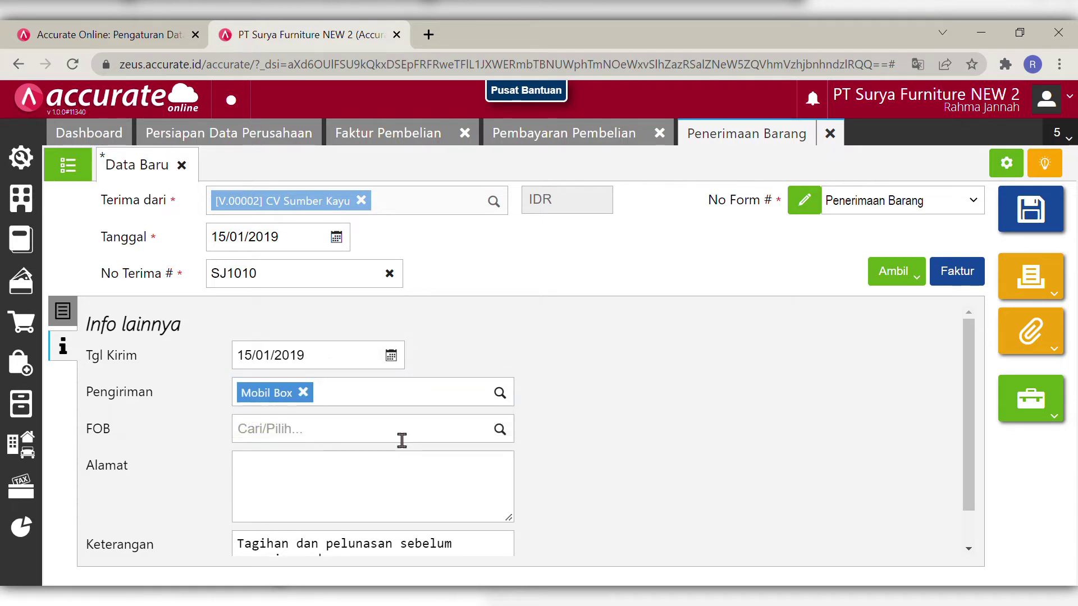
# - Replace the receipt's description (Keterangan) with "Menerima barang atas pembelian tagihan dimuka"
pyautogui.scroll(-1, 971, 396)
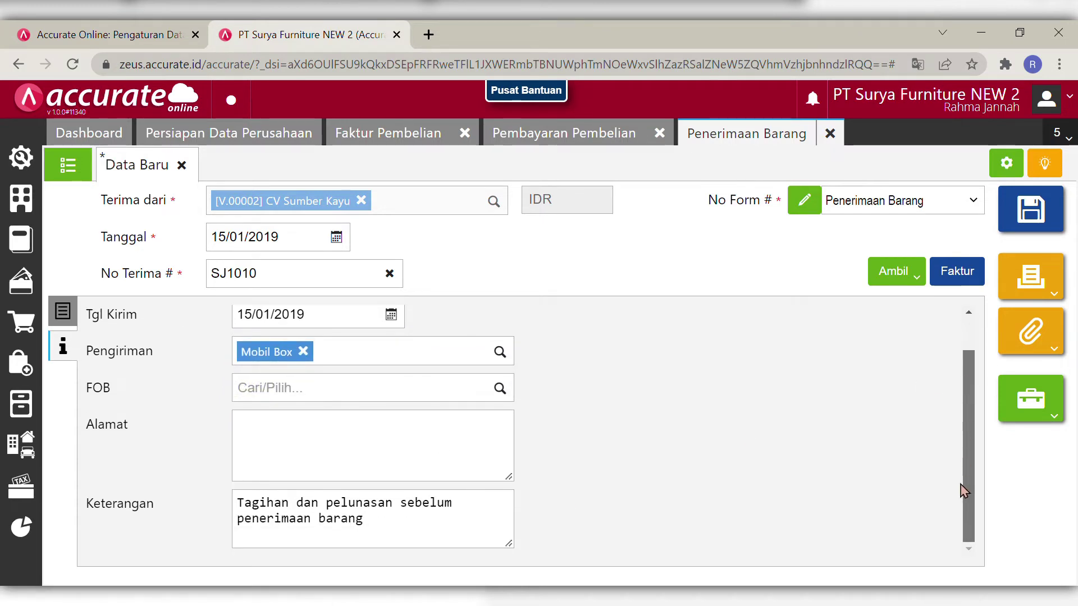
pyautogui.click(445, 529)
pyautogui.moveTo(445, 529); pyautogui.dragTo(234, 493)
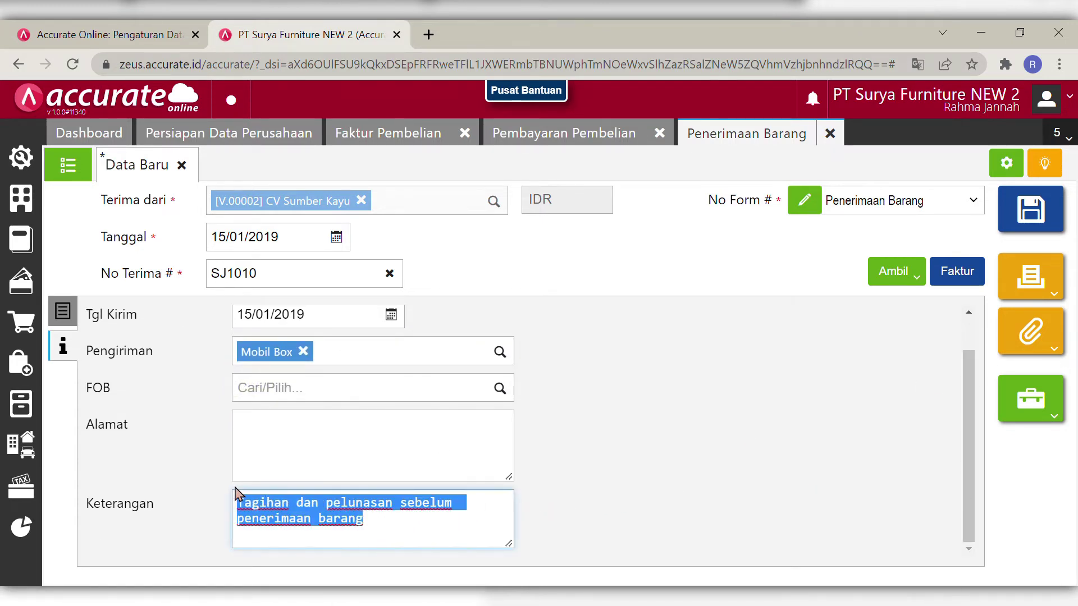
pyautogui.press('BackSpace')
pyautogui.write('M')
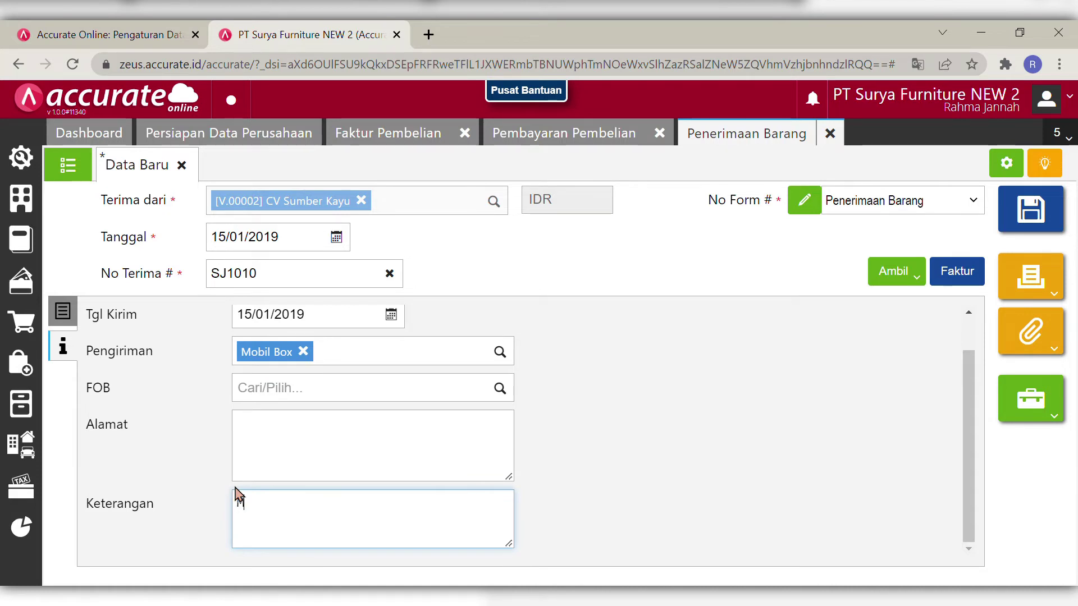
pyautogui.write('enerima barang atas pembe')
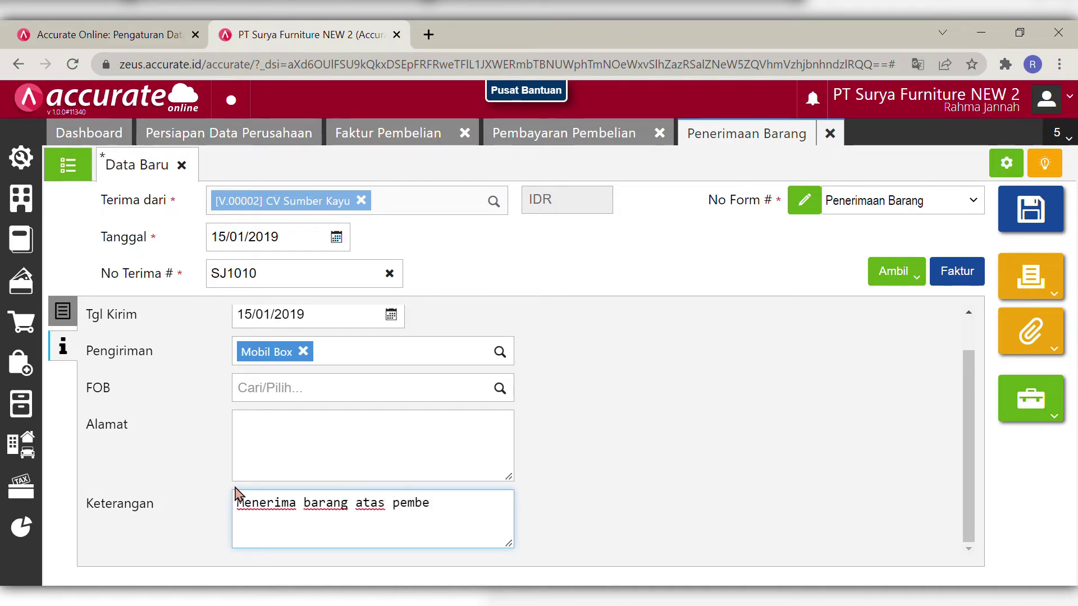
pyautogui.write('lian ta')
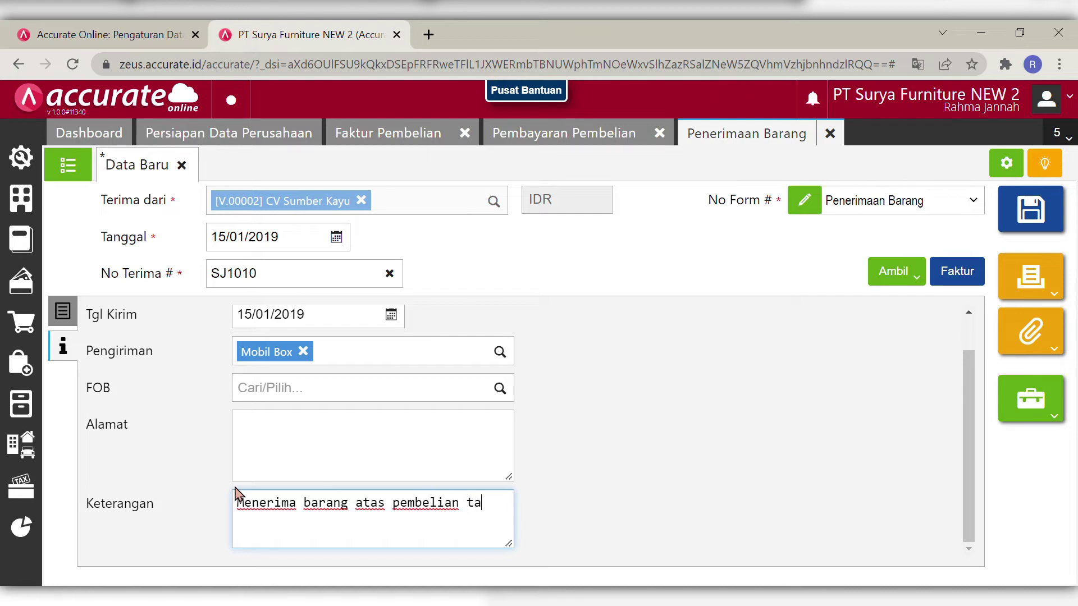
pyautogui.write('gihan dim')
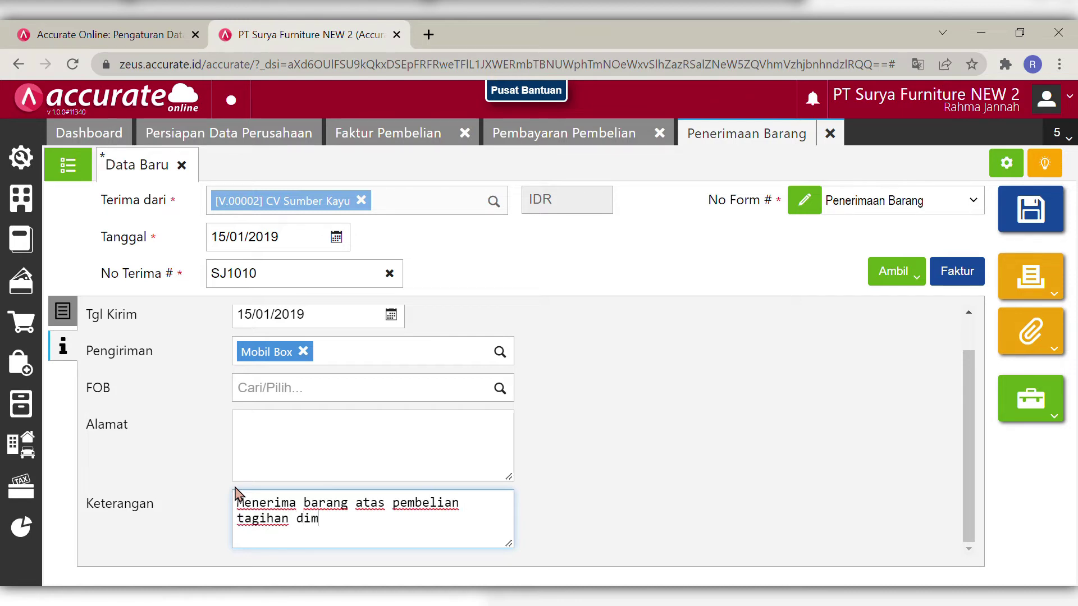
pyautogui.write('uka')
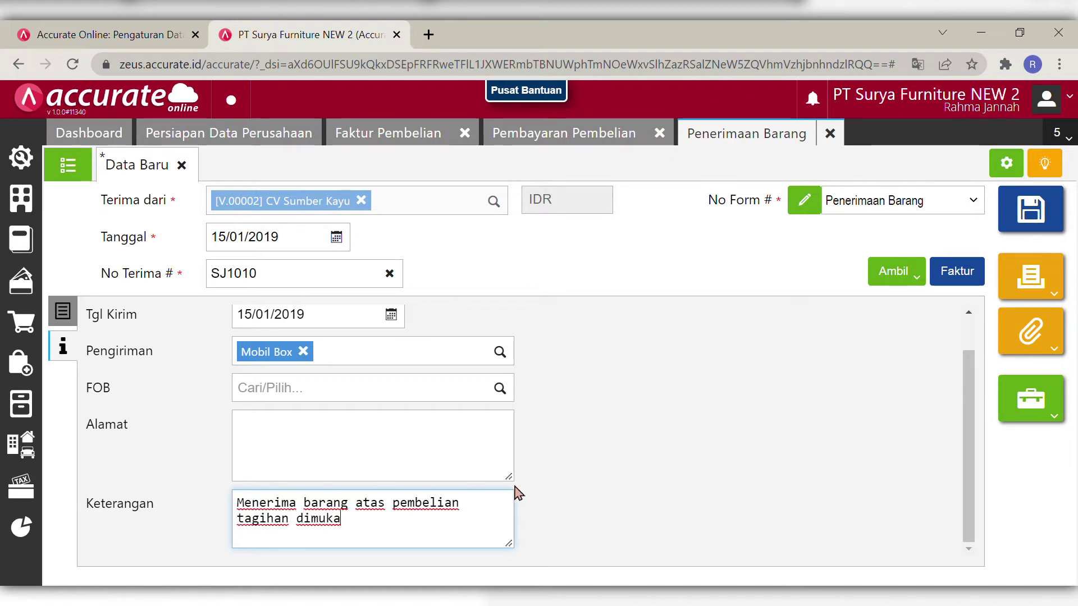
pyautogui.click(532, 488)
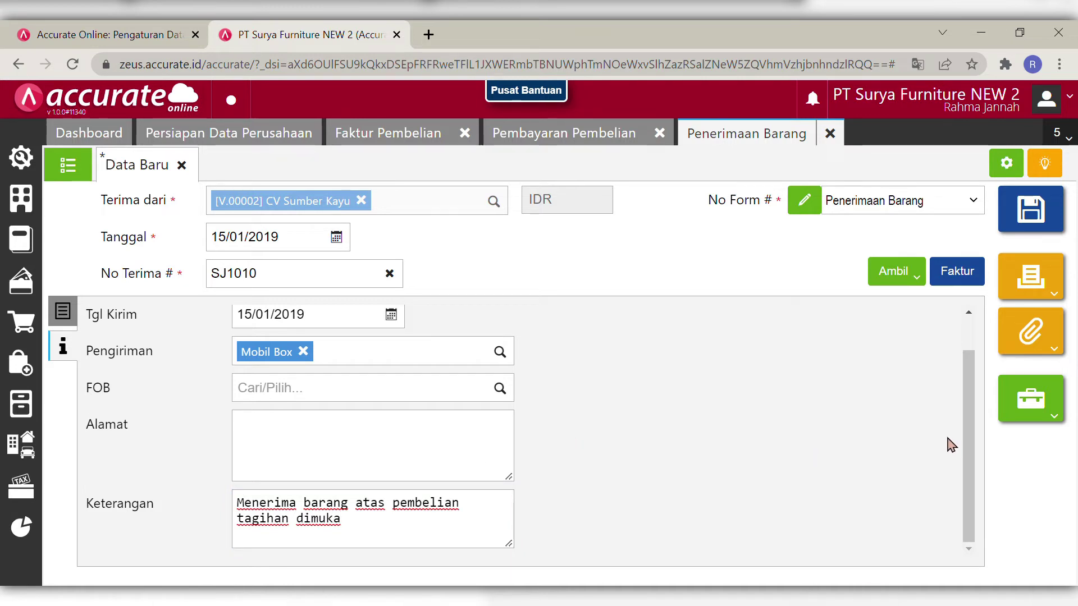
# - Return to the goods receipt's item details and save the receipt
pyautogui.moveTo(964, 443); pyautogui.dragTo(936, 372)
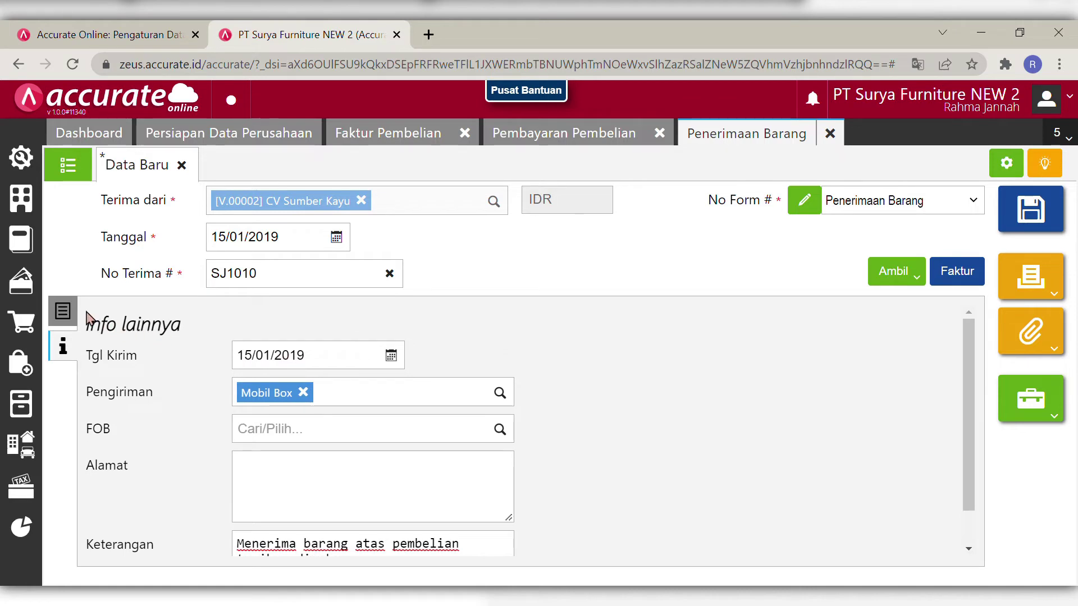
pyautogui.click(63, 312)
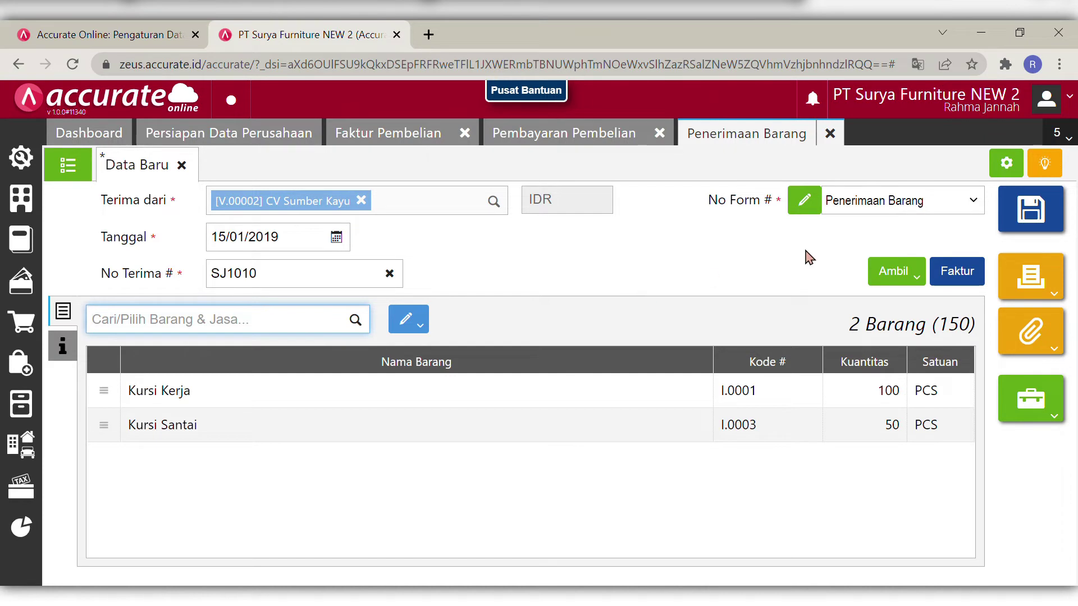
pyautogui.click(1033, 219)
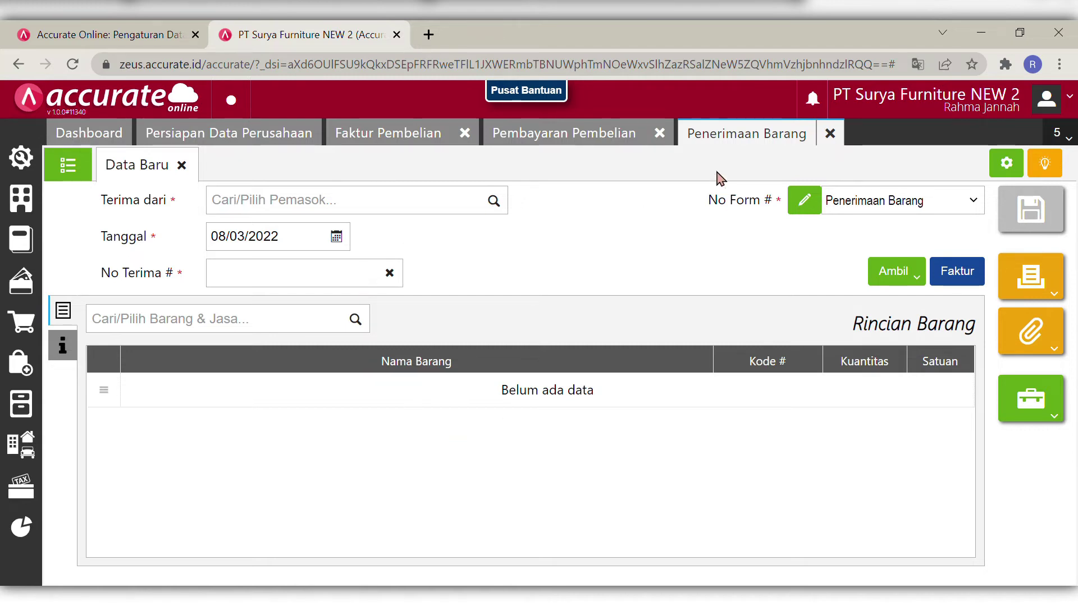
# - Close the open goods receipt, purchase payment and purchase invoice pages
pyautogui.click(830, 133)
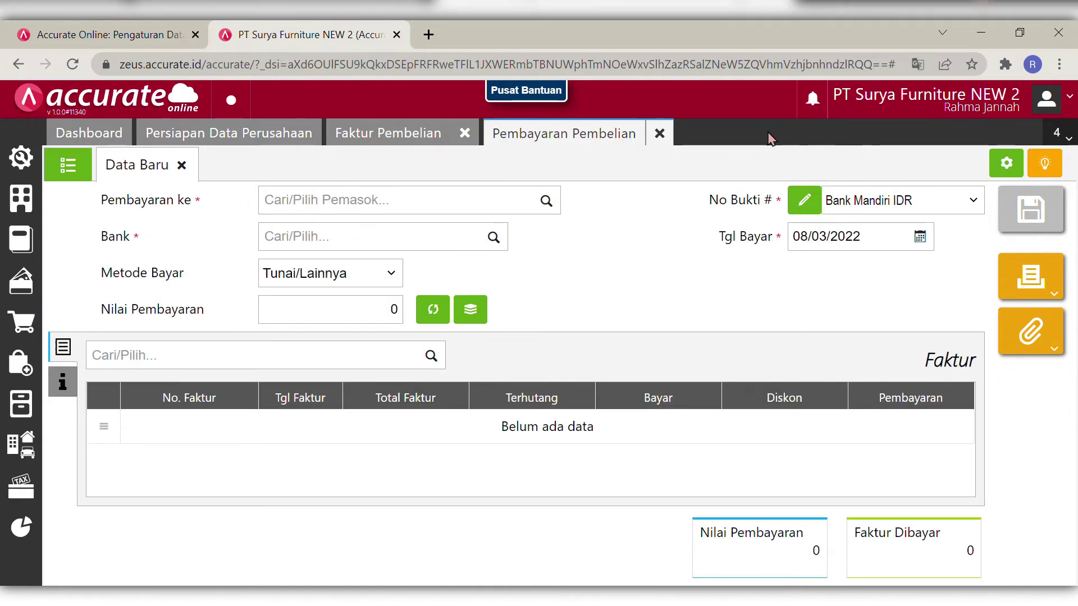
pyautogui.click(659, 133)
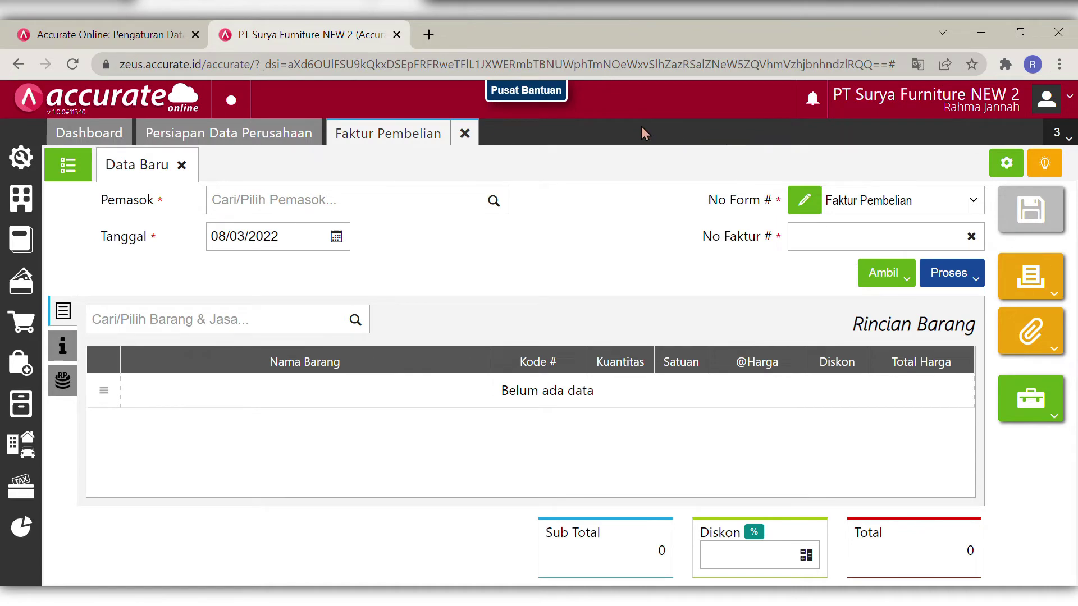
pyautogui.click(465, 133)
# - Enable the supplier claim feature (Klaim Pemasok) among the purchase features in the company preferences and save them
pyautogui.click(20, 159)
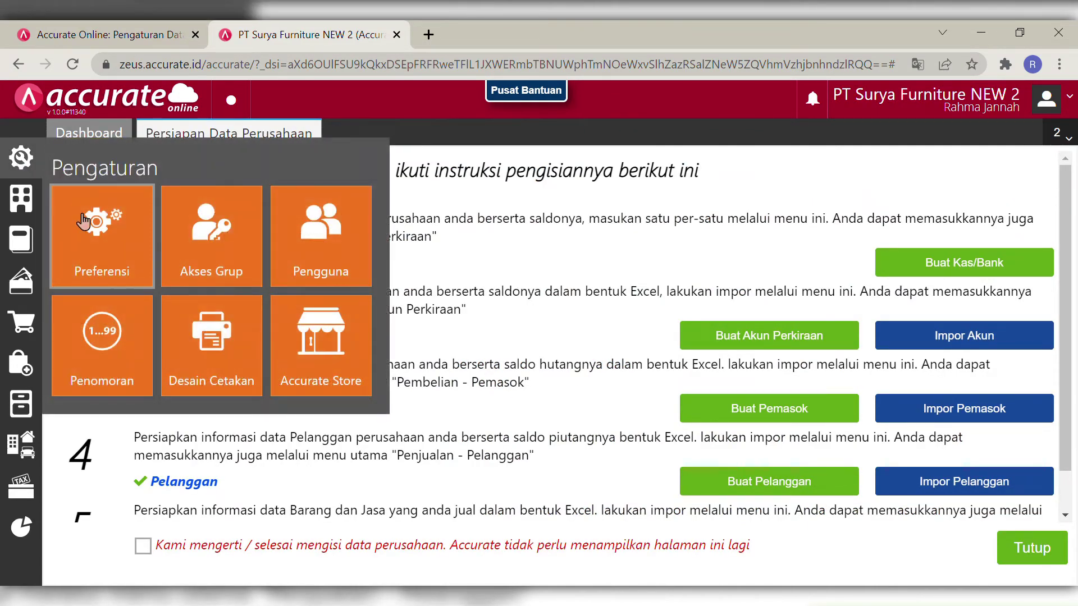
pyautogui.click(76, 214)
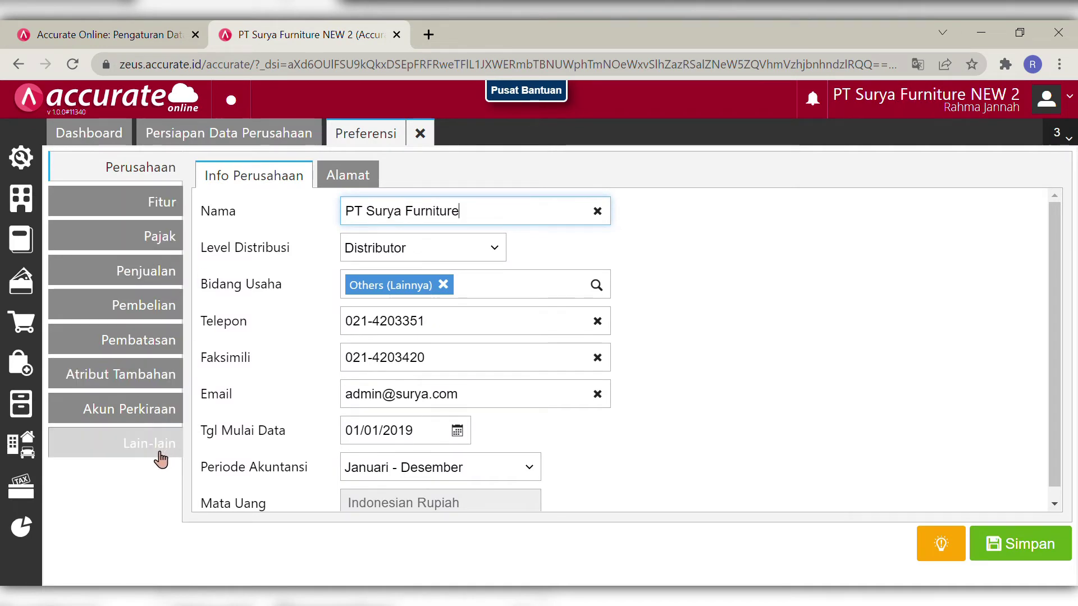
pyautogui.click(167, 200)
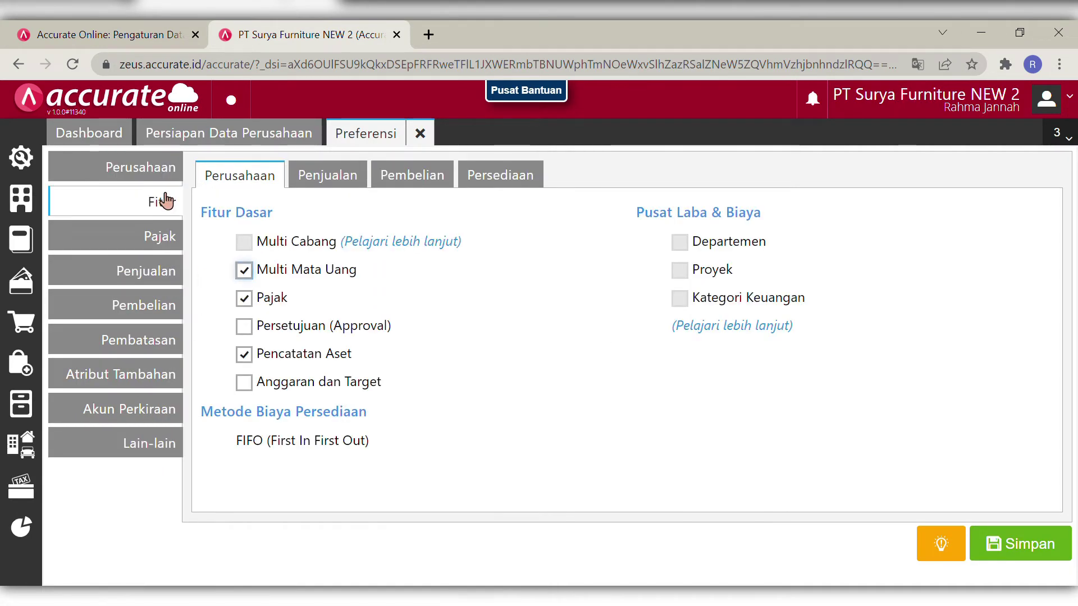
pyautogui.click(442, 188)
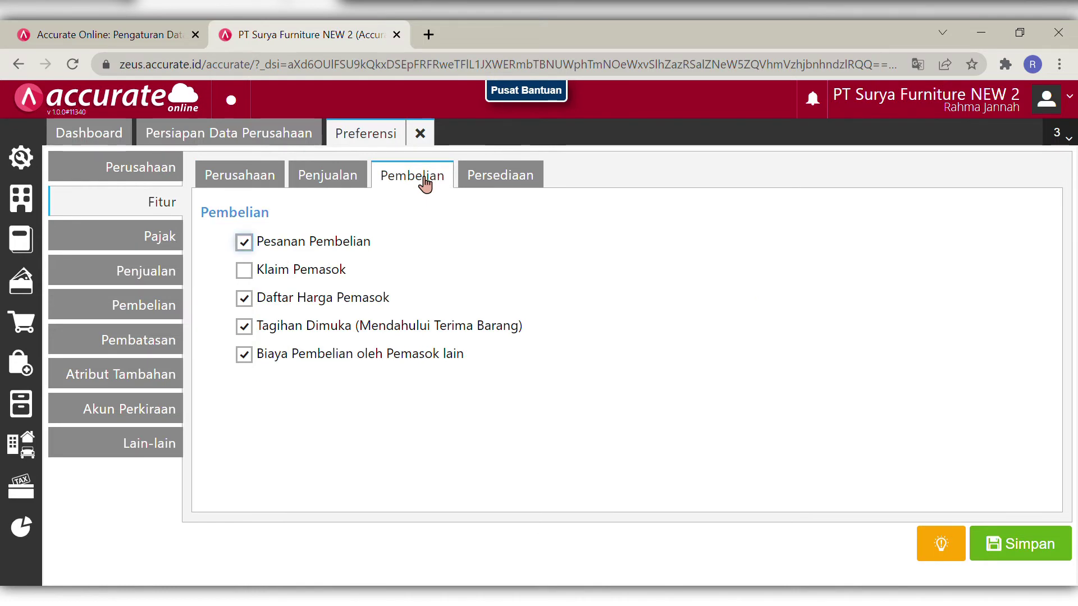
pyautogui.click(249, 272)
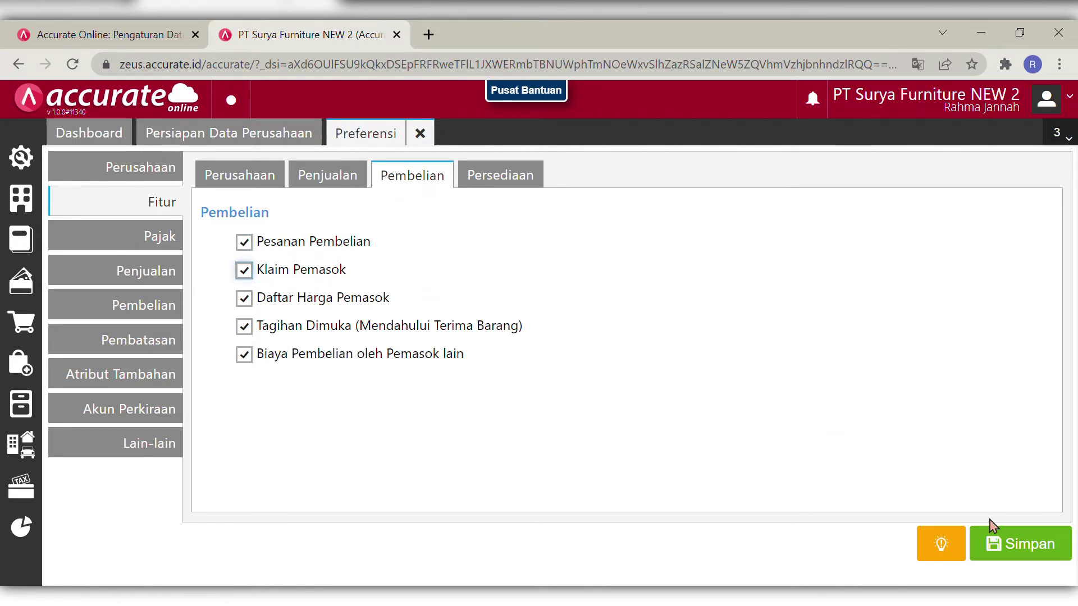
pyautogui.click(1025, 547)
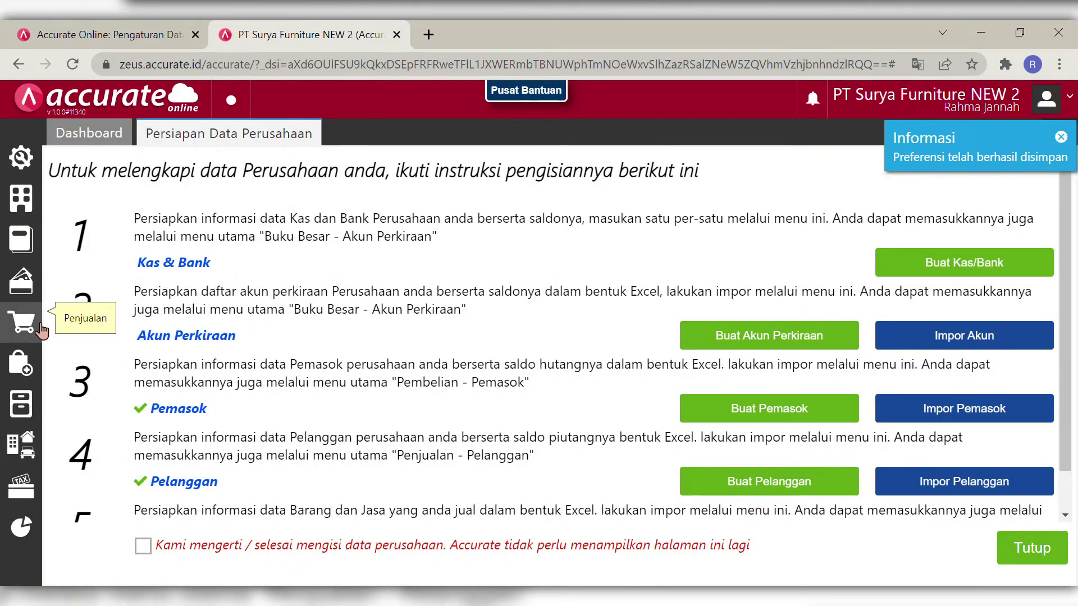
# - Start a new supplier claim (Klaim Pemasok) of type Kirim Barang for the supplier CV Sumber Kayu
pyautogui.click(25, 375)
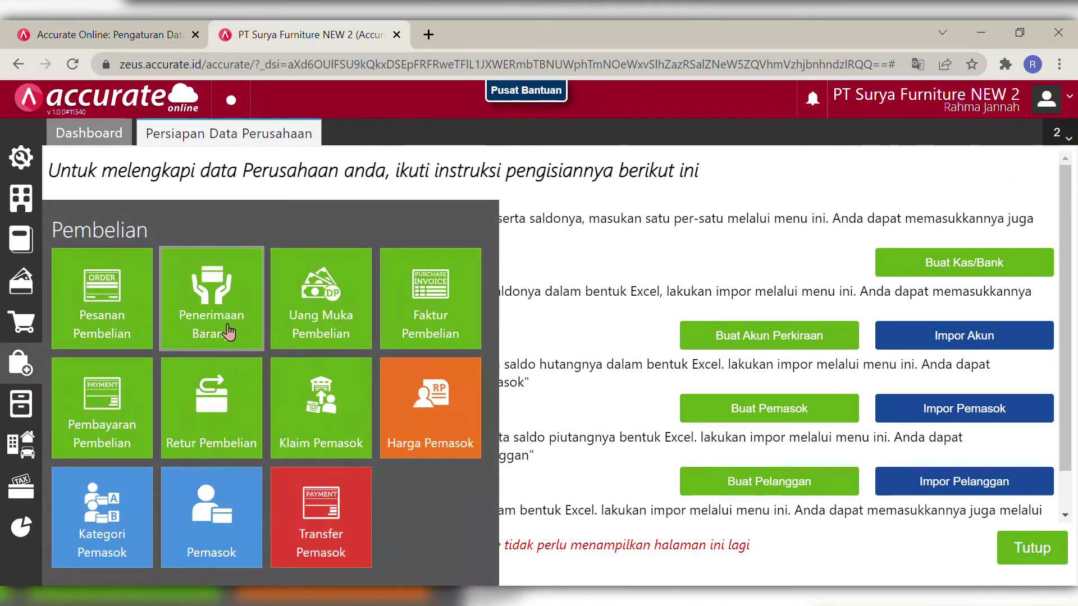
pyautogui.click(316, 412)
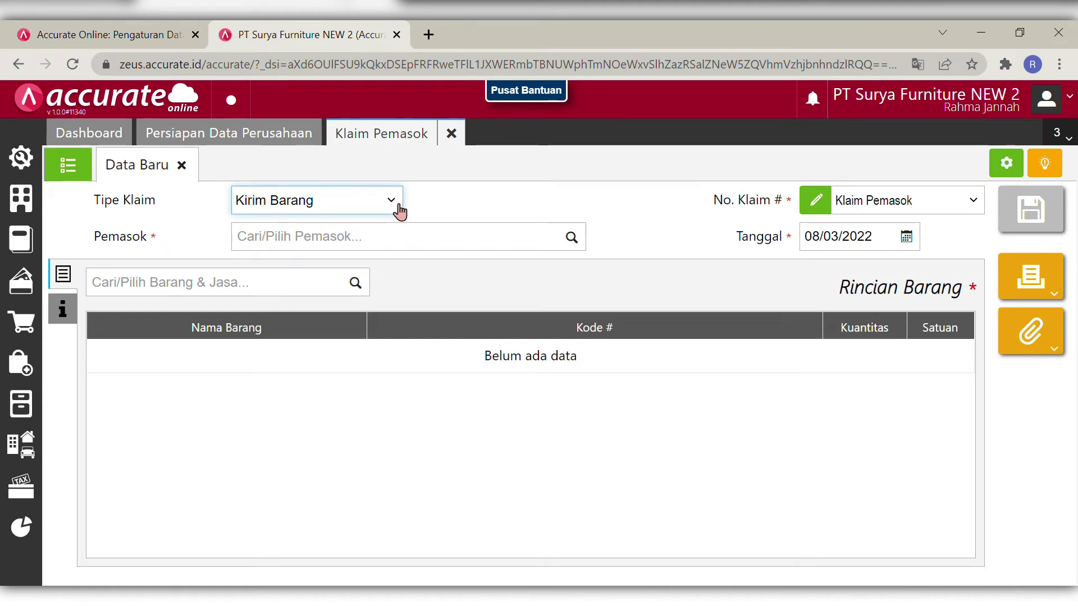
pyautogui.click(518, 245)
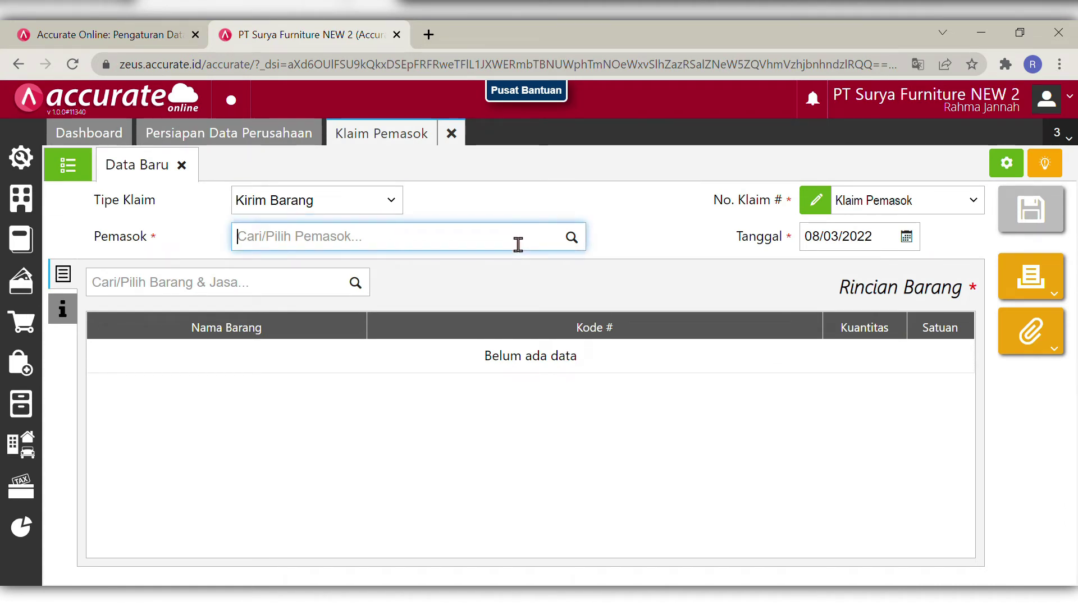
pyautogui.write('cv')
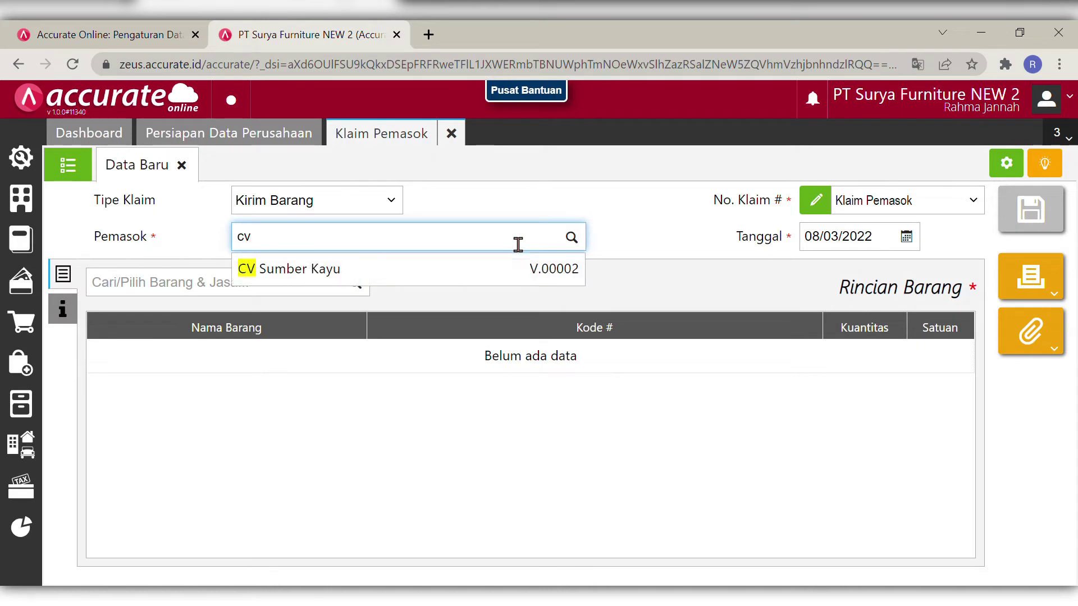
pyautogui.click(450, 273)
# - Set the supplier claim's date to 16/01/2019
pyautogui.click(887, 248)
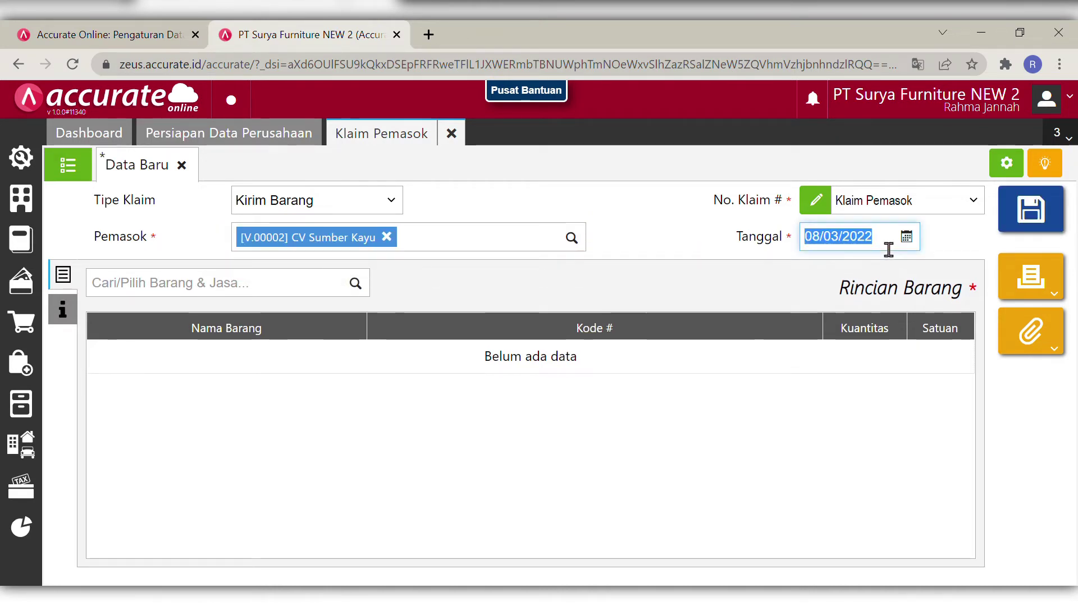
pyautogui.press('BackSpace')
pyautogui.write('16/')
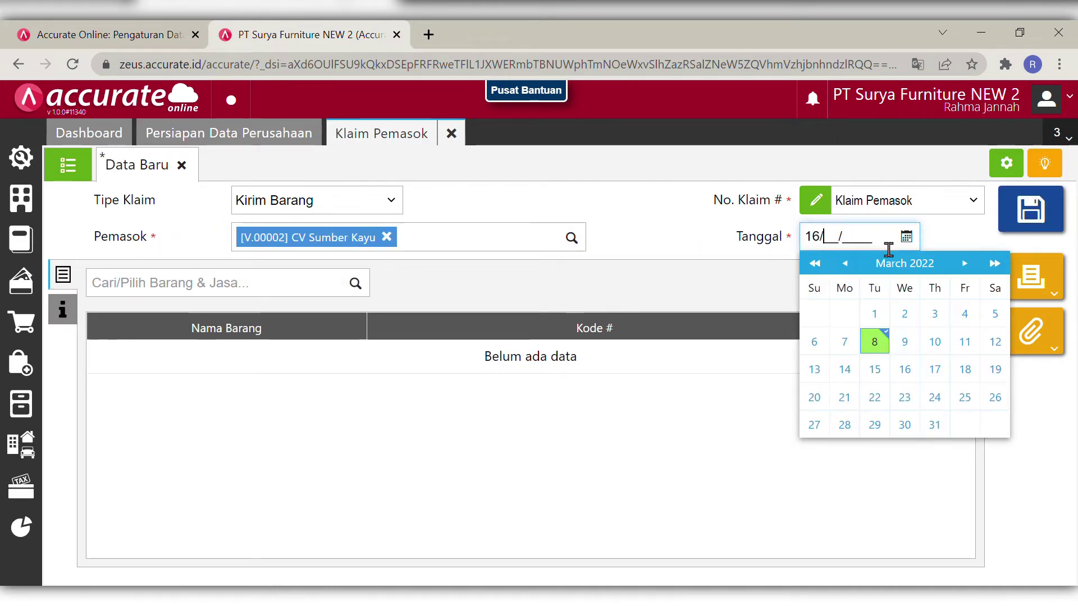
pyautogui.write('01/2019')
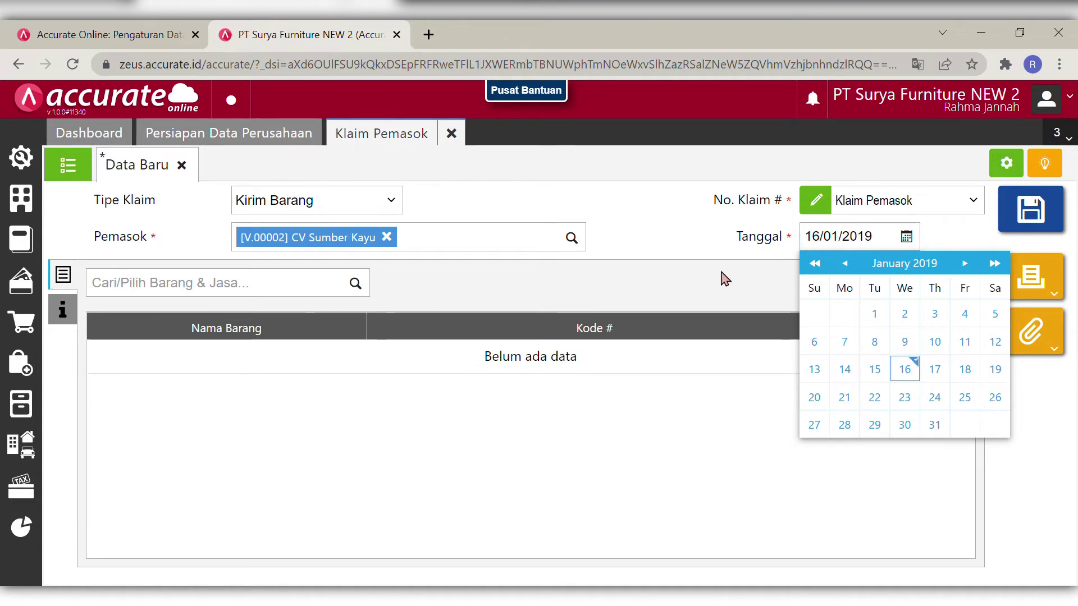
pyautogui.click(724, 279)
# - Add one Kursi Santai to the claim, taken from the Depan warehouse (Gudang)
pyautogui.click(330, 295)
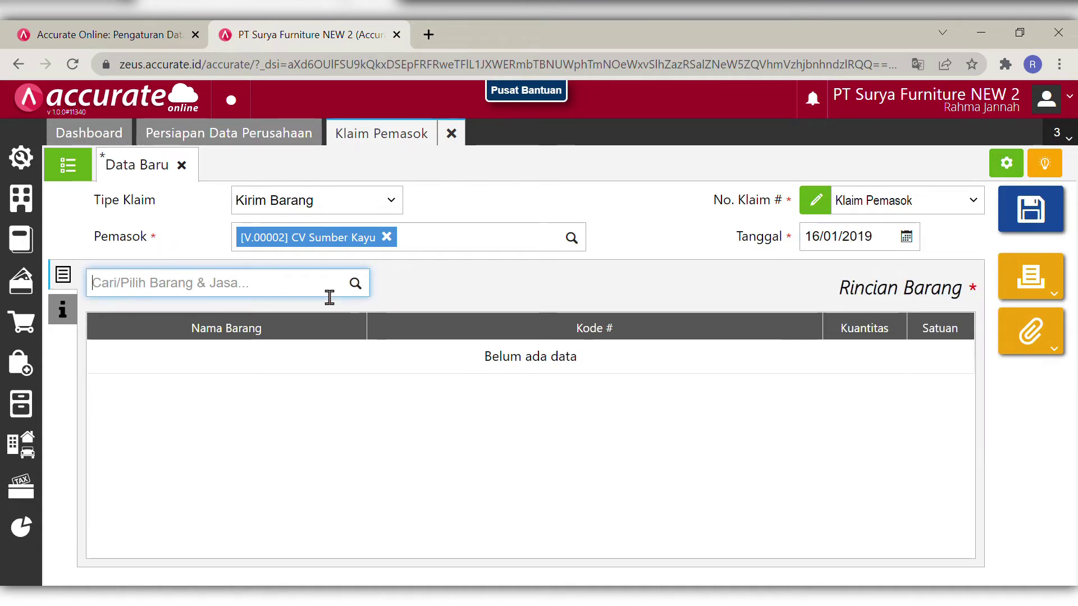
pyautogui.write('k')
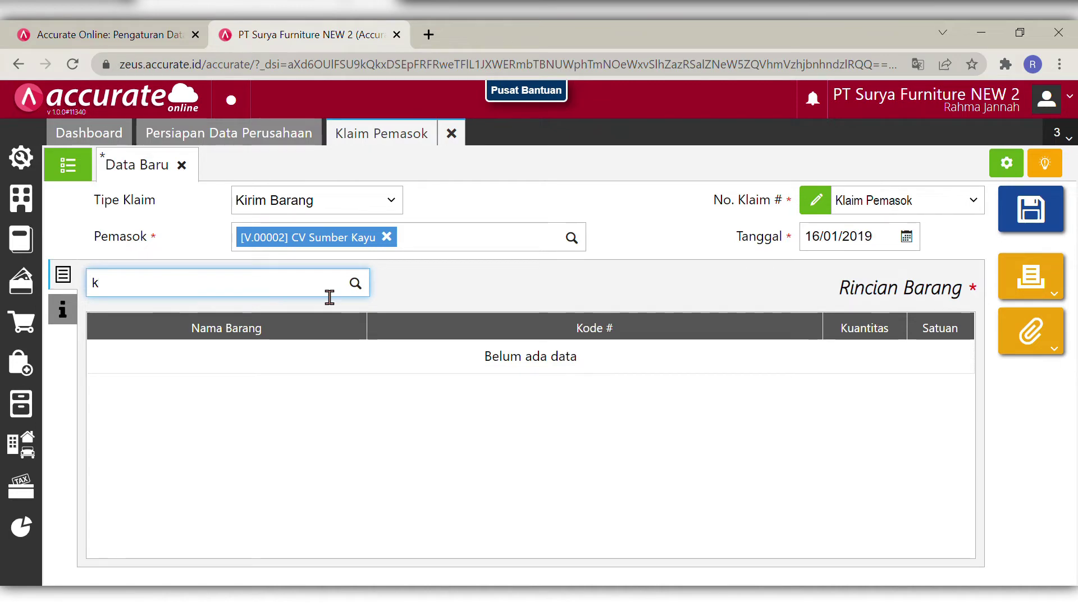
pyautogui.write('ursi')
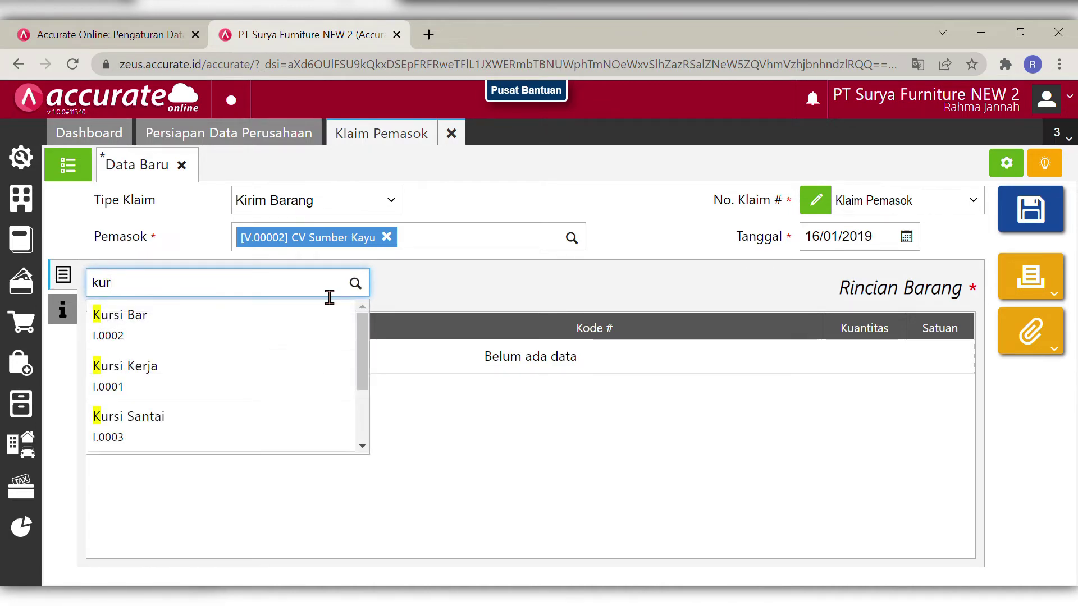
pyautogui.click(266, 436)
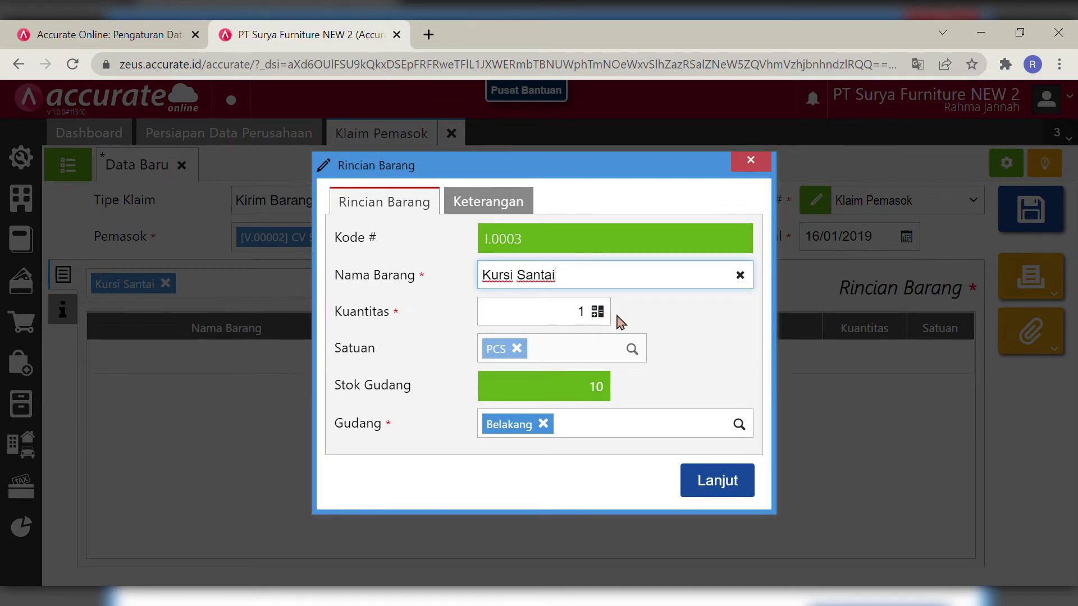
pyautogui.click(740, 424)
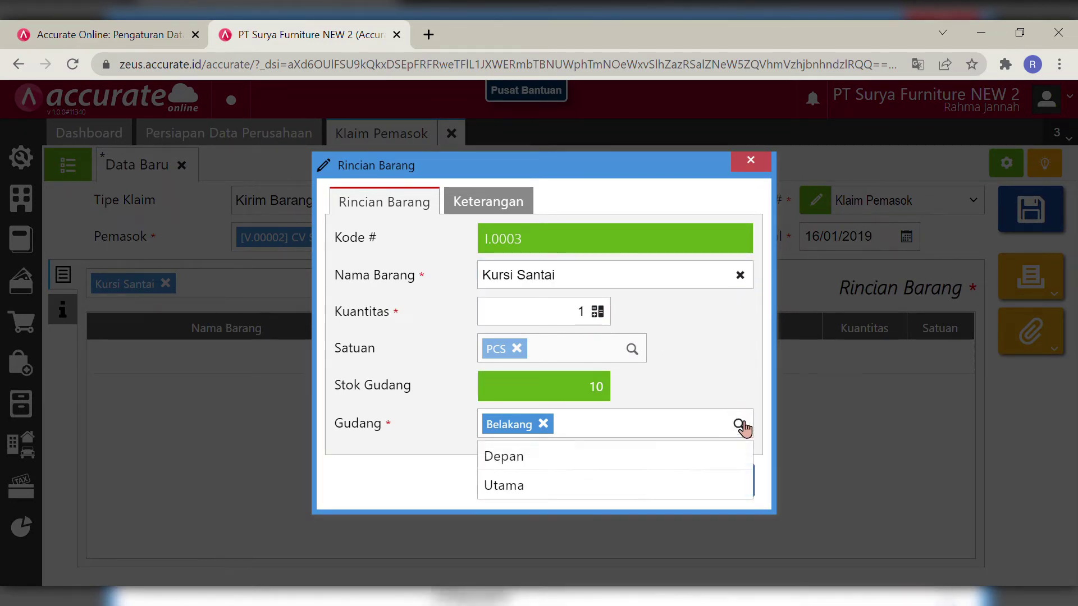
pyautogui.click(684, 454)
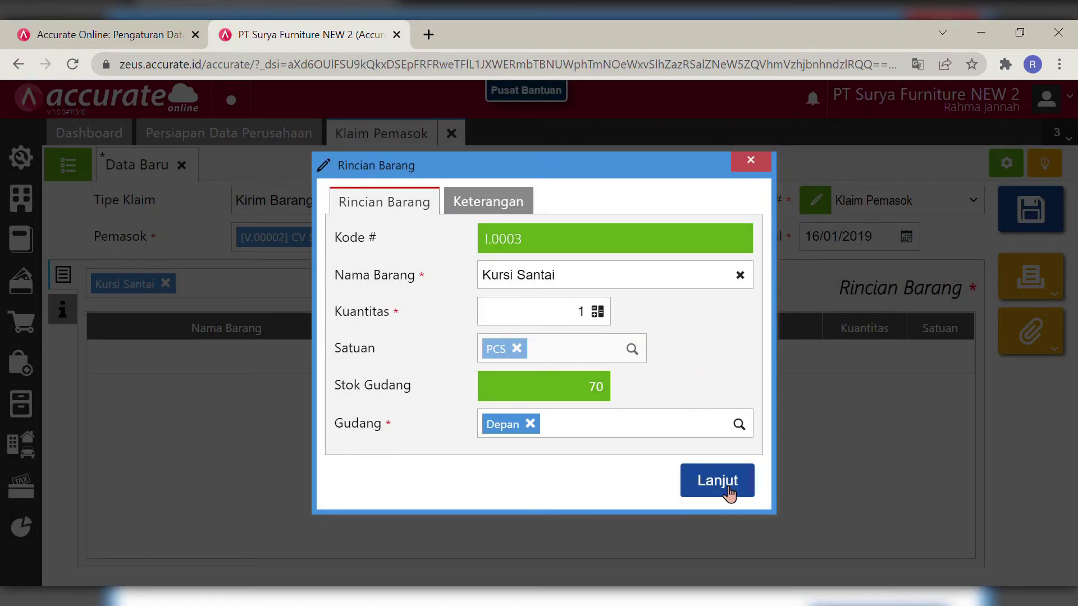
pyautogui.click(727, 494)
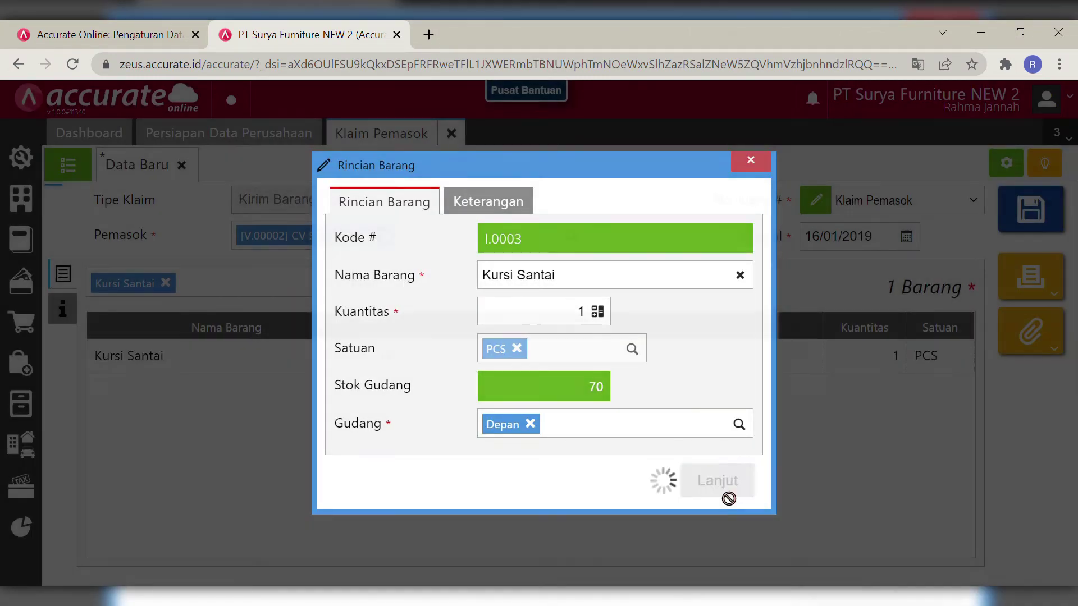
# - In the claim's additional info, enter the description (Keterangan) "Klaim barang karena ada bagian kursi santai yang rusak"
pyautogui.click(75, 315)
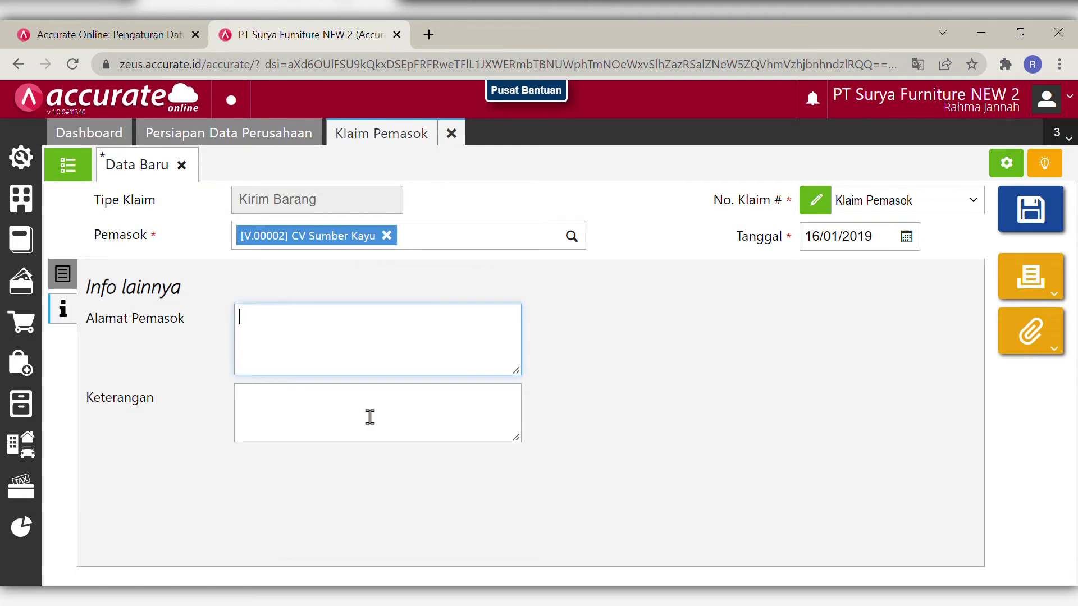
pyautogui.click(319, 418)
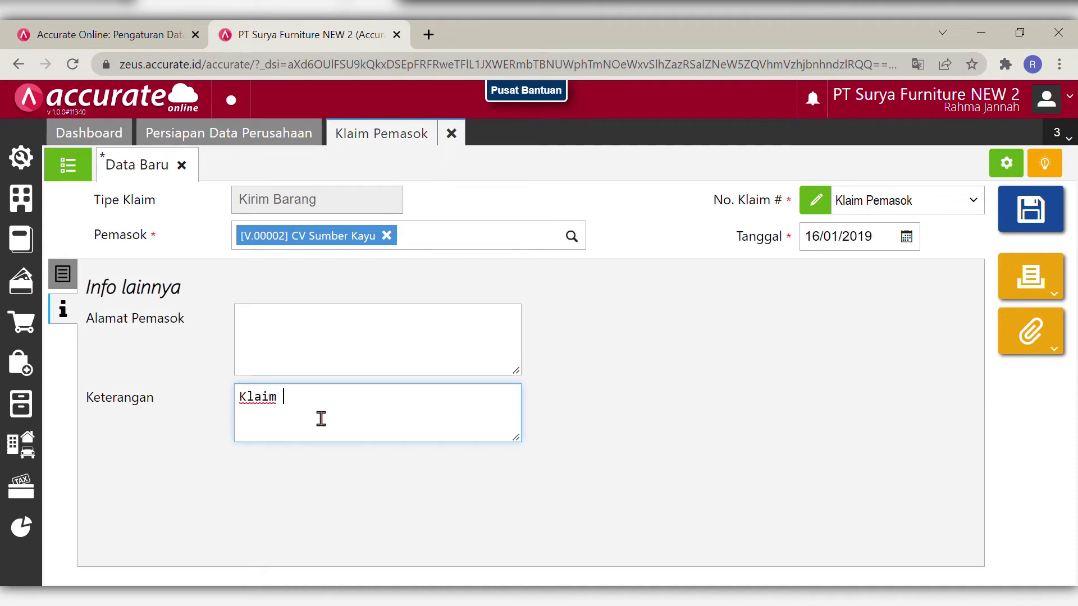
pyautogui.write('barang karena ada bagi')
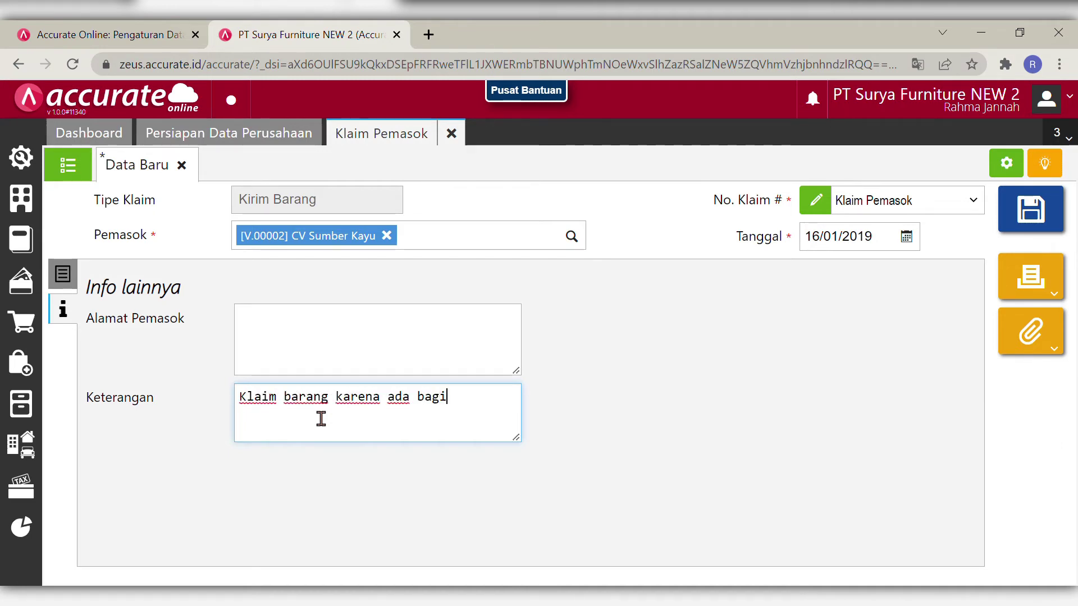
pyautogui.write('an kursi santai yang ru')
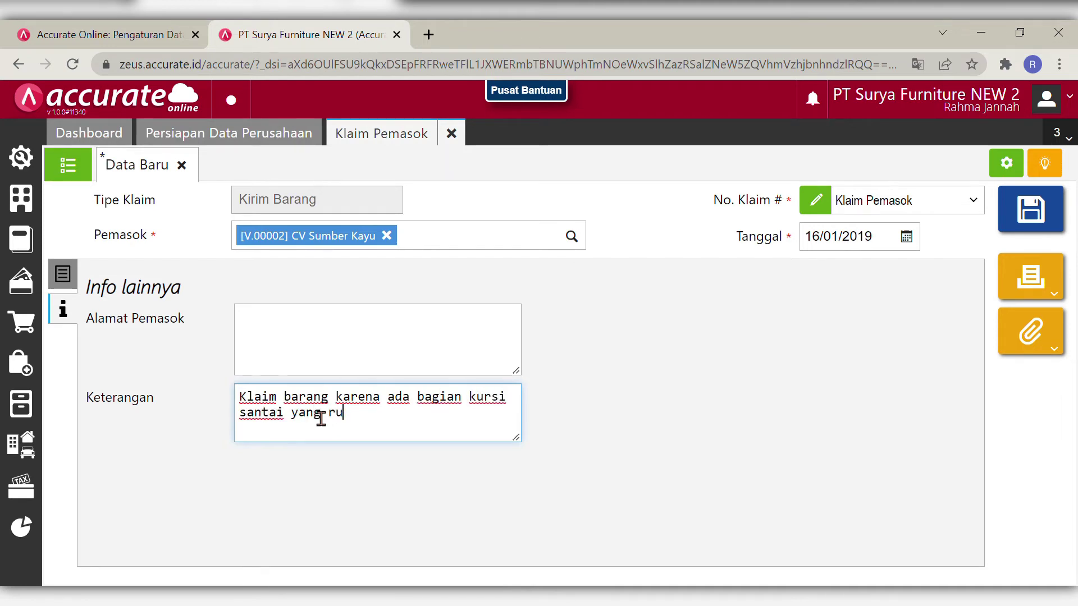
pyautogui.write('sak')
pyautogui.click(383, 513)
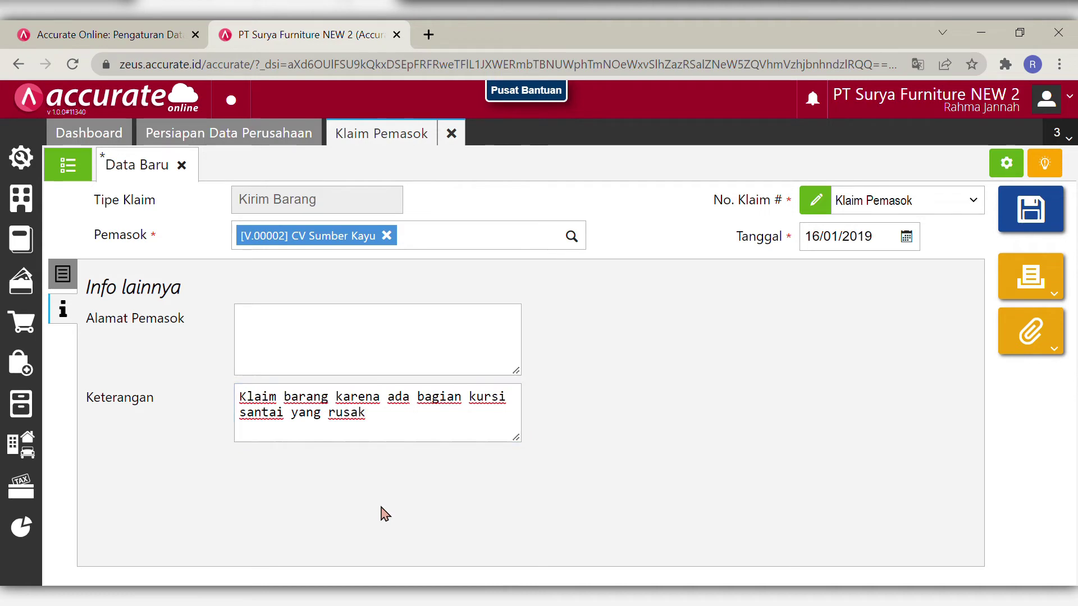
# - Recheck the Kursi Santai line's details in the claim and save the supplier claim
pyautogui.click(64, 274)
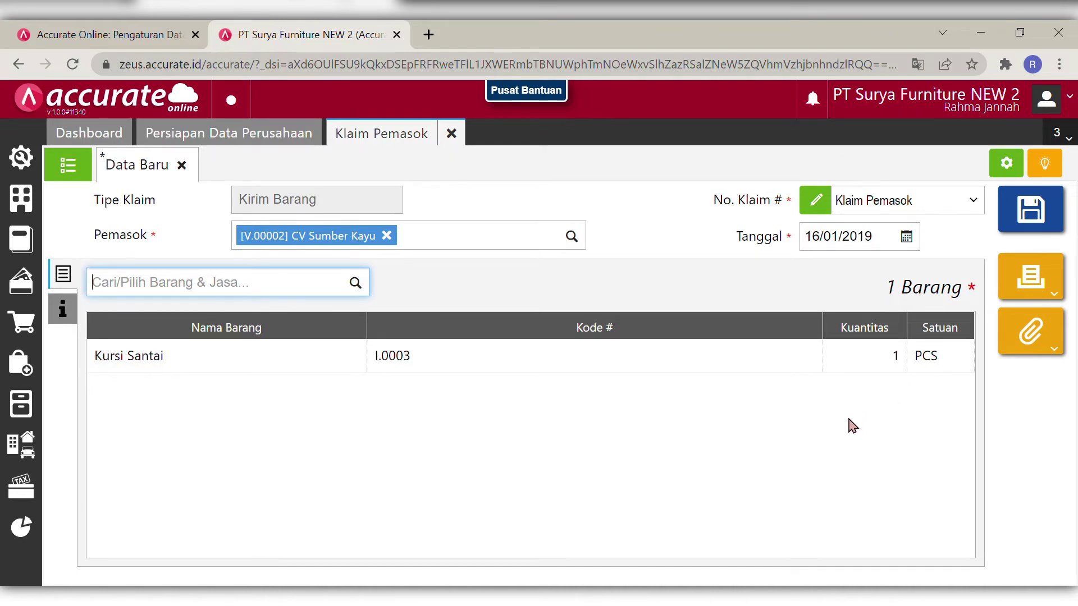
pyautogui.click(779, 358)
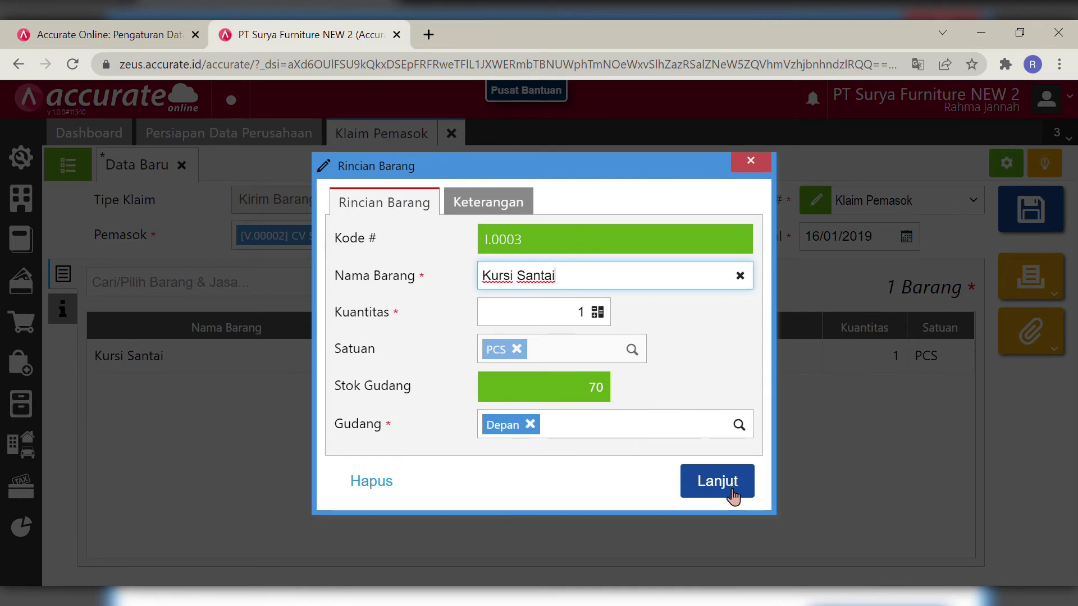
pyautogui.click(730, 493)
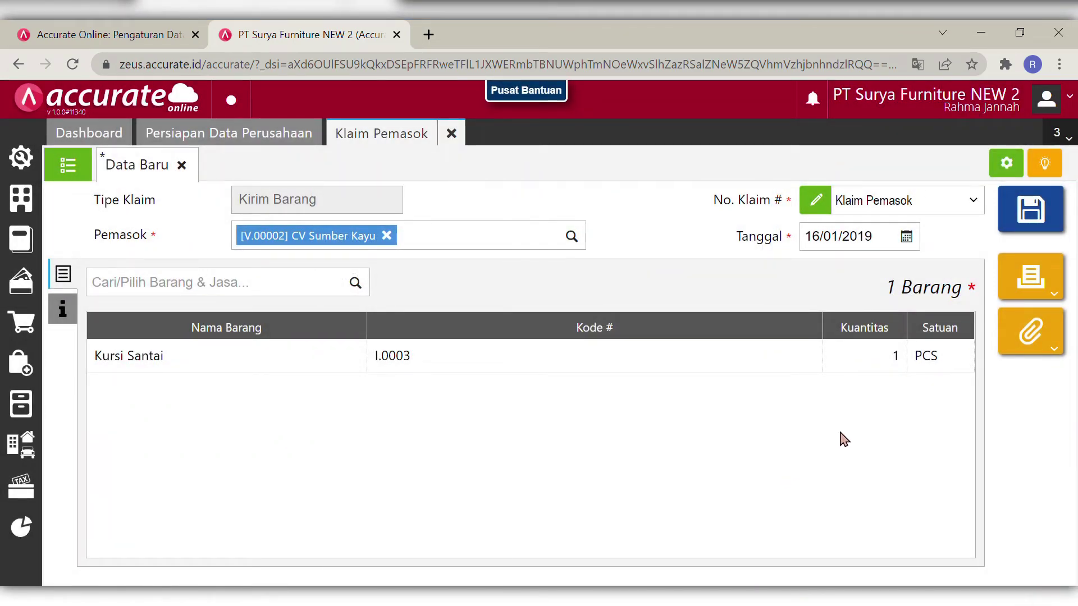
pyautogui.click(1031, 213)
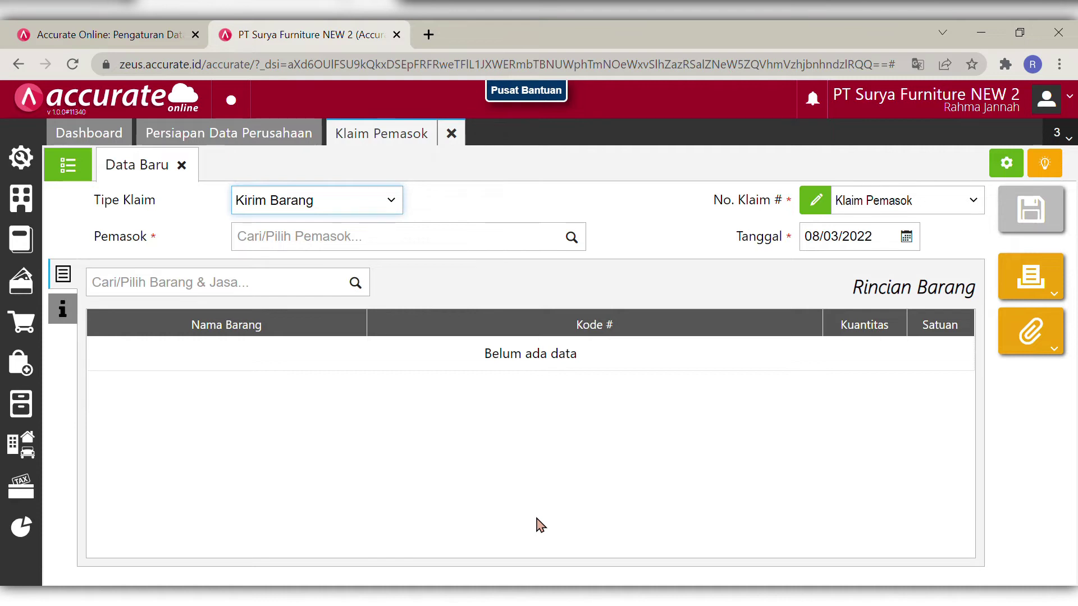
# - Examine the default inventory accounts in the company preferences, including the supplier claim's inventory value difference account (Selisih Nilai Persediaan)
pyautogui.click(22, 159)
pyautogui.click(132, 241)
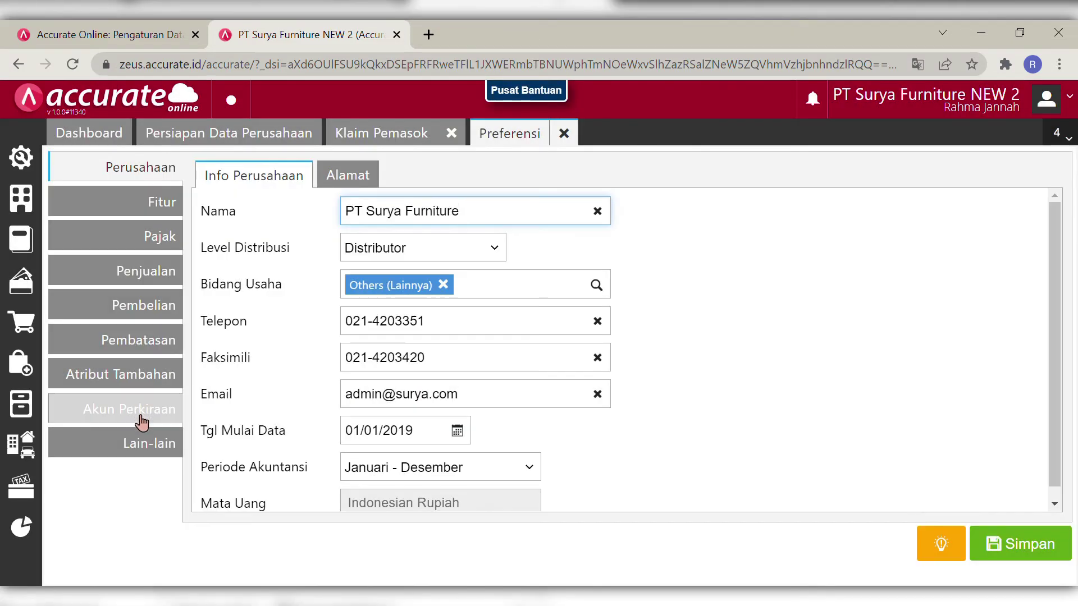
pyautogui.click(141, 420)
pyautogui.click(595, 178)
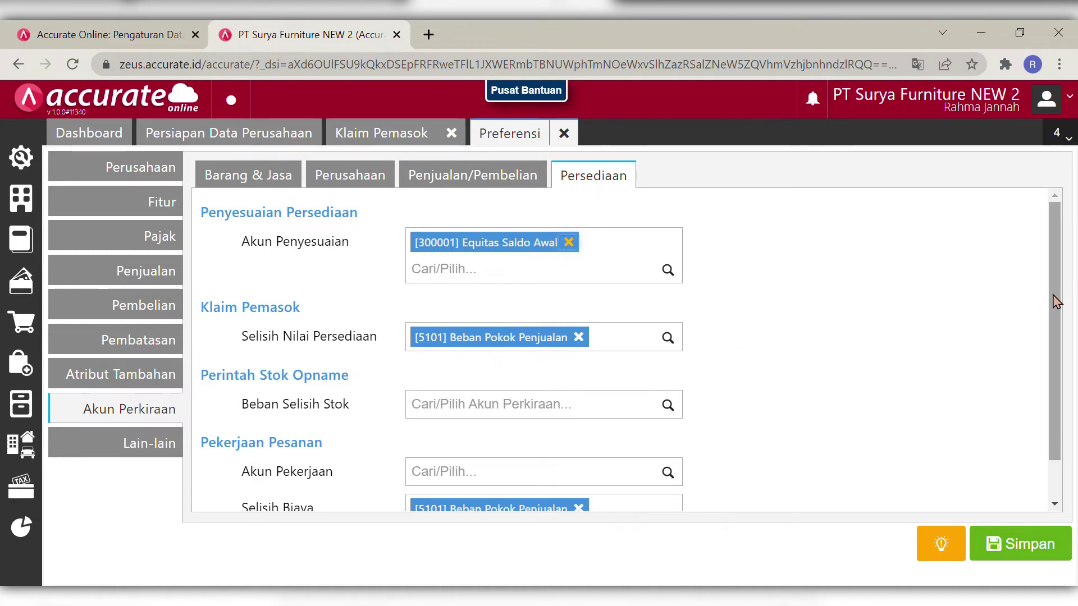
pyautogui.scroll(-2, 1054, 298)
pyautogui.scroll(2, 1054, 336)
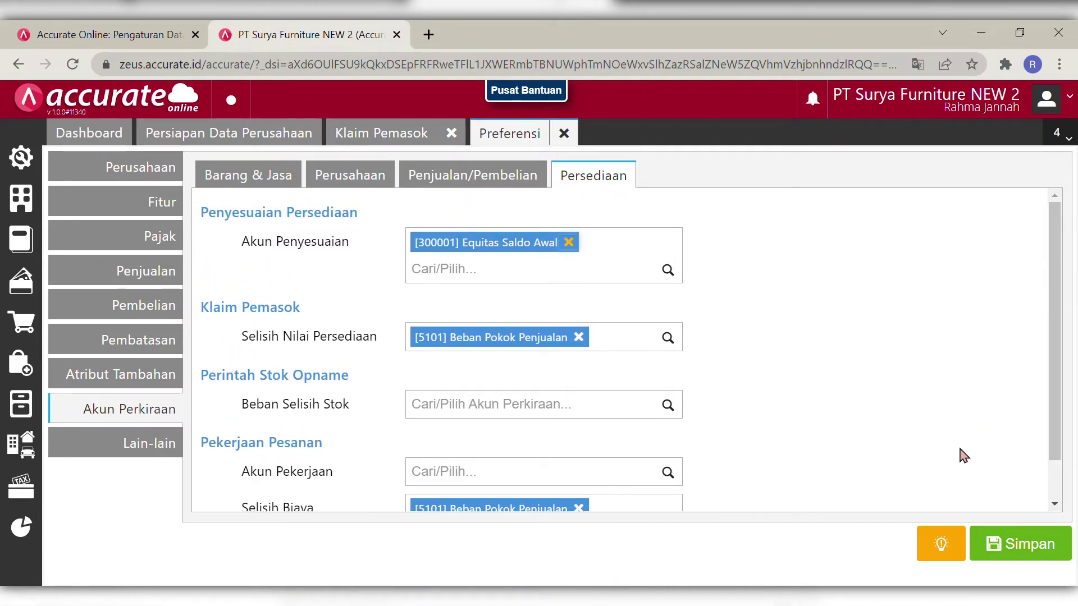
pyautogui.scroll(-1, 1058, 332)
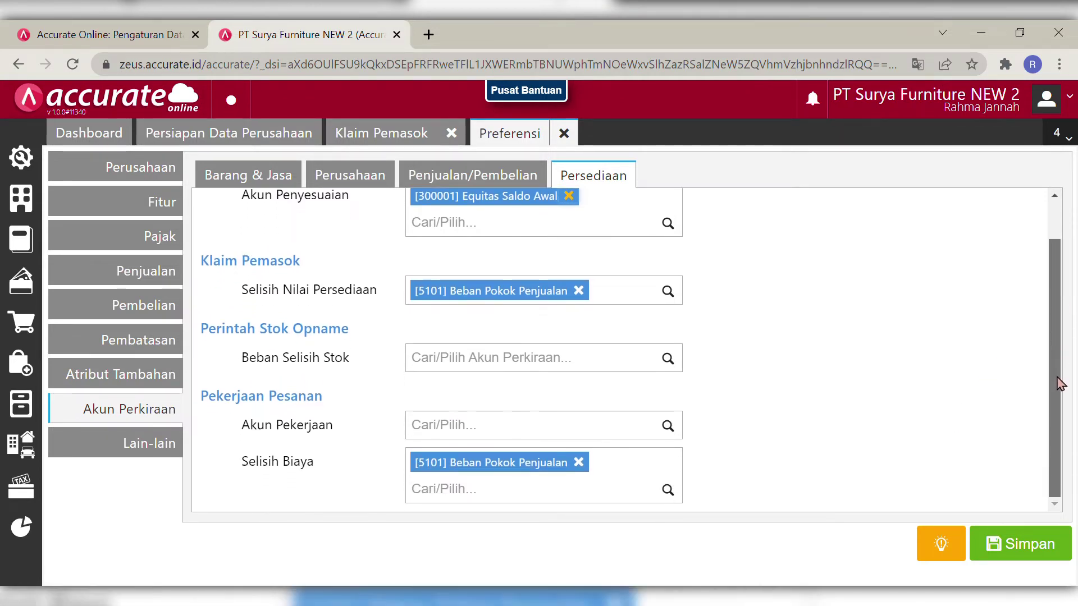
# - Save the company preferences and close the open supplier claim (Klaim Pemasok) form
pyautogui.scroll(1, 1053, 339)
pyautogui.click(1032, 553)
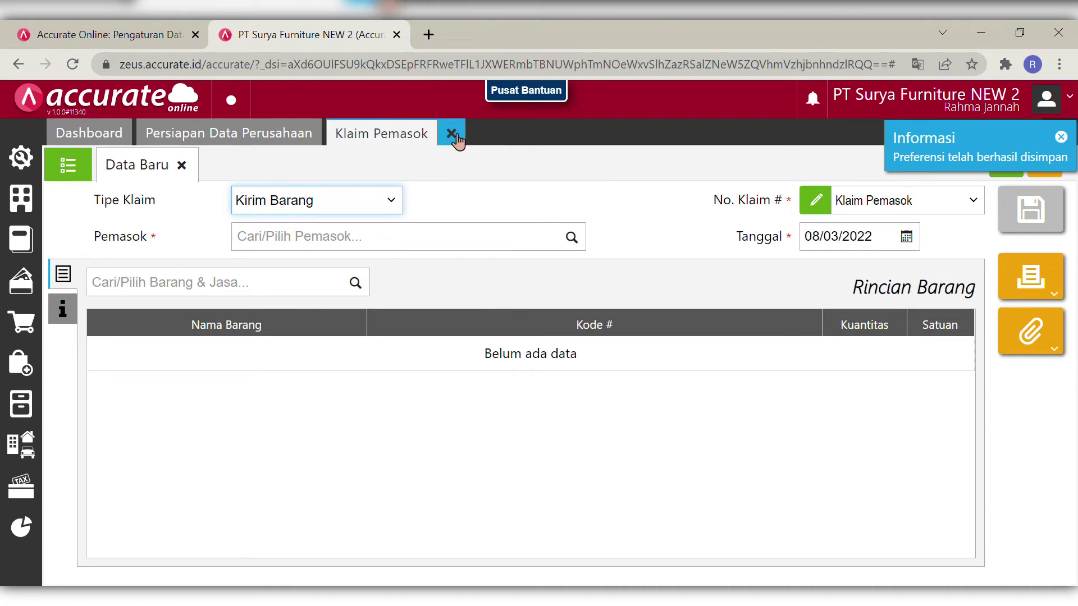
pyautogui.click(449, 133)
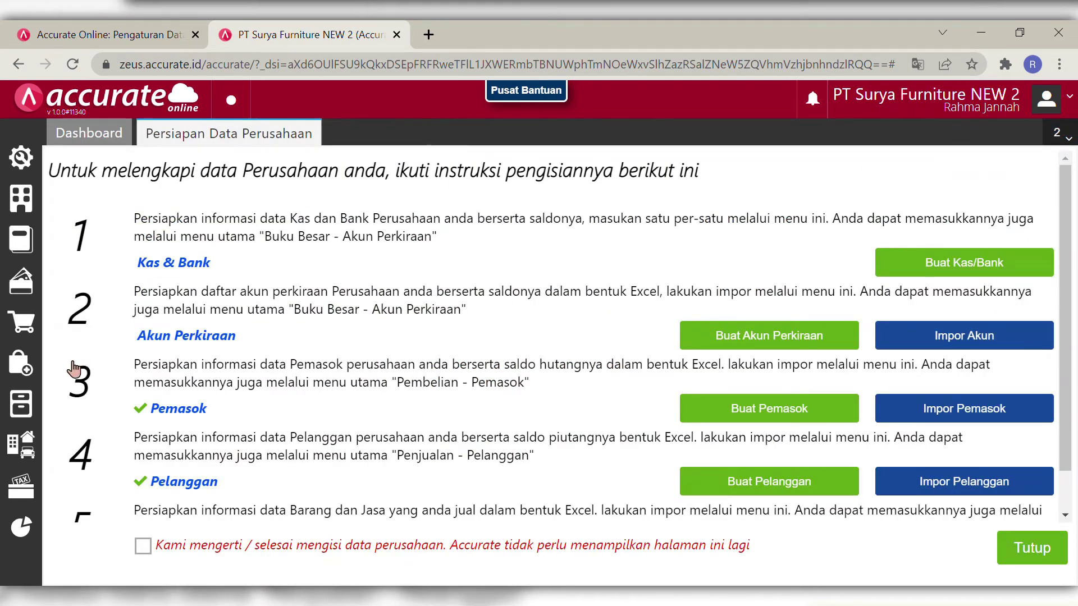
# - Create a new supplier claim of type Terima Barang, copying the Kursi Santai line from CV Sumber Kayu's claim shipment dated 16/01/2019
pyautogui.click(35, 371)
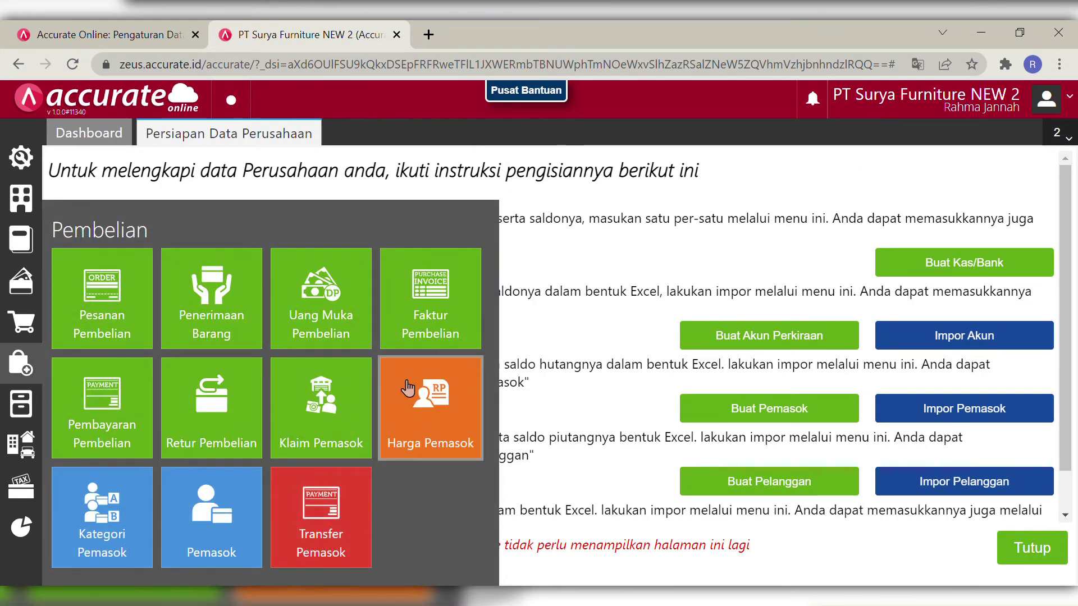
pyautogui.click(337, 422)
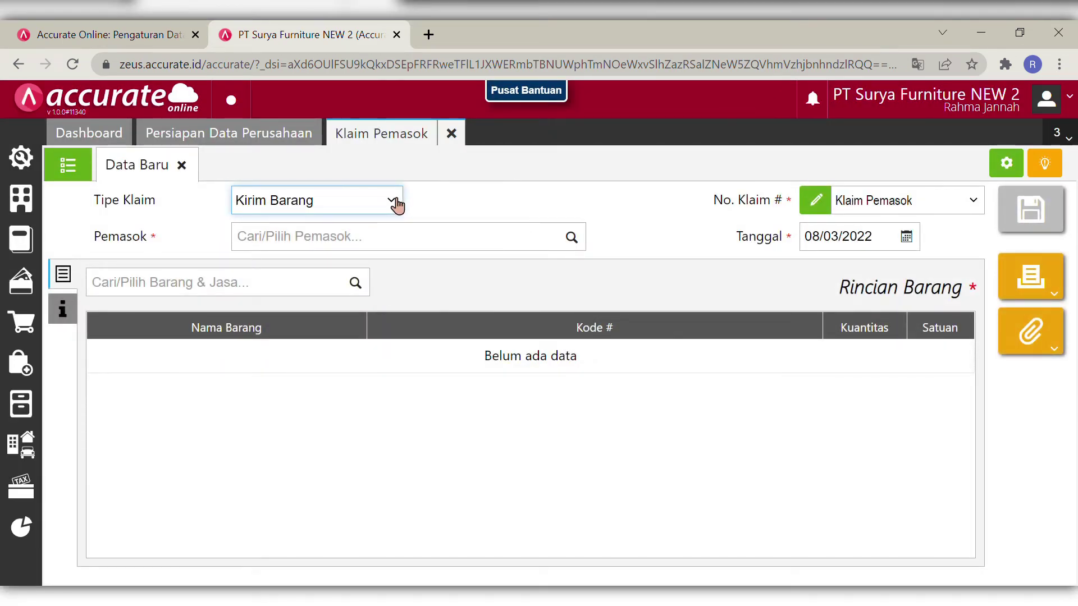
pyautogui.click(348, 243)
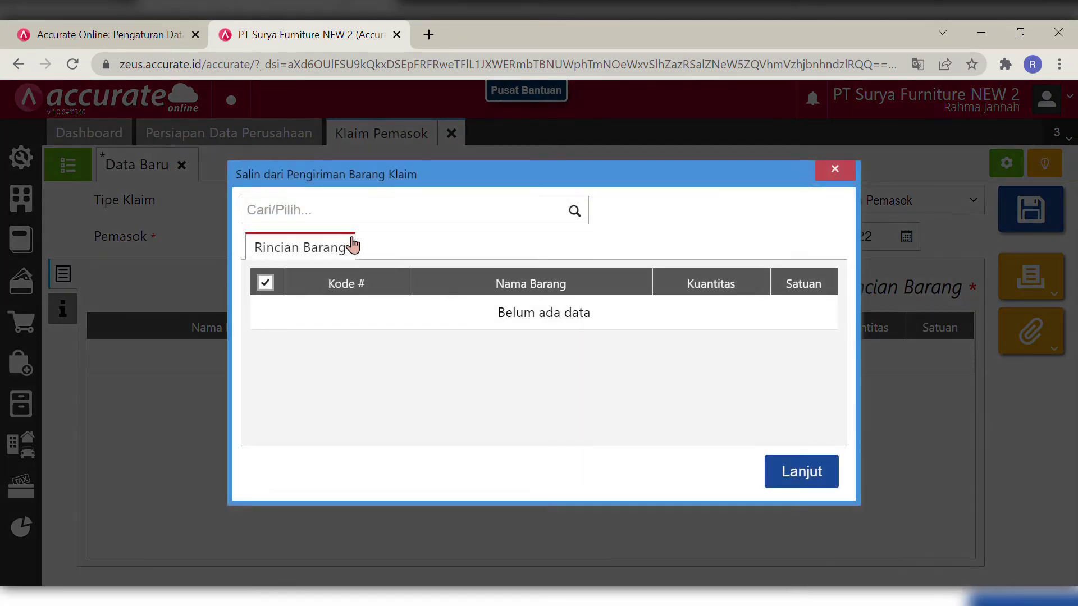
pyautogui.click(573, 212)
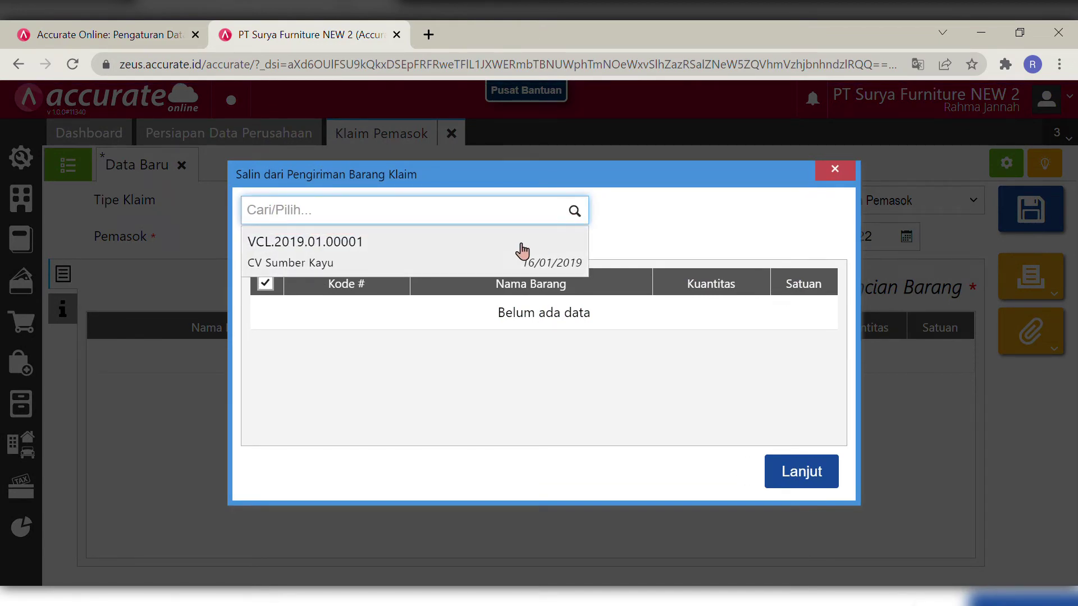
pyautogui.click(504, 259)
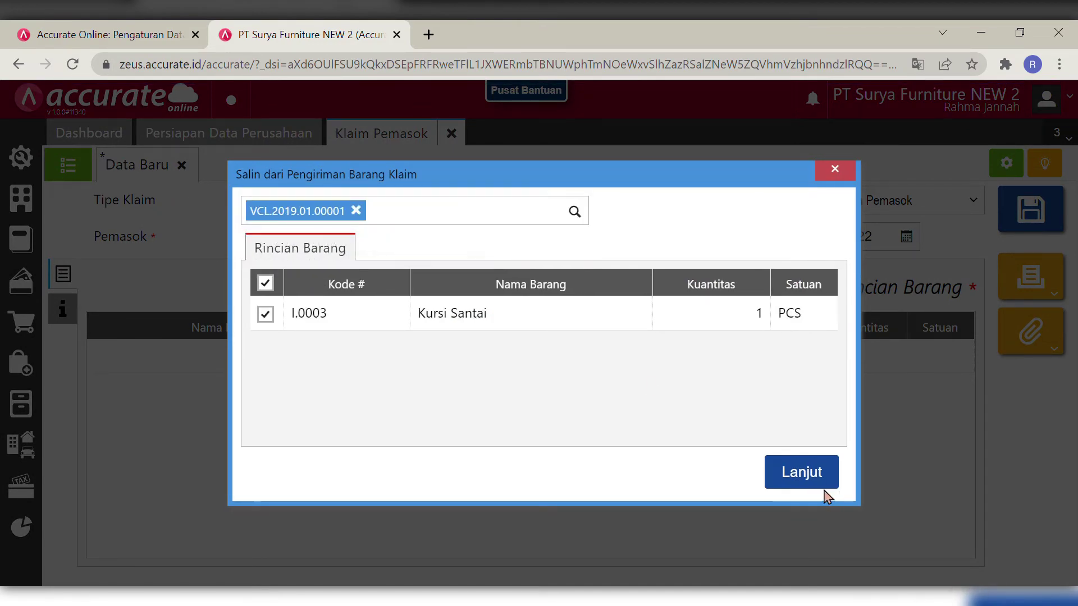
pyautogui.click(804, 476)
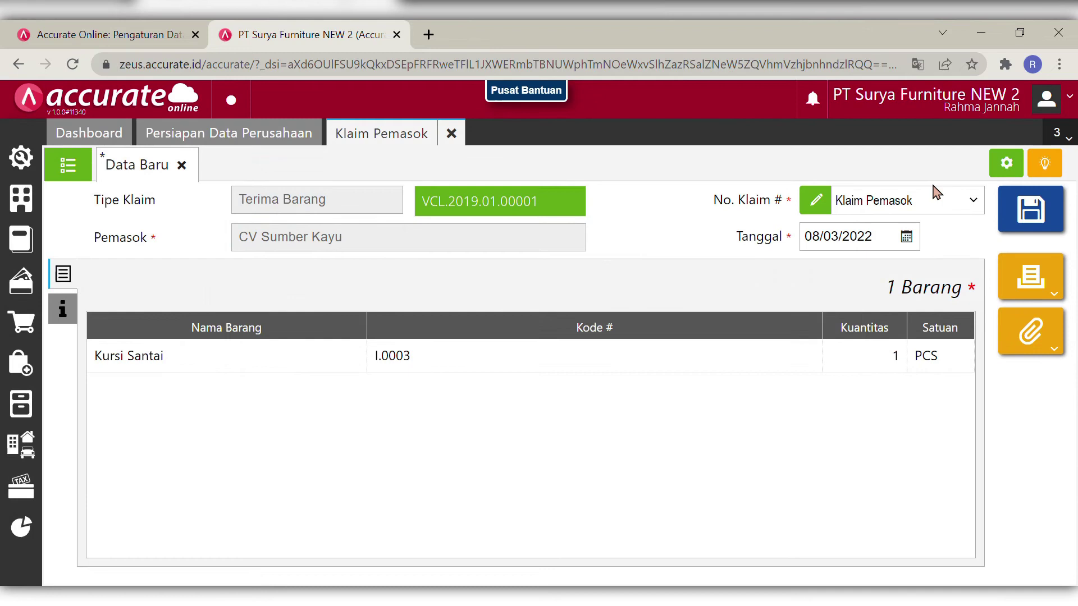
# - Set the date (Tanggal) of the goods-received claim to 17/01/2019
pyautogui.click(895, 247)
pyautogui.press('BackSpace')
pyautogui.write('1701201')
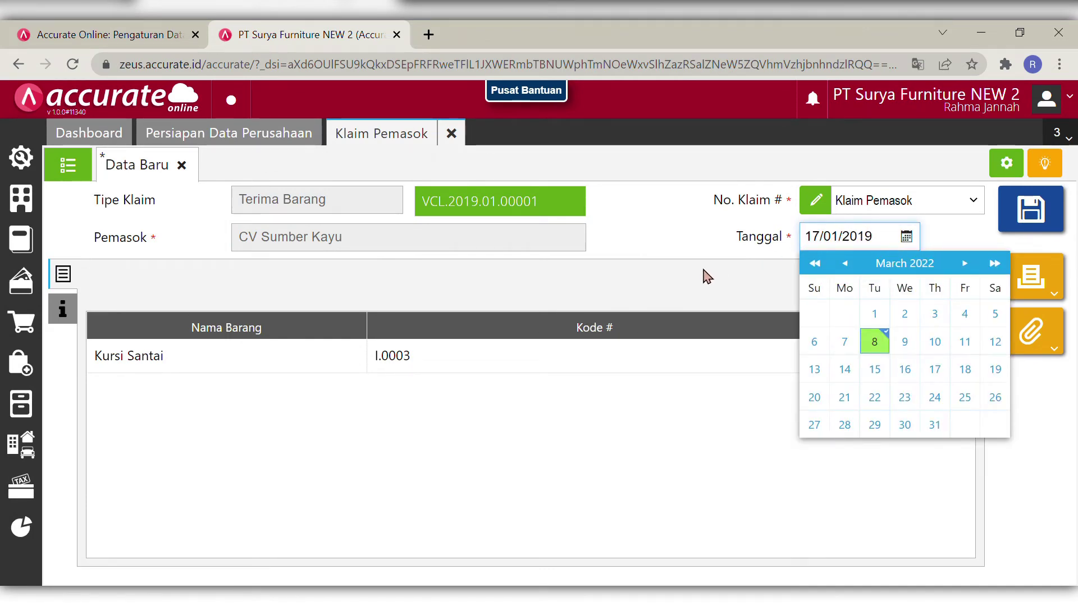
pyautogui.press('Tab')
# - In the claim's additional info, enter the description (Keterangan) "Terima klaim tanggal 16 Januari 2019"
pyautogui.click(74, 320)
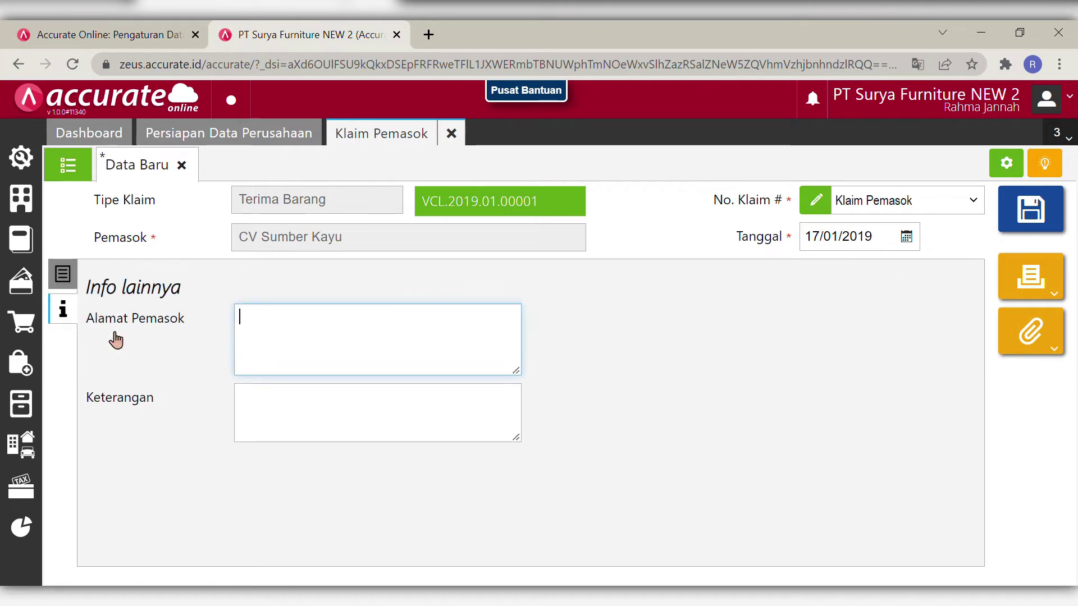
pyautogui.click(280, 424)
pyautogui.write('Terima kali')
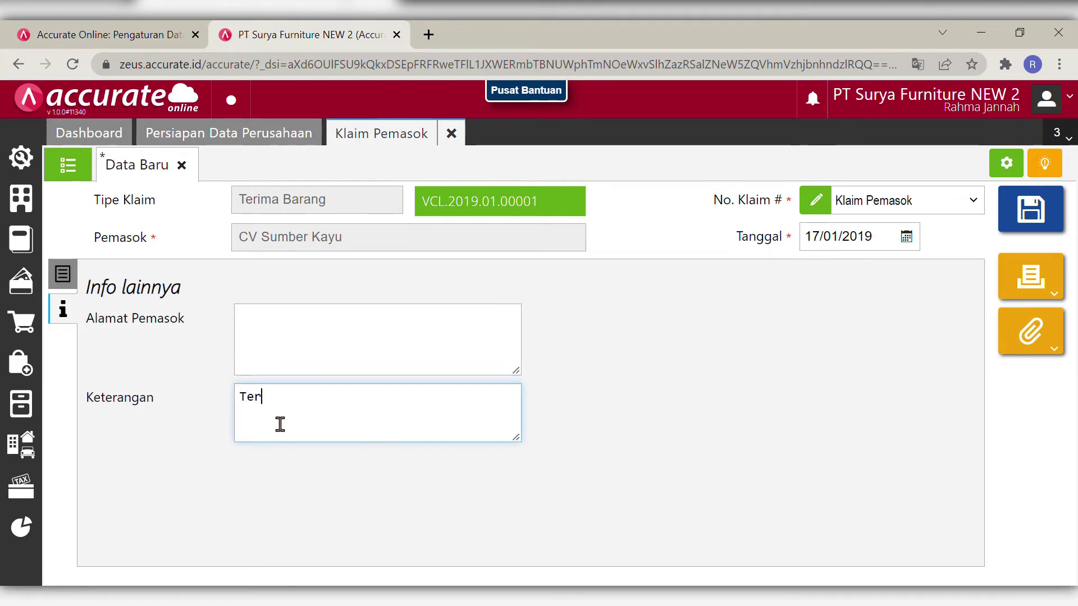
pyautogui.press('BackSpace')
pyautogui.press('BackSpace')
pyautogui.press('BackSpace')
pyautogui.write('laim')
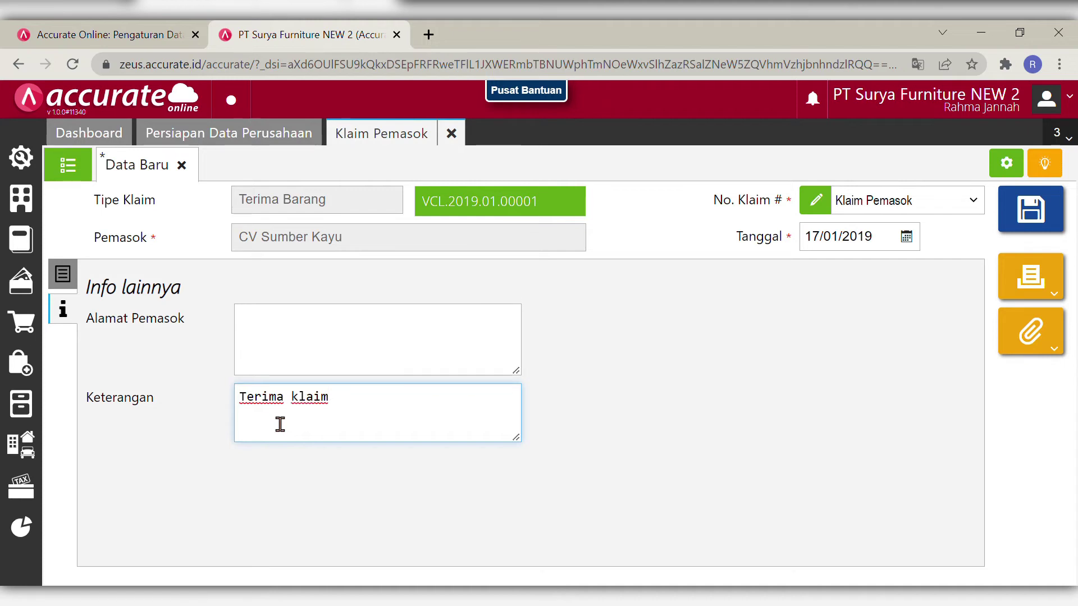
pyautogui.write(' tanggal 16 ')
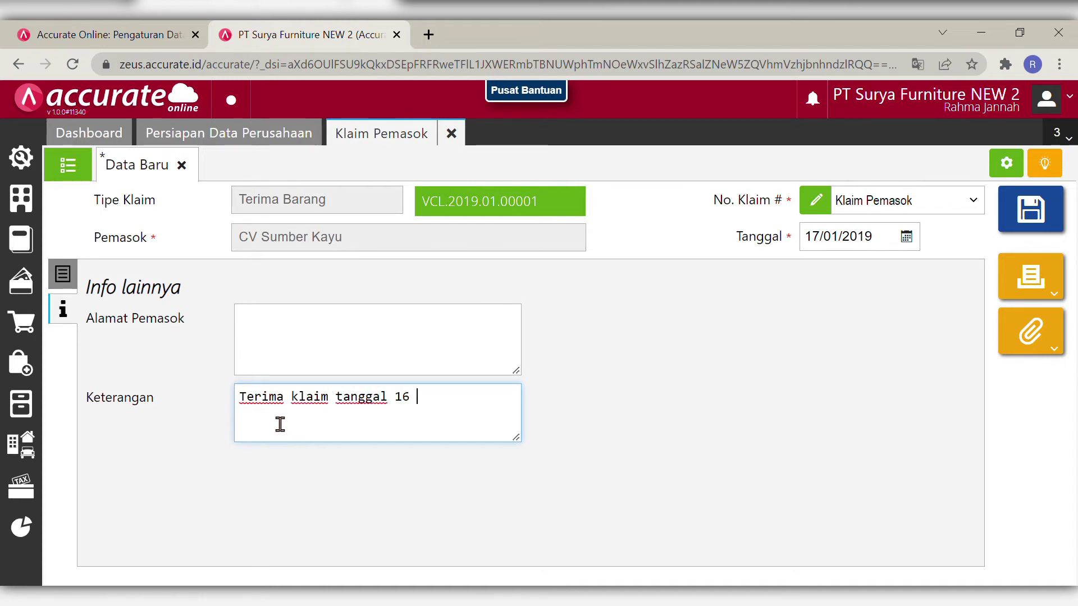
pyautogui.write('Januari 2019')
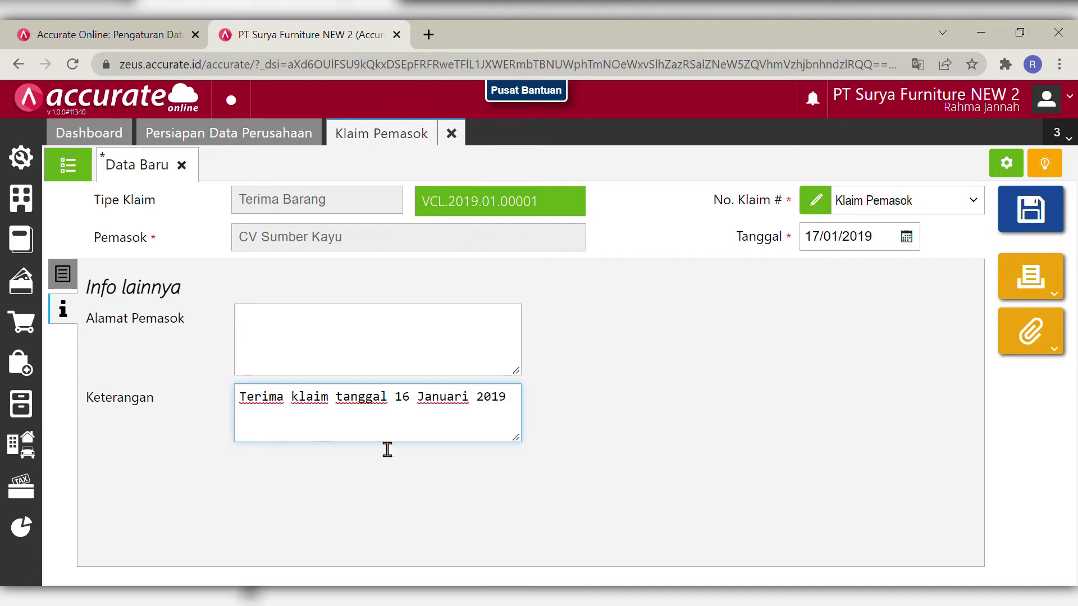
pyautogui.click(611, 481)
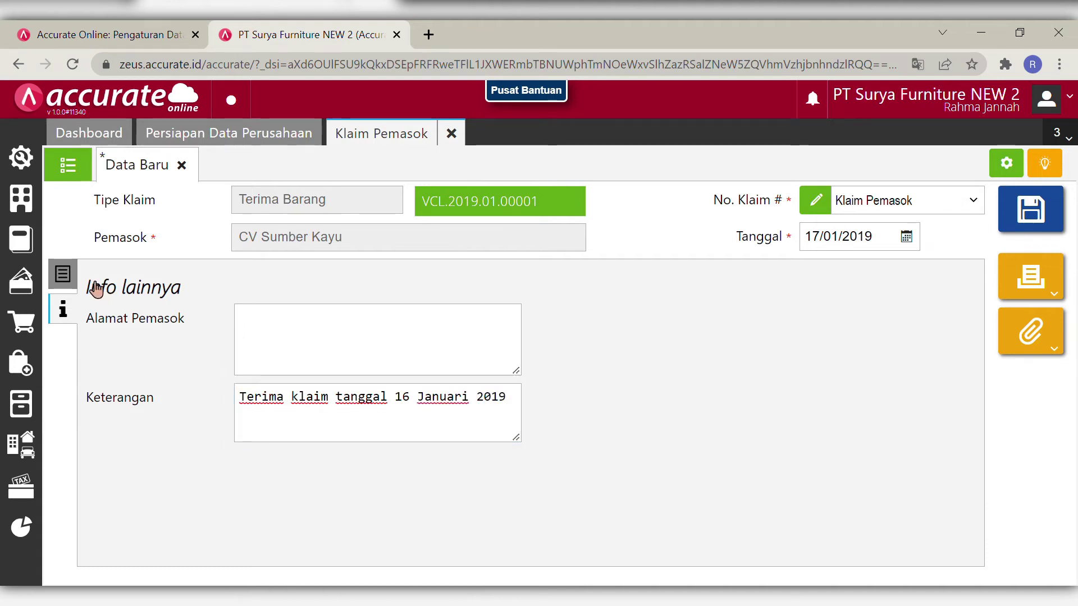
# - Review the Kursi Santai line's details in the goods-received claim and save the claim
pyautogui.click(62, 274)
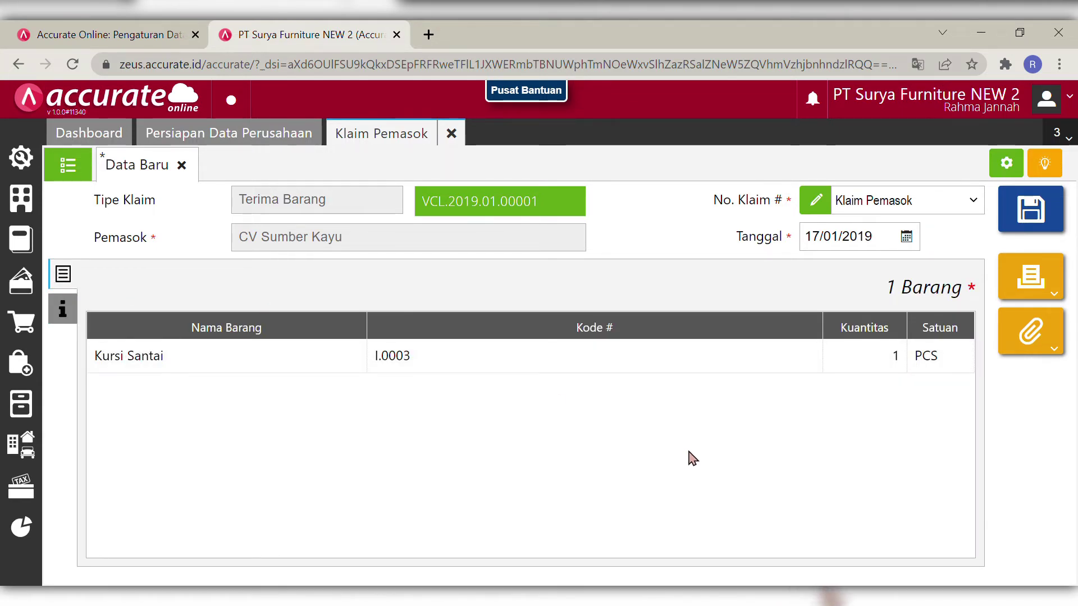
pyautogui.click(754, 363)
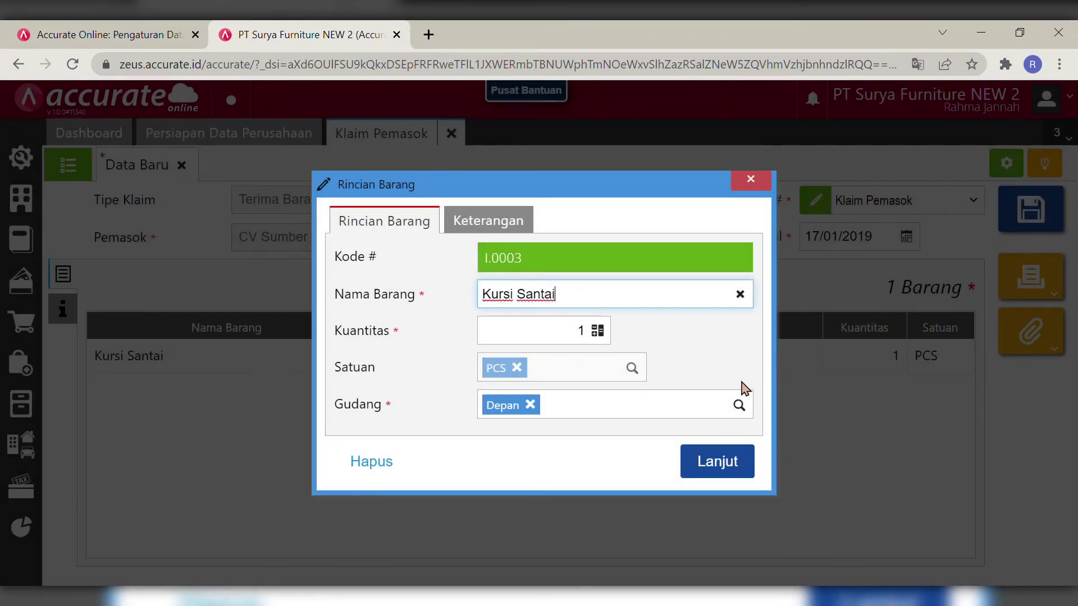
pyautogui.click(725, 465)
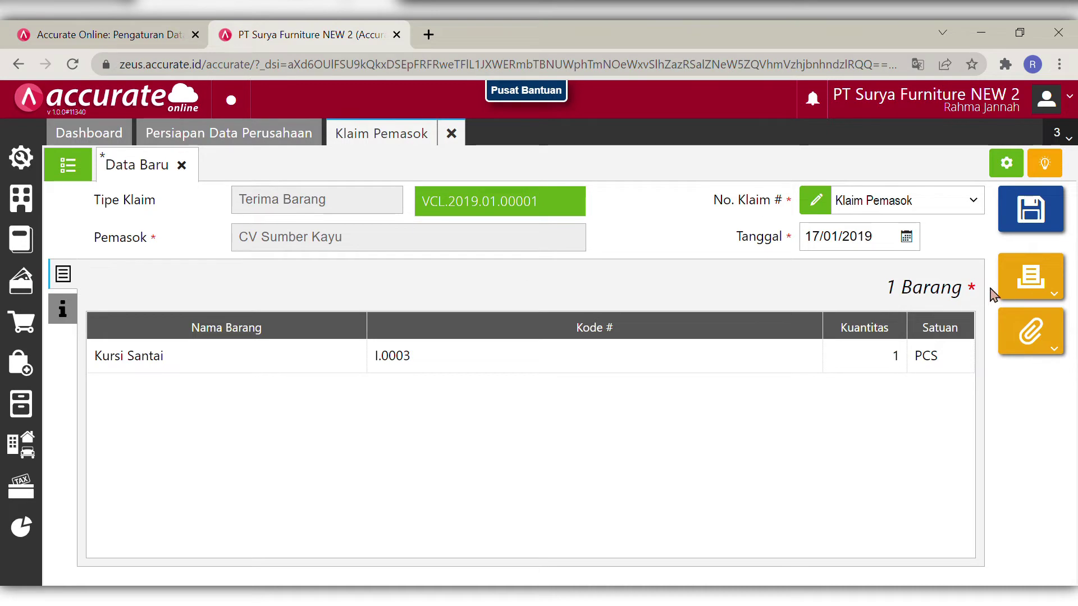
pyautogui.click(1027, 218)
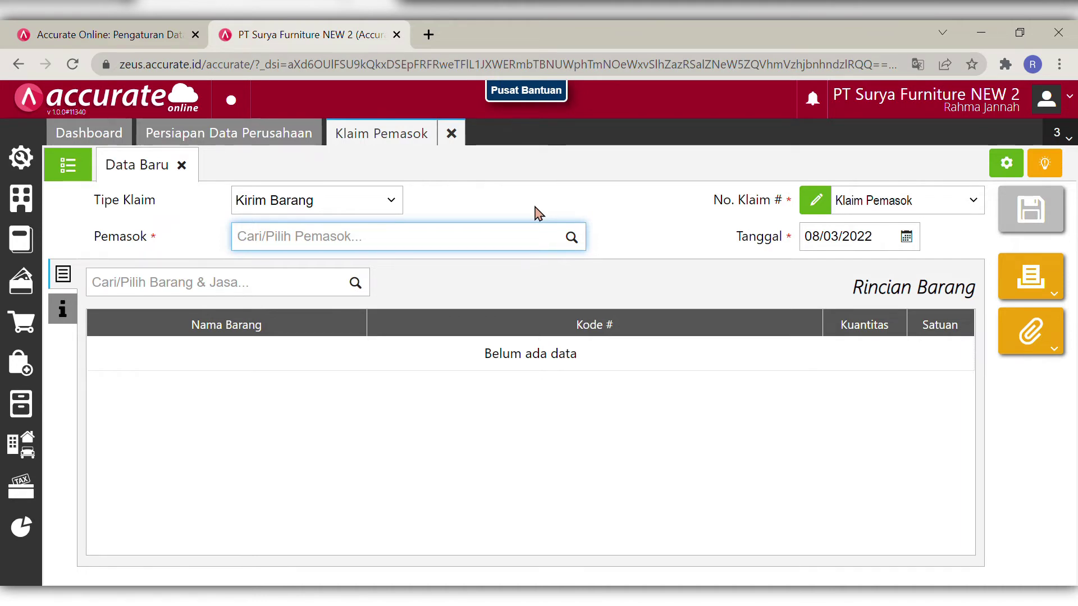
# - Open a new supplier (Pemasok) record from the purchasing module
pyautogui.click(28, 368)
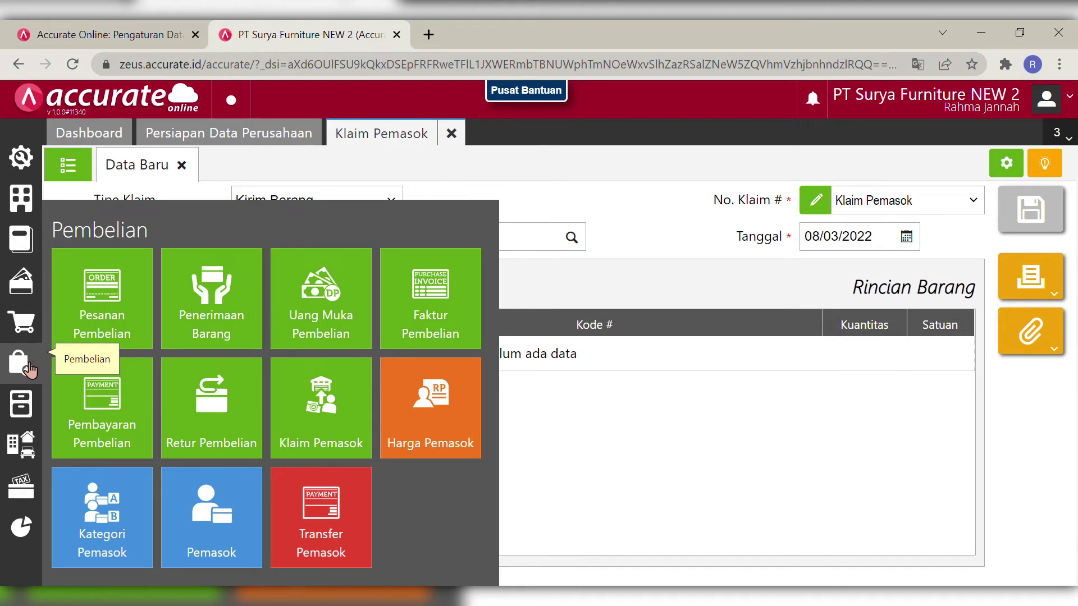
pyautogui.click(221, 528)
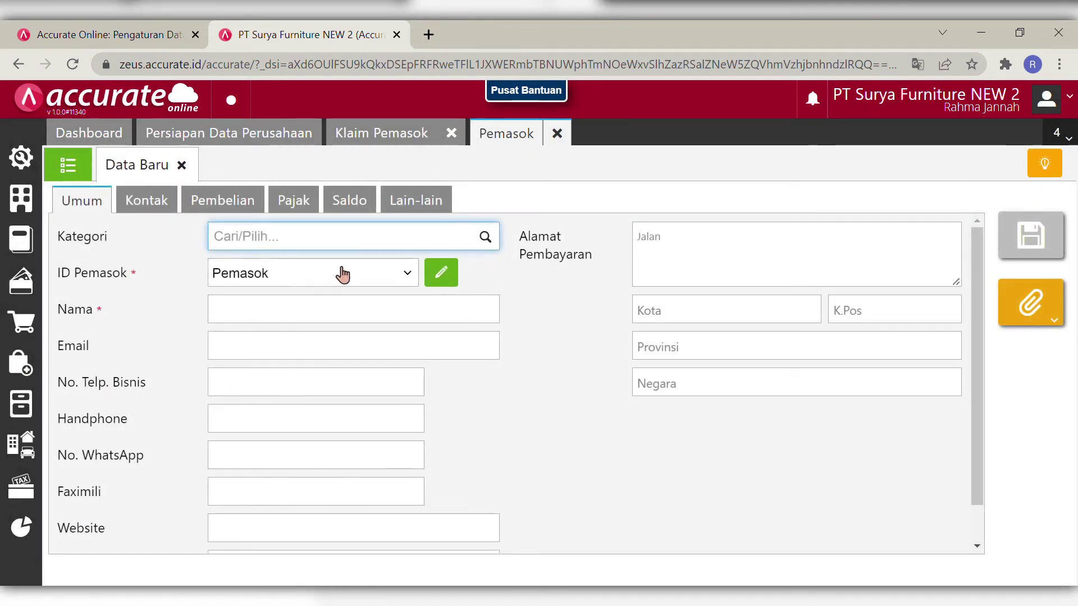
pyautogui.click(348, 317)
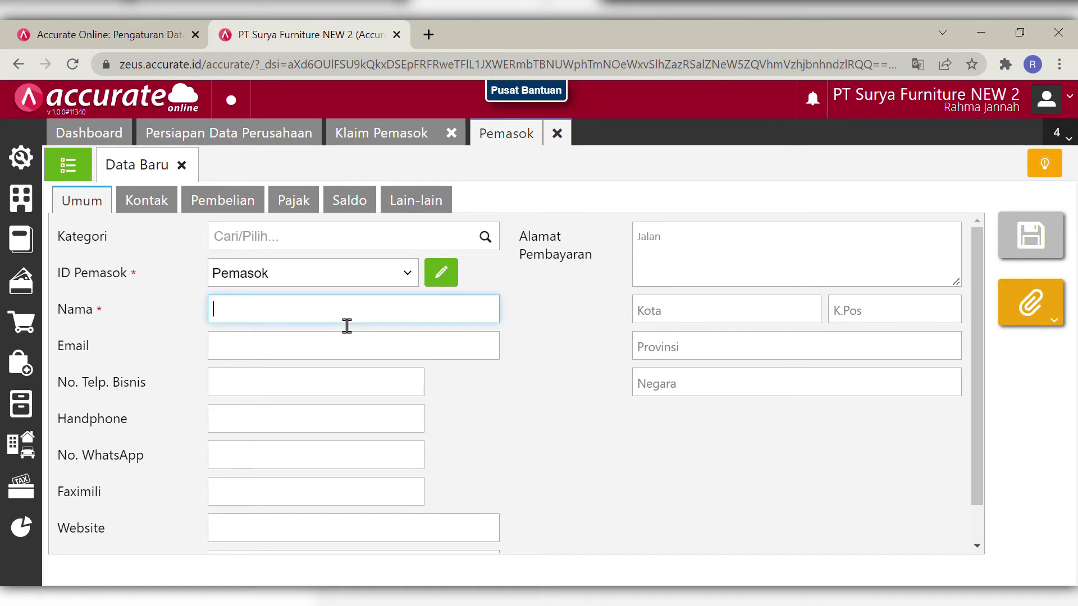
# - Try to add a bank account (Rekening Bank) in the unnamed supplier's purchasing details
pyautogui.click(166, 203)
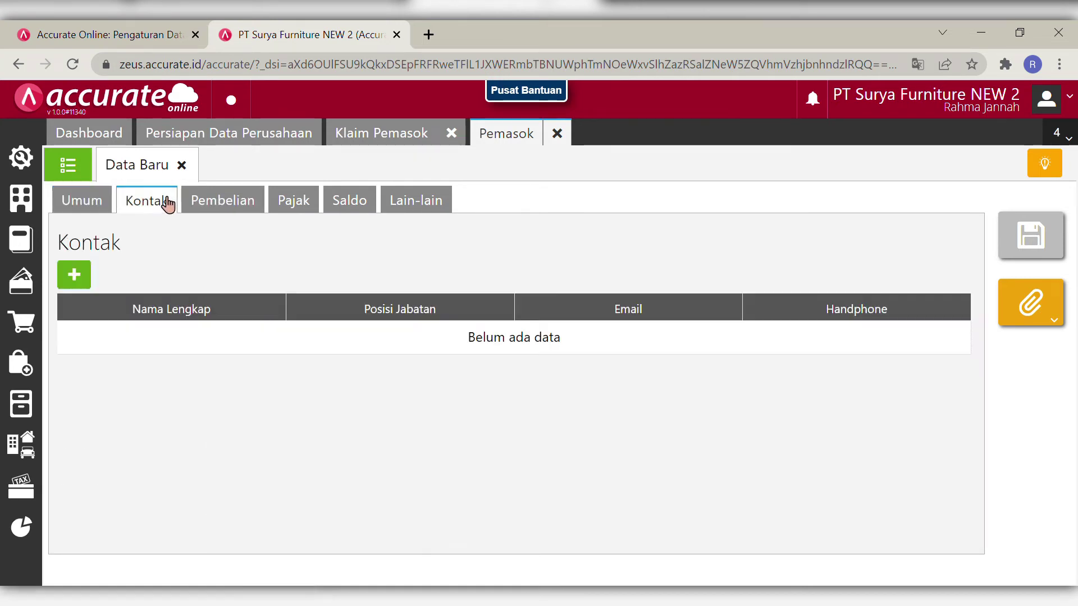
pyautogui.click(213, 203)
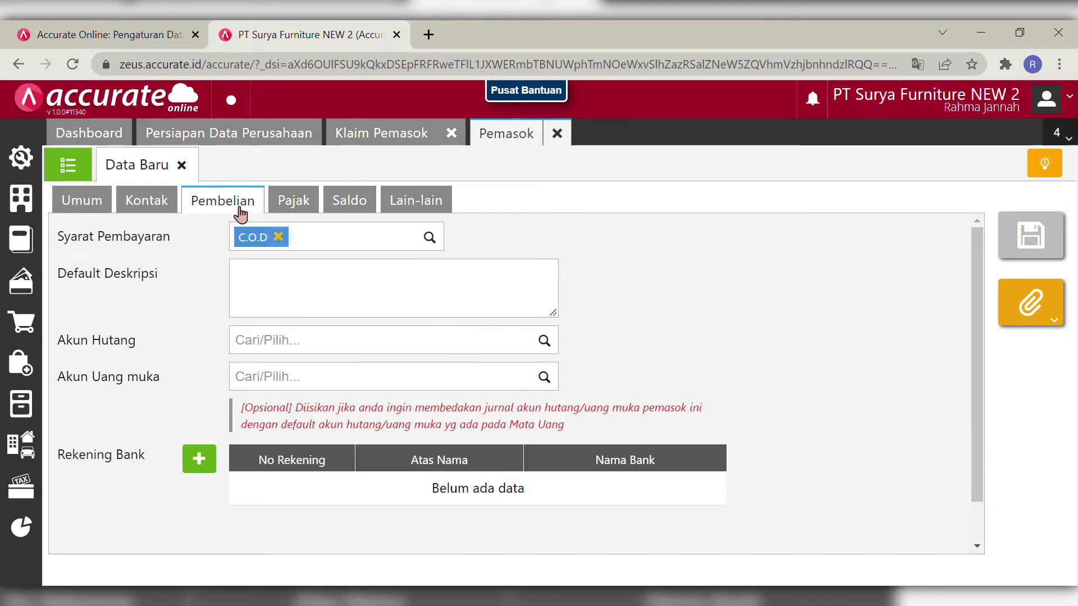
pyautogui.click(195, 461)
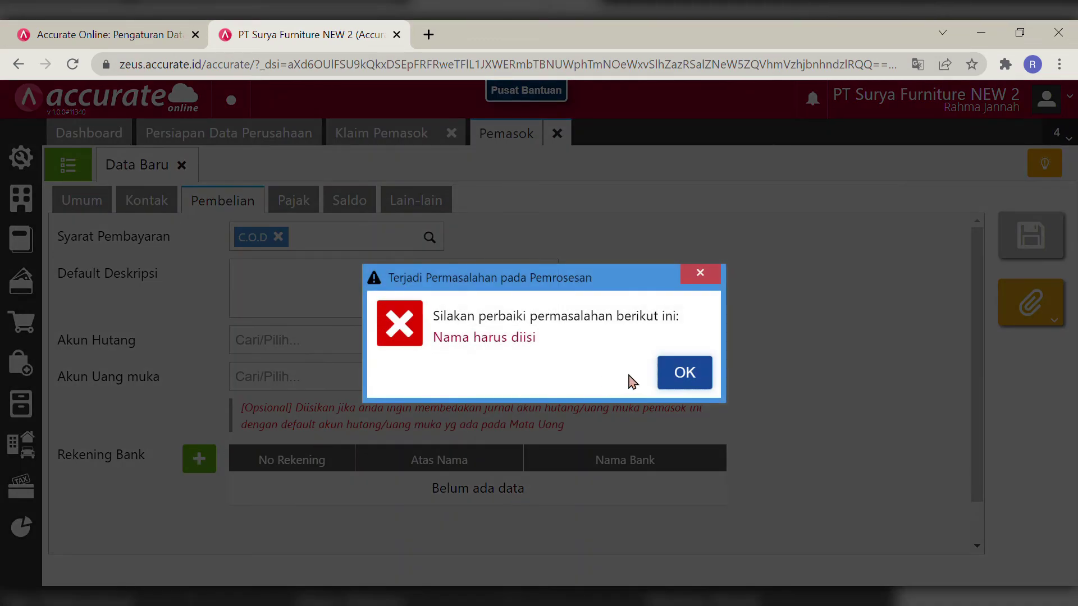
pyautogui.click(684, 373)
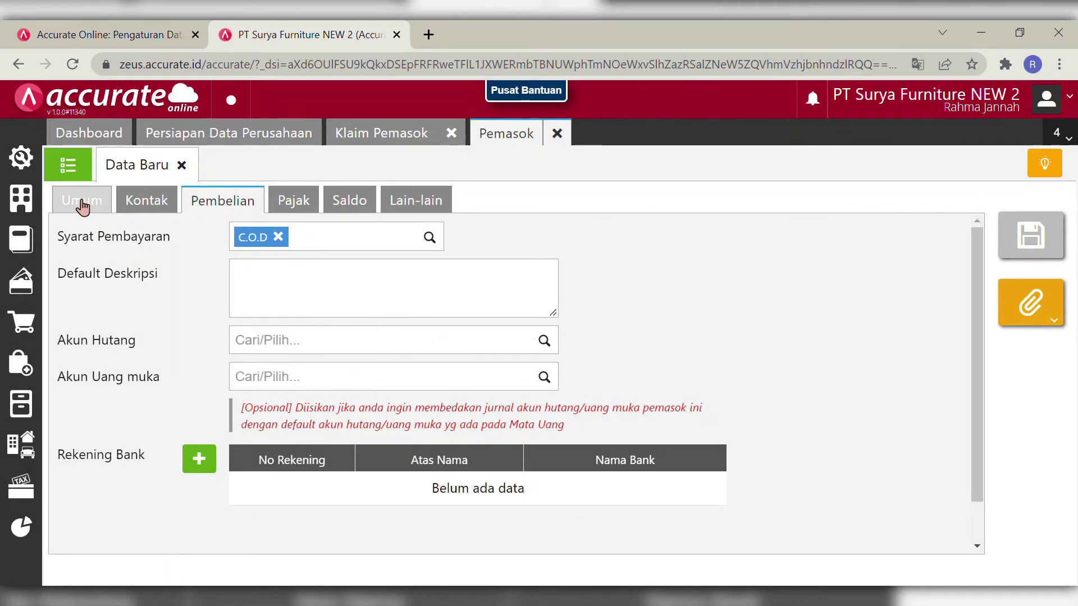
# - Enter "PT Sentra Furniture" as the new supplier's name (Nama) in its general information
pyautogui.click(80, 202)
pyautogui.click(292, 325)
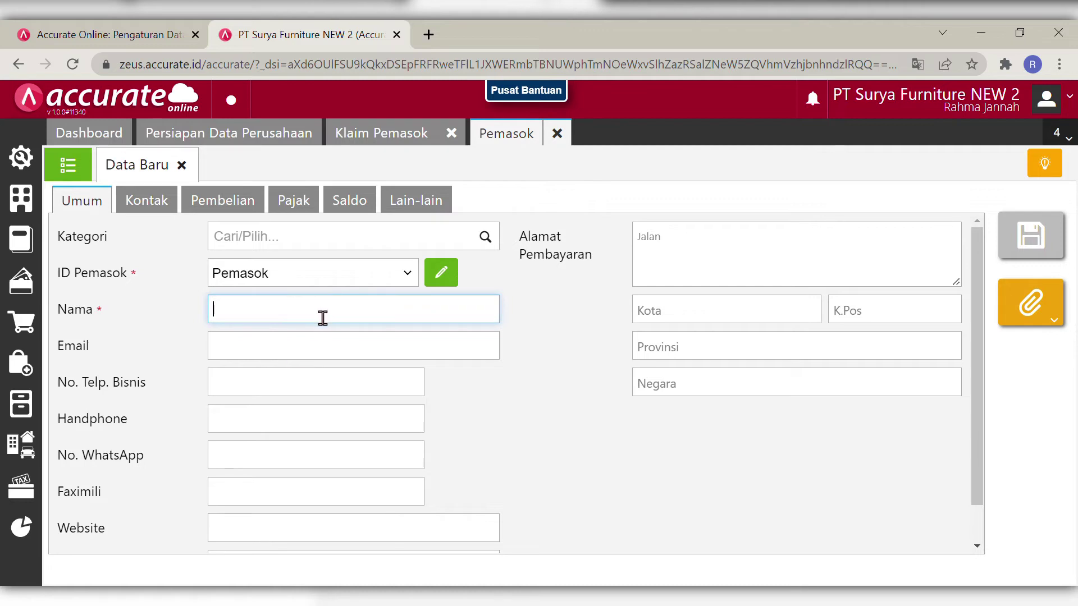
pyautogui.write('P')
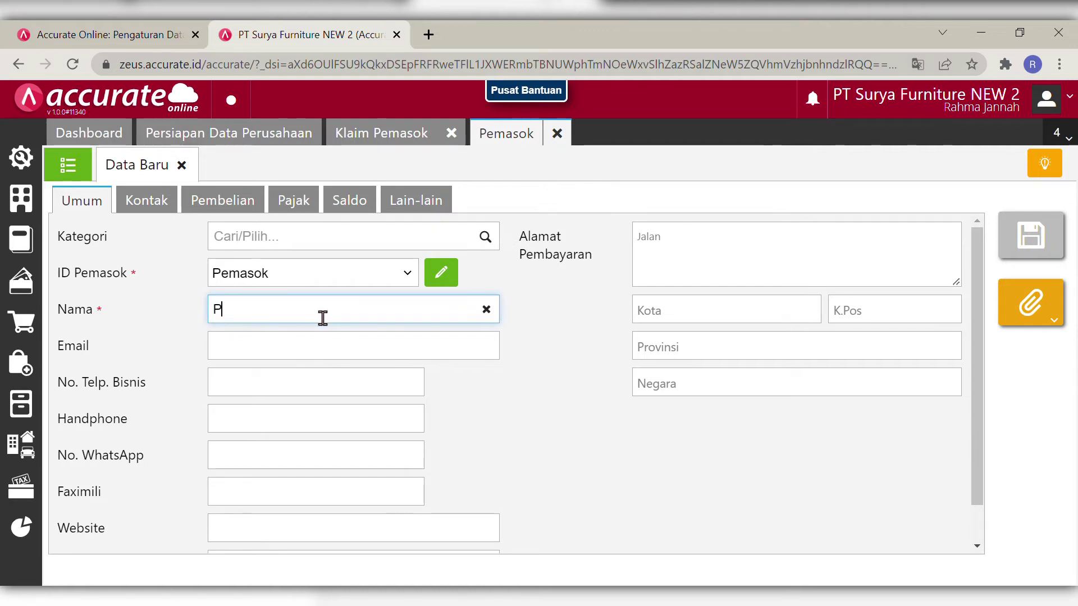
pyautogui.write('T Sentra Furniture')
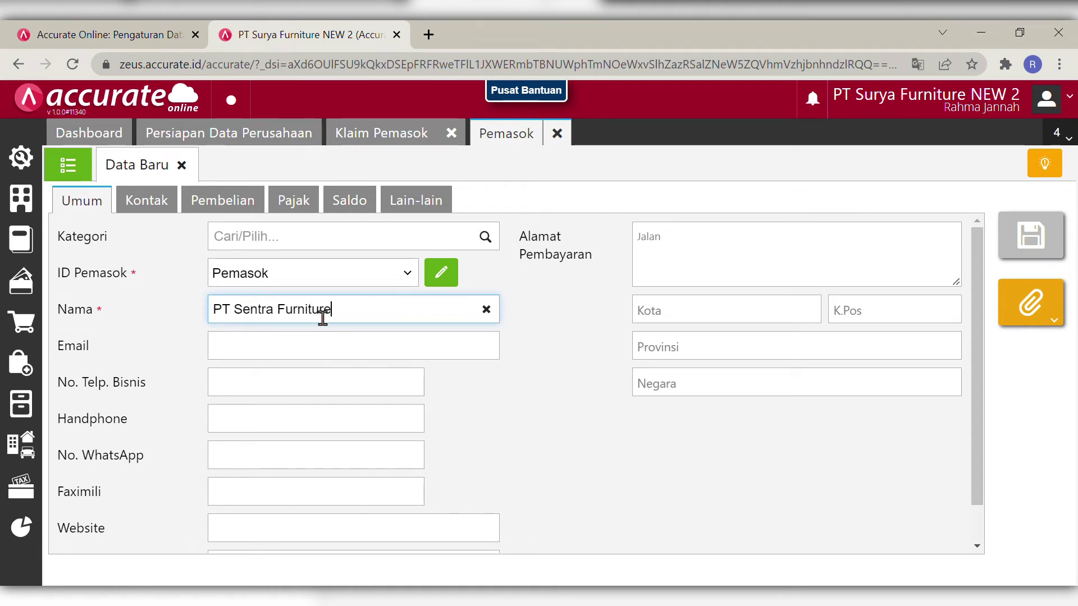
pyautogui.click(548, 482)
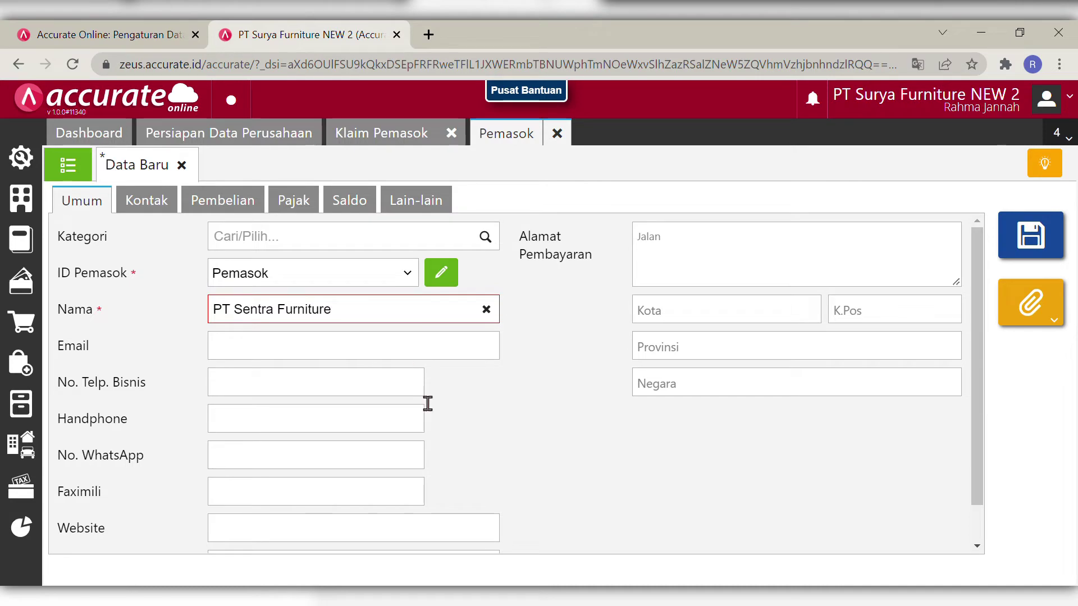
# - Add a BANK MANDIRI account in the supplier's purchasing details, entering its account number and "PT Sentra Furniture" as the holder (Atas Nama)
pyautogui.click(230, 209)
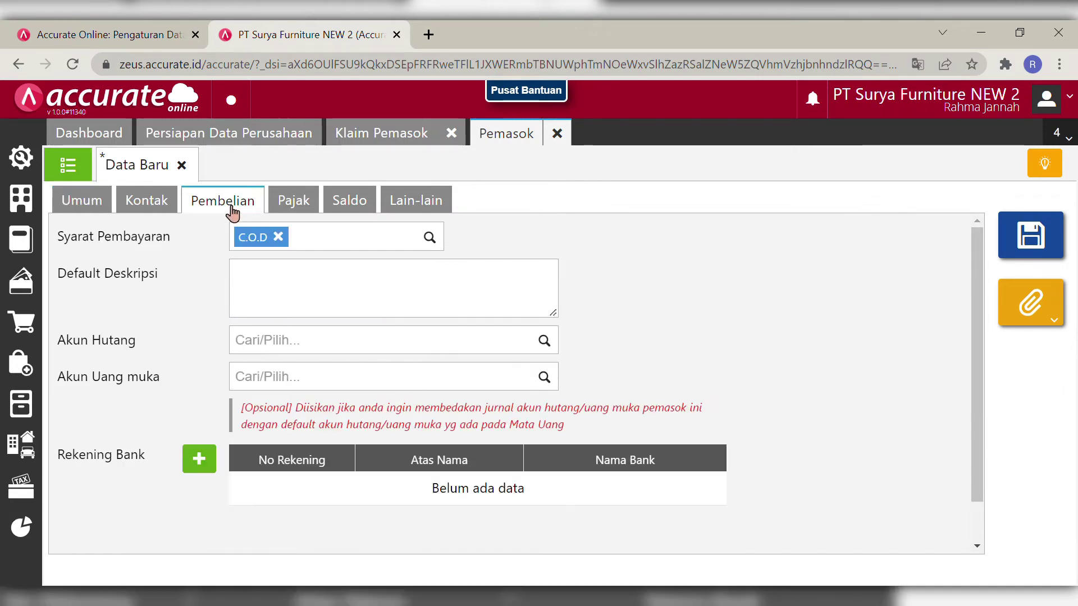
pyautogui.click(200, 460)
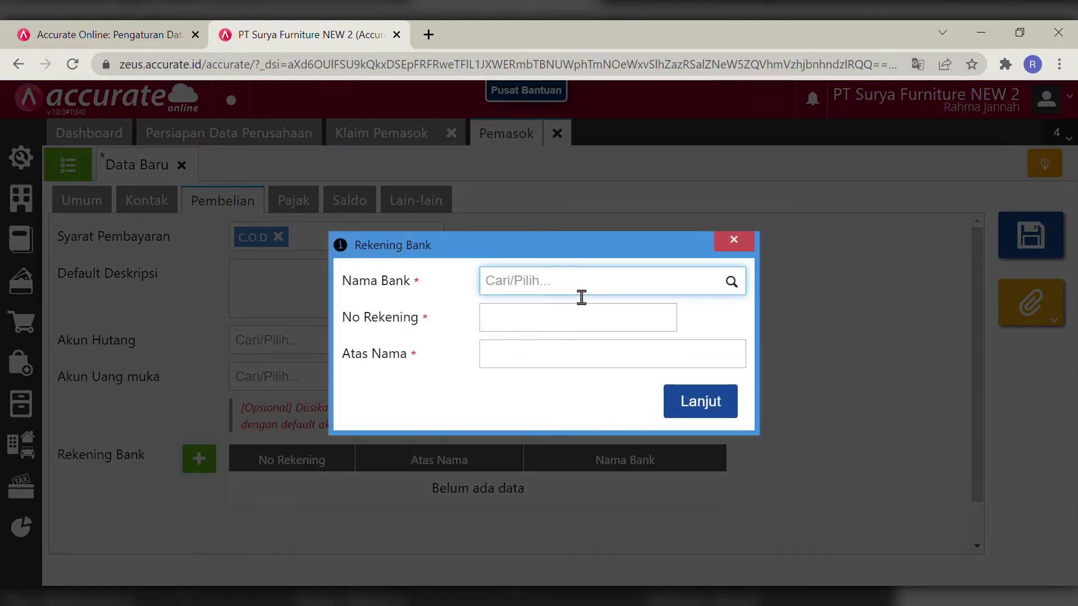
pyautogui.write('Bank M')
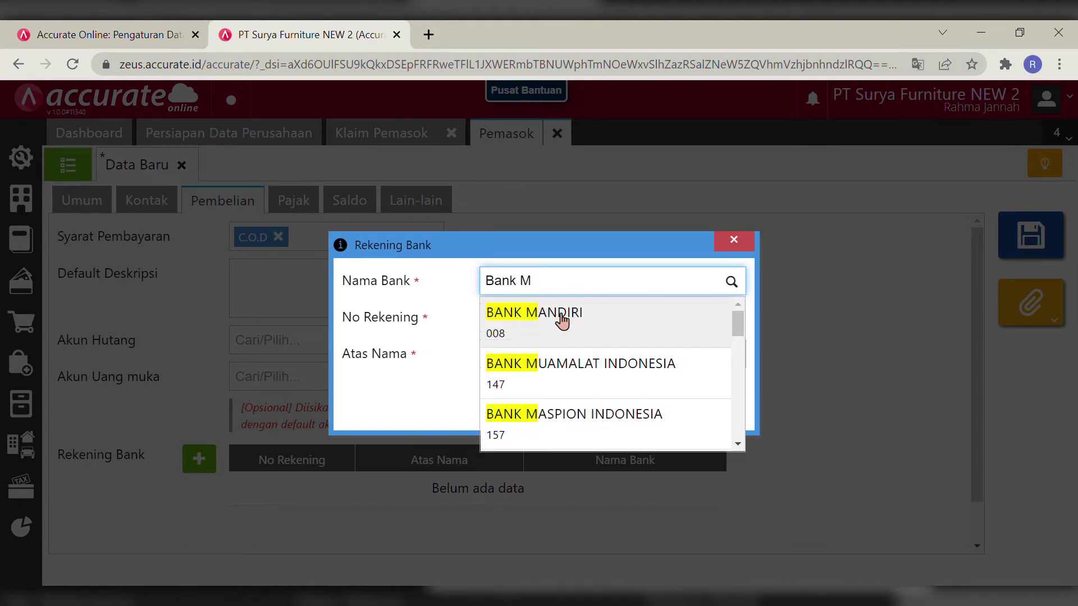
pyautogui.click(561, 319)
pyautogui.click(581, 331)
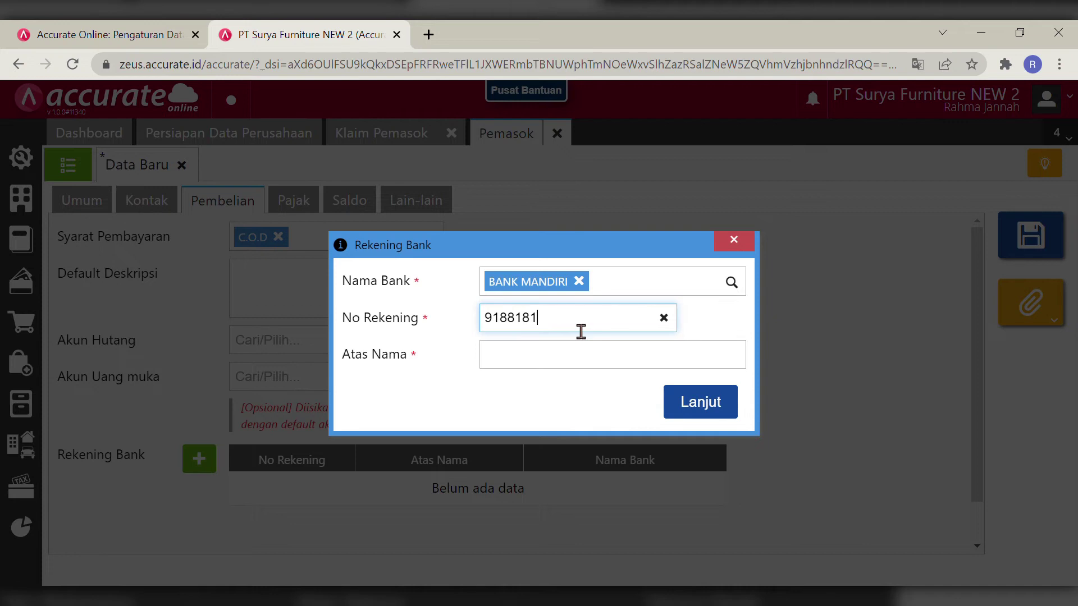
pyautogui.click(559, 377)
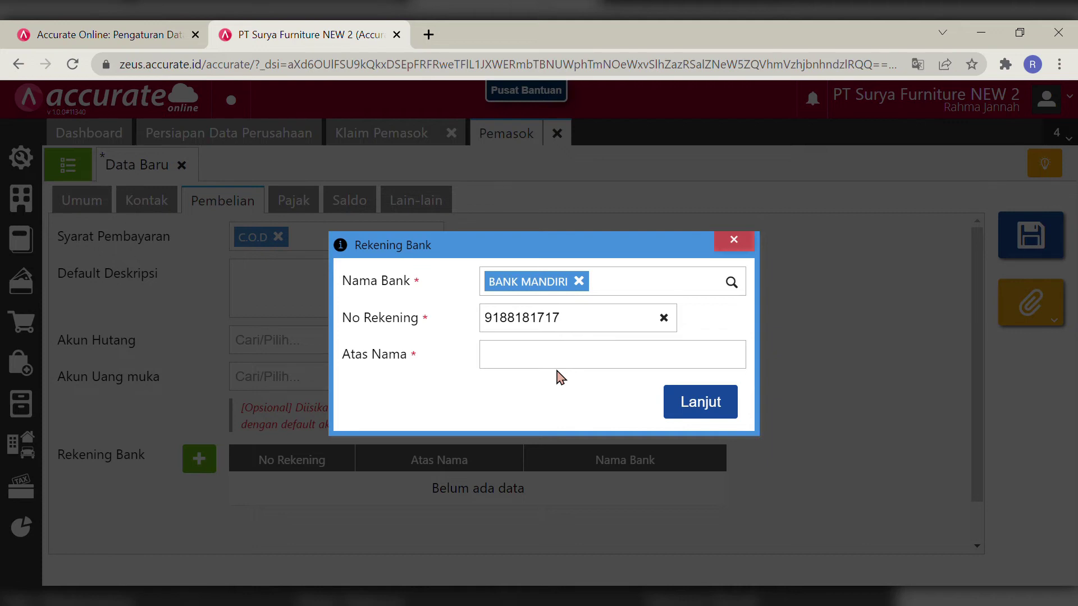
pyautogui.click(578, 365)
pyautogui.write('P')
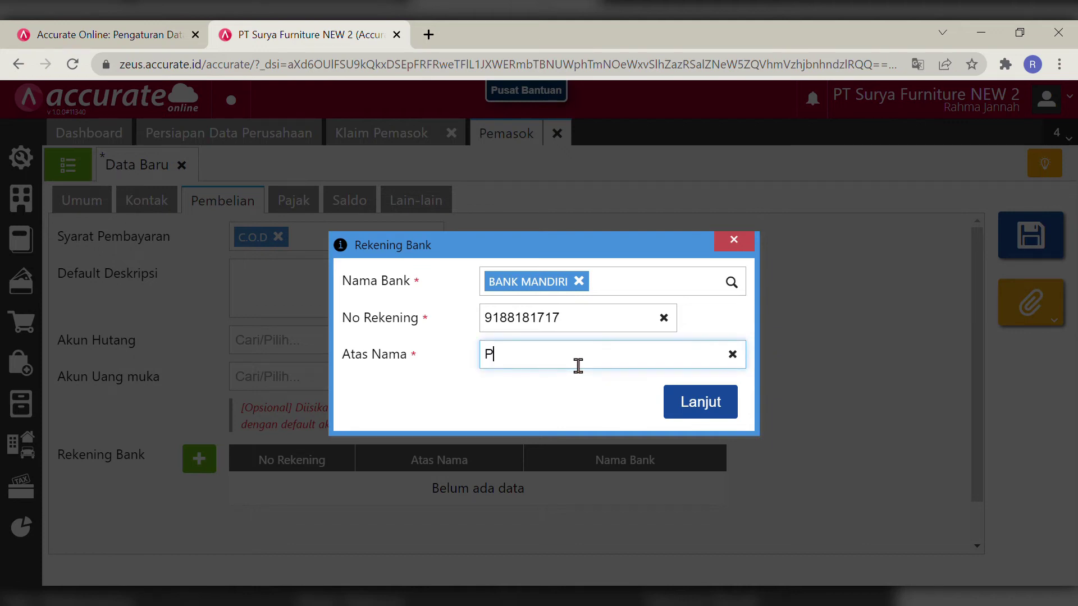
pyautogui.write('T Sentra Furniture')
pyautogui.click(720, 318)
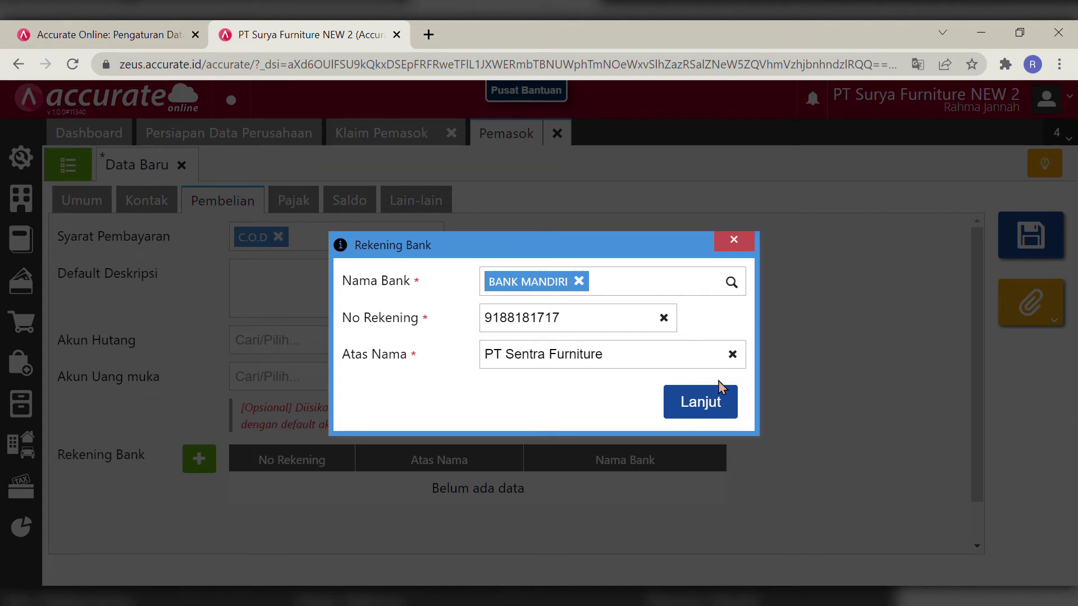
pyautogui.click(700, 402)
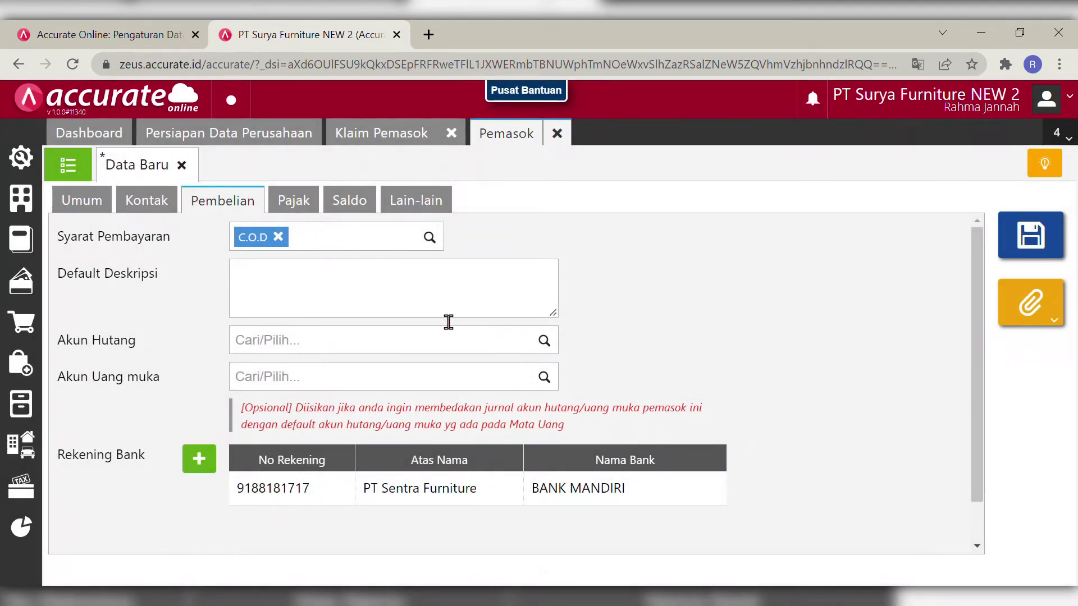
# - Review the supplier's general and purchasing details, save the supplier, and close the Pemasok and Klaim Pemasok pages
pyautogui.click(102, 208)
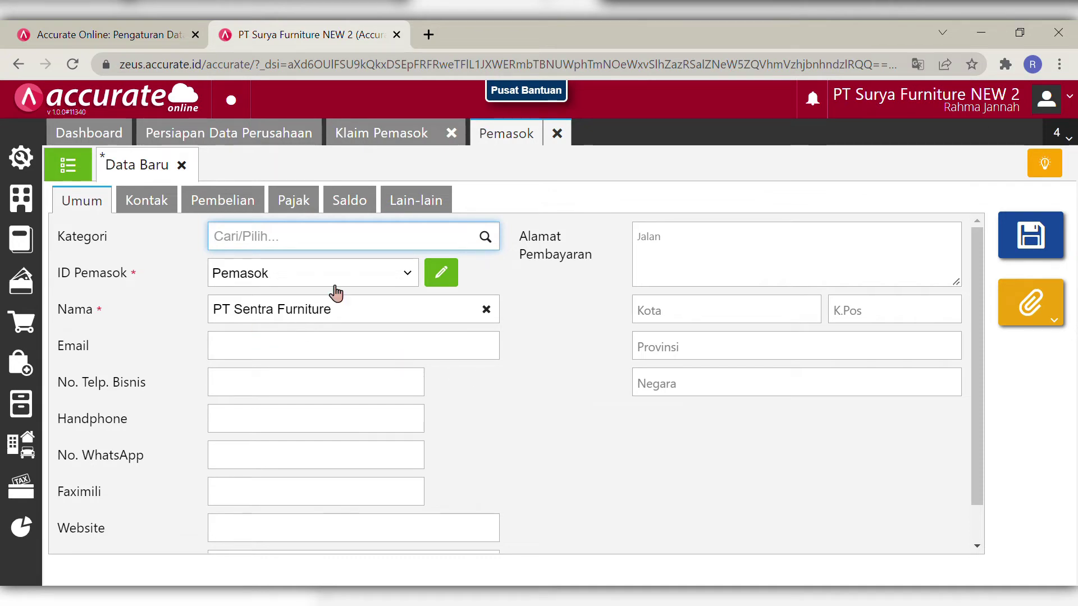
pyautogui.click(228, 209)
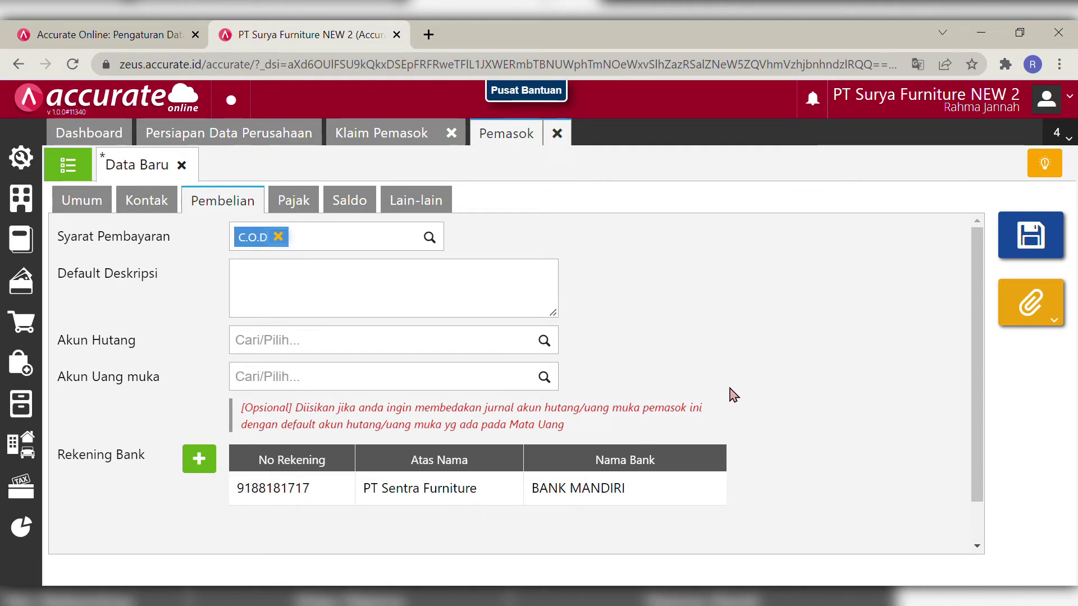
pyautogui.click(1038, 248)
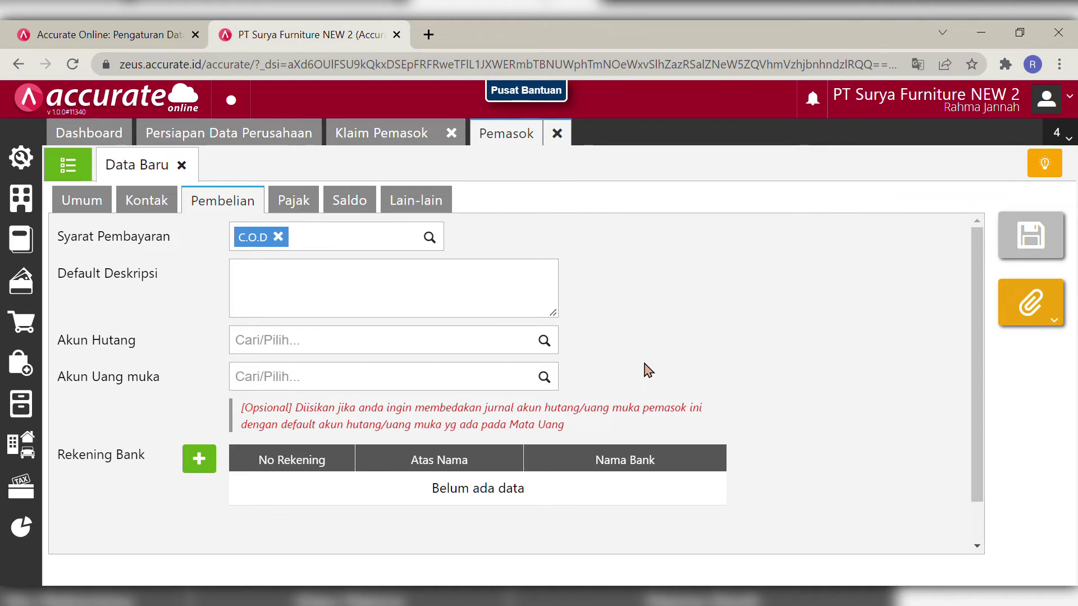
pyautogui.click(557, 133)
pyautogui.click(452, 134)
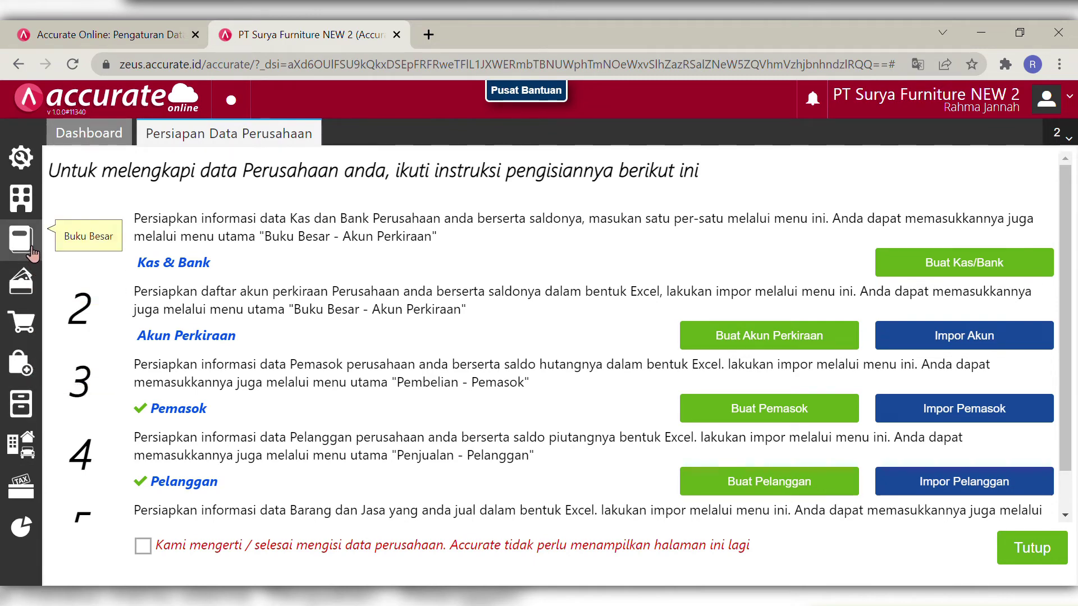
pyautogui.click(25, 205)
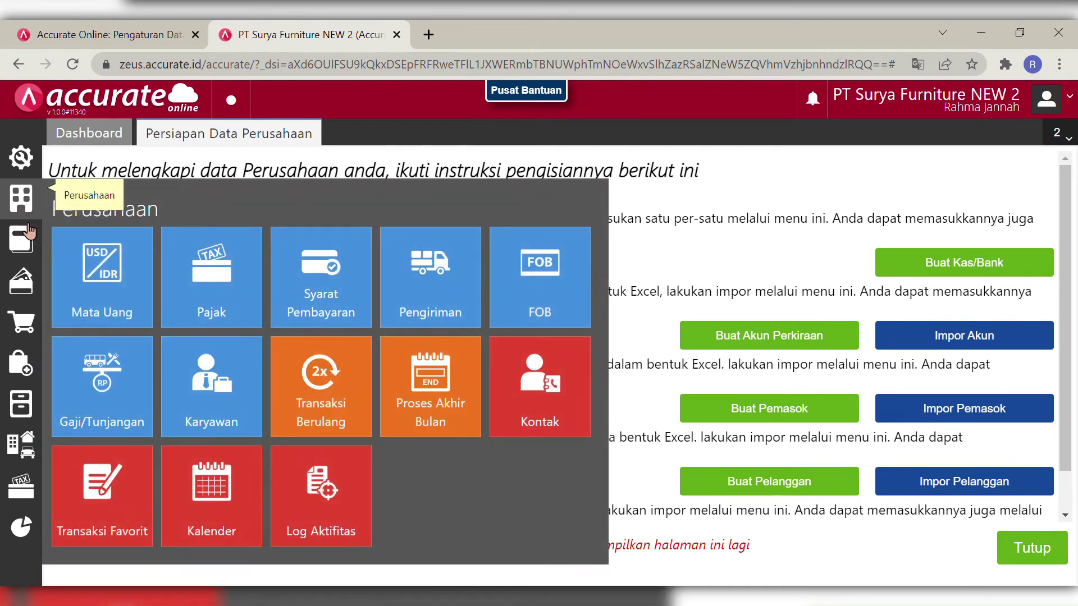
pyautogui.click(25, 242)
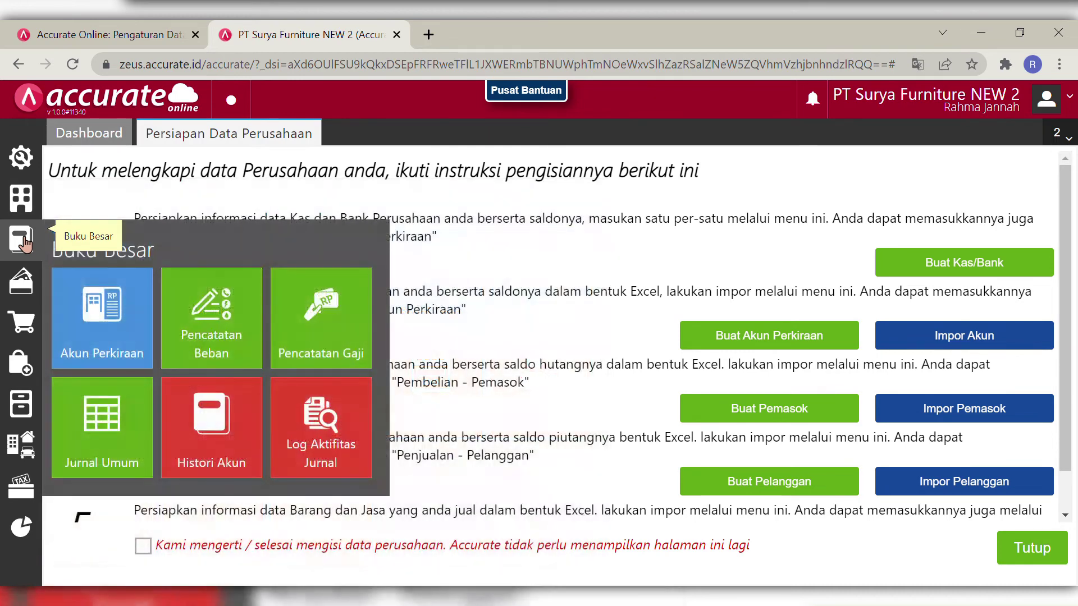
pyautogui.click(110, 342)
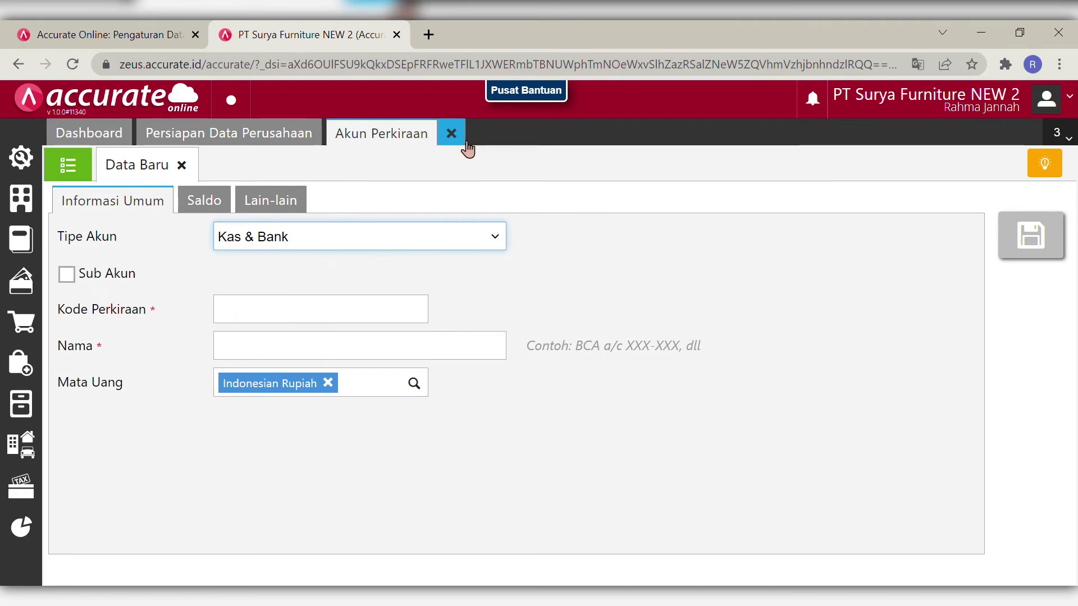
pyautogui.click(451, 133)
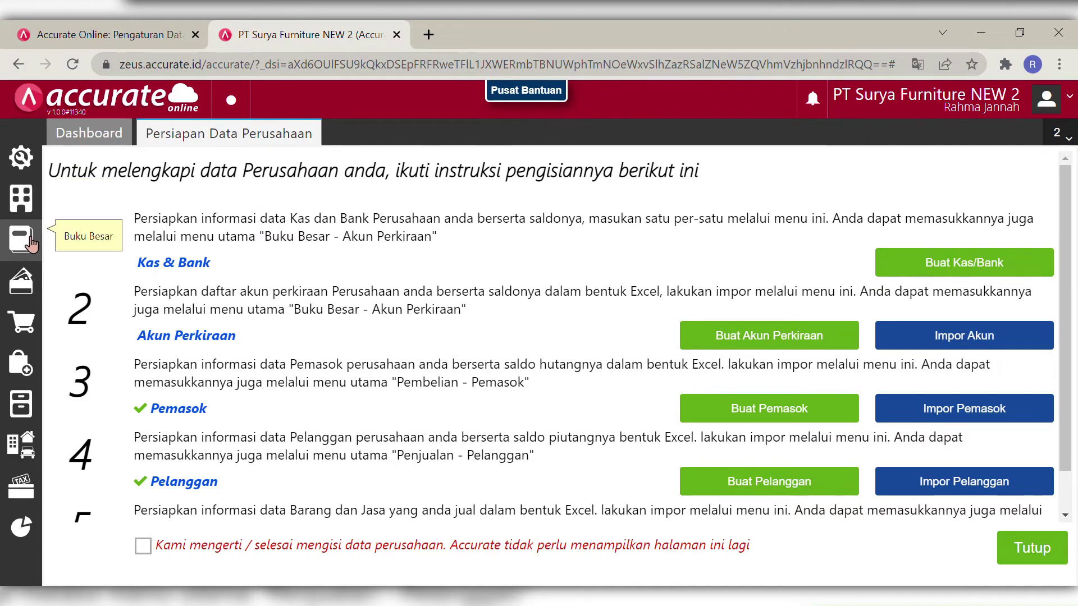
# - Start a new general ledger account (Akun Perkiraan) with the account type Aset Lancar Lainnya
pyautogui.click(32, 233)
pyautogui.click(91, 303)
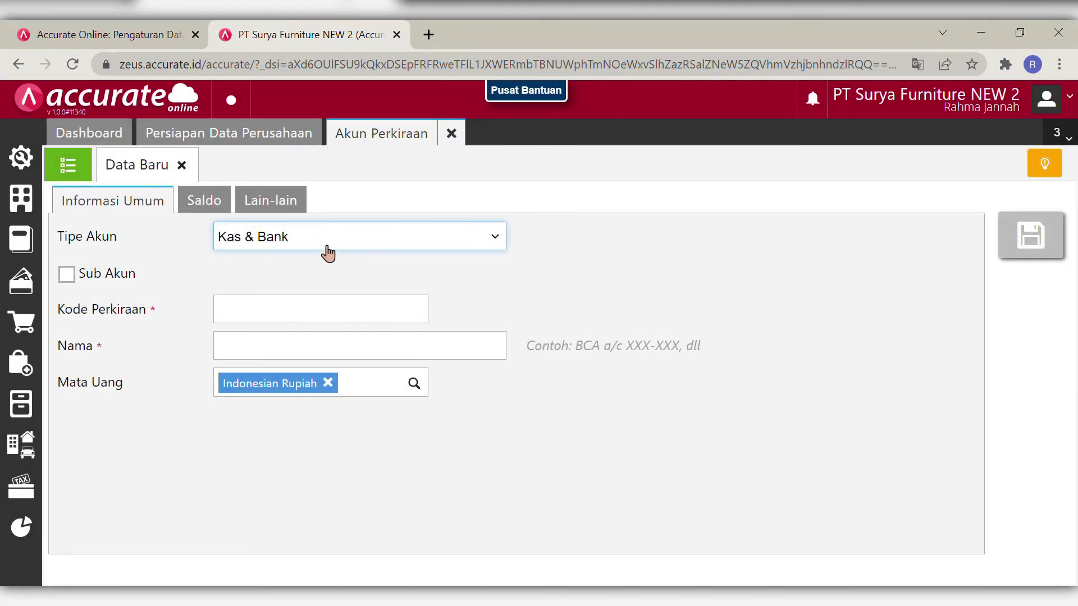
pyautogui.click(325, 252)
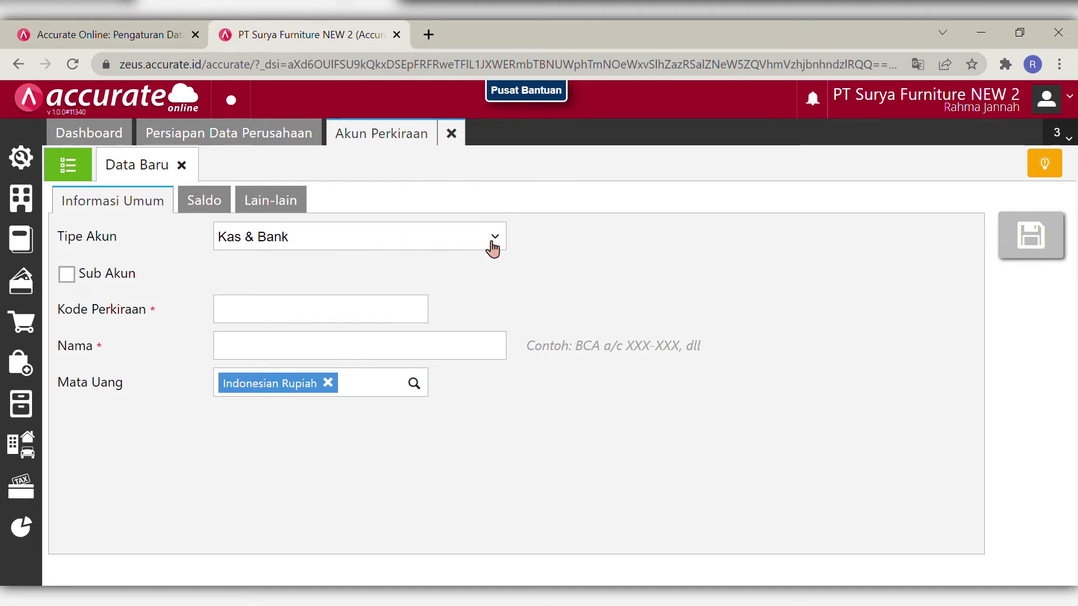
pyautogui.click(491, 246)
pyautogui.click(440, 315)
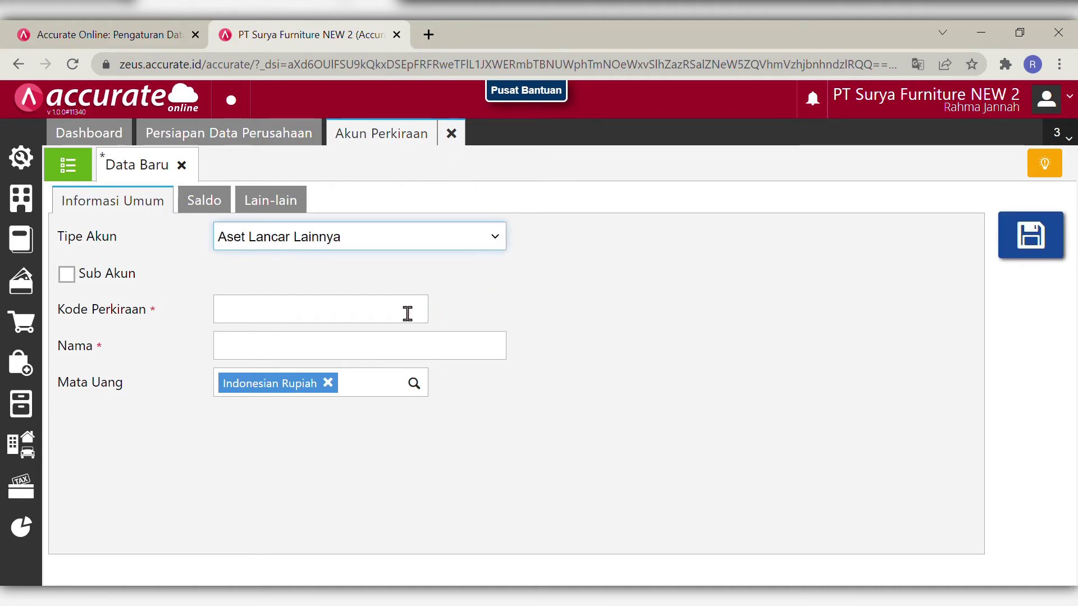
# - Make the new account a sub-account (Sub Akun) of [1107] Aset Lancar Lainnya
pyautogui.click(297, 325)
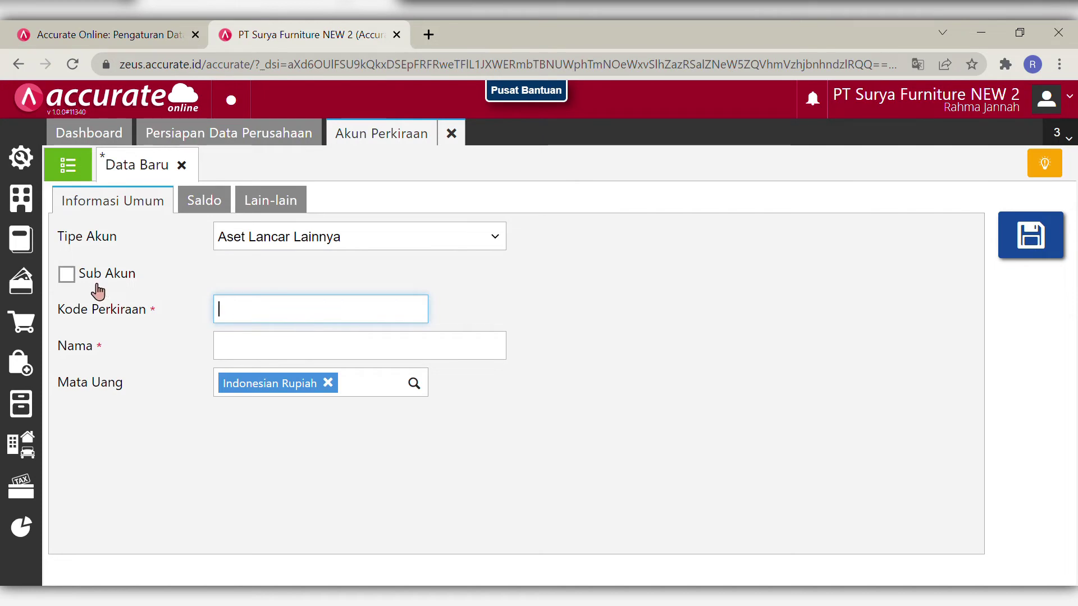
pyautogui.click(79, 274)
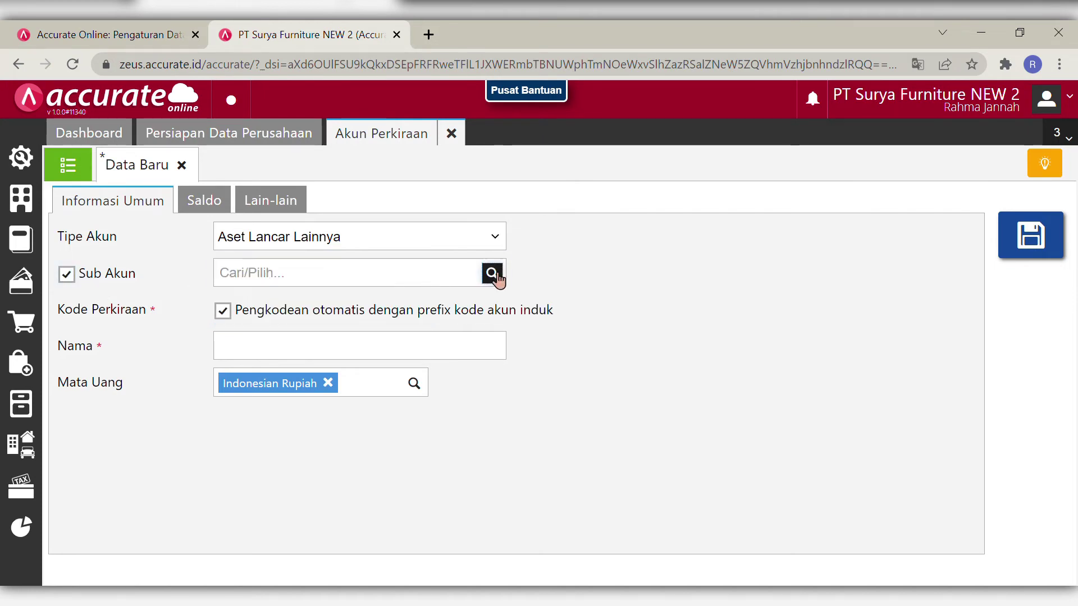
pyautogui.click(492, 274)
pyautogui.click(463, 329)
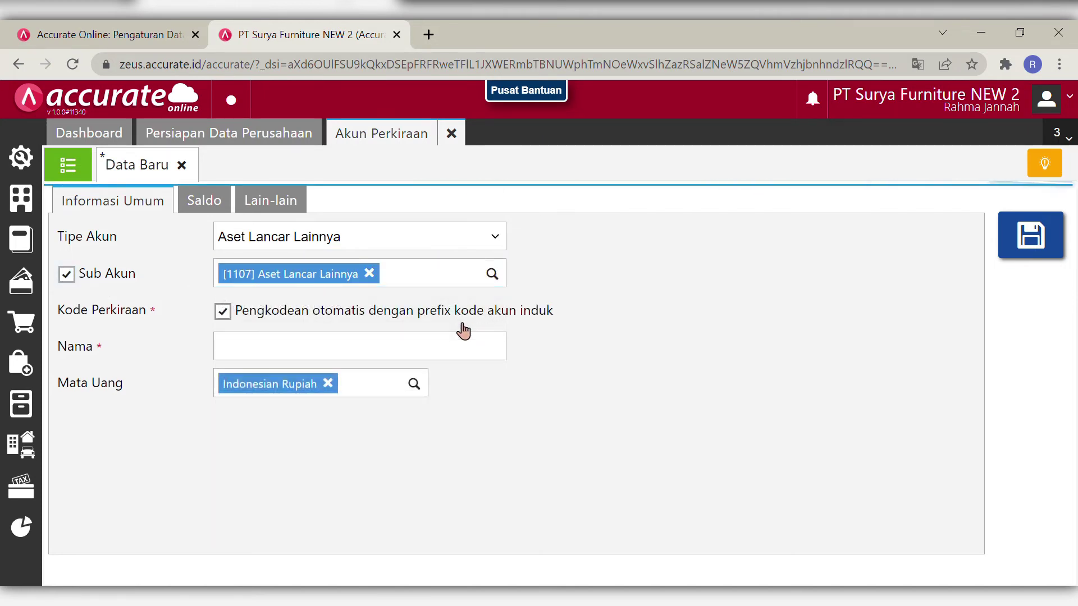
# - Enter "Kelebihan Pembayaran" as the new sub-account's name (Nama)
pyautogui.click(360, 357)
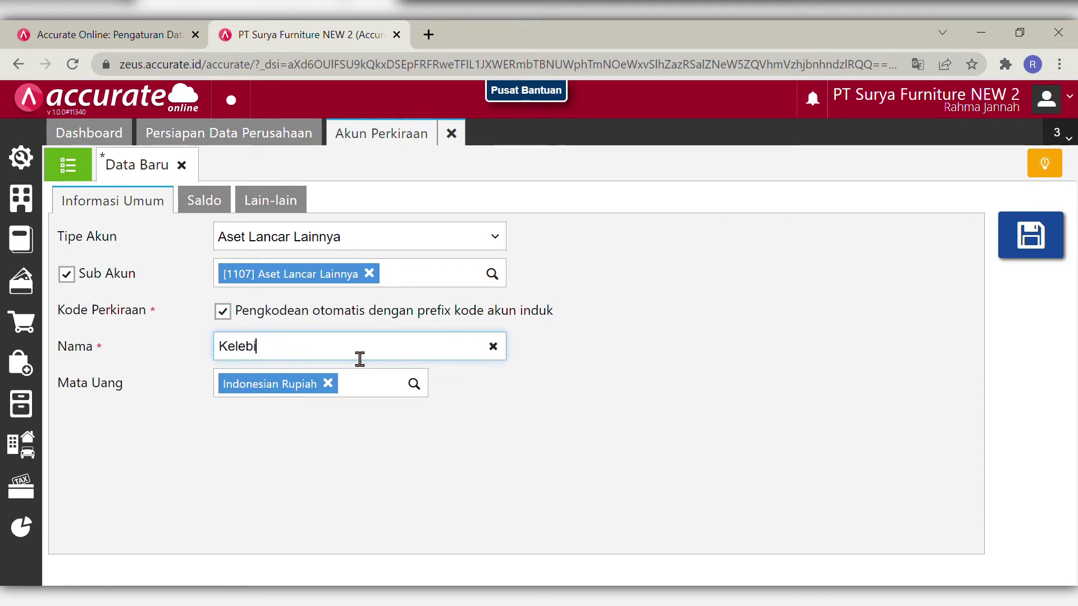
pyautogui.write('Kelebihan Pembayar')
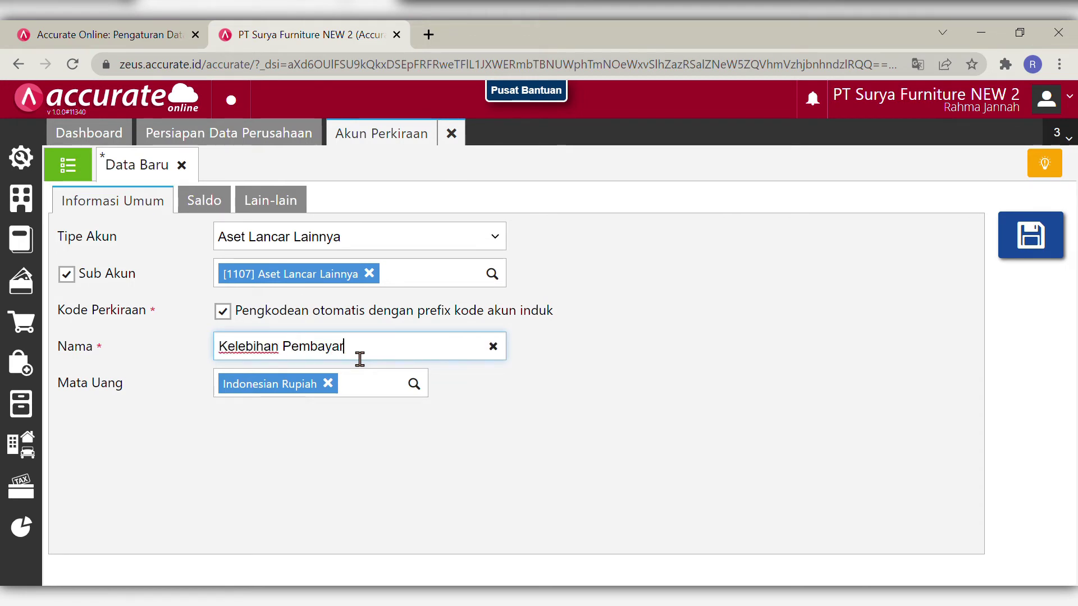
pyautogui.write('an')
pyautogui.click(533, 439)
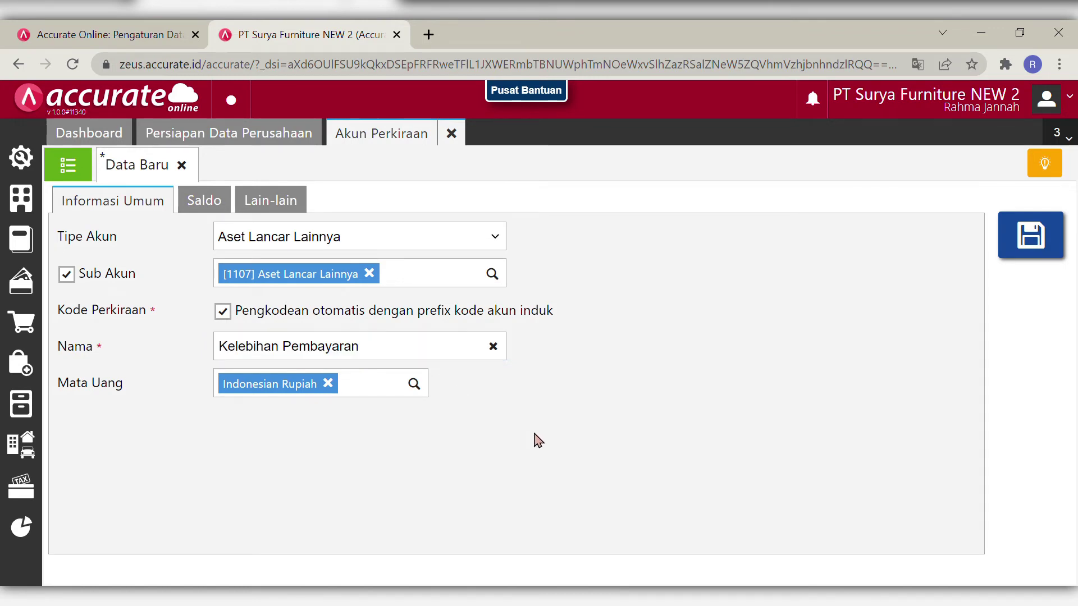
# - Review the new account's opening balance and other details, save the account, and close the Akun Perkiraan page
pyautogui.click(216, 202)
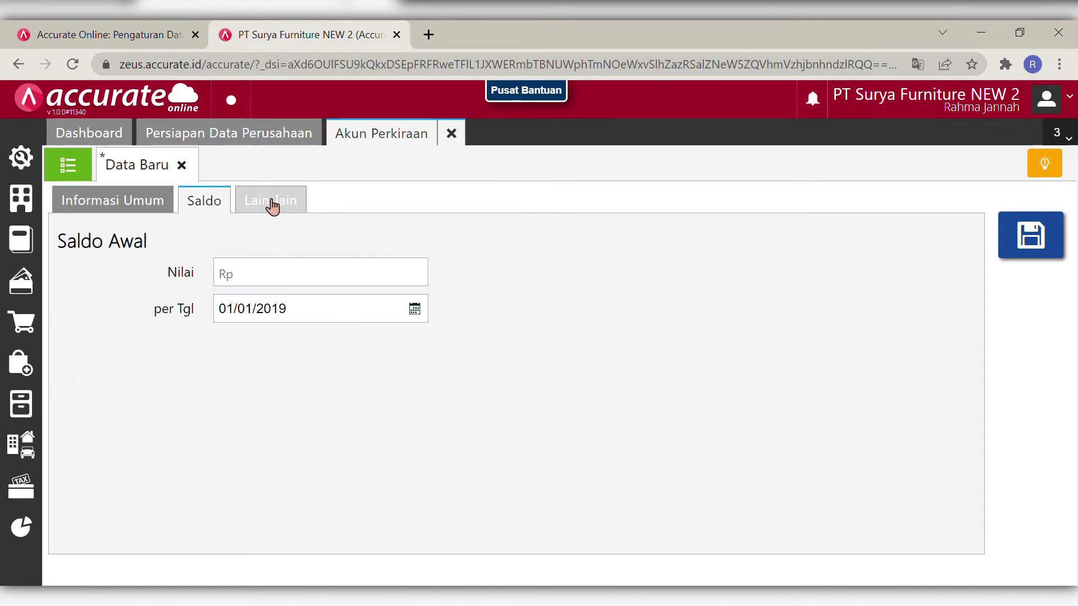
pyautogui.click(270, 206)
pyautogui.click(196, 211)
pyautogui.click(140, 211)
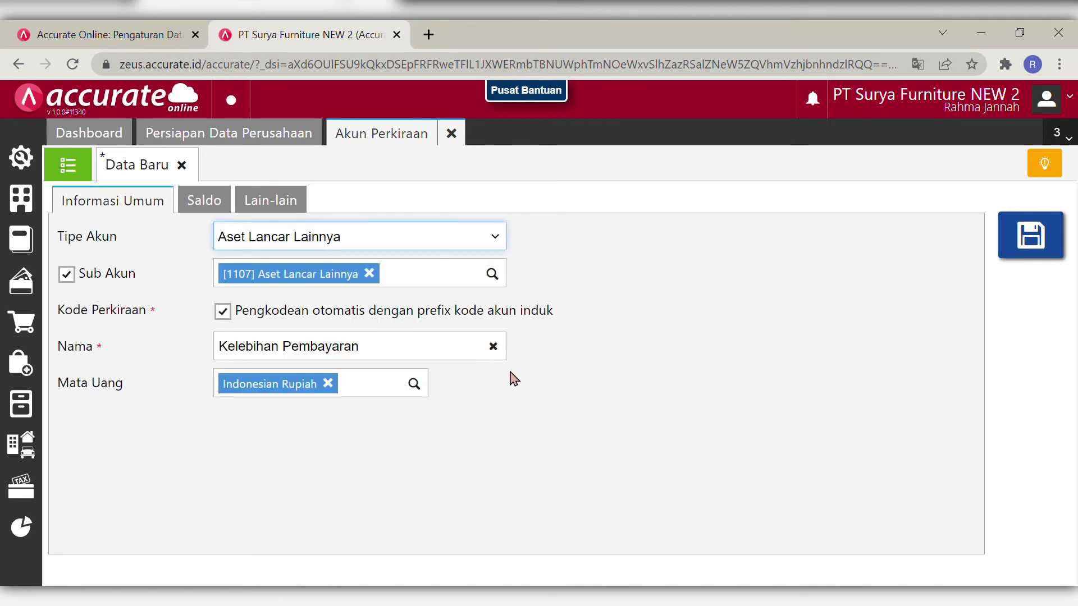
pyautogui.click(769, 373)
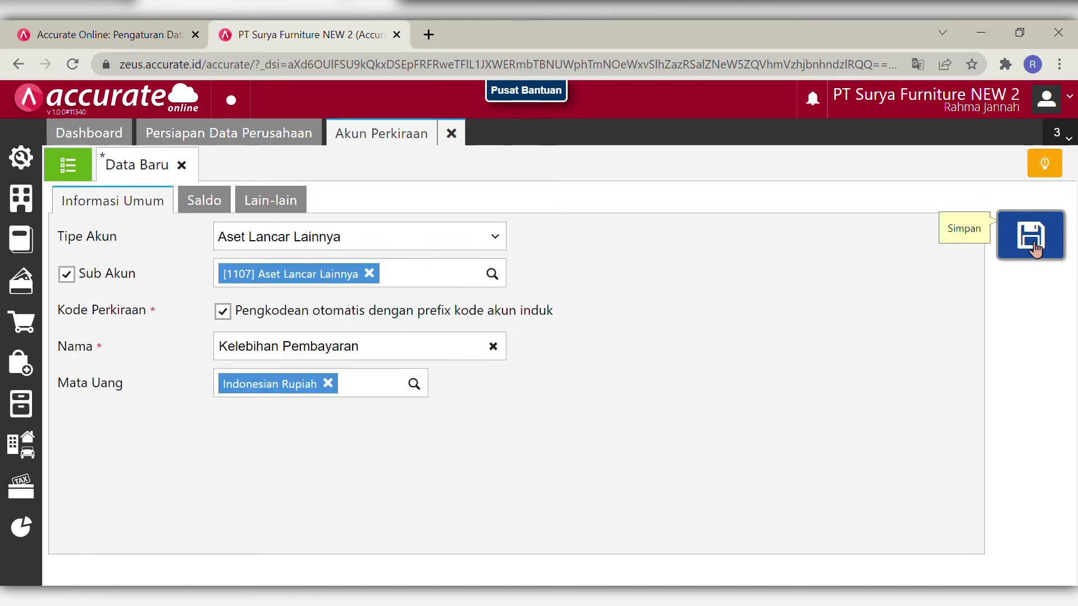
pyautogui.click(1029, 242)
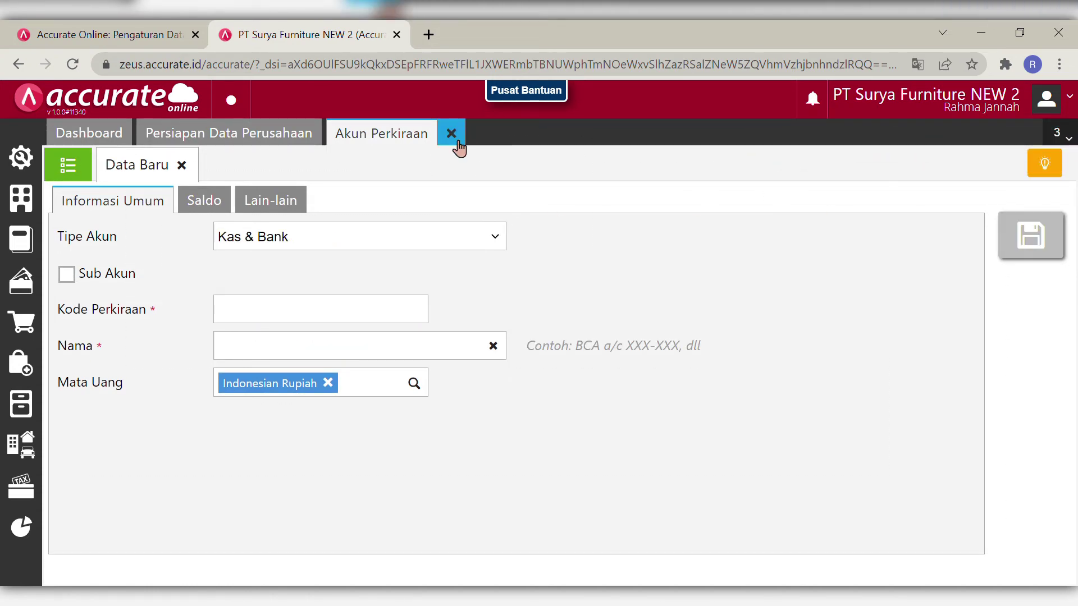
pyautogui.click(451, 134)
# - Set [110703] Kelebihan Pembayaran as the default discount account (Akun Diskon) for receipts and payments in Preferensi, and save the preferences
pyautogui.click(21, 157)
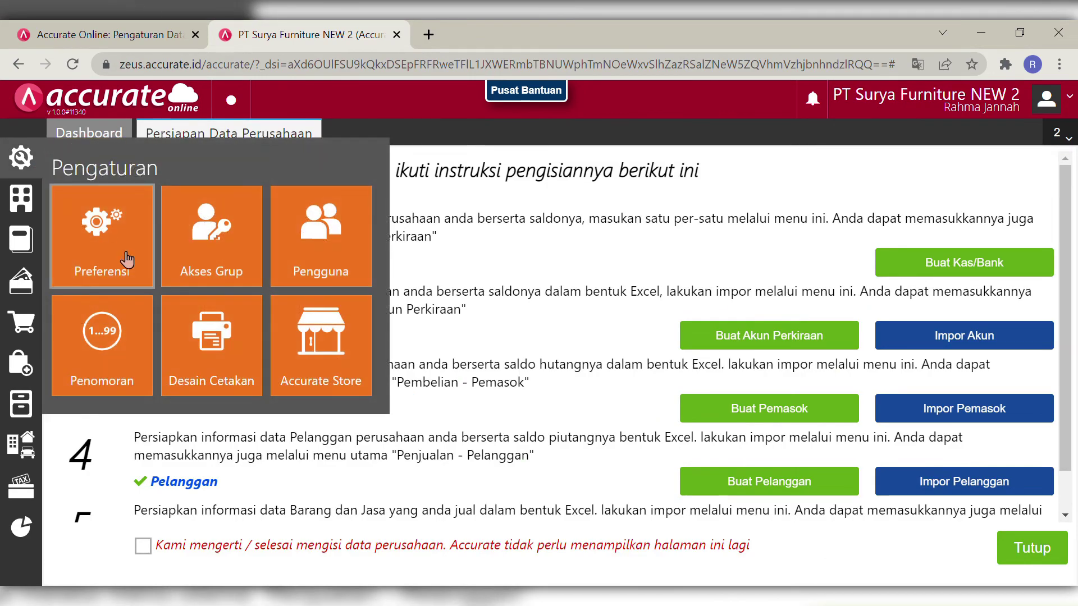
pyautogui.click(124, 258)
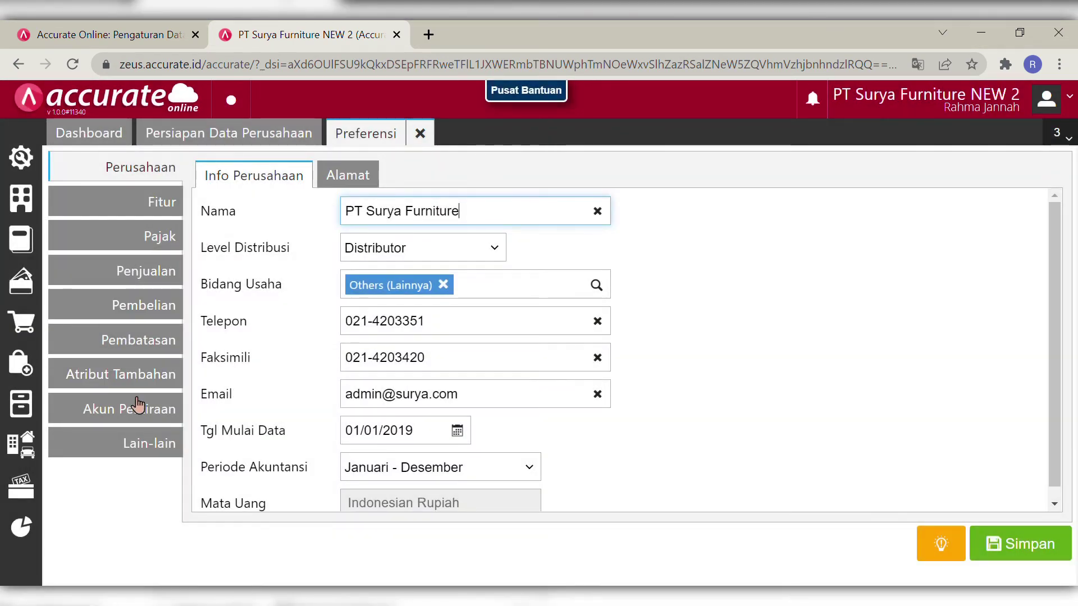
pyautogui.click(137, 406)
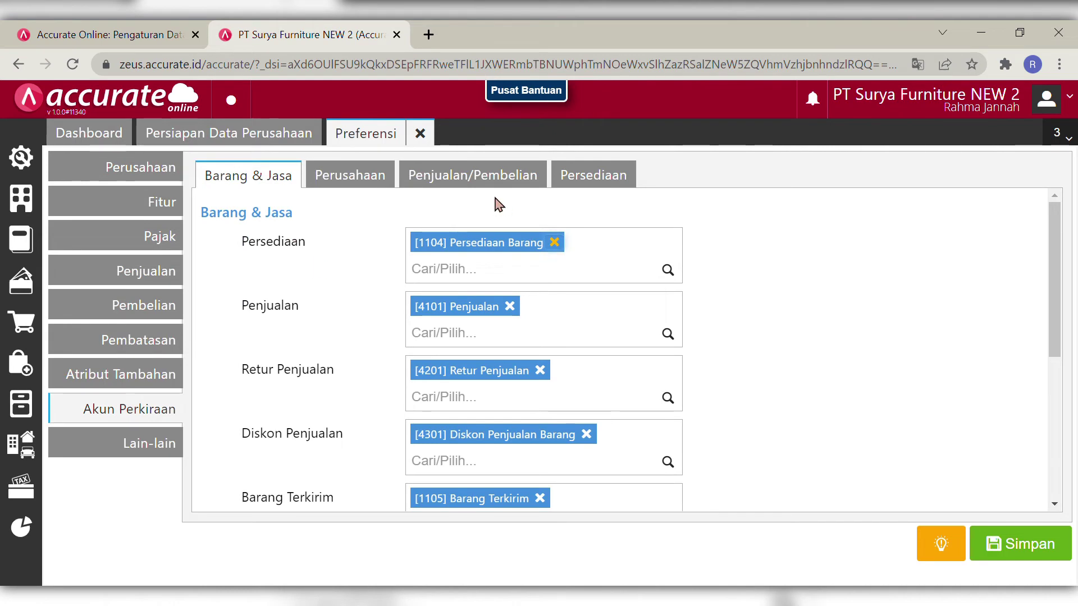
pyautogui.click(516, 178)
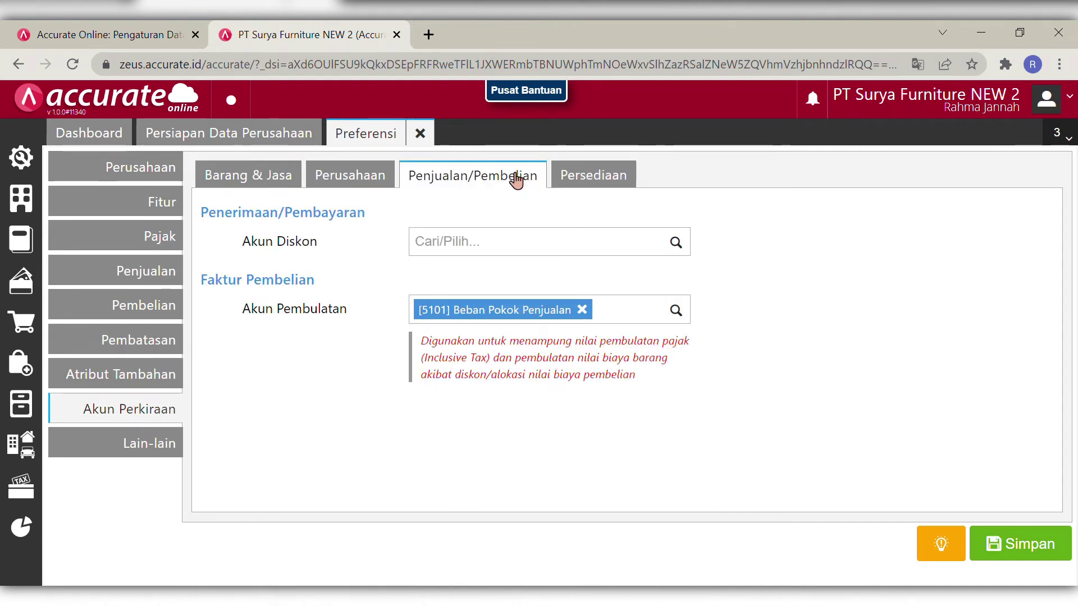
pyautogui.write('kele')
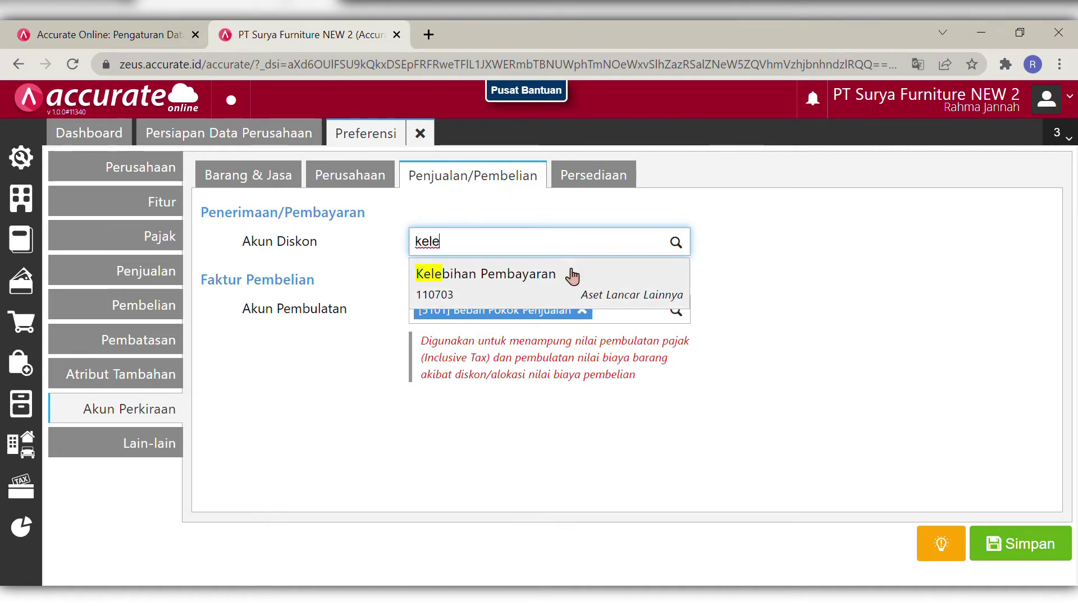
pyautogui.click(576, 268)
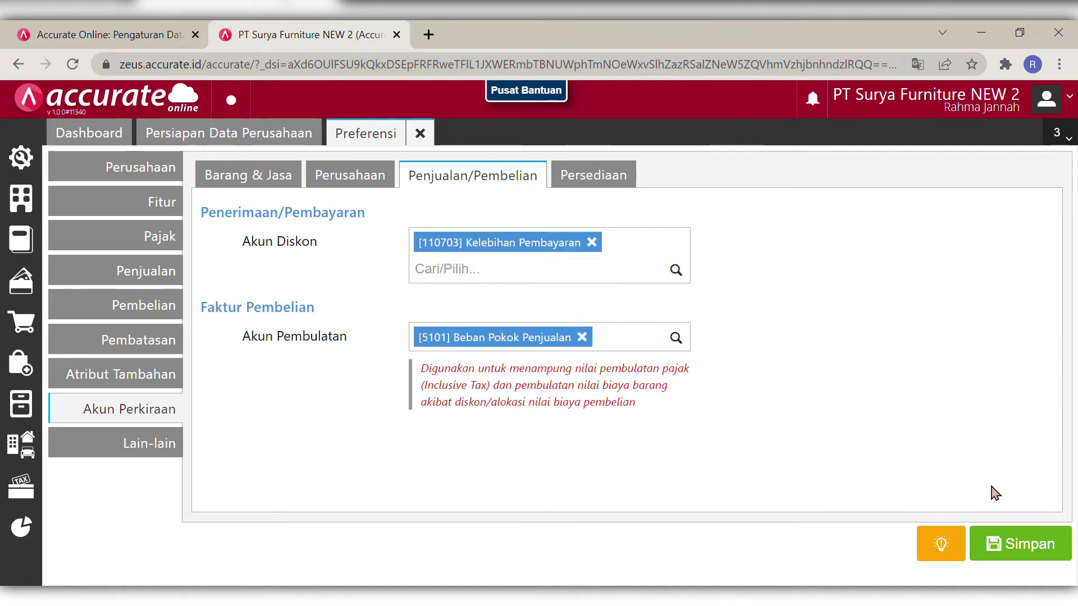
pyautogui.click(1022, 540)
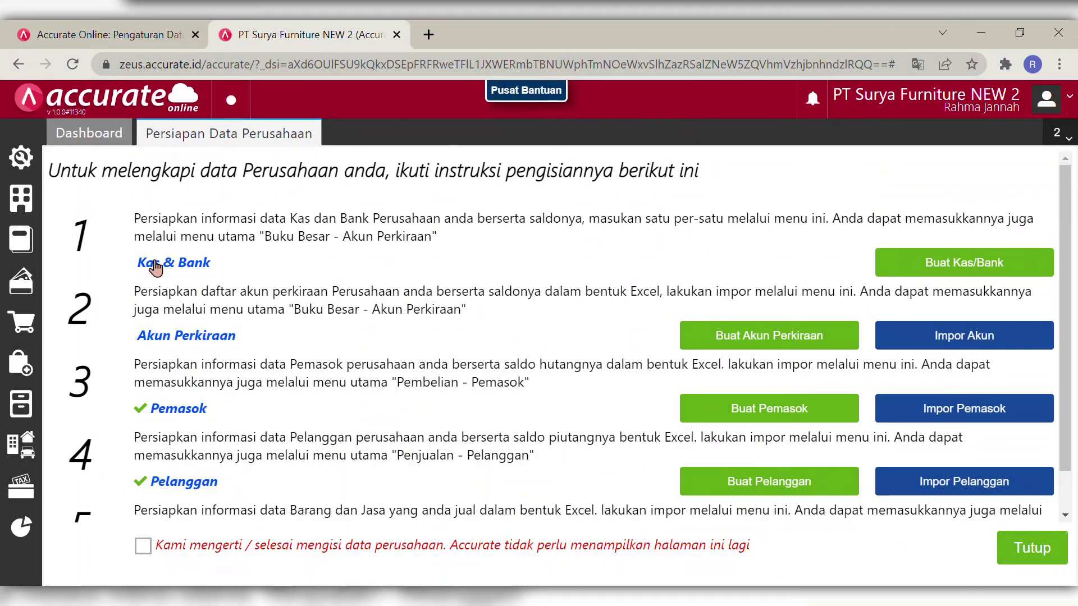
# - Start a new purchase payment (Pembayaran Pembelian) to supplier [V.0004] PT Sentra Furniture from Bank Mandiri IDR
pyautogui.click(32, 357)
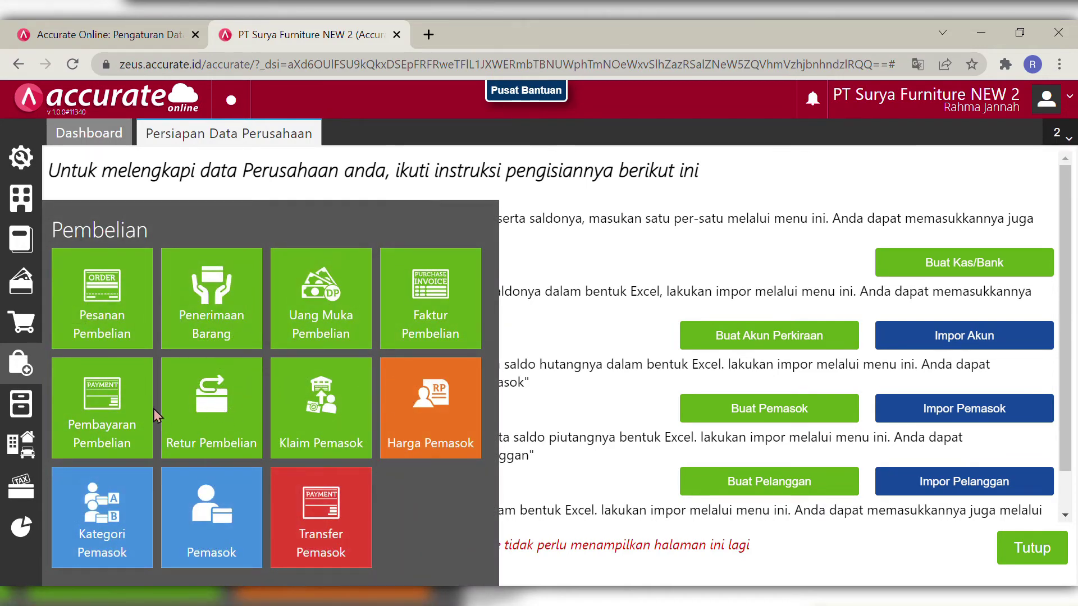
pyautogui.click(132, 417)
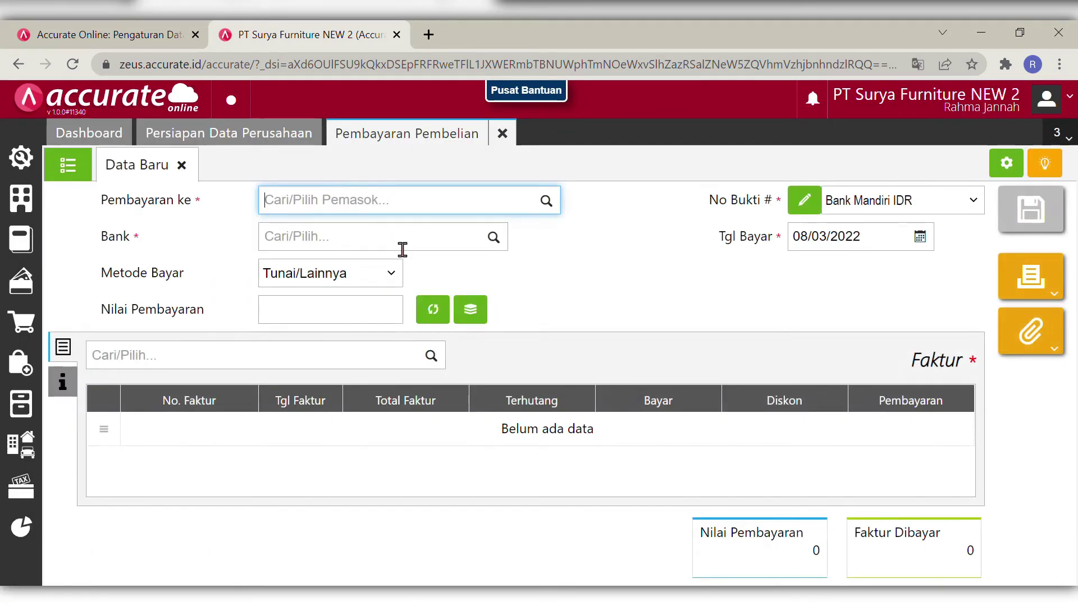
pyautogui.write('sen')
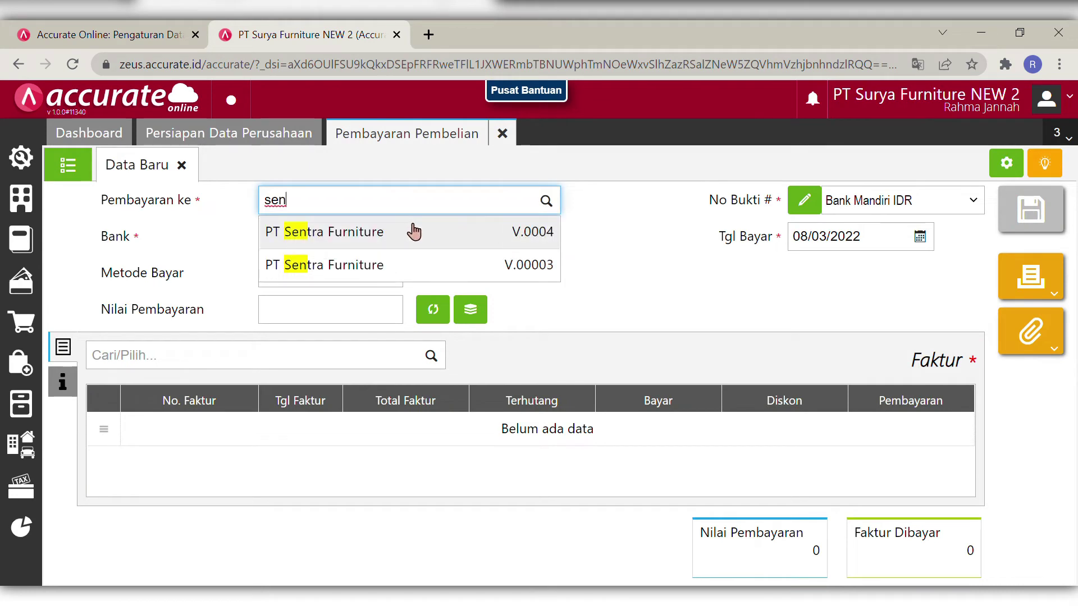
pyautogui.click(427, 232)
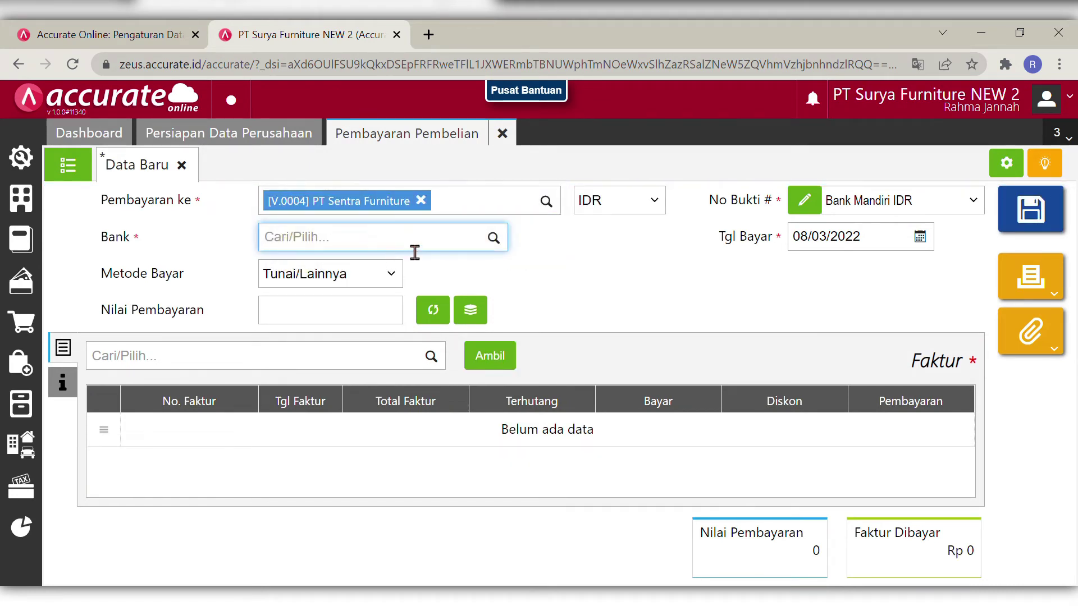
pyautogui.write('man')
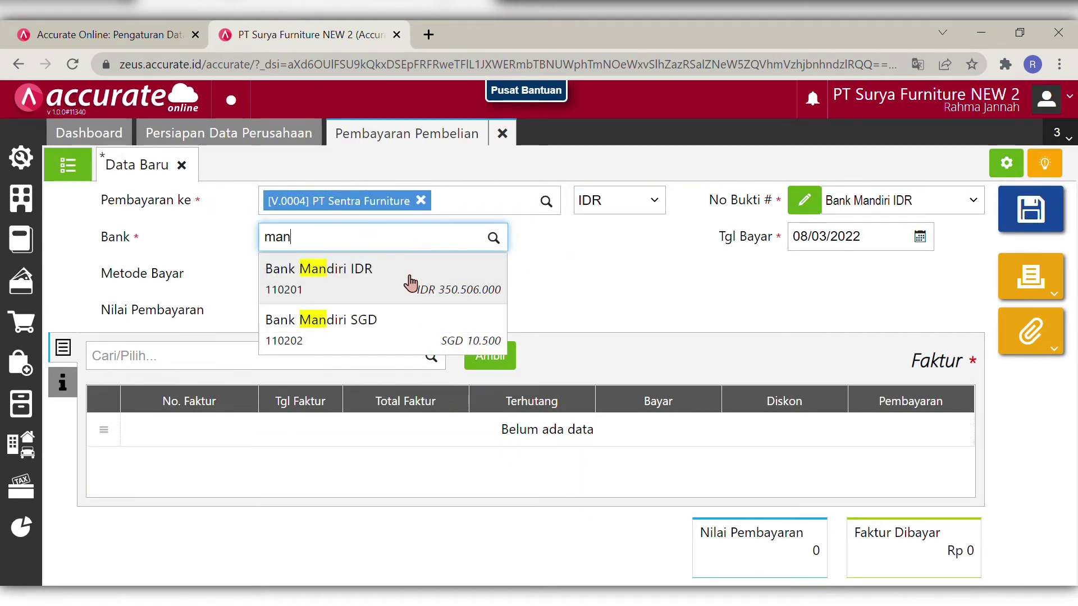
pyautogui.click(413, 281)
# - Set the payment method (Metode Bayar) to Transfer Bank and the payment date (Tgl Bayar) to 19/01/2019
pyautogui.click(392, 280)
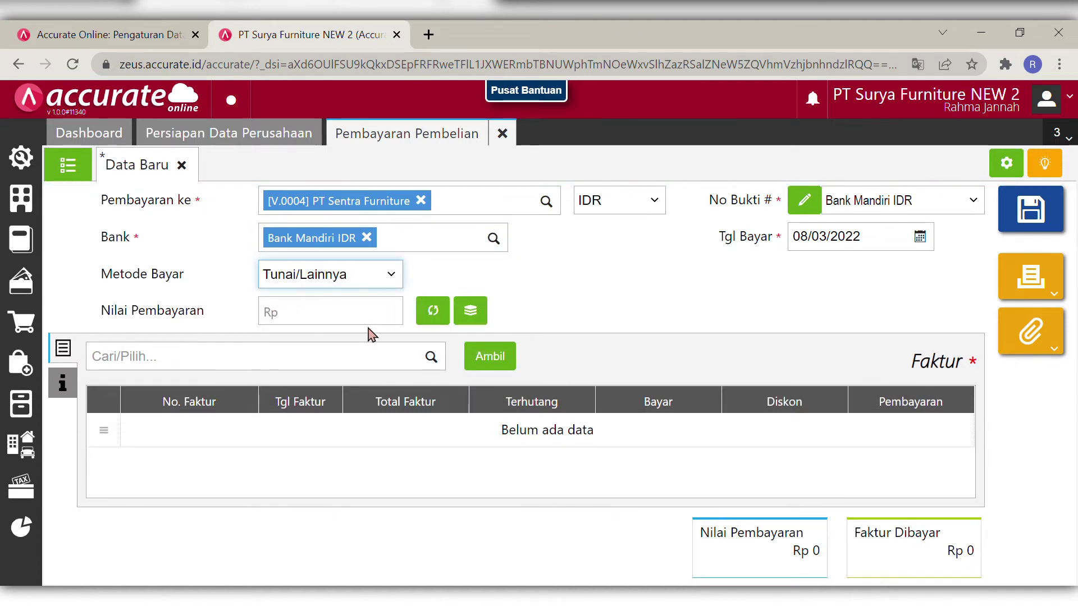
pyautogui.click(373, 332)
pyautogui.click(878, 254)
pyautogui.press('BackSpace')
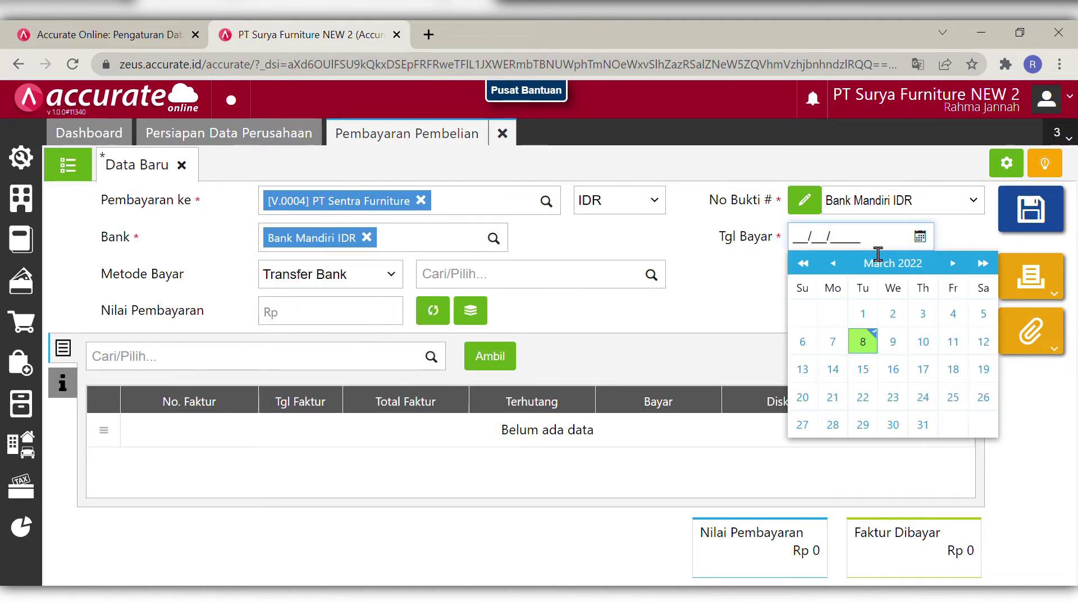
pyautogui.write('19/01/2019')
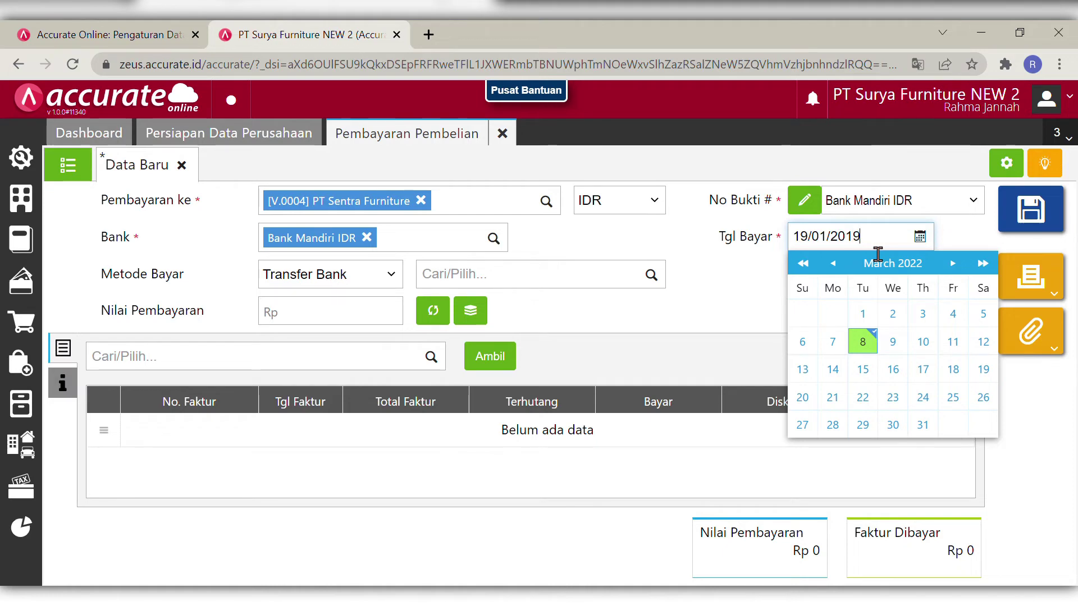
pyautogui.click(679, 320)
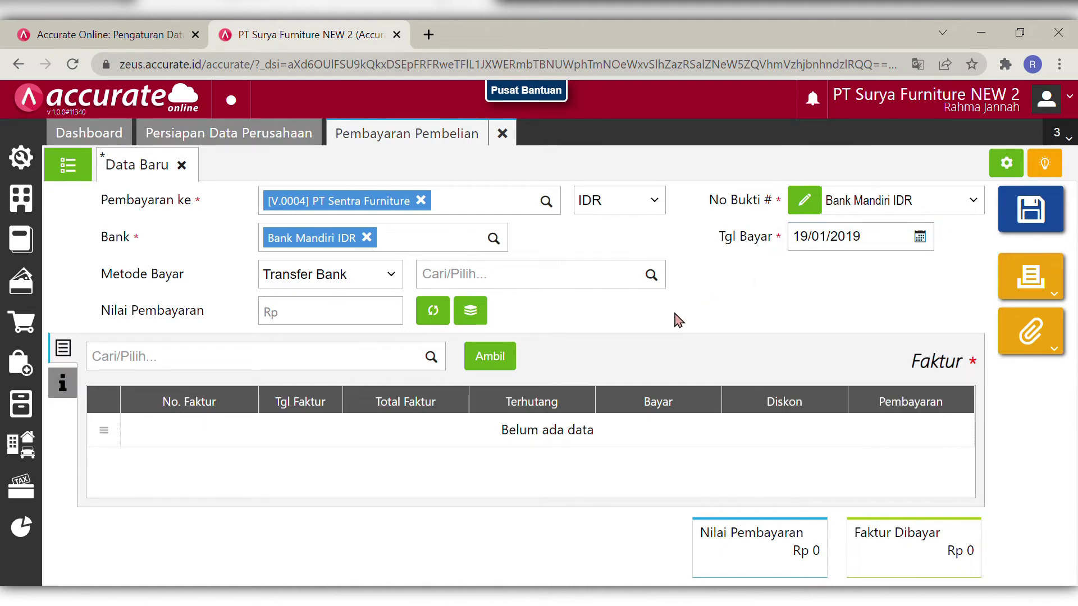
# - Bring only the supplier's unpaid invoice dated 30/11/2018 into the payment, leaving out the Sentra-017 invoice
pyautogui.click(490, 356)
pyautogui.click(256, 275)
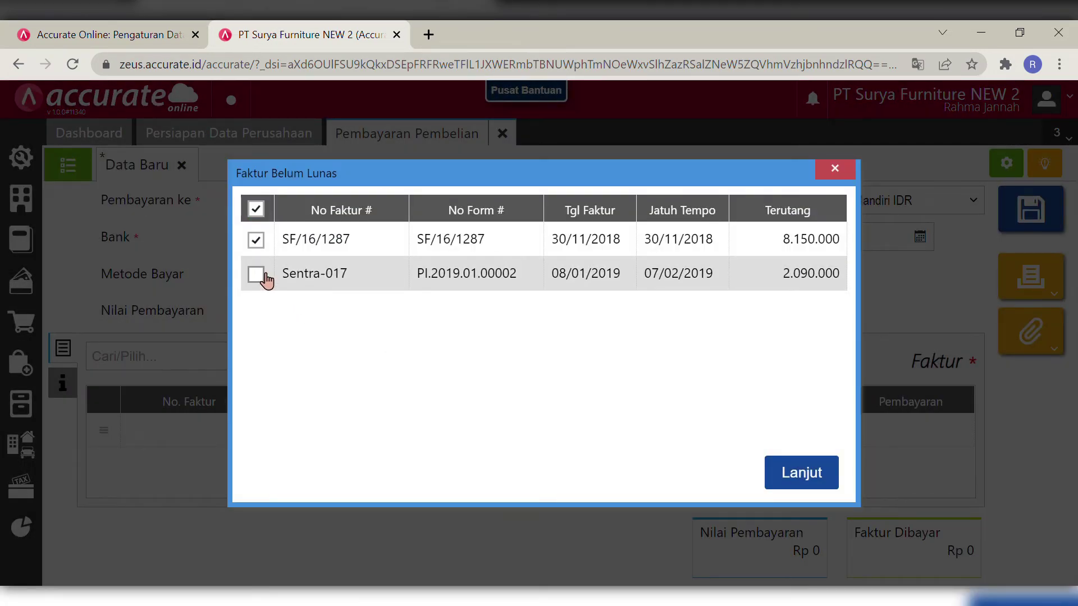
pyautogui.click(807, 472)
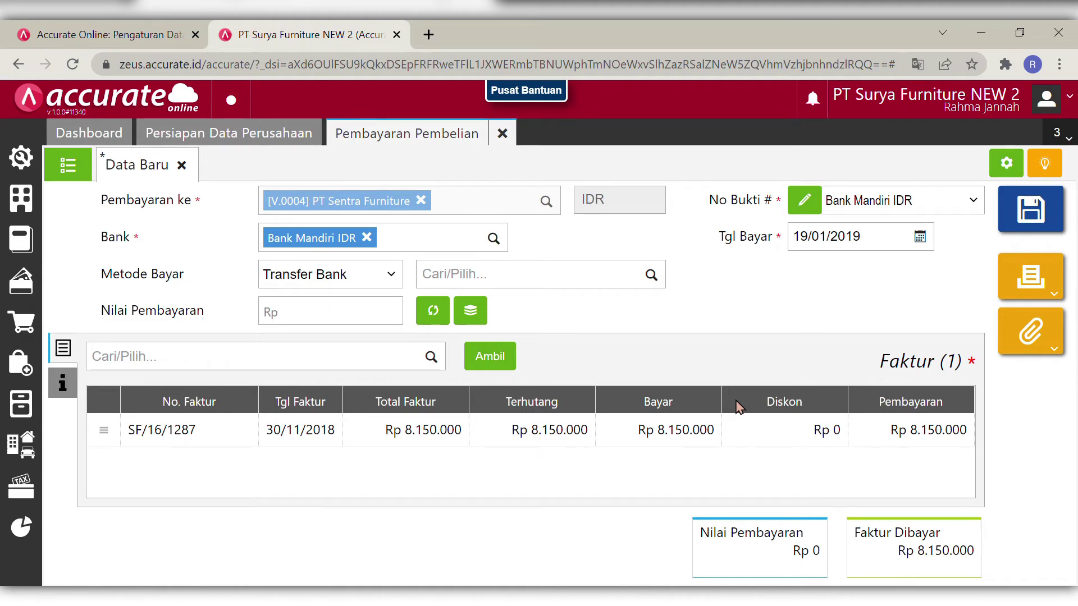
# - Add a discount of -1.850.000 on account [110703] Kelebihan Pembayaran to the invoice, and fill the payment amount (Nilai Pembayaran) by automatic calculation
pyautogui.click(672, 437)
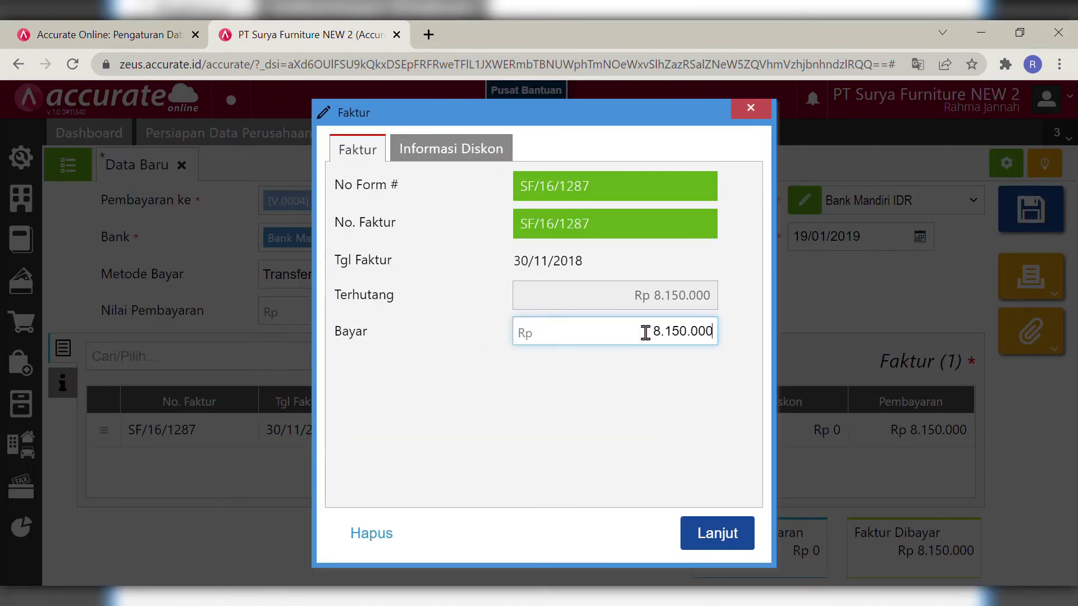
pyautogui.click(483, 151)
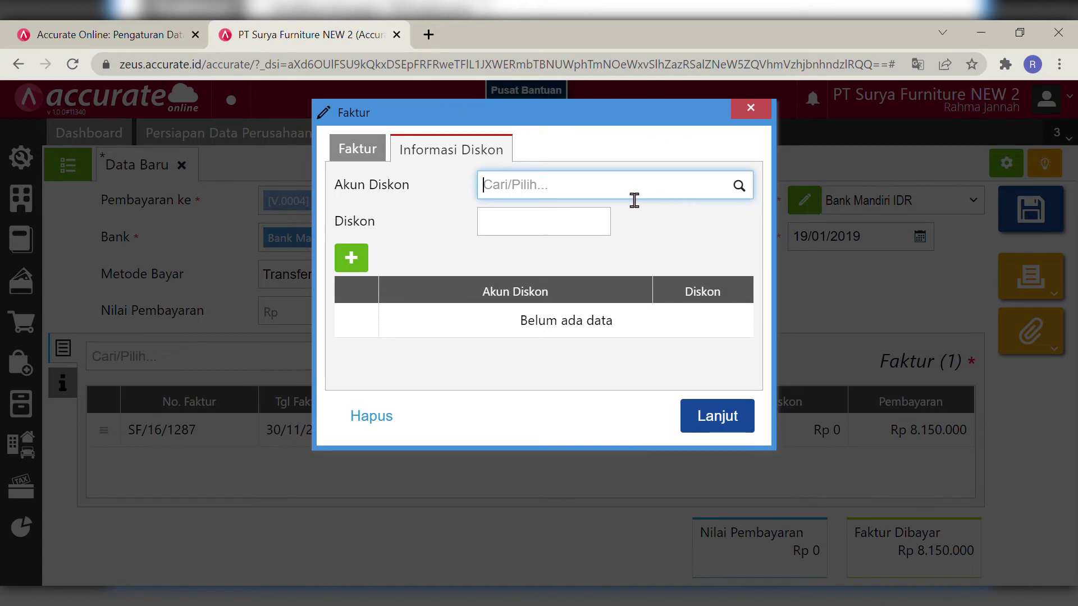
pyautogui.write('Kele')
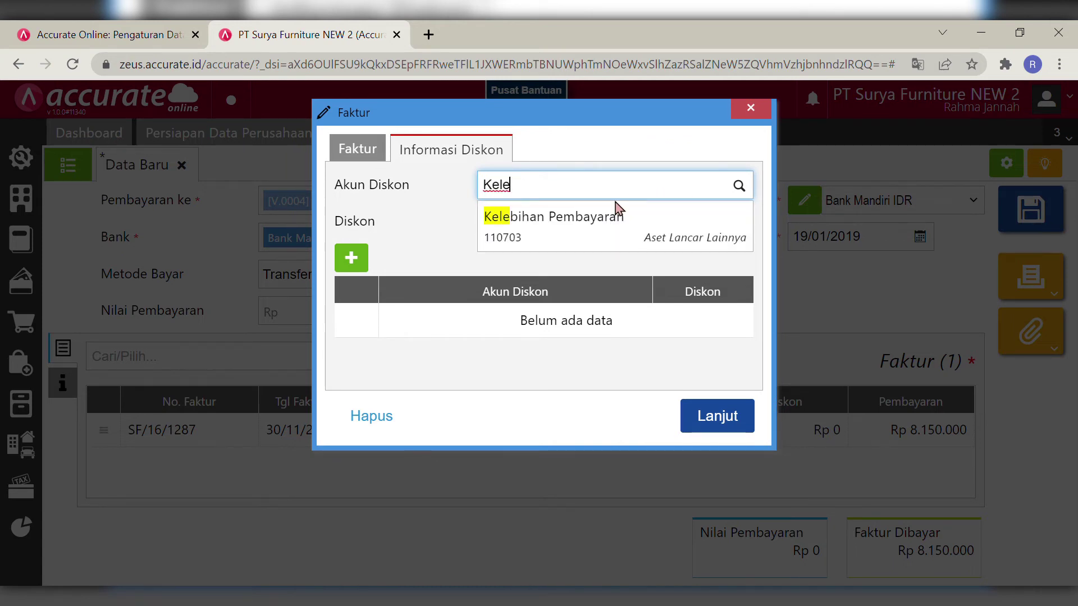
pyautogui.click(597, 236)
pyautogui.click(579, 235)
pyautogui.write('-1.')
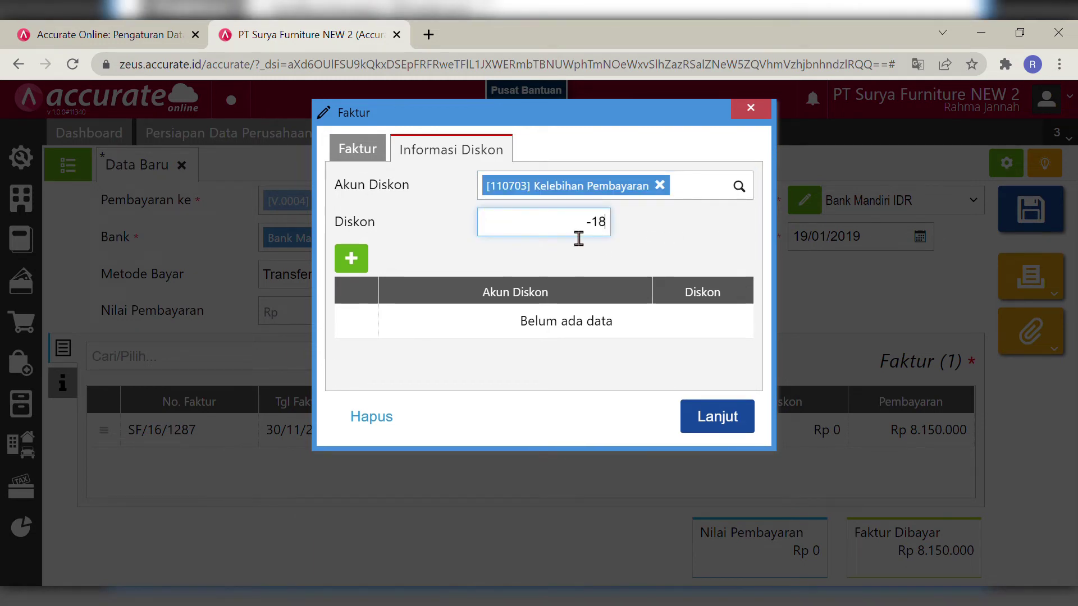
pyautogui.write('850.000')
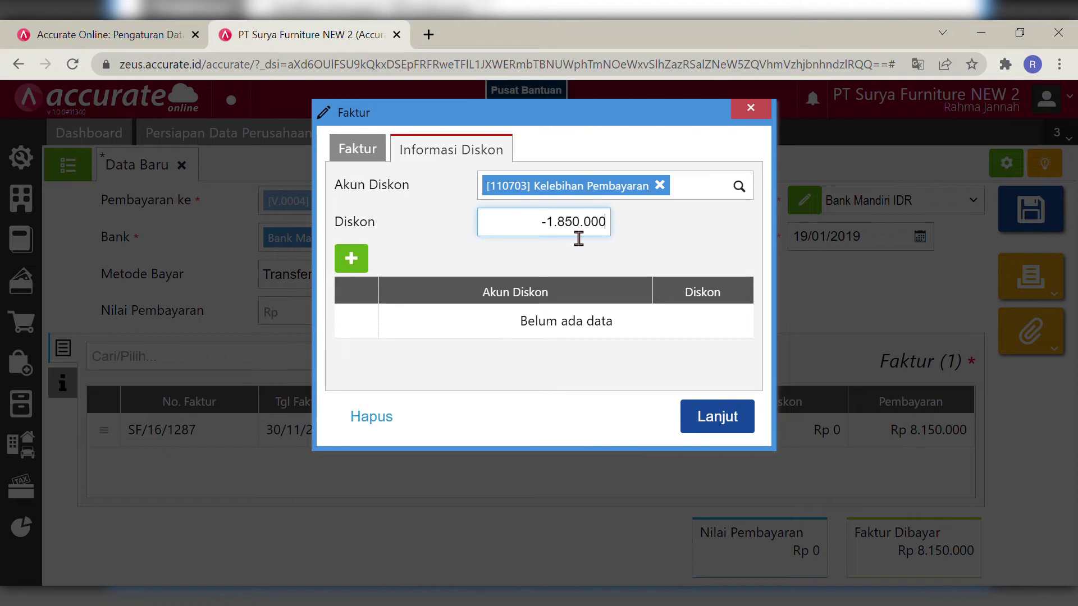
pyautogui.click(513, 253)
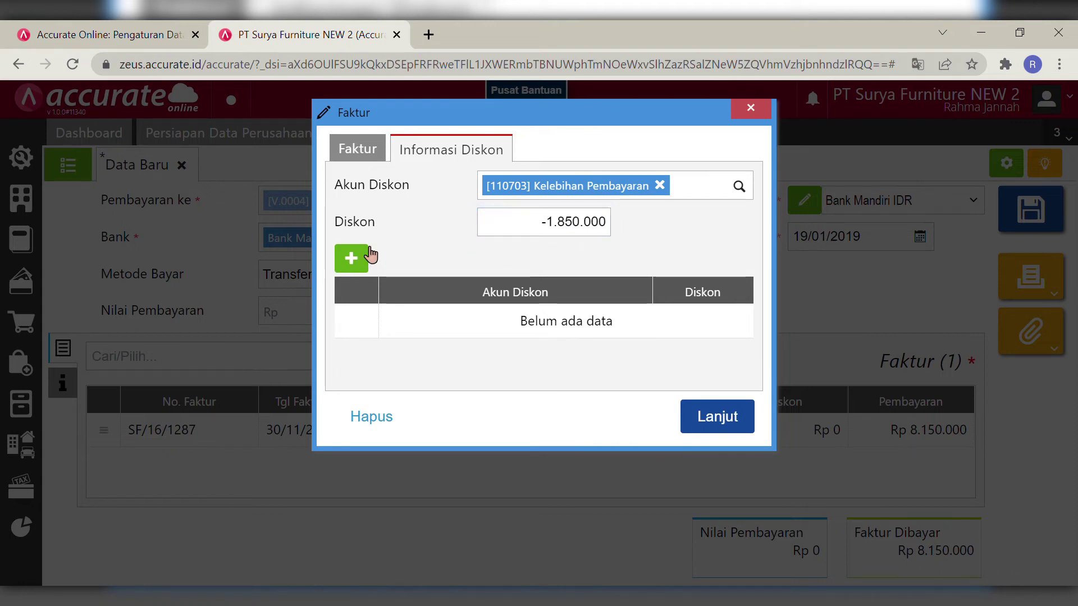
pyautogui.click(355, 258)
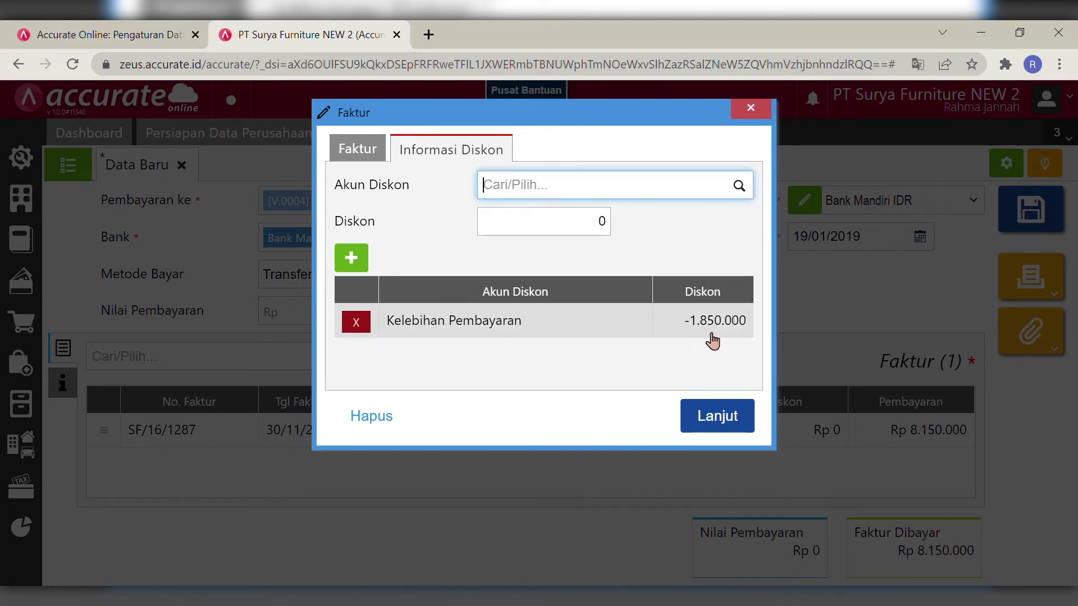
pyautogui.click(718, 424)
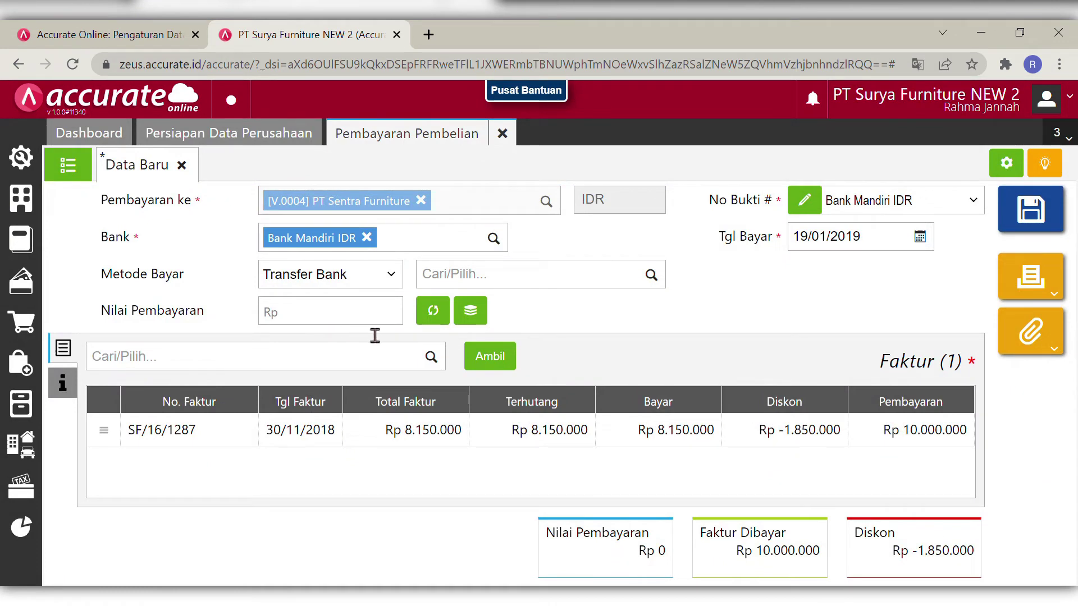
pyautogui.click(434, 312)
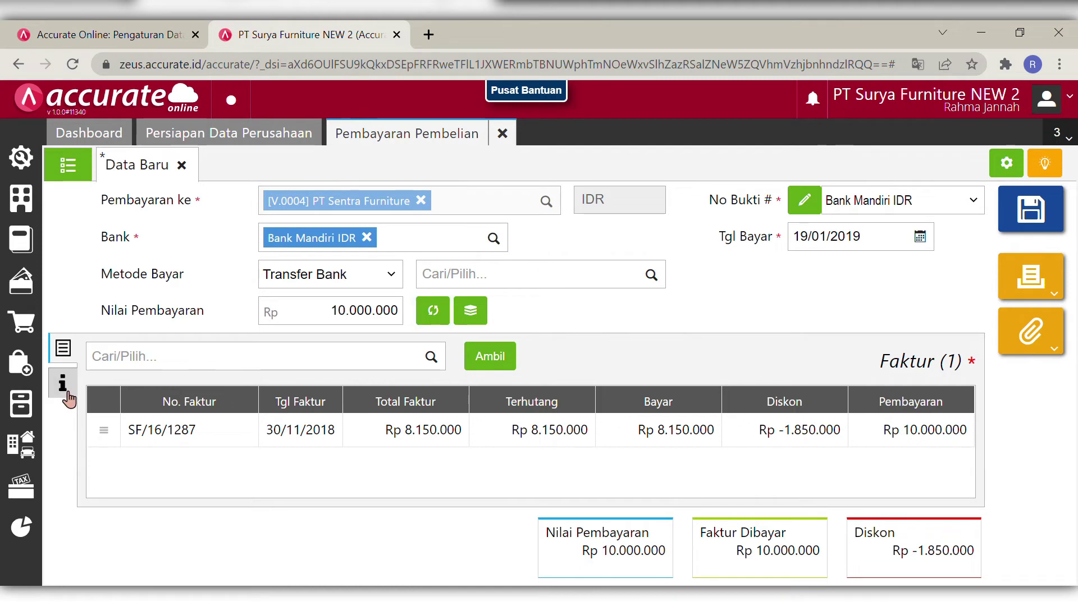
# - Enter the payment note (Keterangan) "Pelunasan hutang dengan kelebihan pembayaran", review the invoice line, and save the payment
pyautogui.click(64, 387)
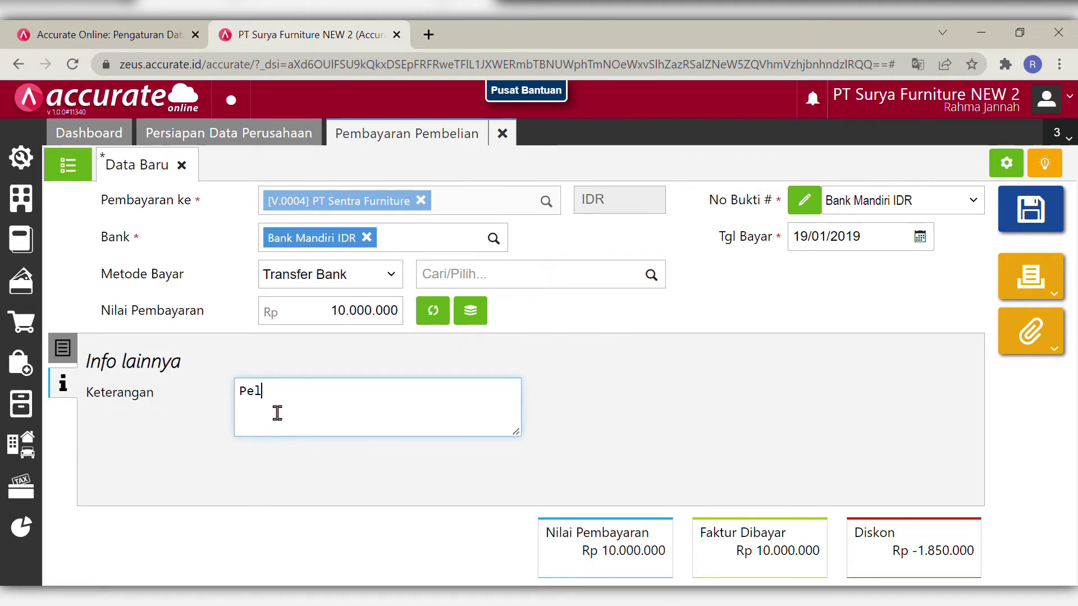
pyautogui.write('Pelunasan hutang den')
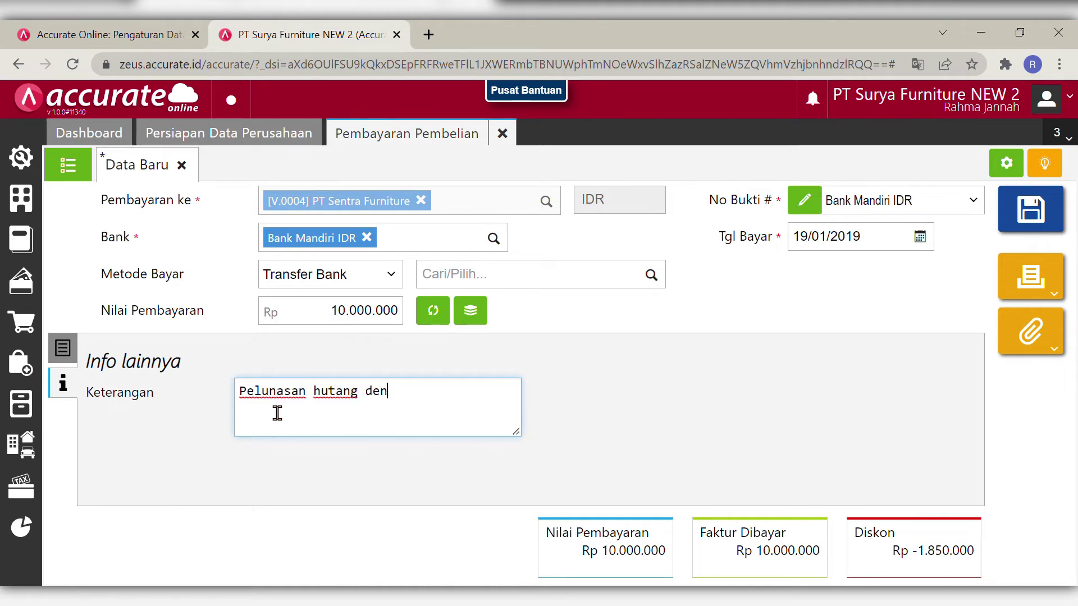
pyautogui.write('gan kee')
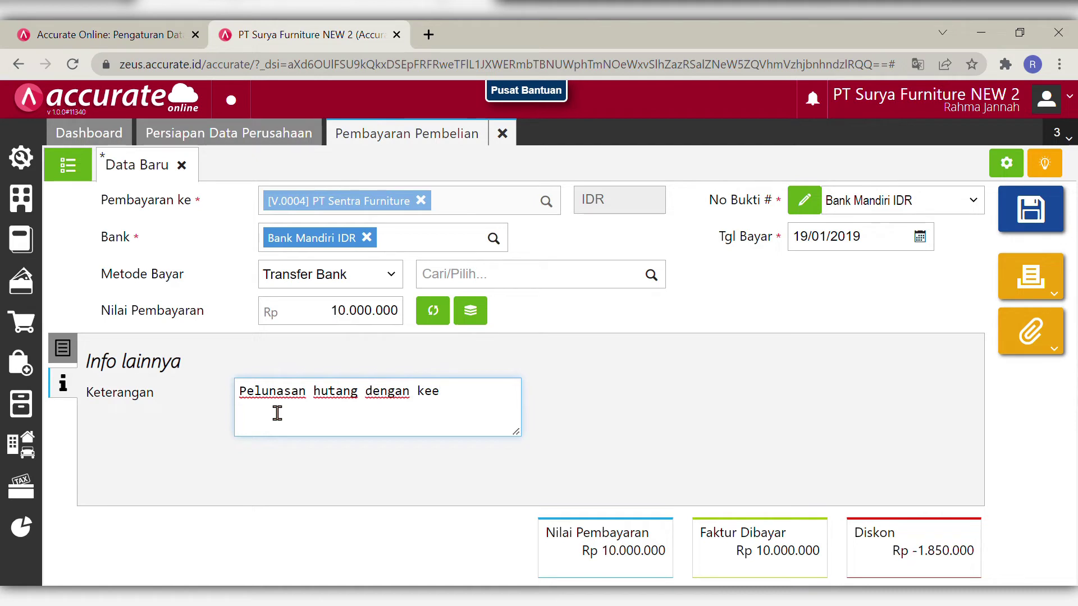
pyautogui.press('BackSpace')
pyautogui.write('lebihan pembayaran')
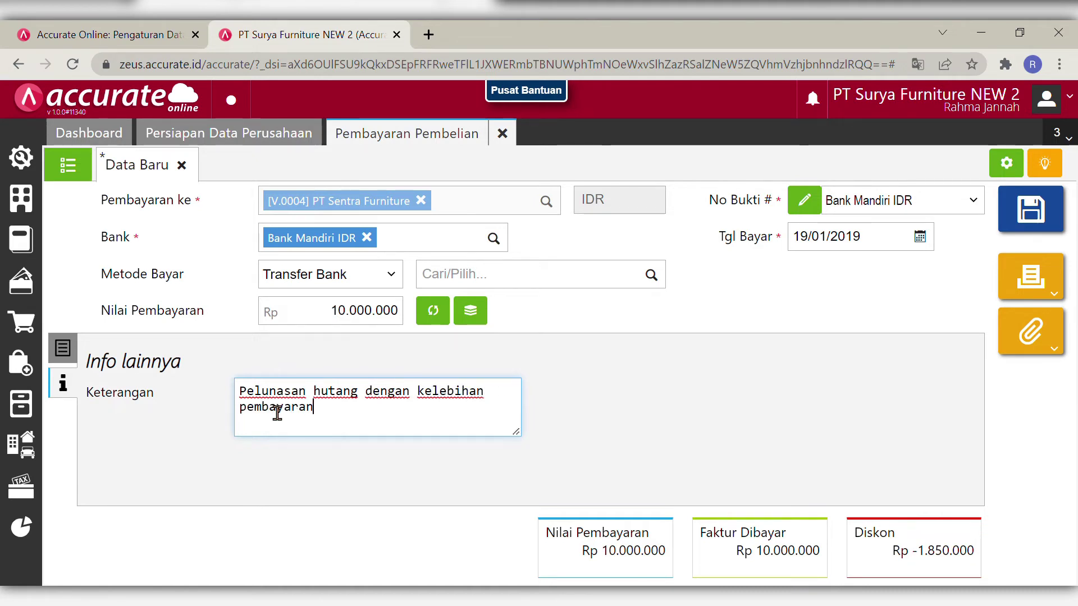
pyautogui.click(644, 440)
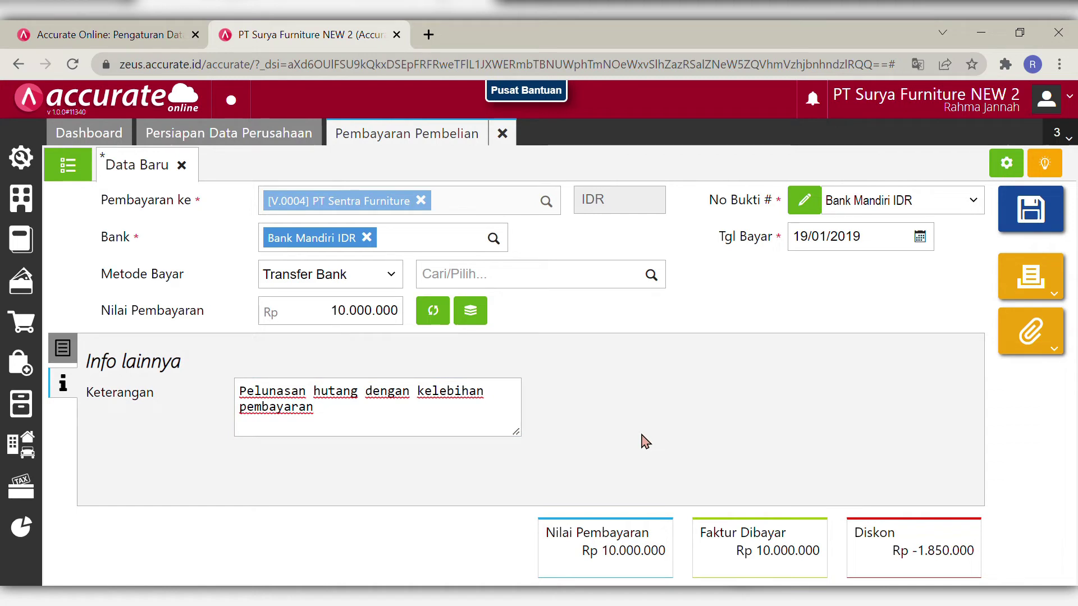
pyautogui.click(67, 357)
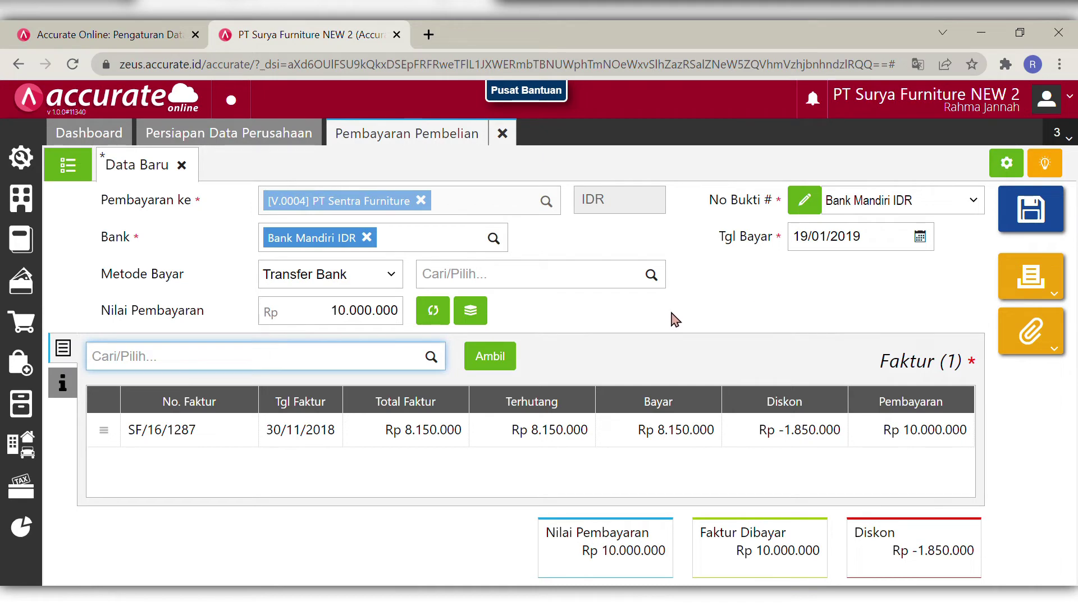
pyautogui.click(1022, 228)
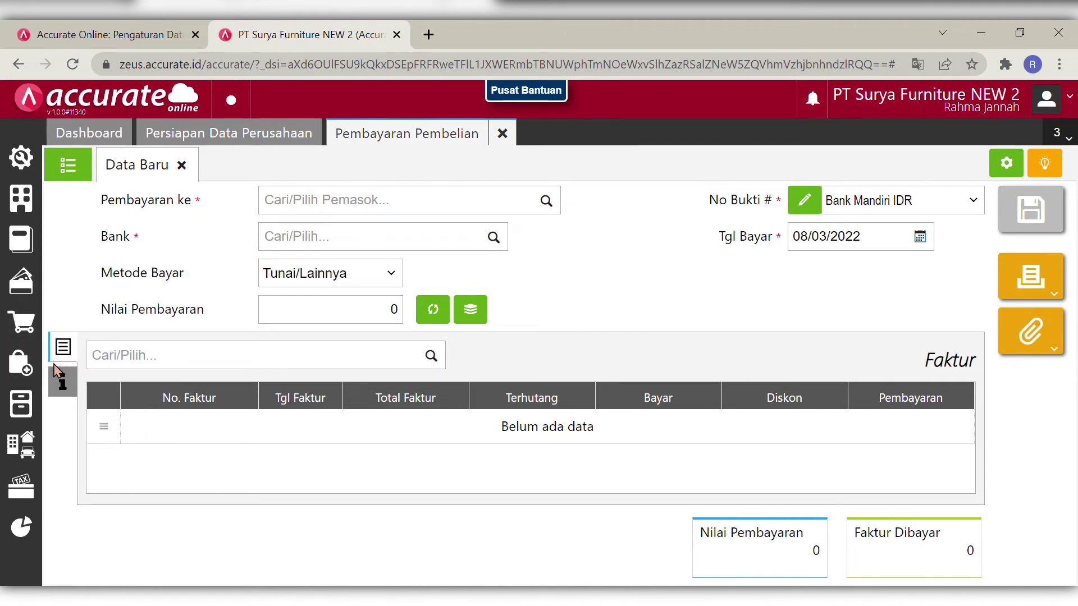
# - Start a new purchase invoice (Faktur Pembelian) for the supplier Pemasok Umum
pyautogui.click(22, 363)
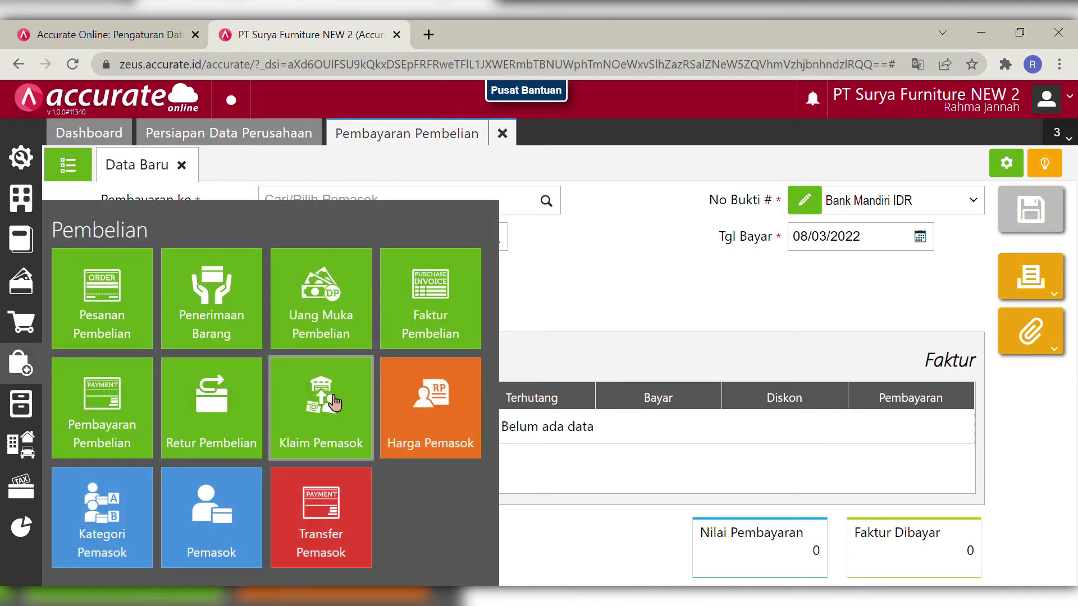
pyautogui.click(404, 333)
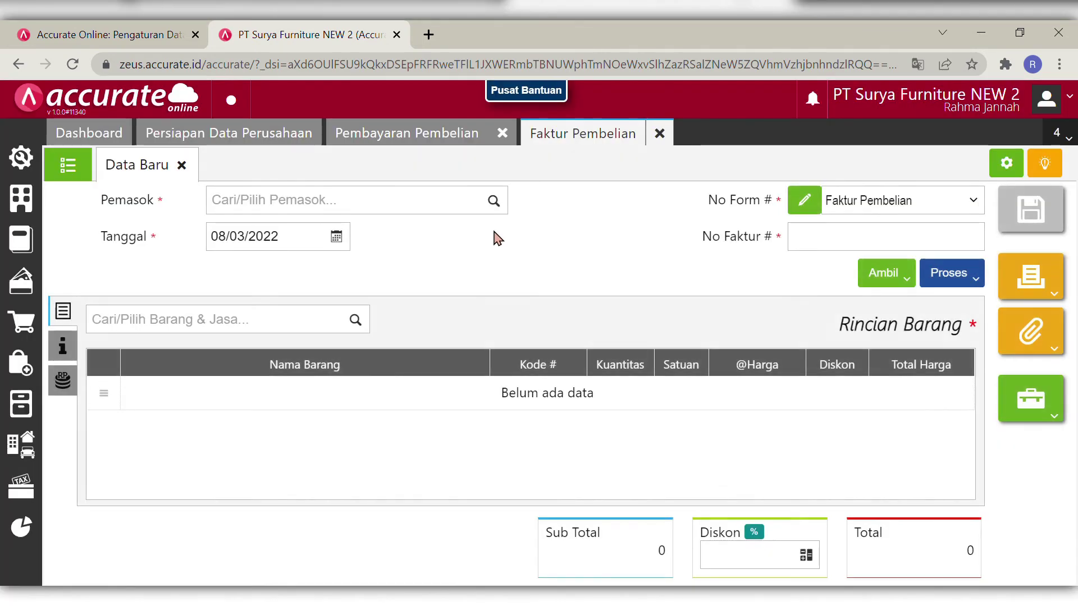
pyautogui.write('pe')
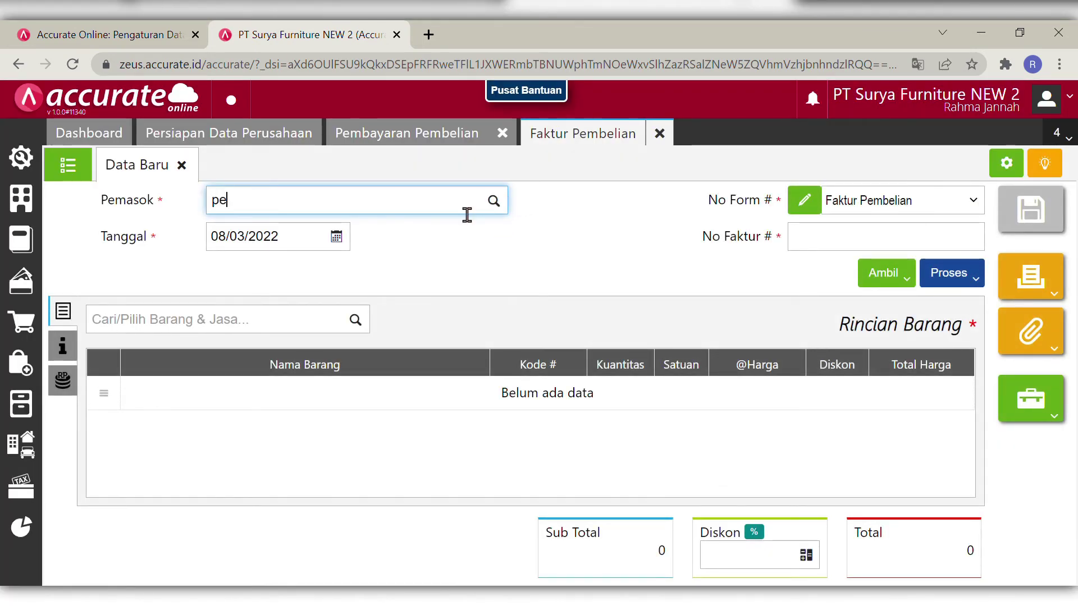
pyautogui.click(409, 248)
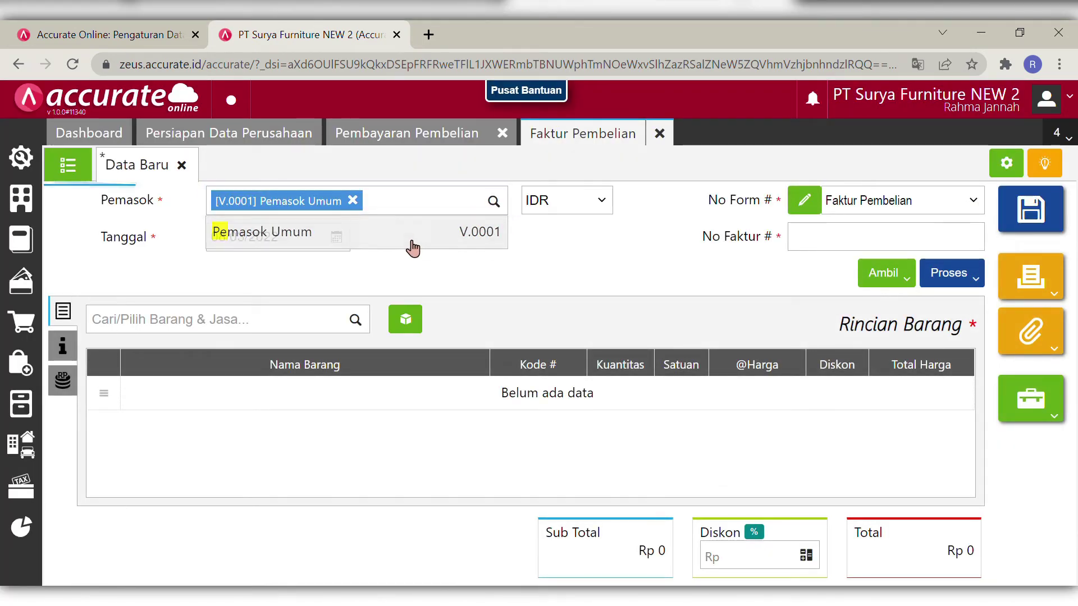
# - Set the purchase invoice's date (Tanggal) to 21/01/2019 and its invoice number (No Faktur) to 12667
pyautogui.click(308, 250)
pyautogui.press('BackSpace')
pyautogui.write('21/')
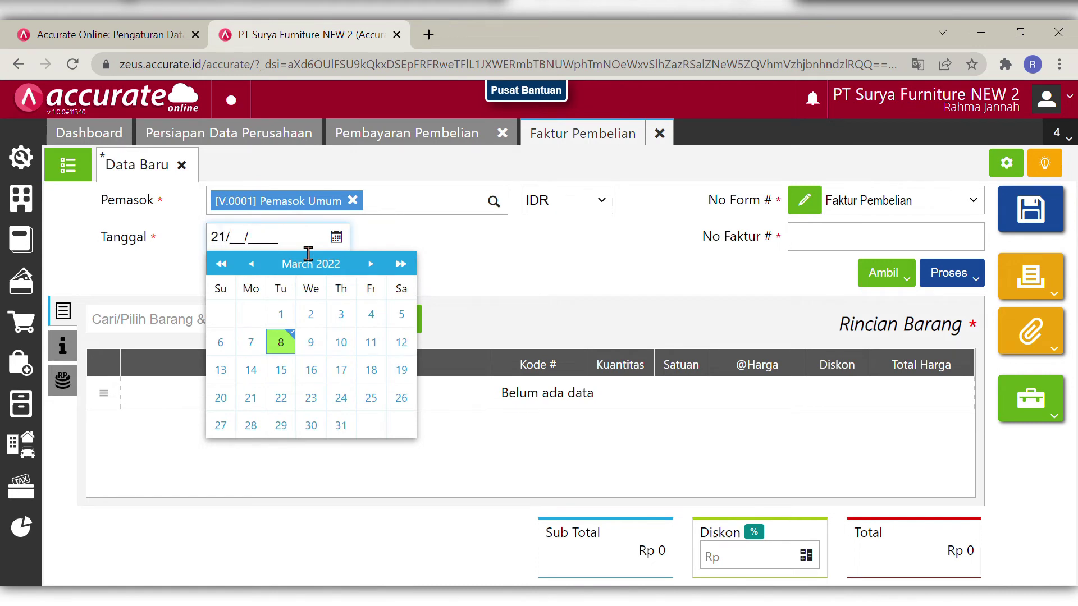
pyautogui.write('01/2019')
pyautogui.click(475, 292)
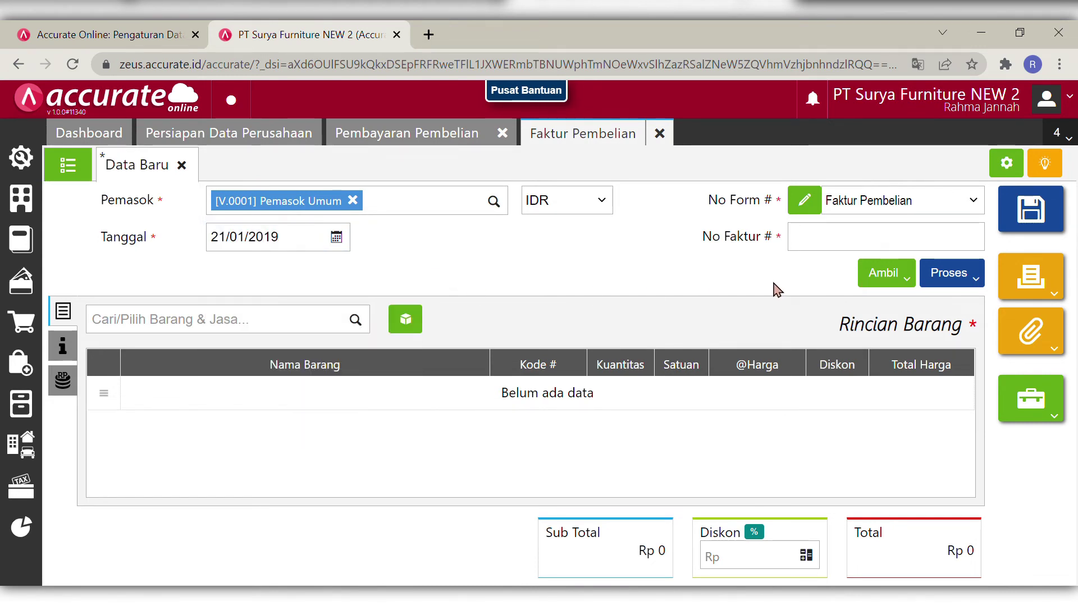
pyautogui.click(837, 257)
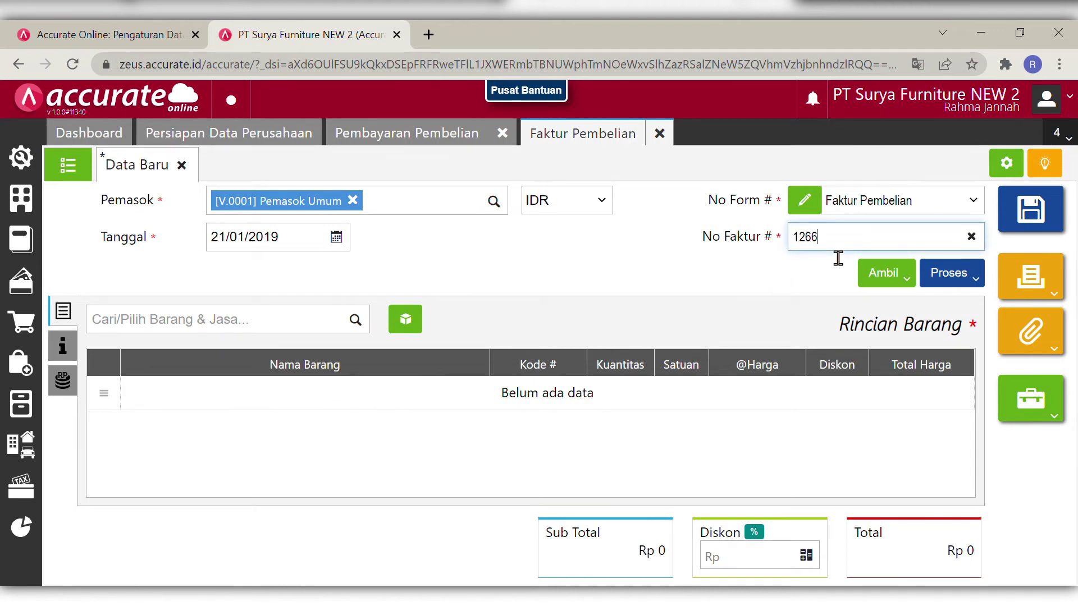
pyautogui.click(585, 320)
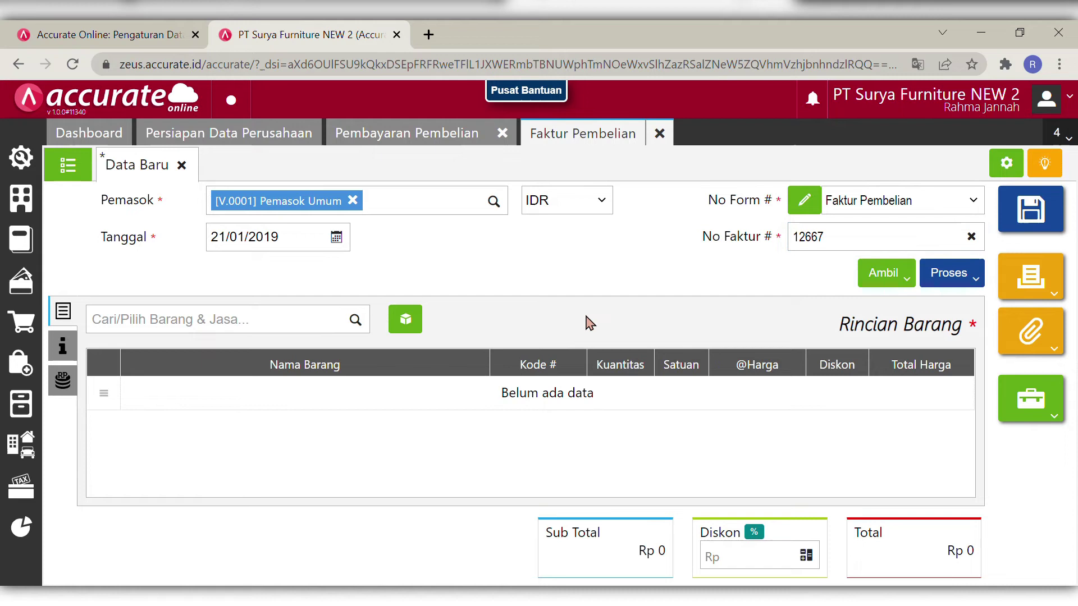
# - Add the item Meja Bundar to the invoice with a quantity of 20 PCS and a unit price of 100.000
pyautogui.click(320, 333)
pyautogui.write('meja')
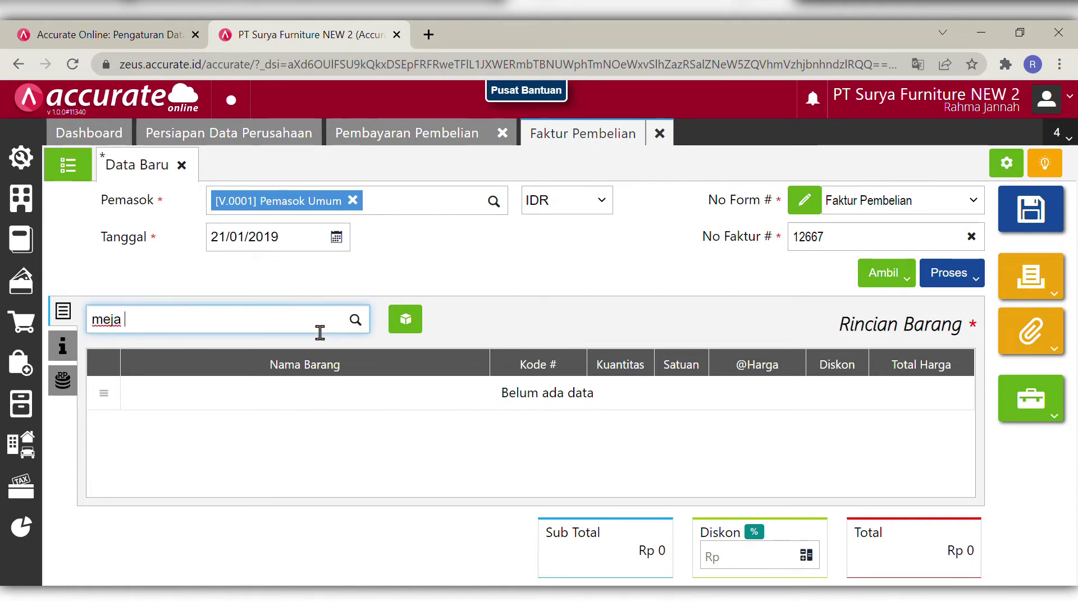
pyautogui.write(' bun')
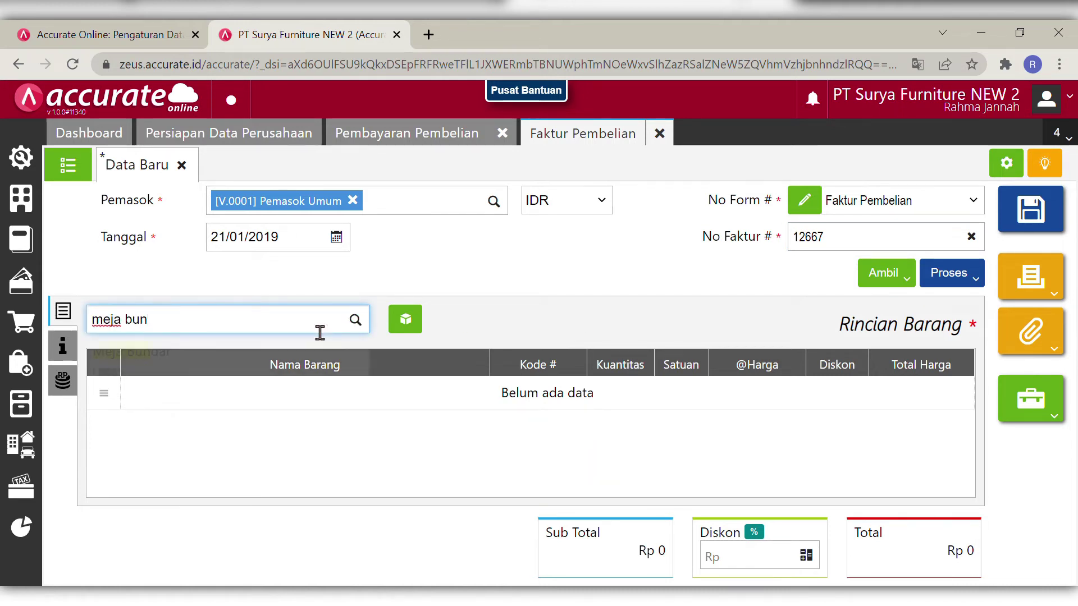
pyautogui.click(279, 350)
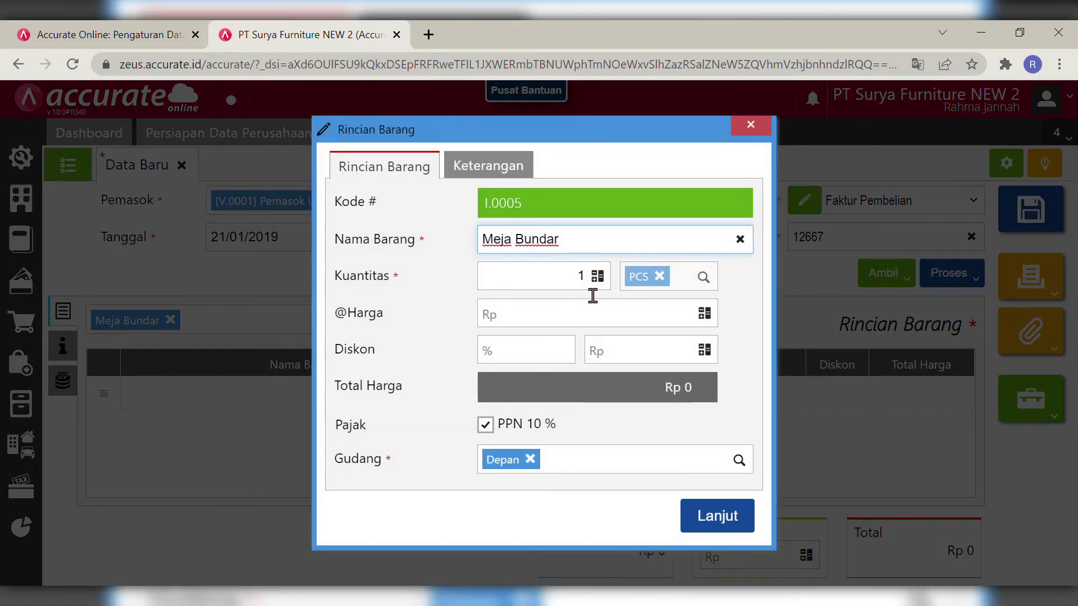
pyautogui.click(596, 280)
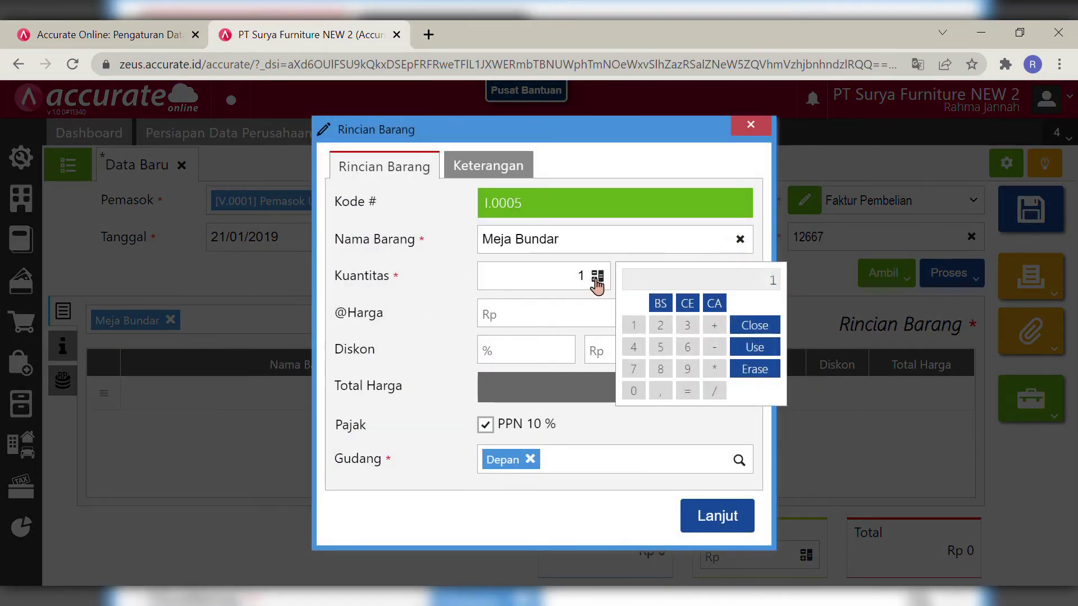
pyautogui.click(597, 281)
pyautogui.press('BackSpace')
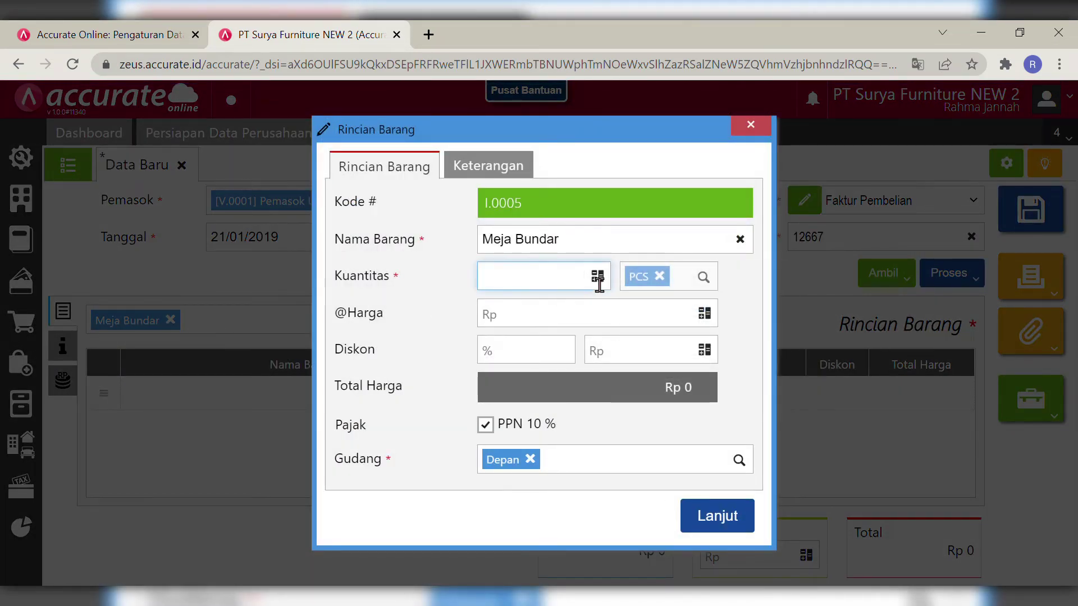
pyautogui.write('20')
pyautogui.click(649, 332)
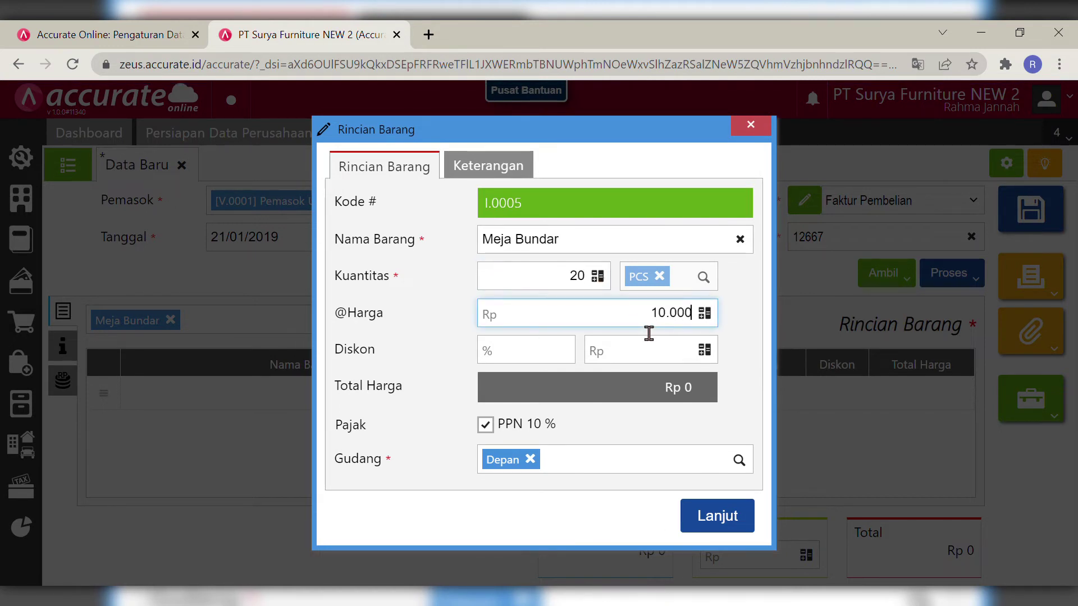
pyautogui.click(732, 388)
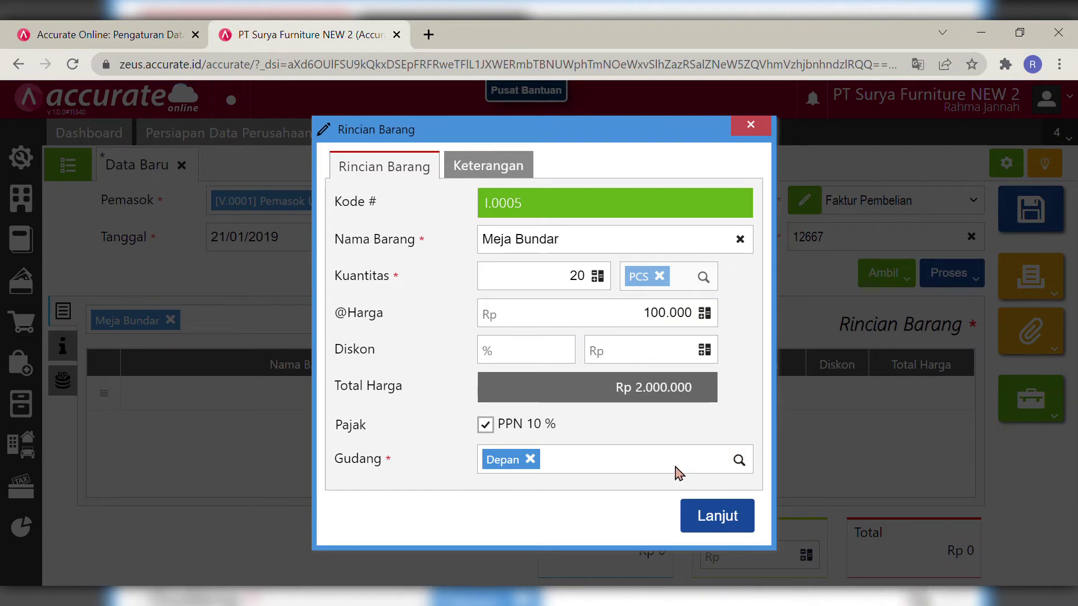
pyautogui.click(733, 514)
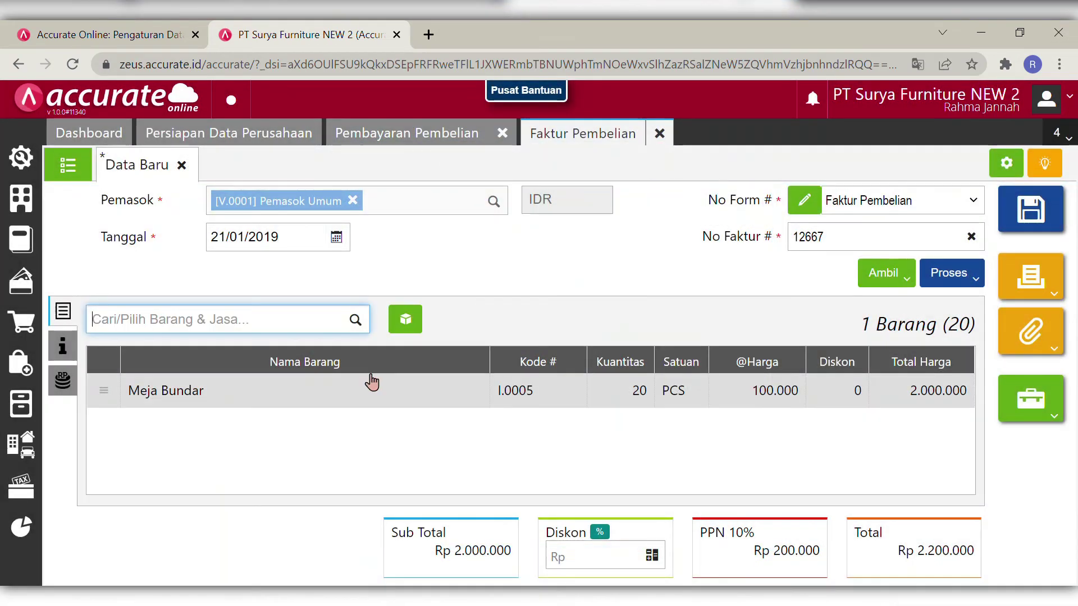
# - Set the delivery date (Tgl Pengiriman) in the invoice's additional information to 21/01/2019
pyautogui.click(74, 351)
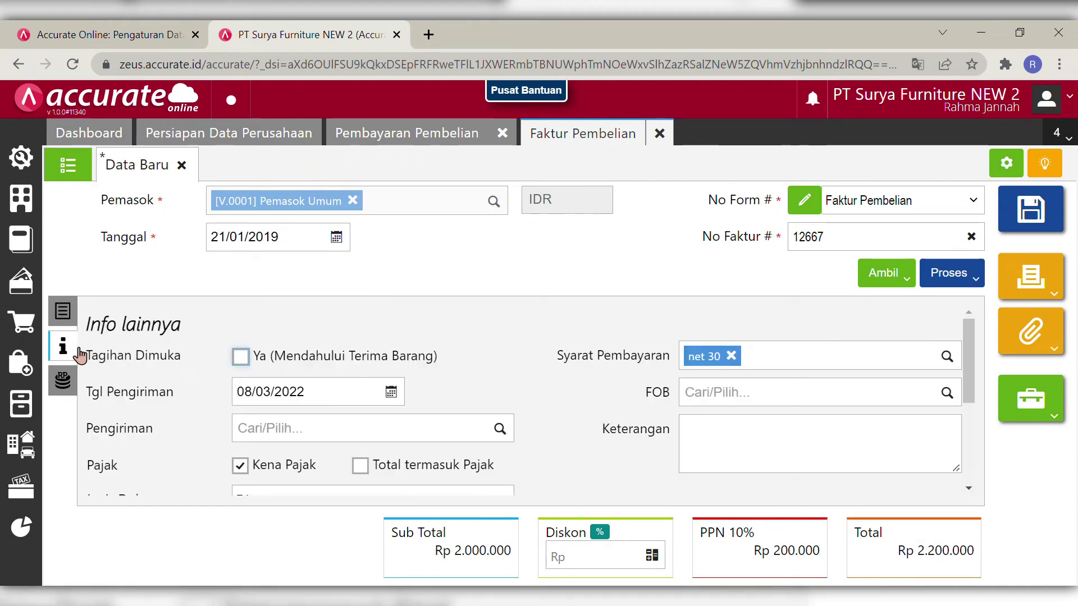
pyautogui.press('Tab')
pyautogui.press('BackSpace')
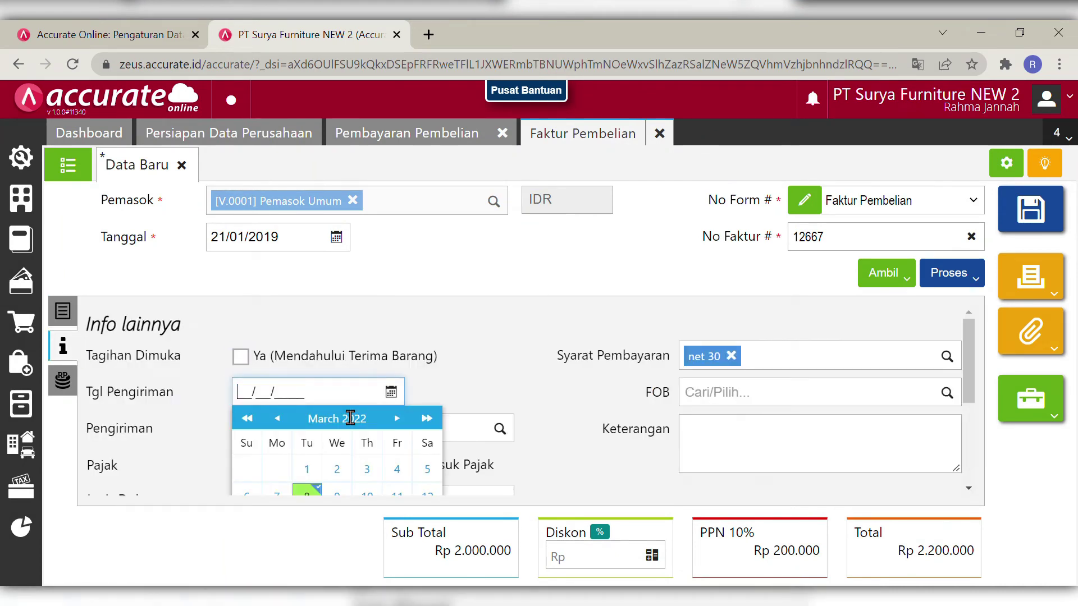
pyautogui.write('21/01/2019')
# - Enter the invoice note (Keterangan) "Pembelian secara tunai" and look over the remaining additional information
pyautogui.click(809, 436)
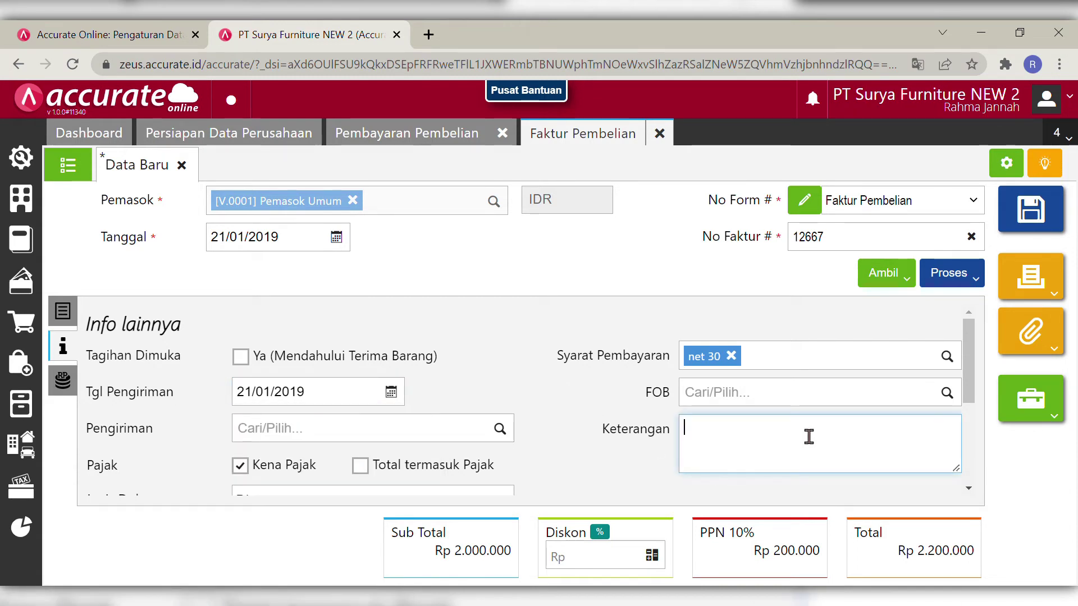
pyautogui.write('Pembelian seva')
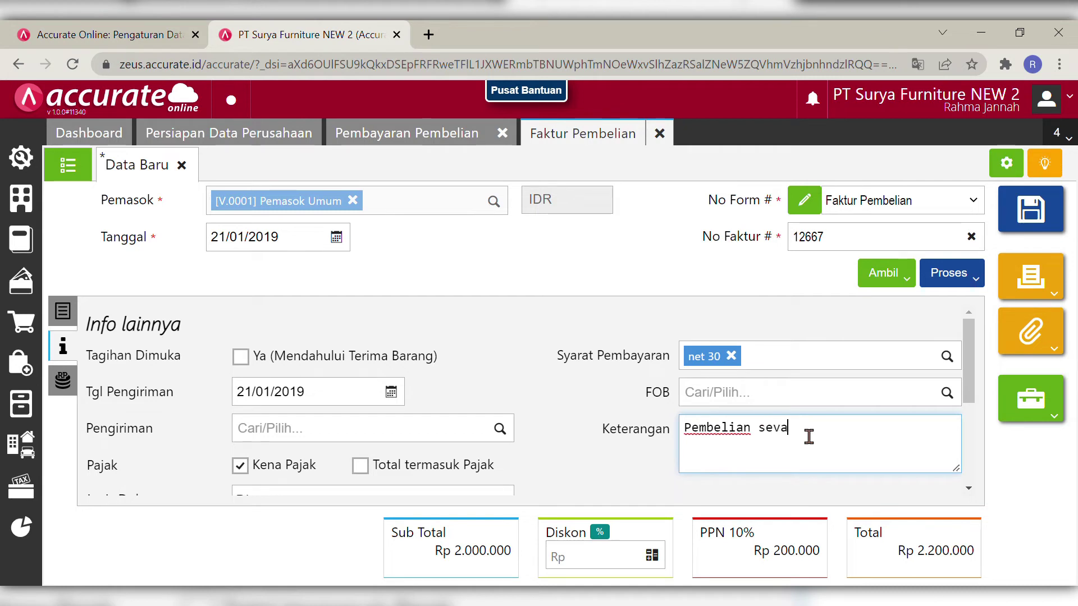
pyautogui.press('BackSpace')
pyautogui.press('BackSpace')
pyautogui.write('cara tunai')
pyautogui.click(574, 334)
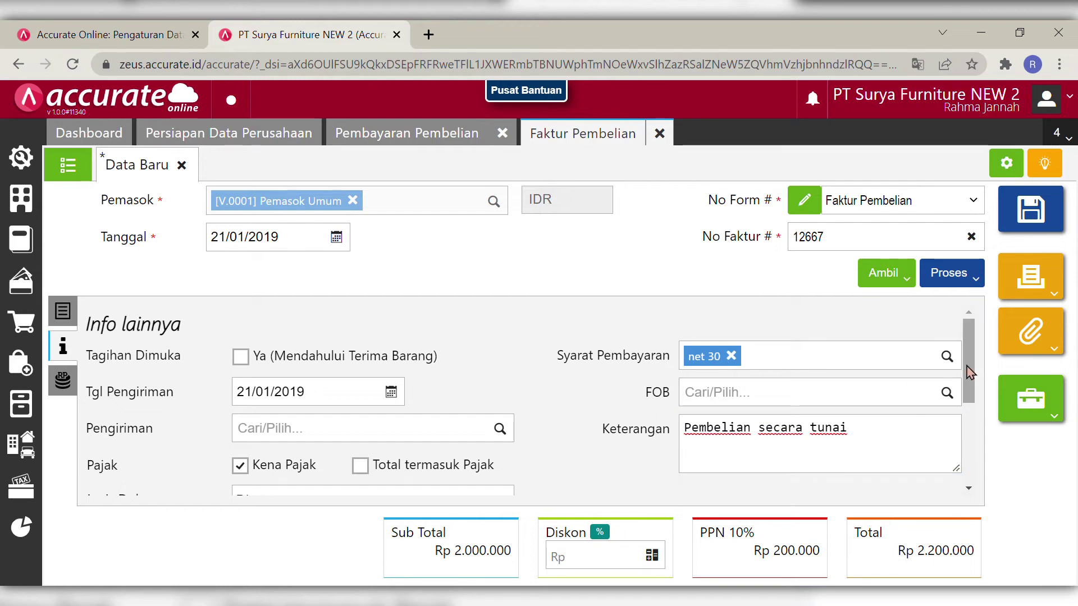
pyautogui.moveTo(967, 373); pyautogui.dragTo(967, 465)
pyautogui.scroll(3, 934, 359)
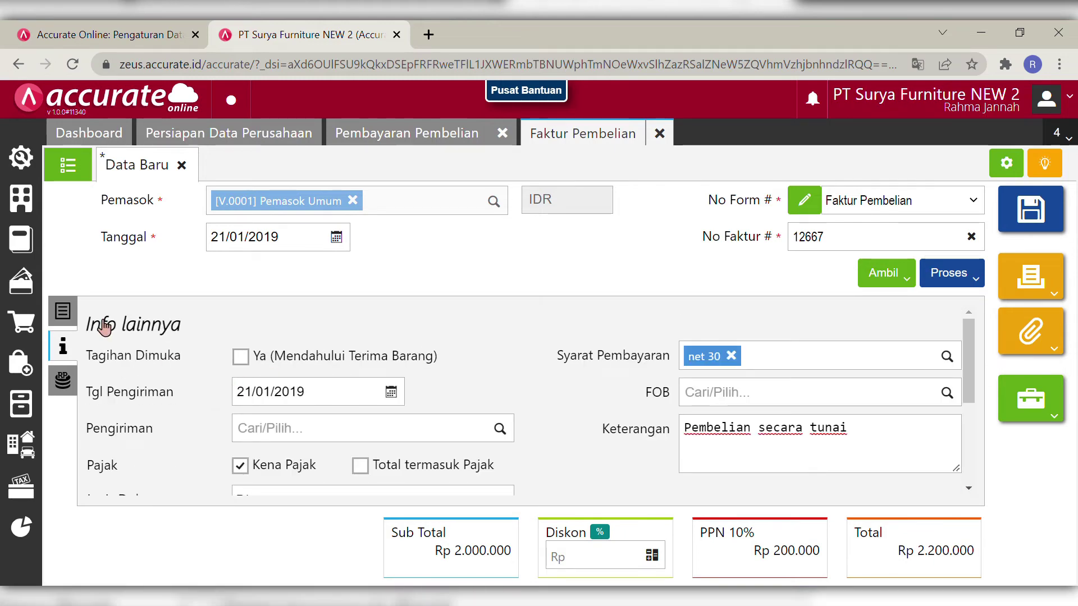
# - Review the Meja Bundar item details, keep them as entered, and process the invoice into a payment (Pembayaran)
pyautogui.click(62, 310)
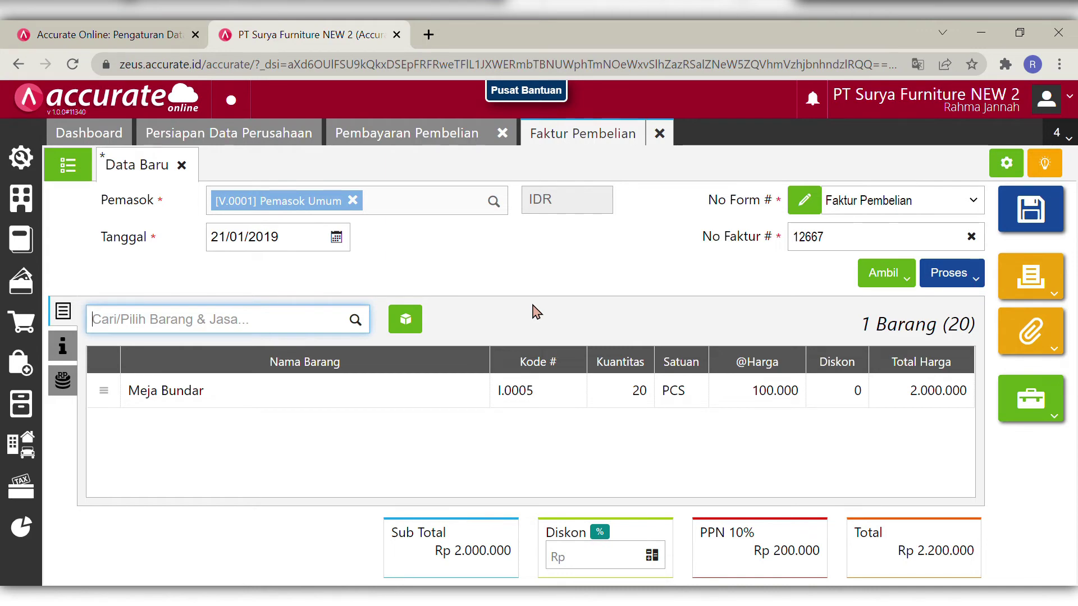
pyautogui.click(569, 391)
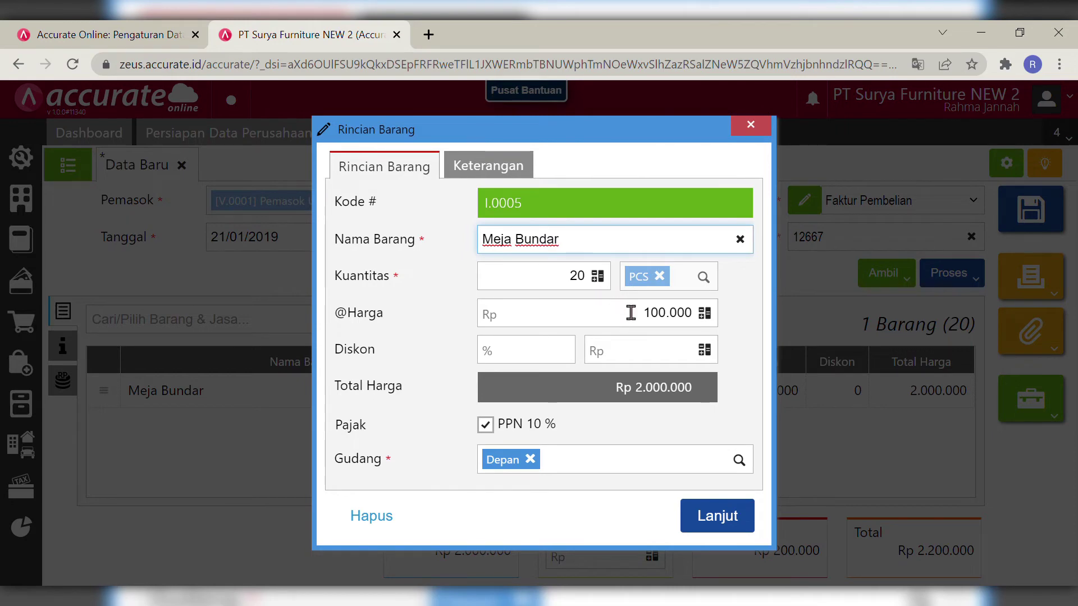
pyautogui.click(733, 526)
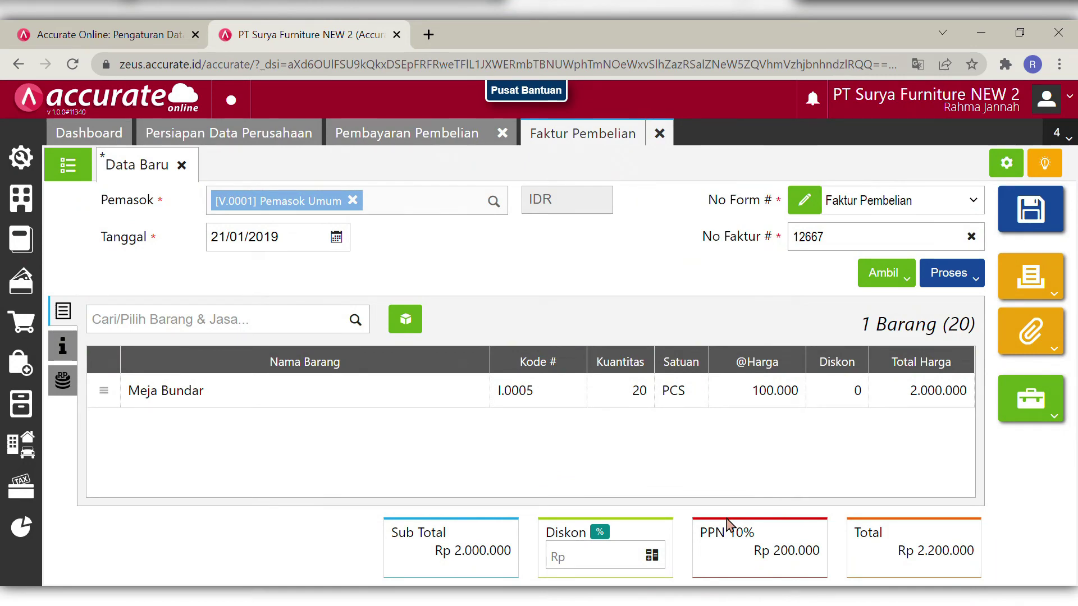
pyautogui.click(957, 279)
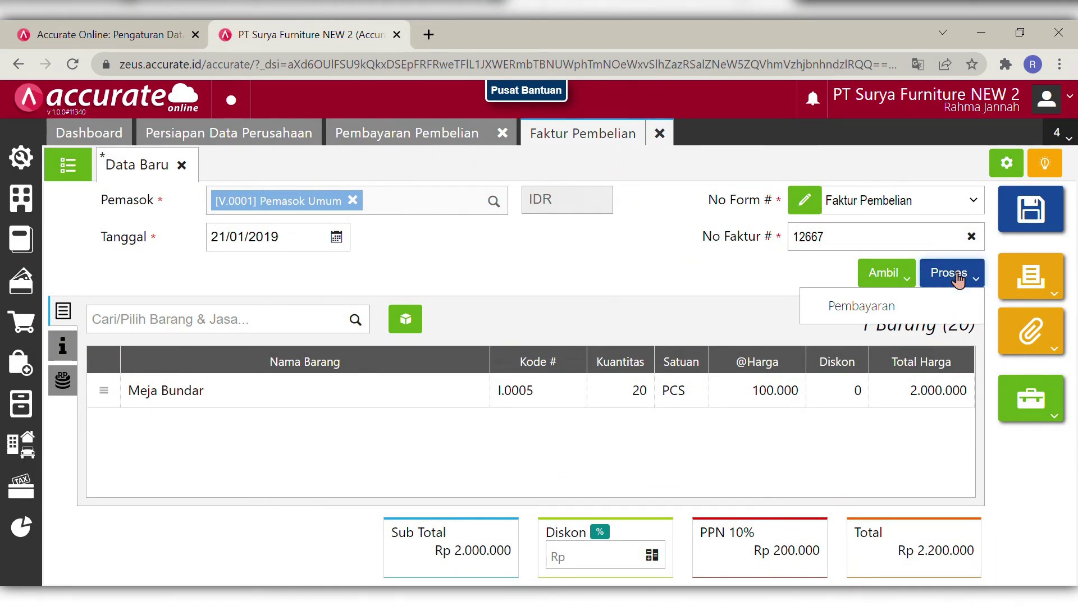
pyautogui.click(909, 308)
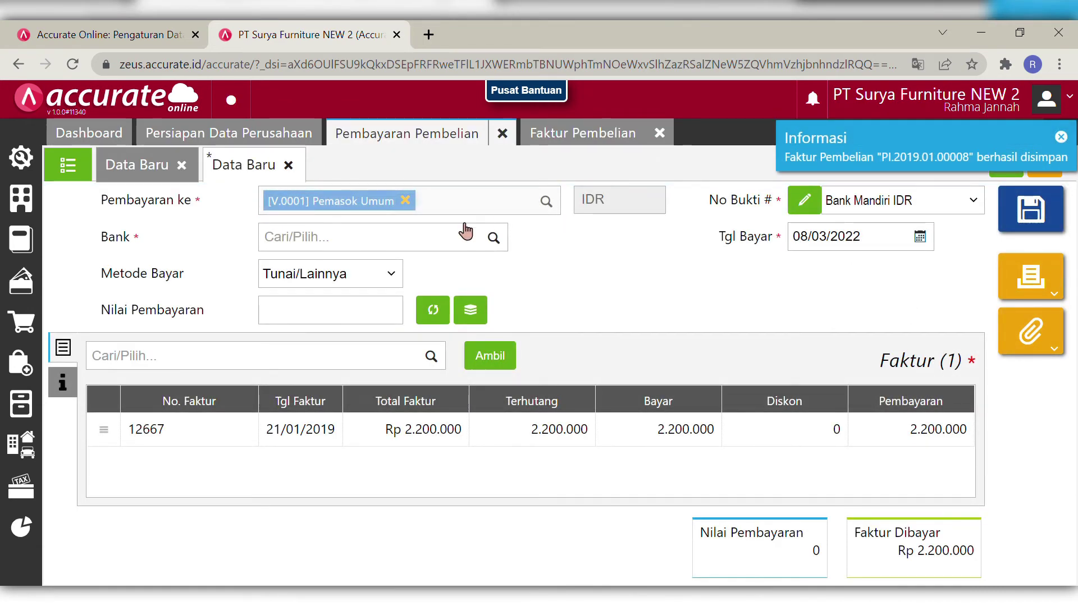
# - Set the payment's bank to Bank Mandiri IDR and its payment method (Metode Bayar) to Transfer Bank
pyautogui.click(452, 245)
pyautogui.write('man')
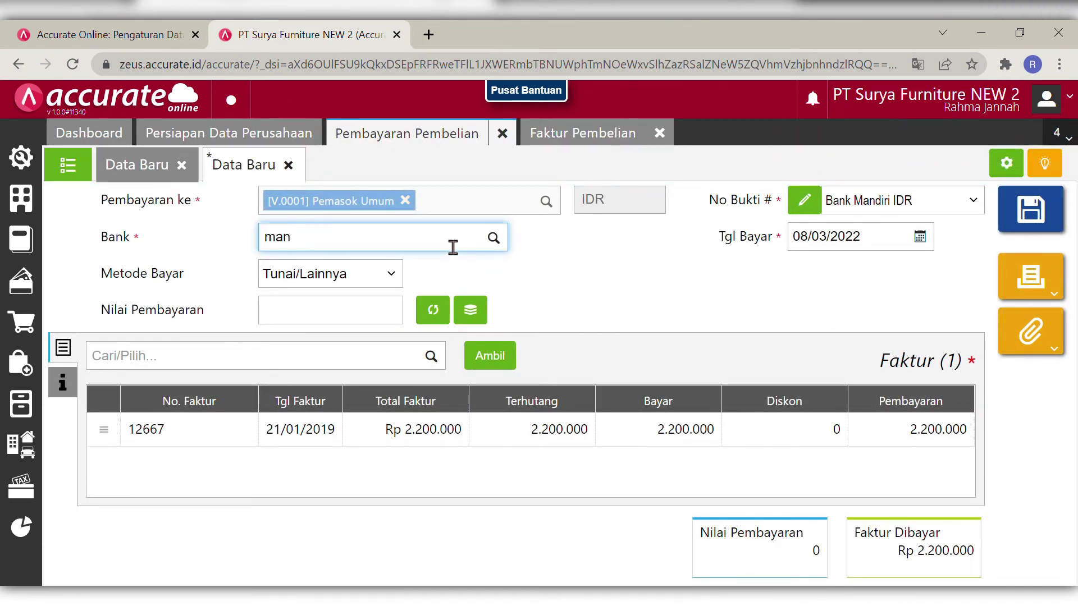
pyautogui.write('d')
pyautogui.click(420, 274)
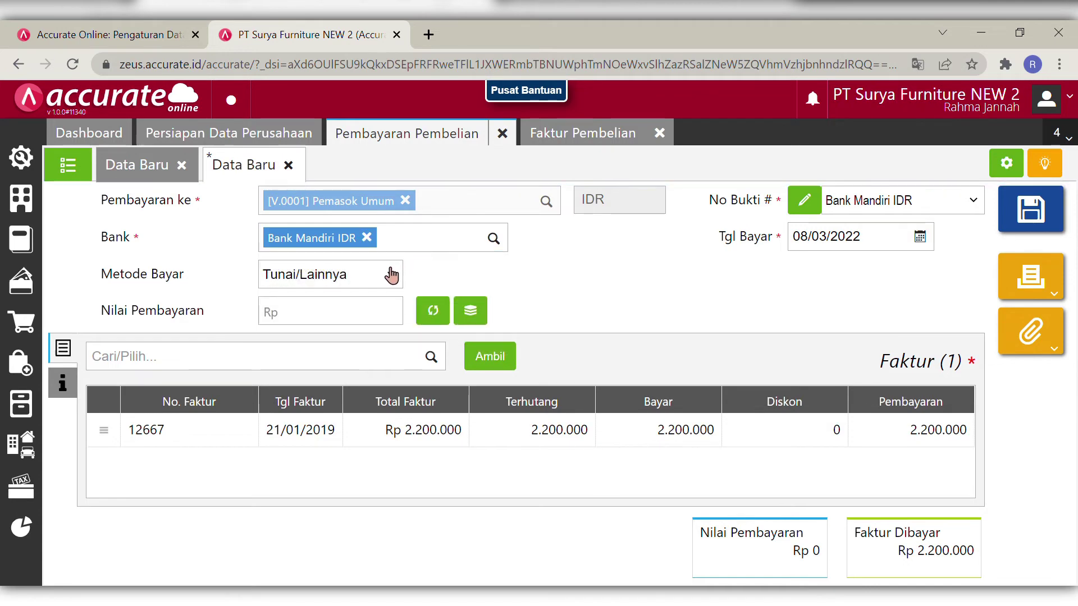
pyautogui.click(391, 275)
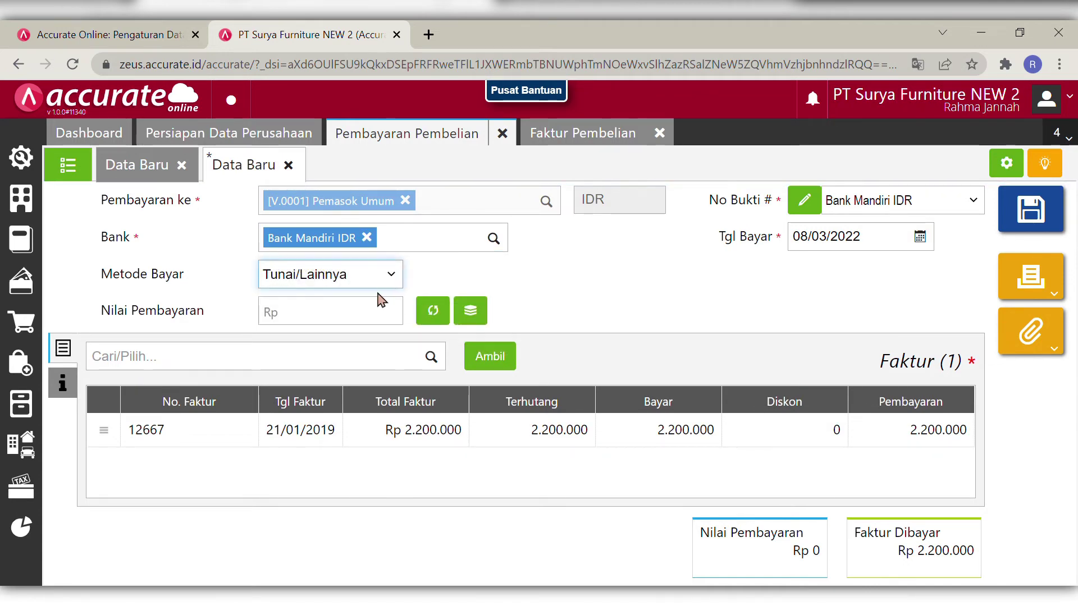
pyautogui.click(365, 330)
# - Set the payment date (Tgl Bayar) to 21/01/2019 and fill the payment amount (Nilai Pembayaran) by automatic calculation
pyautogui.click(887, 246)
pyautogui.press('BackSpace')
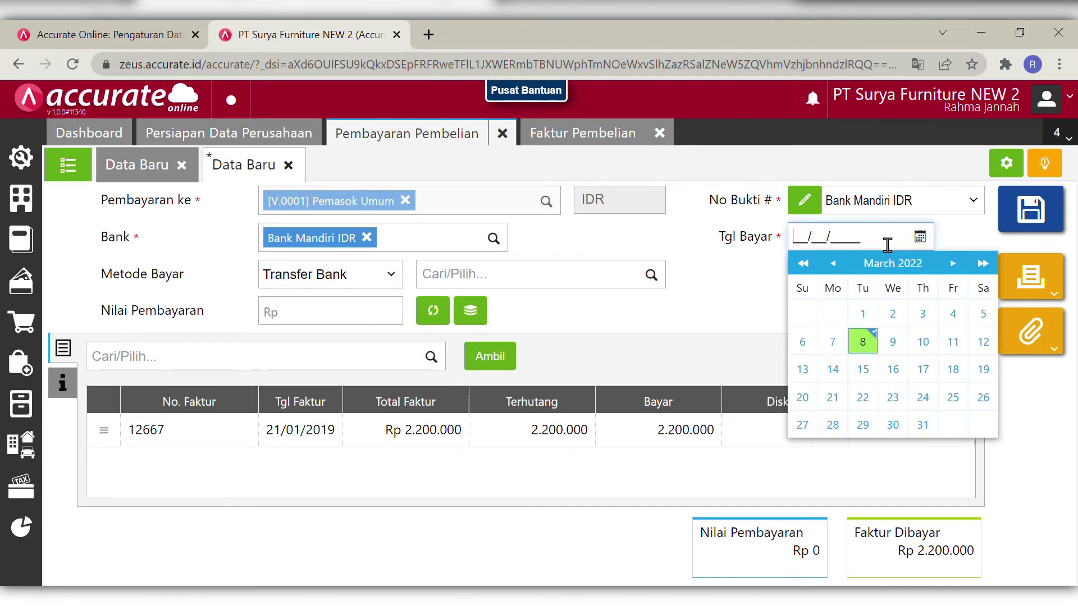
pyautogui.write('21/01/2109')
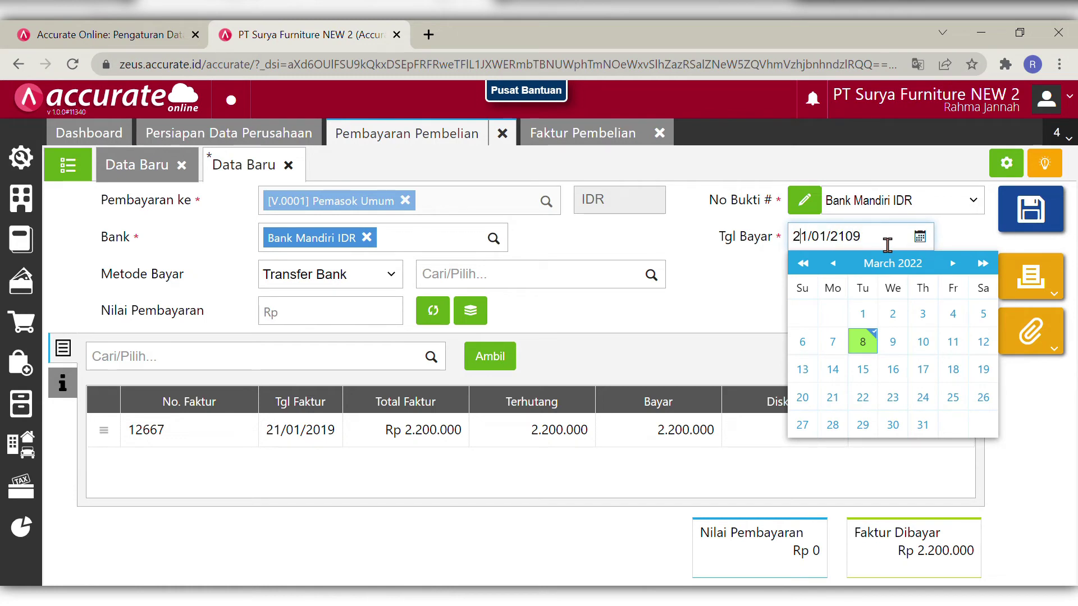
pyautogui.press('BackSpace')
pyautogui.press('BackSpace')
pyautogui.write('19')
pyautogui.click(645, 330)
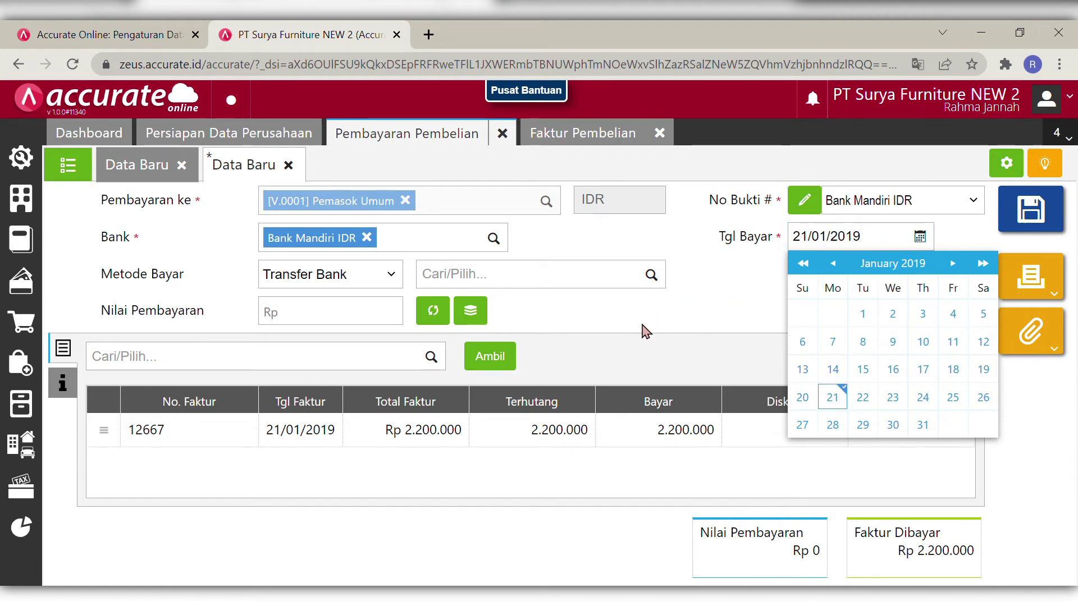
pyautogui.click(433, 310)
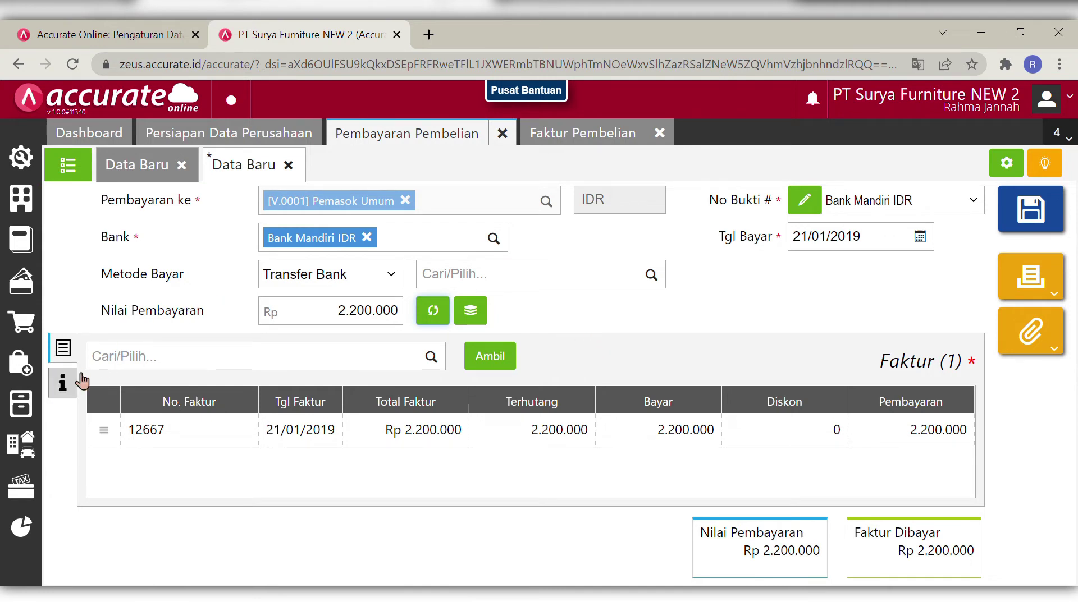
# - Enter the payment note (Keterangan) "Pembayaran pembelian secara tunai" in the additional information
pyautogui.click(64, 381)
pyautogui.click(247, 409)
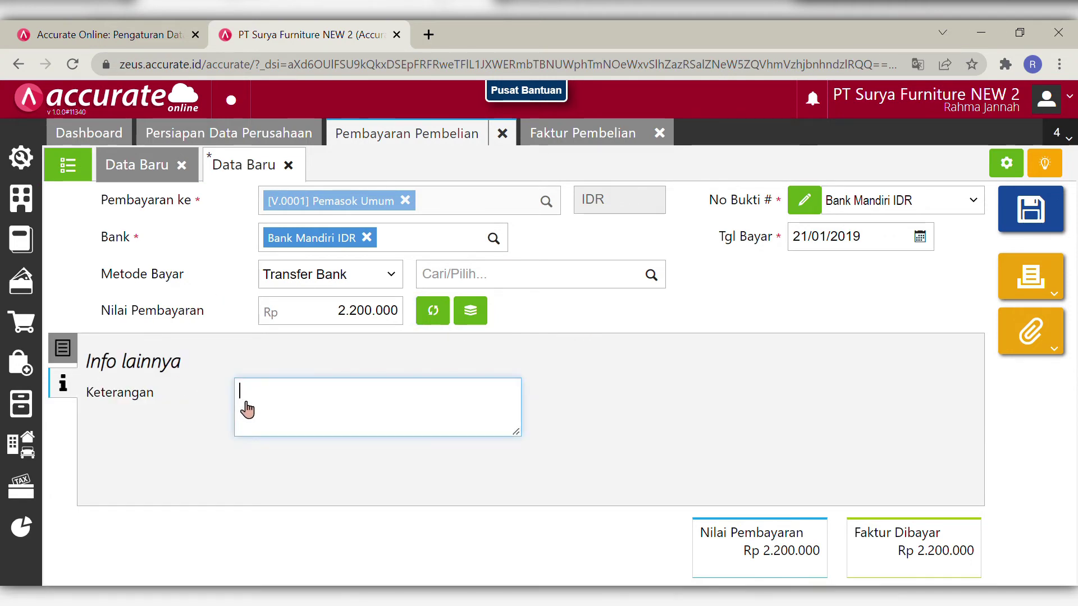
pyautogui.write('Pembaya')
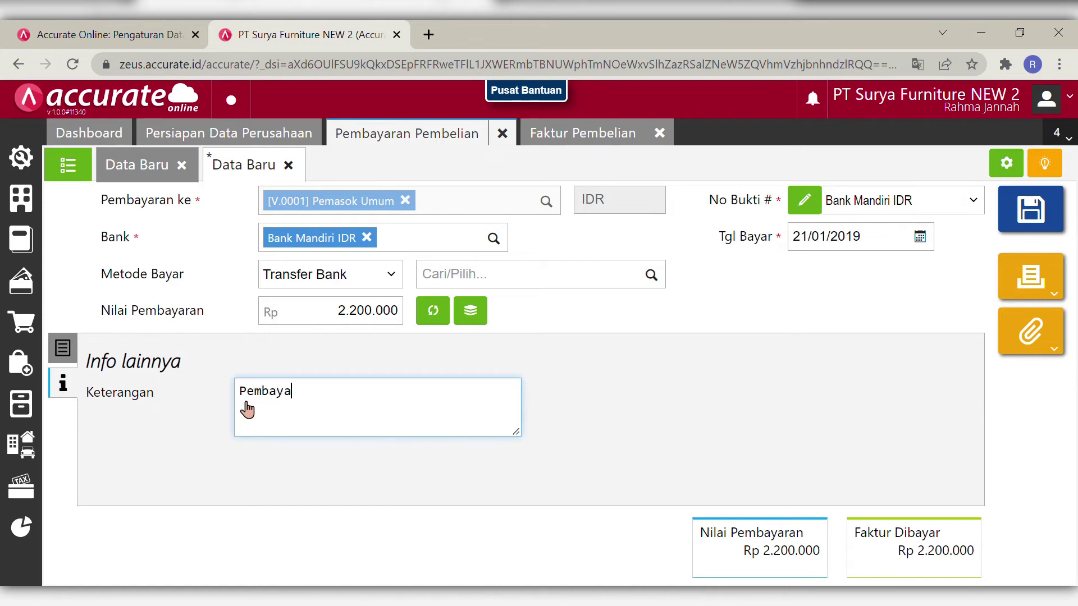
pyautogui.write('ran pembelian s')
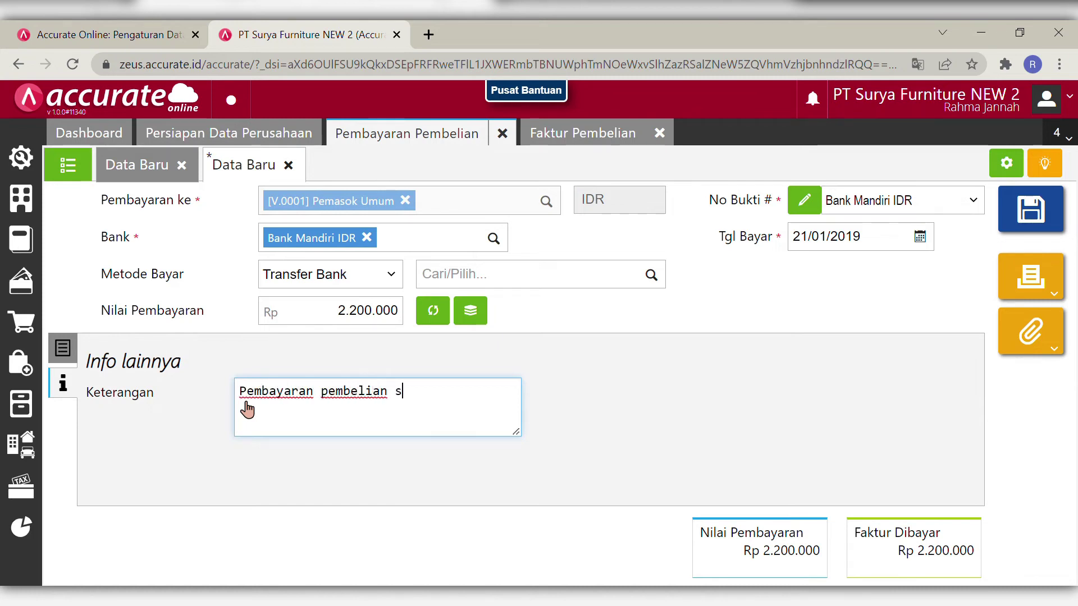
pyautogui.write('ecara tunai')
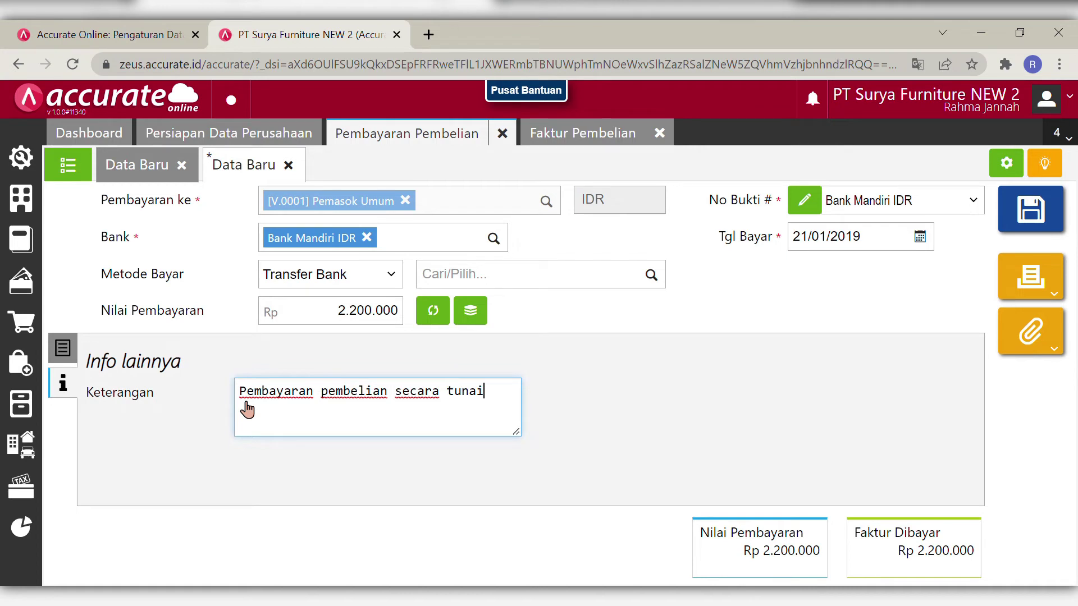
pyautogui.click(233, 455)
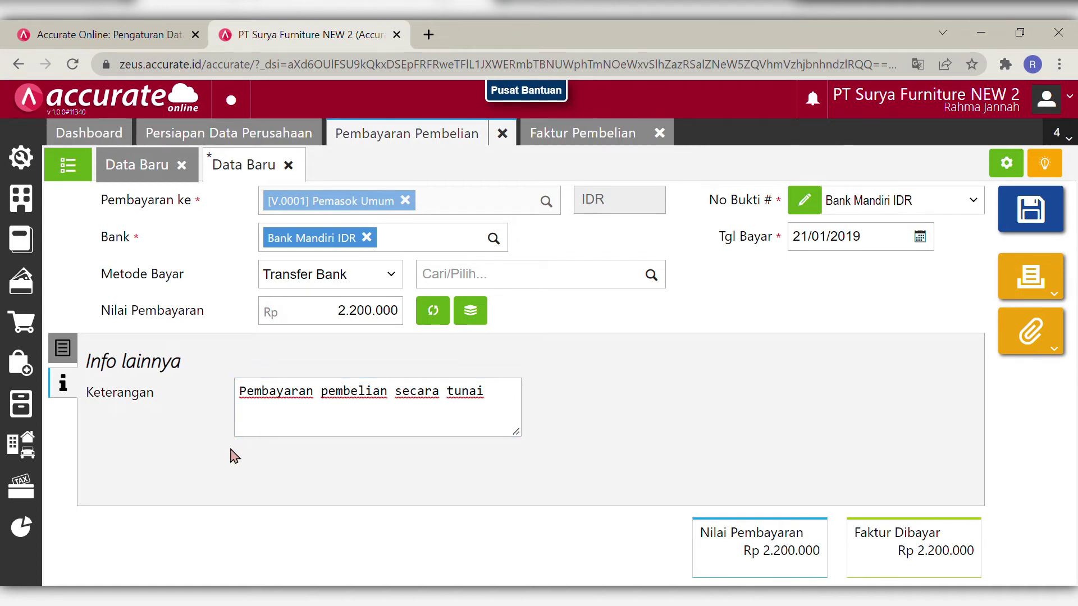
# - Return to the payment's invoice list, save the payment, and close the Faktur Pembelian and Pembayaran Pembelian forms
pyautogui.click(64, 351)
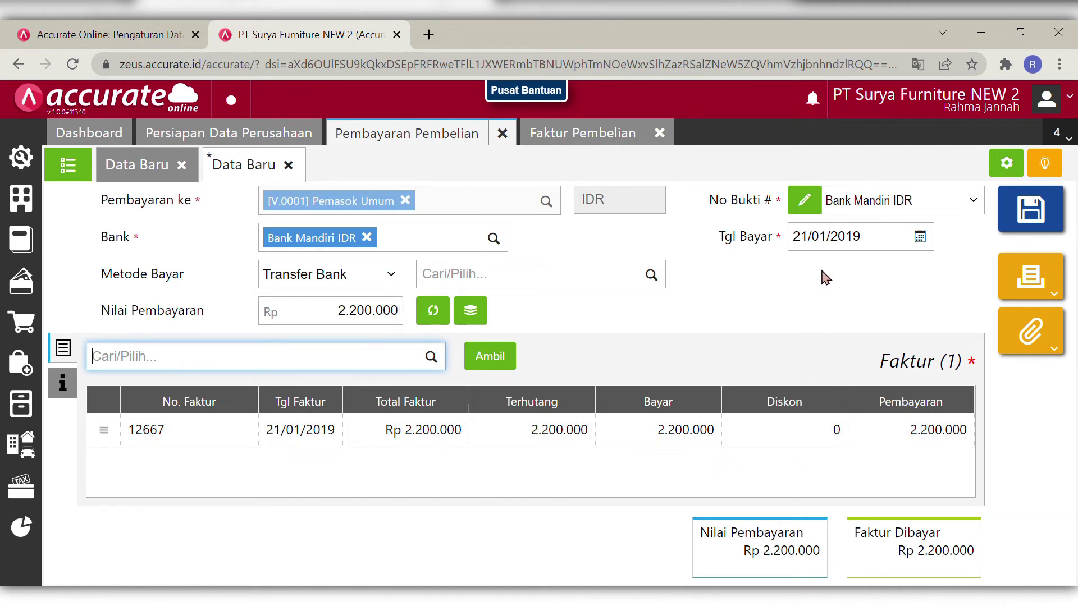
pyautogui.click(1036, 231)
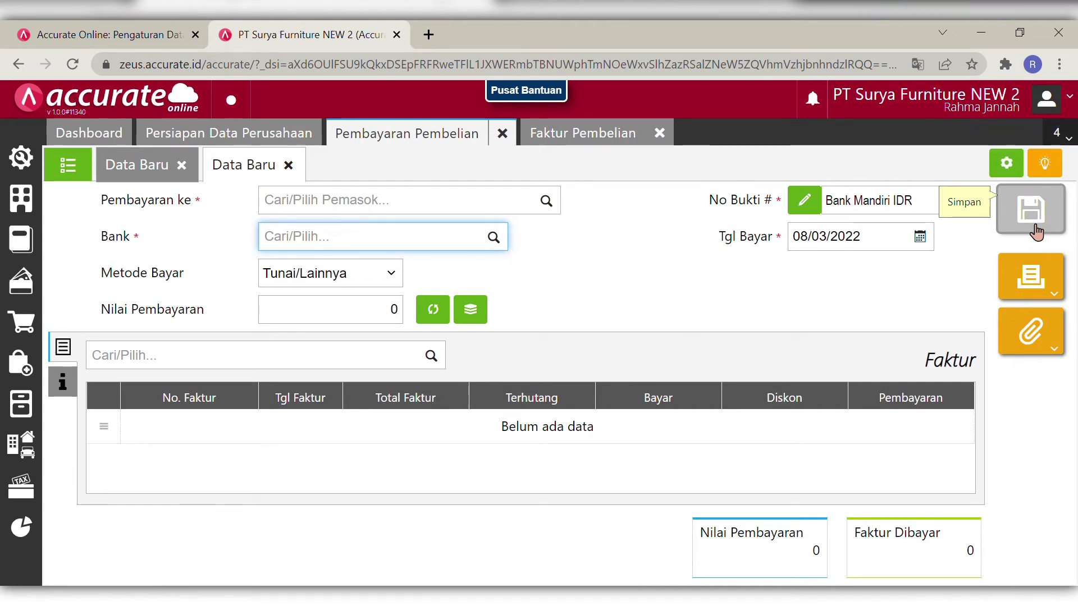
pyautogui.click(578, 135)
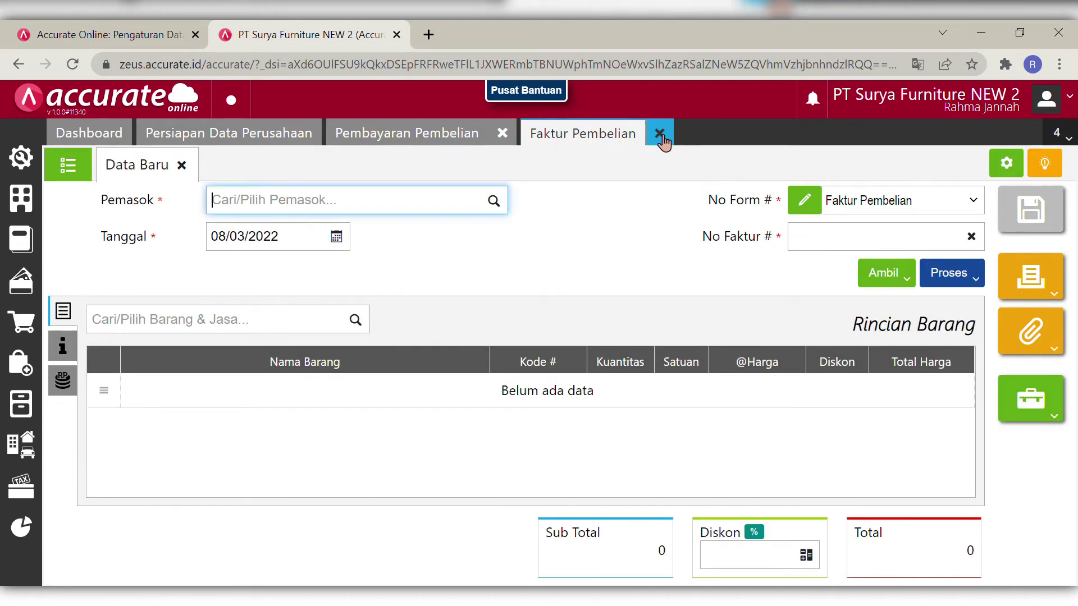
pyautogui.click(660, 134)
pyautogui.click(502, 133)
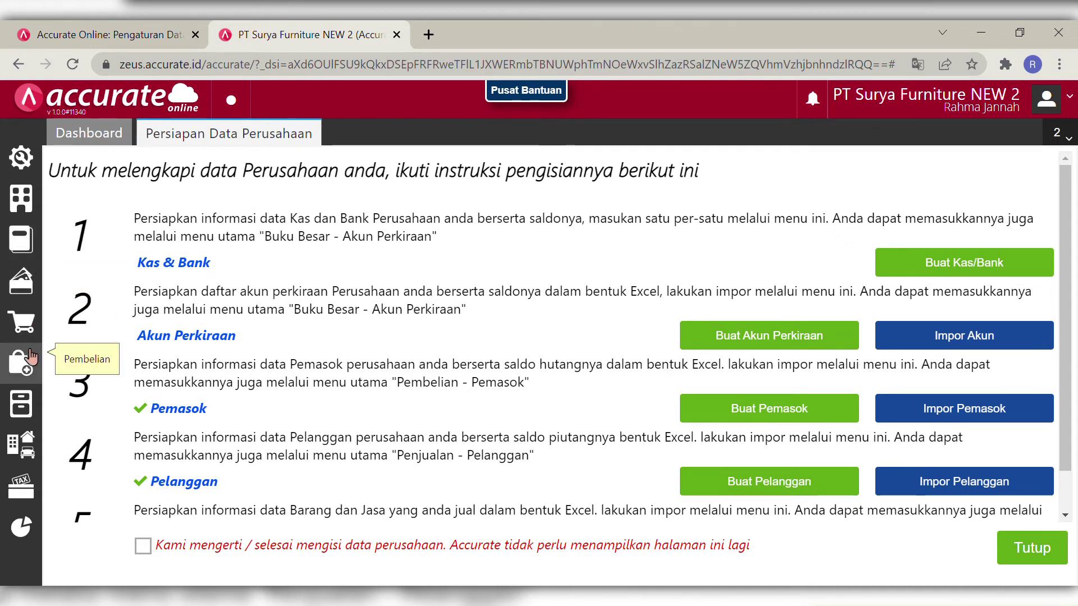
# - Start a new purchase order (Pesanan Pembelian) for the first-listed PT Sentra Furniture supplier and clear its date (Tanggal)
pyautogui.click(26, 375)
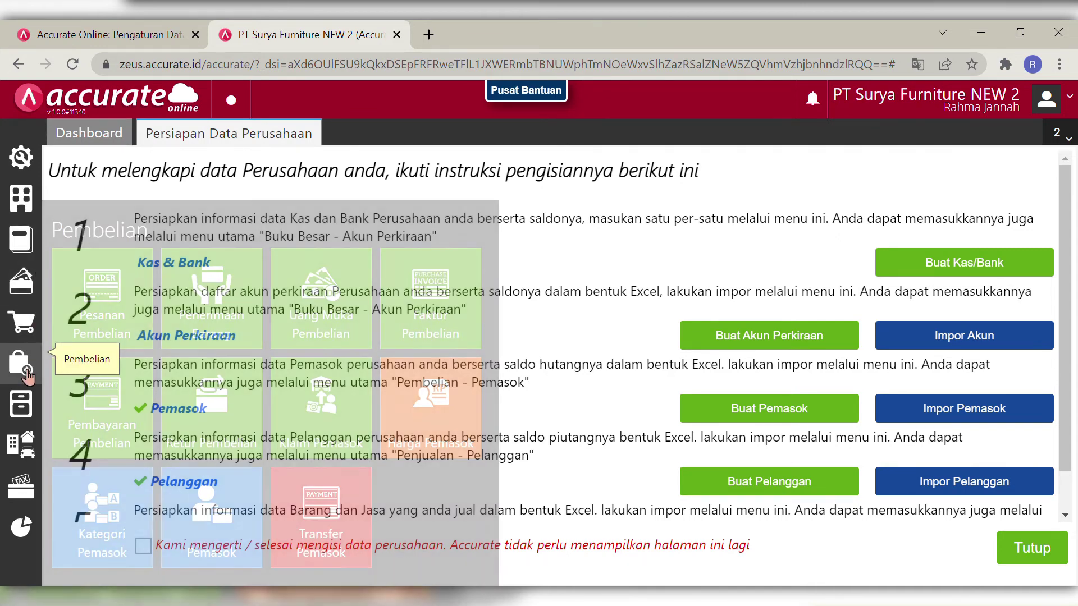
pyautogui.click(112, 313)
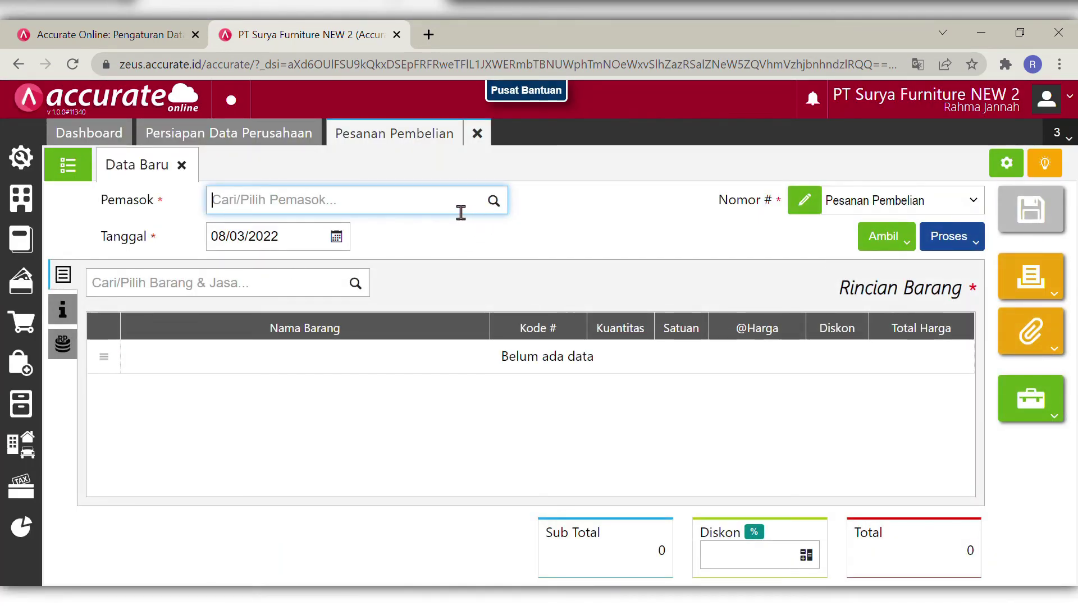
pyautogui.write('sent')
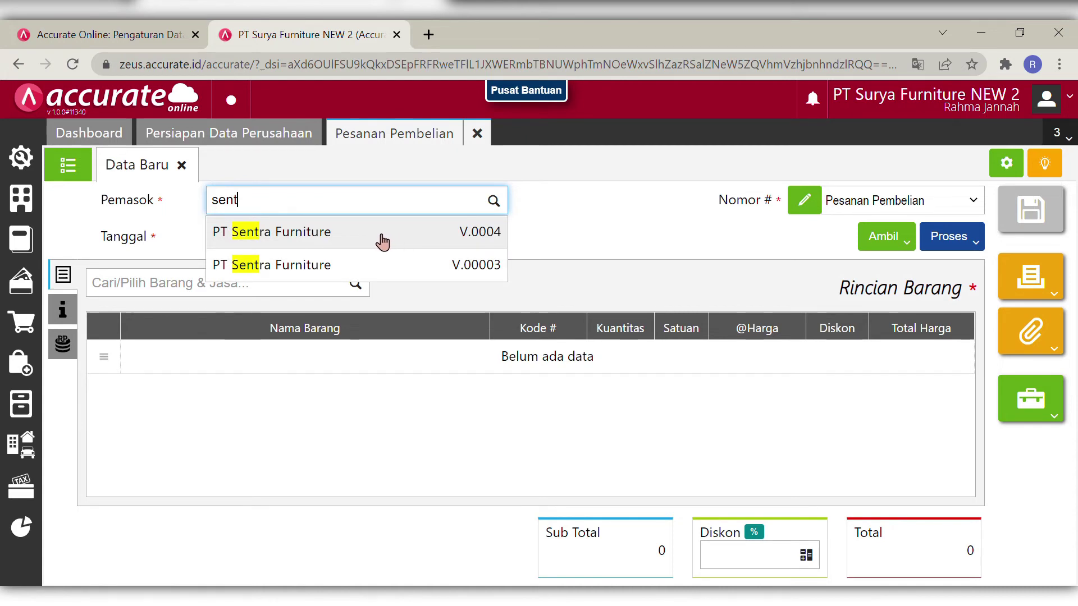
pyautogui.click(379, 242)
pyautogui.click(312, 251)
pyautogui.press('BackSpace')
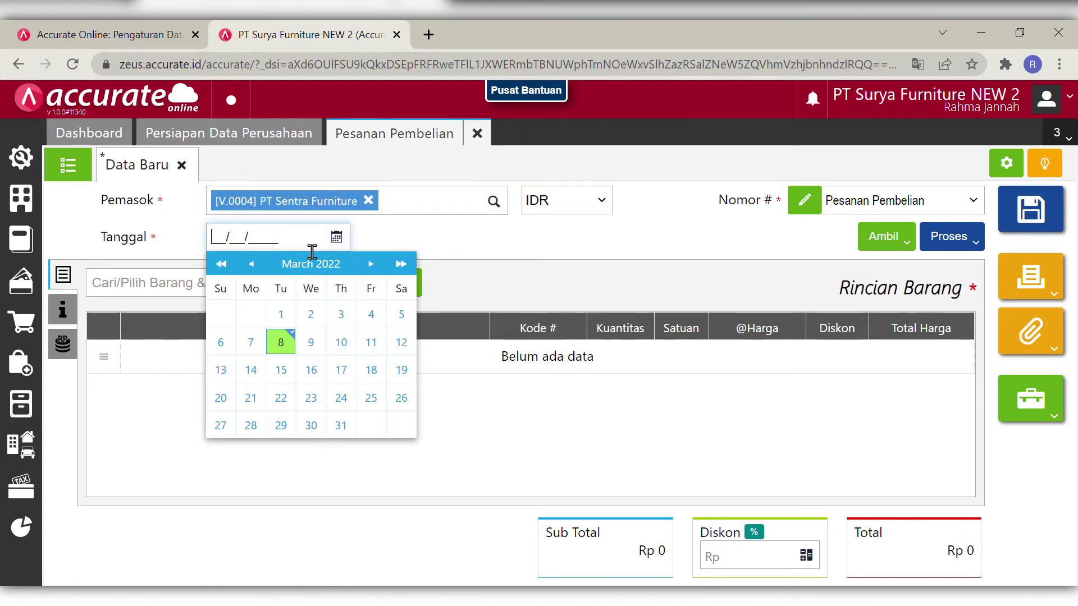
# - Set the purchase order date to 22/01/2019 and choose Meja Bundar as the first item
pyautogui.write('22/01/2019')
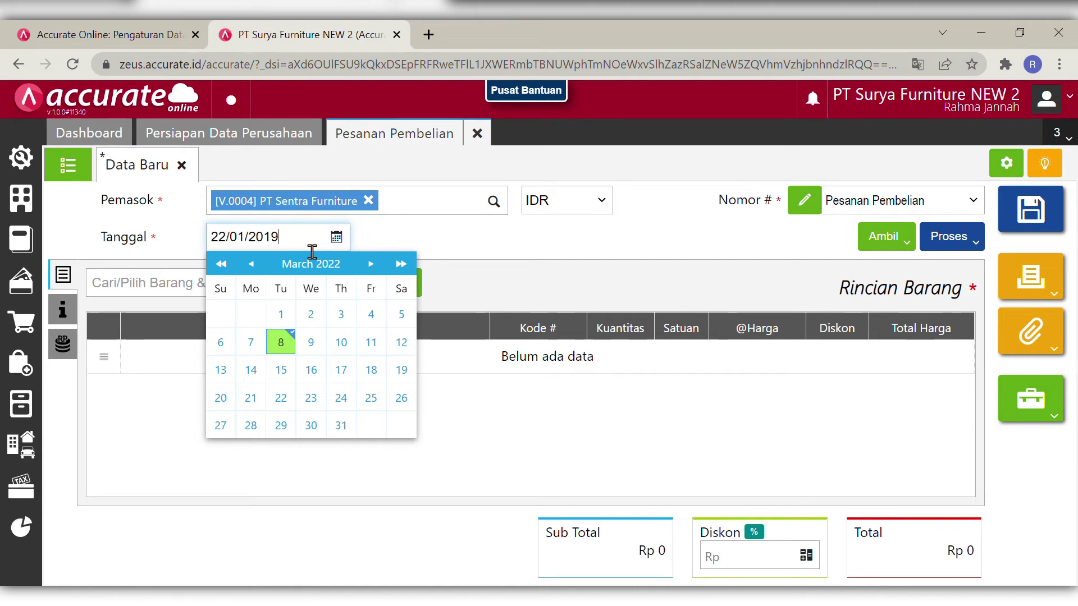
pyautogui.click(460, 259)
pyautogui.click(331, 296)
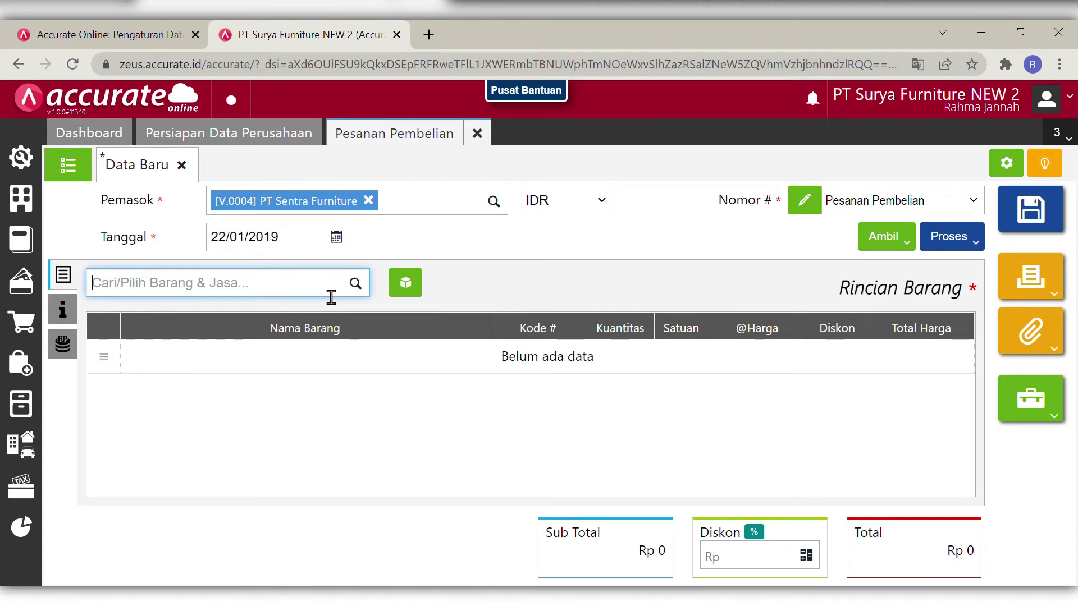
pyautogui.write('me')
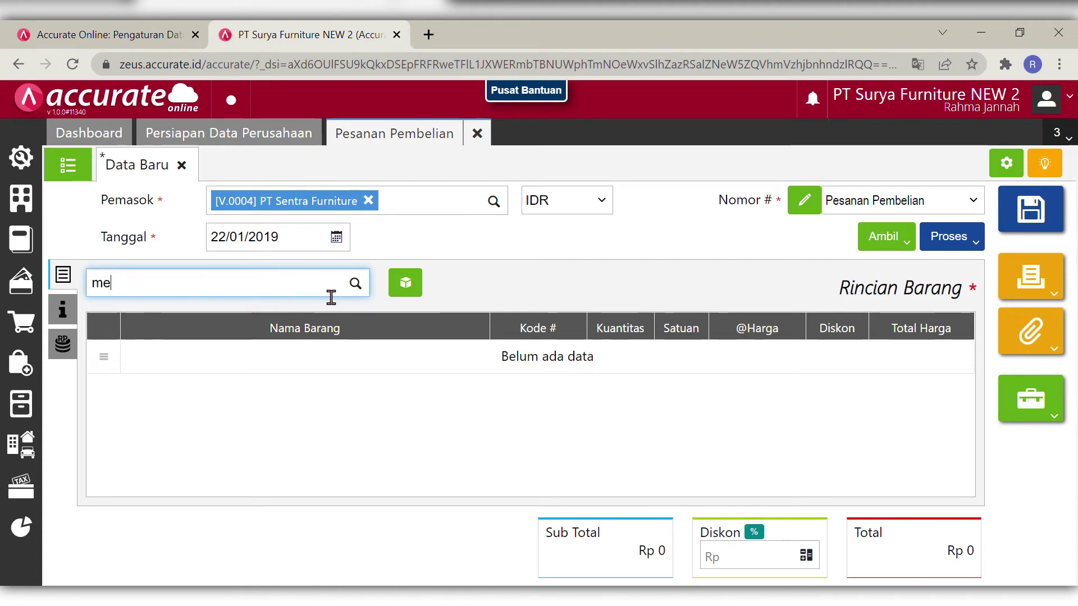
pyautogui.write('ja')
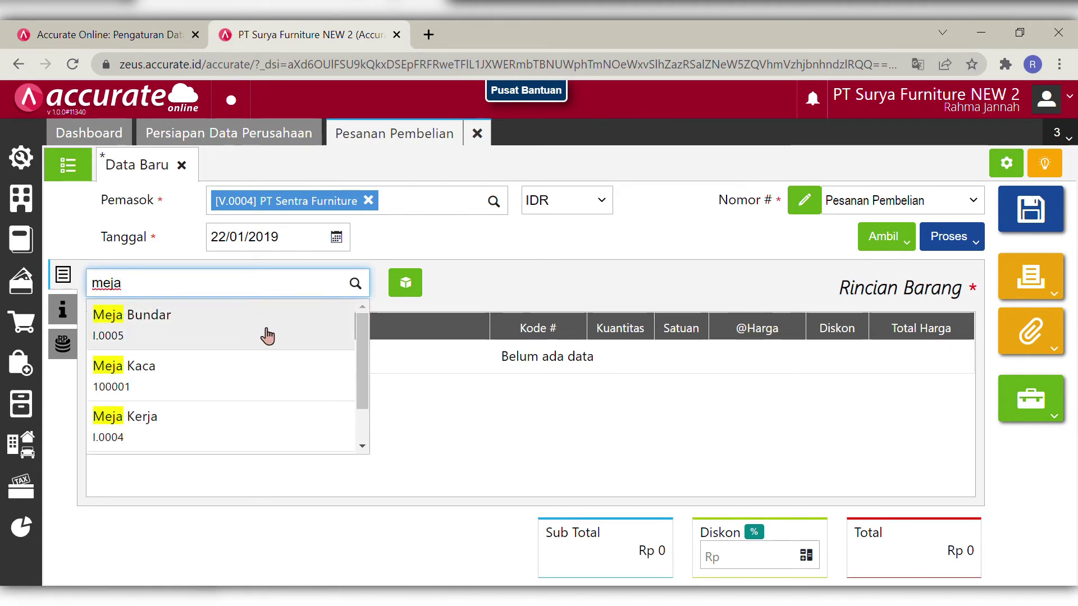
pyautogui.click(267, 336)
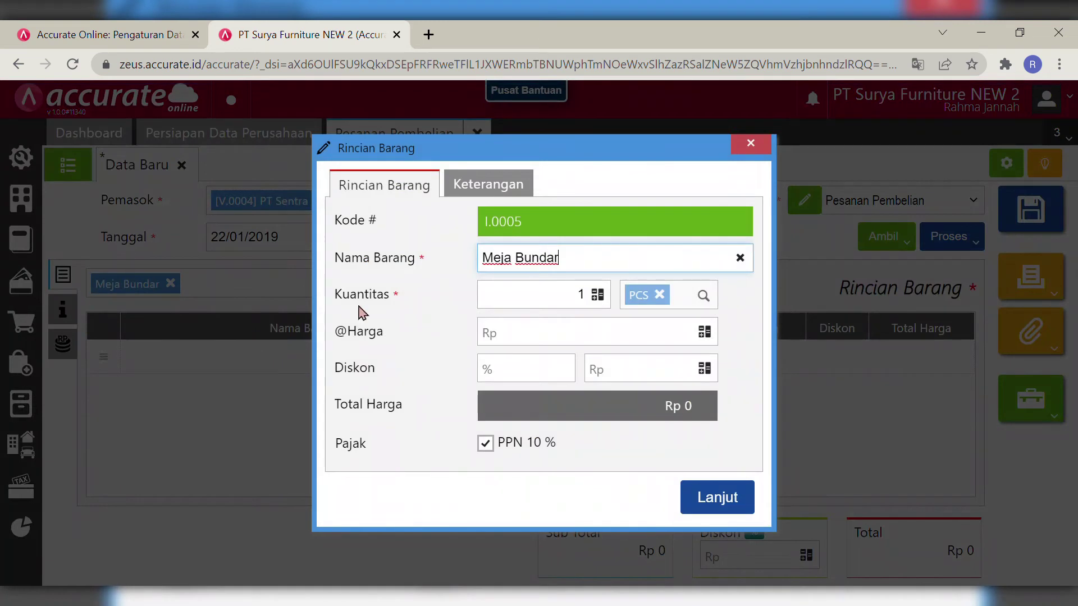
# - Set the Meja Bundar quantity to 20 PCS and unit price to Rp 95.000, and add the line to the order
pyautogui.click(592, 305)
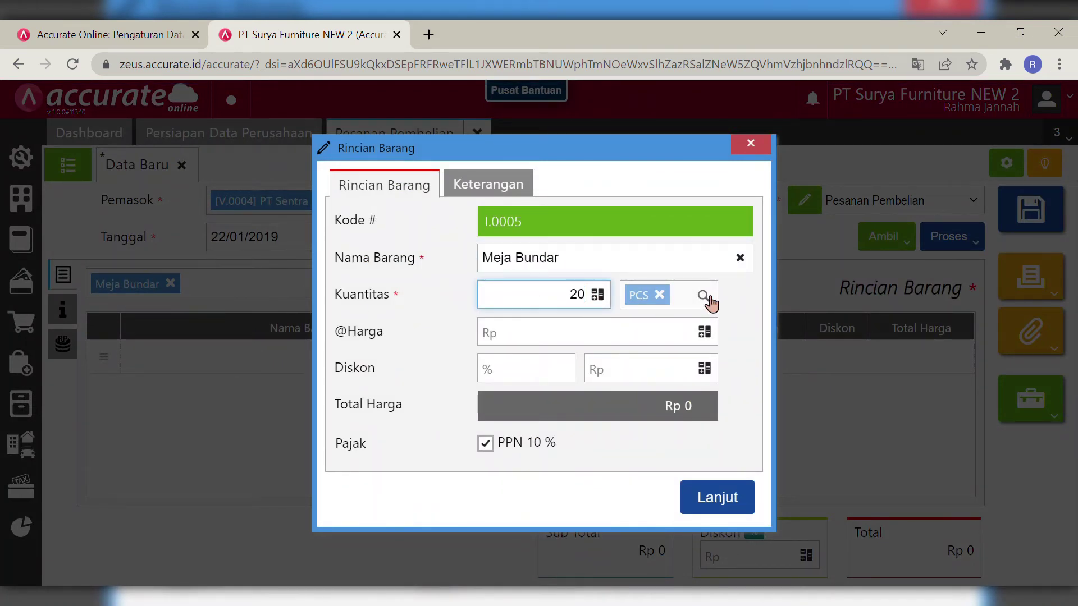
pyautogui.click(675, 337)
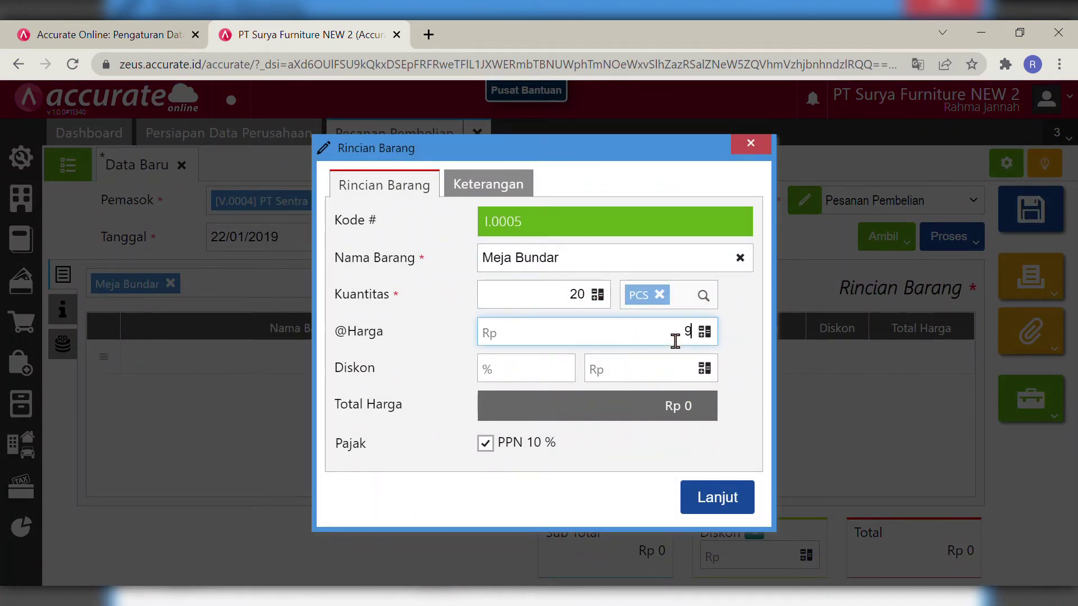
pyautogui.write('950.000')
pyautogui.click(746, 425)
pyautogui.click(732, 496)
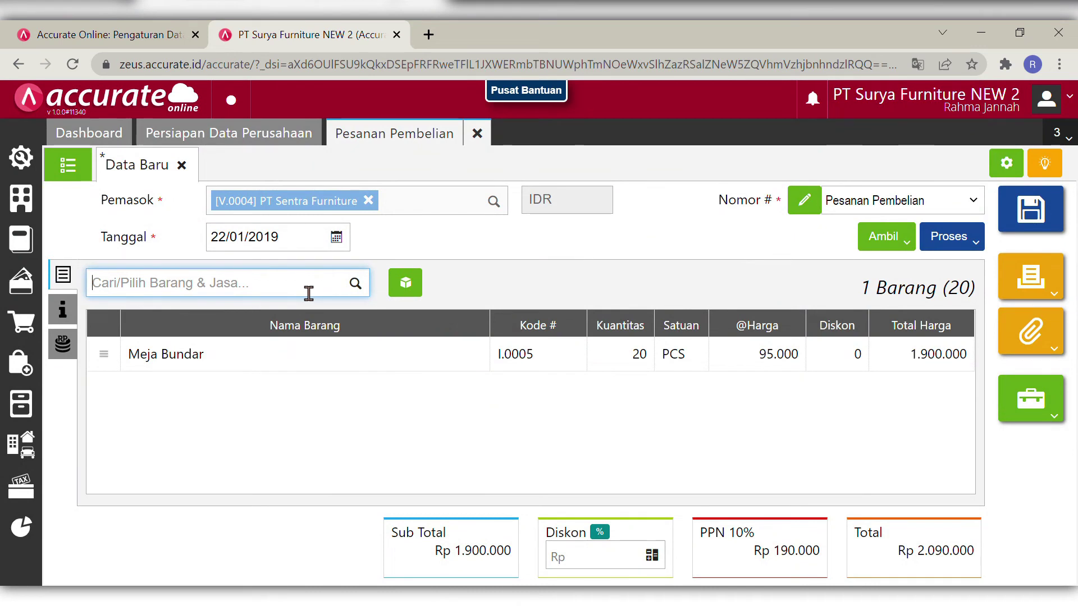
pyautogui.write('meja sa')
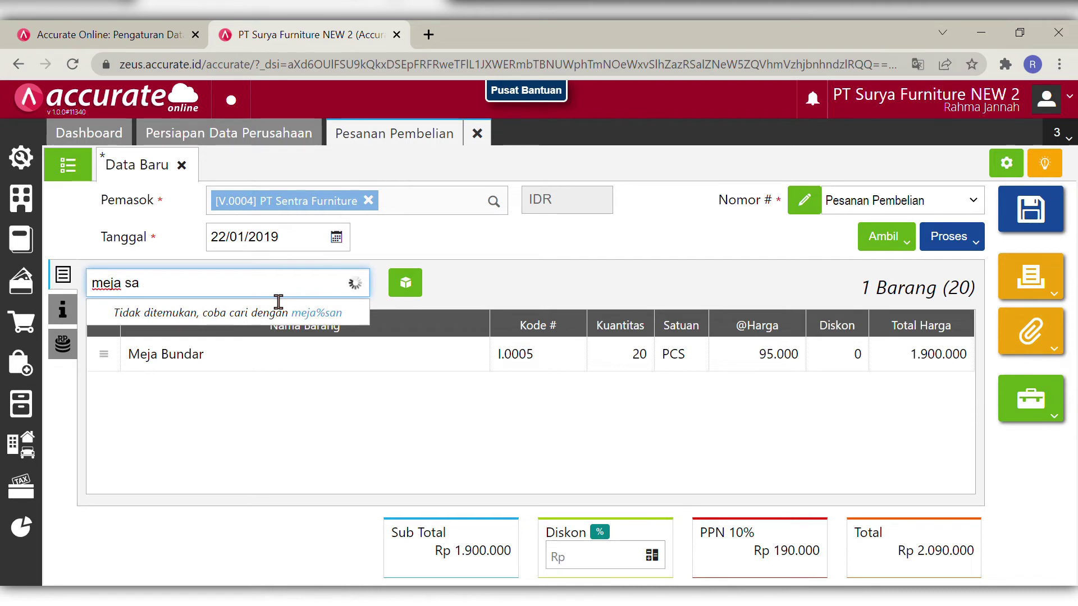
pyautogui.press('BackSpace')
pyautogui.press('BackSpace')
pyautogui.press('BackSpace')
pyautogui.press('BackSpace')
# - Add the item Kursi Santai to the order with quantity 30 PCS and unit price Rp 98.000
pyautogui.write('kursi')
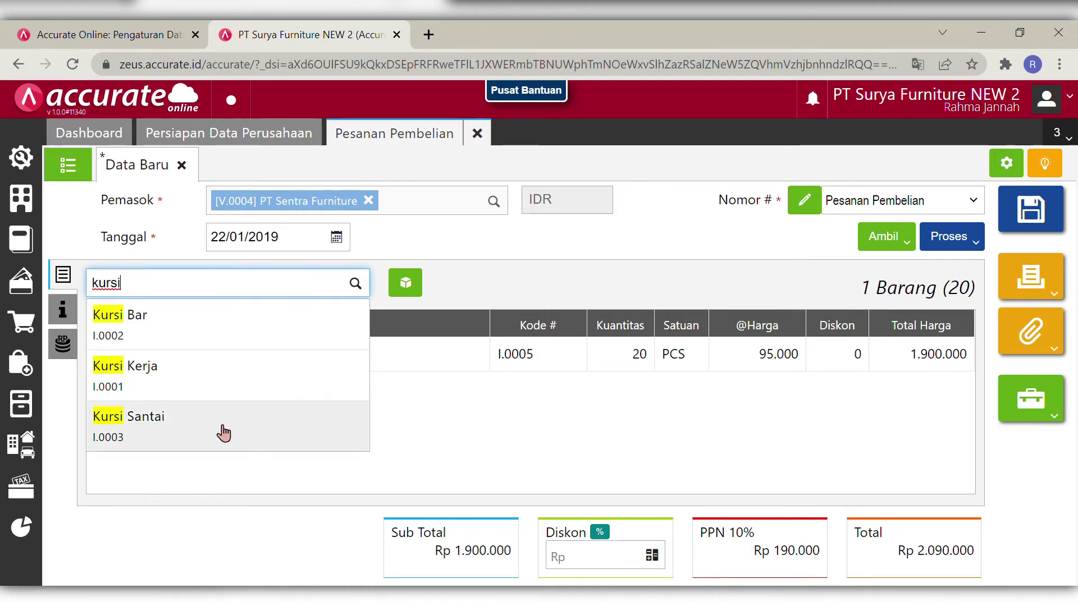
pyautogui.click(219, 432)
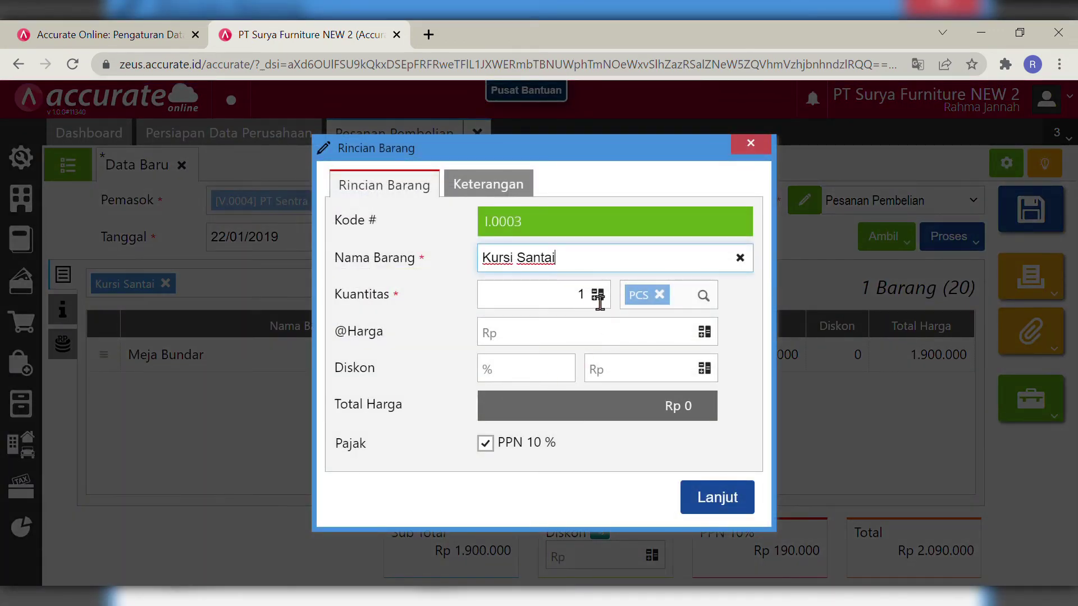
pyautogui.click(587, 303)
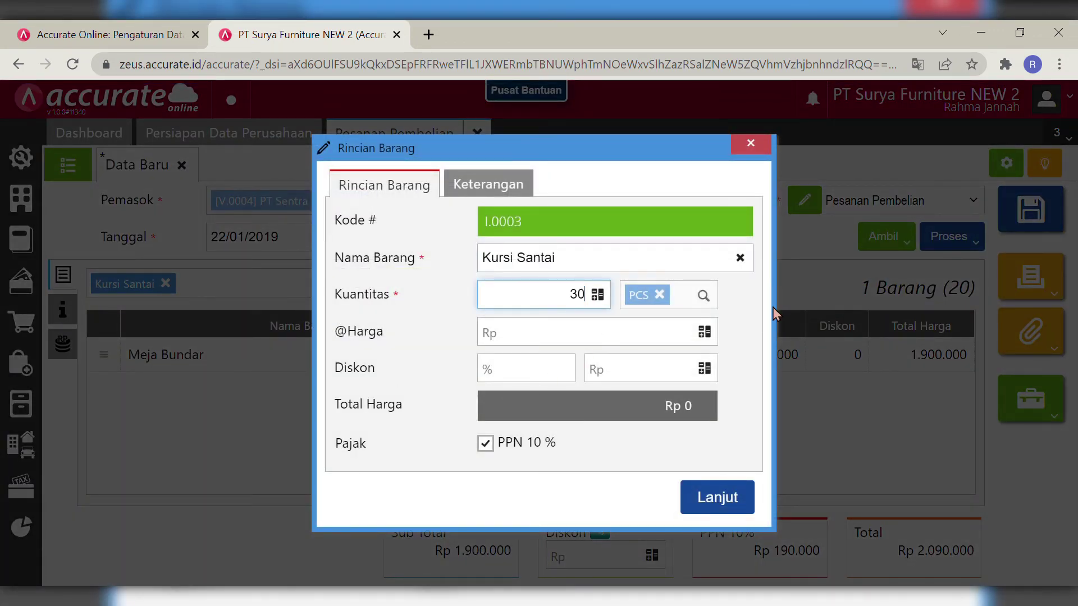
pyautogui.click(686, 344)
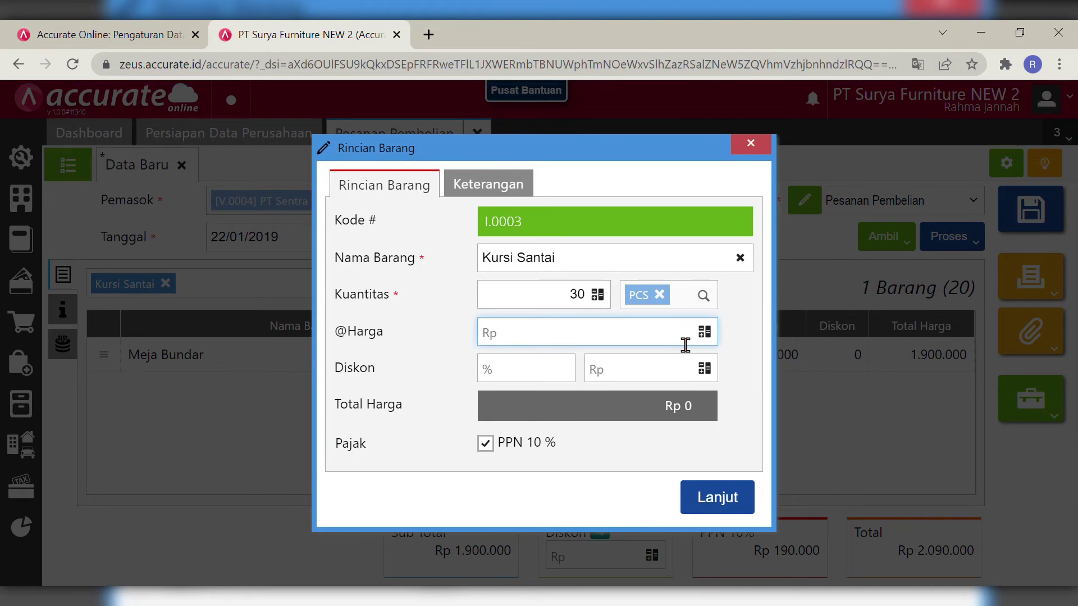
pyautogui.write('98.000')
pyautogui.click(742, 433)
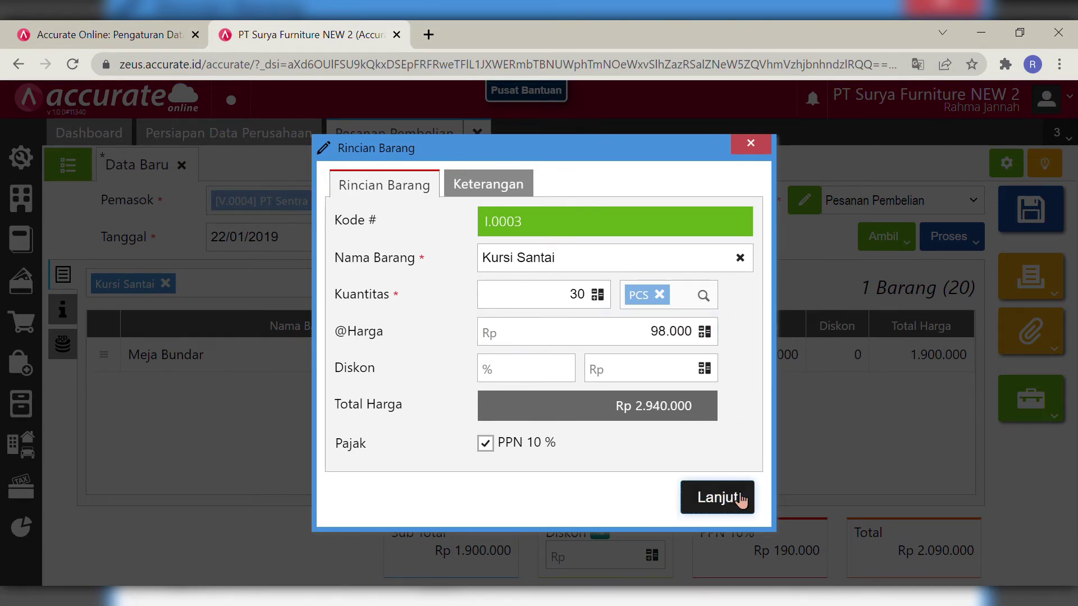
pyautogui.click(718, 498)
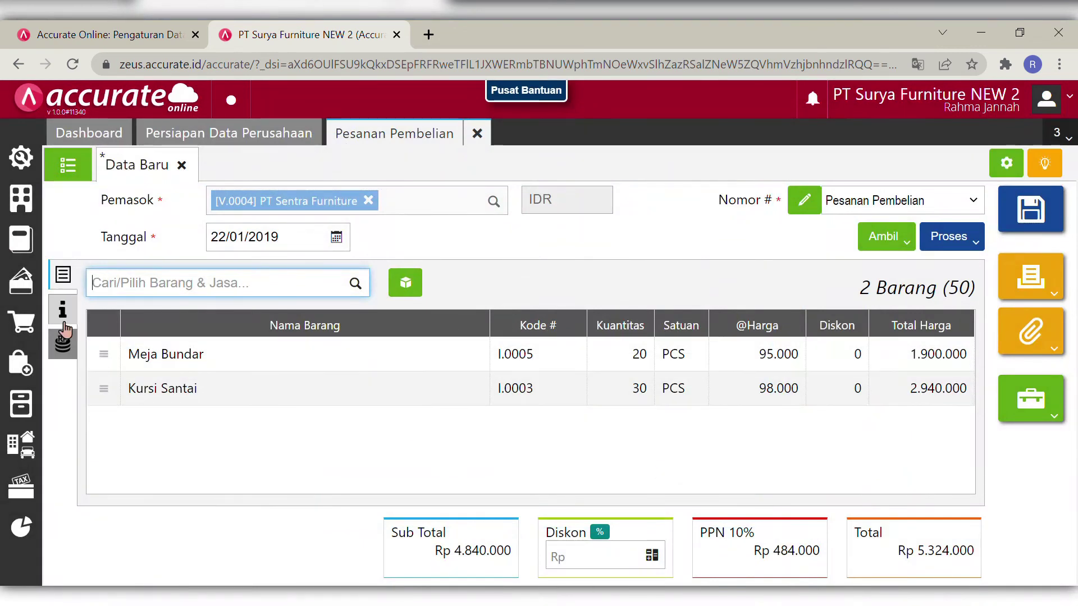
# - Set the order's delivery date (Tgl Pengiriman) to 23/01/2019 in its additional information
pyautogui.click(64, 323)
pyautogui.click(347, 443)
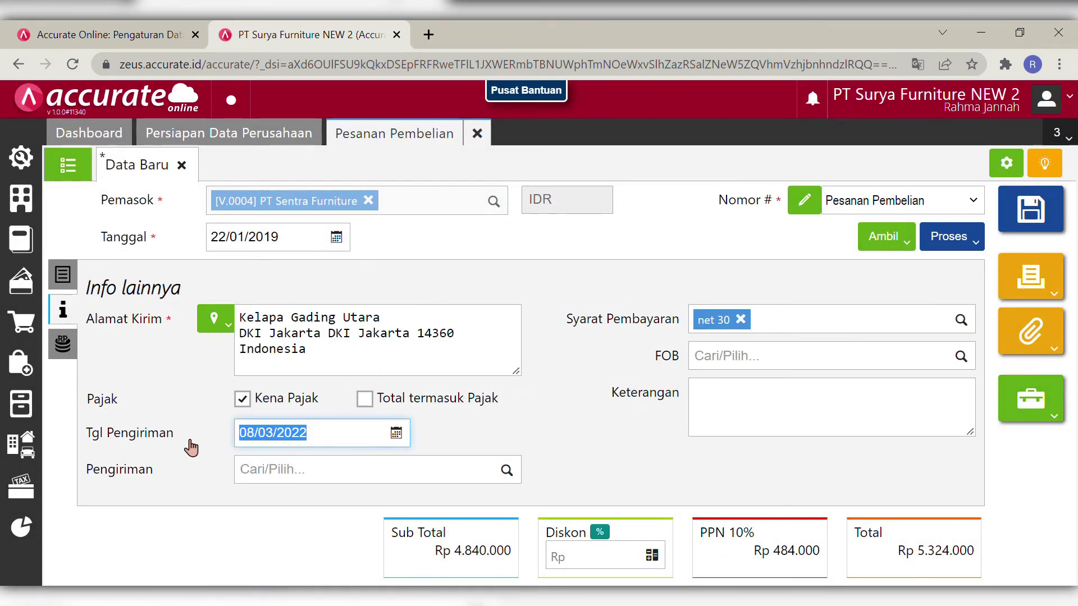
pyautogui.press('BackSpace')
pyautogui.write('23/0')
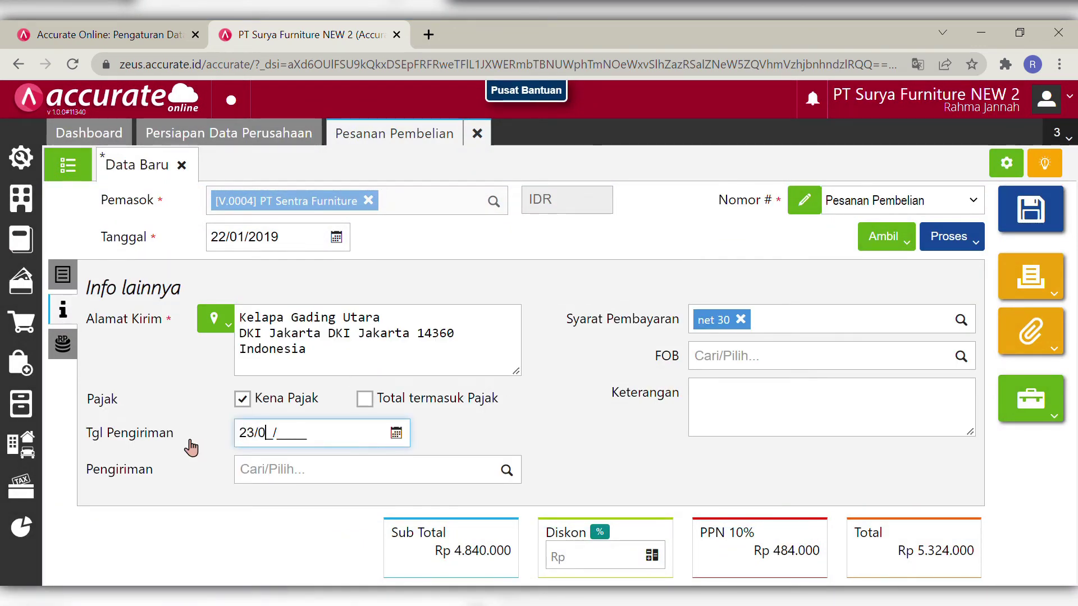
pyautogui.write('1/201')
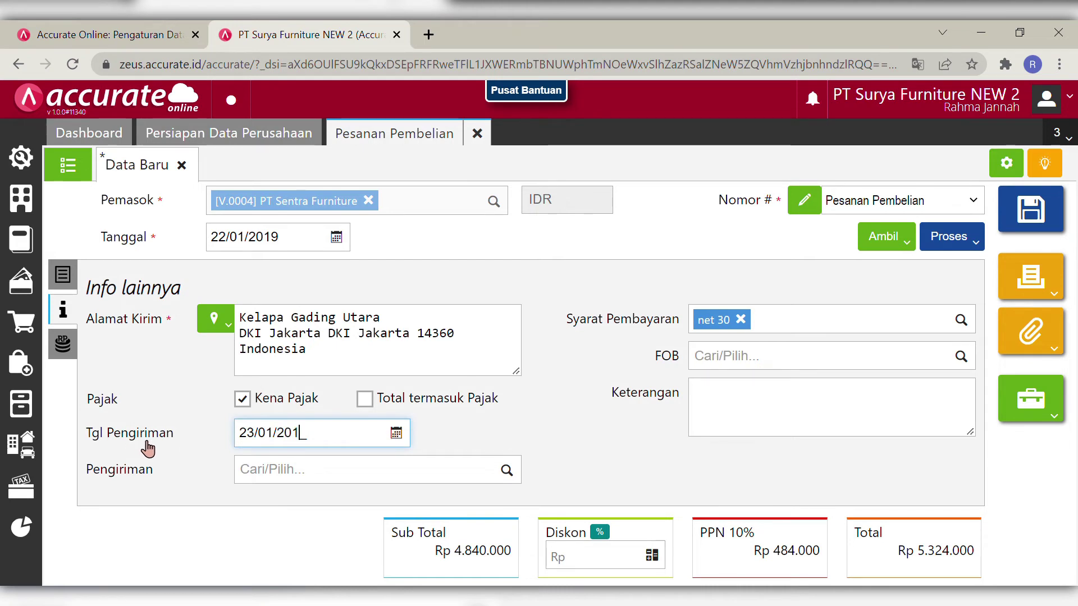
pyautogui.write('9')
# - Enter "Membuat PO kepada Sentra Furniture" as the order's description (Keterangan)
pyautogui.click(757, 417)
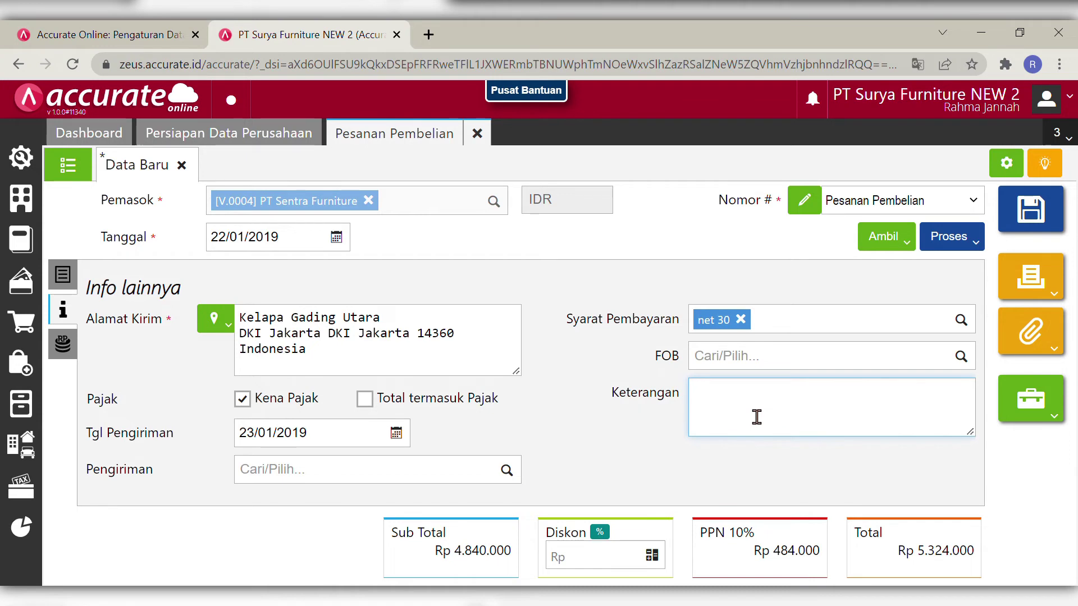
pyautogui.write('Membuat ')
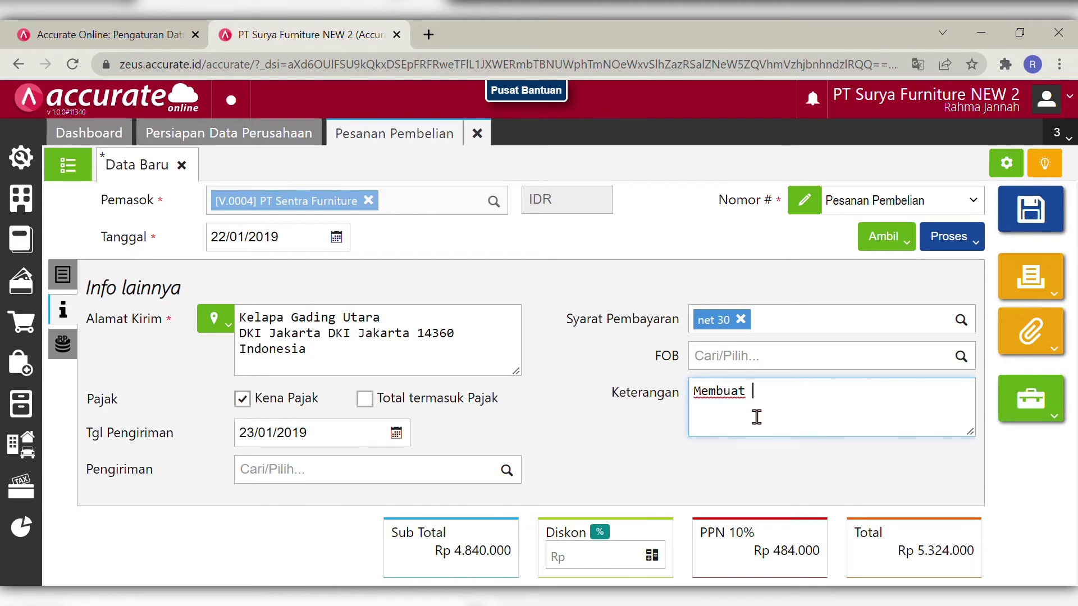
pyautogui.write('PO kepada ')
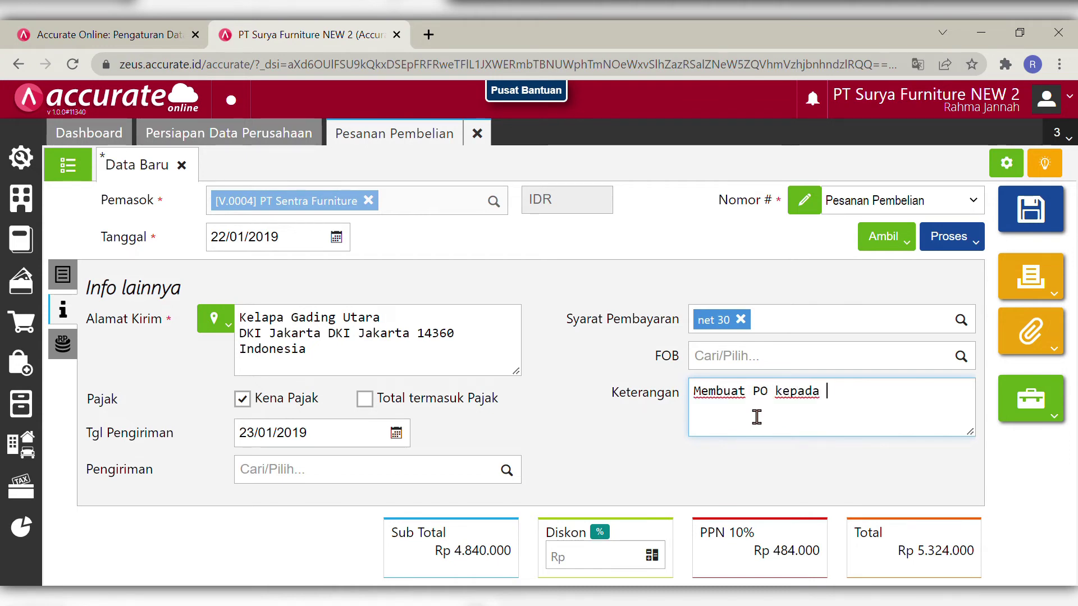
pyautogui.write('Sentra Fur')
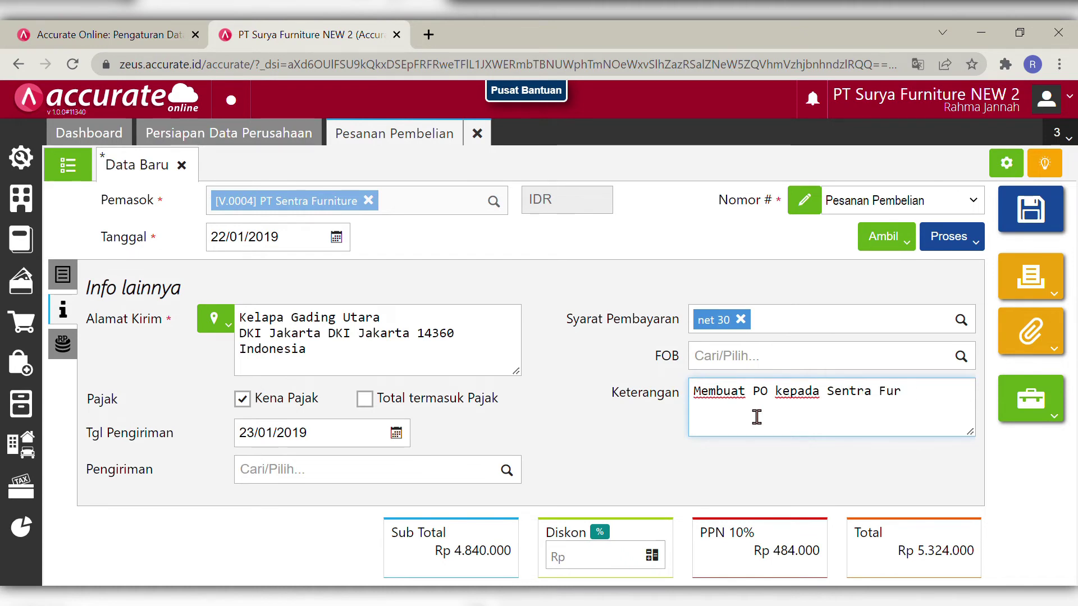
pyautogui.write('niture')
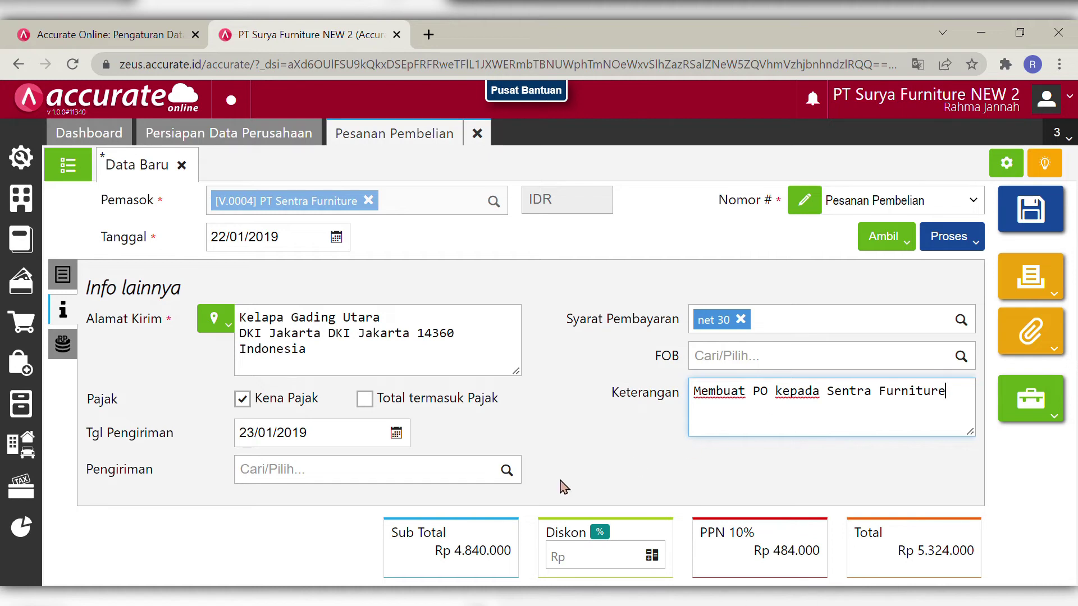
pyautogui.click(602, 443)
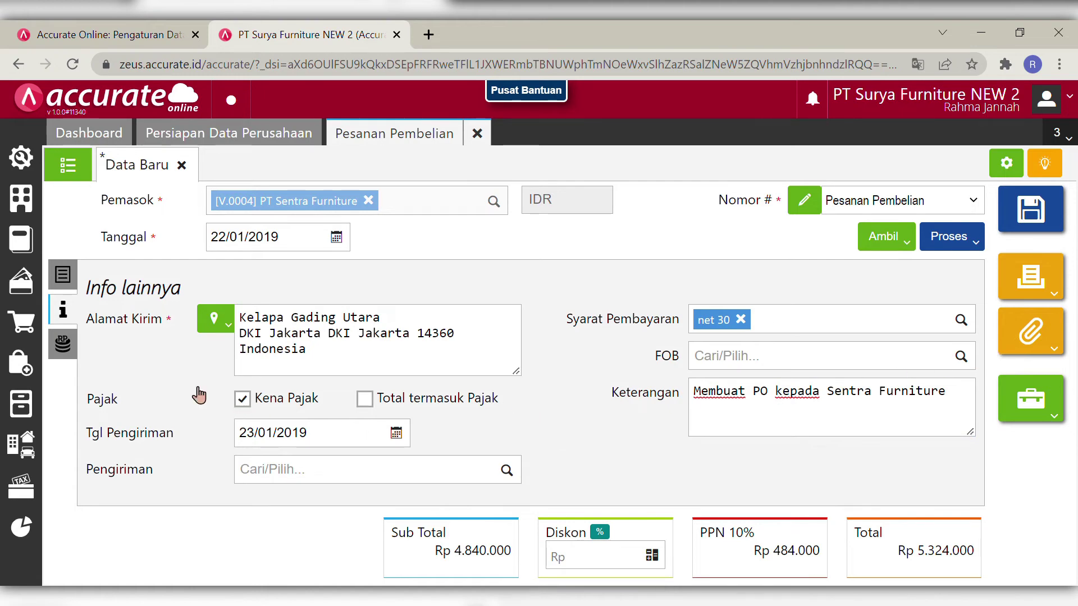
# - Review the order's other costs, additional information and item lines
pyautogui.click(65, 348)
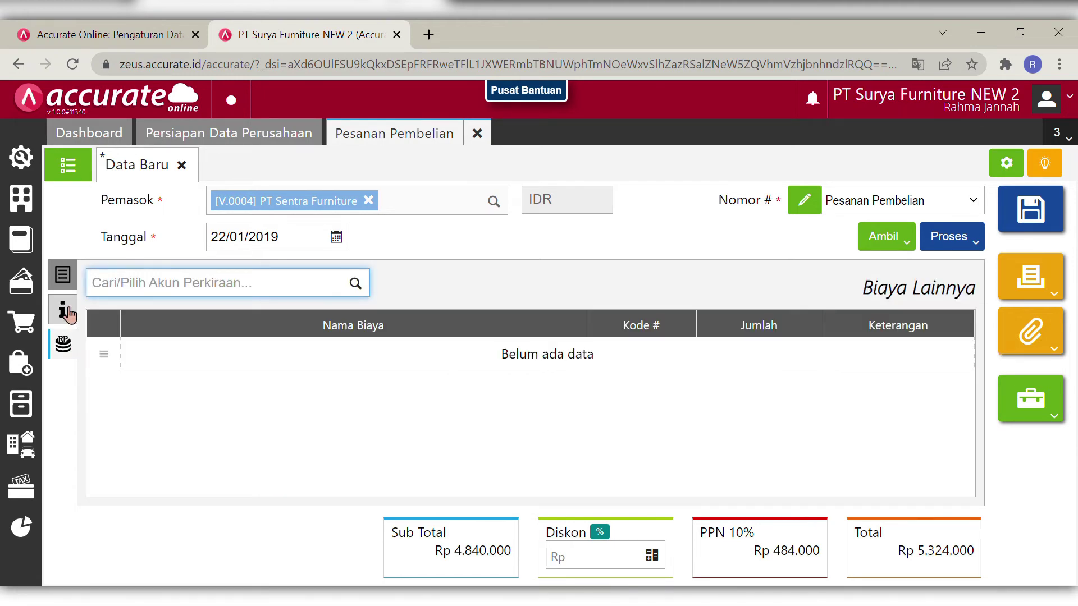
pyautogui.click(66, 313)
pyautogui.click(63, 274)
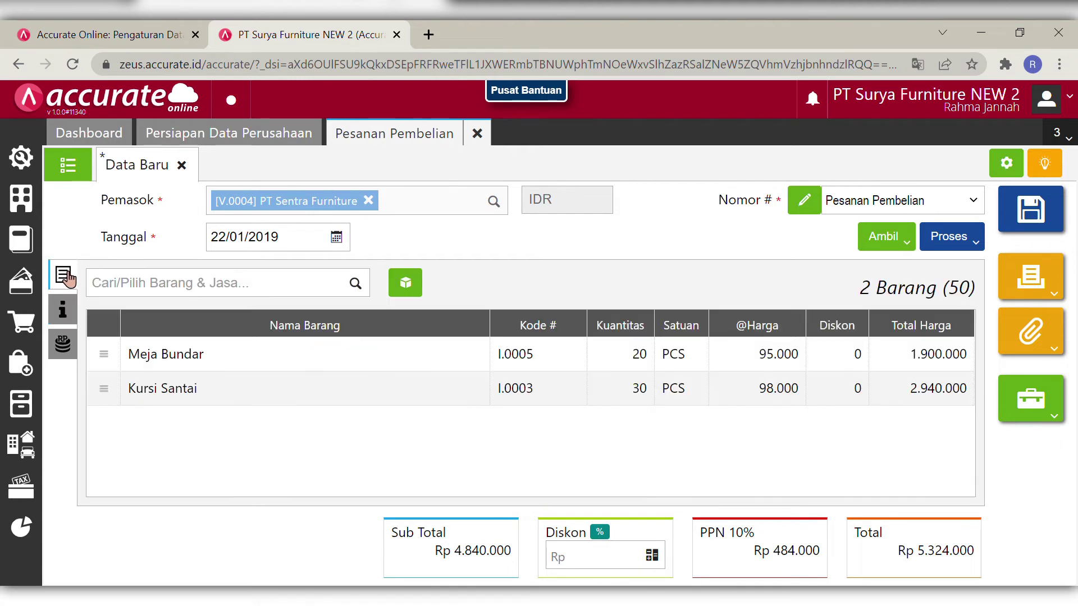
pyautogui.click(535, 279)
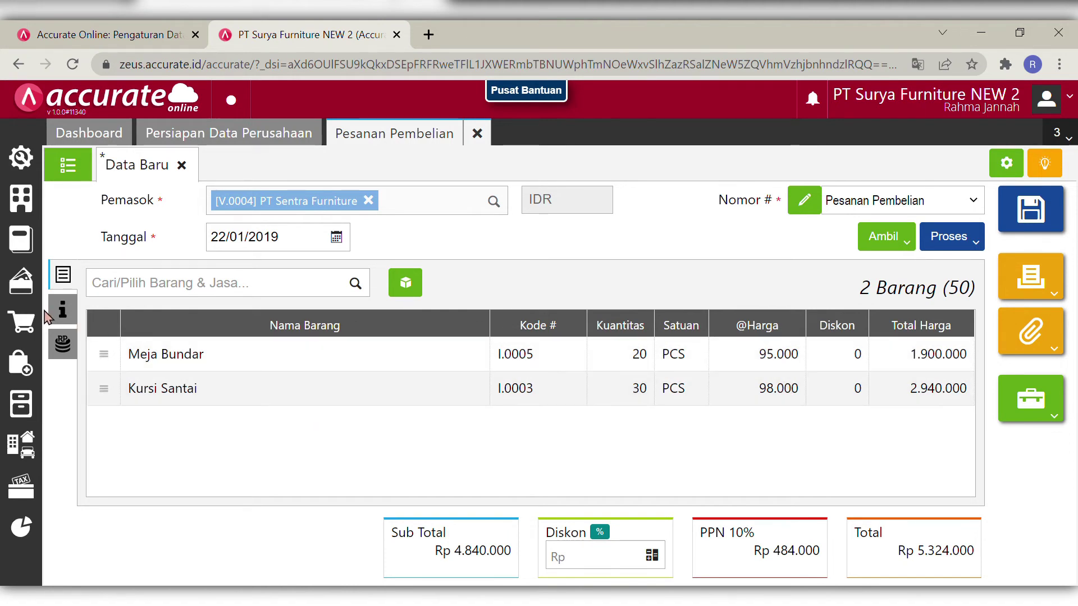
pyautogui.click(62, 310)
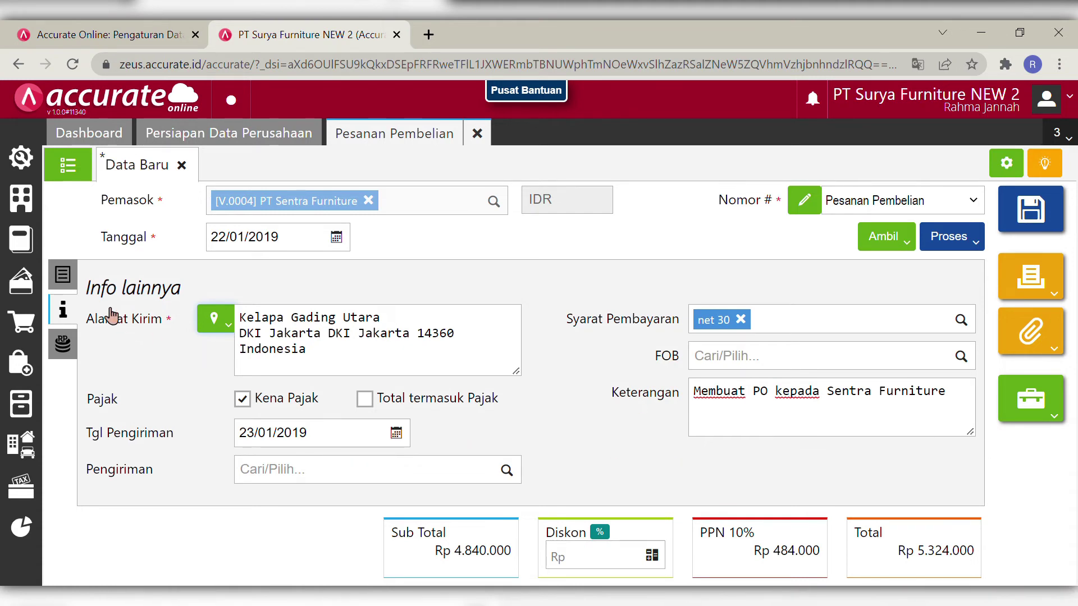
pyautogui.click(70, 283)
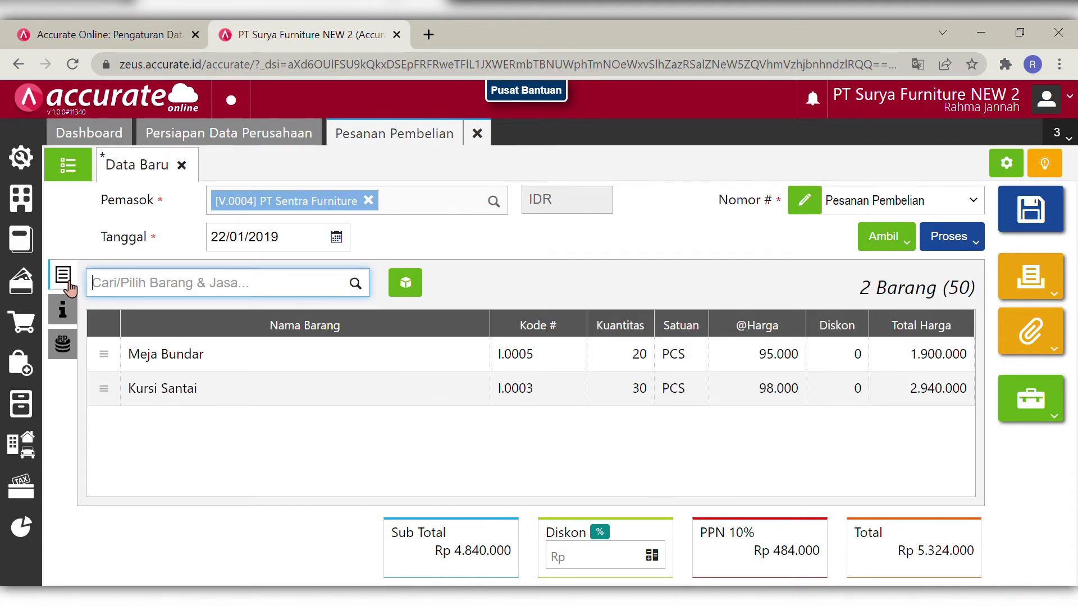
# - Process the purchase order into a down payment (Uang Muka) and date it 22/01/2019
pyautogui.click(950, 244)
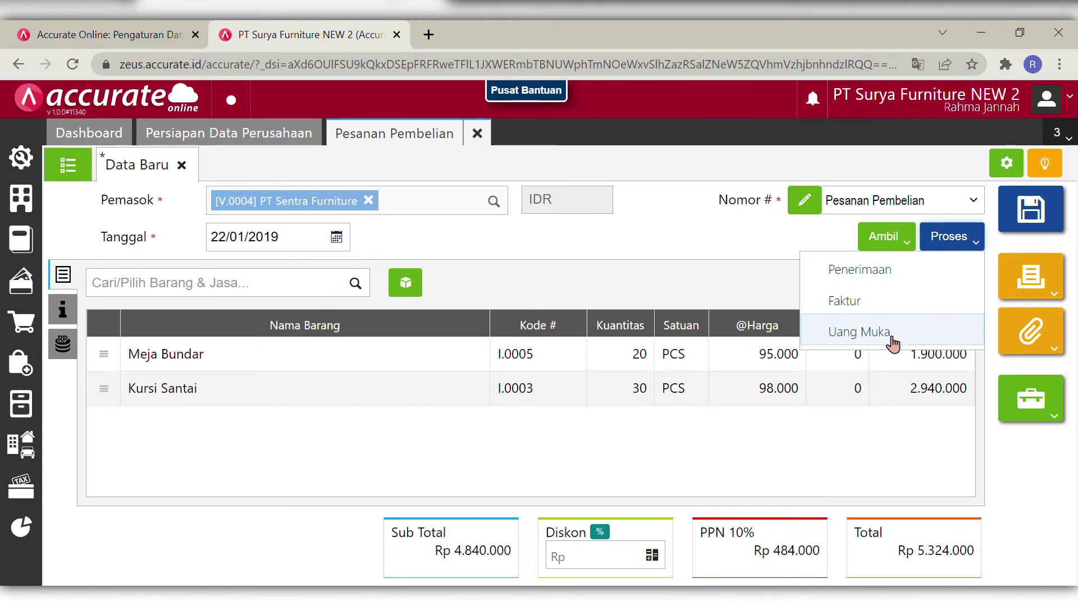
pyautogui.click(891, 341)
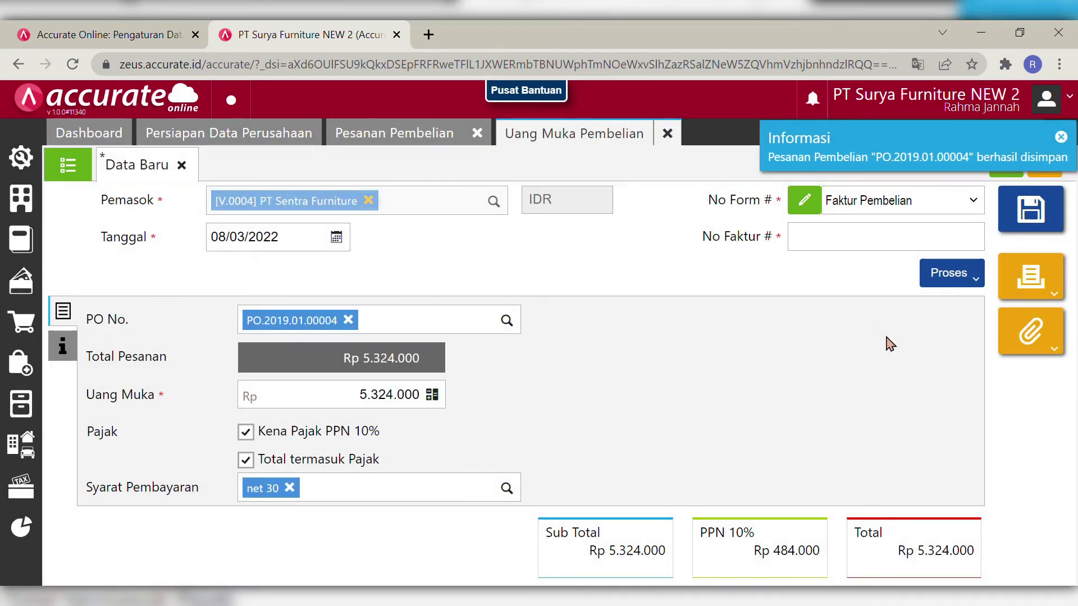
pyautogui.click(292, 248)
pyautogui.press('BackSpace')
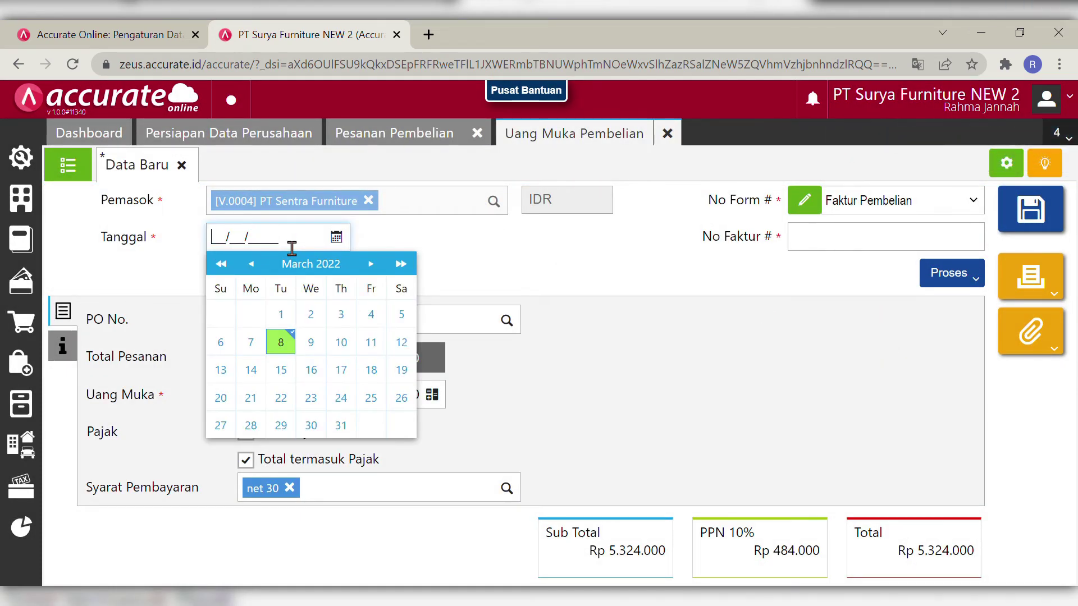
pyautogui.write('22/01/2019')
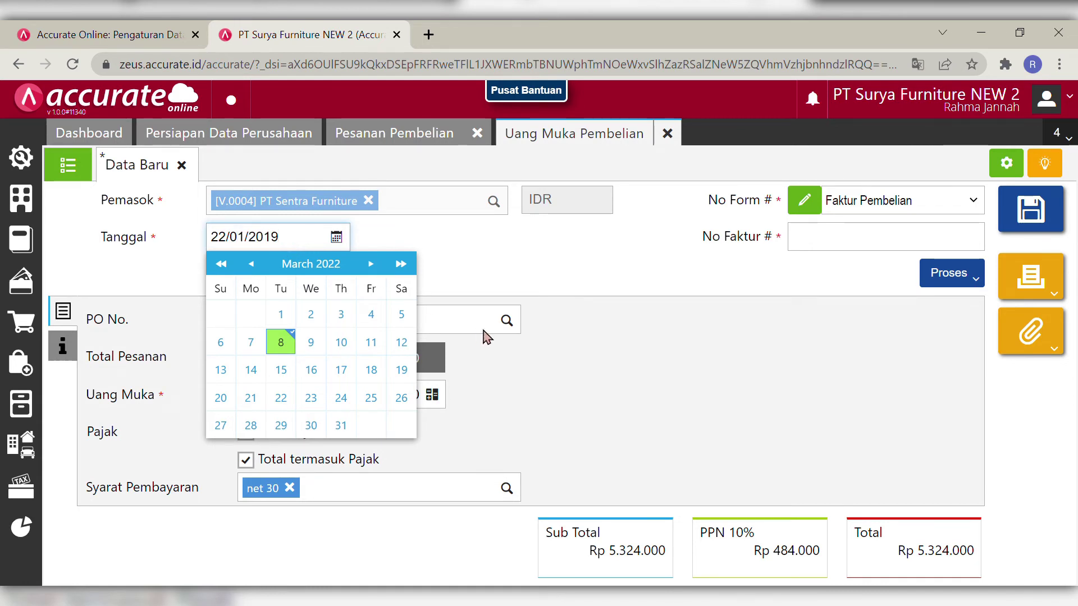
pyautogui.click(555, 364)
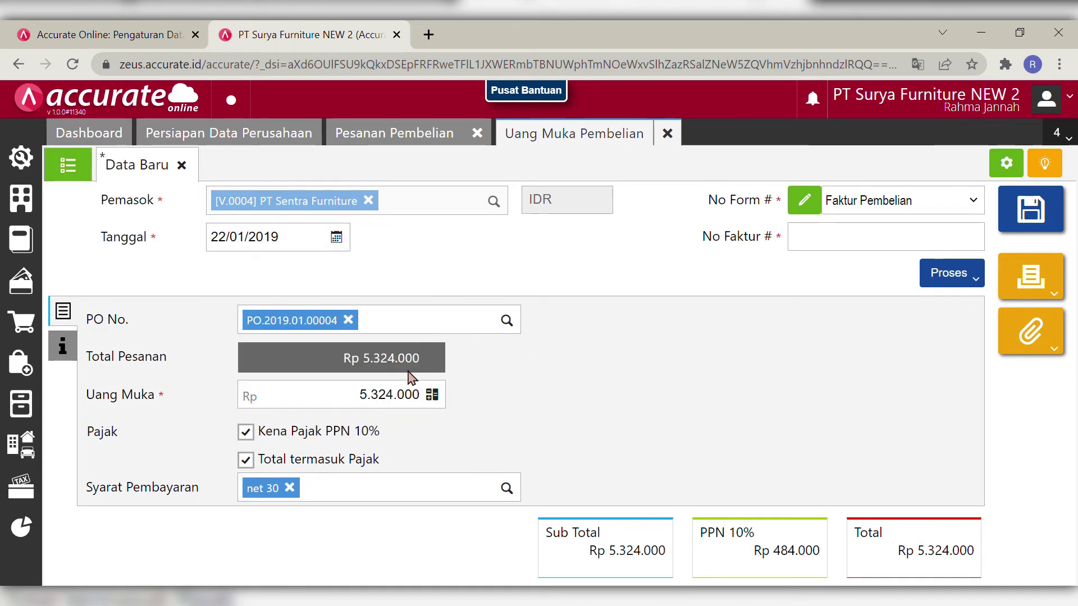
# - Set the down payment amount (Uang Muka) to Rp 2.000.000
pyautogui.click(376, 402)
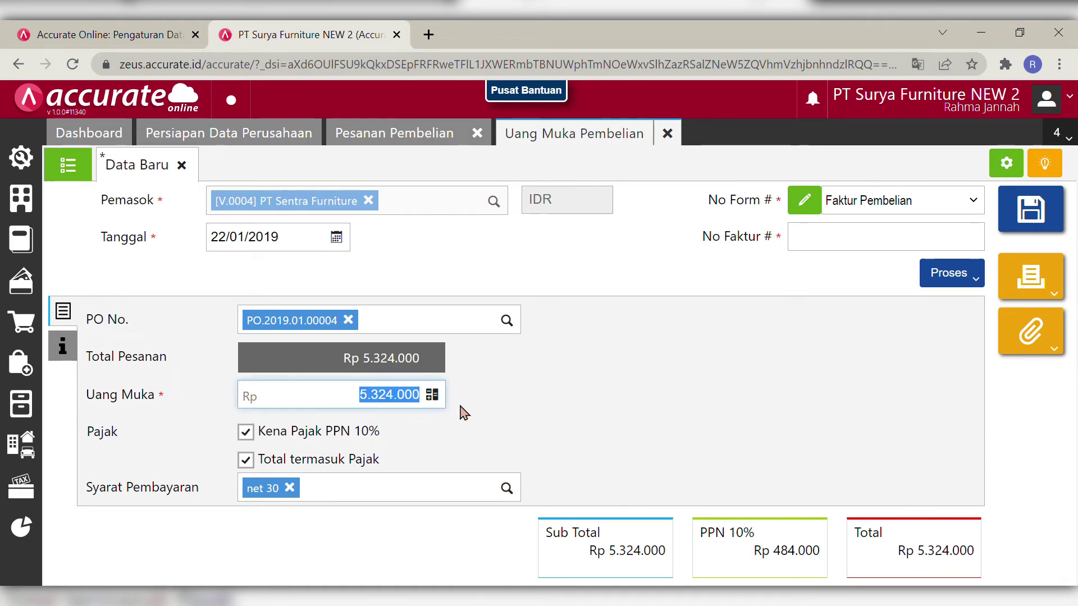
pyautogui.press('BackSpace')
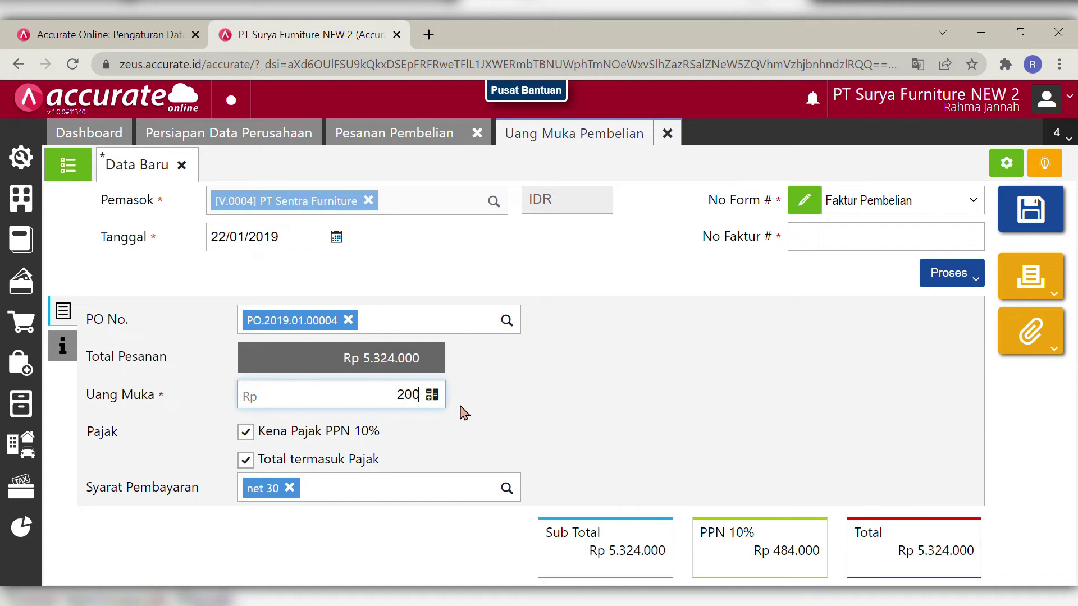
pyautogui.write('2.000.000')
pyautogui.click(584, 415)
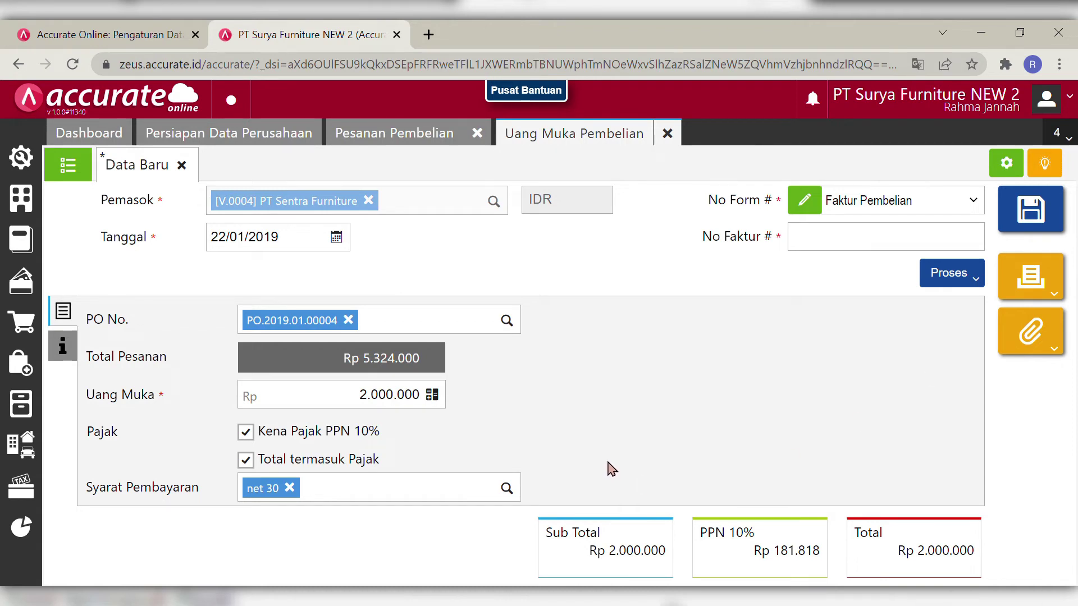
# - Try to process the down payment into a purchase payment without an invoice number
pyautogui.click(949, 274)
pyautogui.click(872, 307)
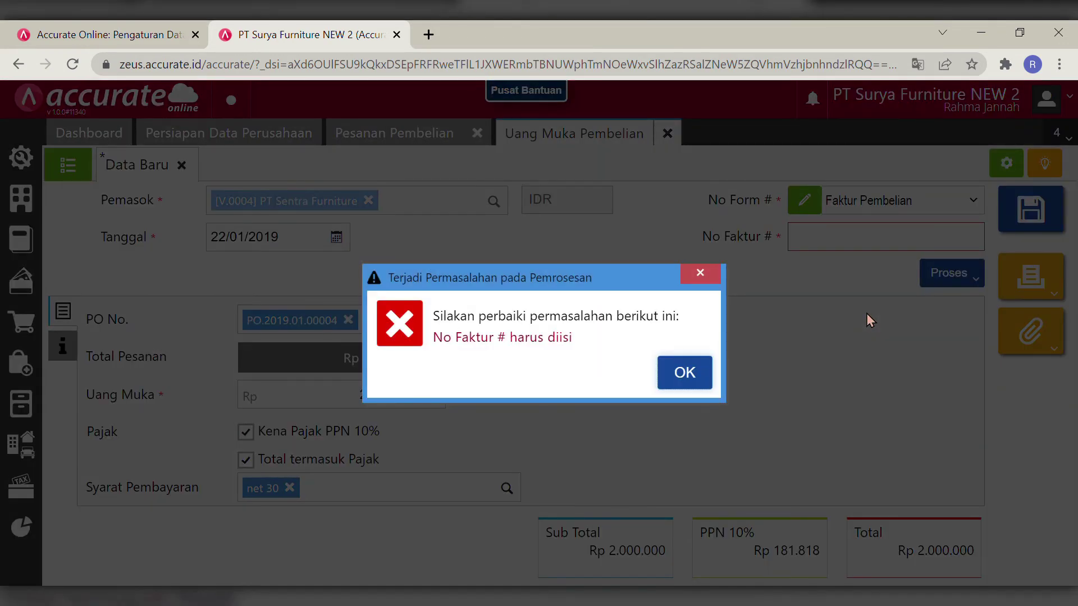
pyautogui.click(680, 375)
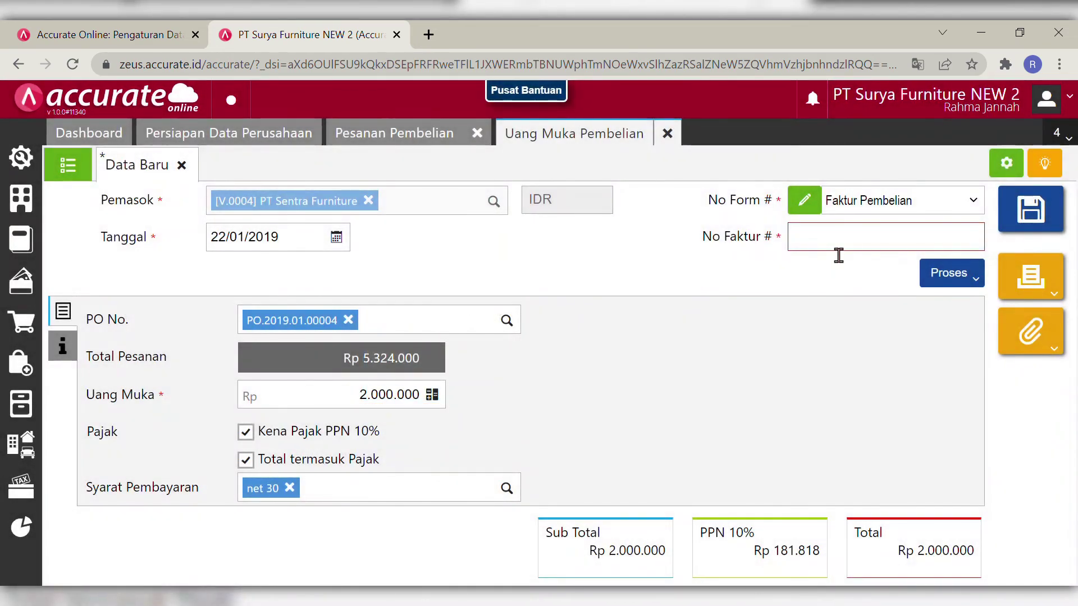
# - Enter F01 as the down payment's invoice number (No Faktur) and process it into a purchase payment
pyautogui.click(839, 251)
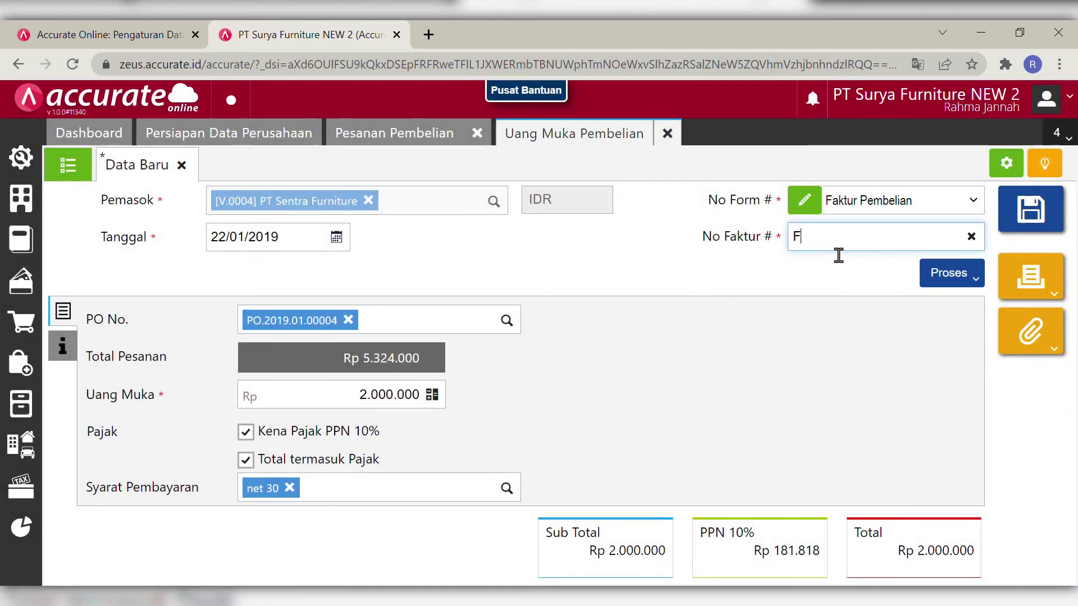
pyautogui.write('F01')
pyautogui.click(801, 332)
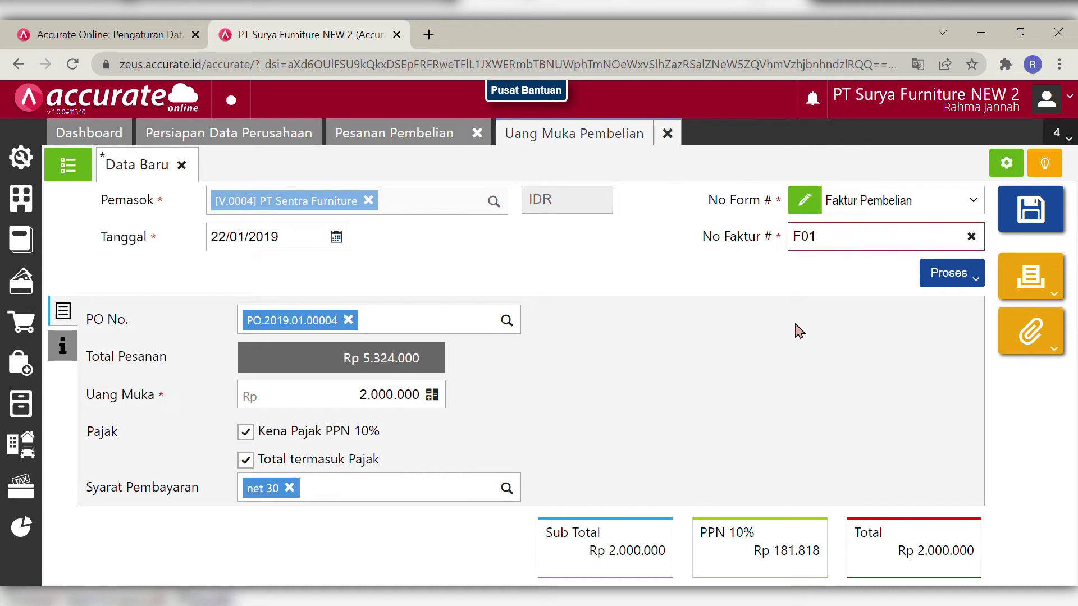
pyautogui.click(960, 277)
pyautogui.click(896, 310)
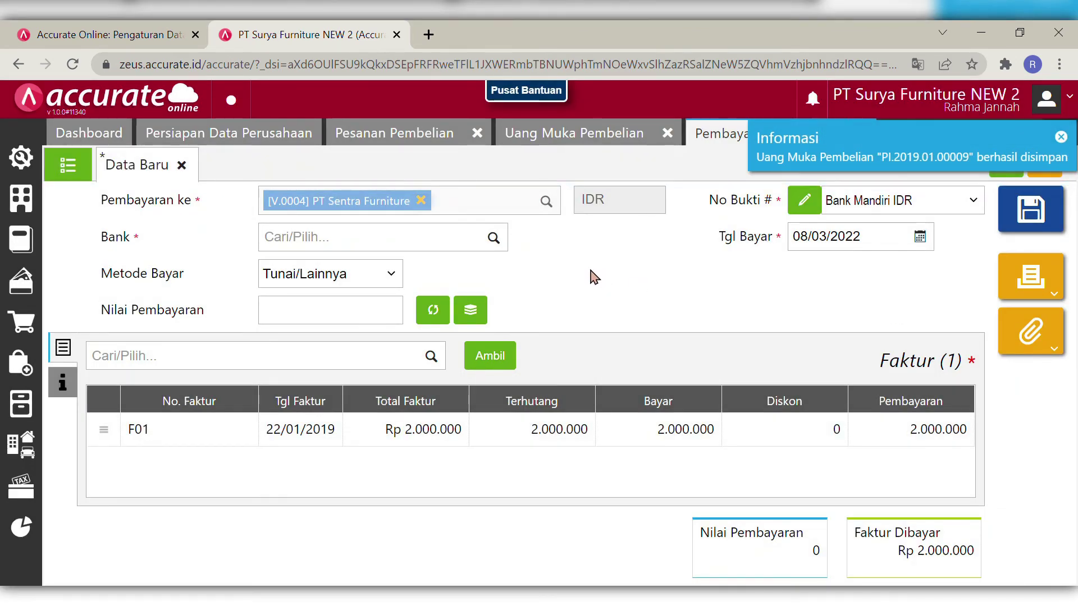
# - Set the payment's bank to Bank Mandiri IDR and its payment method (Metode Bayar) to Transfer Bank
pyautogui.click(493, 239)
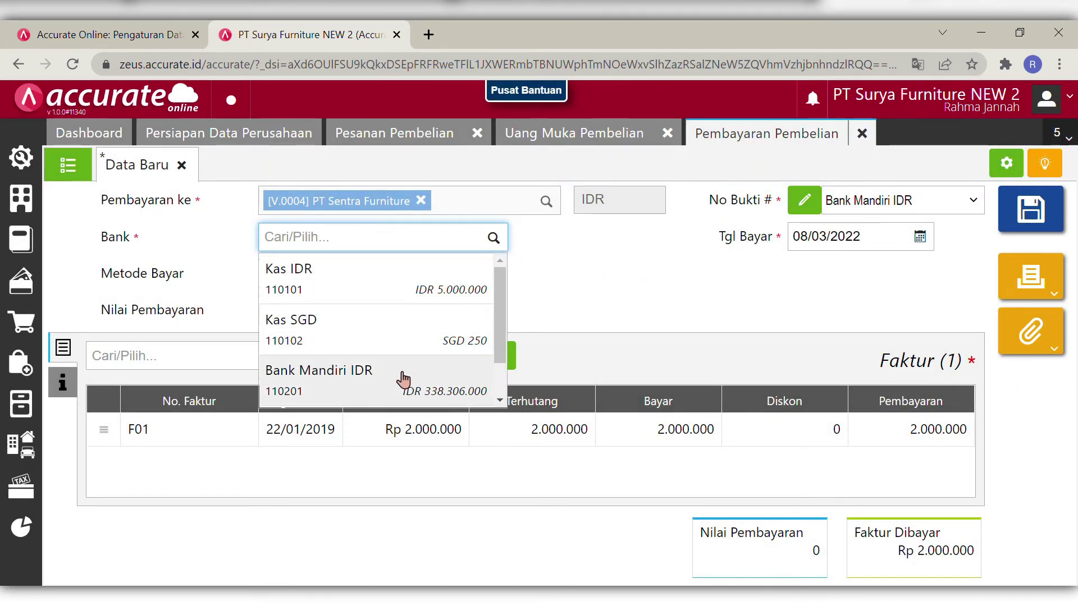
pyautogui.click(375, 377)
pyautogui.click(377, 284)
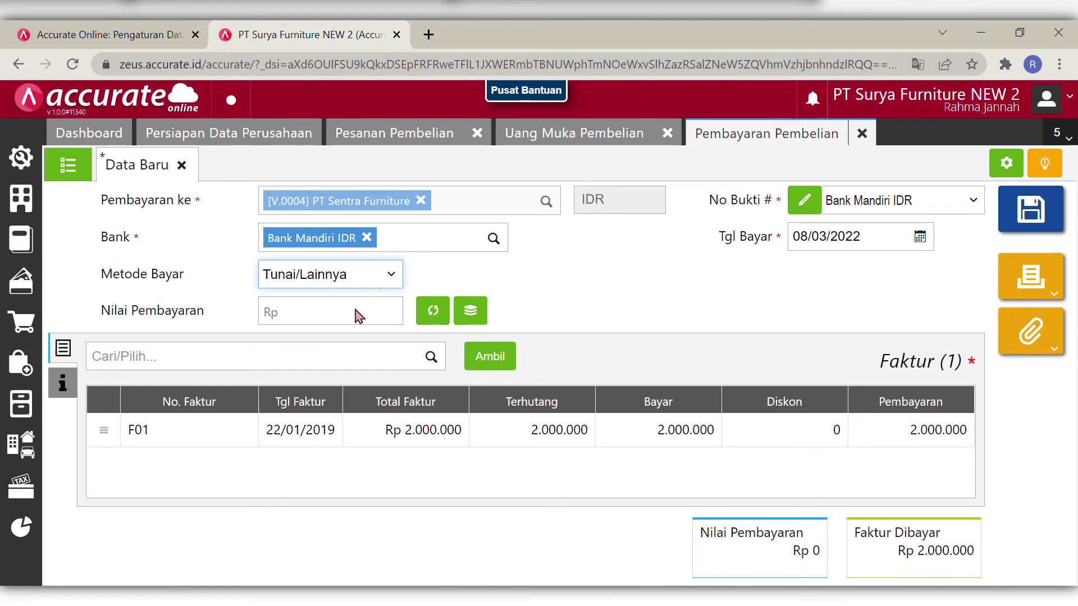
pyautogui.click(345, 334)
# - Date the payment 22/01/2019 and fill its payment value (Nilai Pembayaran) with the invoice amount of Rp 2.000.000
pyautogui.click(879, 254)
pyautogui.press('BackSpace')
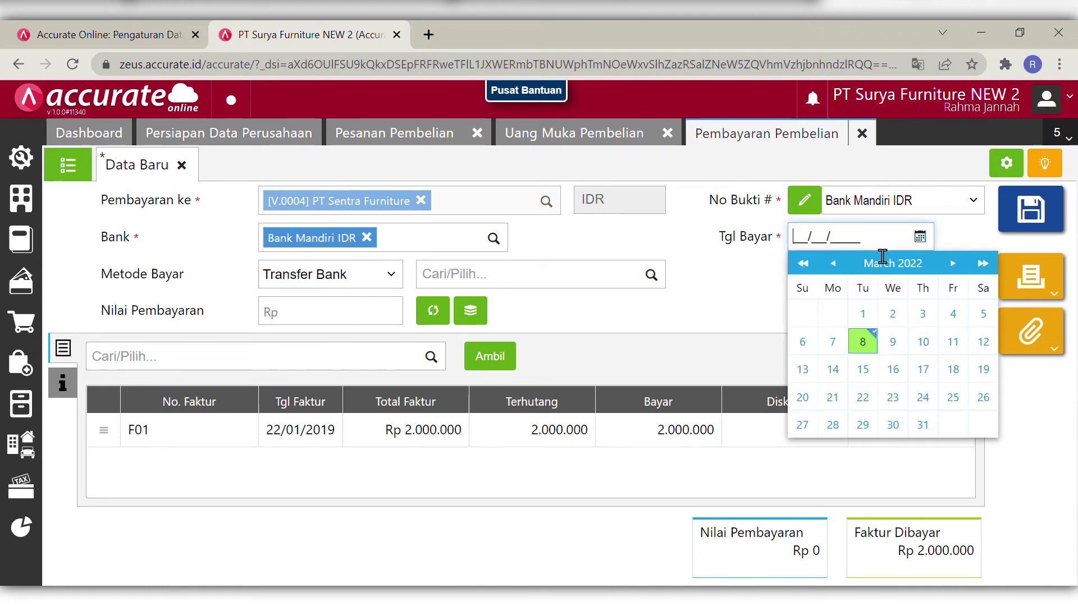
pyautogui.write('22/01/201')
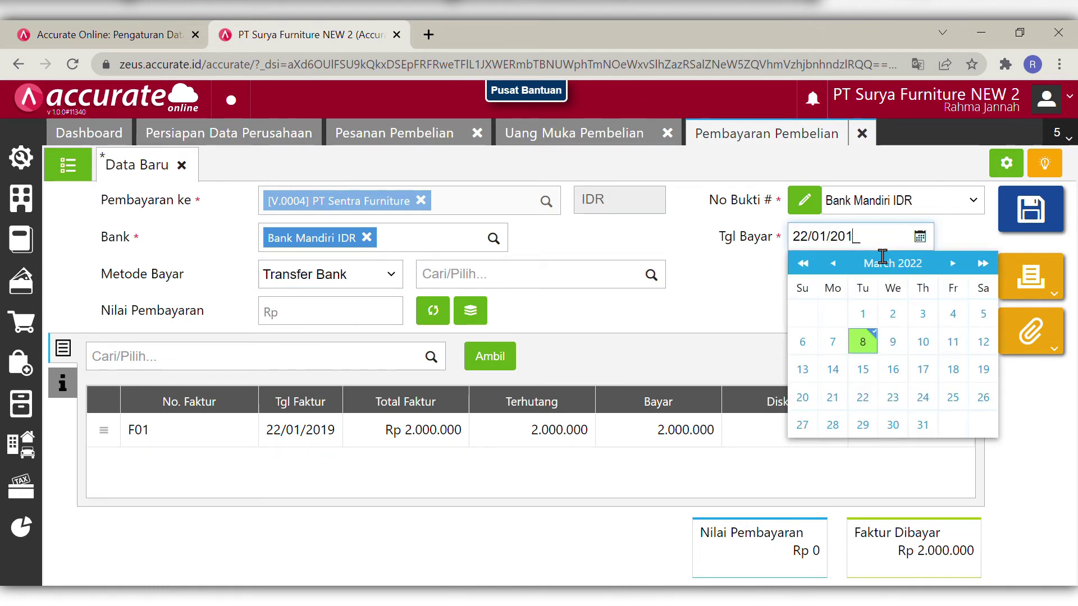
pyautogui.write('9')
pyautogui.click(710, 332)
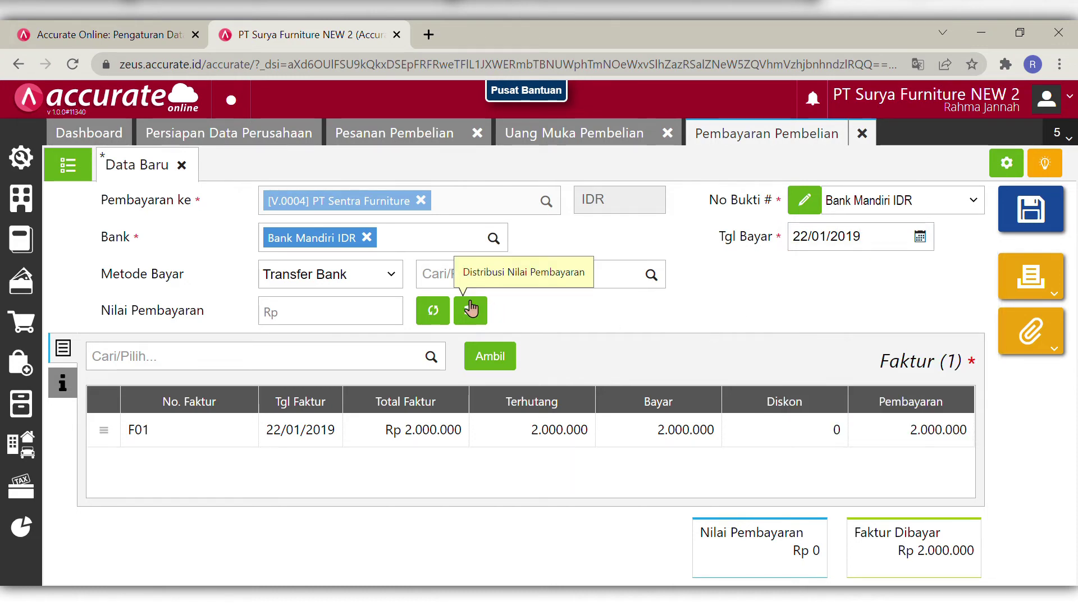
pyautogui.click(435, 311)
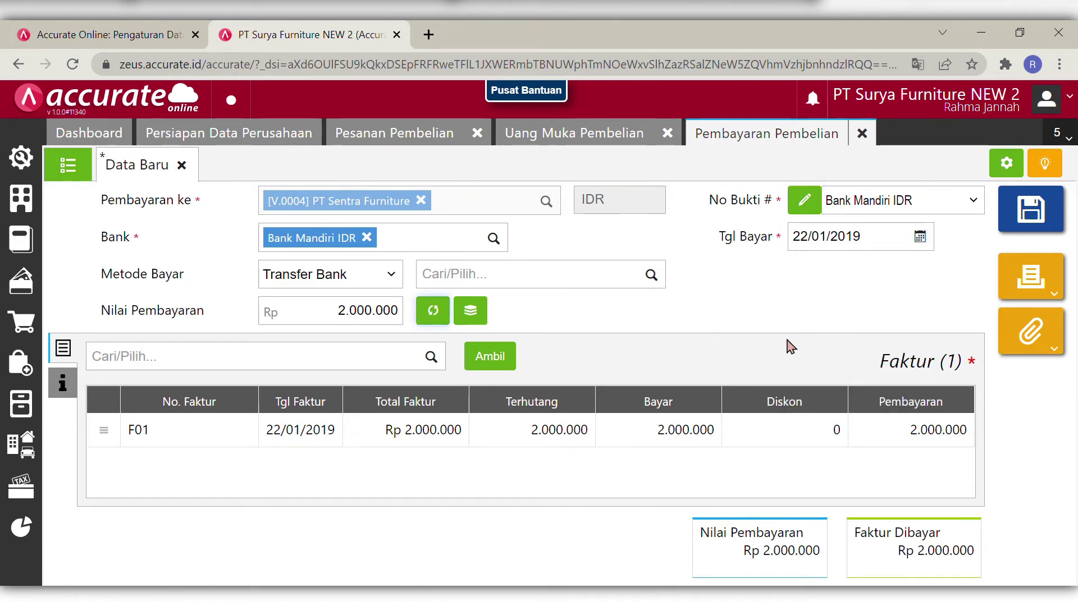
# - Enter "Pelunasan DP tanggal 22 Januari 2019" as the payment's description (Keterangan) and save the payment
pyautogui.click(63, 384)
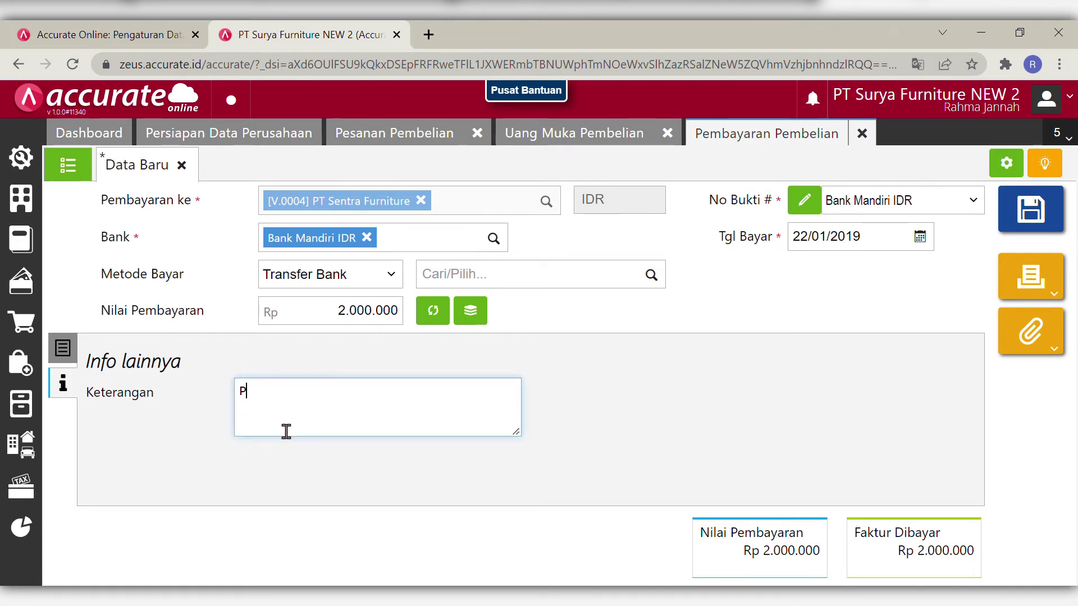
pyautogui.write('Pelunaswan')
pyautogui.press('BackSpace')
pyautogui.press('BackSpace')
pyautogui.press('BackSpace')
pyautogui.press('BackSpace')
pyautogui.write('an')
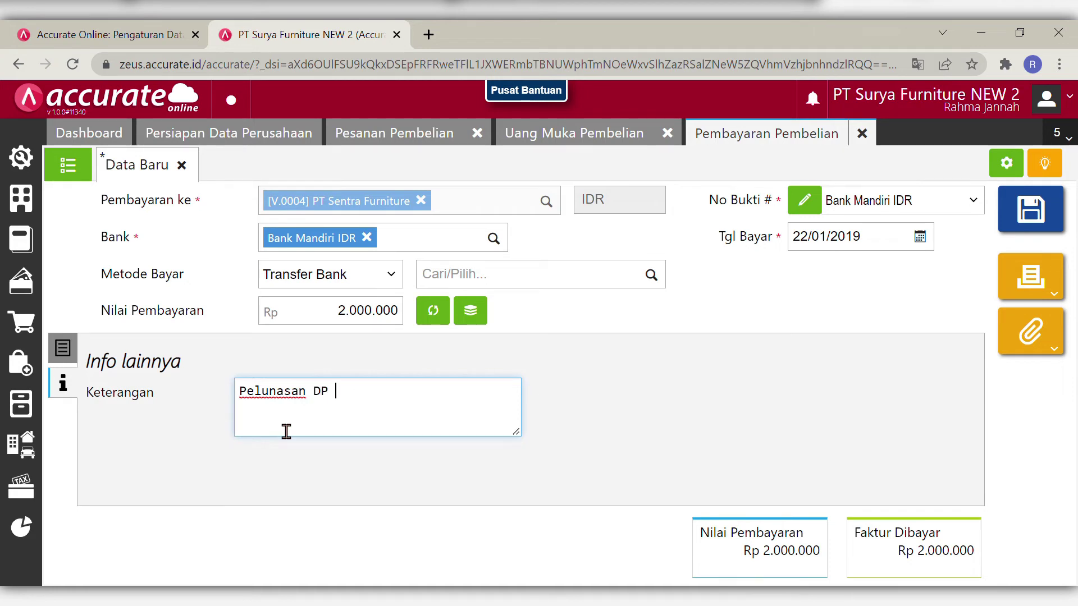
pyautogui.write('DP tanggal 22 Janua')
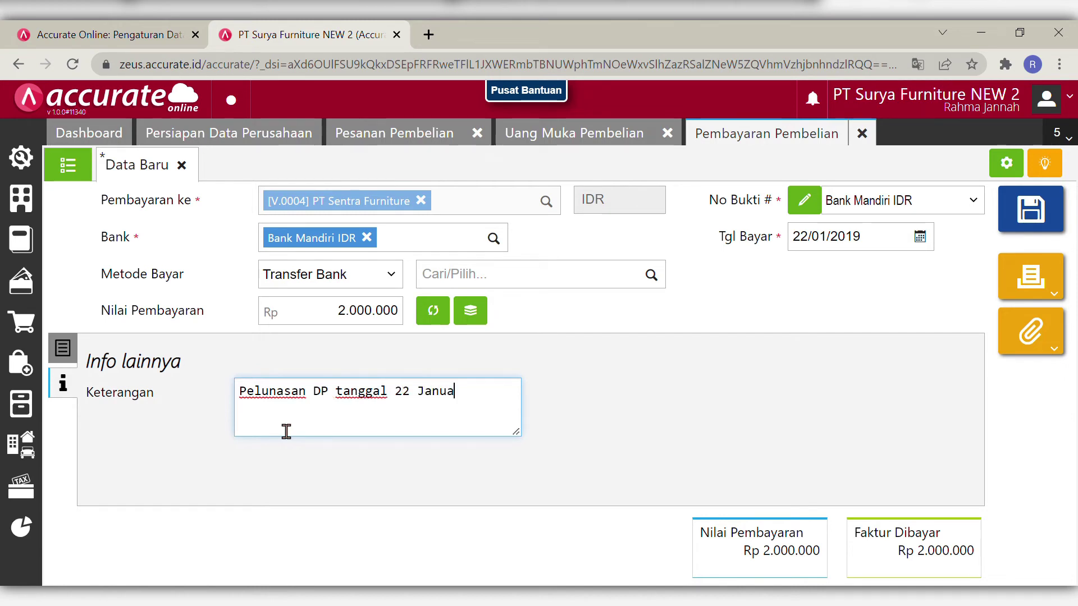
pyautogui.write('ri 2019')
pyautogui.click(322, 496)
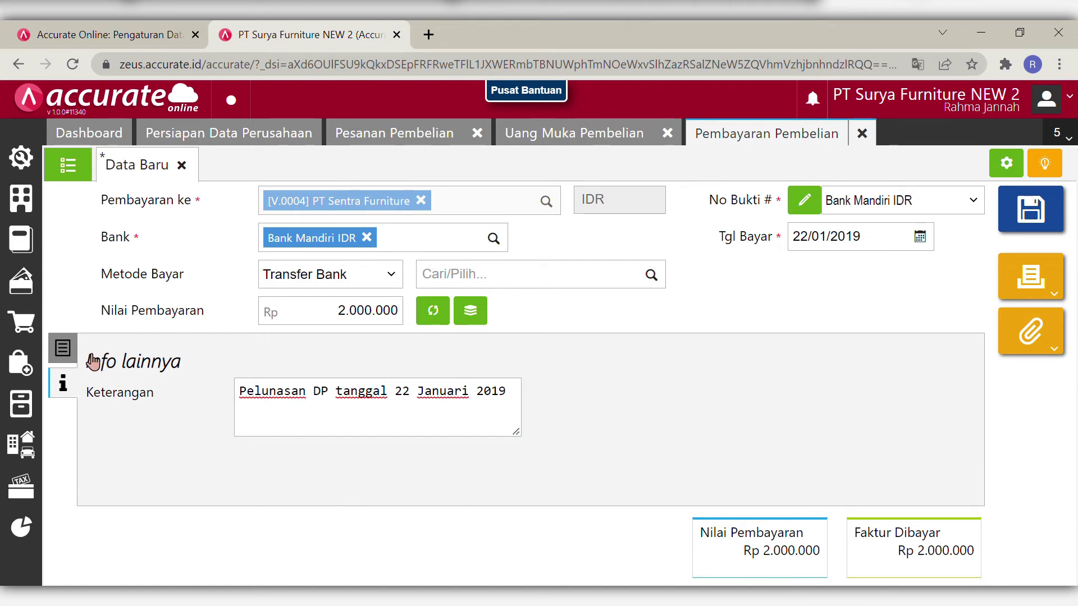
pyautogui.click(64, 353)
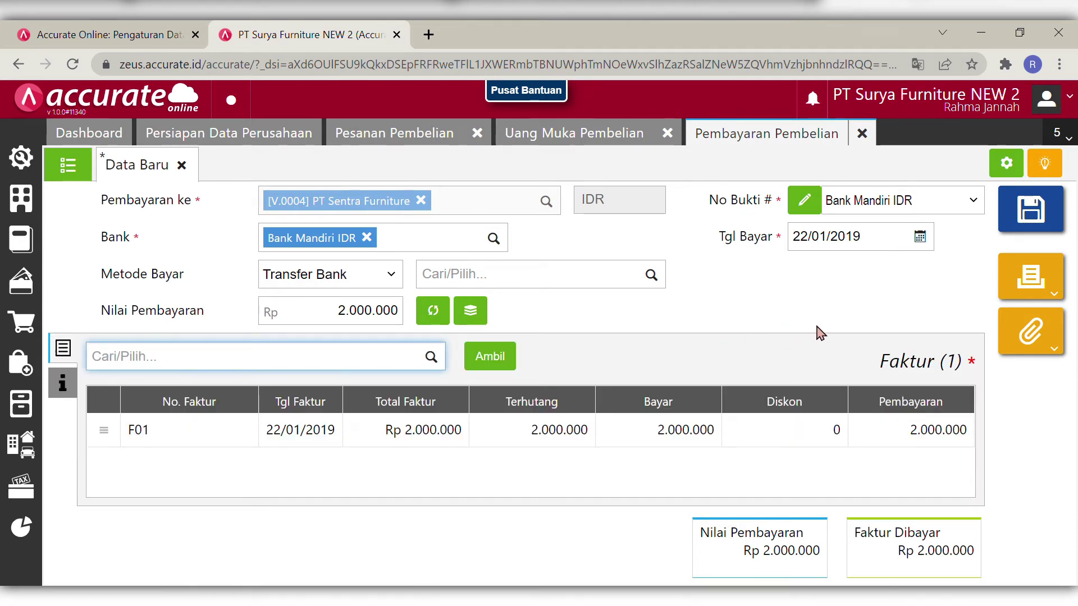
pyautogui.click(1043, 226)
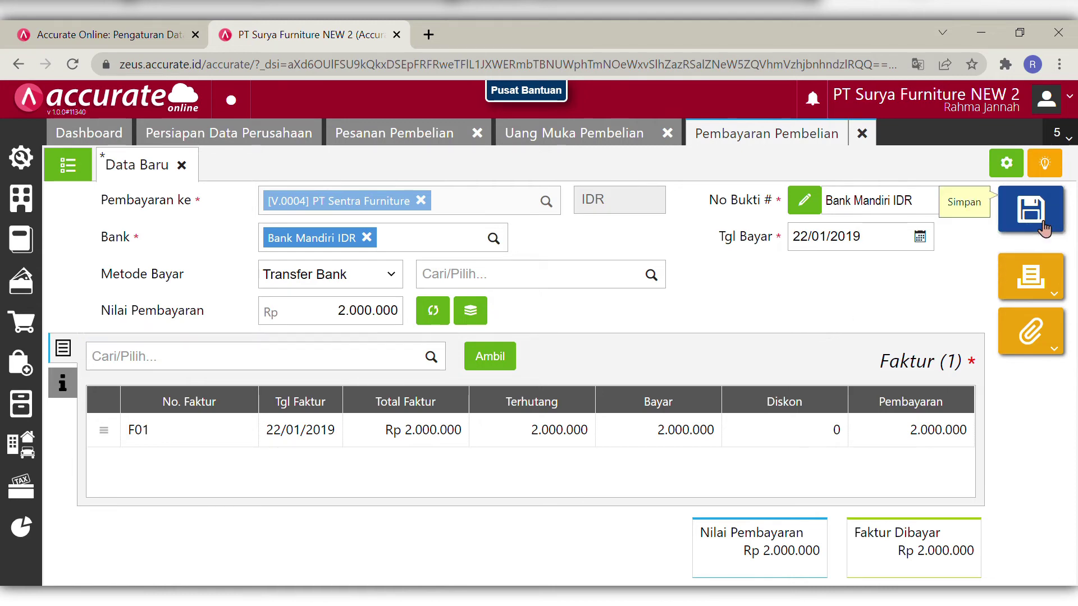
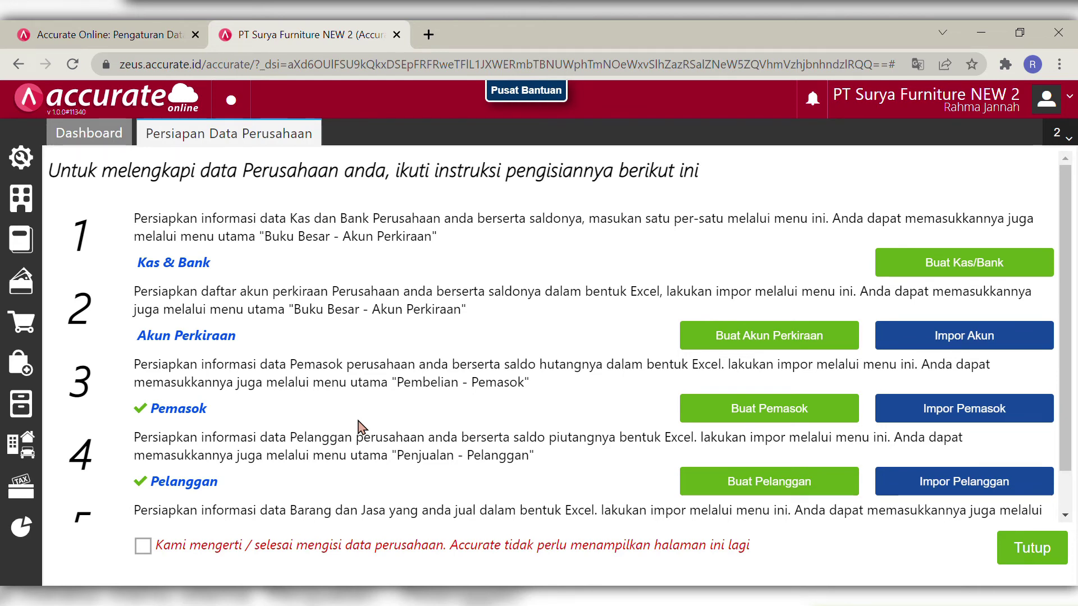
# - Start a new goods receipt (Penerimaan Barang) from the first-listed supplier PT Sentra Furniture
pyautogui.click(33, 365)
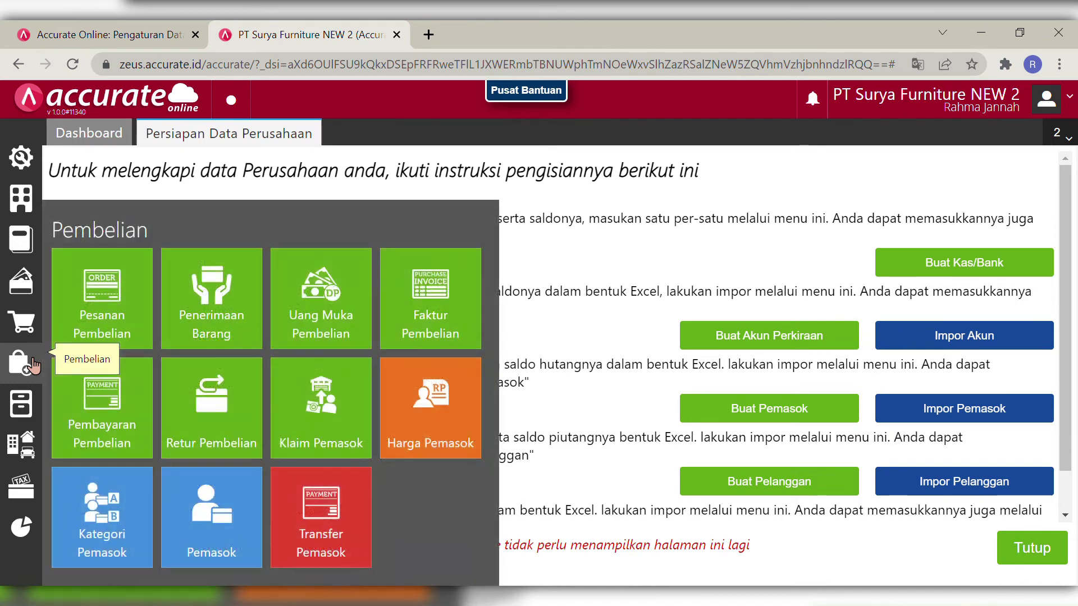
pyautogui.click(215, 316)
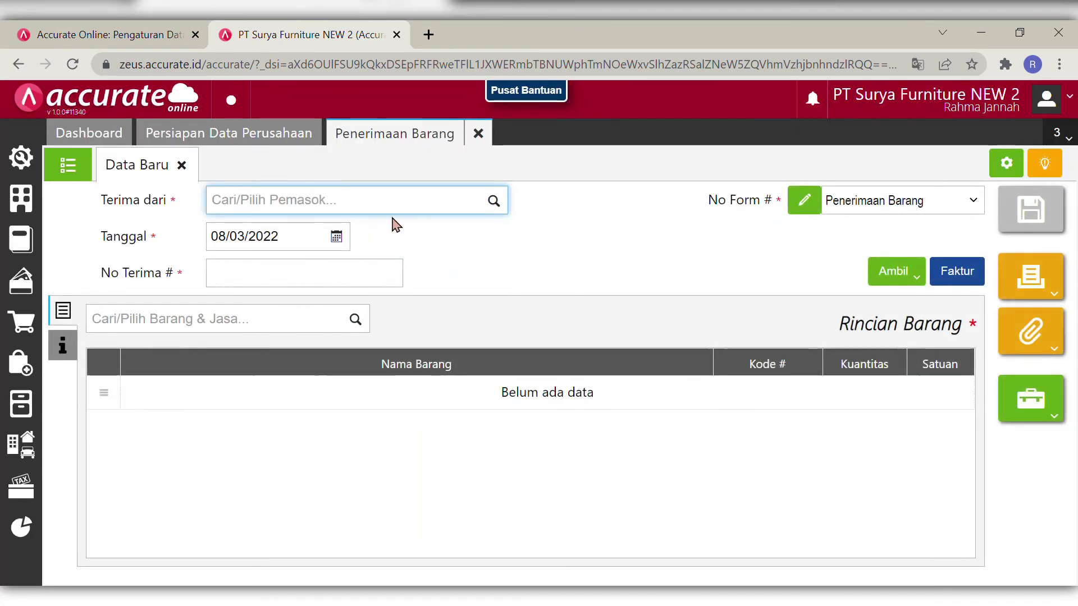
pyautogui.write('sen')
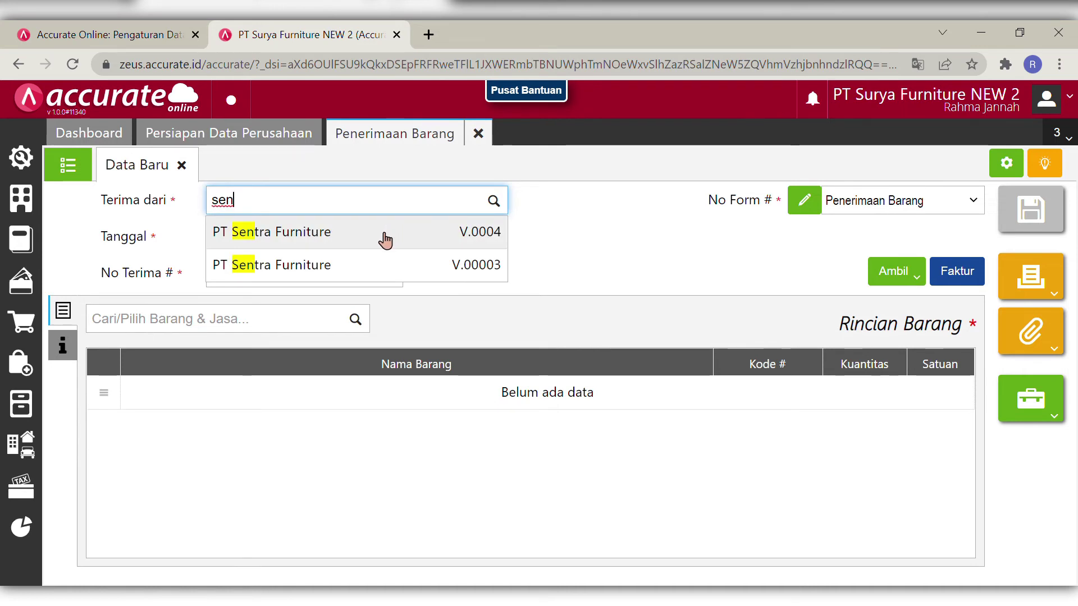
pyautogui.click(385, 233)
# - Date the goods receipt 23/01/2019 and enter 6675 as its receipt number (No Terima)
pyautogui.click(316, 250)
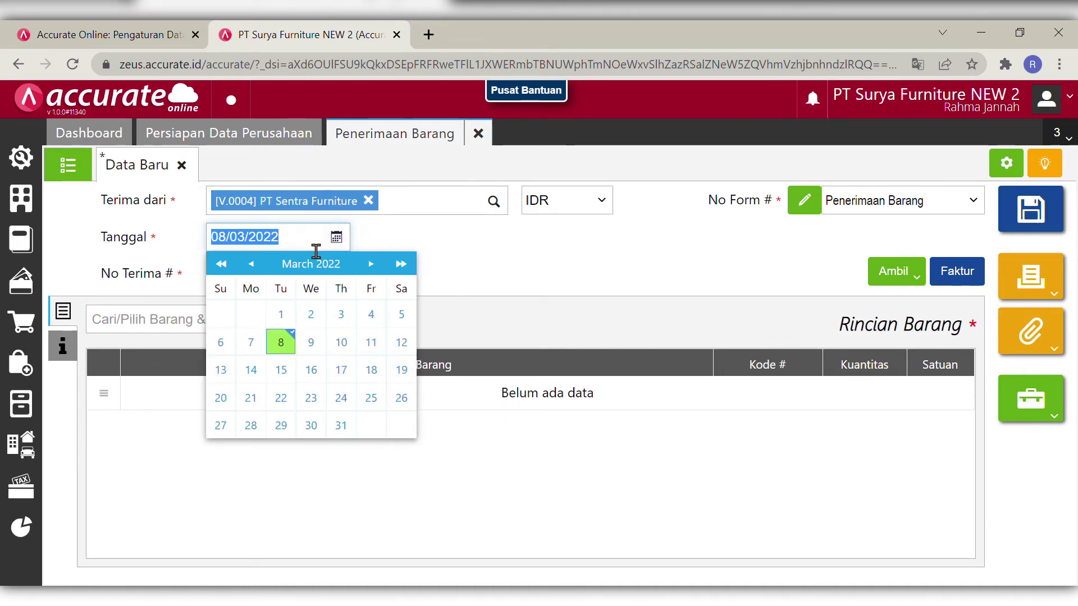
pyautogui.press('BackSpace')
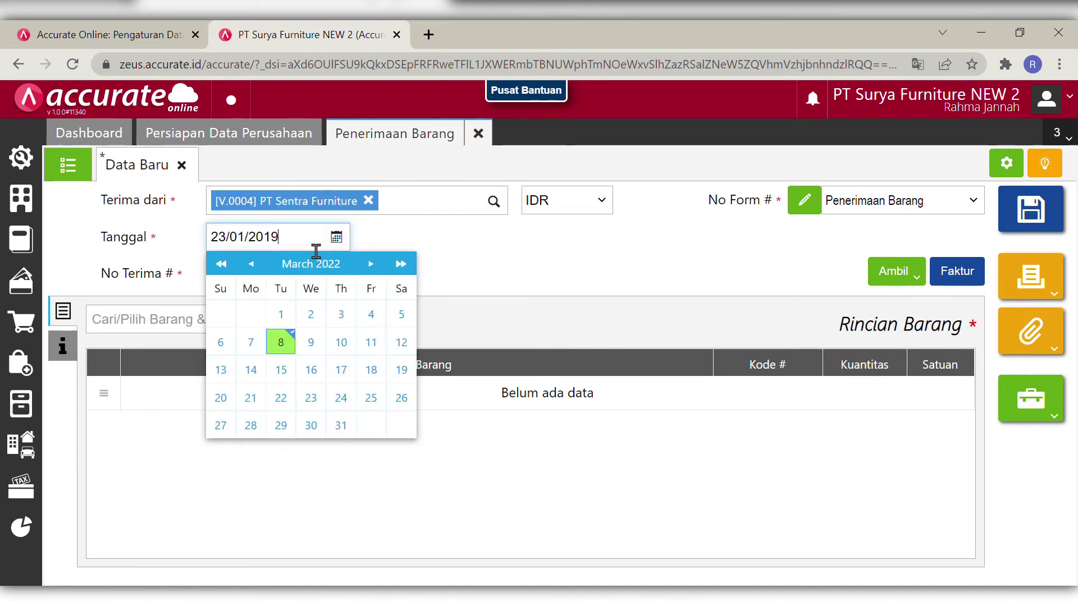
pyautogui.click(486, 250)
pyautogui.click(374, 281)
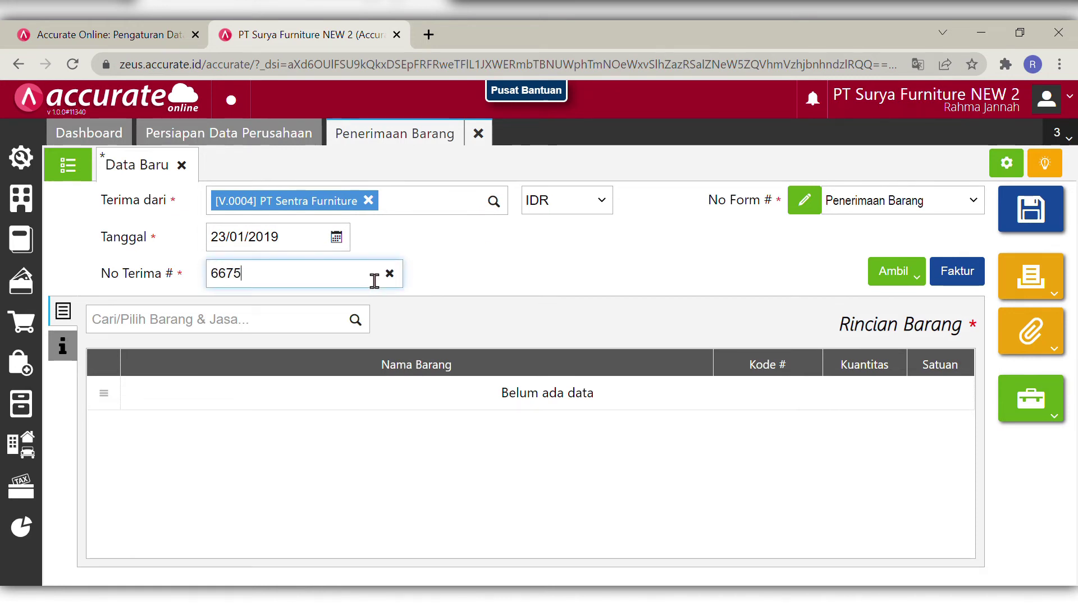
pyautogui.click(550, 287)
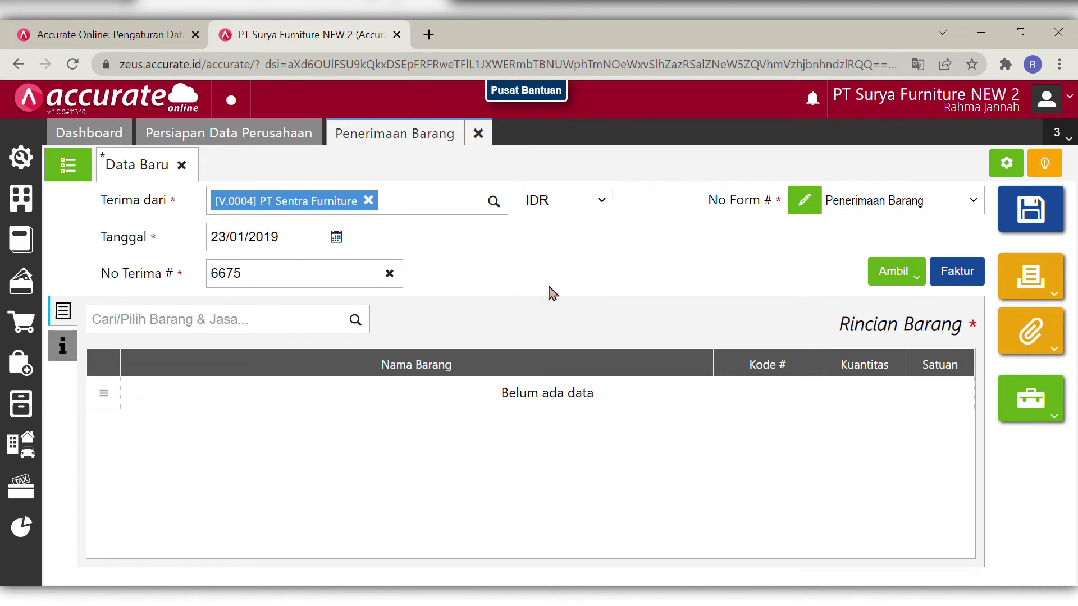
# - Copy only the Meja Bundar line from the supplier's 22/01/2019 purchase order into the goods receipt, leaving out Kursi Santai
pyautogui.click(887, 268)
pyautogui.click(840, 308)
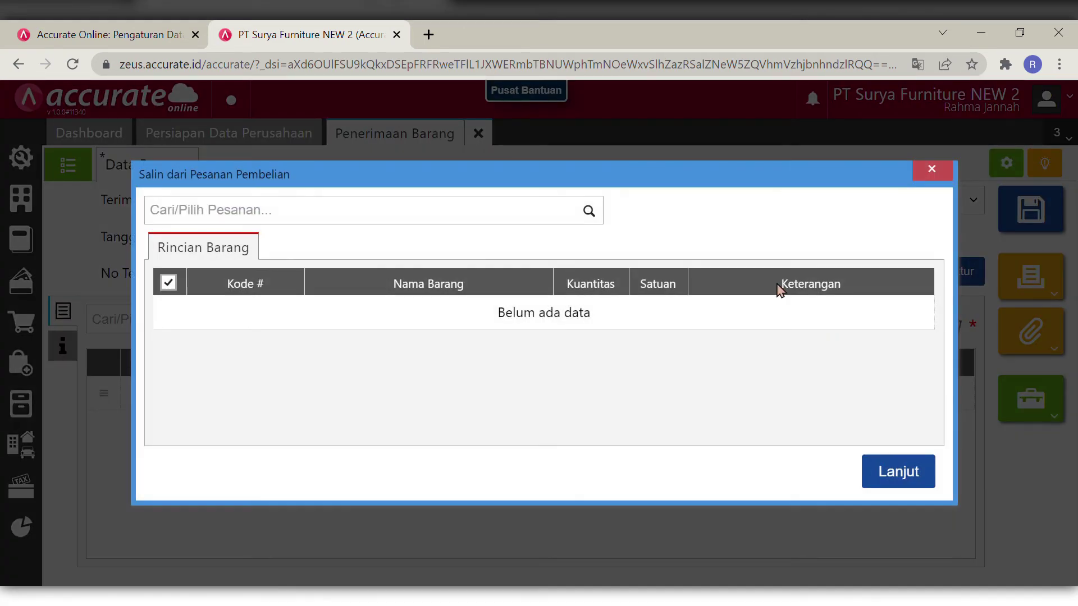
pyautogui.click(589, 211)
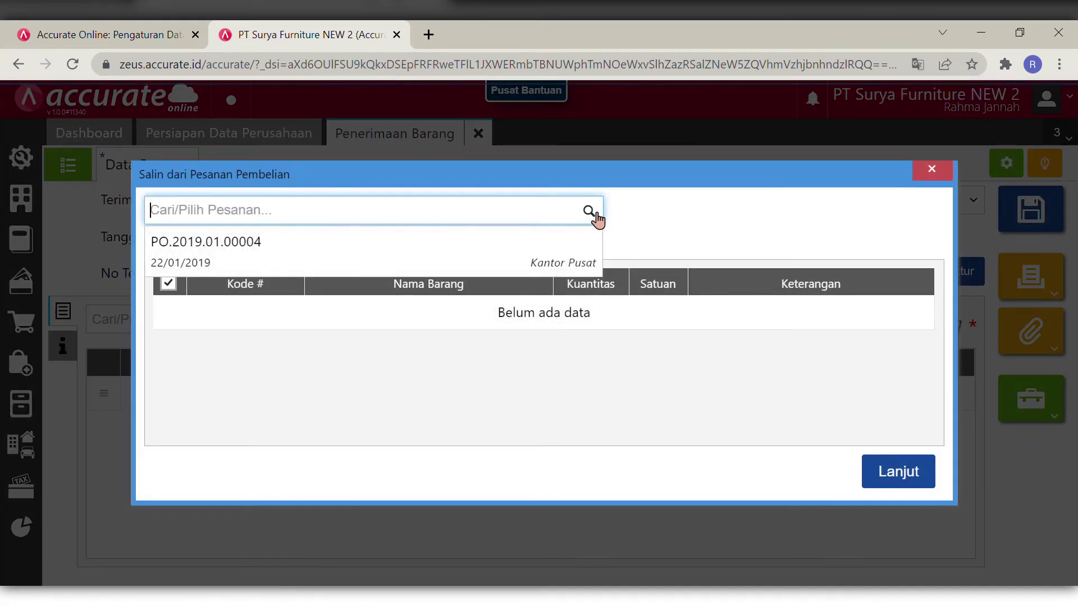
pyautogui.click(532, 263)
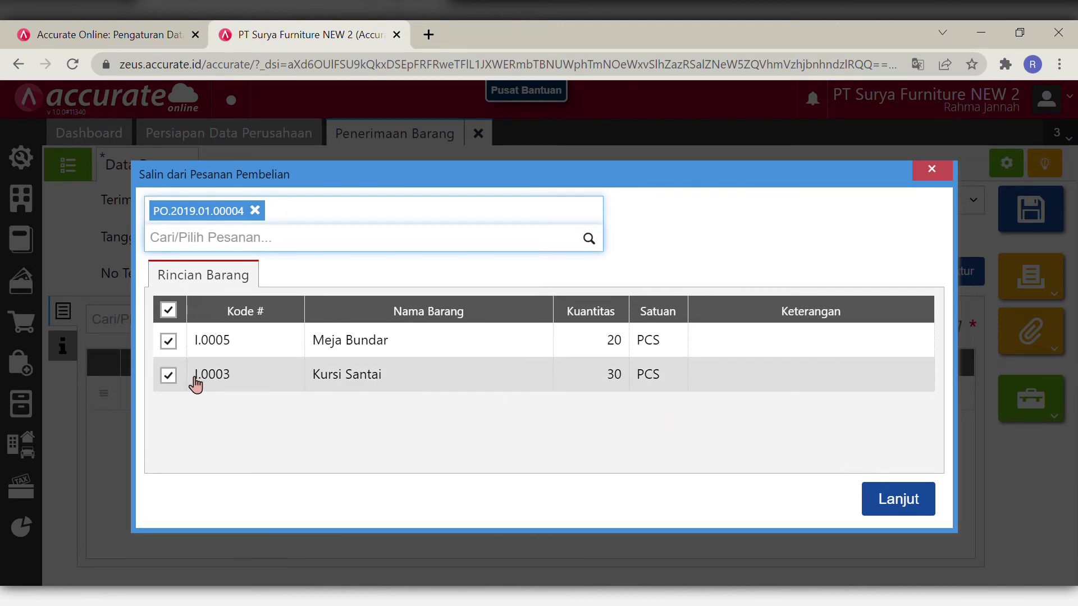
pyautogui.click(168, 375)
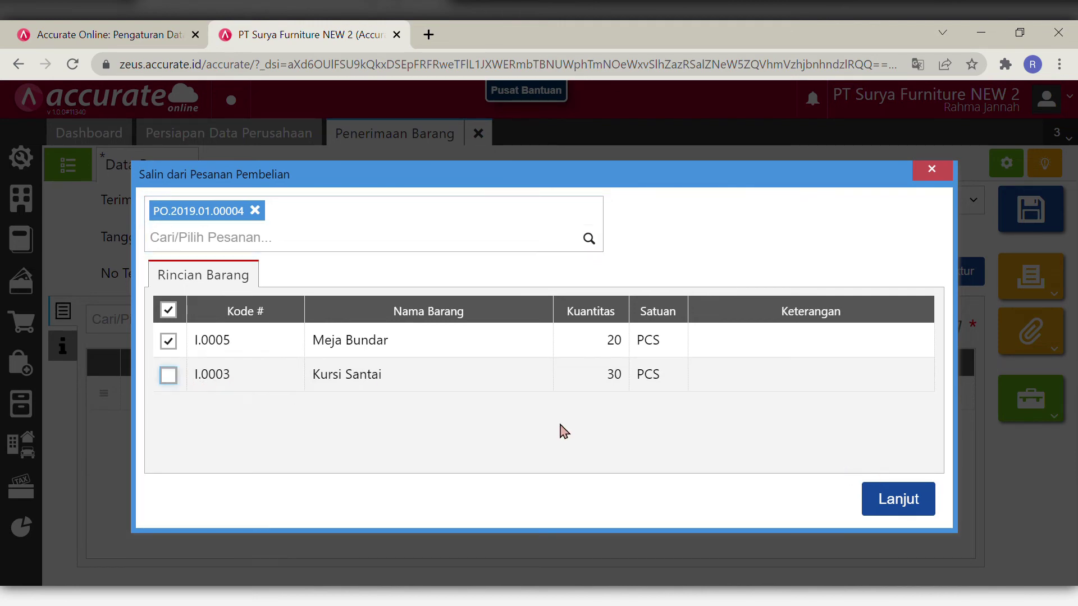
pyautogui.click(899, 500)
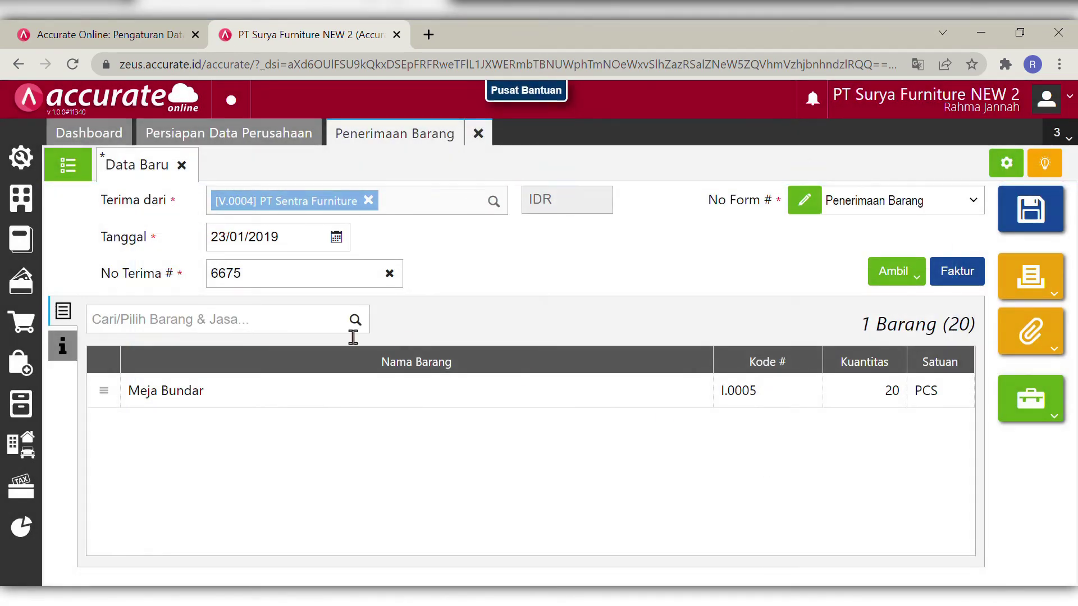
# - Replace the goods receipt's description (Keterangan) with "Penerimaan sebagian pesanan"
pyautogui.click(66, 347)
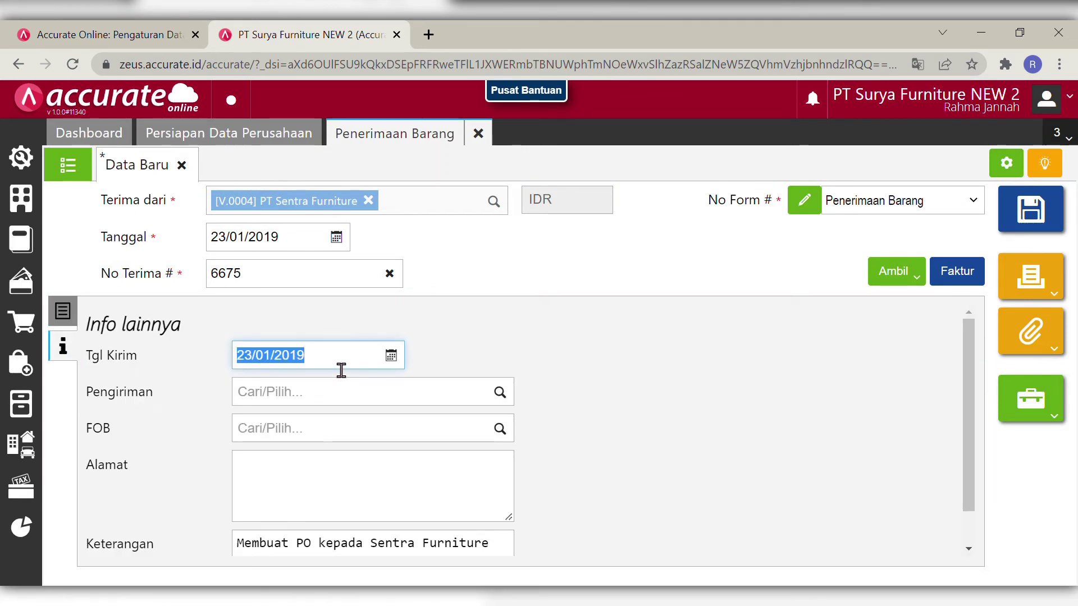
pyautogui.click(655, 413)
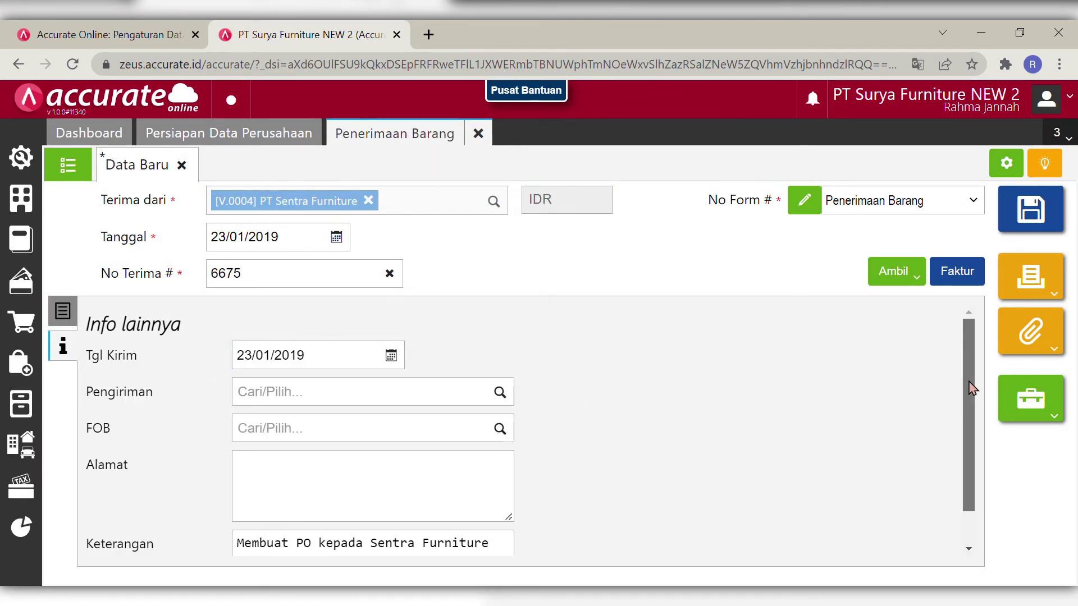
pyautogui.scroll(-2, 973, 388)
pyautogui.moveTo(511, 517); pyautogui.dragTo(170, 503)
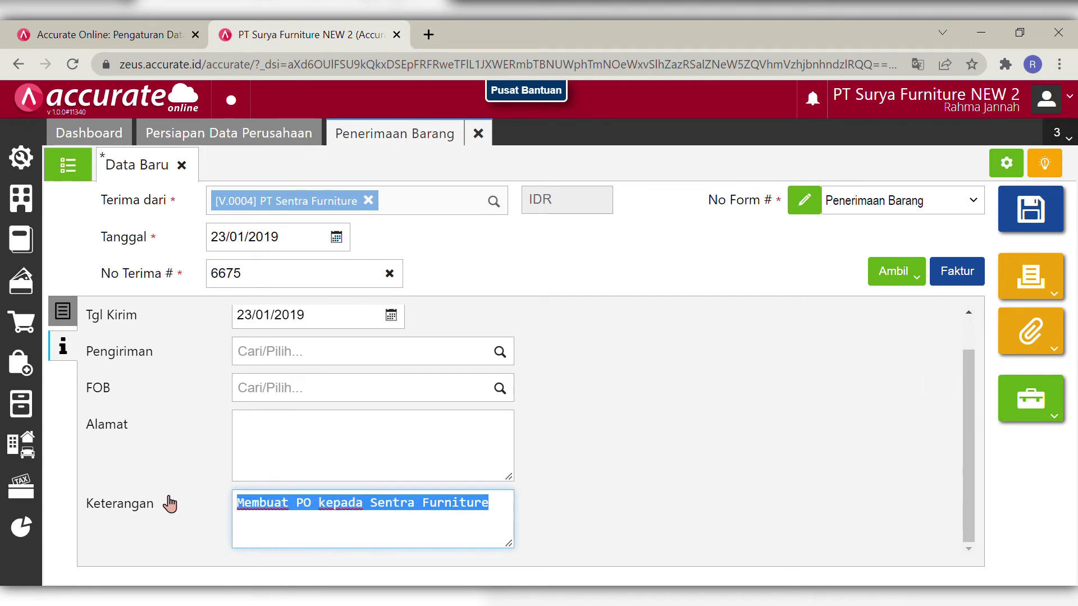
pyautogui.press('BackSpace')
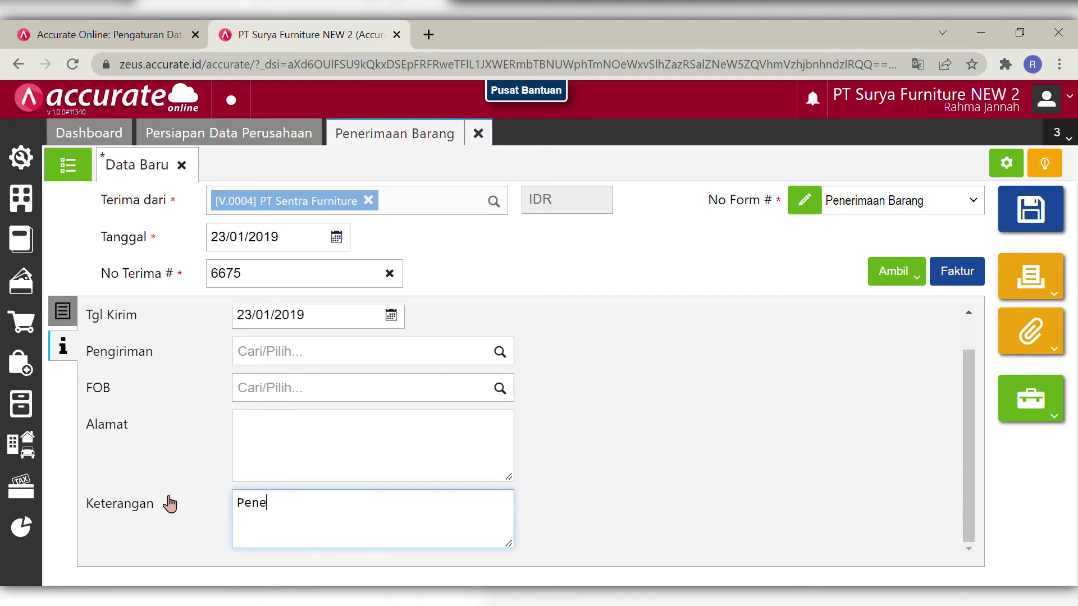
pyautogui.write('Penerimaan pe')
pyautogui.press('BackSpace')
pyautogui.press('BackSpace')
pyautogui.write('s')
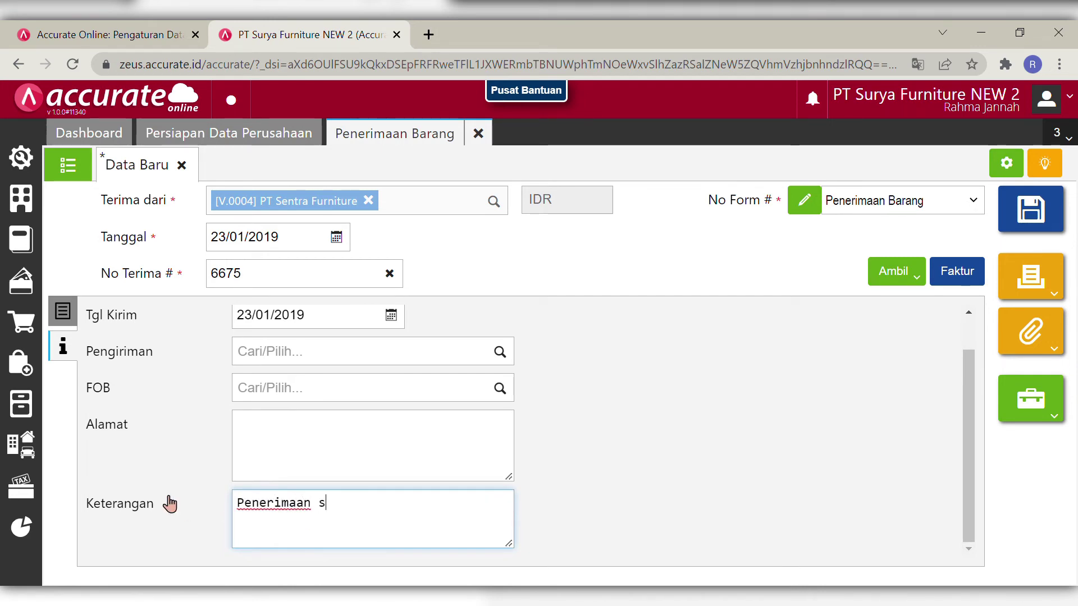
pyautogui.write('ebagian pesanan')
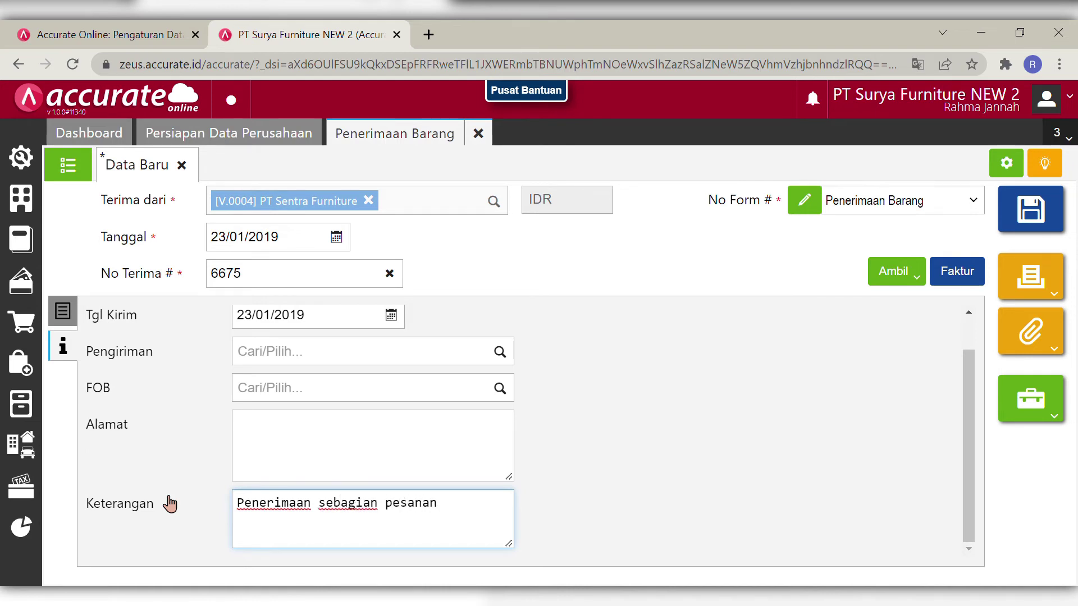
pyautogui.click(677, 484)
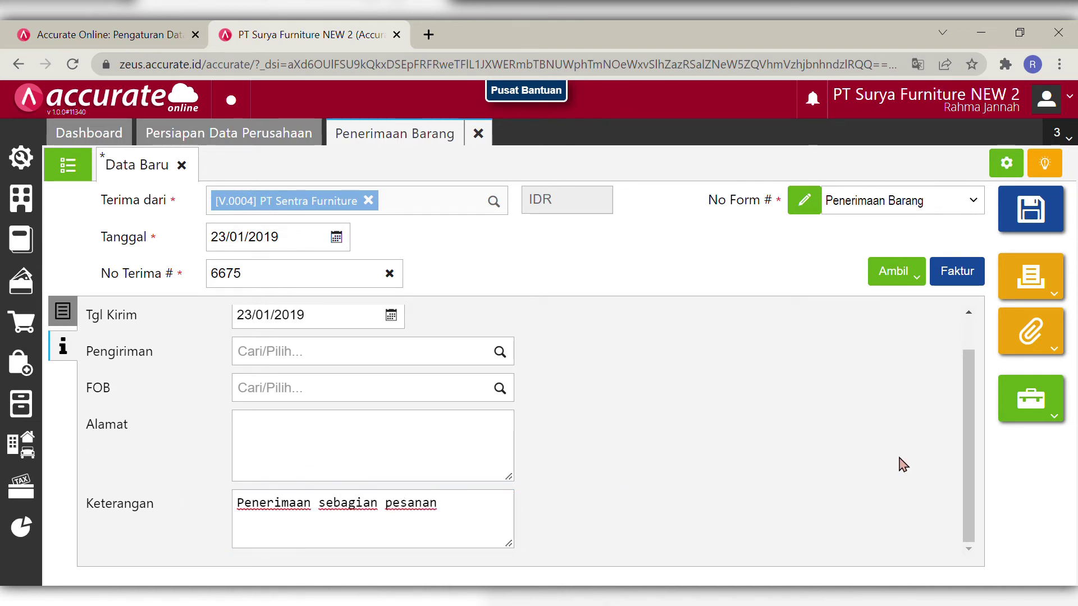
# - Set the goods receipt's shipping method (Pengiriman) to Mobil Box
pyautogui.moveTo(974, 460); pyautogui.dragTo(974, 430)
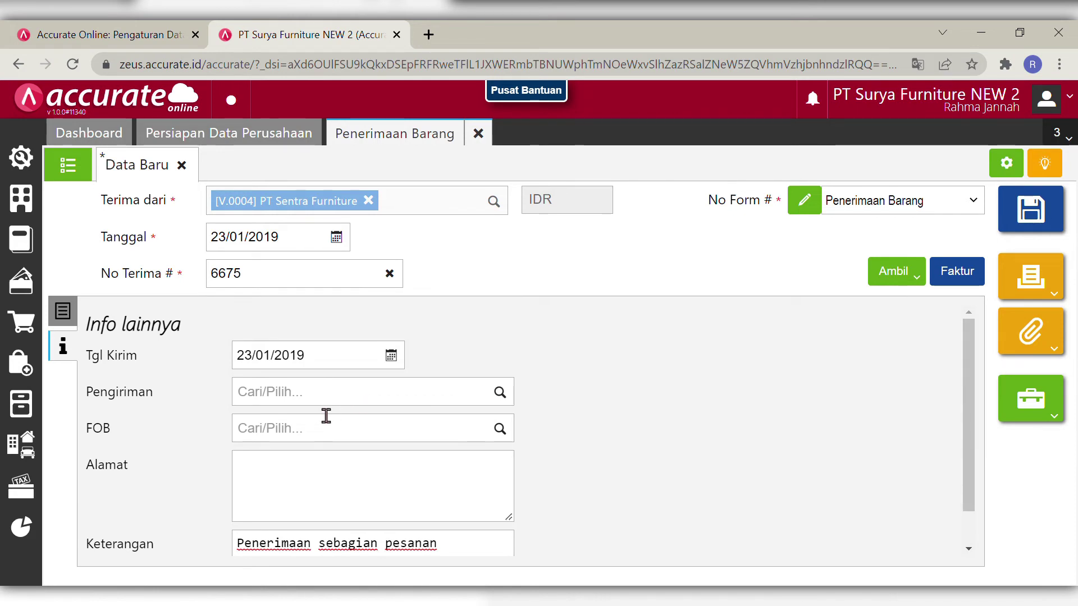
pyautogui.click(391, 403)
pyautogui.write('mob')
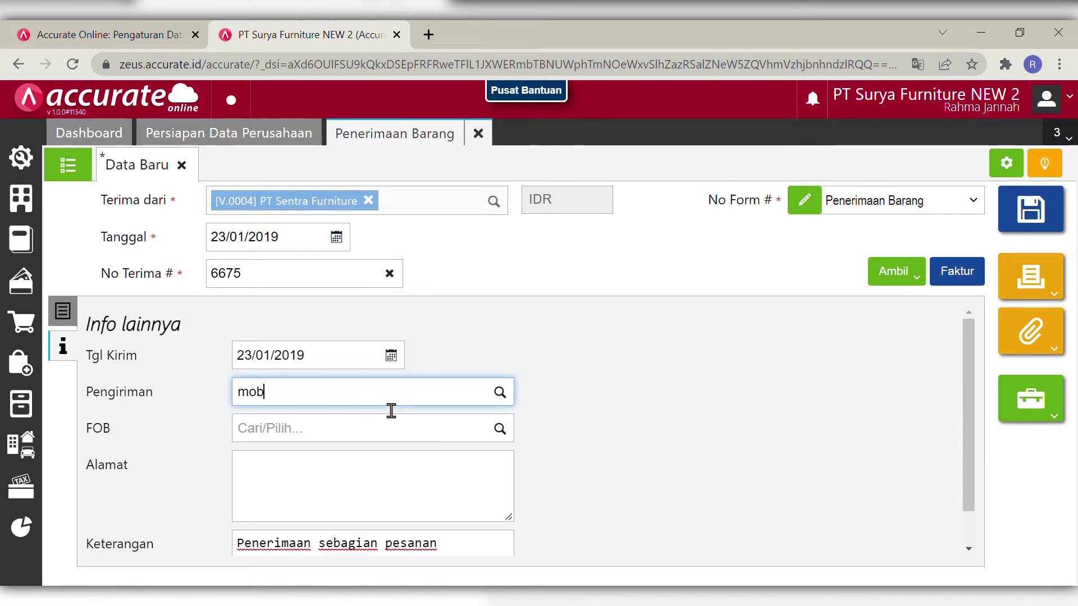
pyautogui.click(370, 429)
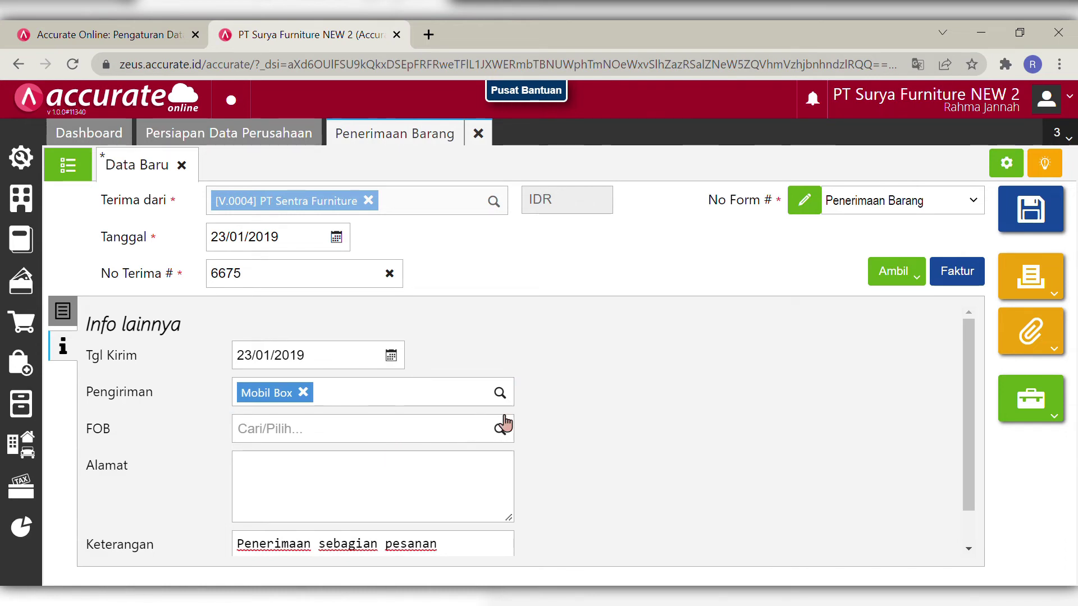
# - Check the Meja Bundar line's item details and the additional info, and save the goods receipt
pyautogui.click(63, 311)
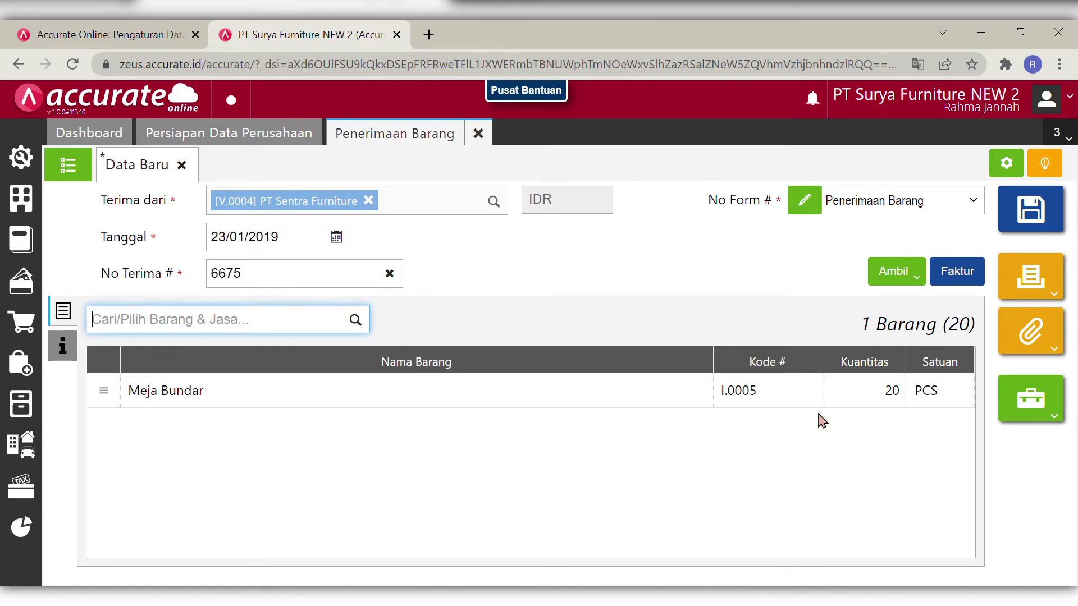
pyautogui.click(879, 393)
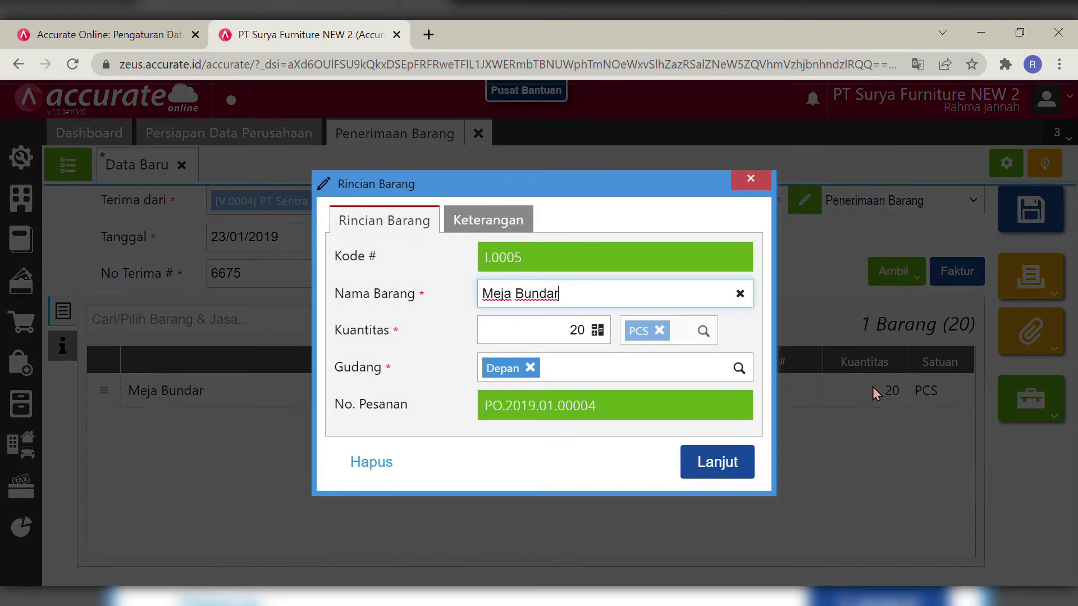
pyautogui.click(718, 462)
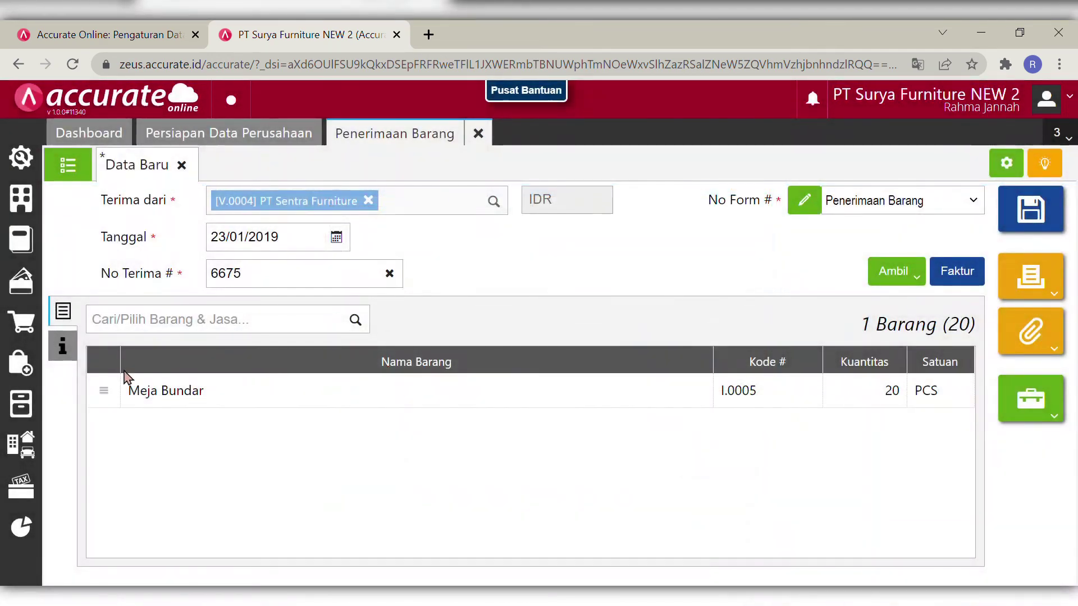
pyautogui.click(64, 348)
pyautogui.click(264, 364)
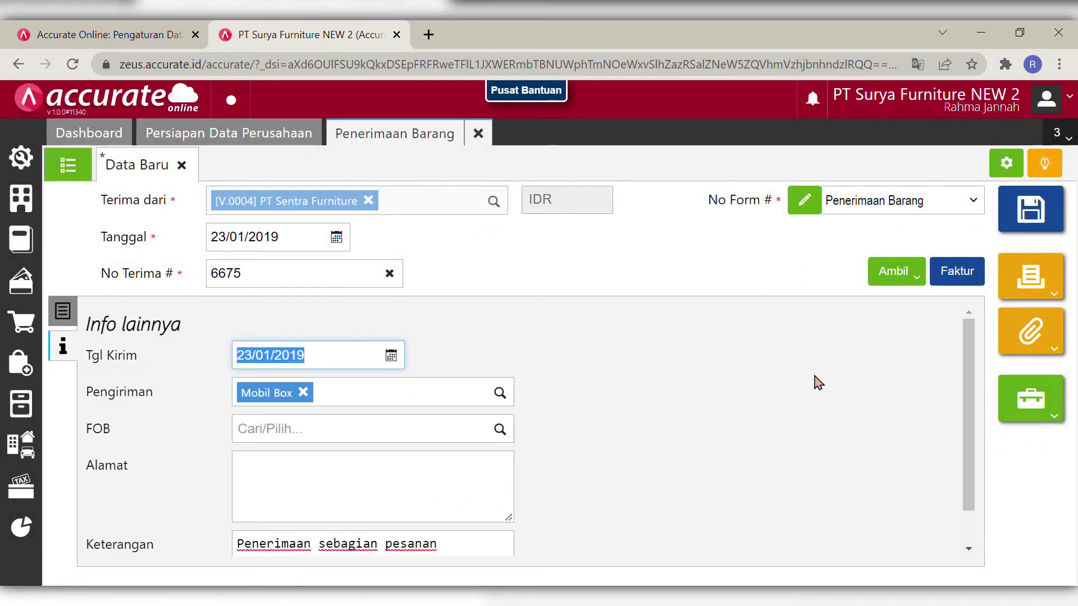
pyautogui.click(63, 311)
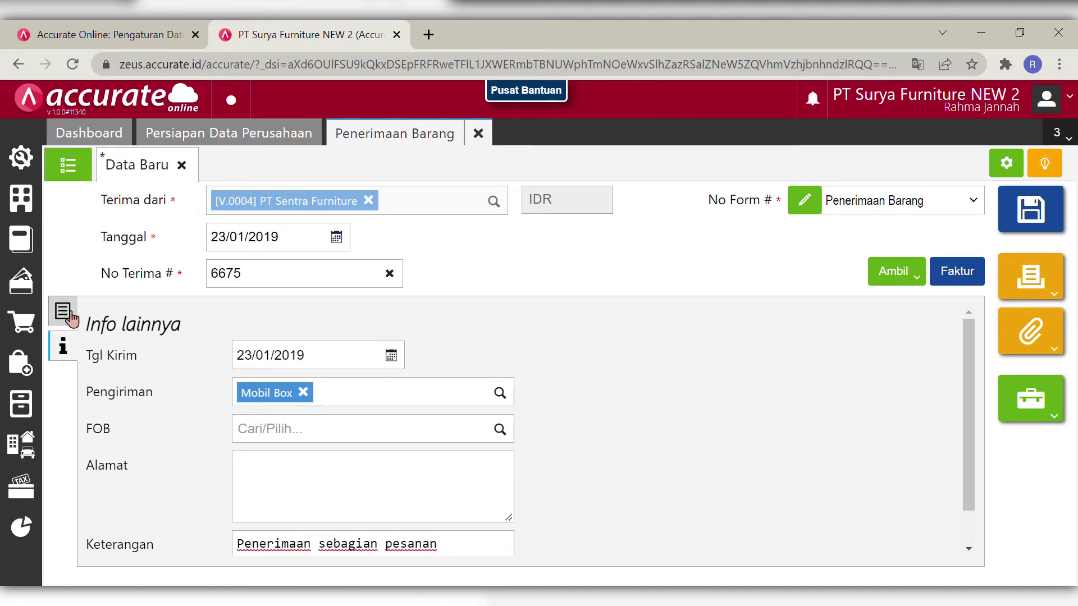
pyautogui.click(1037, 236)
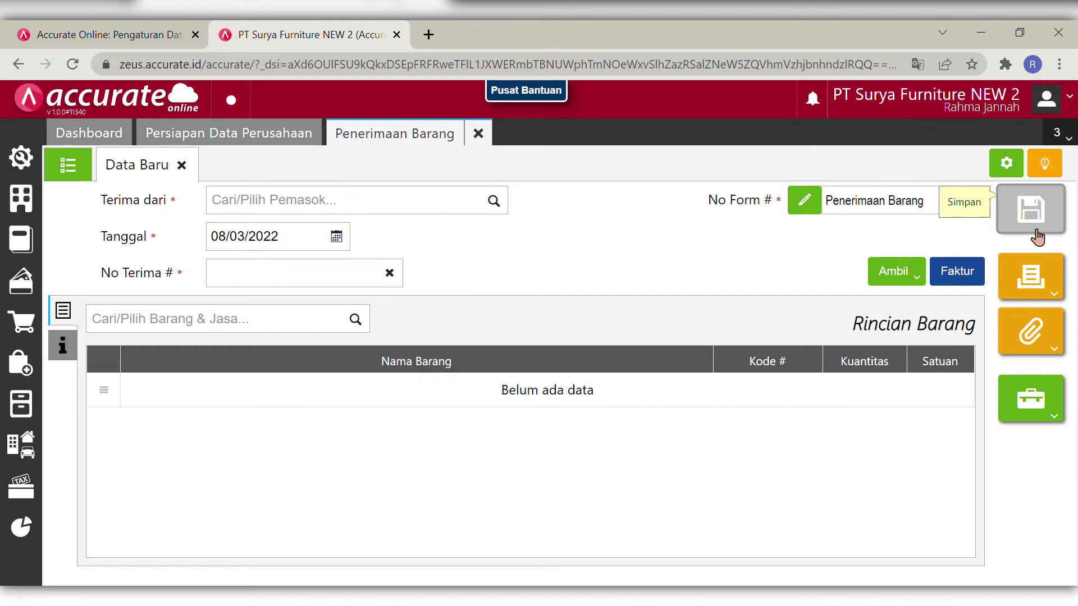
# - Choose PT Sentra Furniture as the supplier (Terima dari) of the new blank goods receipt
pyautogui.click(407, 210)
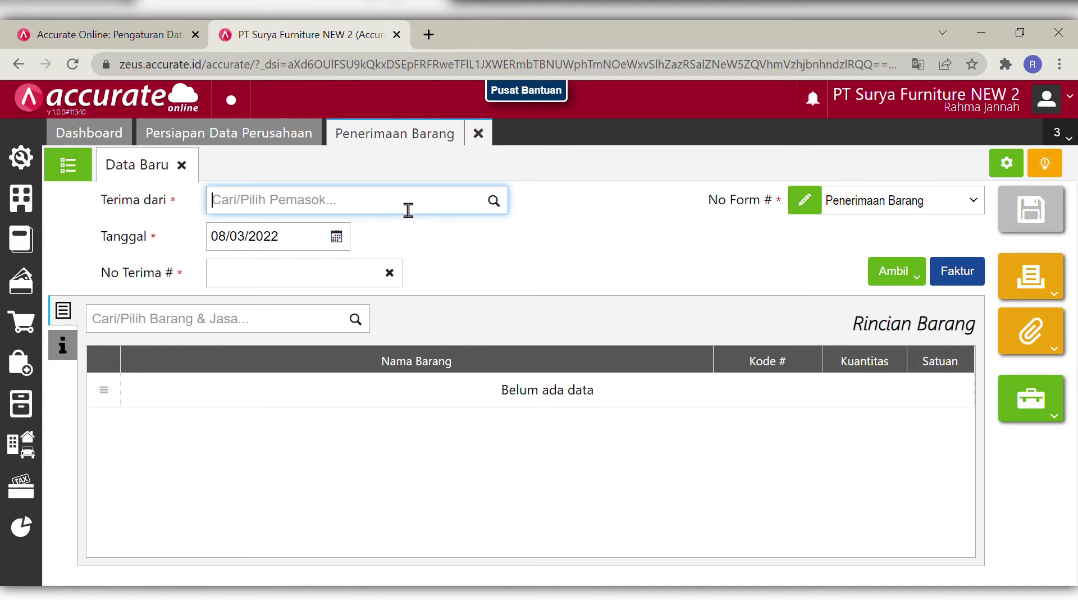
pyautogui.write('zsen')
pyautogui.press('BackSpace')
pyautogui.press('BackSpace')
pyautogui.press('BackSpace')
pyautogui.press('BackSpace')
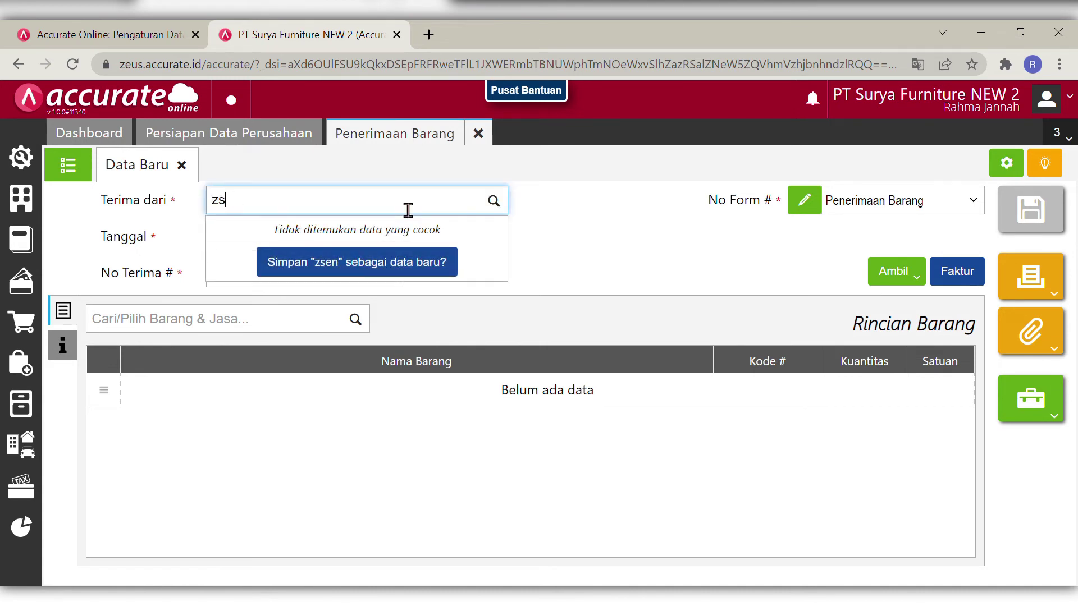
pyautogui.write('sen')
pyautogui.click(410, 233)
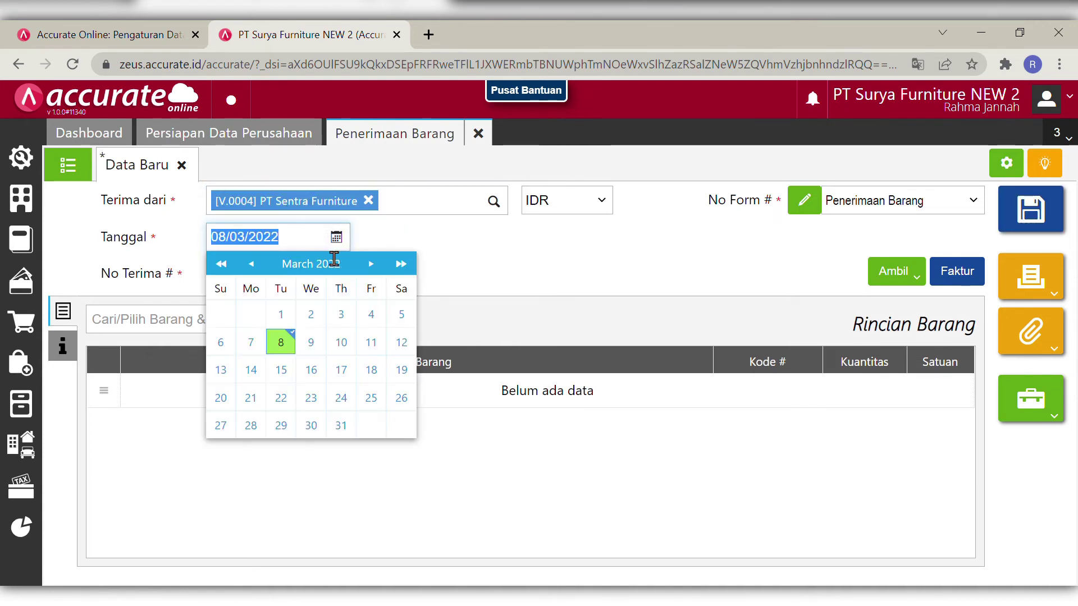
# - Date the second goods receipt 24/01/2019 and enter 6690 as its receipt number (No Terima)
pyautogui.press('BackSpace')
pyautogui.write('24')
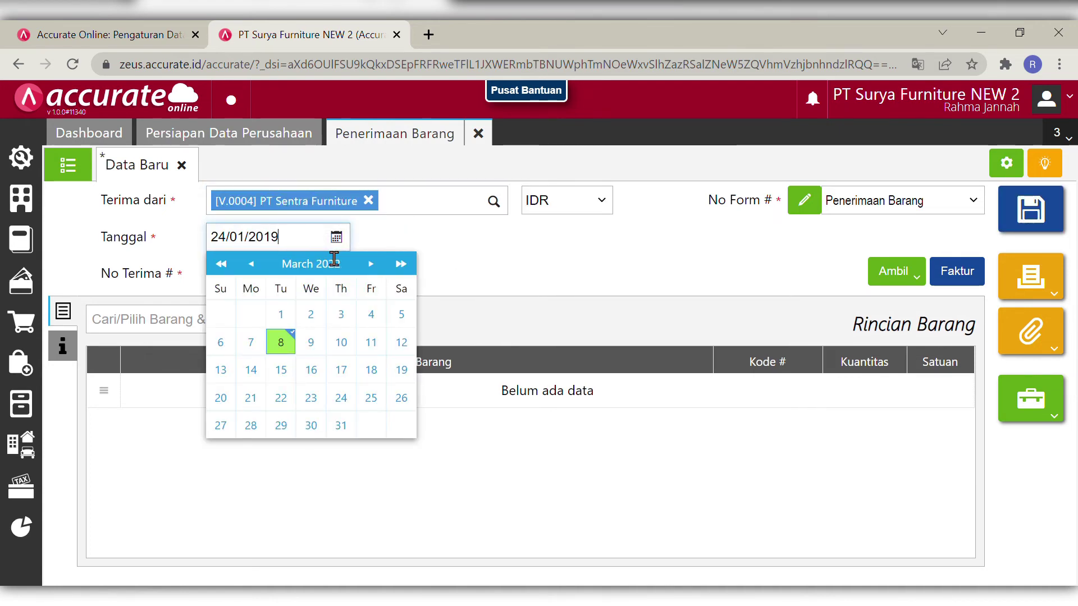
pyautogui.click(559, 279)
pyautogui.click(364, 285)
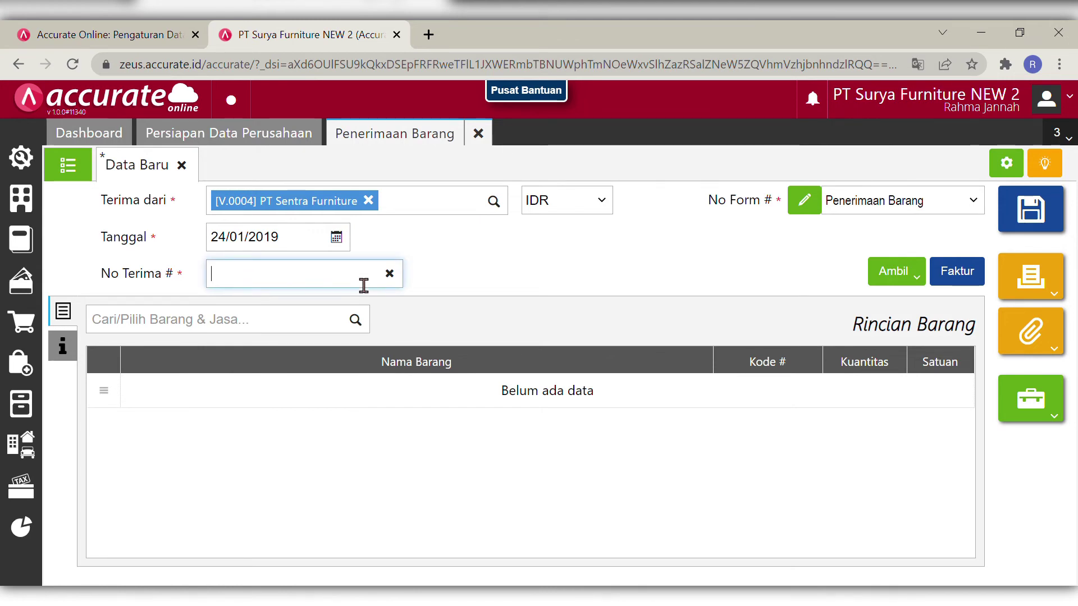
pyautogui.write('6690')
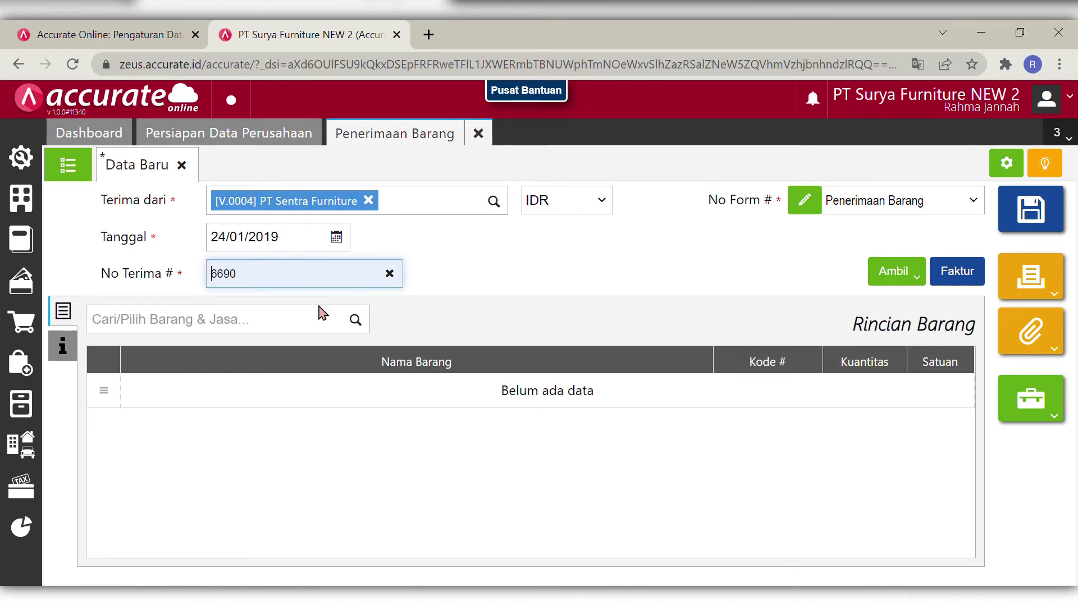
# - Copy the remaining Kursi Santai line from the supplier's 22/01/2019 purchase order into the goods receipt
pyautogui.click(892, 270)
pyautogui.click(865, 307)
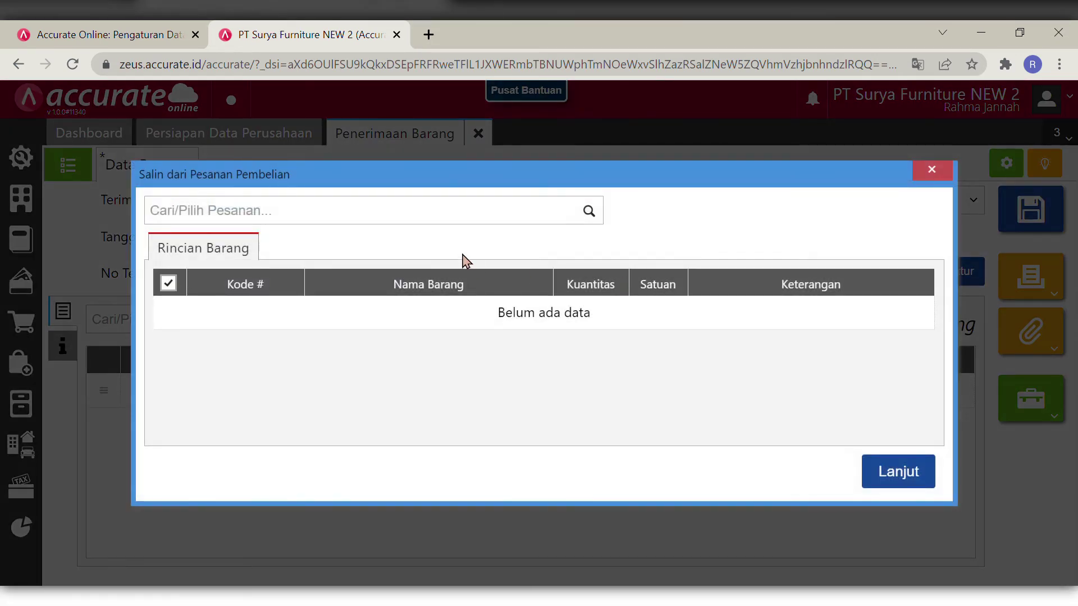
pyautogui.click(589, 211)
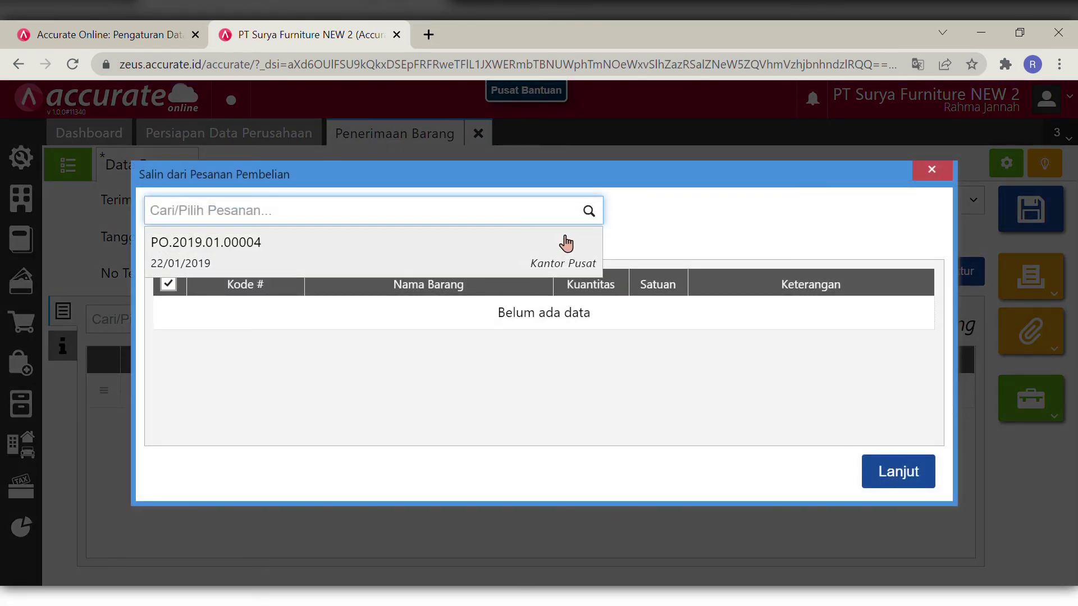
pyautogui.click(525, 252)
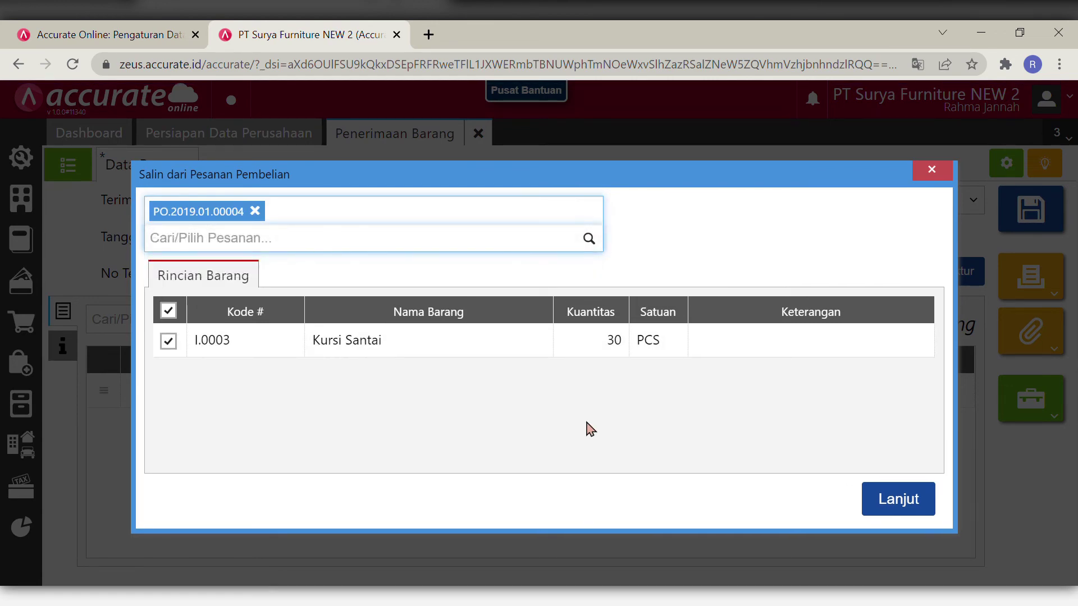
pyautogui.click(907, 507)
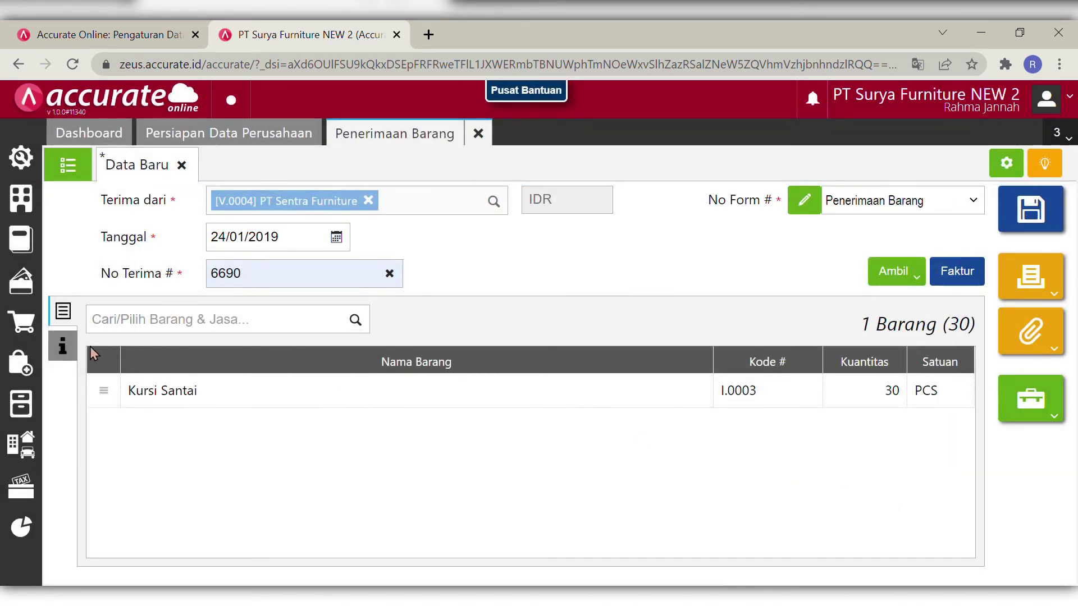
# - Set the shipping method (Pengiriman) of the Kursi Santai receipt to Mobil Box in its additional info
pyautogui.click(63, 349)
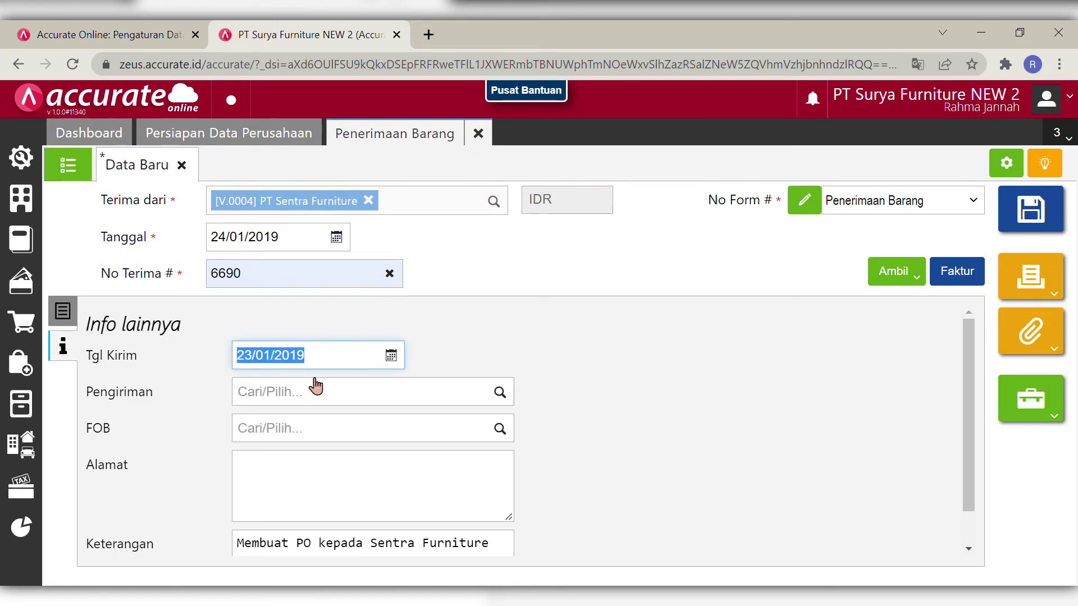
pyautogui.click(483, 402)
pyautogui.write('m')
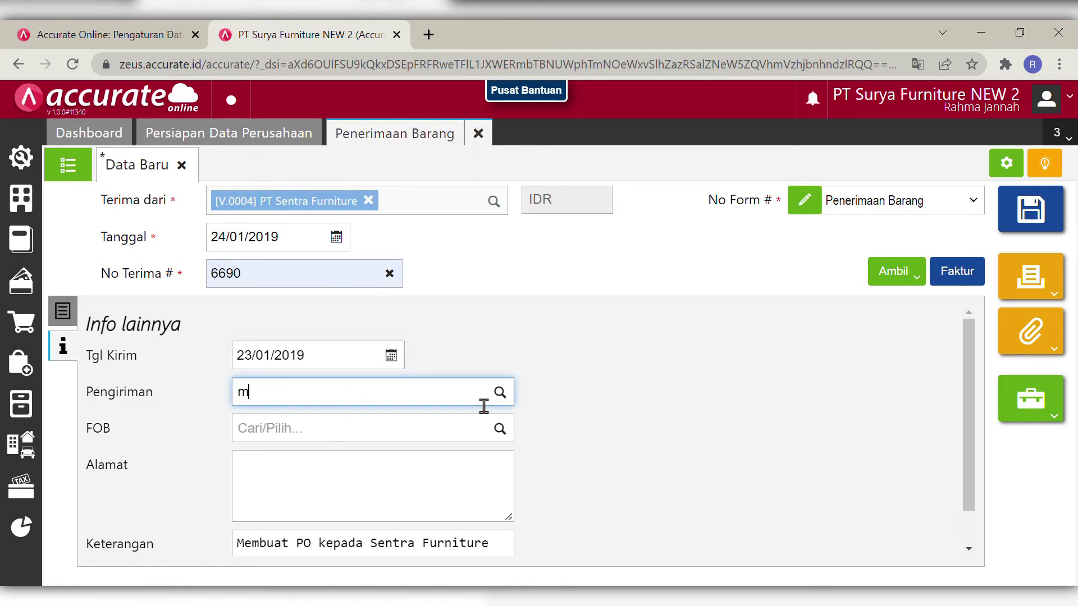
pyautogui.write('obi')
pyautogui.click(436, 431)
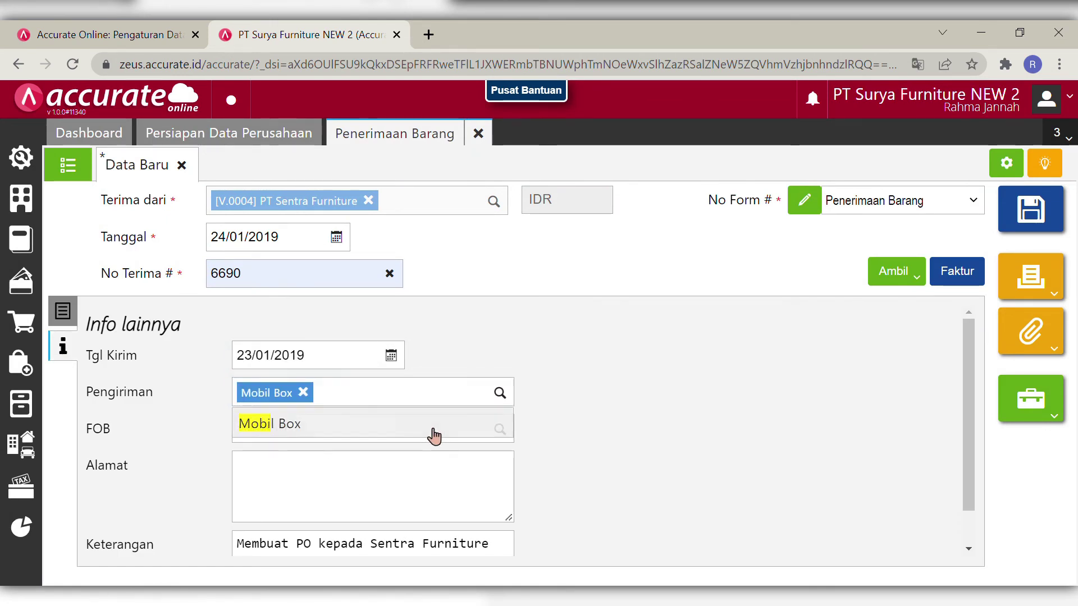
# - Replace the Kursi Santai receipt's description (Keterangan) with "Menerima sisan barang yang dipesan"
pyautogui.moveTo(976, 452); pyautogui.dragTo(924, 574)
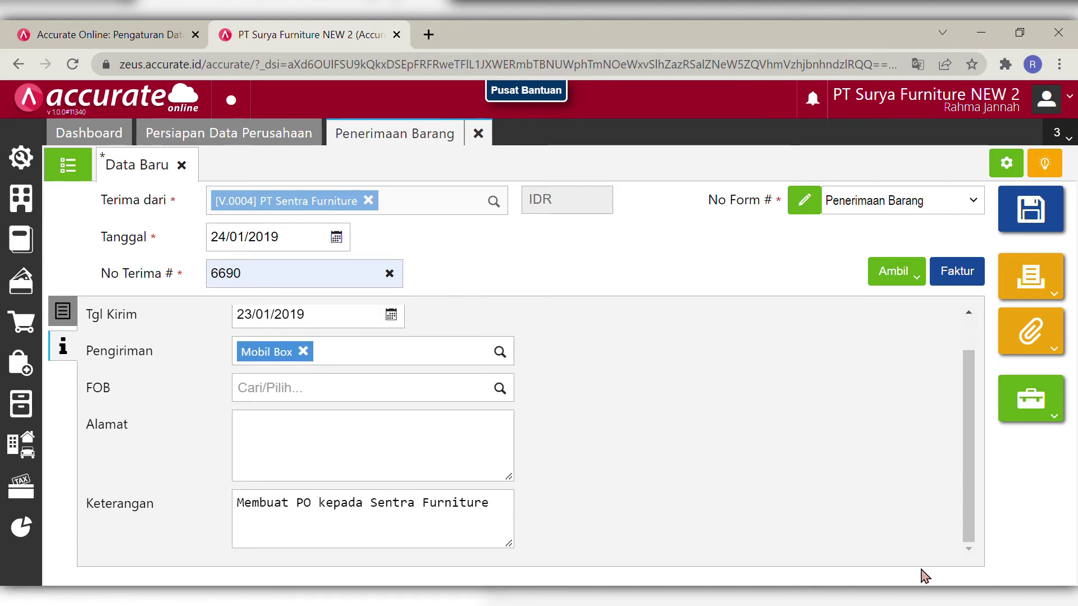
pyautogui.click(505, 517)
pyautogui.moveTo(506, 517); pyautogui.dragTo(197, 498)
pyautogui.press('BackSpace')
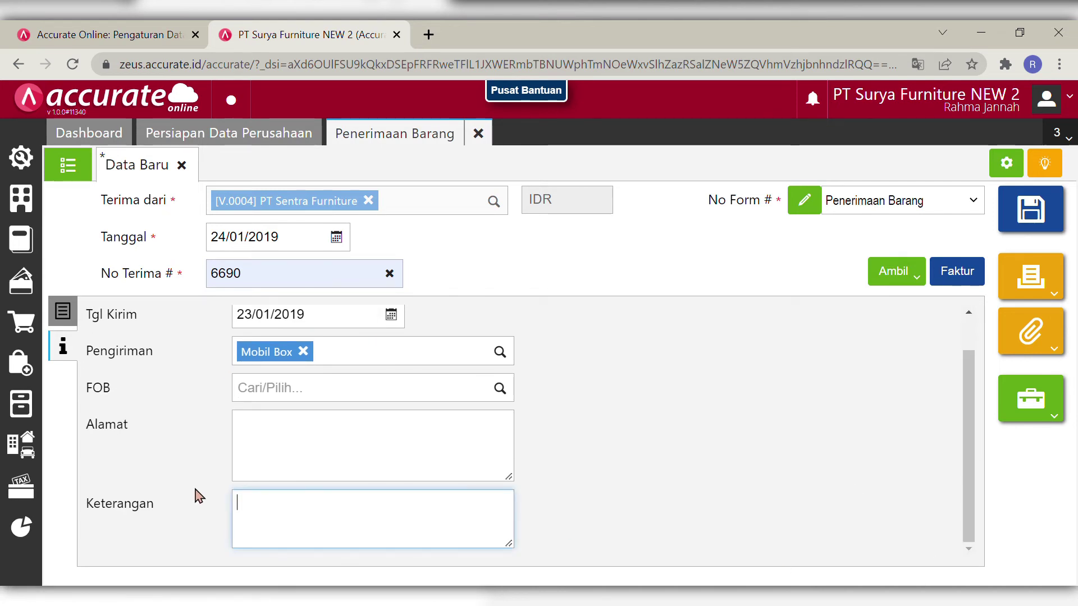
pyautogui.write('Menerima sis')
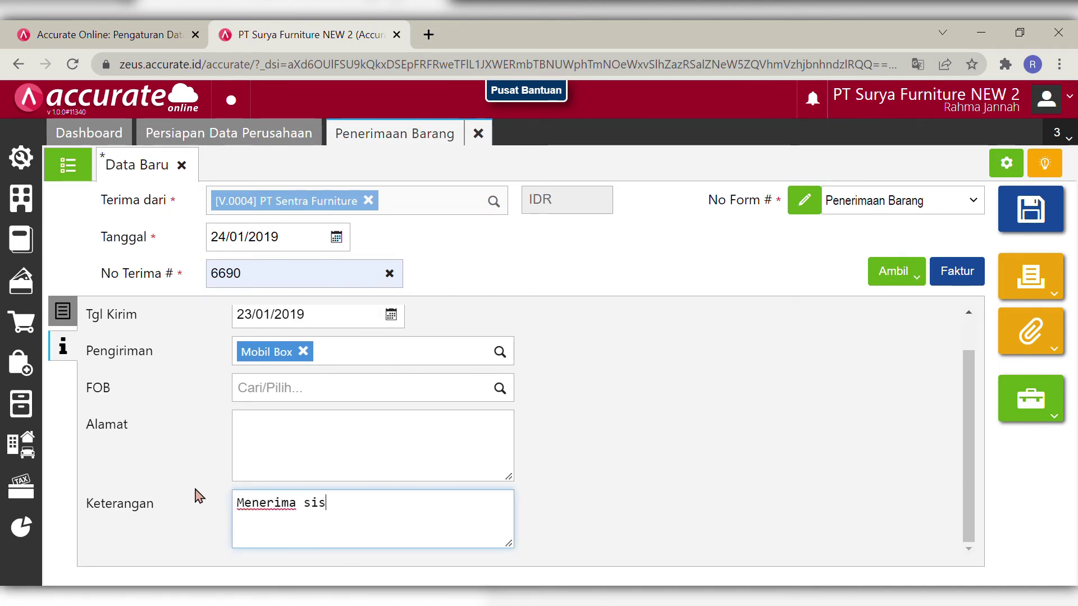
pyautogui.write('an ')
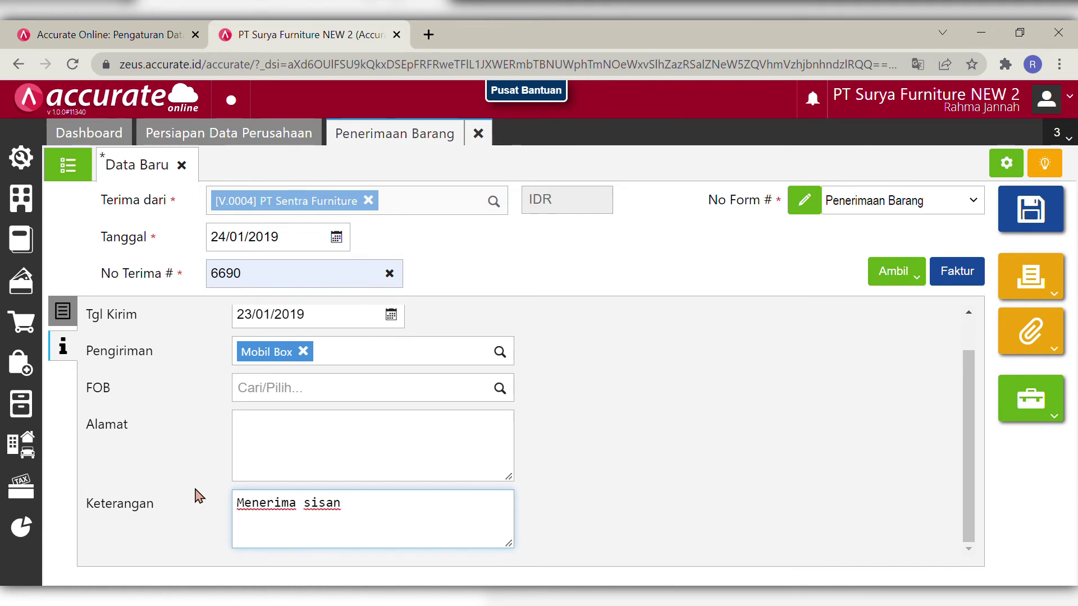
pyautogui.write('barang yang di')
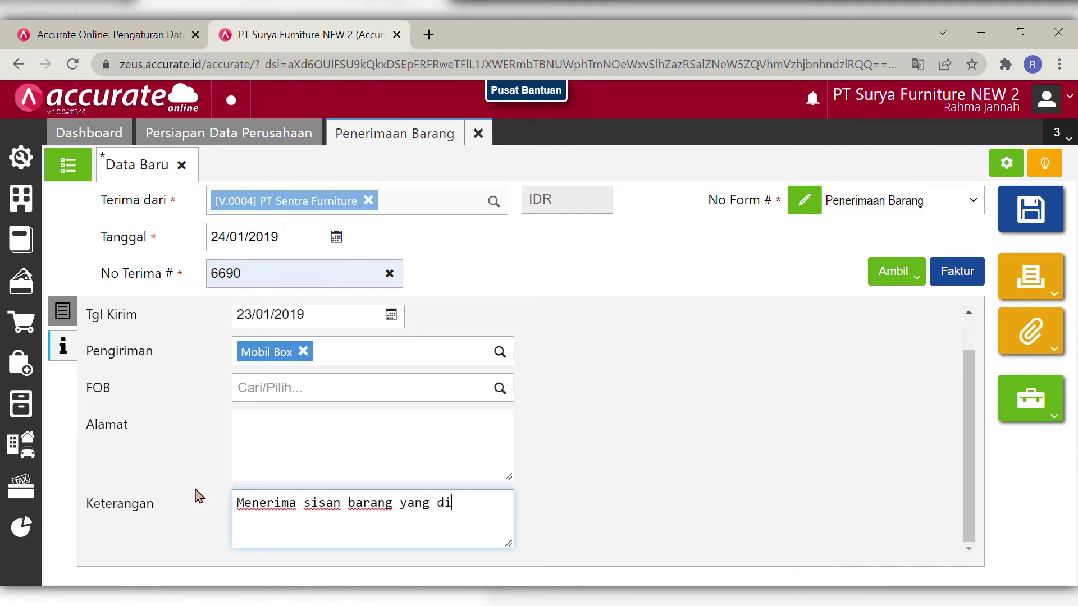
pyautogui.write('oes')
pyautogui.write('pesan')
pyautogui.click(535, 506)
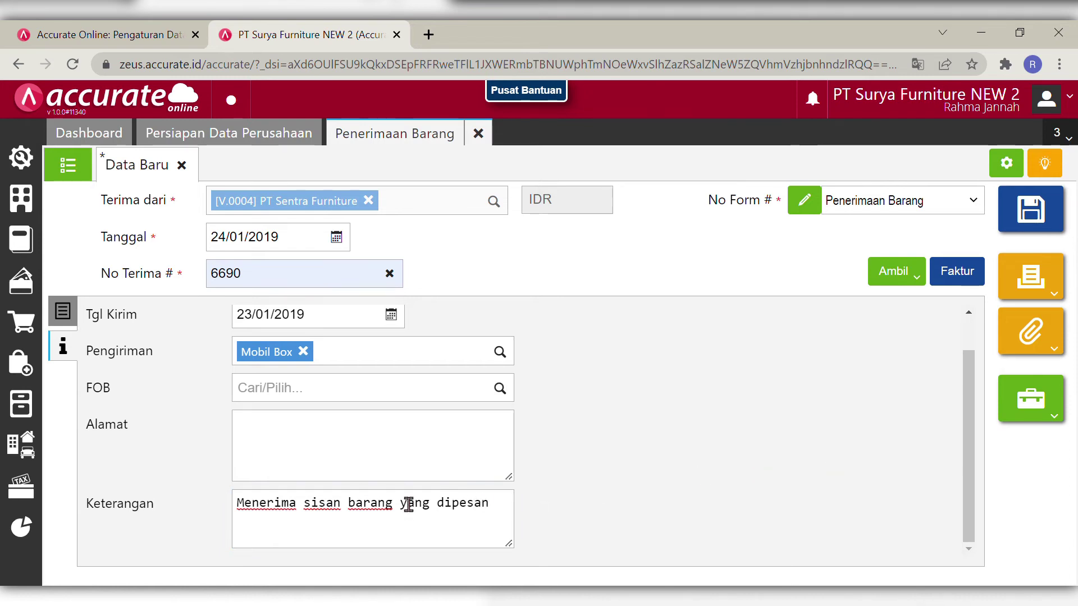
# - Correct the misspelled word in the Kursi Santai receipt's description (Keterangan) so it reads "Menerima sisa barang yang dipesan"
pyautogui.click(343, 516)
pyautogui.press('BackSpace')
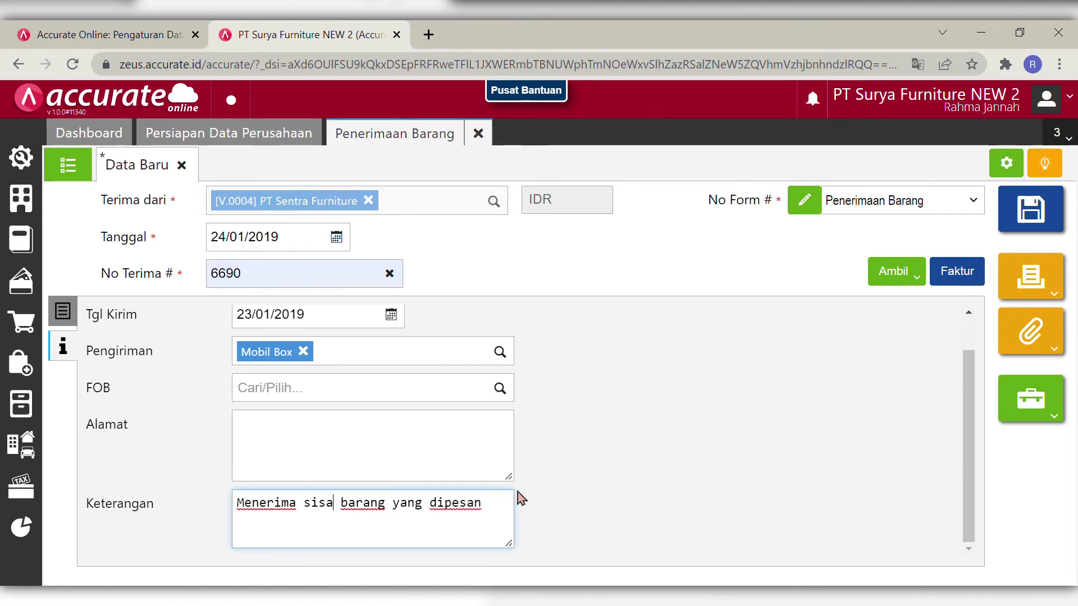
pyautogui.click(581, 477)
pyautogui.moveTo(972, 464); pyautogui.dragTo(963, 378)
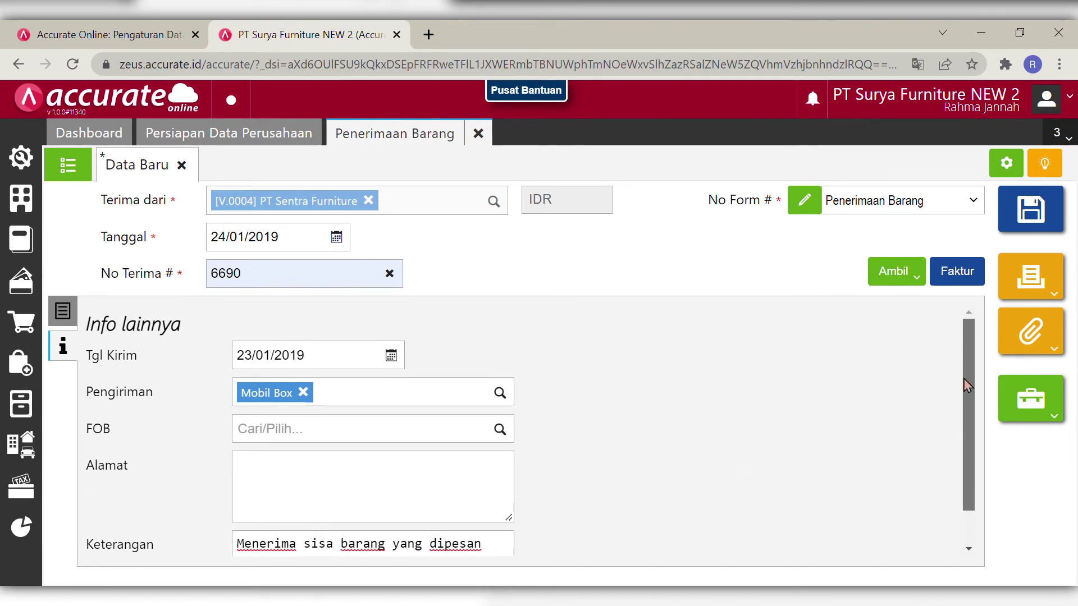
# - Check the Kursi Santai line's details, then save and close the goods receipt
pyautogui.click(65, 313)
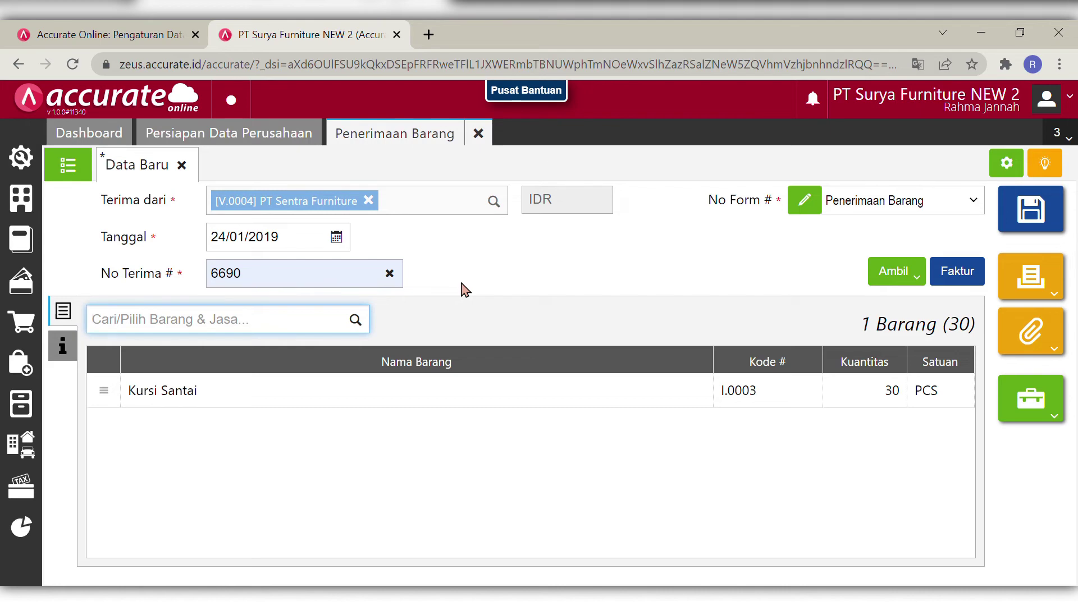
pyautogui.click(598, 392)
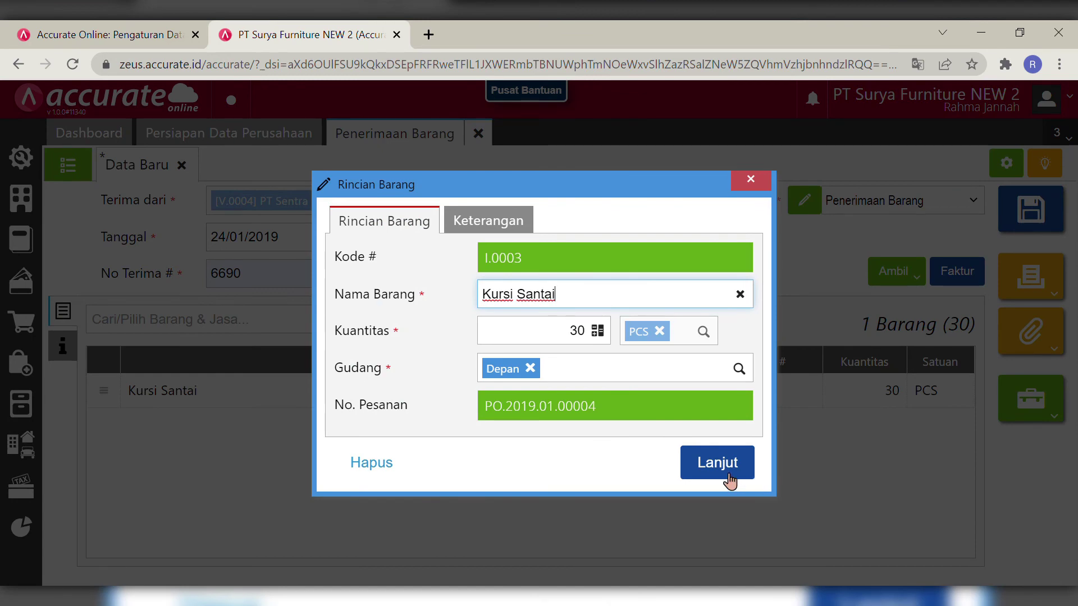
pyautogui.click(733, 465)
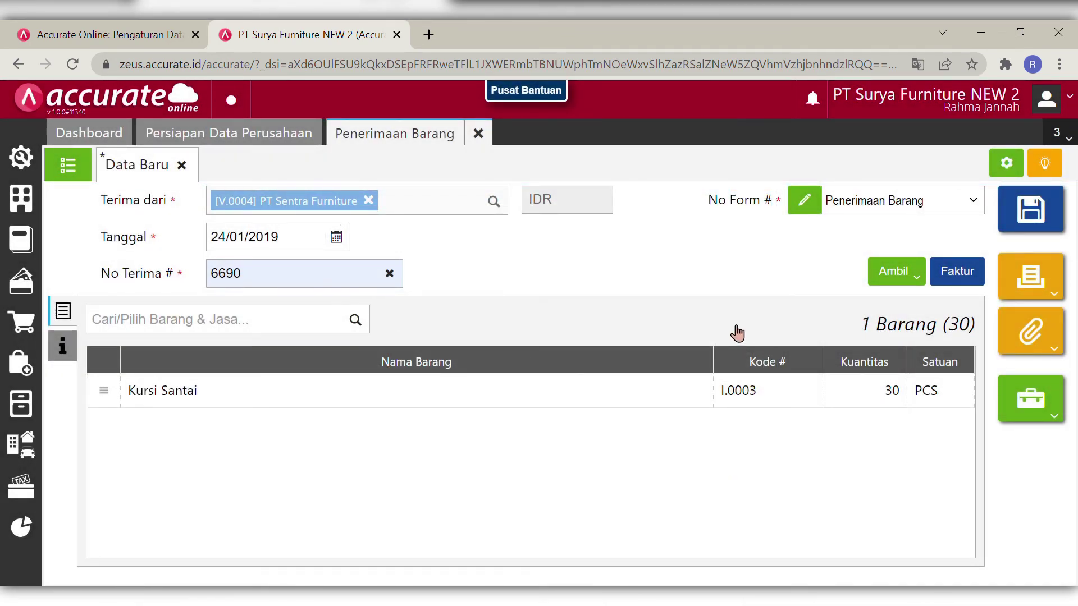
pyautogui.click(58, 354)
pyautogui.click(67, 314)
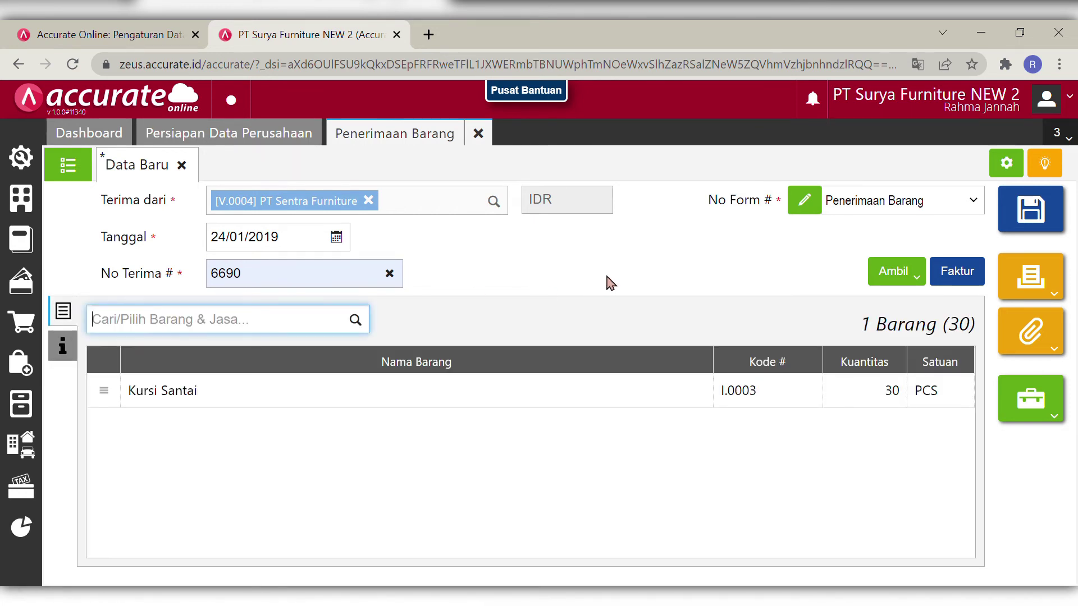
pyautogui.click(1035, 225)
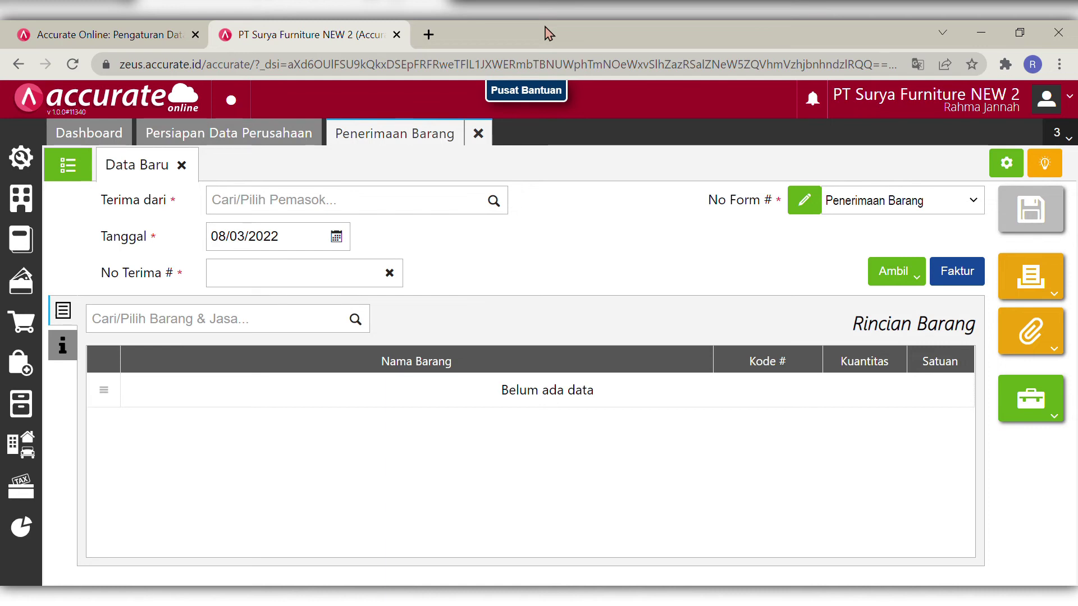
pyautogui.click(478, 133)
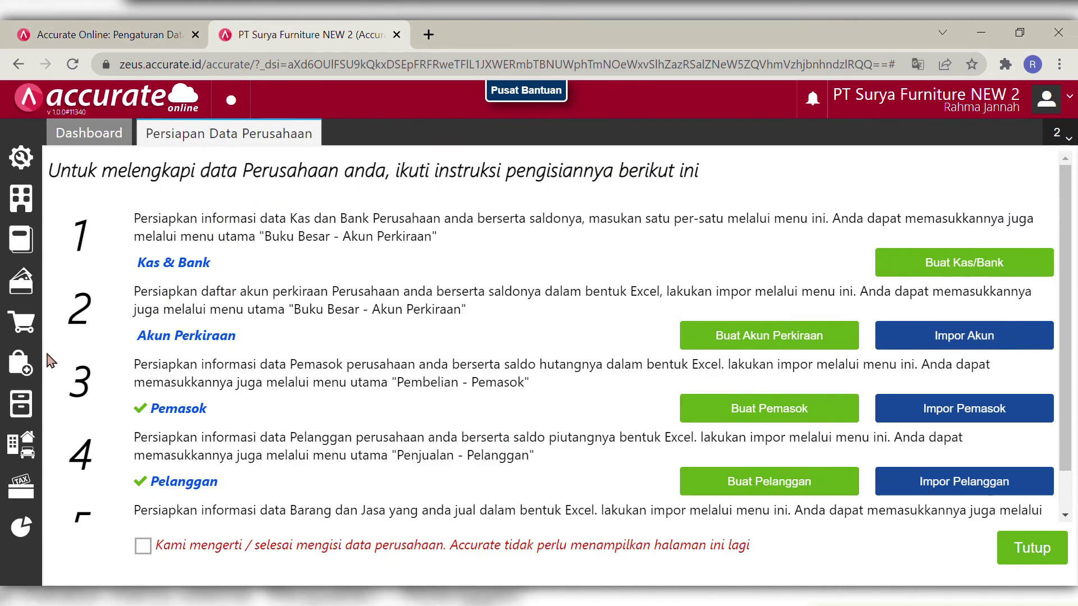
# - Start a new purchase invoice (Faktur Pembelian) for the supplier PT Sentra Furniture, V.0004
pyautogui.click(20, 363)
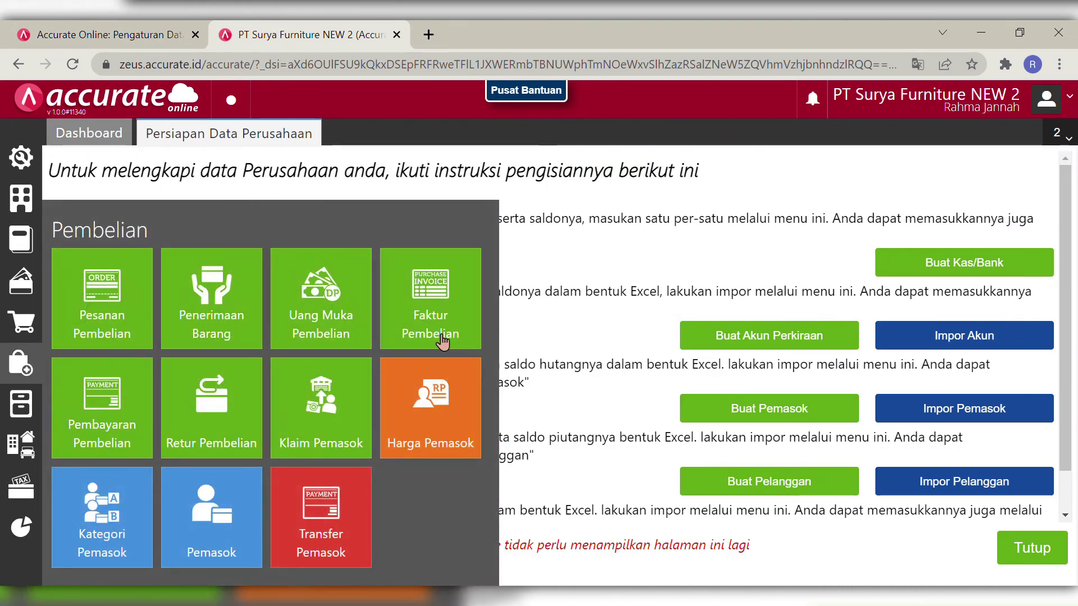
pyautogui.click(442, 340)
pyautogui.write('se')
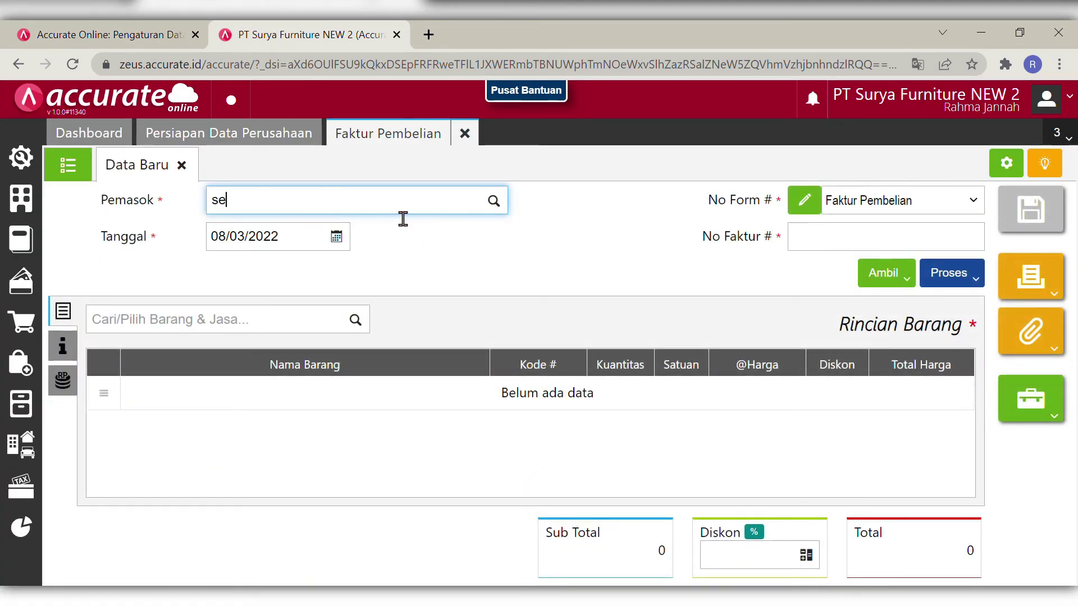
pyautogui.write('nt')
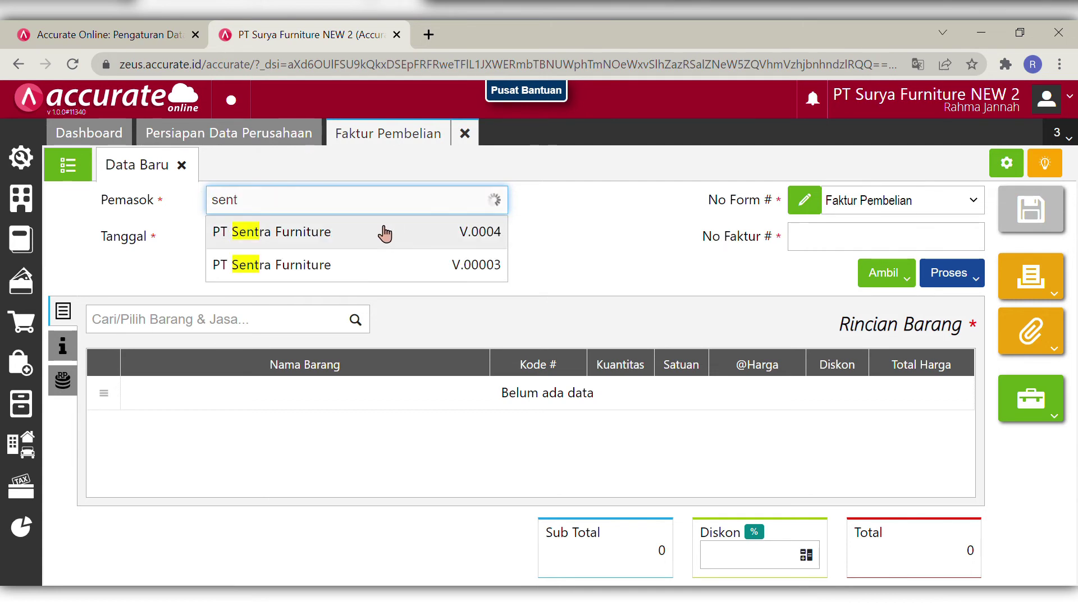
pyautogui.click(385, 232)
# - Date the purchase invoice 25/01/2019 and enter INV-Sentra/123 as its invoice number (No Faktur)
pyautogui.click(325, 247)
pyautogui.press('BackSpace')
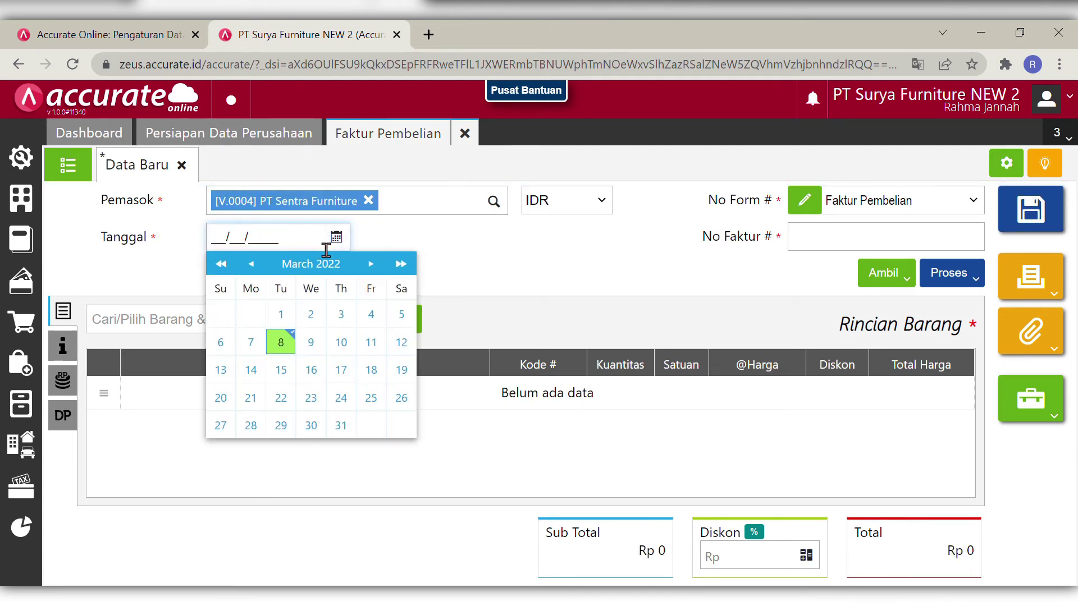
pyautogui.write('25/01/2019')
pyautogui.click(606, 313)
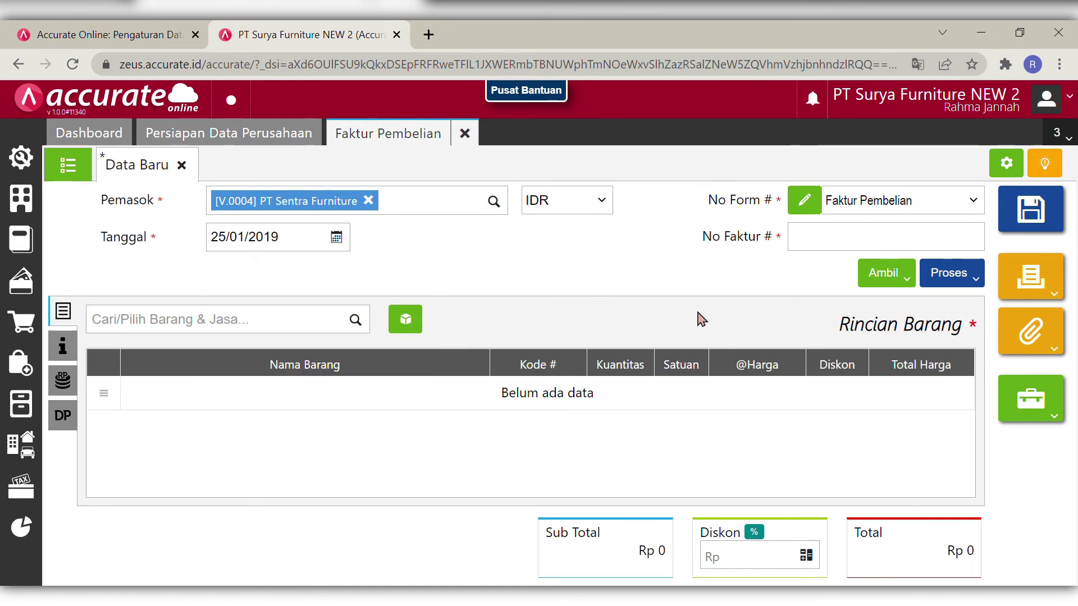
pyautogui.click(877, 238)
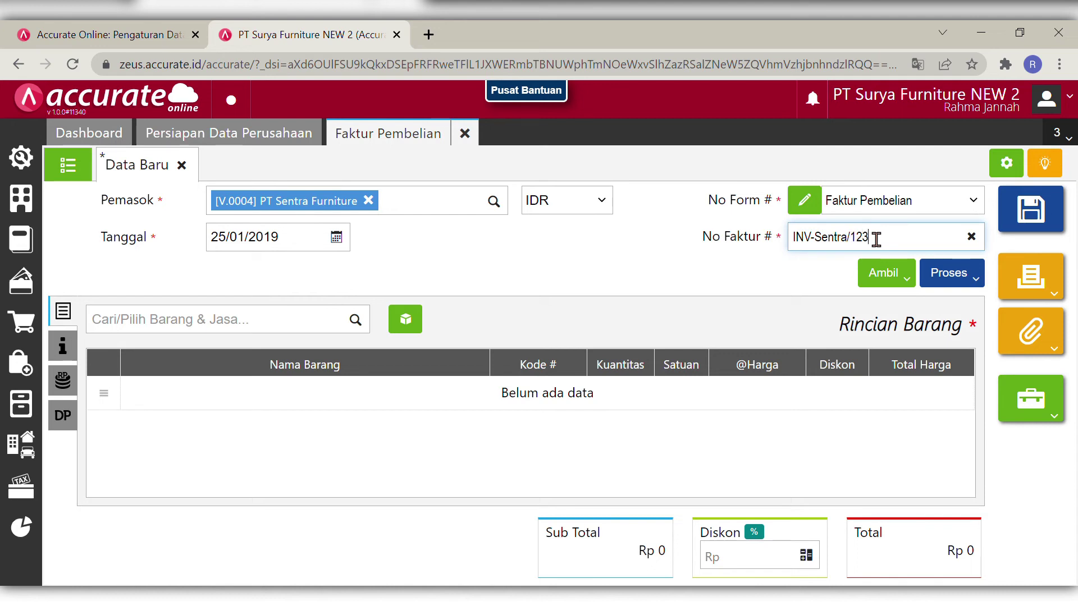
pyautogui.click(710, 303)
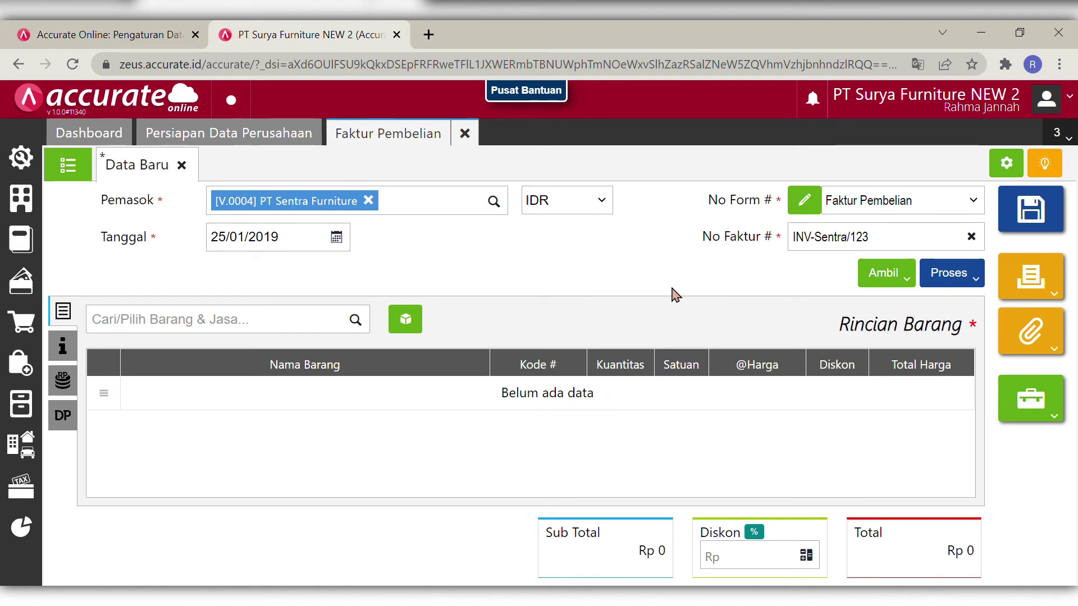
# - Copy the Meja Bundar and Kursi Santai lines from goods receipts 6675 and 6690 into the purchase invoice
pyautogui.click(889, 287)
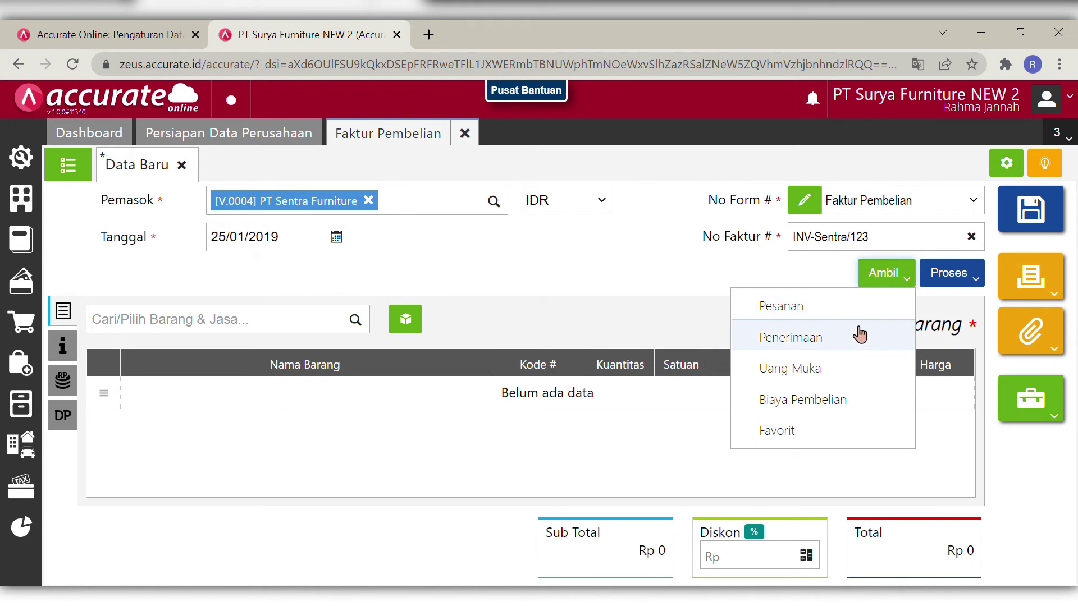
pyautogui.click(850, 343)
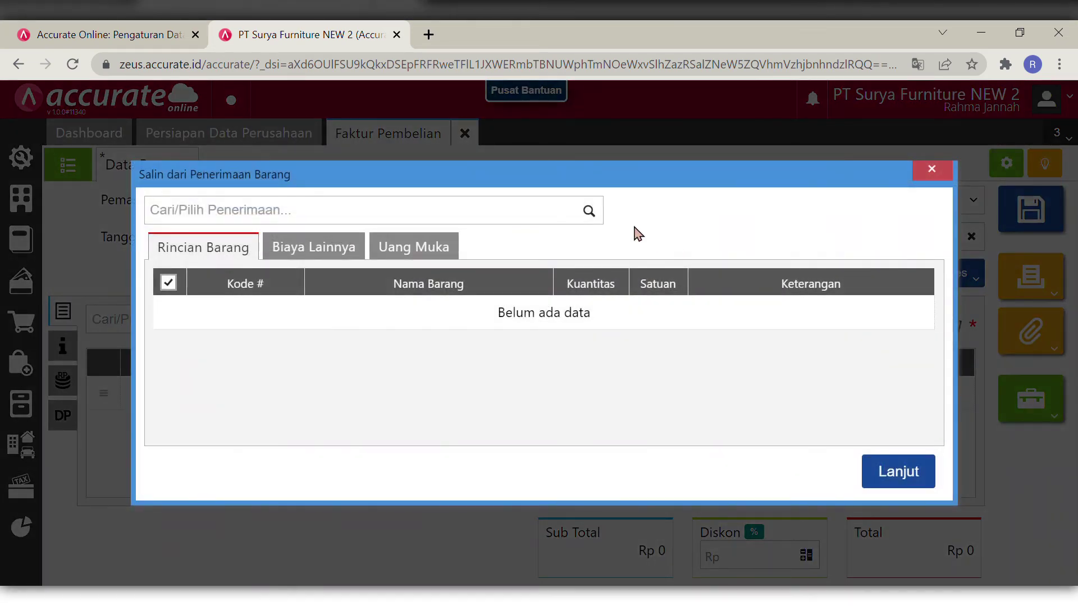
pyautogui.click(591, 214)
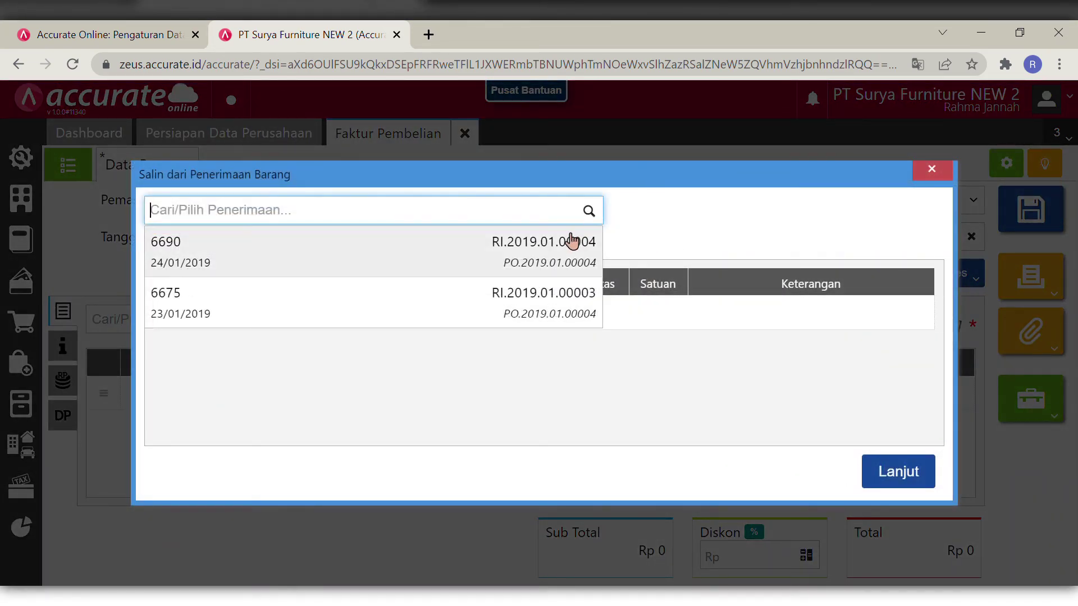
pyautogui.click(507, 301)
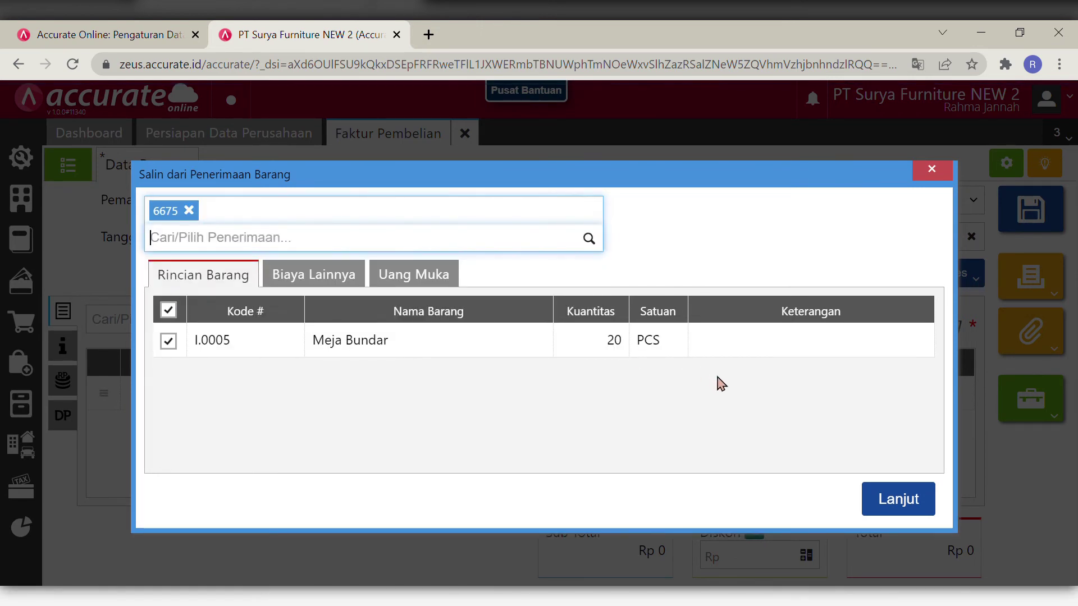
pyautogui.click(589, 238)
pyautogui.click(504, 287)
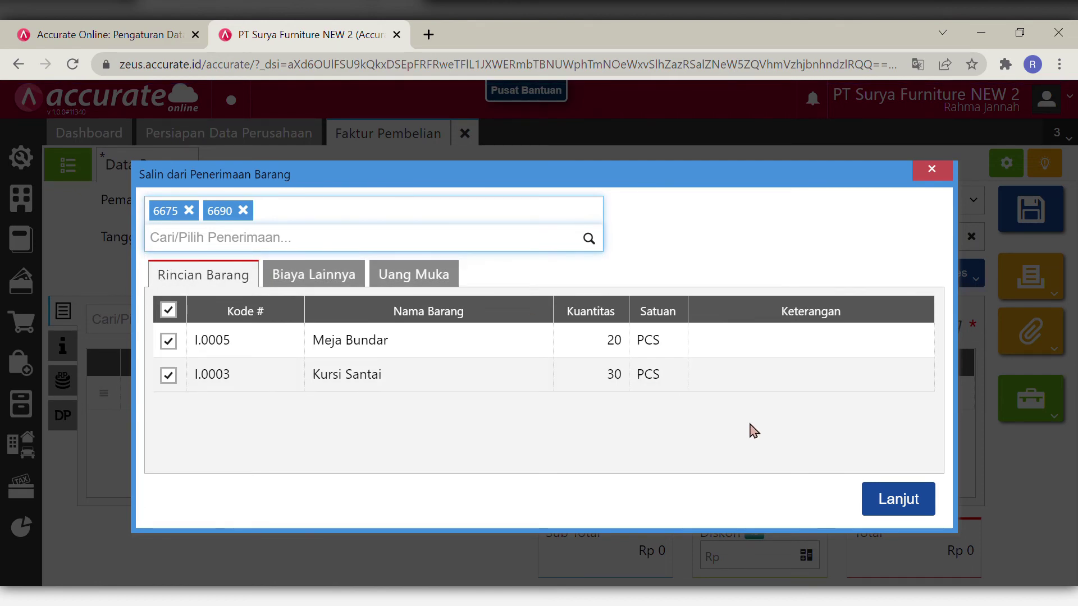
pyautogui.click(899, 498)
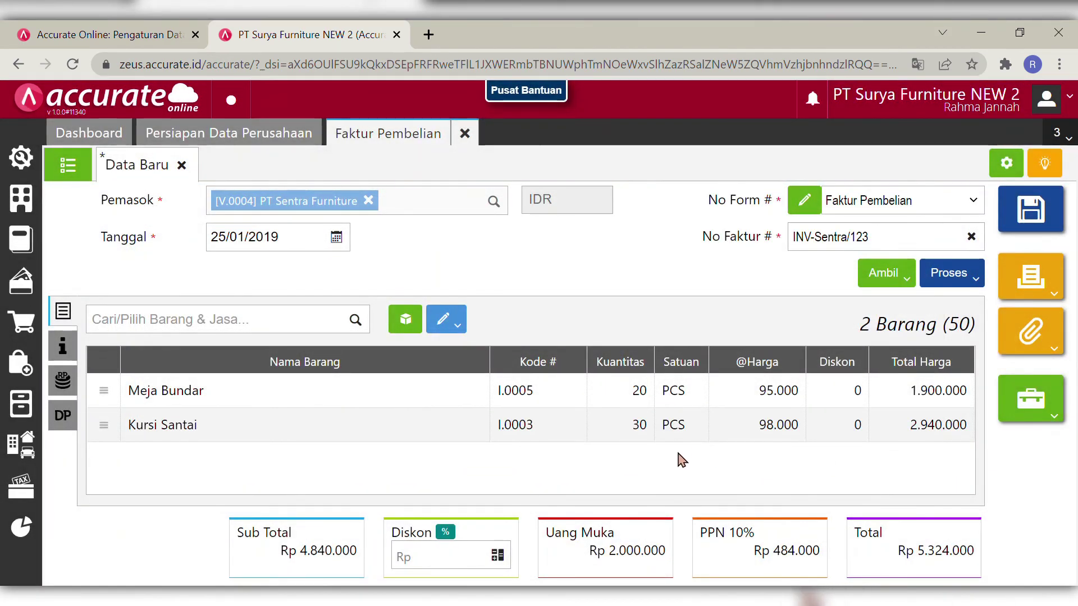
# - Check the item details of the Meja Bundar and Kursi Santai lines on the purchase invoice
pyautogui.click(595, 390)
pyautogui.click(702, 560)
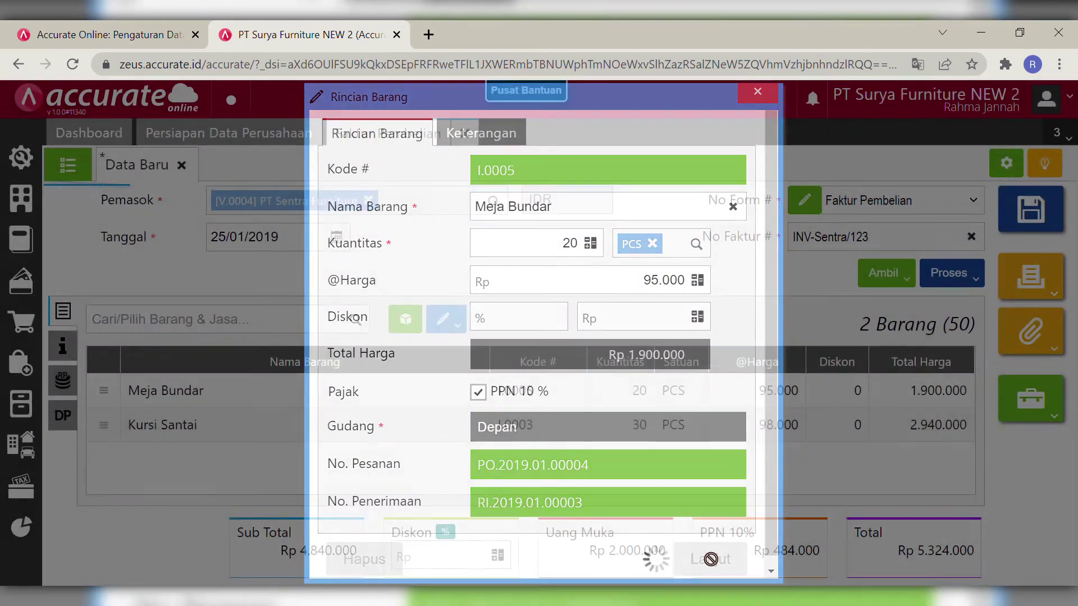
pyautogui.click(675, 441)
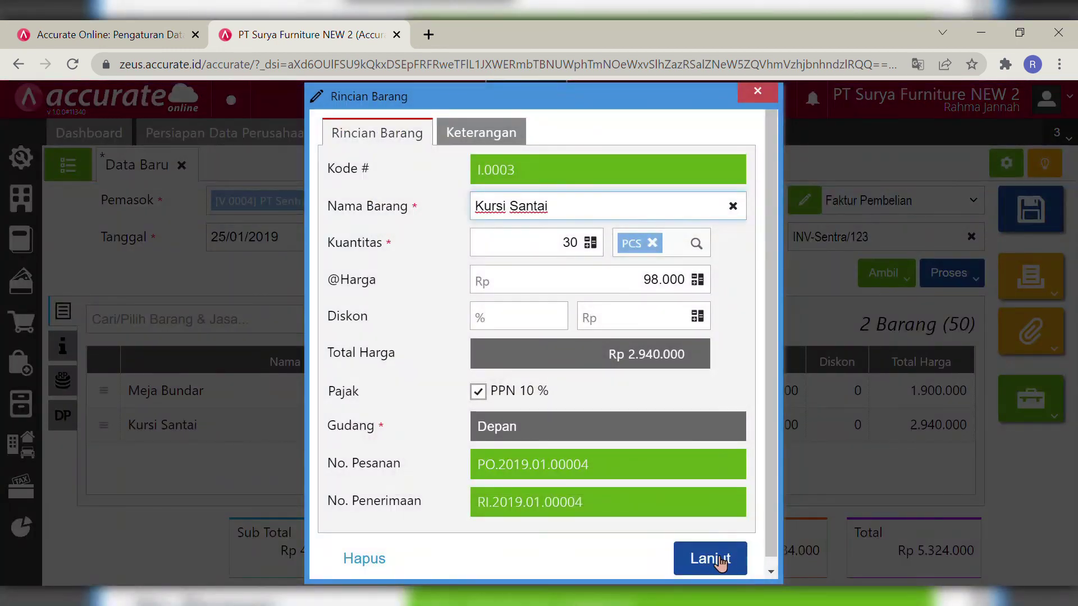
pyautogui.click(715, 561)
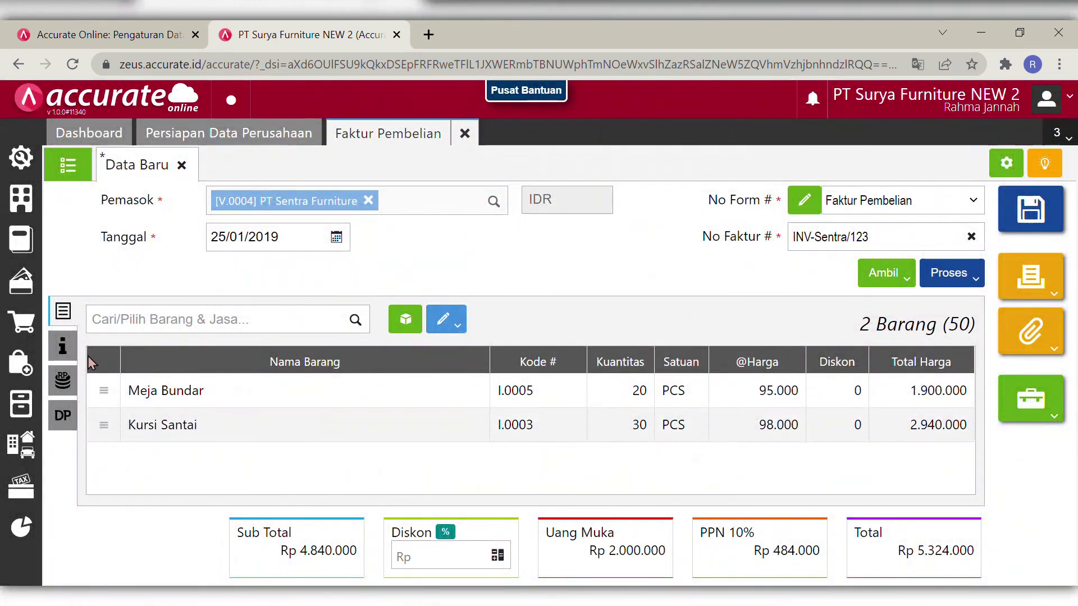
# - Replace the purchase invoice's description (Keterangan) with "Penerimaan tagihan tanggal 23 dan 24 Januari 2019"
pyautogui.click(73, 349)
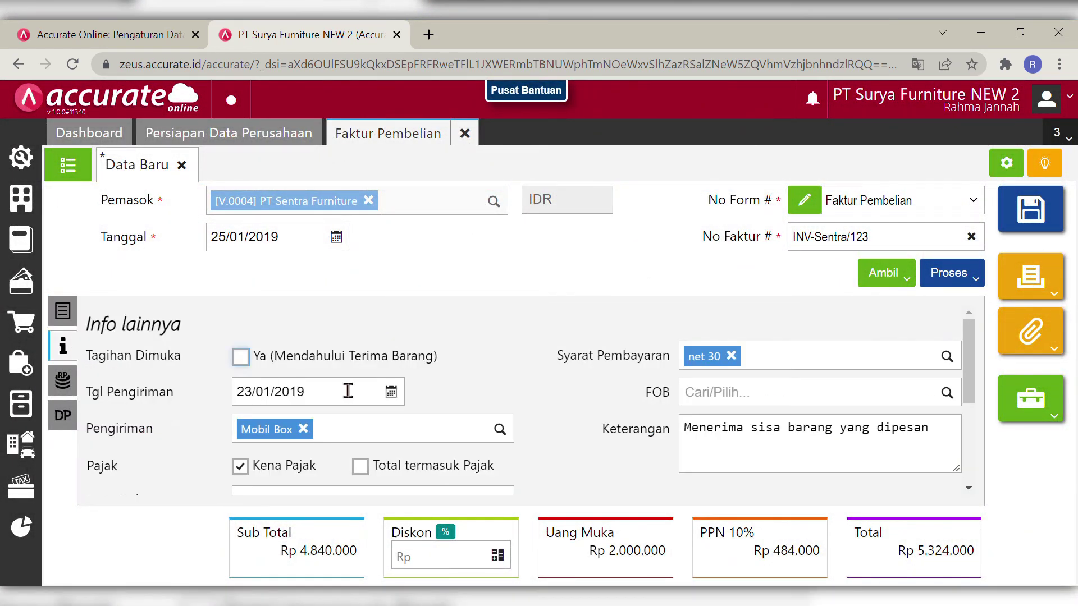
pyautogui.moveTo(945, 443); pyautogui.dragTo(675, 451)
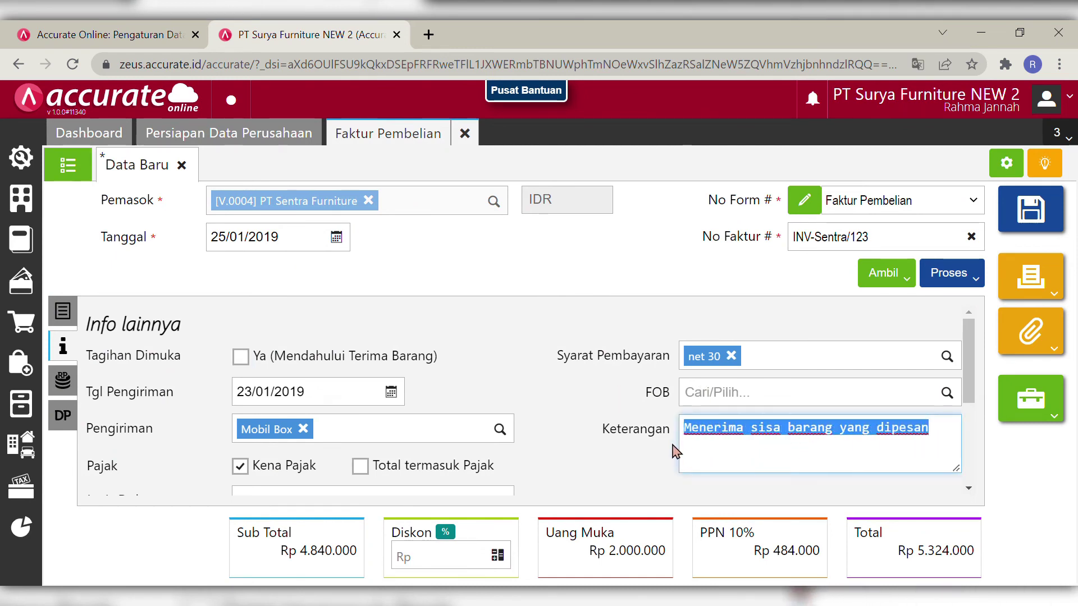
pyautogui.press('BackSpace')
pyautogui.write('p')
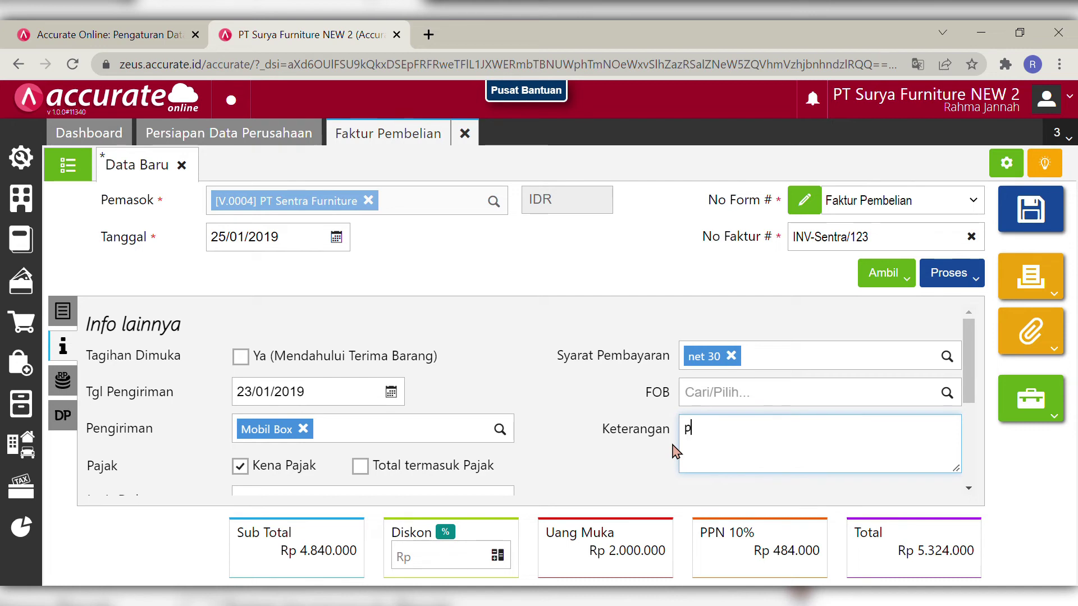
pyautogui.write('EWNPenerimaan tag')
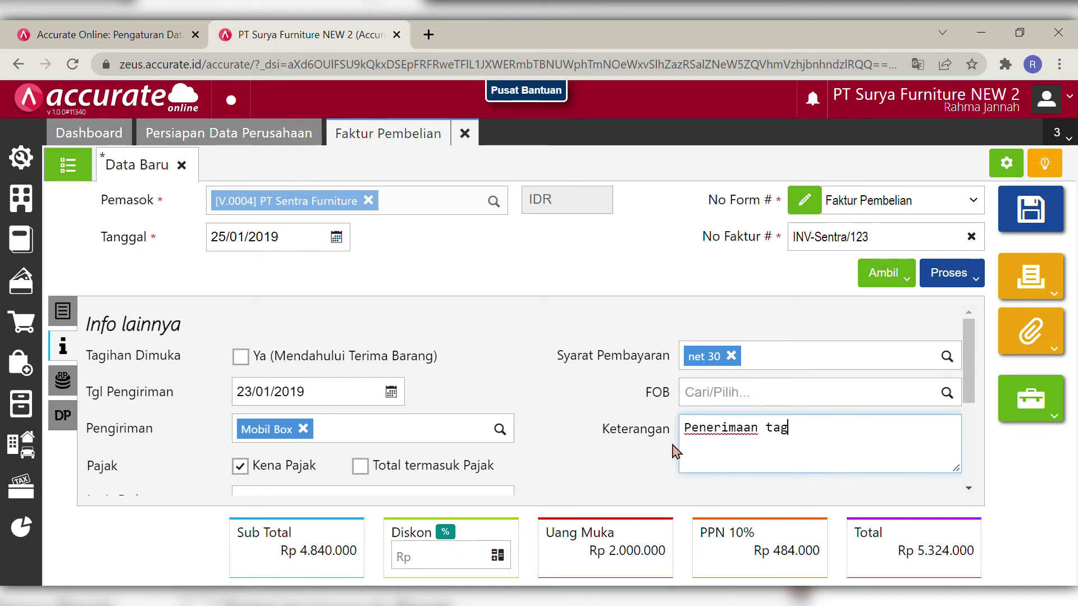
pyautogui.write('ihan ta')
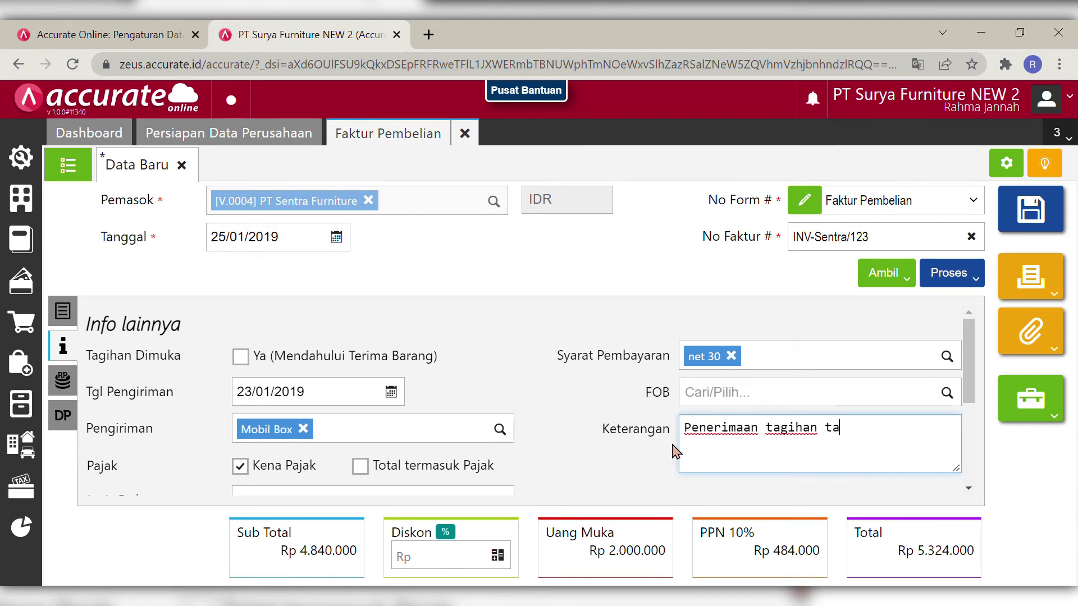
pyautogui.write('nggal 23 ')
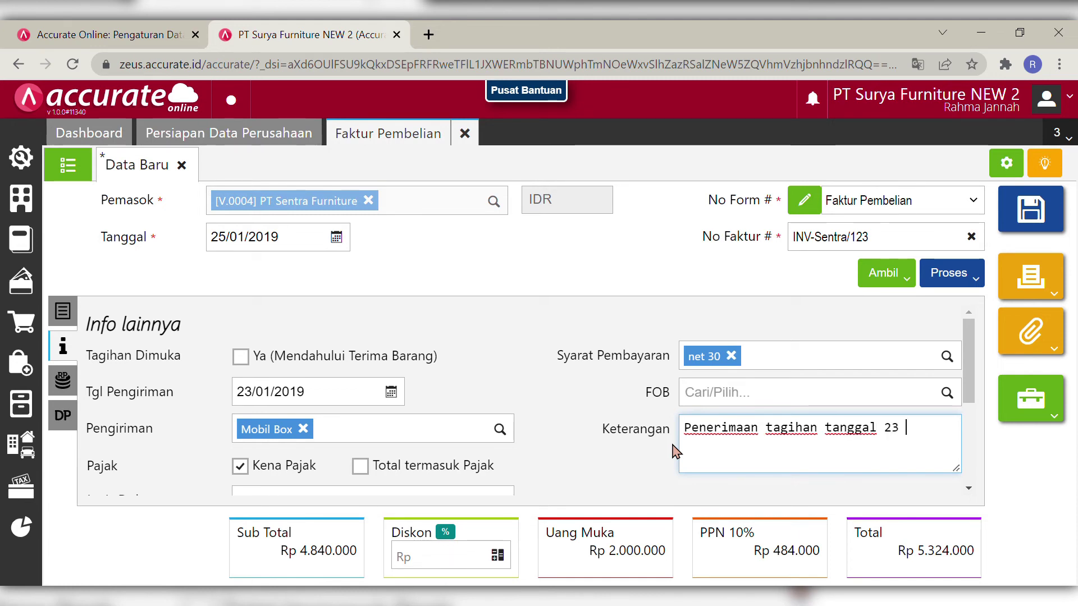
pyautogui.write('dan 244 Janu')
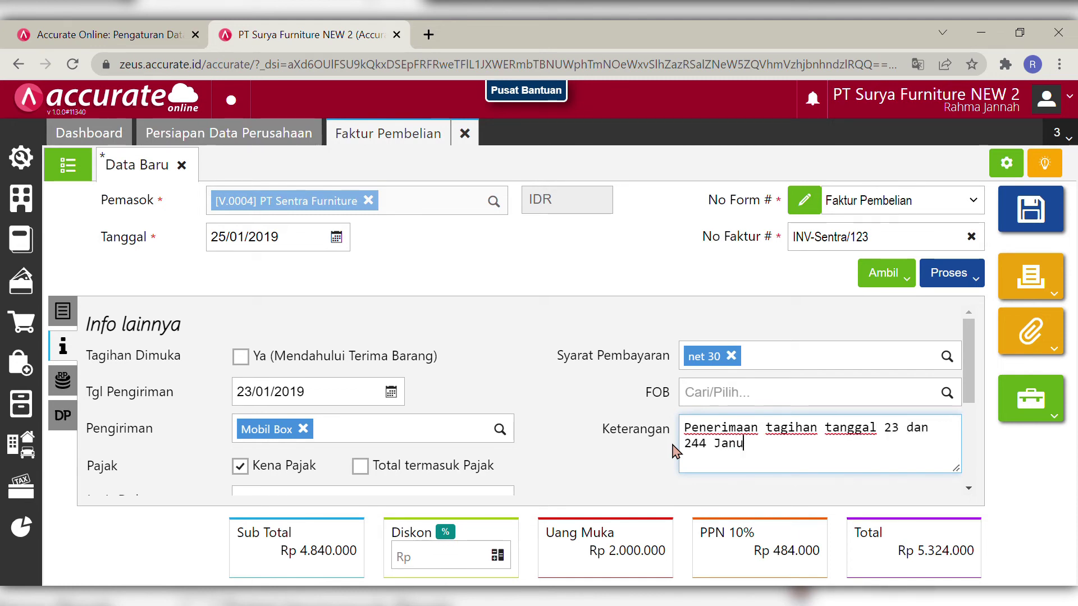
pyautogui.press('BackSpace')
pyautogui.press('BackSpace')
pyautogui.press('BackSpace')
pyautogui.press('BackSpace')
pyautogui.press('BackSpace')
pyautogui.press('BackSpace')
pyautogui.write('januari 2019')
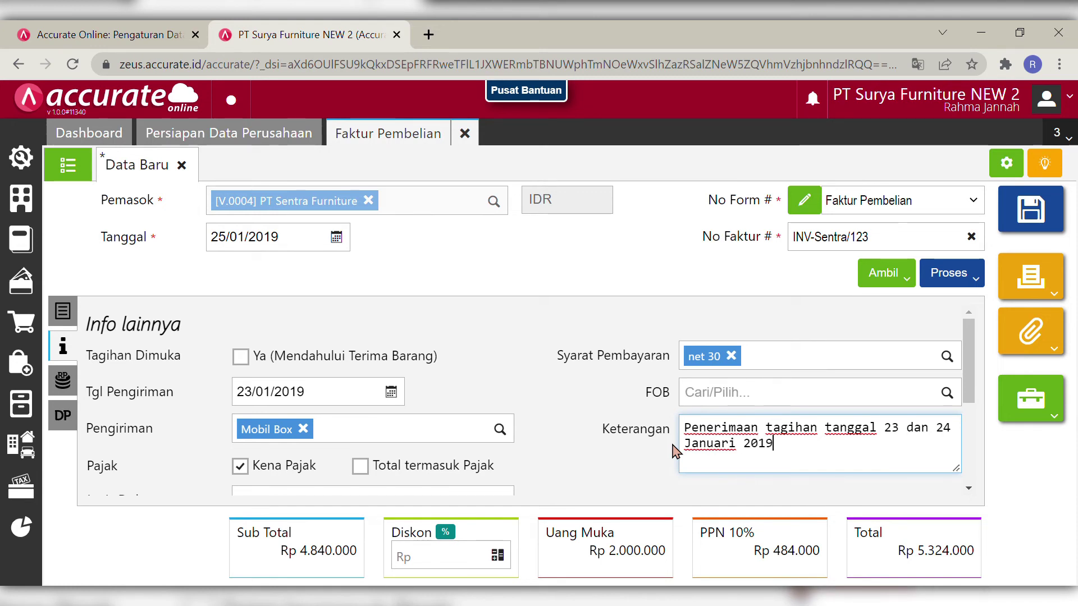
pyautogui.click(586, 399)
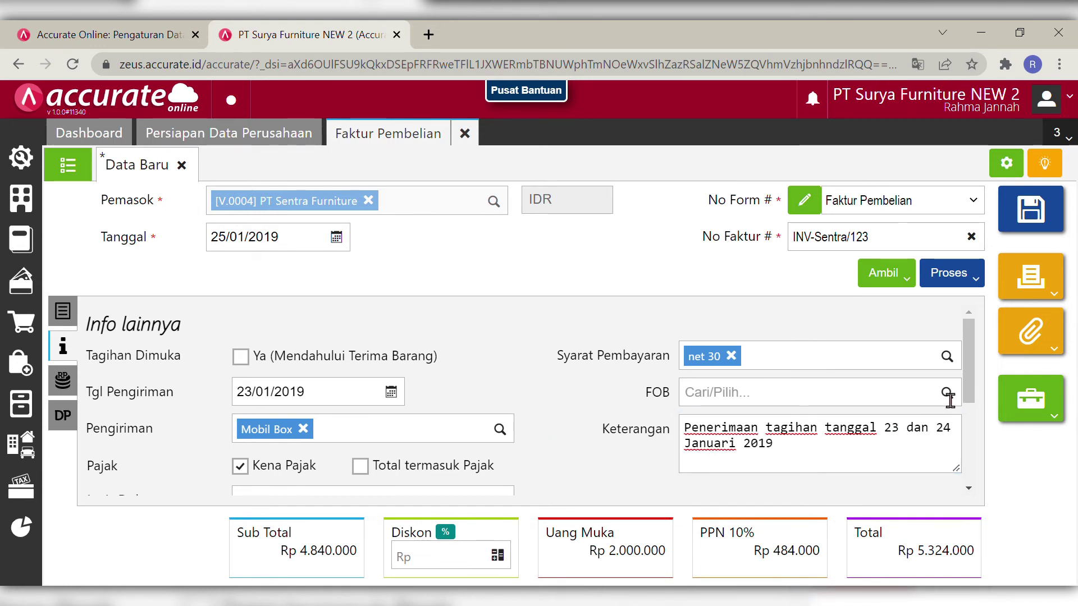
pyautogui.moveTo(970, 392); pyautogui.dragTo(928, 313)
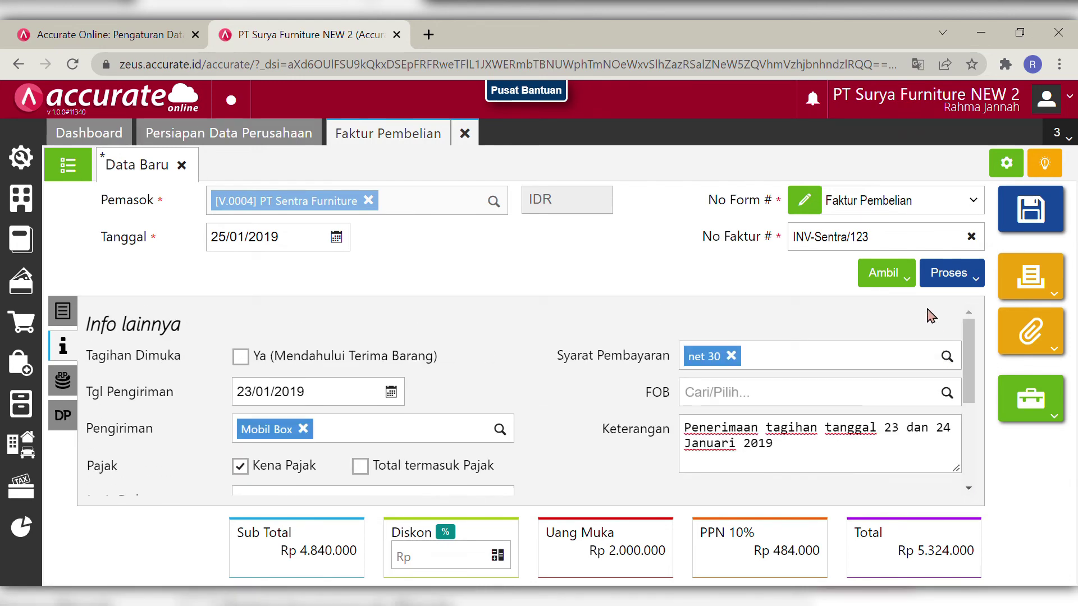
pyautogui.click(65, 311)
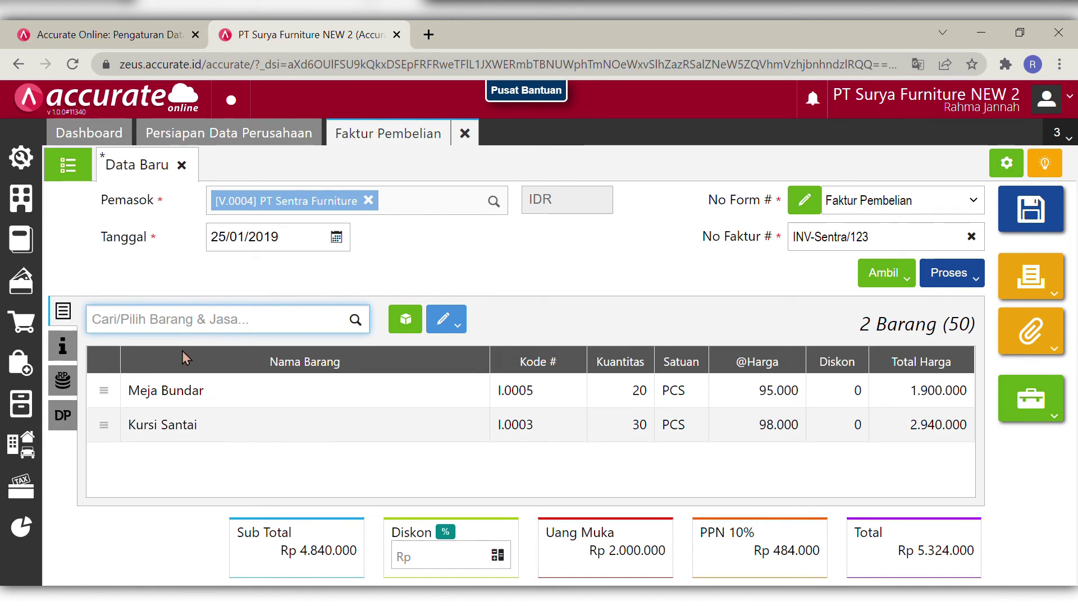
# - Review the down payment (Uang Muka) applied to the PT Sentra Furniture purchase invoice and save the invoice
pyautogui.click(63, 415)
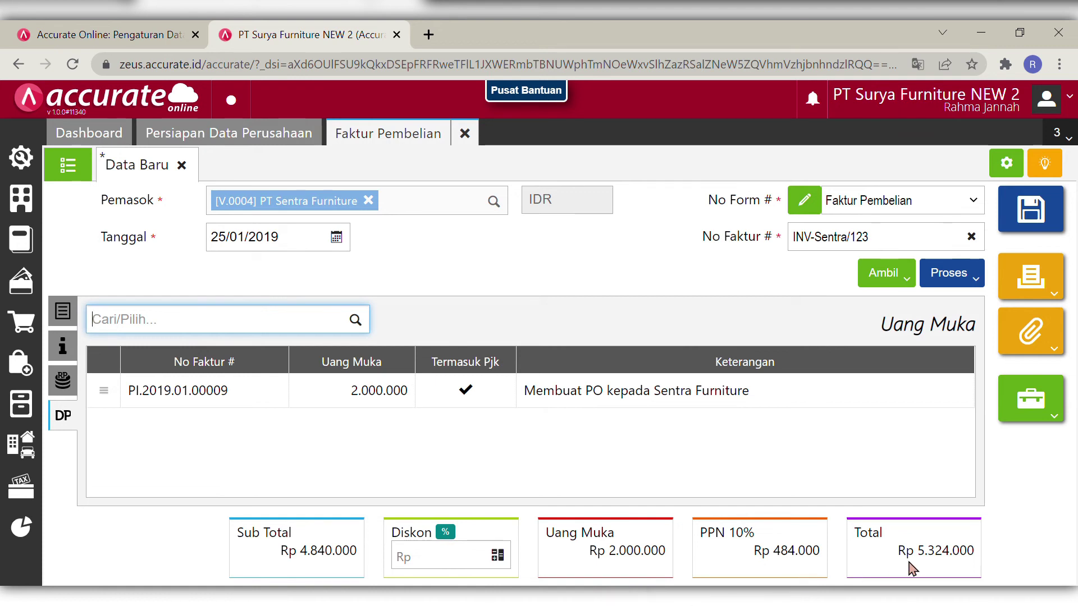
pyautogui.click(73, 318)
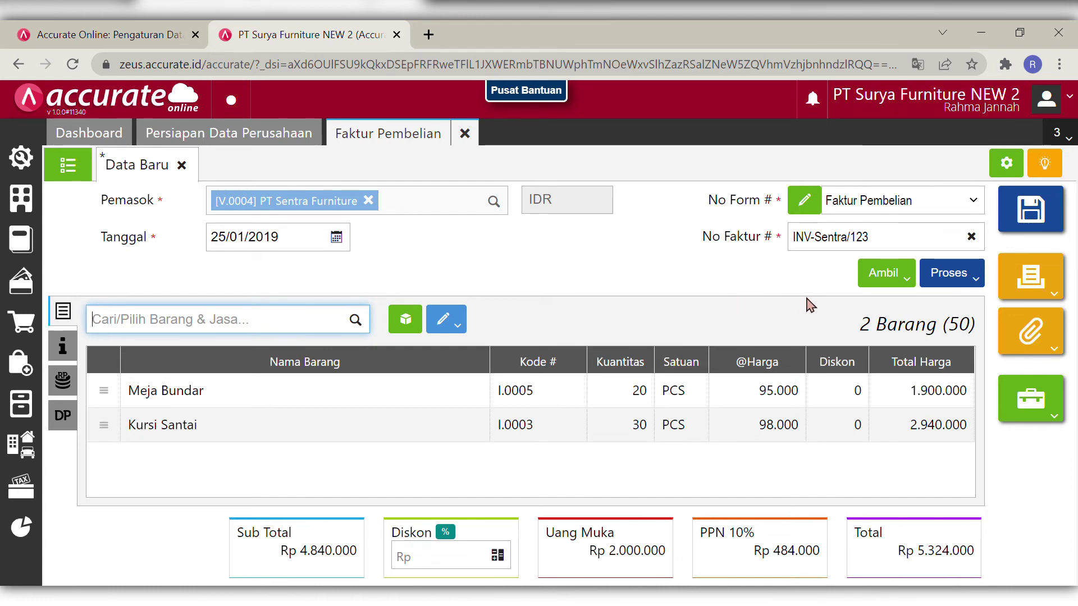
pyautogui.click(1041, 224)
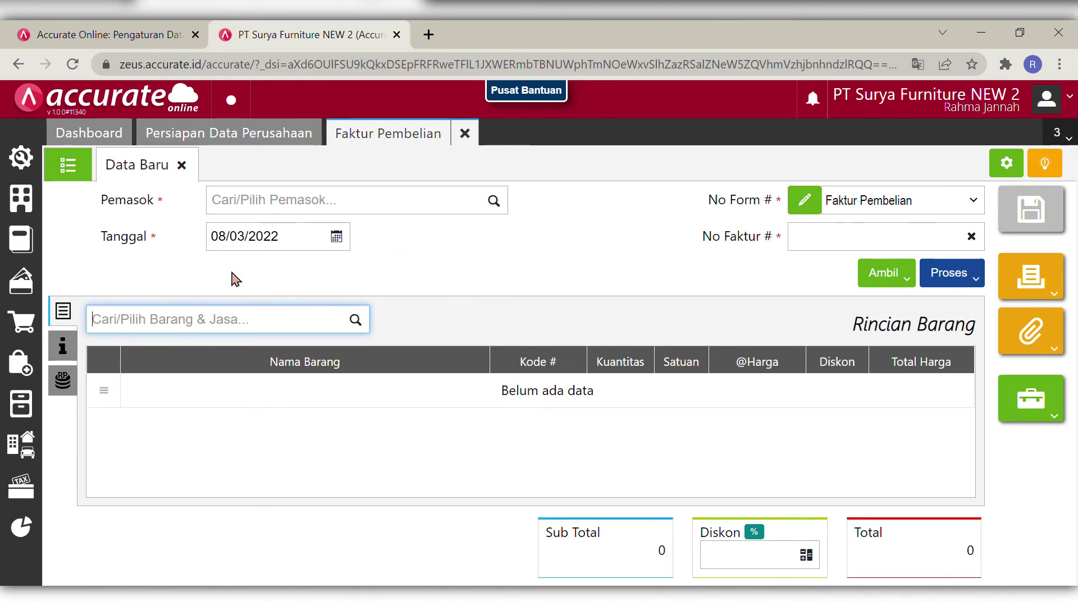
# - Choose CV Sumber Kayu as the supplier (Pemasok) of a new purchase invoice
pyautogui.click(35, 369)
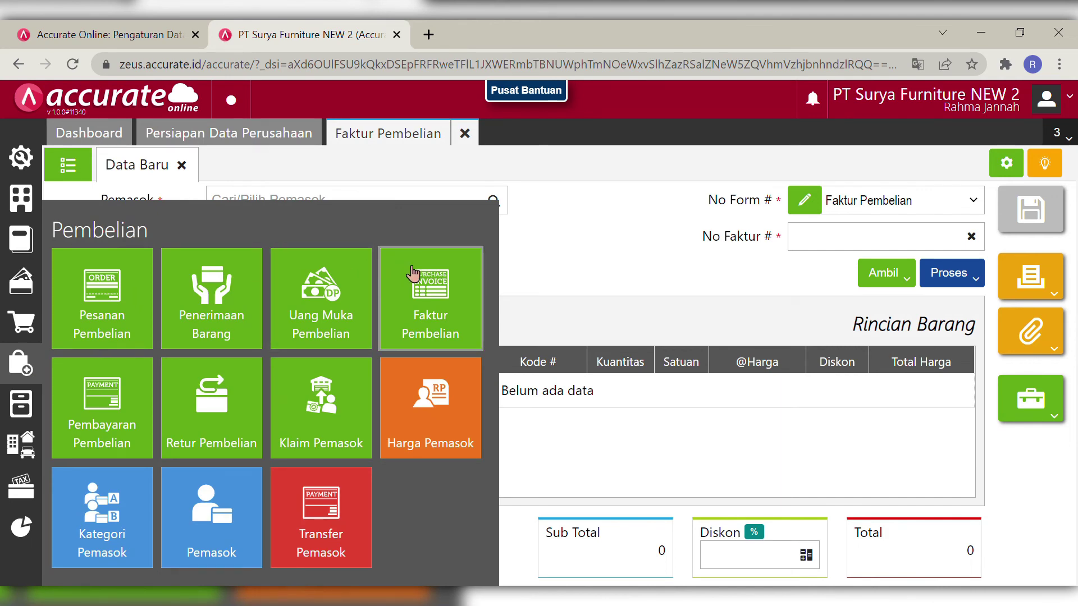
pyautogui.click(445, 339)
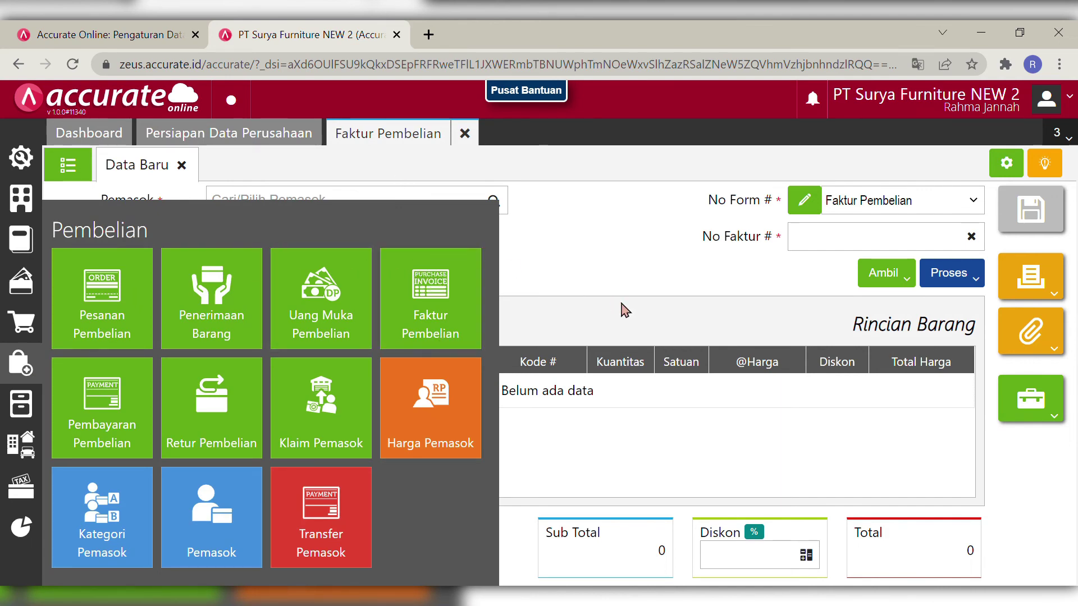
pyautogui.click(340, 209)
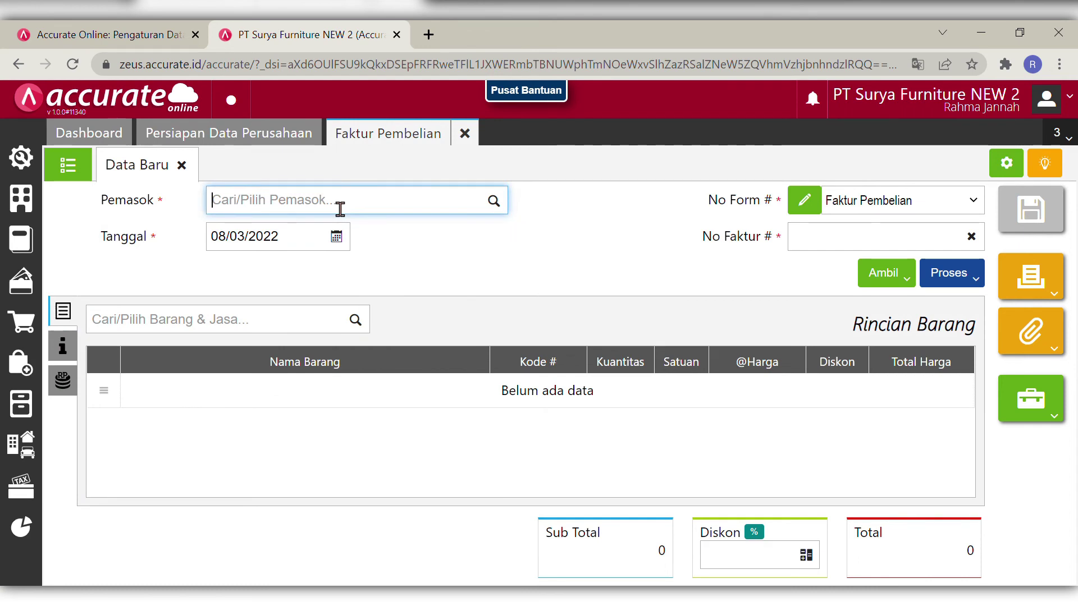
pyautogui.write('cv sumb')
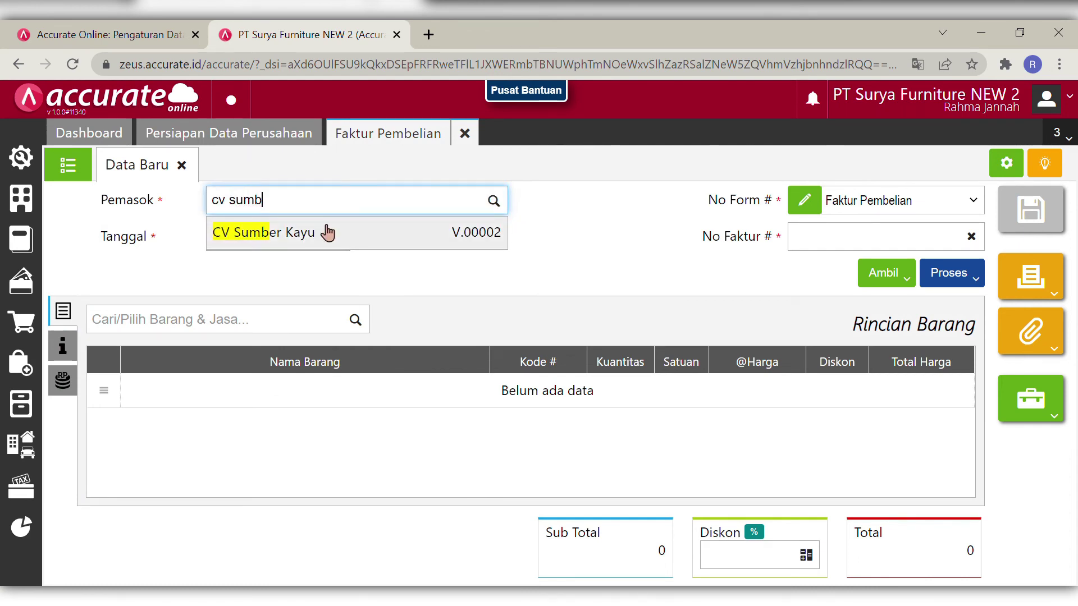
pyautogui.click(330, 234)
# - Date the new purchase invoice 26/01/2019 and enter Sumber/2019-908 as its invoice number (No Faktur)
pyautogui.click(331, 238)
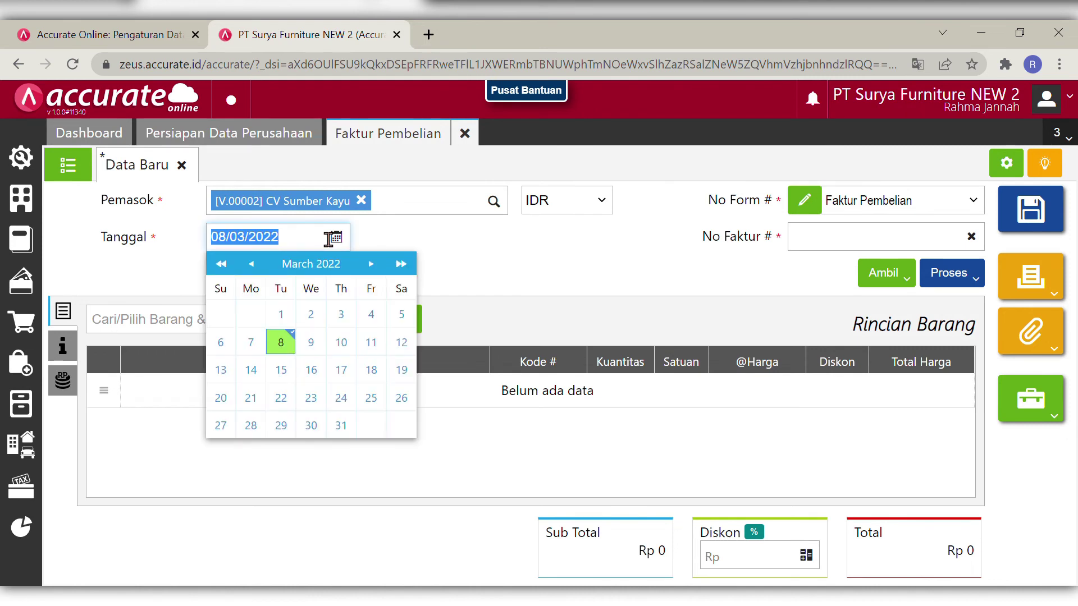
pyautogui.press('BackSpace')
pyautogui.write('26/0')
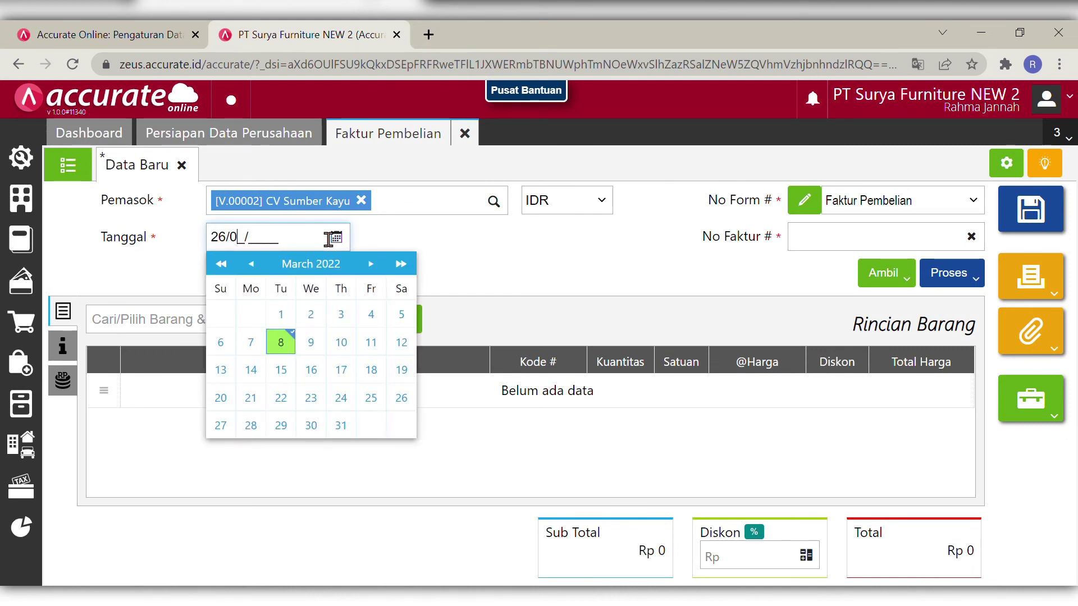
pyautogui.write('1/2019')
pyautogui.click(502, 290)
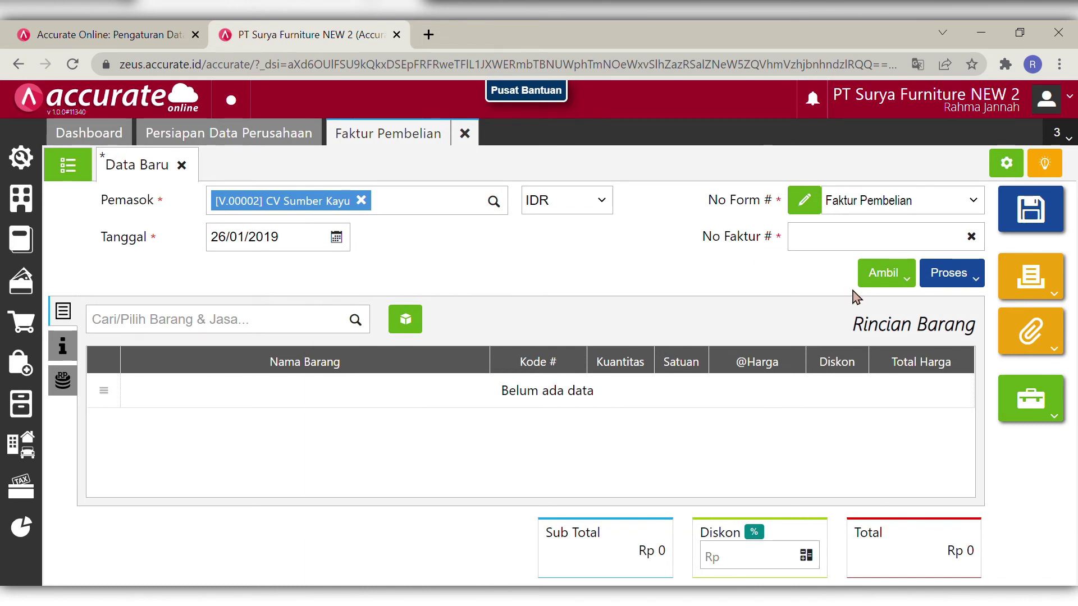
pyautogui.click(819, 243)
pyautogui.write('S')
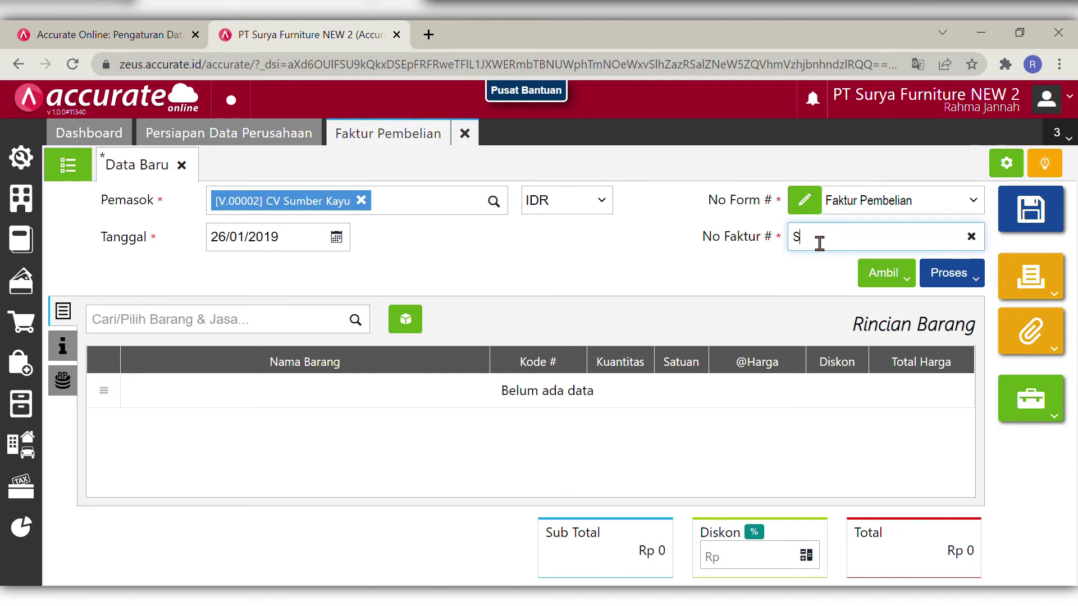
pyautogui.write('umber/2019-908')
pyautogui.click(721, 335)
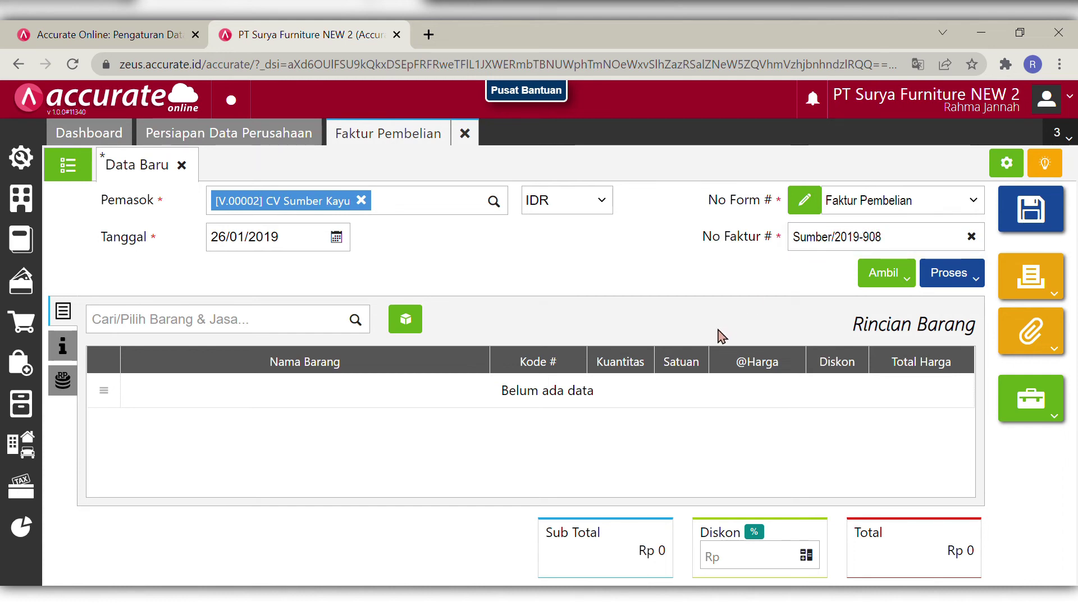
# - Add Meja Bundar to the purchase invoice with a quantity of 50 PCS at a unit price of Rp 110.000
pyautogui.click(324, 335)
pyautogui.write('m')
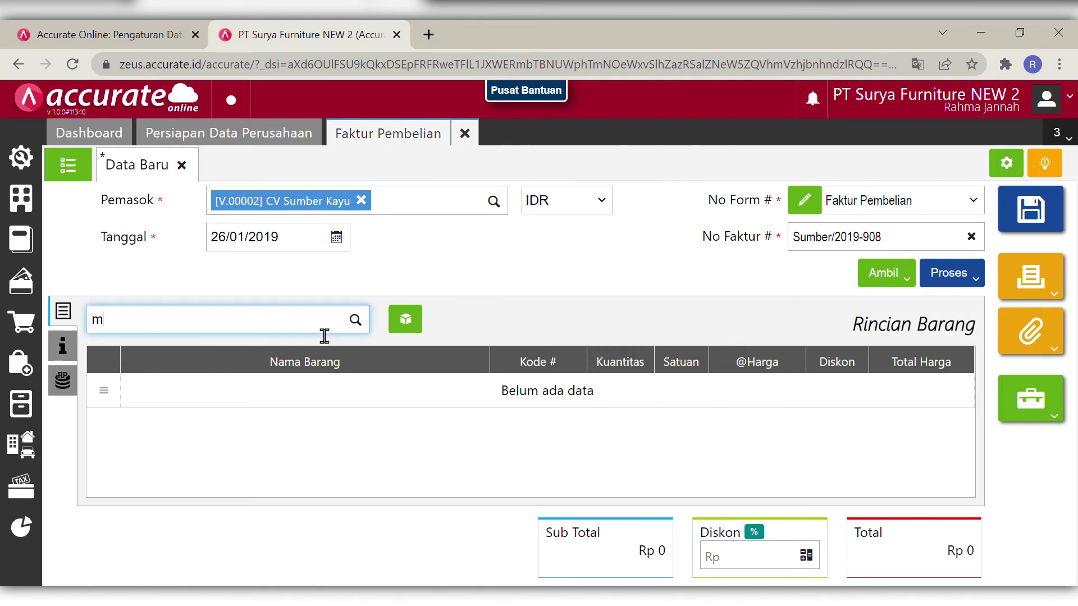
pyautogui.write('eja')
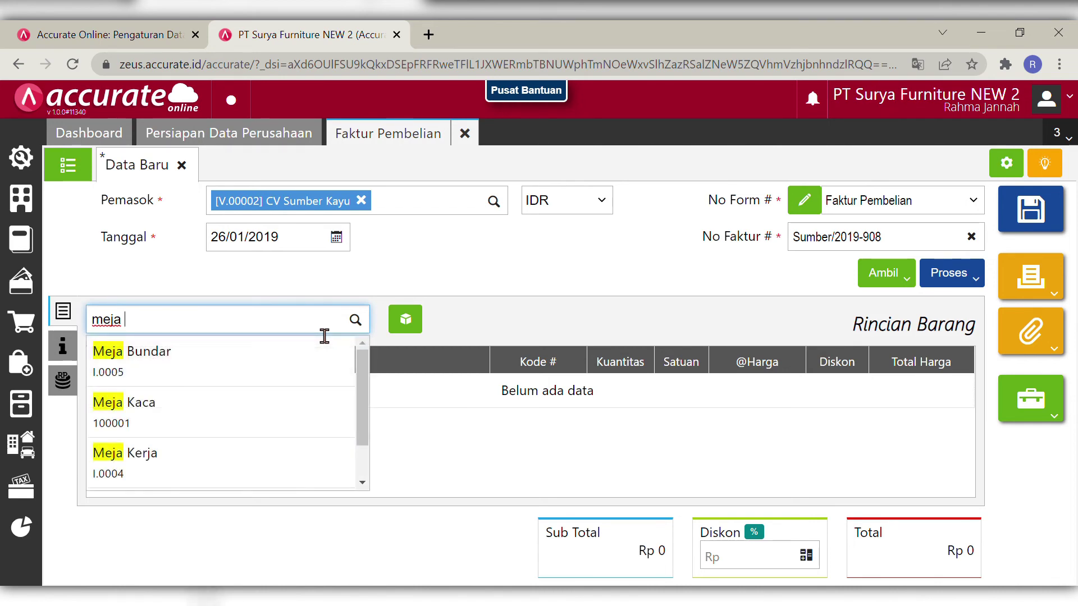
pyautogui.click(229, 364)
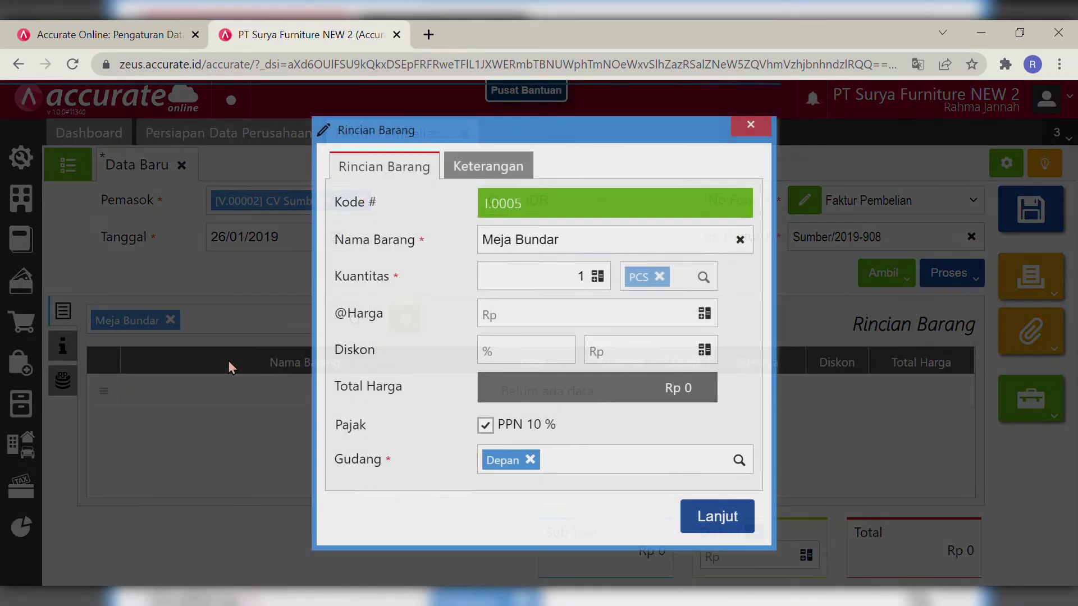
pyautogui.press('Tab')
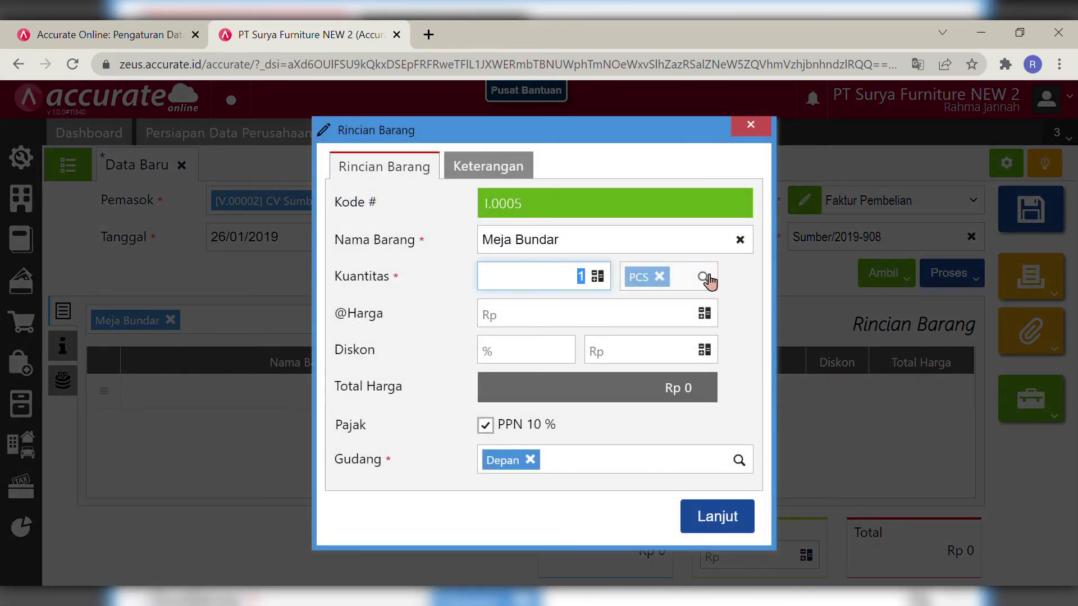
pyautogui.write('50')
pyautogui.click(684, 330)
pyautogui.write('1.100')
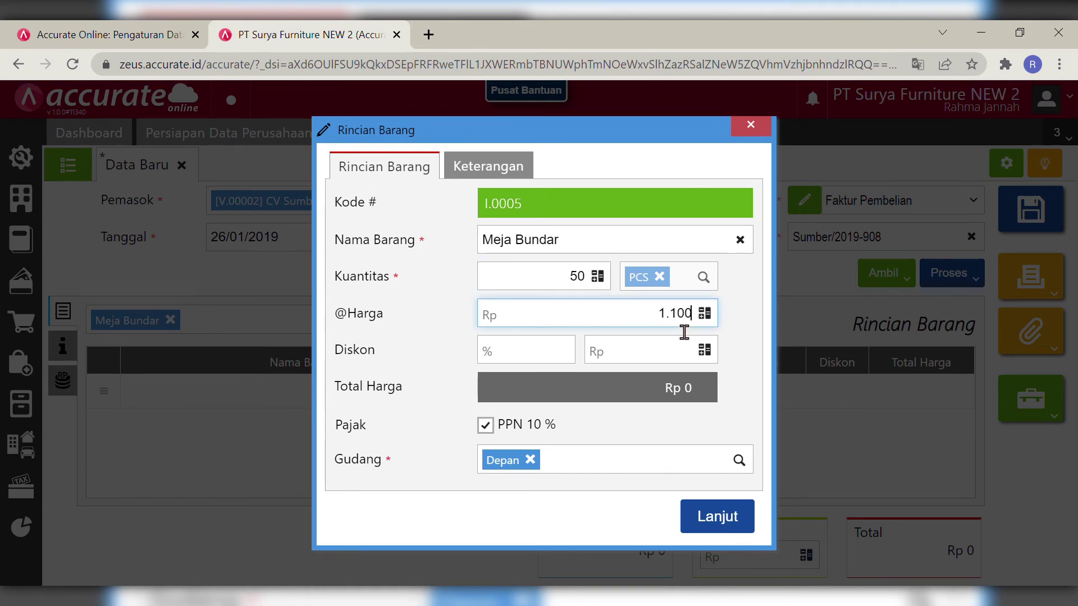
pyautogui.click(748, 406)
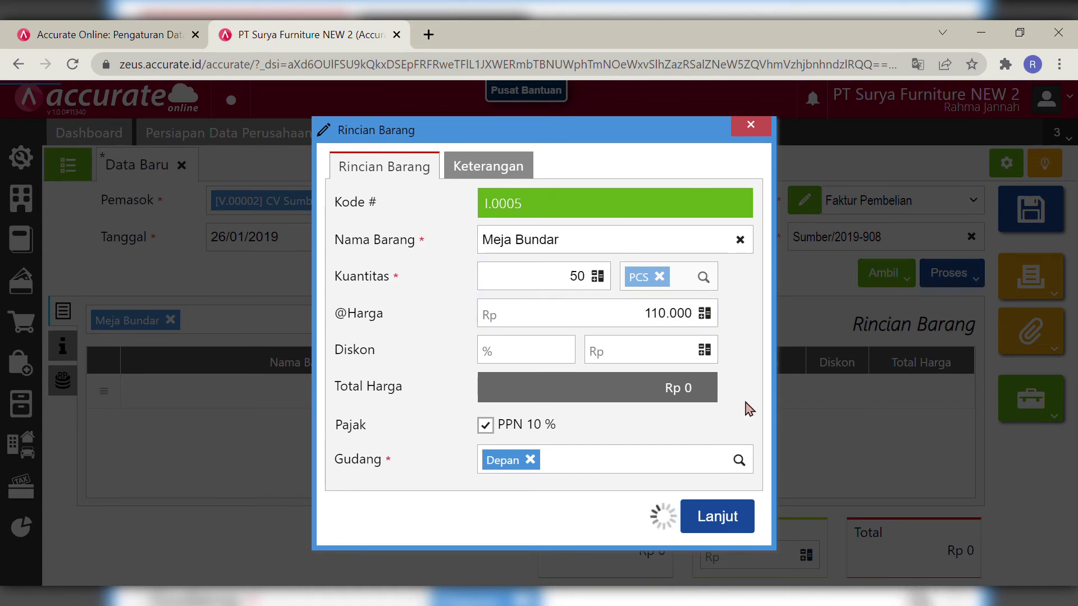
pyautogui.click(725, 514)
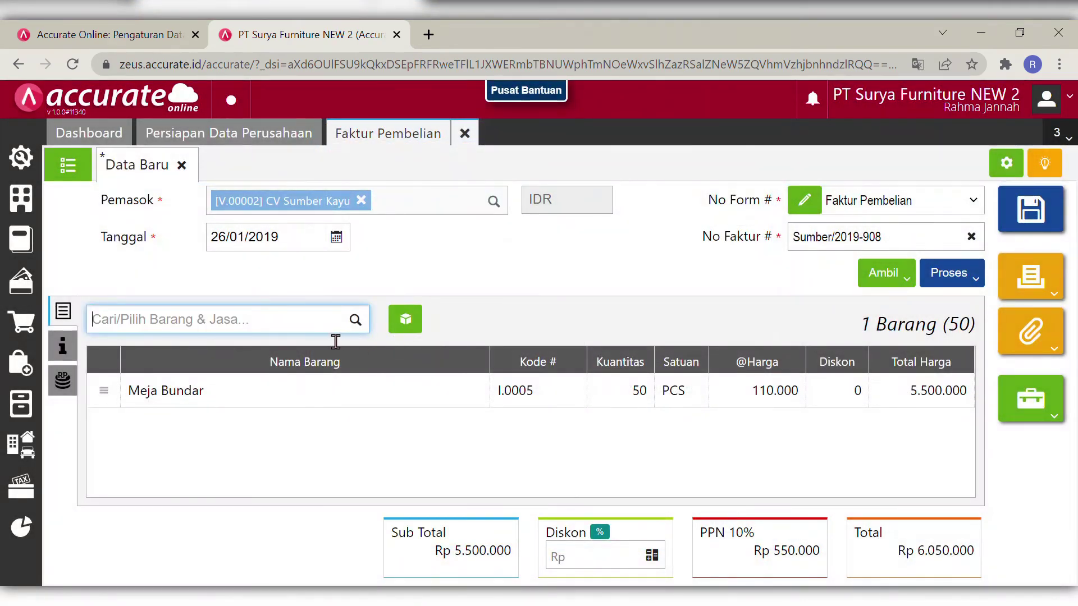
# - Add Meja Persegi to the purchase invoice with a quantity of 50 PCS at a unit price of Rp 110.000
pyautogui.write('mej')
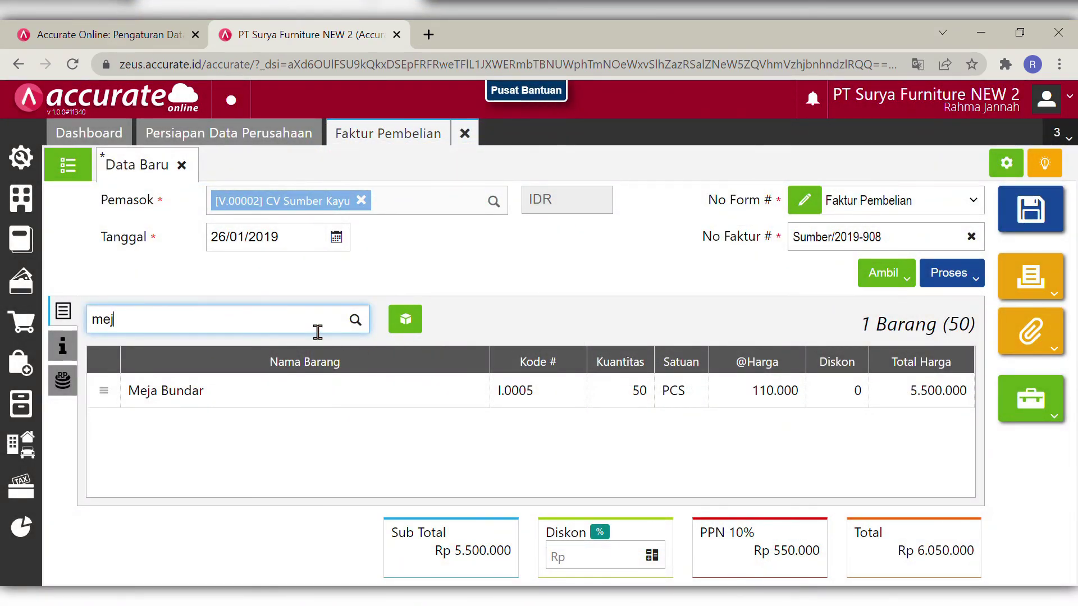
pyautogui.write('a per')
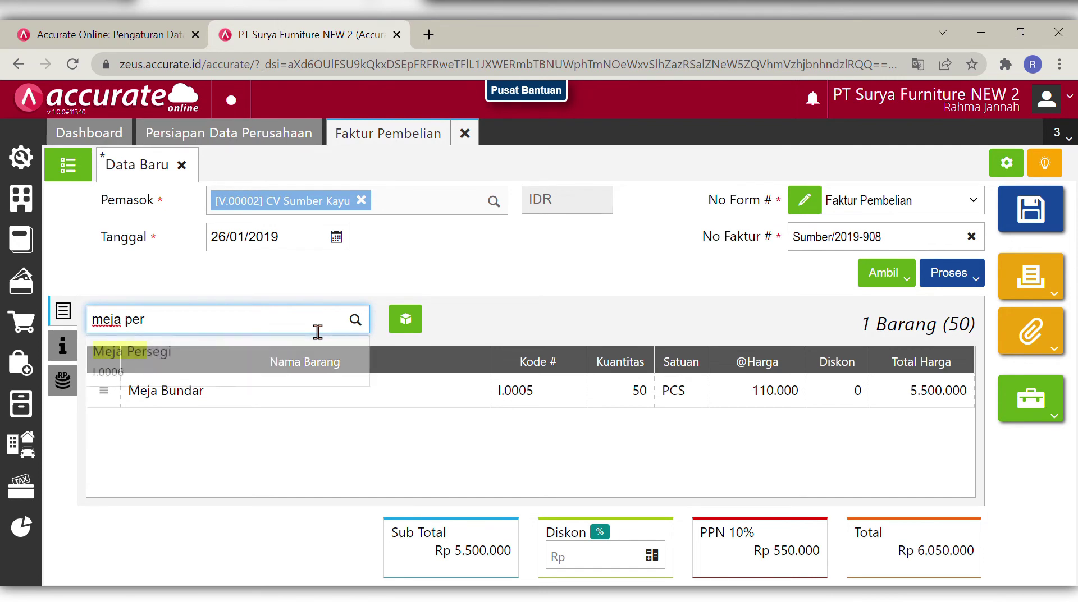
pyautogui.click(274, 354)
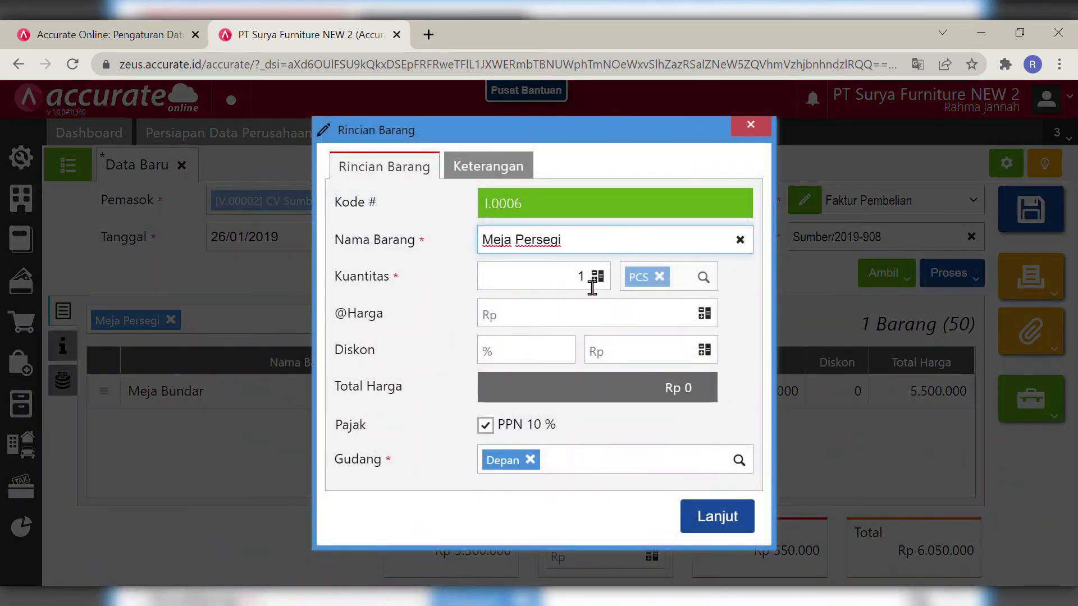
pyautogui.click(589, 284)
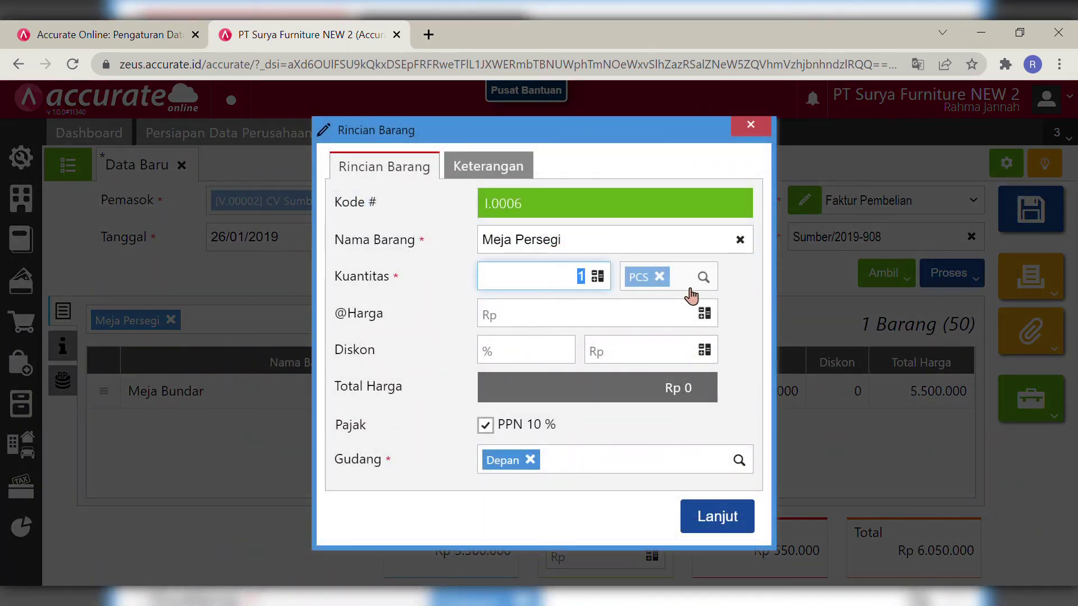
pyautogui.write('50')
pyautogui.click(678, 327)
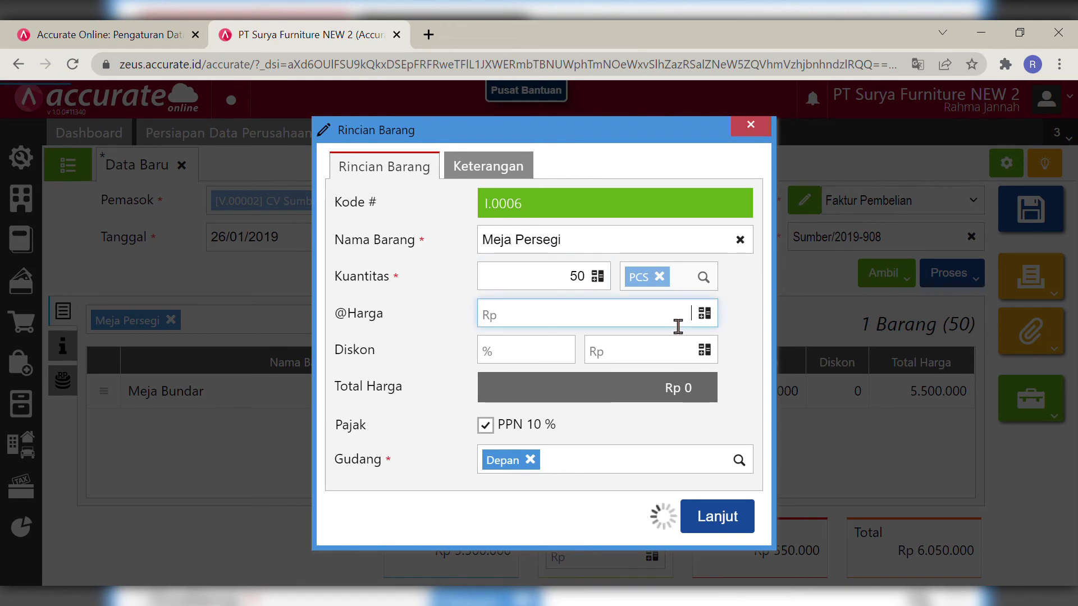
pyautogui.write('110.000')
pyautogui.click(720, 517)
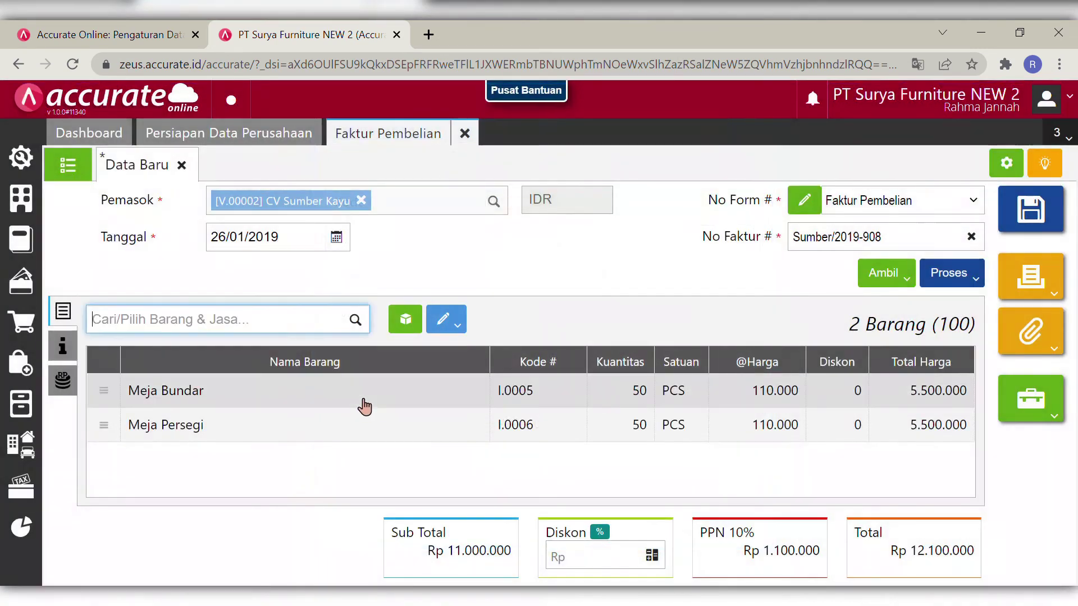
# - Add Meja Kaca to the purchase invoice with a quantity of 50 PCS at a unit price of Rp 85.000
pyautogui.write('meja ka')
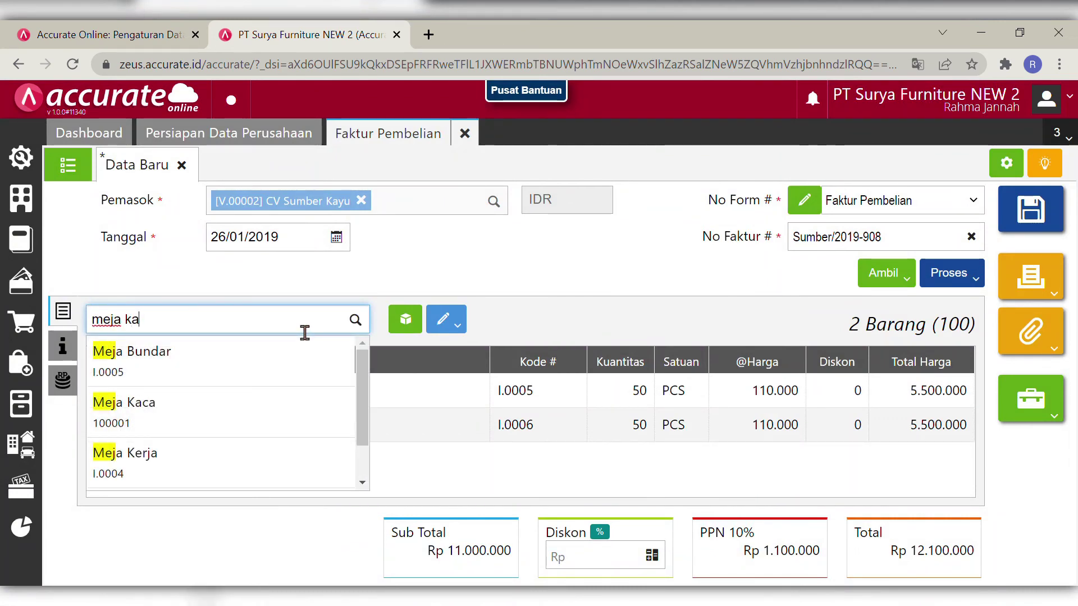
pyautogui.click(271, 368)
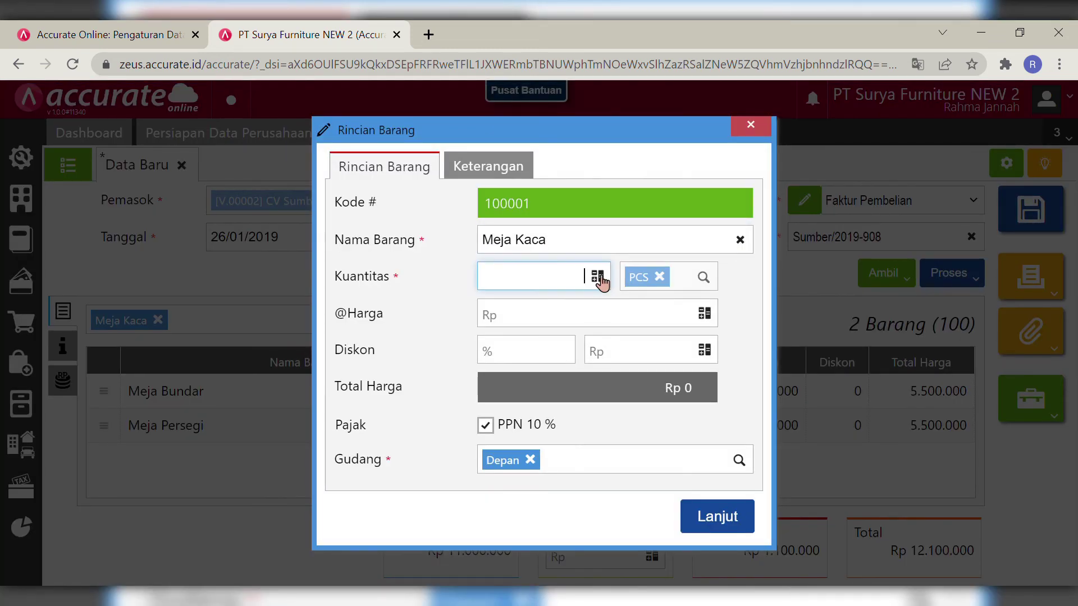
pyautogui.click(686, 326)
pyautogui.write('85')
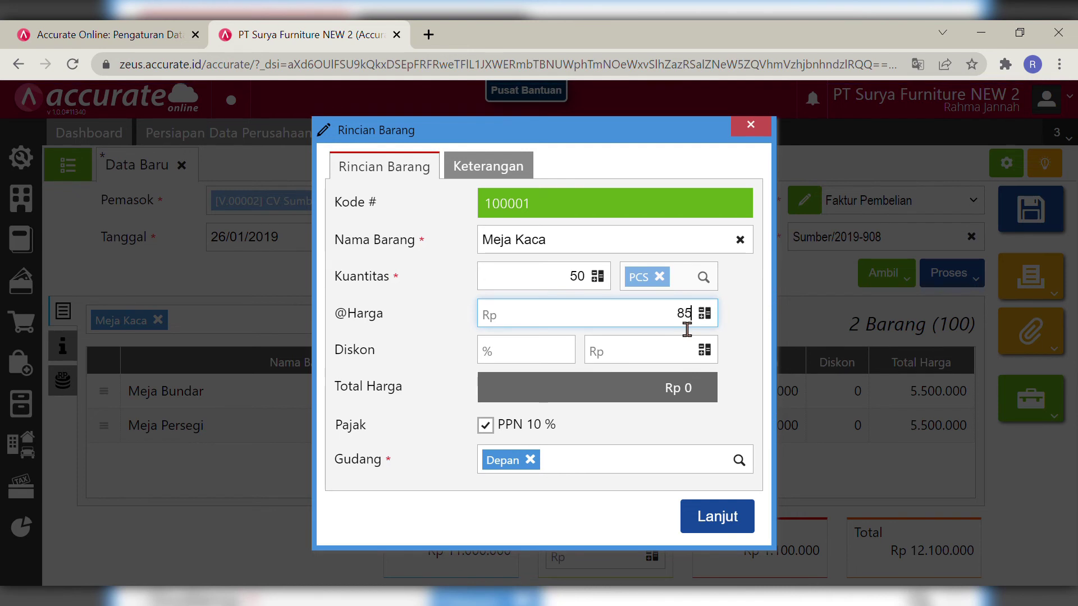
pyautogui.write('.000')
pyautogui.click(748, 434)
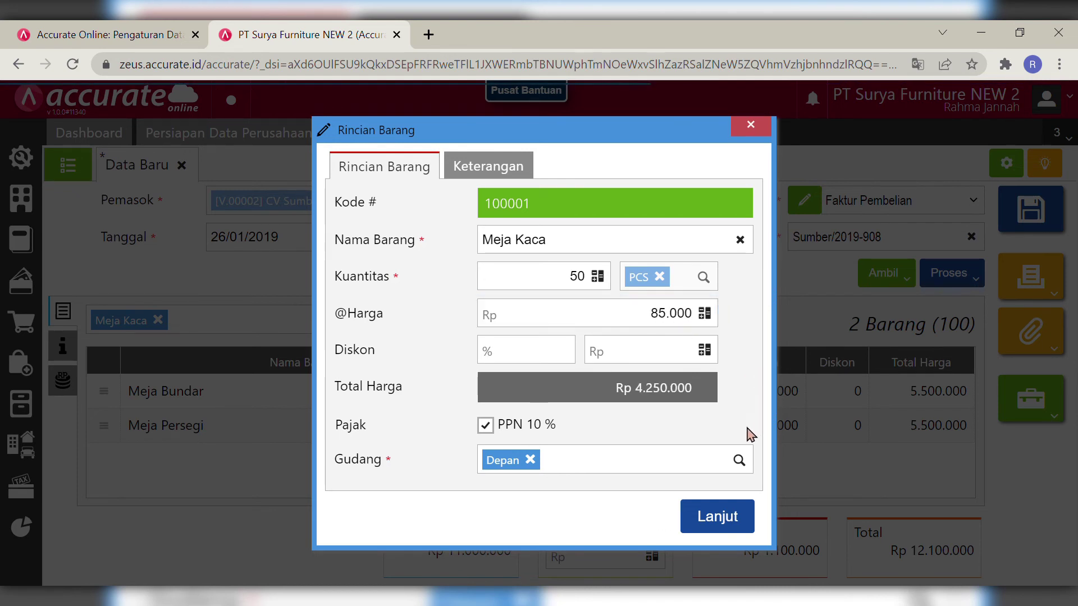
pyautogui.click(718, 517)
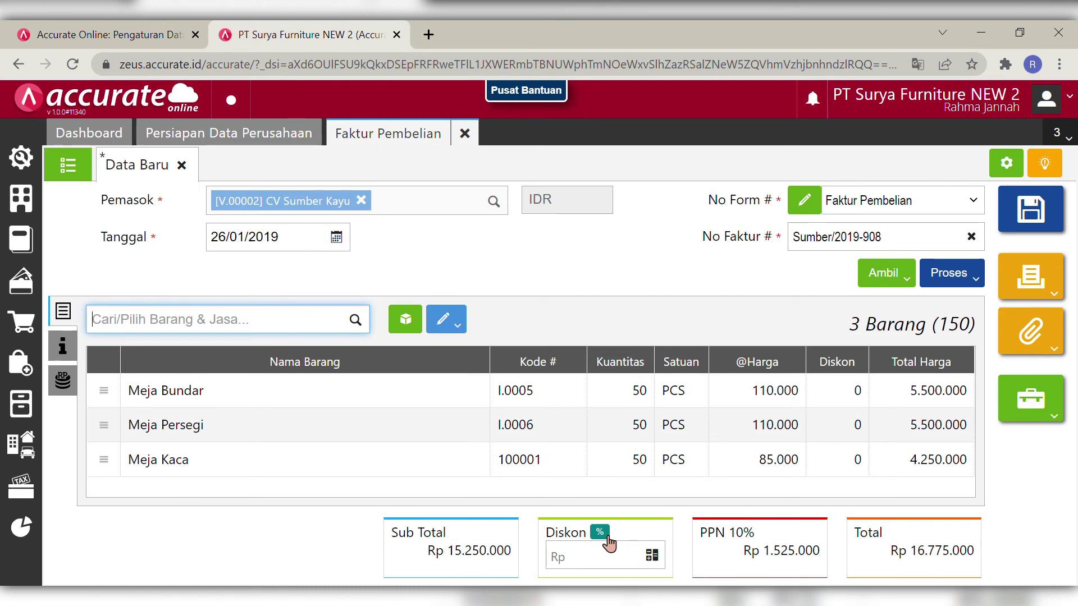
# - Apply an overall discount (Diskon) of Rp 1.250.000 to the purchase invoice
pyautogui.click(642, 564)
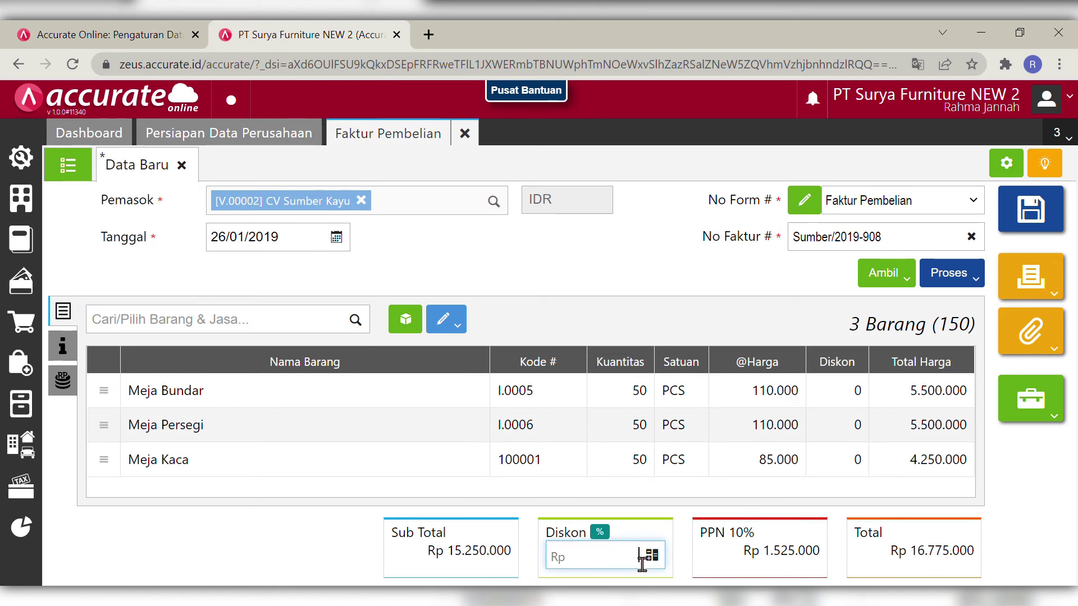
pyautogui.write('1.250.000')
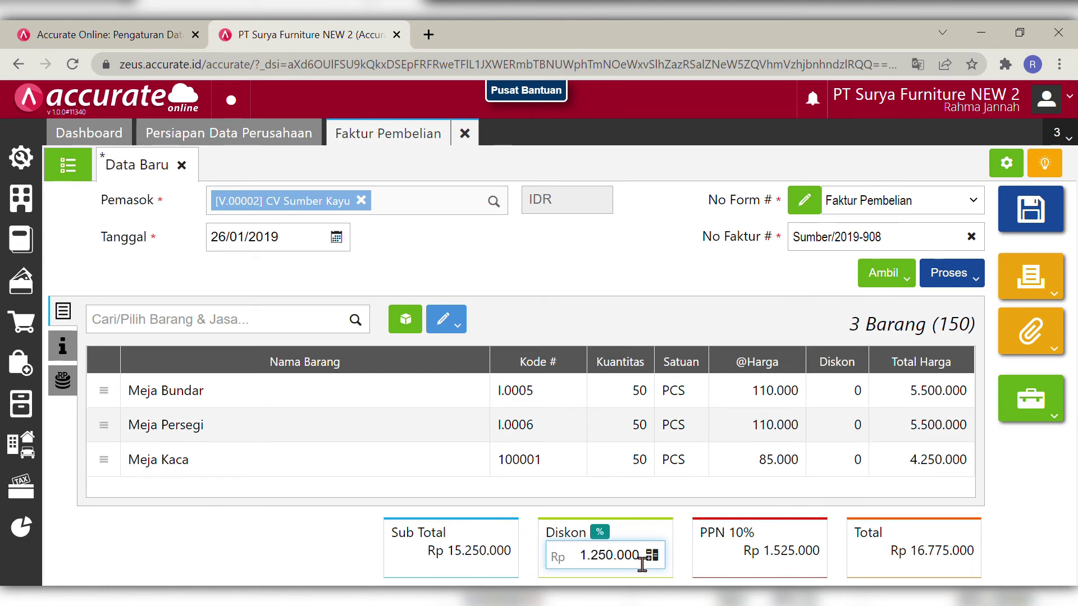
pyautogui.click(628, 319)
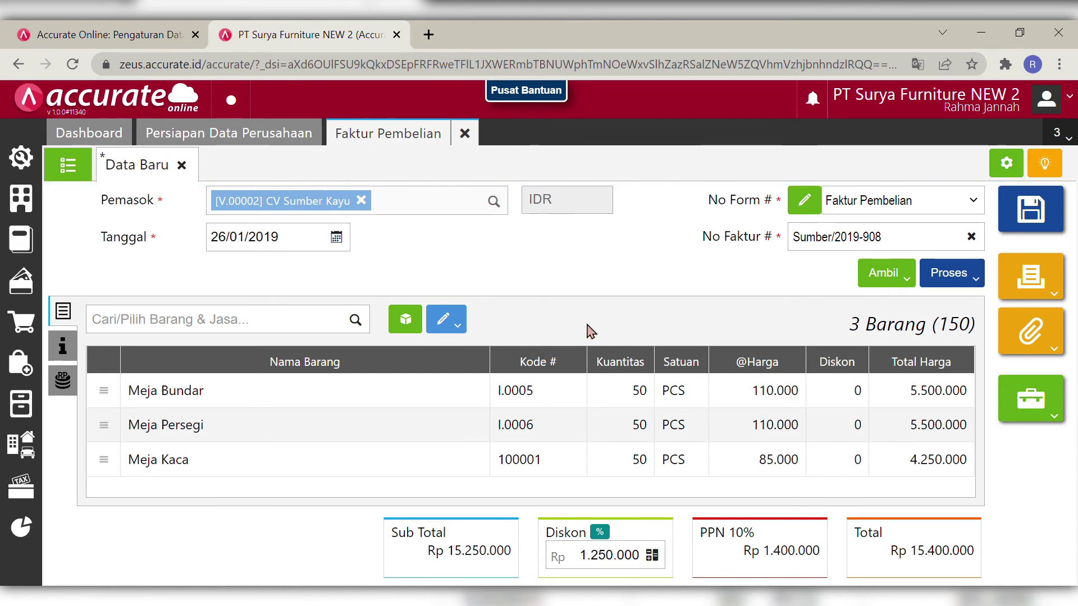
# - Mark the purchase invoice as Tagihan Dimuka and enter the Keterangan "Pembelian dengan menerima faktur dan melunasinya terlebih dahulu"
pyautogui.click(64, 355)
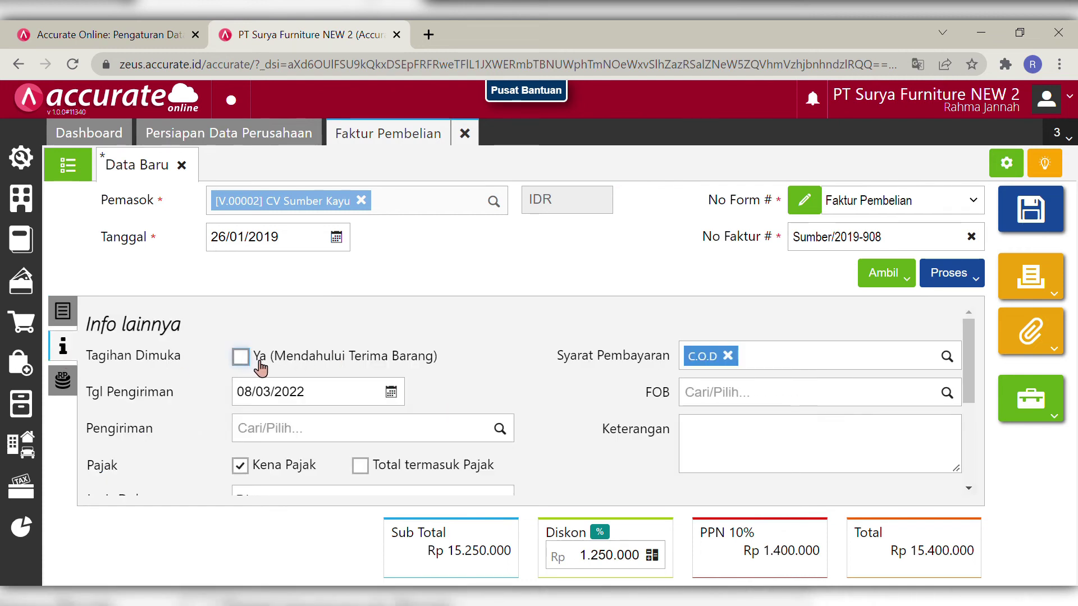
pyautogui.click(241, 357)
pyautogui.click(756, 432)
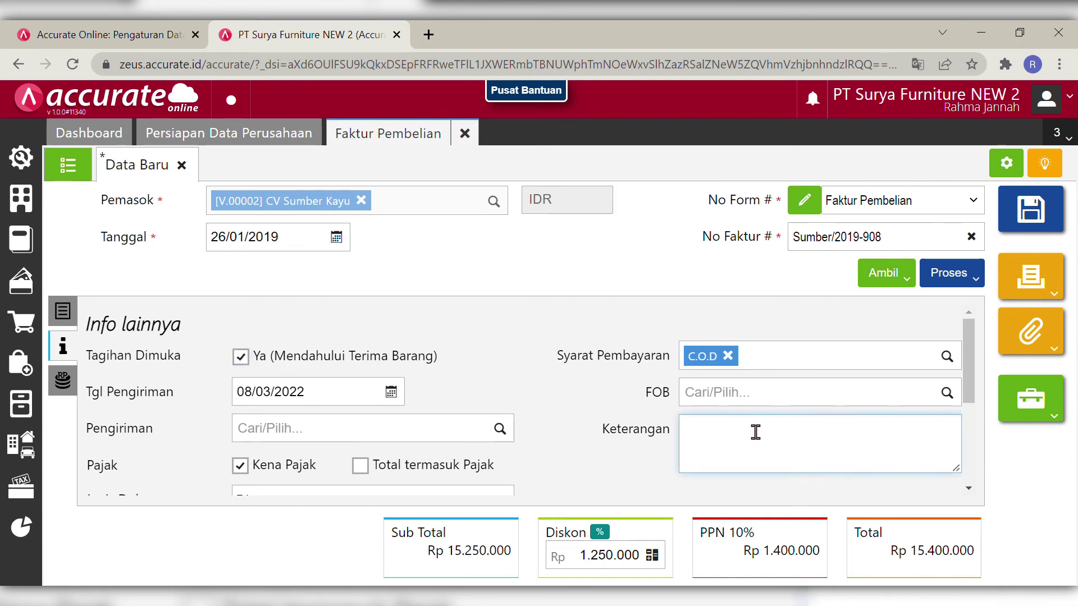
pyautogui.write('P')
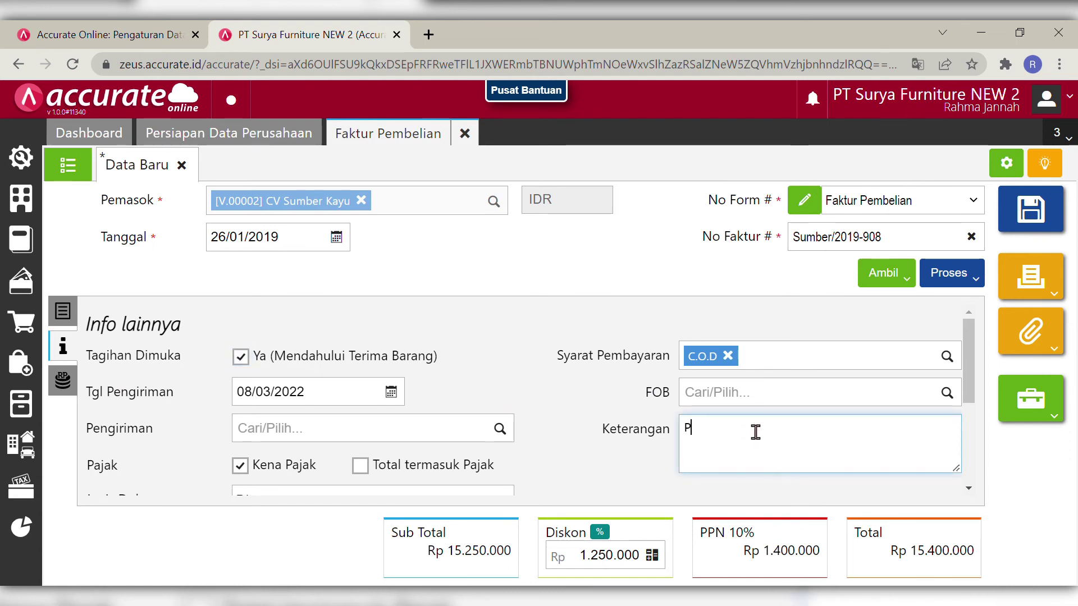
pyautogui.write('embelian')
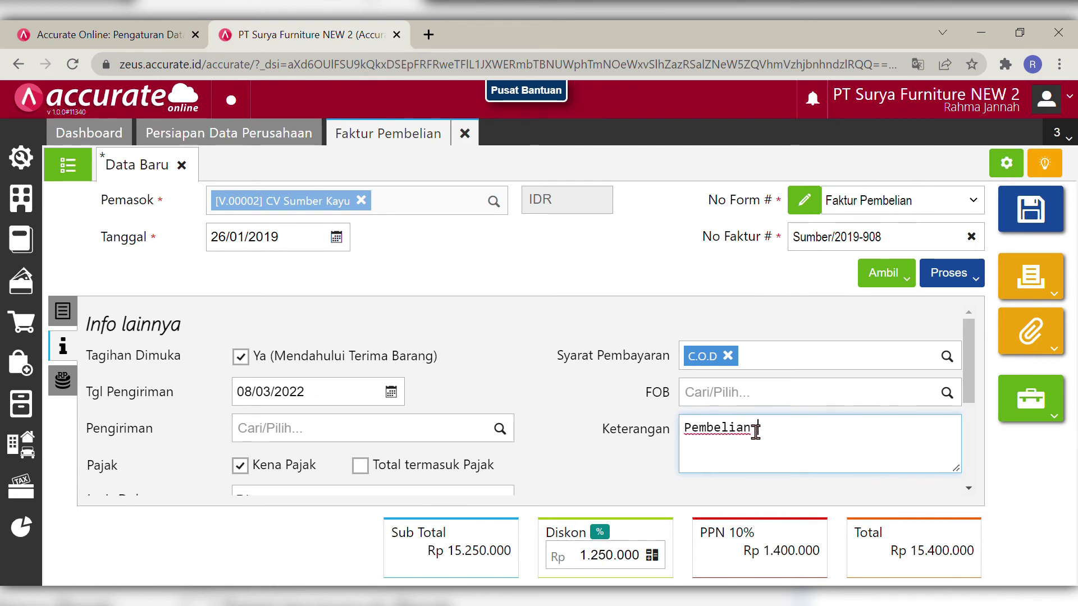
pyautogui.write('dengan mene')
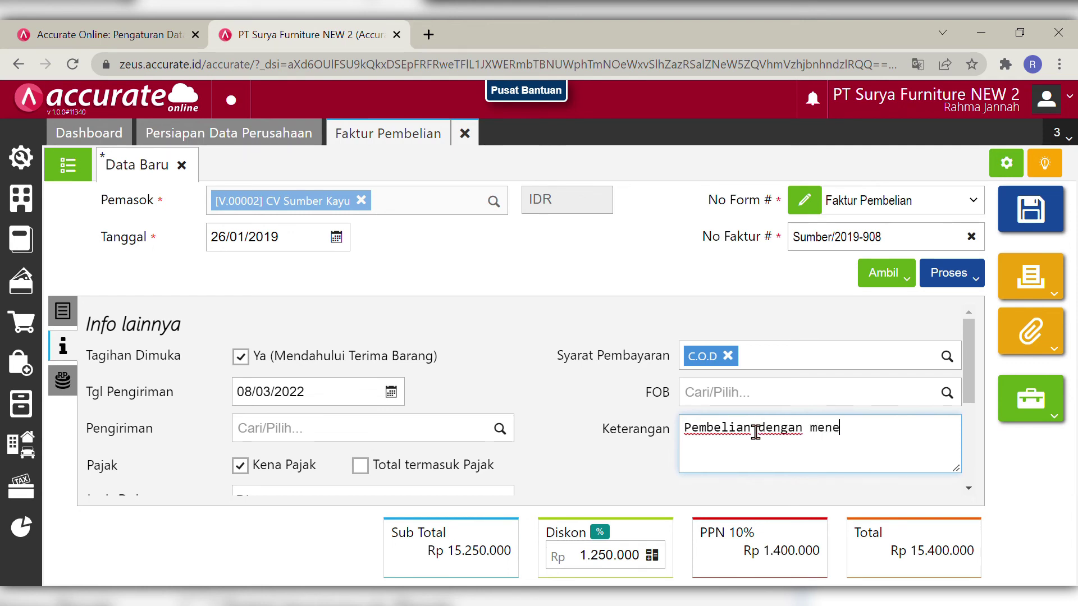
pyautogui.write('rima faktur')
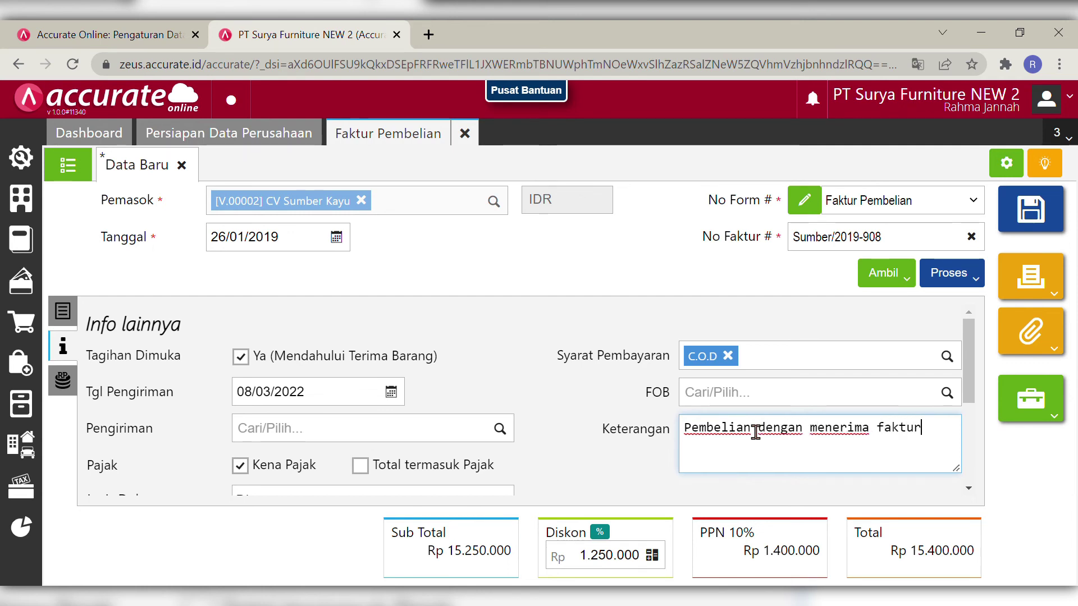
pyautogui.write(' dan melu')
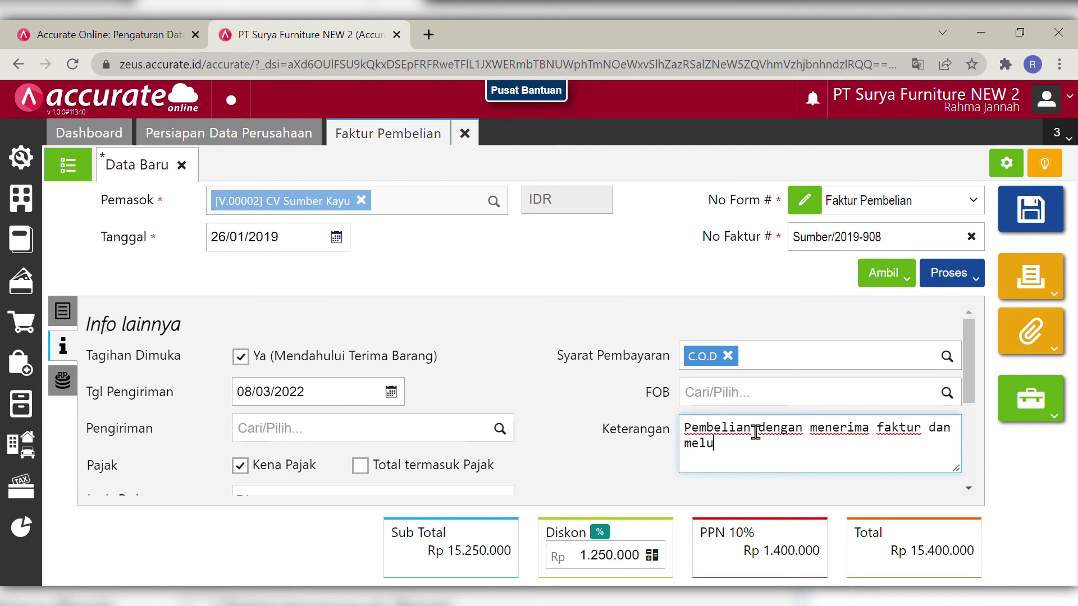
pyautogui.write('nasinya terl')
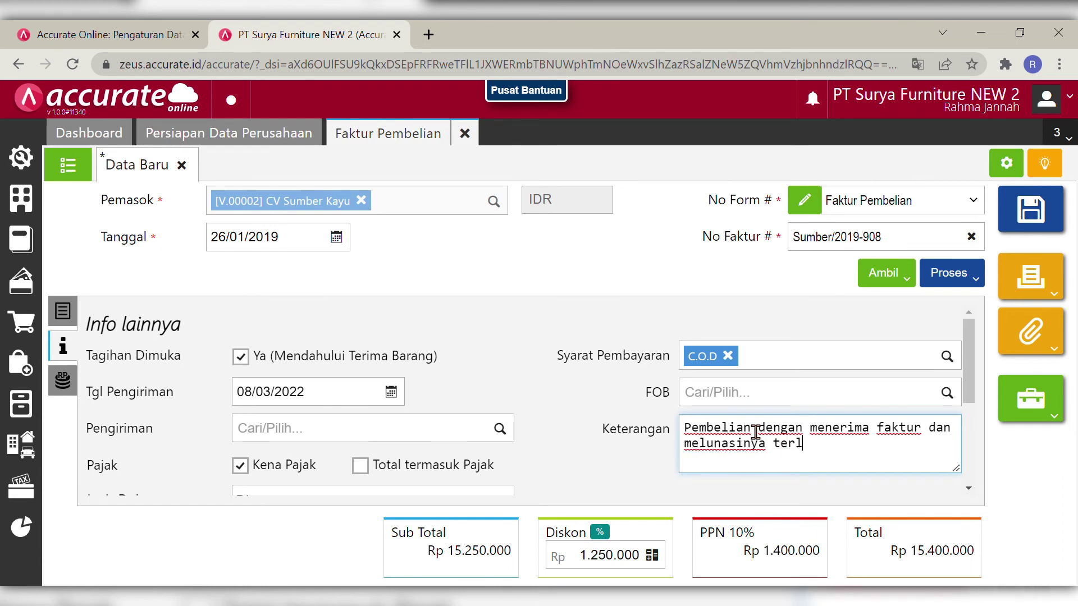
pyautogui.write('ebih dahulu')
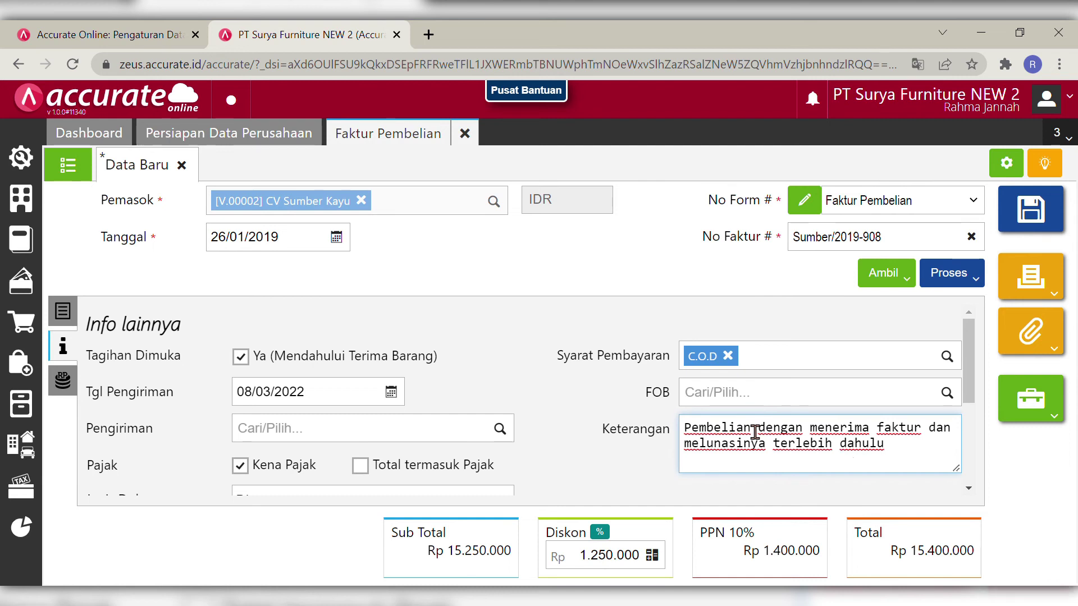
pyautogui.click(578, 439)
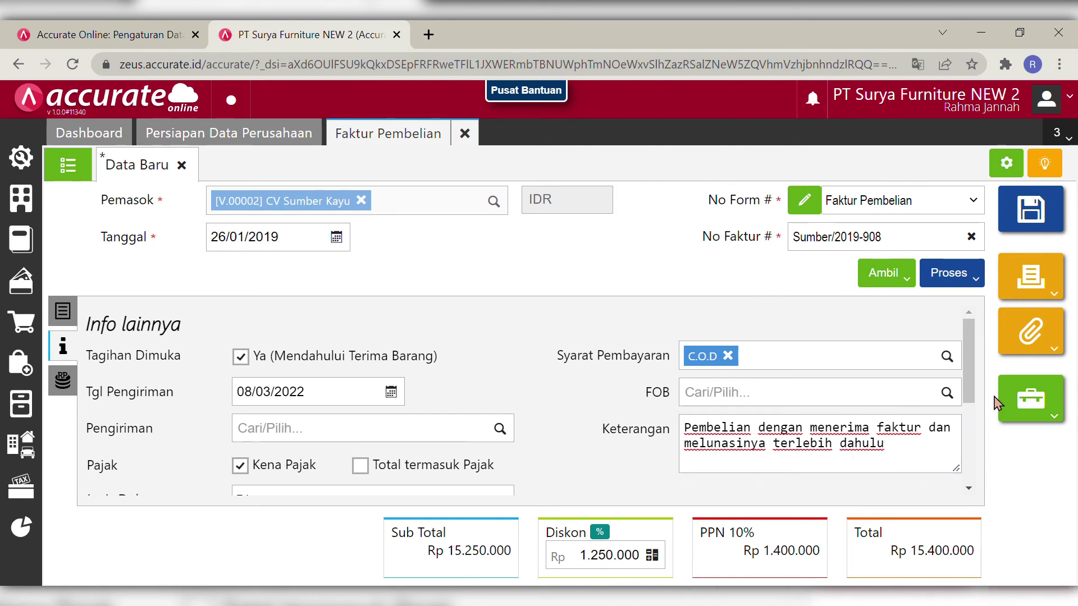
# - Replace the invoice's delivery date (Tgl Pengiriman) with 27/01/2019
pyautogui.moveTo(968, 379); pyautogui.dragTo(927, 294)
pyautogui.click(308, 400)
pyautogui.press('BackSpace')
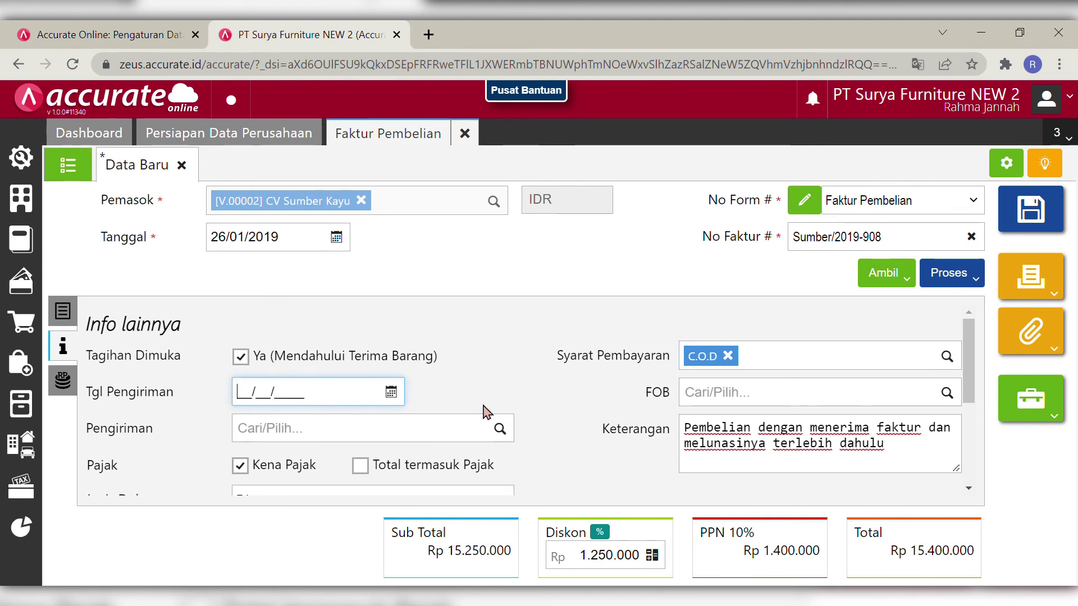
pyautogui.click(531, 426)
pyautogui.click(66, 313)
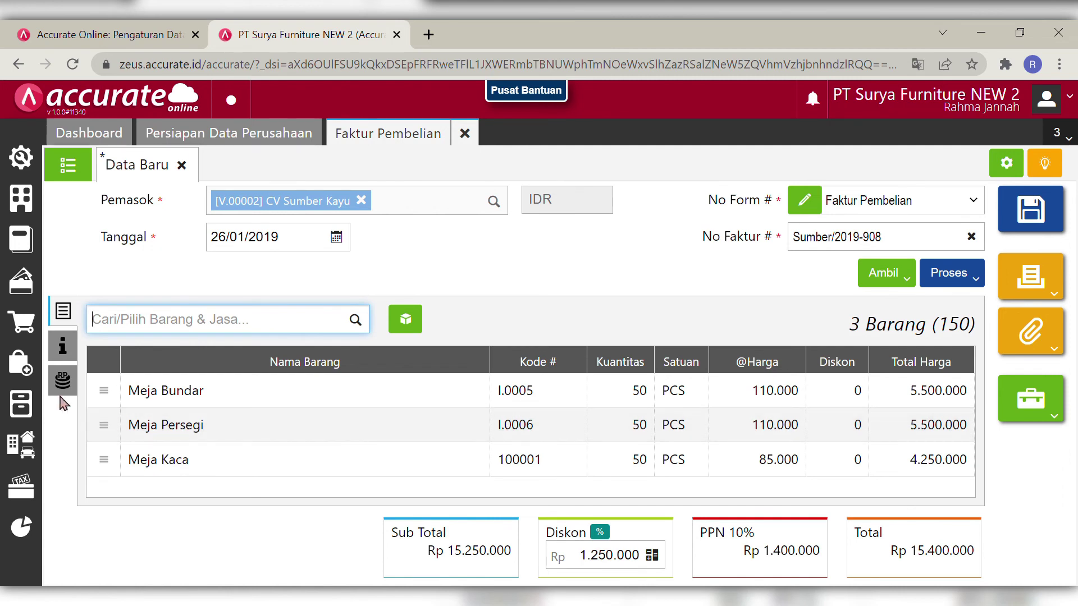
pyautogui.click(71, 348)
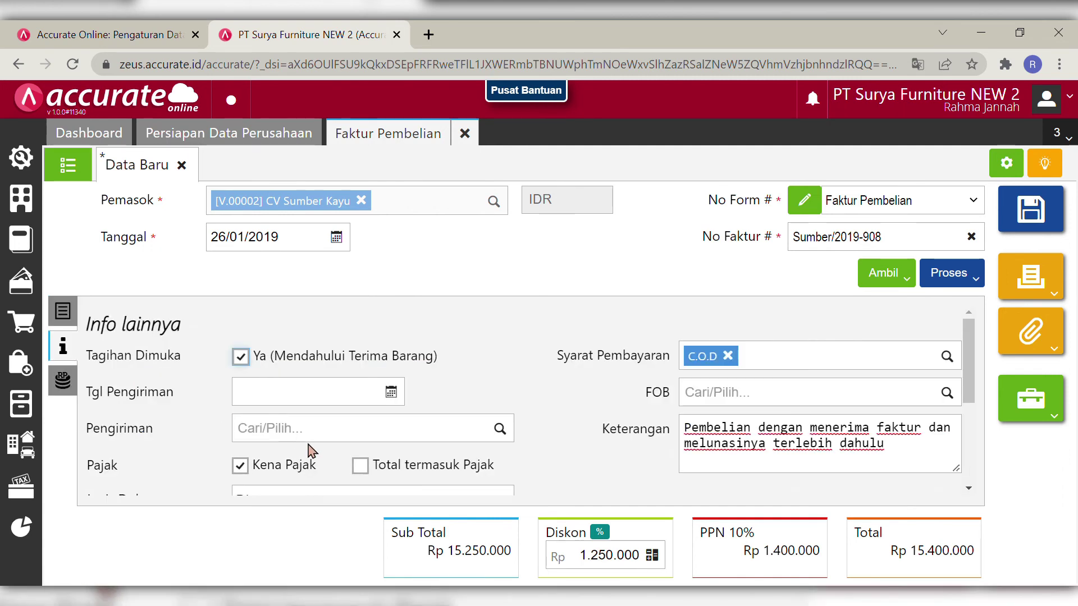
pyautogui.click(268, 402)
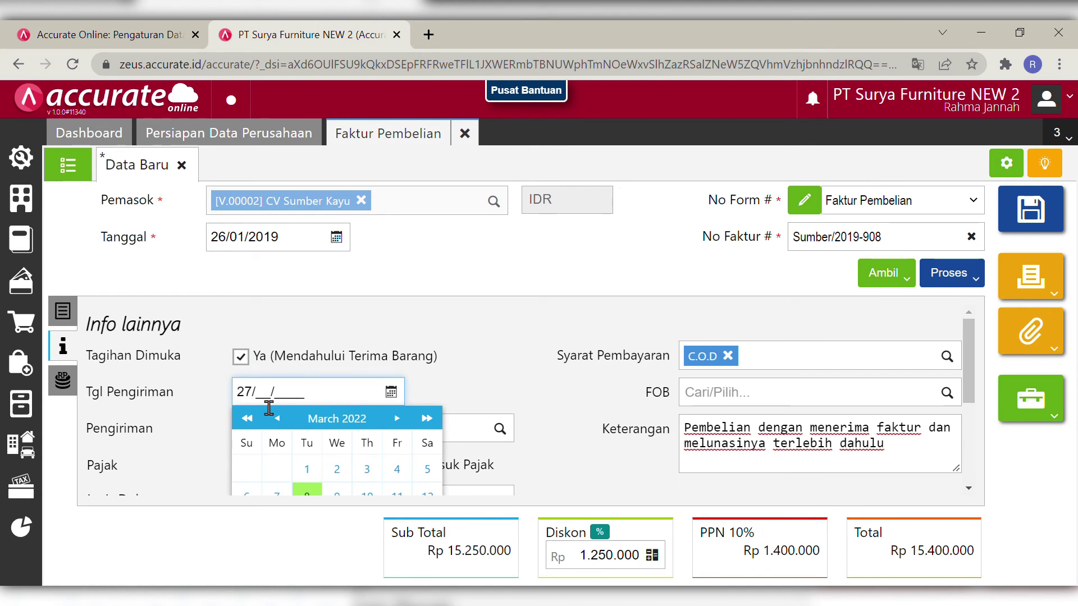
pyautogui.write('27/01/2019')
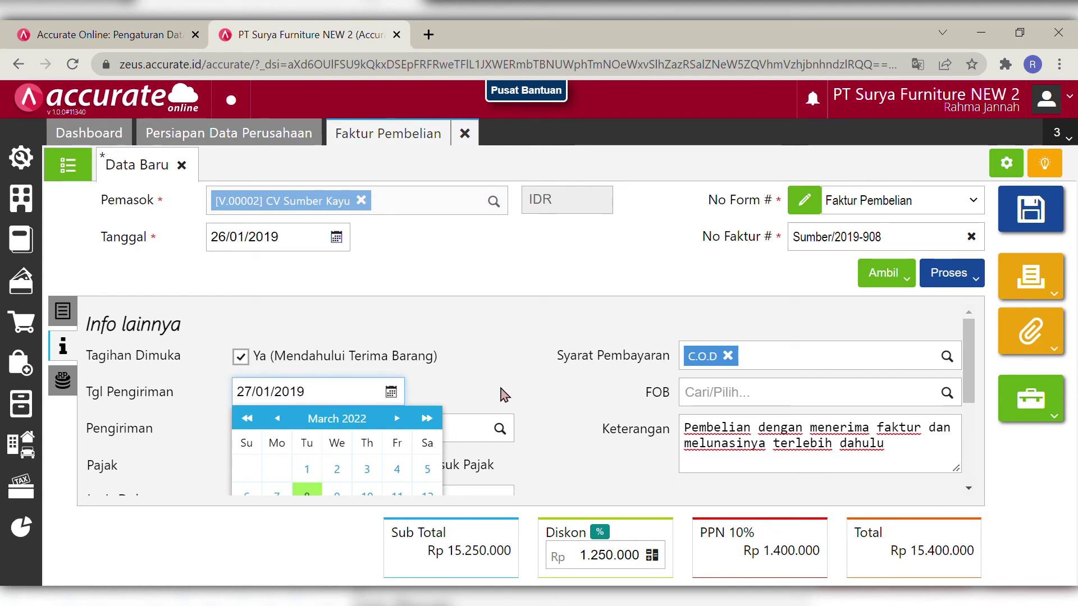
pyautogui.click(591, 406)
pyautogui.moveTo(970, 392); pyautogui.dragTo(971, 348)
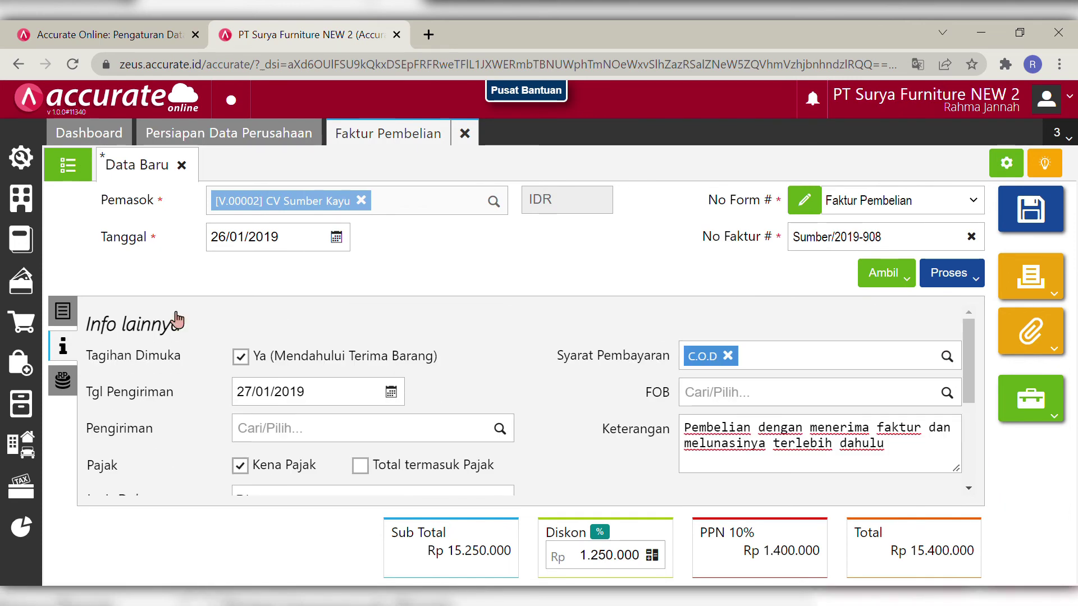
# - Process the CV Sumber Kayu purchase invoice into a new purchase payment (Pembayaran)
pyautogui.click(63, 311)
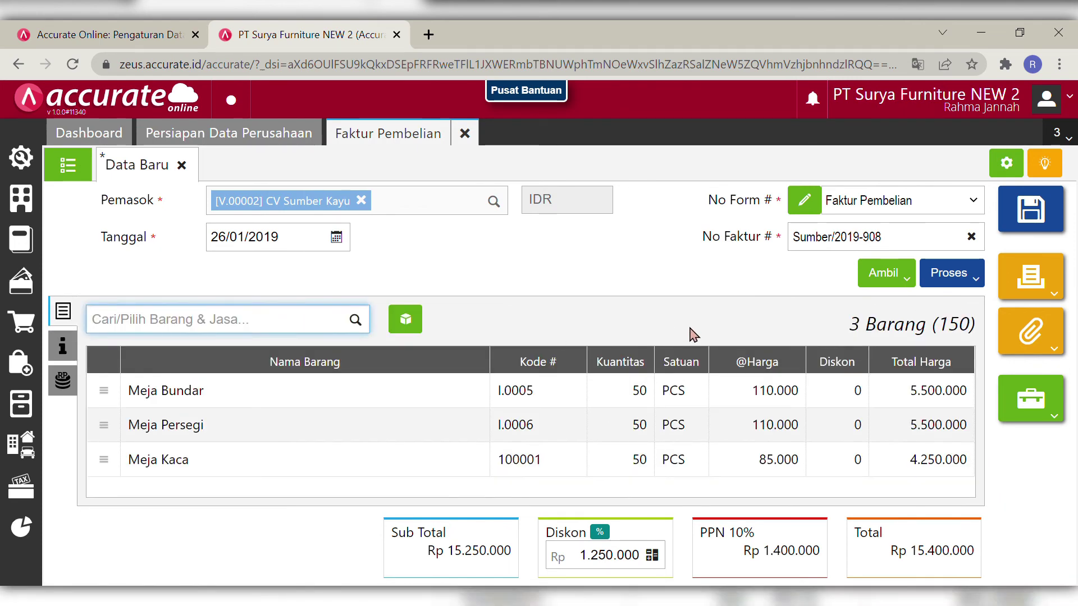
pyautogui.click(957, 290)
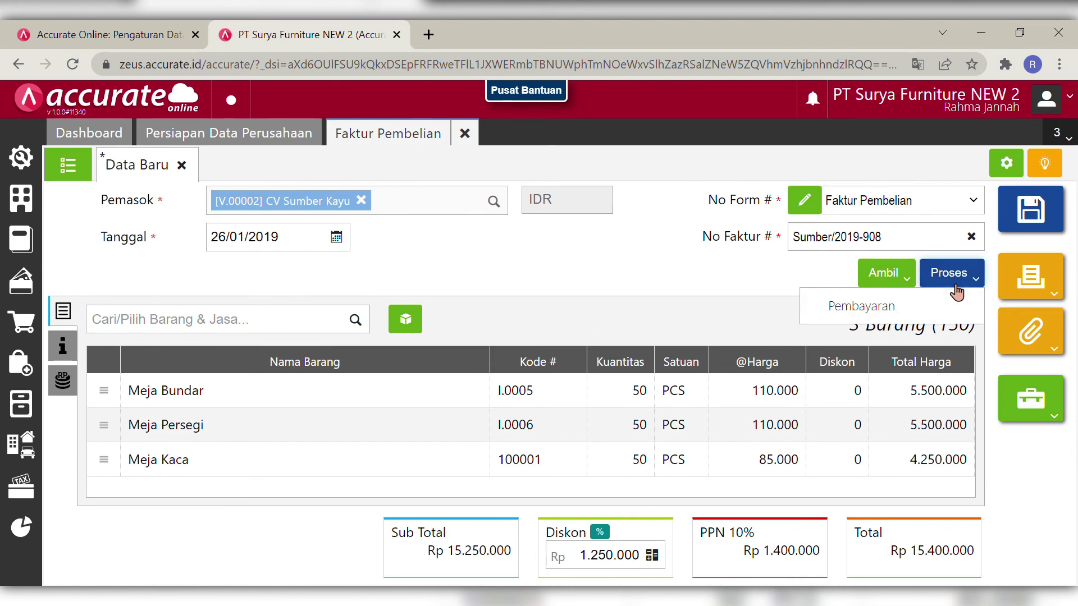
pyautogui.click(899, 310)
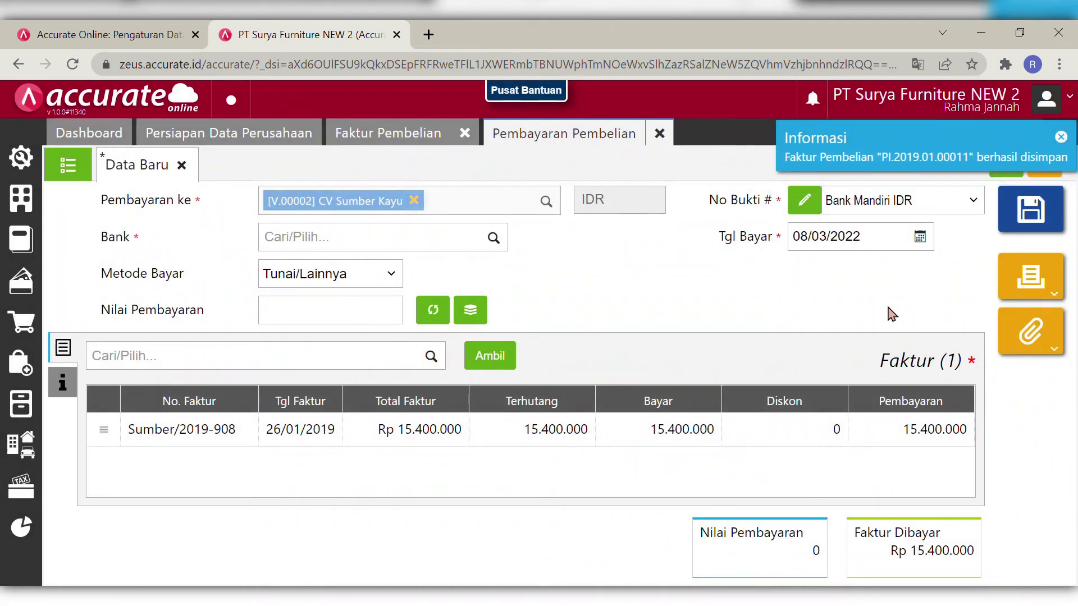
# - Pay from Bank Mandiri IDR using the Cek/Giro payment method with cheque number GR7878
pyautogui.click(454, 251)
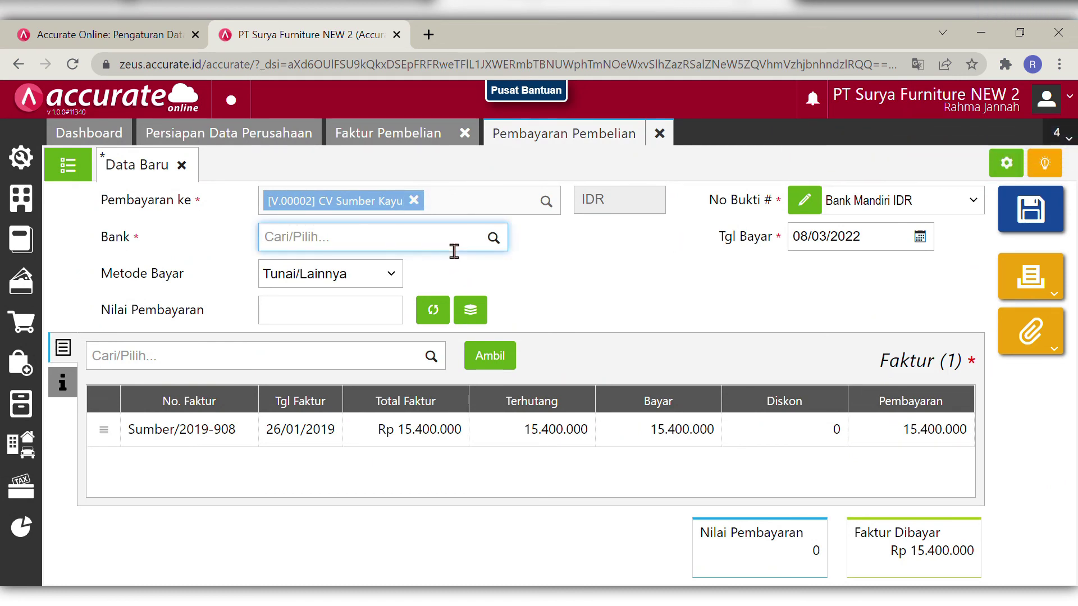
pyautogui.write('mandi')
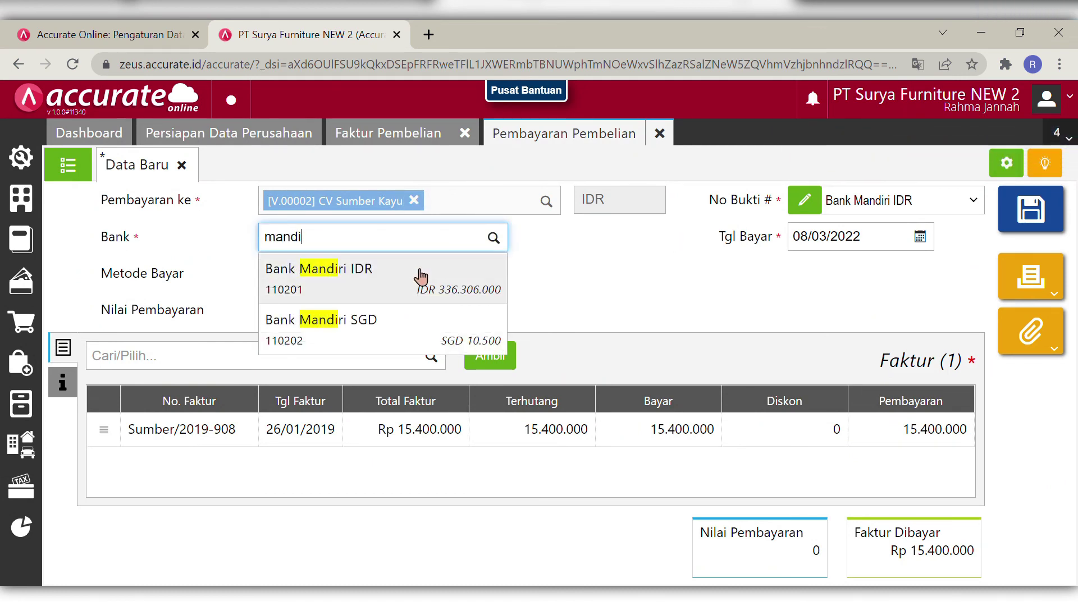
pyautogui.click(416, 278)
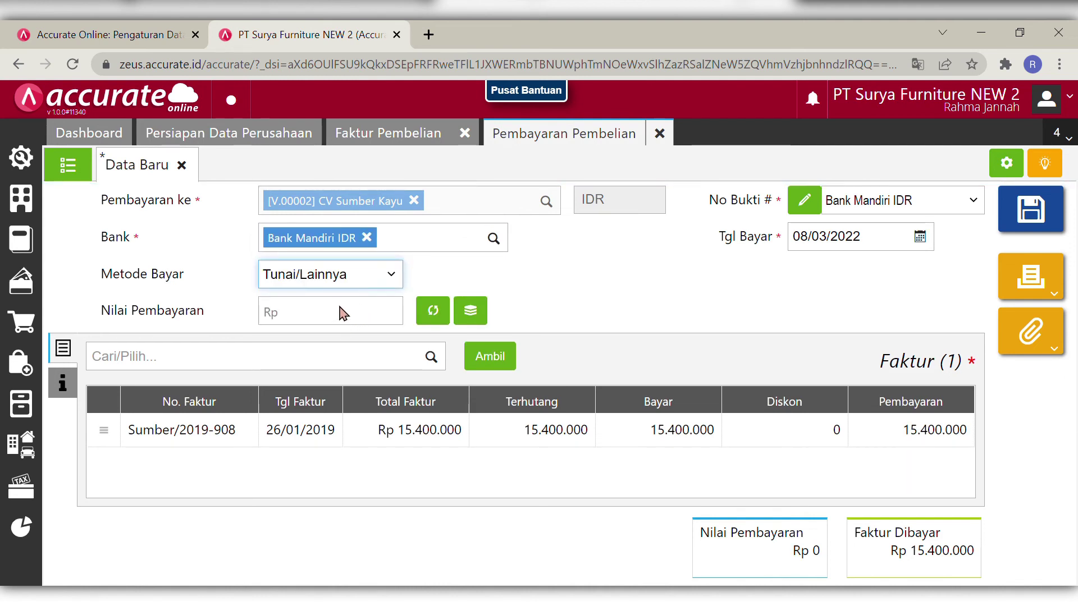
pyautogui.press('Down')
pyautogui.click(521, 289)
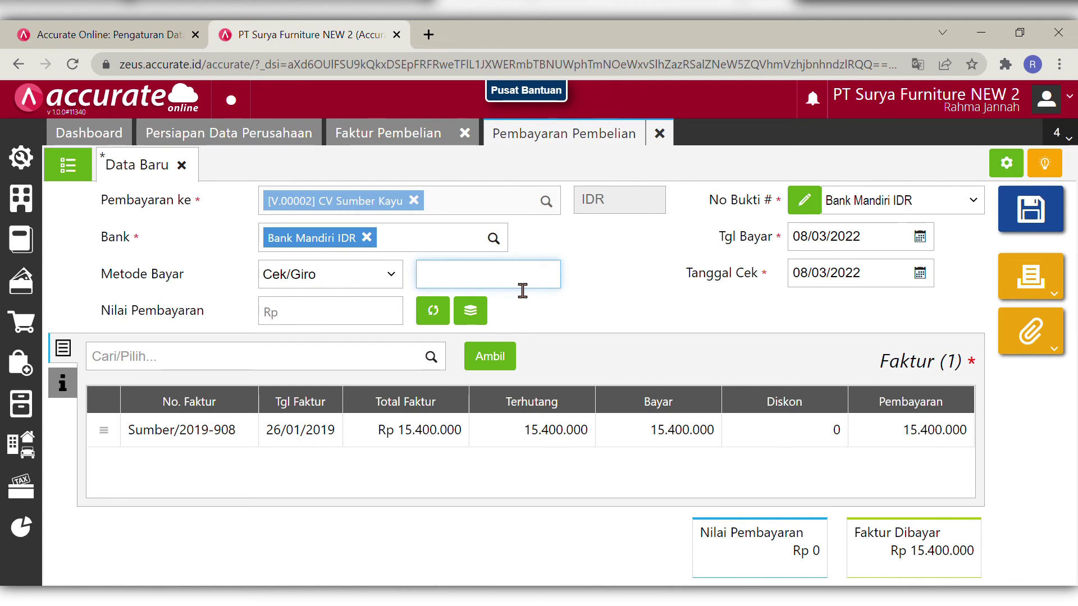
pyautogui.write('GR7878')
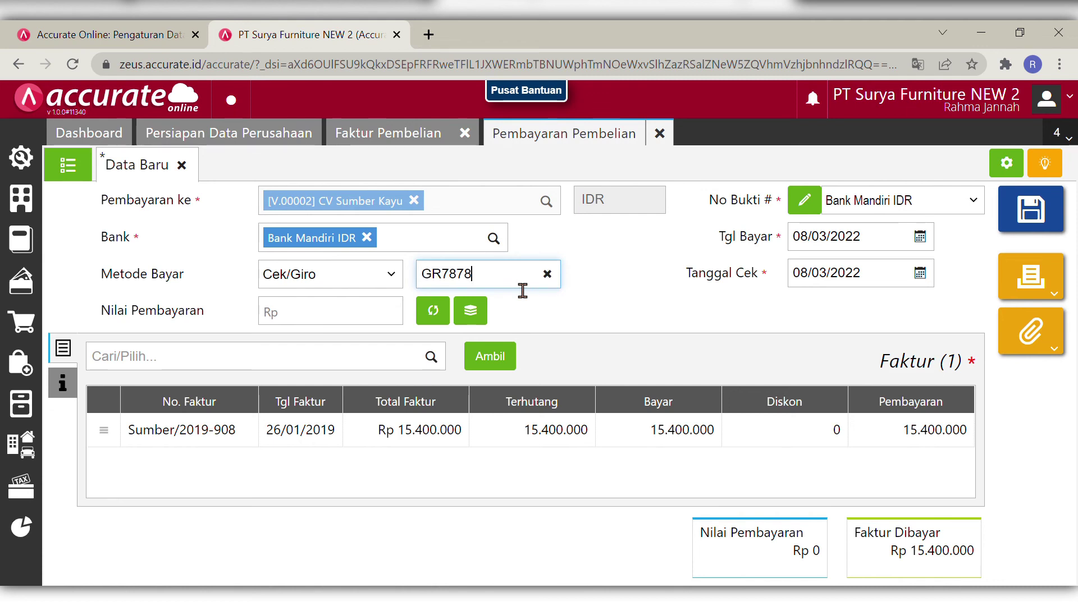
pyautogui.click(596, 331)
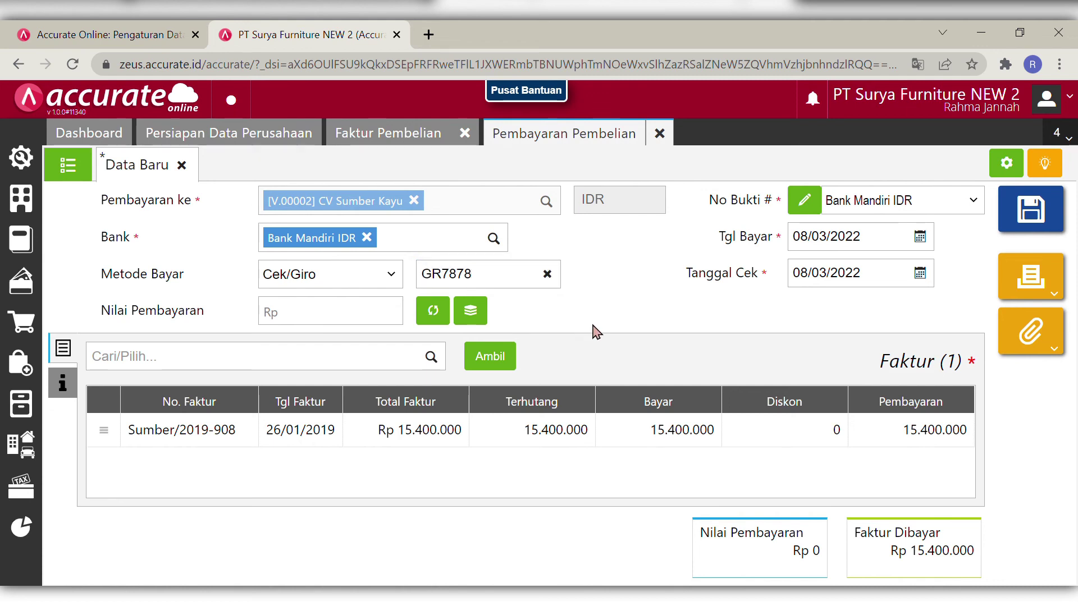
# - Set the payment date (Tgl Bayar) to 26/01/2019
pyautogui.click(886, 248)
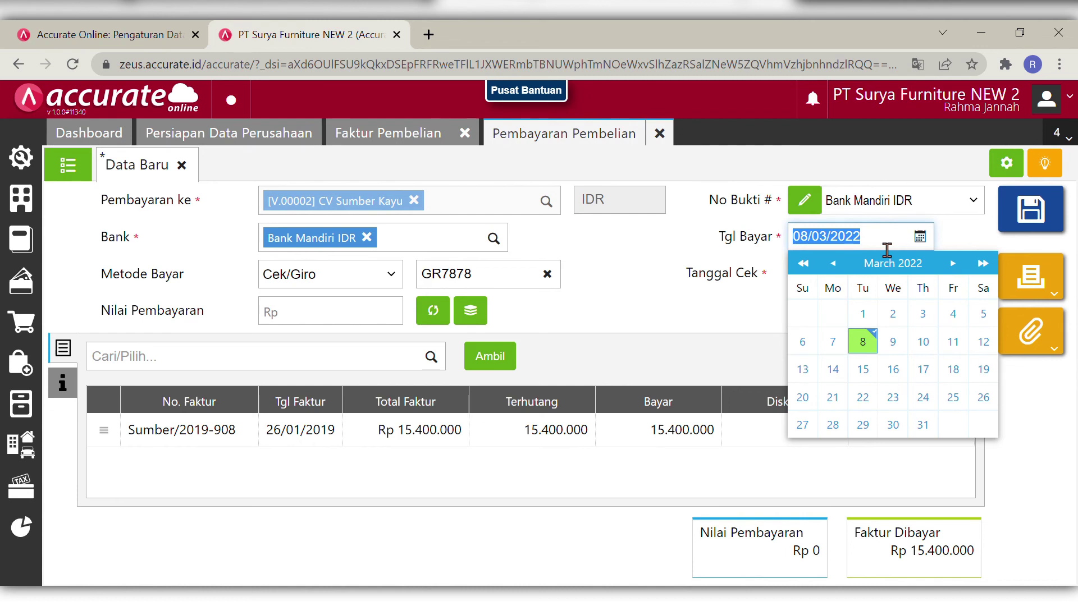
pyautogui.write('26/0')
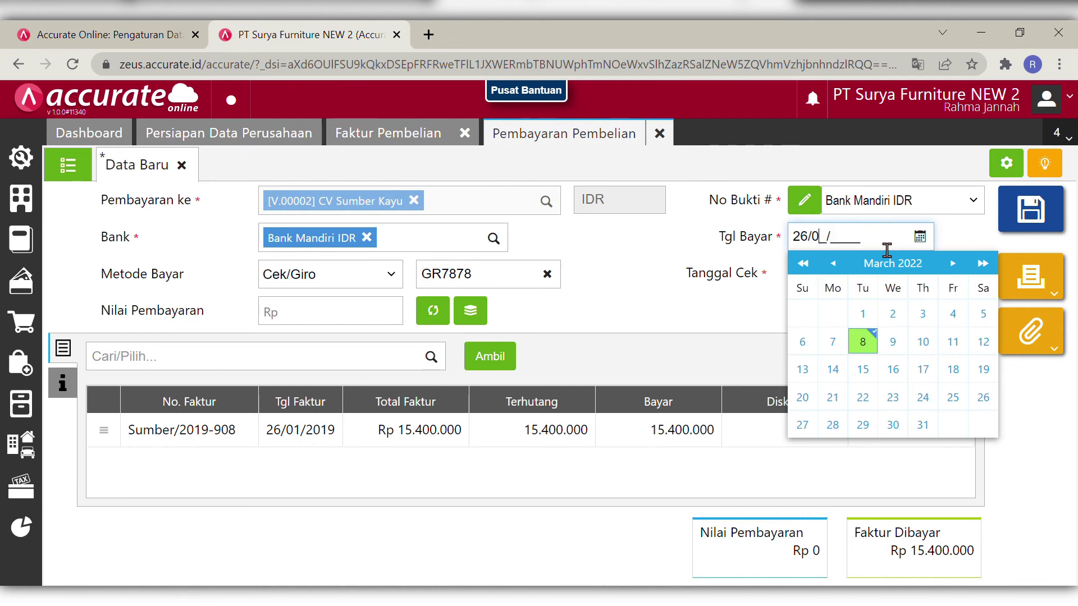
pyautogui.write('1/2019')
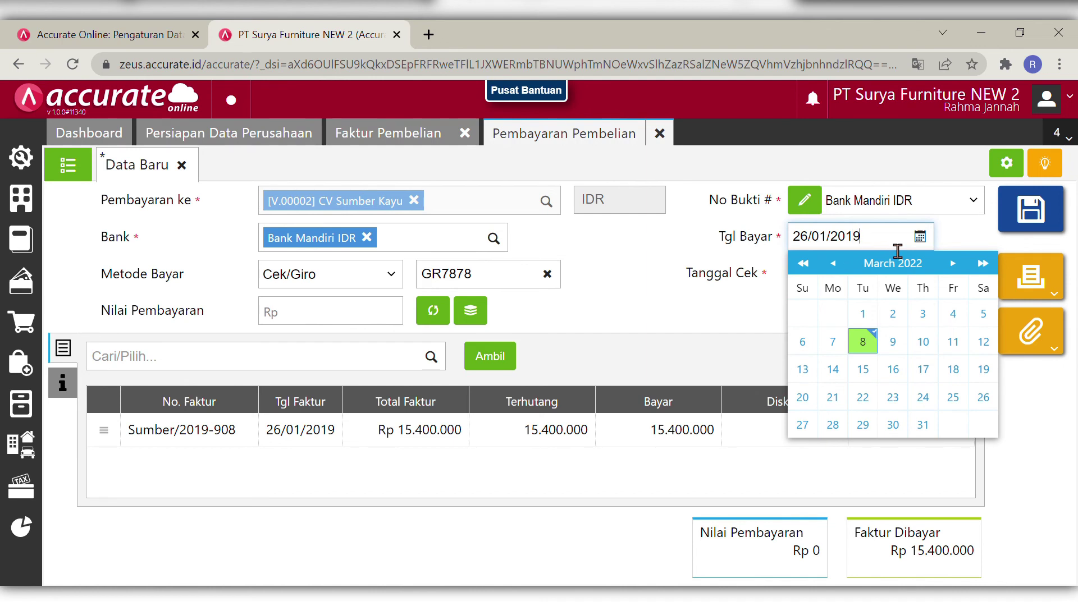
pyautogui.press('Tab')
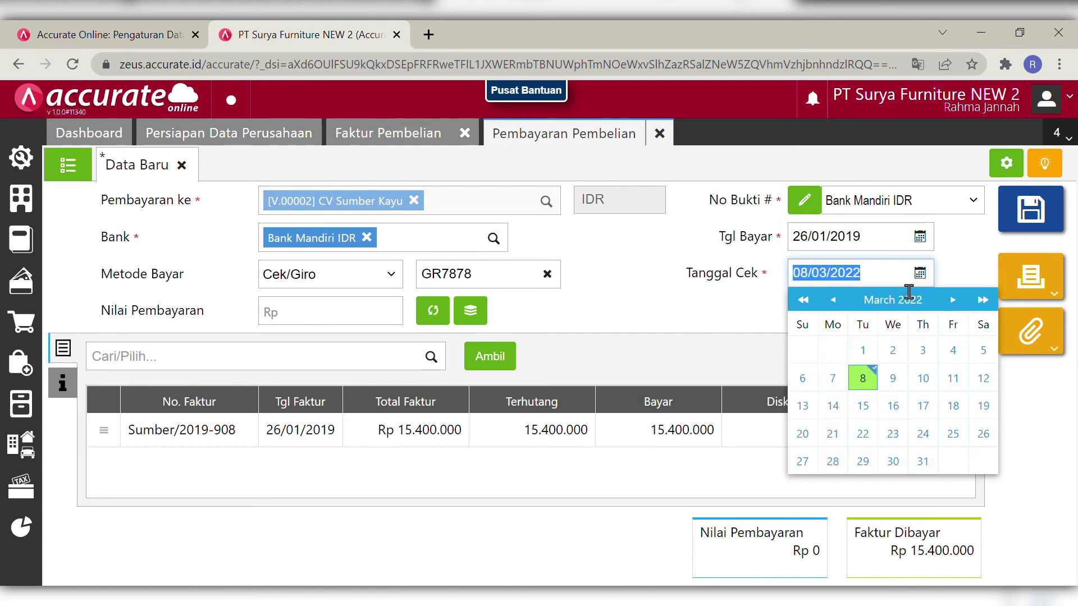
# - Set the cheque date (Tanggal Cek) to 06/01/2019
pyautogui.press('BackSpace')
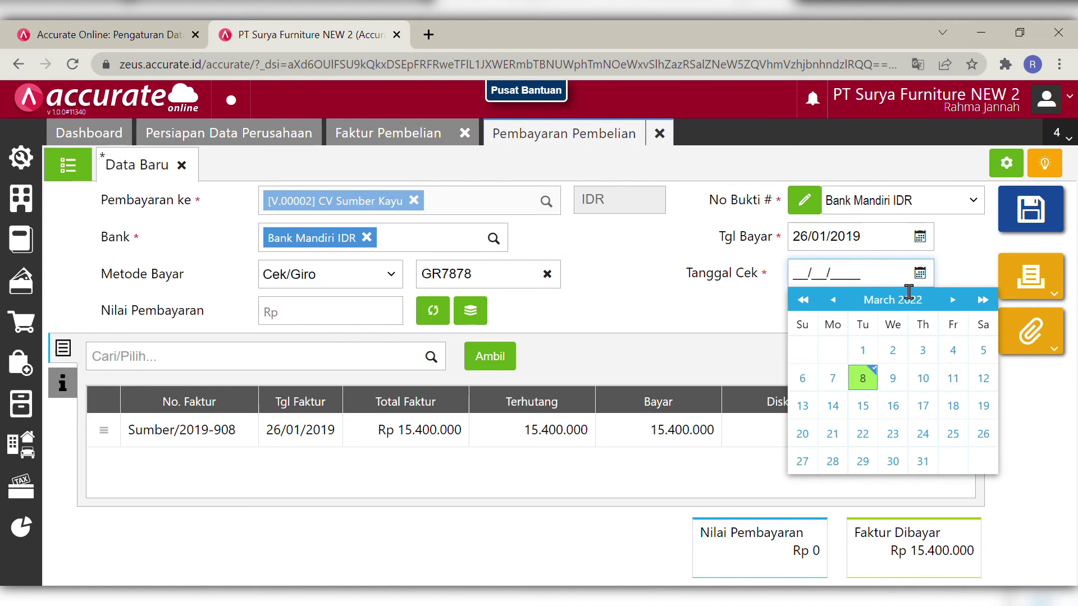
pyautogui.write('06/01/2019')
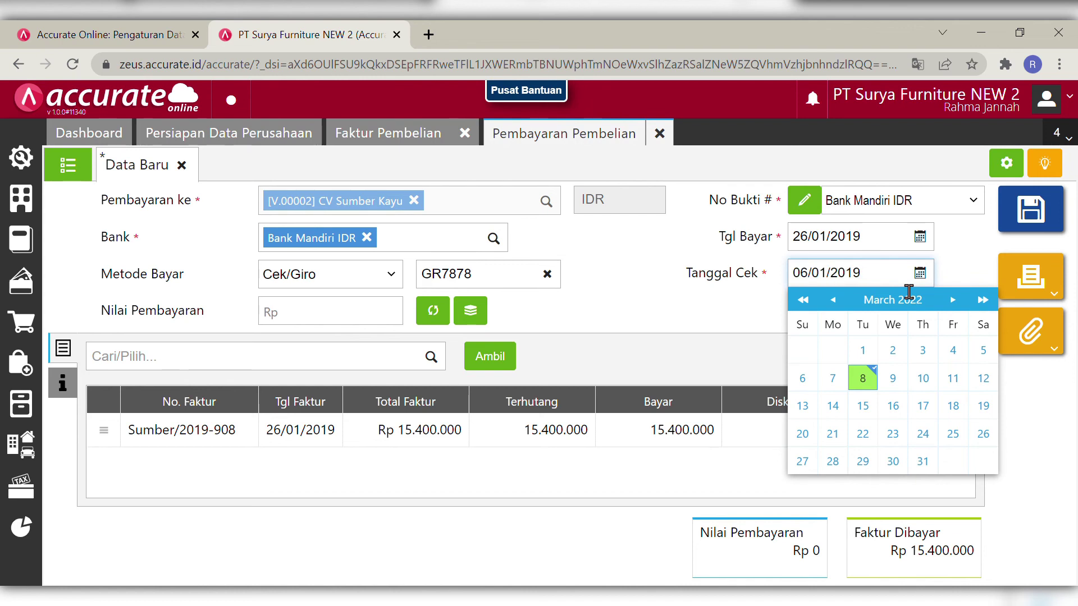
pyautogui.click(695, 324)
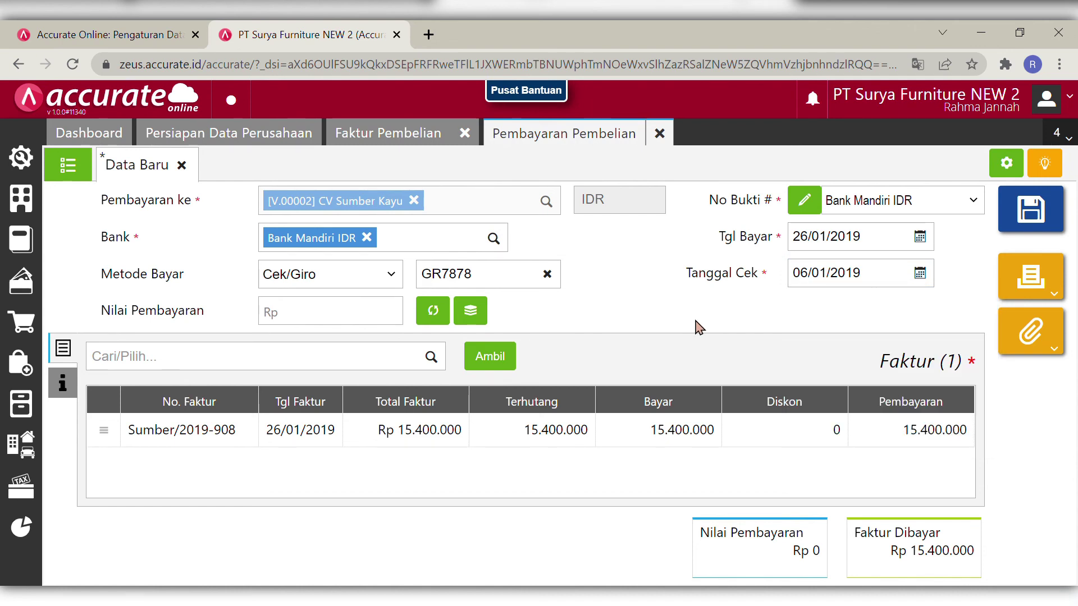
# - Calculate the payment amount (Nilai Pembayaran) from the listed invoice and set the cheque date (Tanggal Cek) to 06/02/2019
pyautogui.click(433, 312)
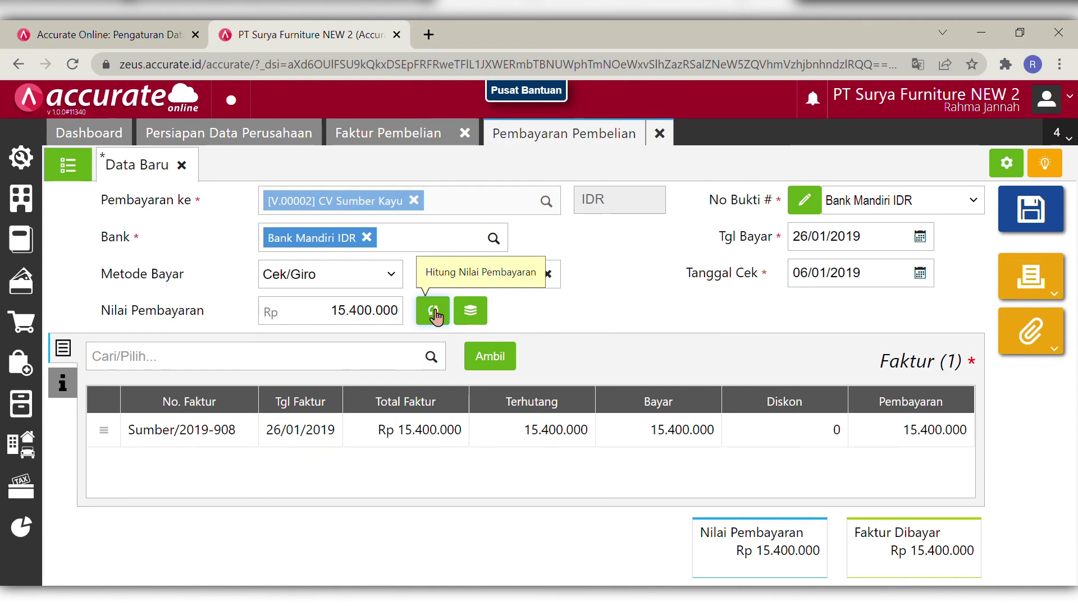
pyautogui.click(838, 284)
pyautogui.write('06/')
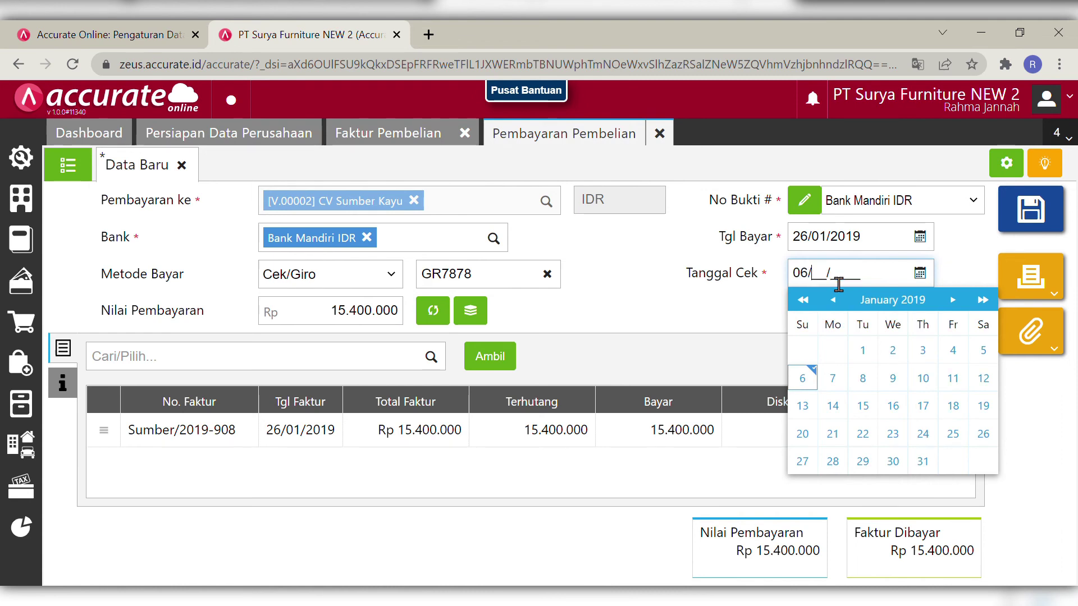
pyautogui.write('02/2019')
pyautogui.click(704, 373)
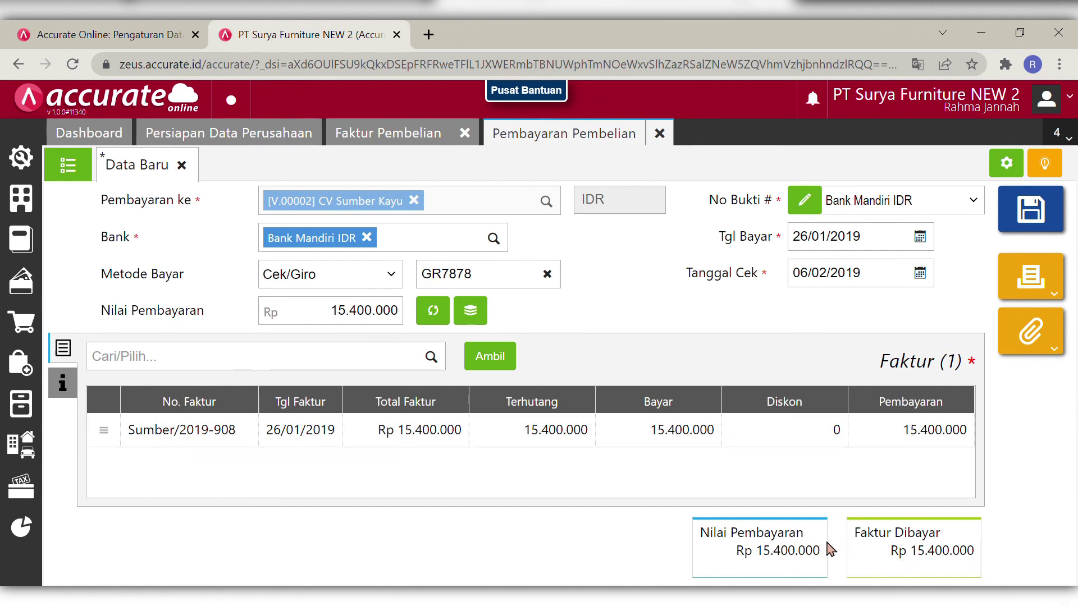
# - Enter "Pembayaran atas pembelian barang mendahului pengiriman" as the payment's Keterangan and save the payment
pyautogui.click(64, 384)
pyautogui.click(247, 410)
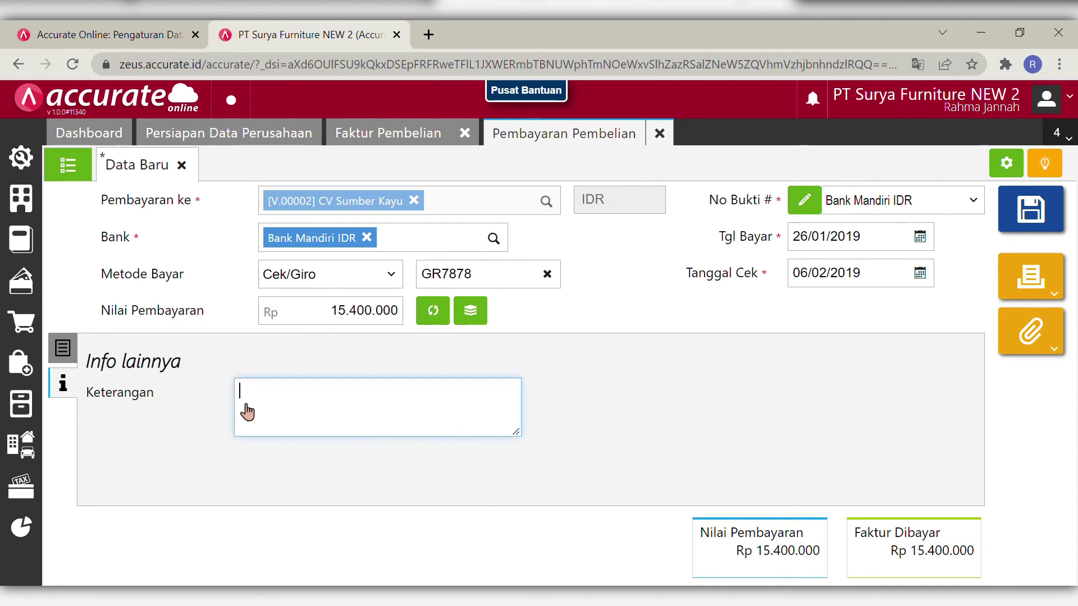
pyautogui.write('Pembayaran atas e')
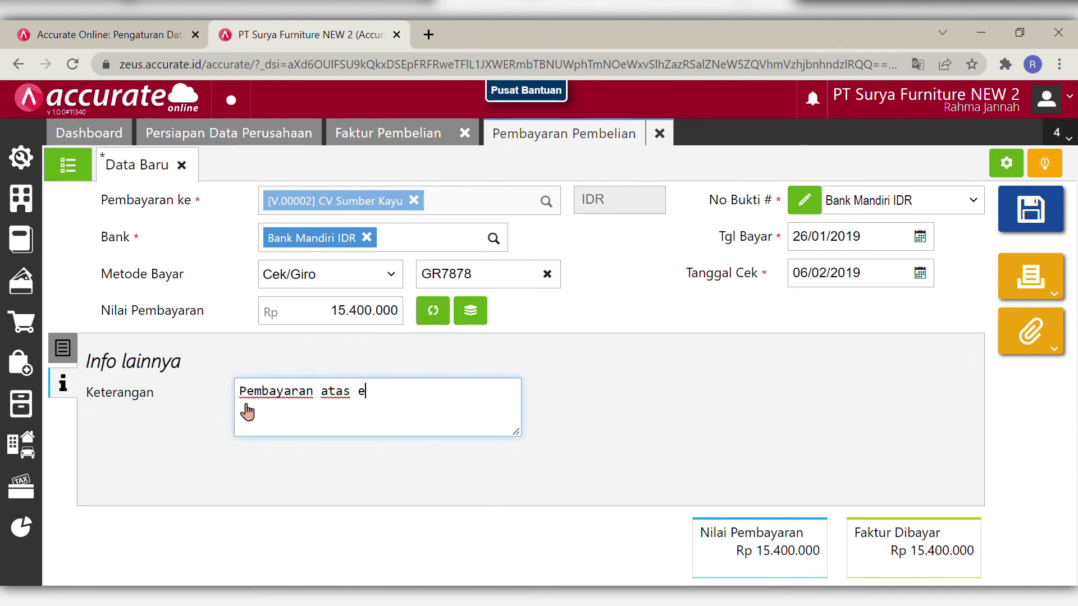
pyautogui.write('emnelian')
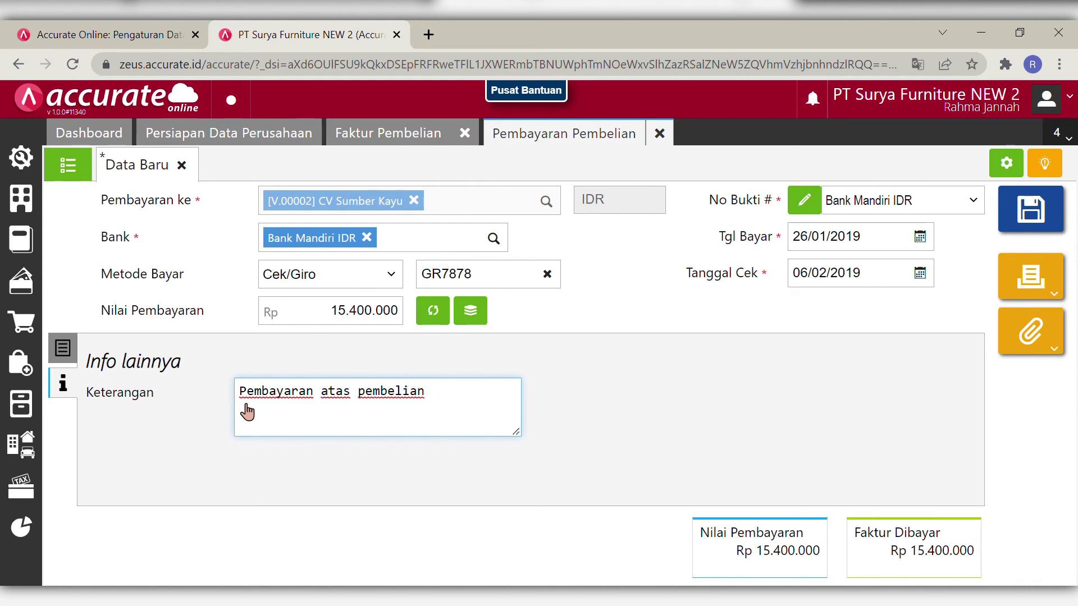
pyautogui.write('barang men')
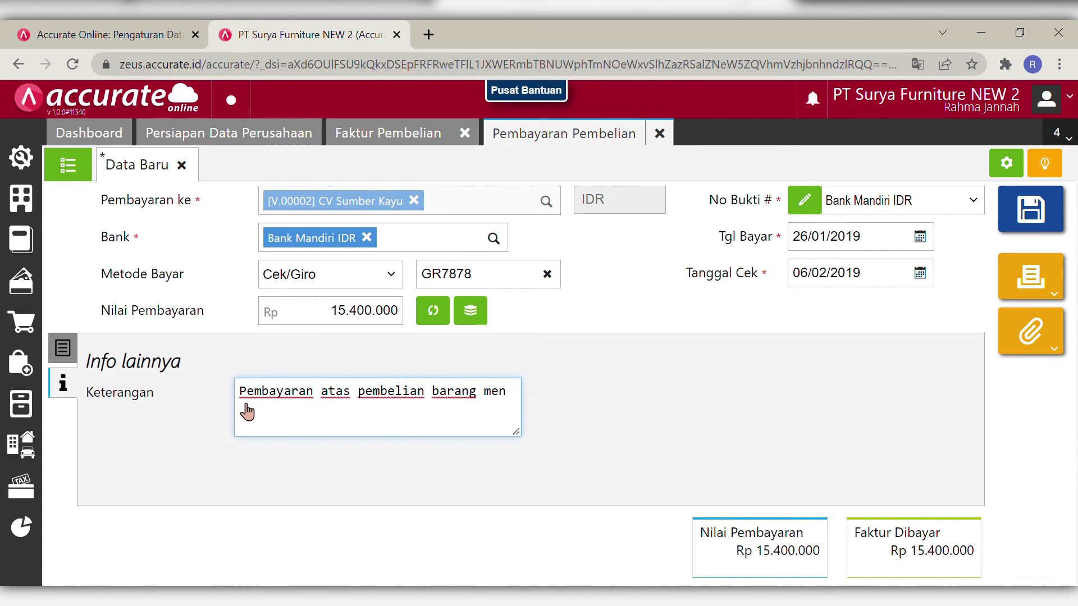
pyautogui.write('dahului pengiriman')
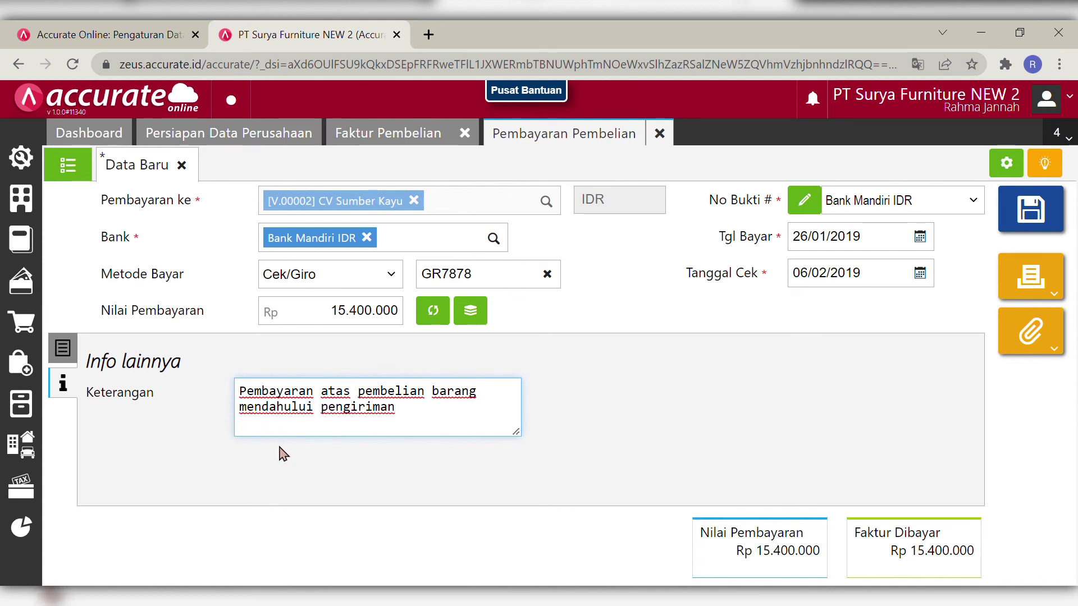
pyautogui.click(63, 349)
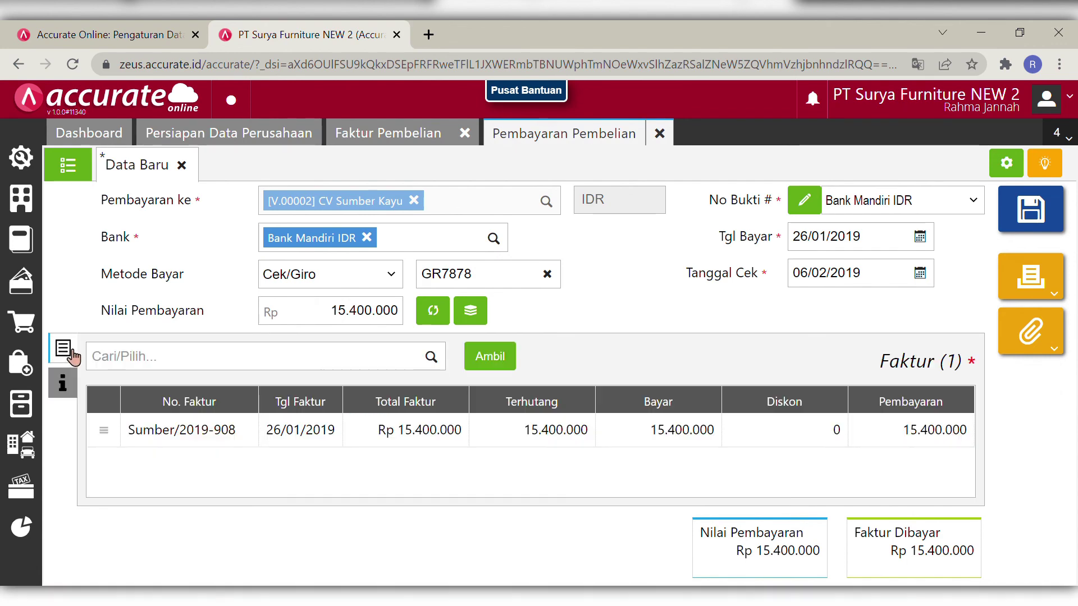
pyautogui.click(1045, 222)
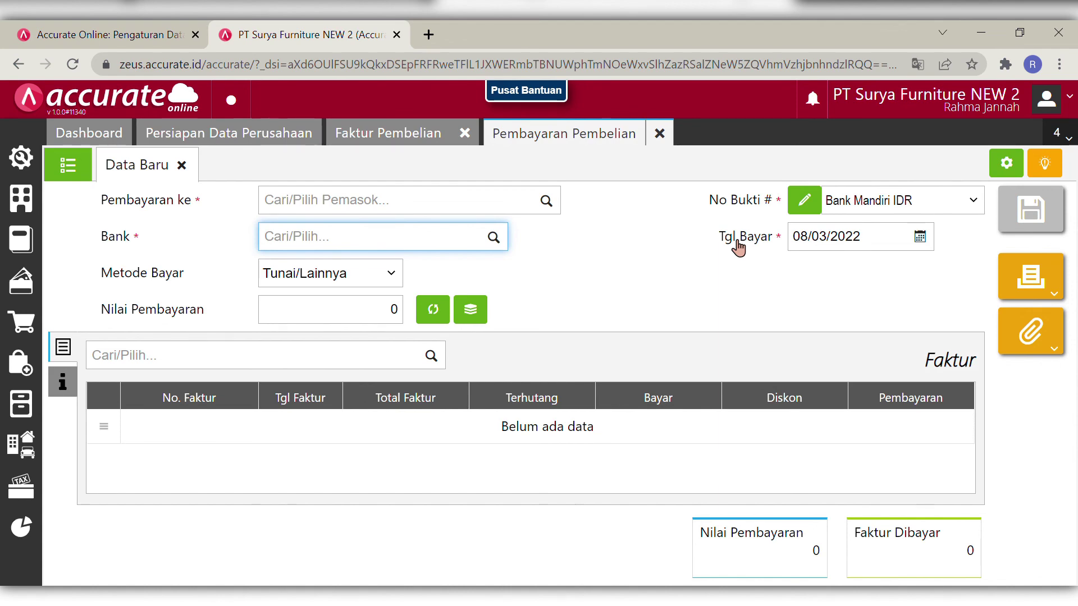
# - Start a new goods receipt (Penerimaan Barang) with CV Sumber Kayu as the supplier
pyautogui.click(18, 366)
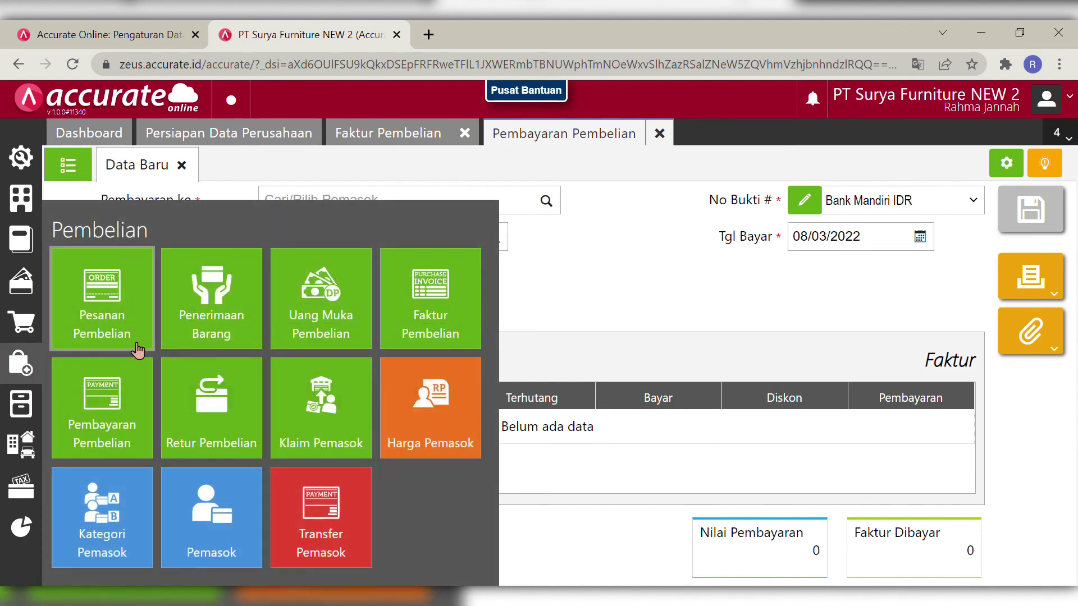
pyautogui.click(224, 324)
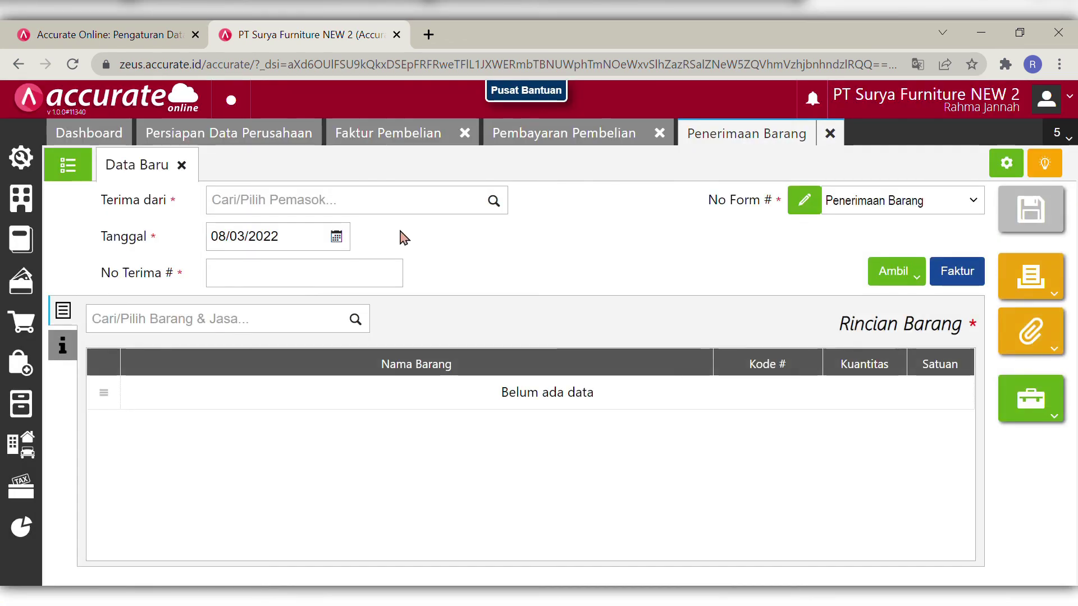
pyautogui.write('cv su')
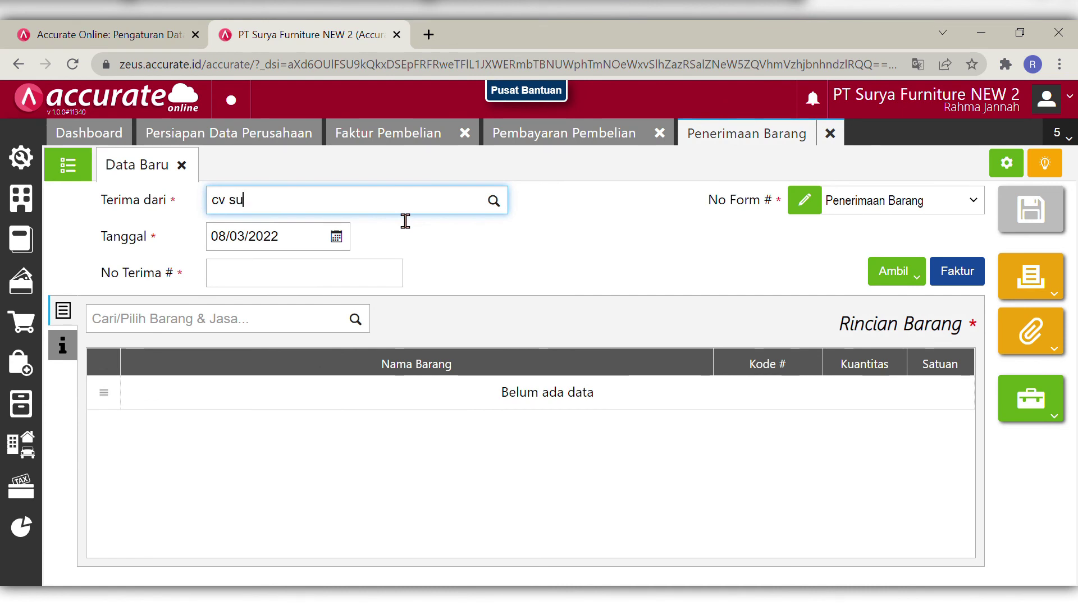
pyautogui.click(357, 243)
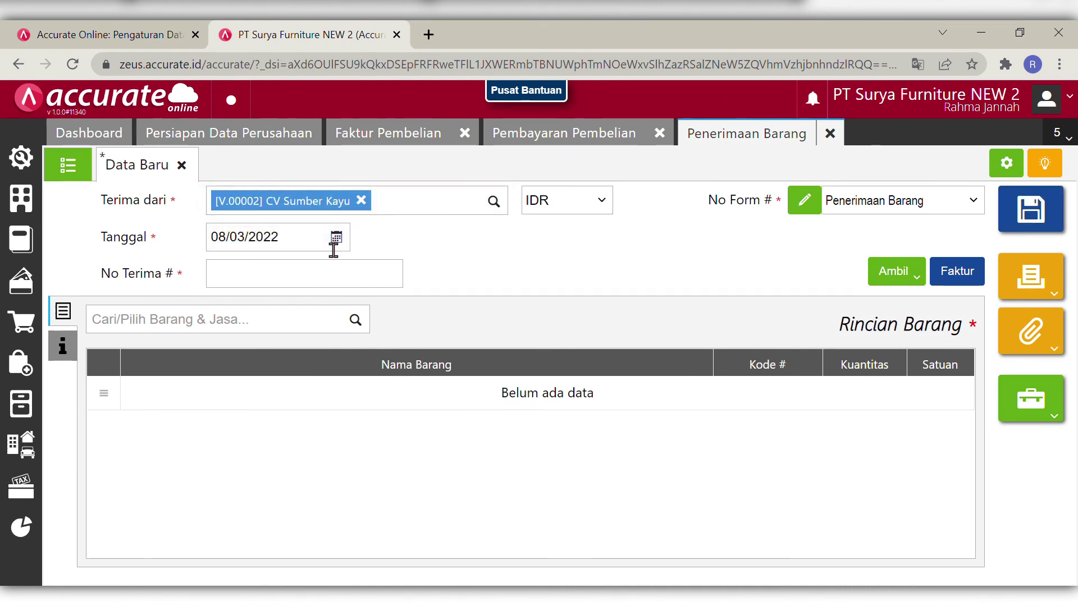
# - Set the goods receipt's date (Tanggal) to 27/01/2019 and its receipt number (No Terima) to 01
pyautogui.click(312, 250)
pyautogui.press('BackSpace')
pyautogui.write('2701209')
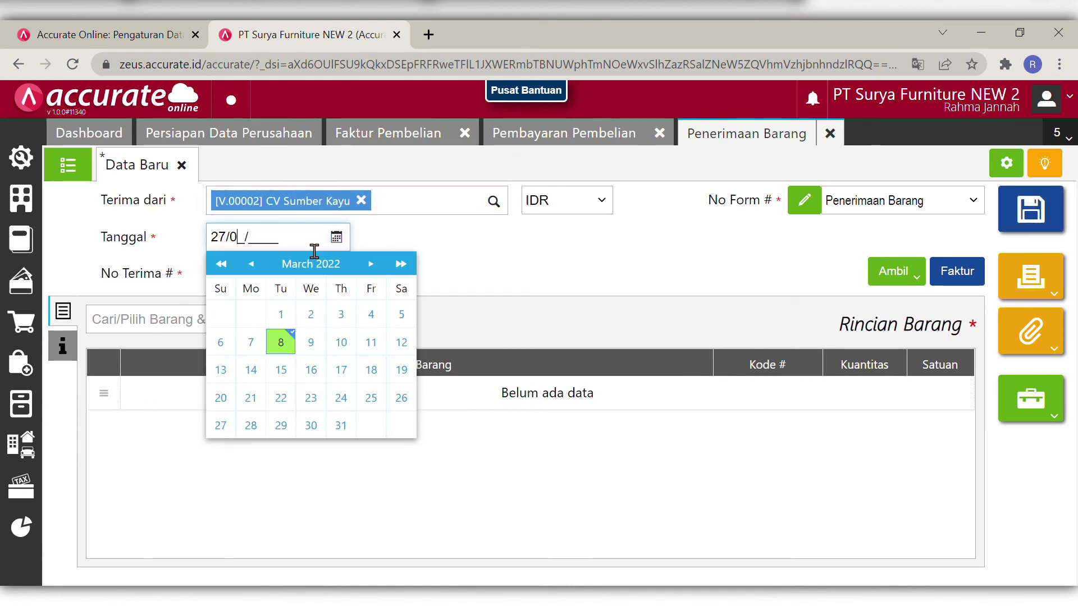
pyautogui.press('BackSpace')
pyautogui.write('19')
pyautogui.click(550, 254)
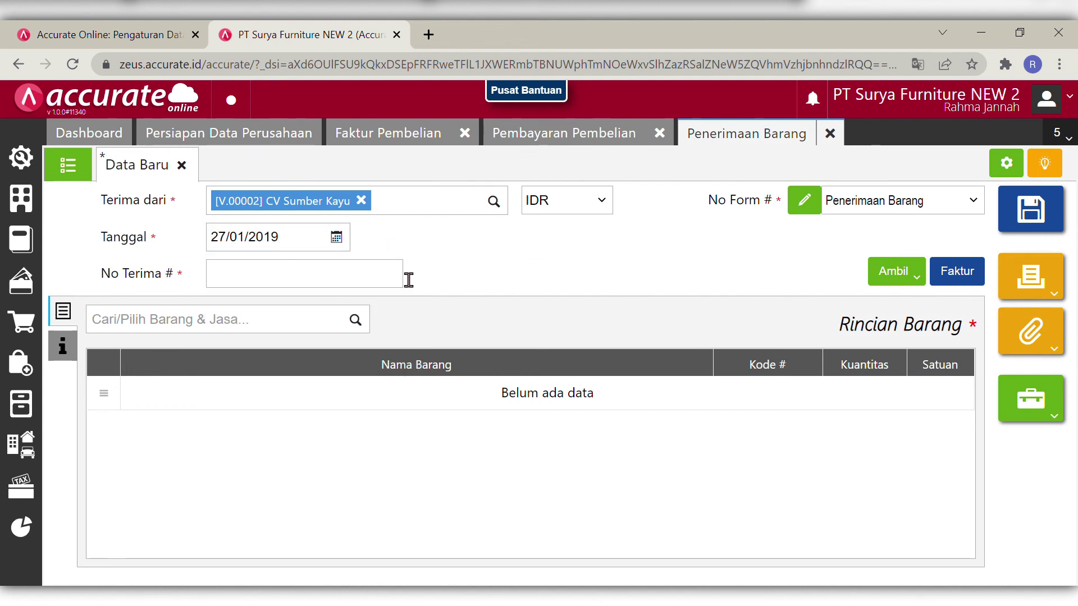
pyautogui.click(402, 283)
pyautogui.write('01')
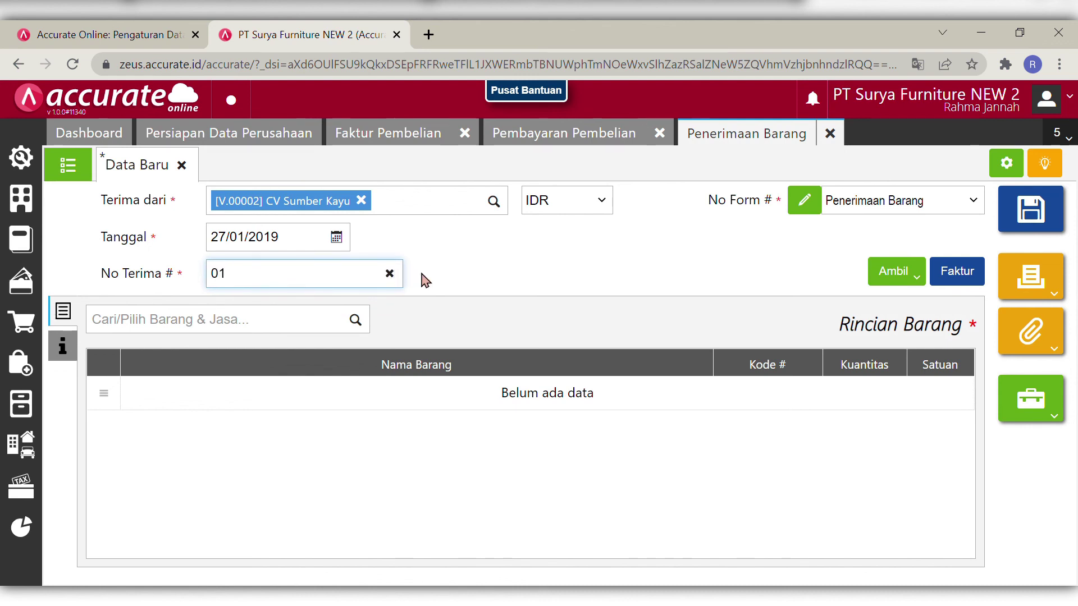
pyautogui.click(559, 296)
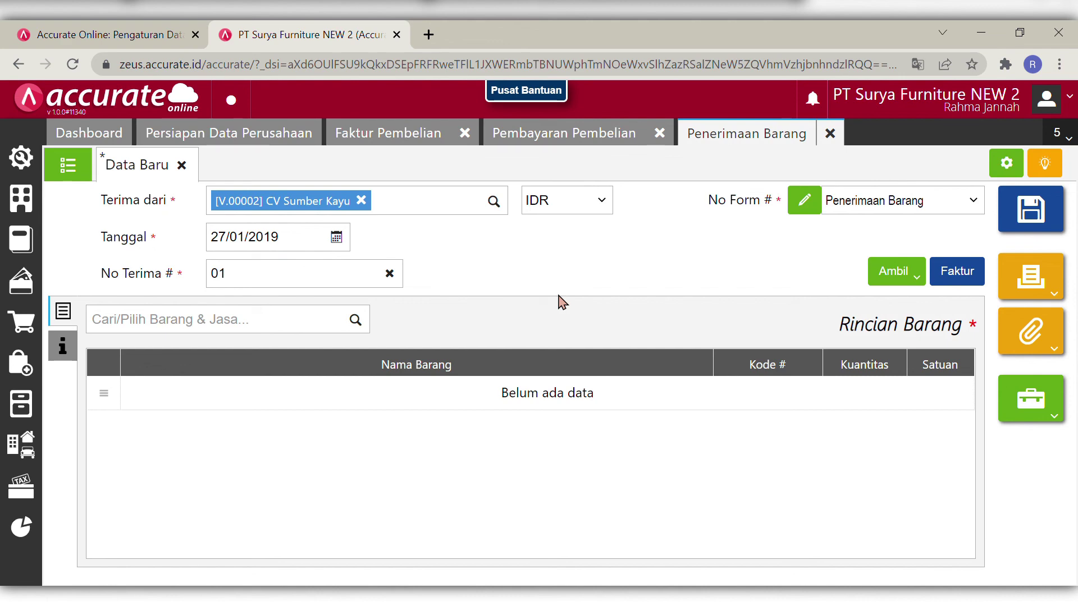
# - Copy all three table items from advance invoice (Tagihan Dimuka) PI.2019.01.00011 into the goods receipt
pyautogui.click(896, 281)
pyautogui.click(837, 335)
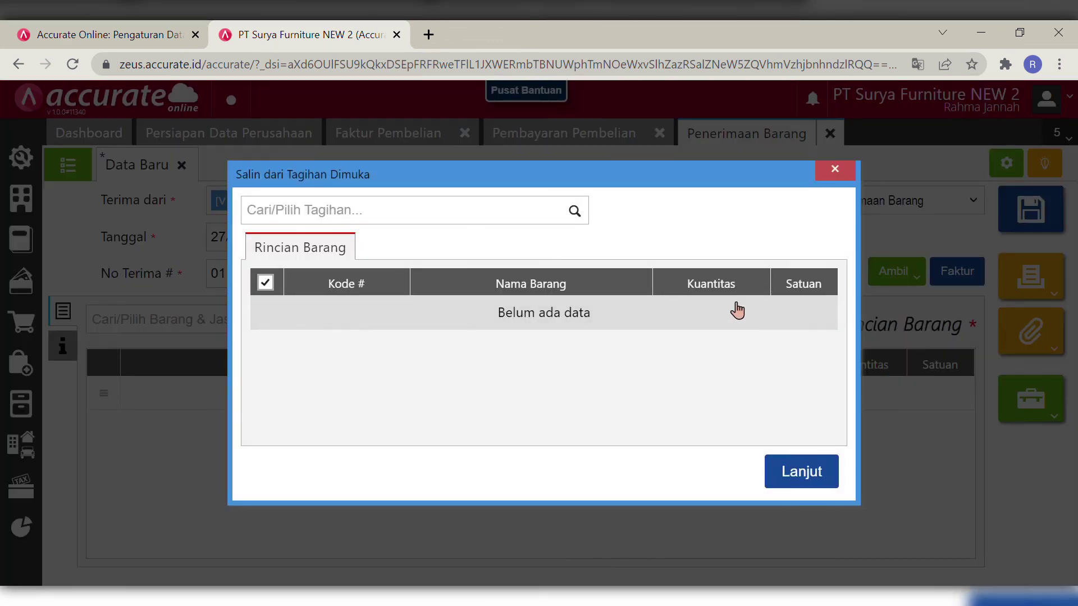
pyautogui.click(586, 212)
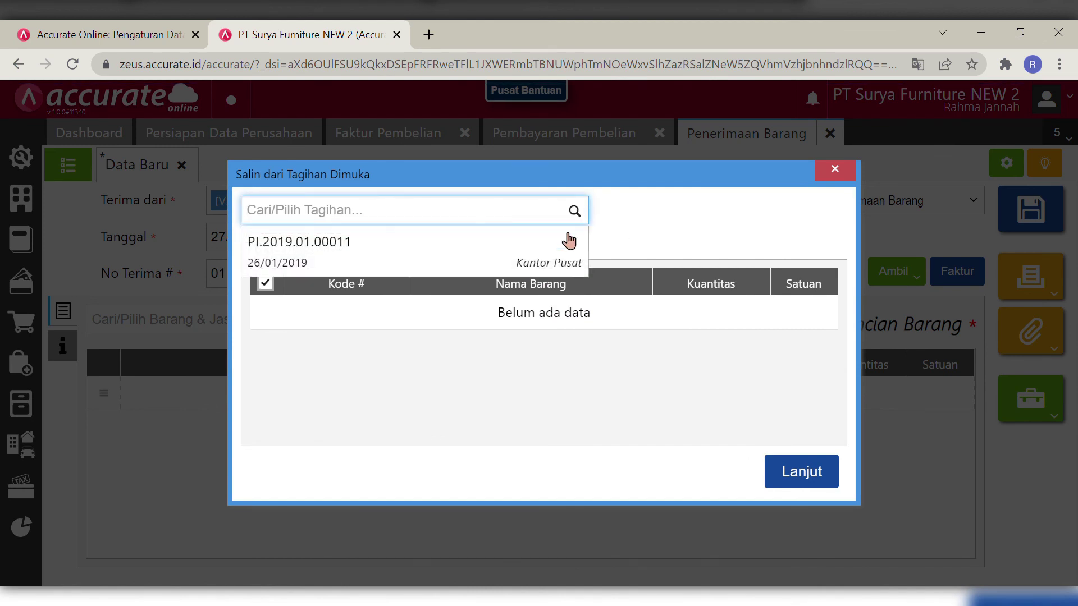
pyautogui.click(538, 264)
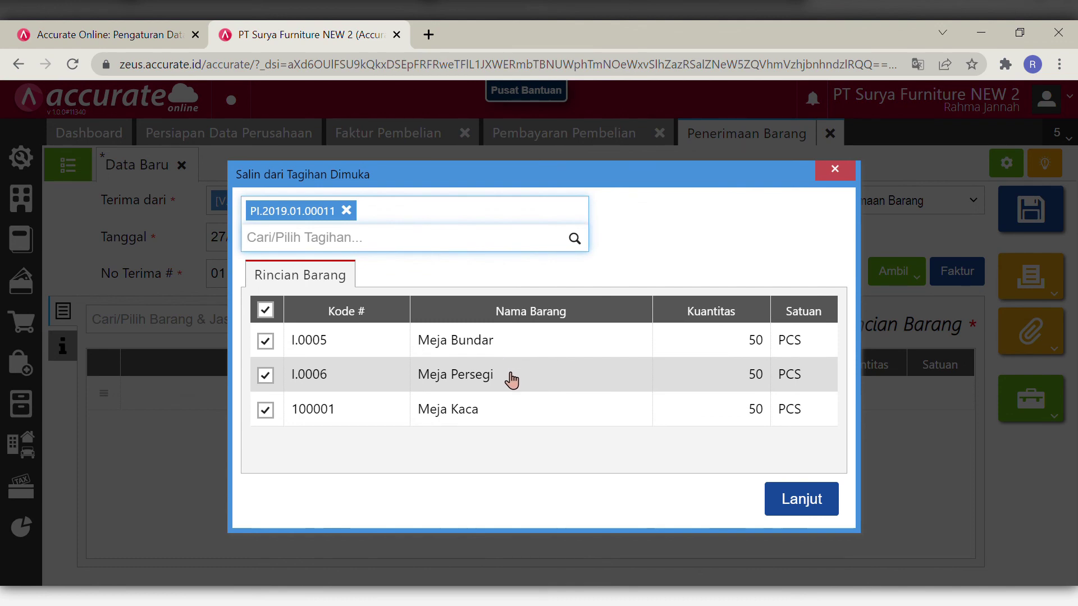
pyautogui.click(804, 503)
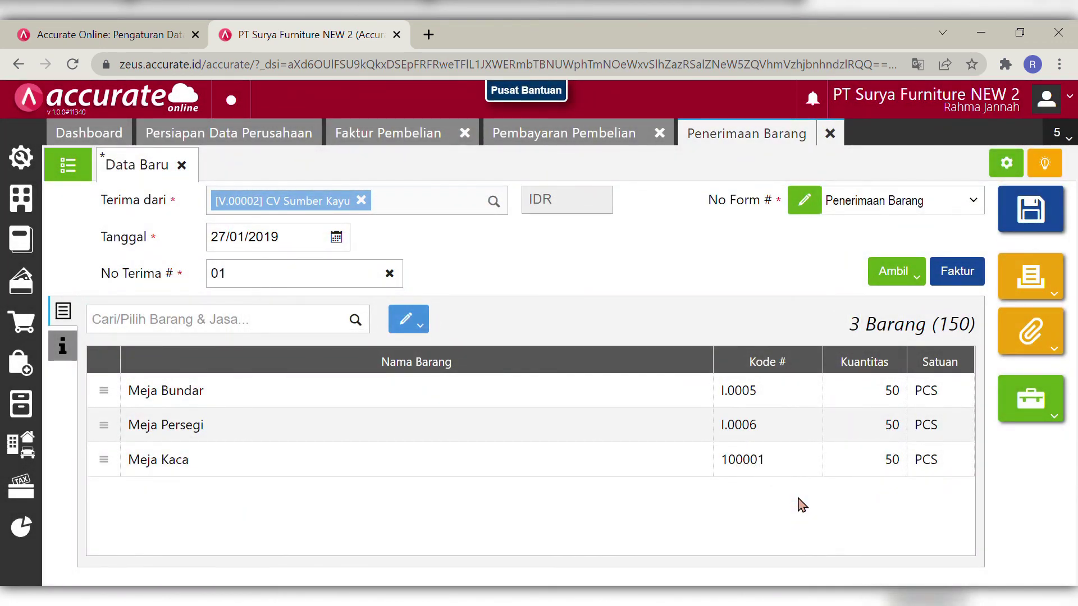
# - Change the warehouse (Gudang) of all received items to Depan
pyautogui.click(410, 328)
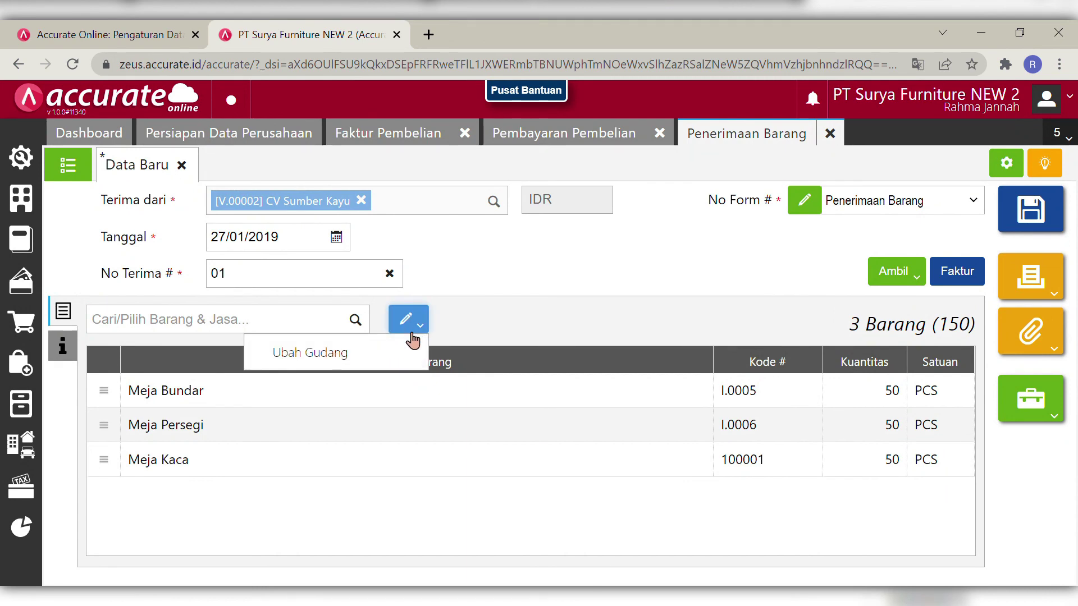
pyautogui.click(387, 352)
pyautogui.write('de')
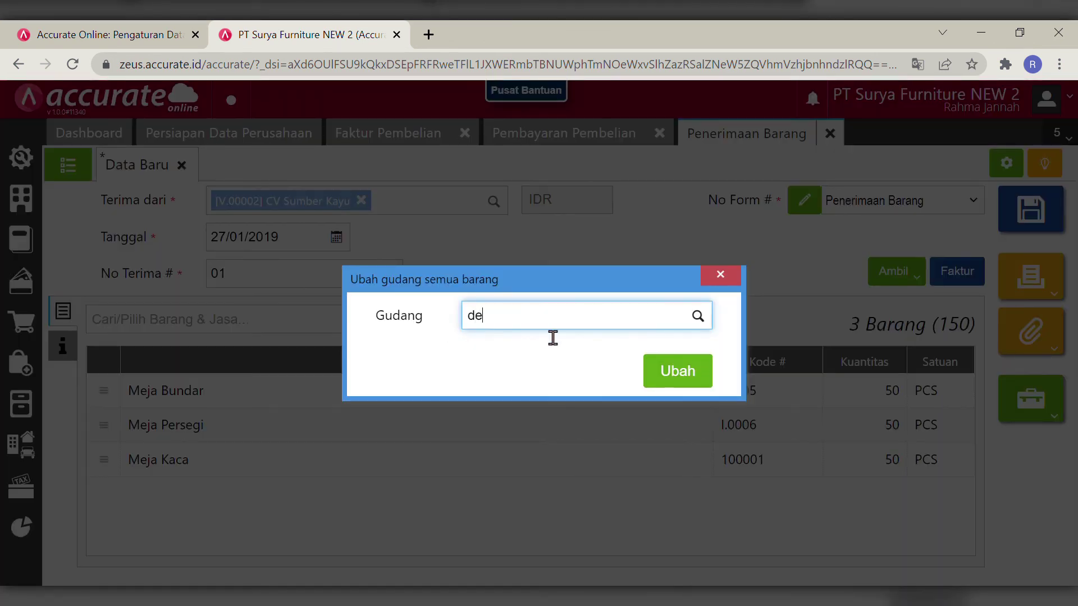
pyautogui.write('pa')
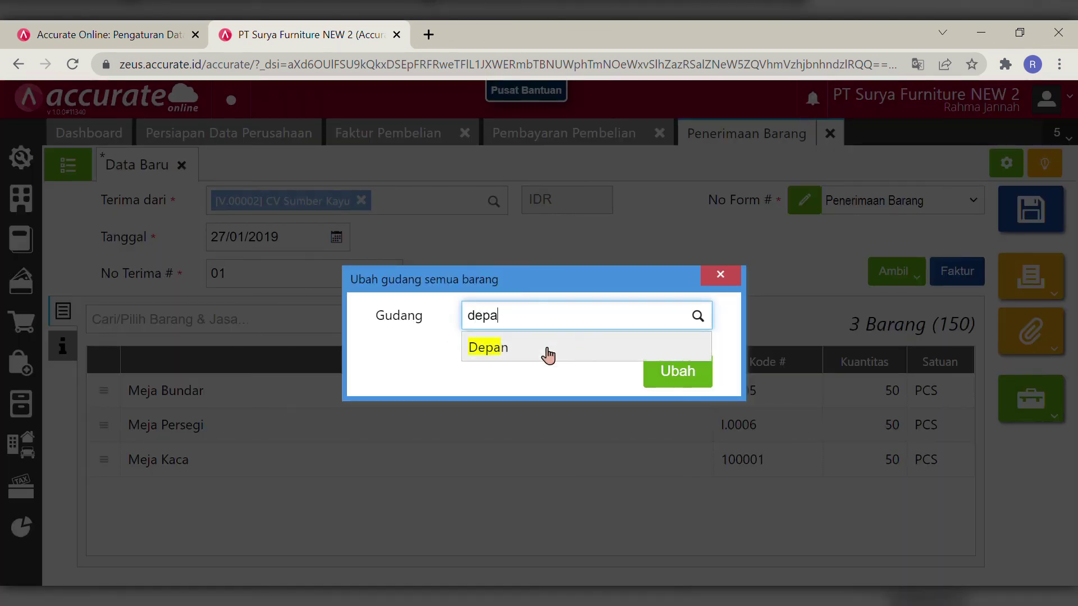
pyautogui.click(550, 351)
pyautogui.click(668, 373)
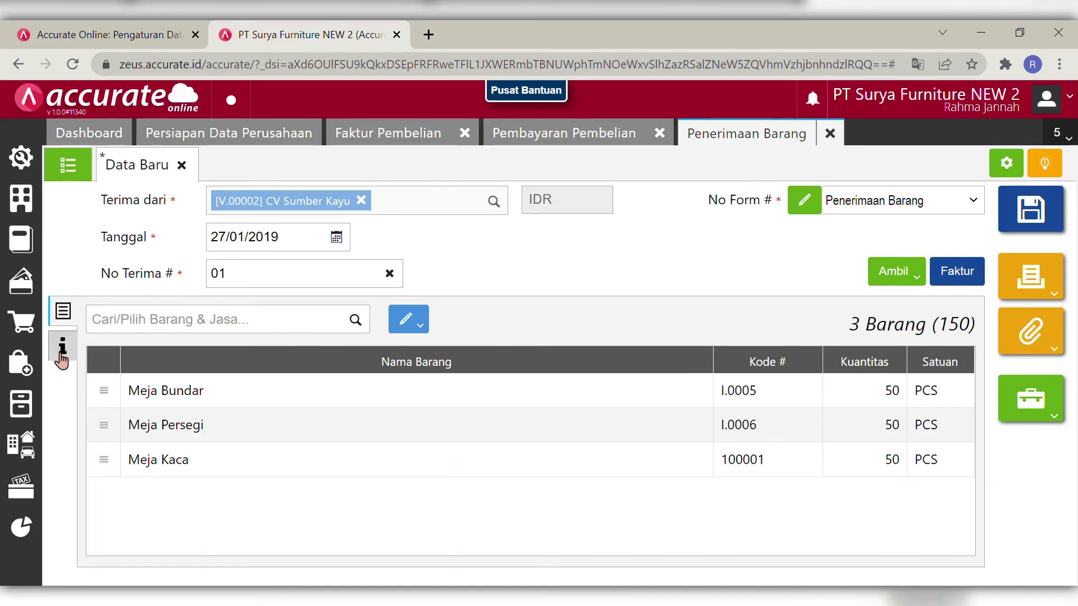
# - Set the goods receipt's shipping method (Pengiriman) to Mobil Box in the additional information
pyautogui.click(62, 351)
pyautogui.press('Tab')
pyautogui.write('m')
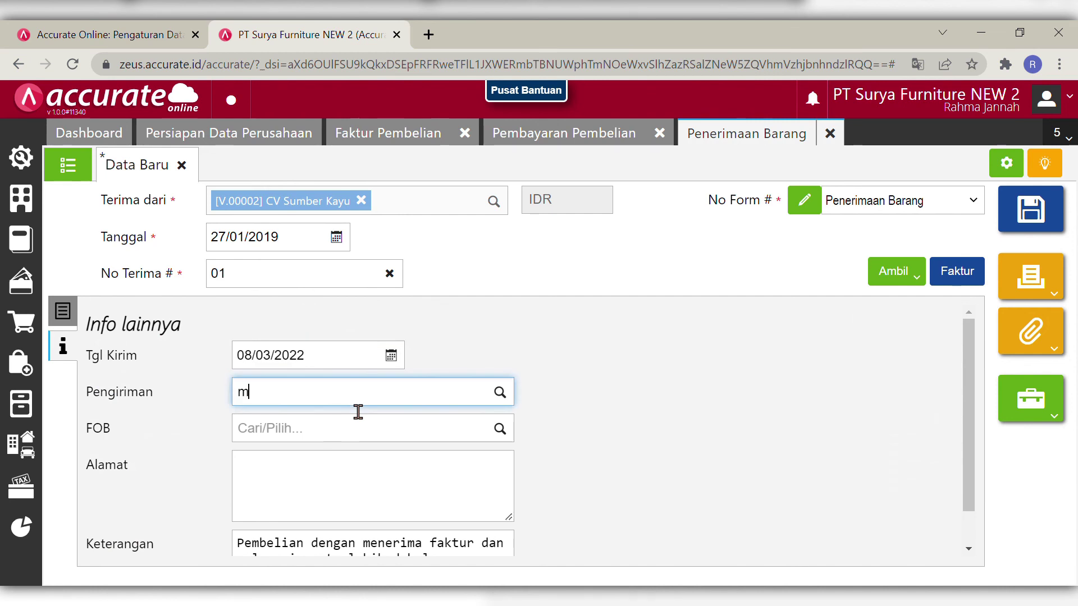
pyautogui.write('b')
pyautogui.press('BackSpace')
pyautogui.write('ob')
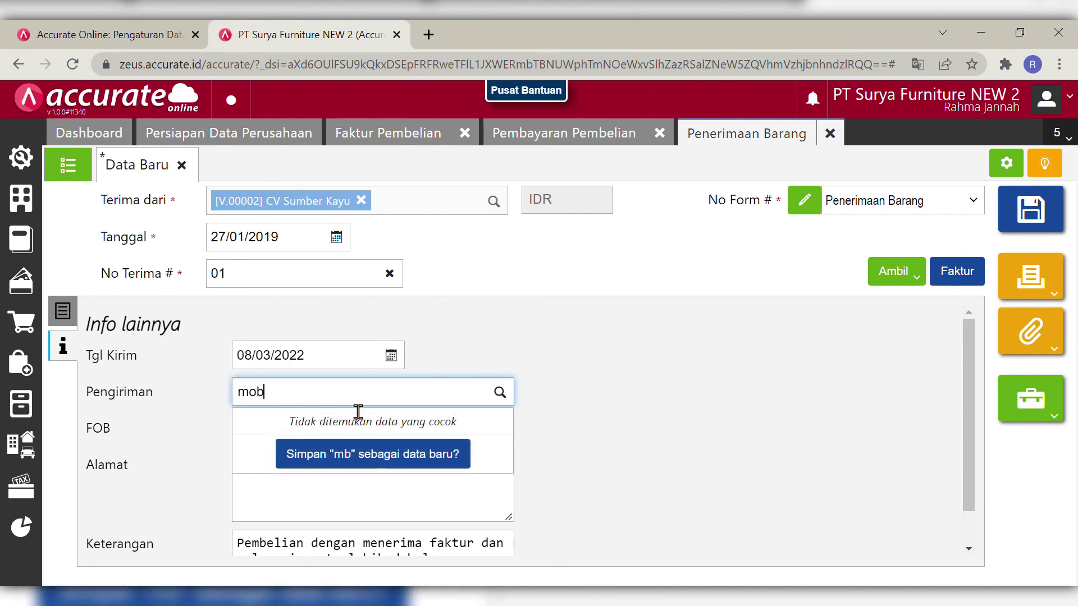
pyautogui.click(336, 432)
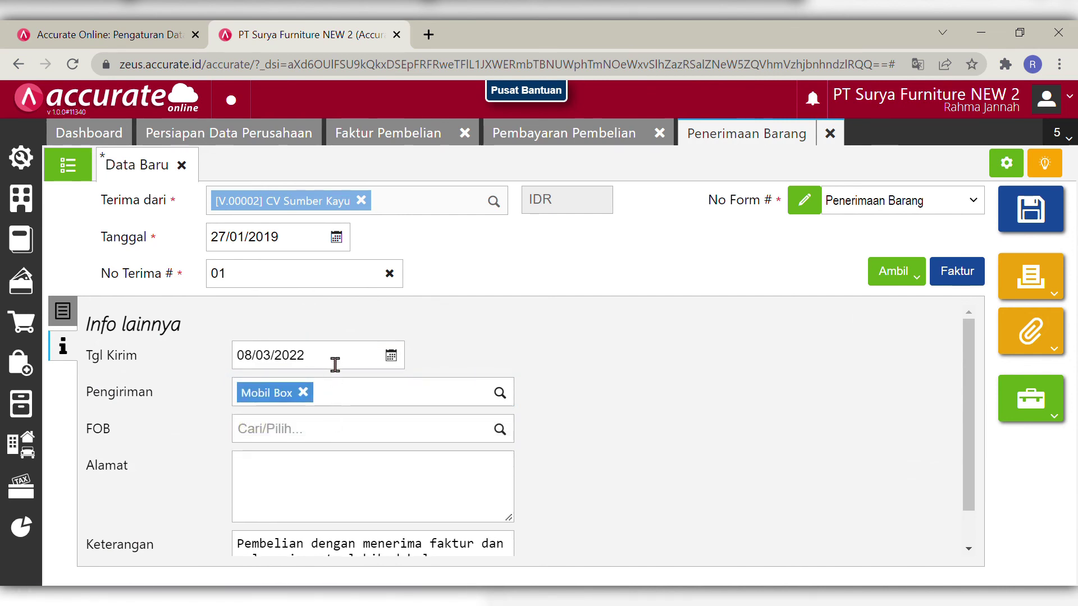
# - Set the goods receipt's shipping date (Tgl Kirim) to 27/01/2019
pyautogui.click(334, 365)
pyautogui.write('2_/__/____')
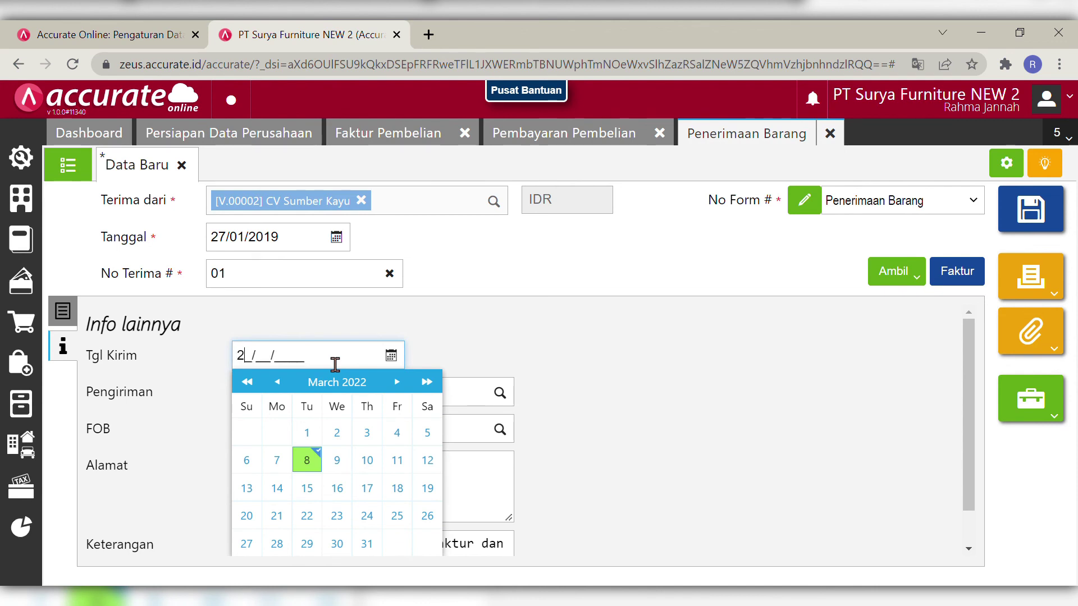
pyautogui.write('701209')
pyautogui.write('9')
pyautogui.click(561, 371)
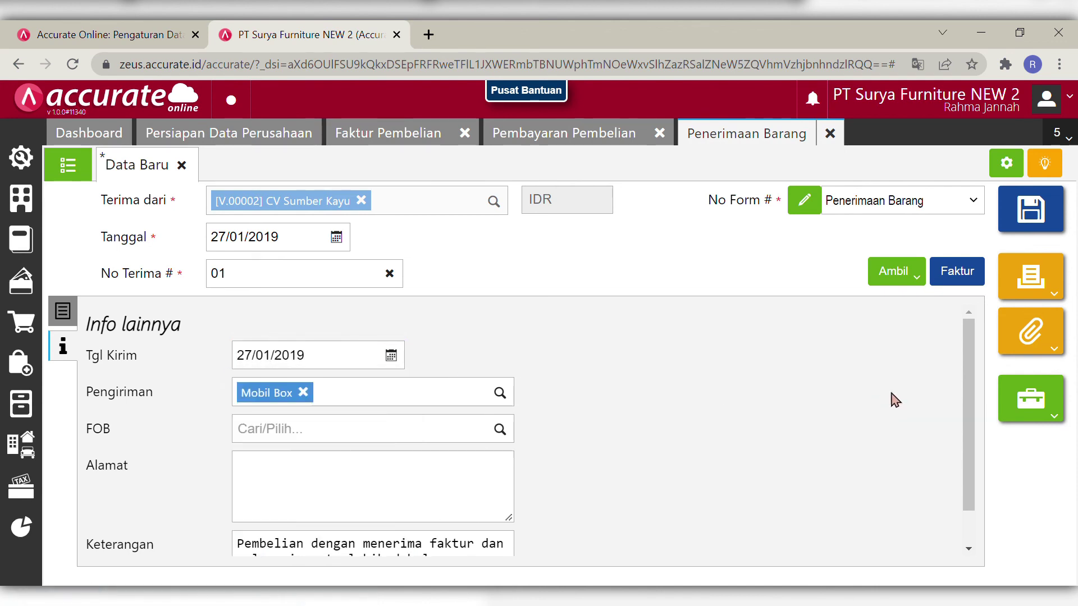
# - Replace the goods receipt's Keterangan with "Menerima barang atas pembelian dari CV Sumber Kayu"
pyautogui.scroll(-1, 958, 388)
pyautogui.click(461, 539)
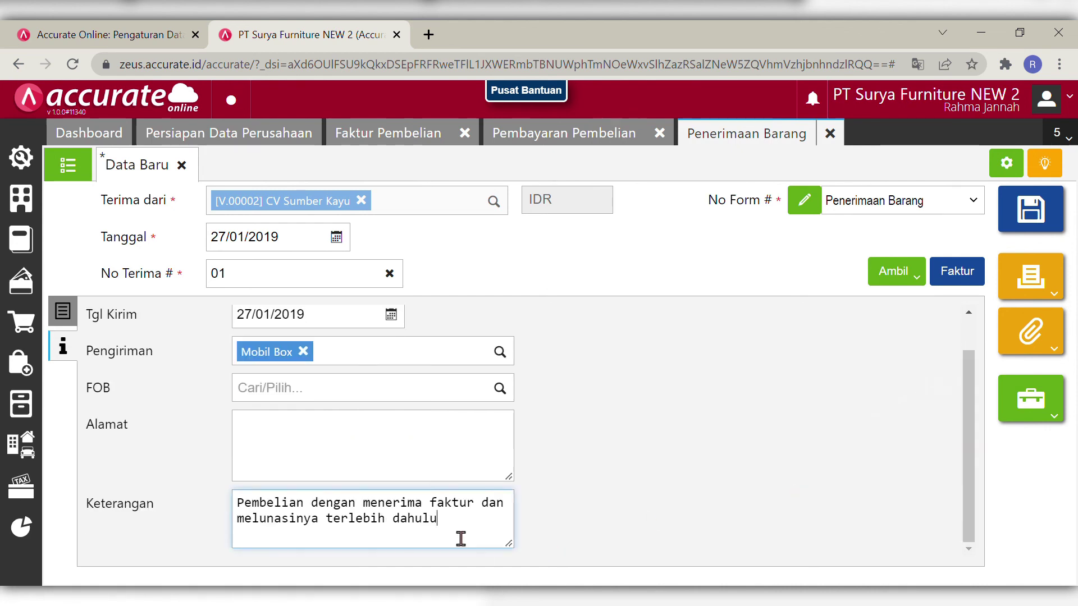
pyautogui.moveTo(461, 539); pyautogui.dragTo(239, 503)
pyautogui.write('Pe')
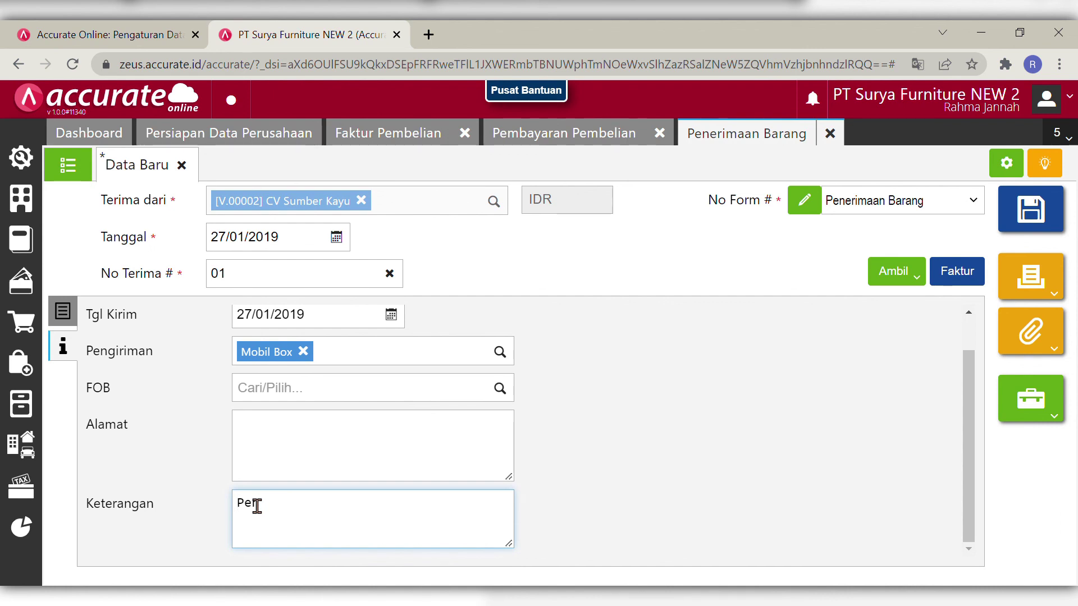
pyautogui.press('BackSpace')
pyautogui.press('Delete')
pyautogui.write('enerima barang')
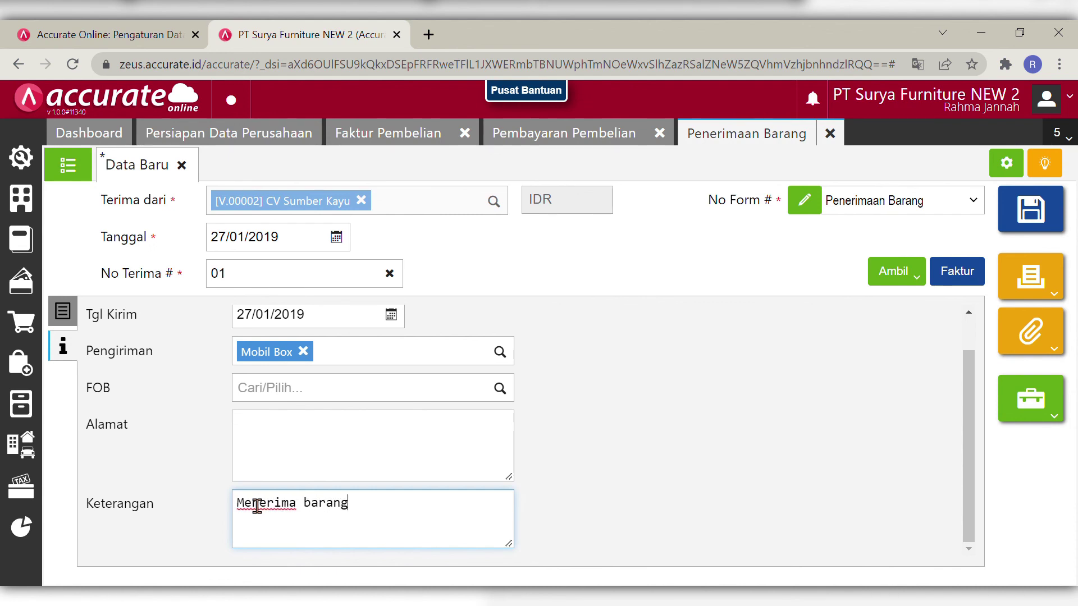
pyautogui.write(' atas pembelia')
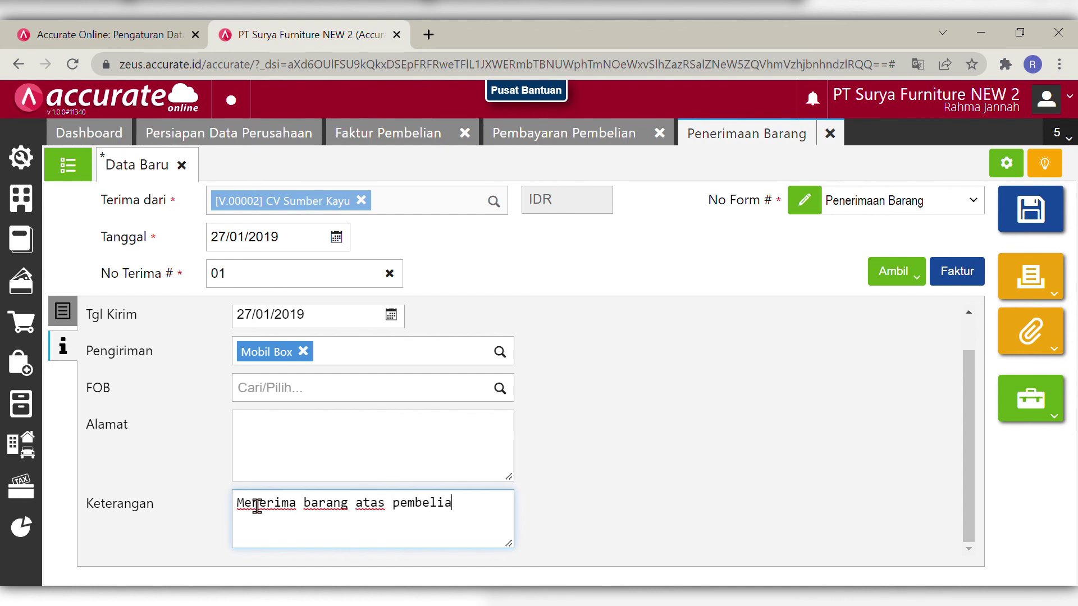
pyautogui.write('n dari CV Sumber Kayu')
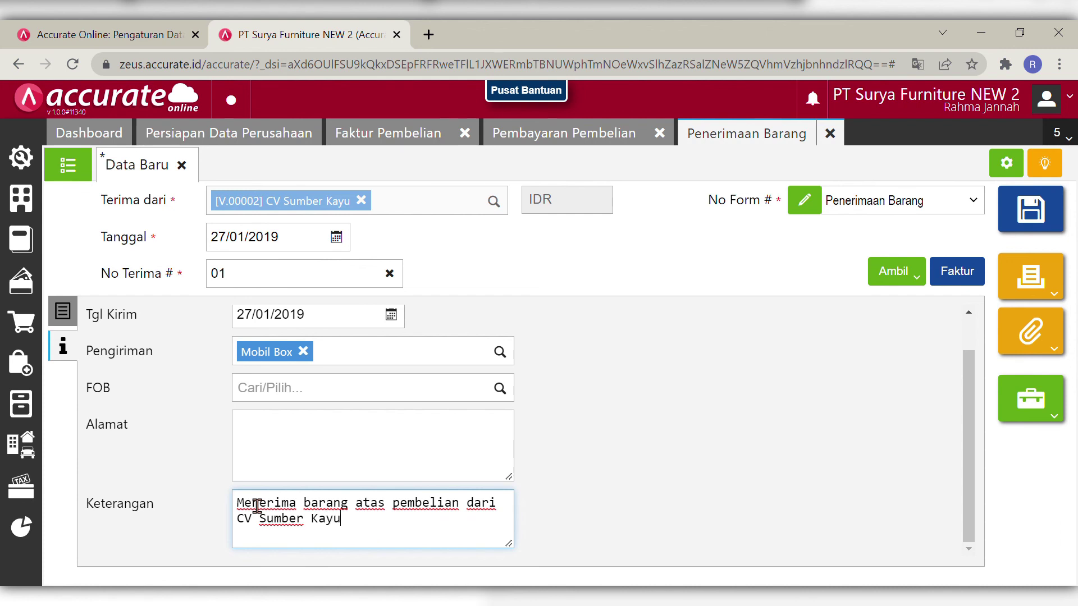
pyautogui.click(619, 515)
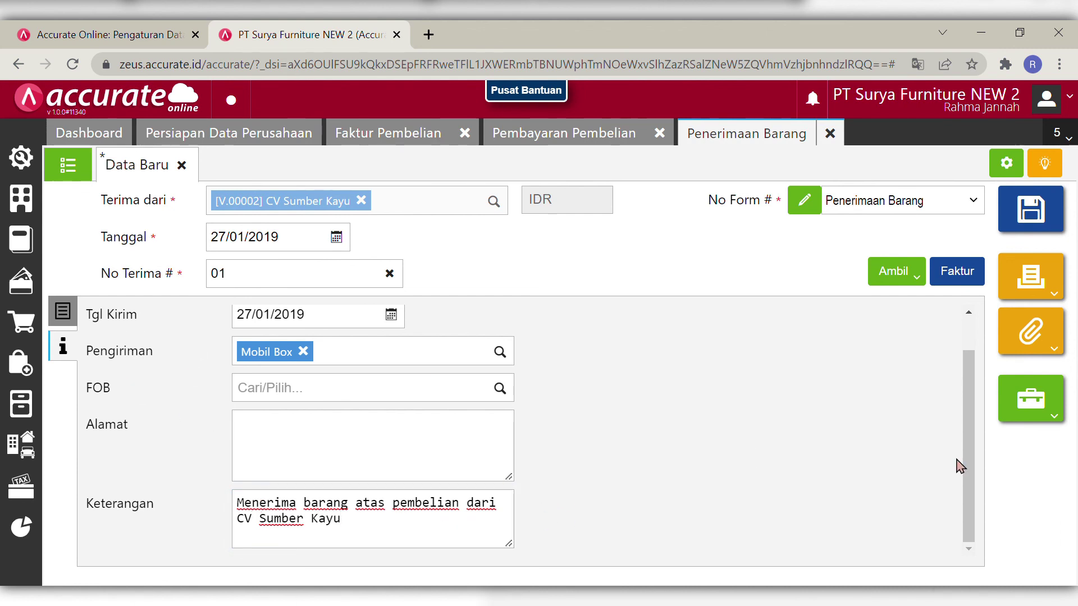
pyautogui.moveTo(971, 473); pyautogui.dragTo(963, 390)
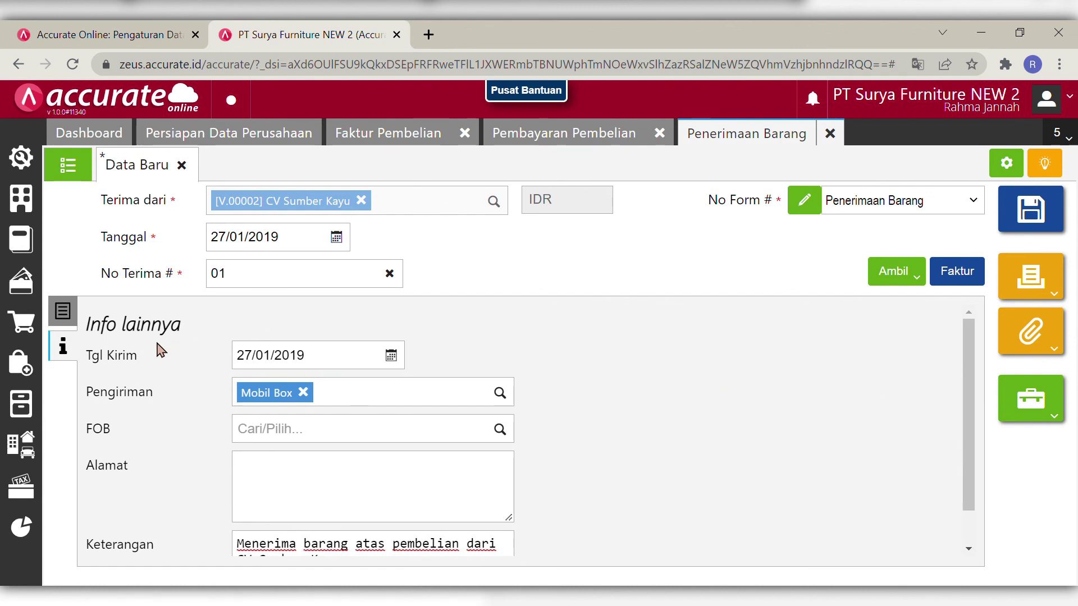
# - Review the warehouse details of Meja Bundar, Meja Persegi and Meja Kaca and the goods receipt's additional information
pyautogui.click(66, 315)
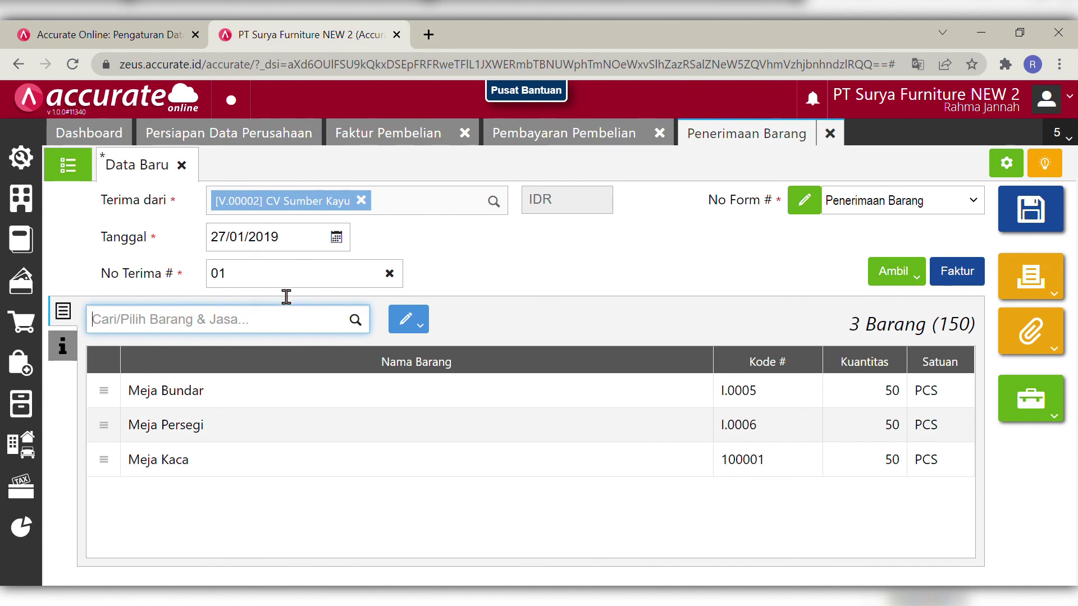
pyautogui.click(760, 290)
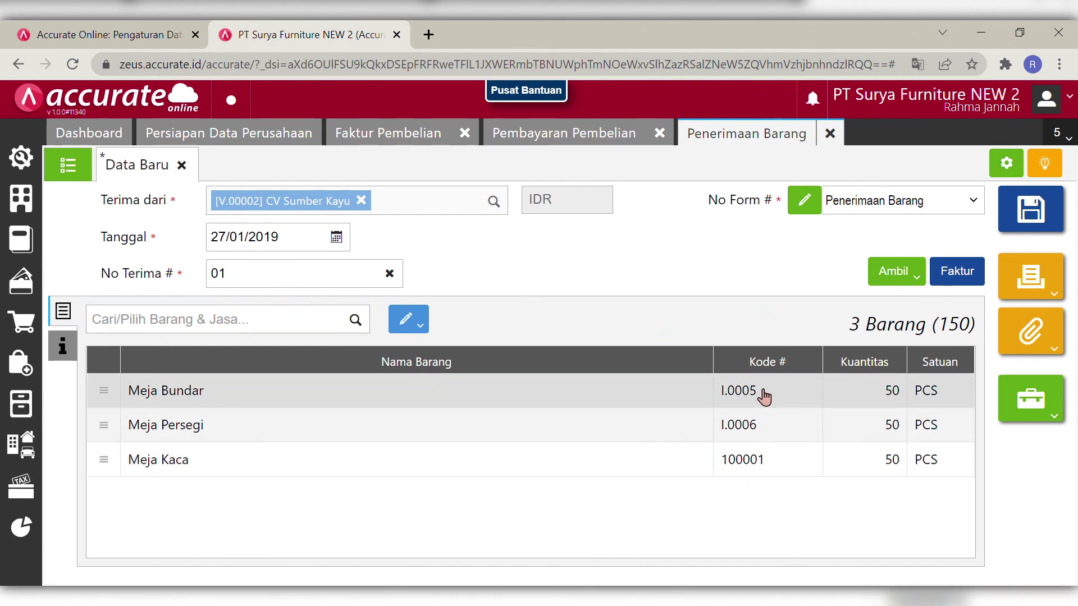
pyautogui.click(751, 394)
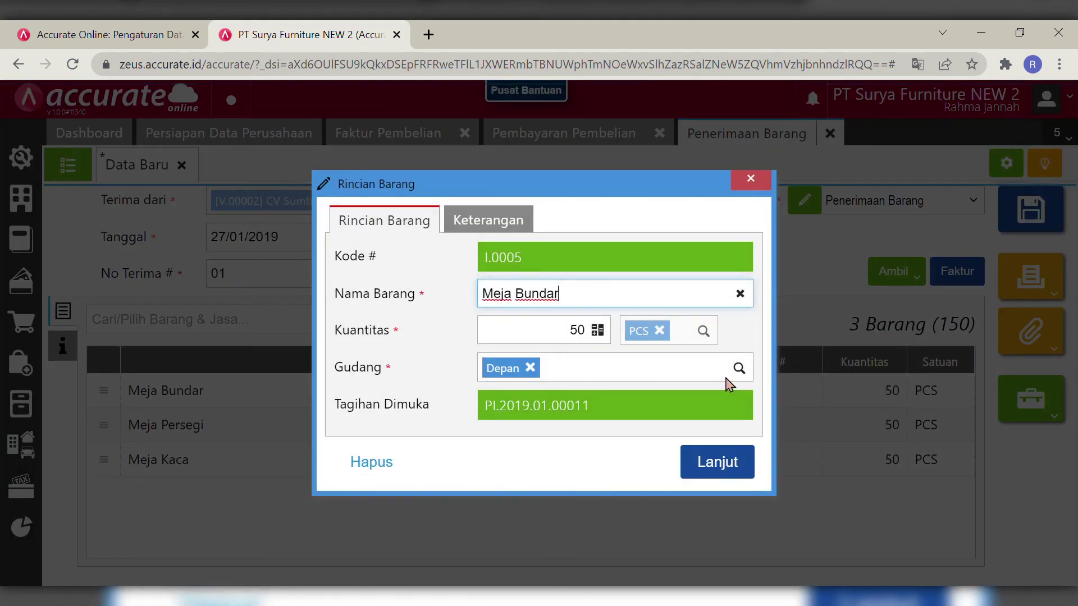
pyautogui.click(728, 478)
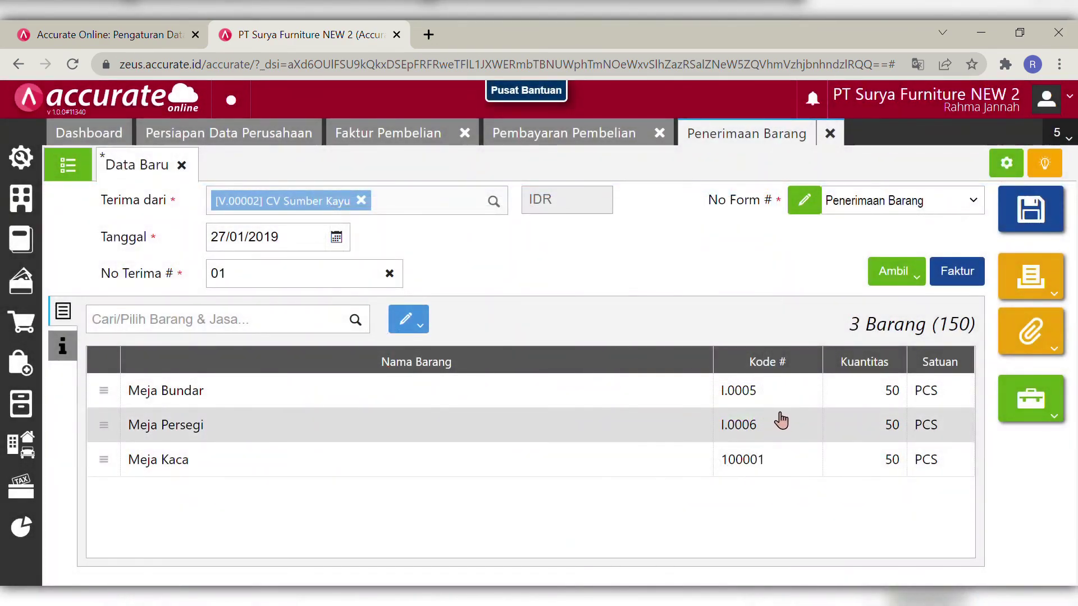
pyautogui.click(772, 424)
pyautogui.click(709, 462)
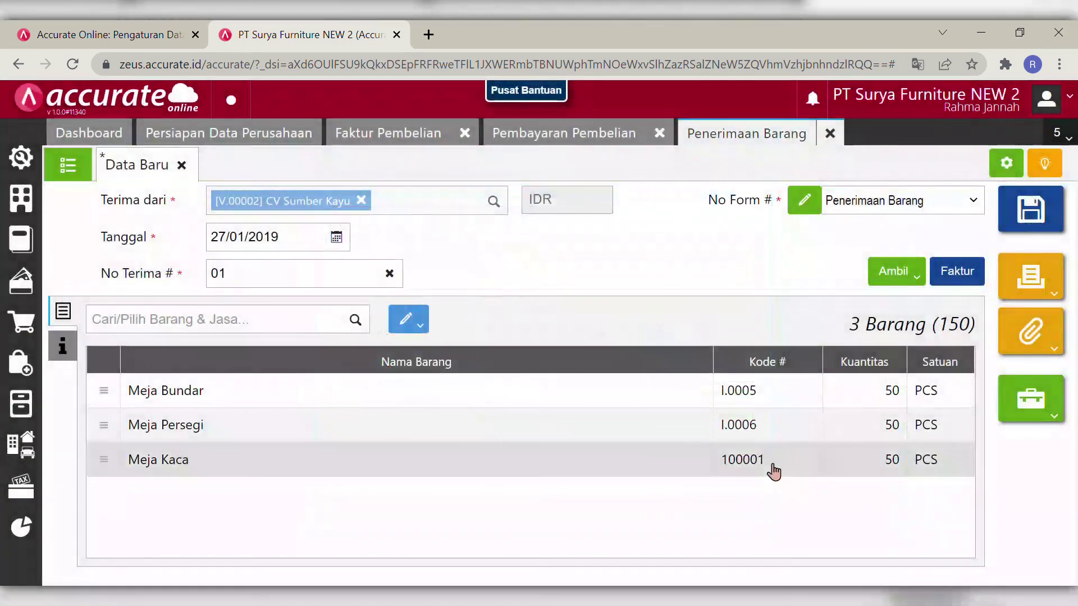
pyautogui.click(772, 470)
pyautogui.click(716, 480)
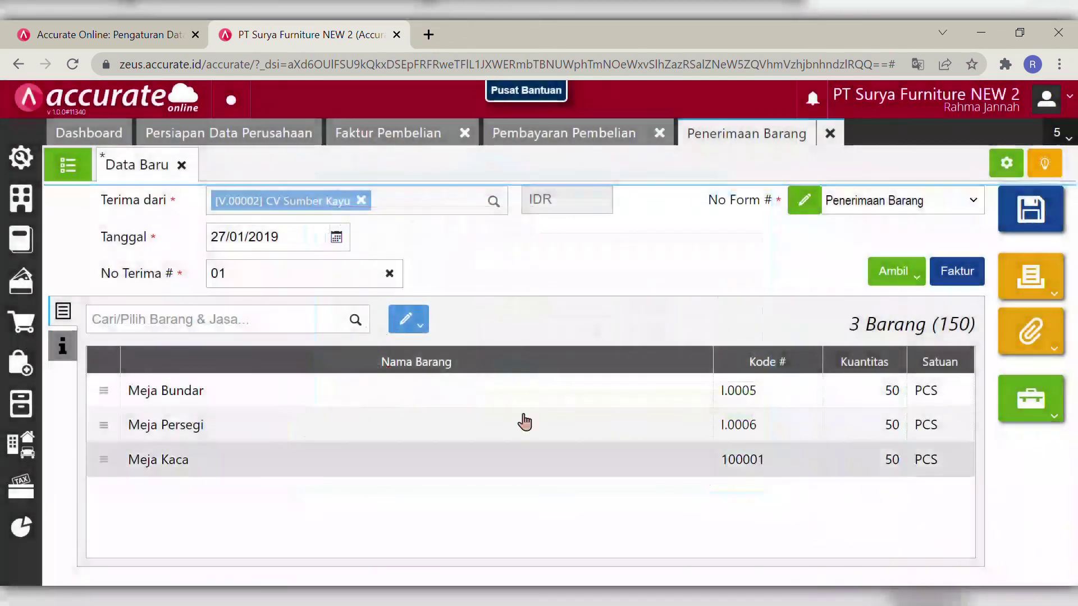
pyautogui.click(62, 347)
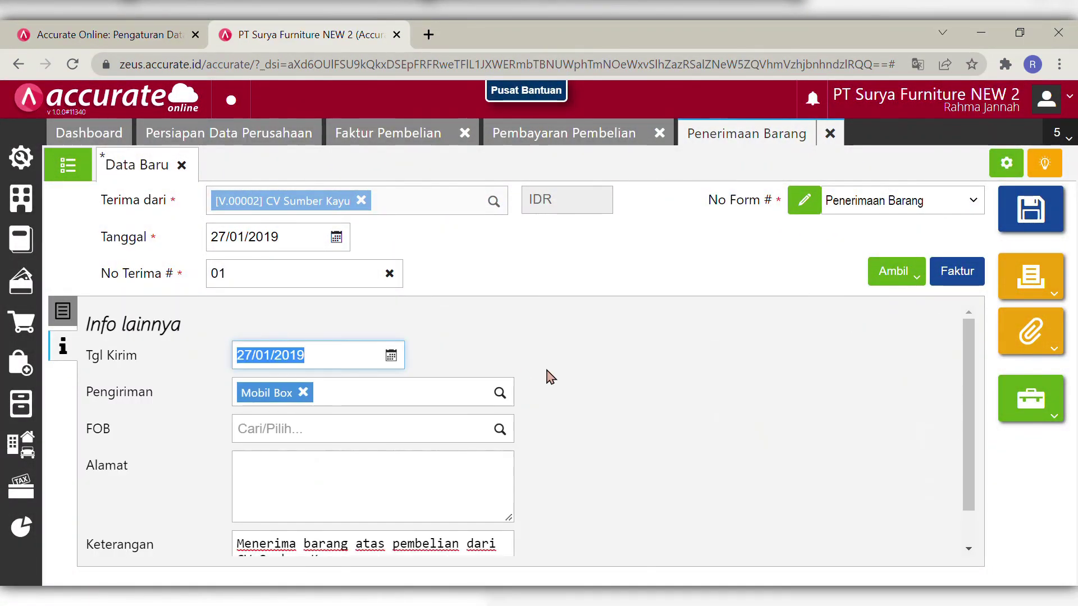
pyautogui.click(728, 420)
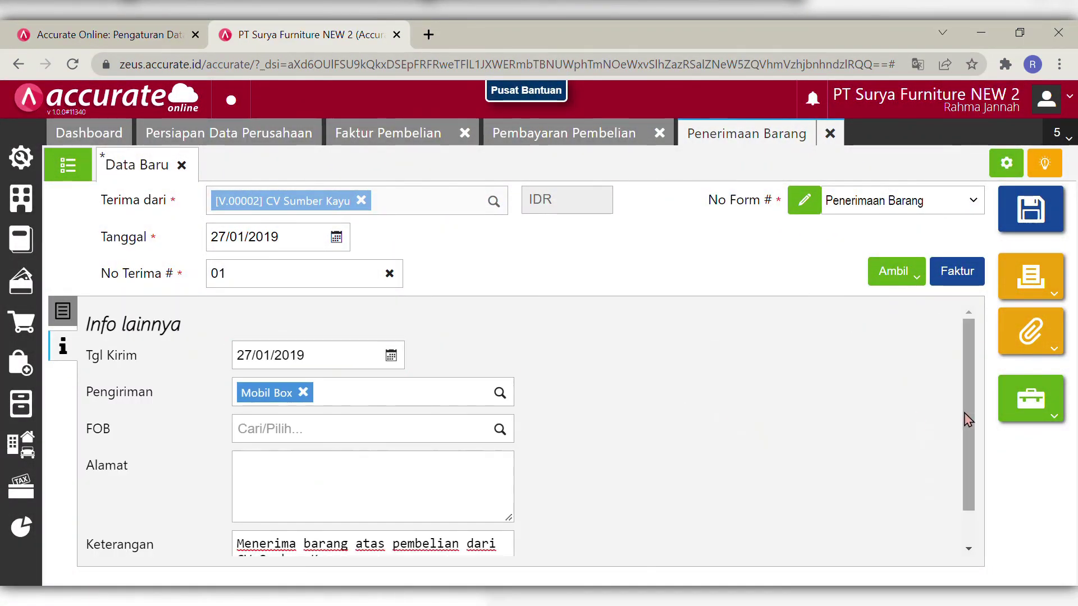
pyautogui.click(64, 313)
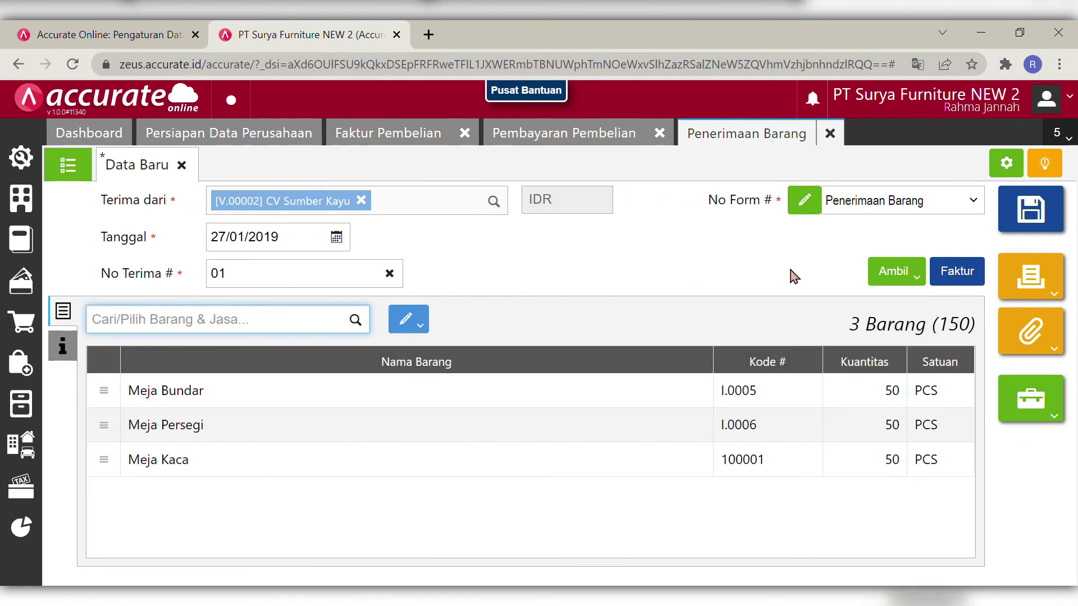
# - Save the goods receipt from CV Sumber Kayu and close the Penerimaan Barang, Pembayaran Pembelian and Faktur Pembelian forms
pyautogui.click(1020, 217)
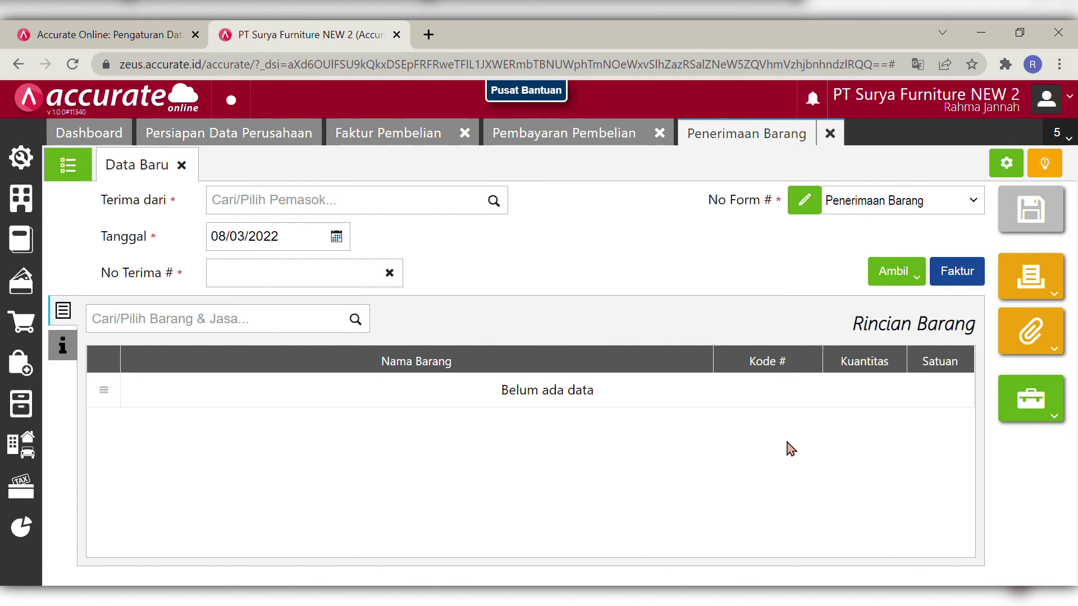
pyautogui.click(830, 133)
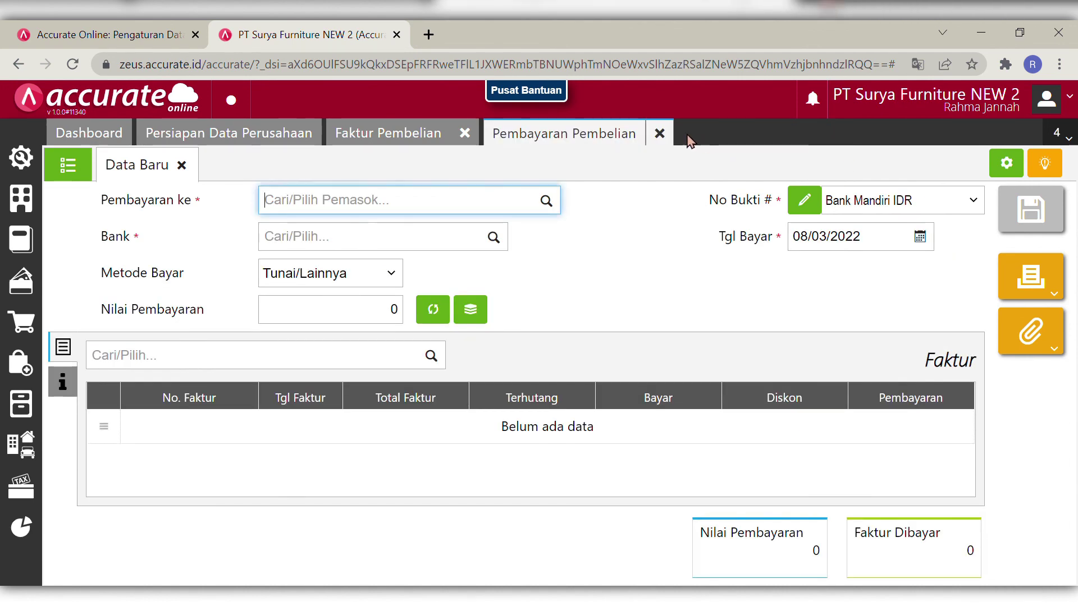
pyautogui.click(660, 133)
pyautogui.click(464, 133)
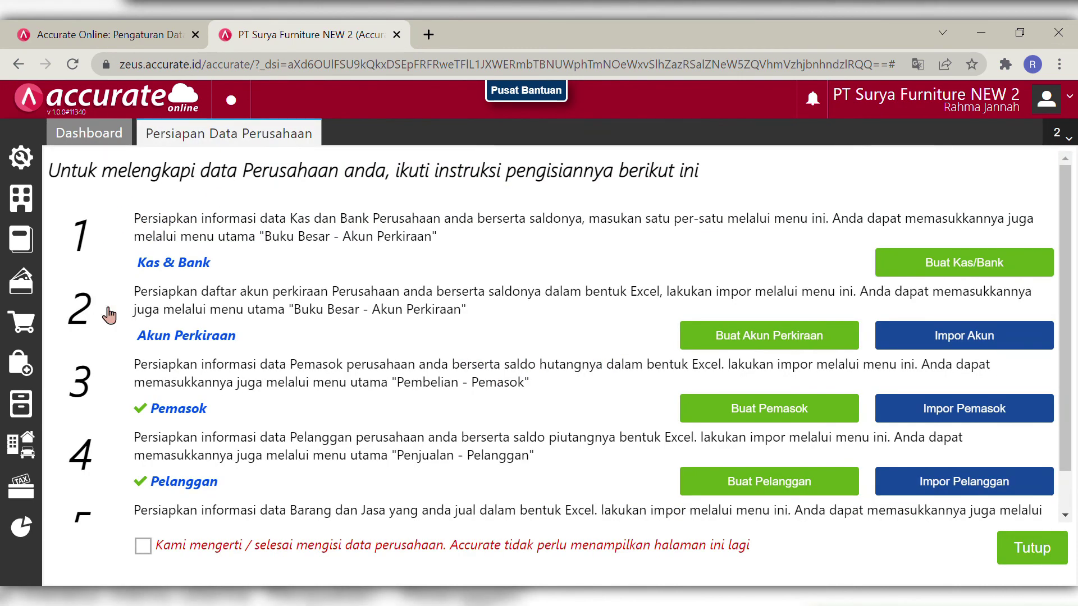
# - Start a new Barang & Jasa item named "Kursi Kaca" in category Kursi with PCS as its unit
pyautogui.moveTo(20, 415)
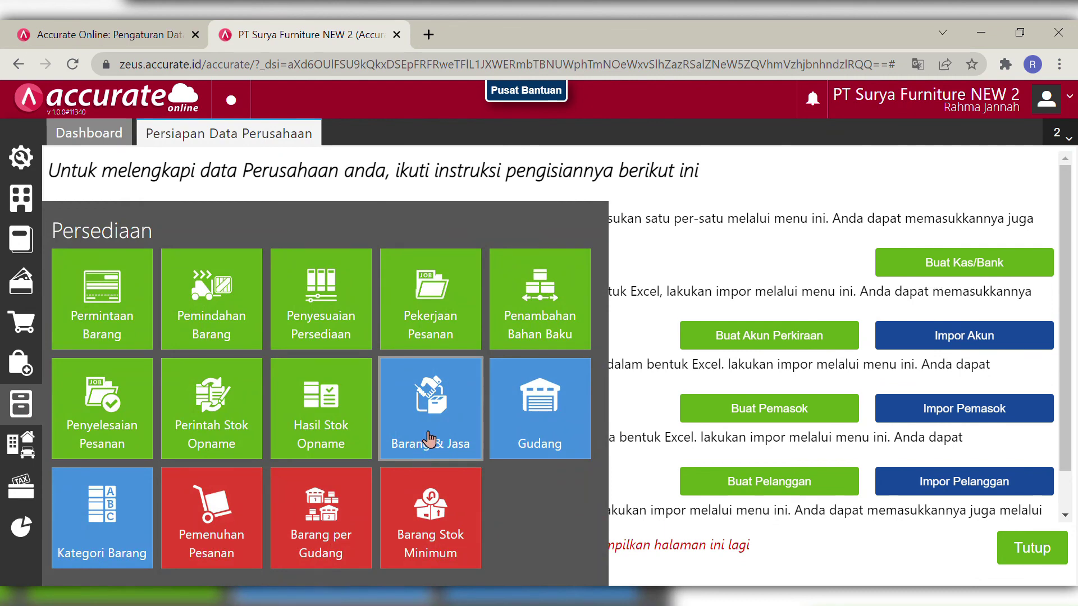
pyautogui.click(422, 433)
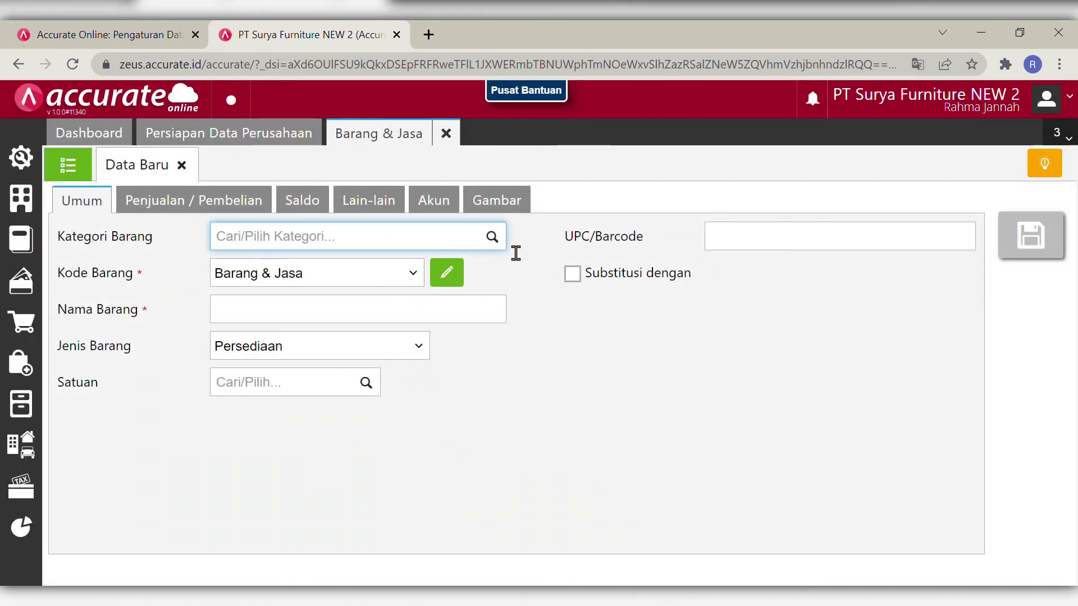
pyautogui.click(493, 238)
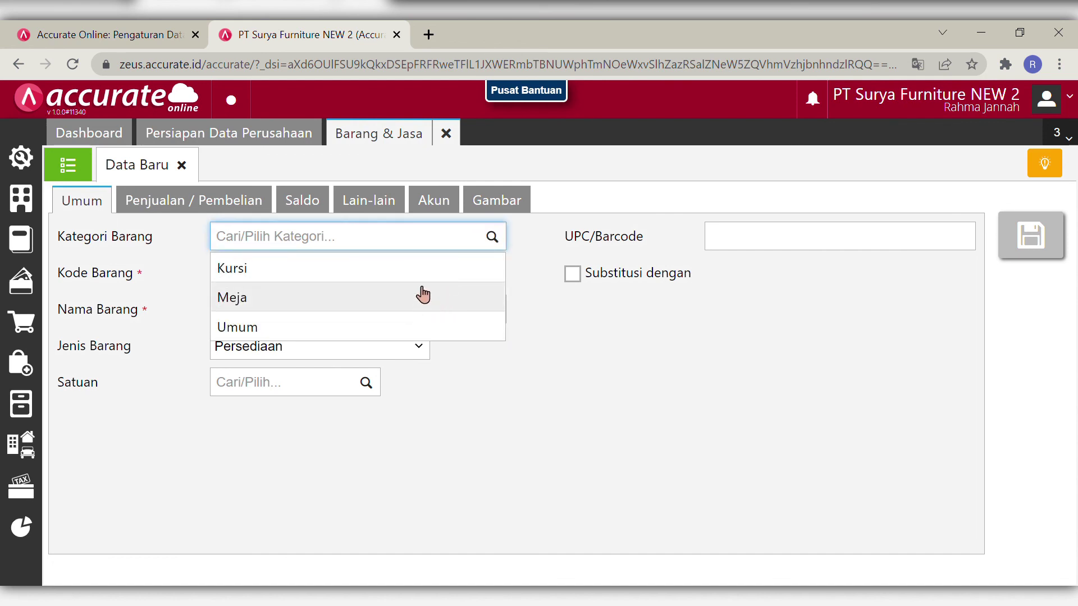
pyautogui.click(424, 275)
pyautogui.click(353, 321)
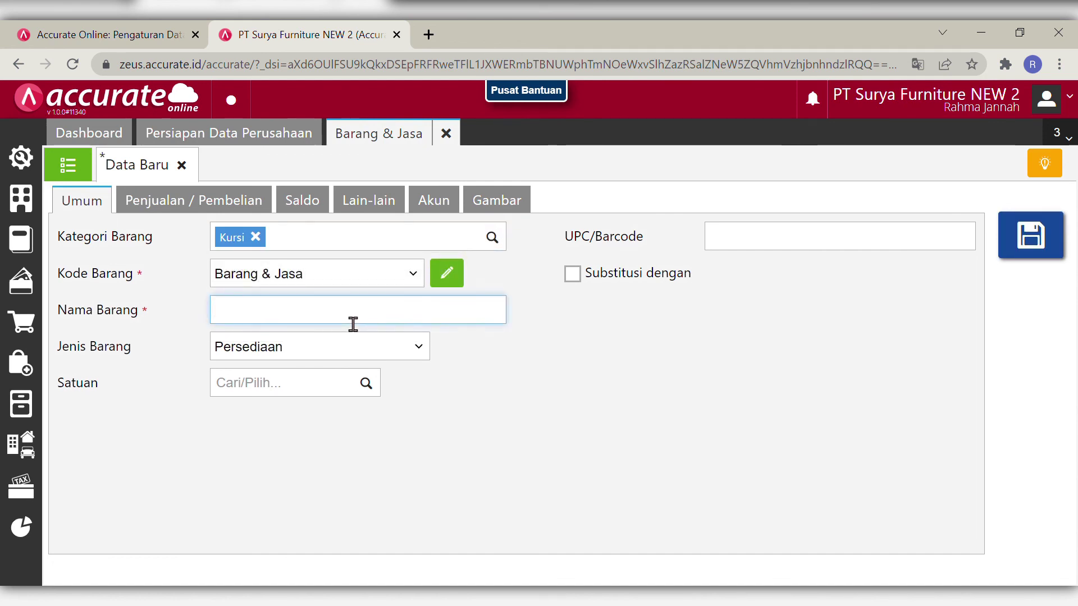
pyautogui.write('Kursi')
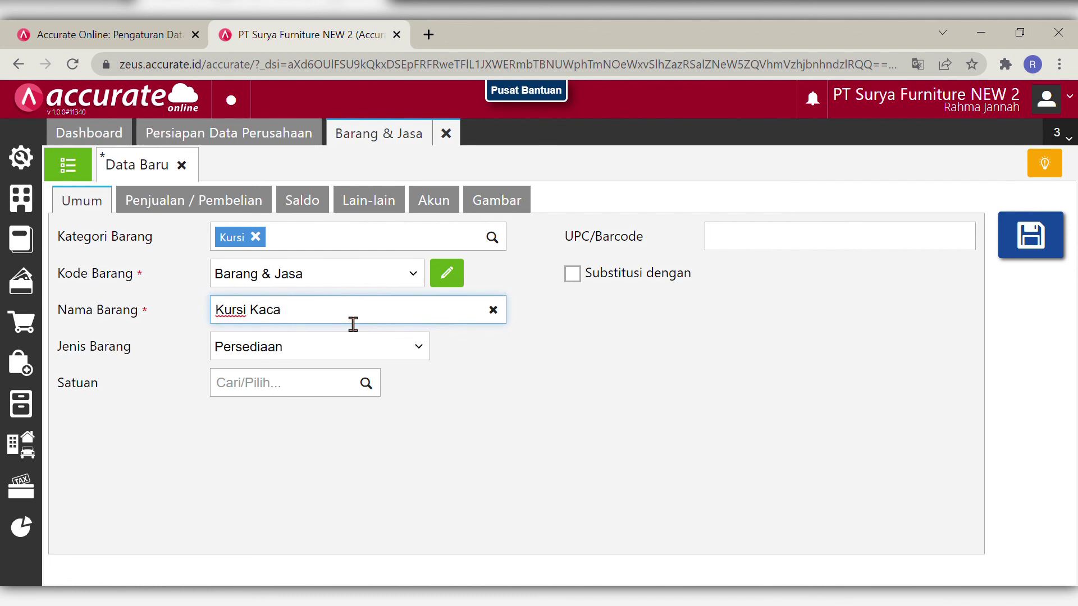
pyautogui.write(' Kaca')
pyautogui.click(336, 393)
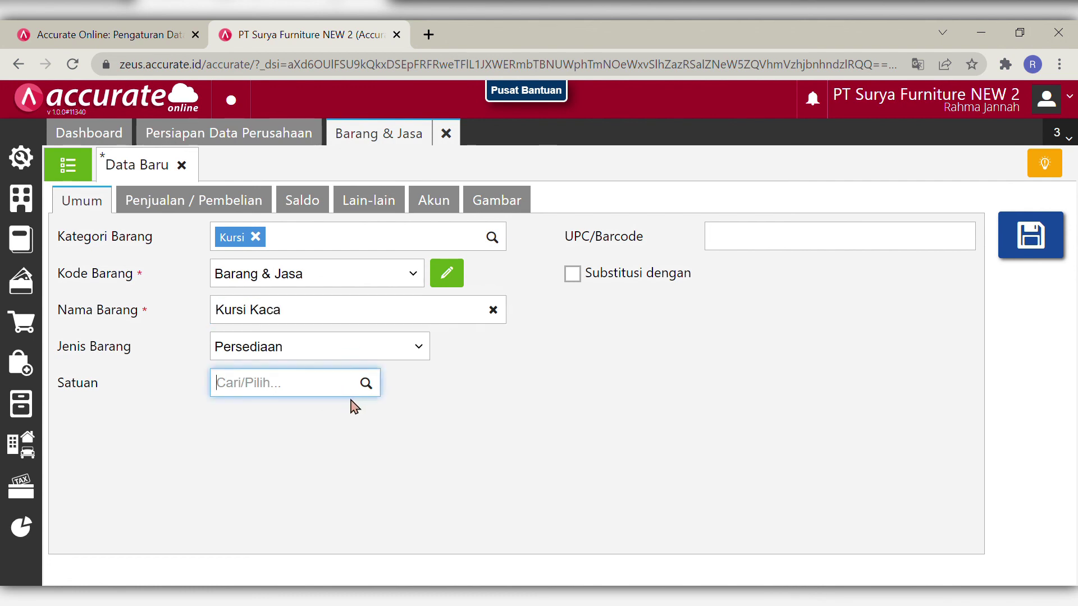
pyautogui.click(366, 388)
pyautogui.click(331, 418)
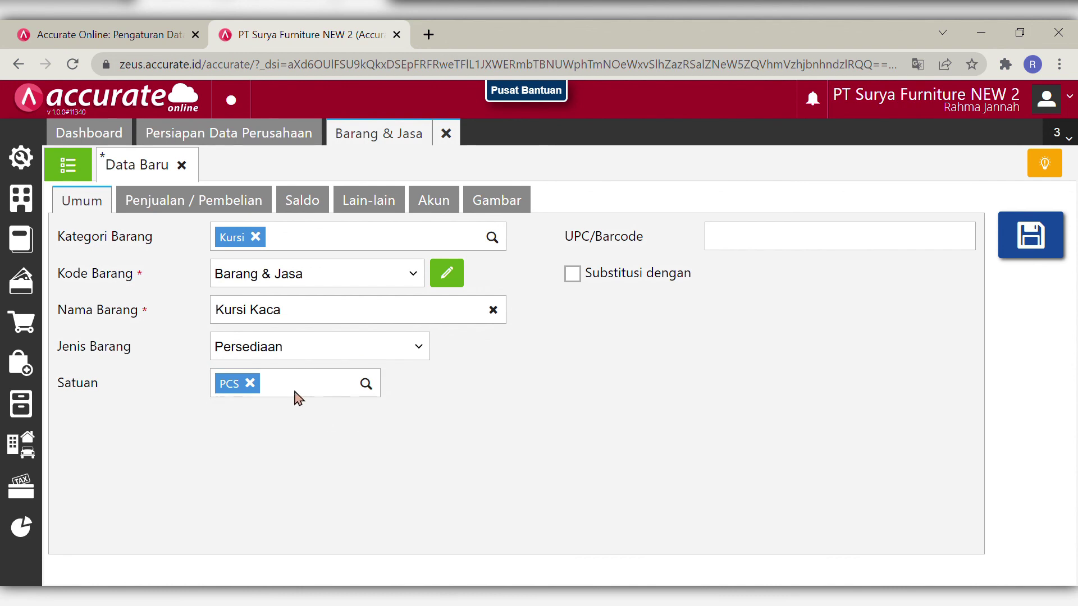
# - Set Kursi Kaca's default selling price to 295.000 per PCS and its PPN to Pajak Pertambahan Nilai
pyautogui.click(237, 206)
pyautogui.click(313, 314)
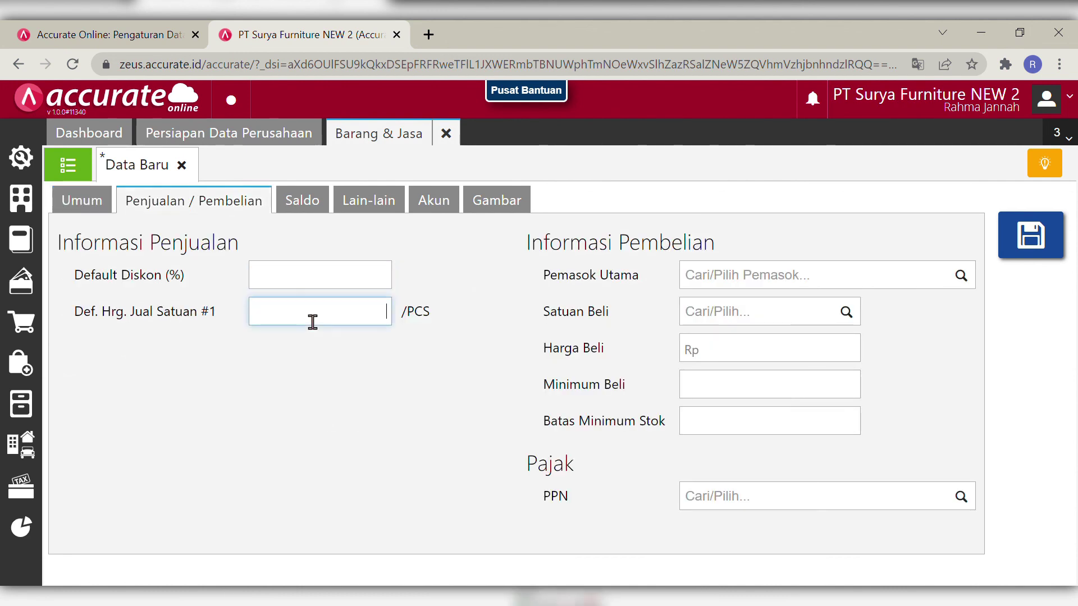
pyautogui.write('295.000')
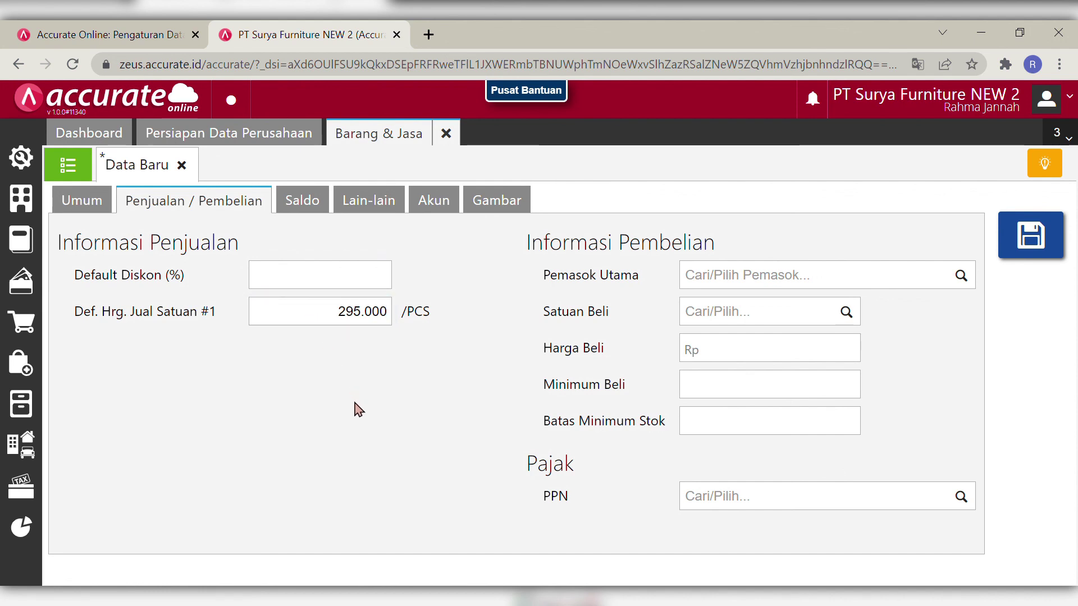
pyautogui.click(961, 496)
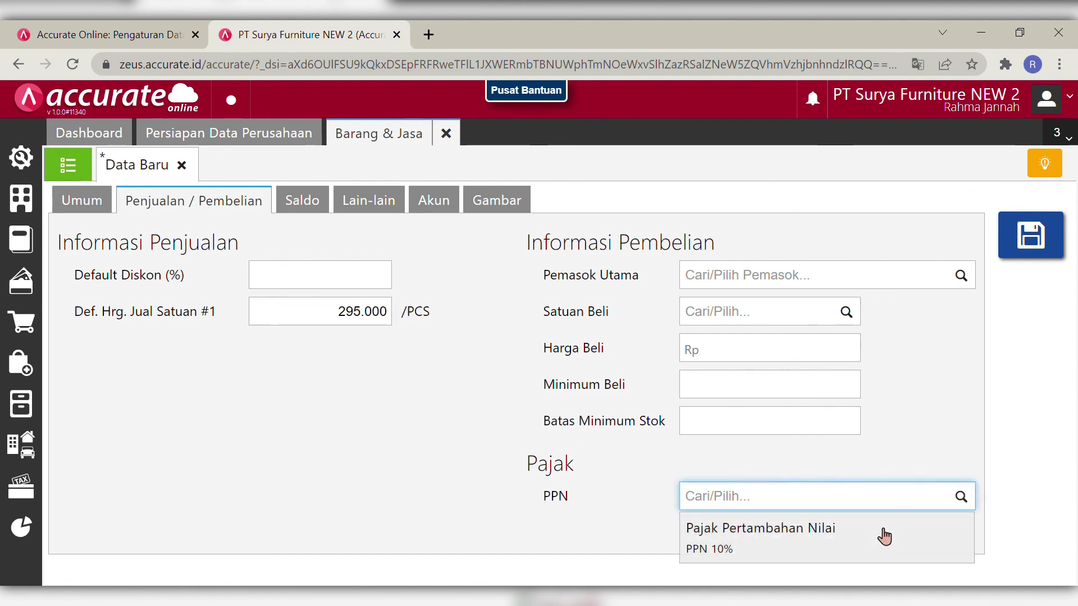
pyautogui.click(881, 532)
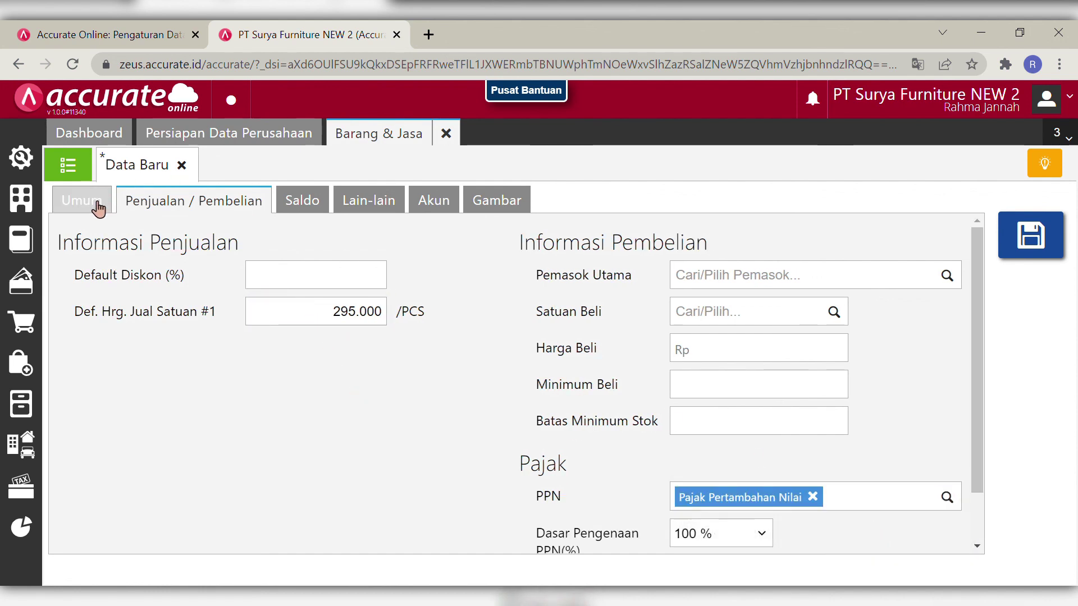
# - Check the general and sales data of Kursi Kaca, save the item and close the Barang & Jasa form
pyautogui.click(65, 204)
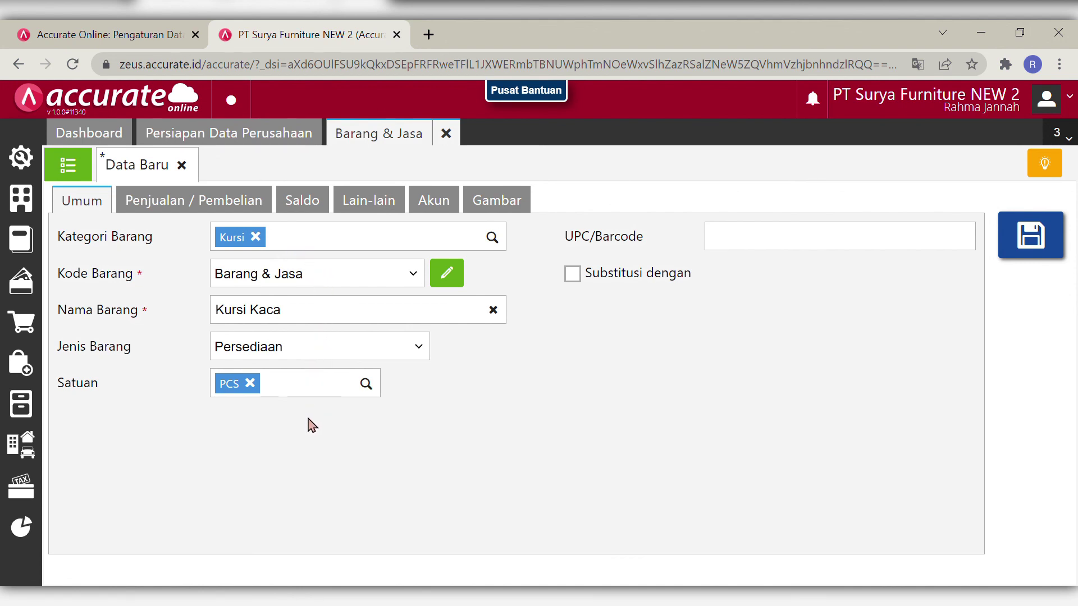
pyautogui.click(178, 206)
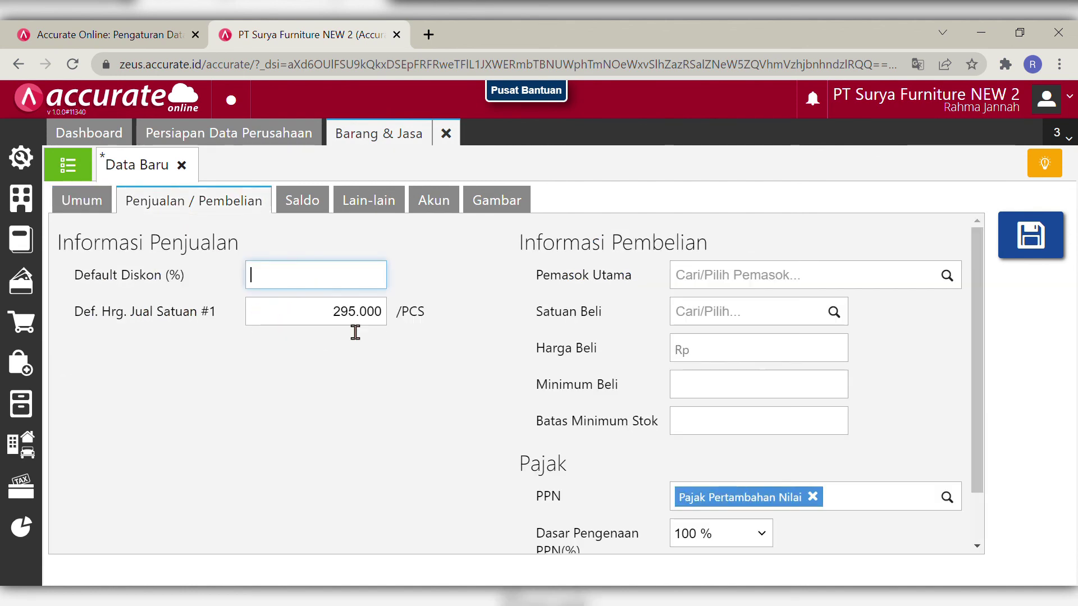
pyautogui.click(330, 429)
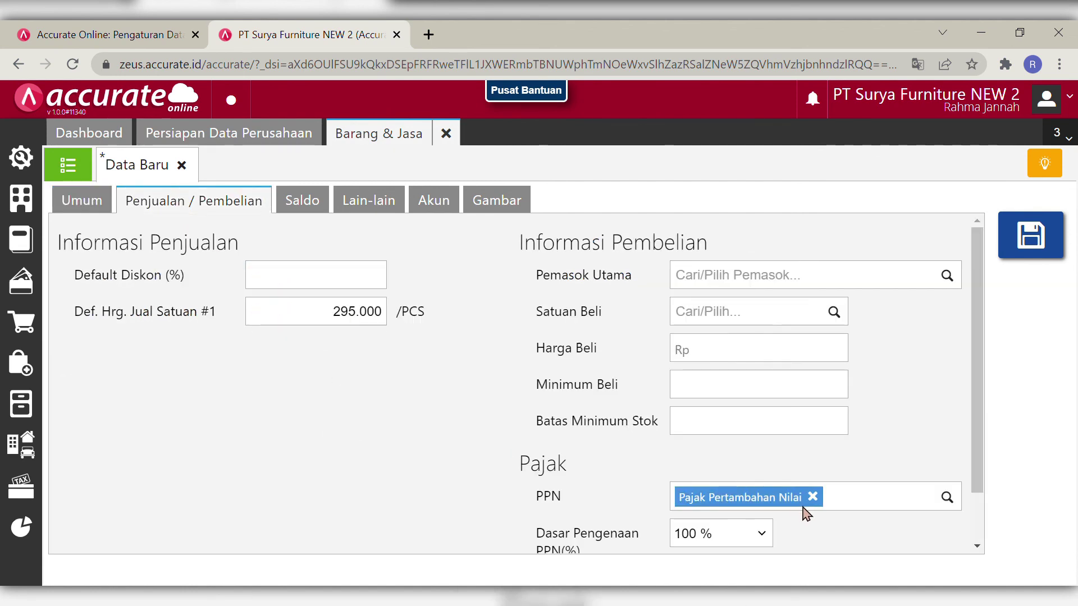
pyautogui.click(1043, 246)
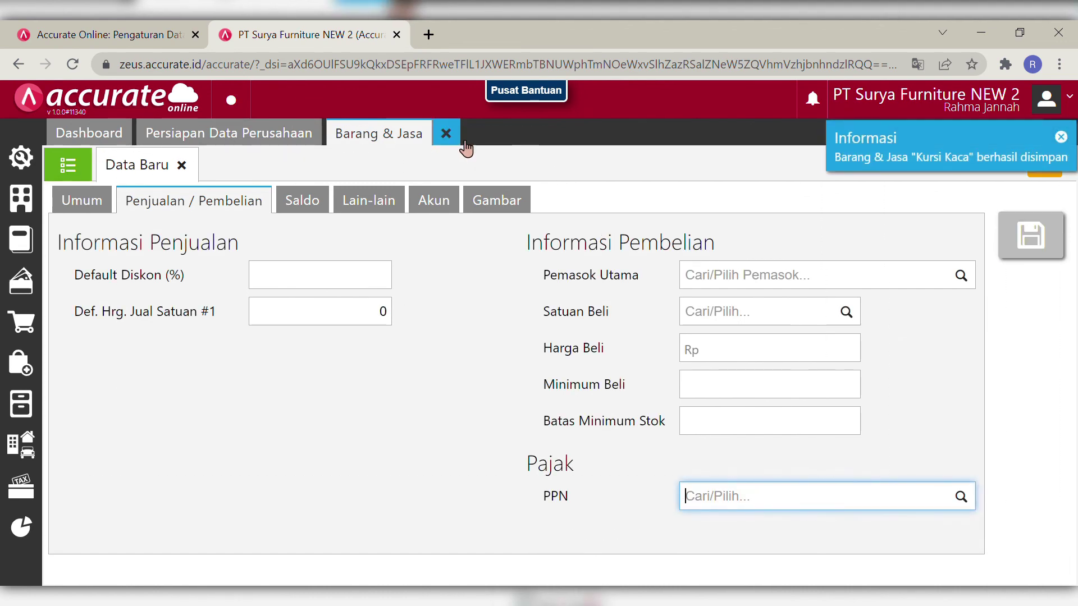
pyautogui.click(448, 135)
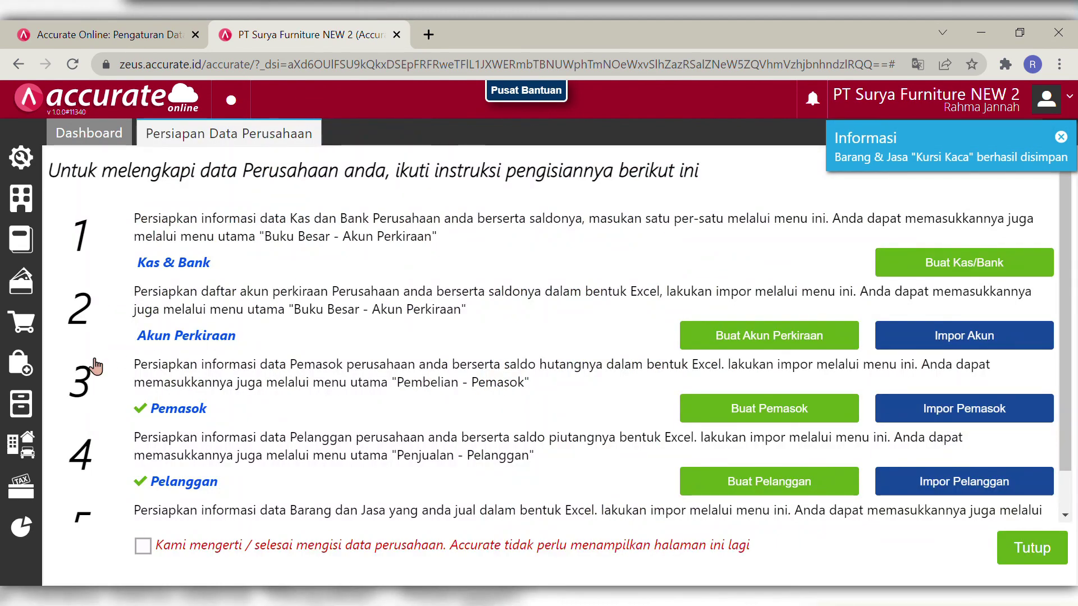
# - Start a new purchase invoice (Faktur Pembelian) with Pemasok Umum as the supplier
pyautogui.click(27, 380)
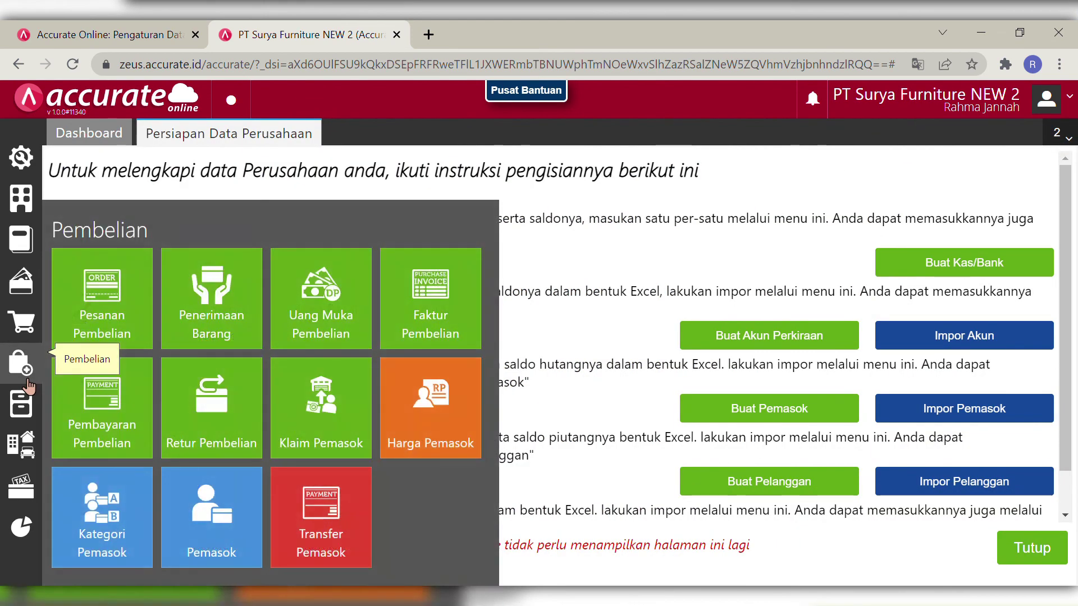
pyautogui.click(470, 347)
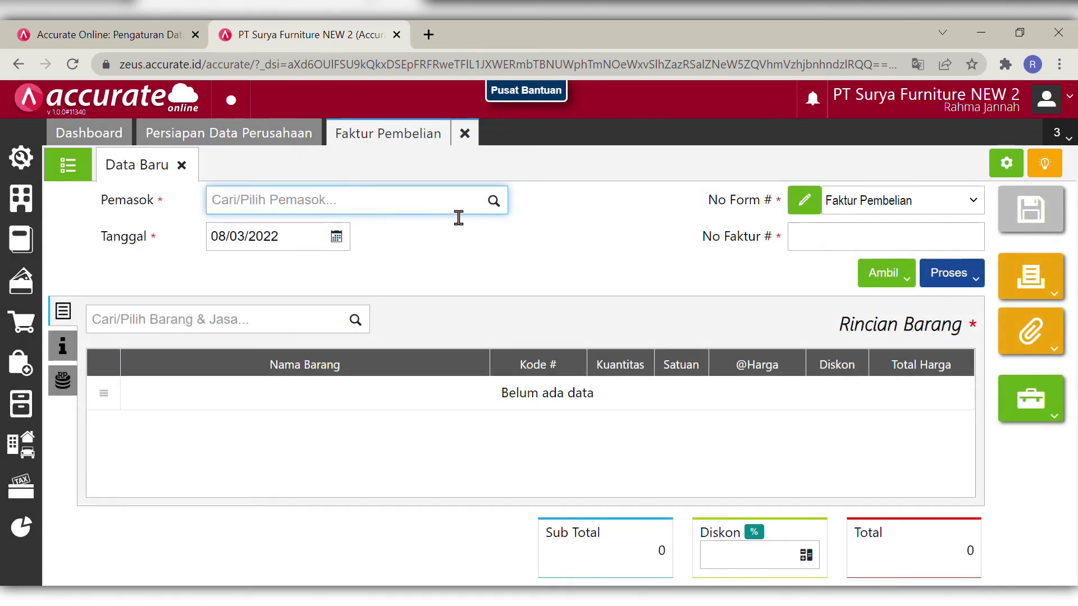
pyautogui.write('pemas')
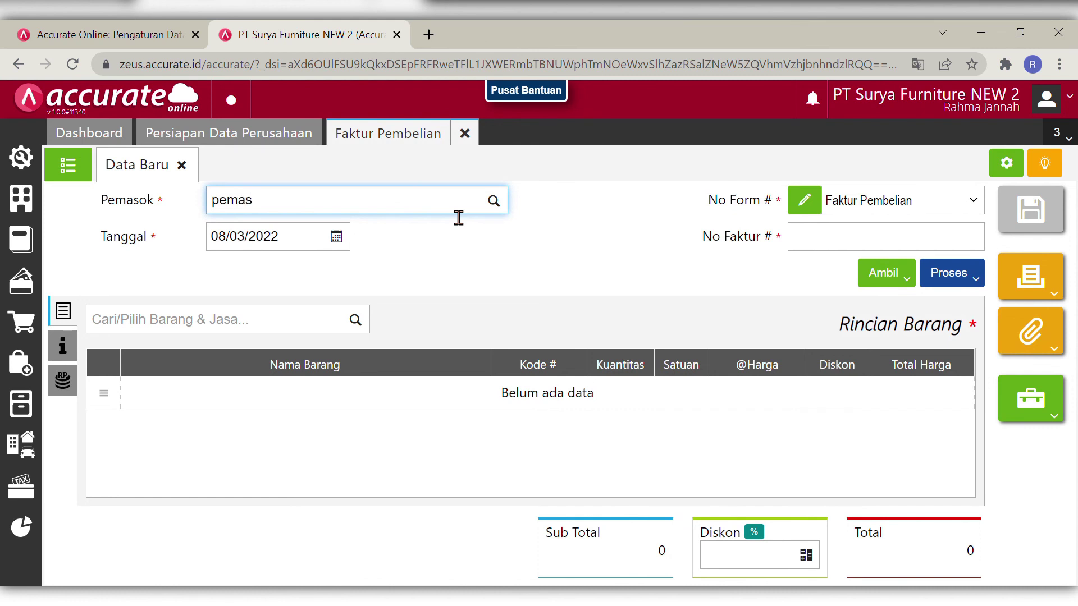
pyautogui.click(402, 233)
# - Date the purchase invoice 28/01/2019 and enter 10023 as its No Faktur
pyautogui.click(310, 246)
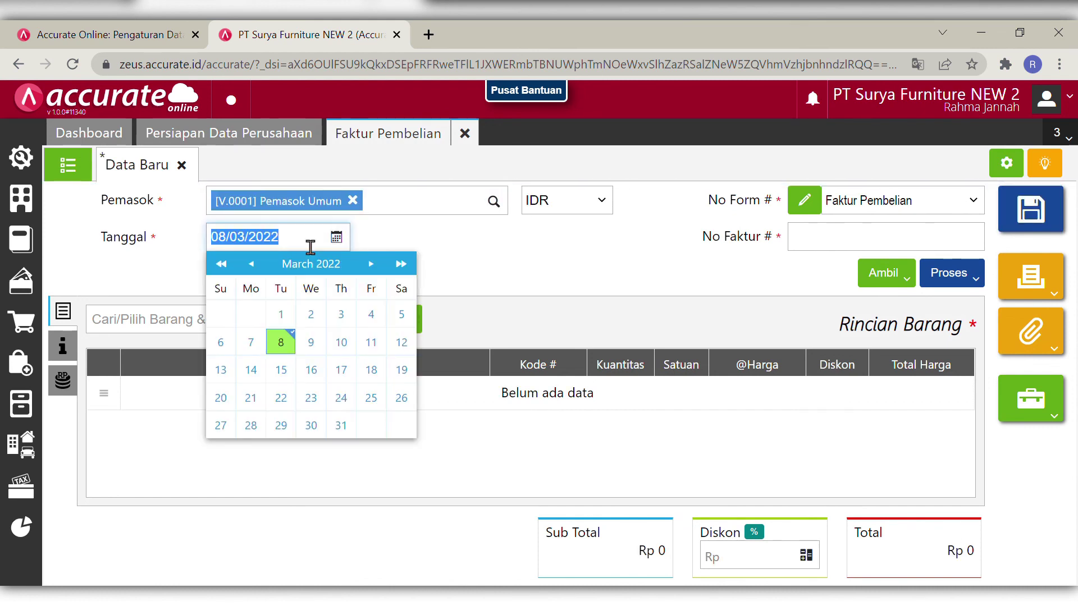
pyautogui.write('28/01/20')
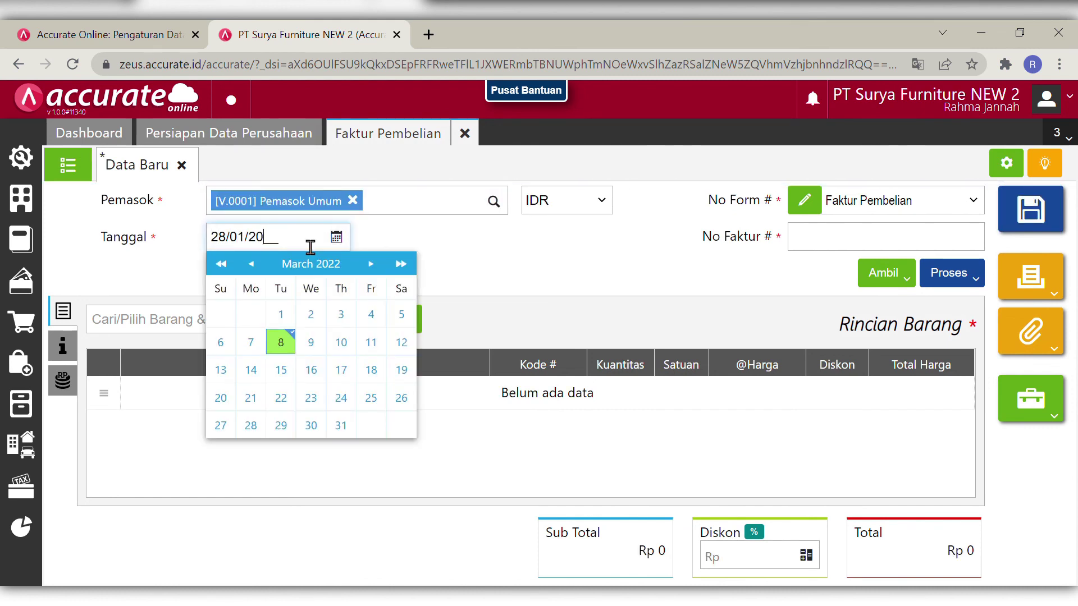
pyautogui.write('19')
pyautogui.click(602, 271)
pyautogui.click(832, 241)
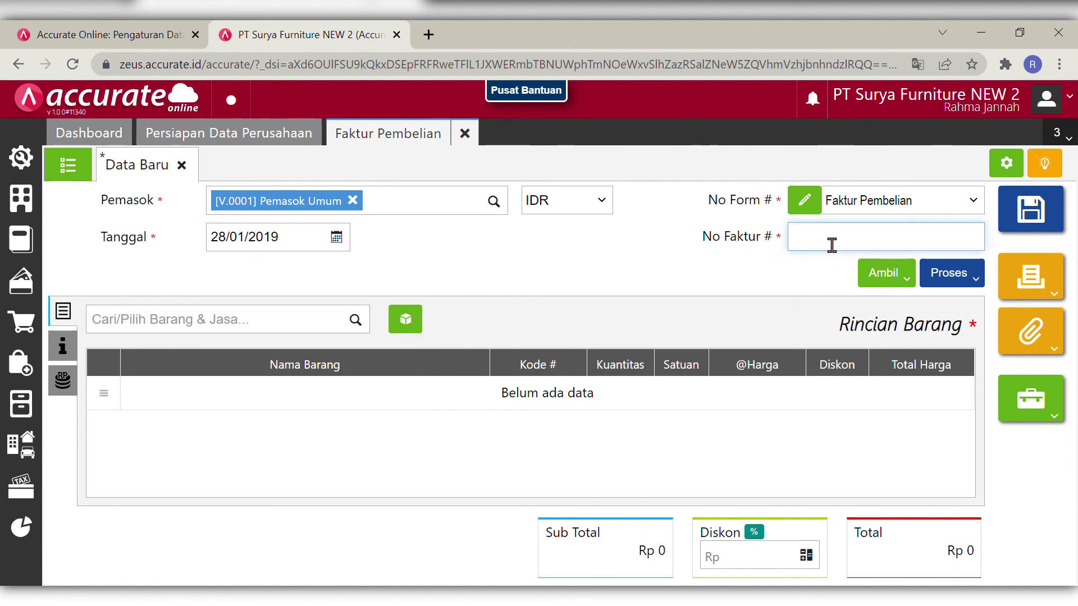
pyautogui.write('10023')
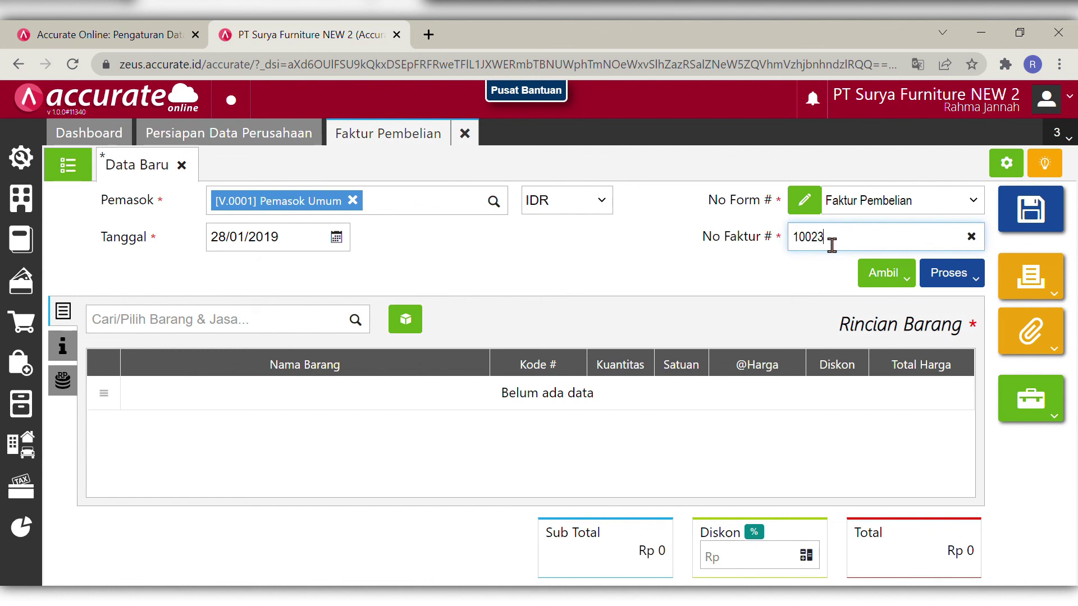
# - Add the item Kursi Kaca to the purchase invoice with a quantity of 100 PCS at a unit price of 72.000
pyautogui.click(691, 310)
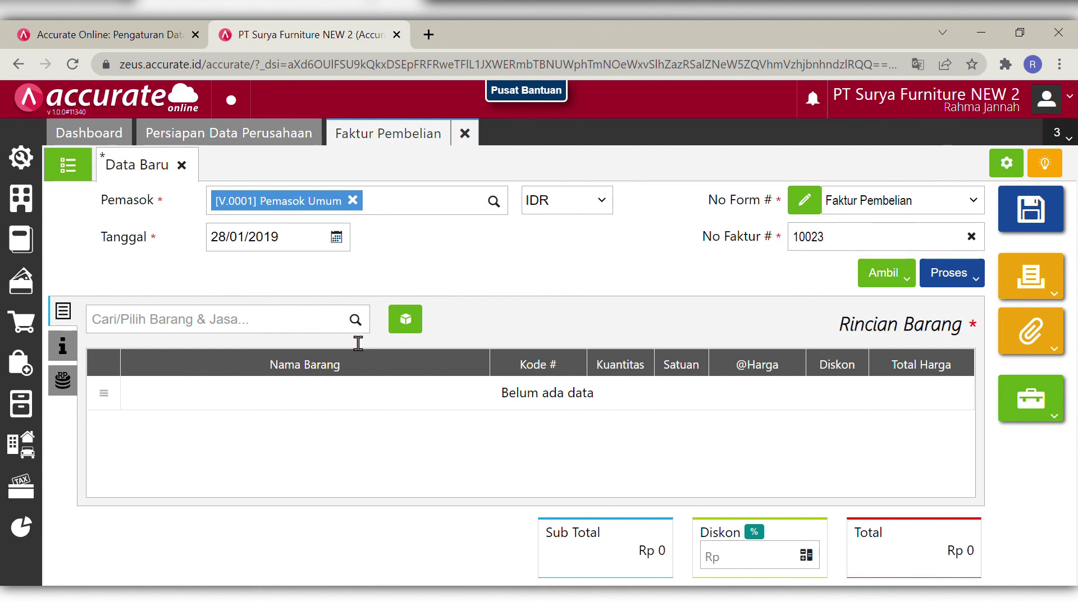
pyautogui.click(339, 336)
pyautogui.write('kursi')
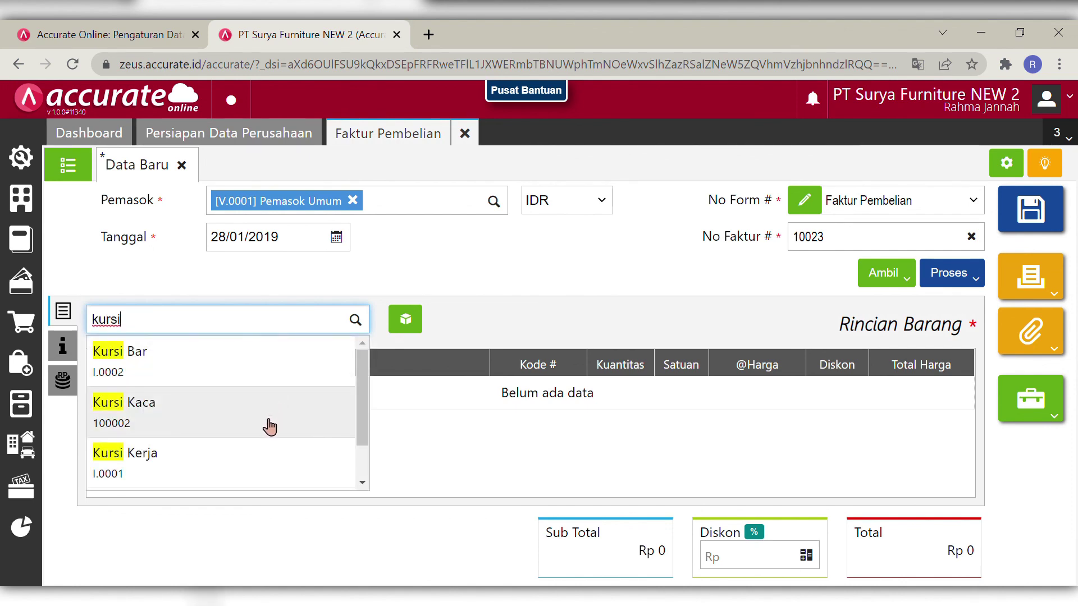
pyautogui.click(267, 422)
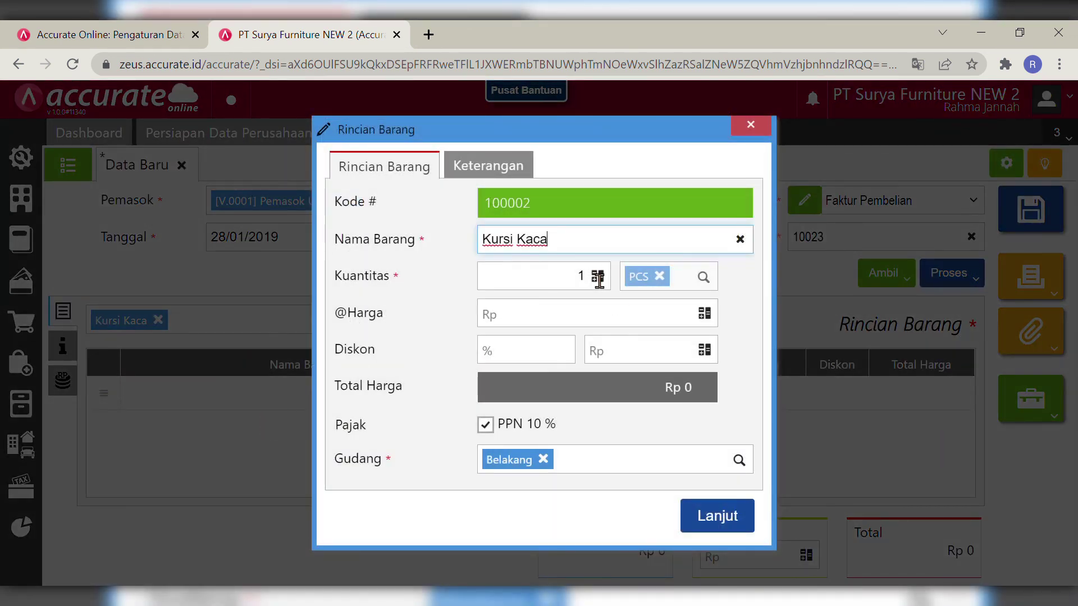
pyautogui.click(599, 279)
pyautogui.write('00')
pyautogui.click(657, 325)
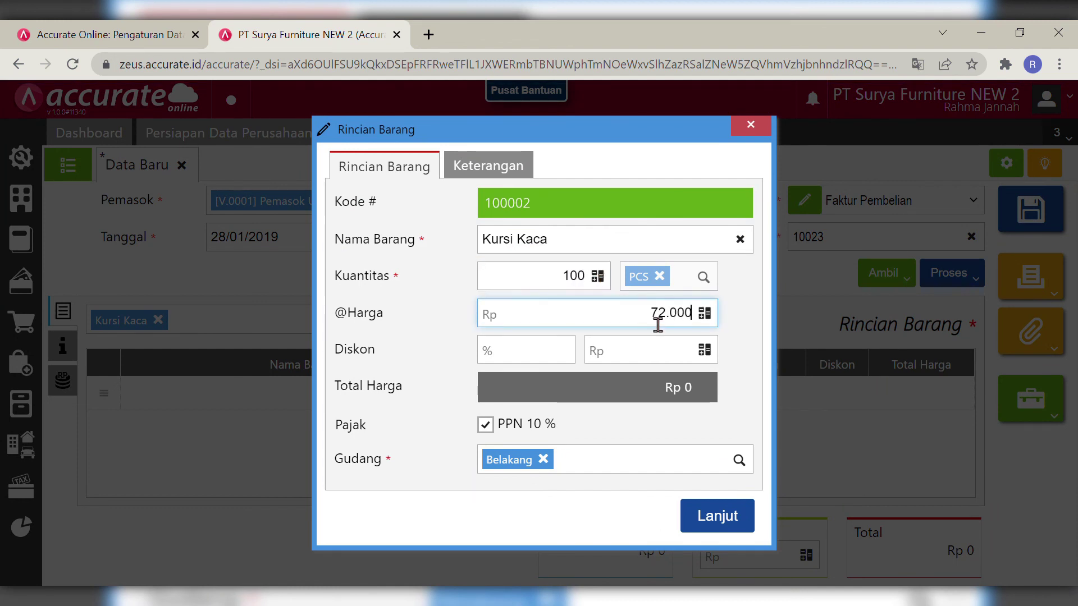
pyautogui.click(762, 392)
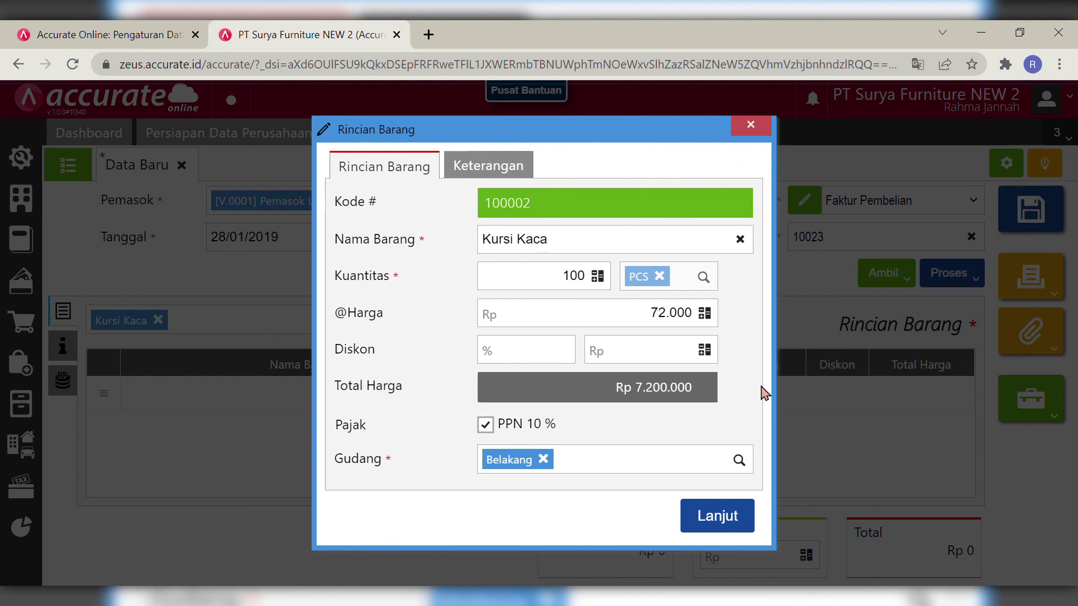
# - Set the Kursi Kaca line's warehouse (Gudang) to Depan and confirm the item line
pyautogui.click(739, 460)
pyautogui.click(637, 494)
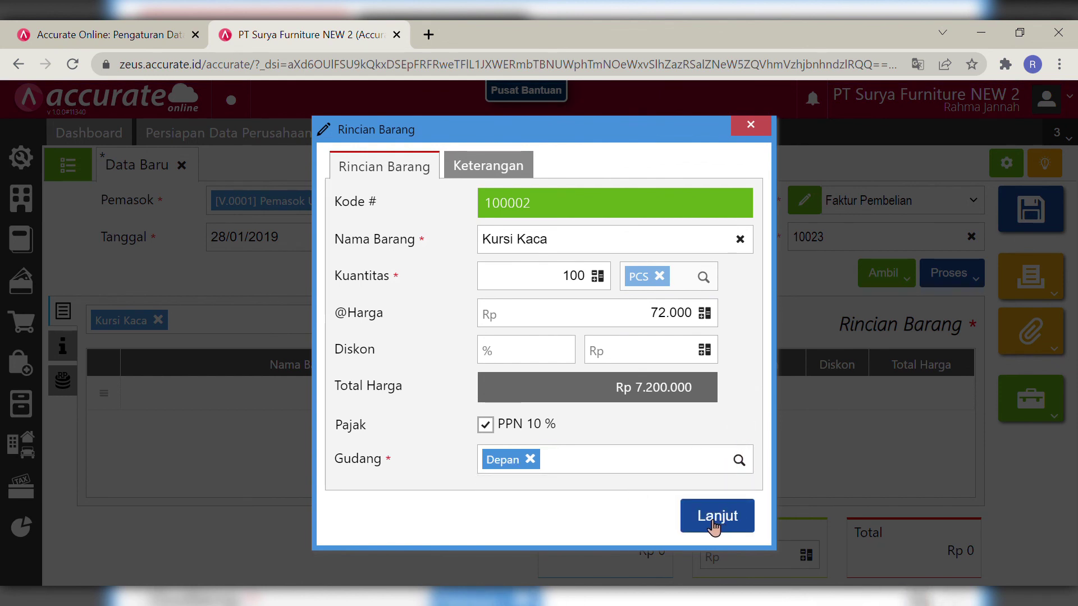
pyautogui.click(714, 527)
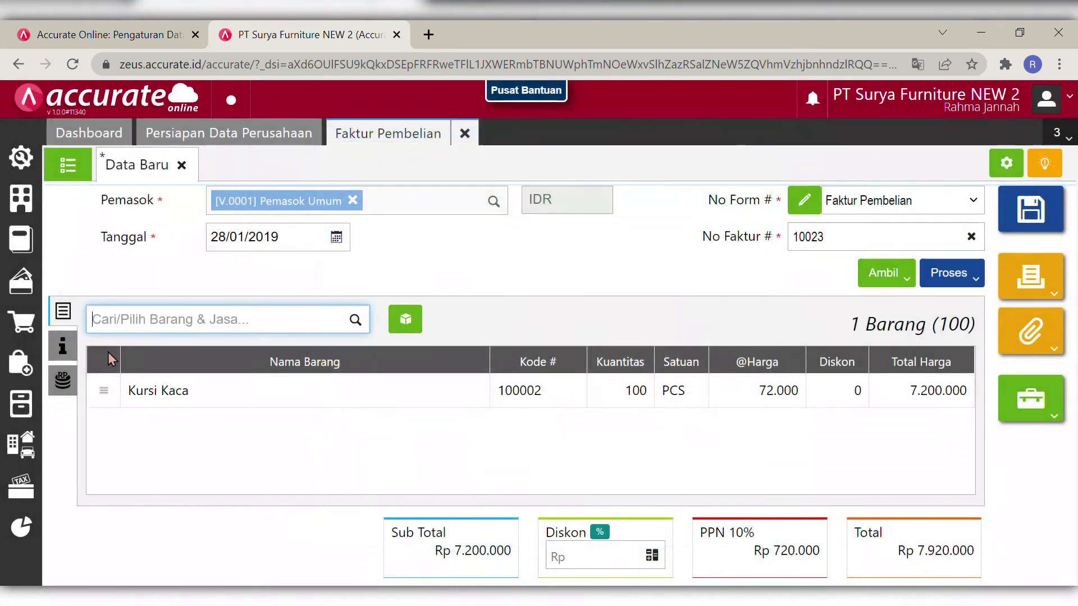
# - Enter "Pembelian secara tunai" as the invoice's Keterangan in its additional information
pyautogui.click(63, 347)
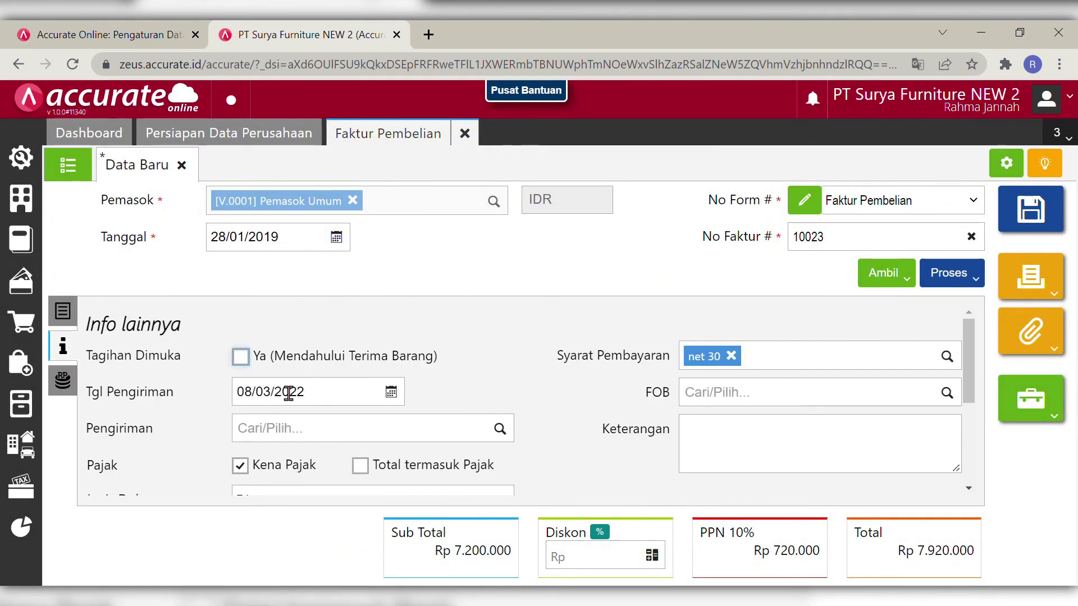
pyautogui.click(731, 463)
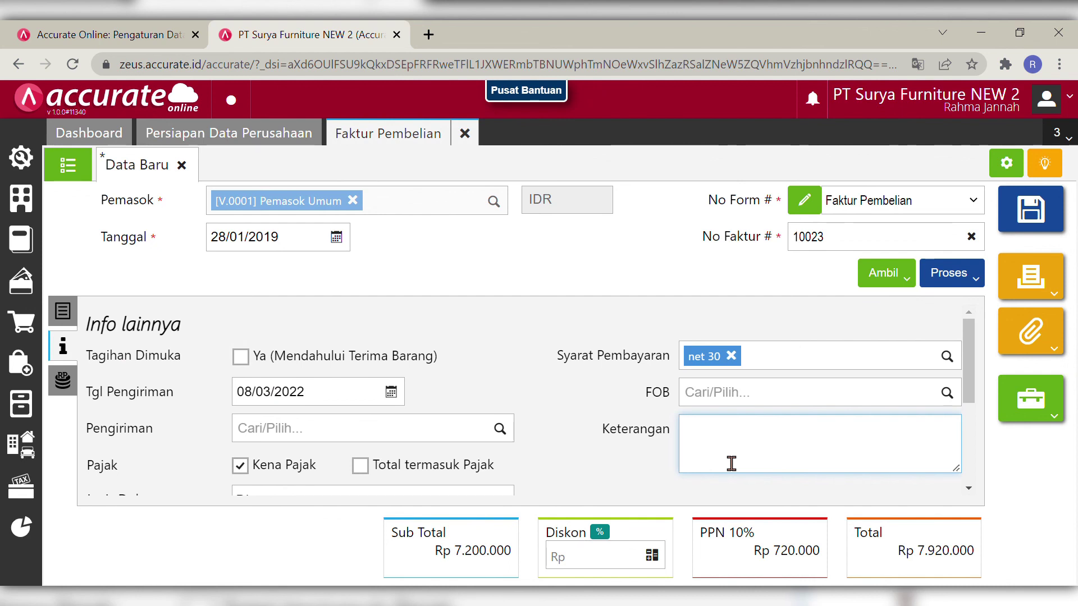
pyautogui.write('Pembelian ')
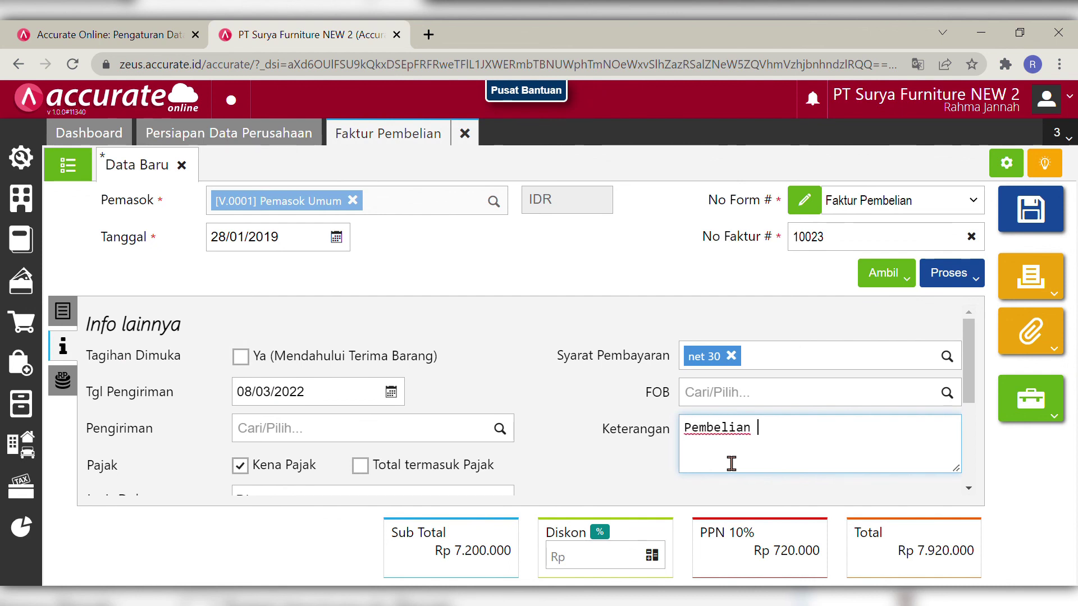
pyautogui.write('secara tunai')
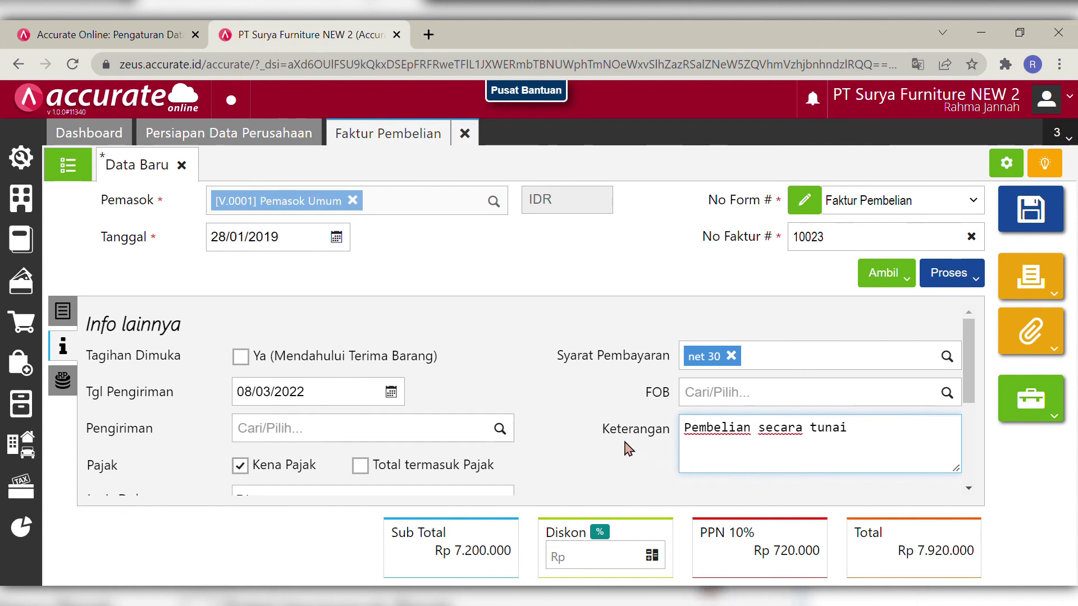
pyautogui.click(585, 443)
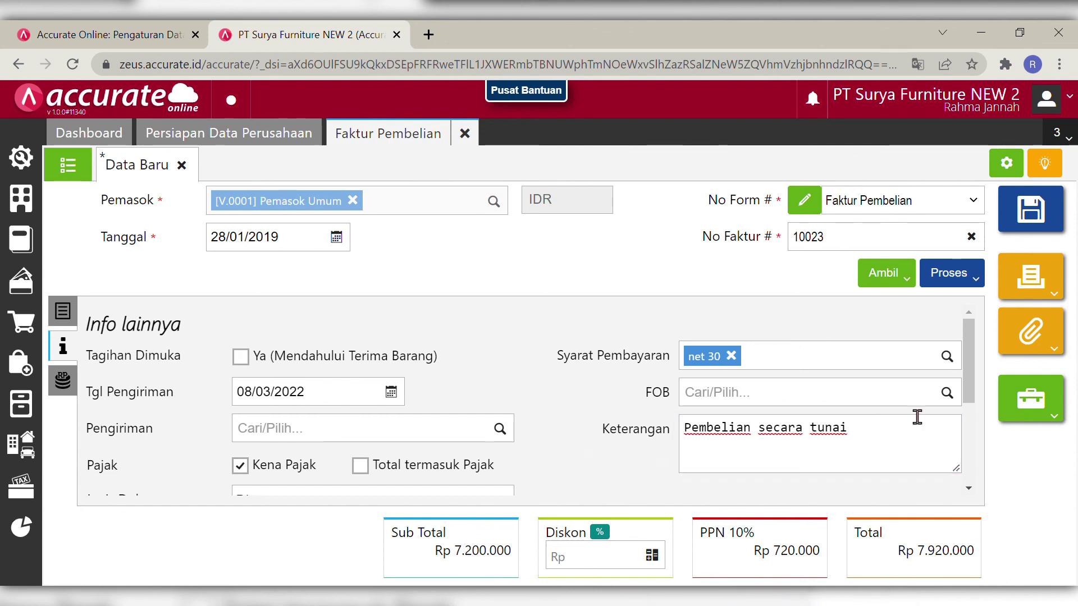
# - Set the invoice's delivery date (Tgl Pengiriman) to 28/01/2019 and check its tax document details
pyautogui.moveTo(969, 387); pyautogui.dragTo(985, 453)
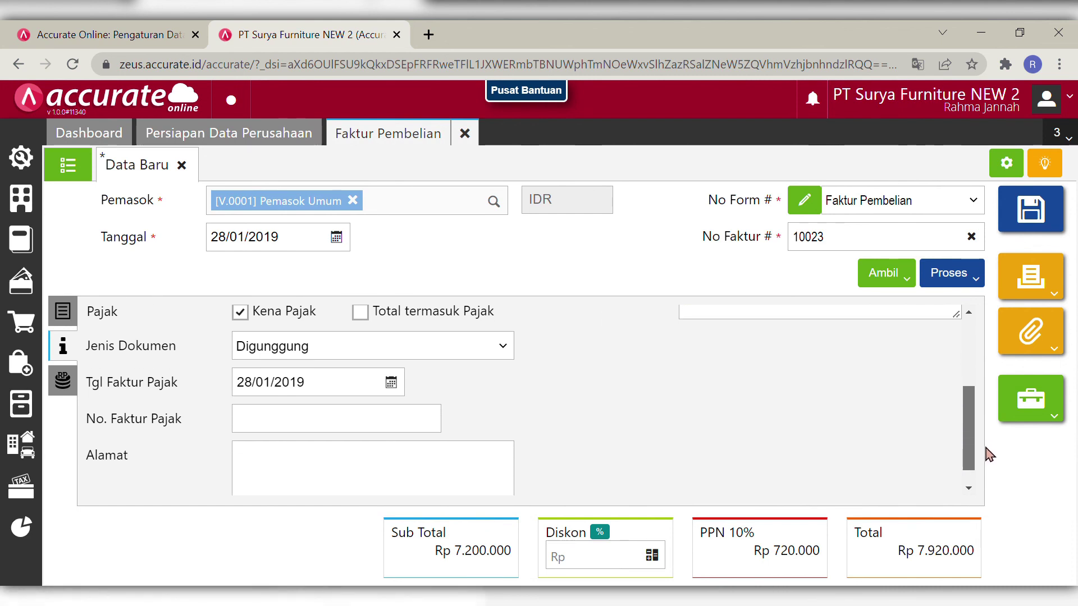
pyautogui.scroll(5, 903, 315)
pyautogui.click(327, 398)
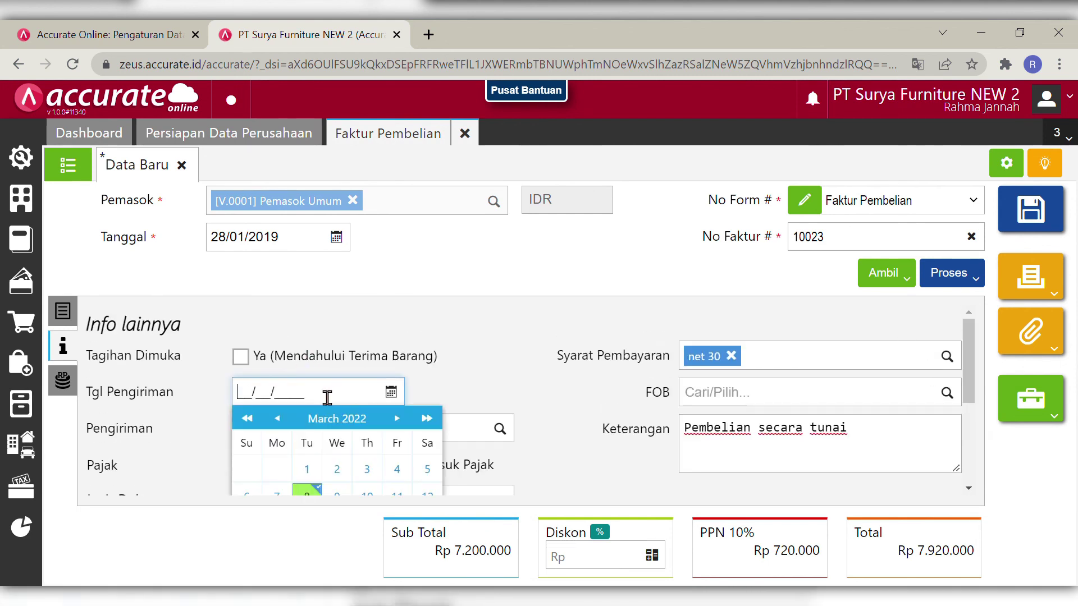
pyautogui.write('28/01/2019')
pyautogui.click(519, 410)
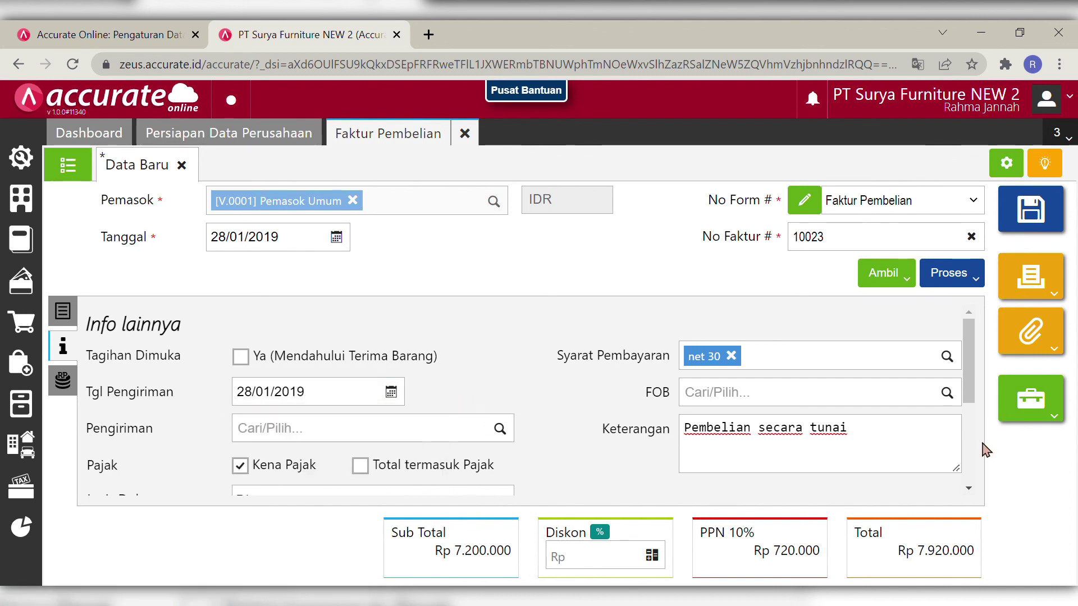
pyautogui.scroll(-3, 958, 415)
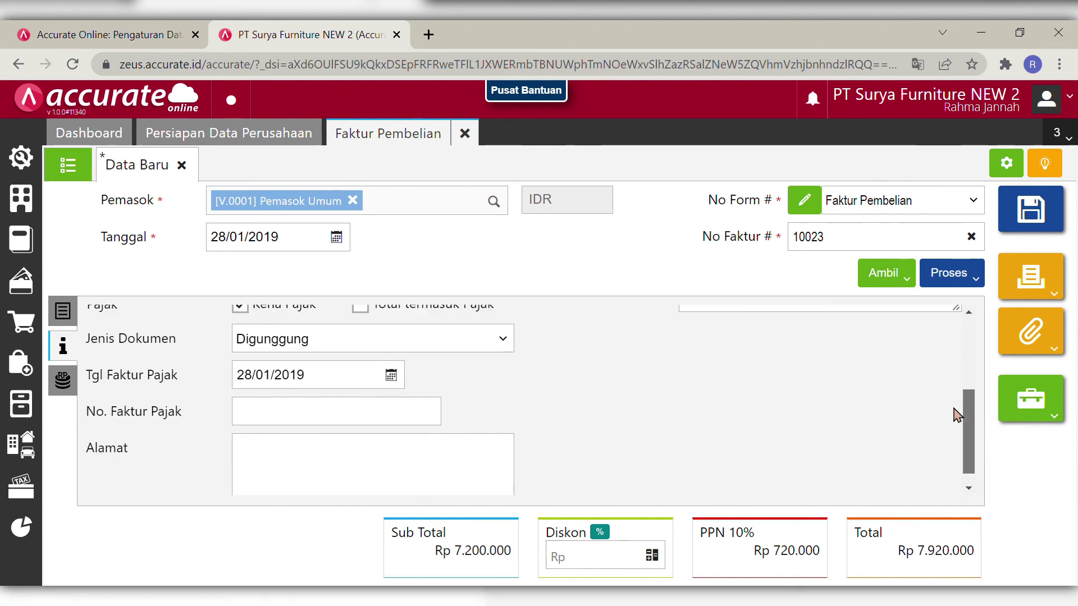
pyautogui.scroll(3, 957, 415)
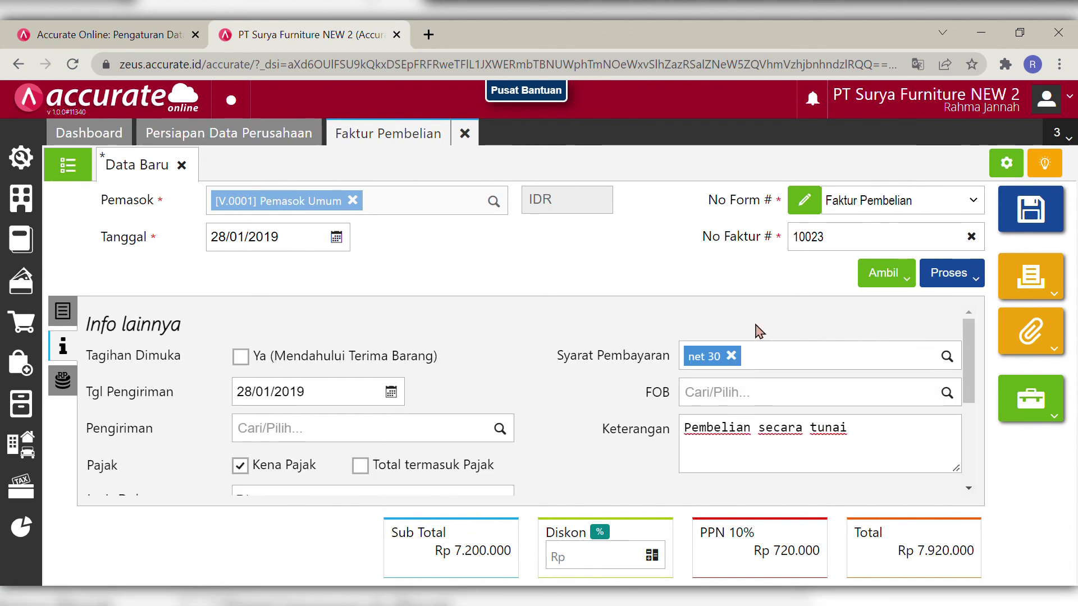
# - Process the invoice into a purchase payment from Bank Mandiri IDR with Transfer Bank as the payment method
pyautogui.click(73, 319)
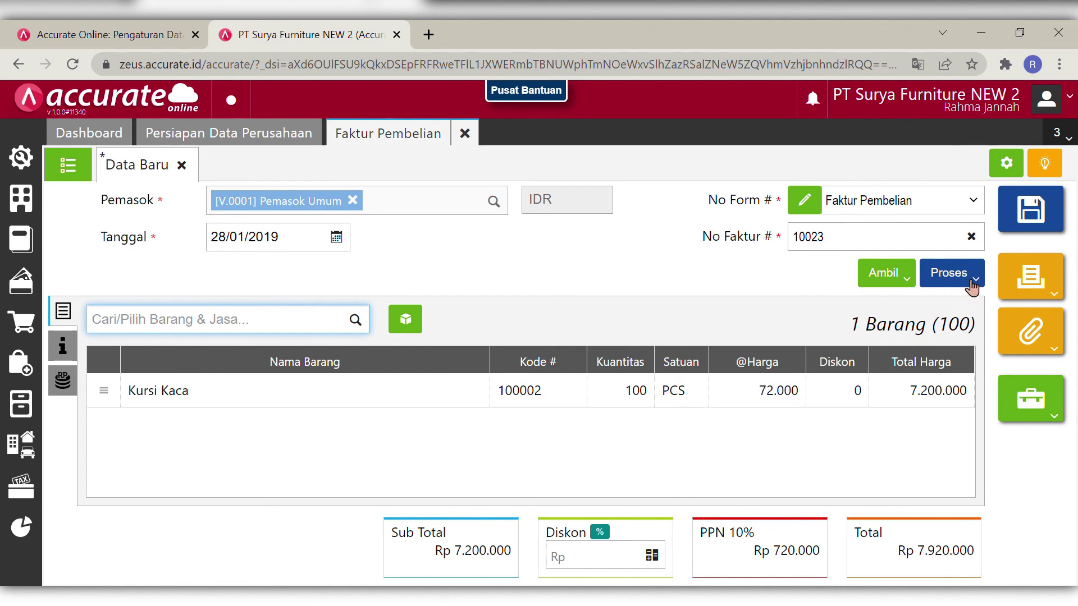
pyautogui.click(954, 274)
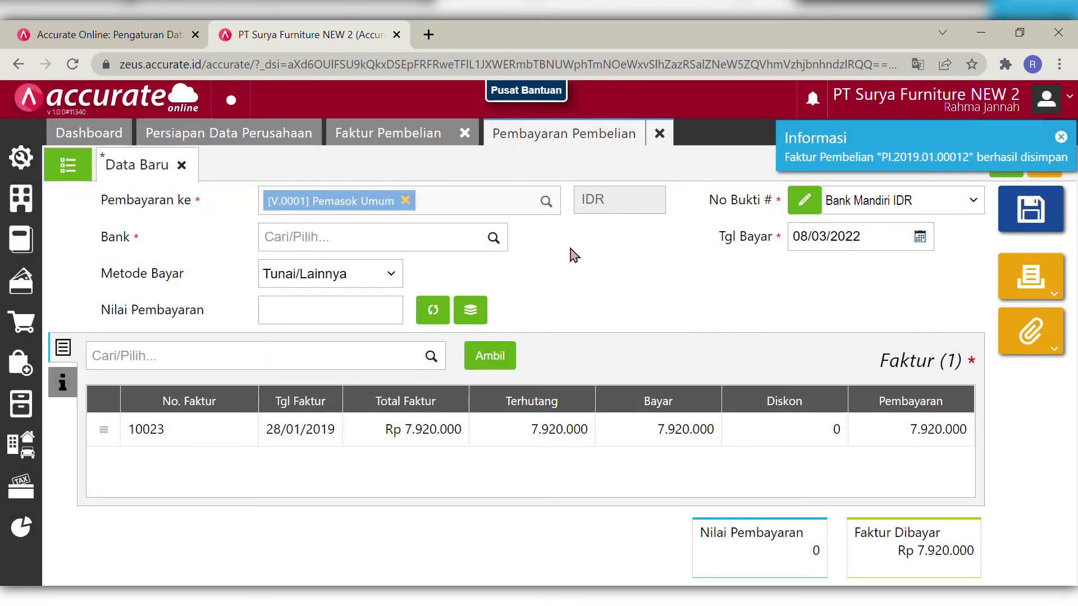
pyautogui.click(458, 251)
pyautogui.write('mand')
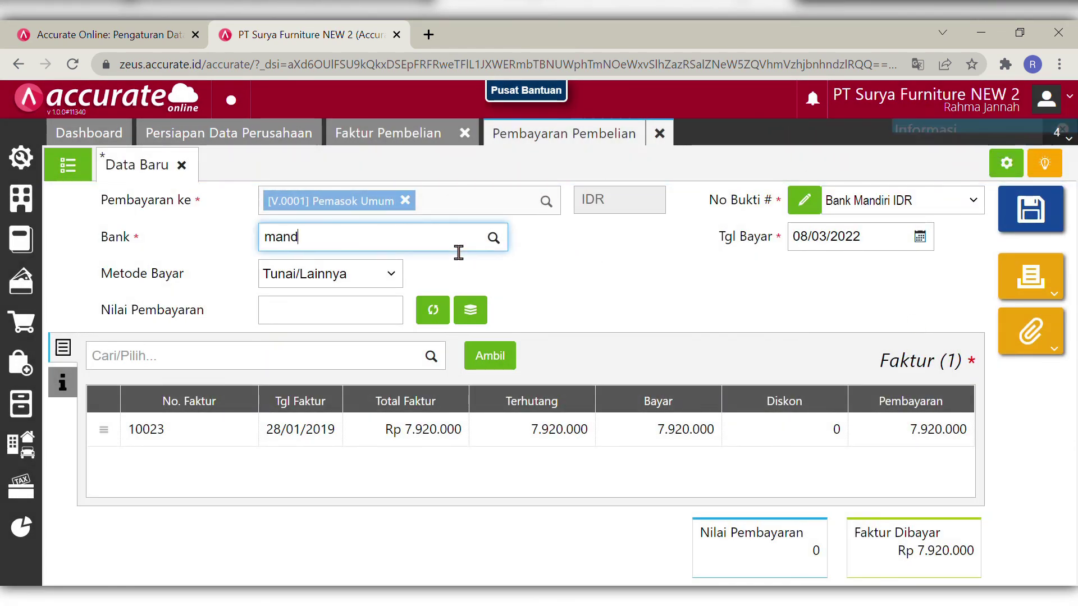
pyautogui.click(449, 292)
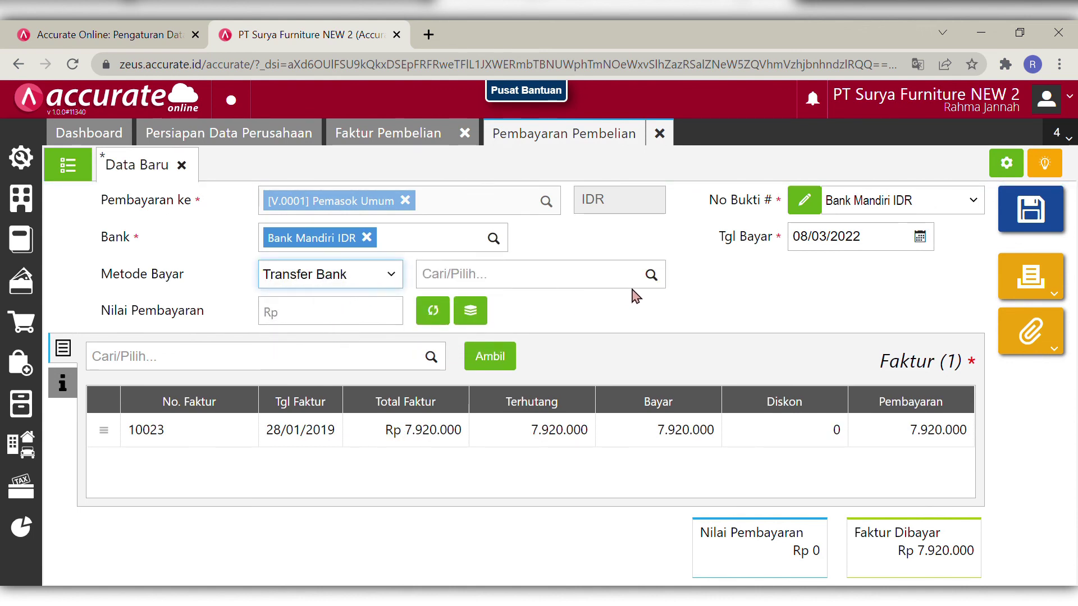
pyautogui.click(651, 276)
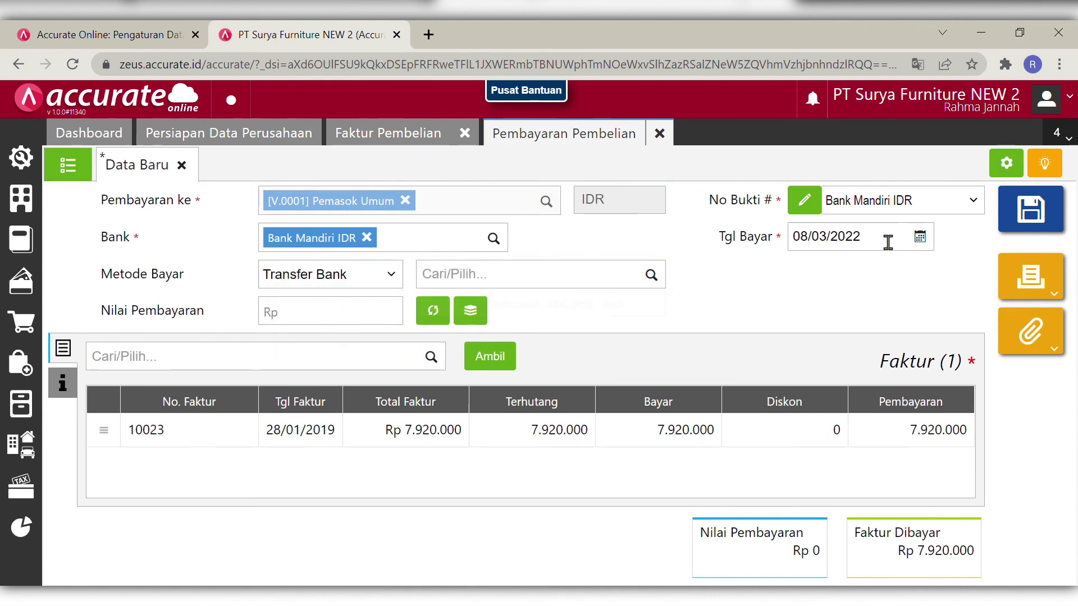
# - Date the payment 28/01/2019 and fill its Nilai Pembayaran with the invoice's full amount of 7.920.000
pyautogui.click(894, 262)
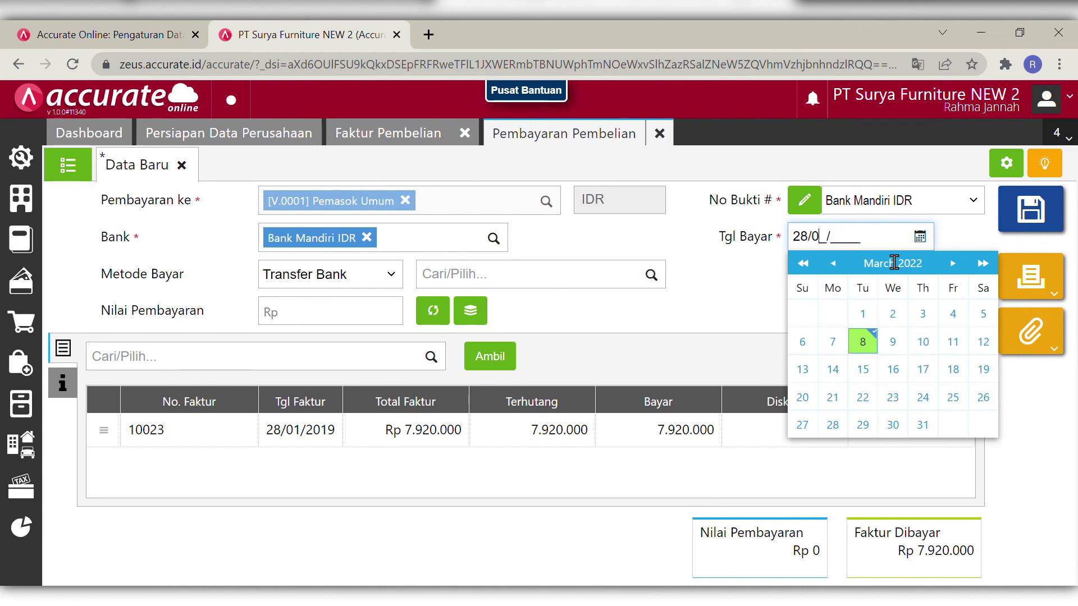
pyautogui.click(760, 303)
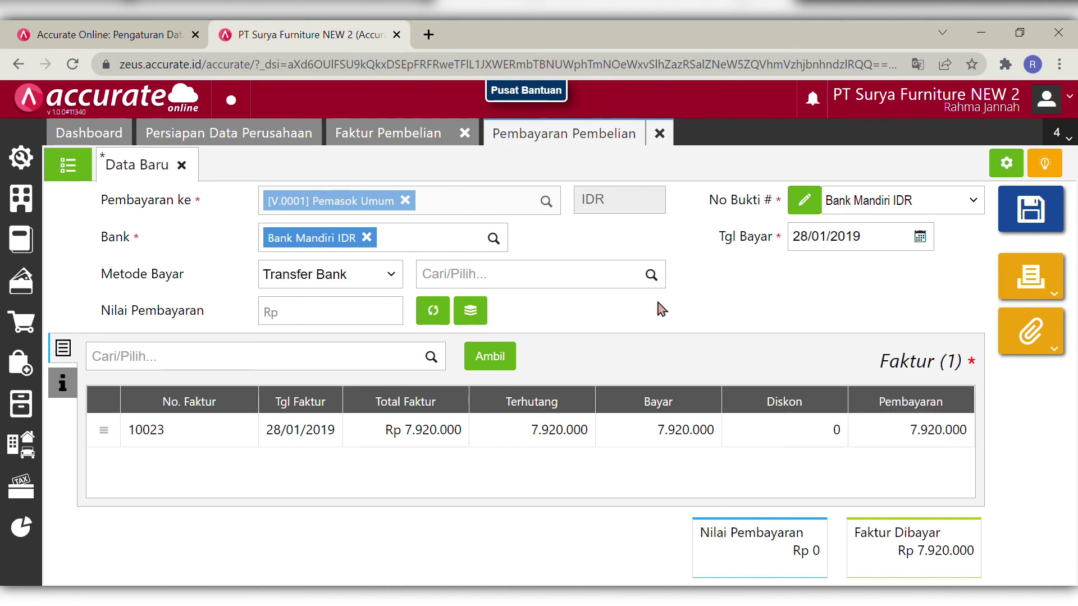
pyautogui.click(436, 317)
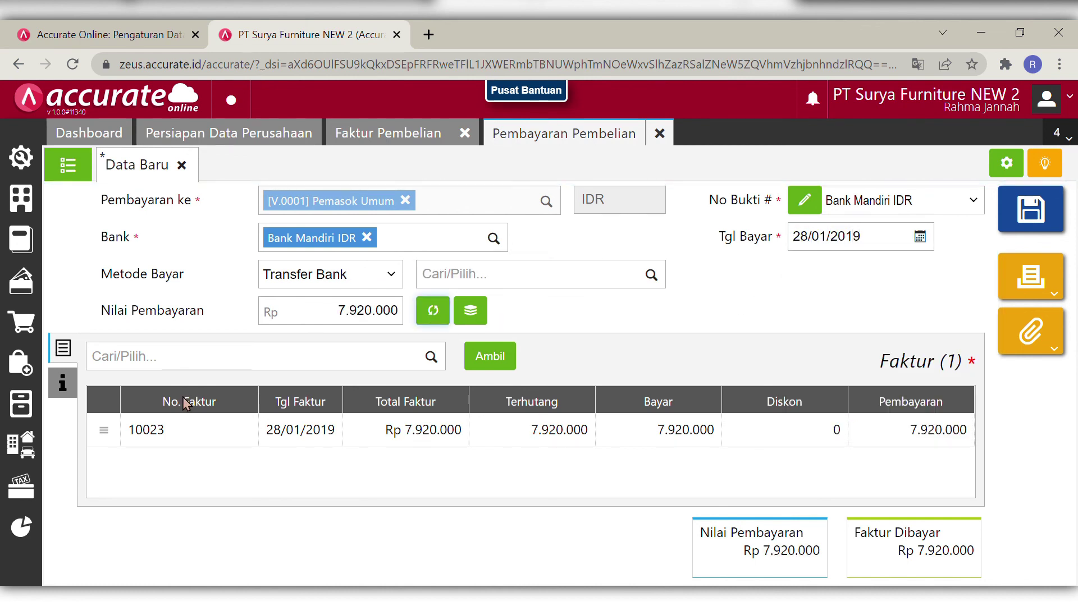
# - Enter "Pembayaran pembelian secara tunai" as the payment's Keterangan
pyautogui.click(63, 383)
pyautogui.click(304, 425)
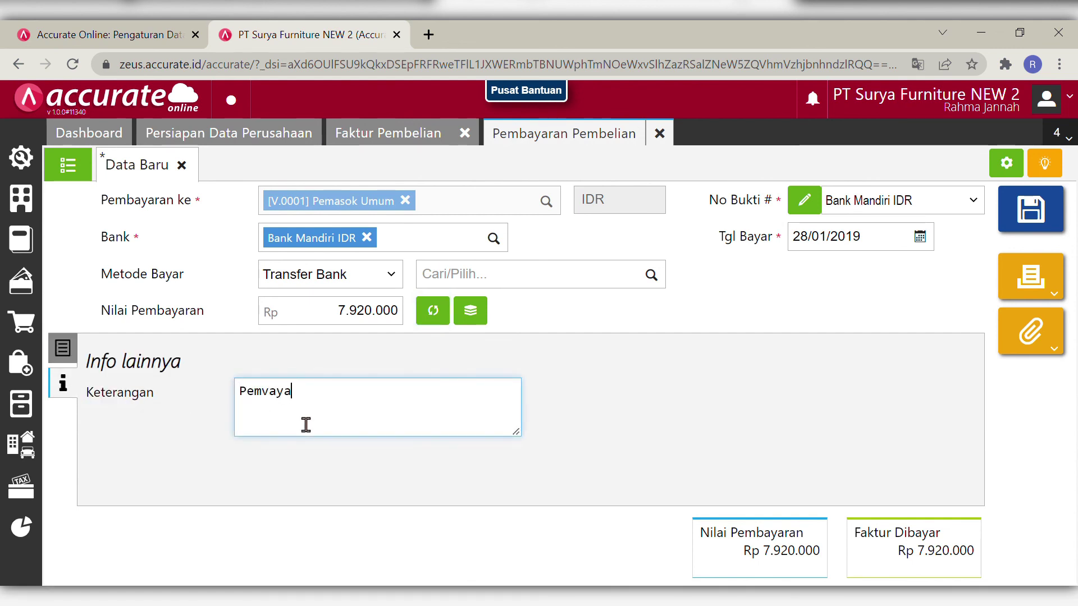
pyautogui.write('Pembayaran pembelian se')
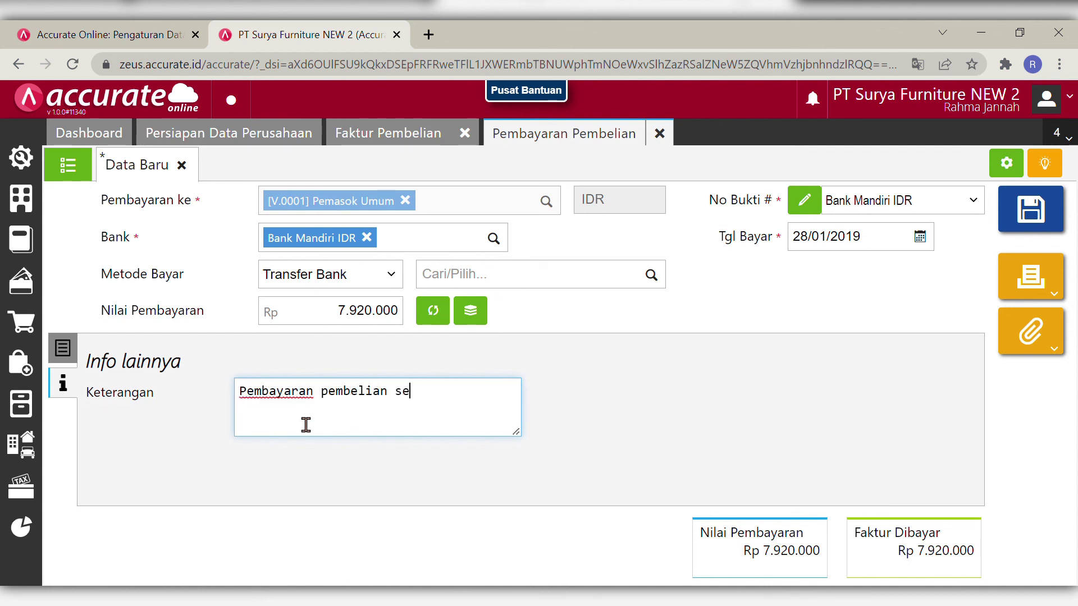
pyautogui.write('cara tunai')
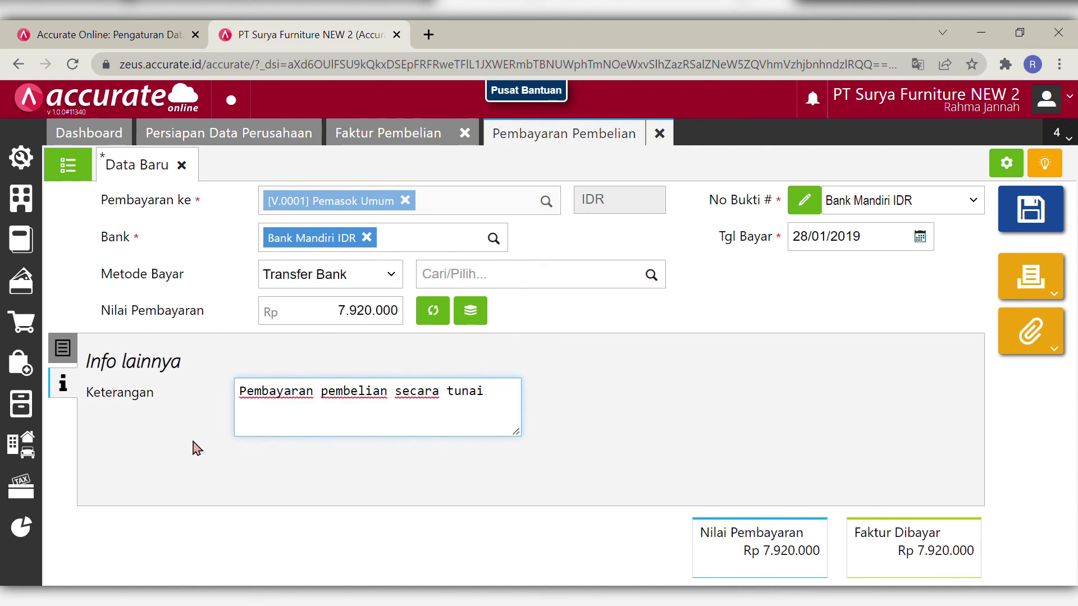
# - Save the purchase payment from its invoice list view, and close the Pembayaran Pembelian and Faktur Pembelian forms
pyautogui.click(64, 352)
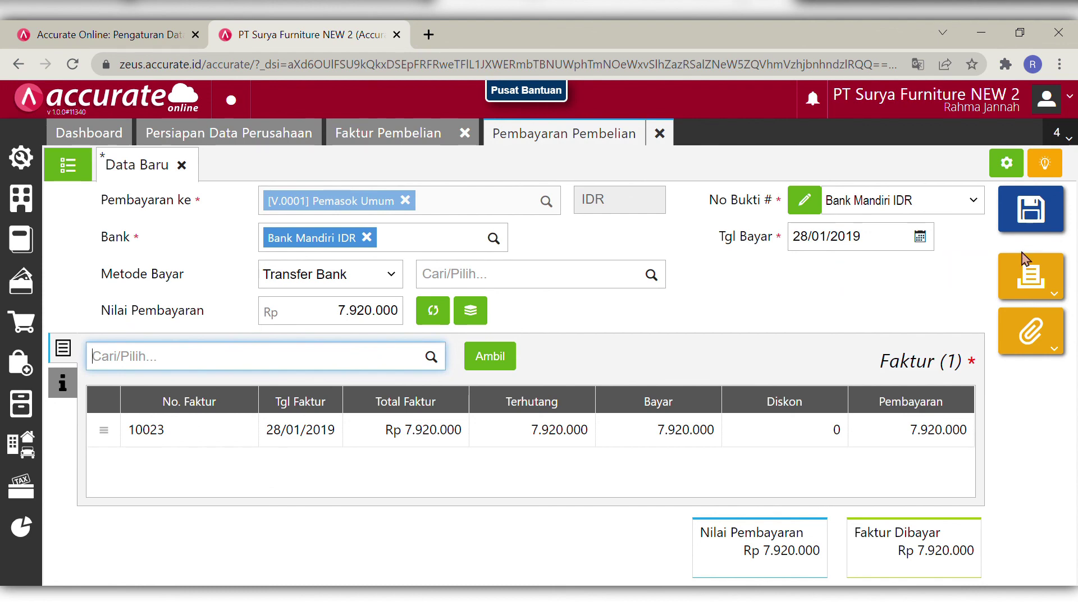
pyautogui.click(1031, 222)
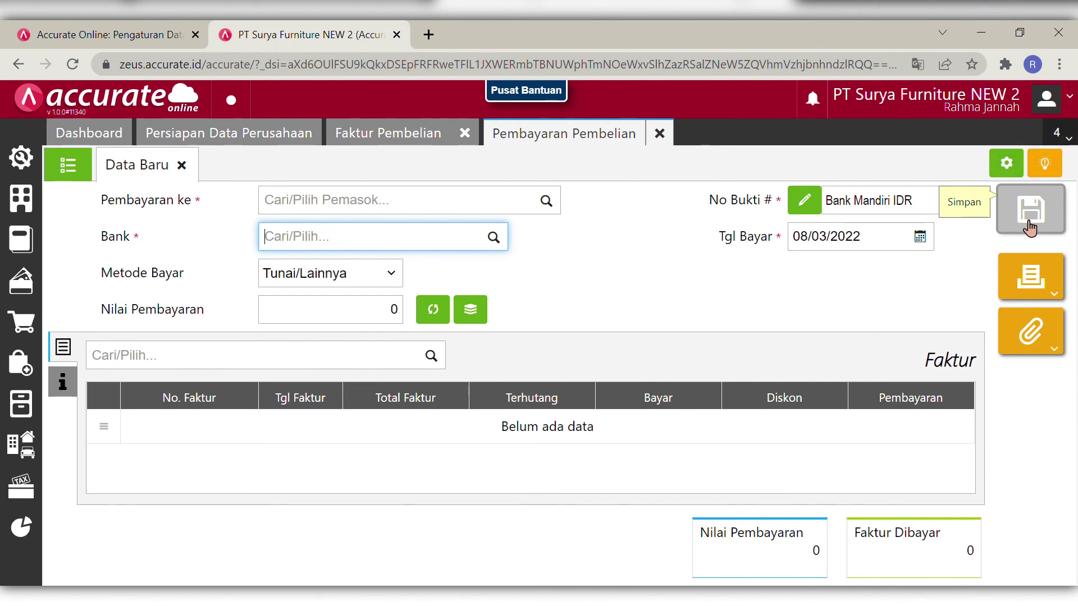
pyautogui.click(661, 133)
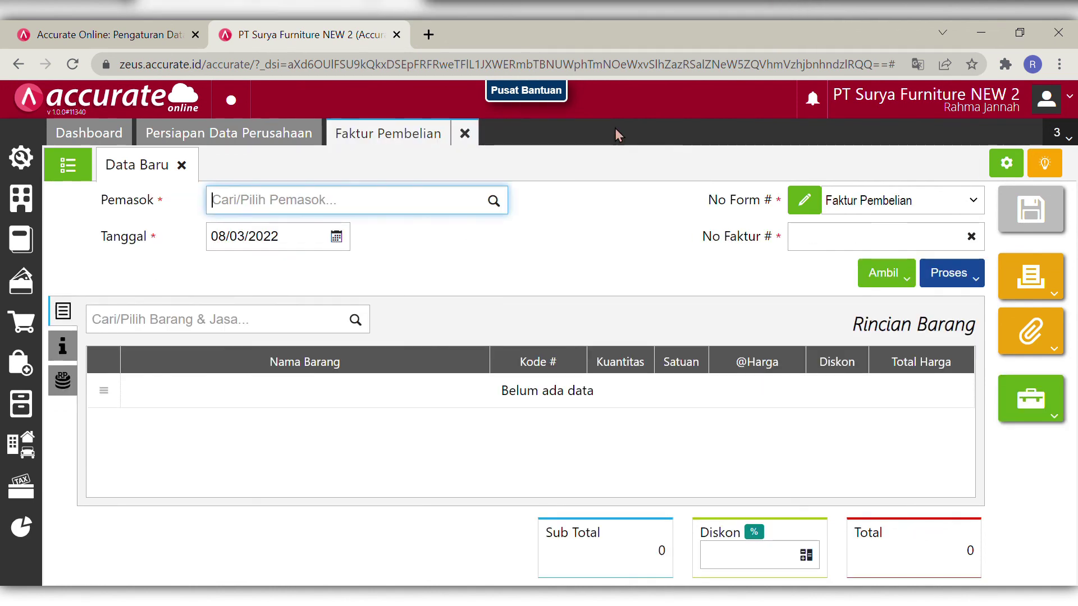
pyautogui.click(465, 134)
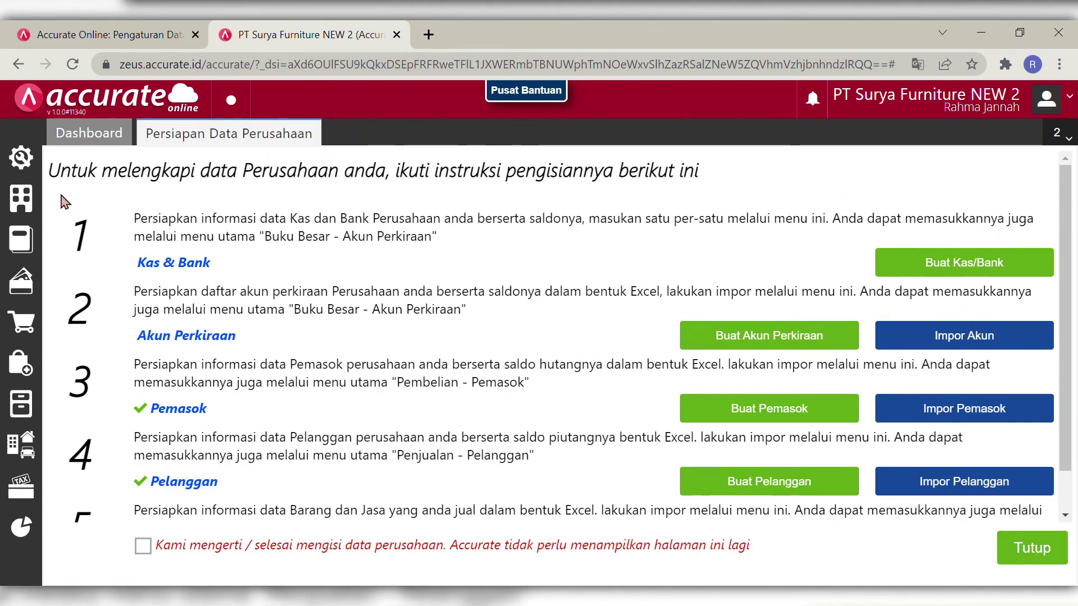
# - Refresh the recent activity list on the Dashboard and check the newly recorded purchase transactions
pyautogui.click(115, 142)
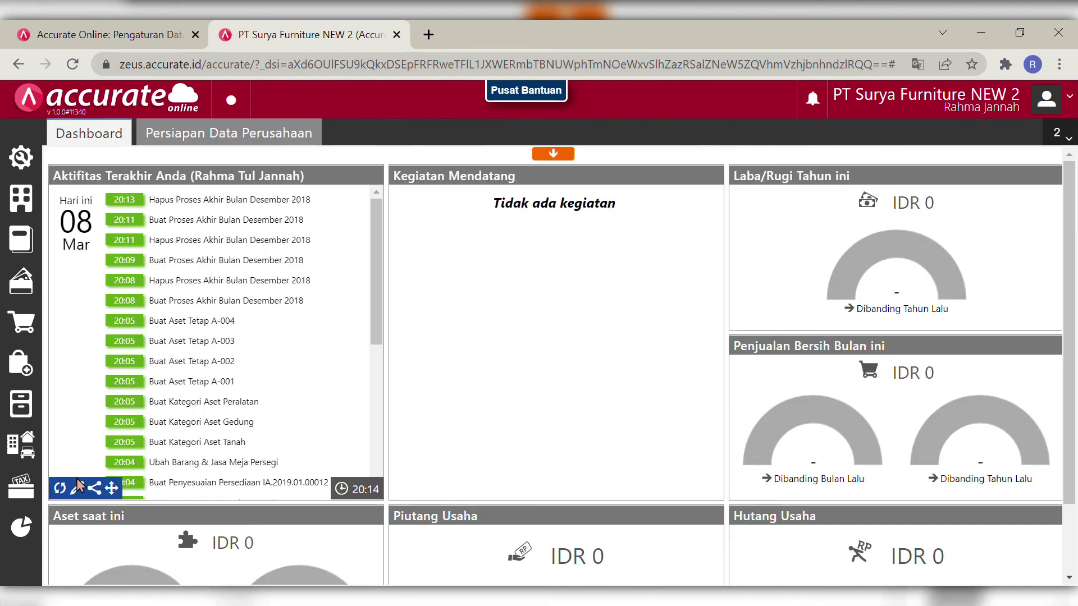
pyautogui.click(60, 488)
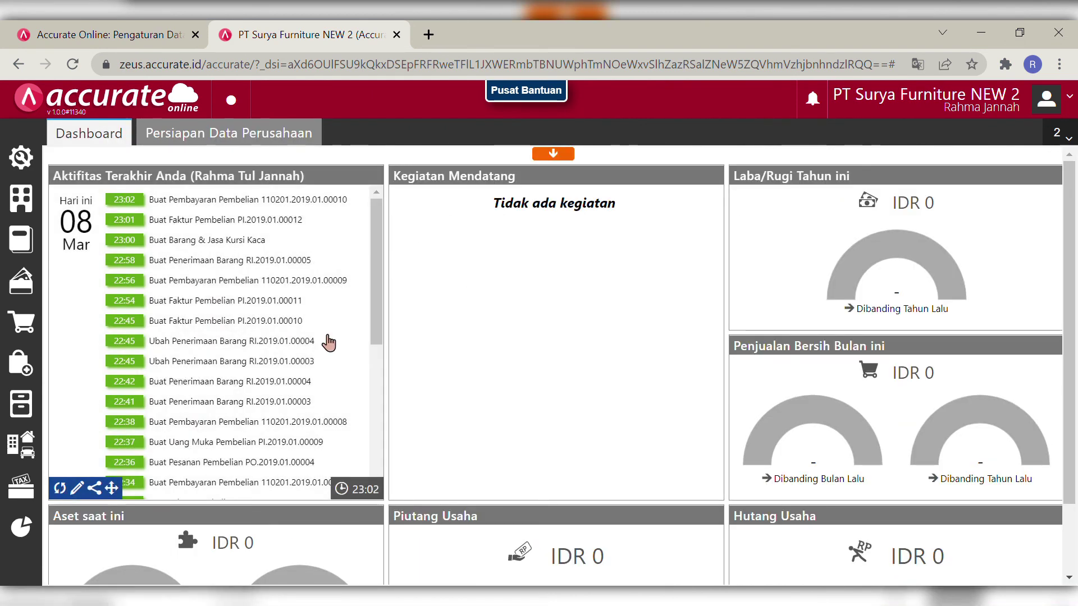
pyautogui.moveTo(376, 321); pyautogui.dragTo(365, 242)
pyautogui.click(279, 136)
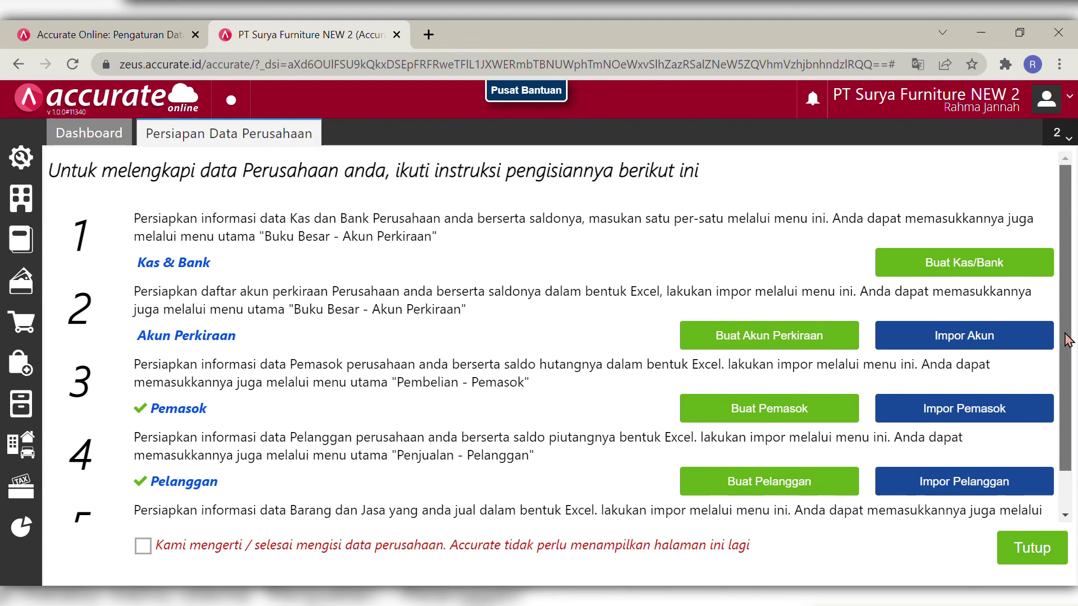
pyautogui.scroll(-2, 1069, 427)
pyautogui.scroll(2, 1069, 435)
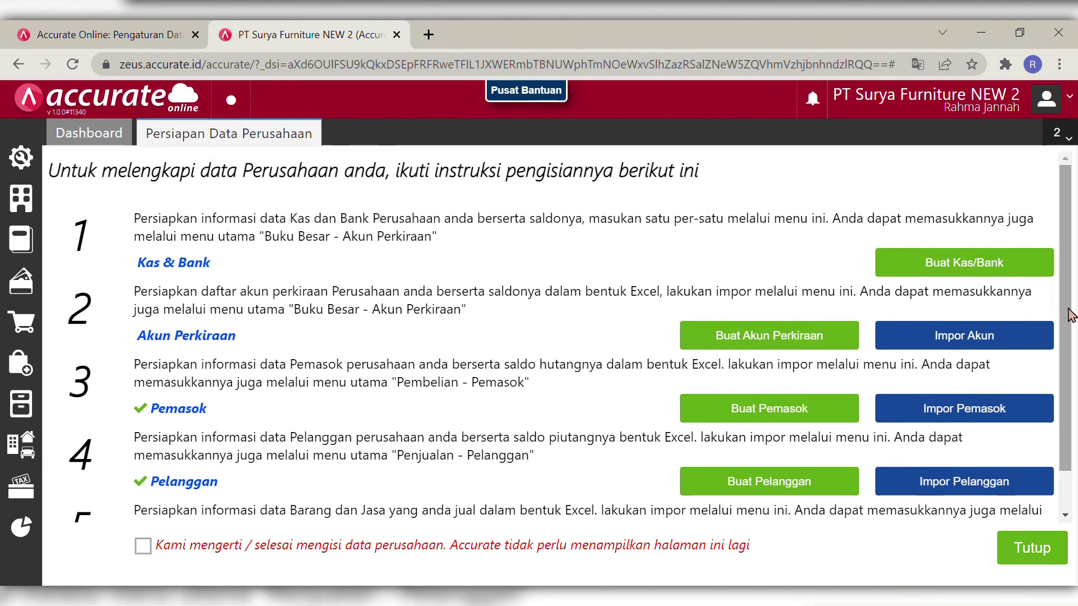